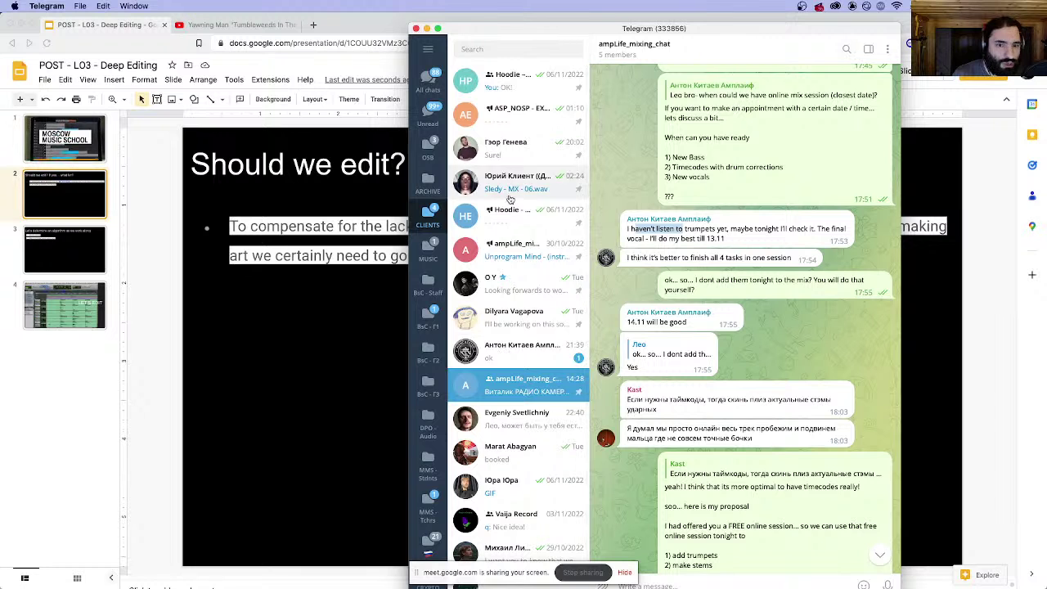
Step: Open the client chat containing Sledy - MX - 06 and review the video links, total minutes, hourly rate and amount due
click(515, 182)
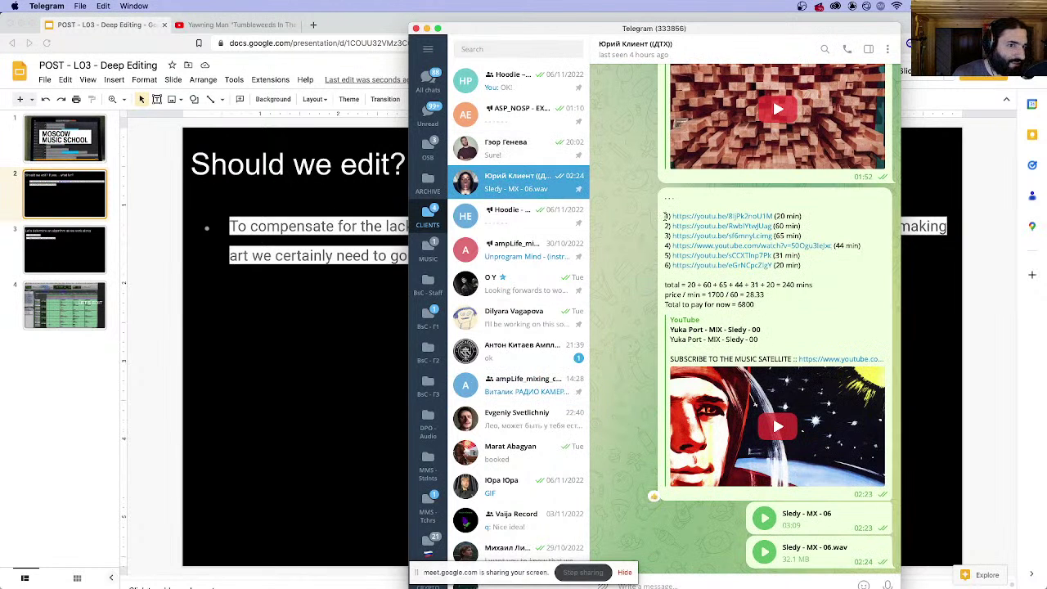
drag(664, 213, 835, 275)
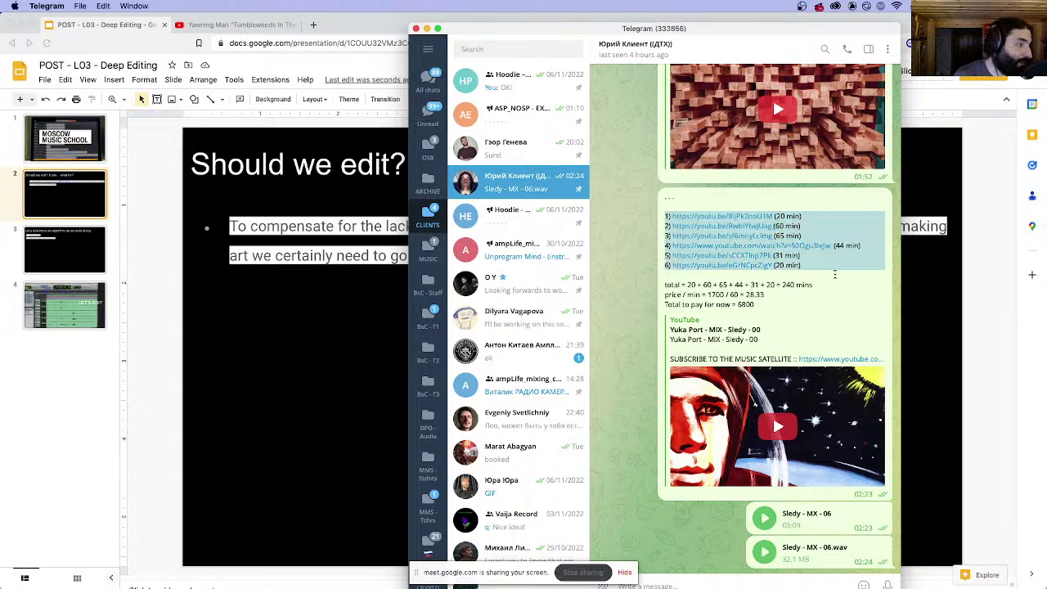
click(707, 301)
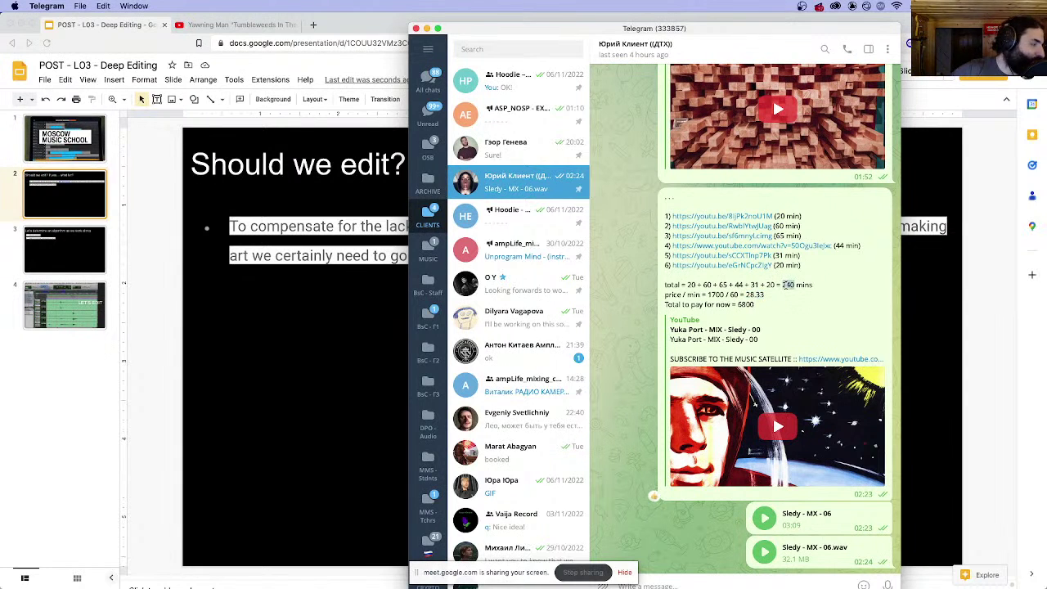
double_click(744, 304)
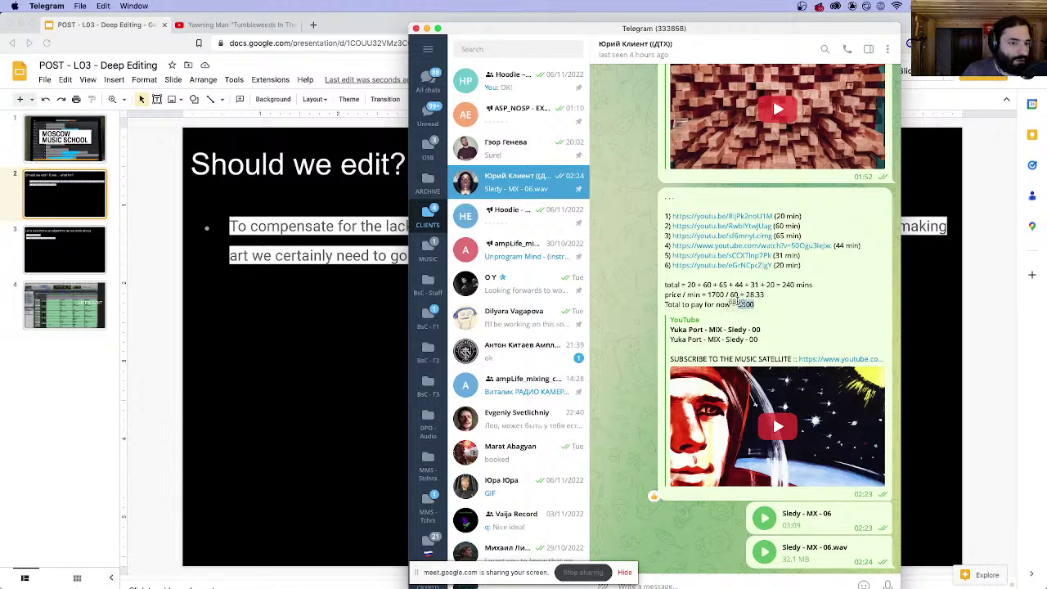
click(745, 303)
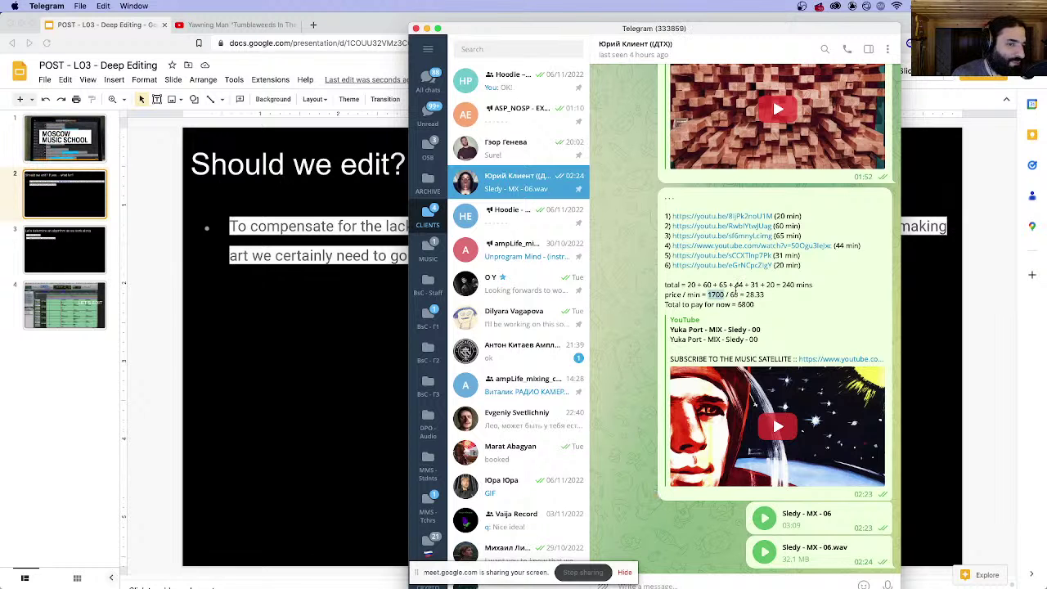
Step: Switch to the Deep Editing presentation in Brave and open the slide "Let's determine an algorithm as we work along"
click(283, 341)
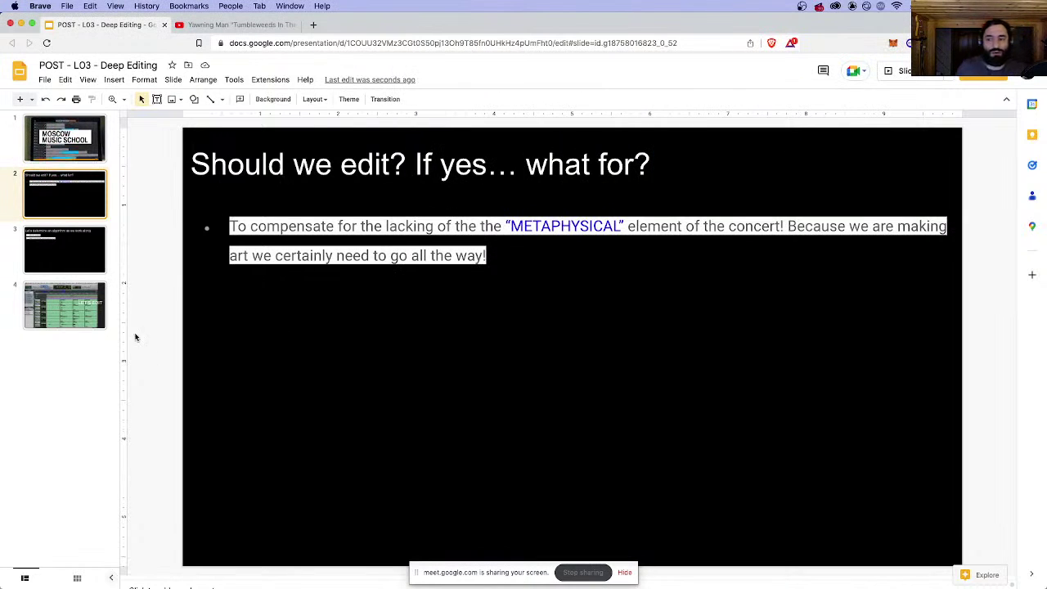
click(61, 318)
click(64, 245)
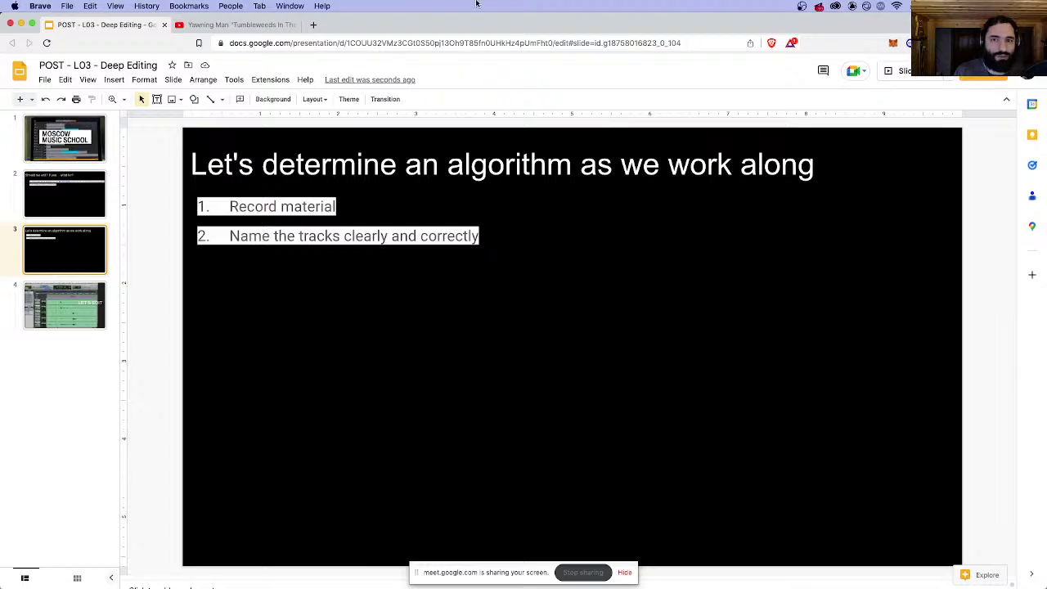
Step: Hide the browser and Telegram to bring the Pro Tools session to the front
drag(424, 22, 734, 31)
key(super+h)
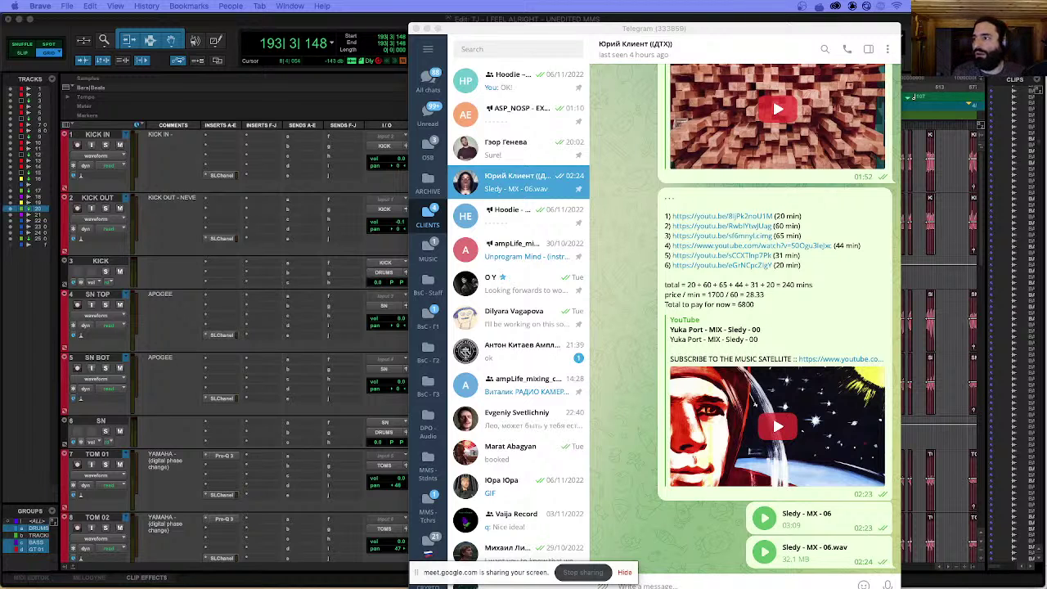
key(super+h)
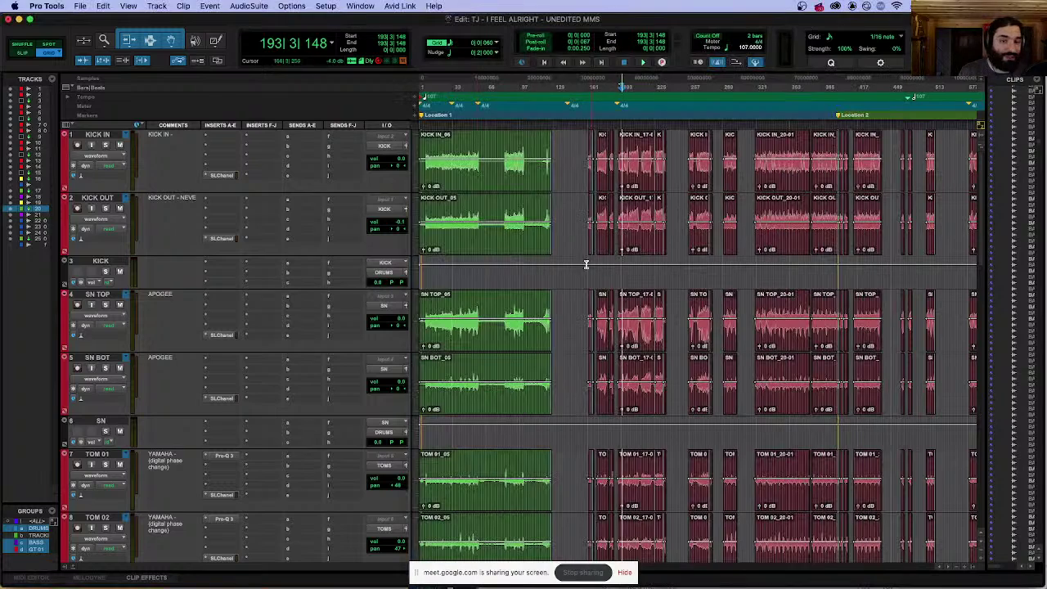
Step: Go to the session start and place the edit cursor just before the first drum hits, at 7|3|060
click(563, 155)
key(Return)
key(alt+a)
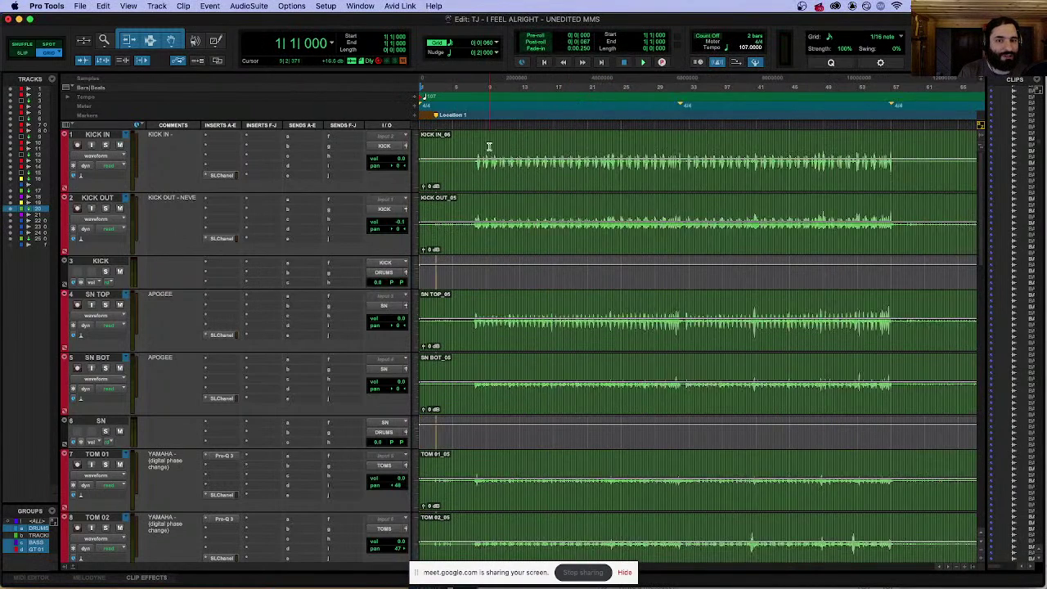
key(super+bracketright)
key(super+bracketright)
click(630, 139)
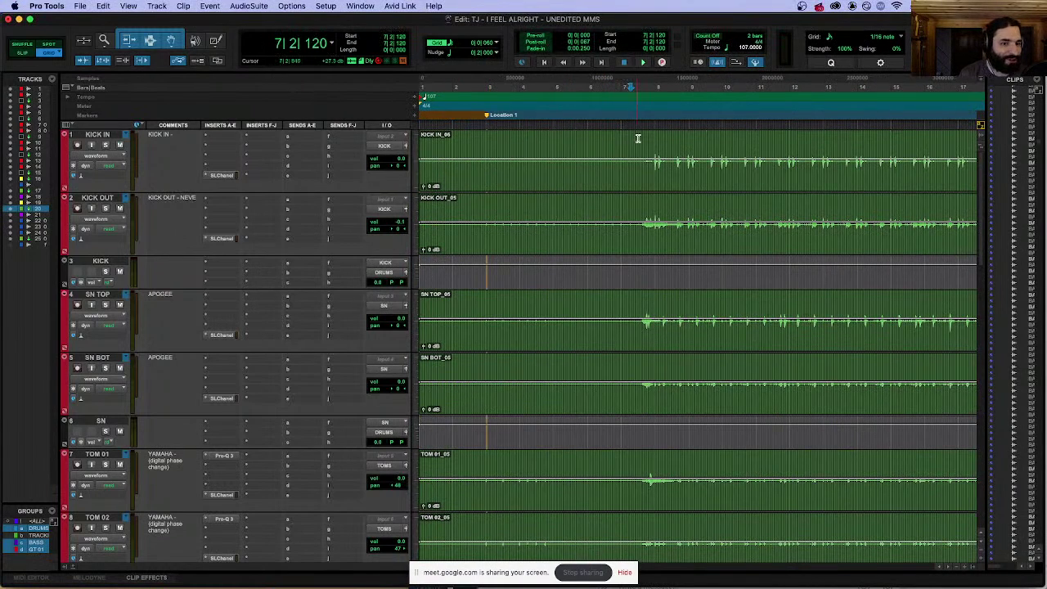
click(639, 139)
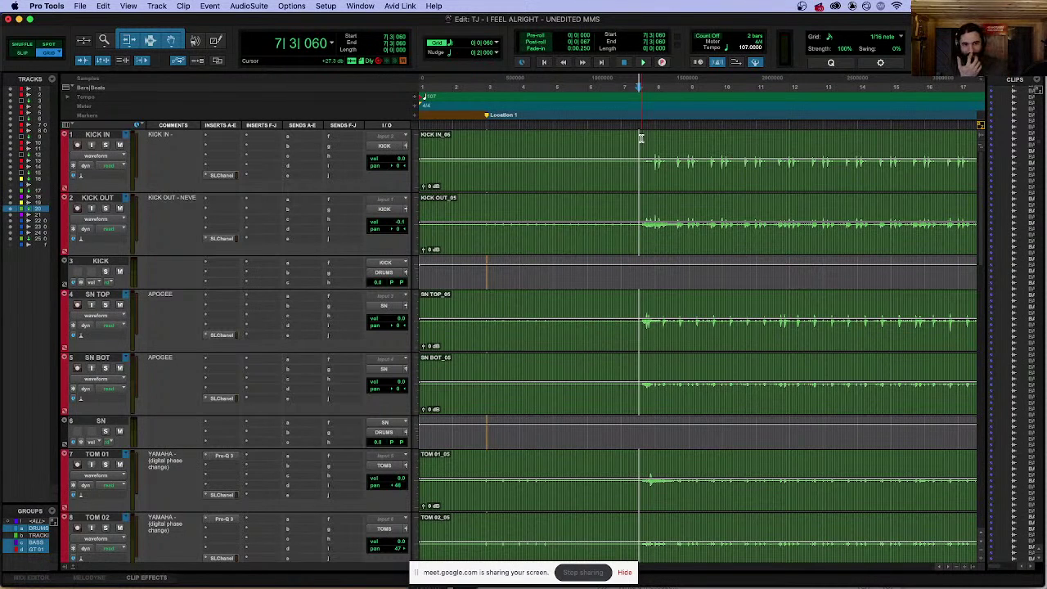
key(super+bracketleft)
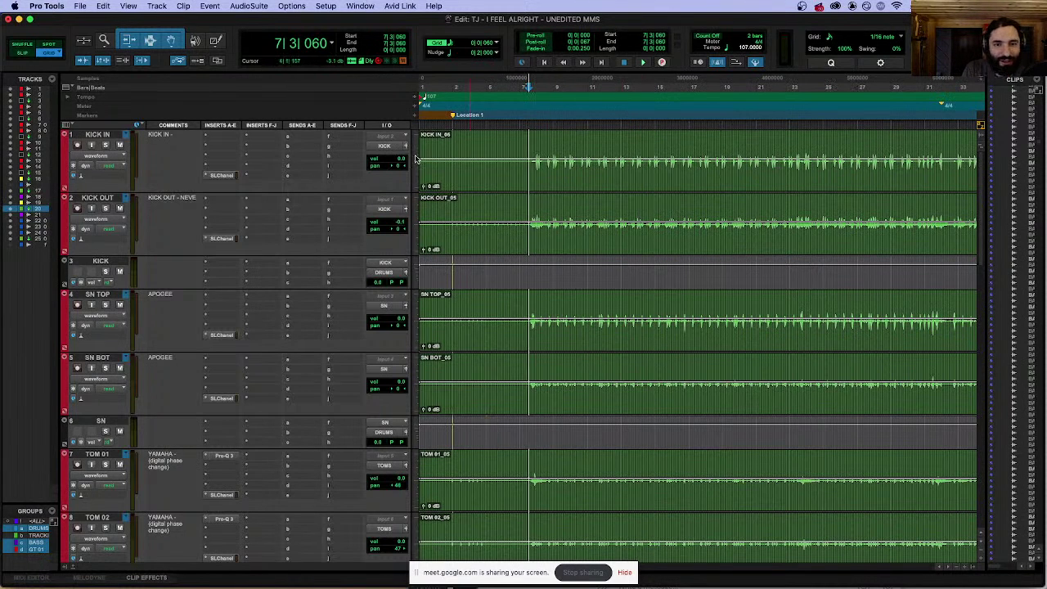
Step: Recall memory location 1 and place the edit cursor at 3|1|000
key(KP_Decimal)
key(KP_1)
key(KP_Decimal)
key(super+bracketright)
key(super+bracketright)
key(super+bracketright)
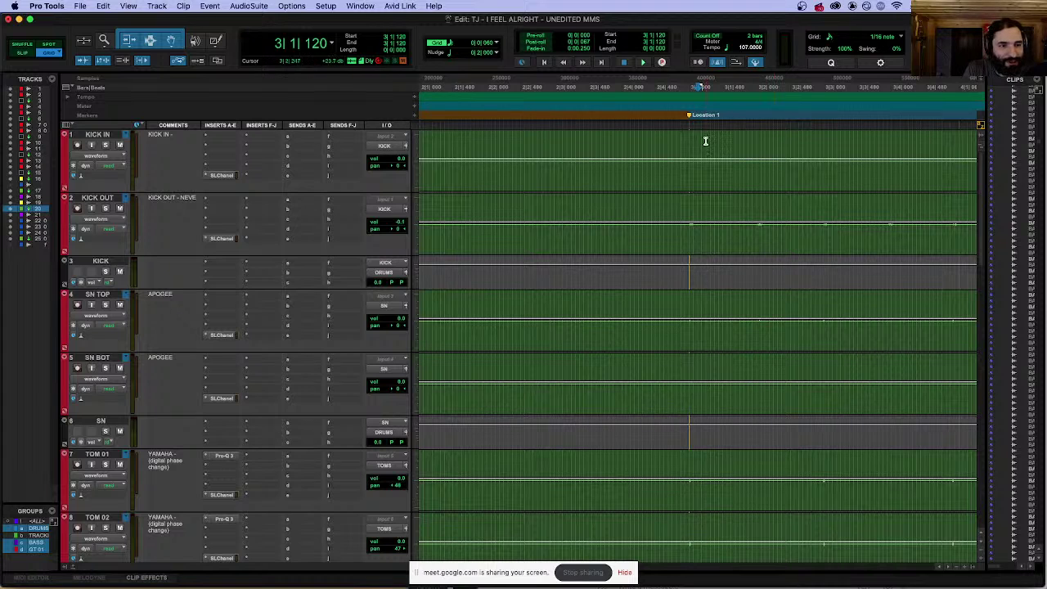
click(691, 139)
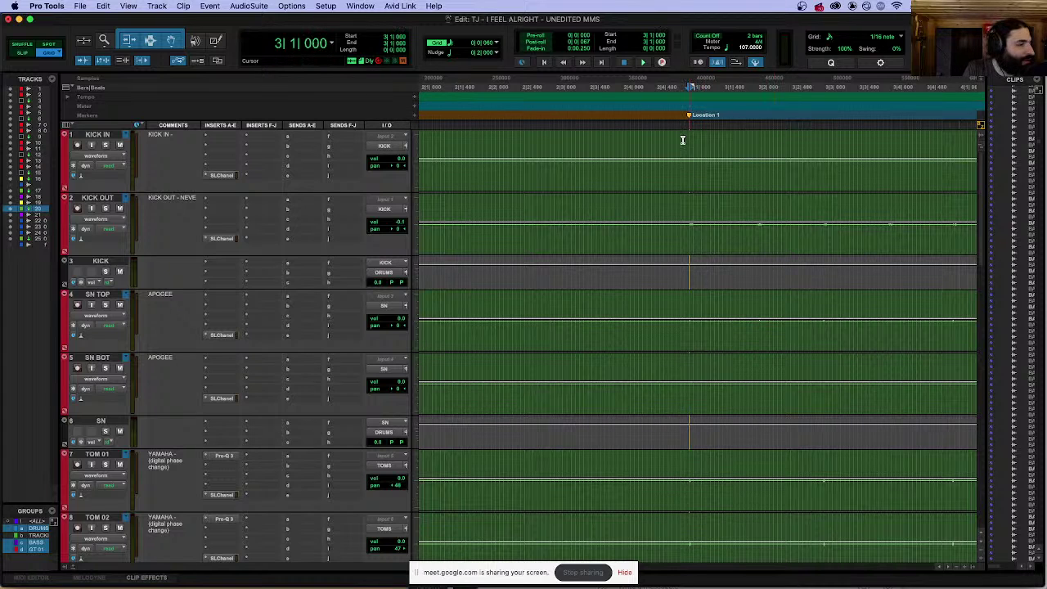
Step: Play the session from Location 1 at 3|1|000
key(super+bracketleft)
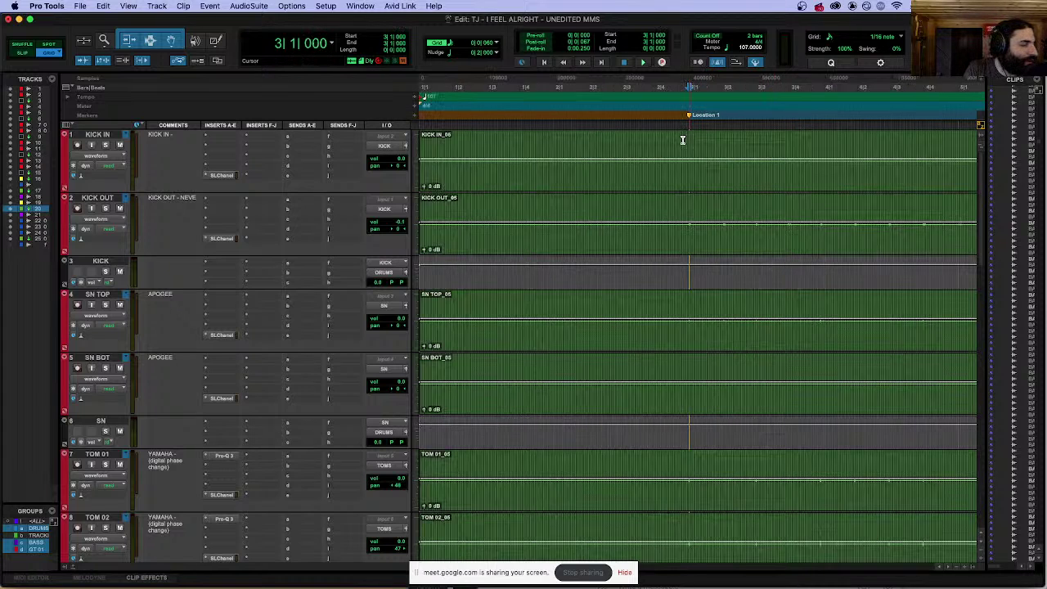
key(super+bracketleft)
key(super+bracketleft)
key(super+bracketleft)
key(super+bracketleft)
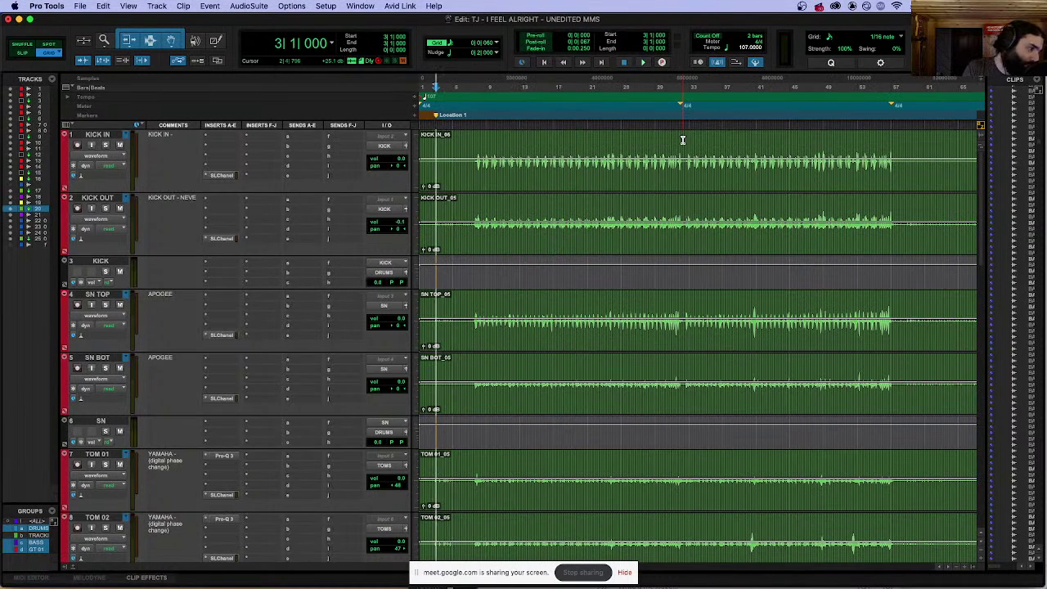
key(super+bracketright)
key(super+bracketright)
key(super+bracketright)
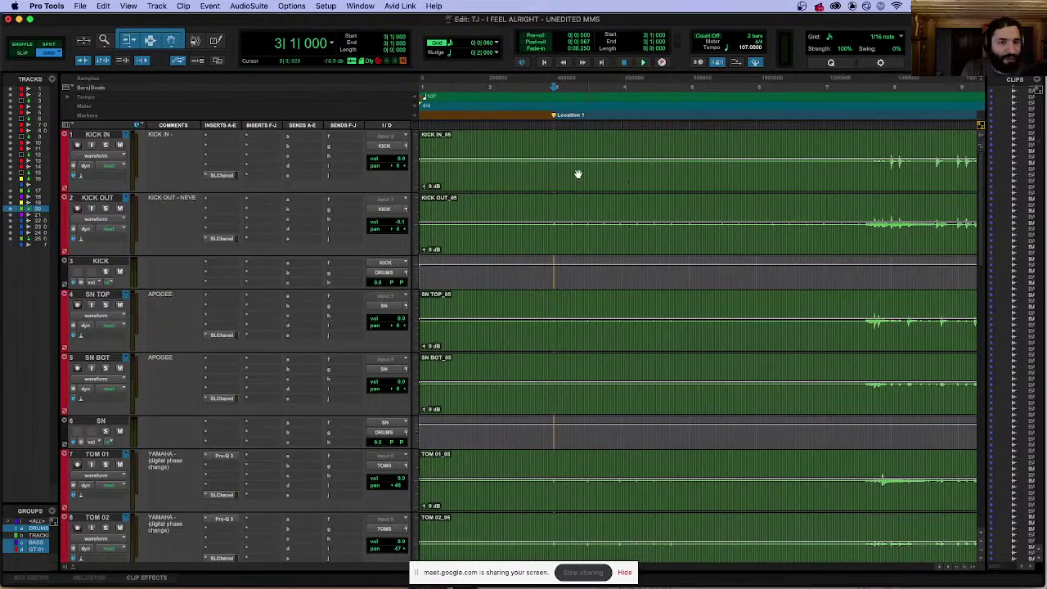
key(space)
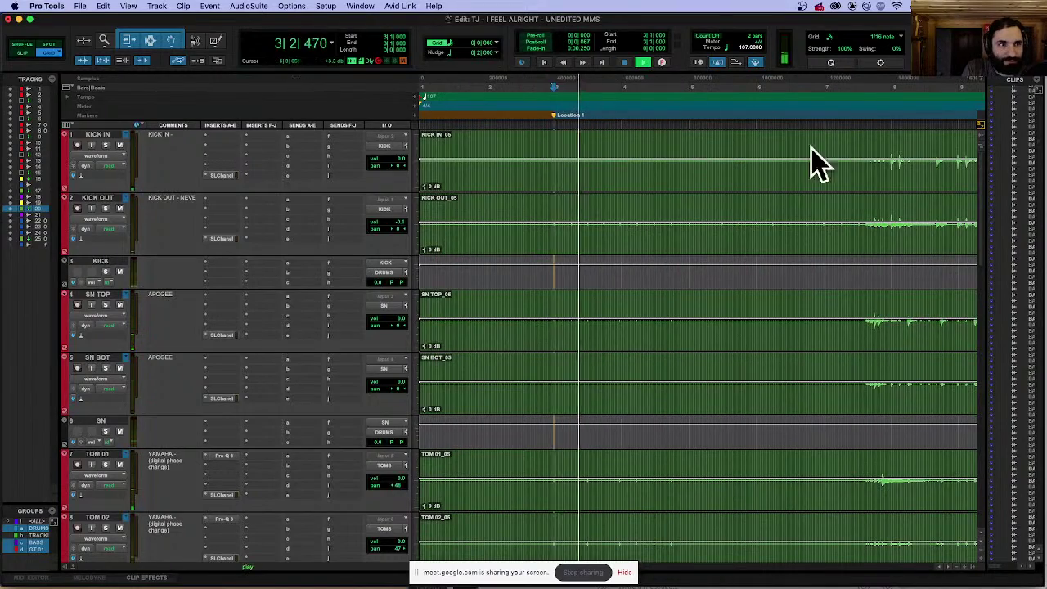
Step: Stop playback and examine the bass and guitar tracks below the drums across the full session length
key(super+bracketleft)
key(super+bracketleft)
scroll(606, 310, down, 5)
scroll(605, 310, down, 10)
scroll(603, 297, up, 2)
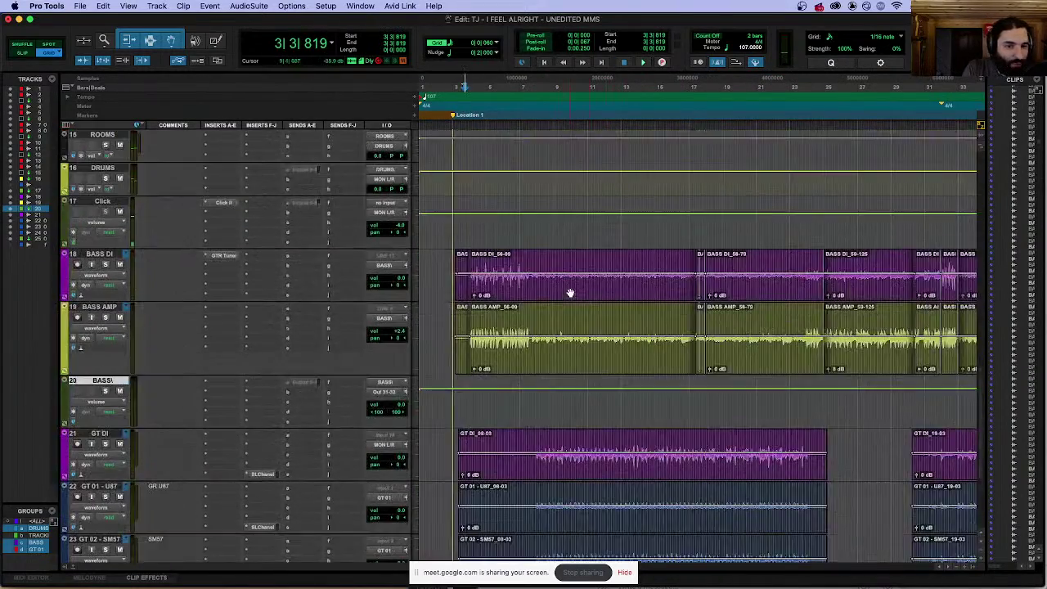
key(super+bracketleft)
key(super+bracketleft)
key(super+bracketleft)
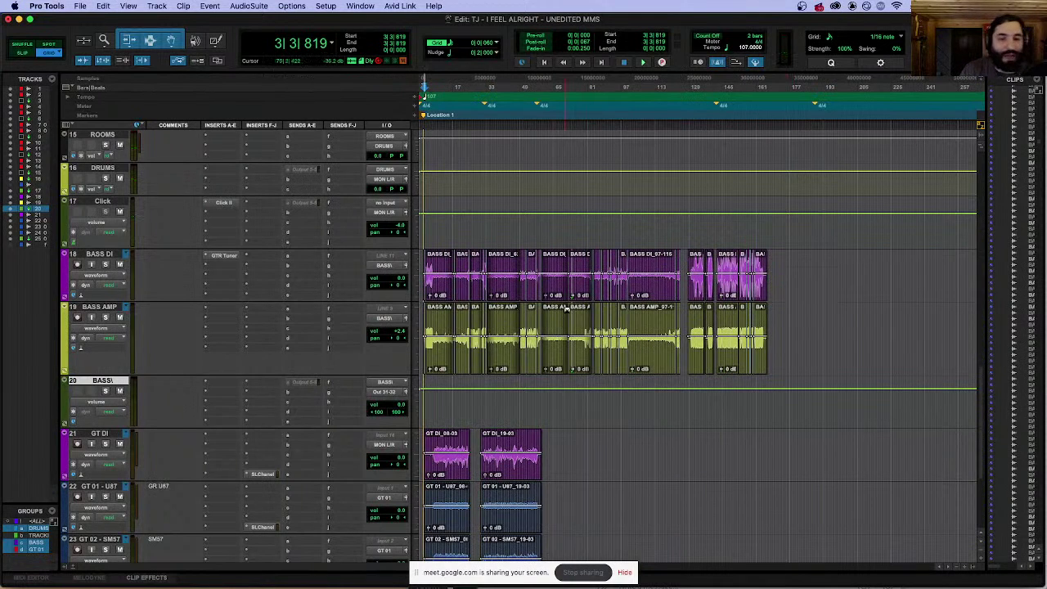
Step: Switch to Loopback, check the audio sources and output routing, and hide it again
mouse_move(572, 585)
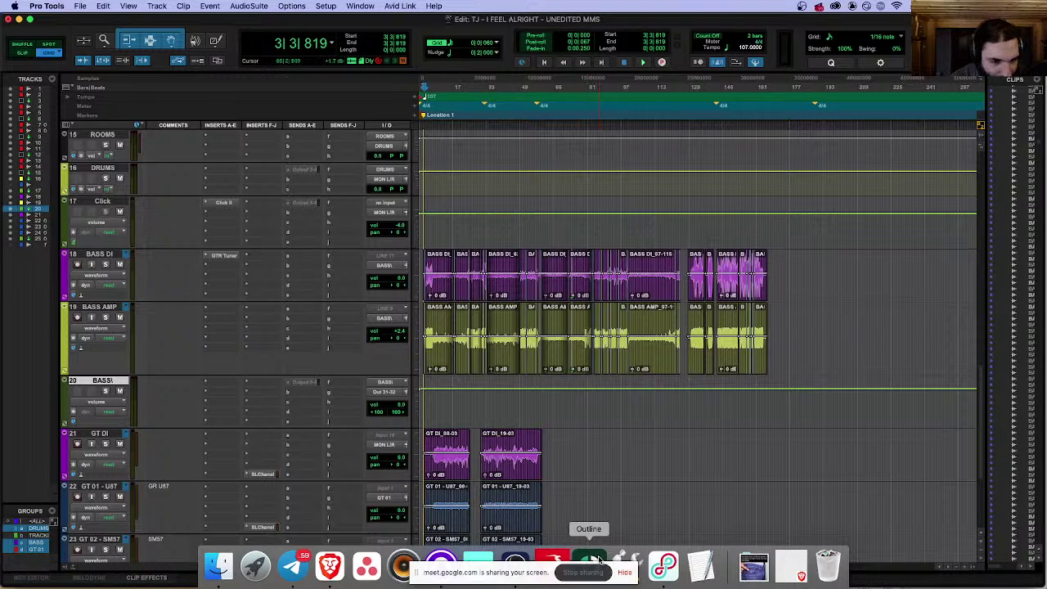
click(662, 562)
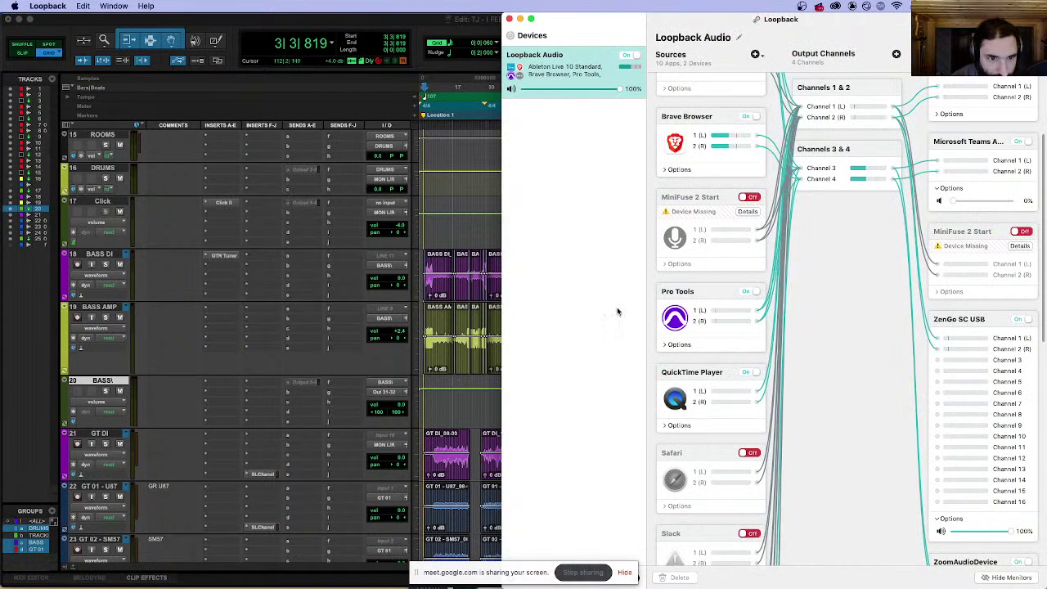
scroll(675, 296, down, 3)
scroll(719, 251, up, 5)
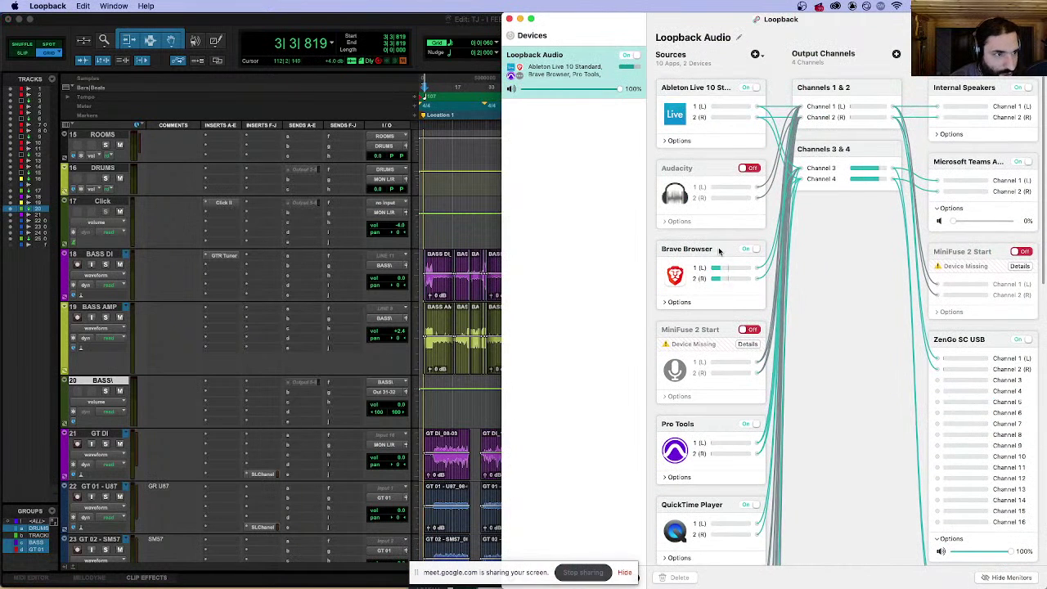
key(super+h)
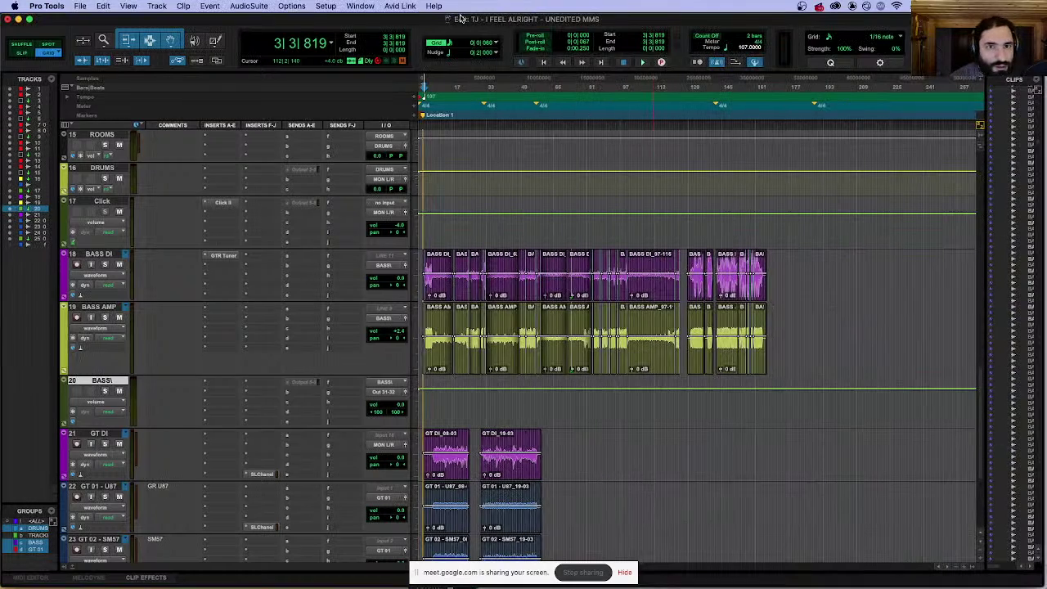
Step: Play the session and check in Loopback how the Pro Tools signal reaches the output channels and monitors
key(space)
key(super+Tab)
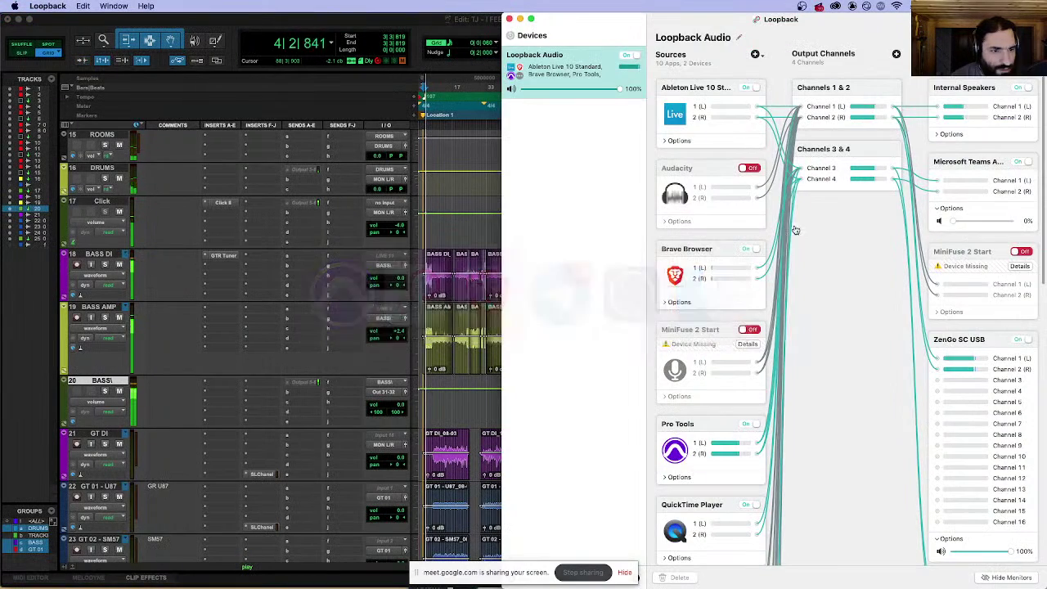
scroll(858, 263, down, 10)
scroll(857, 263, down, 5)
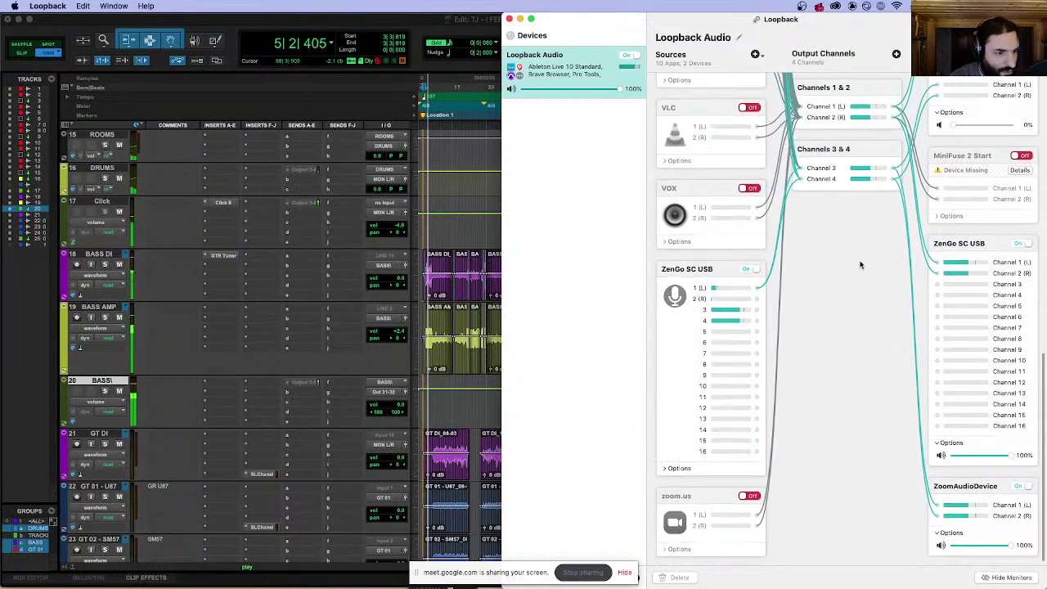
Step: Return to Pro Tools and stop playback with the guitar tracks in view
click(464, 23)
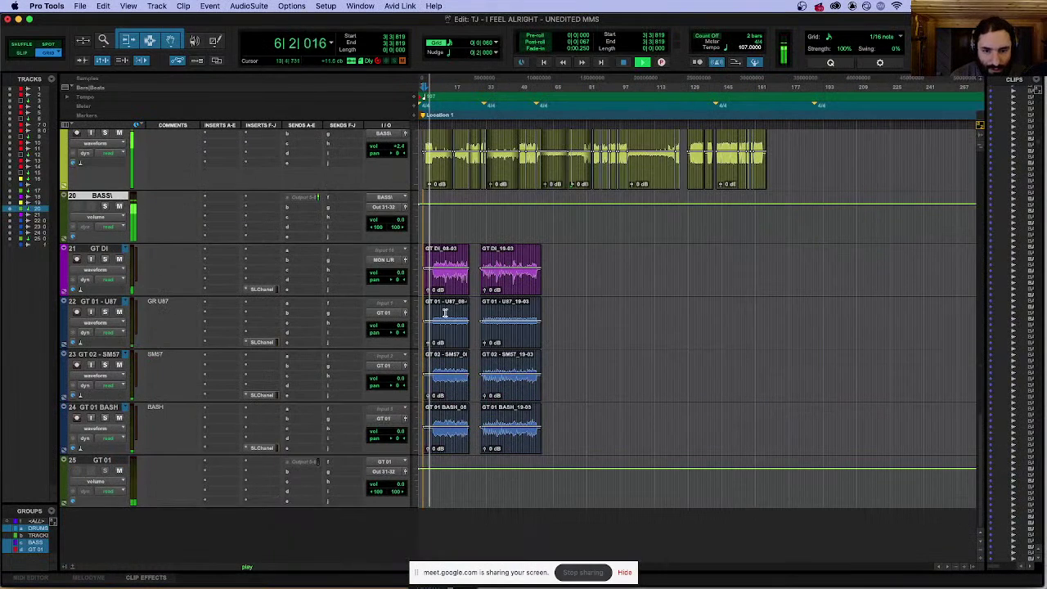
scroll(245, 368, down, 5)
key(space)
Step: Create one stereo master track below the GT 01 aux track
click(97, 460)
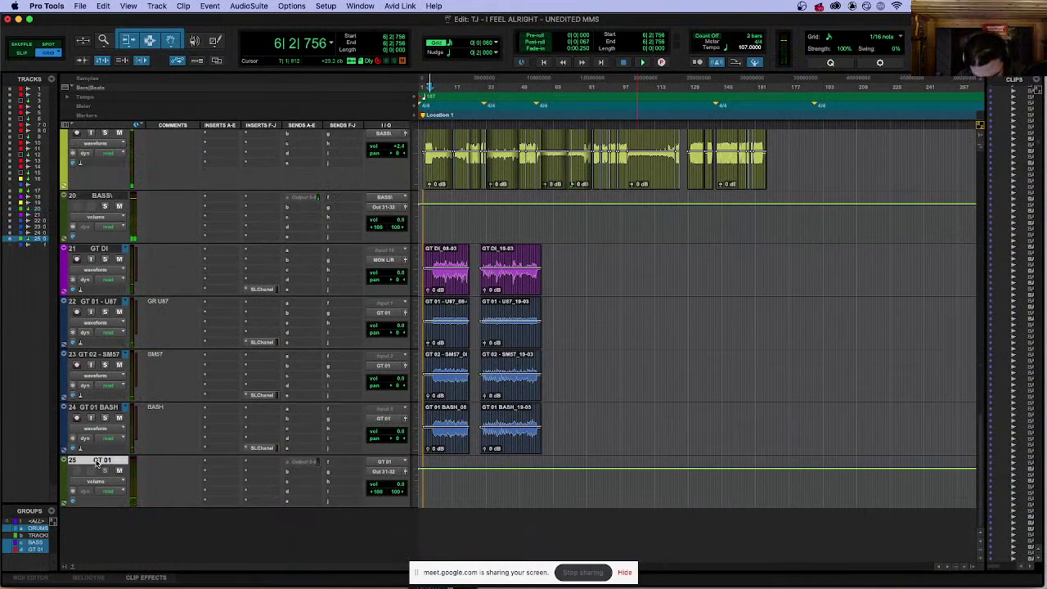
key(super+shift+n)
click(392, 211)
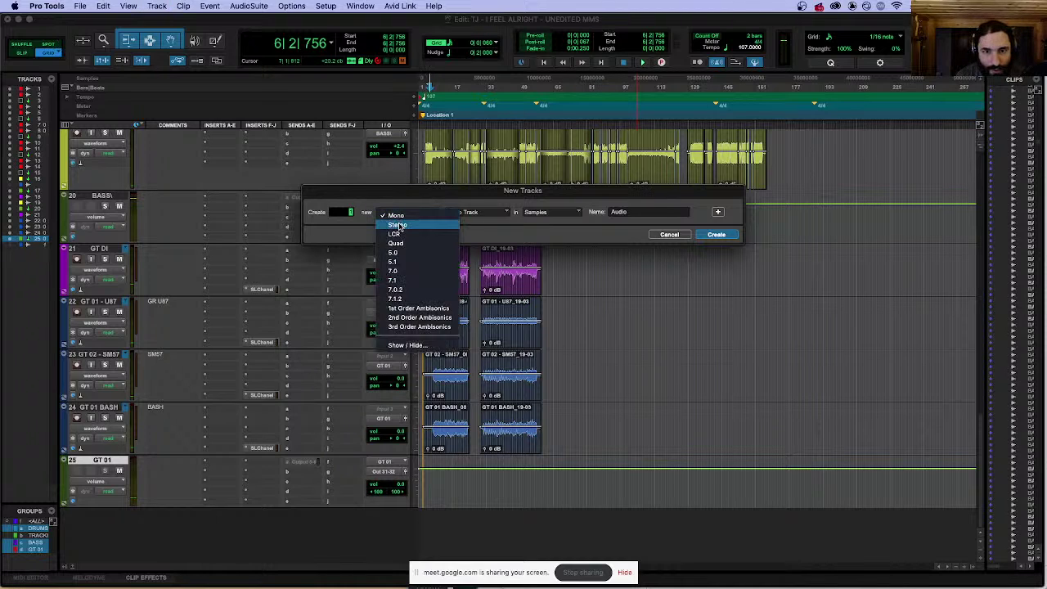
click(386, 221)
click(470, 212)
click(475, 213)
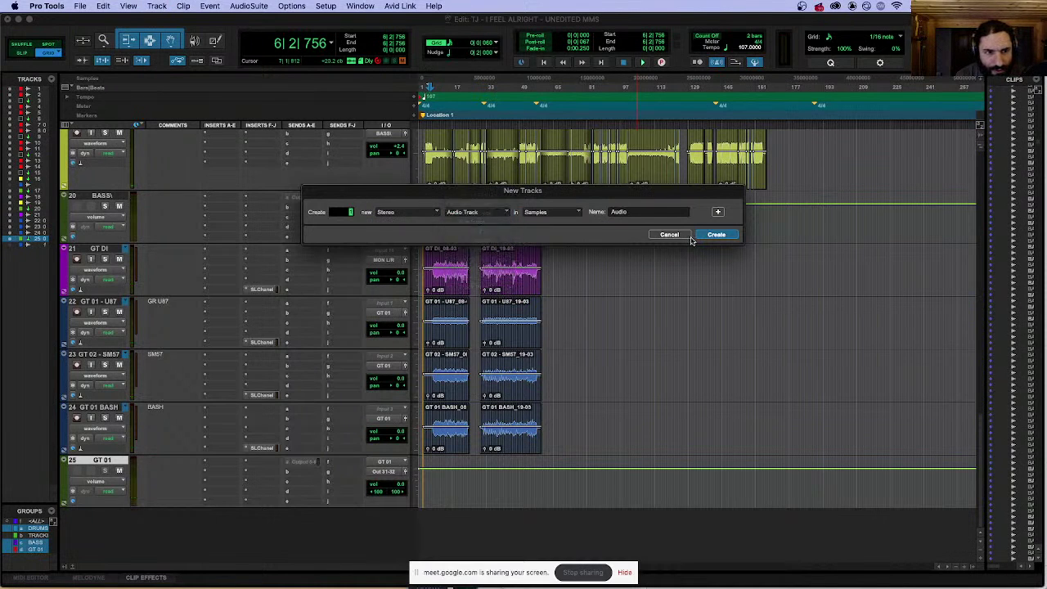
click(715, 236)
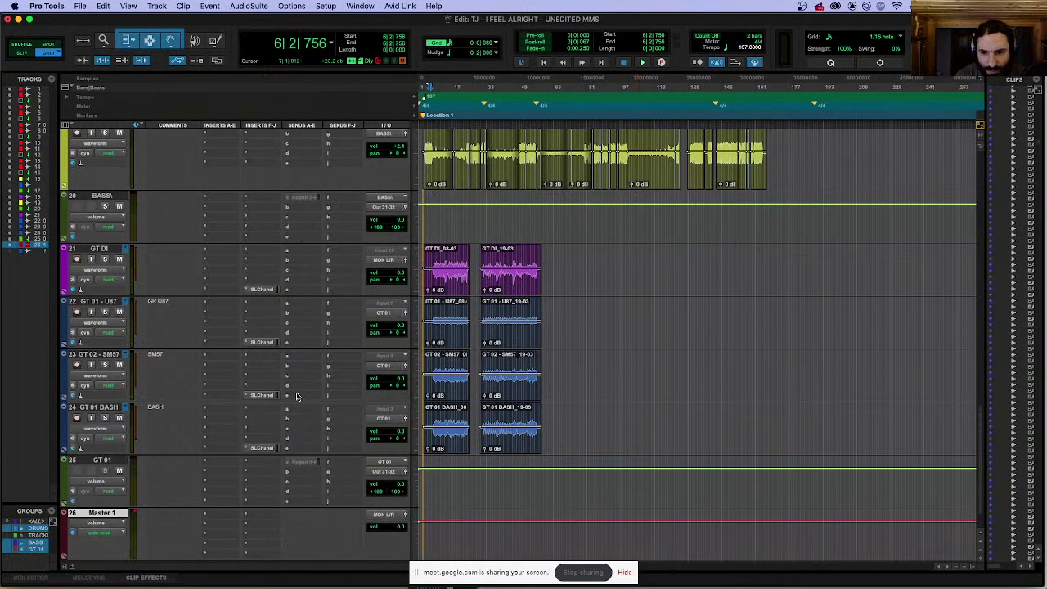
Step: Play the session and set the master track's volume to +5.9 dB
click(397, 528)
key(space)
click(395, 527)
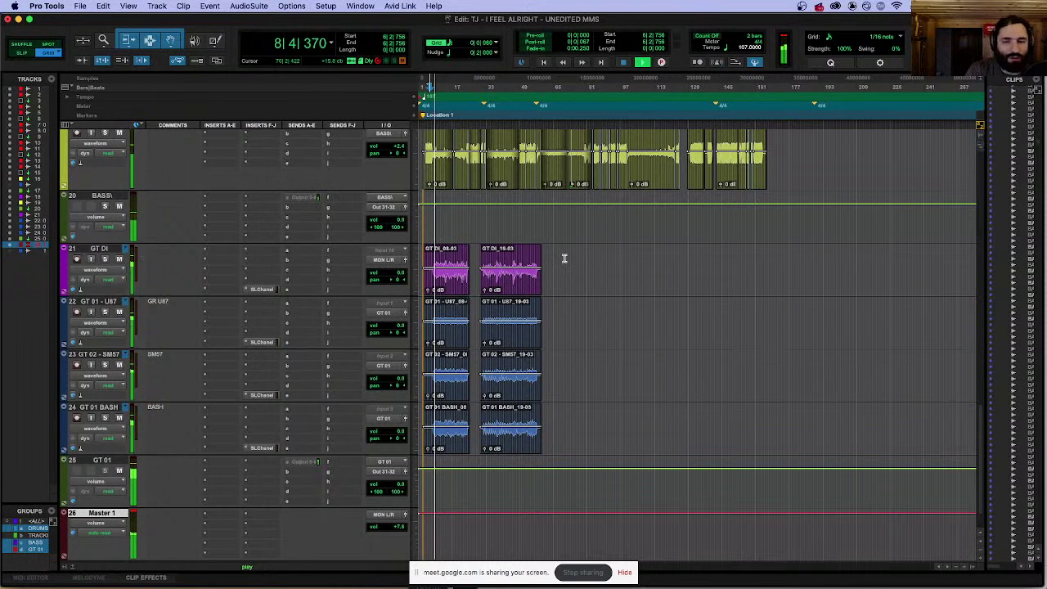
scroll(568, 260, down, 3)
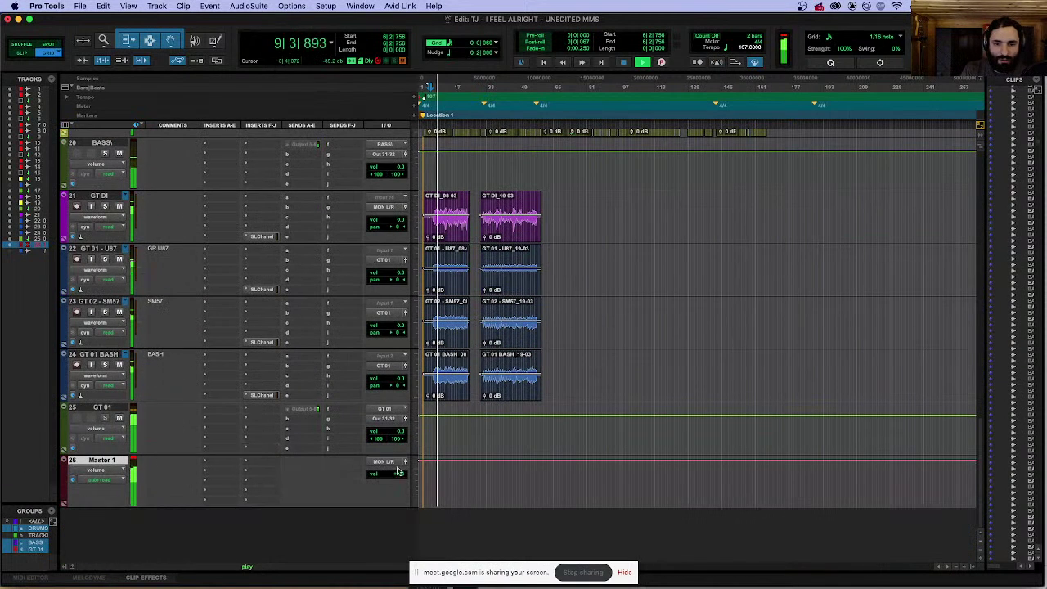
drag(398, 472, 398, 499)
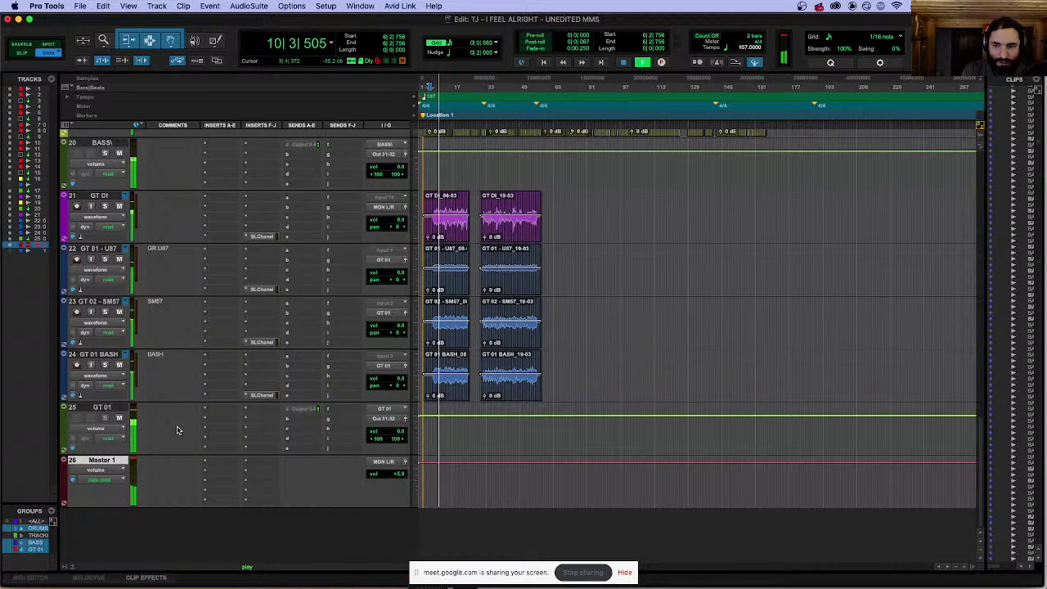
Step: Mute the GT 01 aux and GT DI tracks during playback, inspect the bass and guitar clips, and stop the session
click(119, 418)
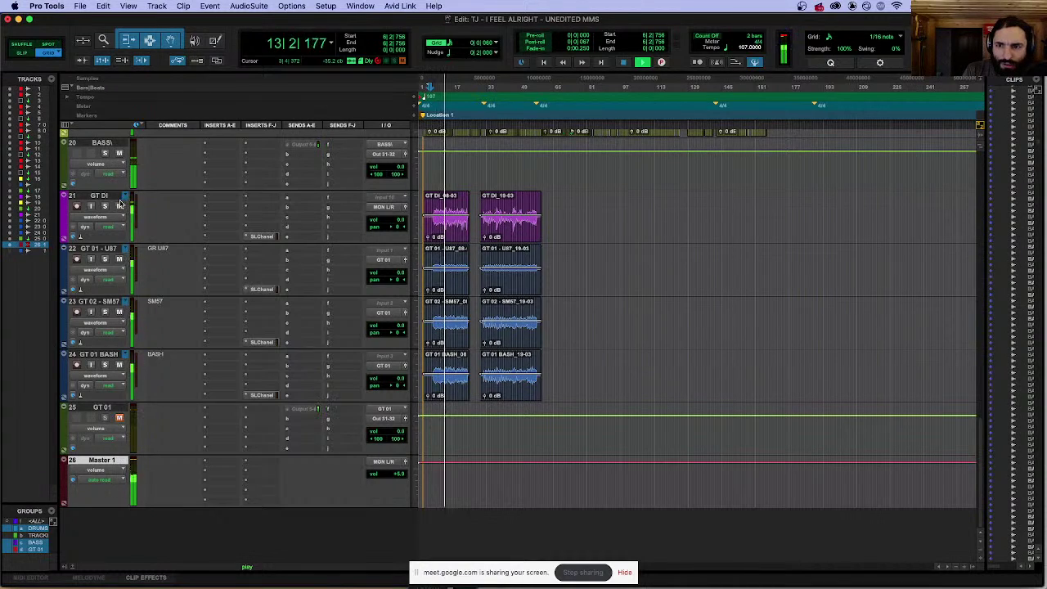
scroll(170, 270, up, 5)
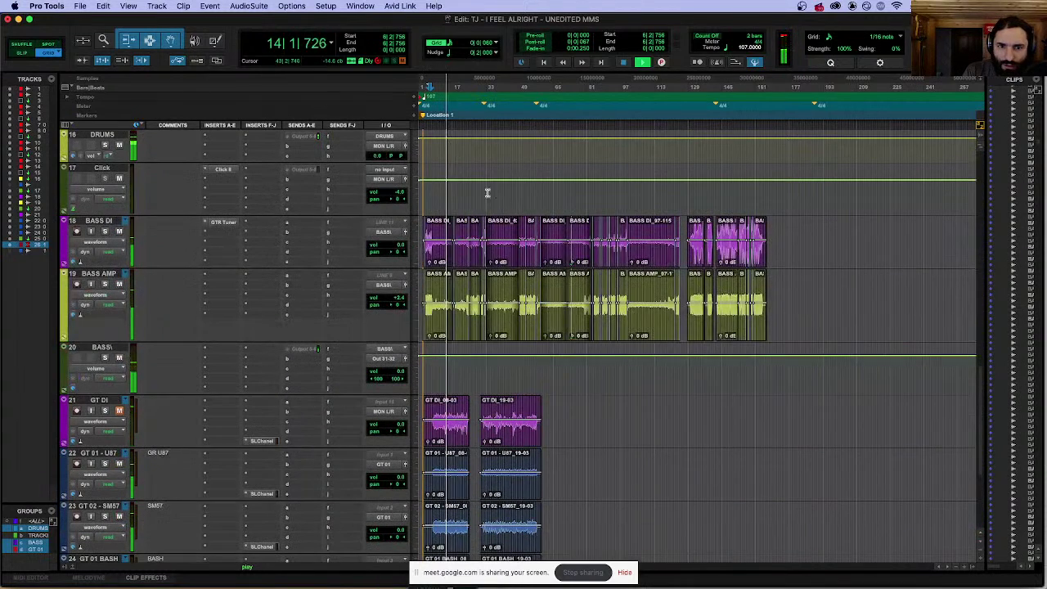
scroll(448, 196, up, 6)
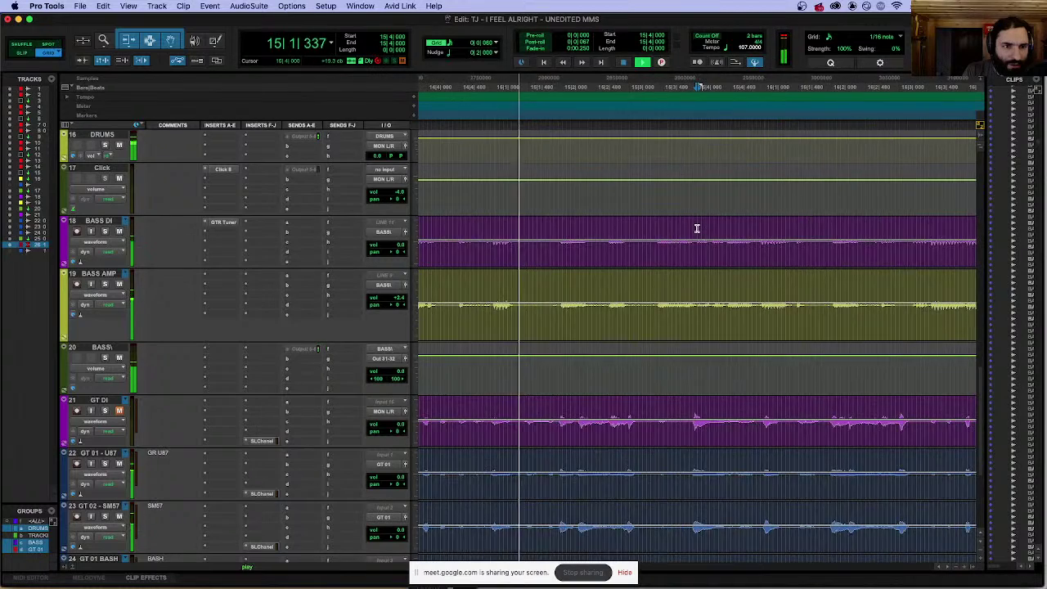
scroll(696, 228, down, 2)
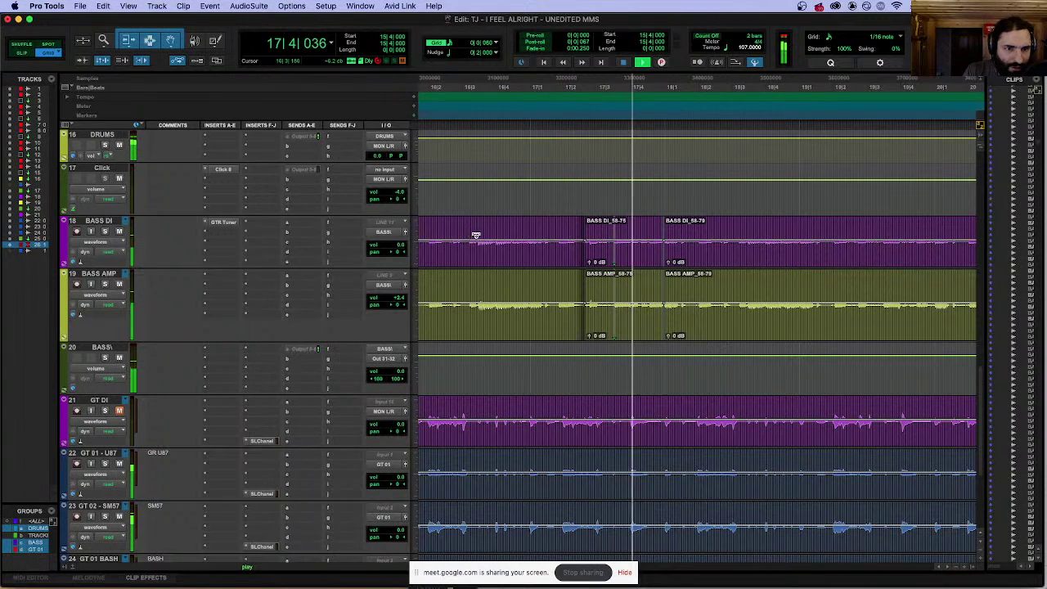
scroll(650, 218, down, 4)
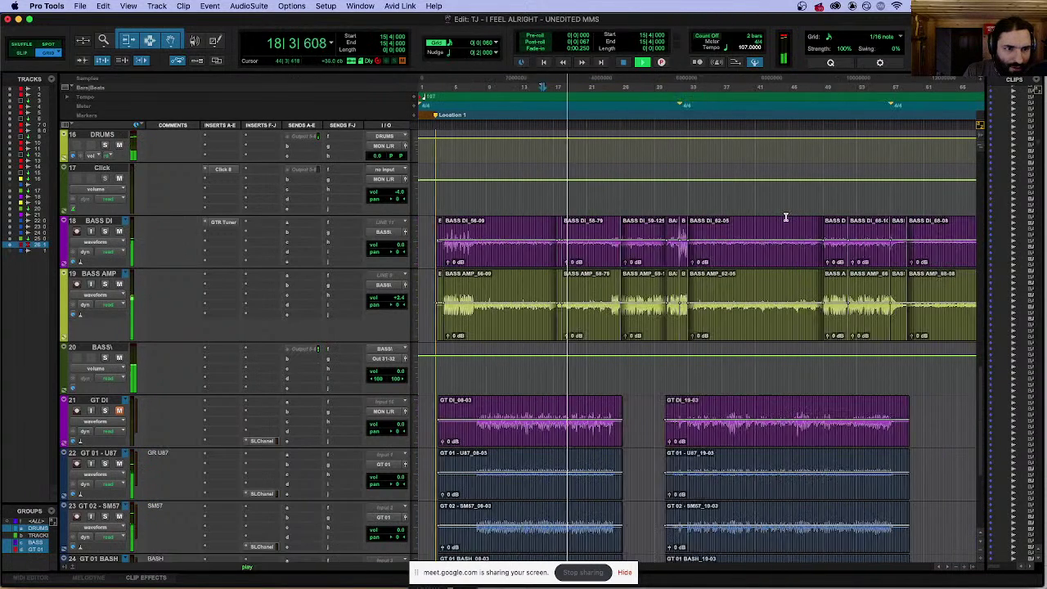
scroll(785, 217, down, 1)
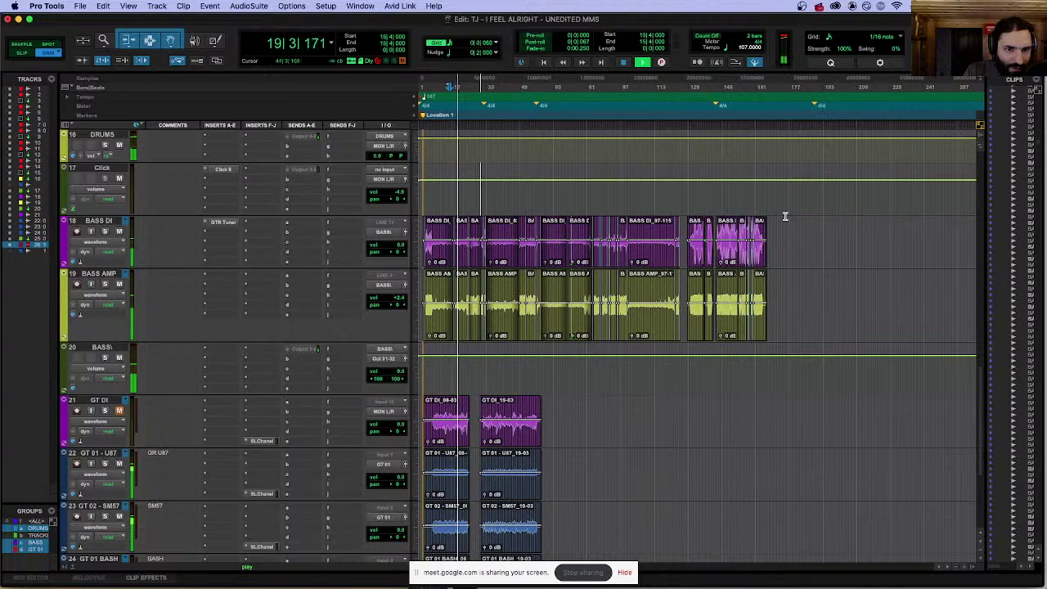
scroll(785, 216, up, 2)
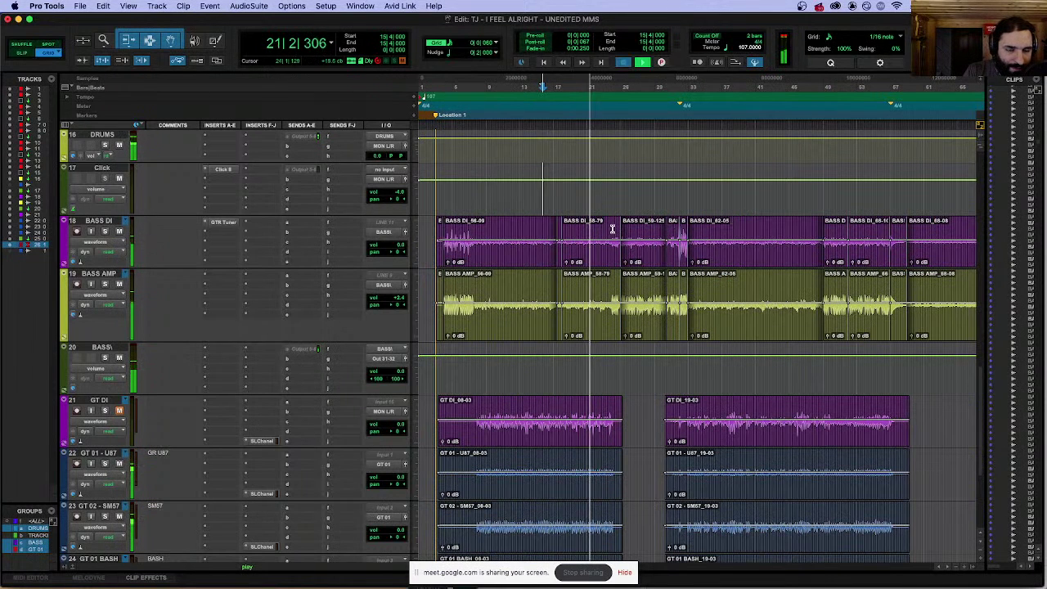
key(space)
Step: Unmute the GT 01 aux track and play from about 8|4|540 with the guitar waveforms enlarged, stopping after the close-up check
click(486, 232)
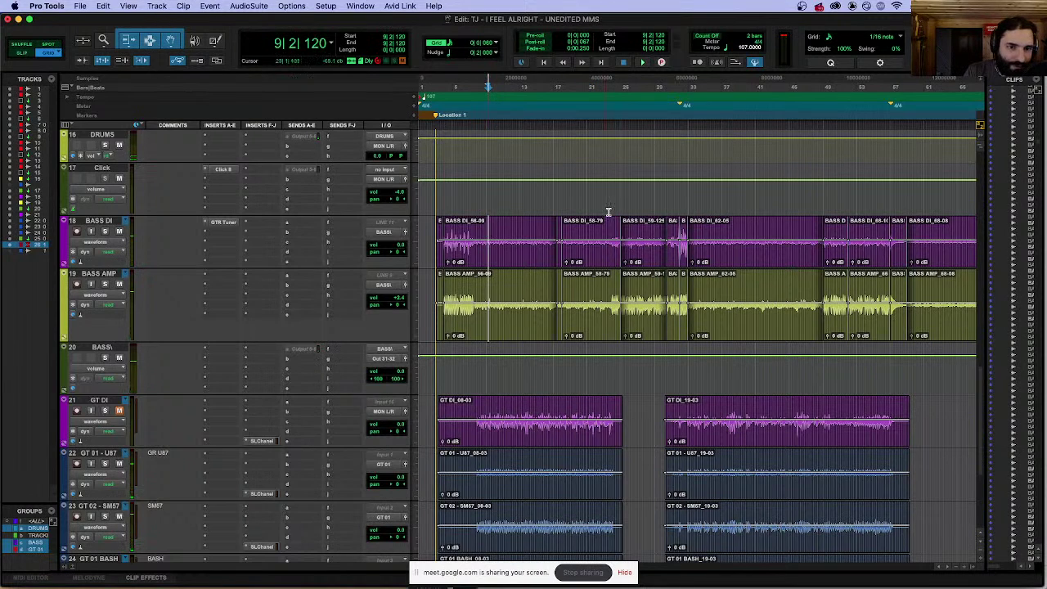
click(552, 202)
scroll(573, 327, down, 3)
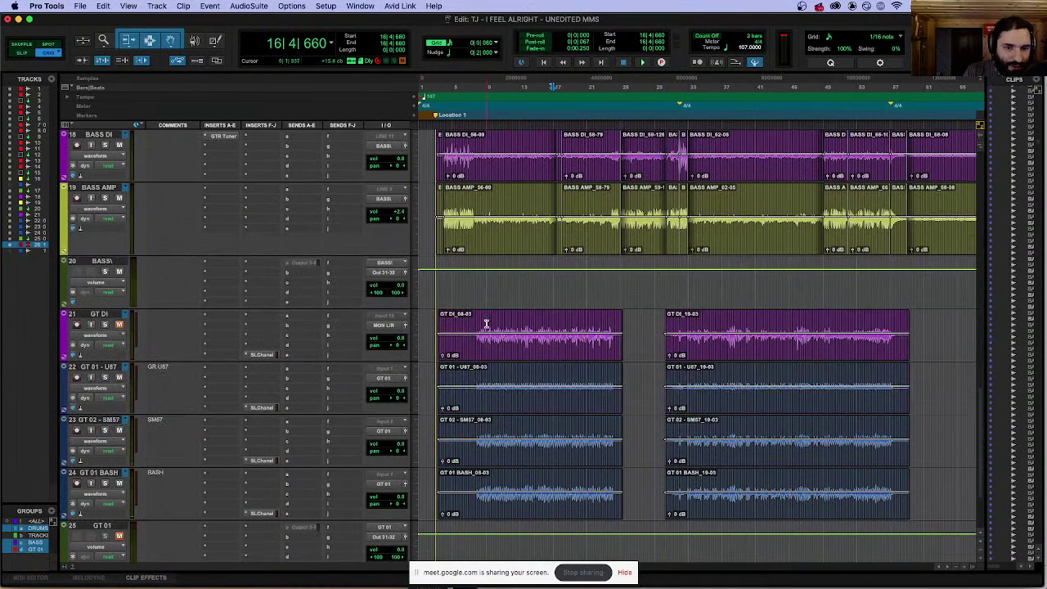
click(486, 323)
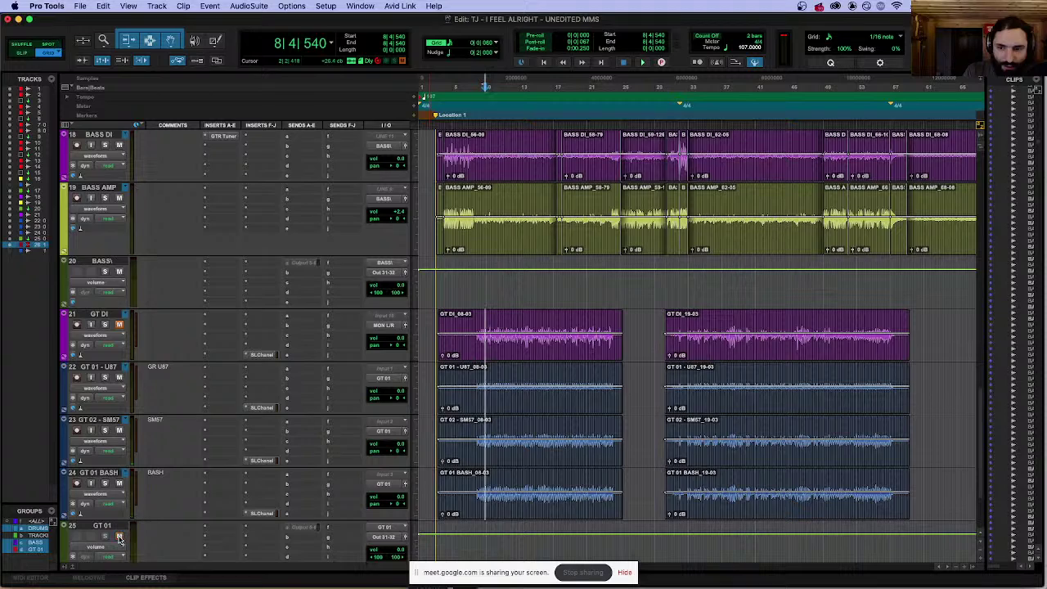
key(space)
key(super+bracketright)
key(super+bracketright)
key(super+bracketright)
key(super+bracketright)
key(super+bracketright)
key(super+bracketright)
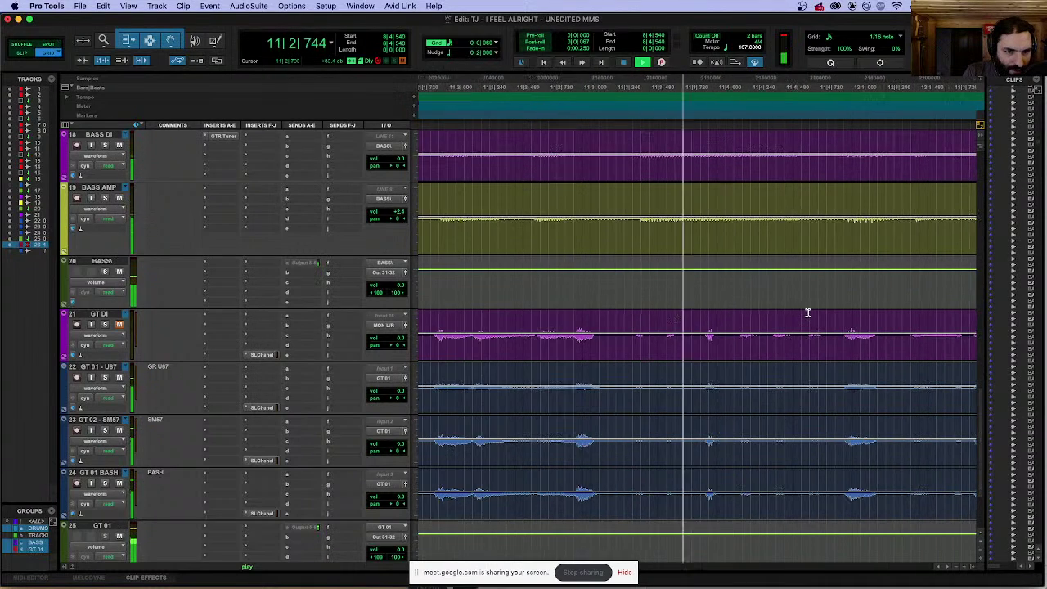
key(space)
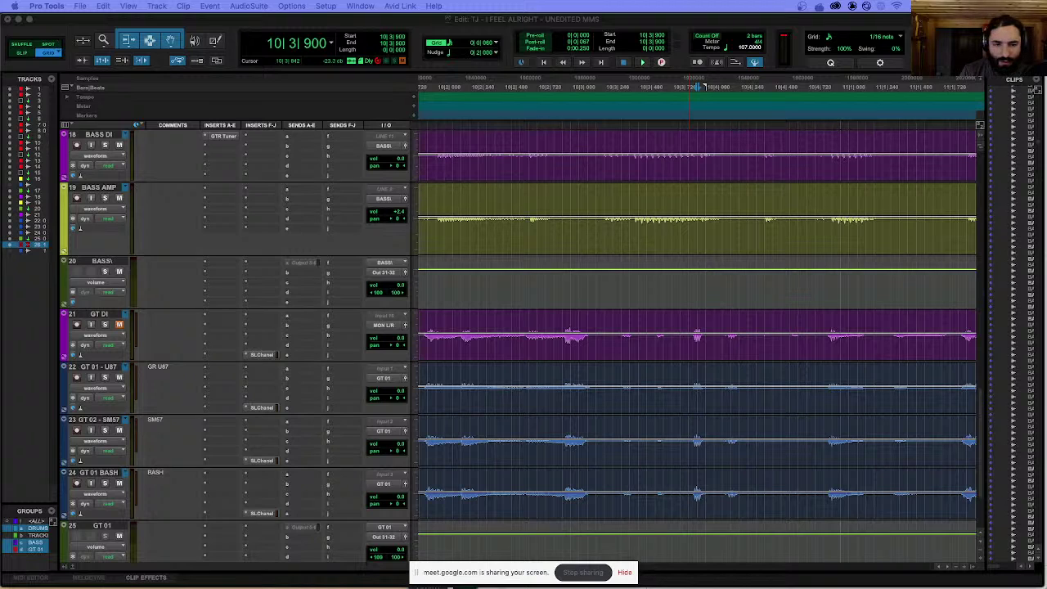
Step: Place the edit cursor at the guitar hit around 10|4|840 and set the grid value to 0|0|240
click(822, 328)
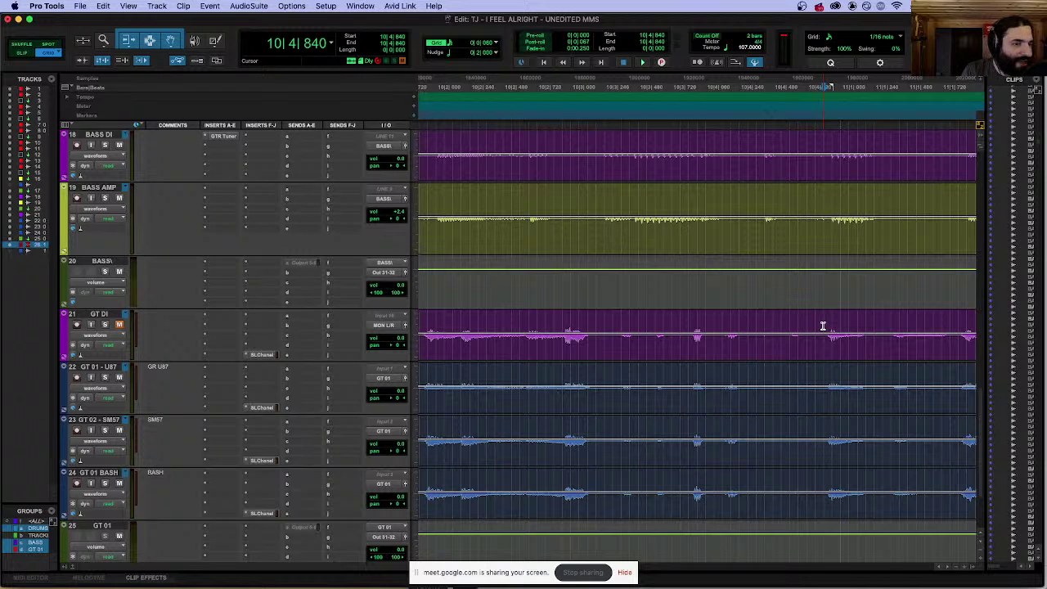
scroll(693, 336, down, 2)
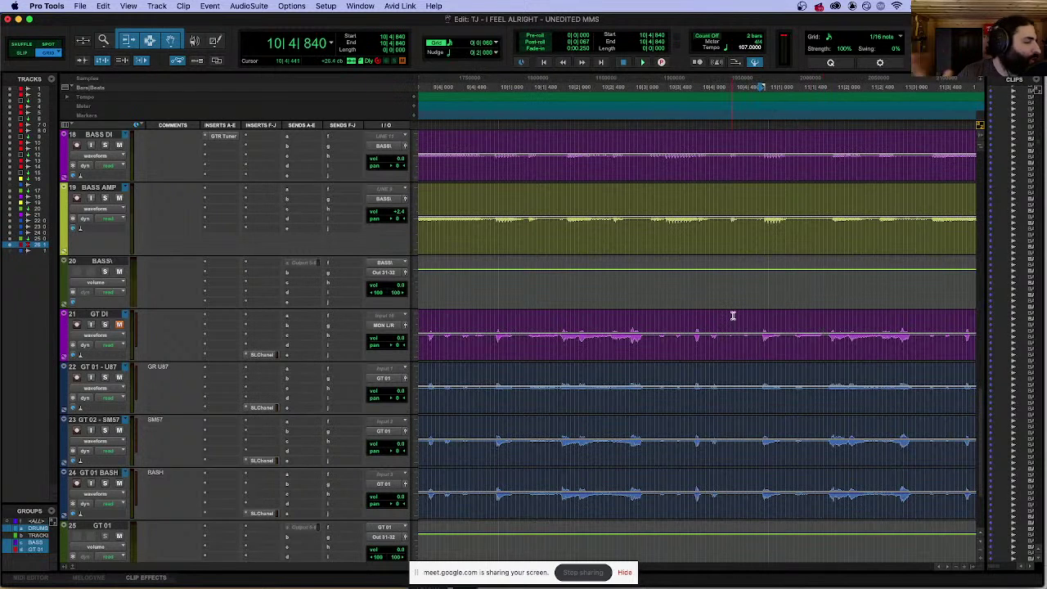
scroll(595, 127, up, 2)
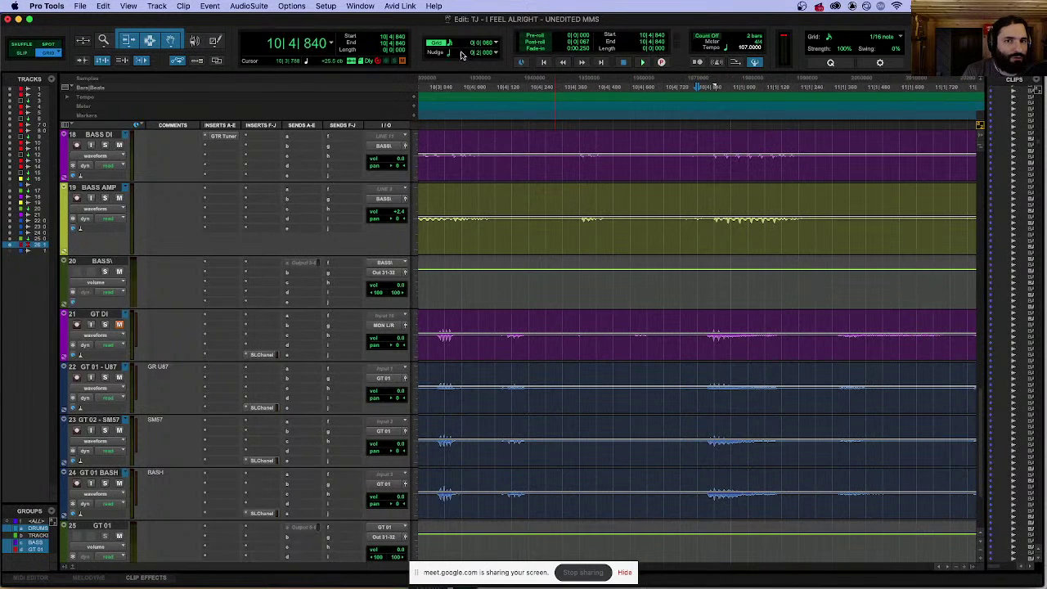
click(462, 43)
click(486, 26)
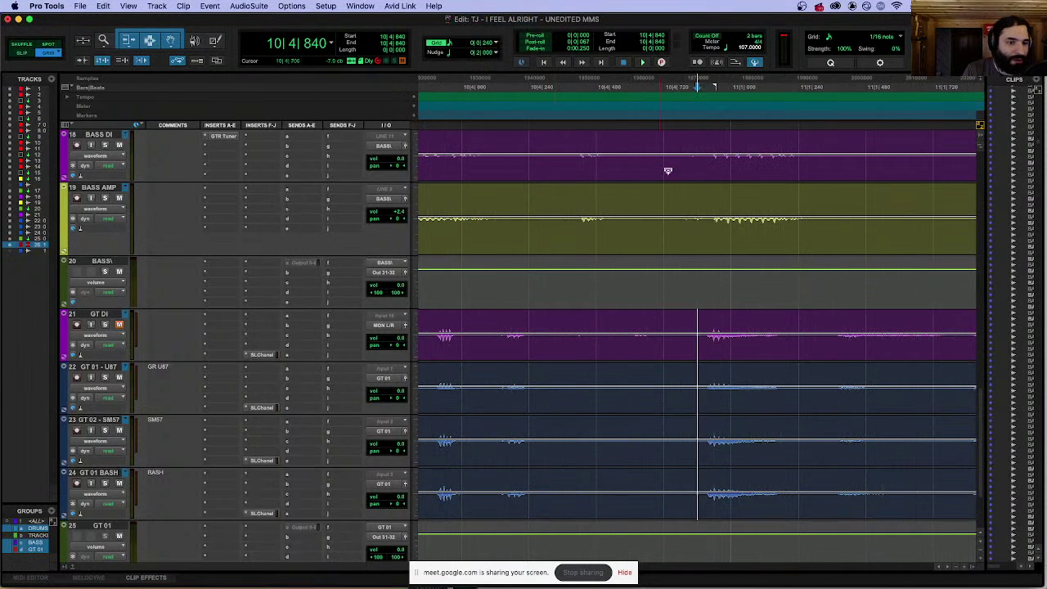
Step: Compare the first guitar hit with the bar 8 gridline, placing the edit cursor at about 8|1|027 on GT DI
scroll(659, 309, down, 2)
scroll(637, 295, up, 3)
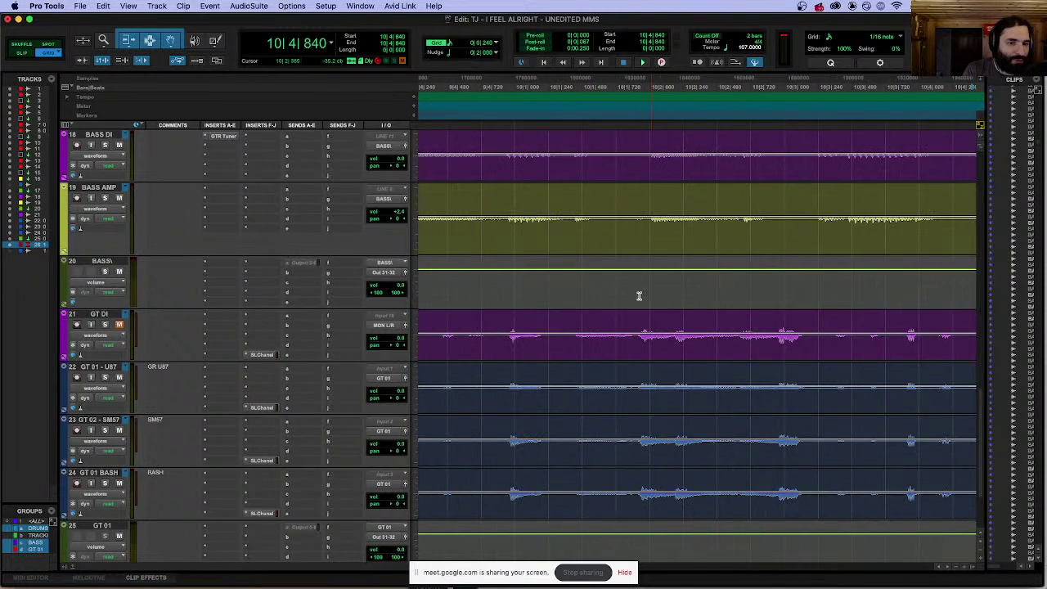
scroll(523, 310, right, 10)
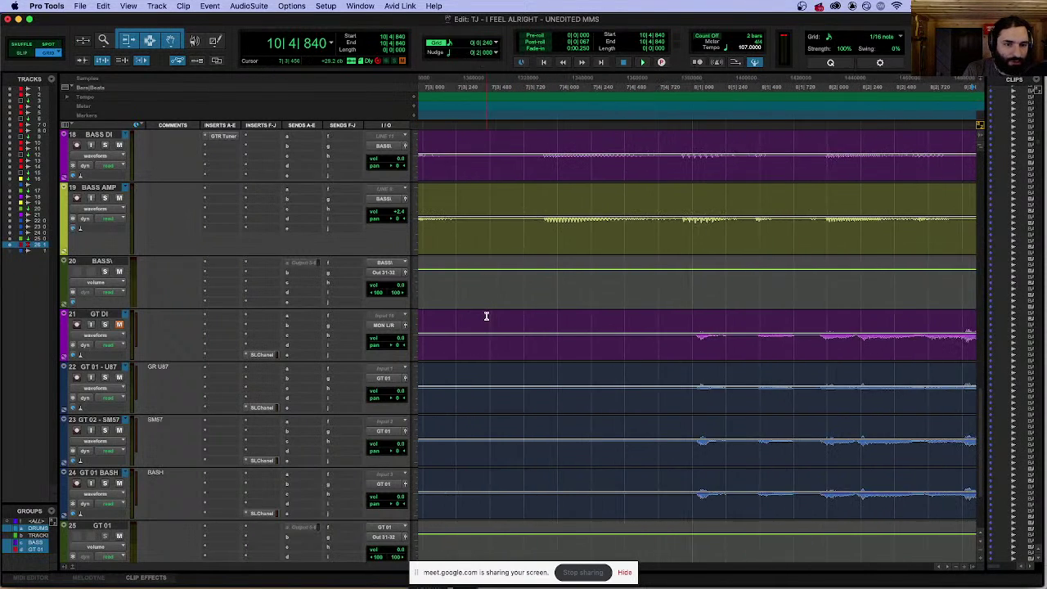
click(568, 321)
click(567, 322)
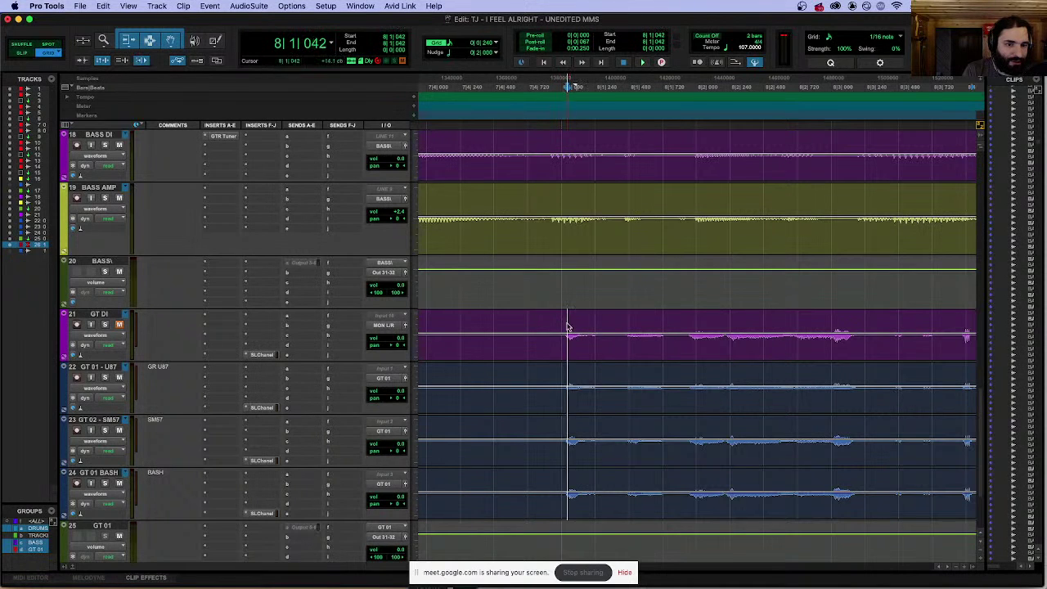
click(564, 325)
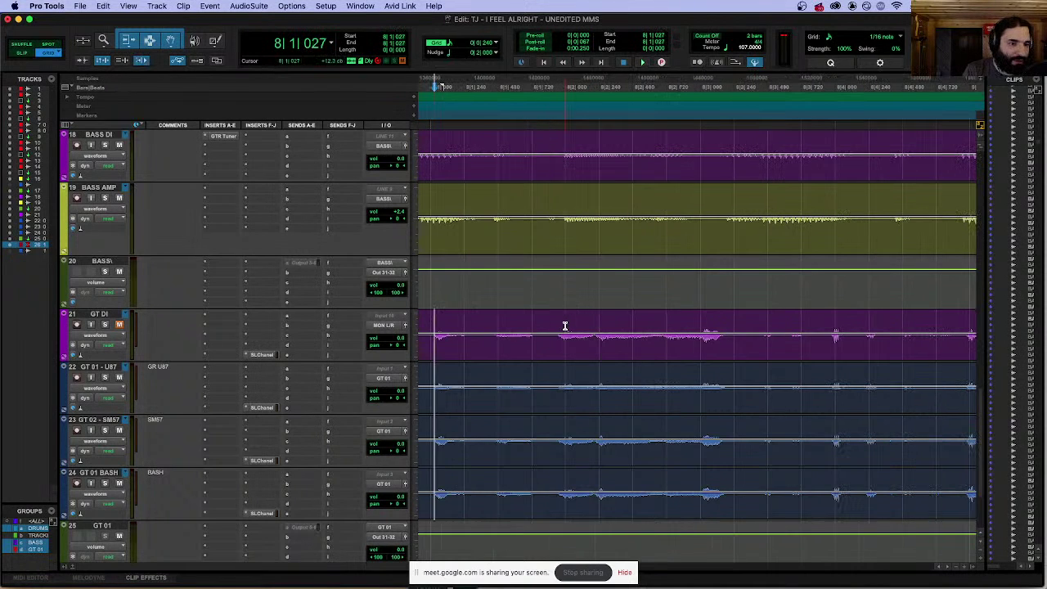
Step: Place the edit cursor at 9|1|000 on GT DI and compare the guitar hits through bar 10 with the grid
scroll(841, 322, right, 5)
click(525, 317)
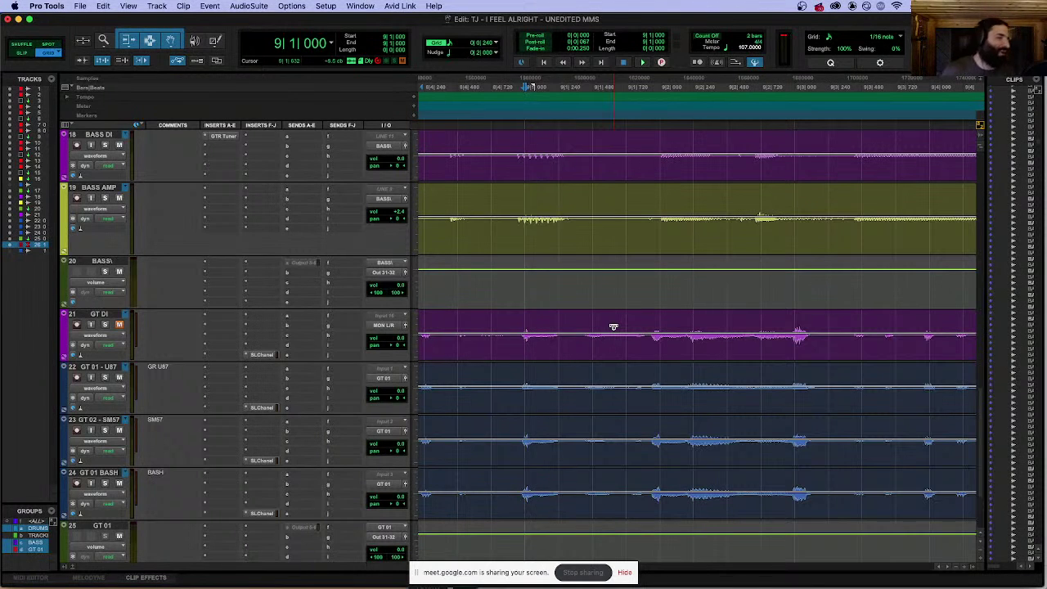
scroll(702, 330, right, 10)
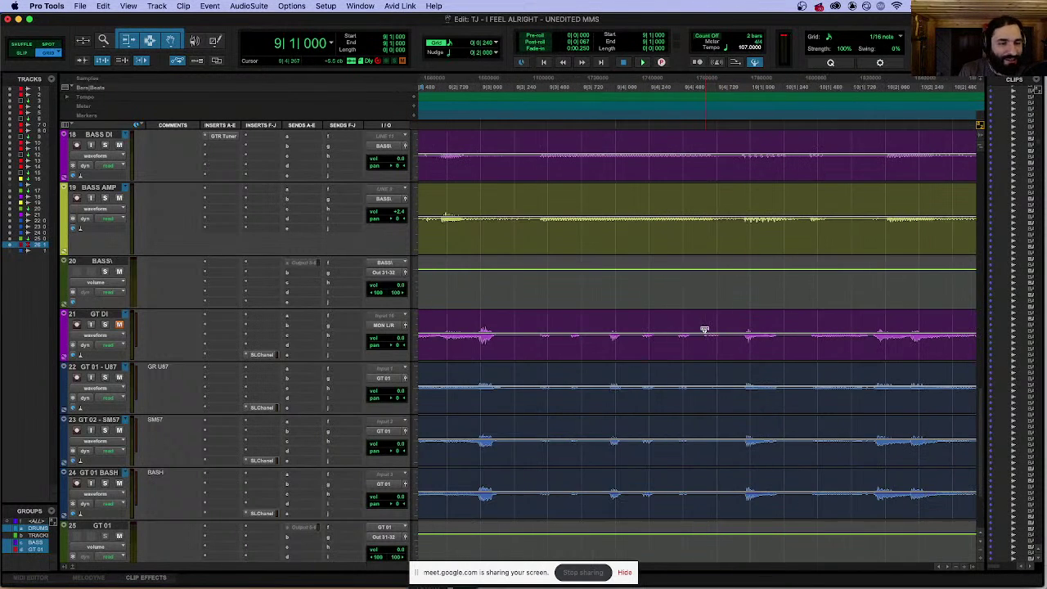
scroll(697, 320, right, 3)
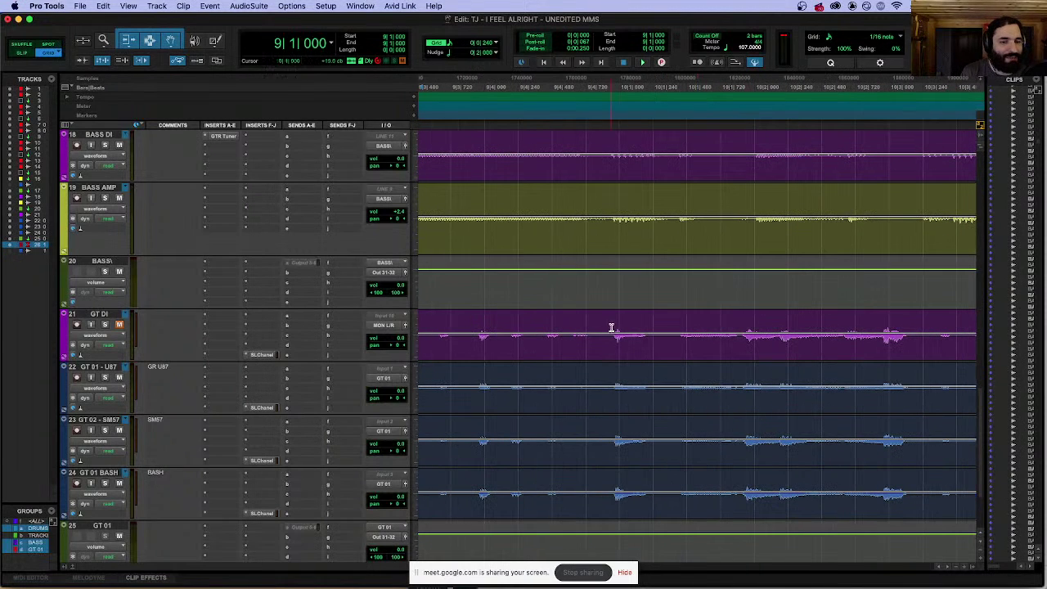
Step: Try to jump from about 9|4|788 on the GT DI track to the next guitar transient
click(612, 327)
click(594, 319)
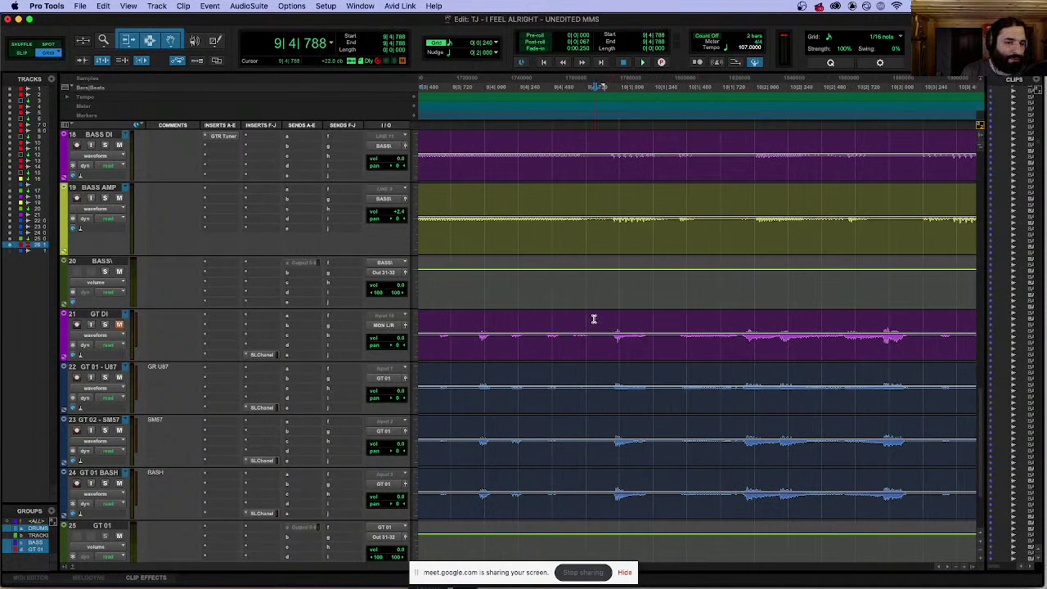
key(Tab)
key(super+bracketleft)
key(super+bracketleft)
key(super+bracketleft)
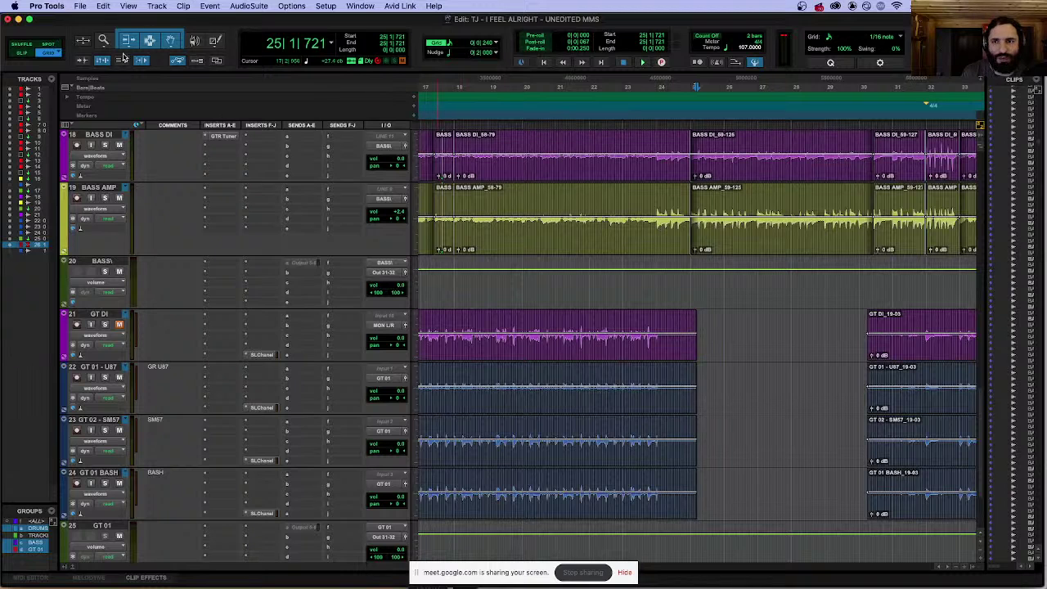
Step: Enable Tab to Transients and place the edit cursor at 8|1|000, where the guitar enters on the GT DI track
scroll(674, 364, left, 15)
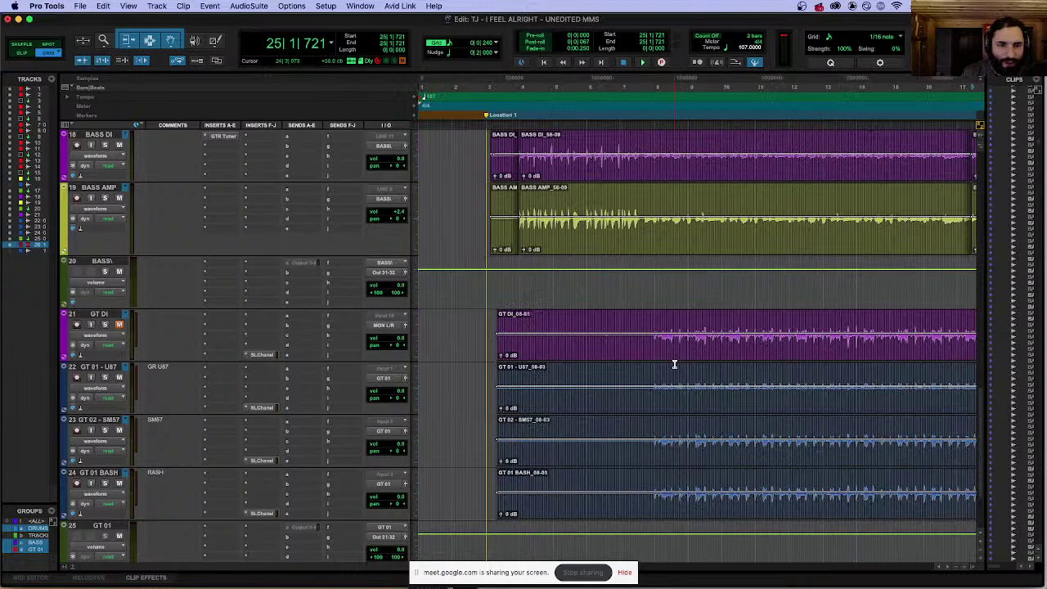
click(657, 328)
key(super+bracketright)
key(super+bracketright)
key(super+bracketright)
key(super+bracketright)
key(super+bracketright)
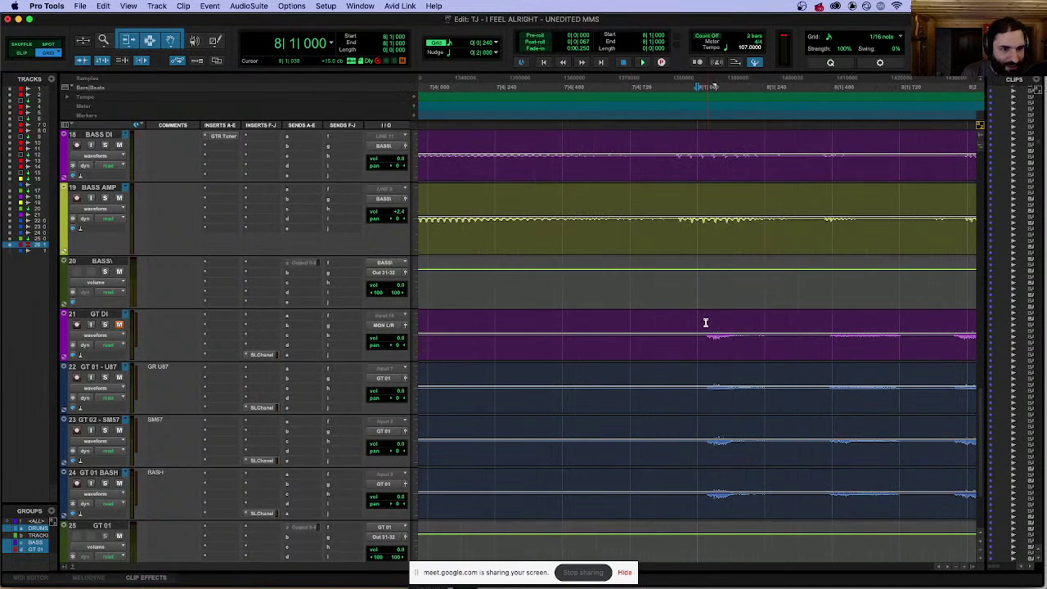
Step: Compare the guitar hits from bar 8 to bar 11 with the grid, placing the edit cursor at 10|4|878 and 11|1|000
scroll(705, 322, right, 10)
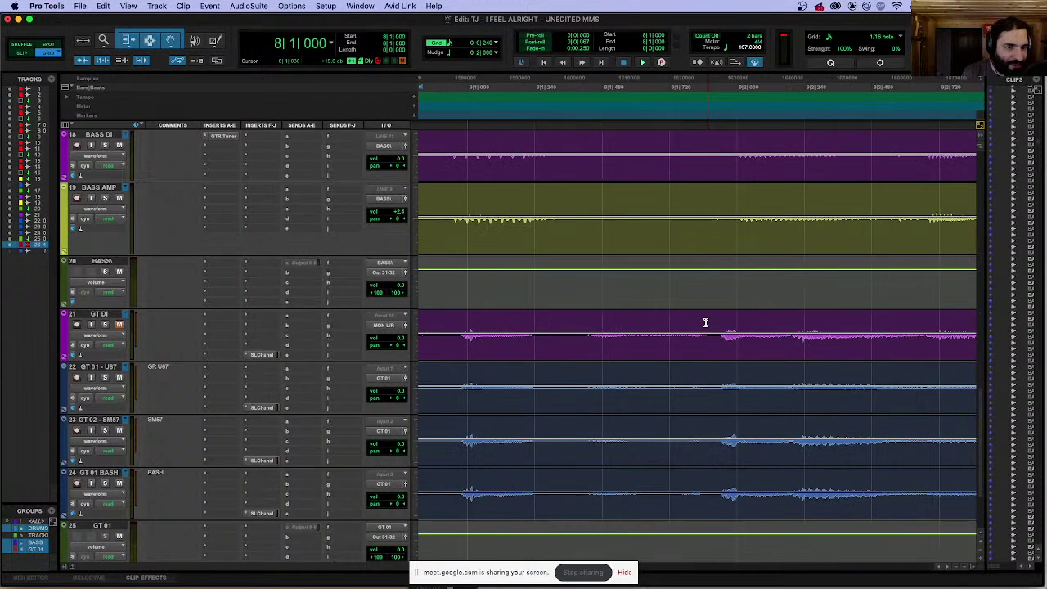
scroll(705, 322, right, 20)
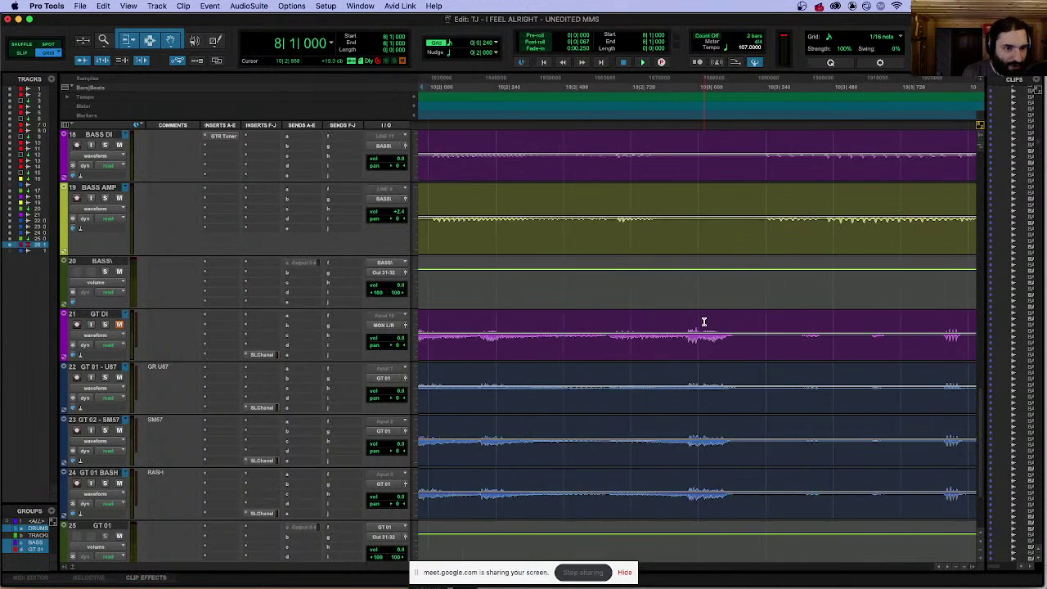
scroll(703, 321, right, 20)
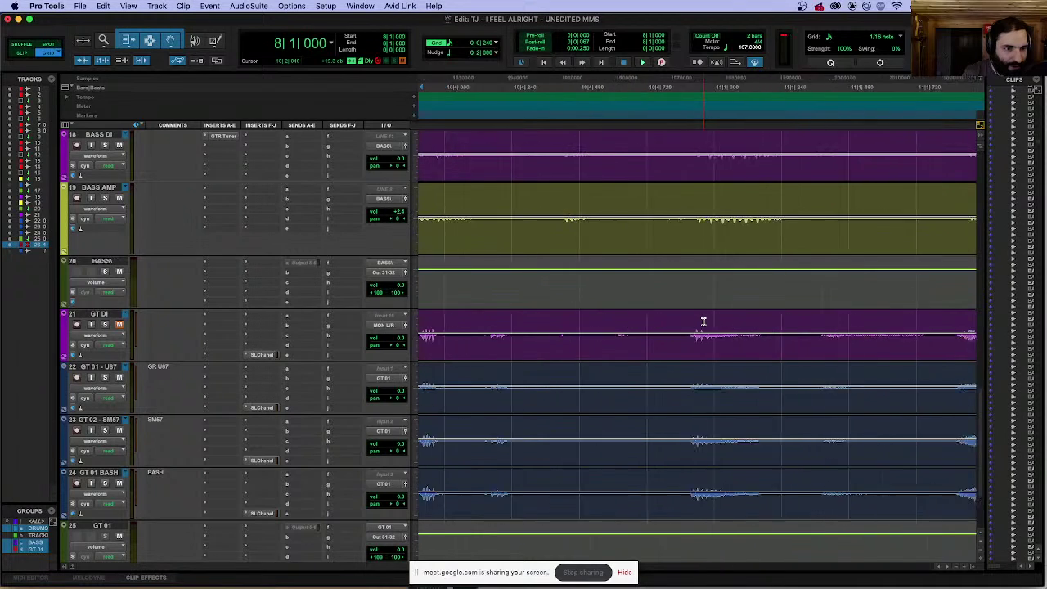
scroll(703, 322, right, 5)
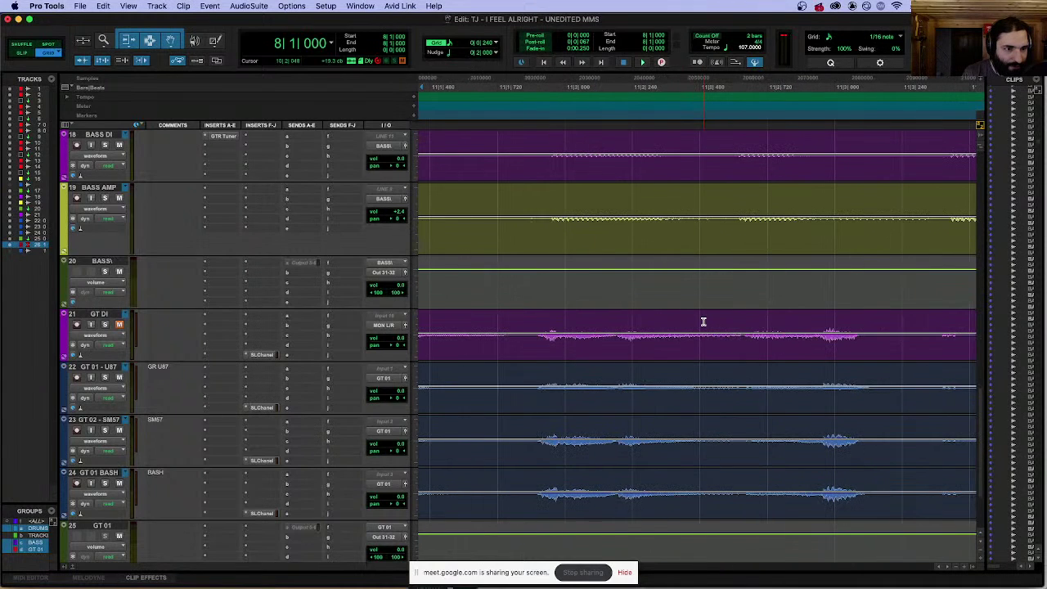
scroll(589, 327, left, 10)
click(557, 325)
click(582, 320)
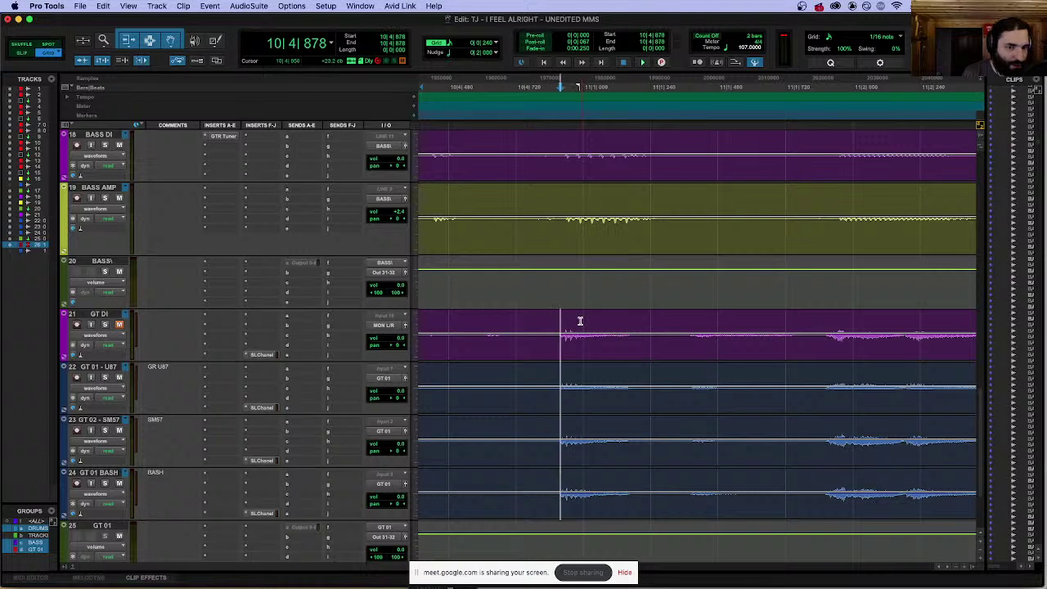
click(579, 321)
click(581, 322)
Step: Place the edit cursor at 20|2|000 on GT DI and examine how closely the surrounding guitar hits match the grid
key(r)
key(r)
key(r)
key(r)
key(r)
key(r)
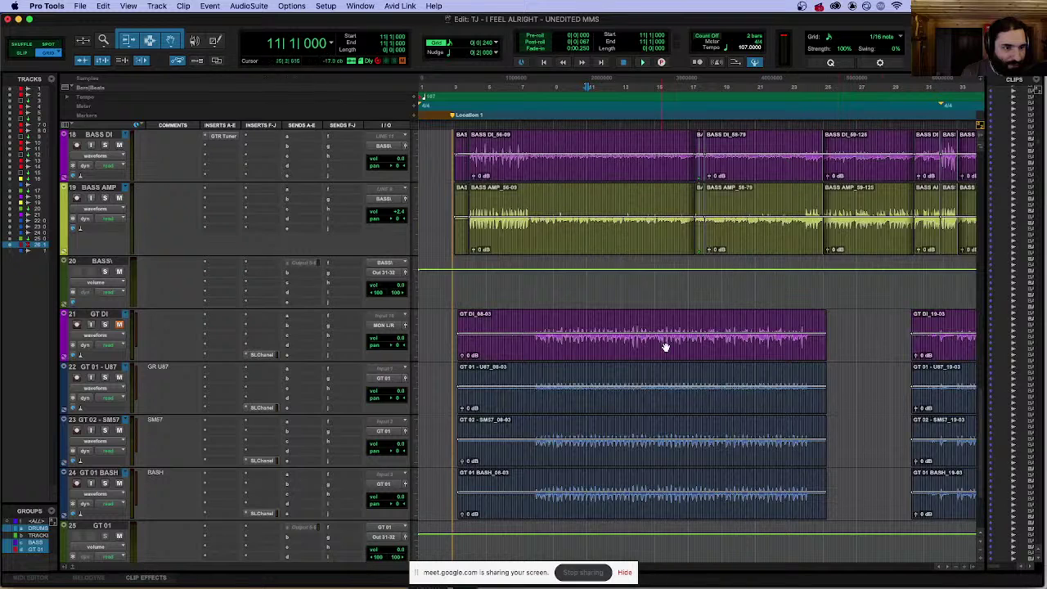
click(746, 321)
key(t)
key(t)
key(t)
key(t)
key(t)
key(t)
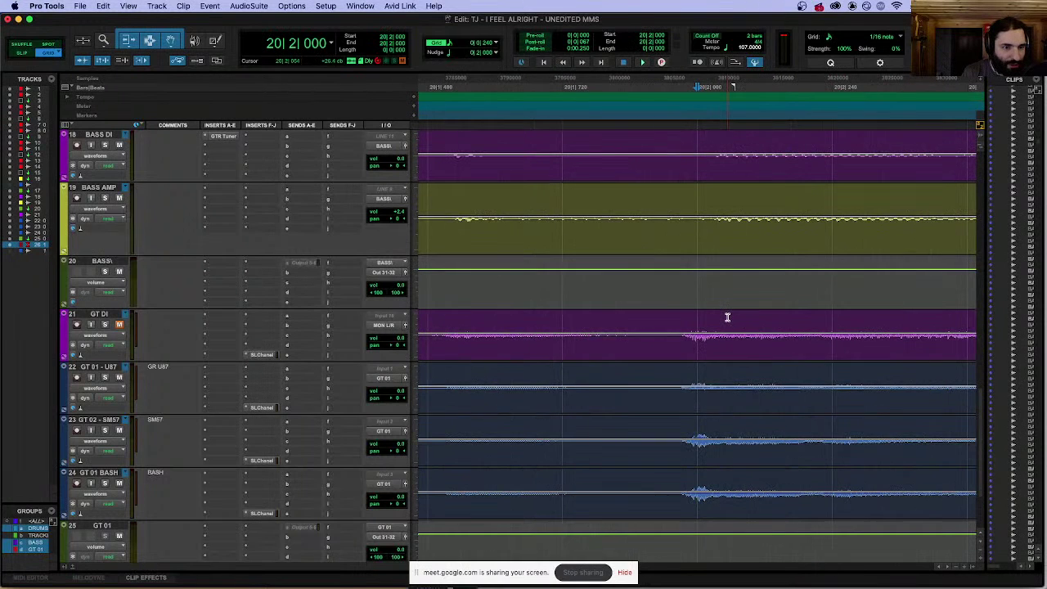
key(r)
key(r)
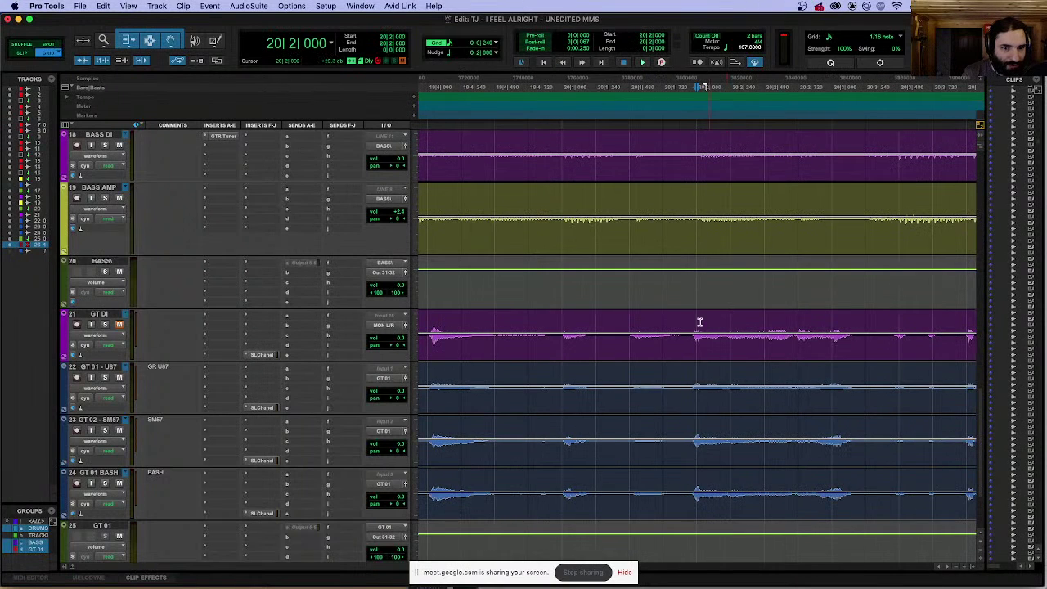
Step: Place the edit cursor at 19|4|000 on GT DI and enlarge the waveforms to inspect the guitar hit against the grid
click(561, 326)
click(430, 329)
key(t)
key(t)
key(t)
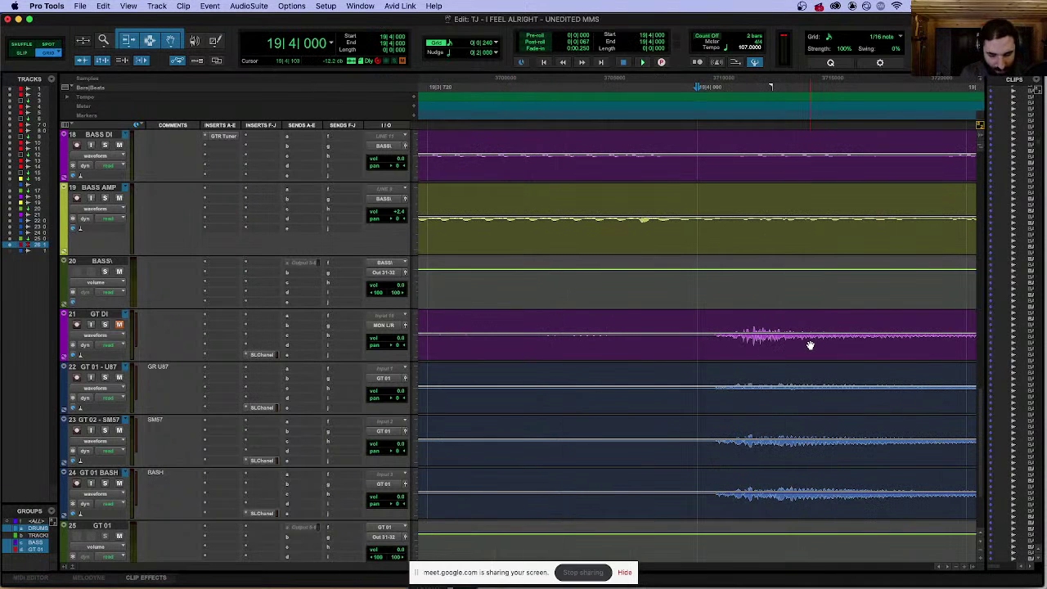
key(super+alt+bracketright)
key(r)
key(super+alt+bracketright)
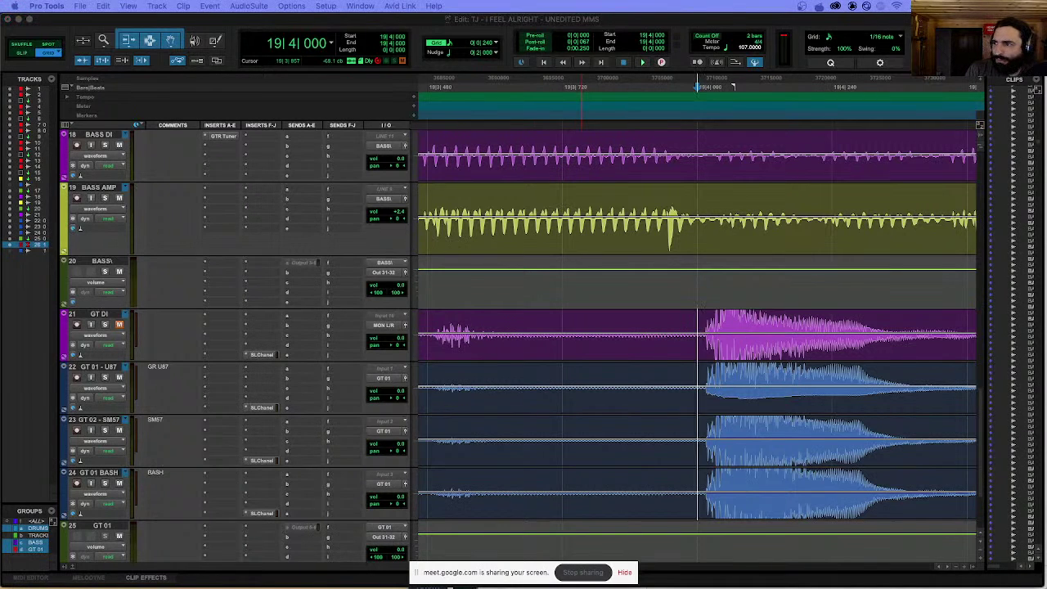
Step: Switch to the "POST - L03 - Deep Editing" presentation in Google Slides, review the algorithm slide, and return to Pro Tools
key(super+Tab)
drag(615, 28, 615, 5)
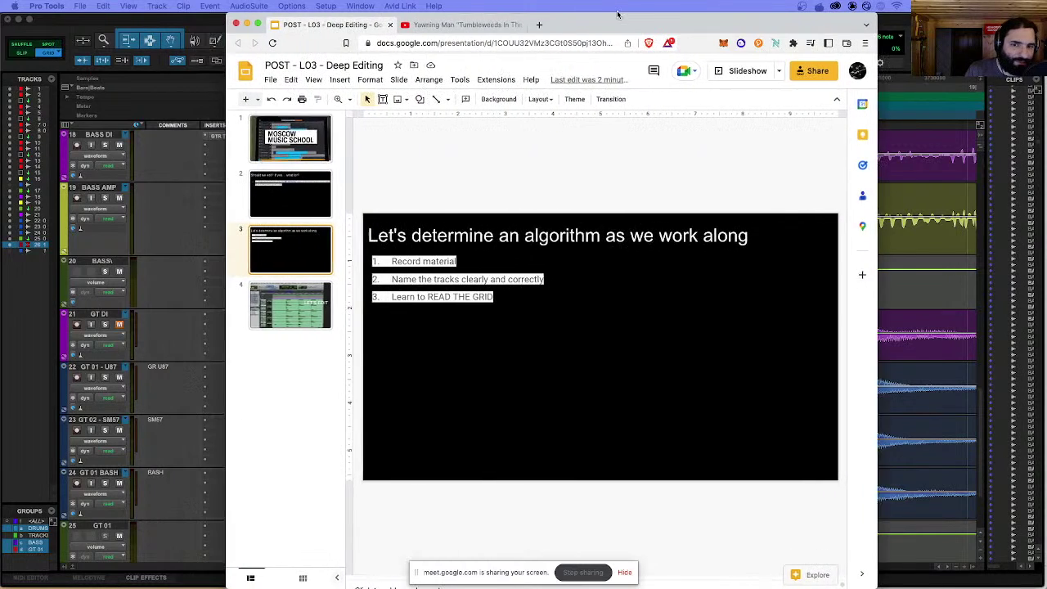
key(super+Tab)
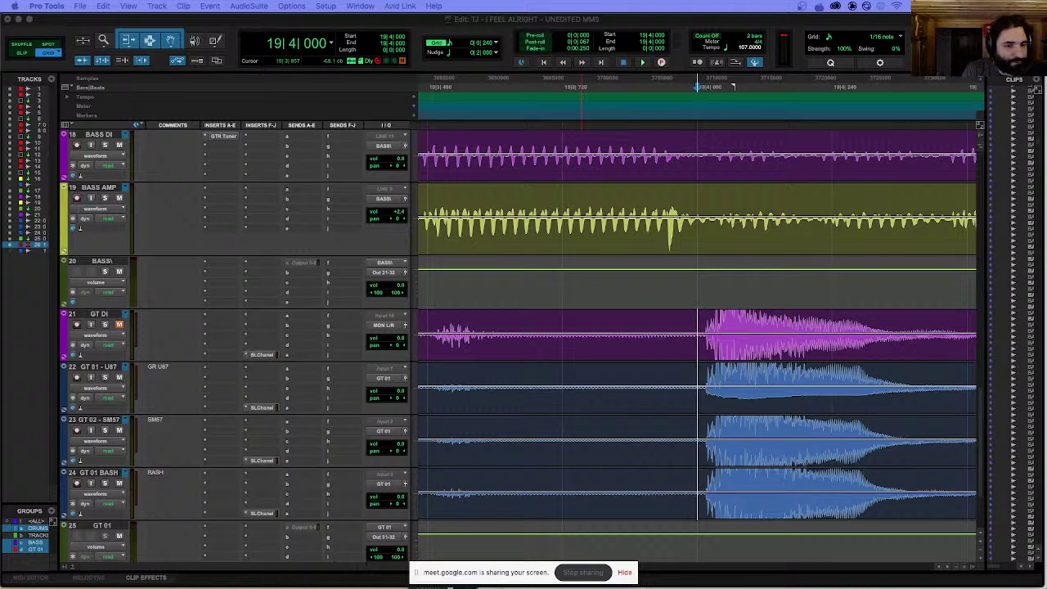
Step: Compare the guitar hit near 19|4|000 with the grid in both a wide view of several bars and a close-up
click(685, 321)
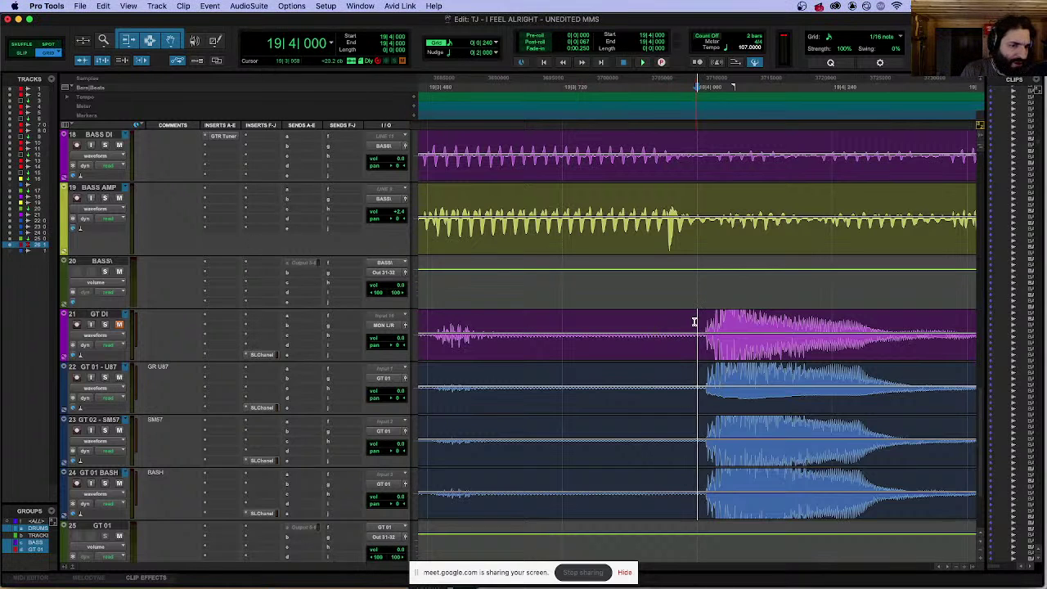
key(r)
key(r)
key(r)
key(r)
key(r)
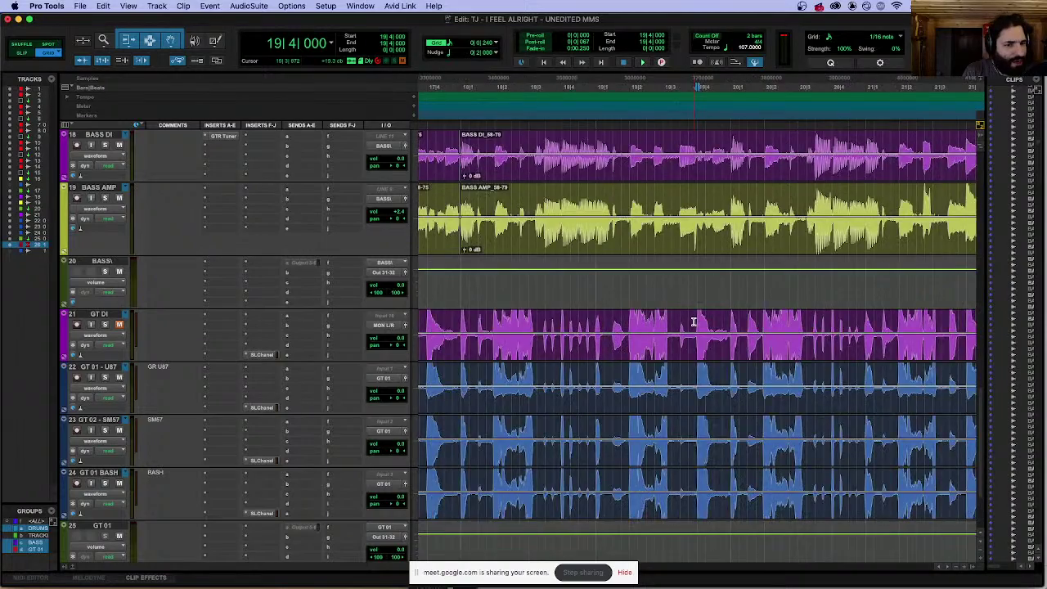
key(t)
key(t)
key(t)
key(t)
key(t)
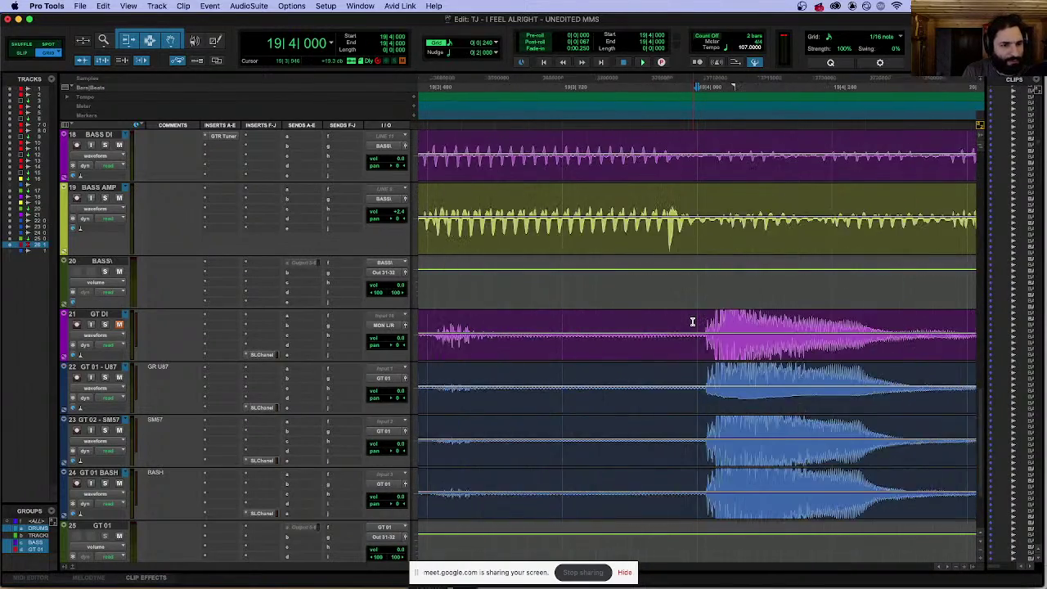
key(r)
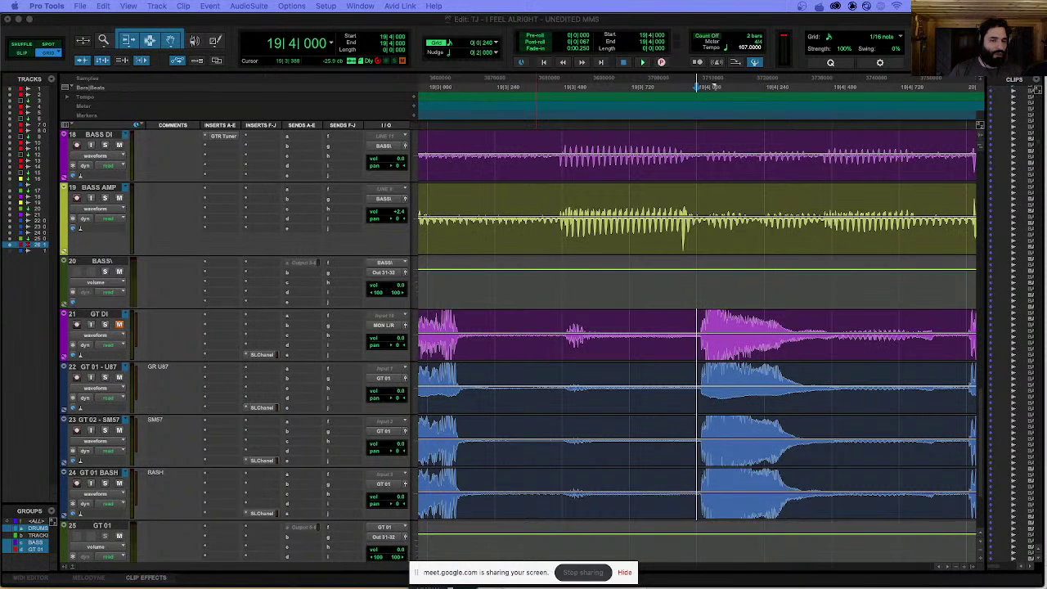
Step: Place the edit cursor at 8|1|036 on GT DI, at the first guitar hit, and examine its start against the grid
click(665, 331)
key(super+bracketleft)
key(super+bracketleft)
key(super+bracketleft)
key(super+bracketleft)
key(super+bracketleft)
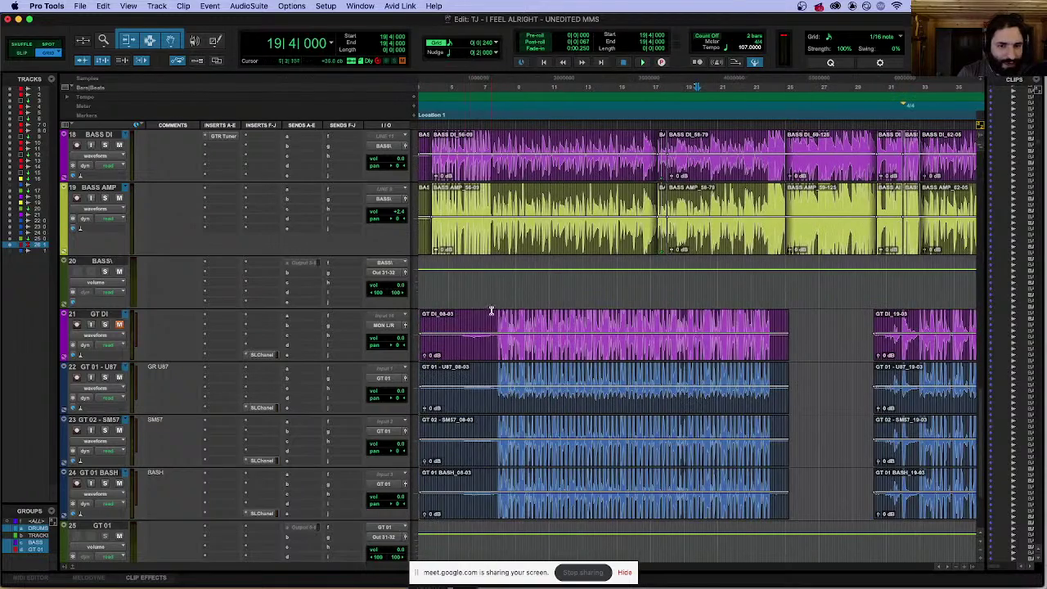
click(488, 318)
click(498, 317)
key(super+bracketright)
key(super+bracketright)
key(super+bracketright)
key(super+bracketright)
key(super+bracketright)
key(super+bracketright)
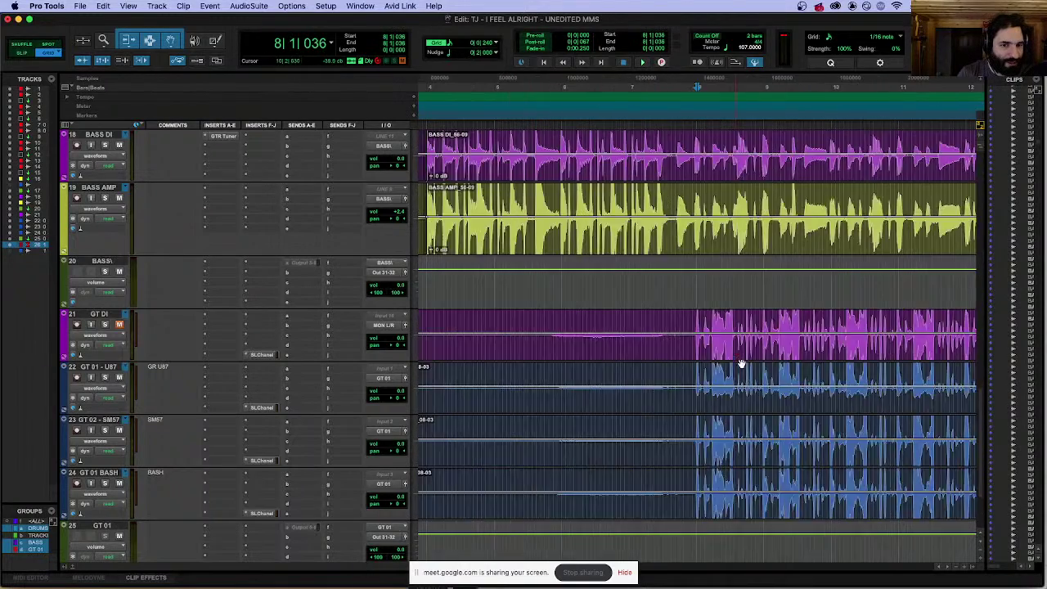
scroll(775, 346, right, 10)
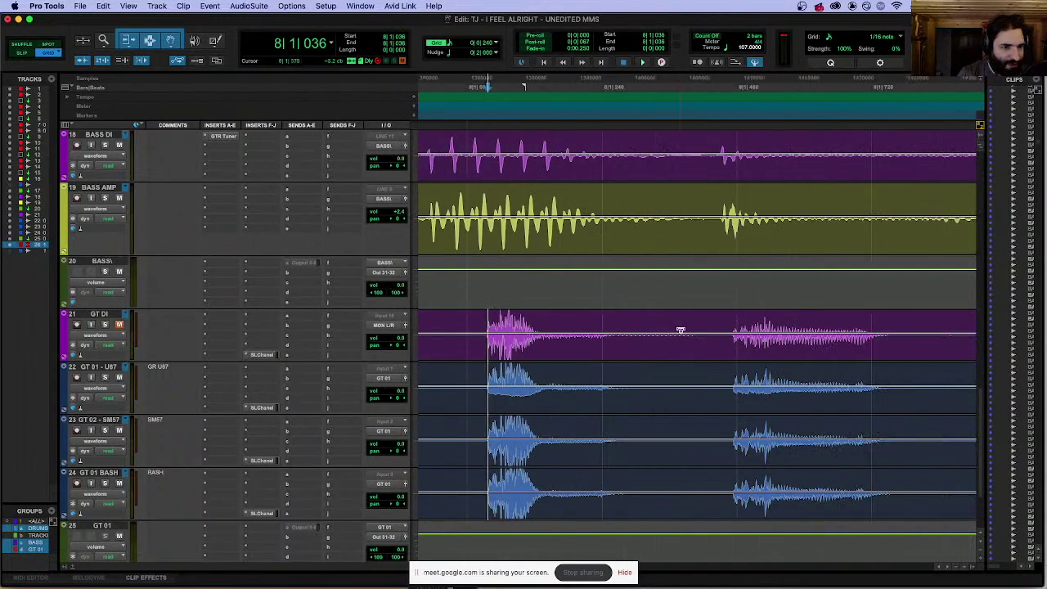
scroll(740, 323, left, 7)
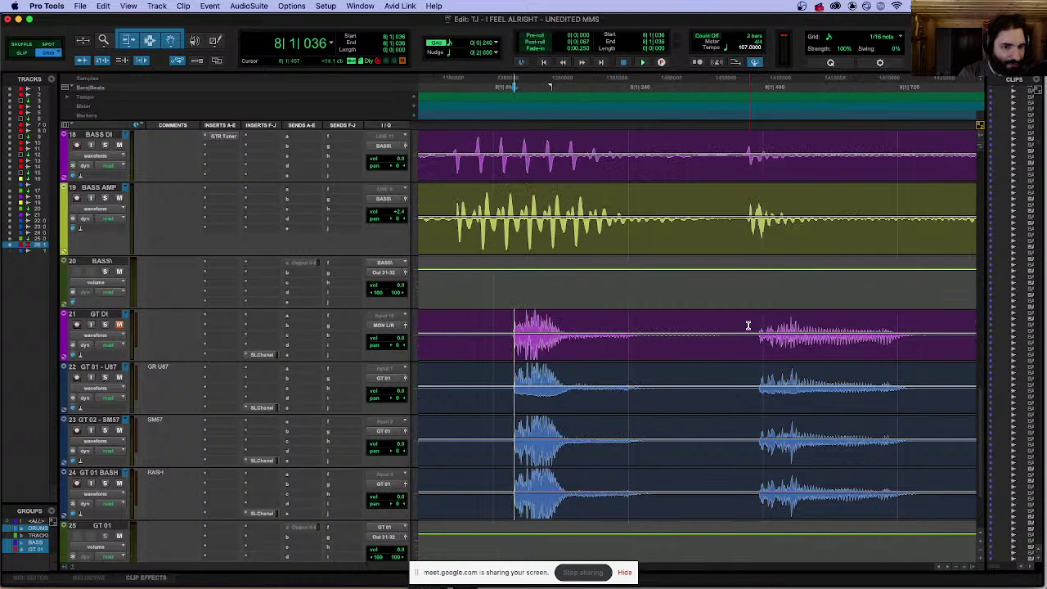
Step: Place the edit cursor at 8|1|000 and at 8|1|905 on GT DI to compare the guitar attacks around them with the beats
click(510, 324)
scroll(512, 322, right, 5)
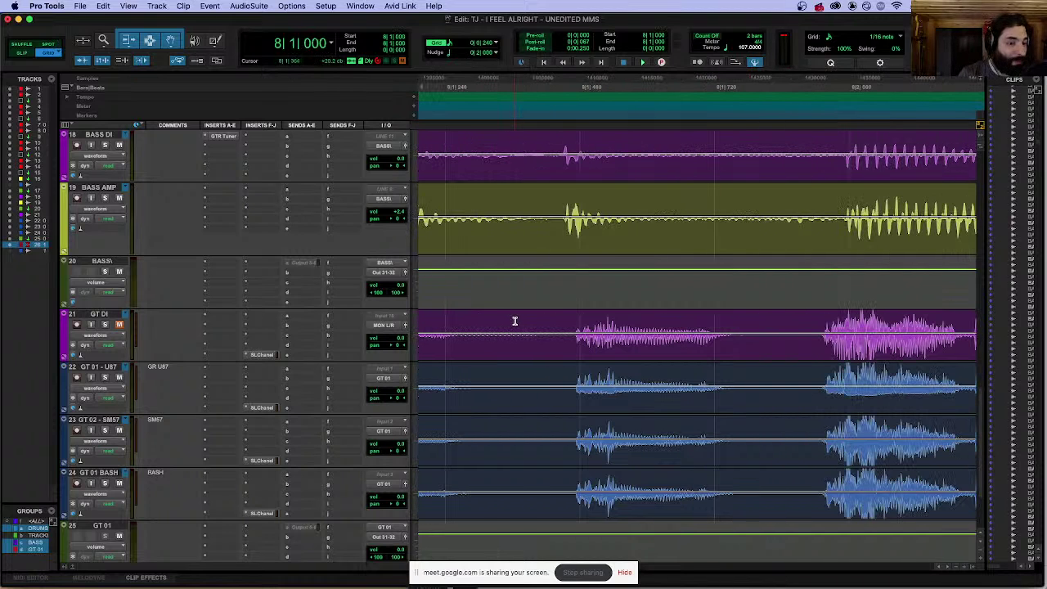
scroll(556, 314, right, 1)
scroll(582, 311, right, 3)
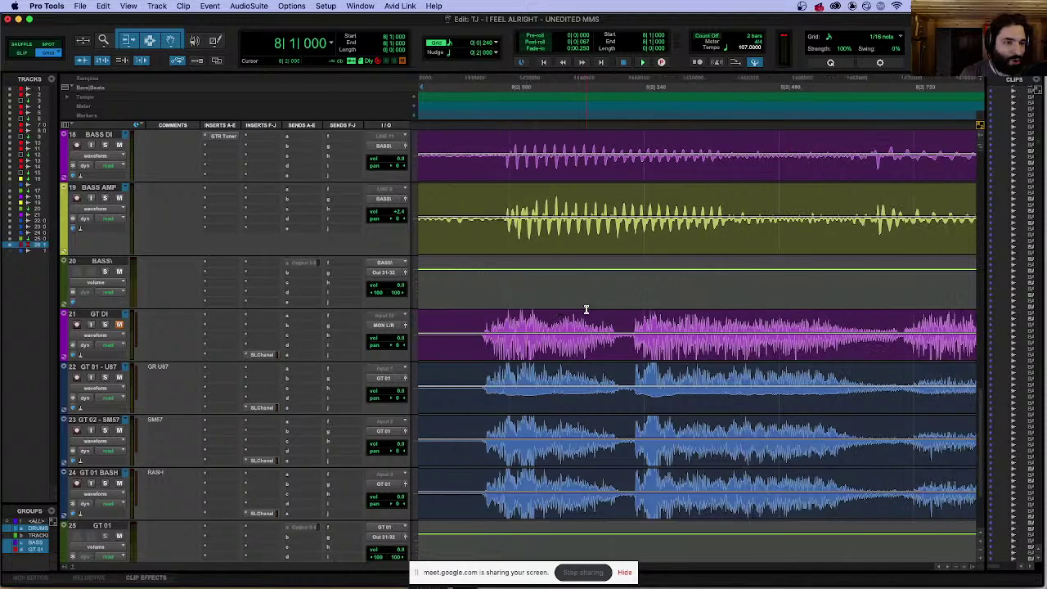
click(636, 319)
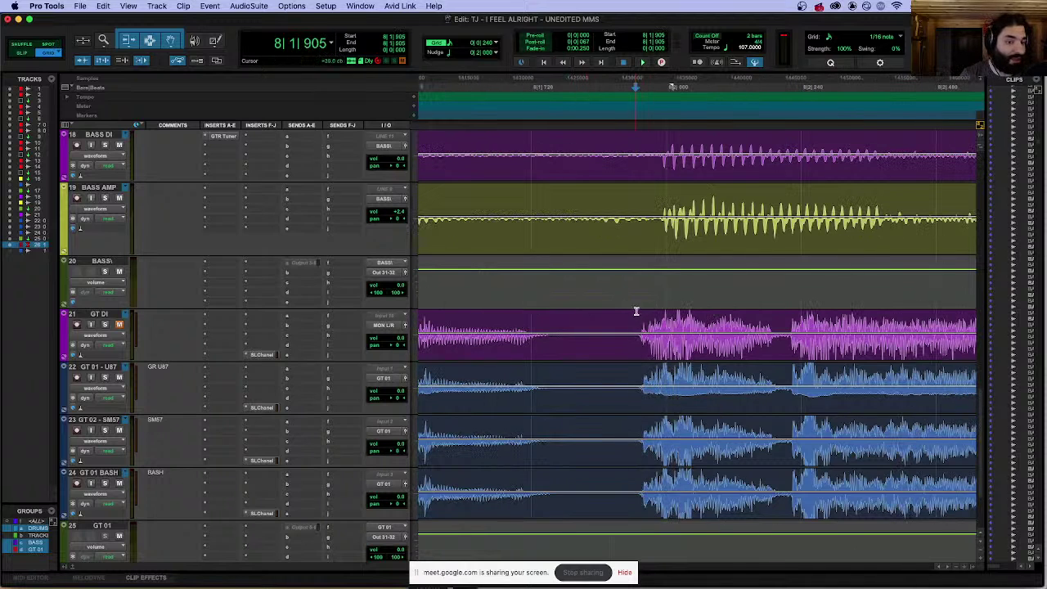
Step: Examine the timing of the guitar hits against the grid lines and bass tracks from bar 8 beat 2 through 14|1|000
scroll(646, 315, right, 4)
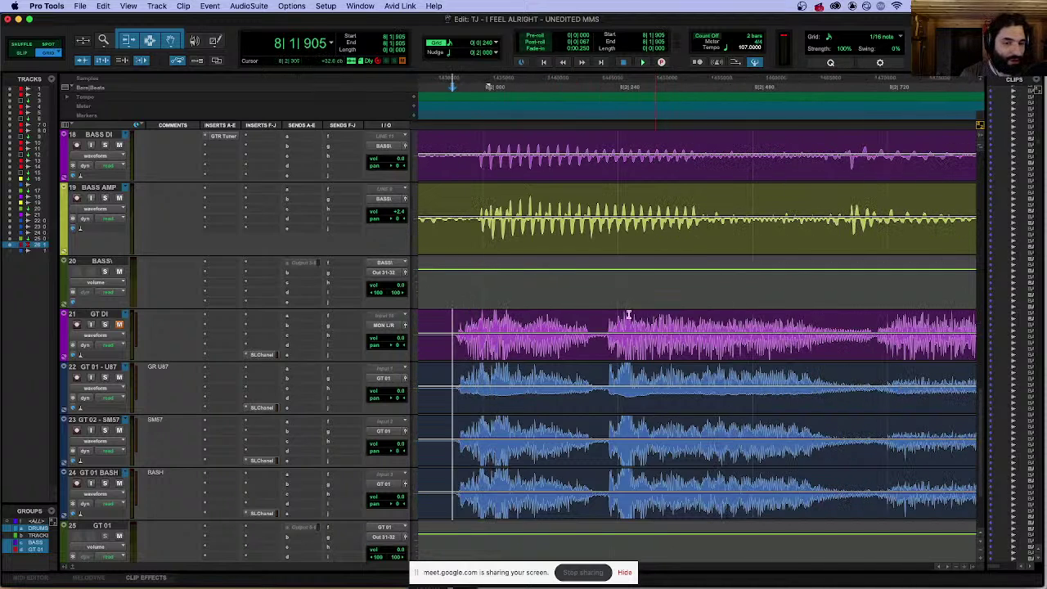
key(super+e)
scroll(638, 330, right, 5)
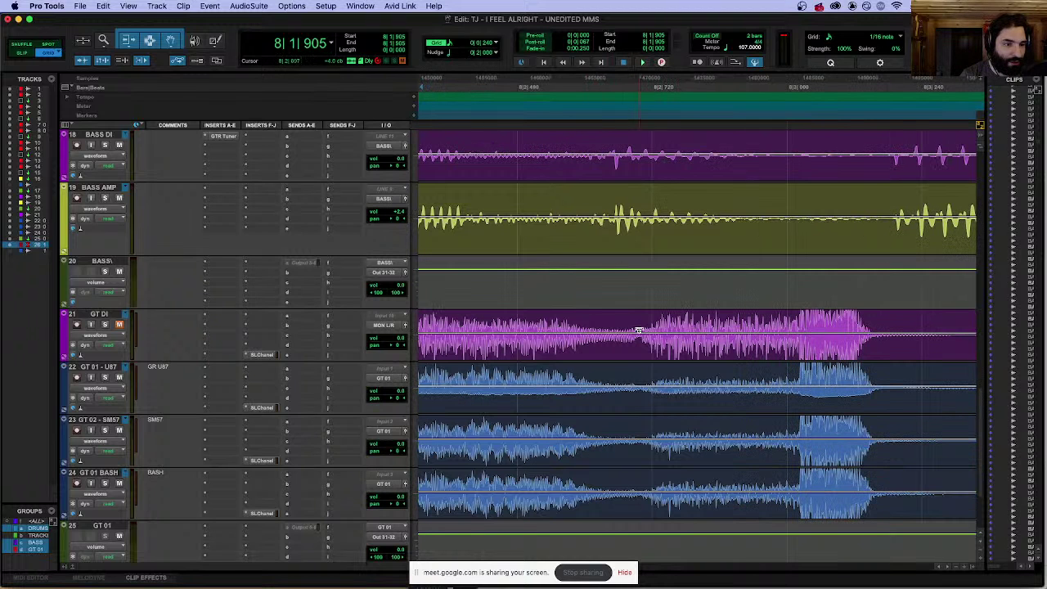
scroll(678, 339, right, 10)
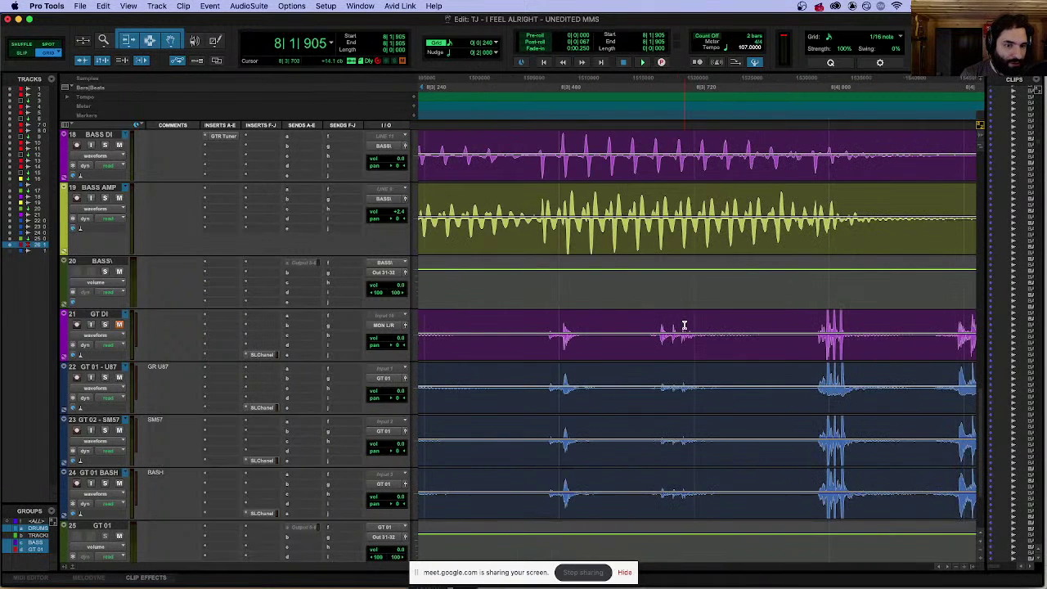
scroll(684, 326, right, 5)
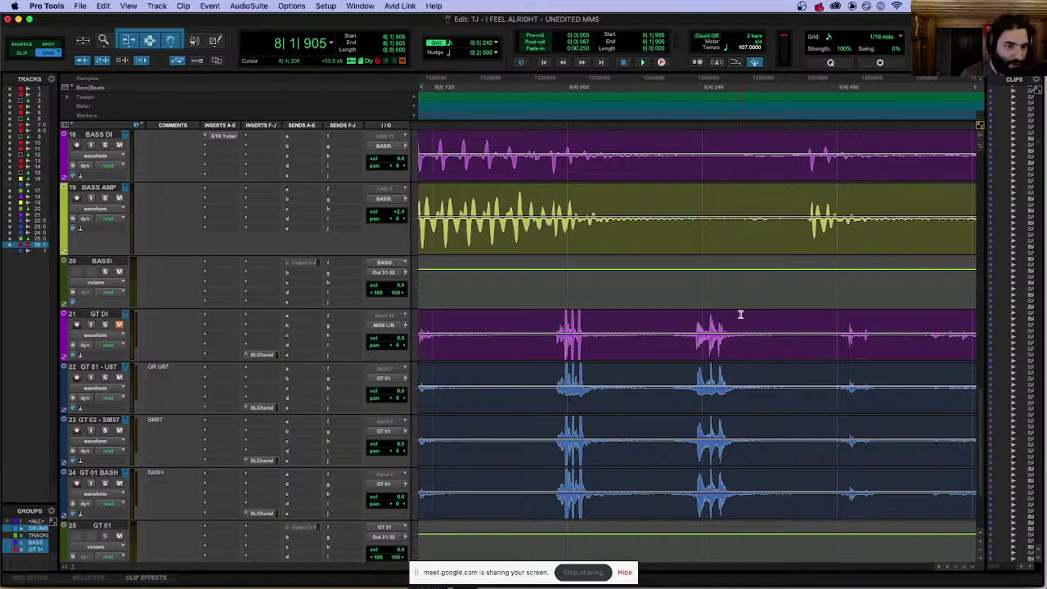
scroll(696, 325, right, 3)
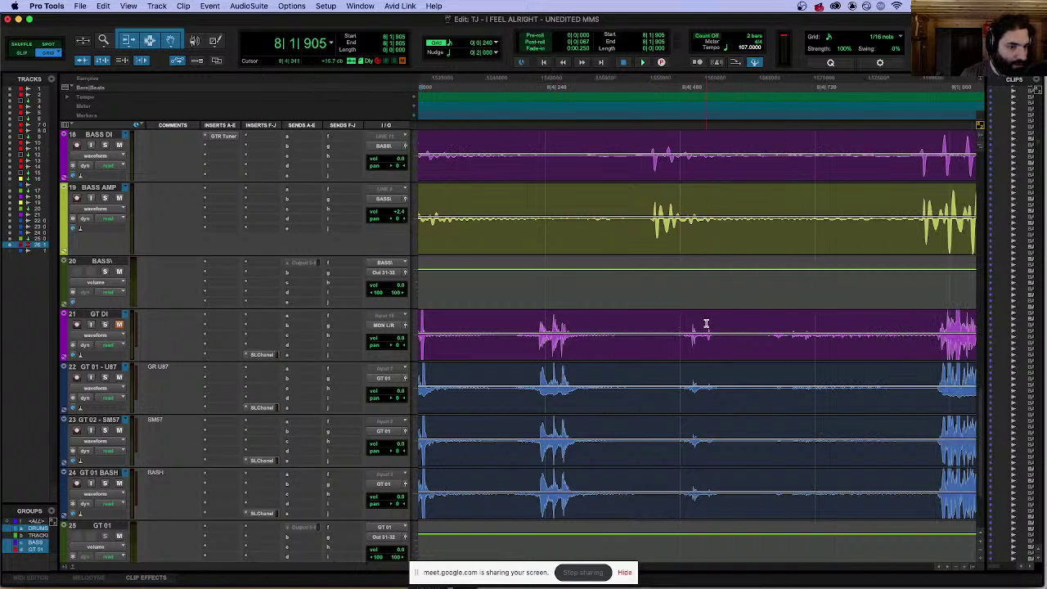
scroll(679, 318, right, 3)
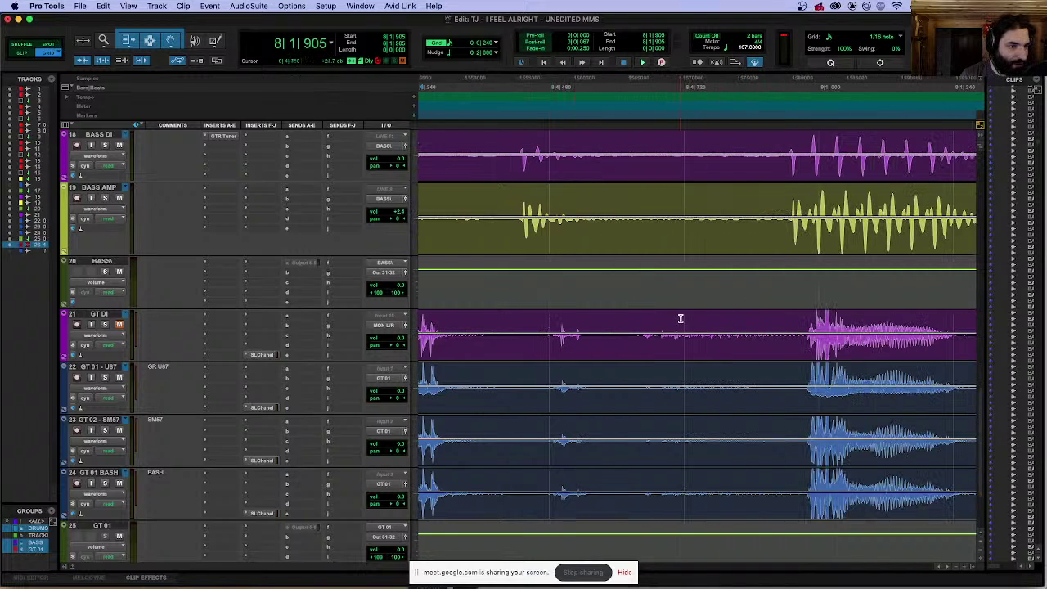
scroll(830, 314, right, 7)
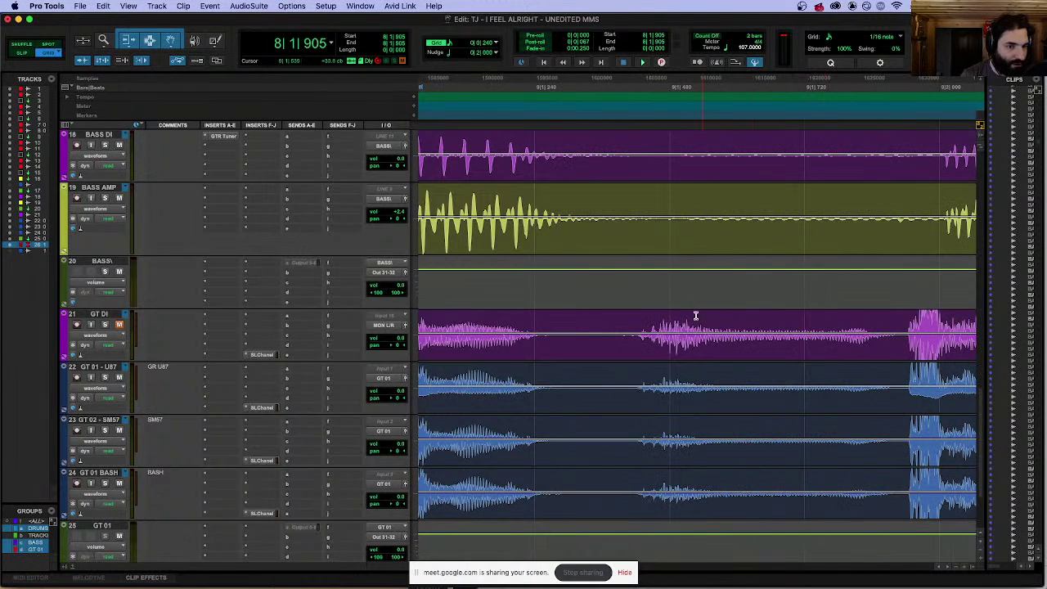
scroll(761, 317, right, 15)
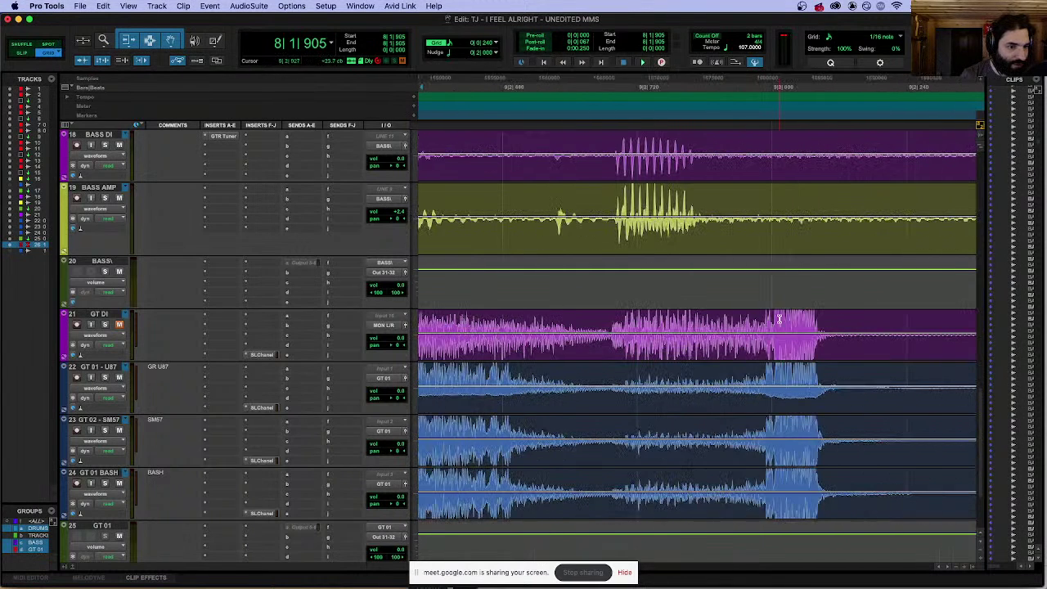
scroll(780, 318, right, 5)
scroll(914, 310, right, 12)
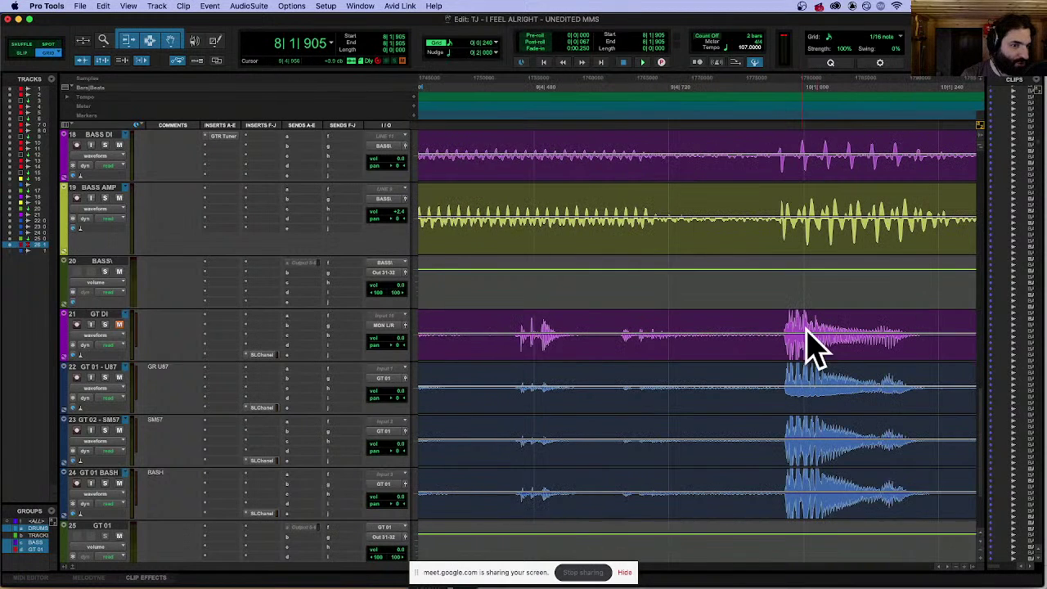
scroll(794, 327, right, 10)
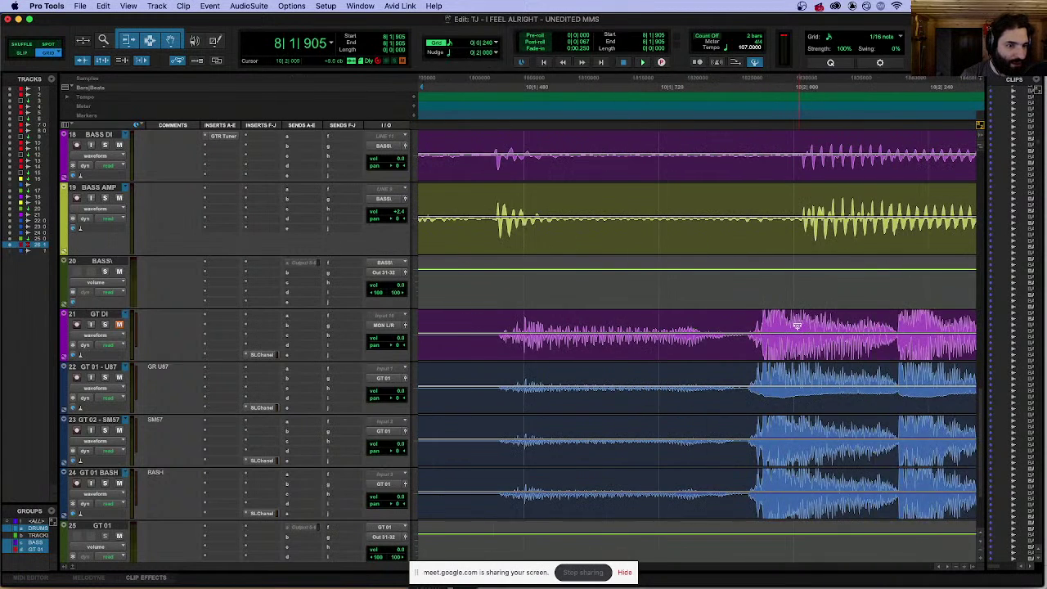
scroll(797, 325, right, 13)
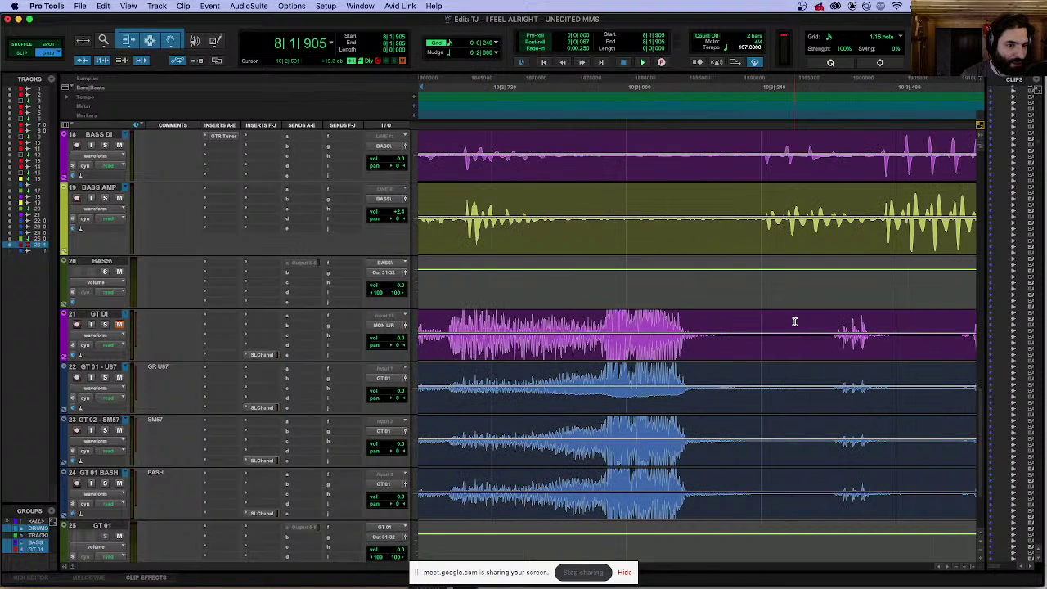
scroll(794, 321, right, 14)
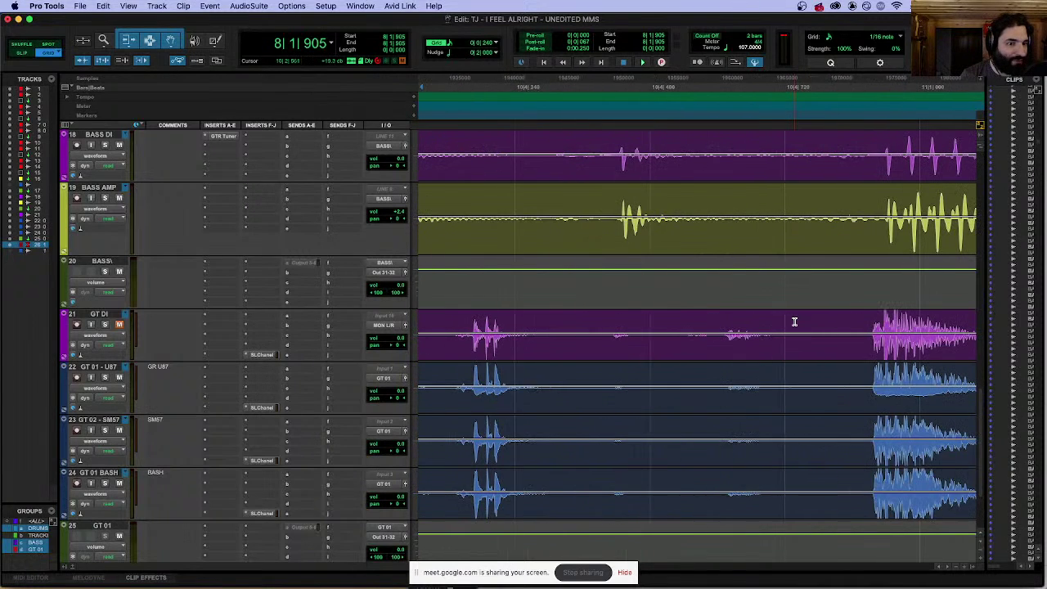
scroll(794, 322, right, 14)
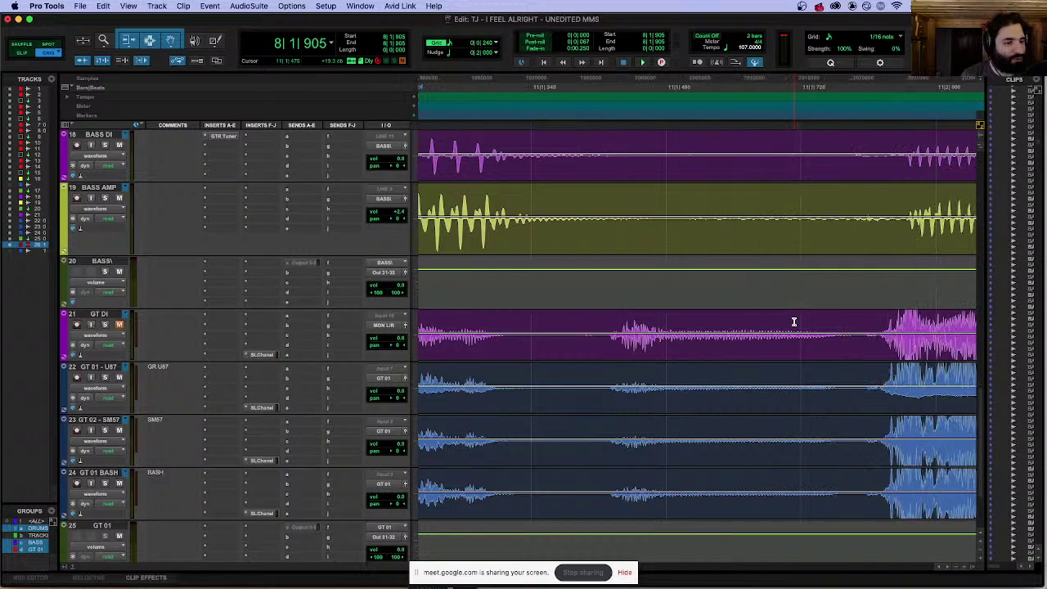
scroll(794, 321, right, 5)
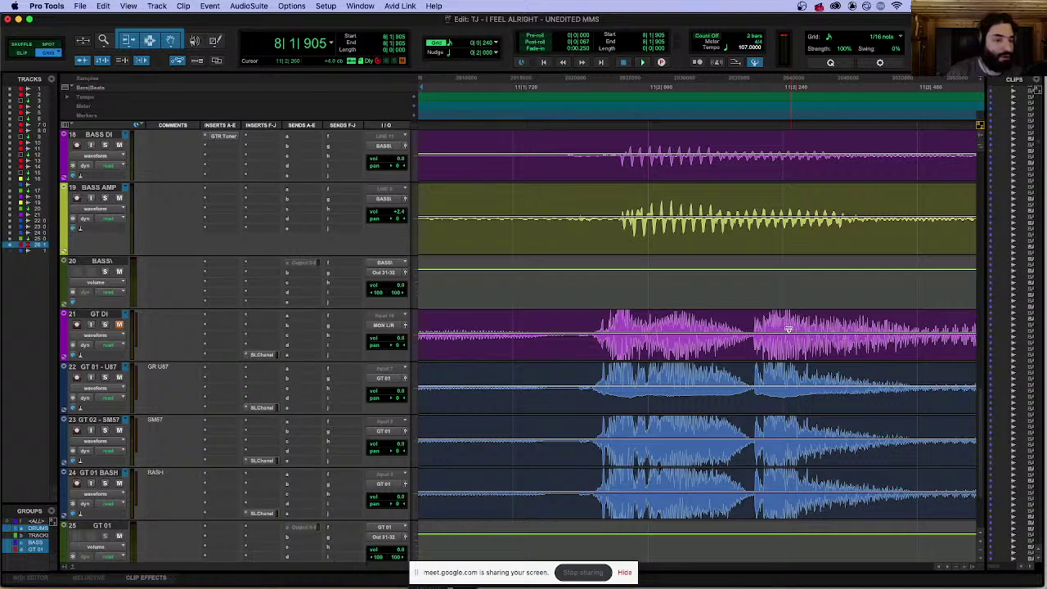
scroll(787, 327, right, 10)
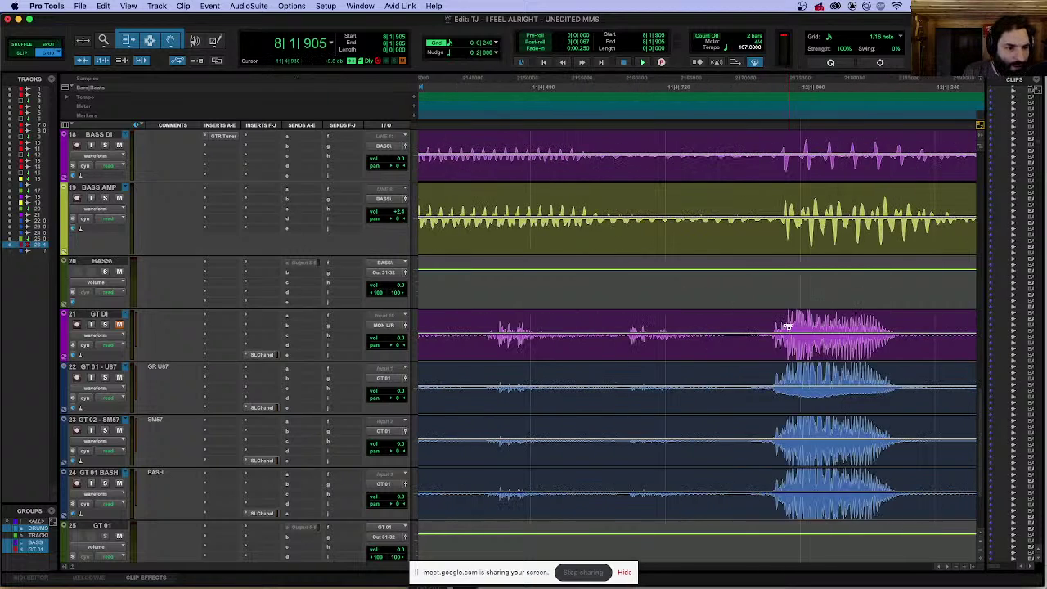
scroll(791, 321, right, 10)
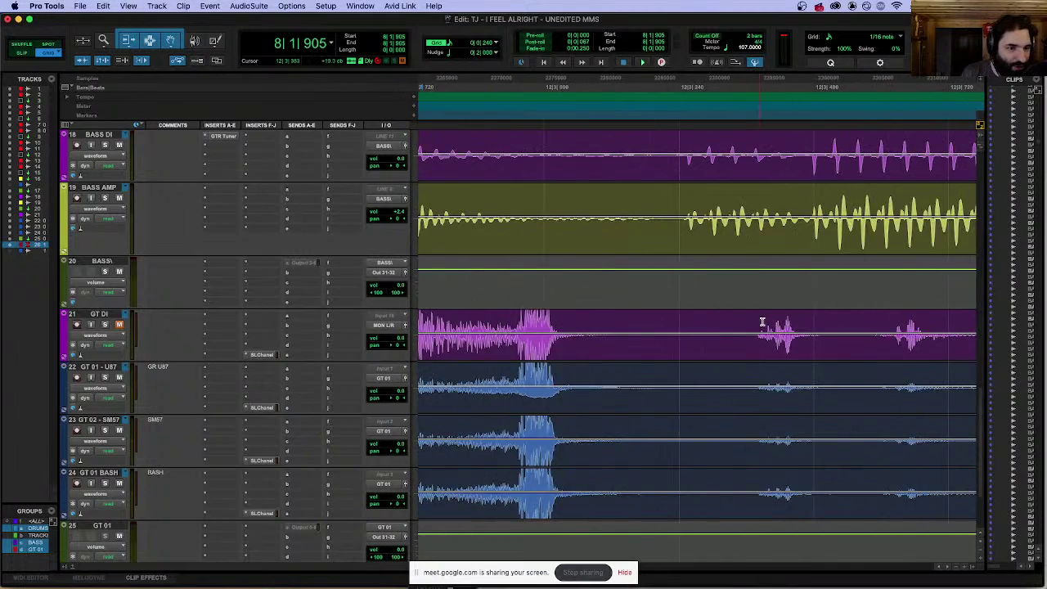
scroll(763, 318, right, 5)
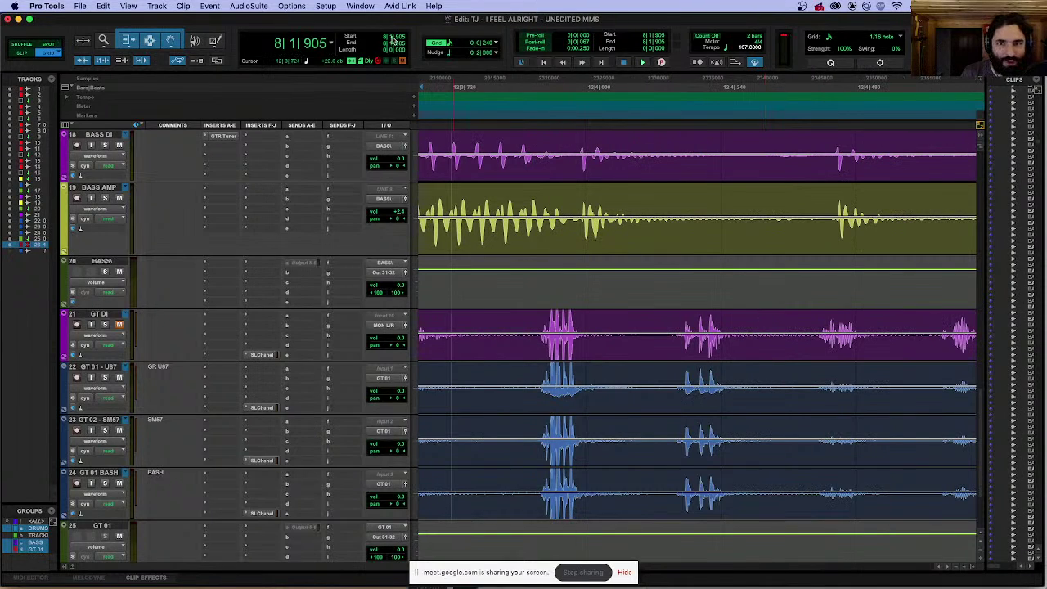
scroll(749, 327, right, 10)
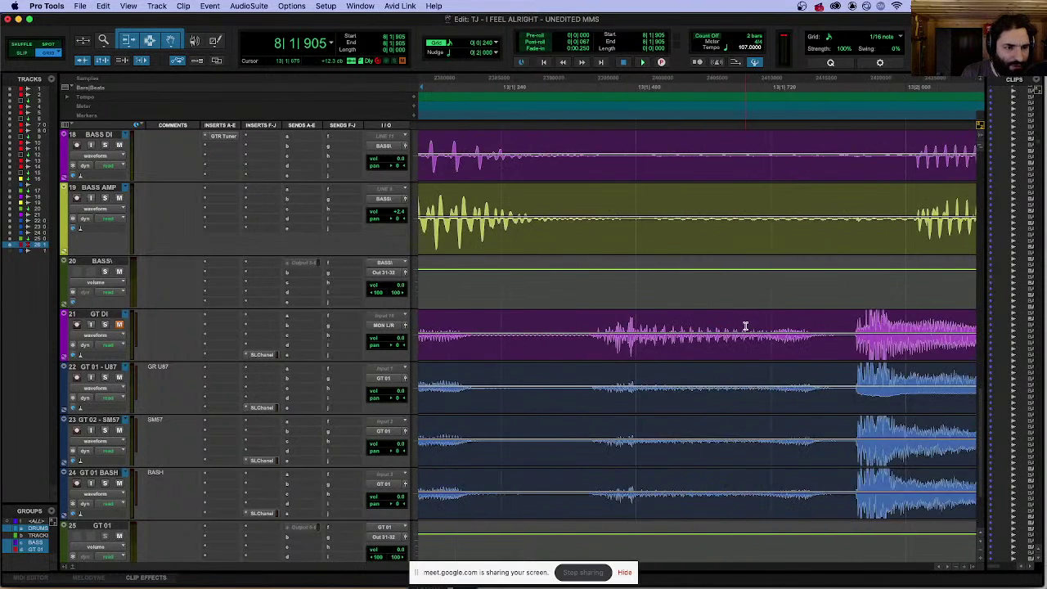
scroll(695, 314, right, 10)
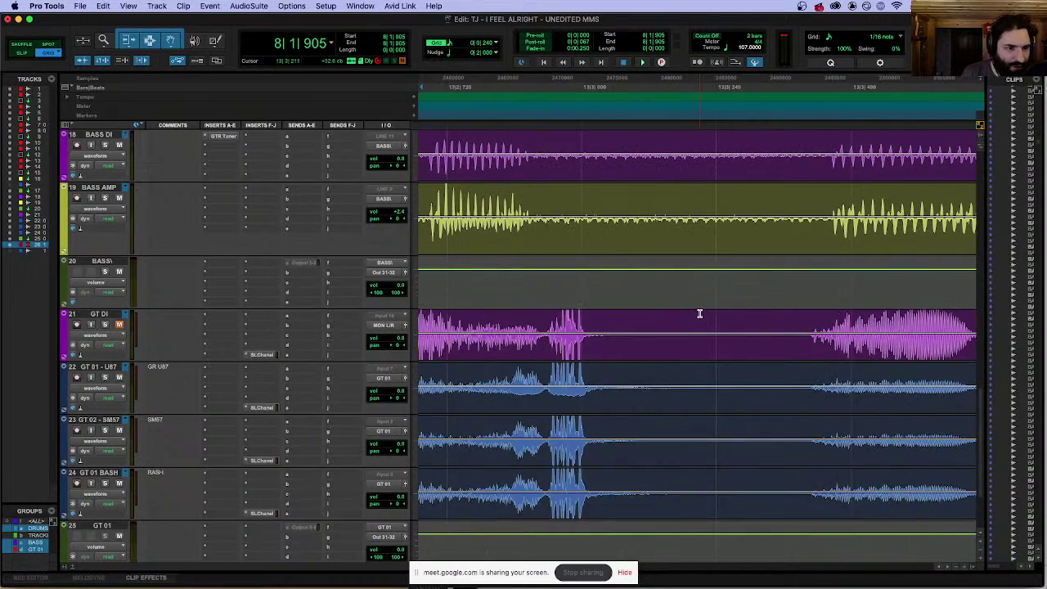
scroll(683, 315, right, 10)
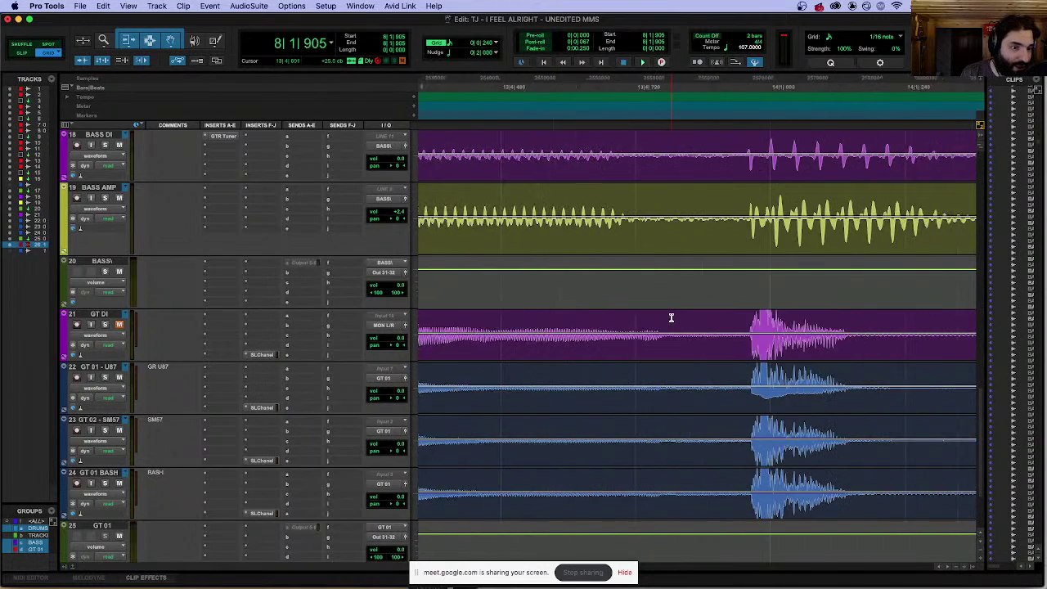
Step: Separate the grouped guitar clips at 14|4|480, at the guitar hit on that grid line
scroll(669, 316, right, 10)
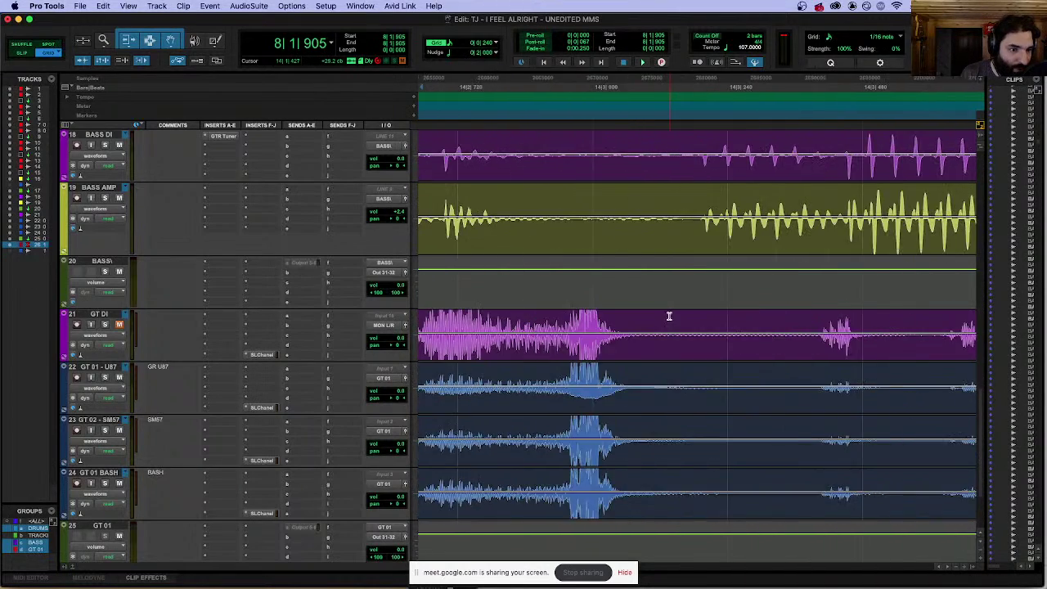
scroll(810, 317, right, 5)
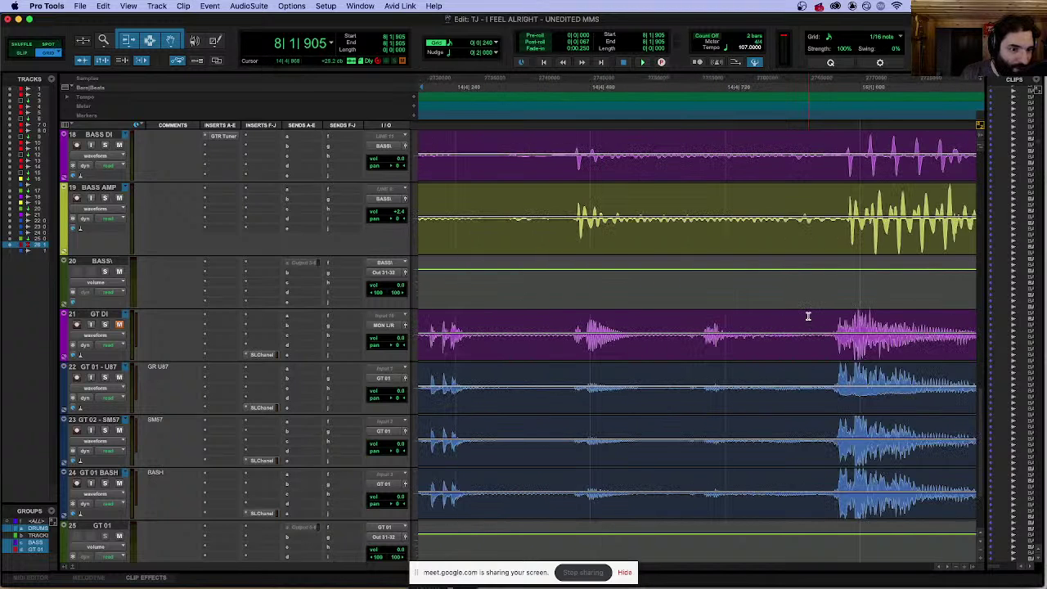
click(589, 318)
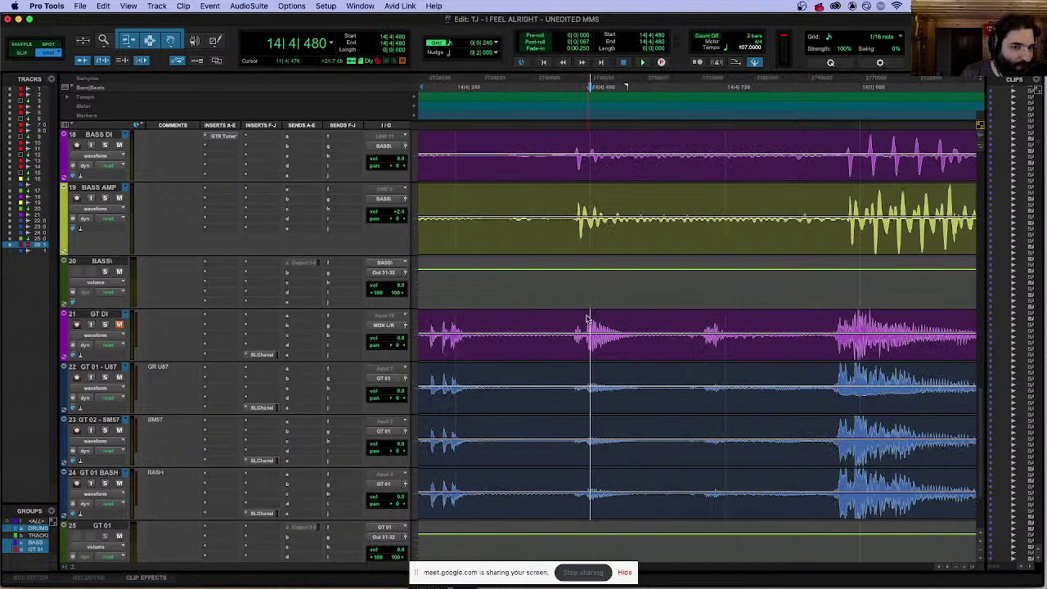
key(super+e)
Step: Separate the grouped guitar clips at 16|2|000, on the beat where the sustained guitar chord begins
scroll(712, 335, right, 8)
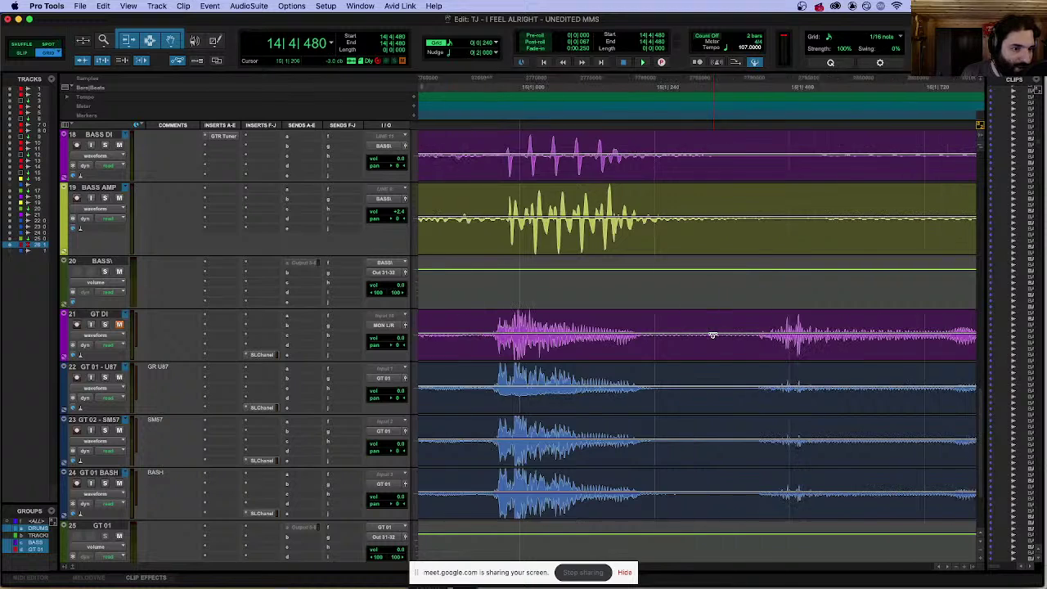
scroll(712, 335, right, 15)
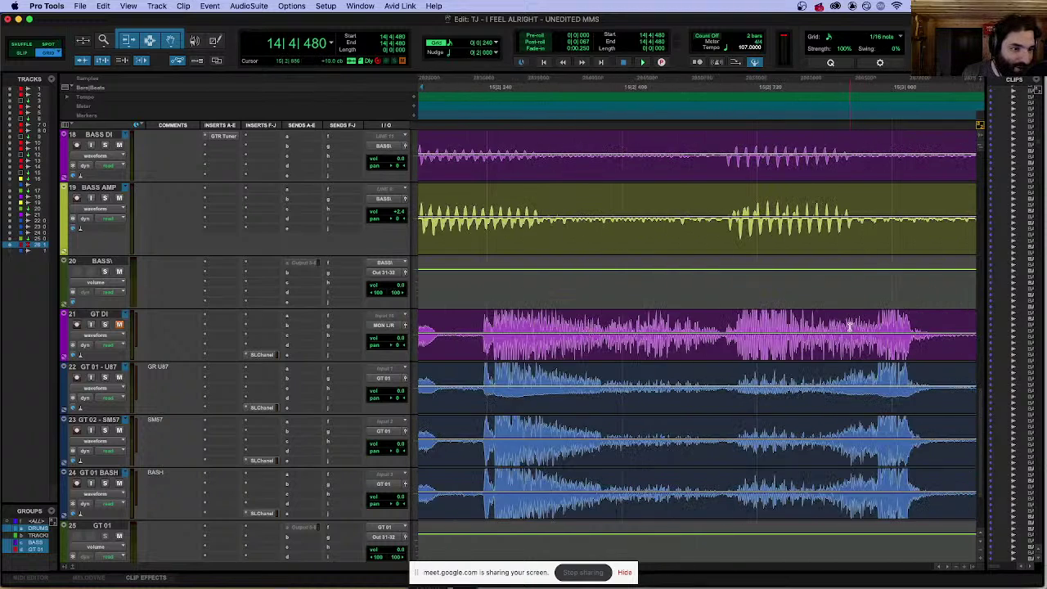
scroll(849, 325, right, 15)
scroll(800, 329, right, 15)
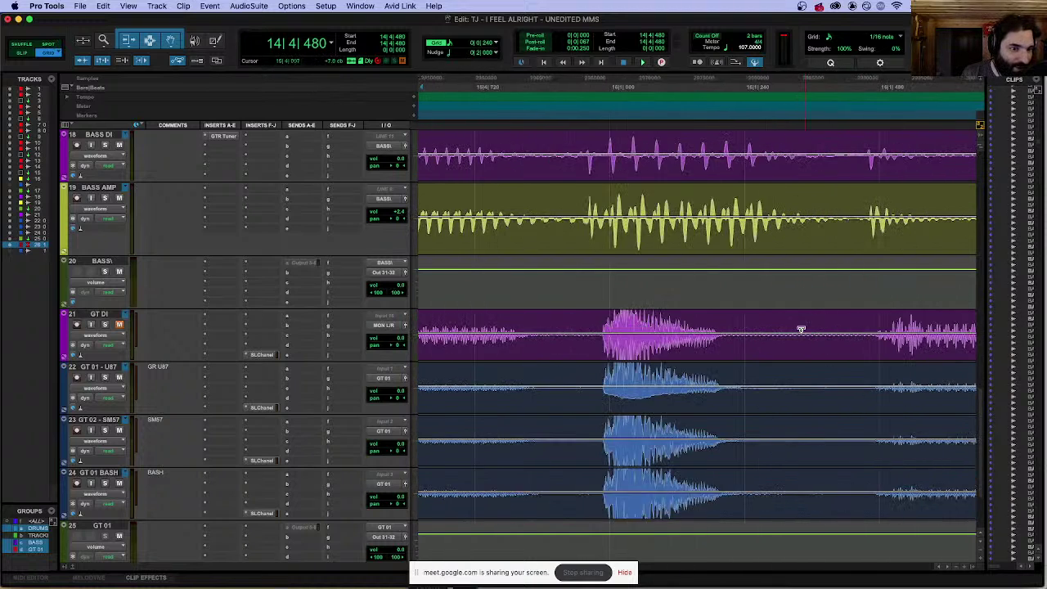
scroll(800, 328, right, 20)
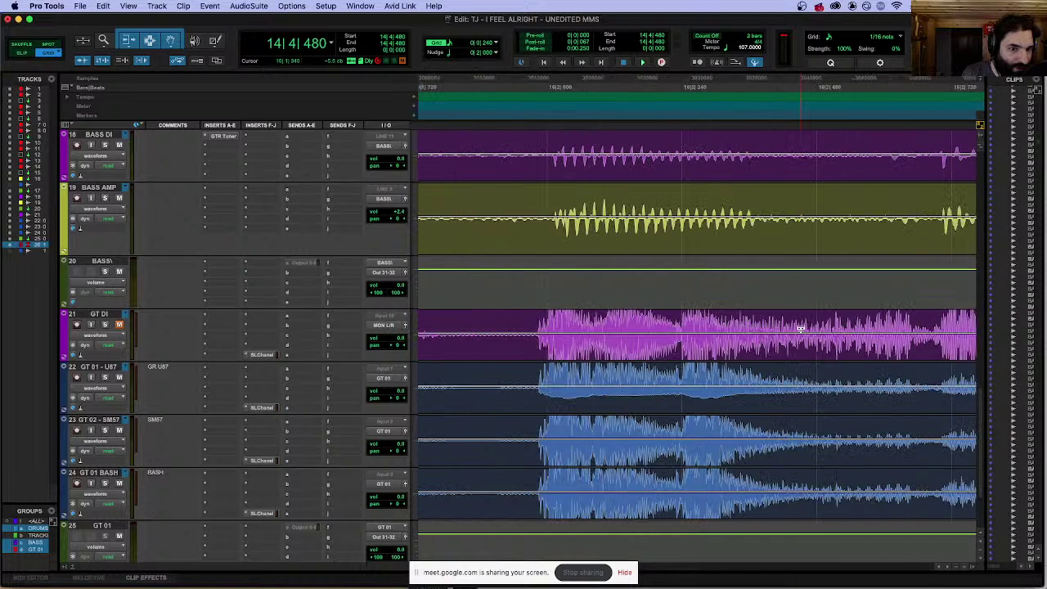
click(498, 317)
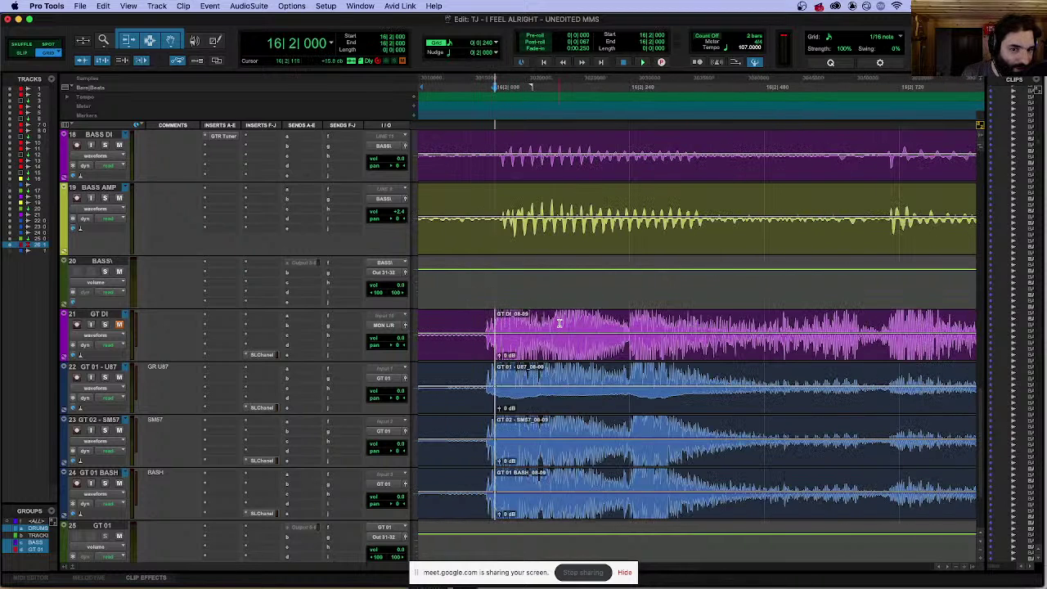
Step: Examine the timing of the guitar hits against the grid lines and bass tracks from 16|2|000 to the start of bar 19
scroll(532, 318, right, 15)
scroll(965, 323, right, 20)
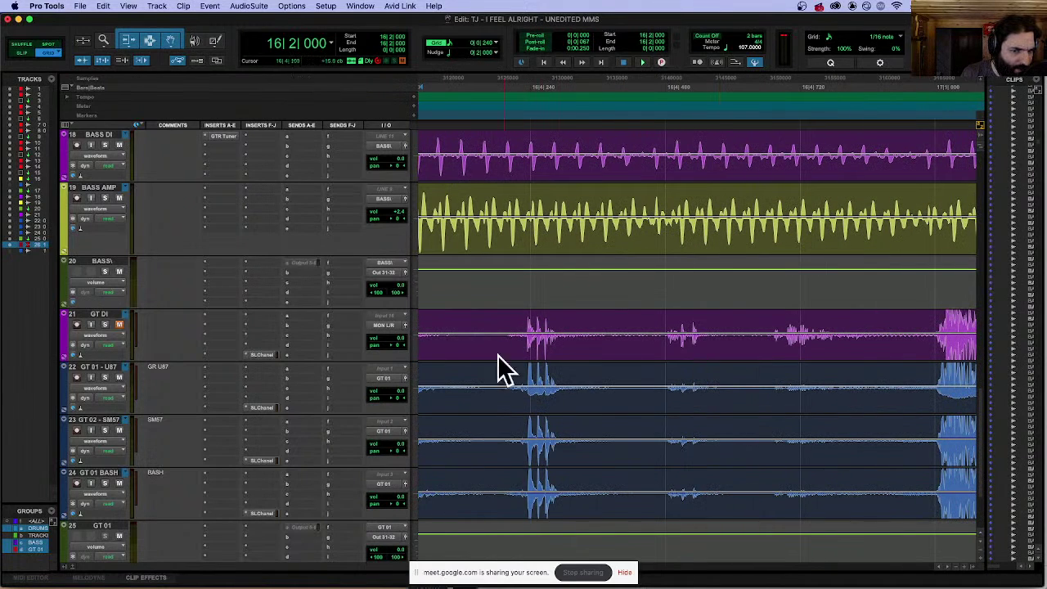
scroll(622, 311, right, 5)
scroll(794, 369, right, 5)
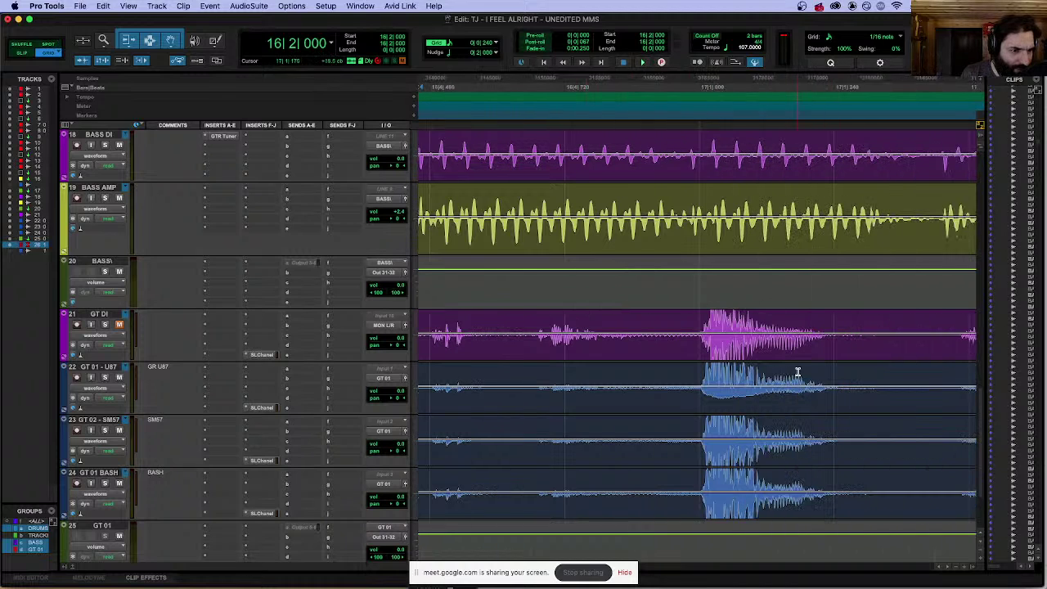
scroll(615, 358, right, 15)
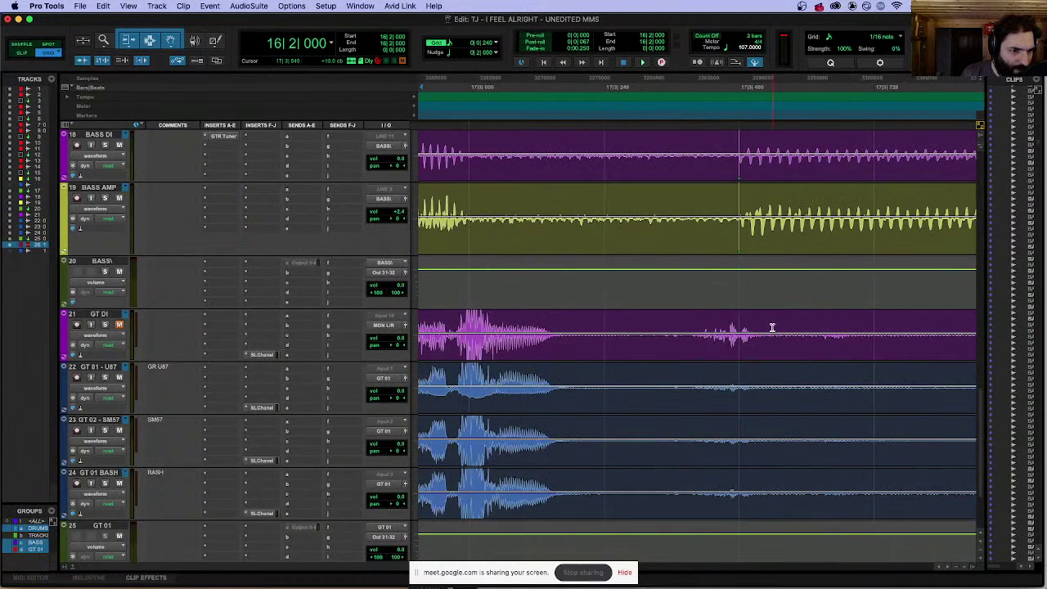
scroll(684, 399, right, 5)
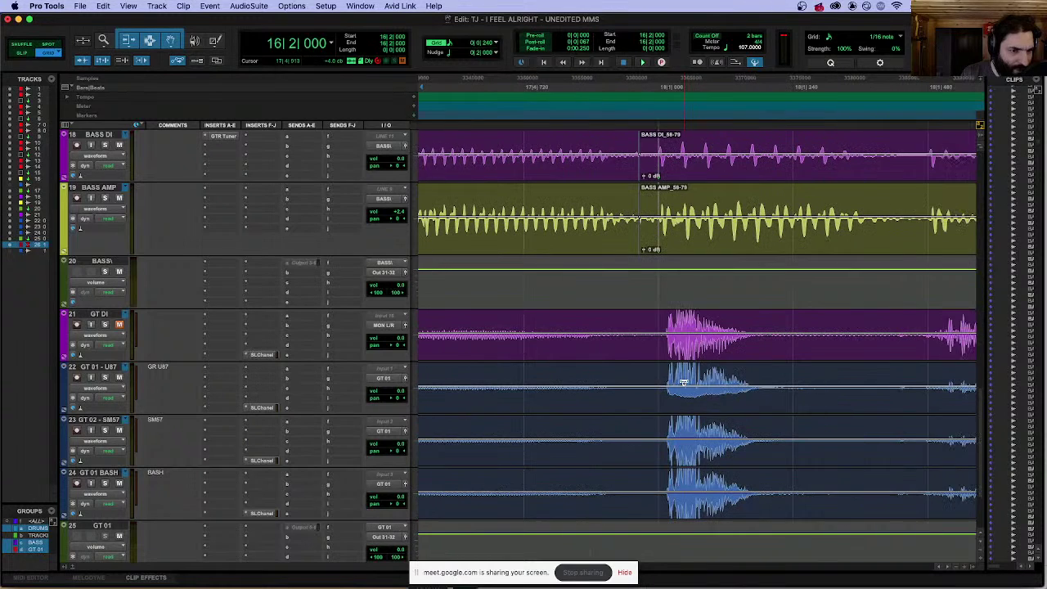
scroll(673, 332, right, 5)
scroll(523, 320, right, 10)
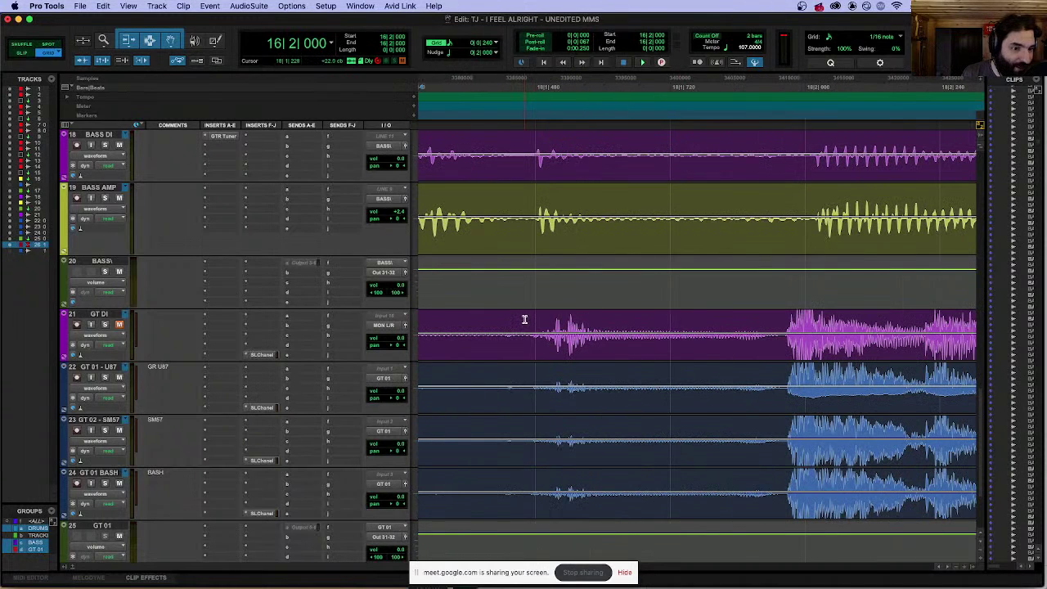
scroll(726, 323, right, 15)
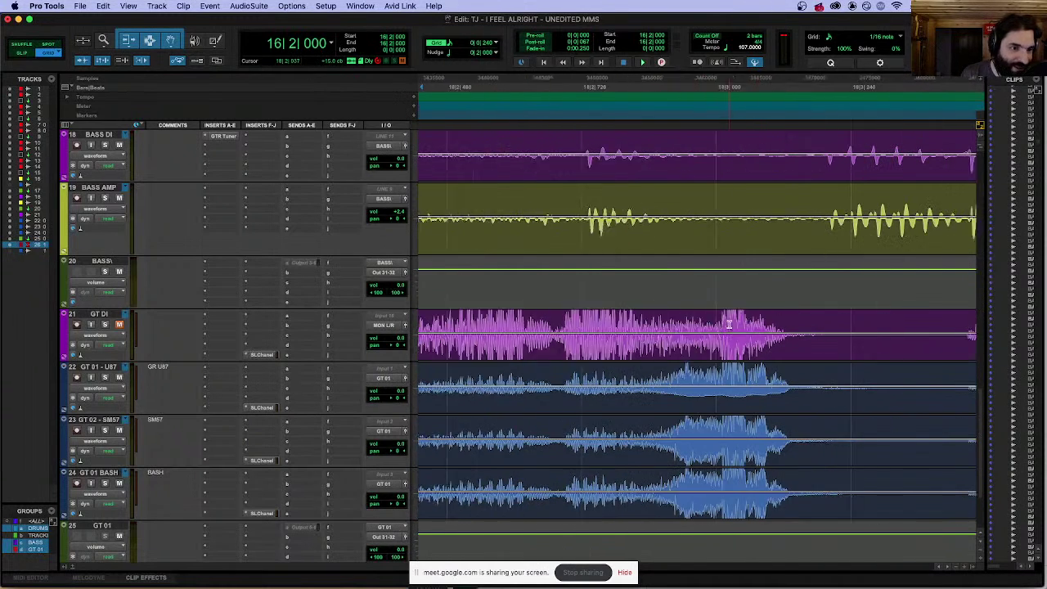
scroll(728, 324, right, 20)
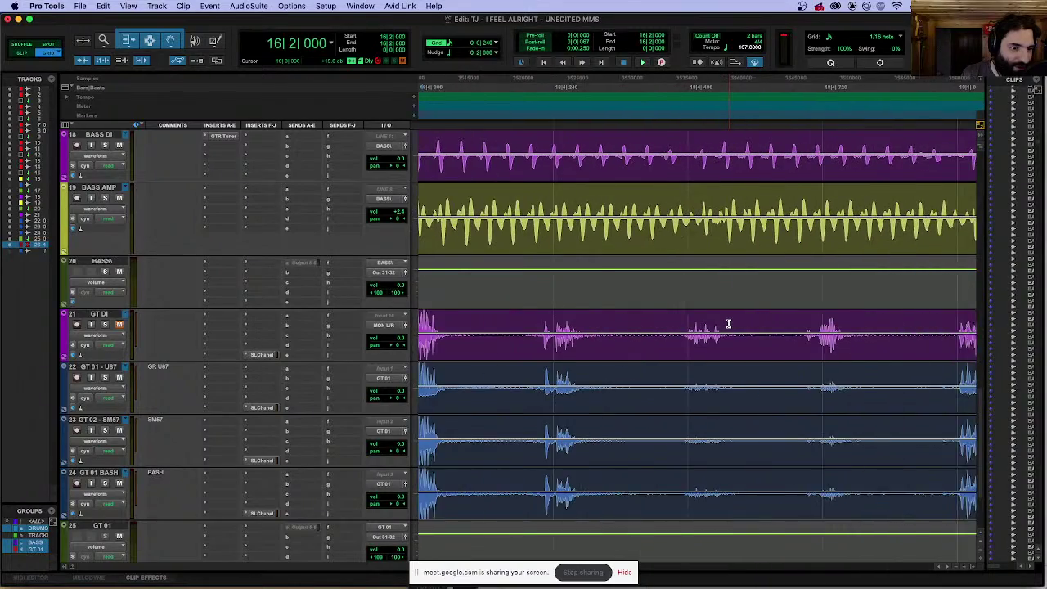
scroll(725, 321, down, 15)
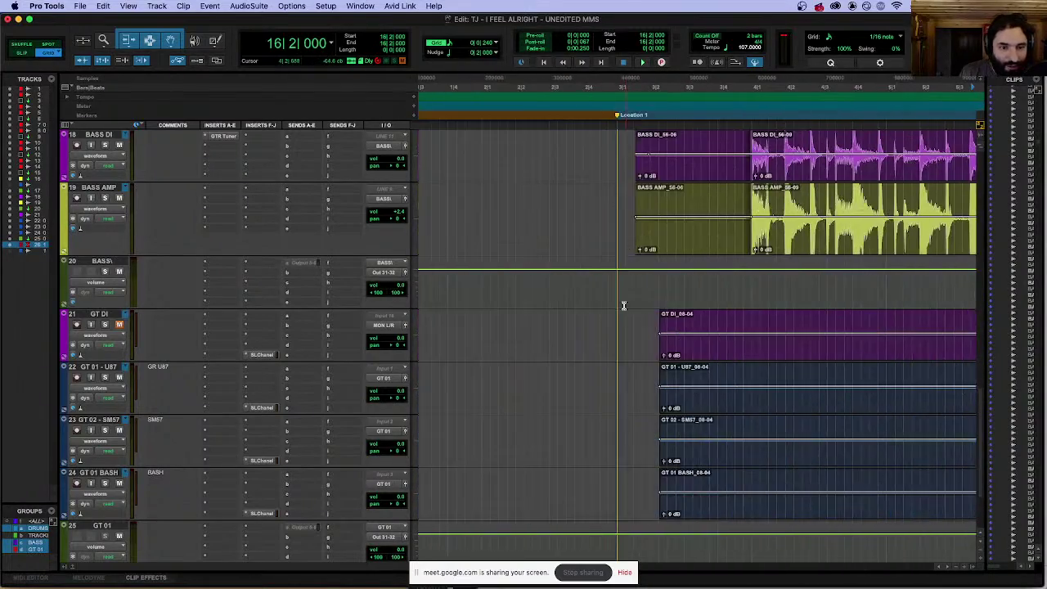
scroll(476, 206, down, 2)
Step: Save the session under a new name, replacing "UNEDITED MMS" with the editor's first name followed by "EDIT MMS"
click(47, 6)
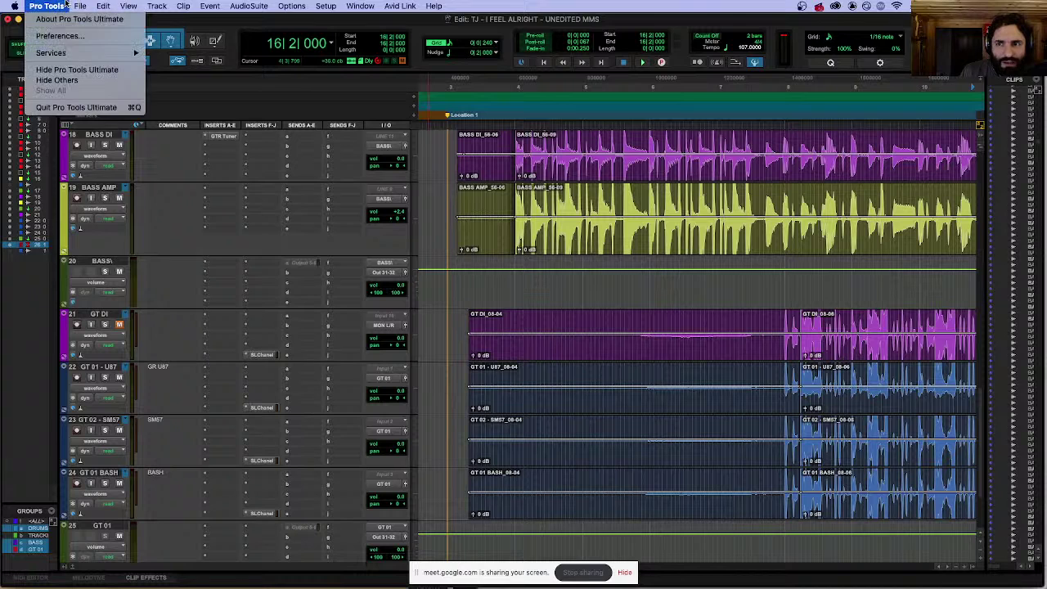
click(95, 97)
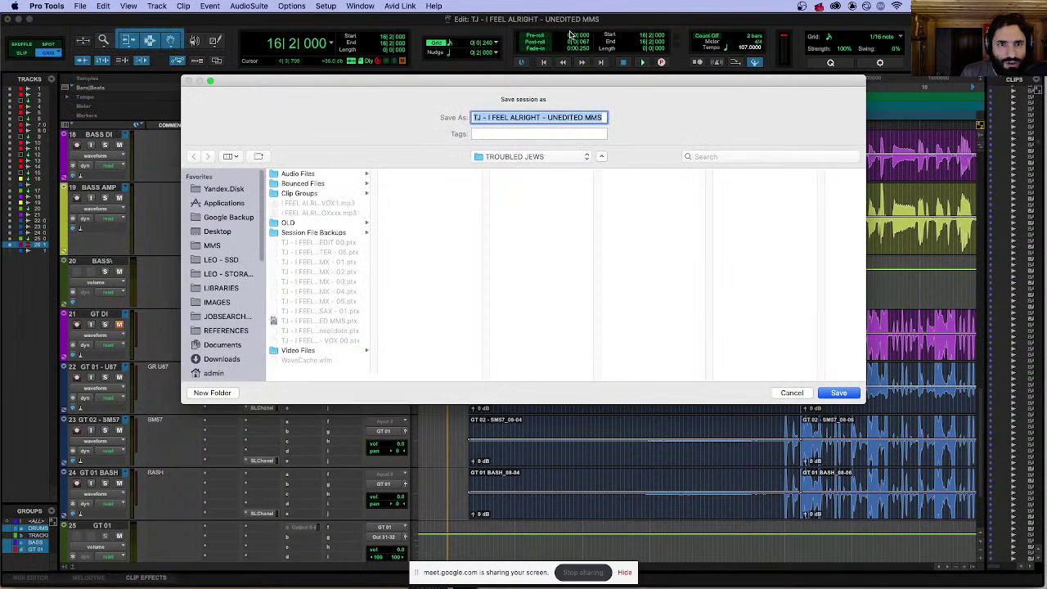
drag(547, 118, 594, 119)
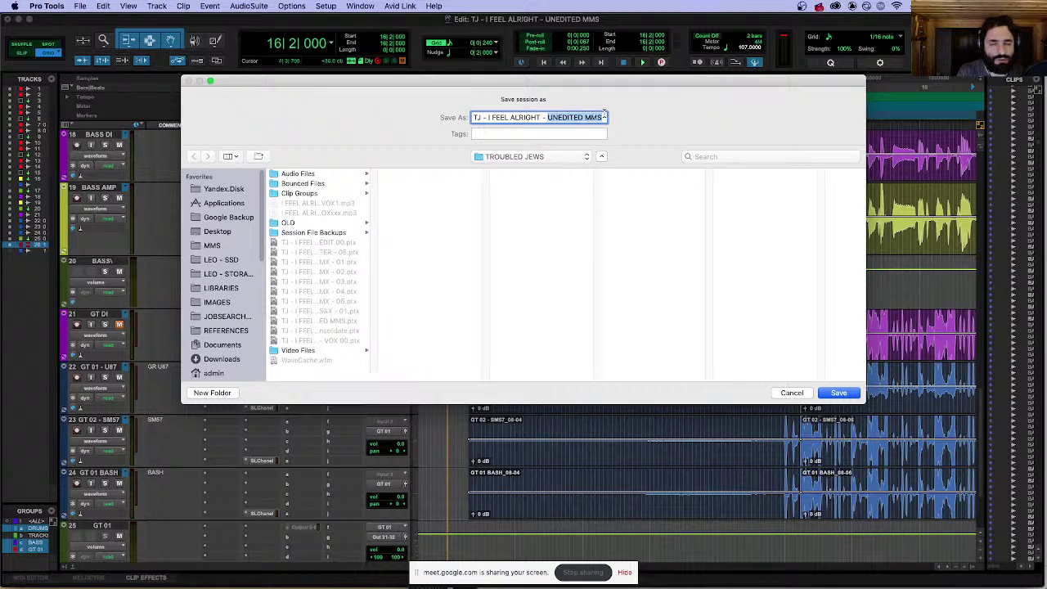
text(LEO EDIT MM)
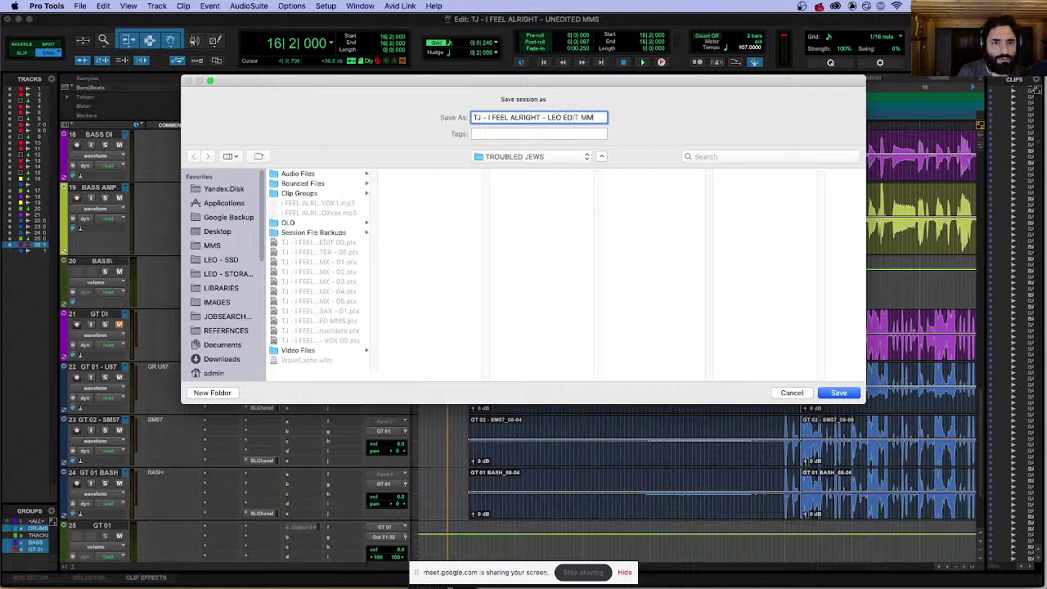
text(S)
key(Return)
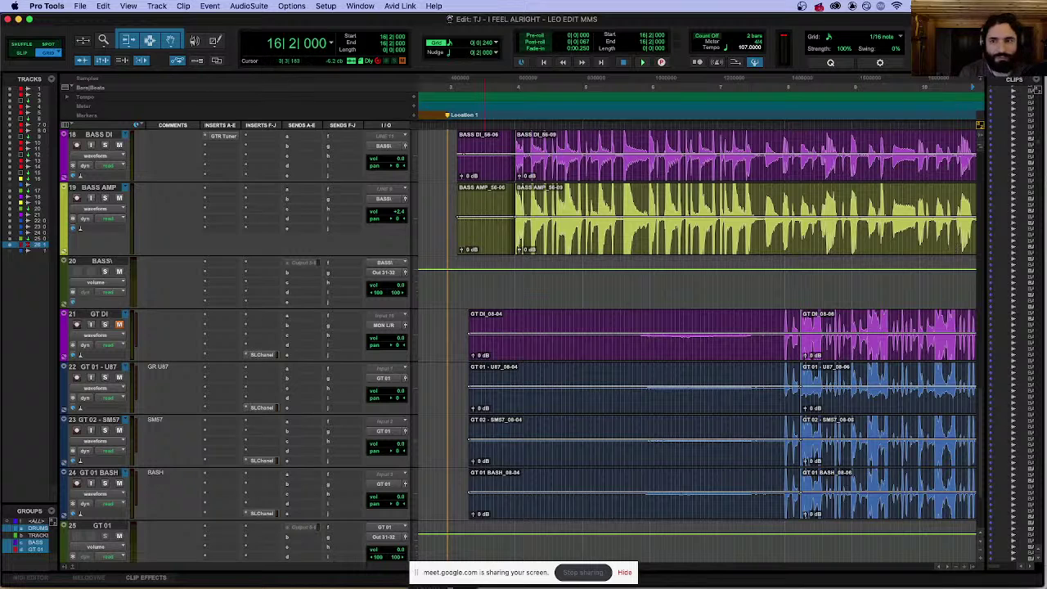
Step: Save the session as "TJ - I FEEL ALRIGHT - UNEDITED MMS", replacing the existing file in the TROUBLED JEWS folder
click(80, 5)
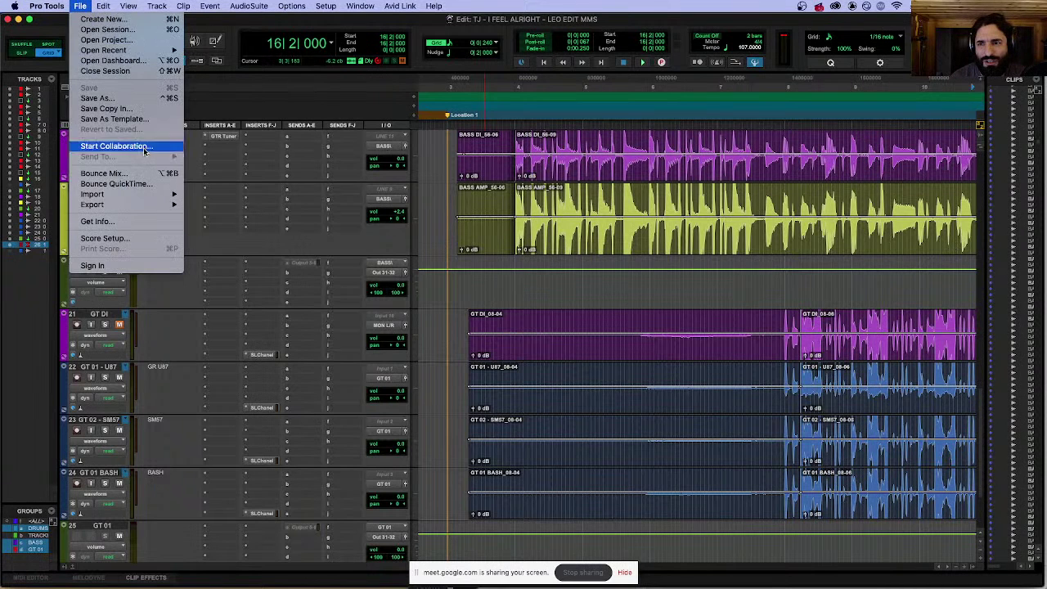
click(90, 98)
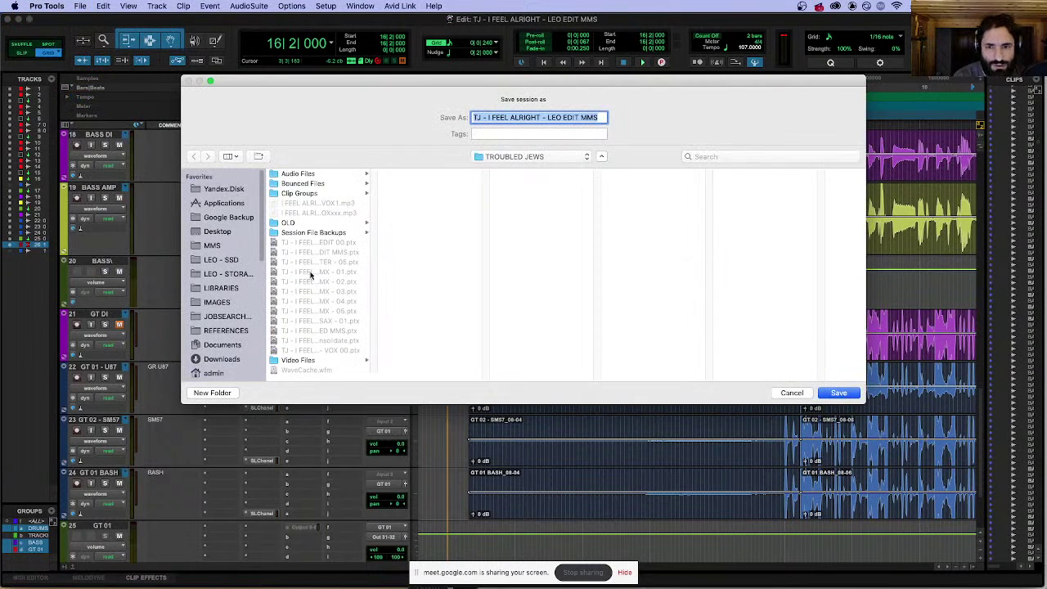
double_click(372, 375)
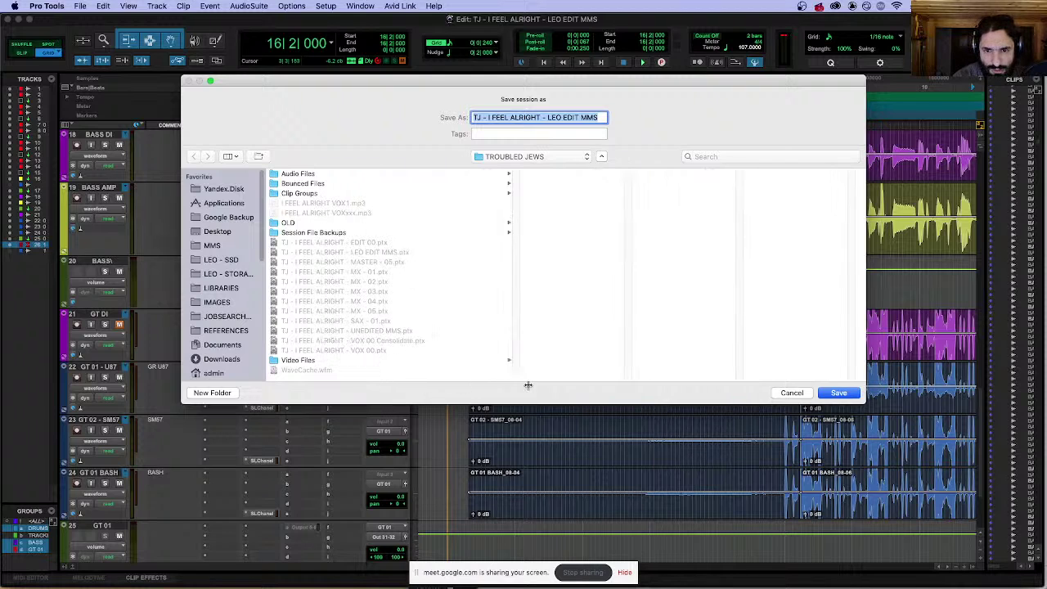
click(391, 332)
key(Return)
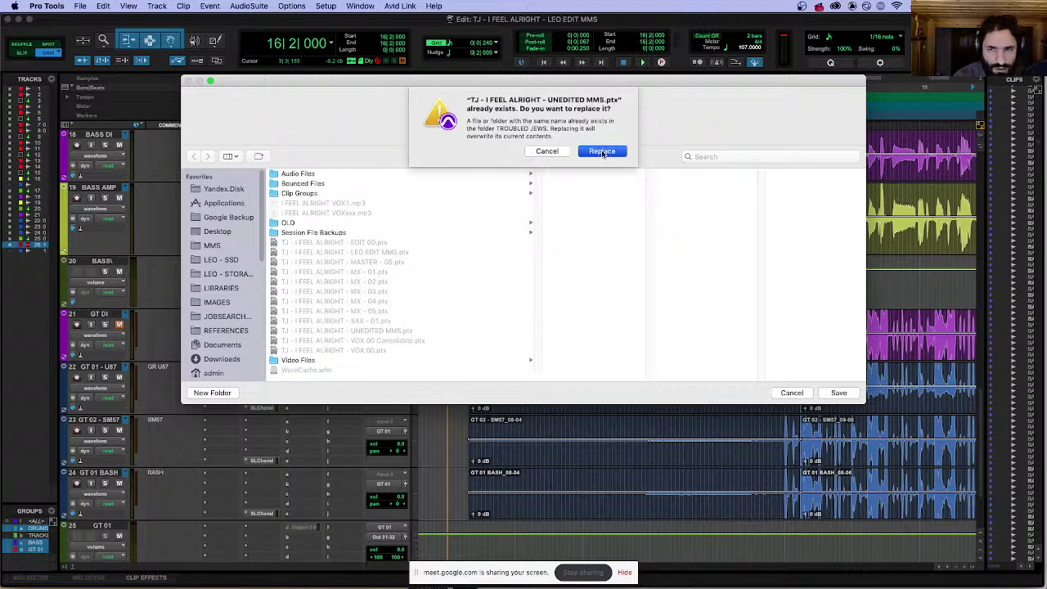
click(602, 152)
Step: Save the session over the "EDIT MMS" version bearing the editor's first name, replacing the existing file
click(80, 6)
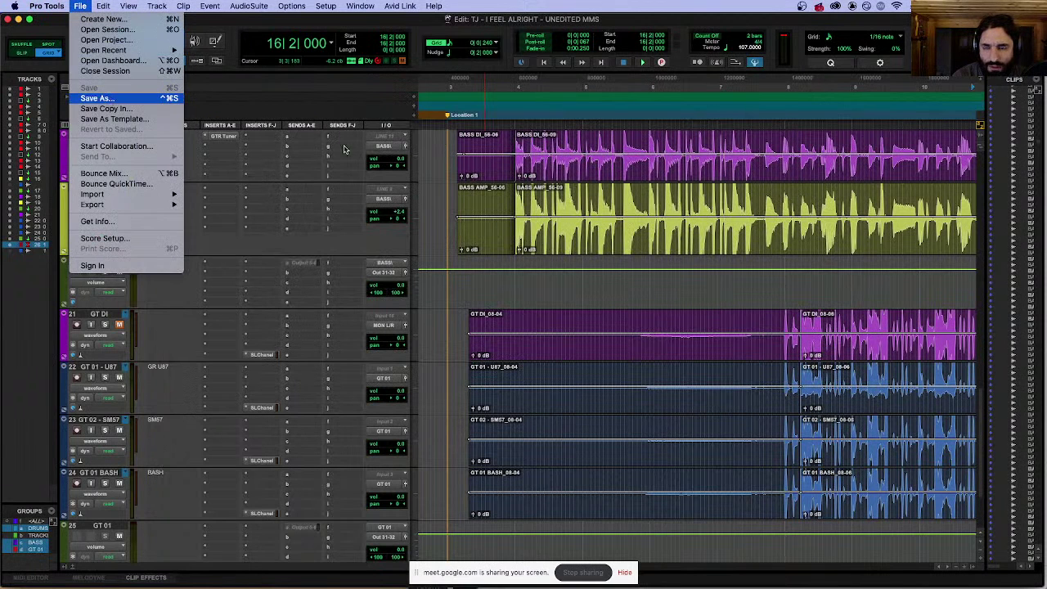
key(Return)
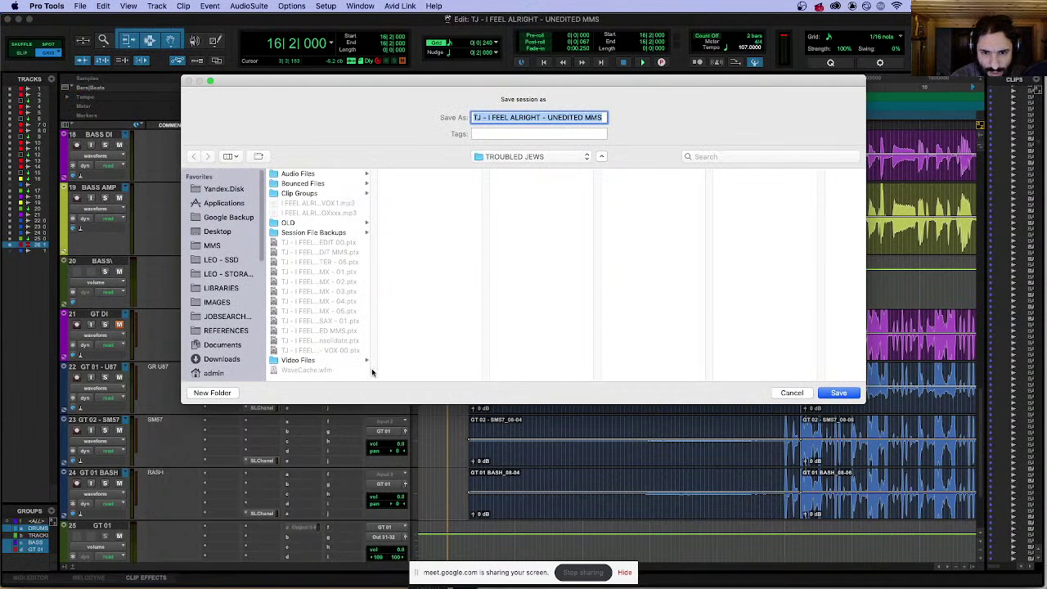
drag(373, 375, 528, 369)
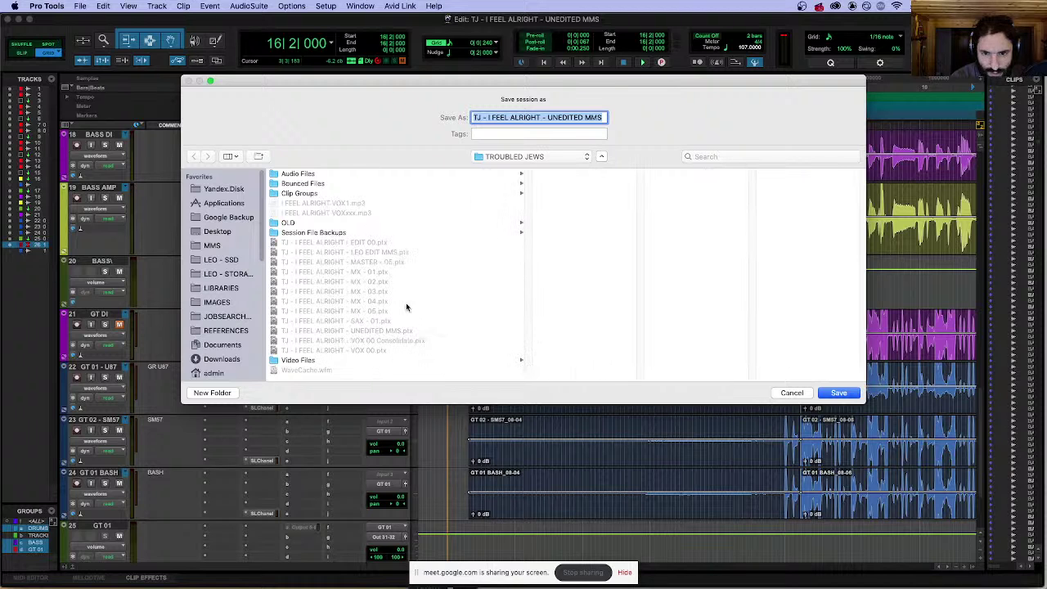
click(377, 252)
key(Return)
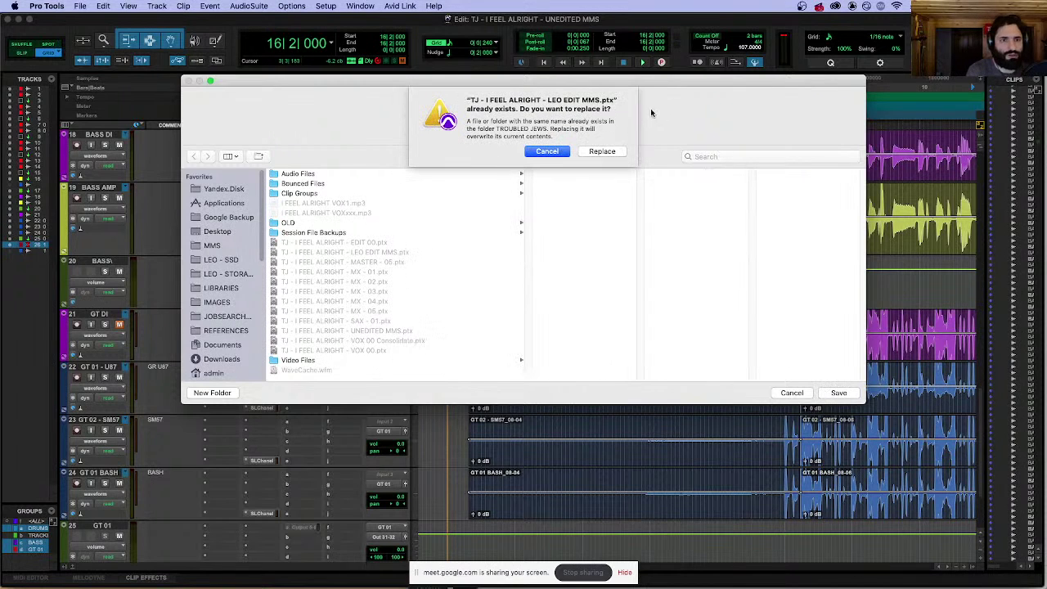
key(Escape)
key(Return)
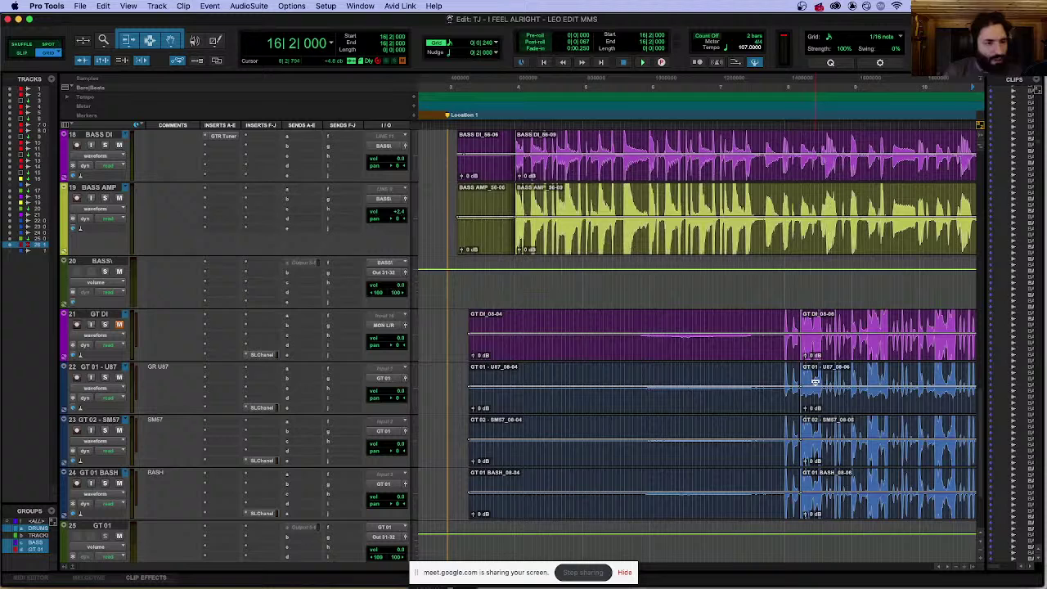
Step: Move the grouped guitar clips spanning 8|1|905 to 14|4|480 slightly later so that they start at 8|1|921
click(799, 297)
key(super+bracketleft)
click(754, 358)
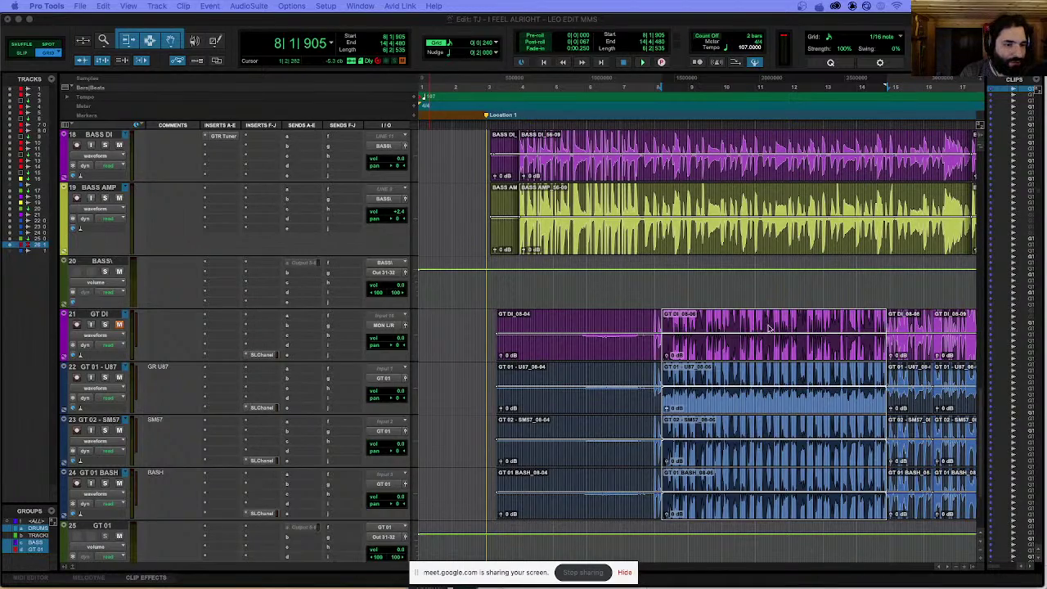
drag(768, 327, 671, 353)
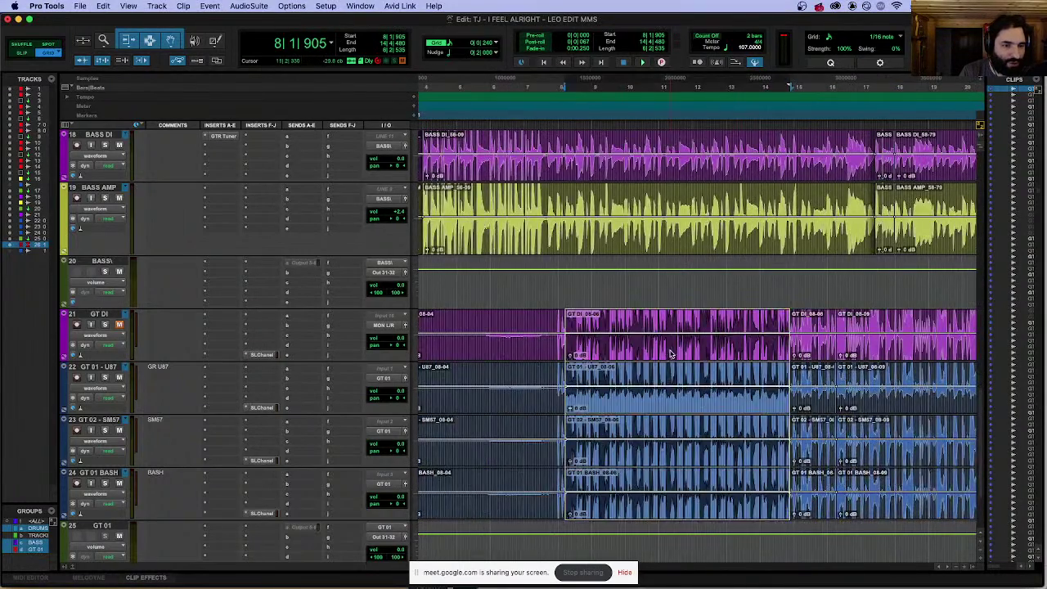
key(super+bracketright)
key(super+bracketright)
key(super+bracketright)
key(super+bracketright)
key(super+bracketright)
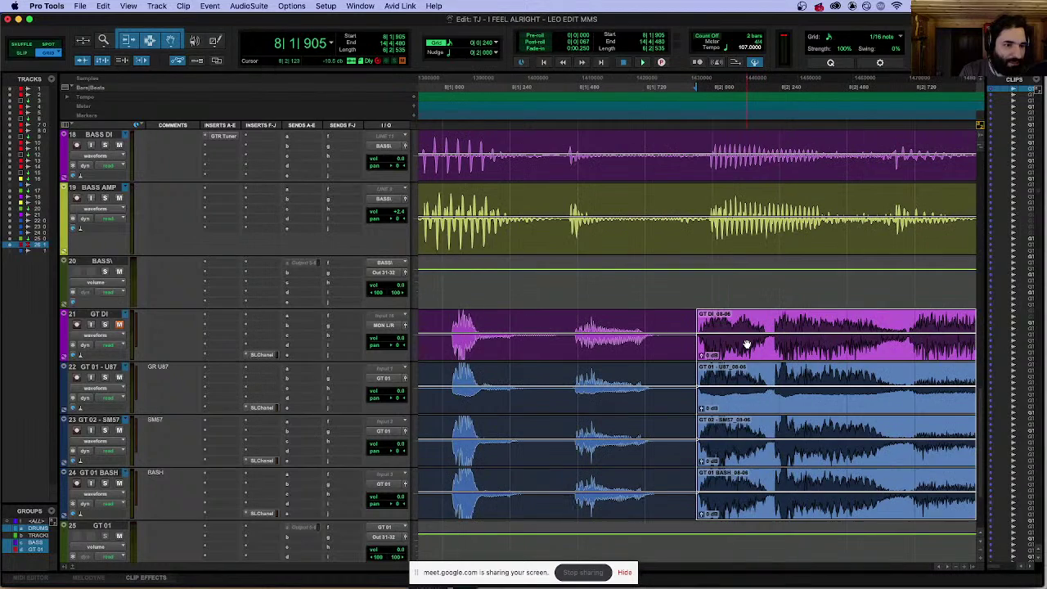
key(super+bracketright)
key(super+bracketright)
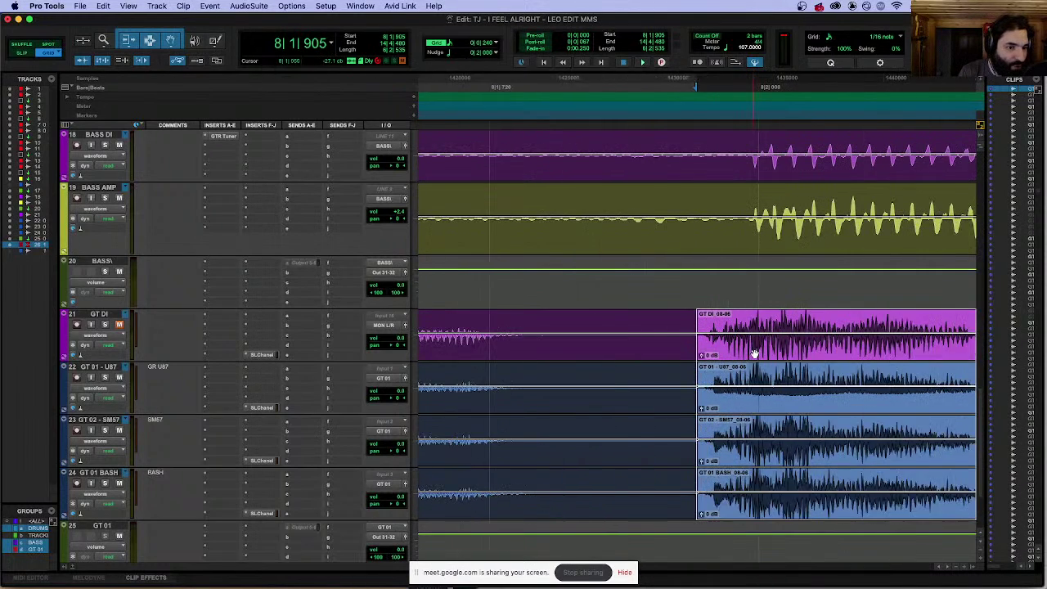
drag(821, 362, 834, 347)
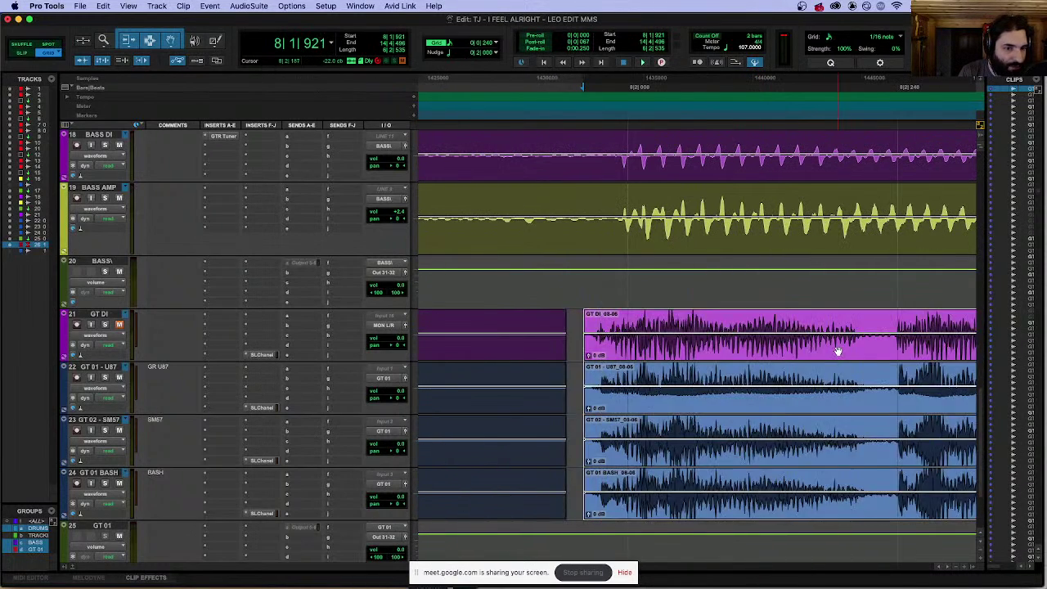
Step: Examine the grouped guitar hits against the grid and the bass tracks from bar 8 through bar 11
scroll(835, 350, right, 5)
scroll(835, 350, right, 4)
scroll(833, 346, right, 4)
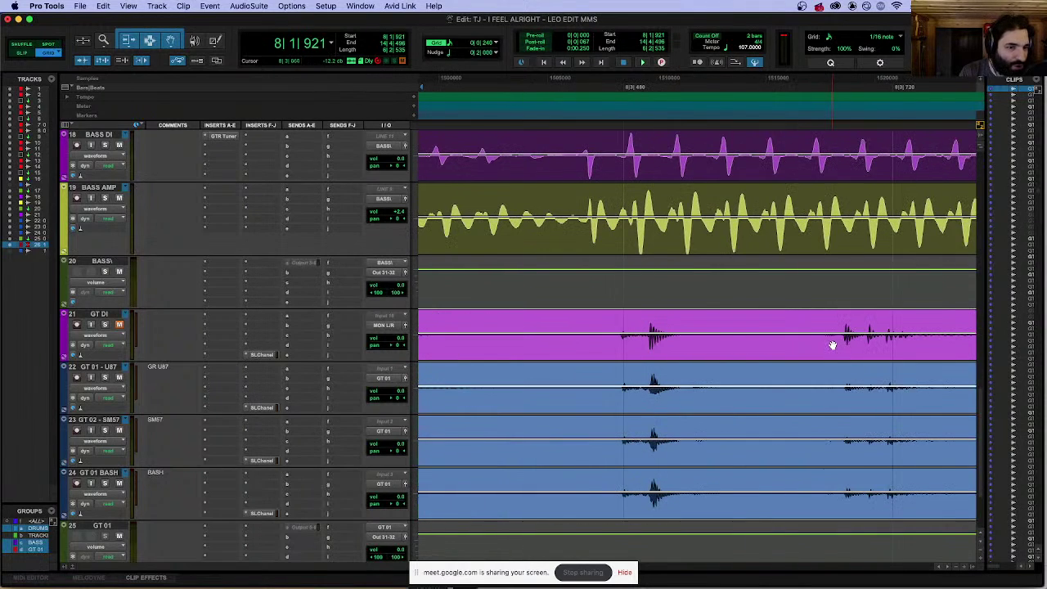
scroll(832, 345, right, 1)
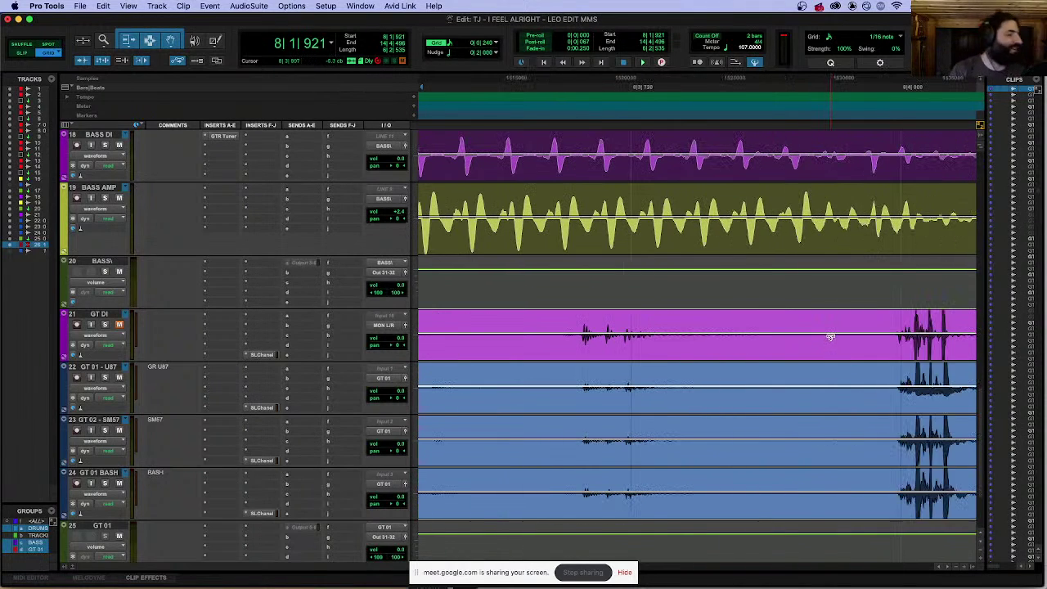
scroll(830, 336, right, 3)
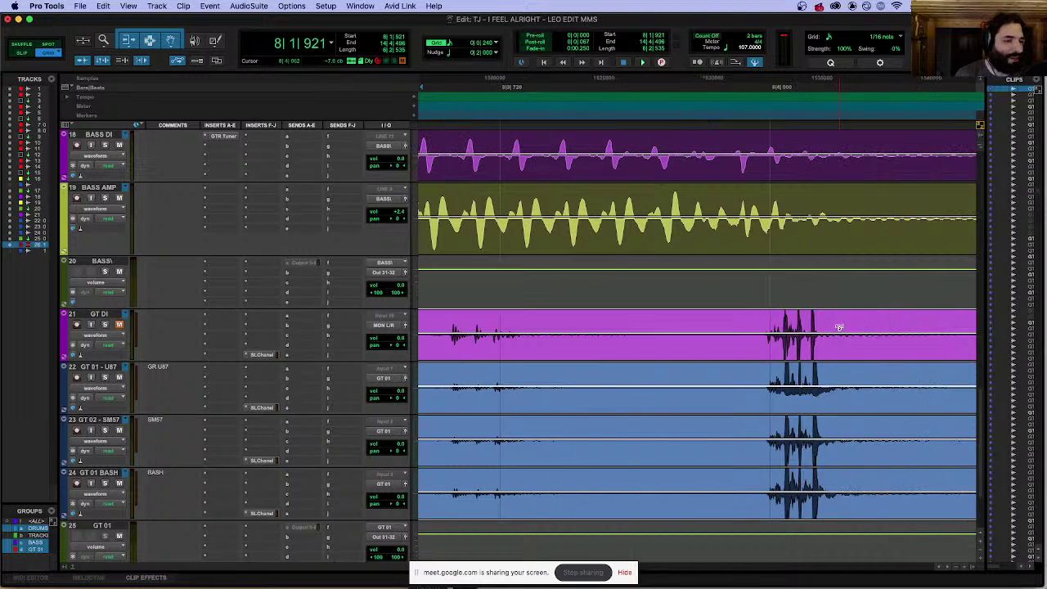
scroll(818, 319, right, 4)
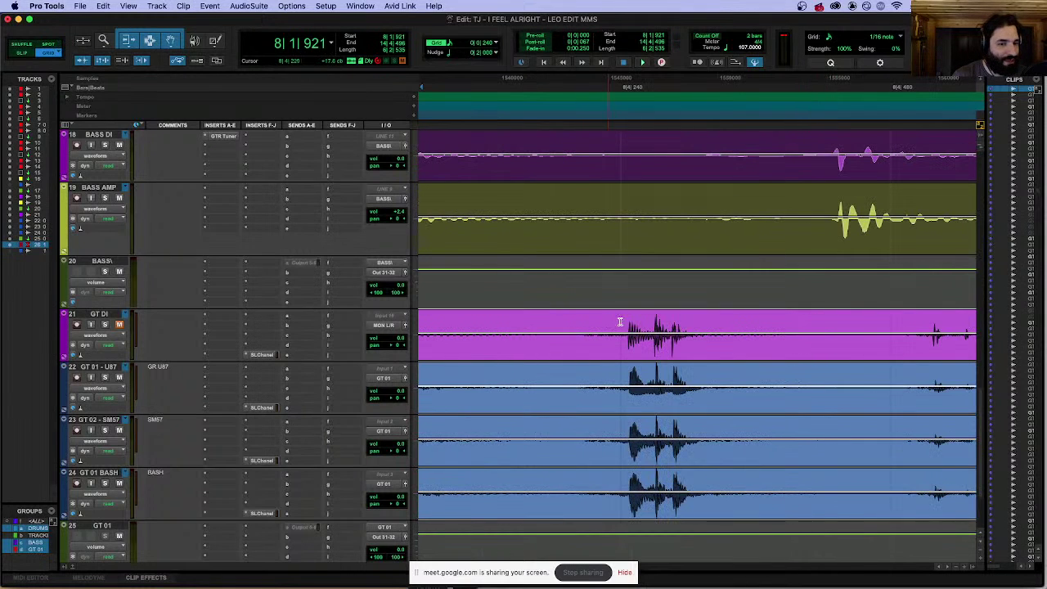
scroll(628, 319, right, 3)
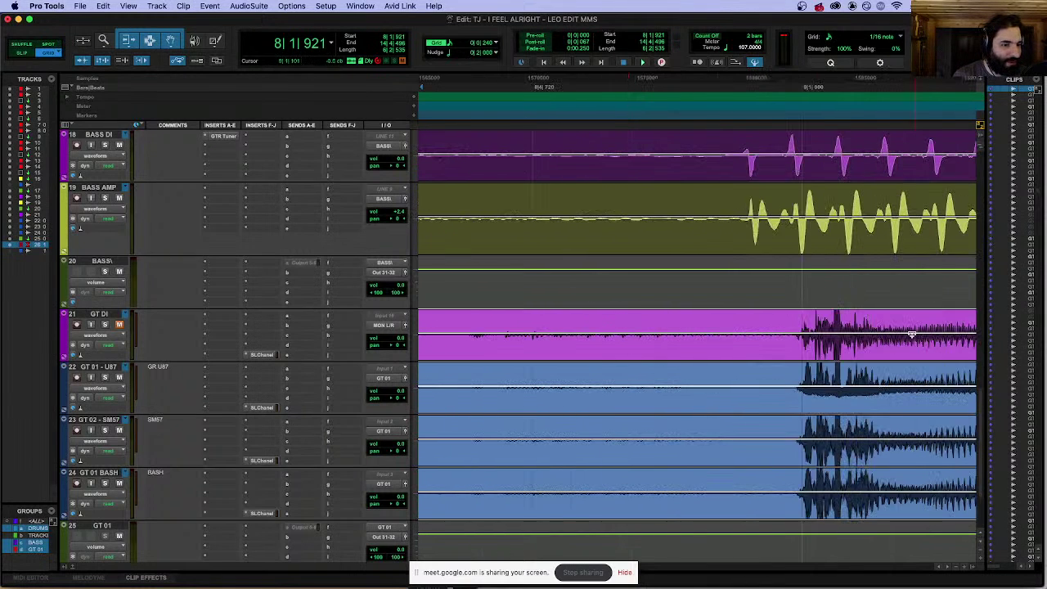
scroll(911, 336, right, 3)
scroll(796, 328, left, 5)
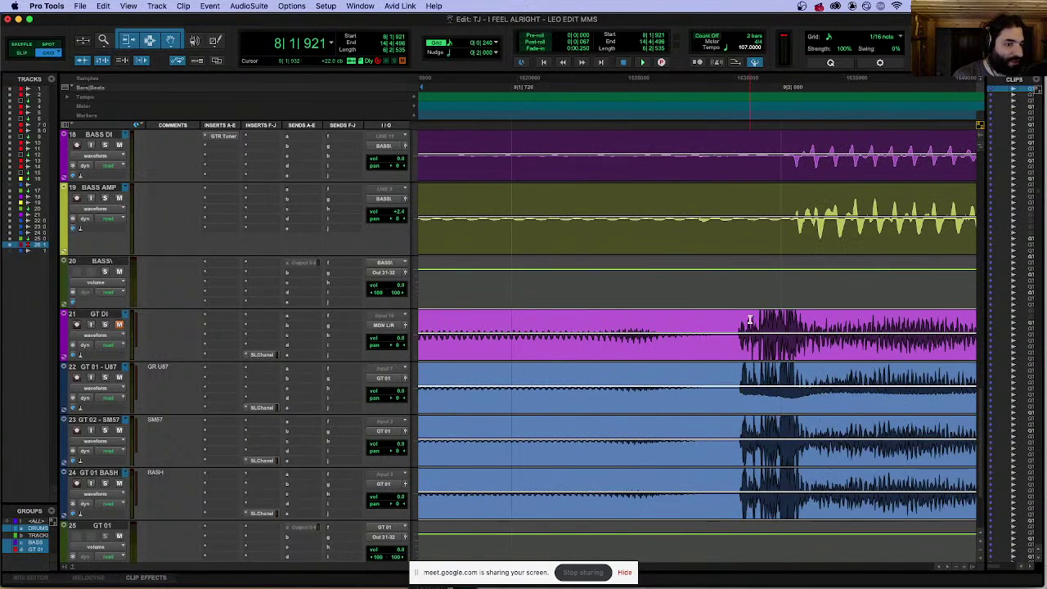
scroll(816, 319, right, 6)
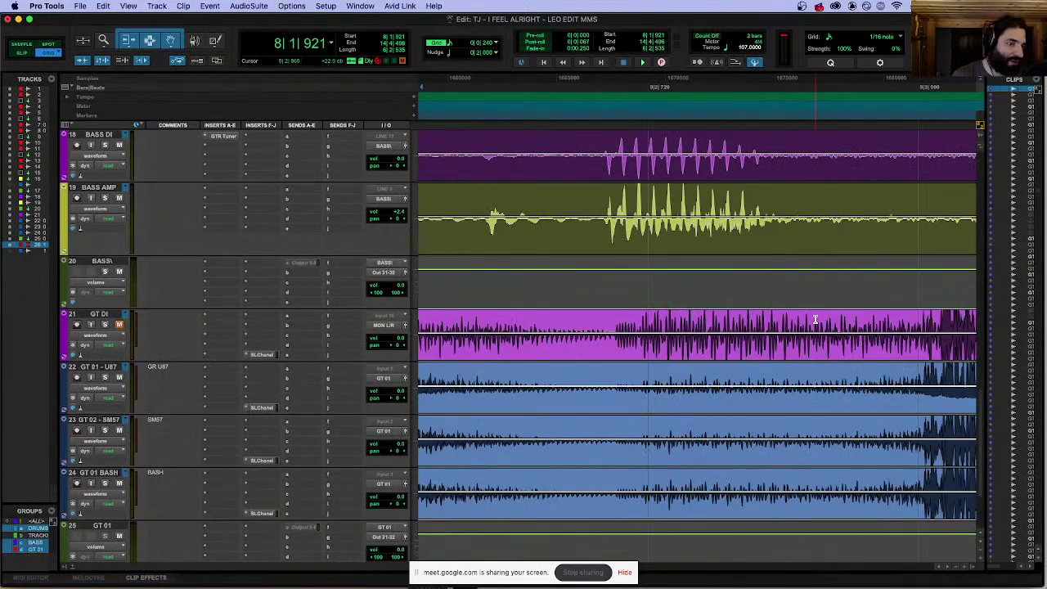
scroll(665, 327, up, 4)
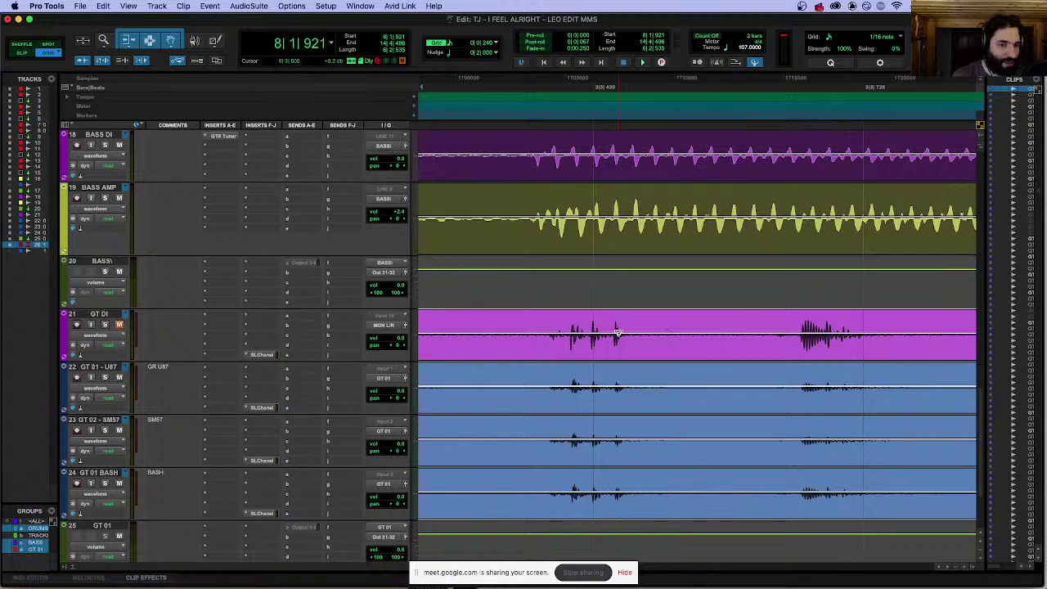
scroll(617, 333, right, 8)
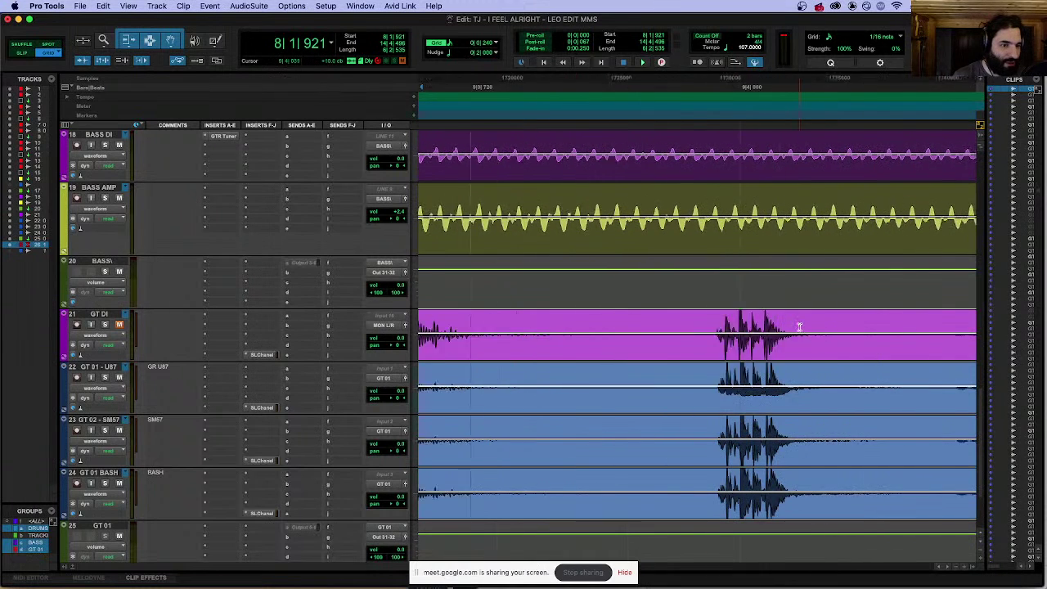
scroll(799, 327, right, 8)
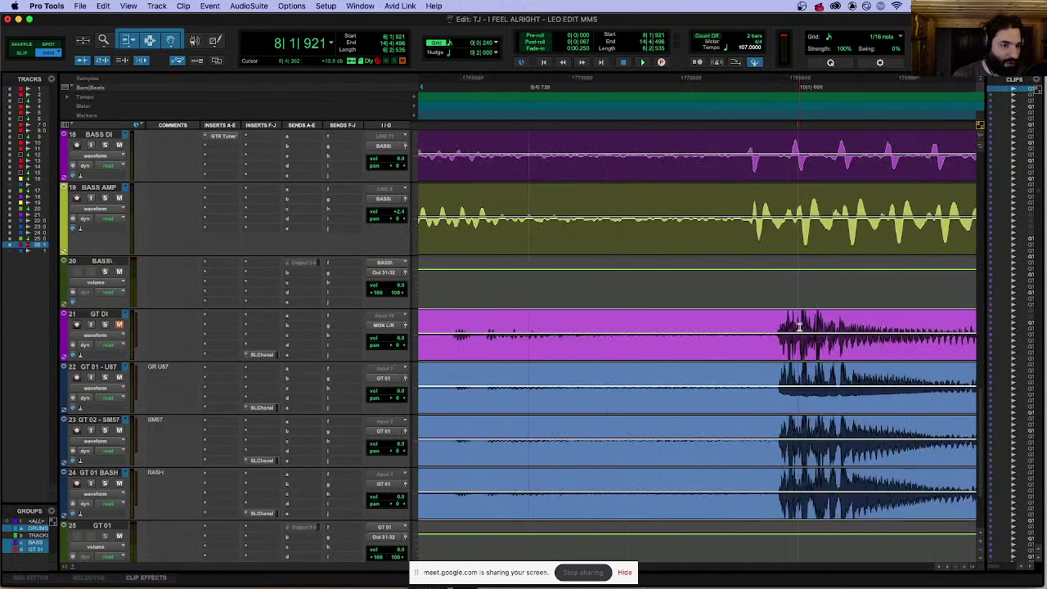
scroll(799, 327, right, 10)
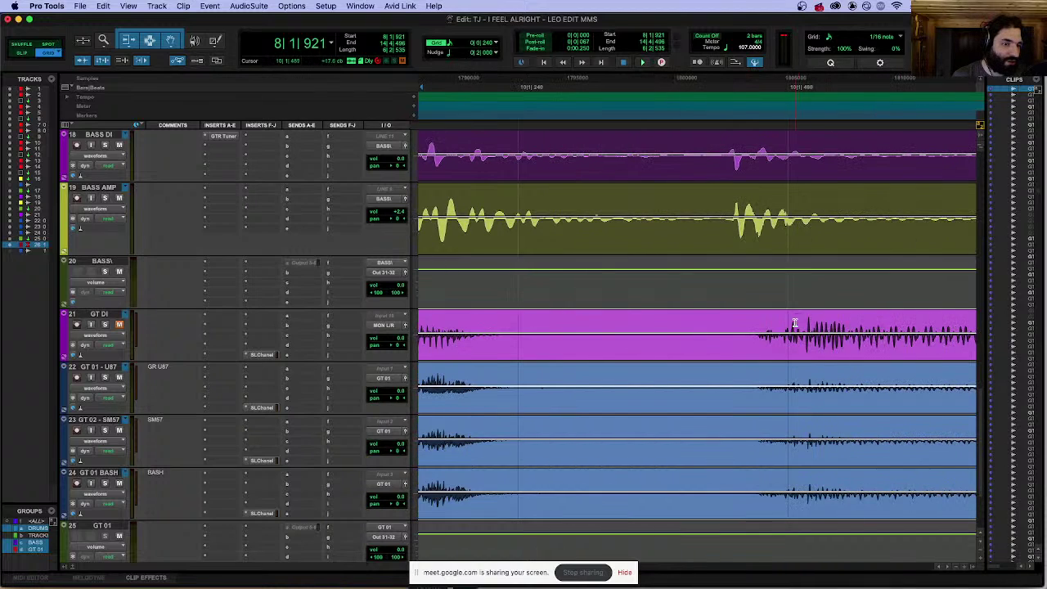
scroll(794, 325, right, 6)
scroll(596, 317, right, 10)
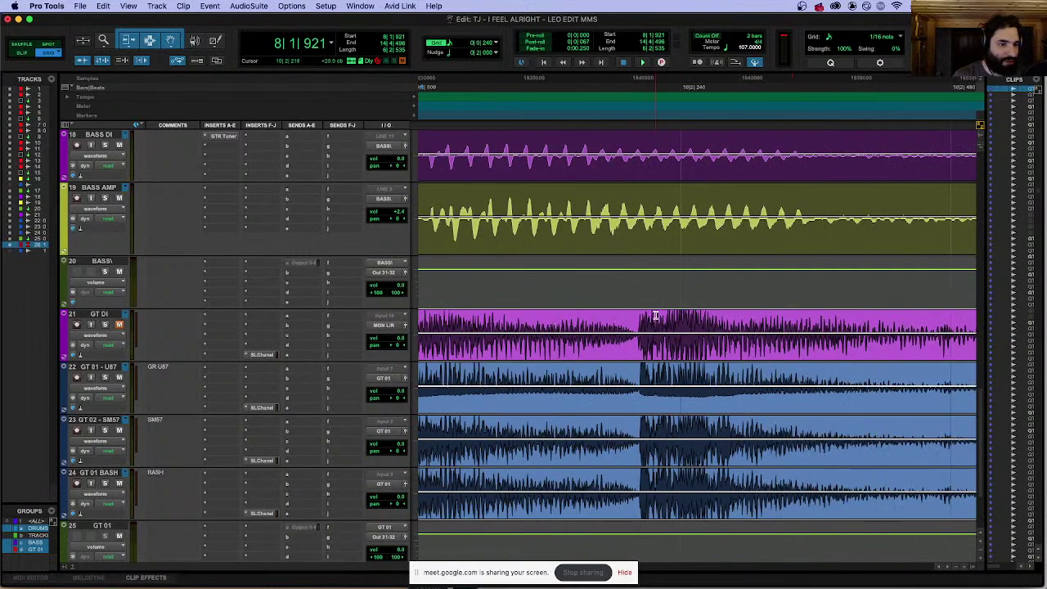
scroll(668, 319, right, 10)
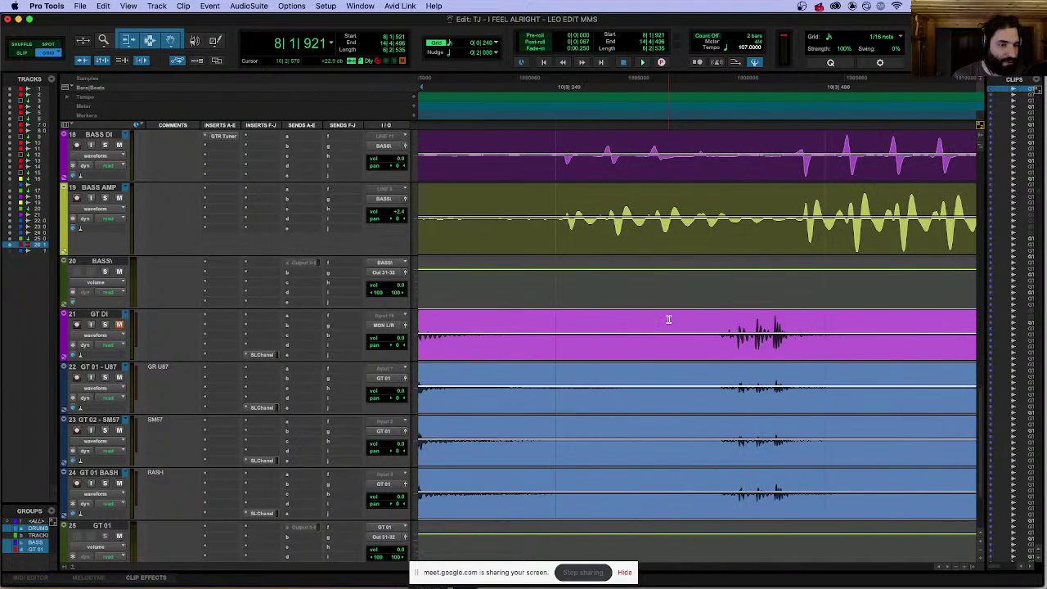
scroll(668, 319, right, 10)
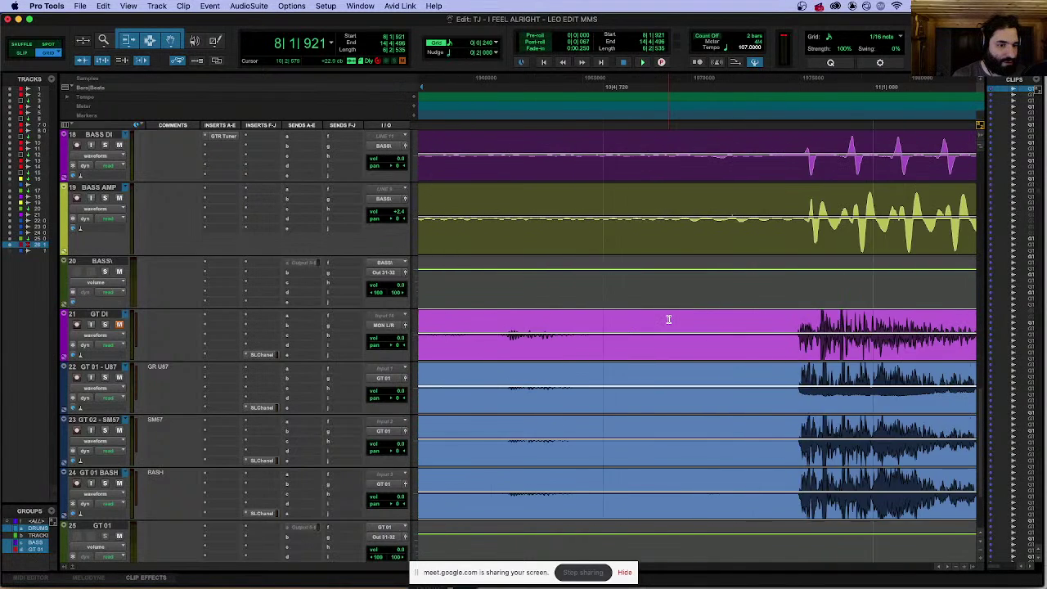
scroll(668, 319, right, 10)
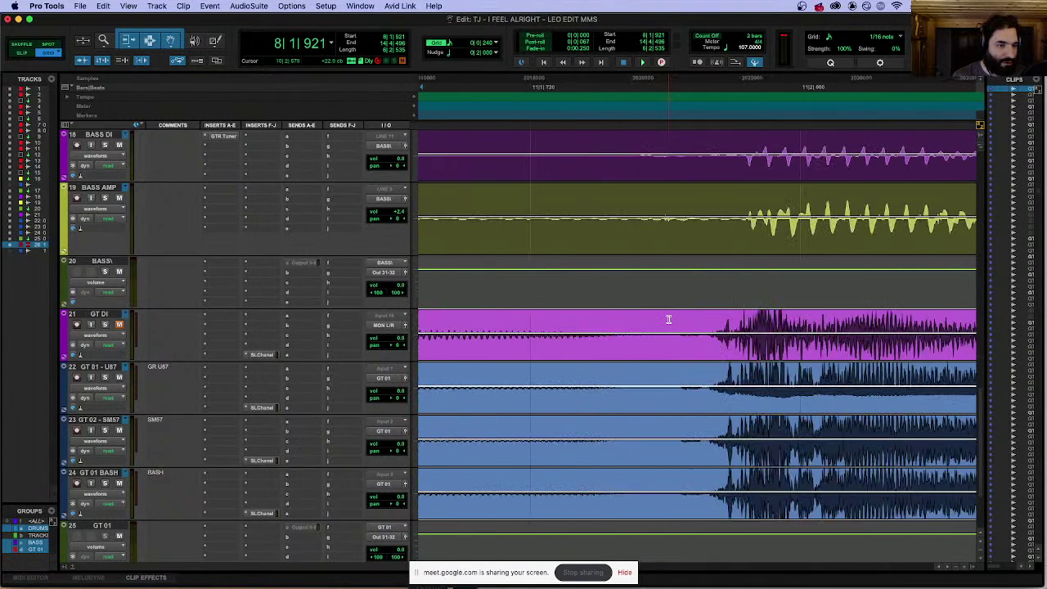
scroll(668, 319, right, 10)
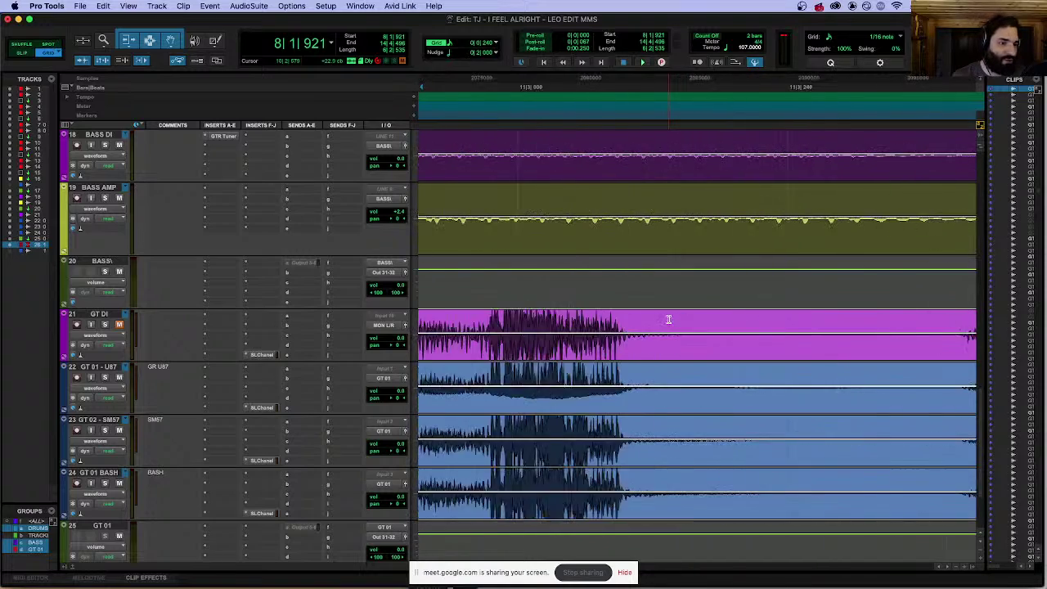
scroll(668, 319, right, 3)
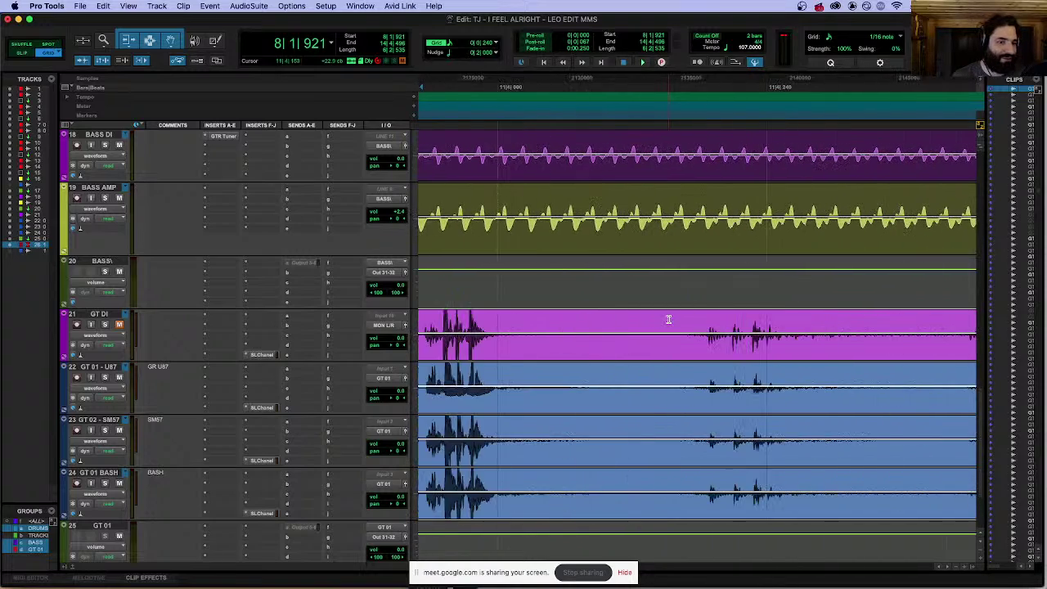
scroll(668, 319, down, 8)
scroll(668, 319, down, 3)
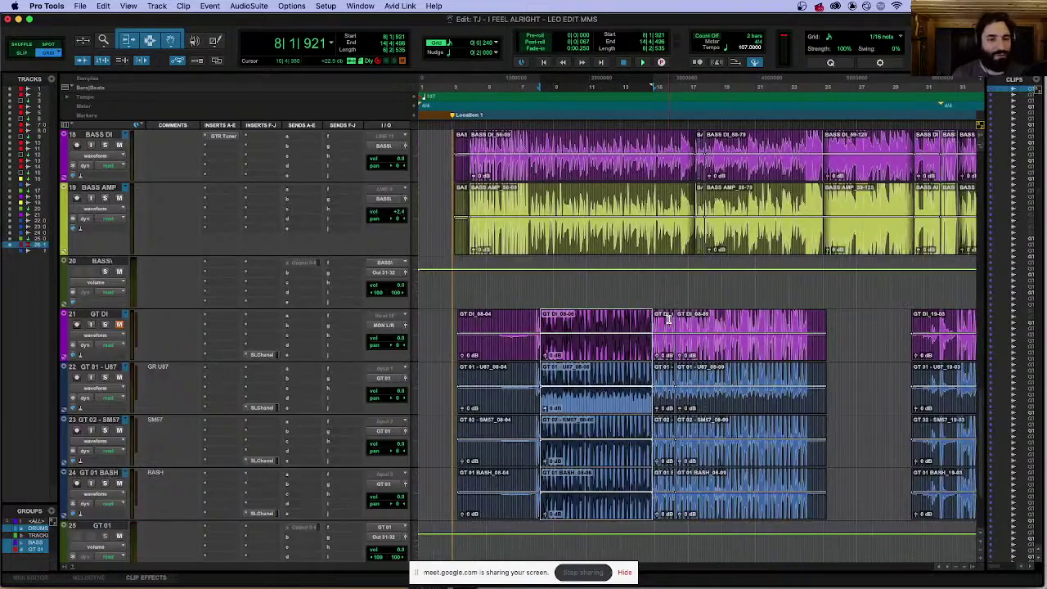
Step: Place the edit cursor at 8|1|000 on the KICK IN track and inspect the drum fill and first kick
scroll(565, 166, up, 15)
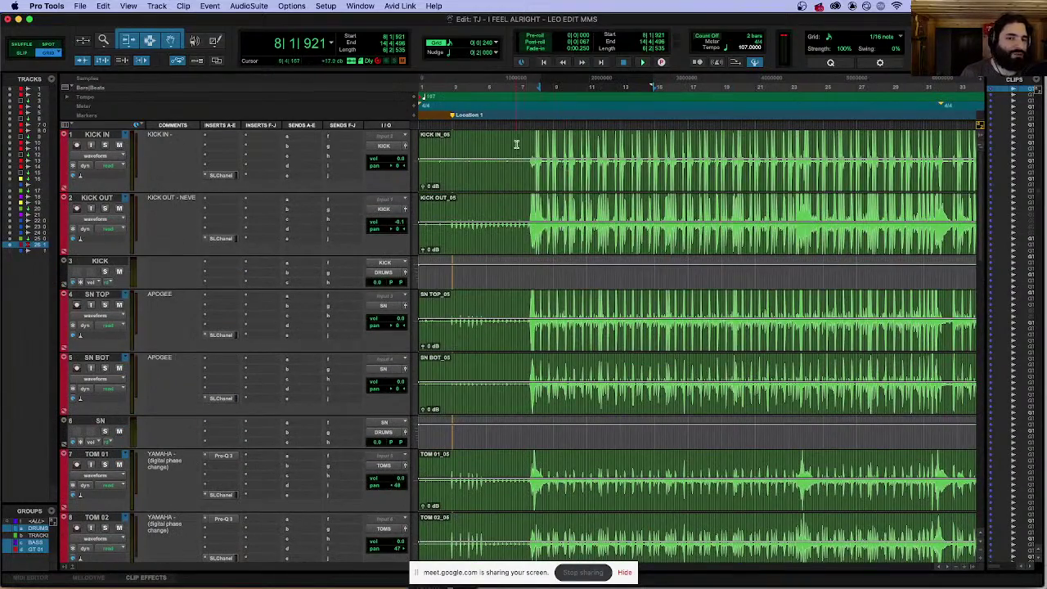
click(516, 145)
scroll(516, 145, up, 8)
scroll(760, 175, right, 3)
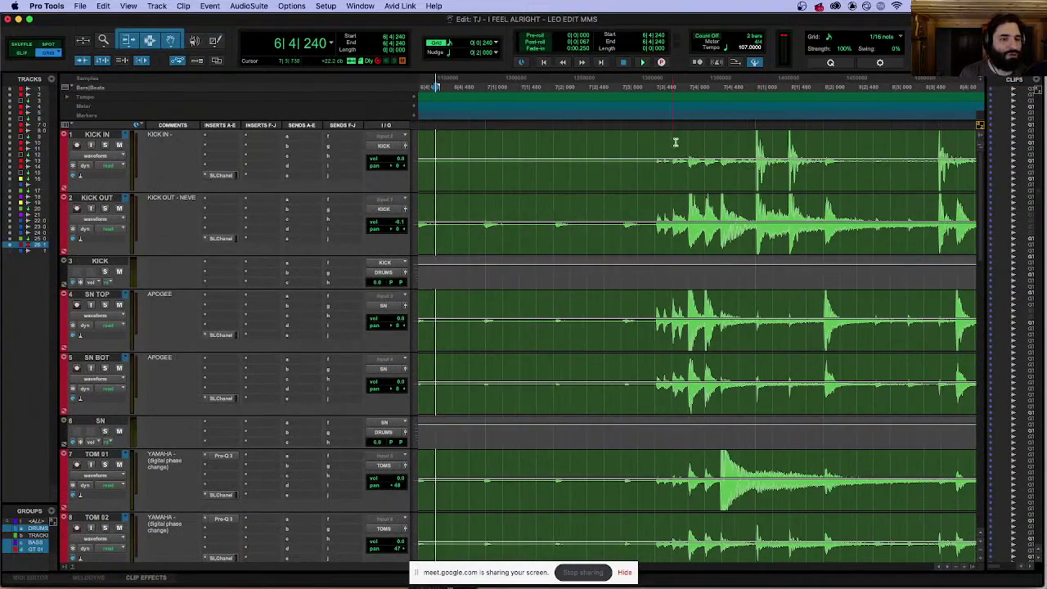
triple_click(658, 145)
click(657, 145)
scroll(650, 144, right, 2)
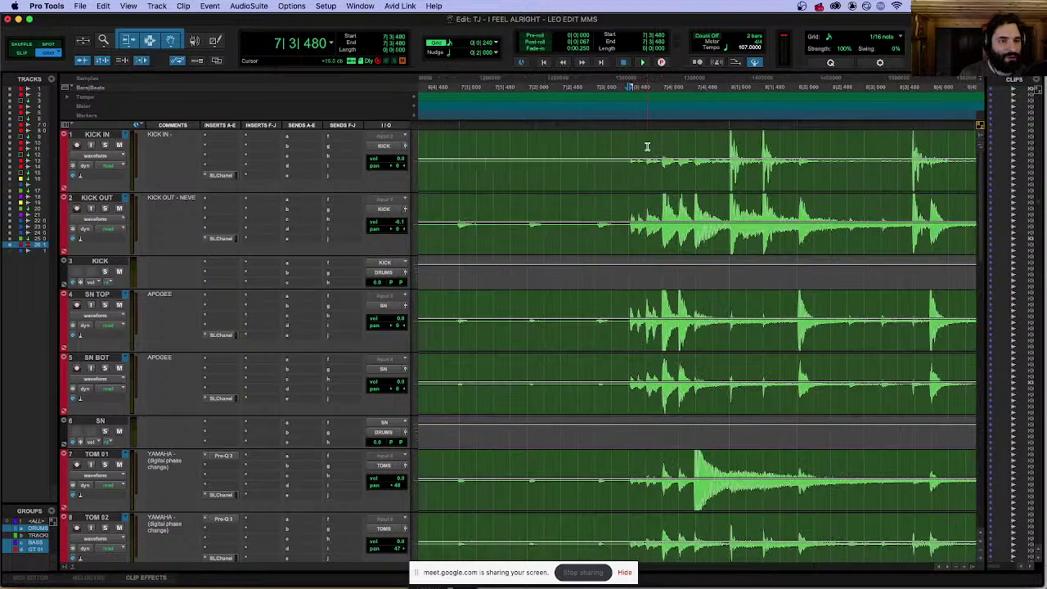
click(700, 138)
scroll(711, 139, up, 3)
scroll(742, 162, down, 1)
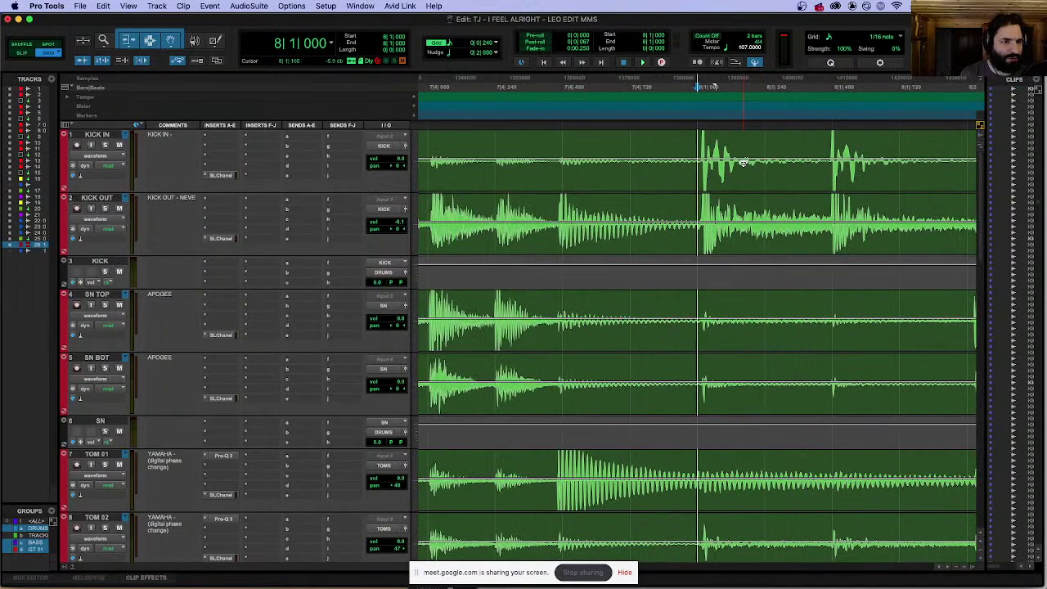
Step: Place the edit cursor at 8|2|000 on the SN TOP track to compare the snare hit with the grid
scroll(742, 162, right, 8)
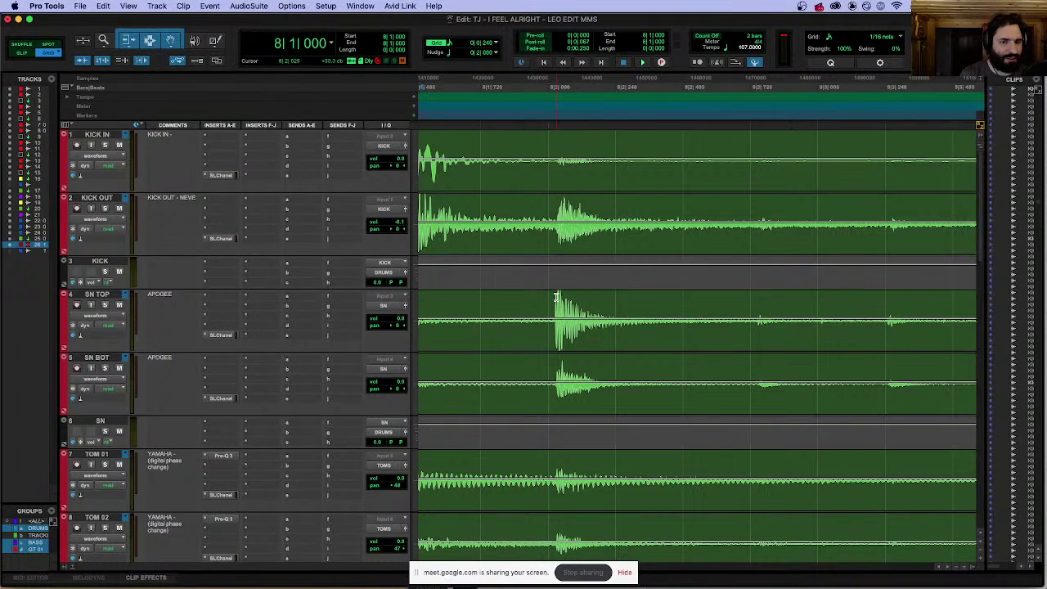
scroll(565, 280, left, 4)
triple_click(631, 180)
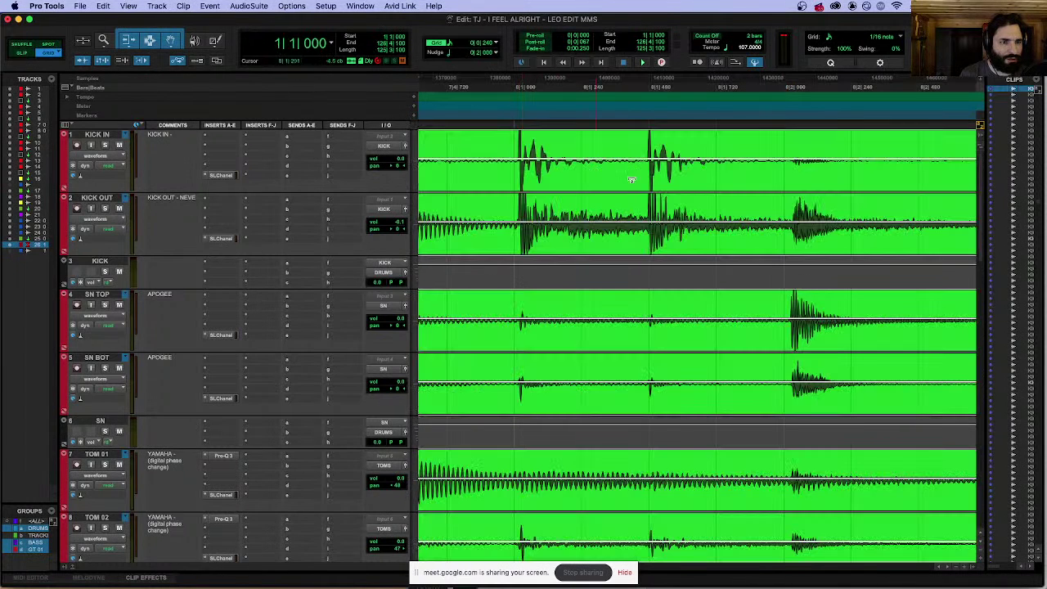
click(787, 298)
Step: Examine the kick and snare hits against the 1/16 note grid from bar 8 up to bar 12
scroll(591, 128, right, 10)
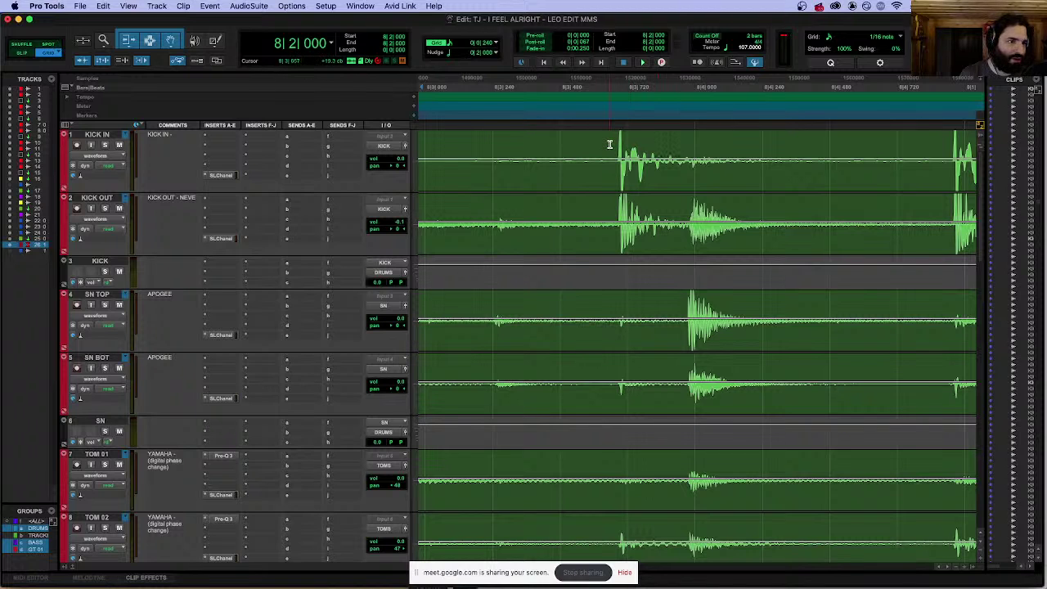
scroll(609, 145, right, 4)
scroll(817, 147, right, 6)
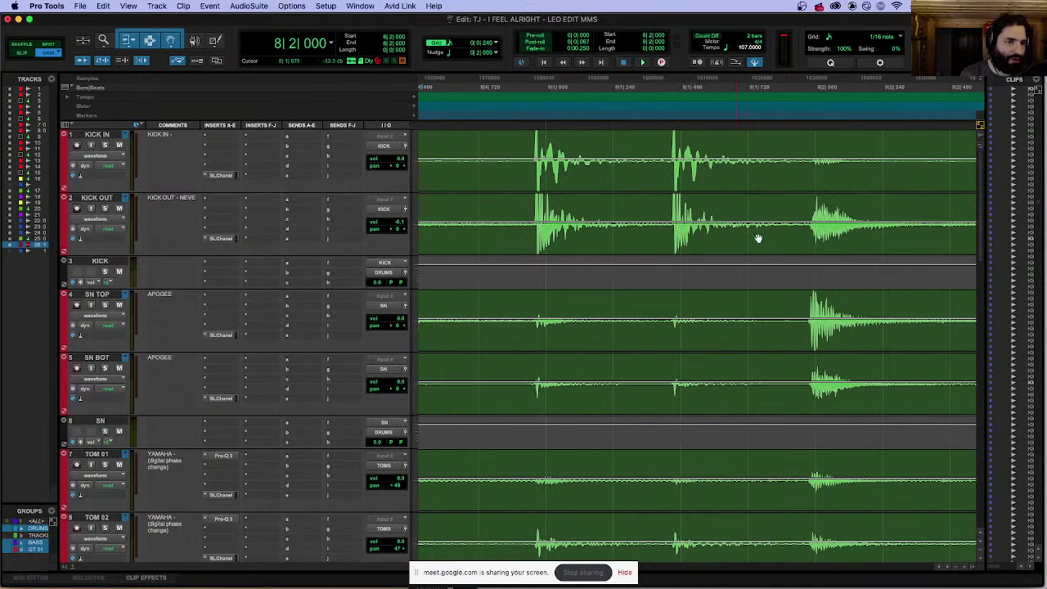
scroll(798, 292, right, 10)
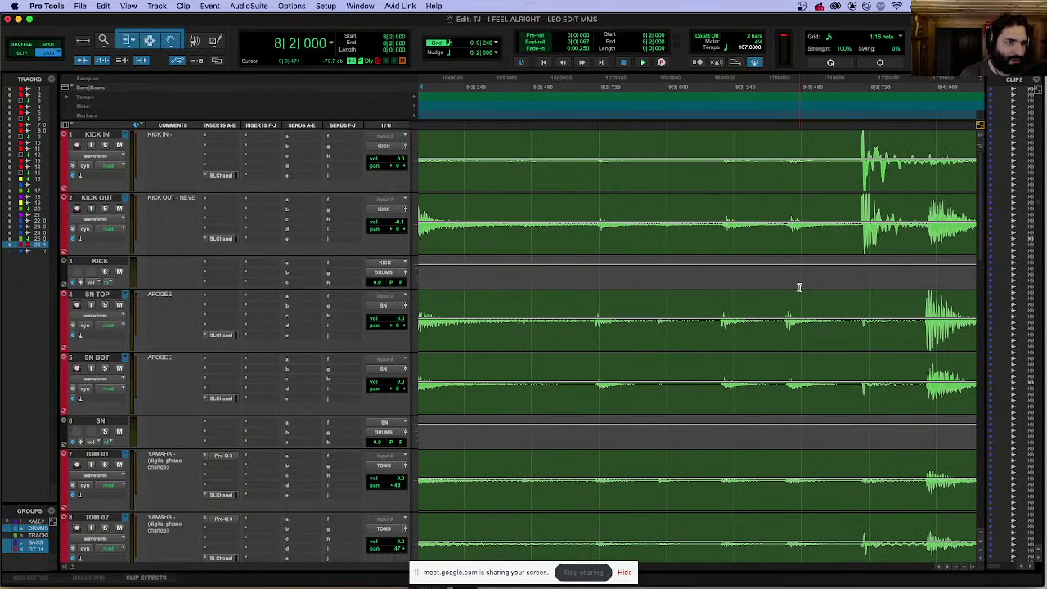
scroll(935, 295, right, 10)
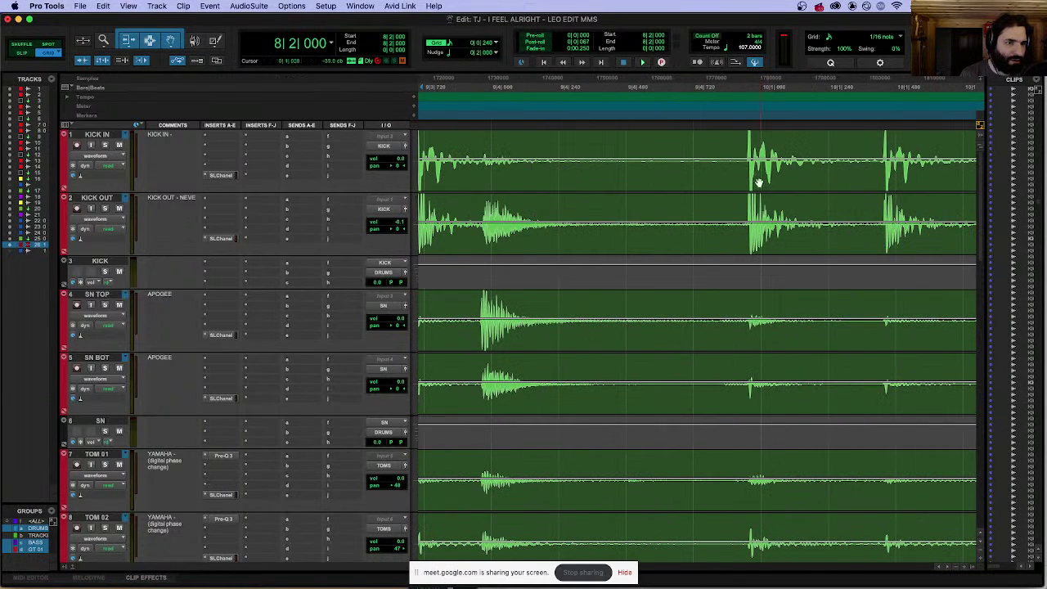
scroll(867, 137, right, 4)
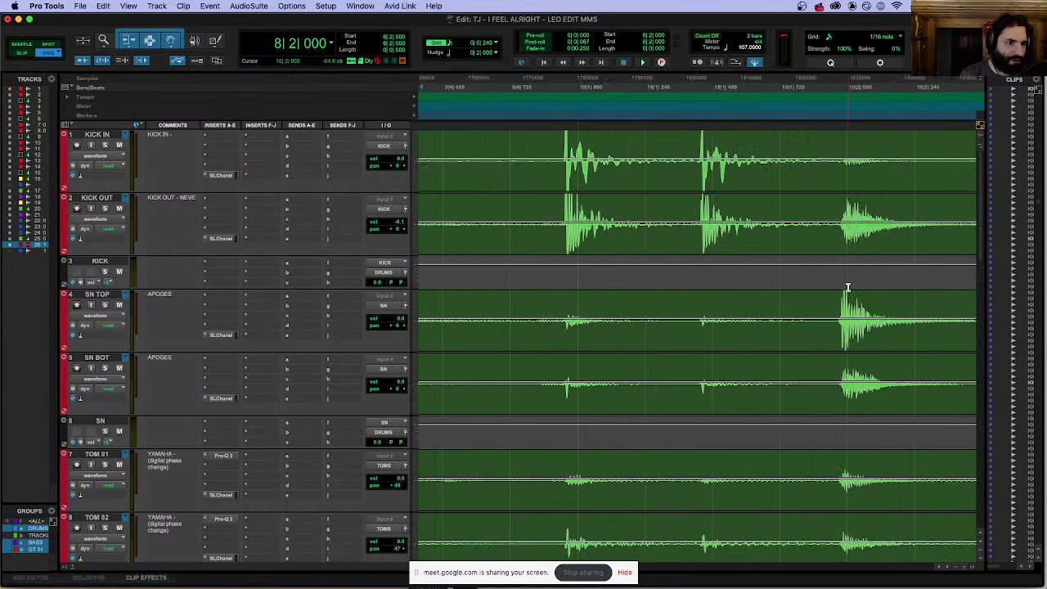
scroll(847, 287, right, 12)
scroll(837, 312, right, 20)
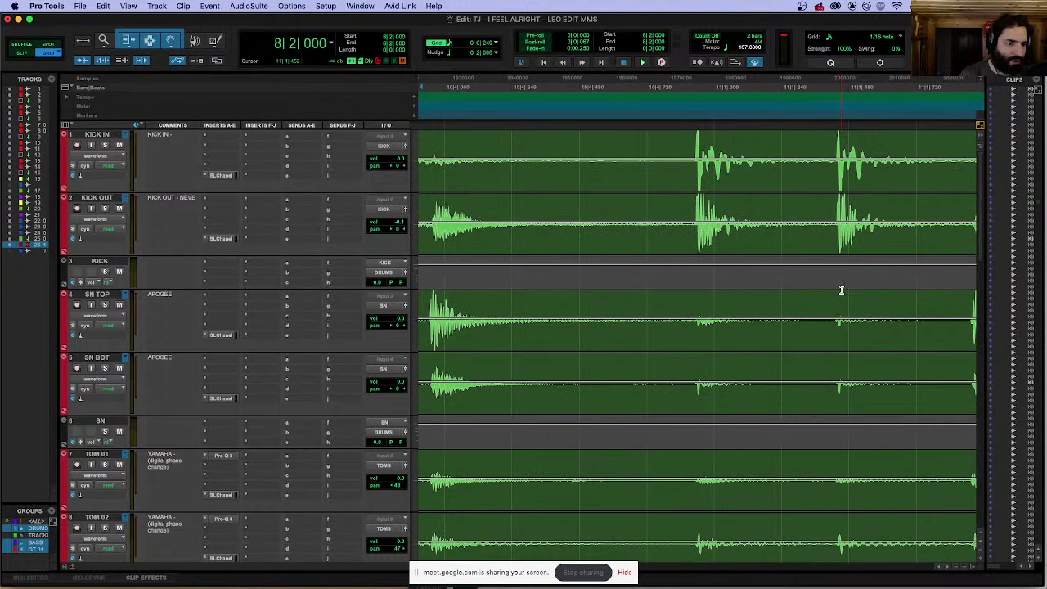
scroll(836, 280, right, 5)
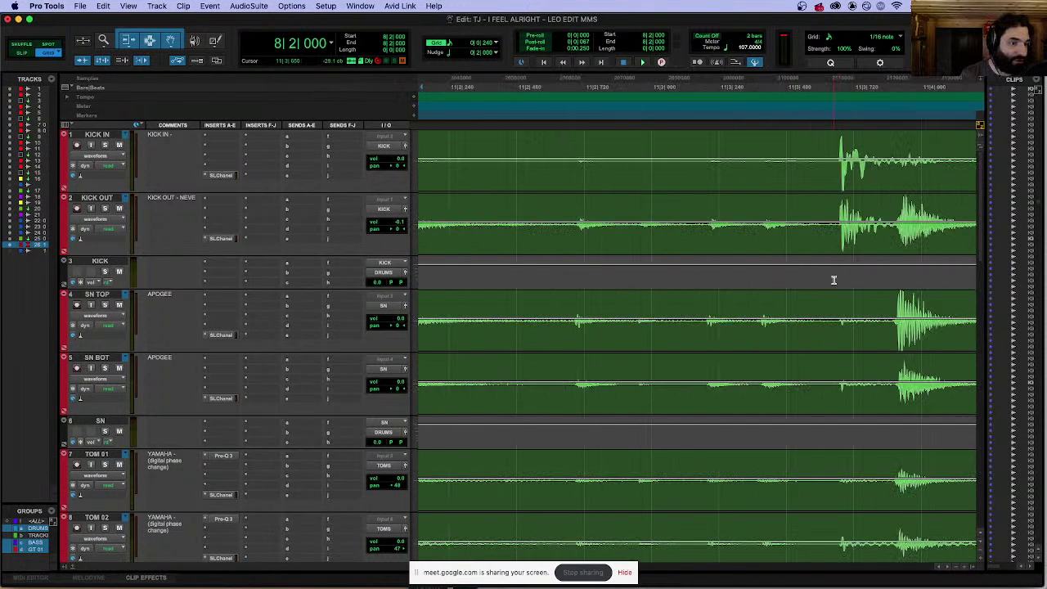
scroll(832, 281, right, 1)
scroll(847, 311, right, 4)
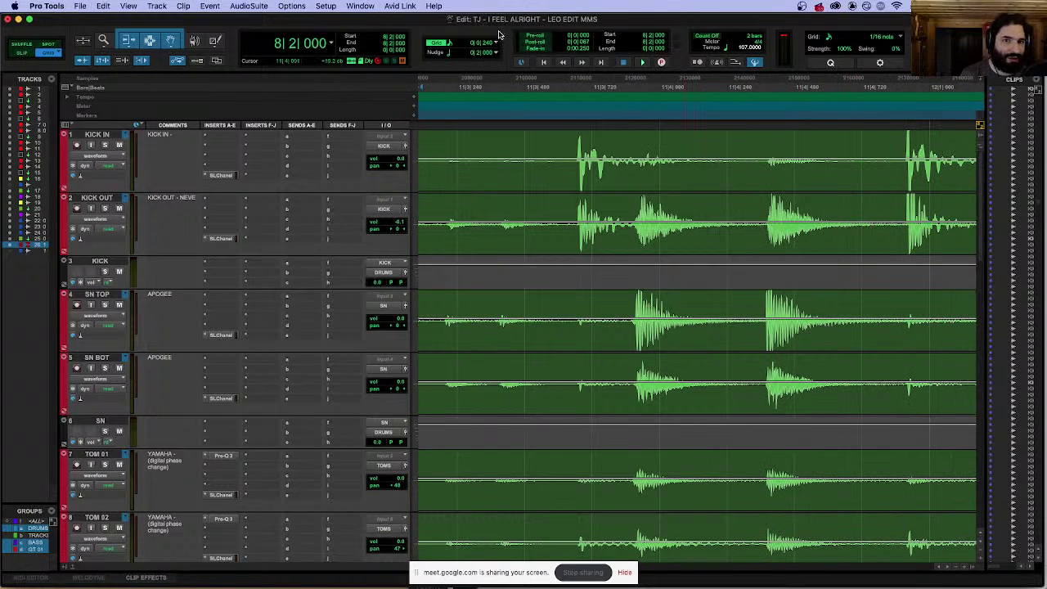
Step: Switch the grid value to 1/8 note to compare the drum hits, and return it to 1/16 note
click(448, 43)
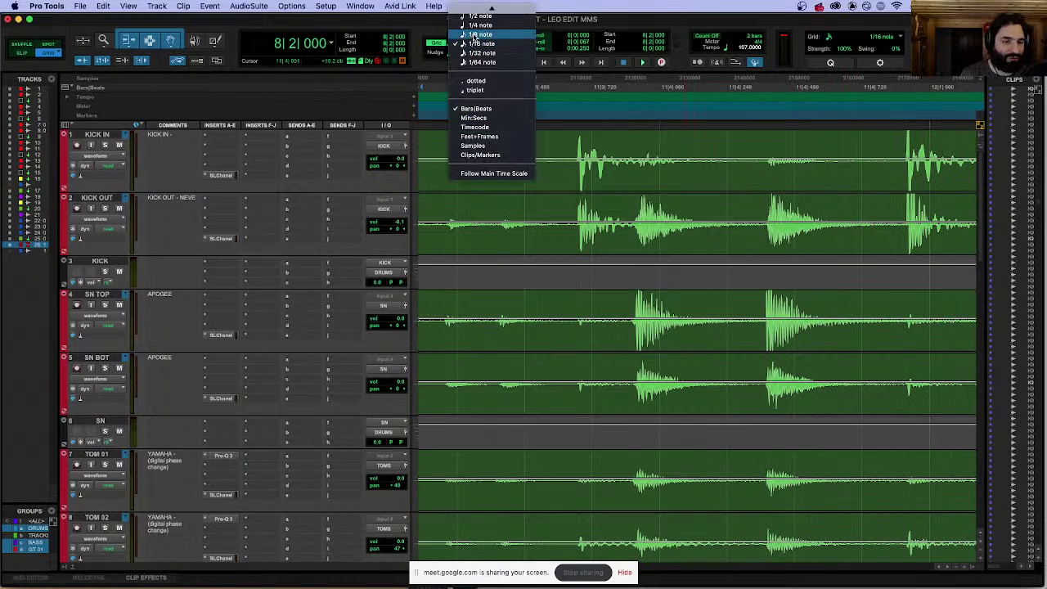
click(479, 35)
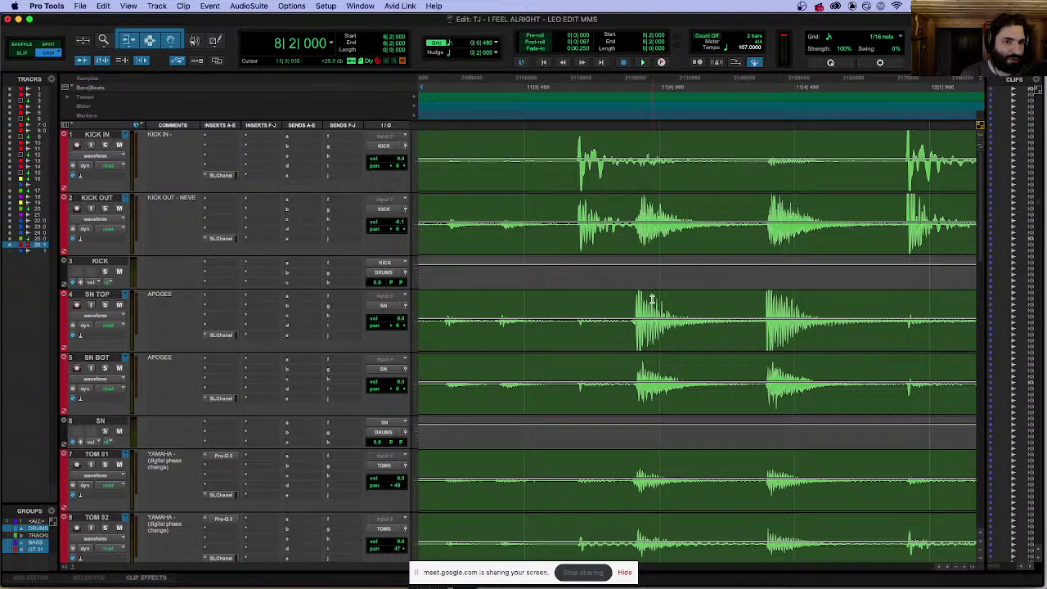
click(449, 47)
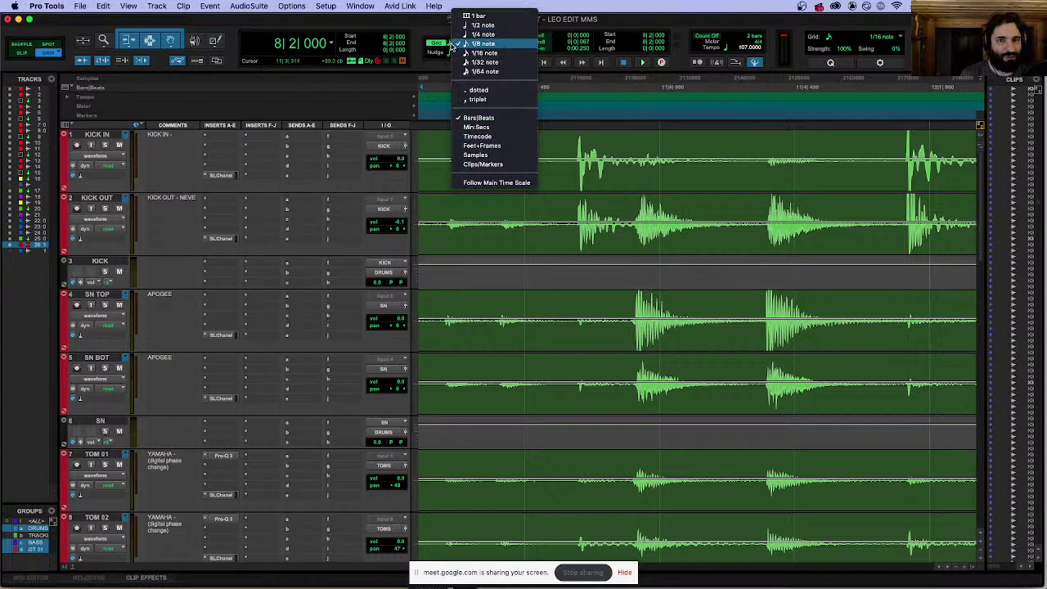
click(478, 40)
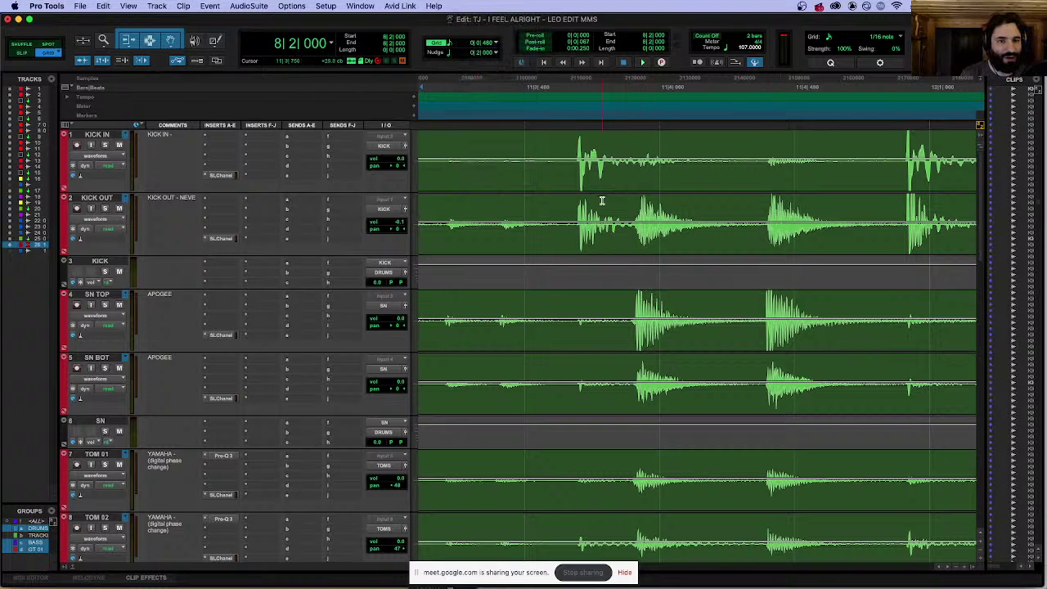
click(451, 40)
click(479, 51)
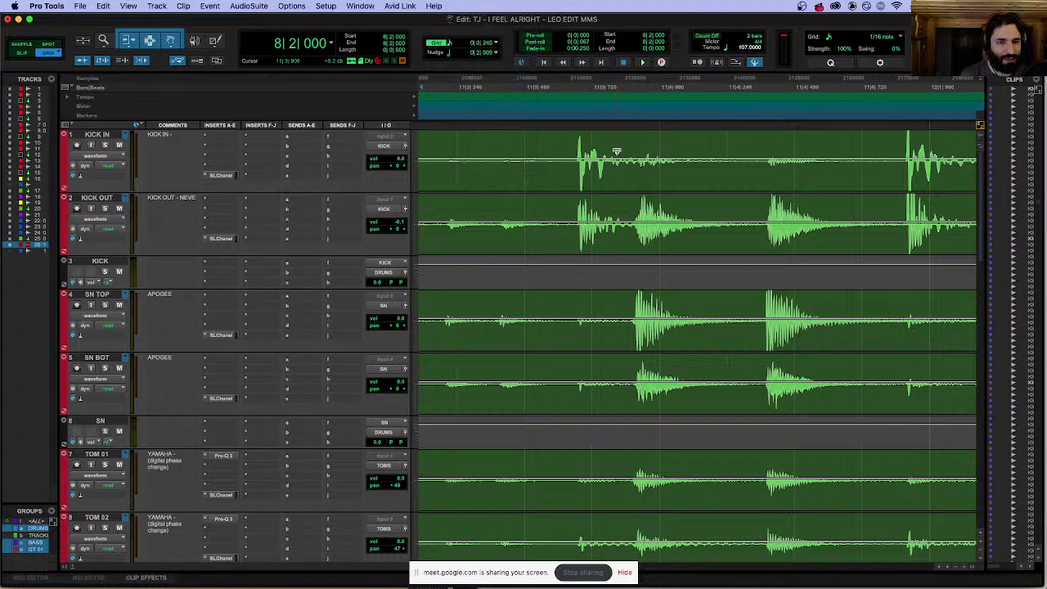
Step: Separate the grouped drum clips at 14|3|720, where the kick lands before the fourth beat of bar 14
scroll(670, 273, right, 3)
scroll(671, 272, right, 15)
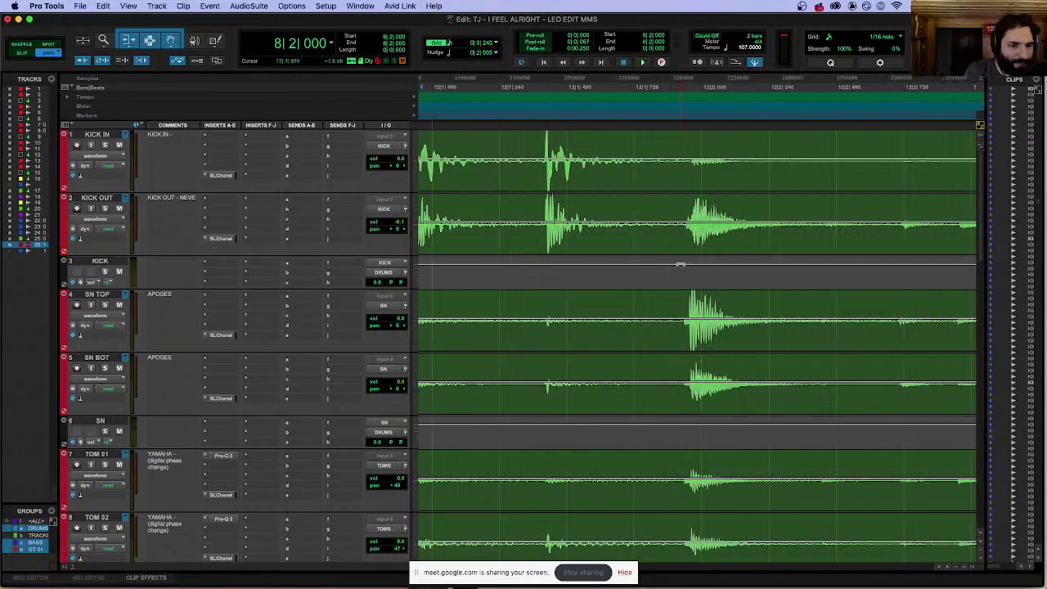
scroll(681, 262, right, 15)
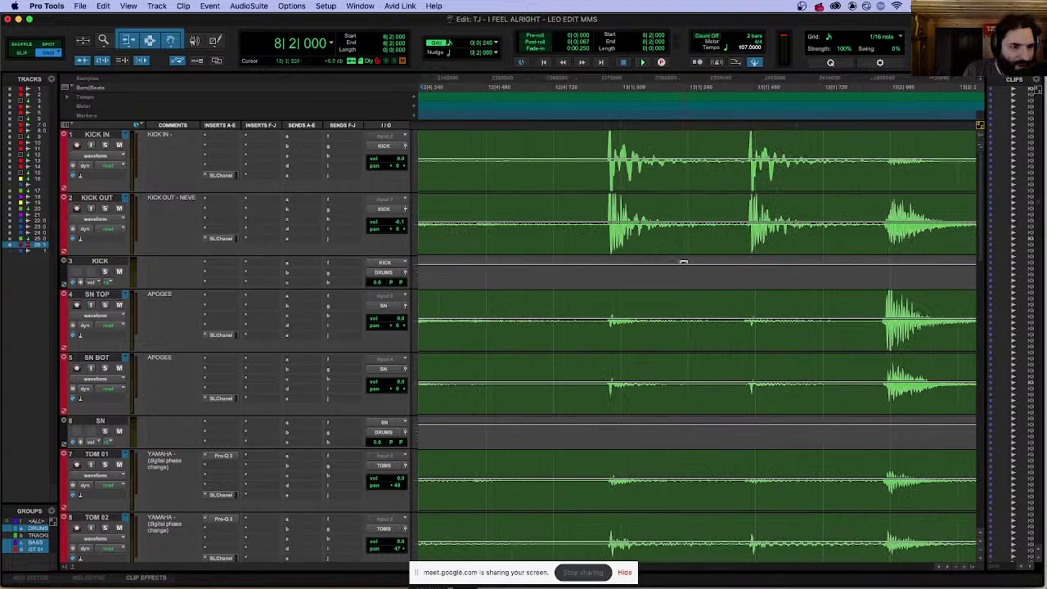
scroll(753, 304, right, 7)
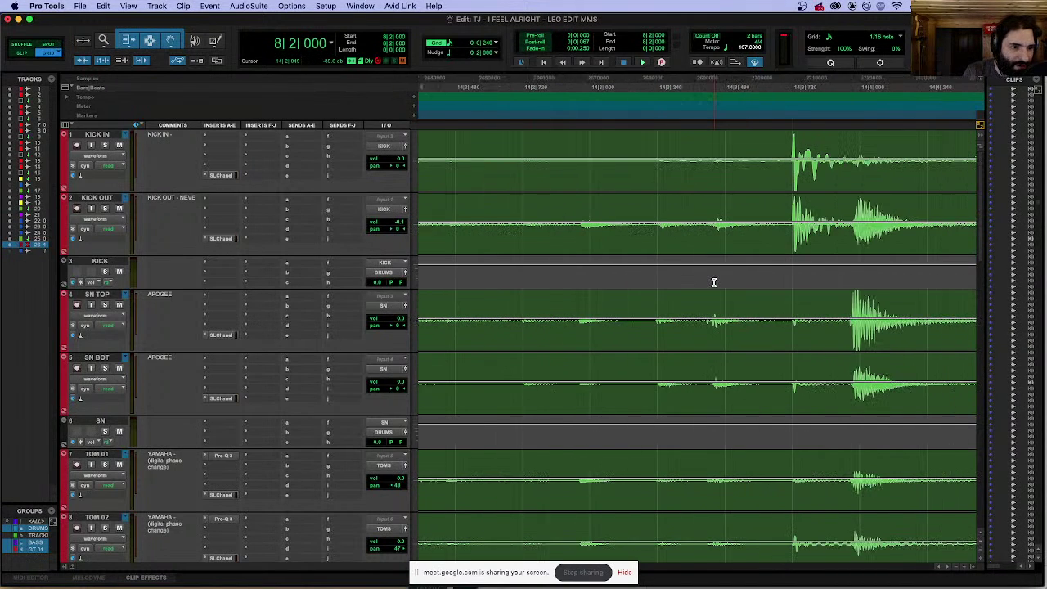
click(768, 129)
key(super+e)
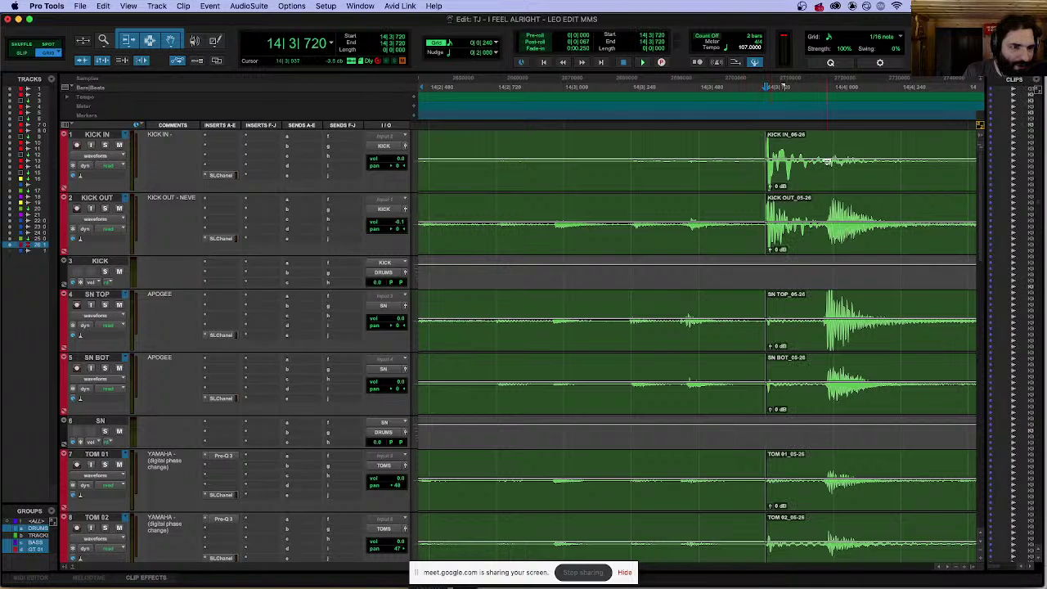
Step: Examine the kick and snare hits against the 1/16 note grid from the 14|3|720 cut to the start of bar 16
scroll(826, 161, right, 5)
scroll(826, 161, right, 5)
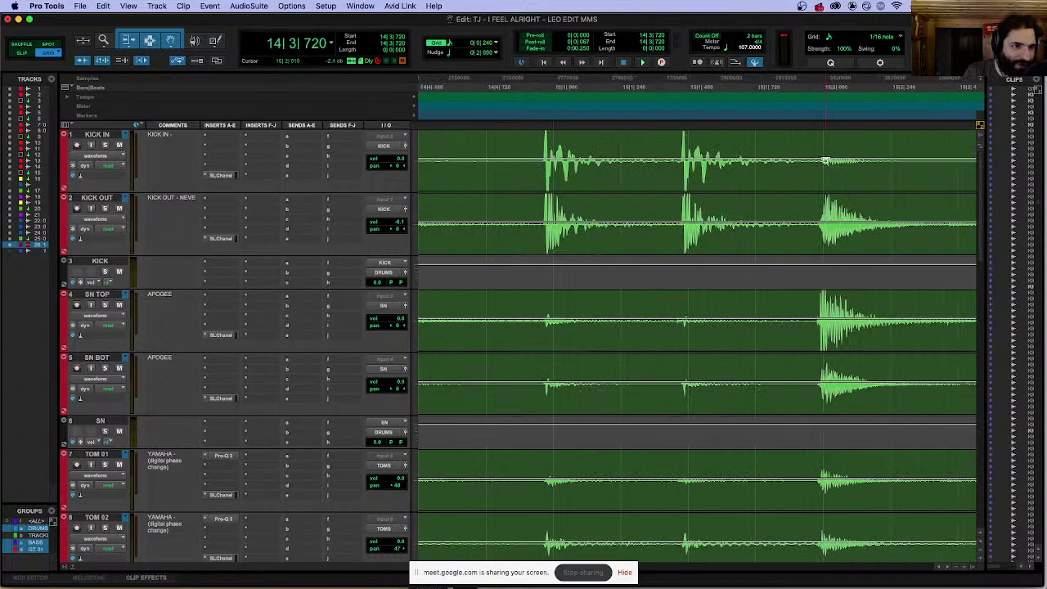
scroll(826, 160, left, 9)
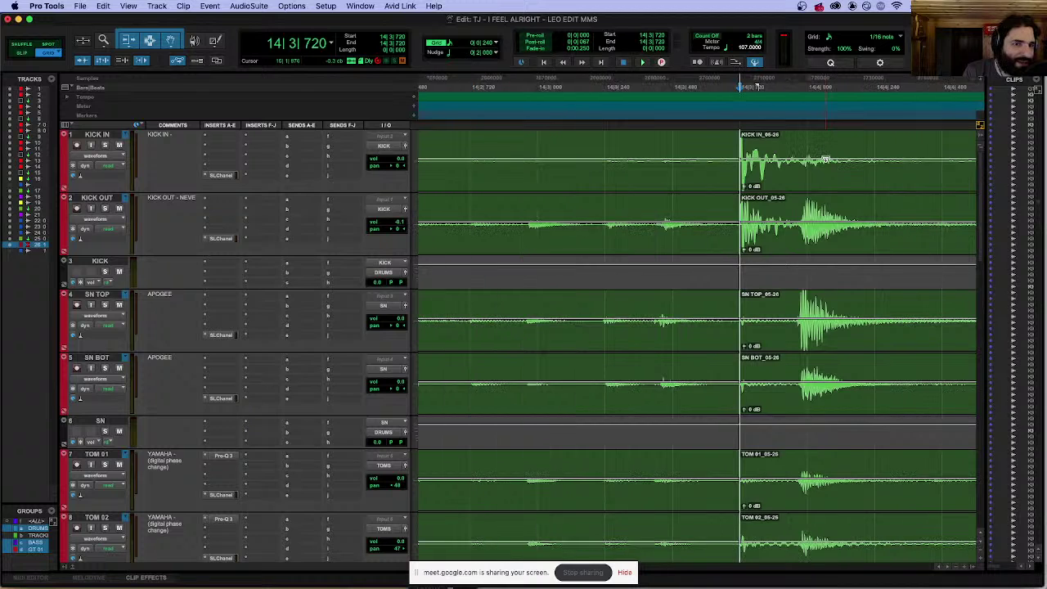
scroll(824, 157, right, 5)
scroll(824, 151, right, 4)
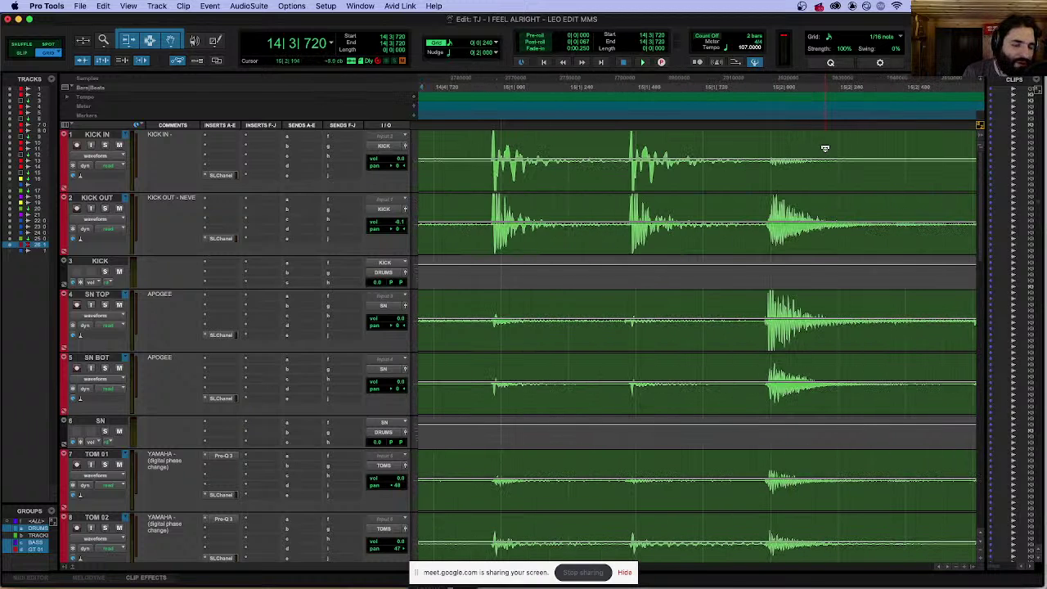
scroll(824, 148, right, 11)
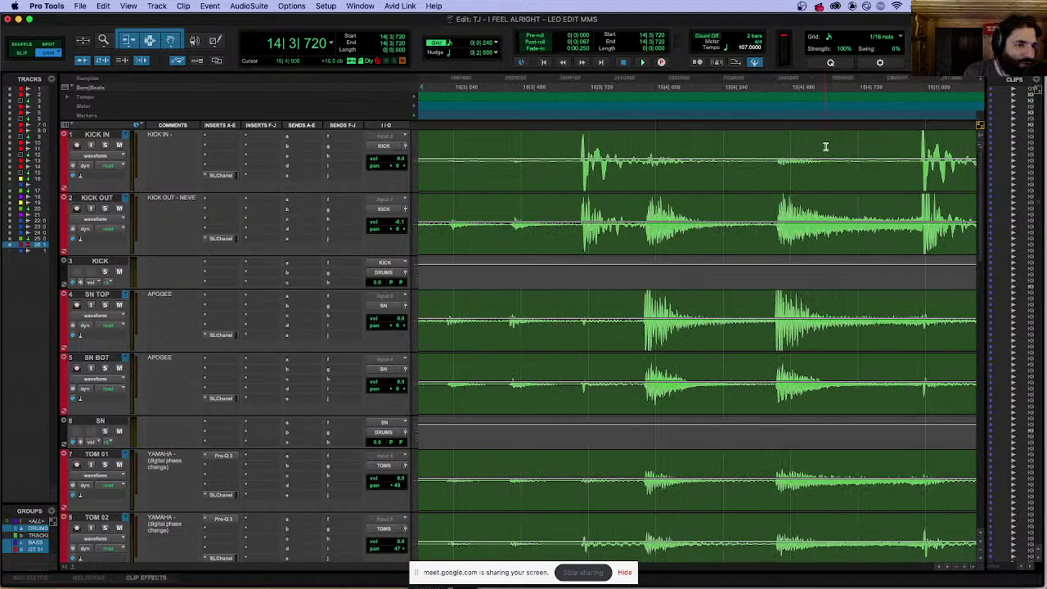
scroll(824, 146, right, 4)
scroll(824, 147, left, 1)
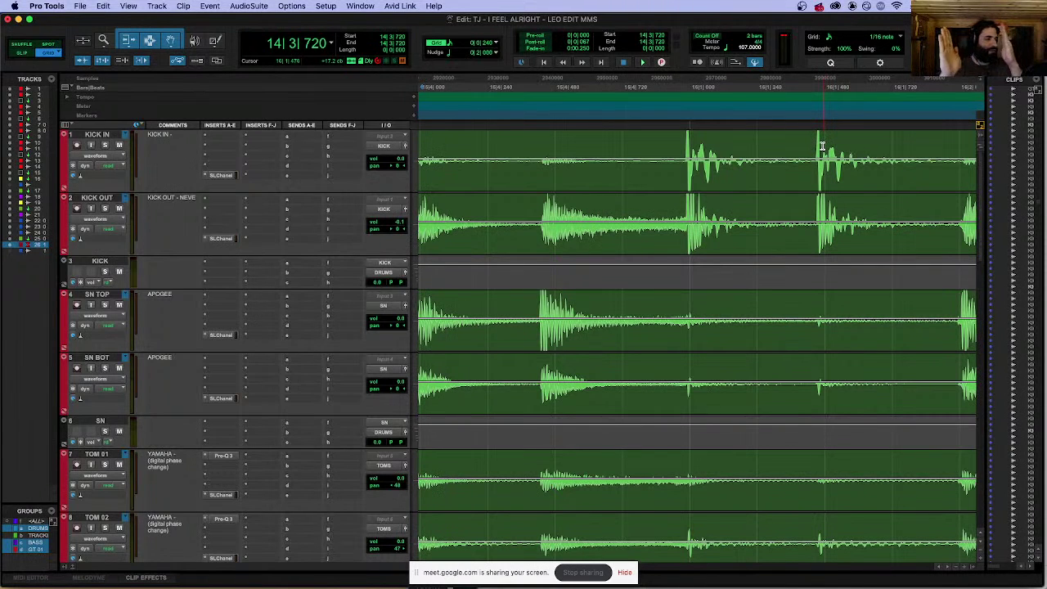
Step: Select the grouped drum audio from 16|2|000 to 126|4|100 and inspect its hits against the grid through bar 17
scroll(809, 145, right, 6)
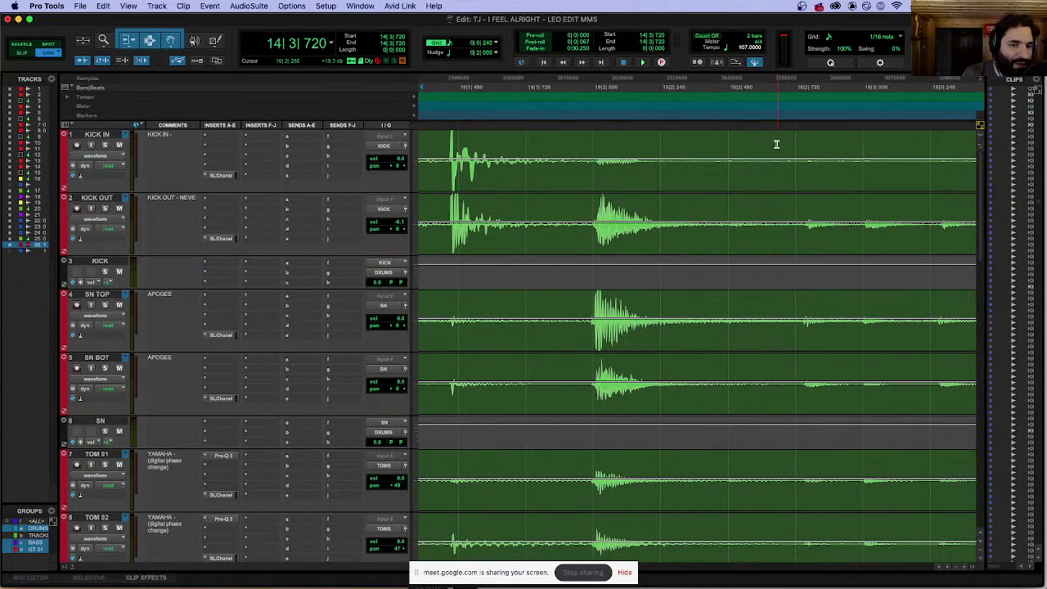
click(594, 143)
scroll(621, 311, right, 3)
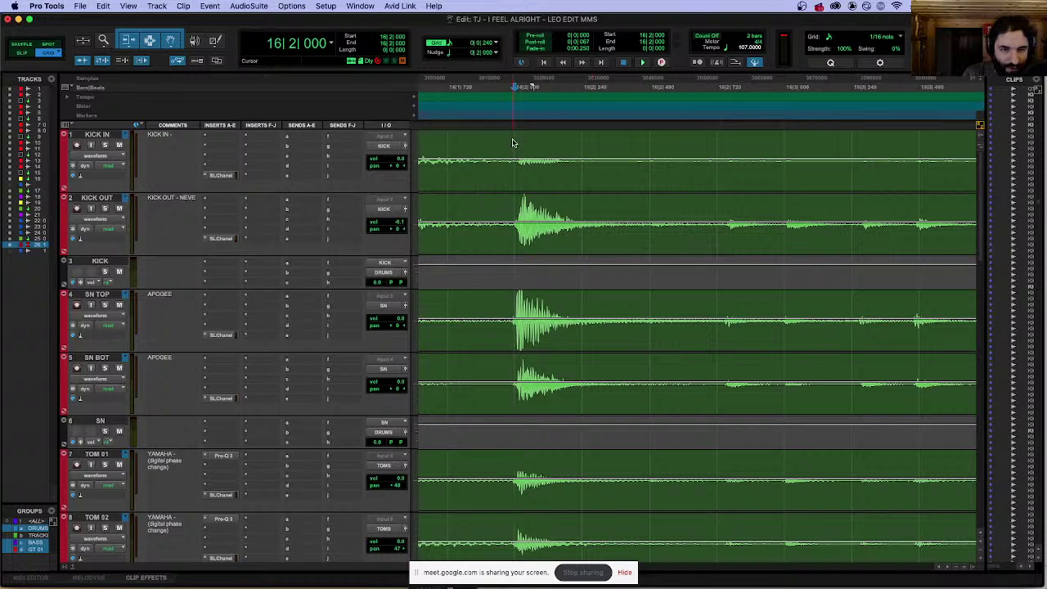
key(b)
click(560, 142)
double_click(560, 142)
scroll(556, 187, right, 10)
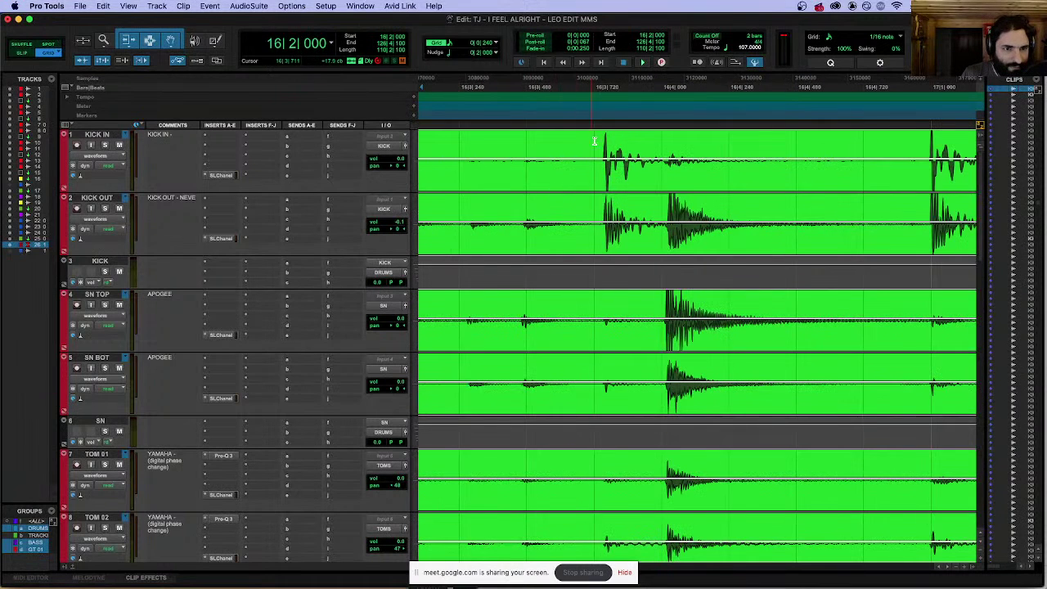
scroll(611, 175, right, 3)
scroll(693, 163, right, 8)
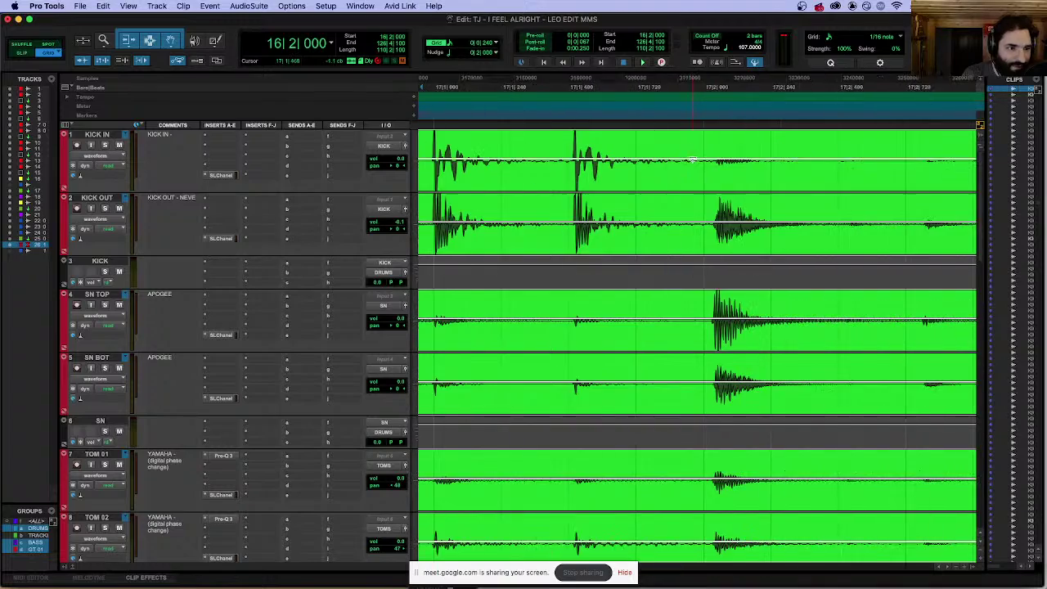
scroll(766, 238, left, 20)
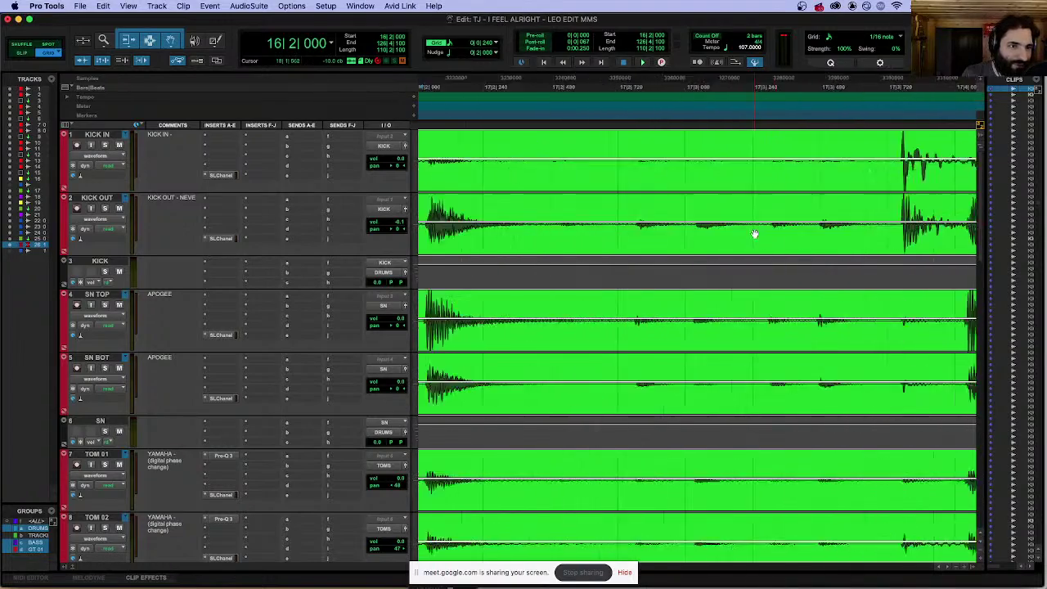
scroll(753, 235, down, 10)
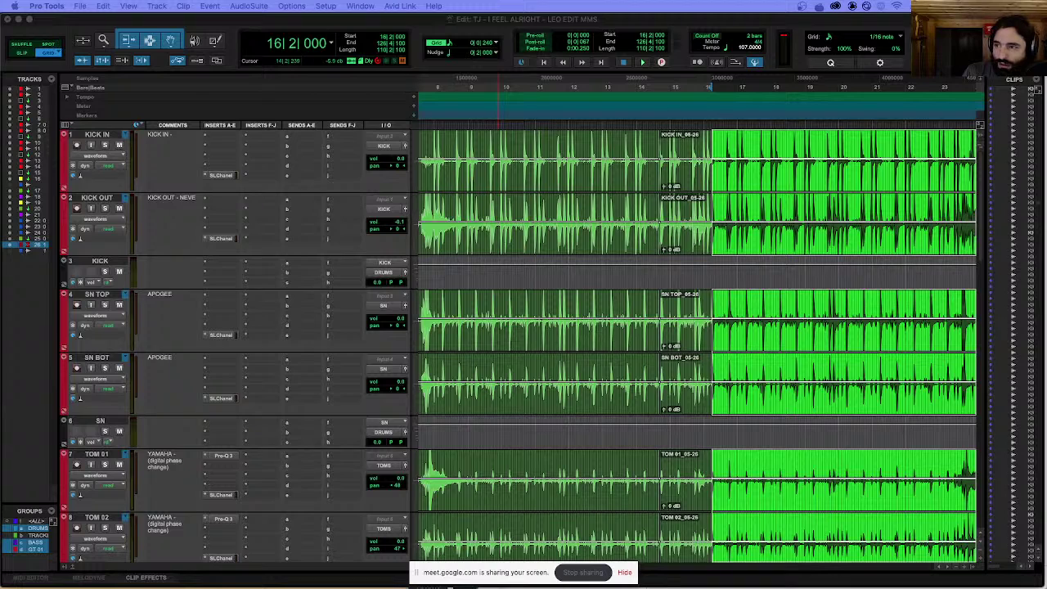
Step: Switch to the "POST - L03 - Deep Editing" presentation in Google Slides and open the "Skills and thoughts that are CRITICAL" slide
key(super+Tab)
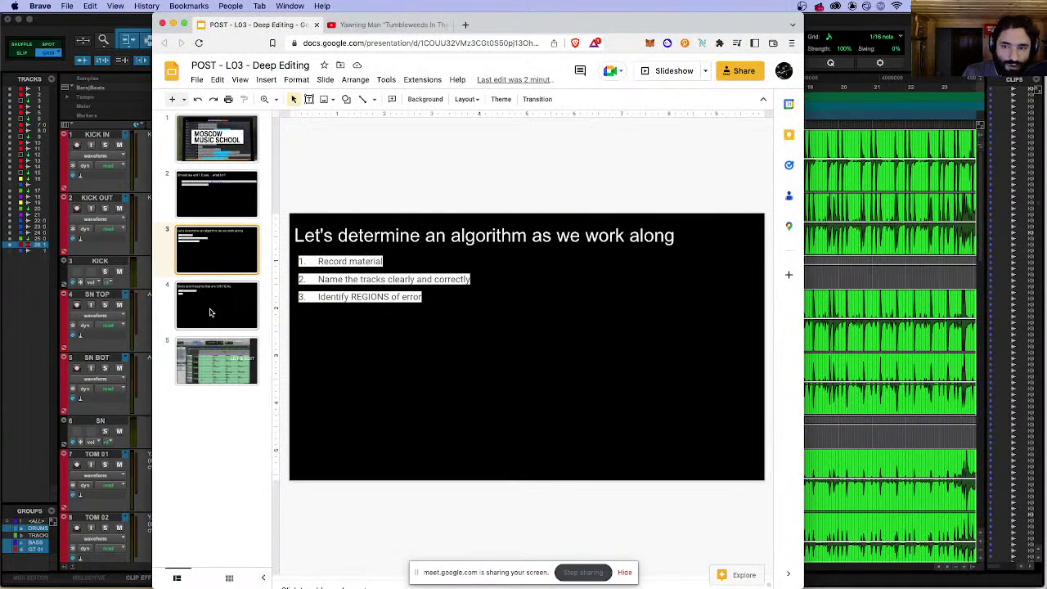
click(200, 305)
click(222, 263)
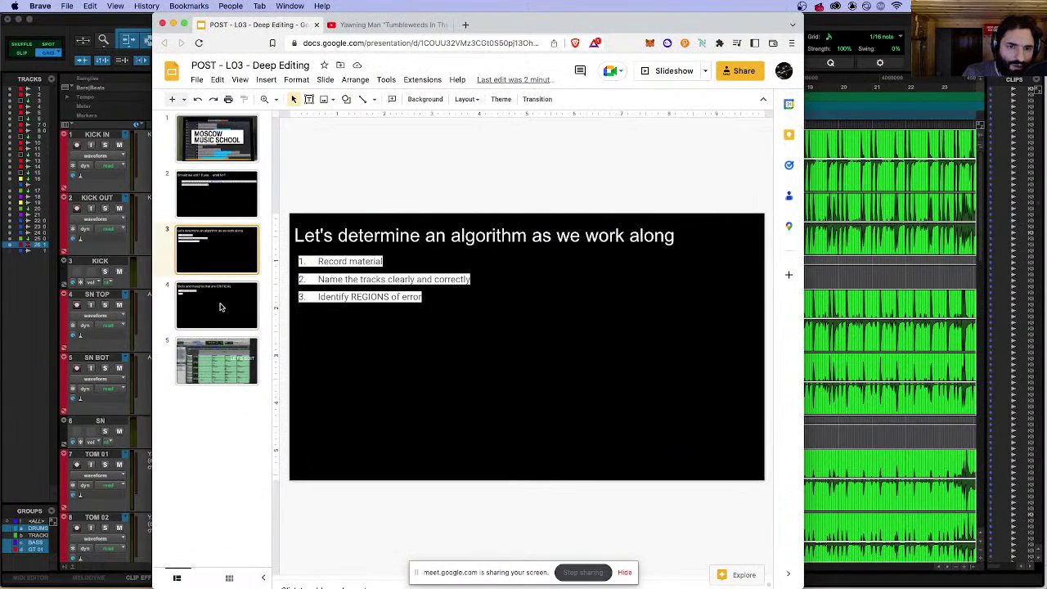
click(219, 307)
click(458, 237)
double_click(458, 237)
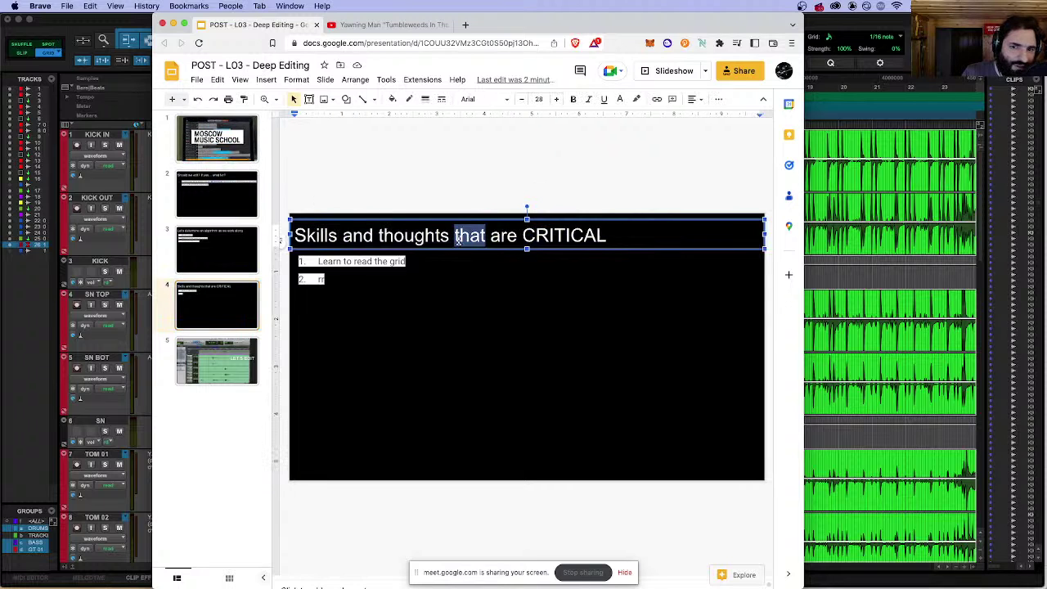
Step: Replace the placeholder text of the second list item with "Learn to use GROUPS like a GOD"
click(372, 264)
drag(350, 282, 311, 274)
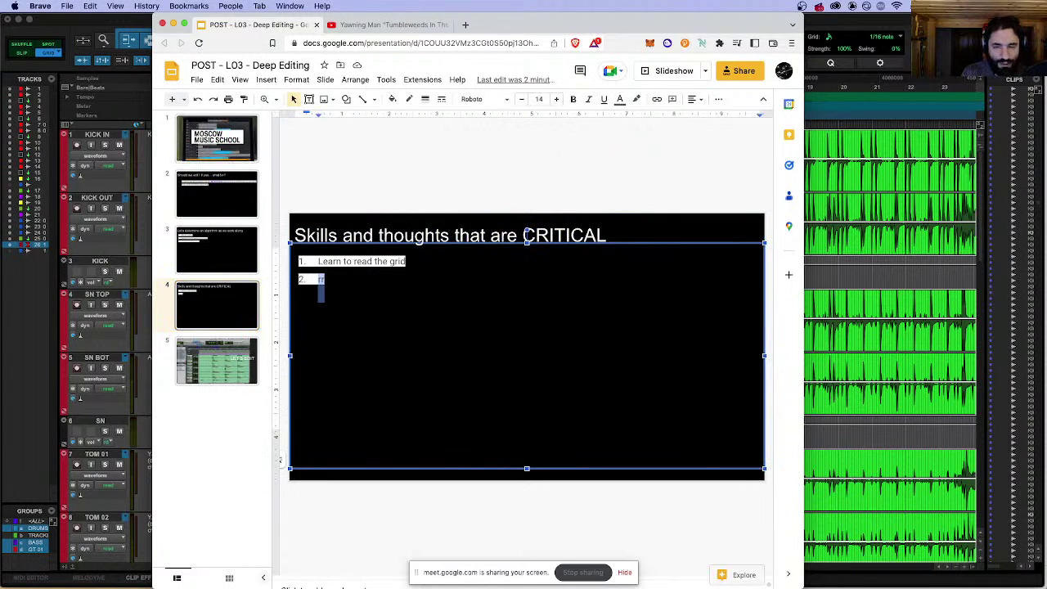
text(Learn to use)
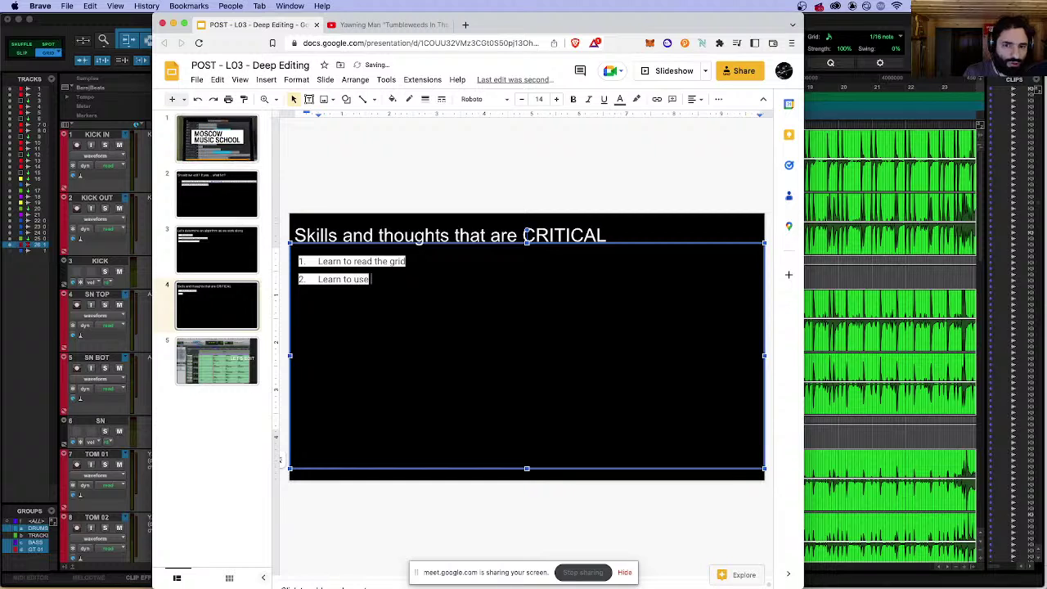
text( GROUPS like a)
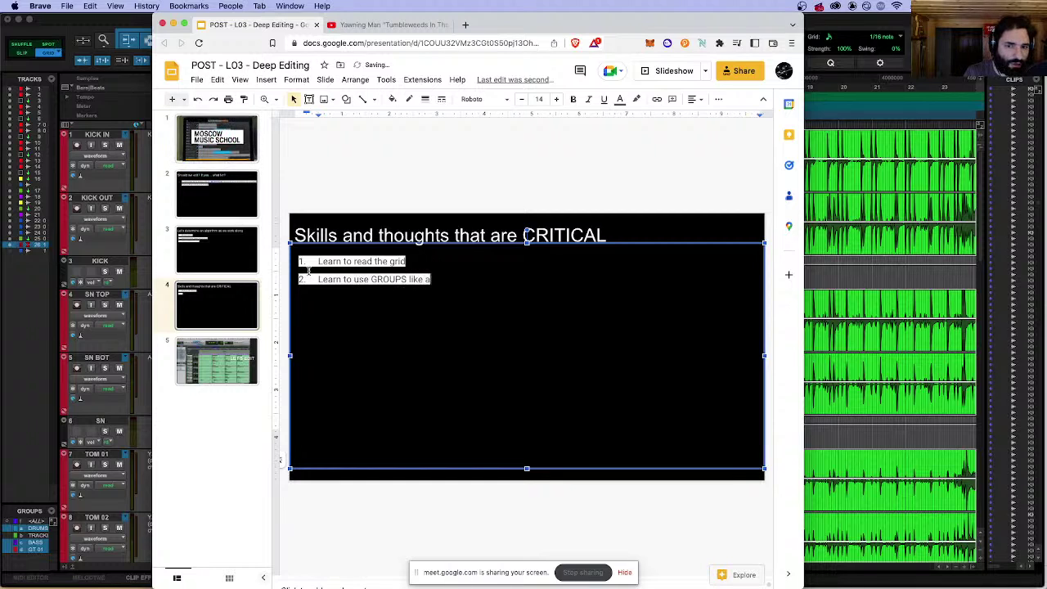
text( GOD)
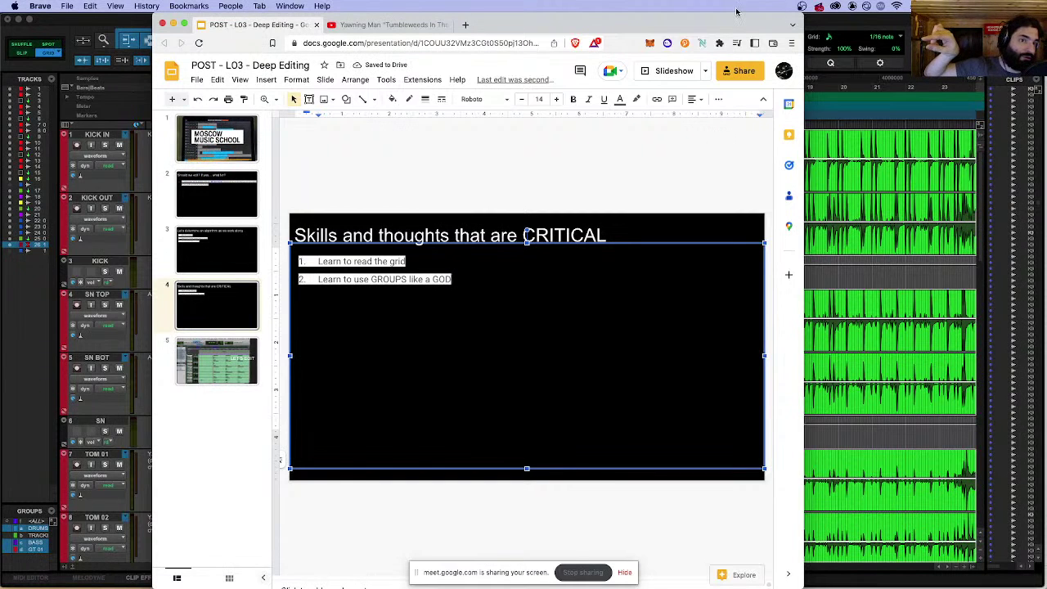
Step: Switch back to Pro Tools and place the edit cursor at 10|2|720 in the drum clips
click(389, 280)
key(super+h)
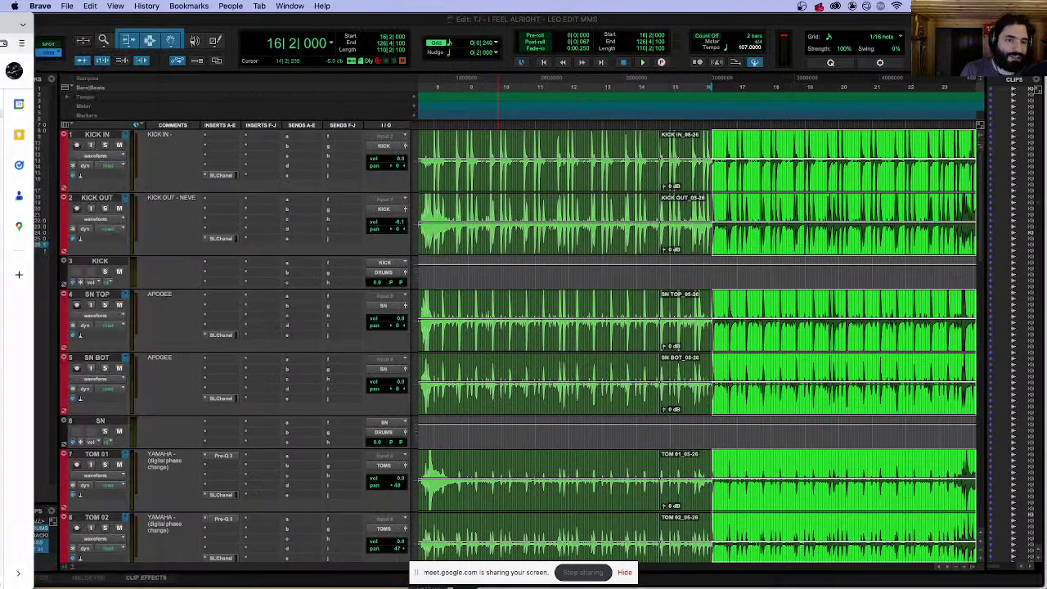
key(super+bracketleft)
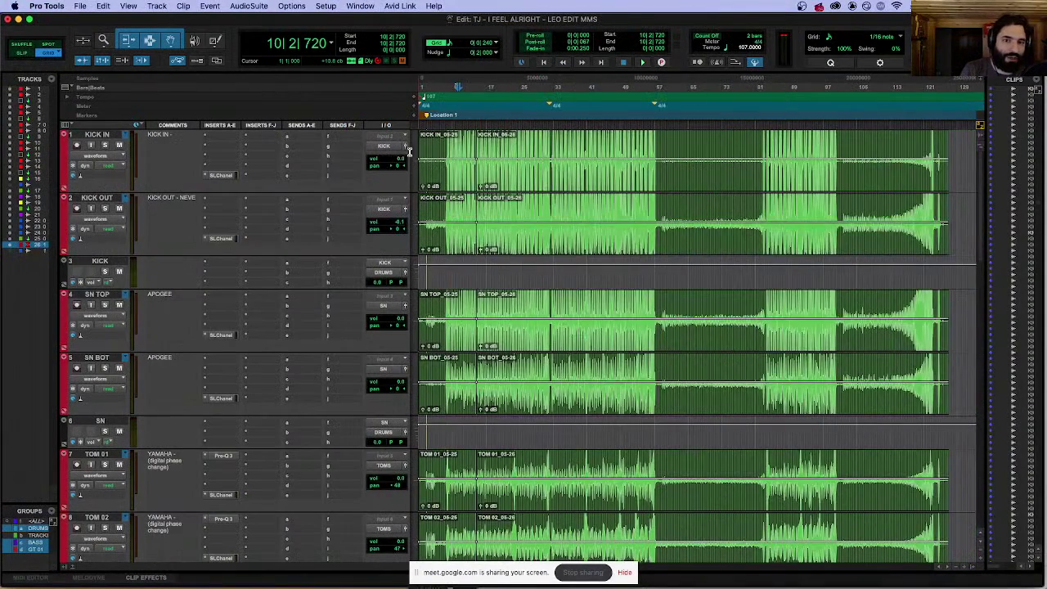
key(super+bracketleft)
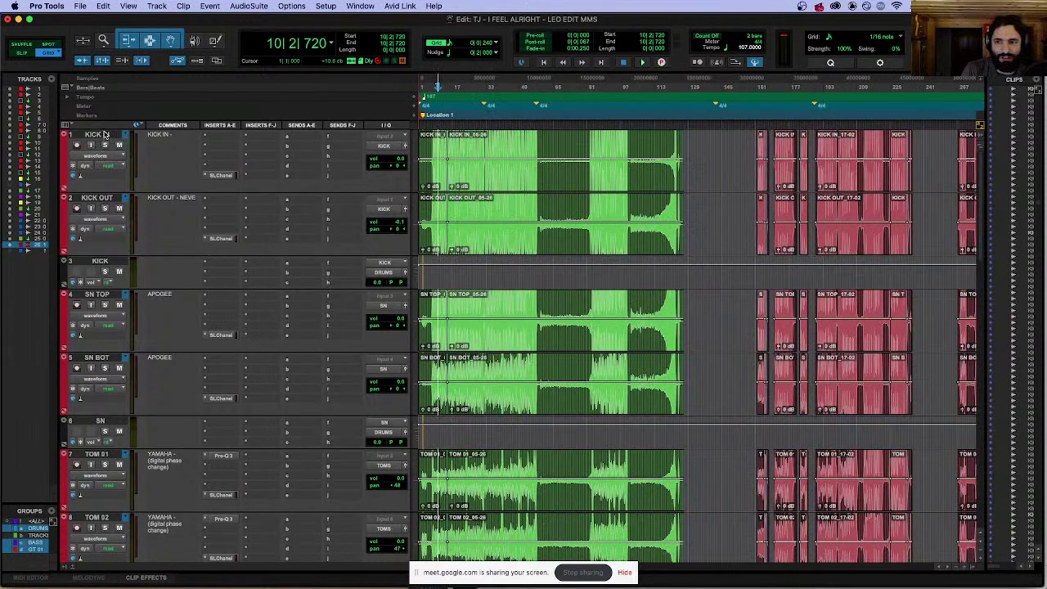
Step: Select the KICK IN, KICK OUT, SN TOP, SN BOT, TOM 01, TOM 02, OH L and OH R tracks one after another
click(103, 135)
click(95, 198)
click(106, 295)
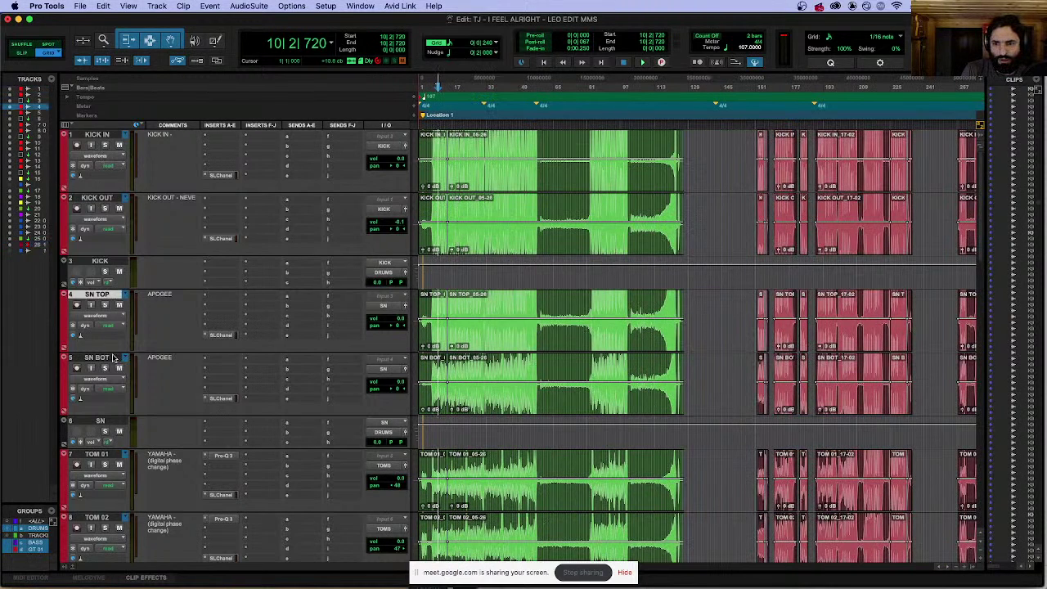
click(110, 359)
scroll(111, 358, down, 5)
click(103, 233)
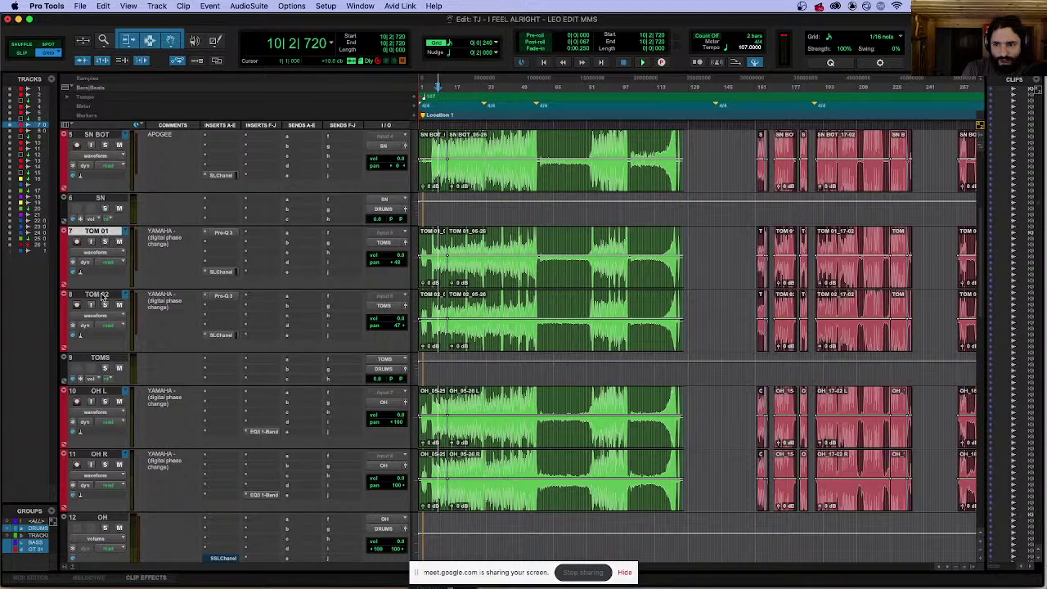
click(98, 295)
click(99, 391)
click(98, 455)
Step: Select the ROOM L and ROOM R tracks in turn, and place the edit cursor at 36|2|720 in the ROOM L clip
scroll(98, 461, down, 3)
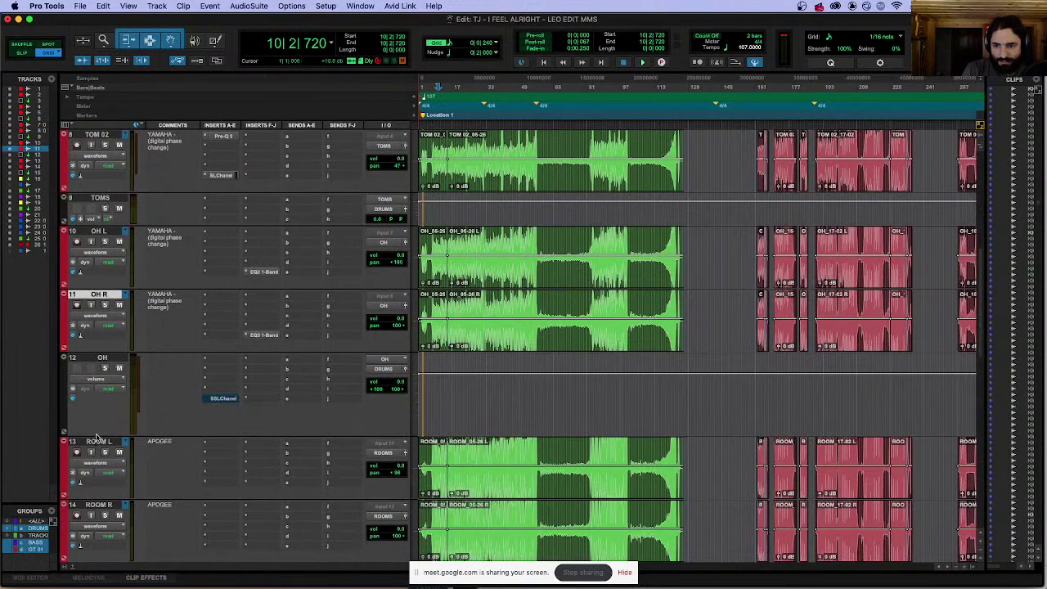
click(105, 443)
scroll(106, 408, down, 4)
click(98, 282)
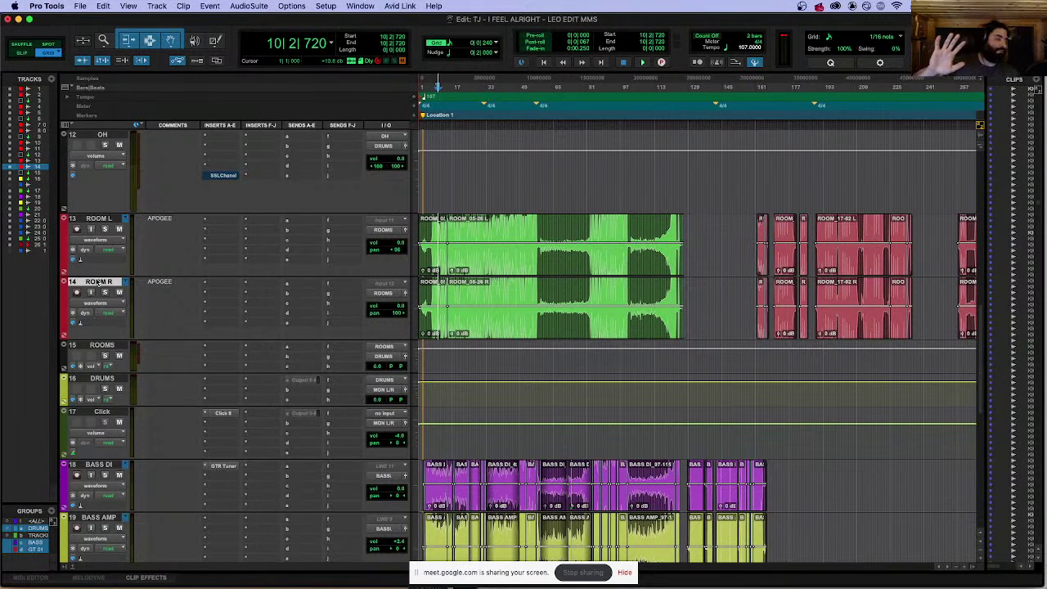
click(494, 222)
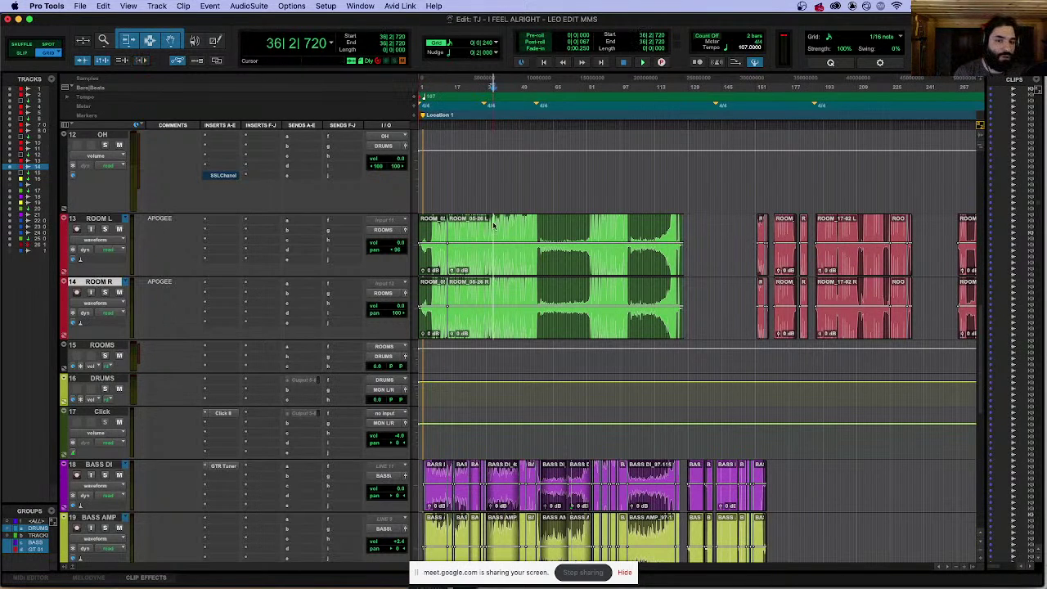
Step: Separate the grouped drum clips at the 15|1|000 grid line in the ROOM L clip
key(super+bracketright)
key(super+bracketright)
key(super+bracketright)
click(755, 220)
key(super+bracketright)
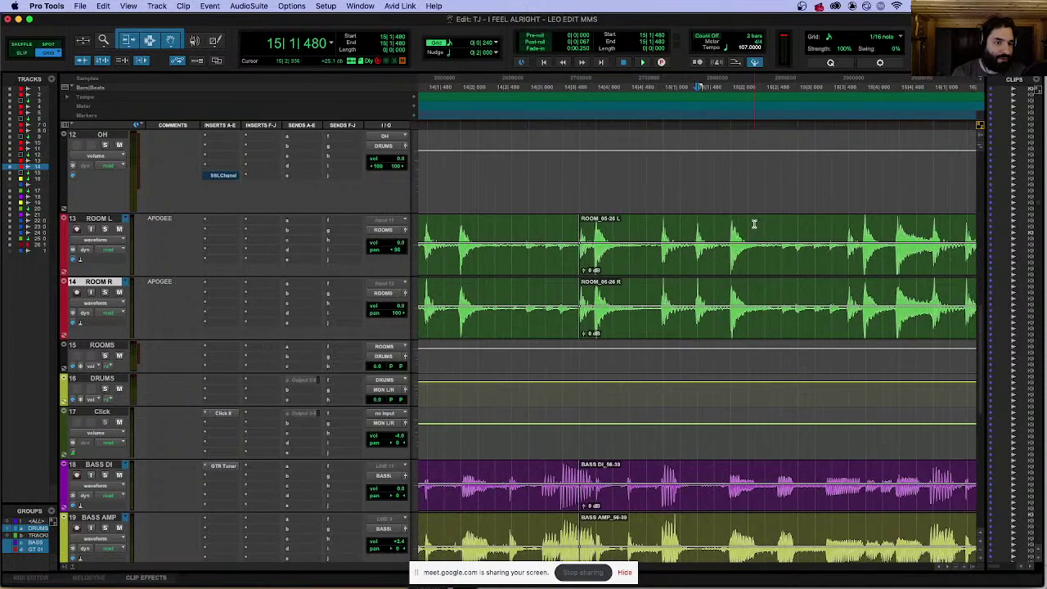
key(super+bracketright)
click(631, 226)
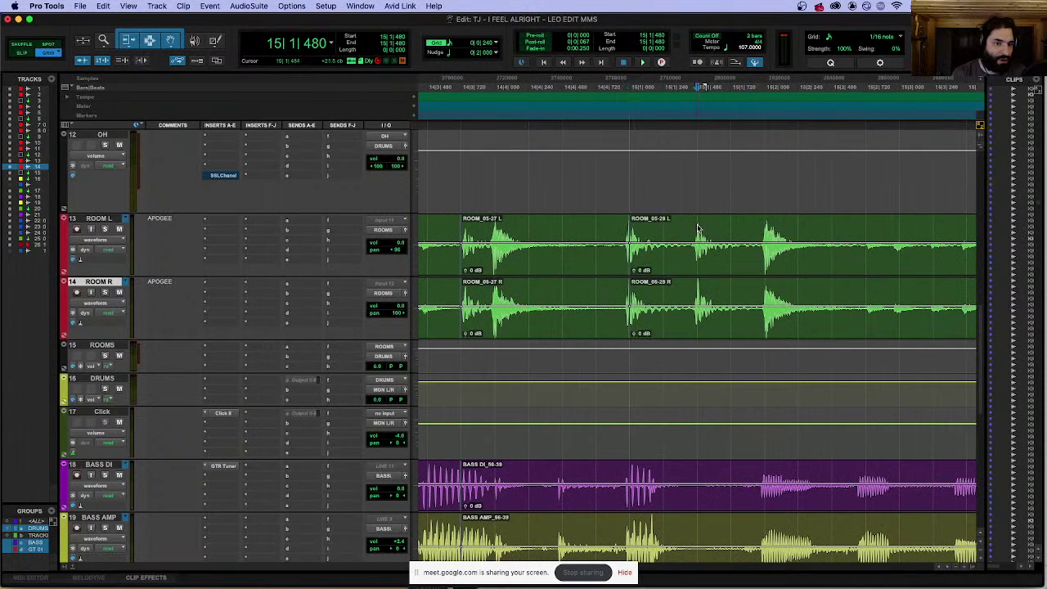
Step: Separate the drum clips at 15|1|480 and shift the slice between the two cuts so it starts at 15|1|369
click(697, 237)
key(super+e)
click(662, 269)
drag(662, 245, 714, 245)
scroll(712, 224, up, 10)
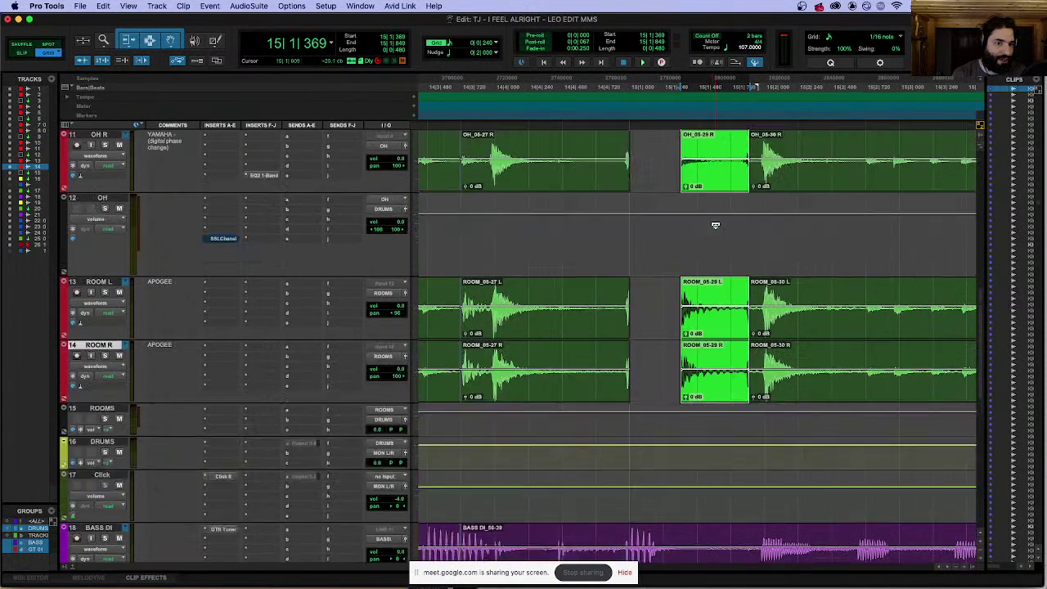
Step: Undo the slice move and both separations in the drum clips
key(super+z)
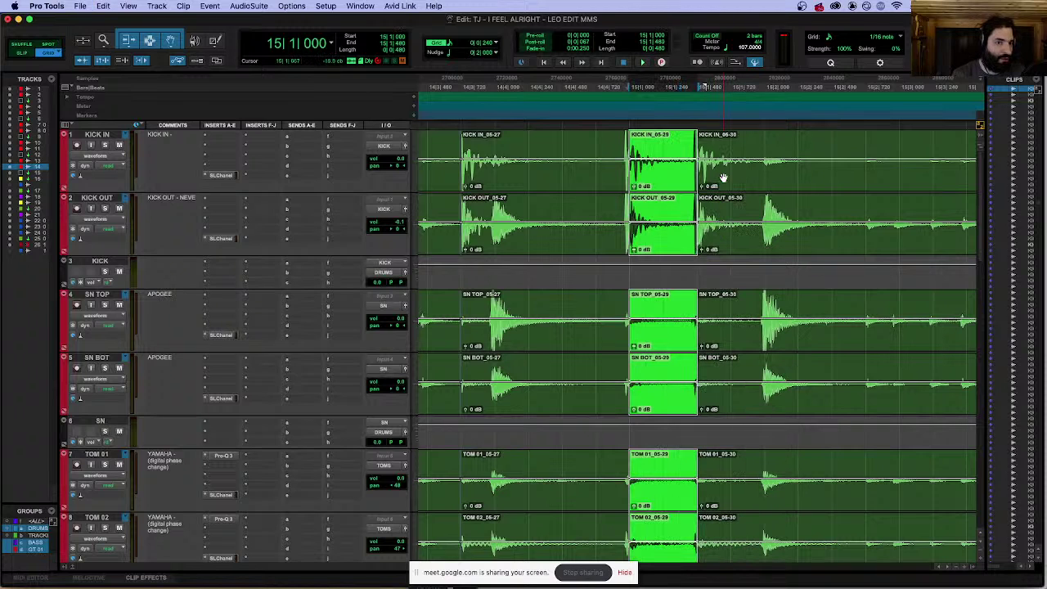
key(super+z)
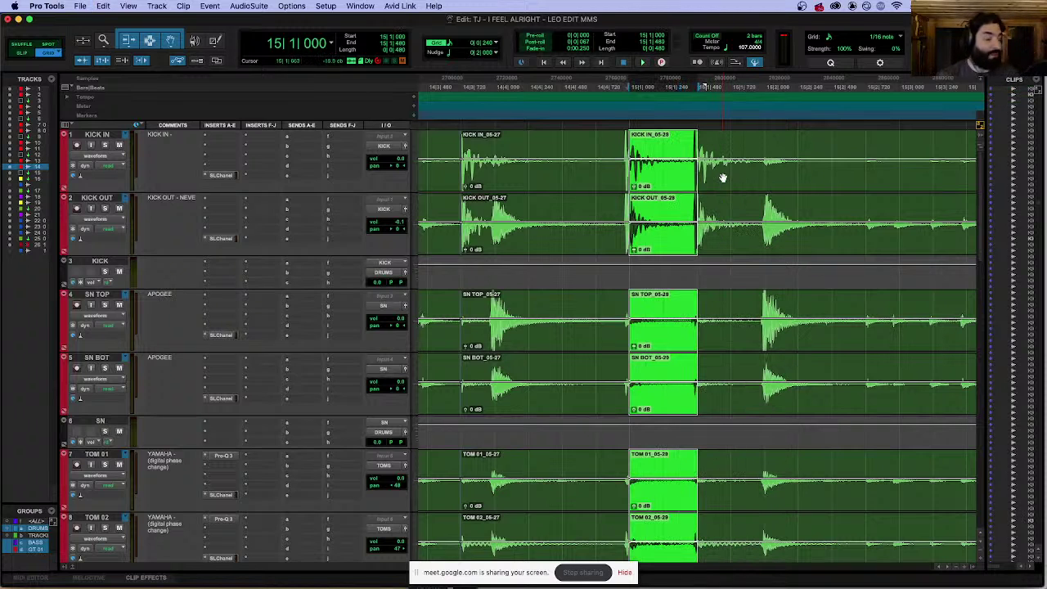
key(super+z)
Step: Select the entire grouped drum clip starting at 14|3|720 from the KICK IN track
click(653, 145)
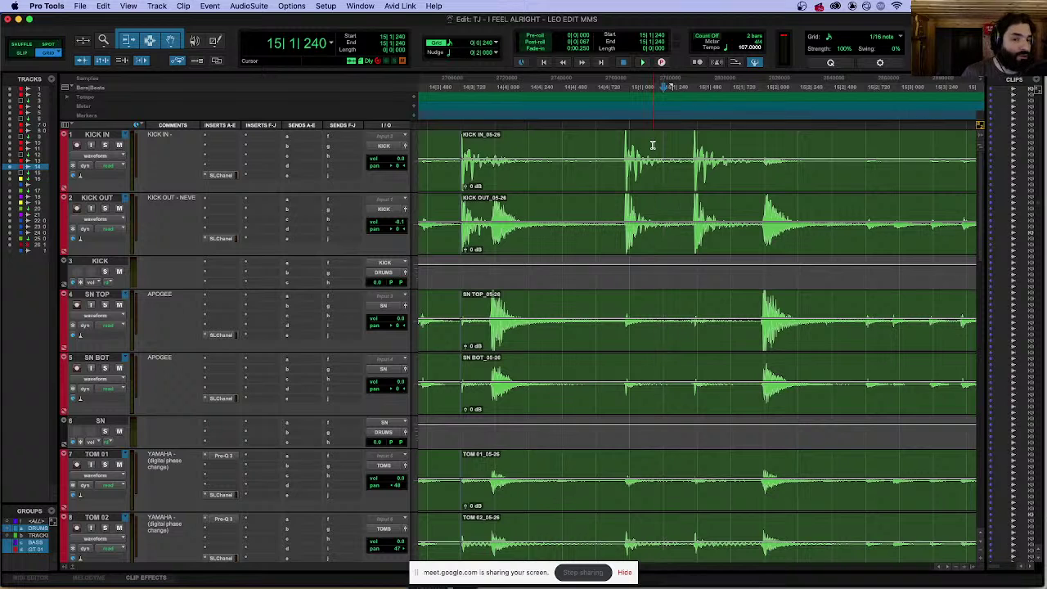
double_click(614, 140)
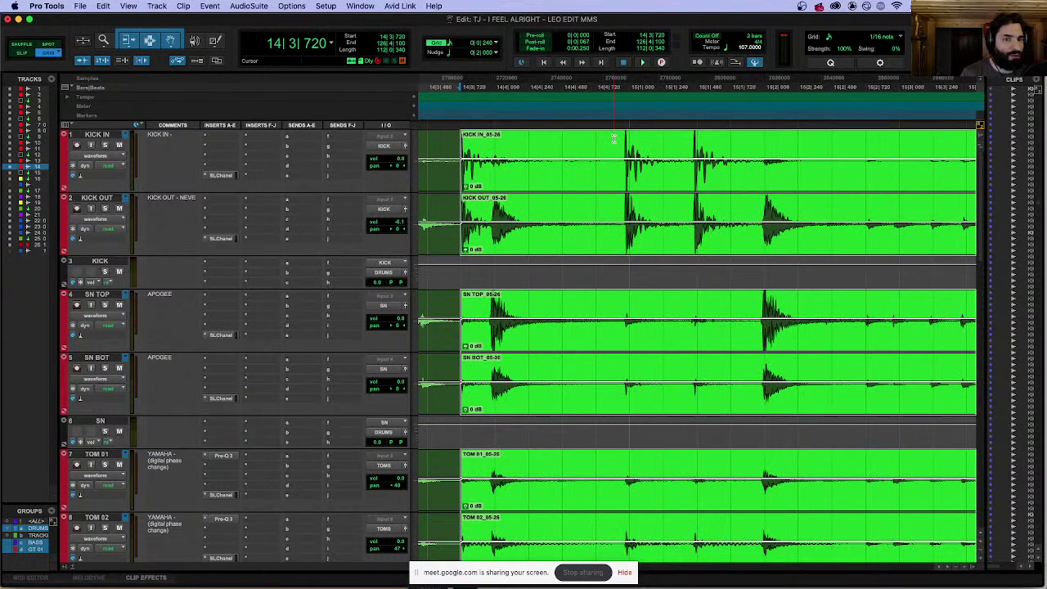
click(614, 140)
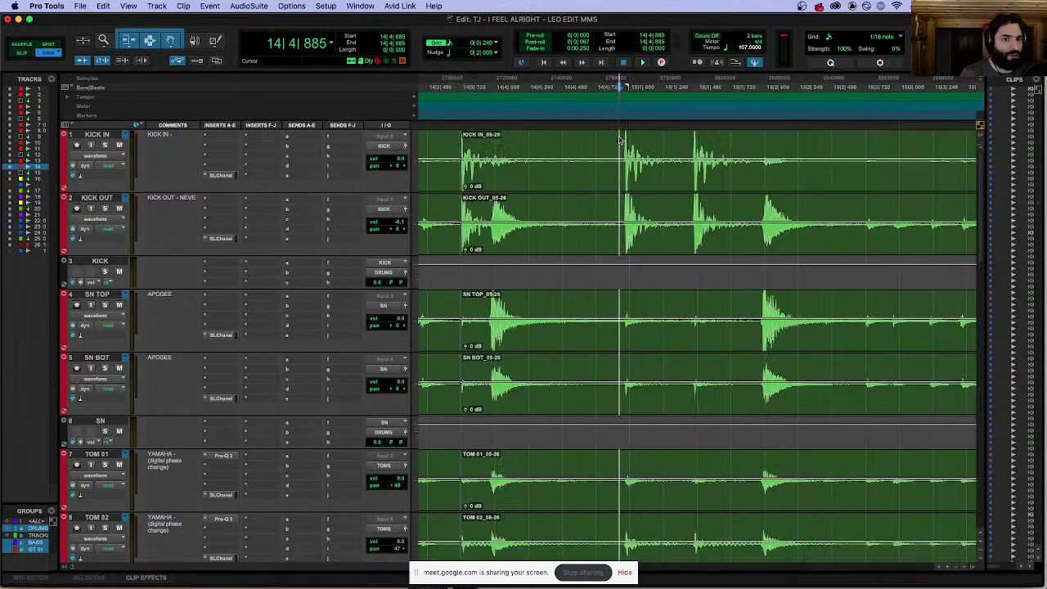
double_click(617, 144)
click(614, 149)
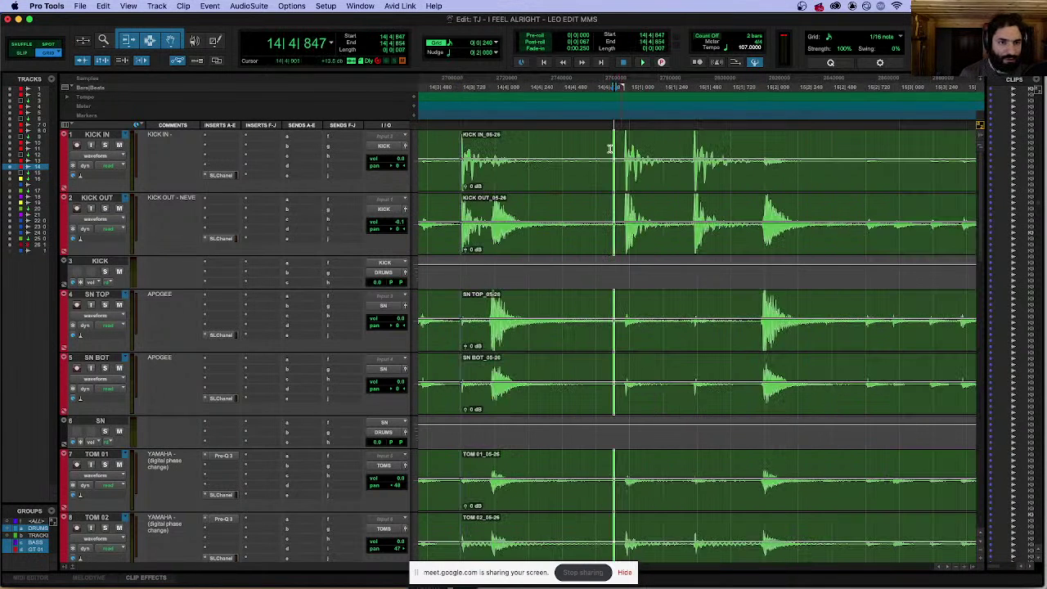
click(610, 147)
double_click(611, 145)
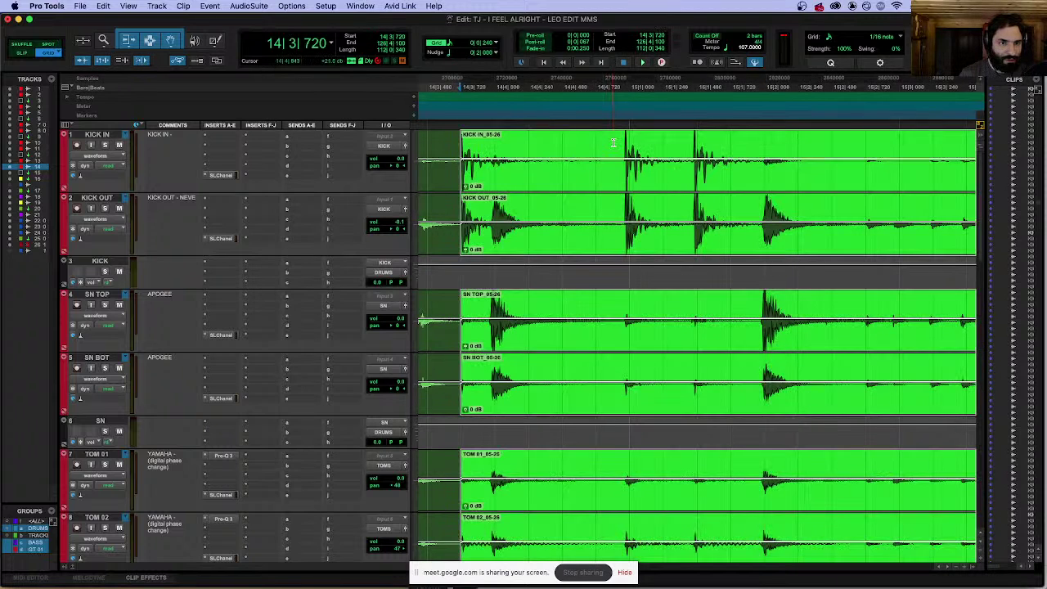
double_click(614, 143)
Step: Switch to the Brave browser window with the "POST - L03 - Deep Editing" presentation
key(super+Tab)
key(super+Tab)
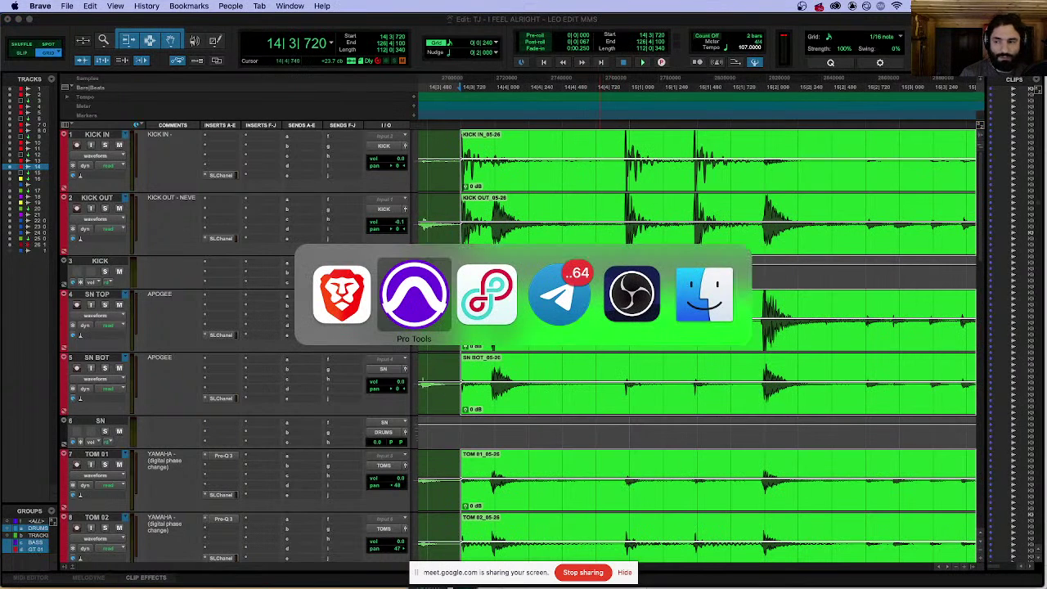
key(super+shift+Tab)
key(super+shift+Tab)
key(super+Tab)
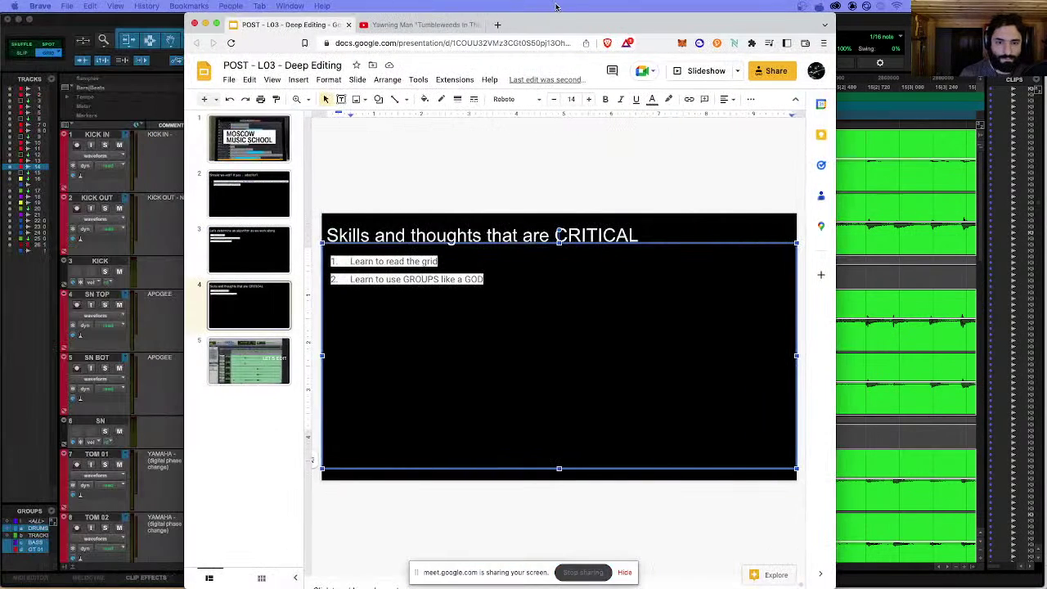
Step: Replace the second list item on the critical skills slide with "Become HYPER confident when using groups"
double_click(421, 279)
double_click(475, 279)
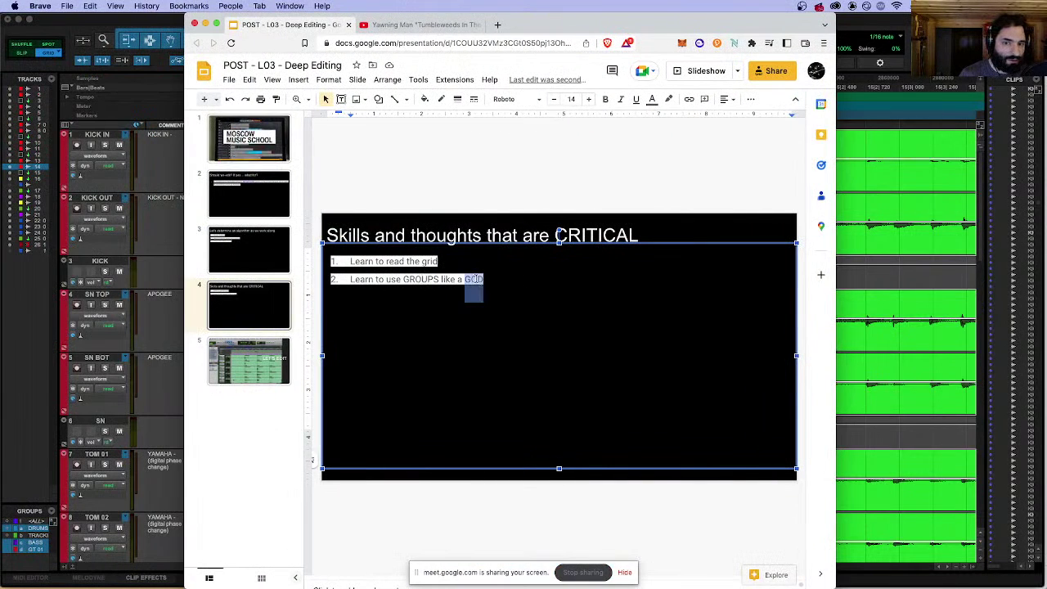
double_click(394, 279)
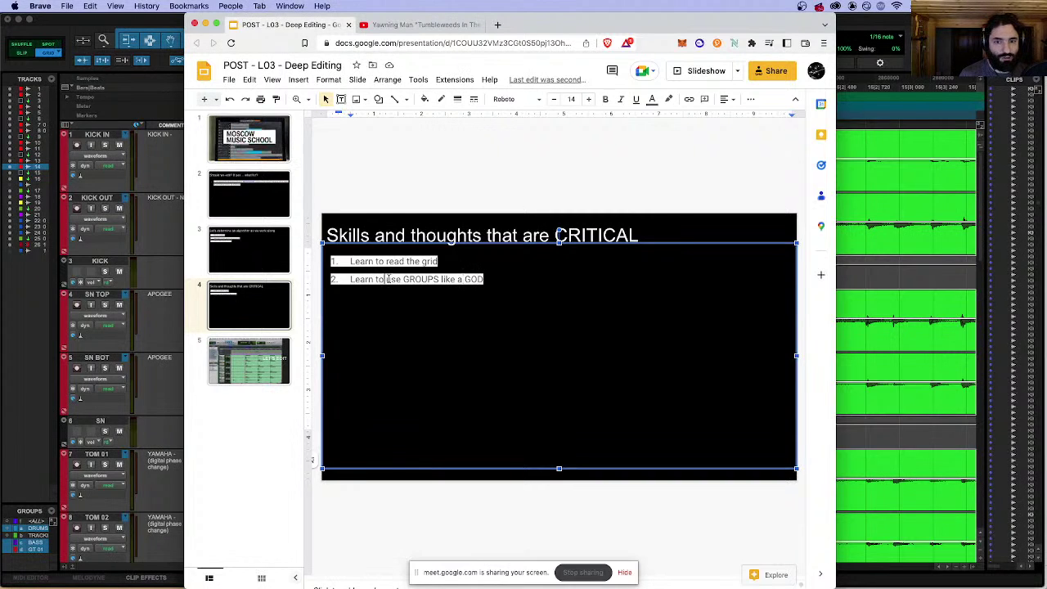
drag(402, 279, 341, 293)
key(Left)
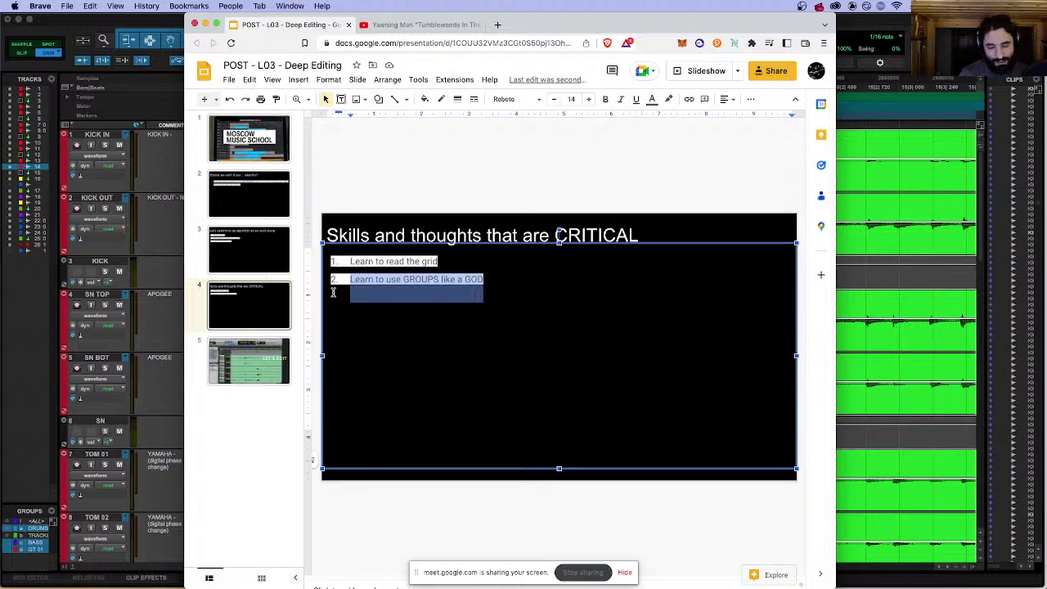
text(Become HYP)
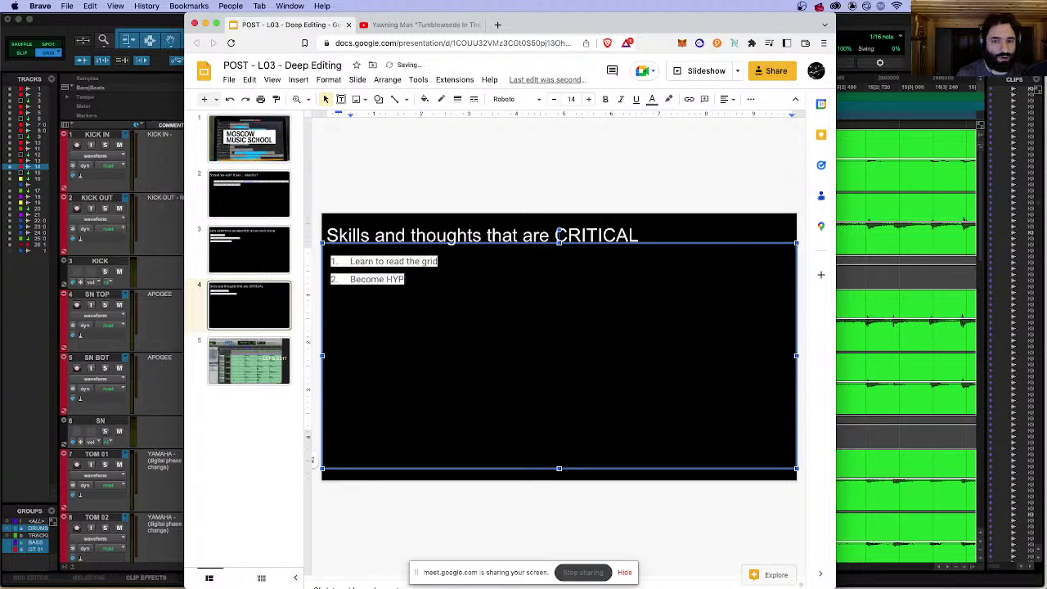
text(ER confide)
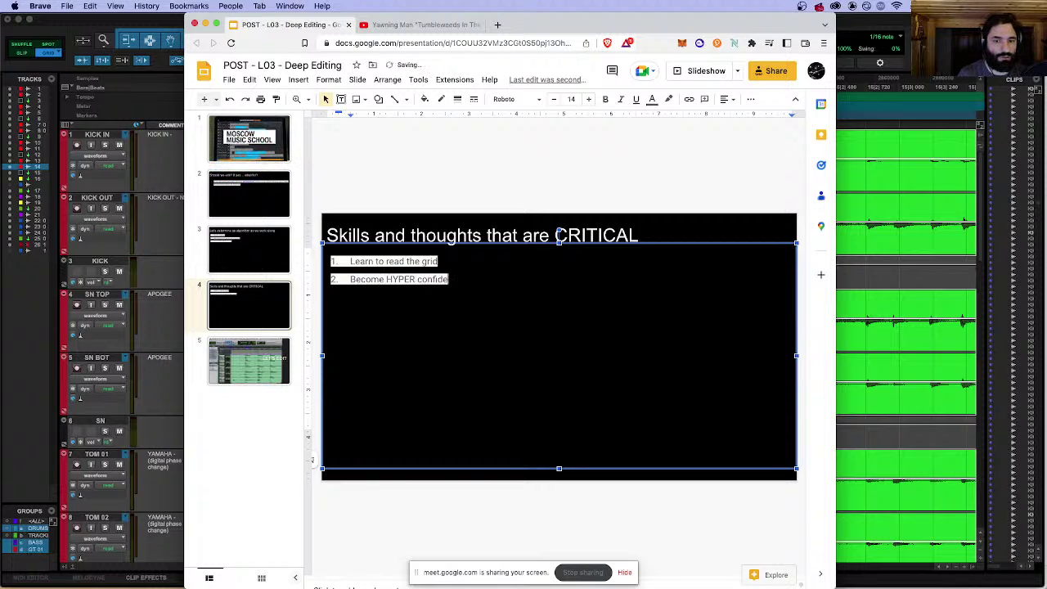
text(nt)
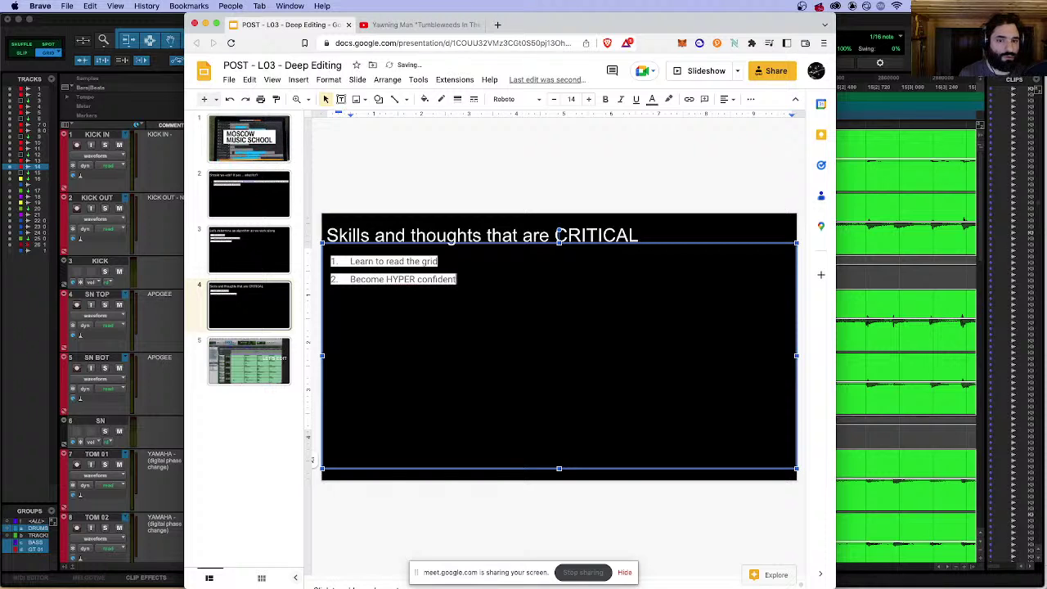
text( when using groups)
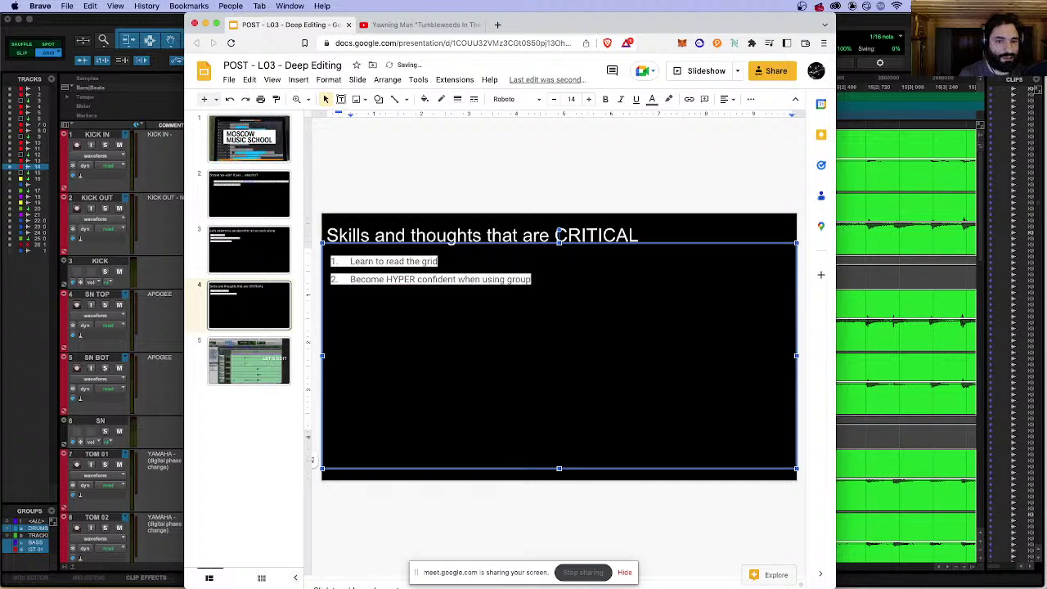
Step: Return to Pro Tools and place the edit cursor on the kick transient at 14|4|930 in the drum clips
double_click(647, 25)
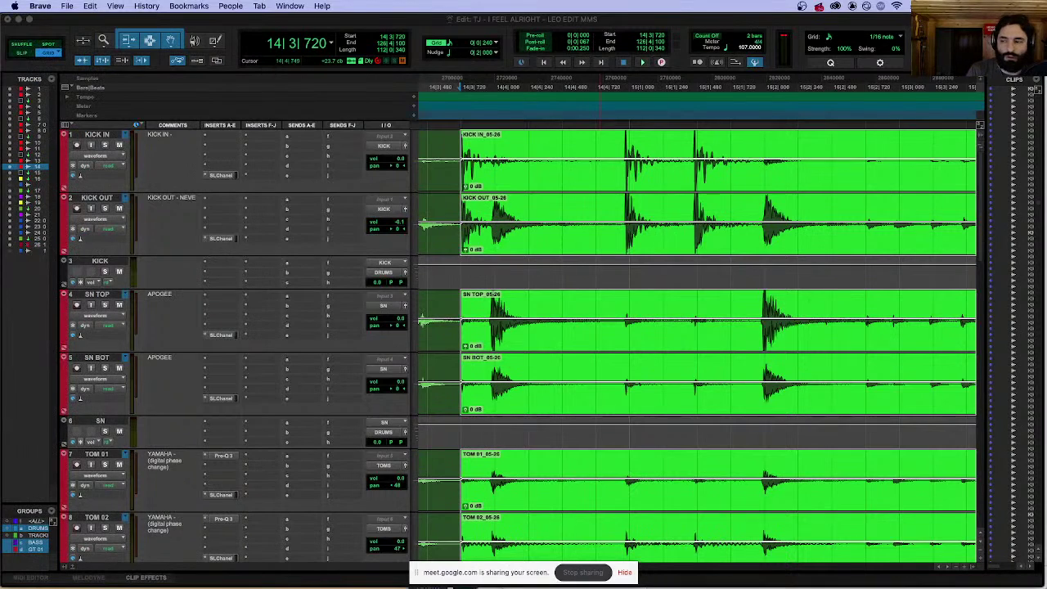
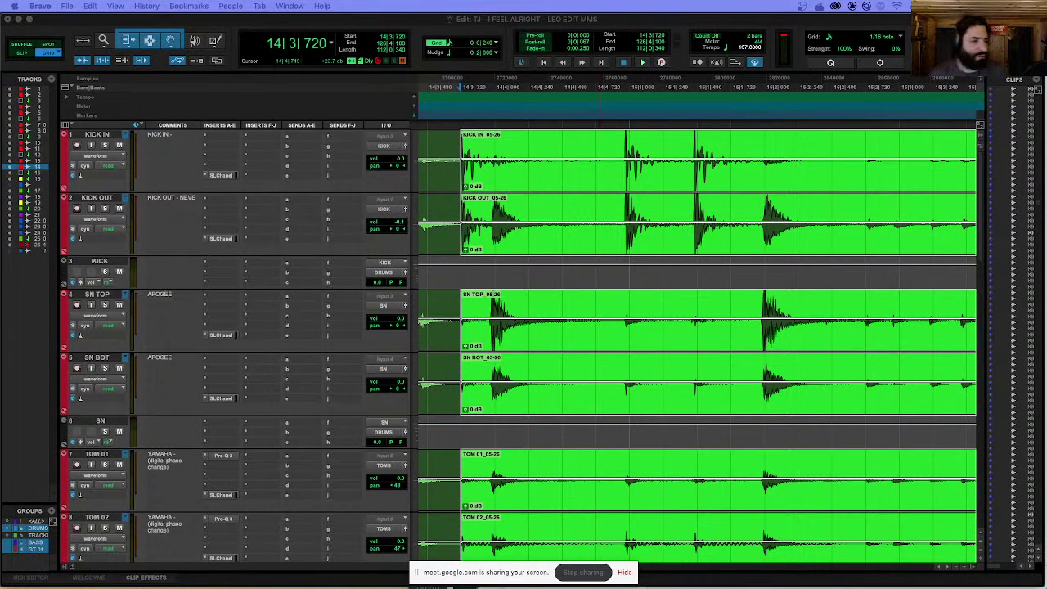
click(625, 152)
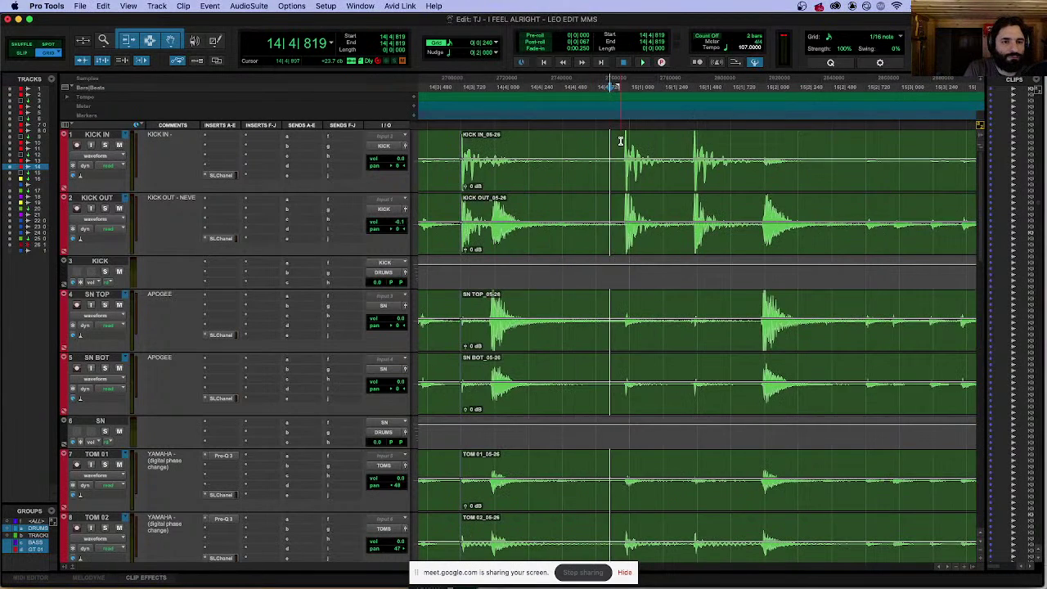
click(619, 139)
click(620, 141)
key(super+bracketright)
key(super+bracketright)
key(super+bracketright)
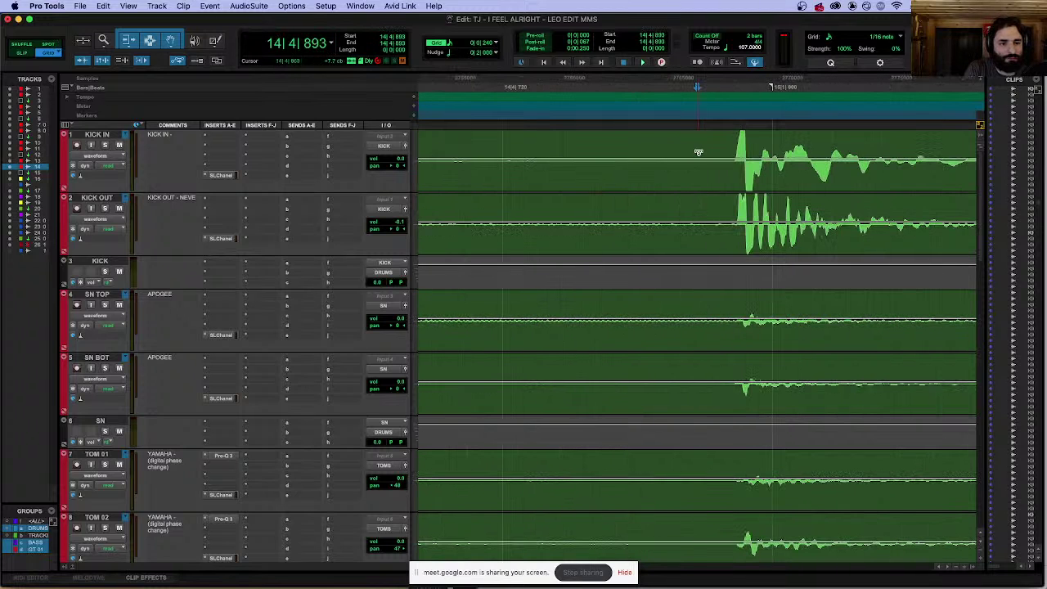
key(Tab)
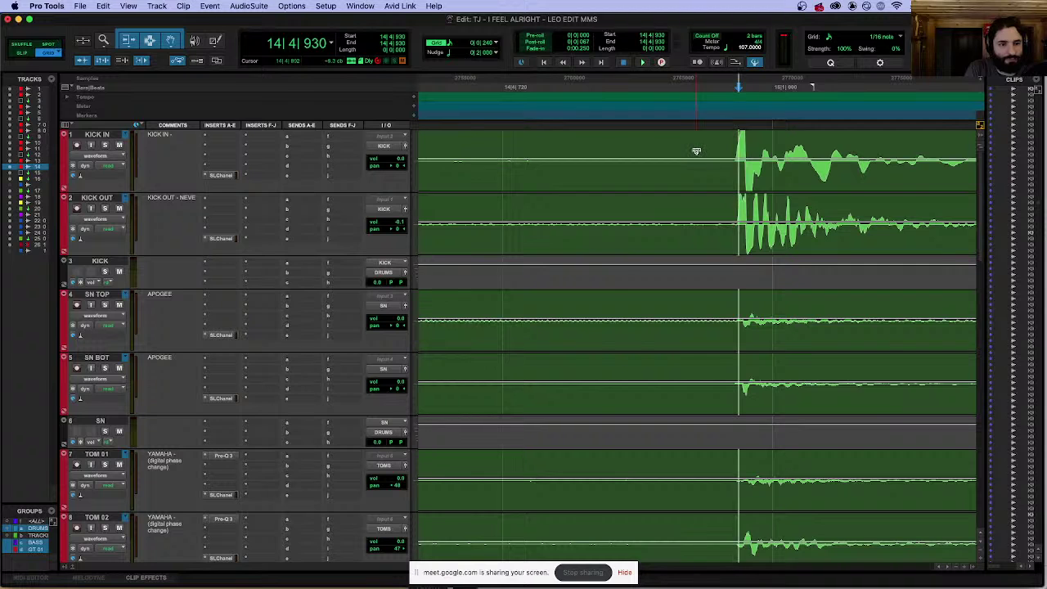
Step: Examine how the kick hit at 14|4|930 lines up with the 15|1|000 grid line, both close up and in context
key(super+bracketleft)
key(super+bracketleft)
key(super+bracketleft)
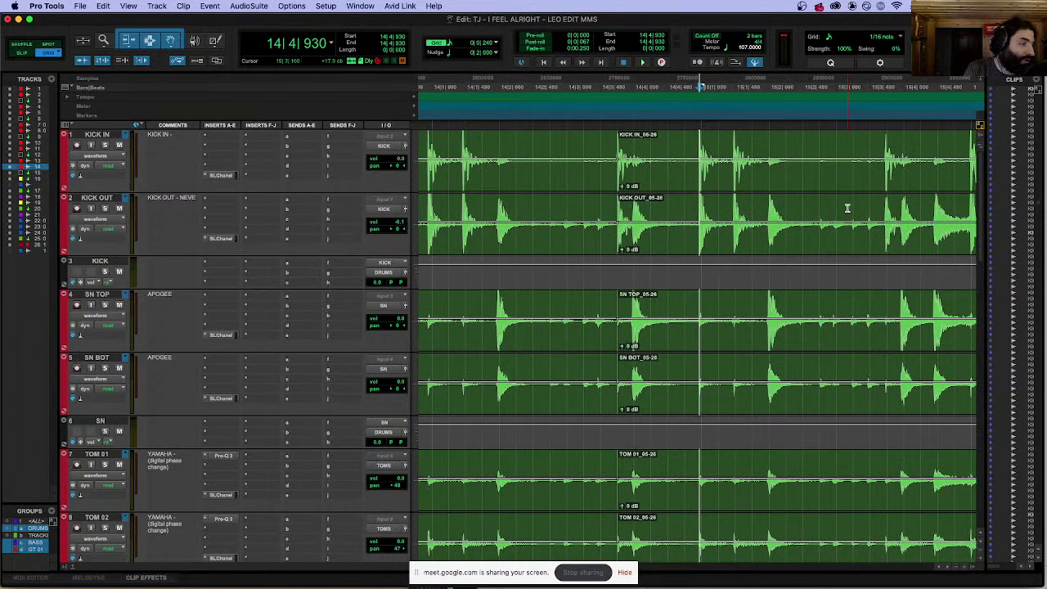
key(super+bracketright)
key(super+bracketright)
key(super+bracketright)
key(super+bracketright)
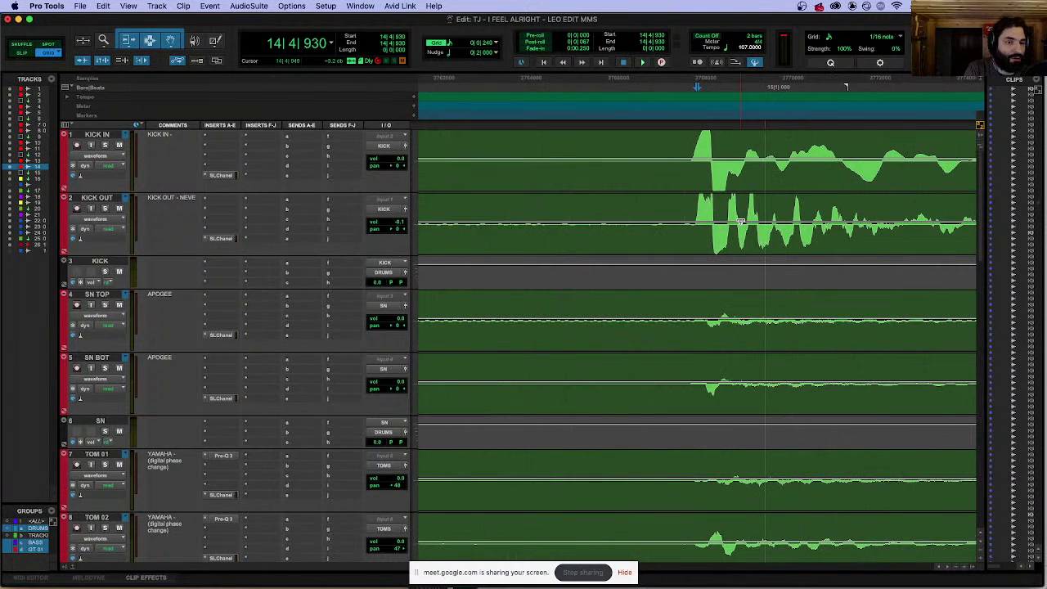
key(super+bracketleft)
key(super+bracketleft)
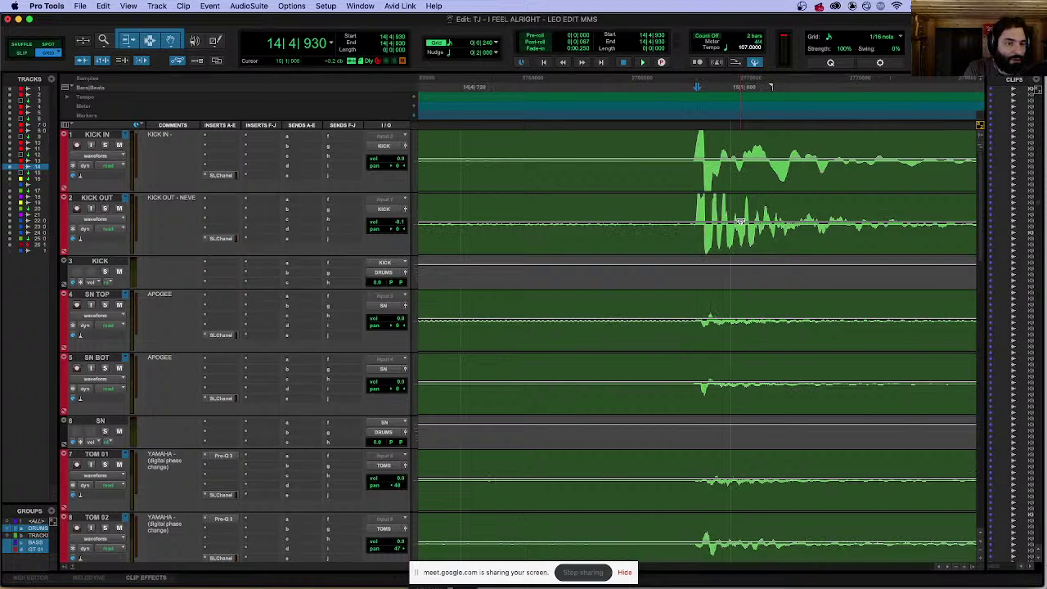
key(super+bracketleft)
key(super+bracketleft)
key(super+bracketleft)
Step: Separate the grouped drum clips at the kick transient at 14|4|930, just ahead of bar 15
click(760, 297)
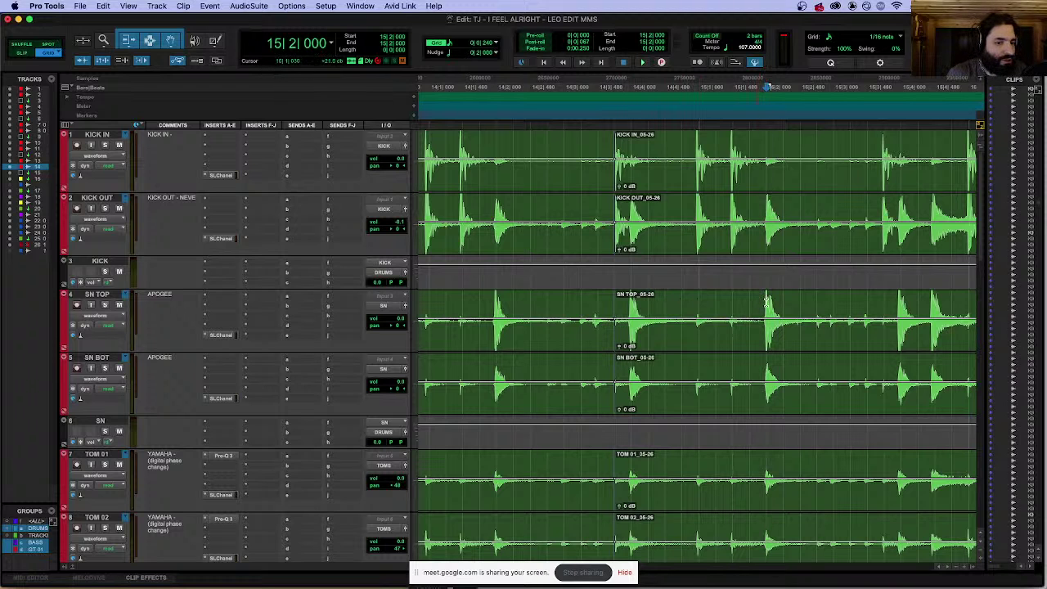
key(super+bracketright)
scroll(658, 188, left, 6)
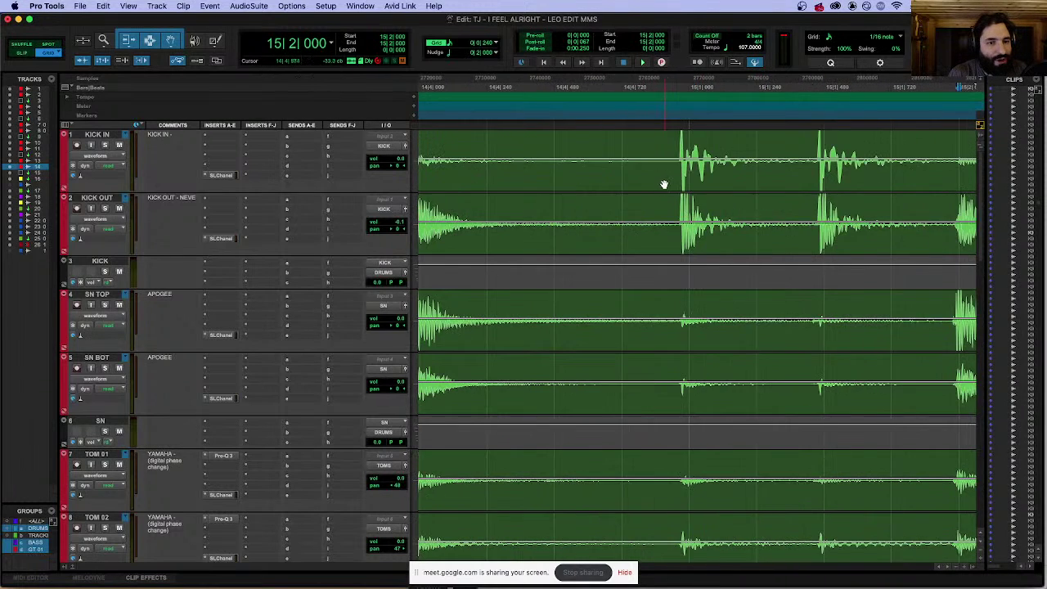
key(super+bracketleft)
click(778, 145)
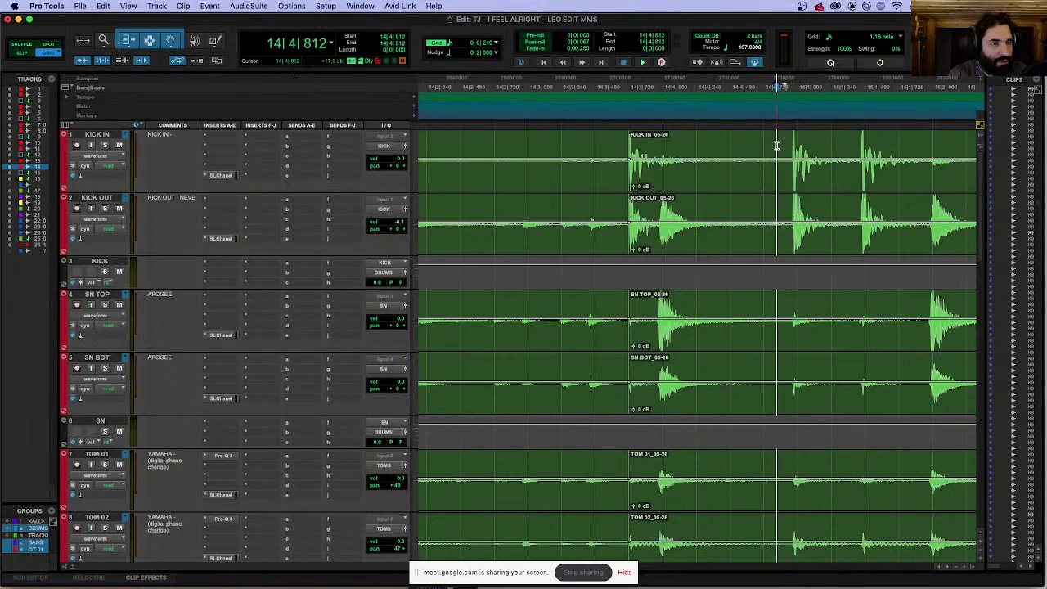
key(super+e)
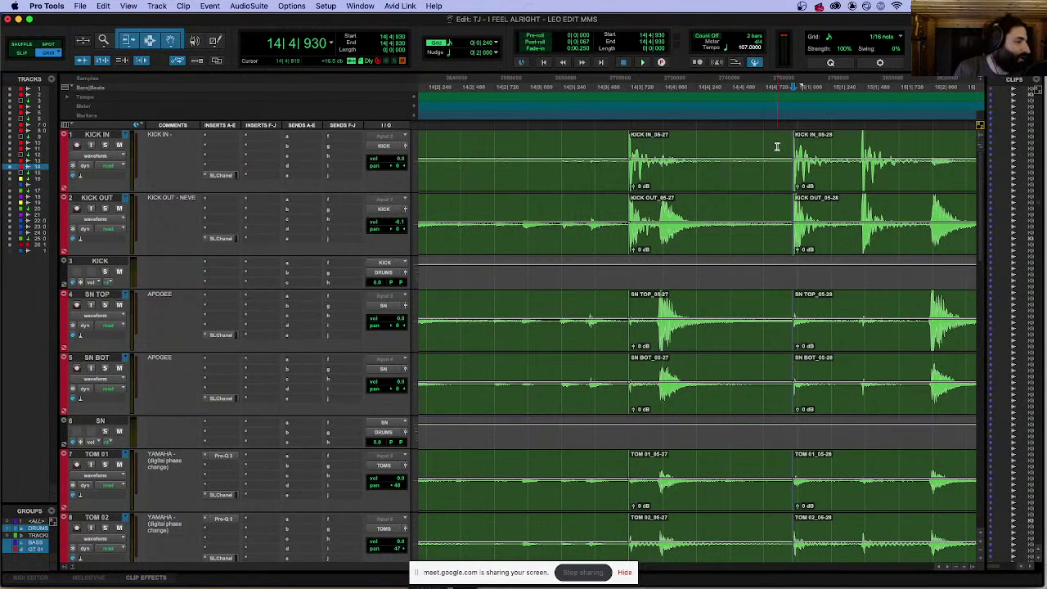
Step: Separate the grouped drum clips just before the snare hit, at 14|3|928
click(678, 334)
click(662, 305)
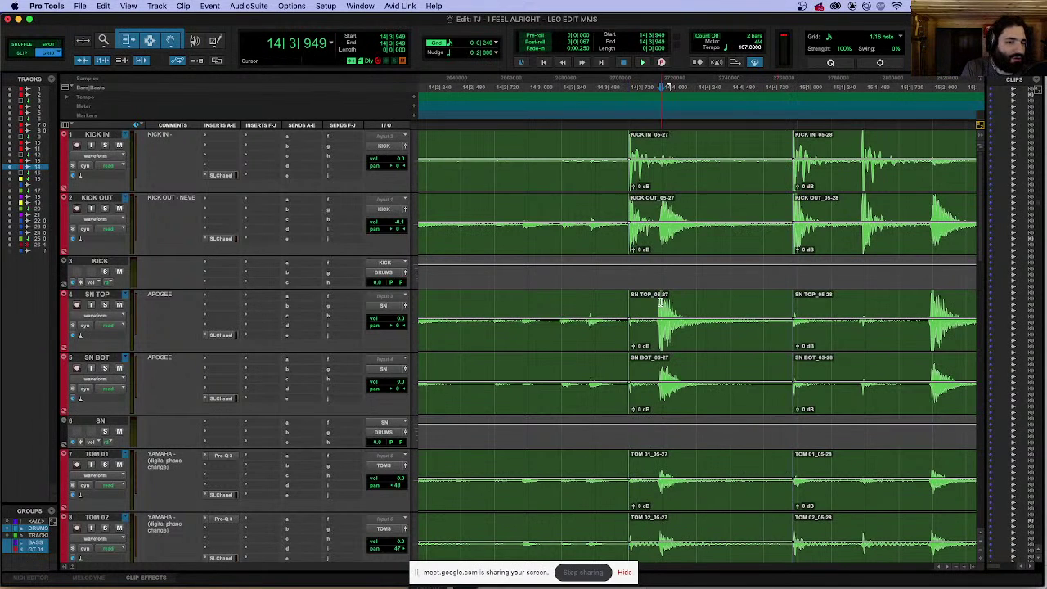
click(654, 301)
click(655, 300)
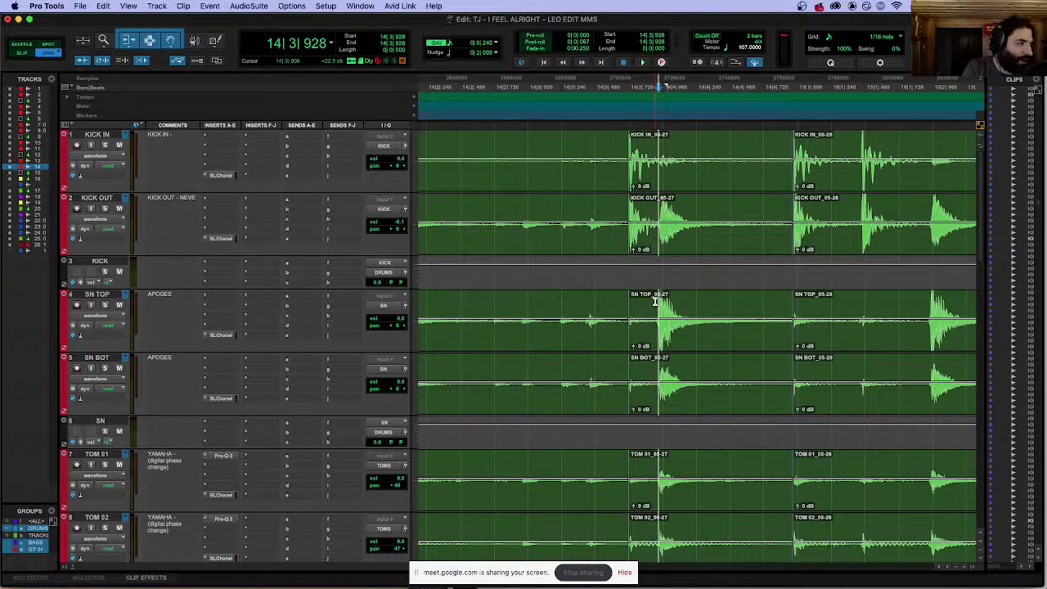
key(super+bracketright)
key(super+bracketright)
key(b)
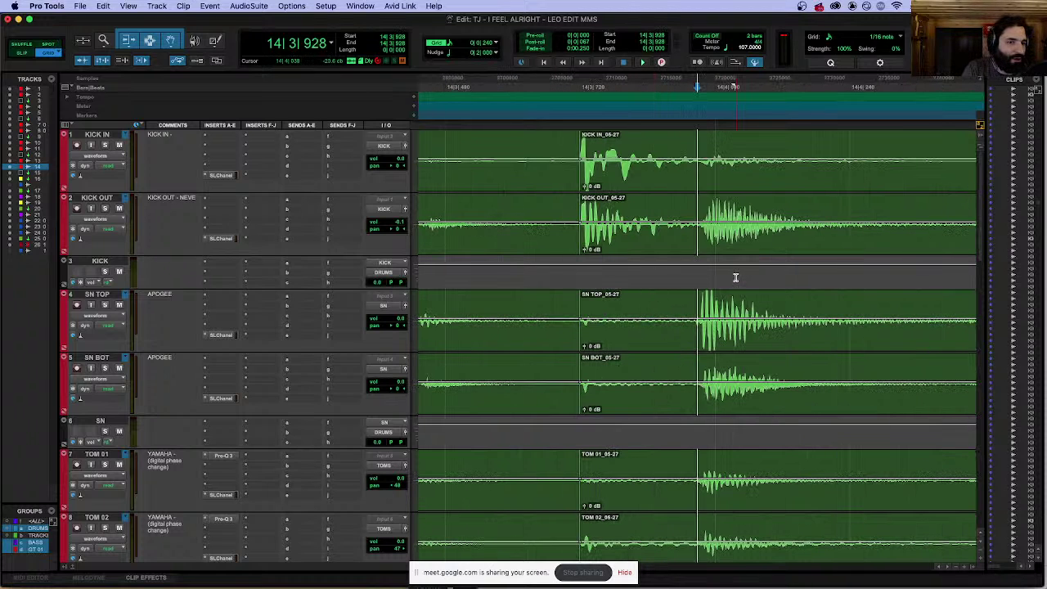
Step: Move the drum slice that begins with the snare hit so it starts on the grid at 14|4|000
drag(748, 348, 767, 347)
key(super+bracketright)
key(super+bracketright)
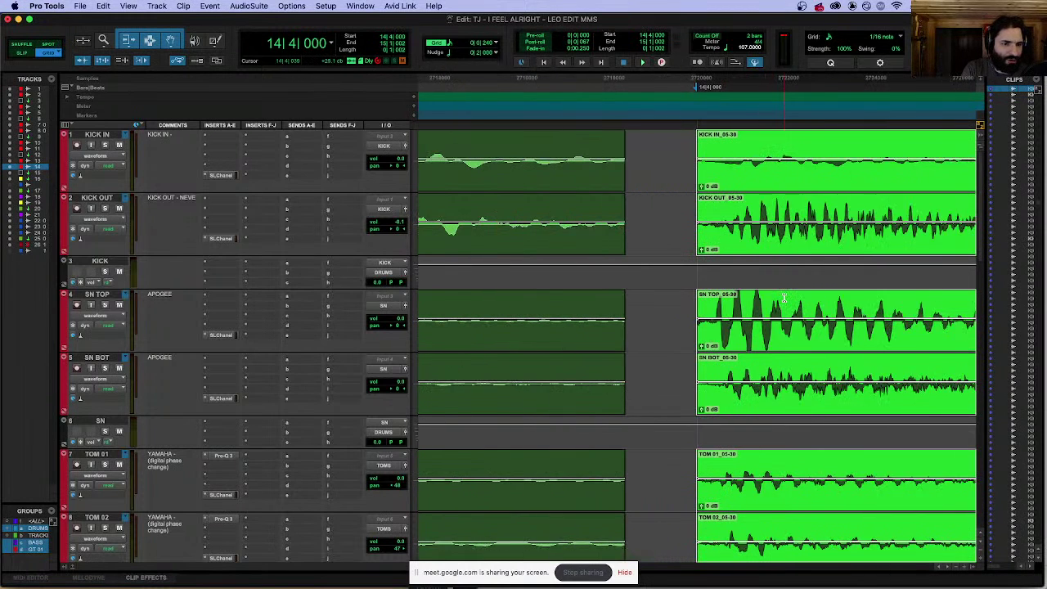
Step: Separate the snare top and snare bottom audio from 14|4|000 to 14|4|240 without the other drums, keeping both clips selected
key(super+bracketleft)
drag(967, 309, 966, 360)
click(741, 331)
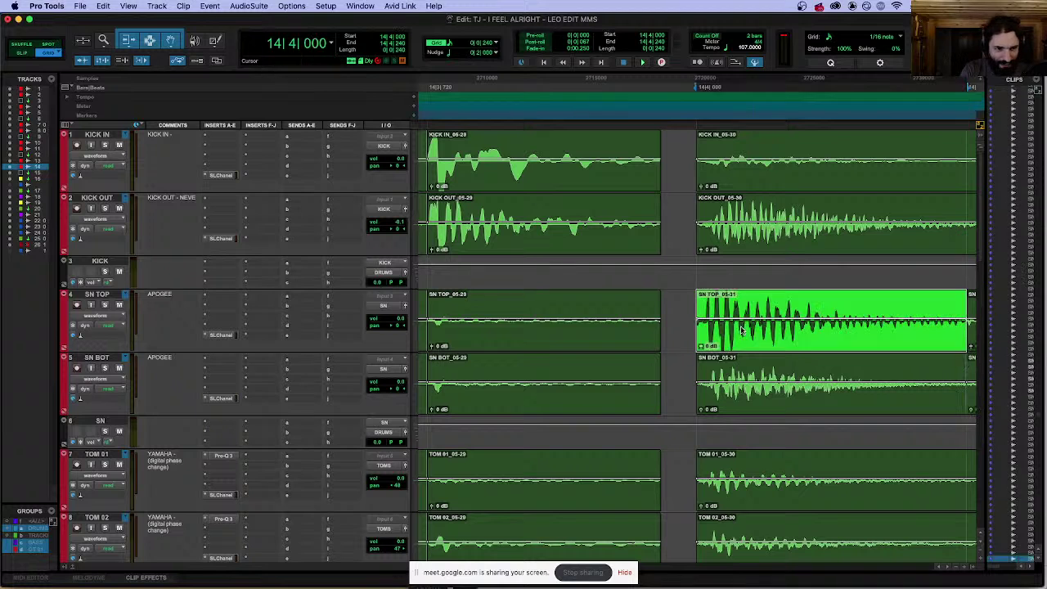
shift+click(728, 408)
Step: Shift only the separated snare top and bottom clips earlier, to 14|3|952, out of line with the other drum tracks
key(super+bracketright)
key(super+bracketright)
drag(766, 342, 689, 342)
key(super+bracketleft)
key(super+bracketleft)
key(super+bracketright)
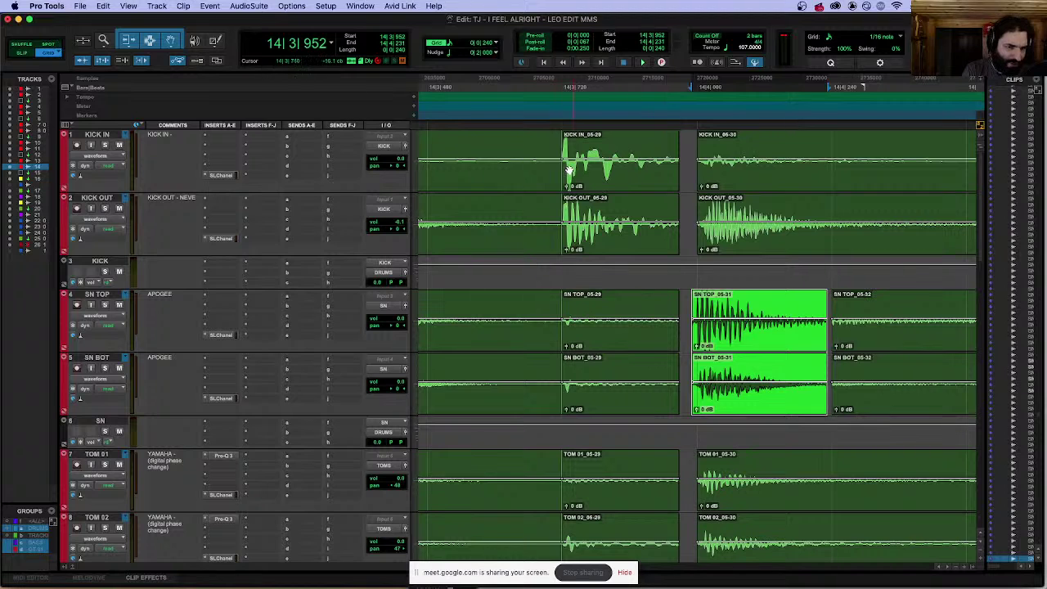
Step: Undo the snare-only shift, the snare-only separation and the grid move of the drum slice that starts at 14|3|928
click(519, 118)
key(super+z)
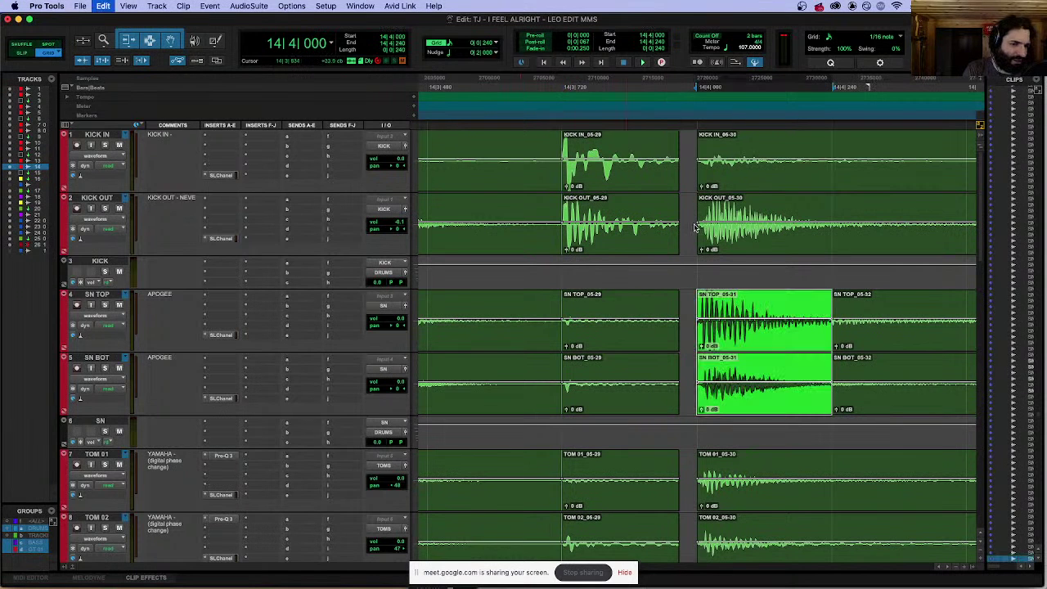
key(super+z)
key(super+bracketleft)
key(super+bracketleft)
key(super+bracketleft)
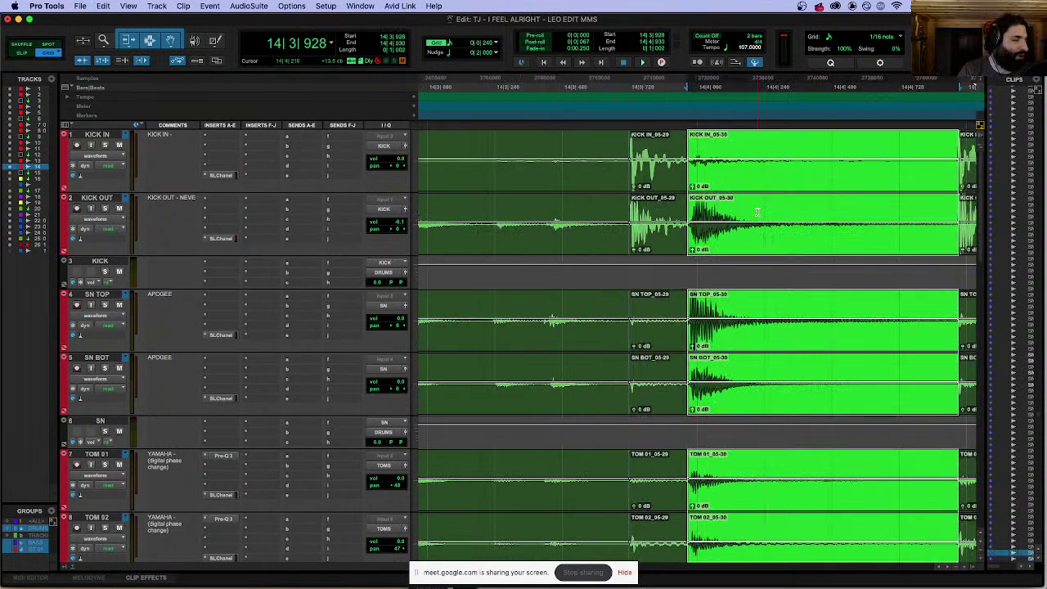
key(super+z)
key(super+bracketleft)
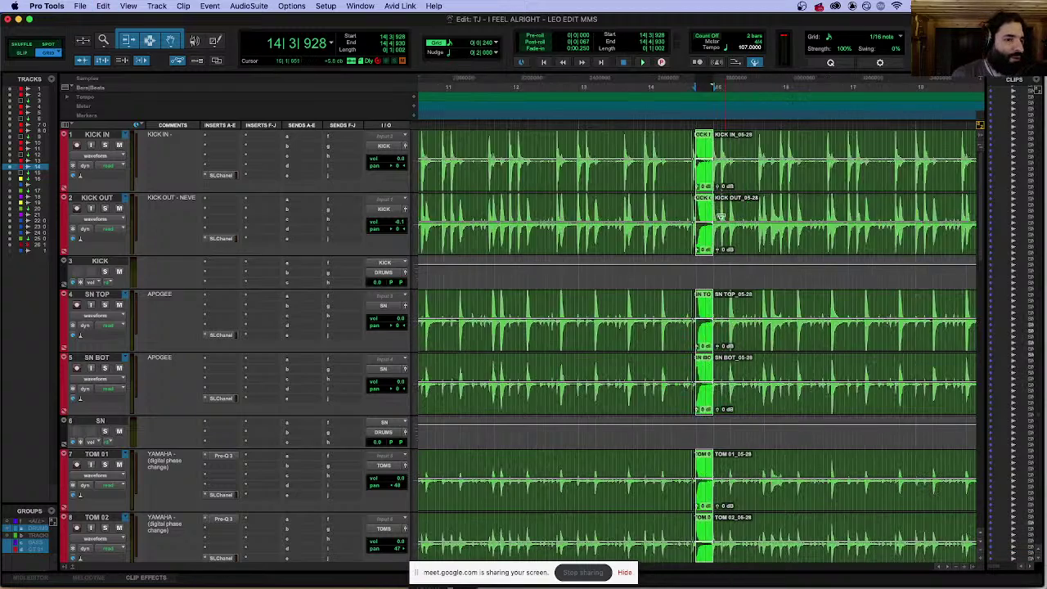
Step: Try to separate the grouped drum clips just before the snare hit at 18|4|000
click(826, 146)
key(super+bracketright)
key(super+bracketright)
key(super+bracketright)
key(super+bracketright)
key(super+bracketright)
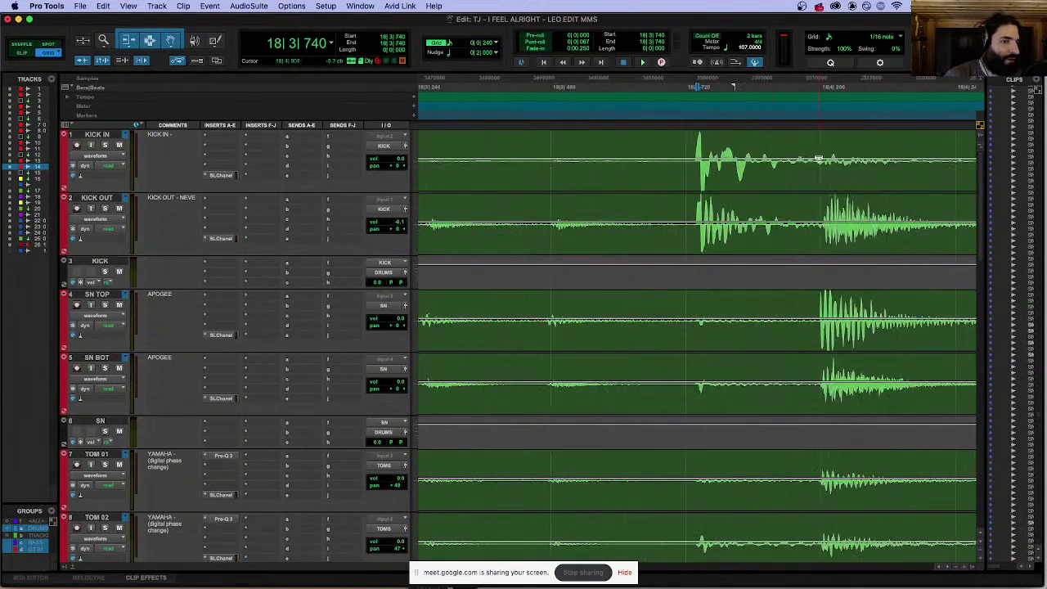
click(942, 209)
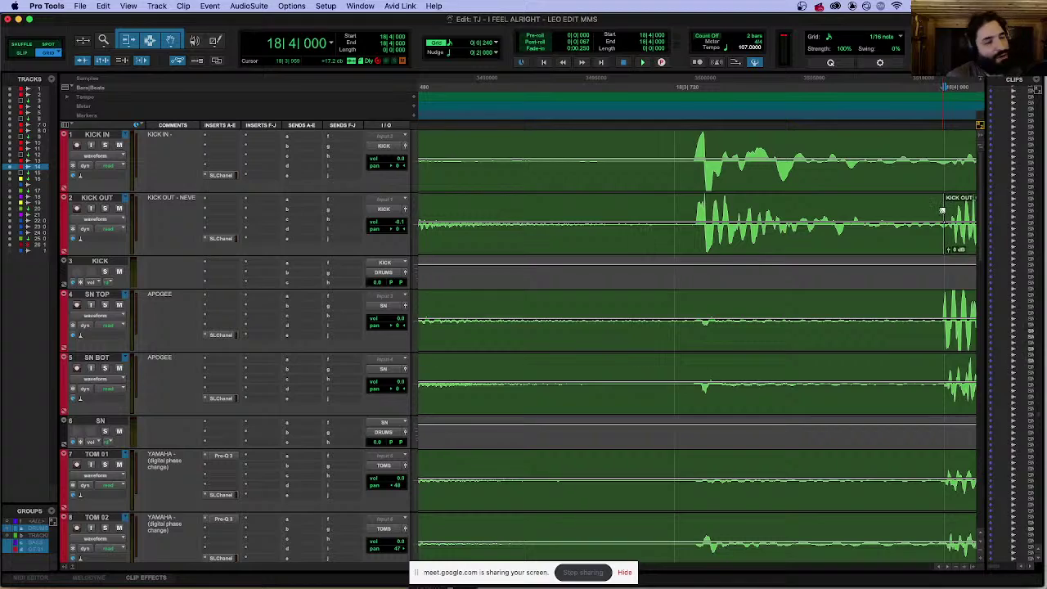
key(super+bracketleft)
key(super+bracketleft)
key(super+bracketleft)
key(super+bracketleft)
key(super+bracketleft)
key(super+bracketleft)
key(super+bracketleft)
key(super+bracketleft)
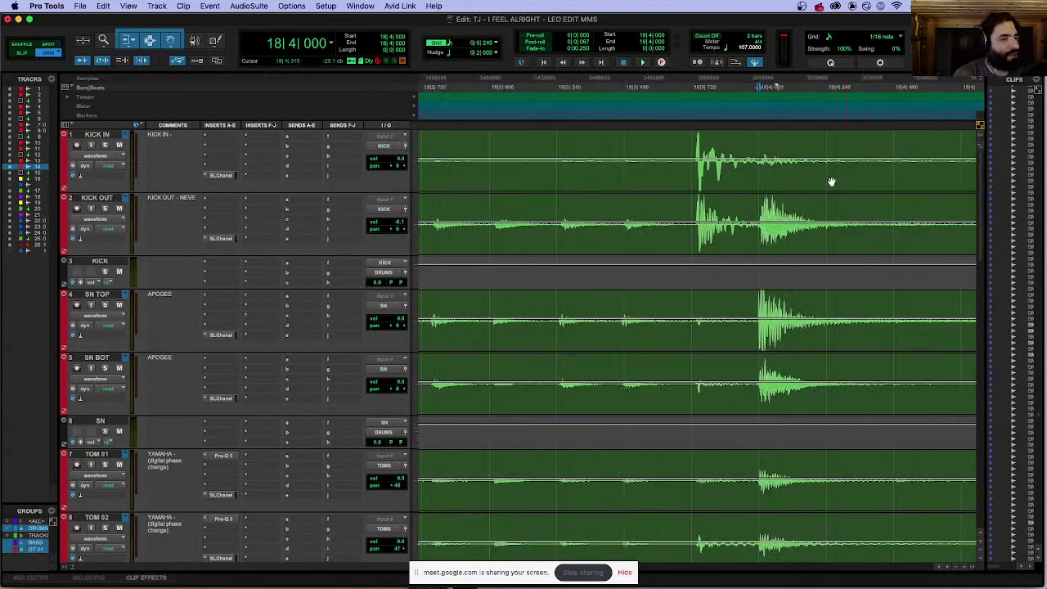
Step: Select the drum clips from the song start to 14|3|720 and survey the drum waveforms across the song
key(shift+Return)
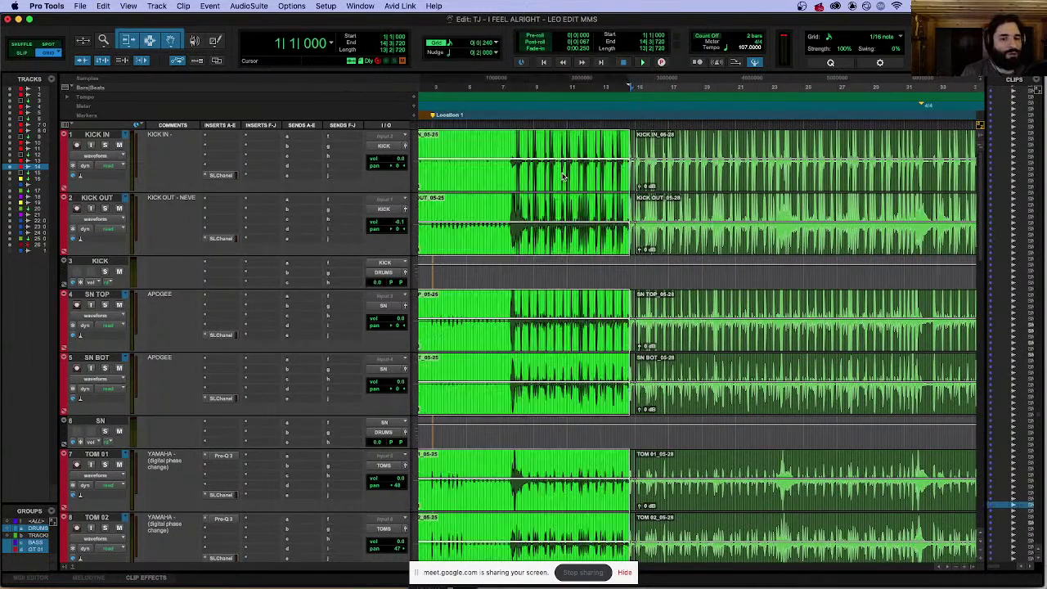
click(488, 151)
key(super+bracketright)
key(super+bracketright)
key(super+bracketleft)
key(super+bracketleft)
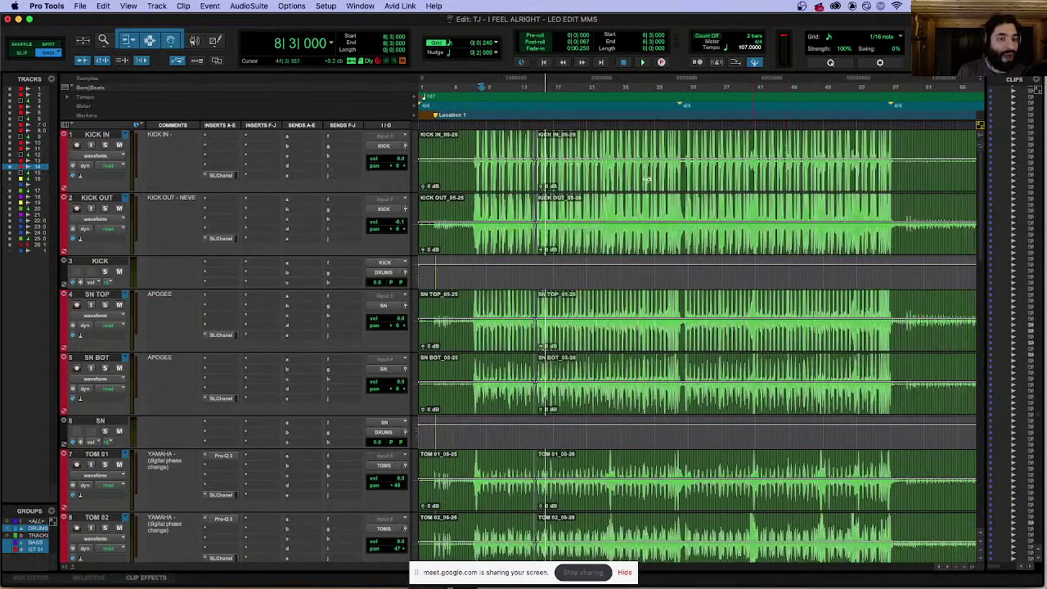
key(super+bracketright)
key(super+bracketright)
scroll(768, 174, right, 3)
Step: Select the drum clips beginning at 14|4|930 and examine their first kick against the bar 15 grid line, close up and in context
click(827, 173)
key(super+bracketright)
key(super+bracketright)
key(super+bracketright)
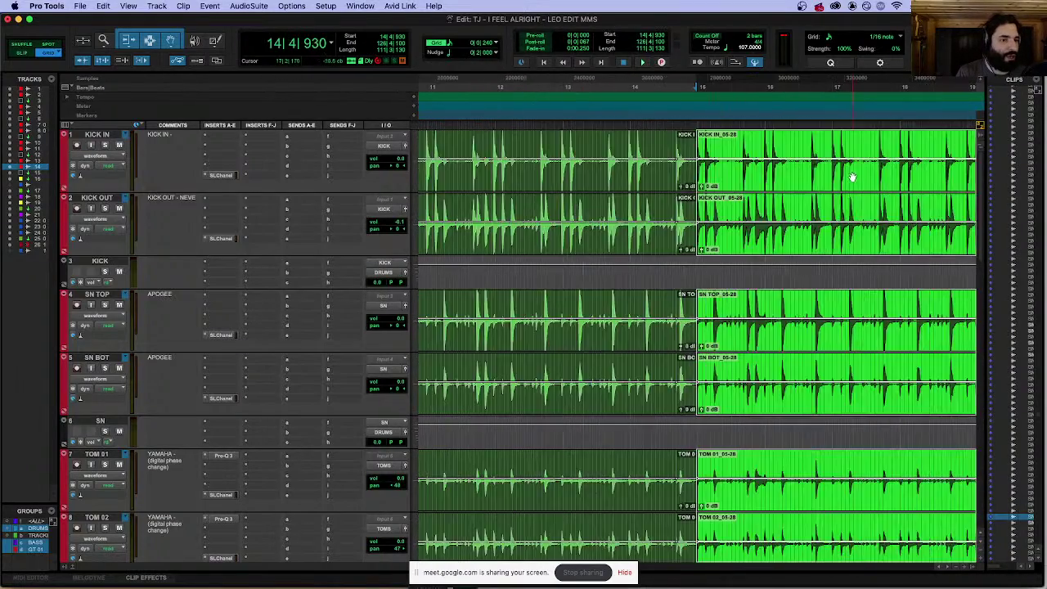
key(super+bracketright)
key(super+bracketright)
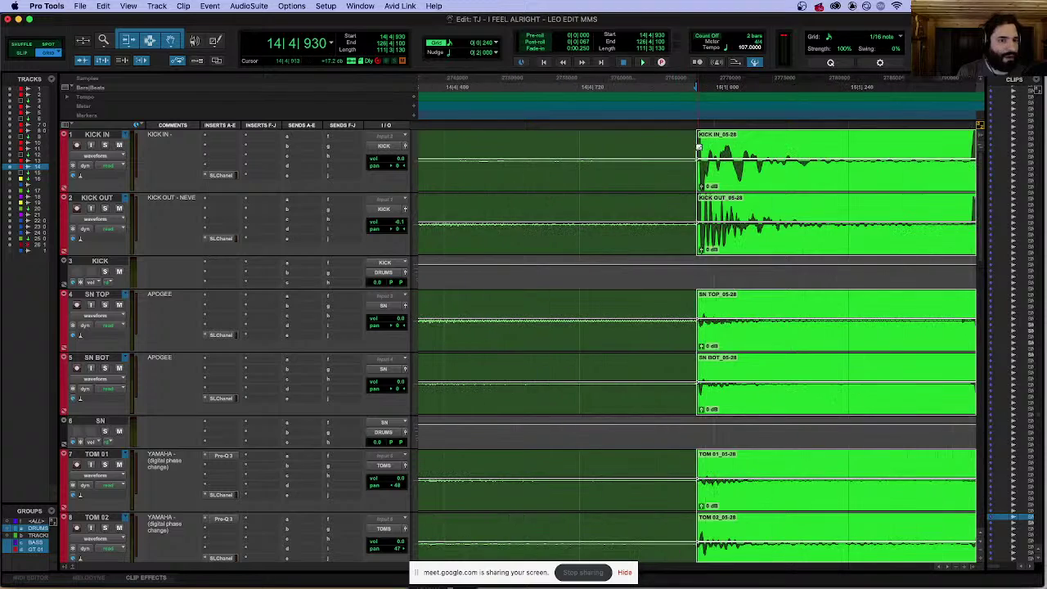
key(super+bracketleft)
key(super+bracketleft)
key(super+bracketleft)
key(super+bracketleft)
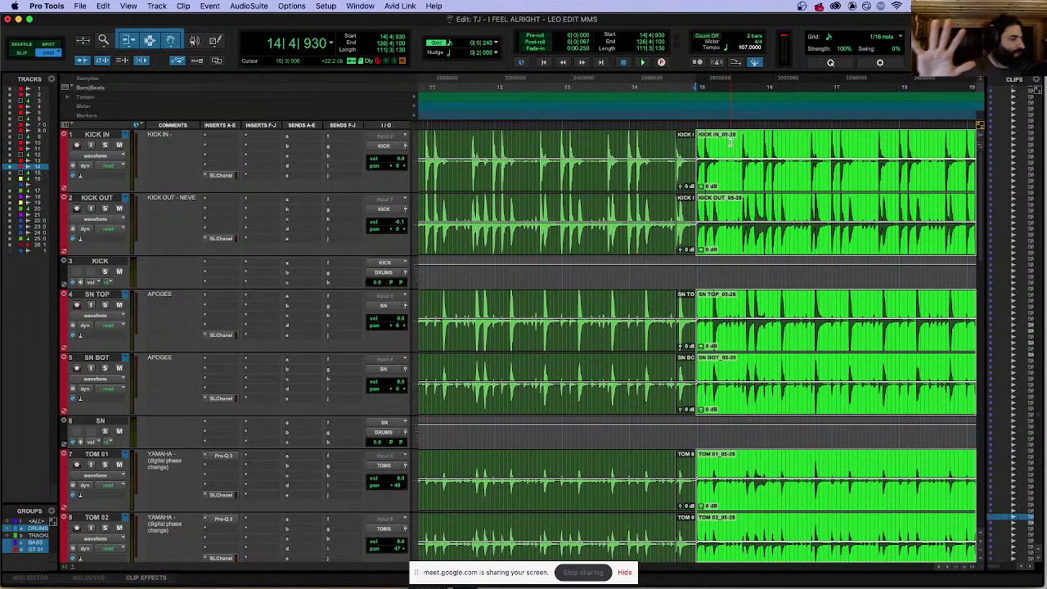
key(super+bracketleft)
key(super+bracketleft)
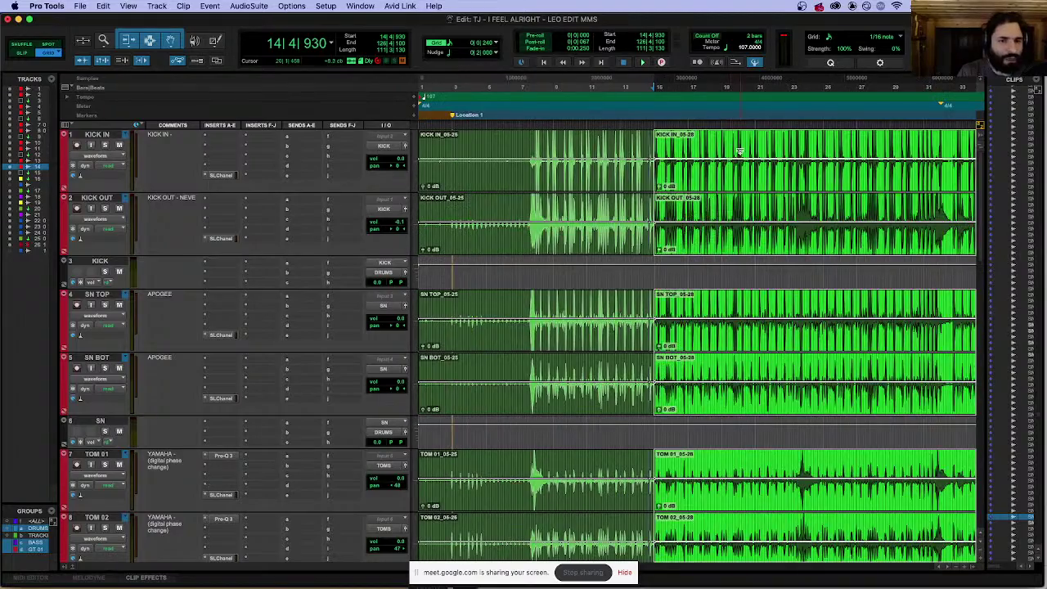
Step: Examine how the kick hit at 8|1|000 lines up with the grid after the opening drum fill, close up and in context
click(544, 134)
key(super+bracketright)
key(super+bracketright)
key(super+bracketright)
key(super+bracketright)
key(super+bracketright)
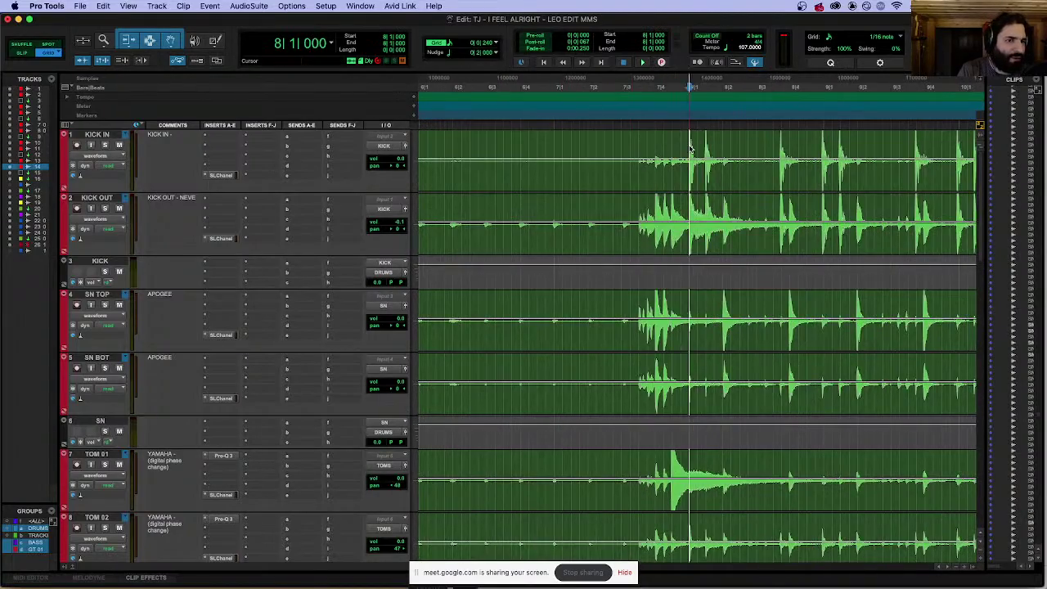
key(super+bracketright)
key(super+bracketright)
key(super+bracketleft)
key(super+bracketleft)
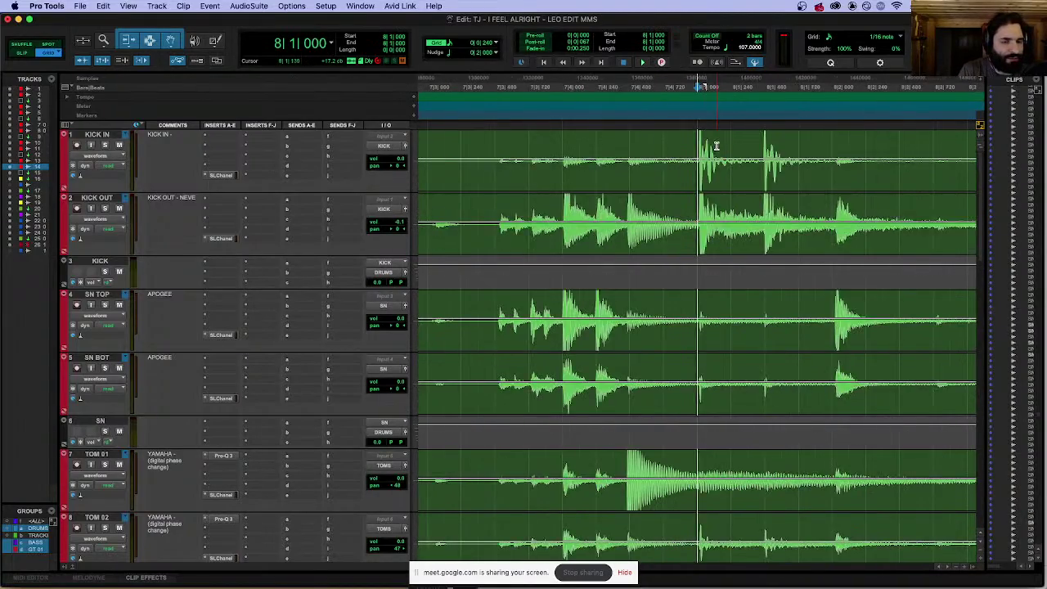
key(super+bracketleft)
key(super+bracketleft)
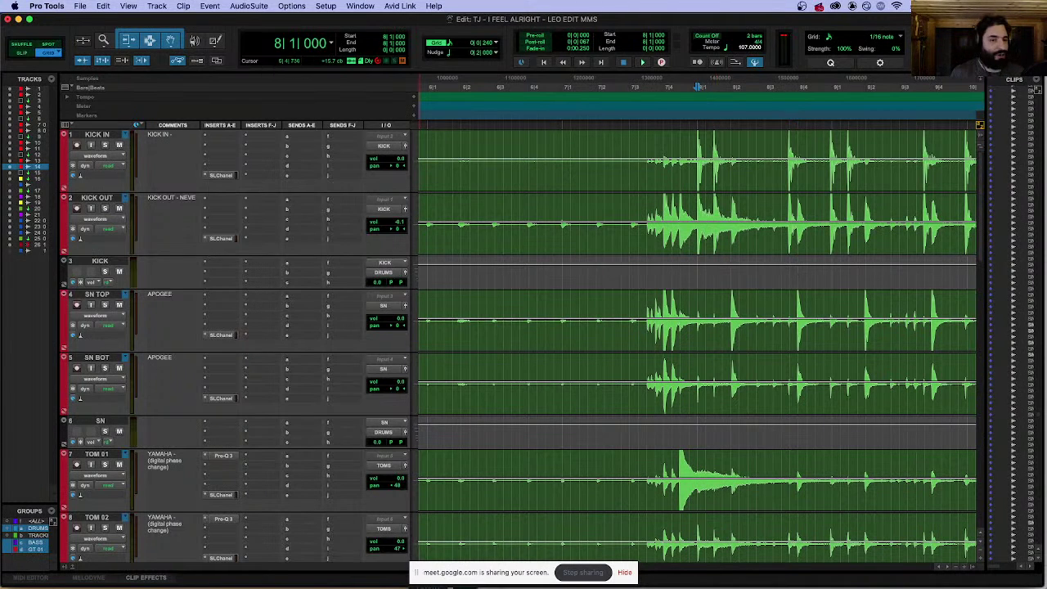
key(super+bracketright)
key(super+bracketright)
key(super+bracketleft)
key(super+bracketleft)
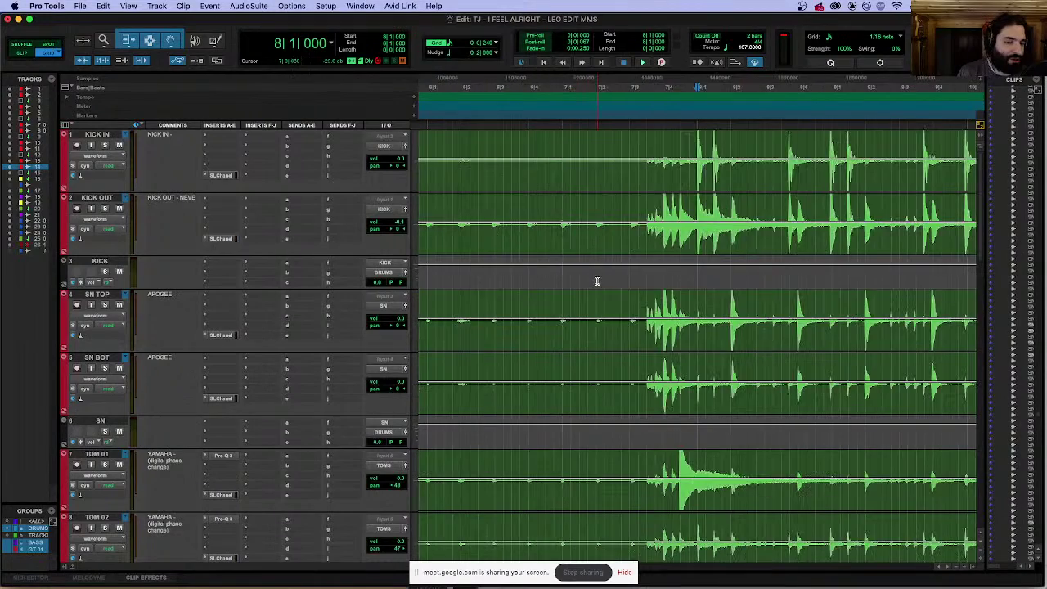
Step: Select the drum clips starting at 1|1|000 and examine the opening bars before the Location 1 marker
key(super+bracketleft)
key(super+bracketleft)
click(483, 141)
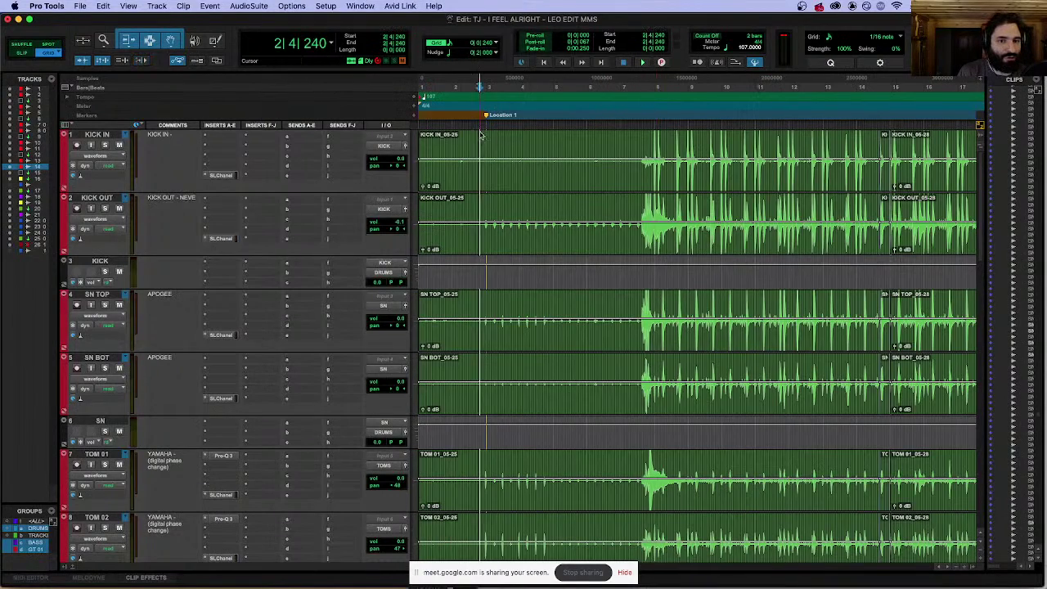
key(super+bracketleft)
key(Return)
key(super+bracketright)
key(super+bracketright)
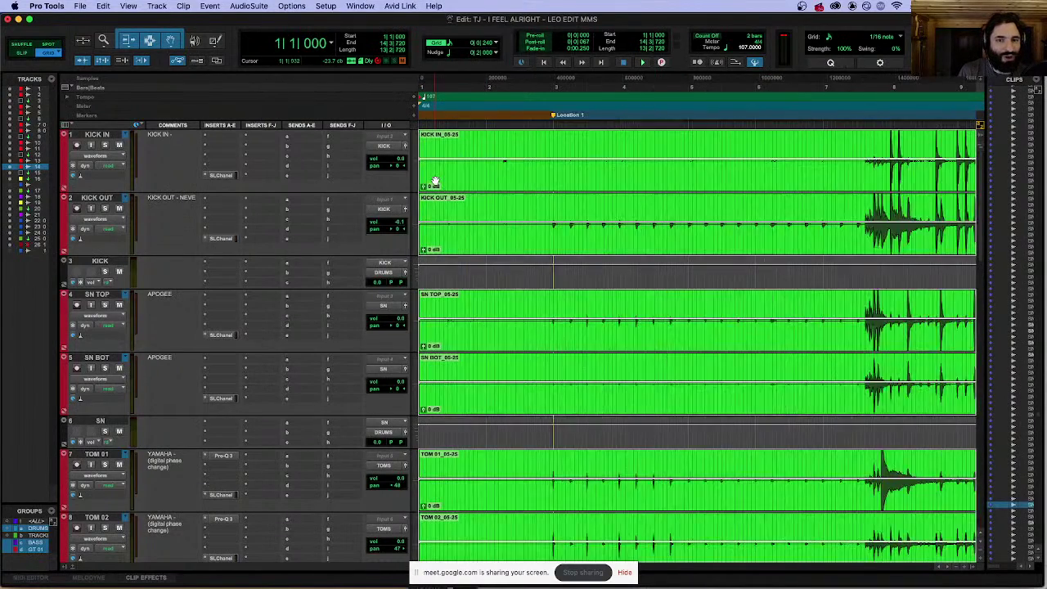
key(super+bracketright)
key(super+bracketright)
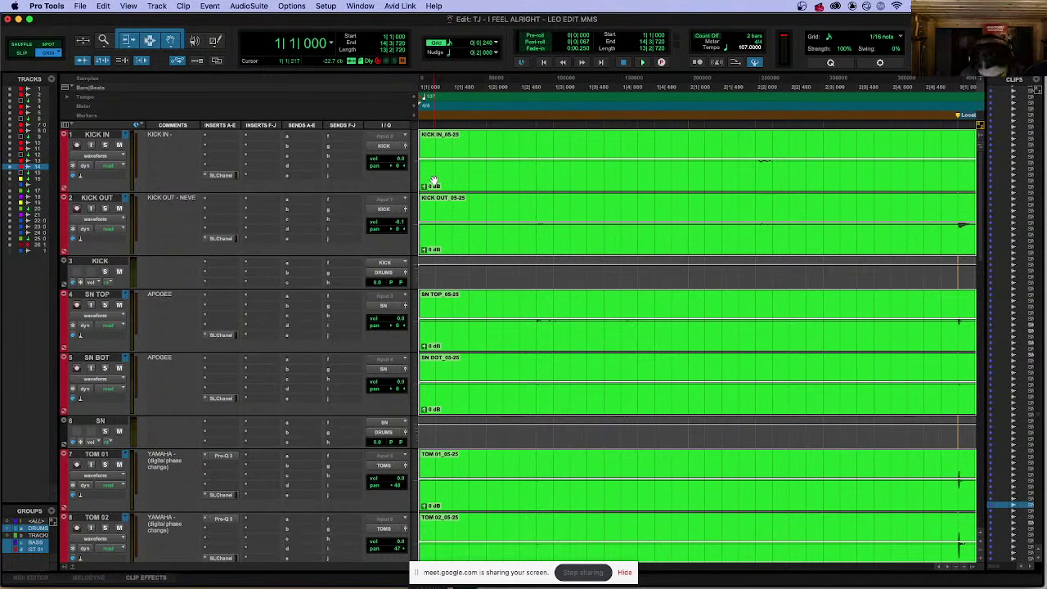
Step: Enlarge the drum waveforms' height and play the song from 1|1|000 through the count-in
key(super+bracketleft)
key(super+bracketleft)
key(super+bracketleft)
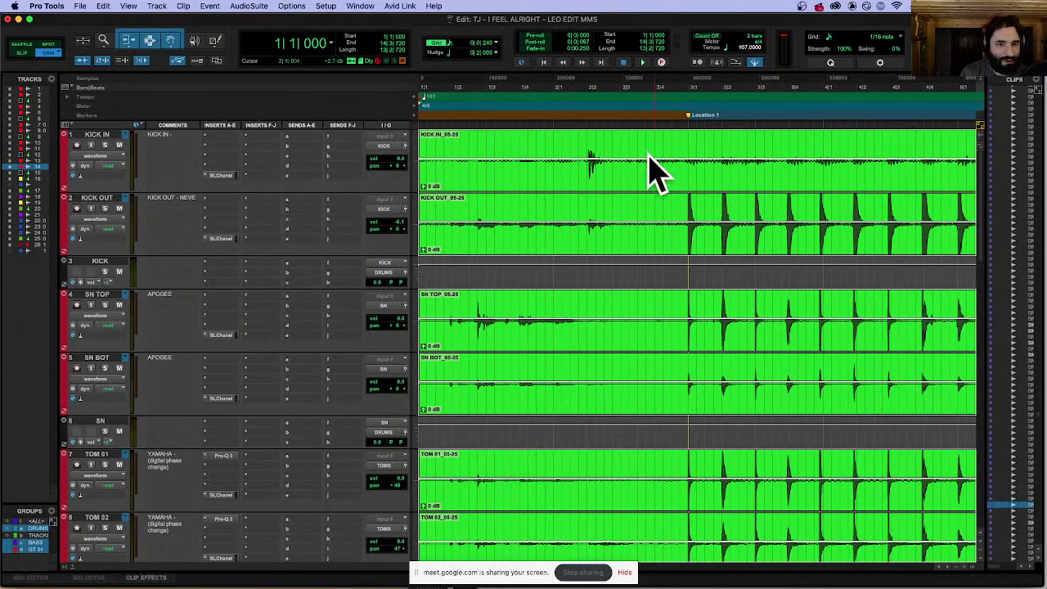
key(space)
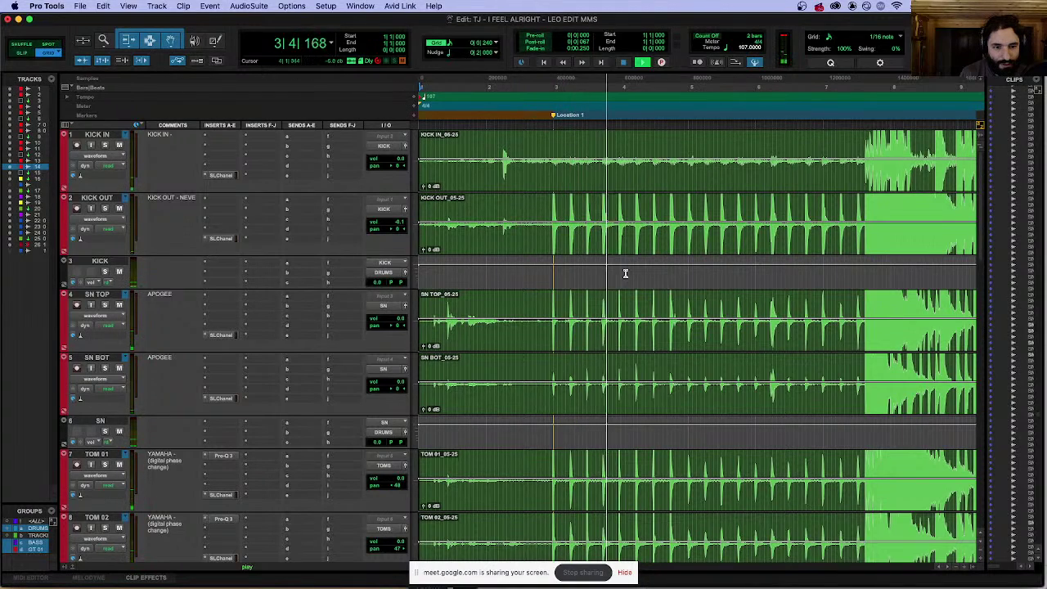
Step: Stop playback and mute the BASS bus track below the two bass tracks
scroll(539, 409, down, 10)
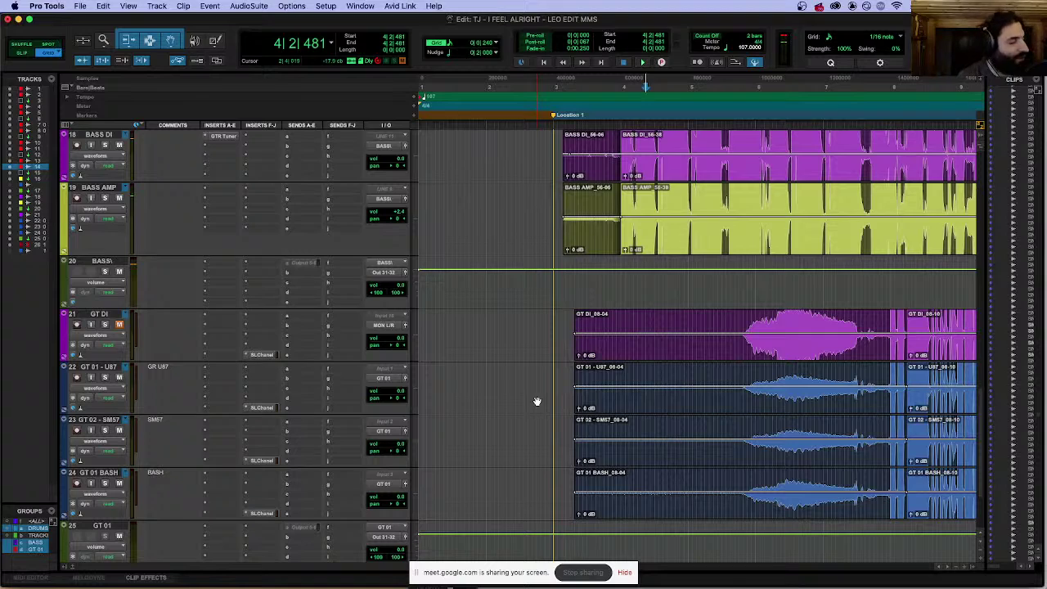
scroll(121, 291, up, 1)
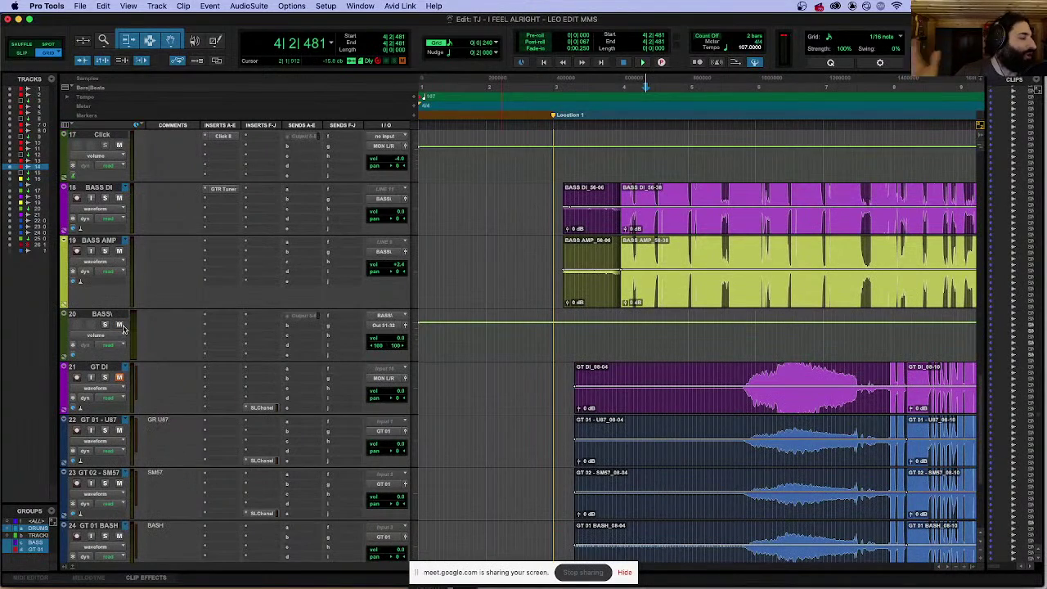
click(120, 325)
scroll(382, 352, up, 10)
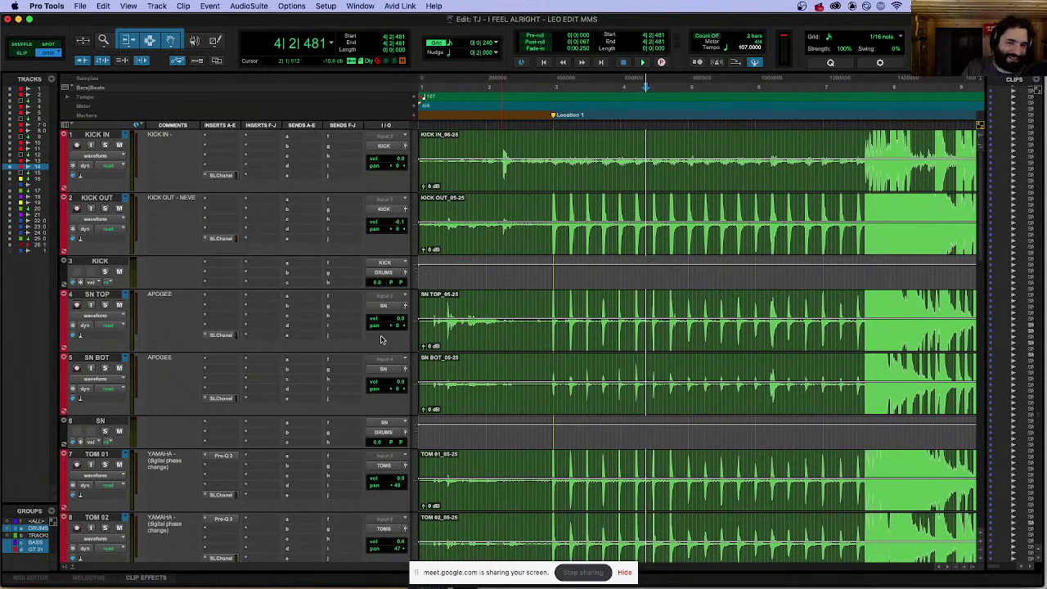
Step: Separate the grouped drum clips at 3|1|000, where the count-in starts, and select the clips that follow
click(549, 148)
key(super+bracketright)
key(super+bracketright)
key(super+bracketright)
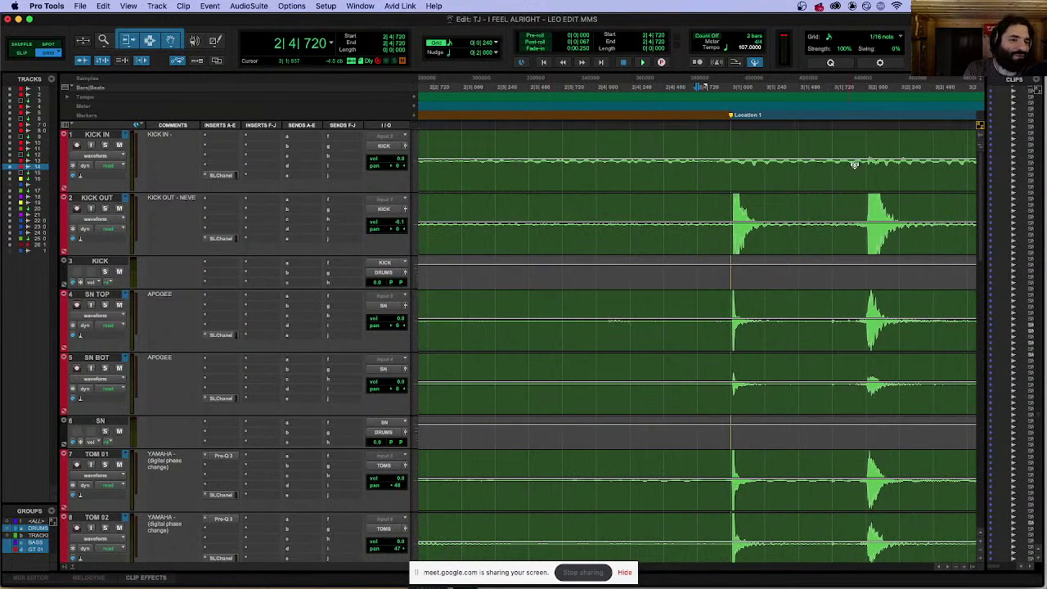
click(726, 143)
key(super+e)
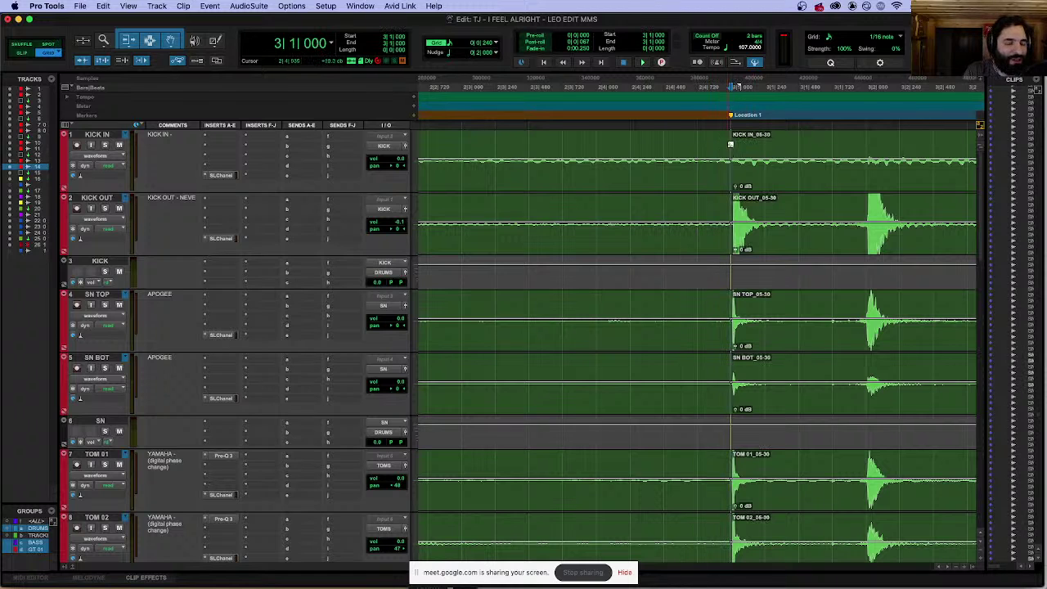
key(super+bracketleft)
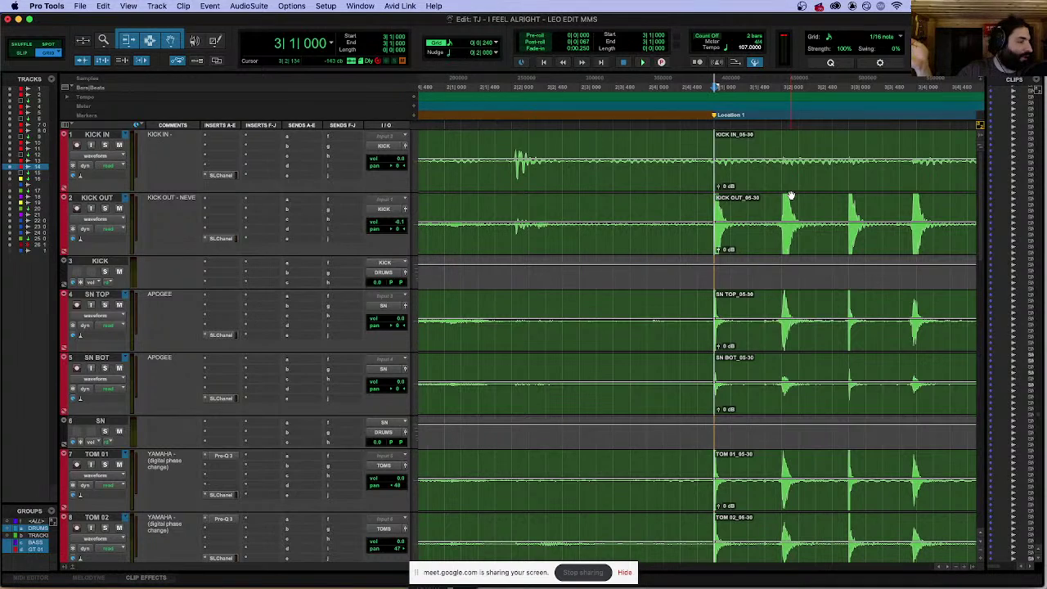
click(790, 196)
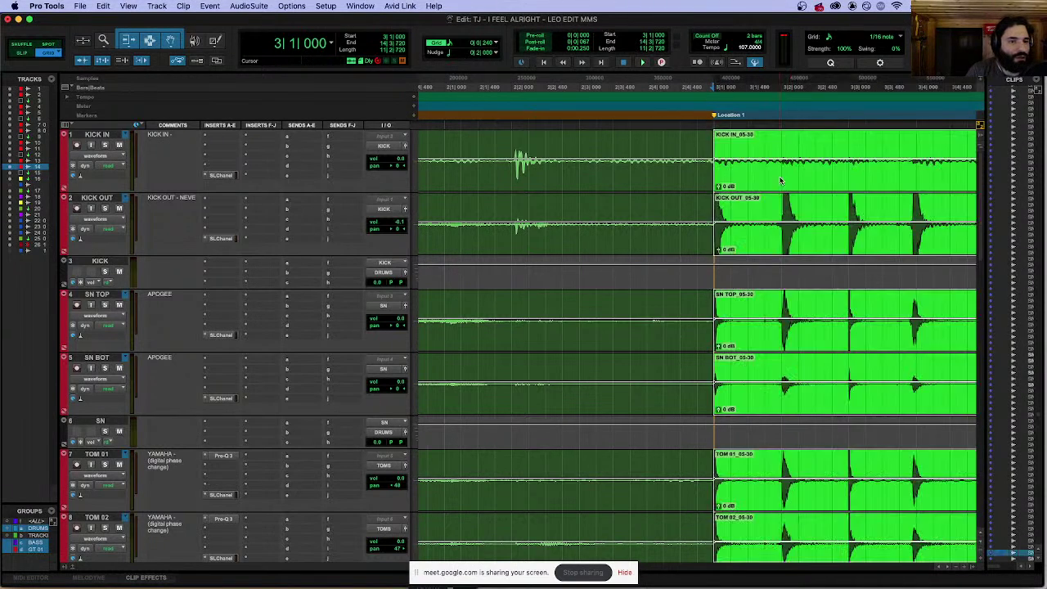
Step: Separate the grouped drum clips at the kick hit just ahead of bar 123 and move the ending slice to 123|1|000
key(super+bracketleft)
key(super+bracketleft)
key(super+bracketleft)
key(super+bracketleft)
key(super+bracketleft)
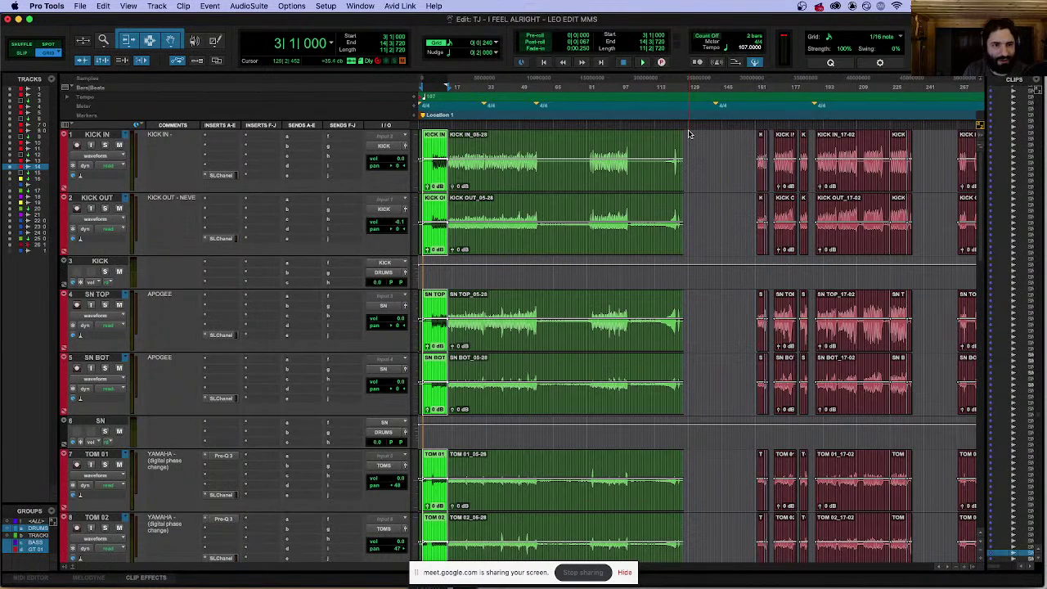
click(670, 144)
key(super+bracketright)
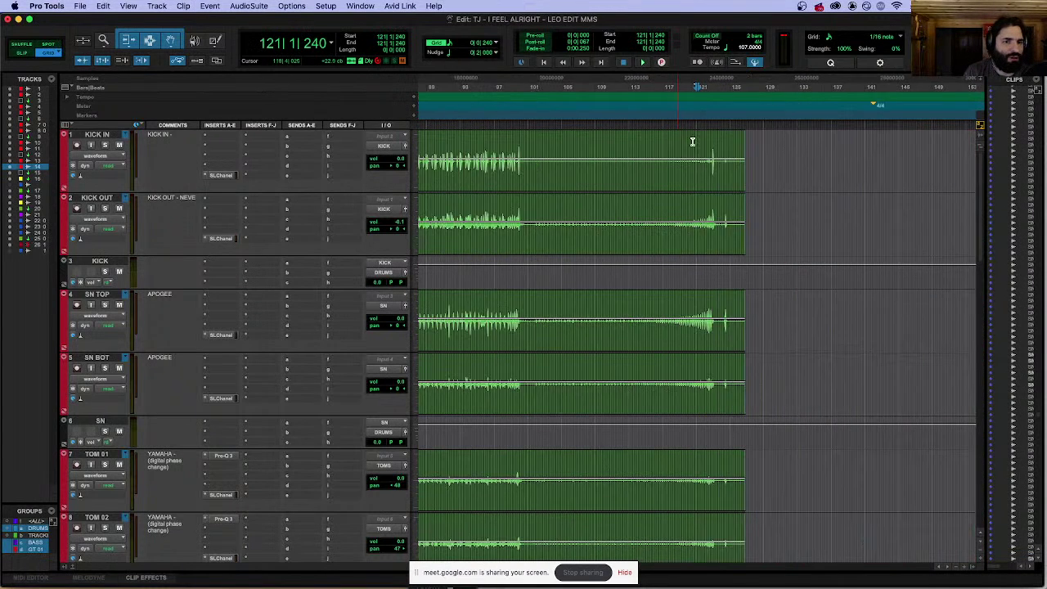
key(super+bracketright)
click(696, 146)
key(super+bracketright)
key(super+bracketright)
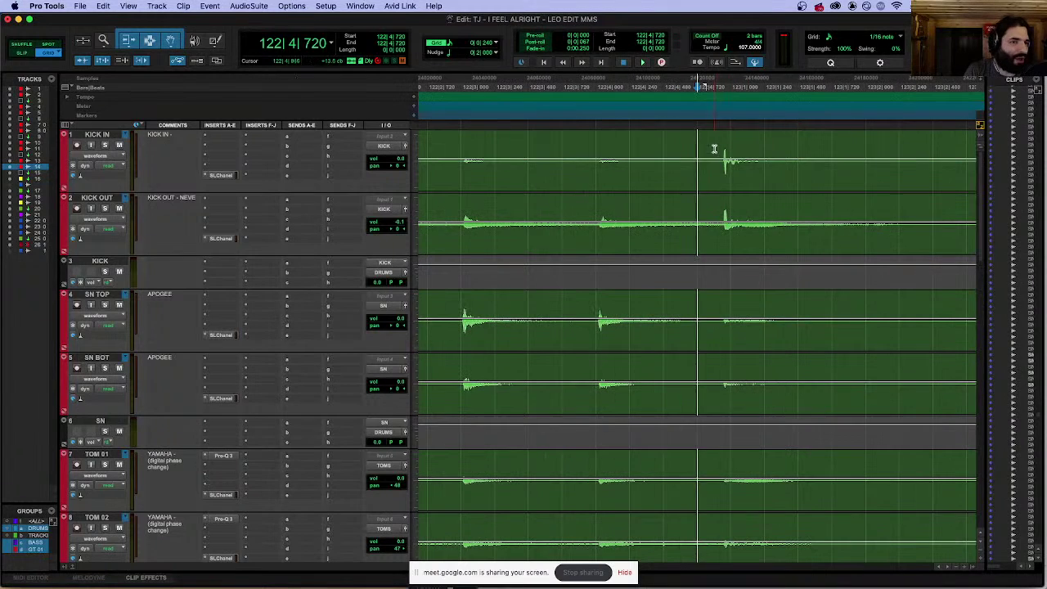
click(724, 147)
key(super+e)
click(762, 177)
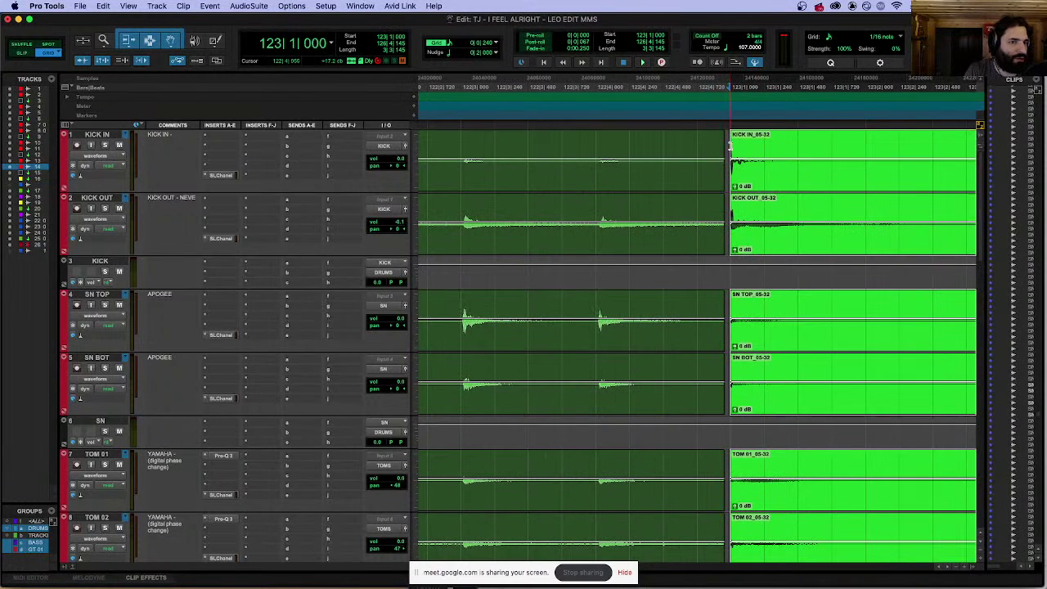
Step: Extend the end of the preceding grouped drum clips to 123|1|000, closing the gap before the moved slice
click(727, 144)
key(super+bracketleft)
key(alt+shift+Tab)
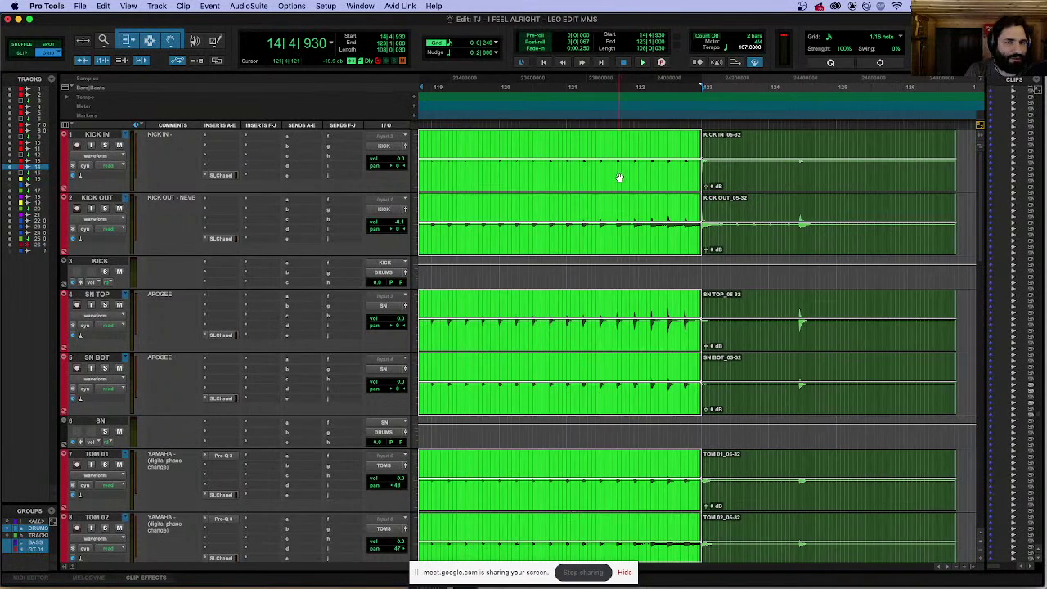
Step: Extend the grouped drum selection back to 3|1|000 so that it spans up to 123|1|000
key(super+bracketleft)
key(super+bracketleft)
key(super+bracketleft)
key(super+bracketleft)
key(super+bracketright)
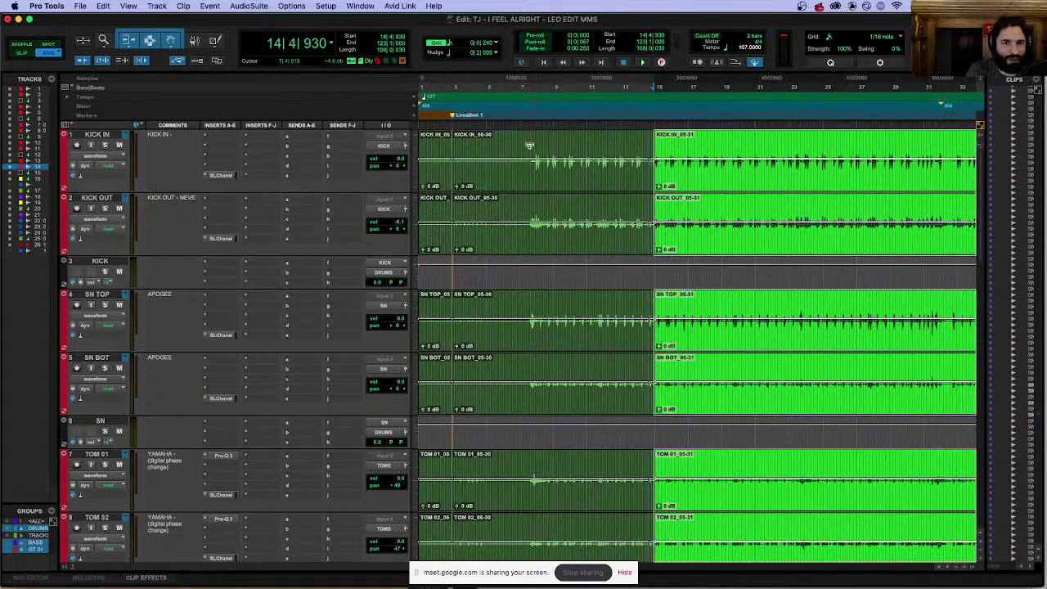
key(alt+shift+Tab)
key(super+bracketright)
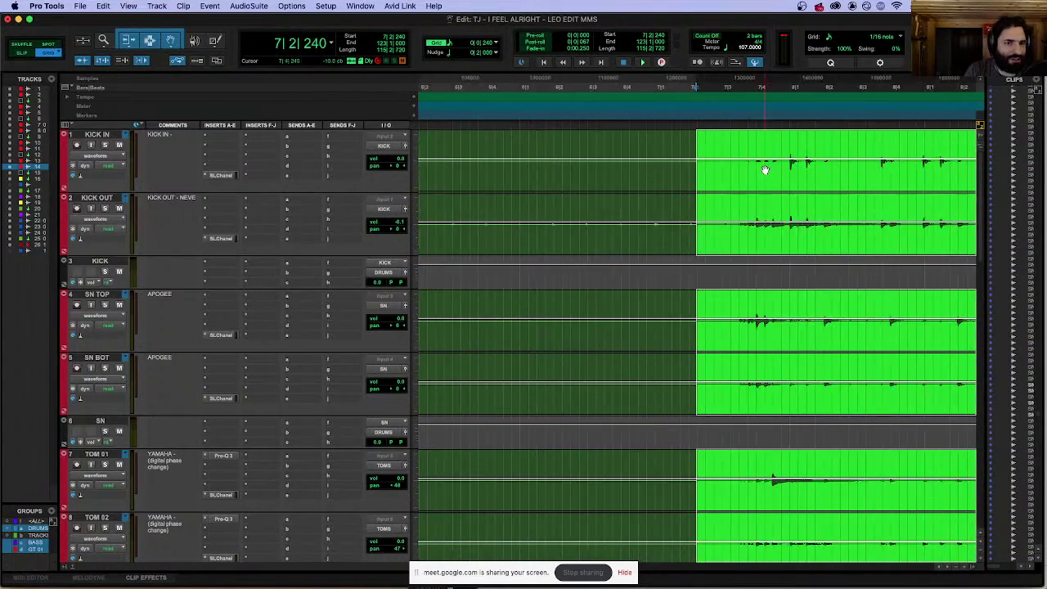
key(super+bracketleft)
key(super+bracketleft)
key(super+bracketleft)
key(alt+shift+Tab)
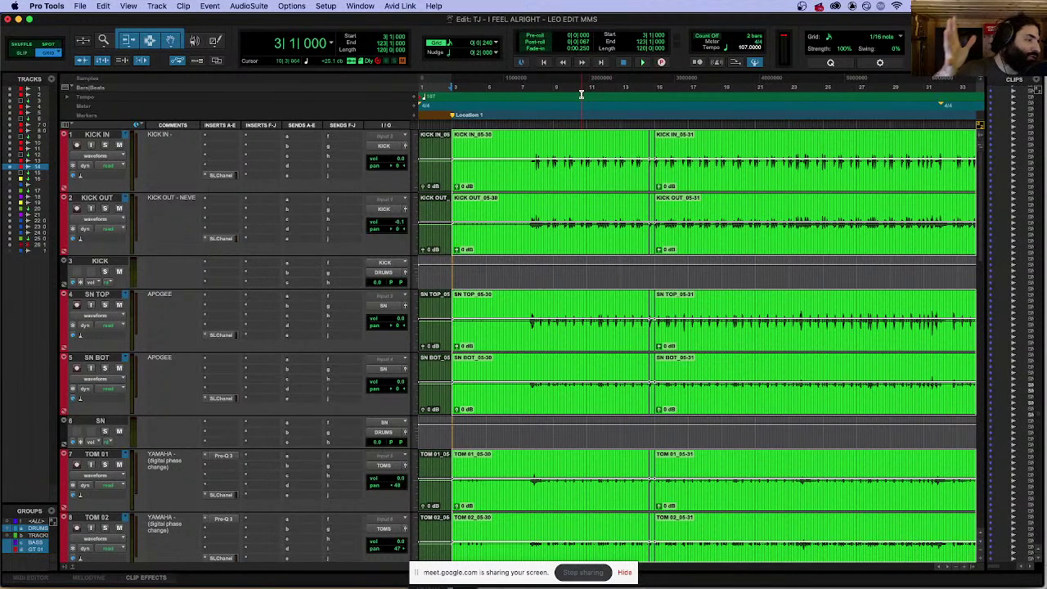
Step: Try to separate the grouped drum clips at the kick hit at 8|1|000 and inspect the cuts around bar 14
click(600, 145)
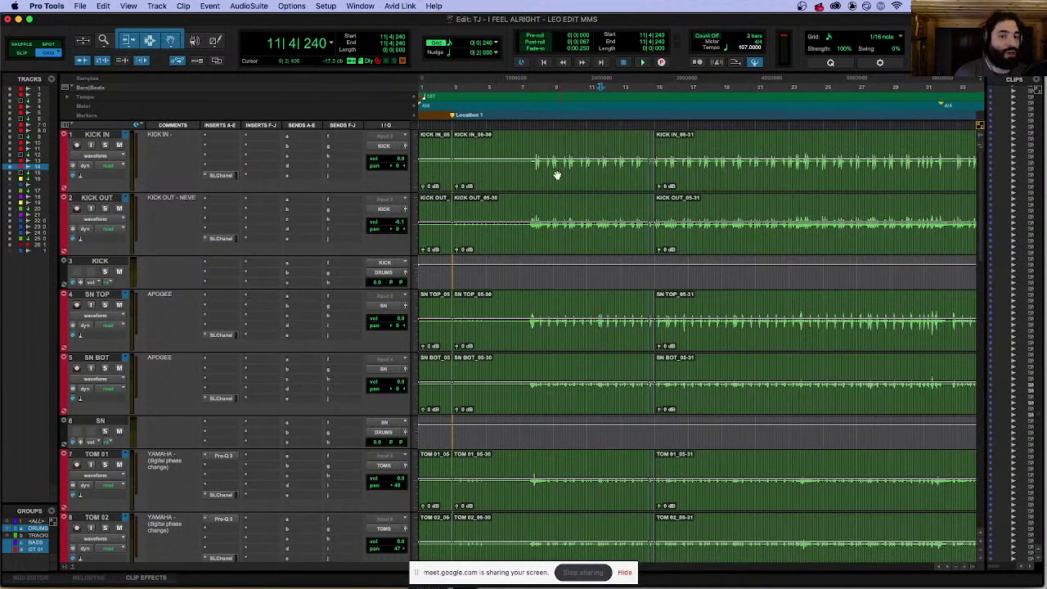
click(532, 144)
scroll(541, 145, up, 5)
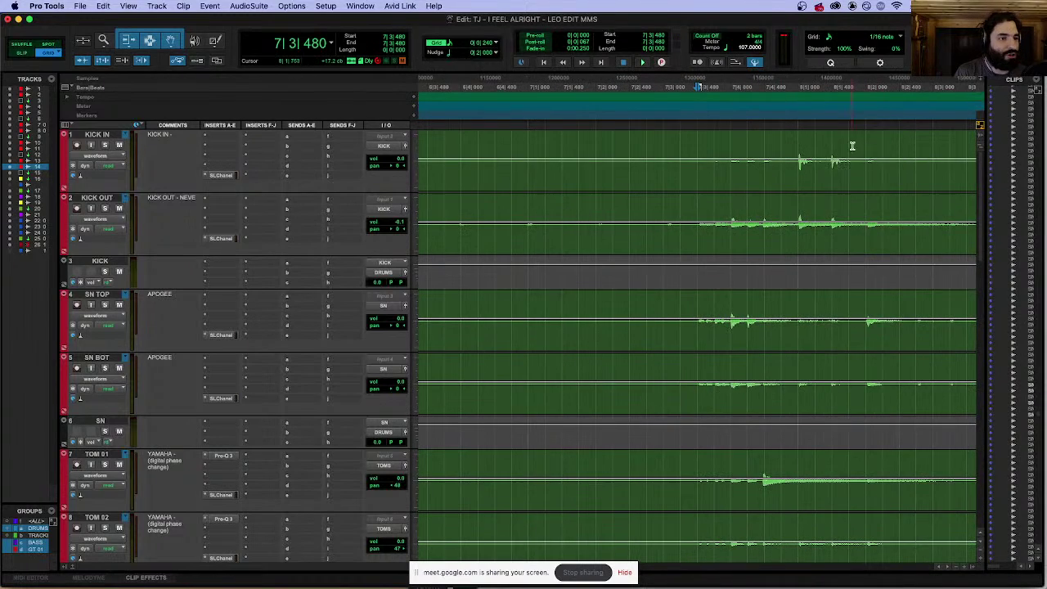
drag(797, 146, 977, 146)
scroll(814, 144, down, 5)
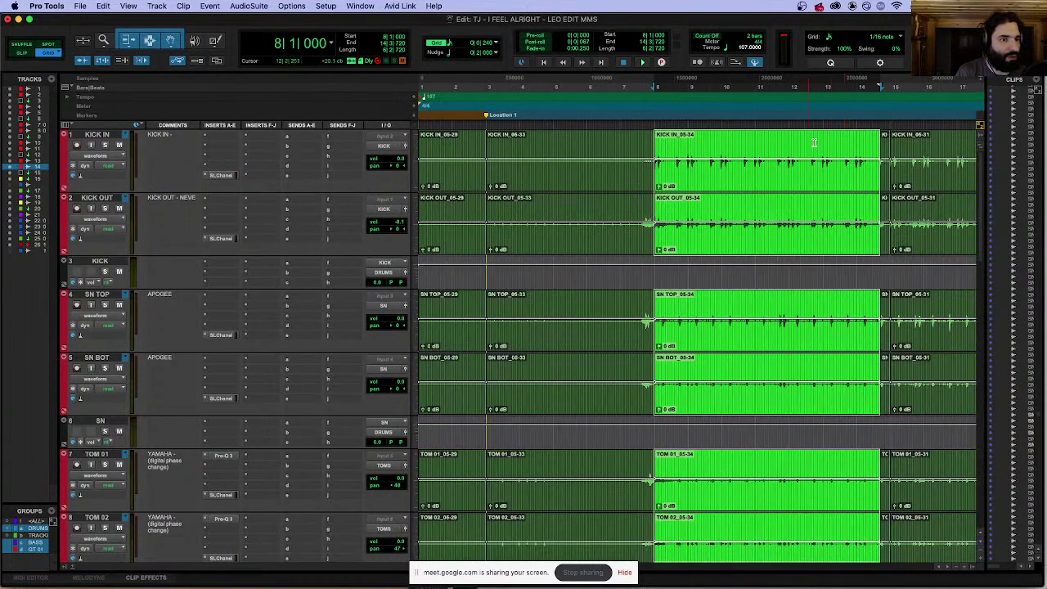
click(860, 142)
scroll(860, 143, up, 5)
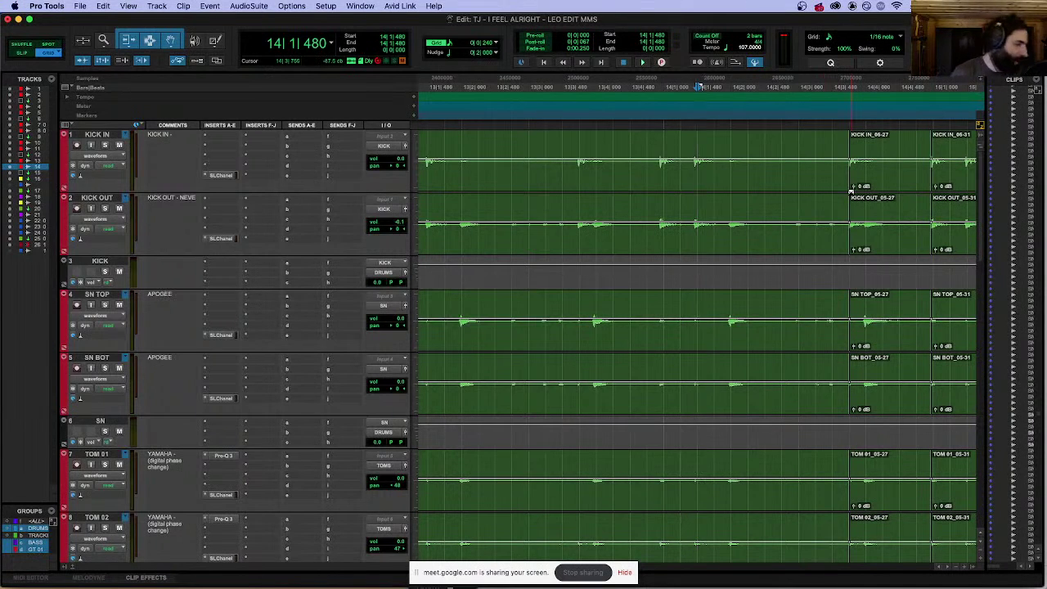
scroll(851, 190, down, 10)
scroll(785, 143, up, 5)
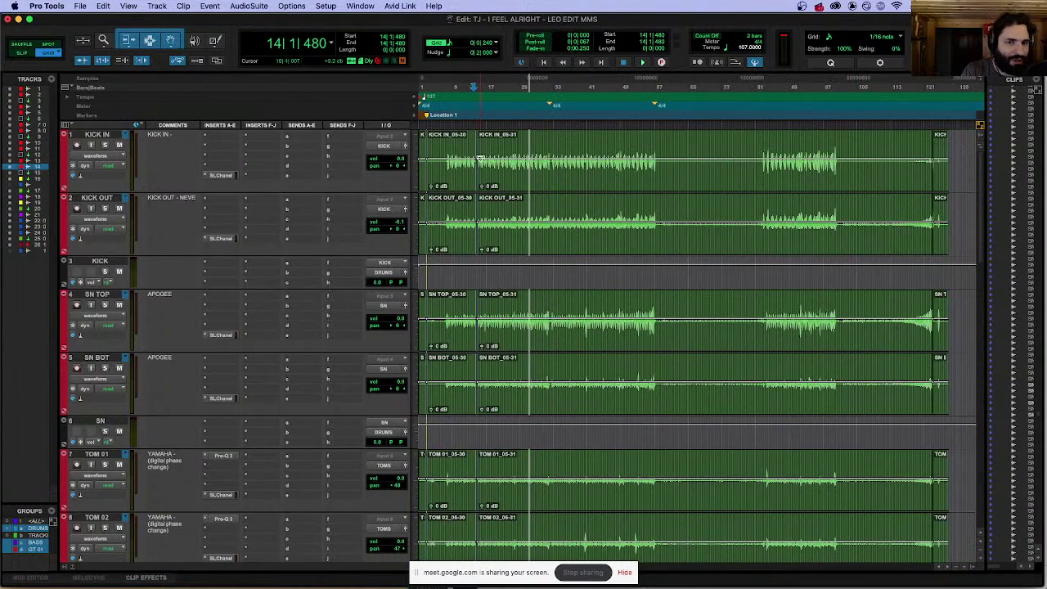
Step: Select the grouped drum clips from 3|1|000 and extend the selection through 122|4|915
drag(736, 161, 489, 161)
scroll(489, 161, up, 3)
scroll(523, 159, up, 4)
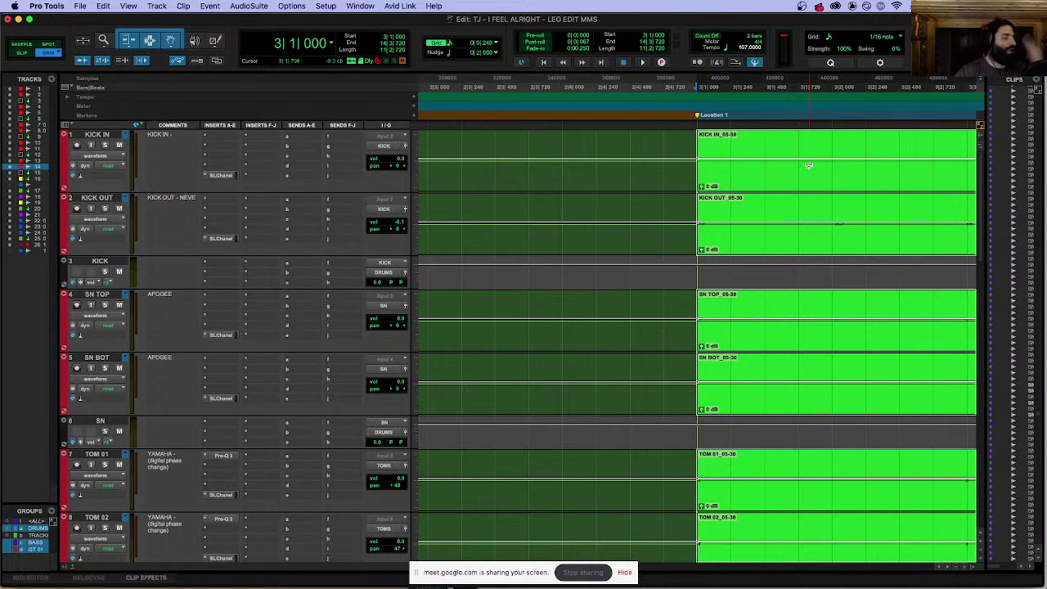
key(alt+a)
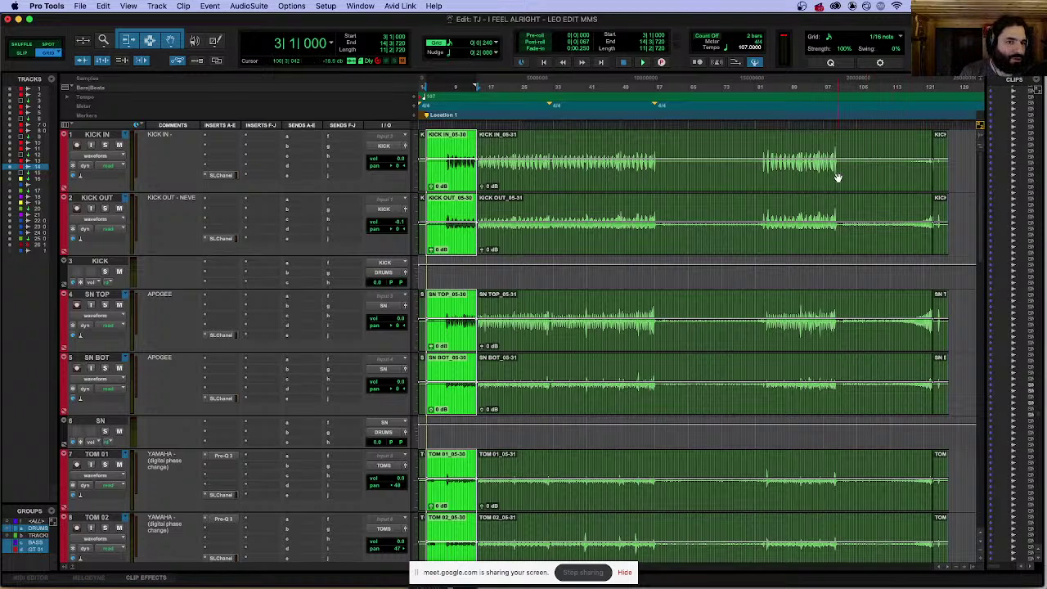
key(super+a)
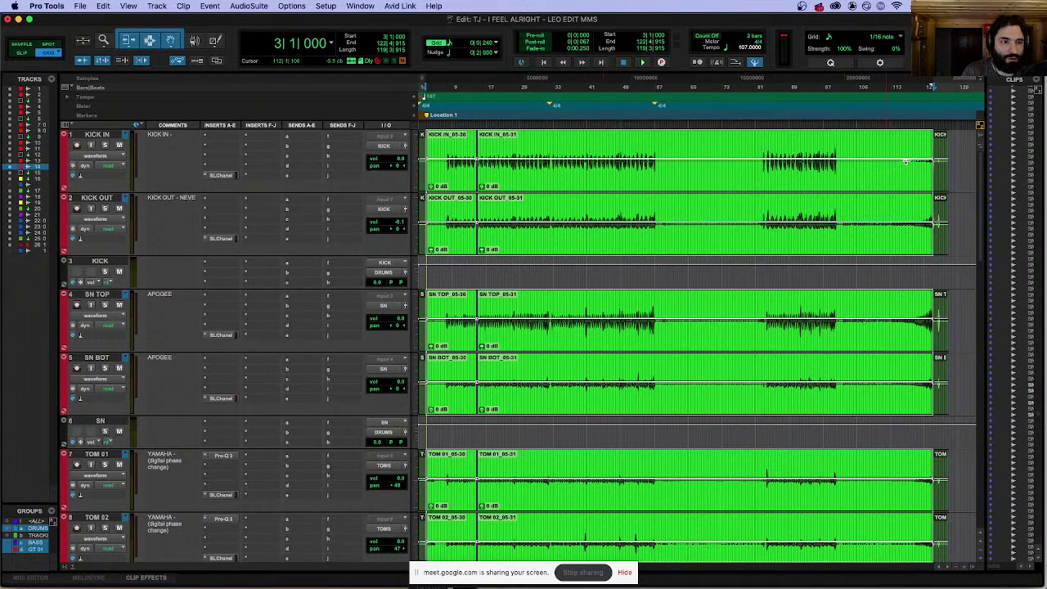
Step: Extend the end of the drum selection to 124|2|720, just before the last snare hit, and further out to 126|1|000
scroll(943, 139, up, 10)
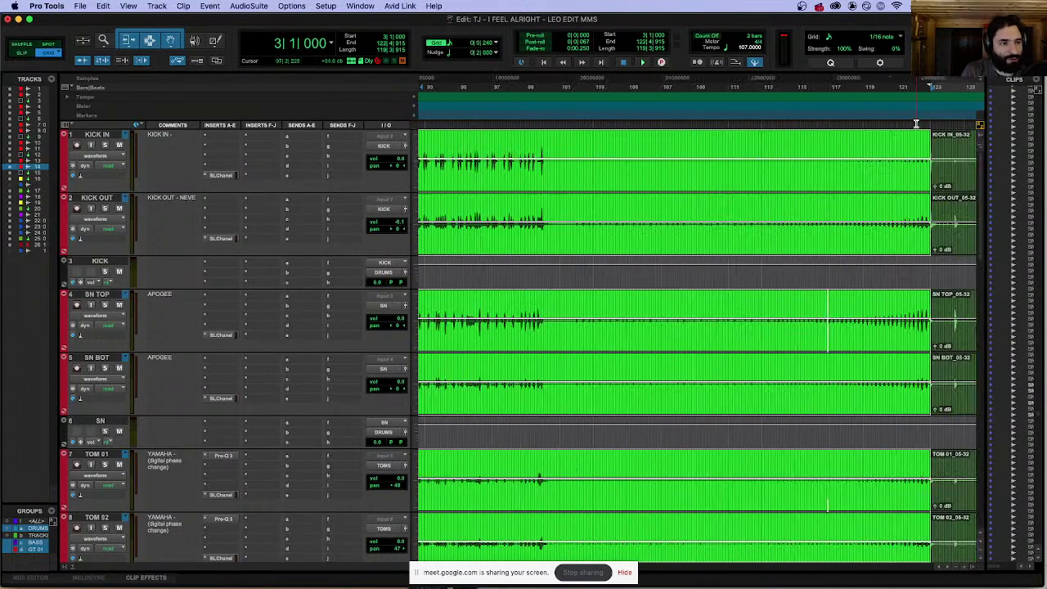
scroll(830, 143, up, 10)
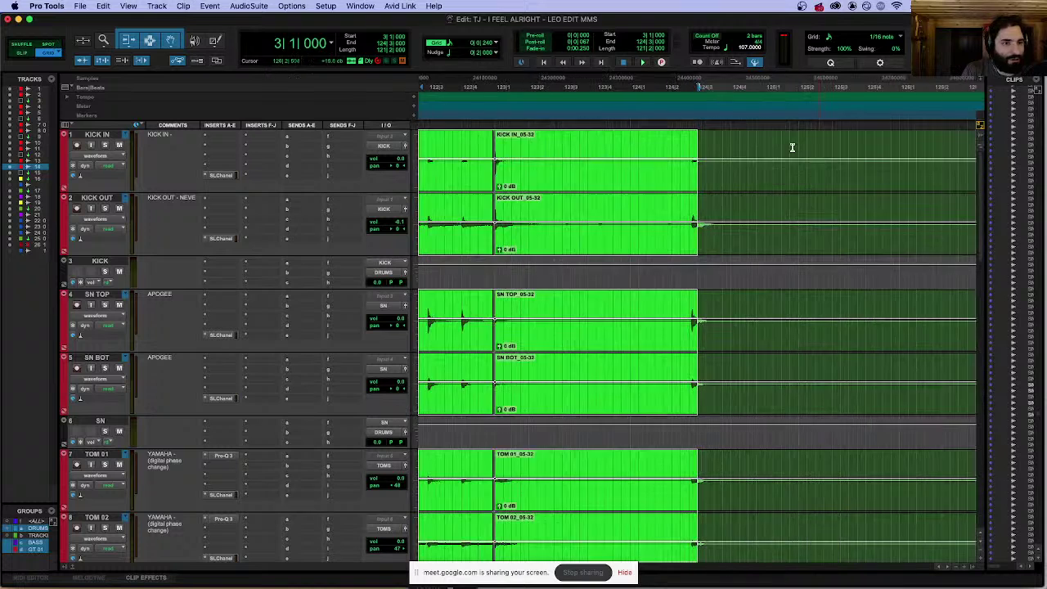
shift+click(669, 140)
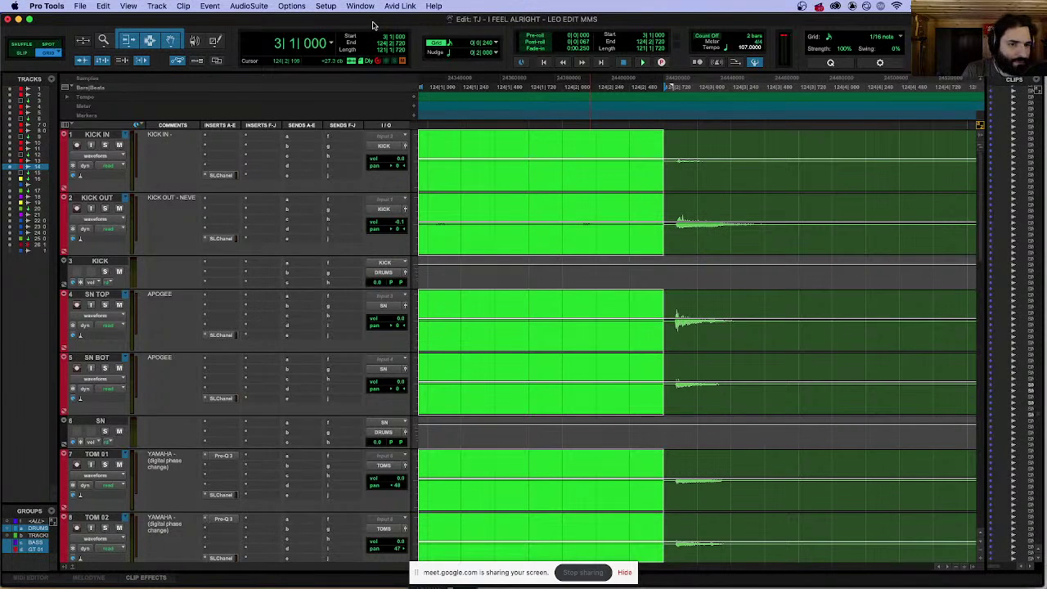
key(r)
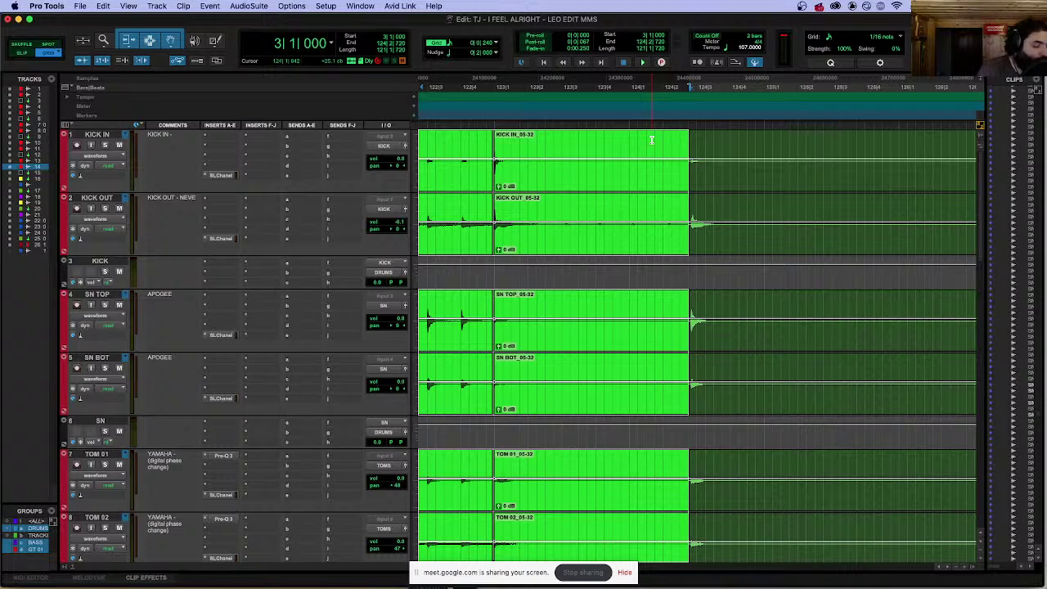
click(897, 140)
key(s)
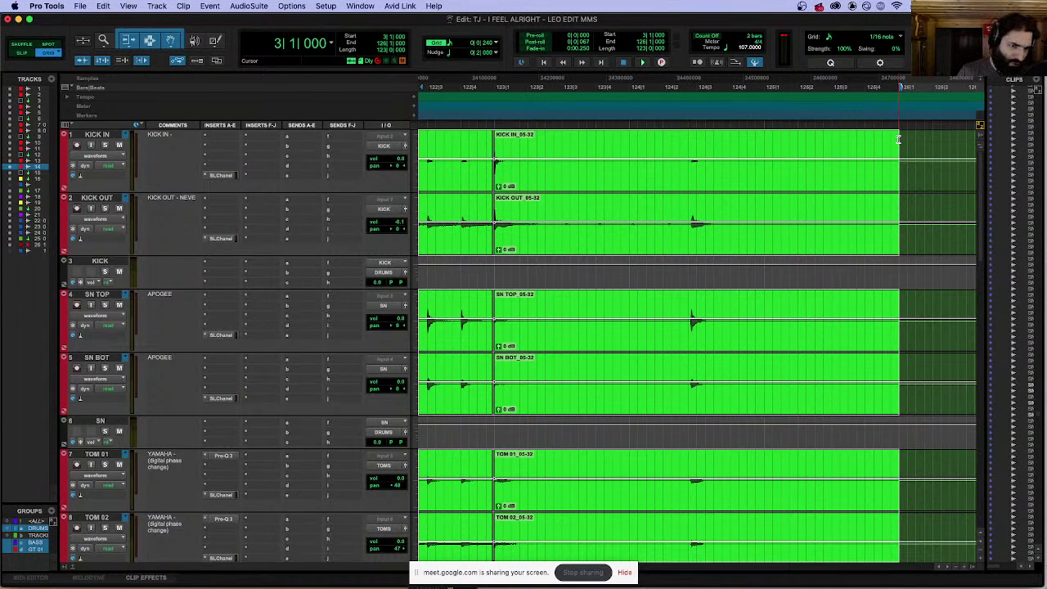
Step: Place the edit cursor on the grouped drums at 124|2|720, just ahead of the final snare hit
click(682, 137)
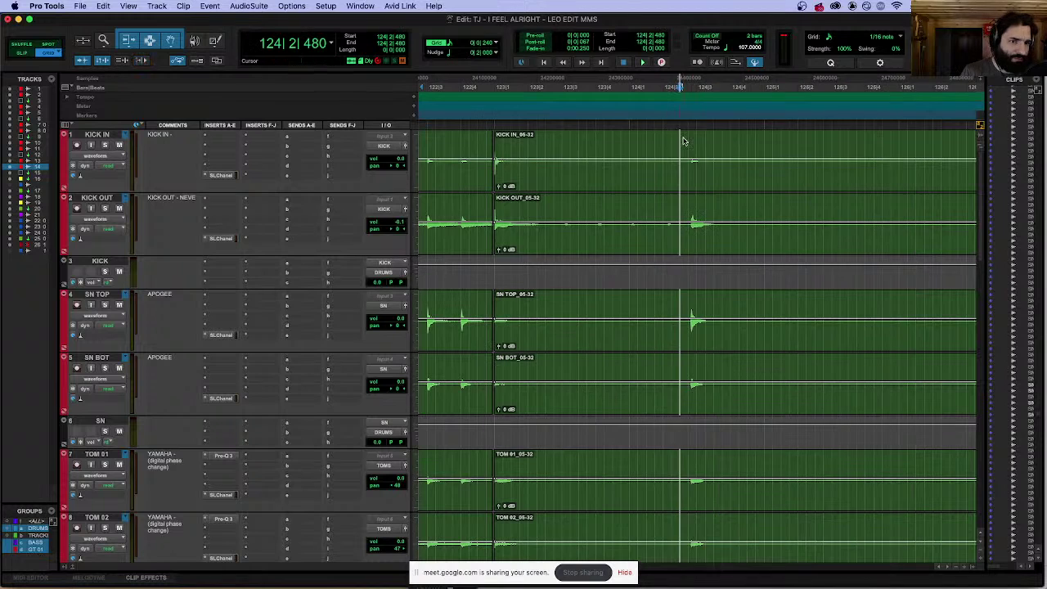
click(690, 136)
key(r)
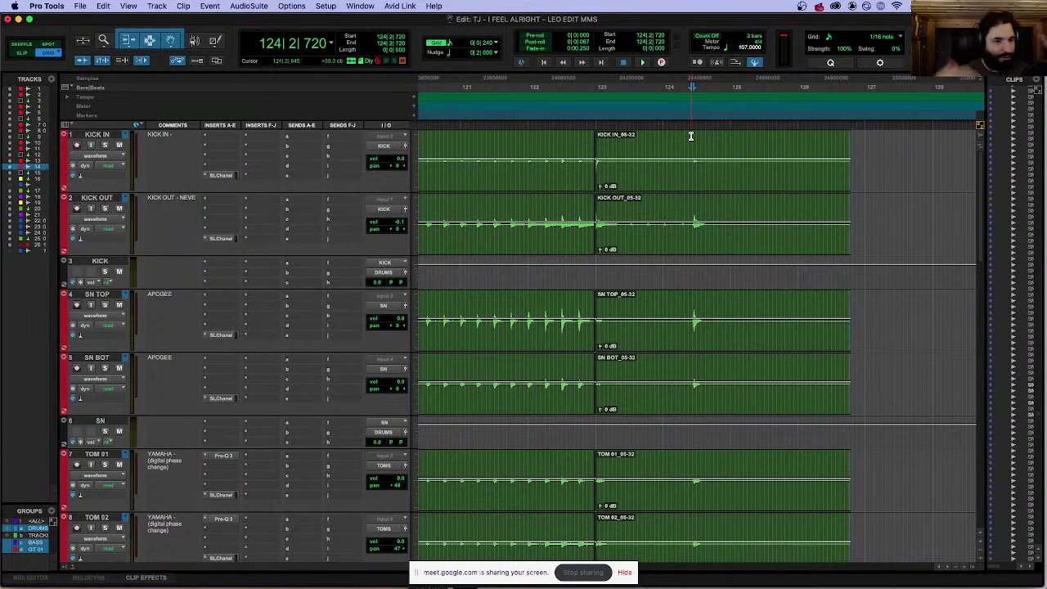
key(super+bracketright)
key(super+bracketright)
key(super+bracketright)
key(super+bracketright)
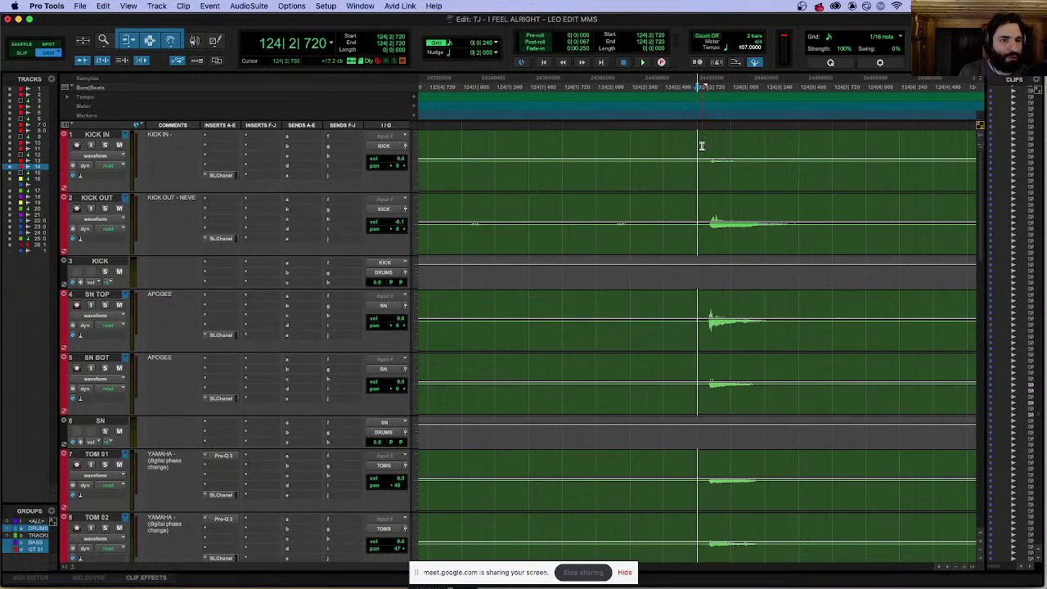
Step: Select the grouped drums from 7|4|000, around the opening fill, through to 124|2|720
key(super+bracketleft)
key(super+bracketleft)
key(super+bracketleft)
key(super+bracketleft)
key(super+bracketleft)
key(super+bracketleft)
key(super+bracketleft)
key(super+bracketleft)
key(super+bracketleft)
key(super+bracketleft)
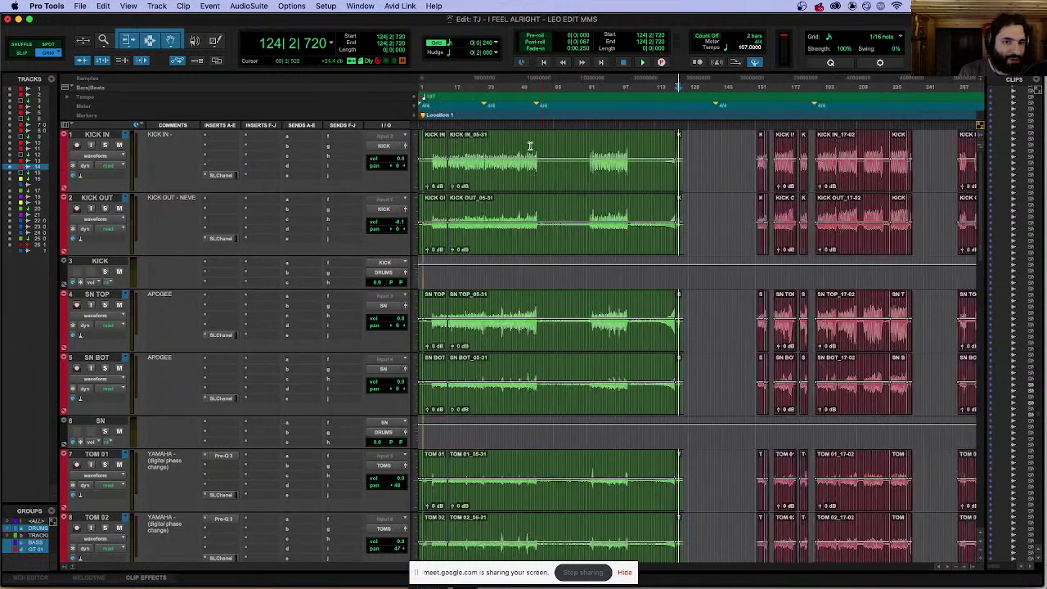
click(424, 145)
key(super+bracketright)
key(super+bracketright)
key(super+bracketright)
key(super+bracketright)
key(super+bracketright)
key(super+bracketright)
key(super+bracketright)
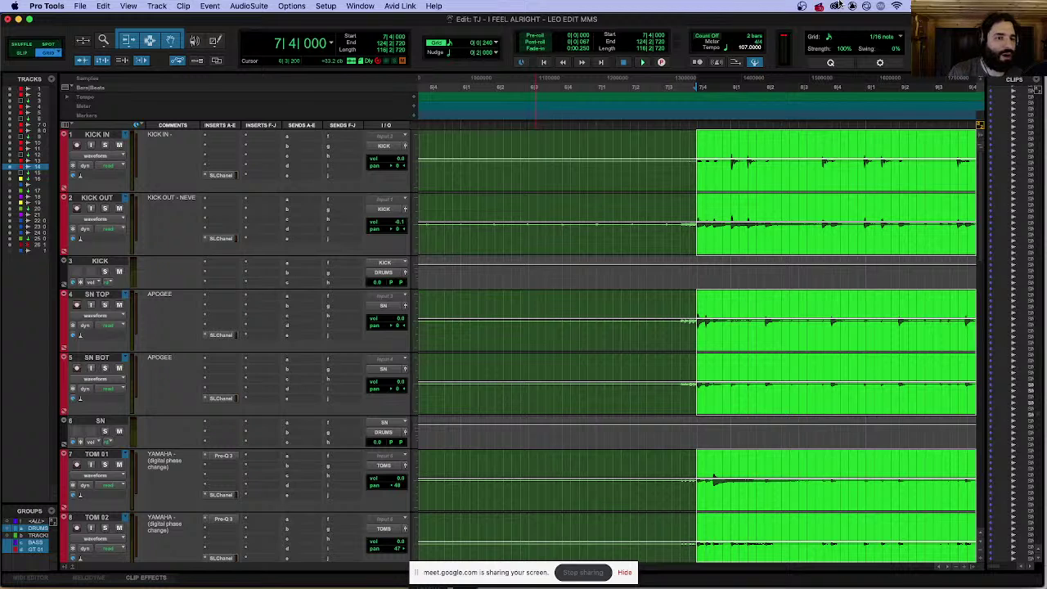
Step: Select bar 8 of the grouped drums from 8|1|000 to 9|1|000, and place the edit cursor at 8|1|240
click(730, 144)
shift+click(867, 145)
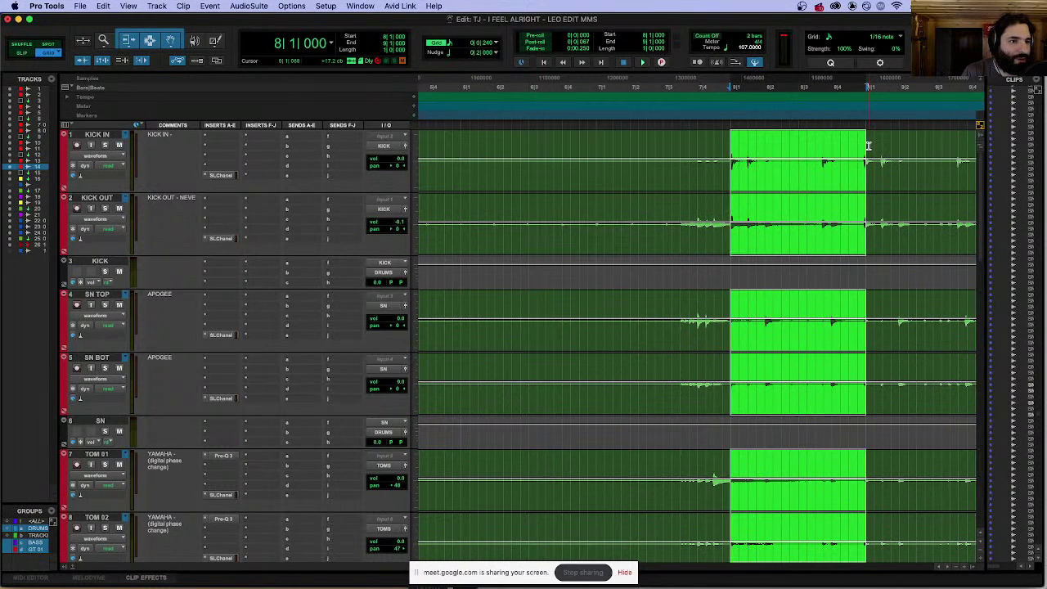
click(723, 141)
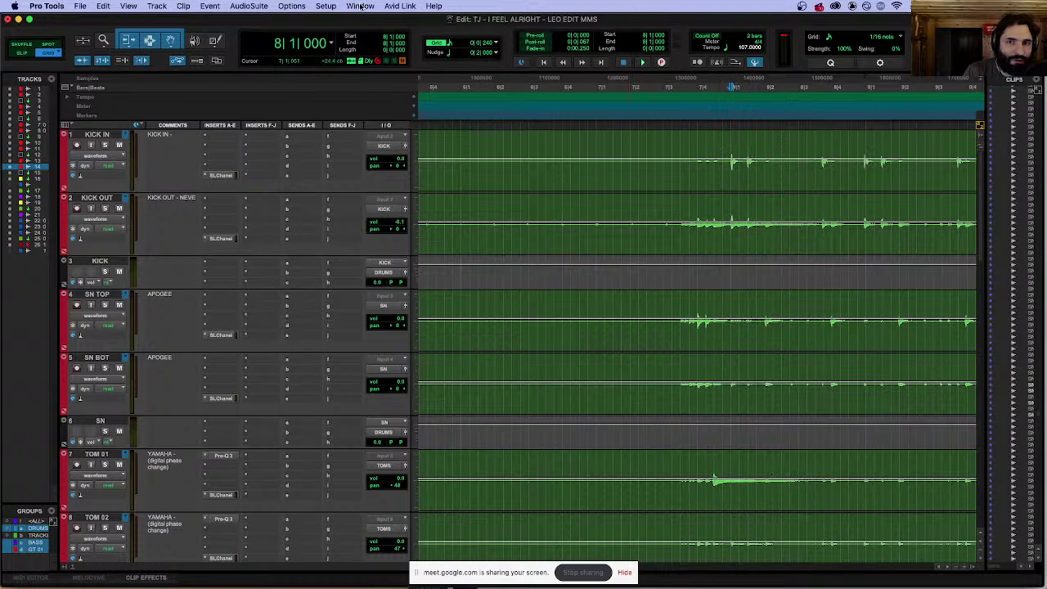
click(738, 146)
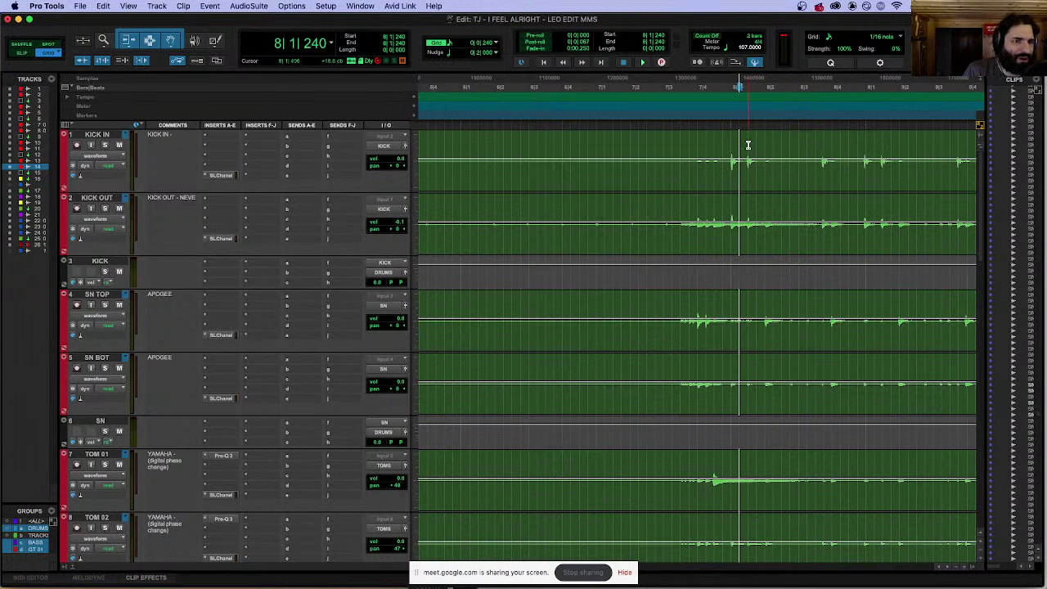
Step: Set the grid to 1/4 note and place the edit cursor on each beat from 8|1|000 to 9|1|000
click(463, 42)
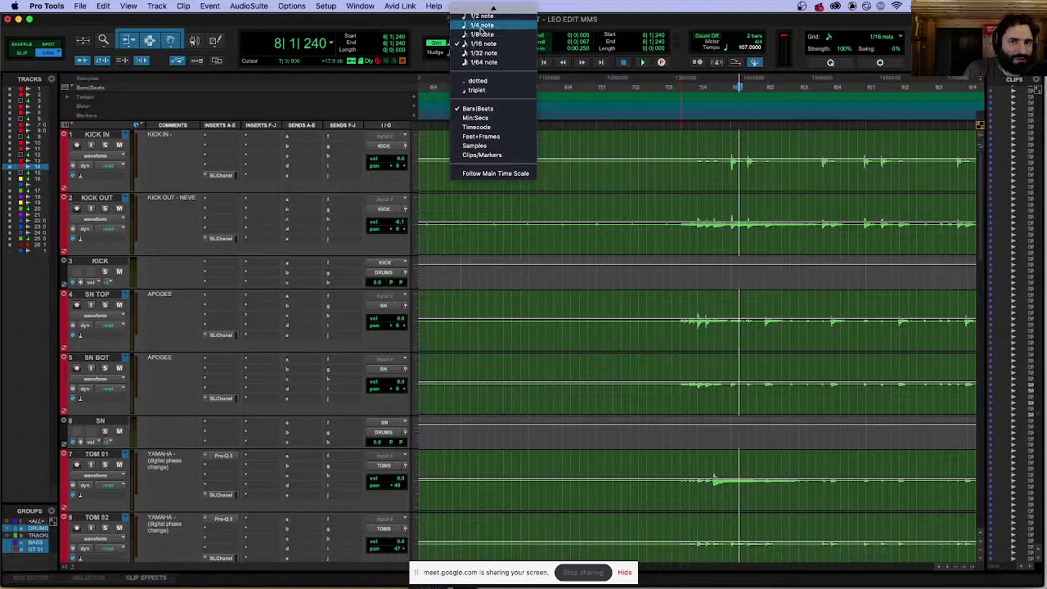
click(481, 25)
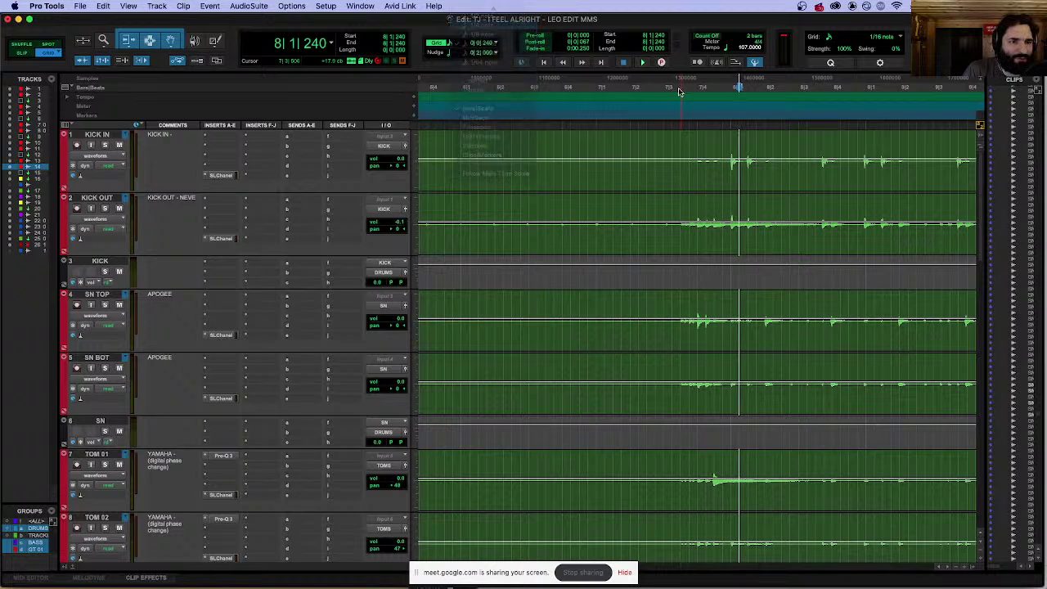
click(736, 141)
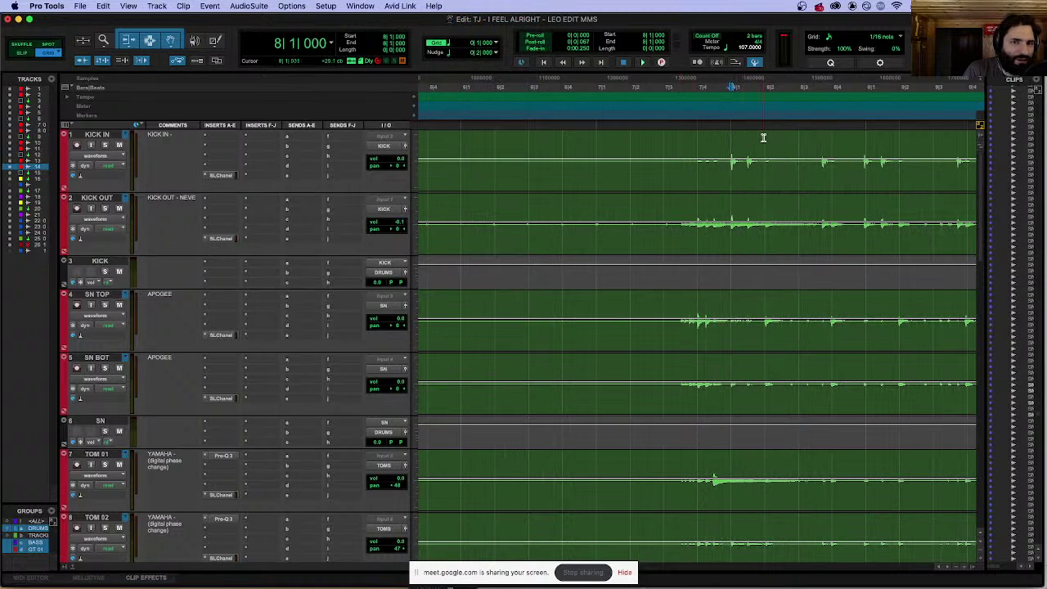
click(764, 139)
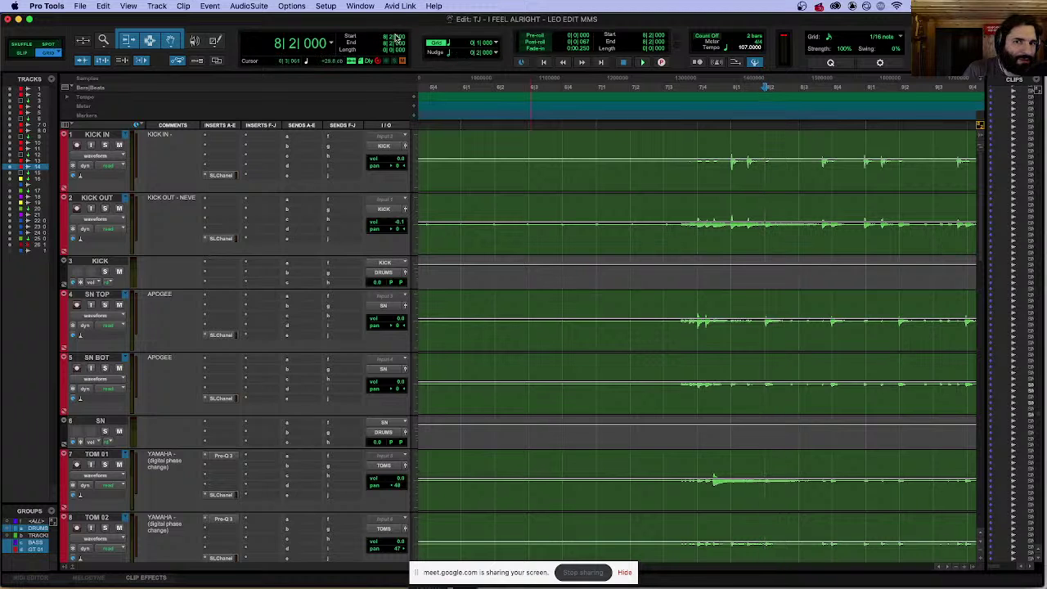
click(799, 137)
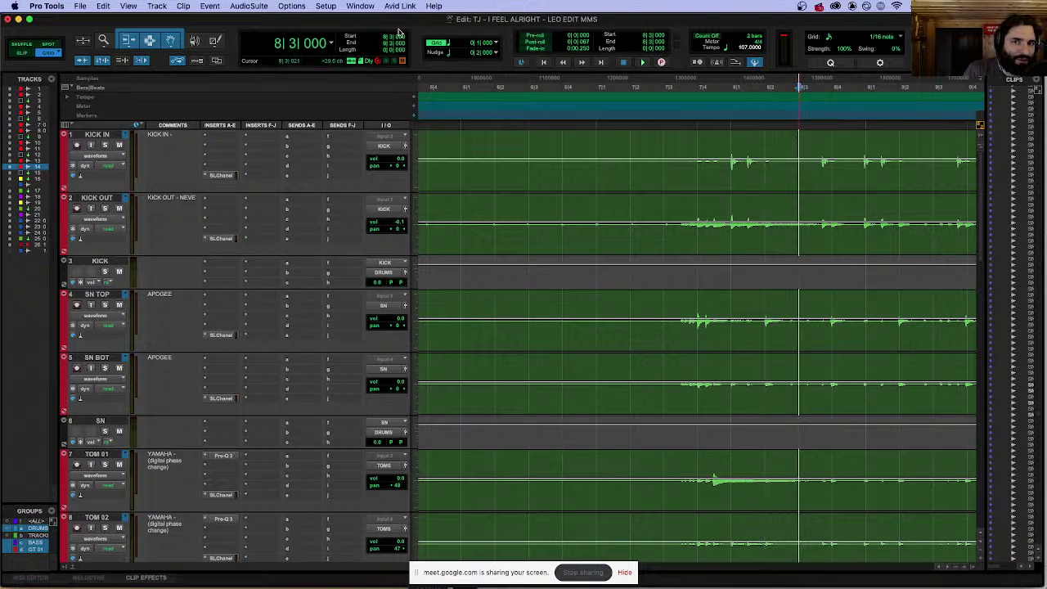
click(834, 139)
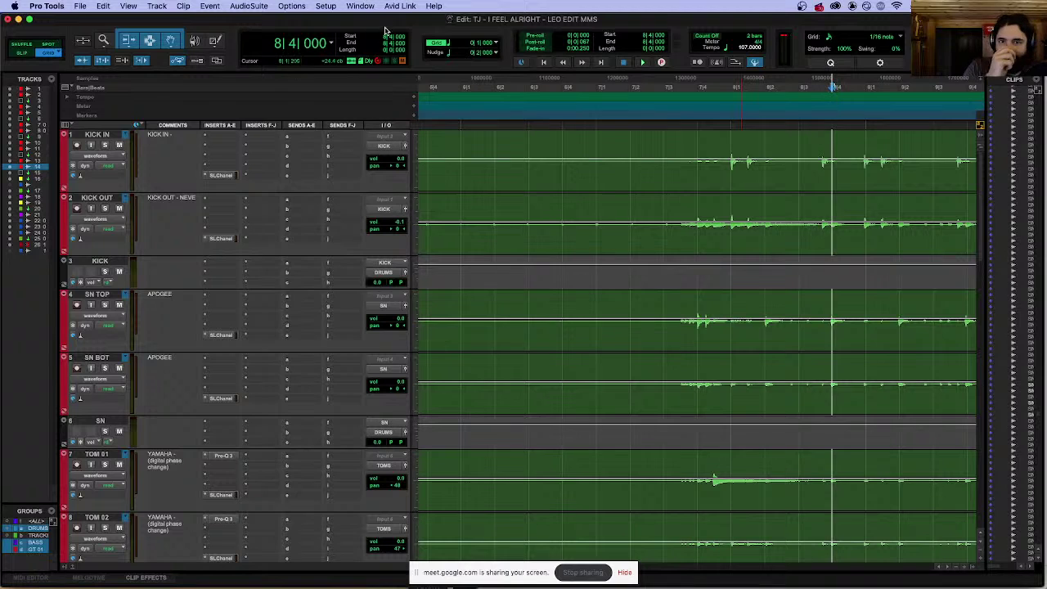
click(867, 136)
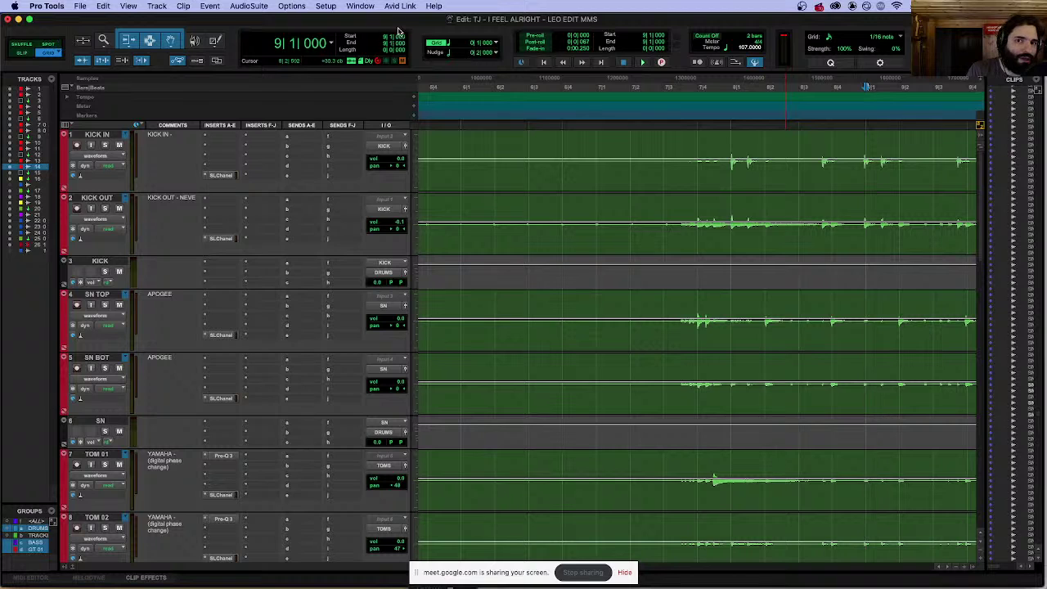
Step: Step the edit cursor through the beats of bar 8 again up to 9|1|000 and return it to 8|1|000
click(729, 140)
click(764, 142)
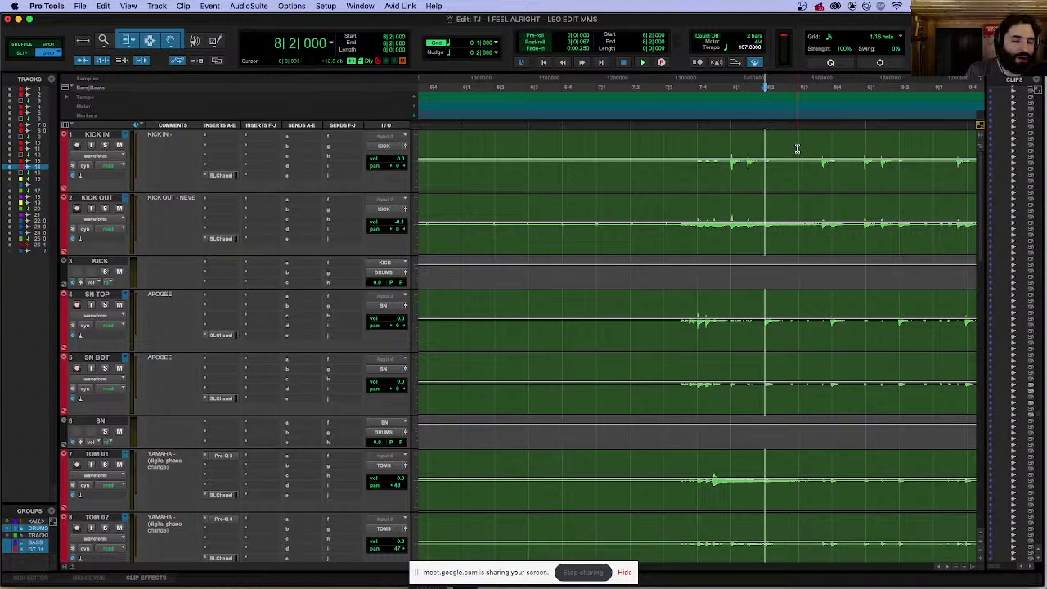
click(798, 145)
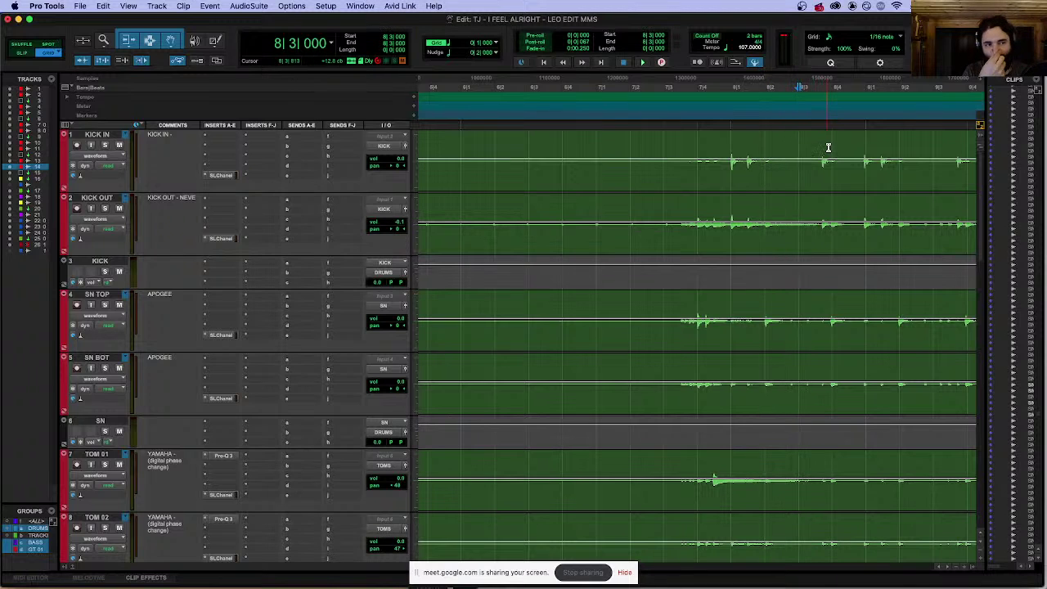
click(830, 144)
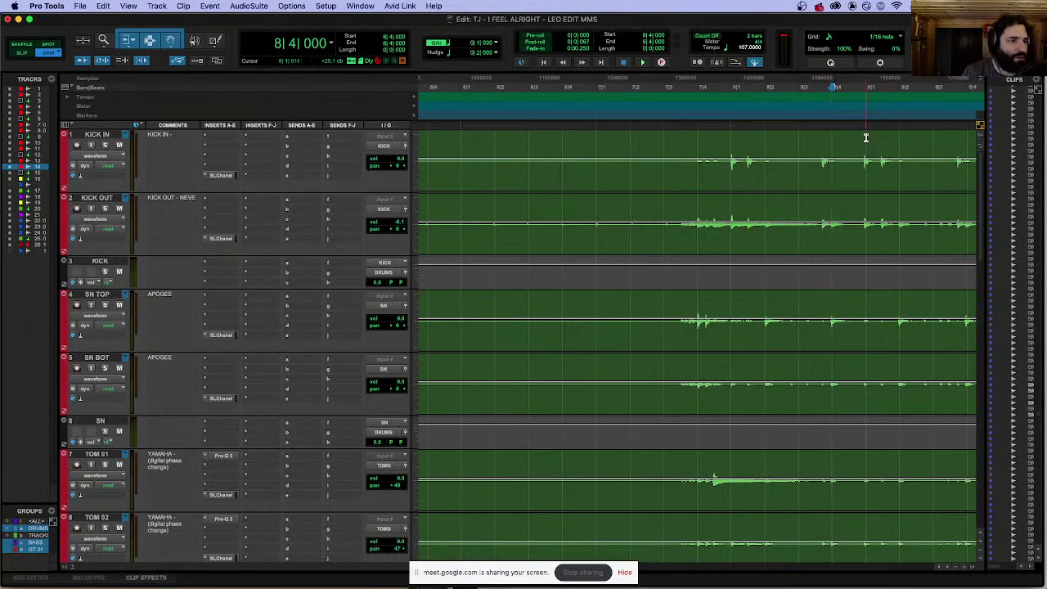
click(865, 138)
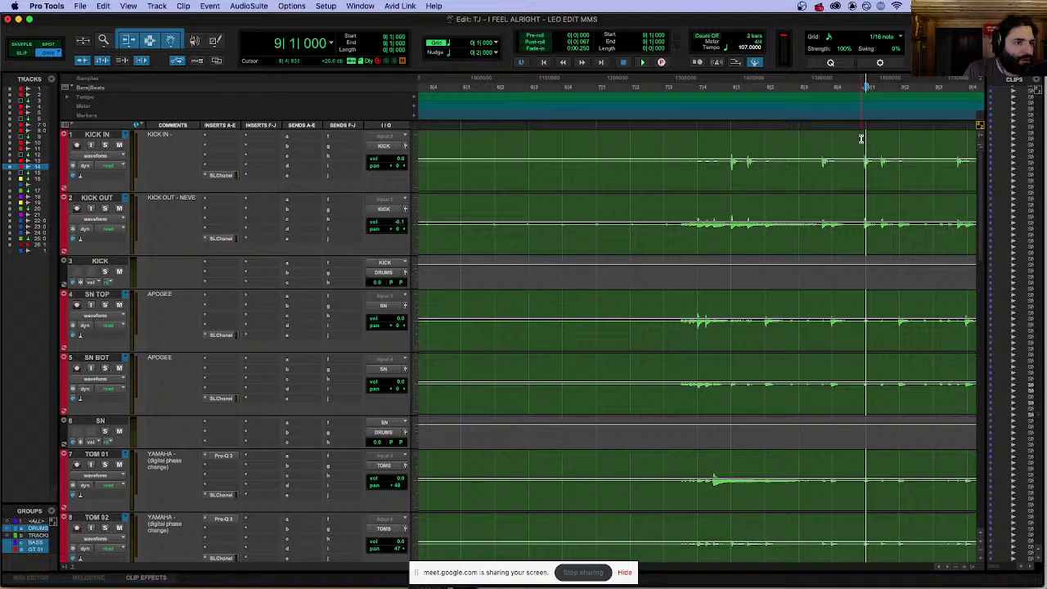
click(725, 142)
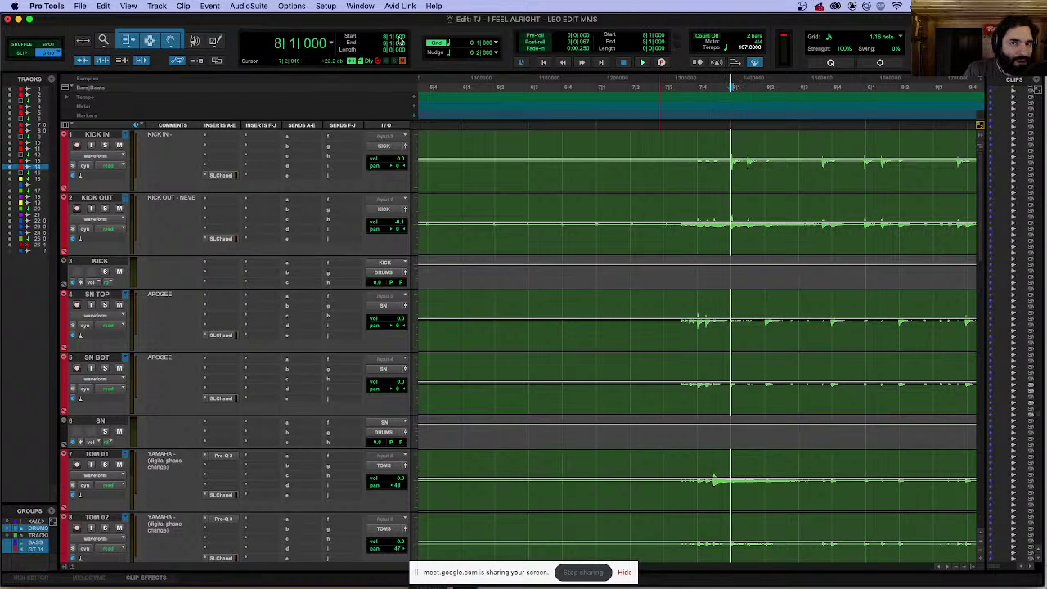
click(332, 44)
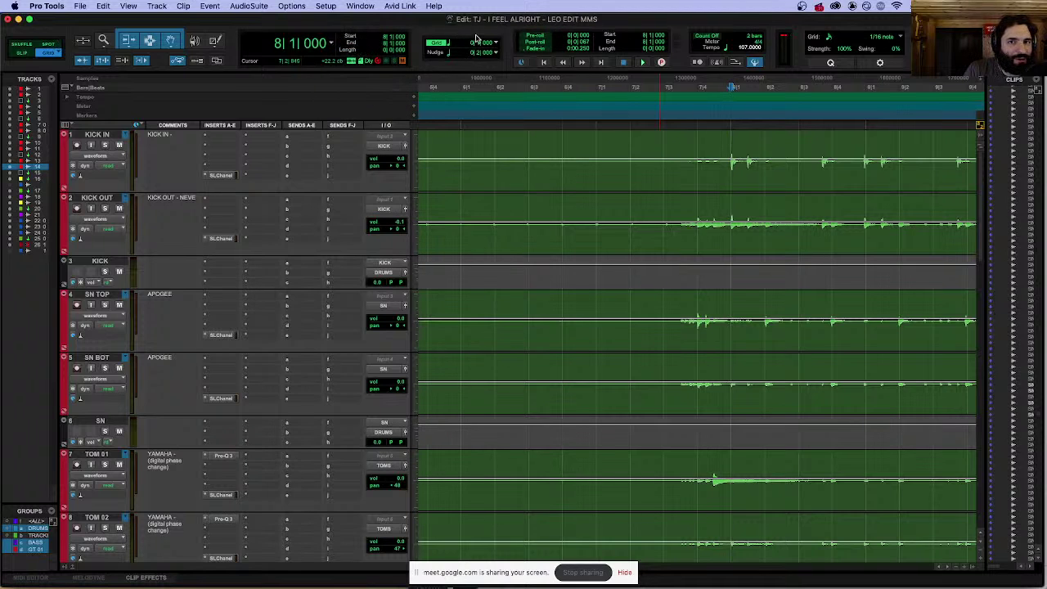
Step: Set the grid value to 1/8 note and place the cursor on 8|1|480 and 8|2|000 in the drum tracks
click(448, 45)
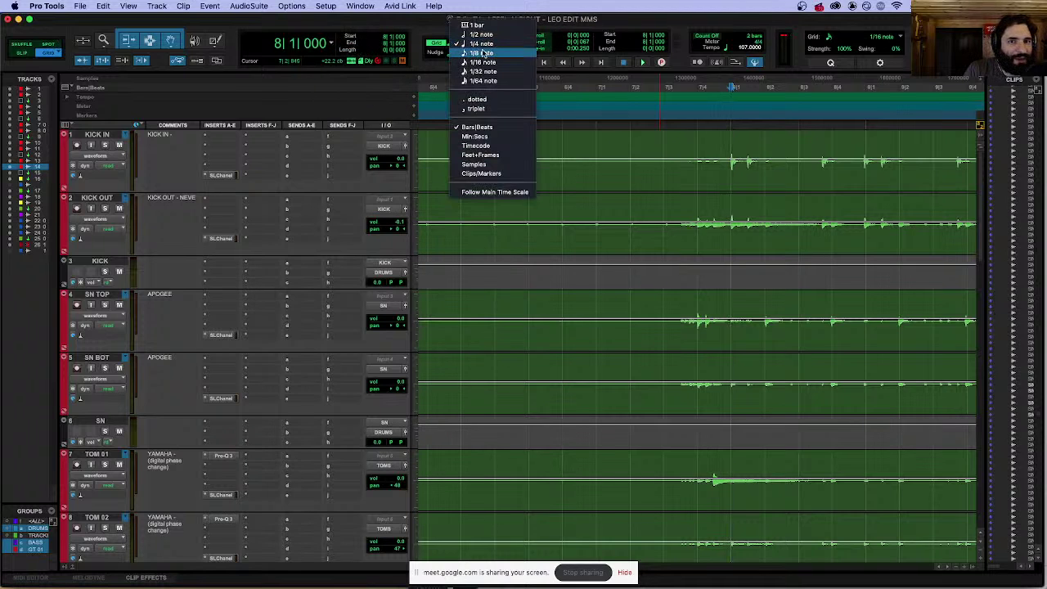
click(474, 49)
click(747, 142)
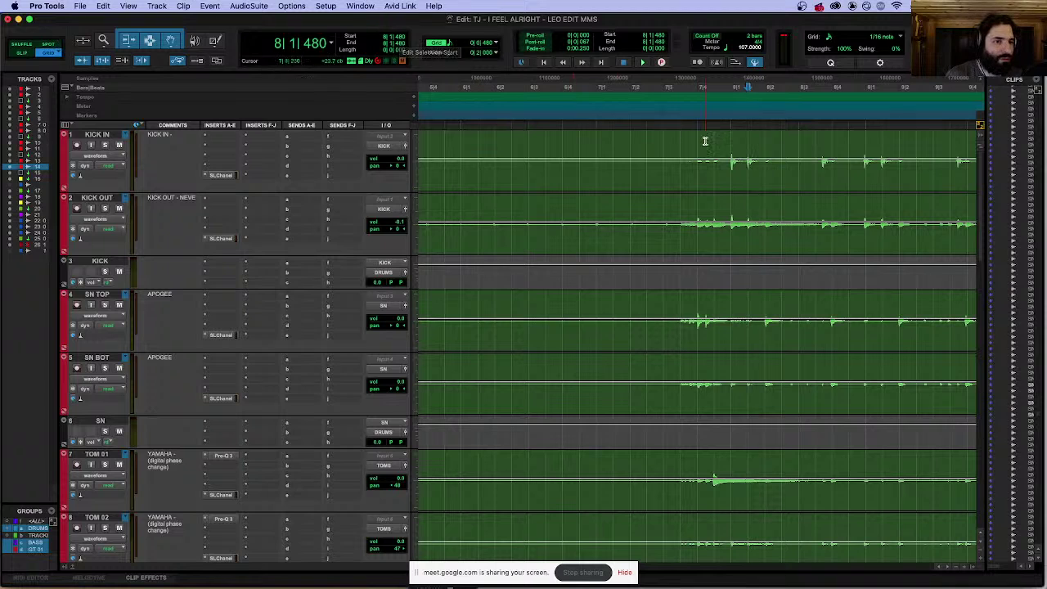
click(762, 147)
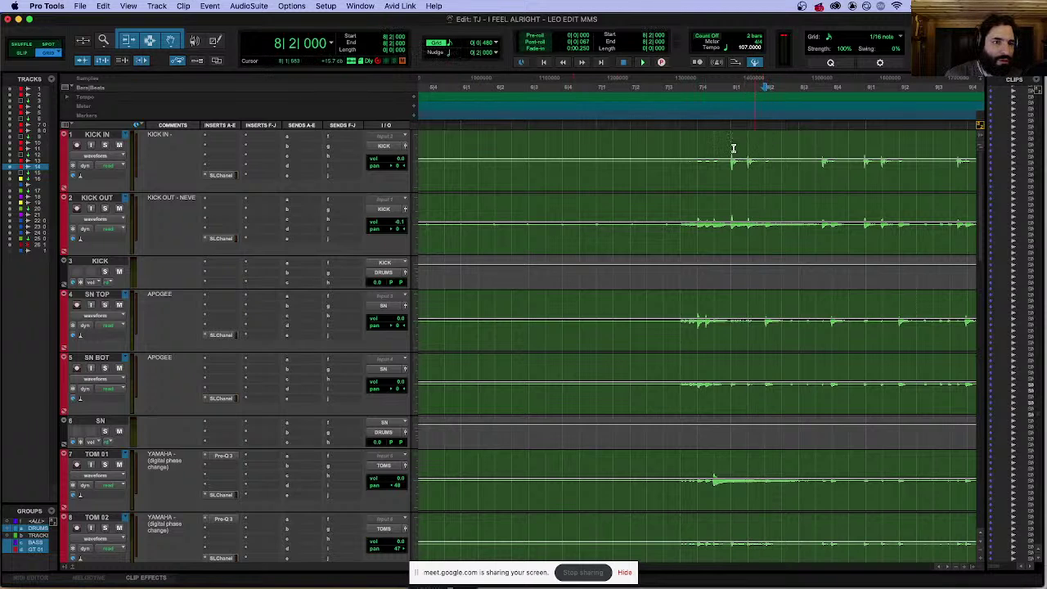
Step: Step the cursor repeatedly through the eighth-note grid positions 8|1|000, 8|1|480 and 8|2|000 to compare them with the kick hits
click(731, 148)
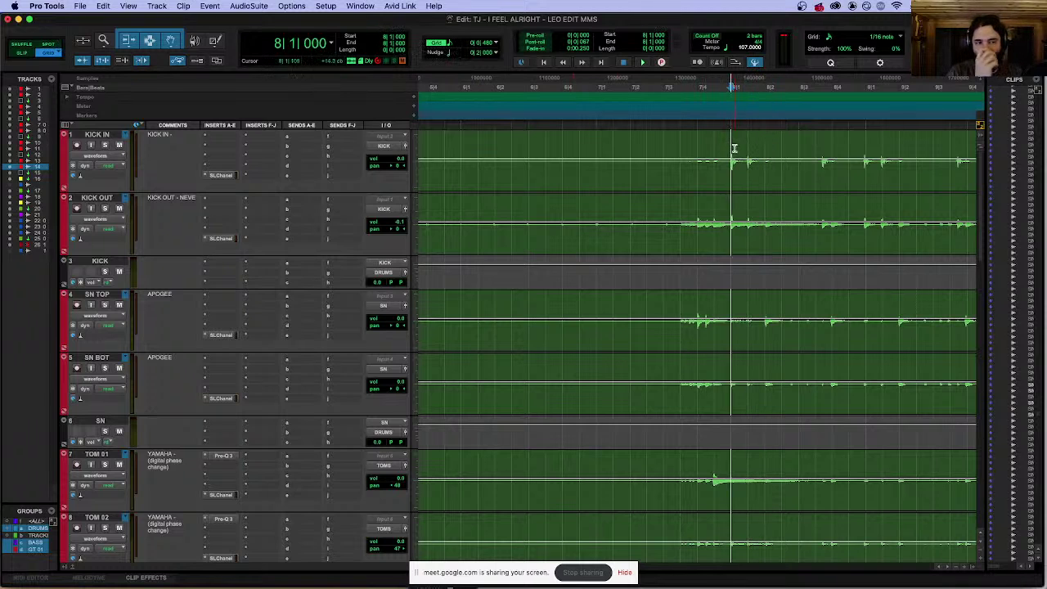
click(748, 148)
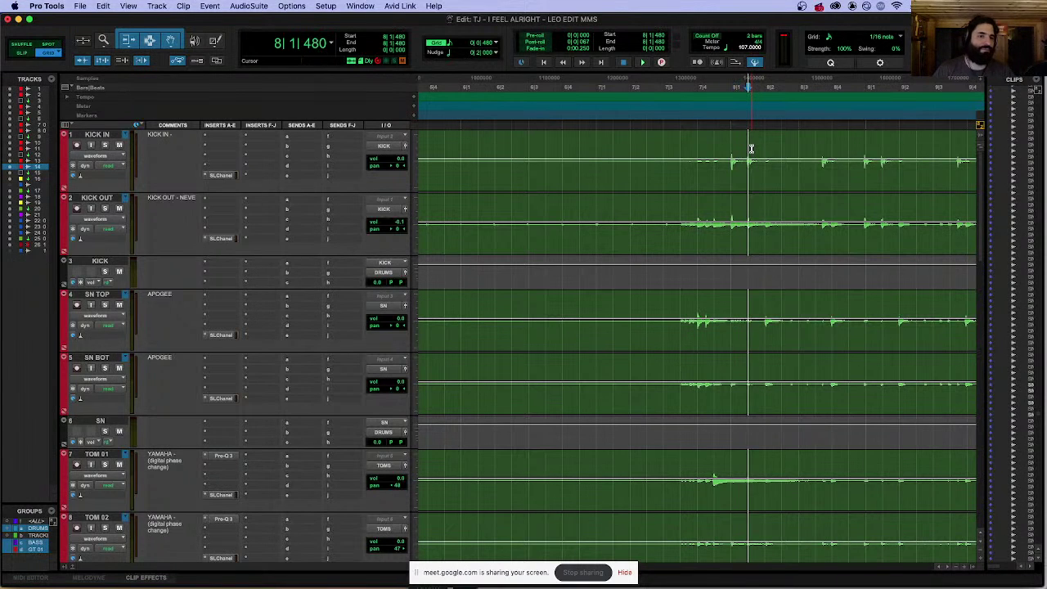
click(764, 146)
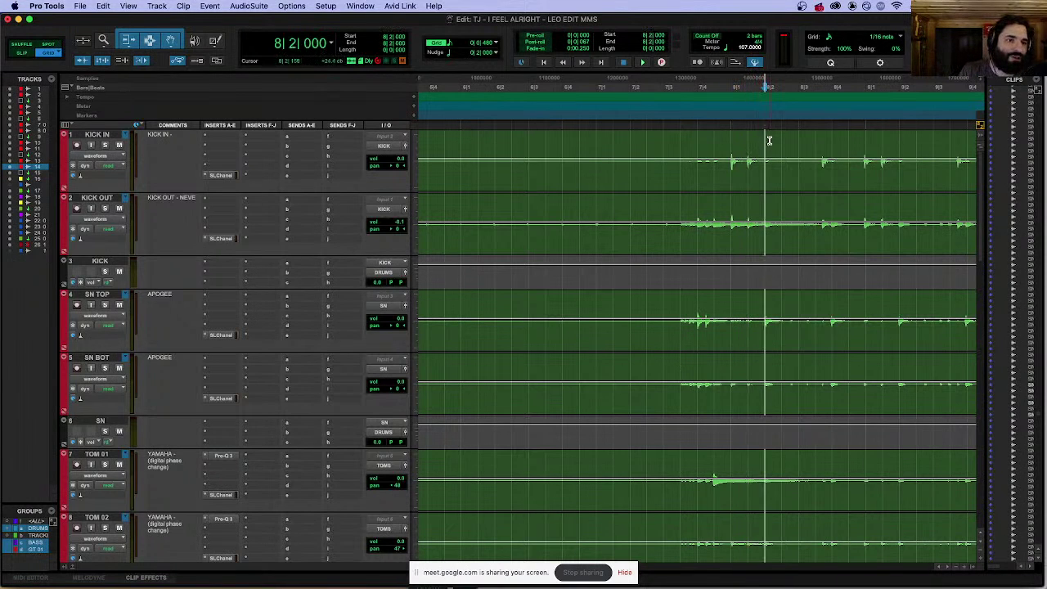
click(731, 145)
click(749, 143)
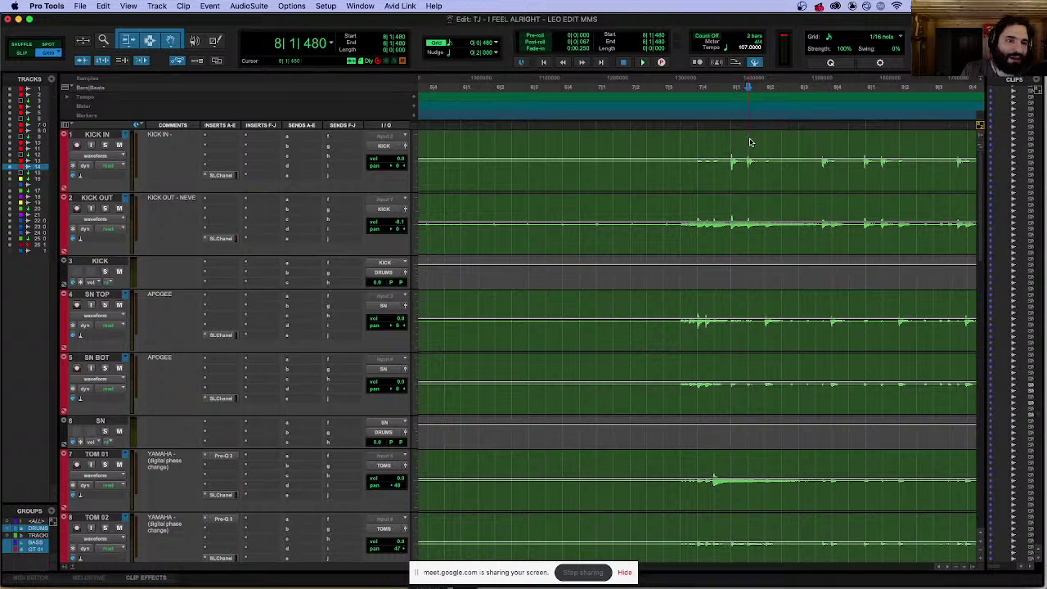
click(763, 138)
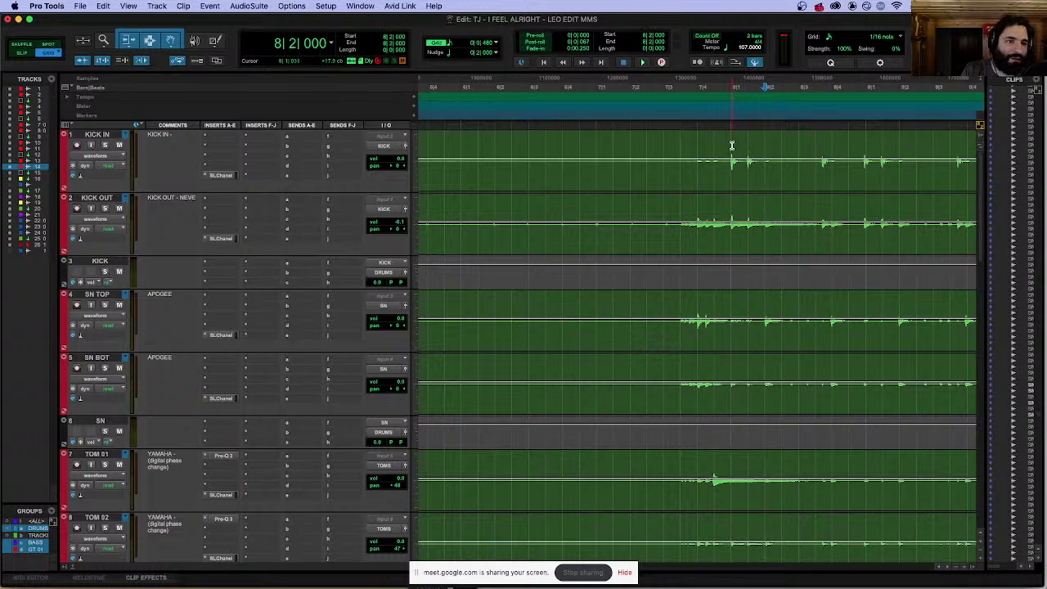
click(730, 146)
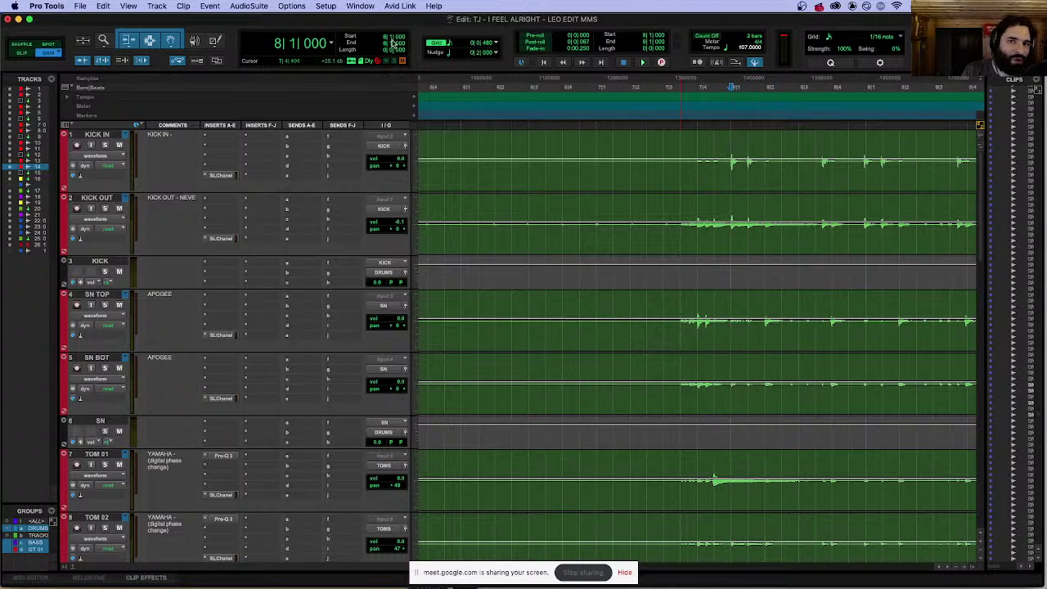
click(748, 139)
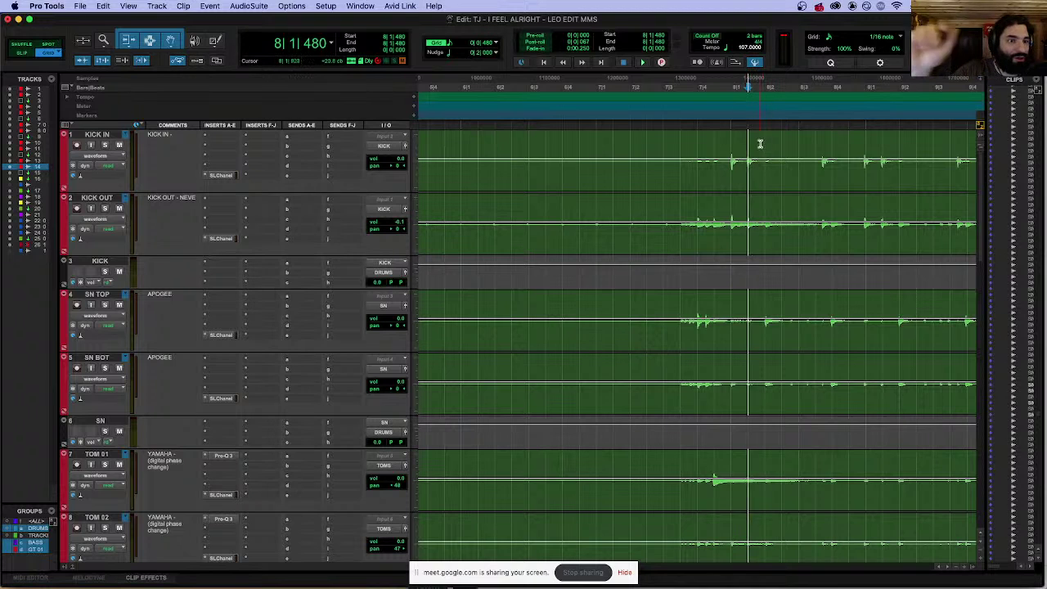
click(764, 140)
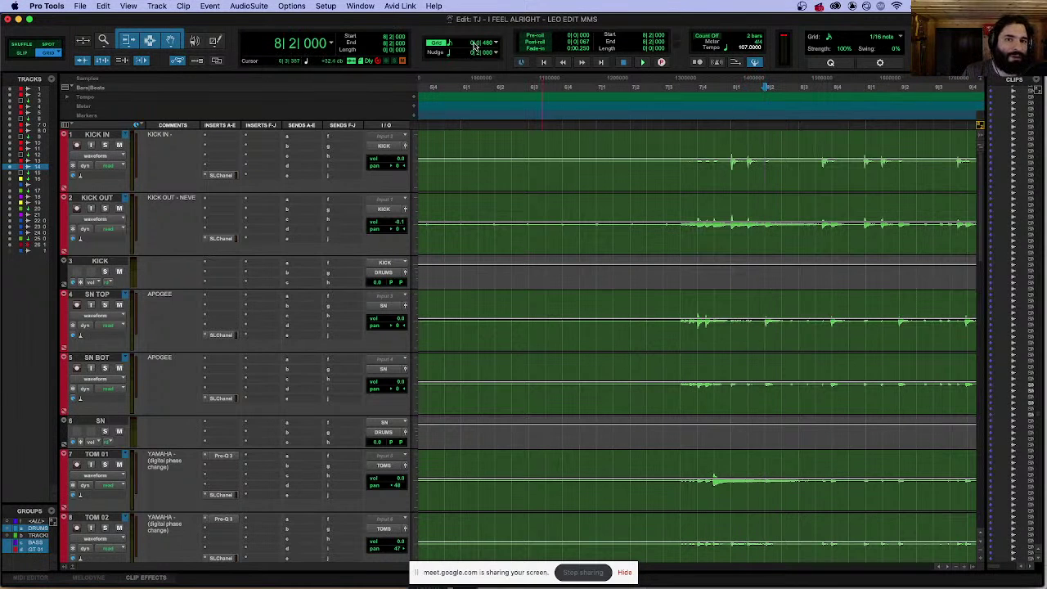
Step: Try selecting the drum tracks from 8|1|000 to 9|1|000 and shortening the selection's end to 8|4|480
click(730, 147)
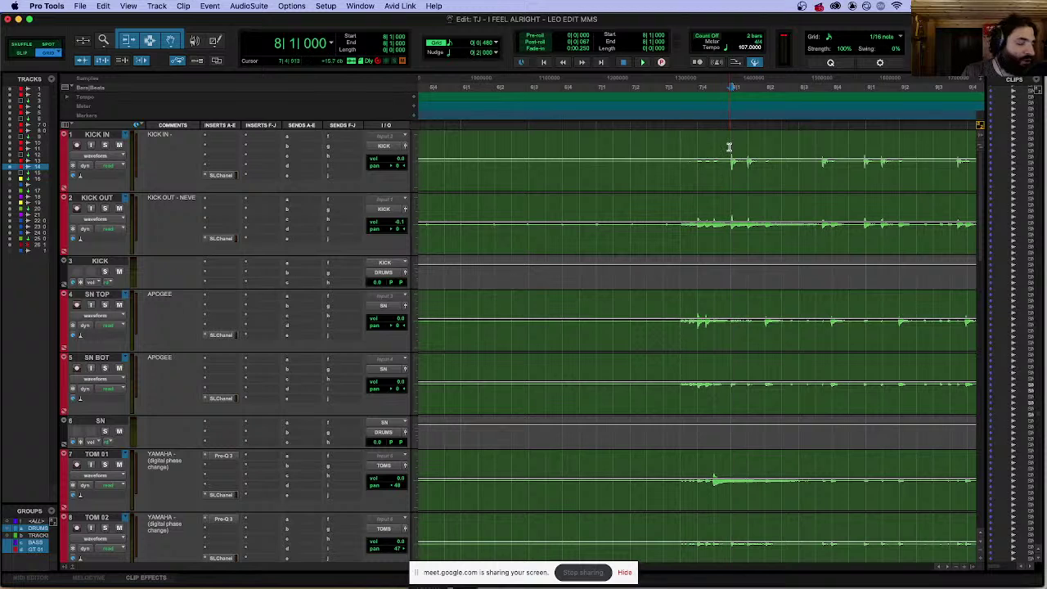
shift+click(867, 136)
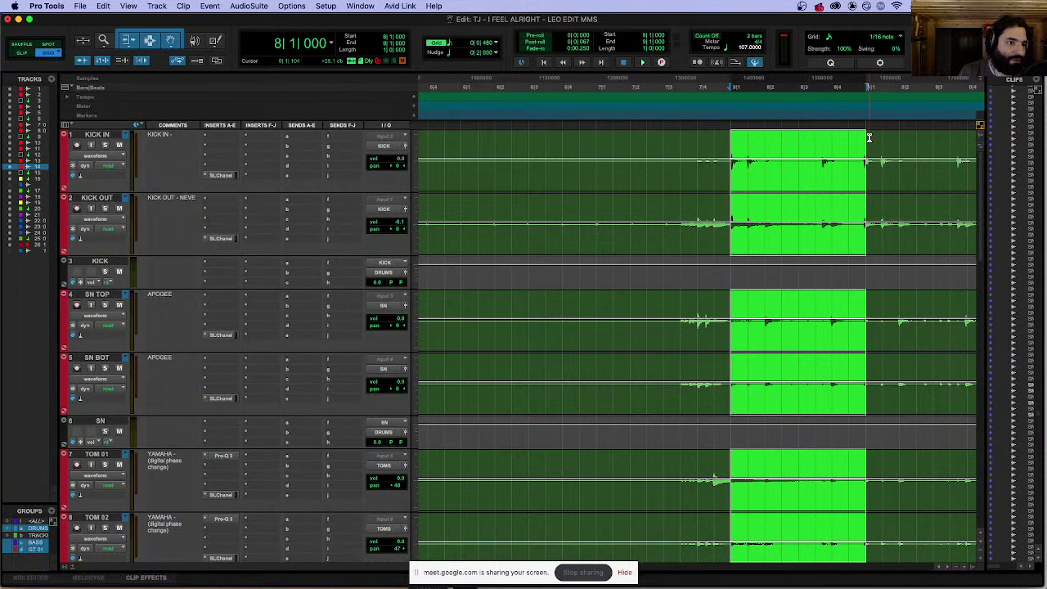
drag(868, 137, 846, 139)
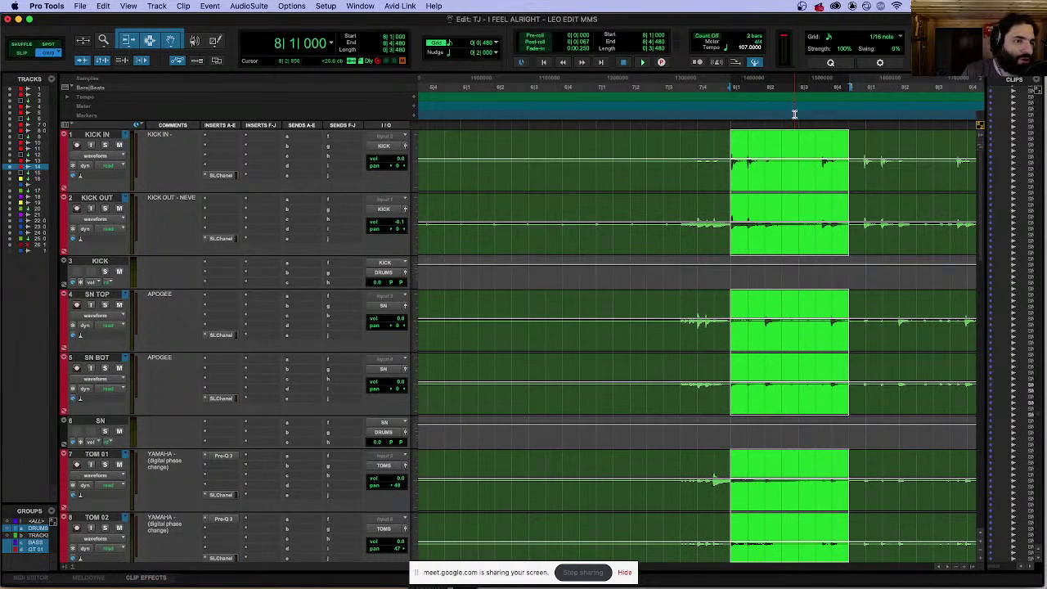
click(840, 141)
Step: Separate the grouped drum clips at the downbeat of bar 8, position 8|1|000
click(733, 134)
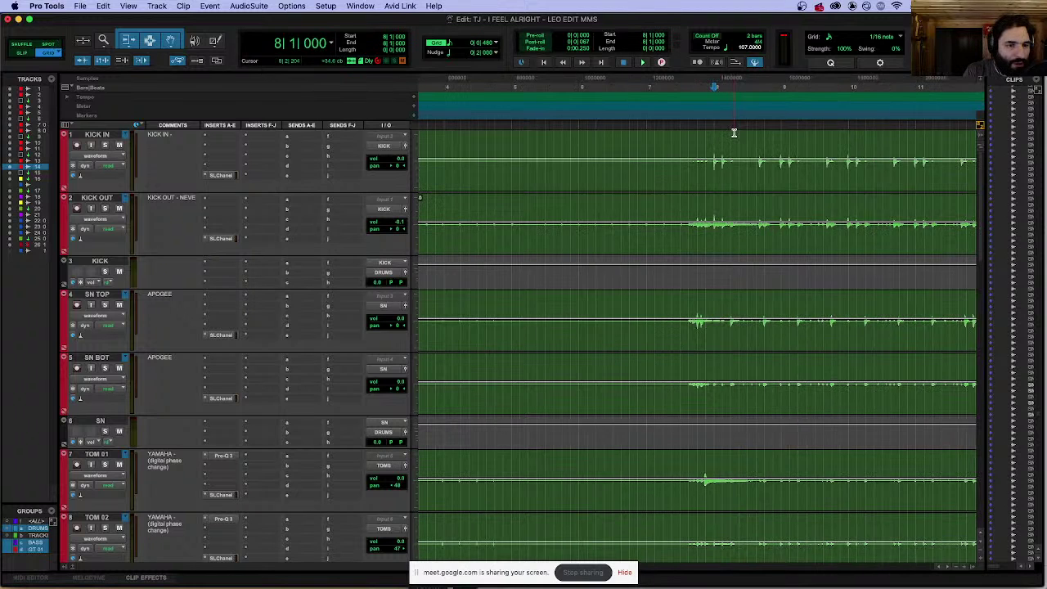
scroll(733, 134, down, 3)
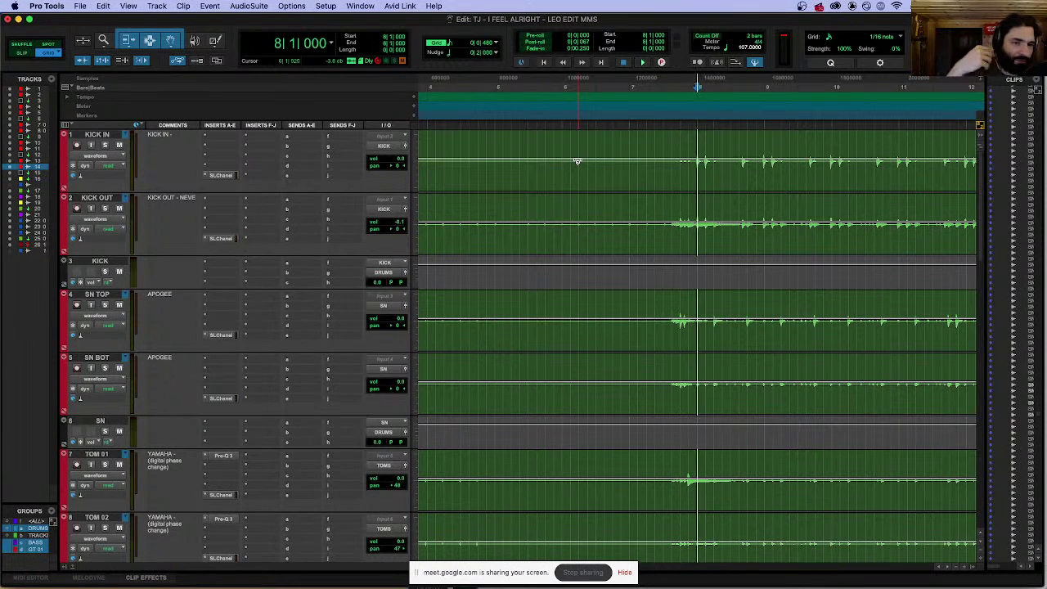
key(super+bracketright)
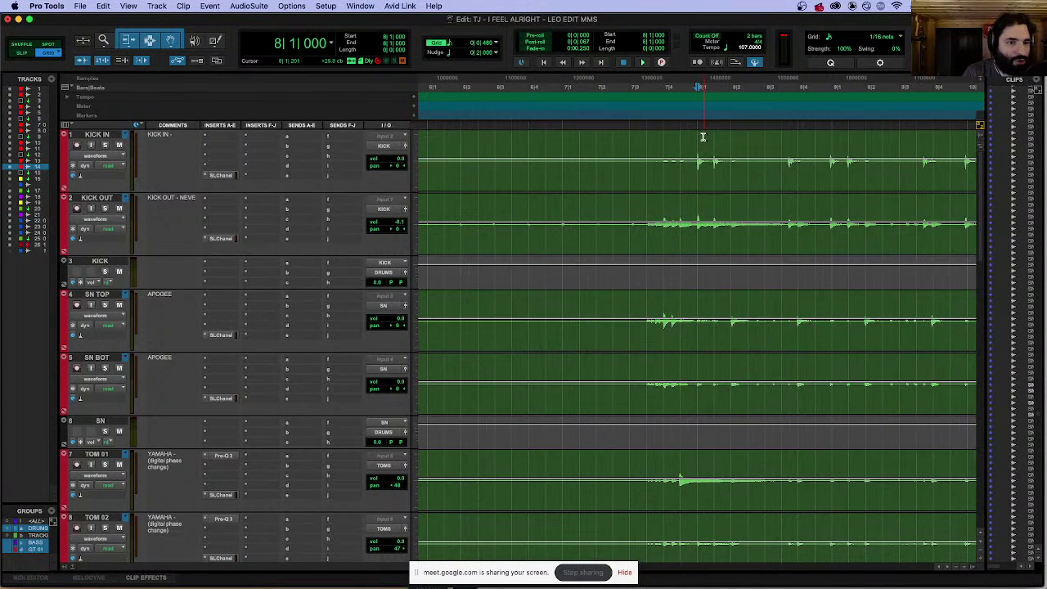
key(super+bracketright)
key(super+bracketright)
key(super+bracketright)
key(super+bracketleft)
key(super+bracketleft)
key(super+bracketleft)
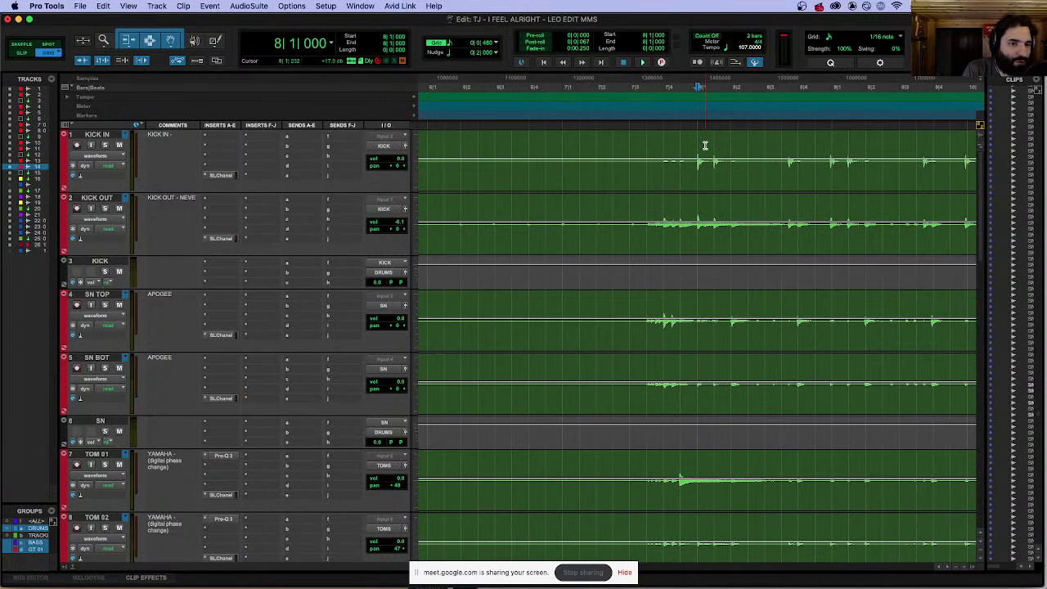
key(super+e)
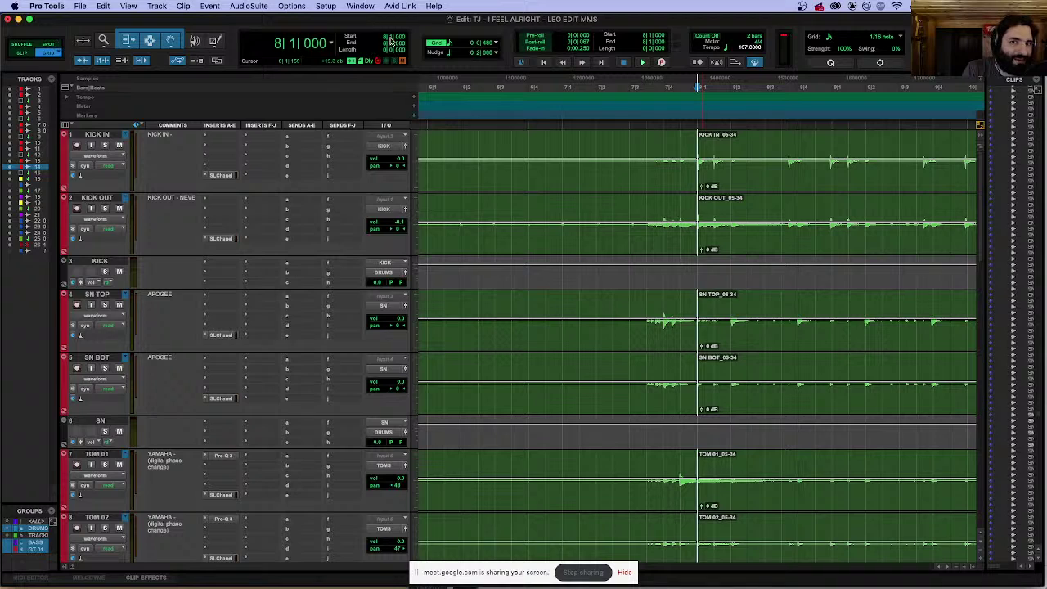
Step: Place the cursor at 123|1|000, on the start of the last clip at the end of the green drum take
key(super+bracketleft)
key(super+bracketleft)
key(super+bracketleft)
key(super+bracketleft)
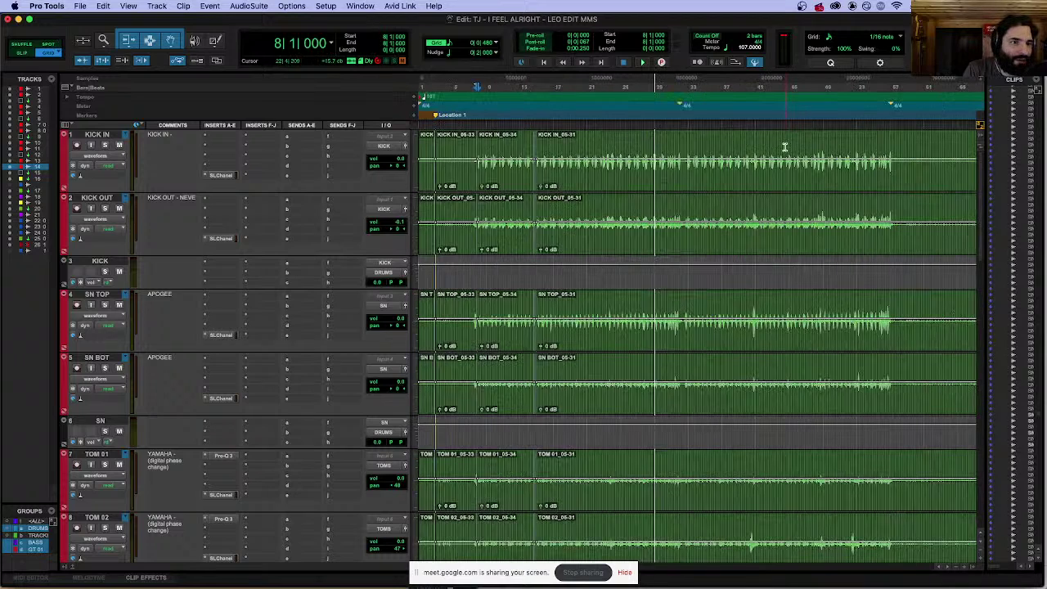
scroll(784, 148, right, 10)
click(675, 123)
key(super+bracketleft)
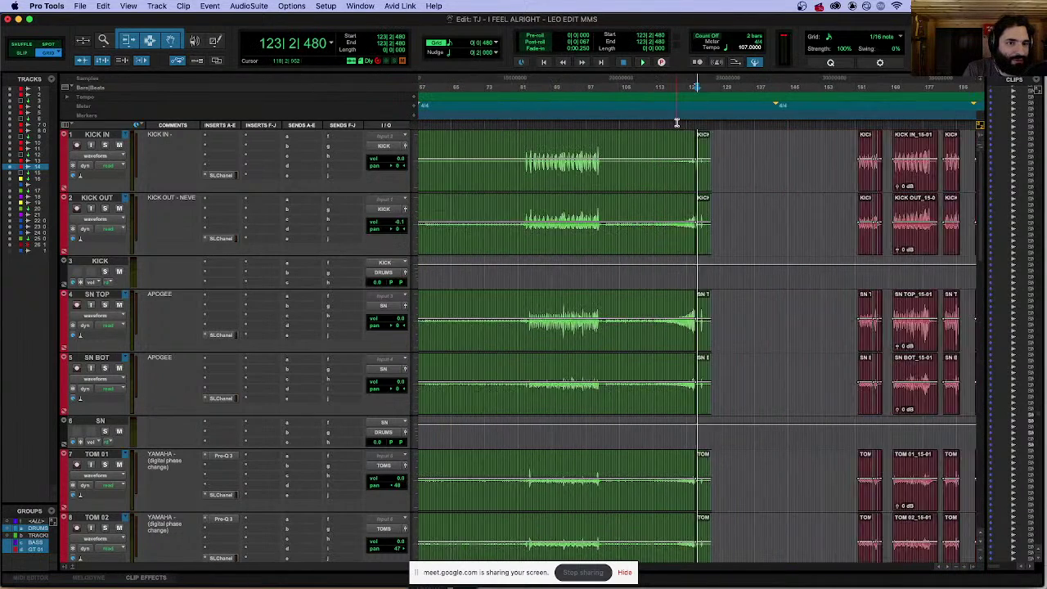
key(super+bracketright)
key(super+bracketright)
key(super+bracketright)
key(super+bracketright)
click(613, 179)
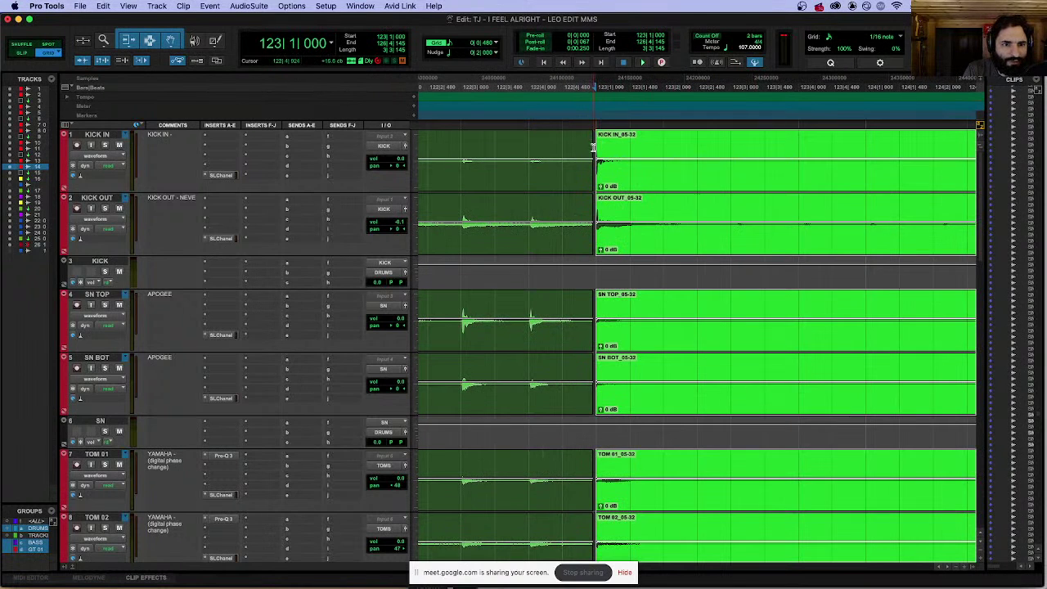
click(593, 147)
key(super+bracketright)
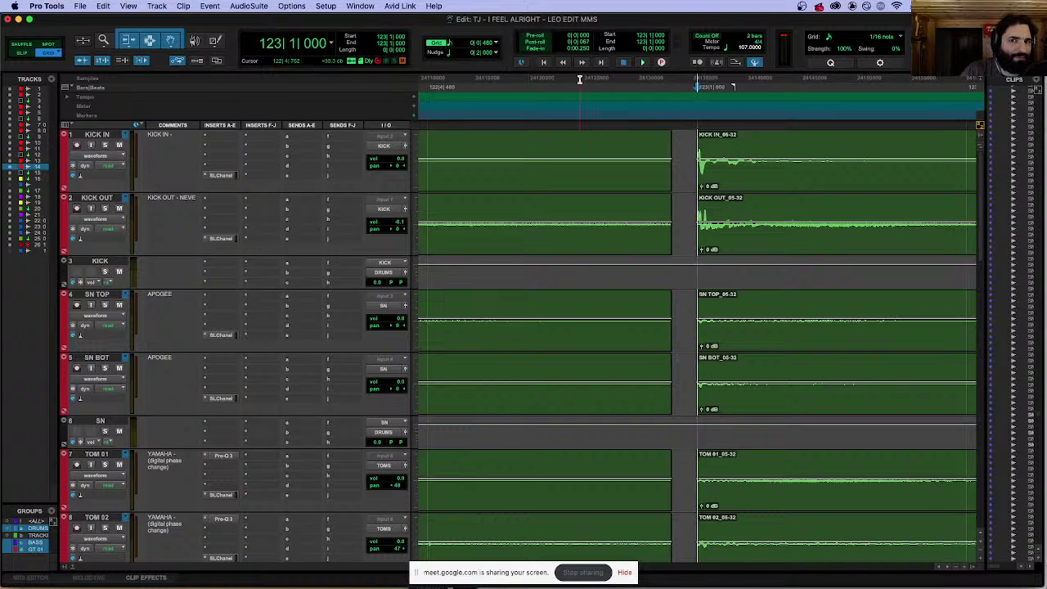
Step: Select the drum tracks from 8|1|000 through to 123|1|000
key(super+bracketleft)
key(super+bracketleft)
key(super+bracketleft)
key(super+bracketleft)
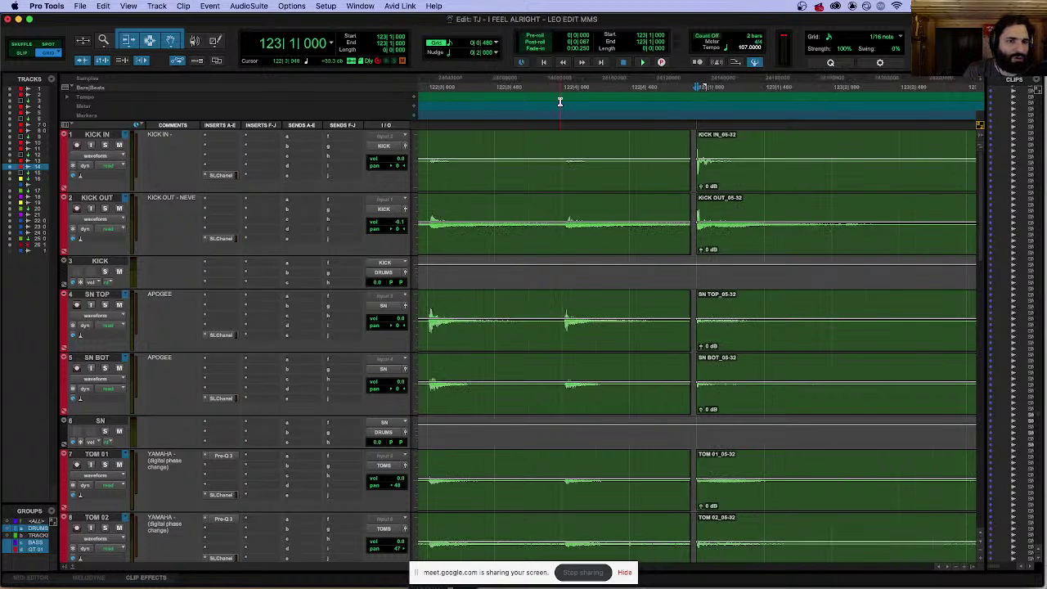
key(super+bracketleft)
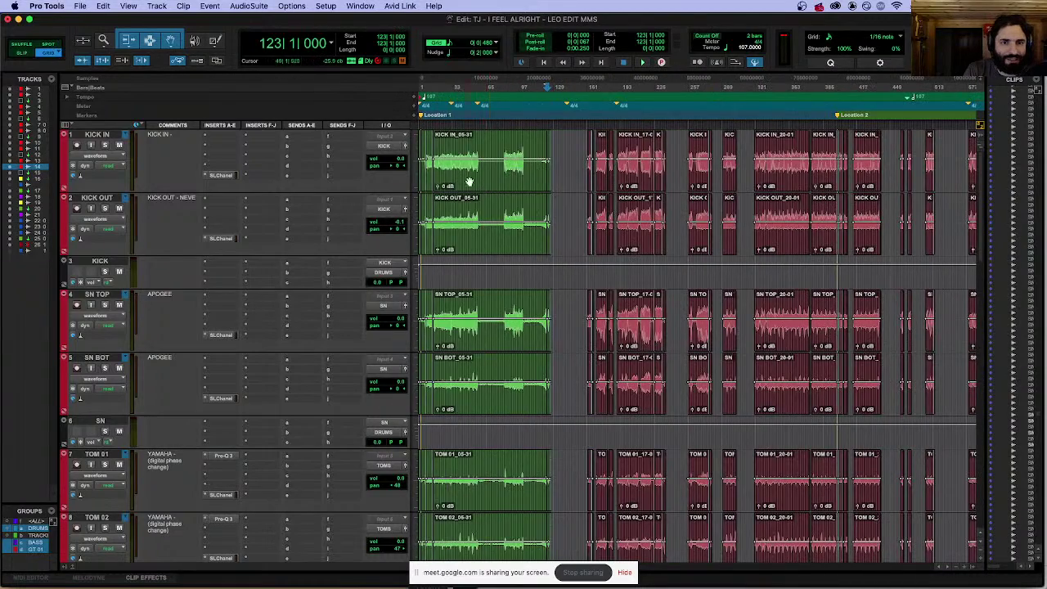
click(443, 185)
key(alt+f)
click(451, 182)
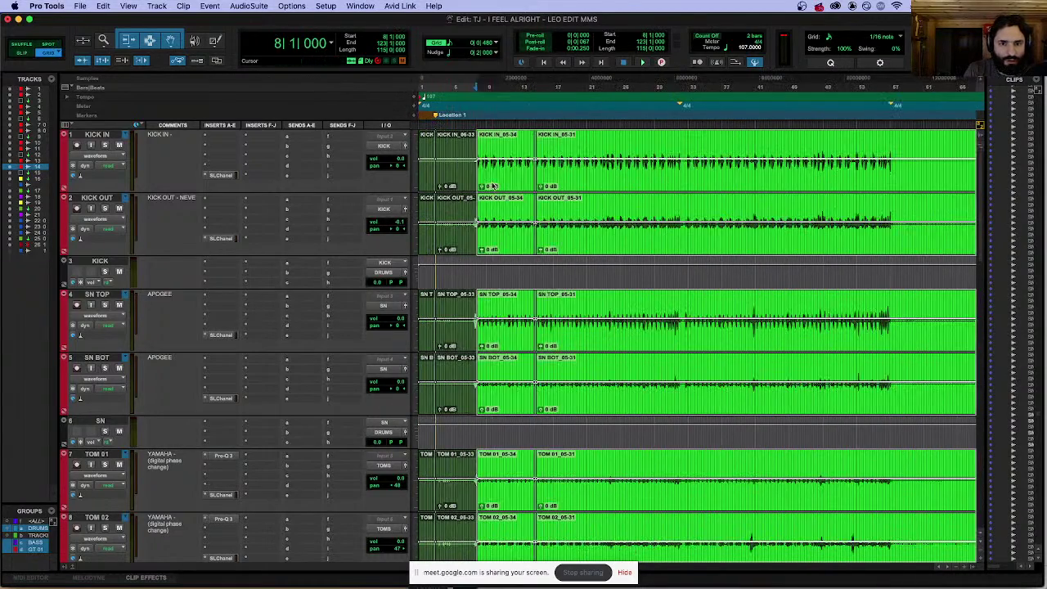
Step: Extend the drum selection's start back to 3|1|000 at the Location 1 marker, for a length of 120 bars
click(458, 182)
key(super+bracketright)
key(super+bracketright)
key(super+bracketright)
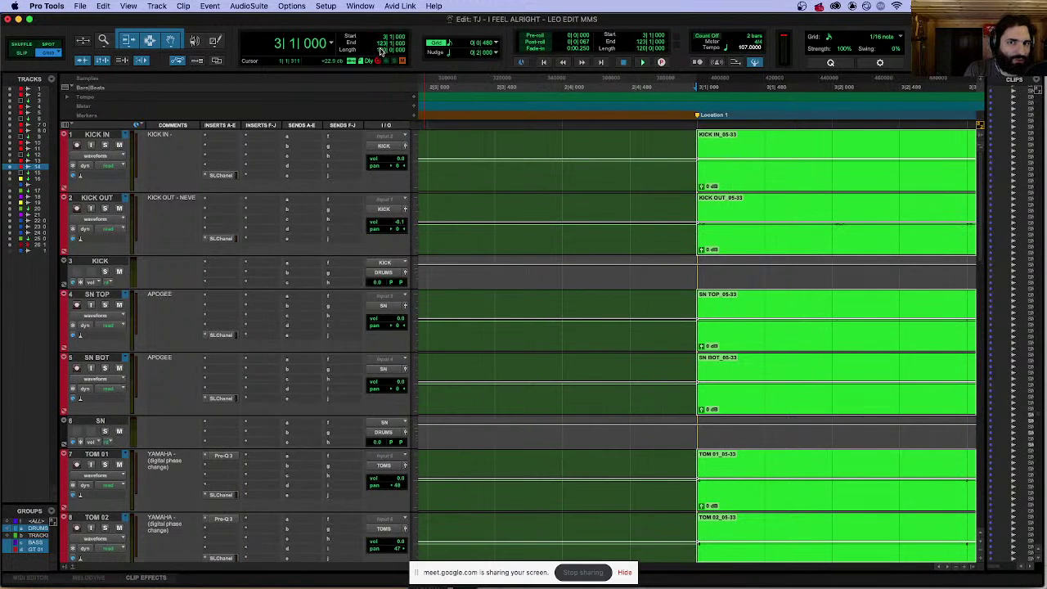
click(391, 49)
text(120)
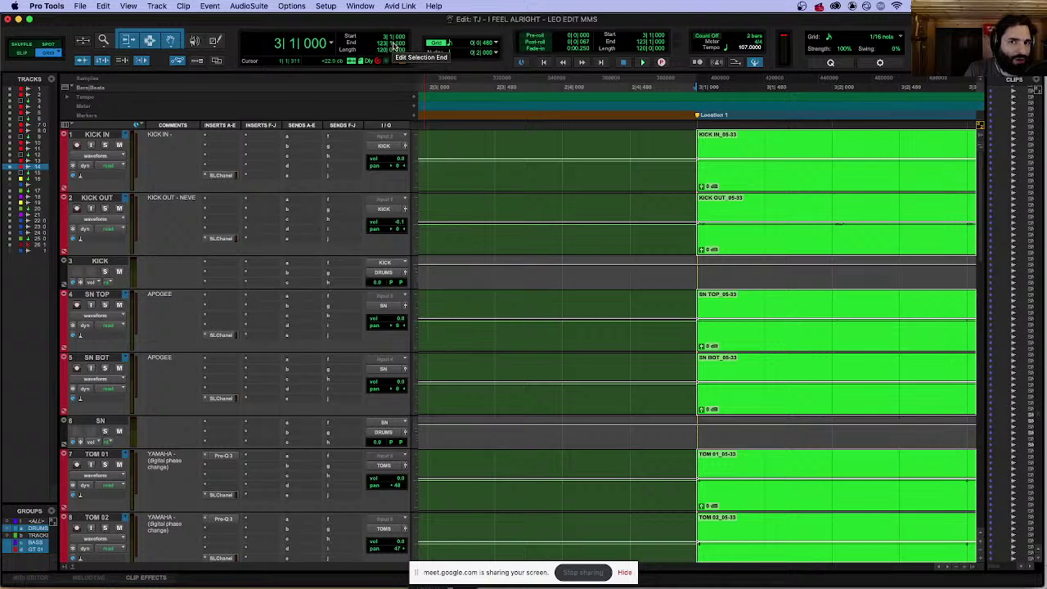
key(Return)
key(super+bracketleft)
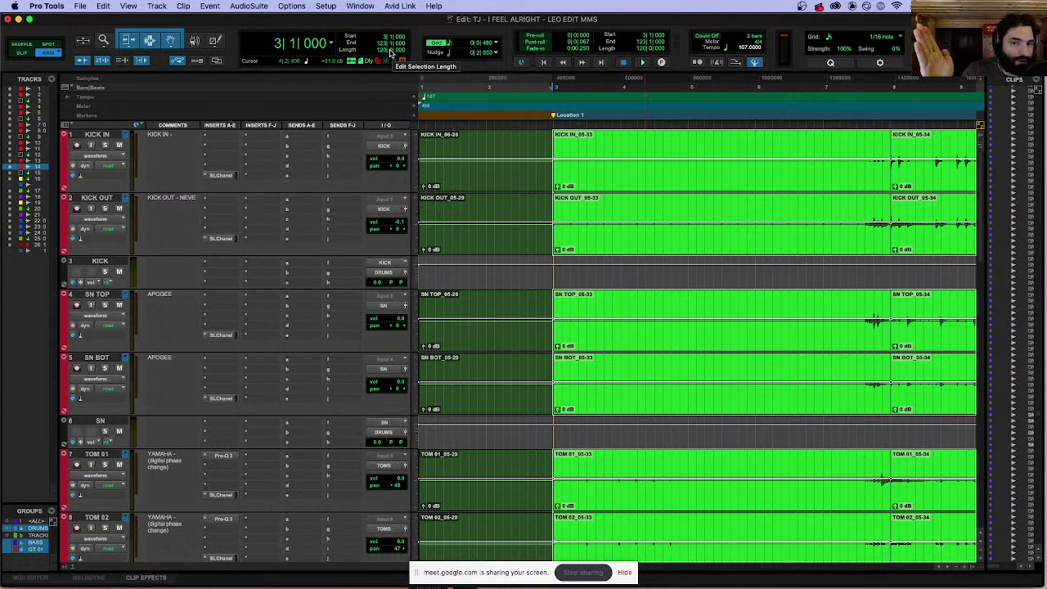
Step: Search the commands for "beat" and open Beat Detective with the Clip Separation operation
click(435, 7)
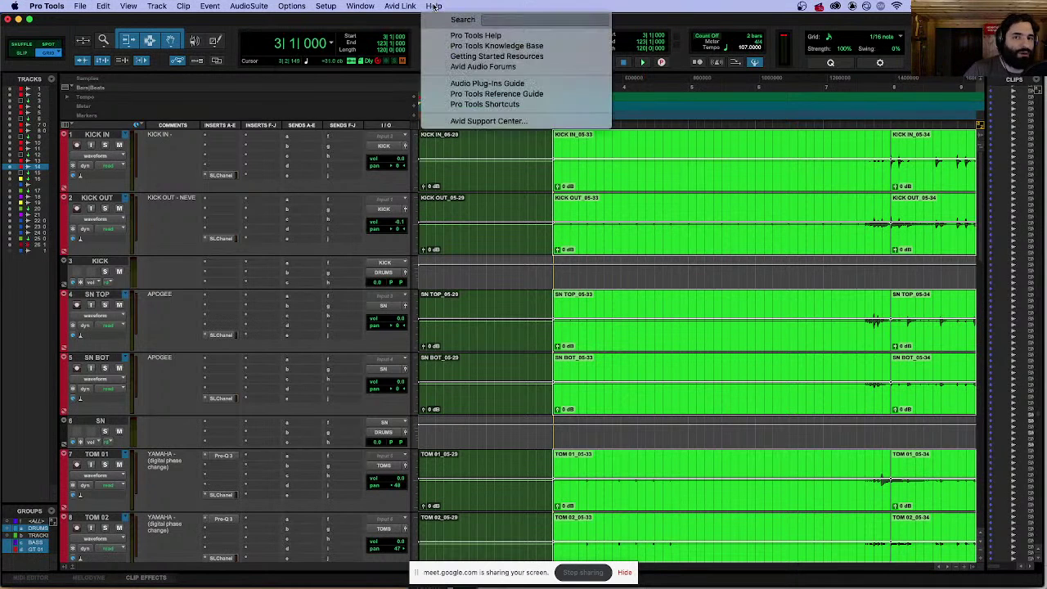
text(beat)
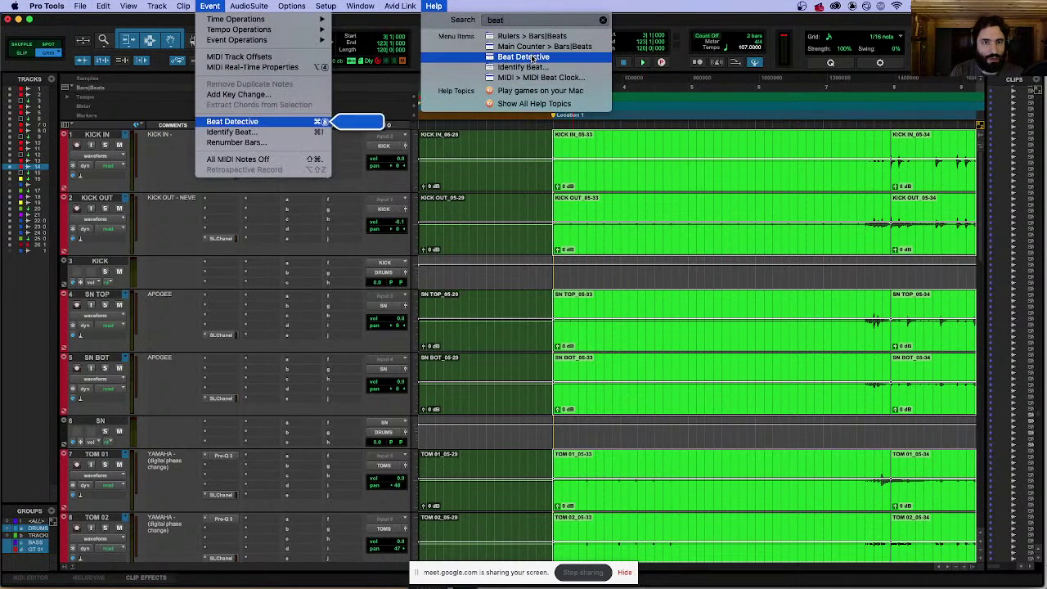
click(572, 59)
click(576, 70)
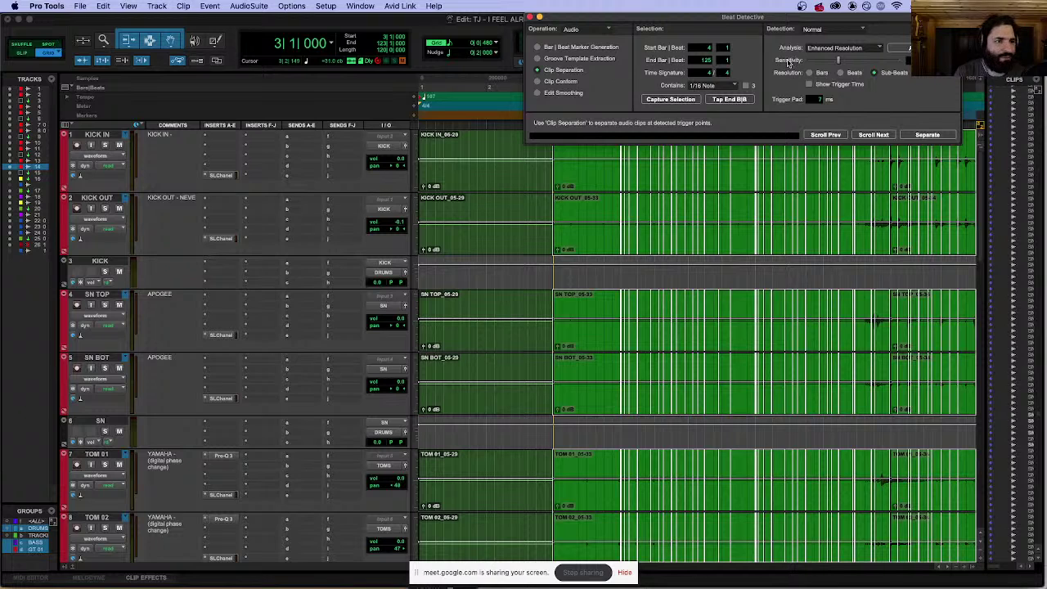
Step: Open the trigger pad value for editing in Beat Detective and clear the drum selection by placing the cursor at 3|4|480
click(815, 100)
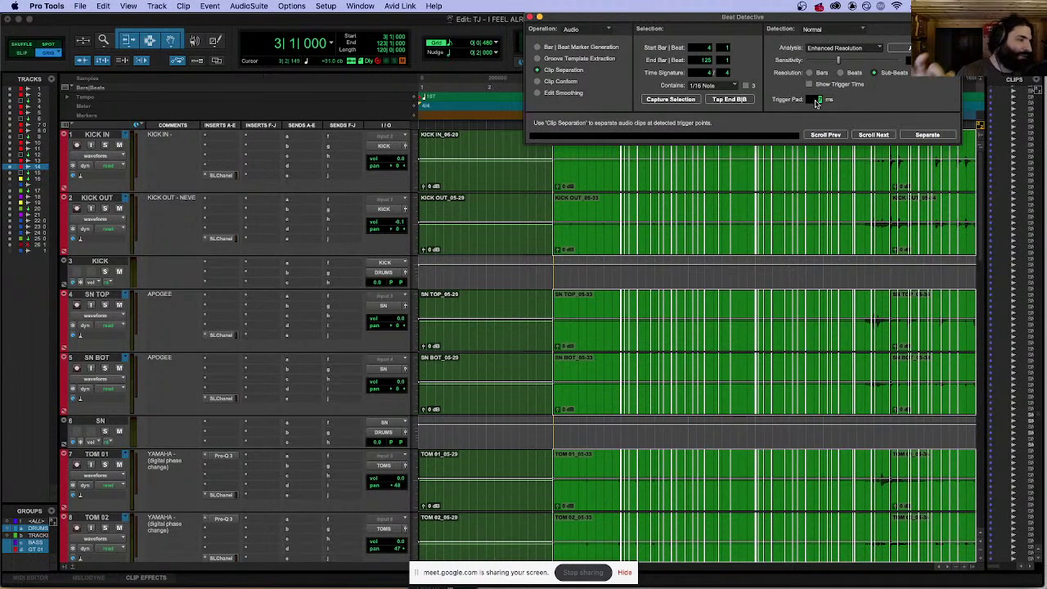
text(2)
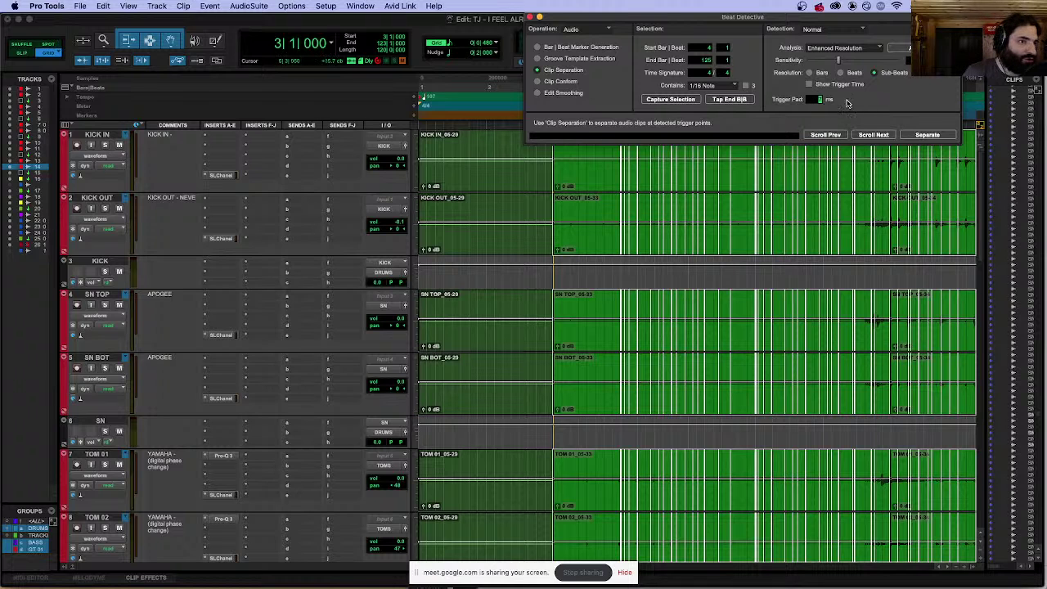
click(613, 152)
key(super+bracketleft)
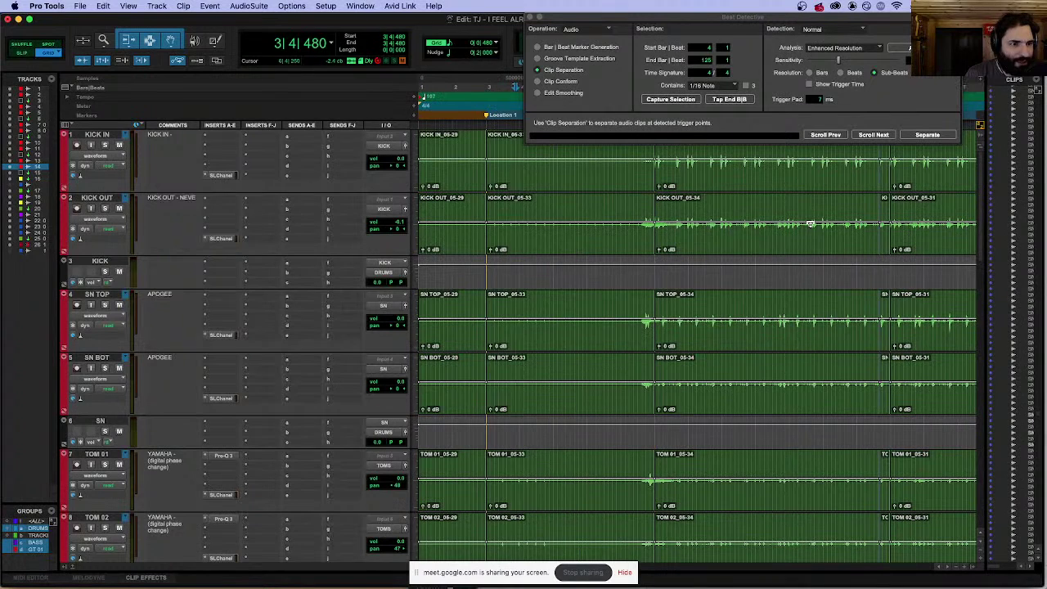
Step: Examine the kick hit just before 9|1|000 by selecting the short gap ahead of its transient, and open the trigger pad value for editing
click(689, 152)
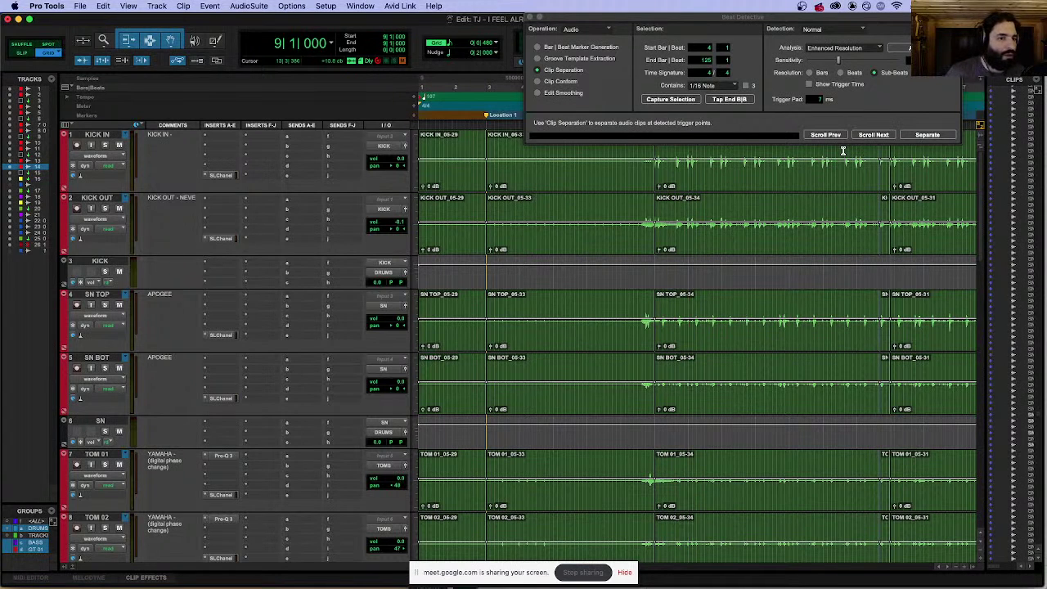
key(super+bracketright)
key(super+bracketright)
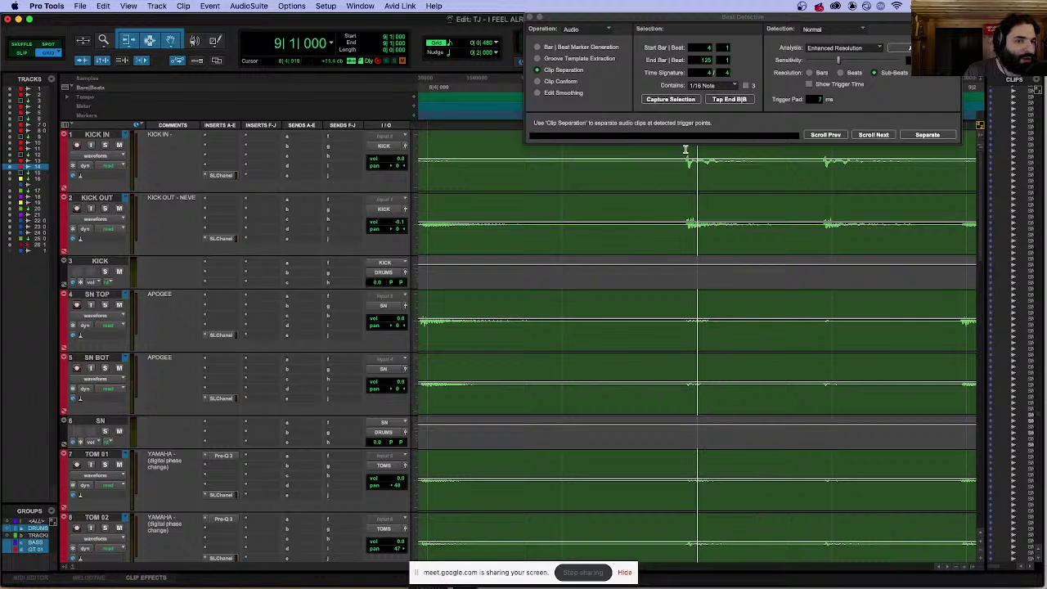
click(685, 150)
key(super+bracketright)
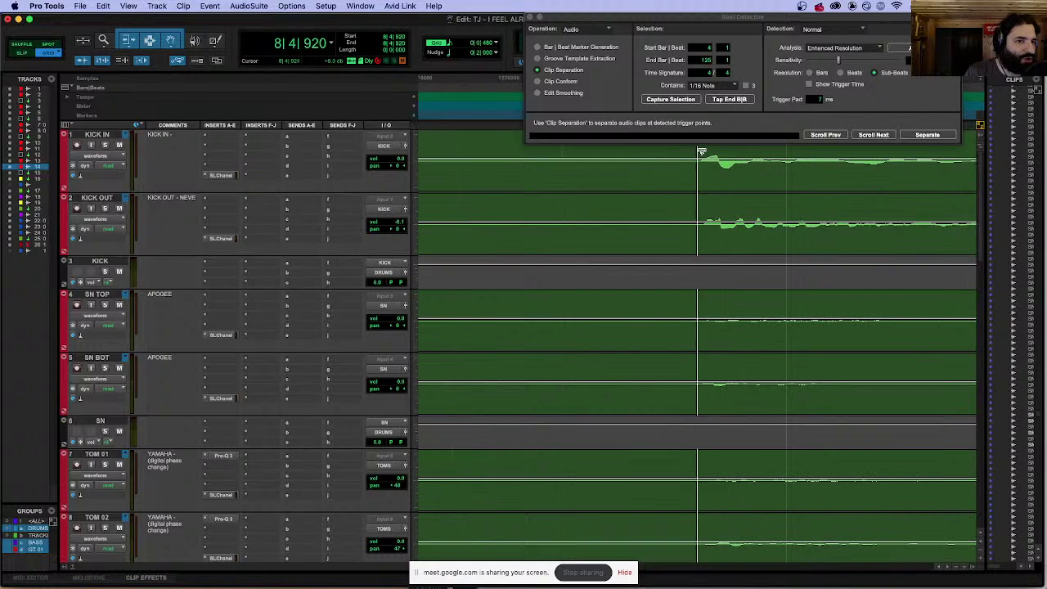
key(super+bracketright)
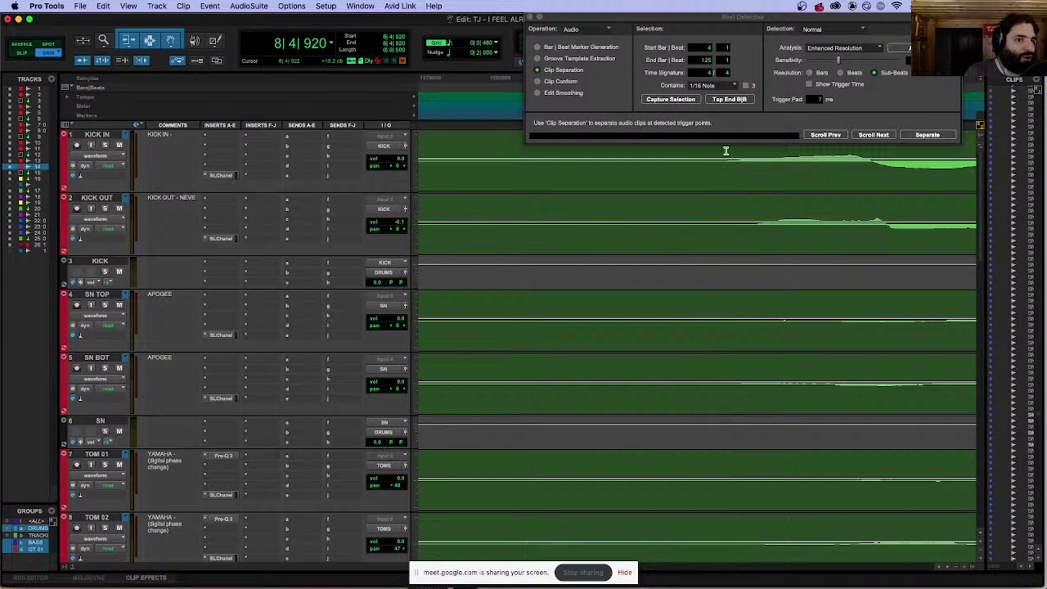
click(726, 152)
drag(725, 151, 718, 151)
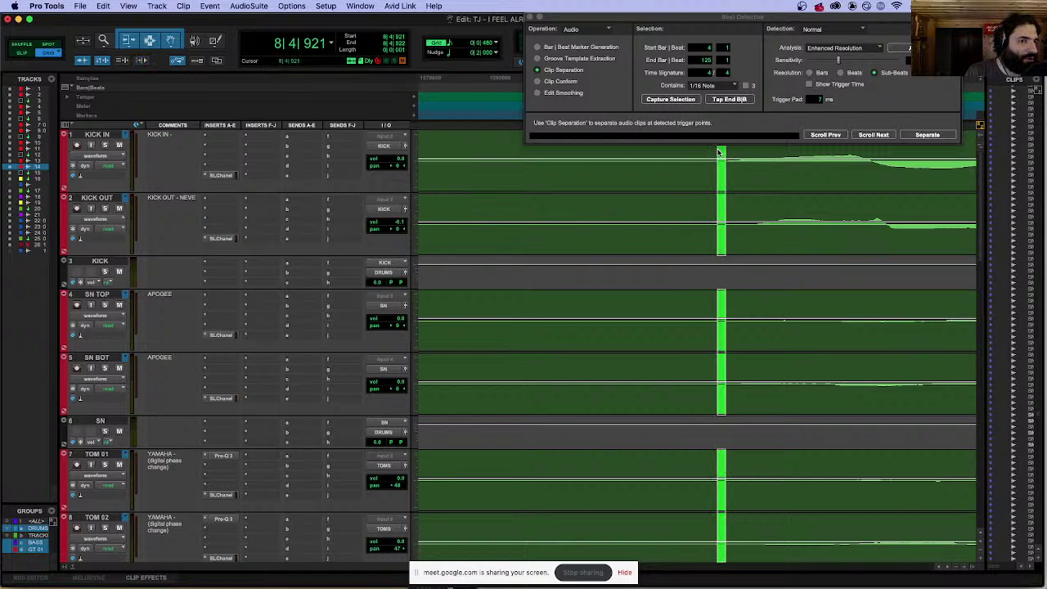
click(814, 99)
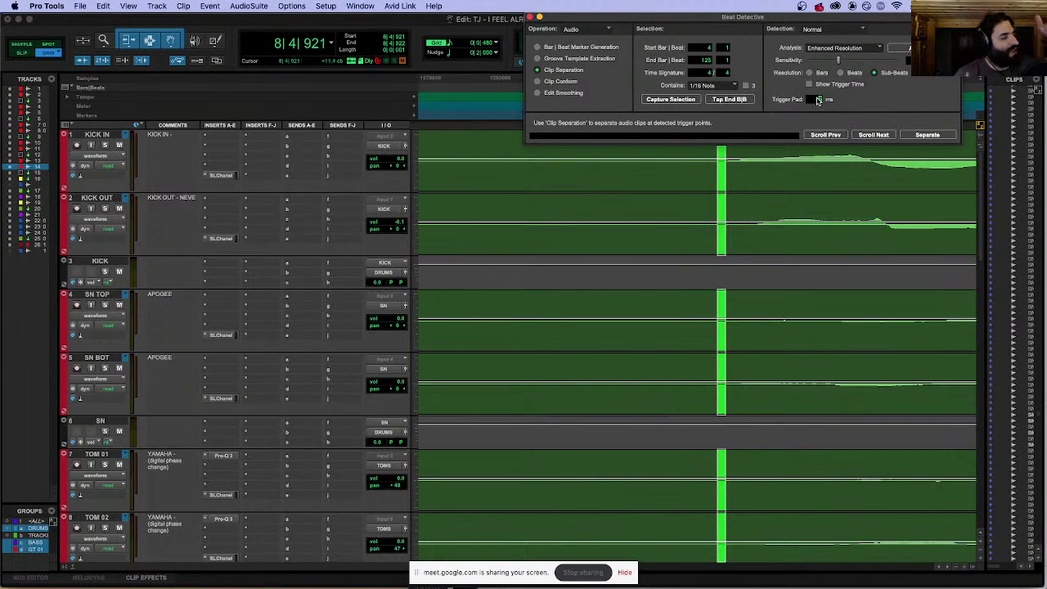
Step: Close Beat Detective and place the edit cursor on the drum tracks at 3|1|000
click(529, 17)
click(694, 188)
key(r)
key(r)
key(r)
key(r)
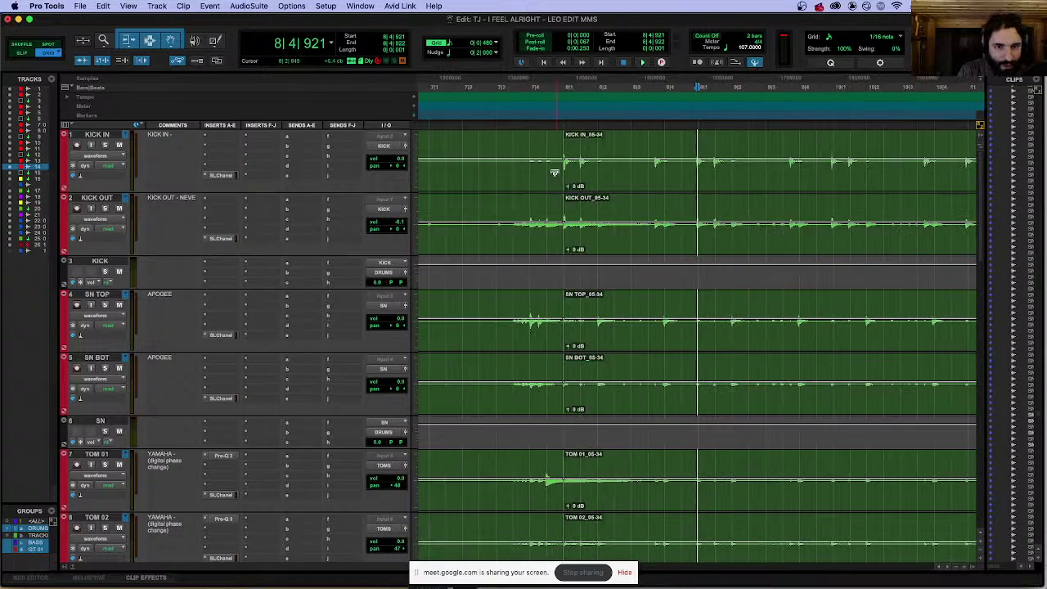
key(r)
key(r)
key(r)
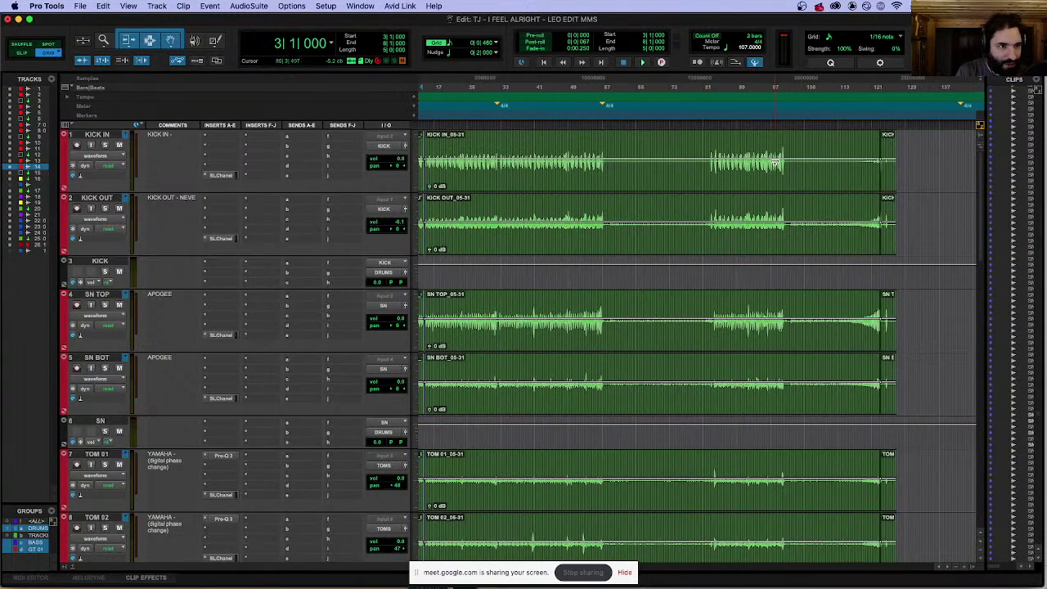
Step: Extend the drum selection from 3|1|000 to 123|1|000, for a length of 120 bars
click(821, 180)
key(t)
key(t)
key(t)
key(t)
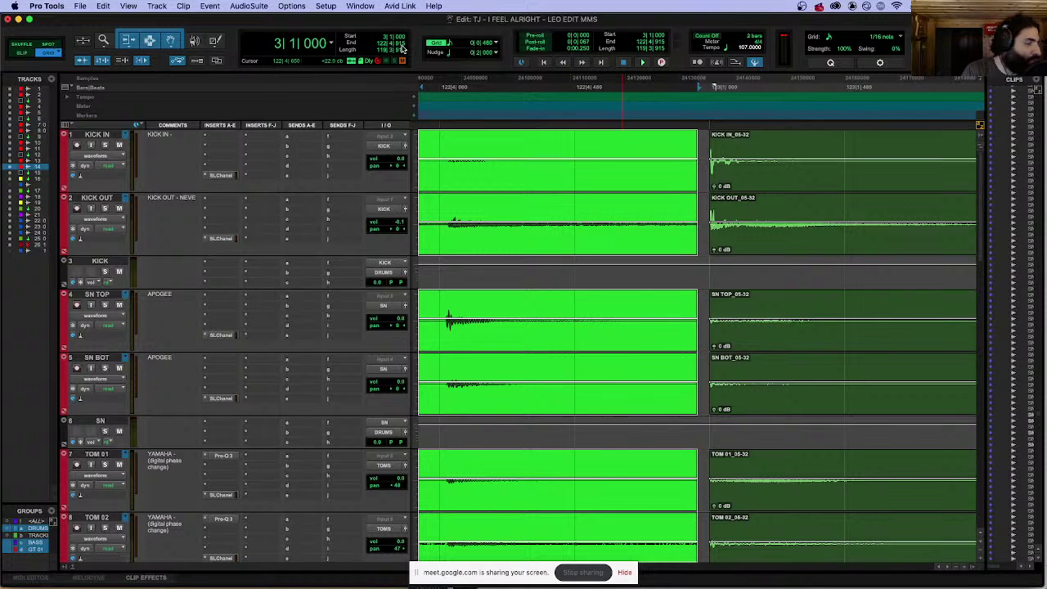
key(r)
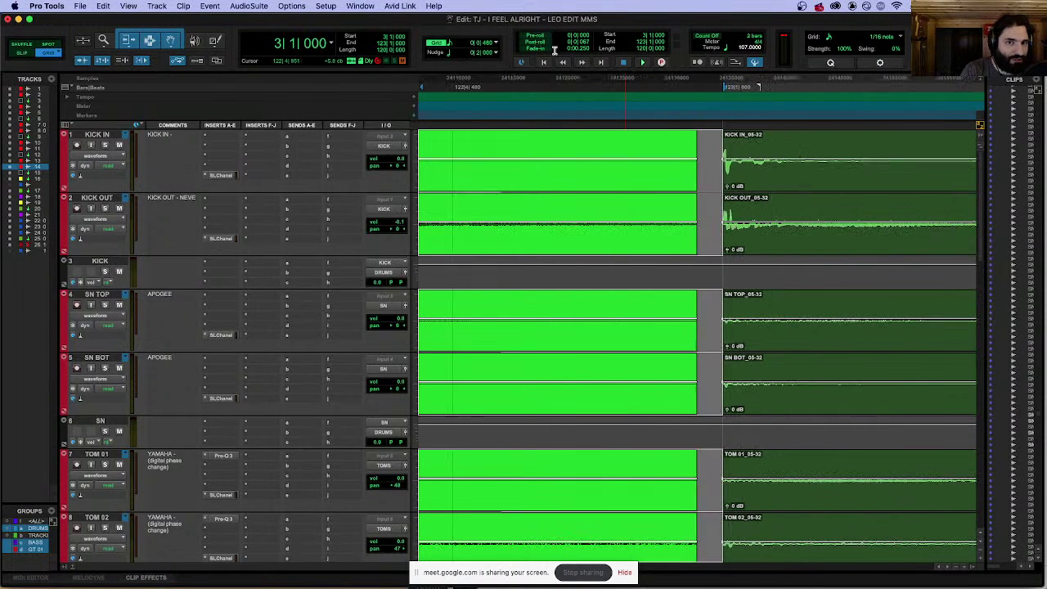
key(r)
key(r)
key(r)
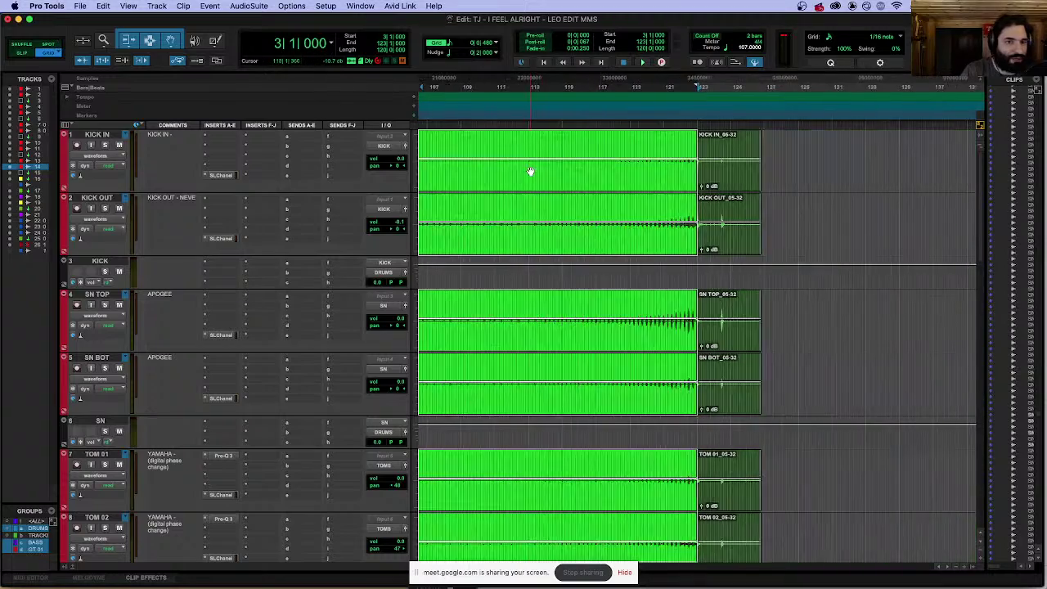
Step: Reopen Beat Detective on the drum selection and look through the trigger points already shown across the clips
key(r)
key(r)
key(r)
key(t)
key(t)
key(t)
key(t)
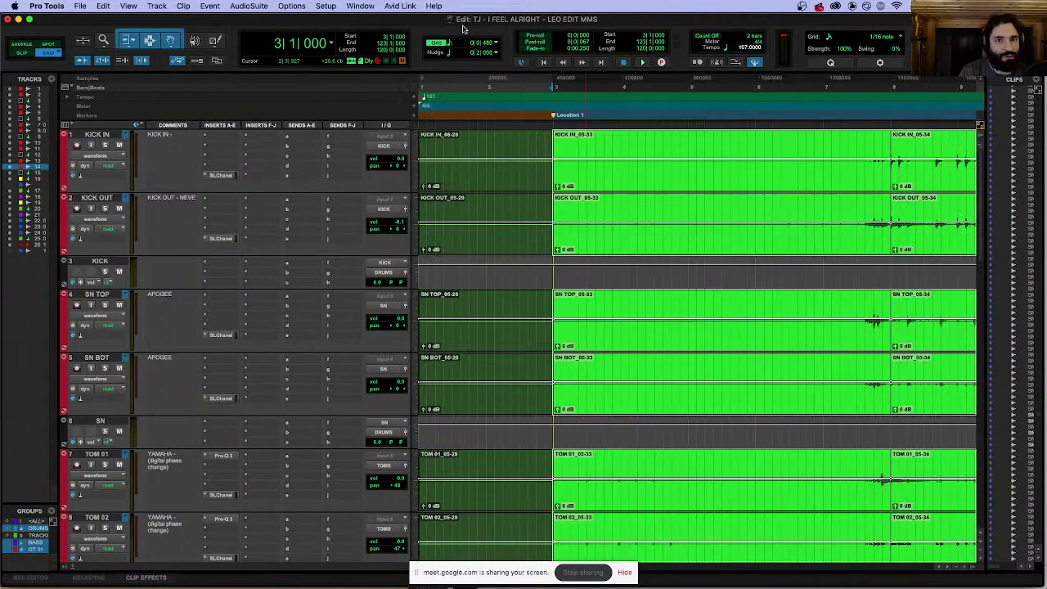
click(436, 6)
click(540, 58)
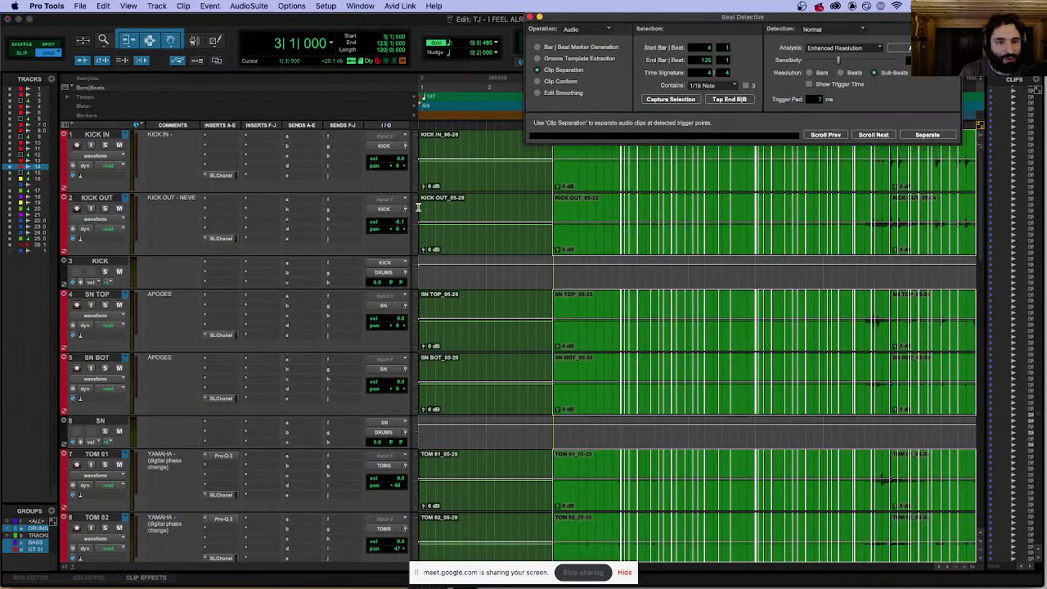
drag(664, 17, 263, 37)
scroll(800, 164, right, 10)
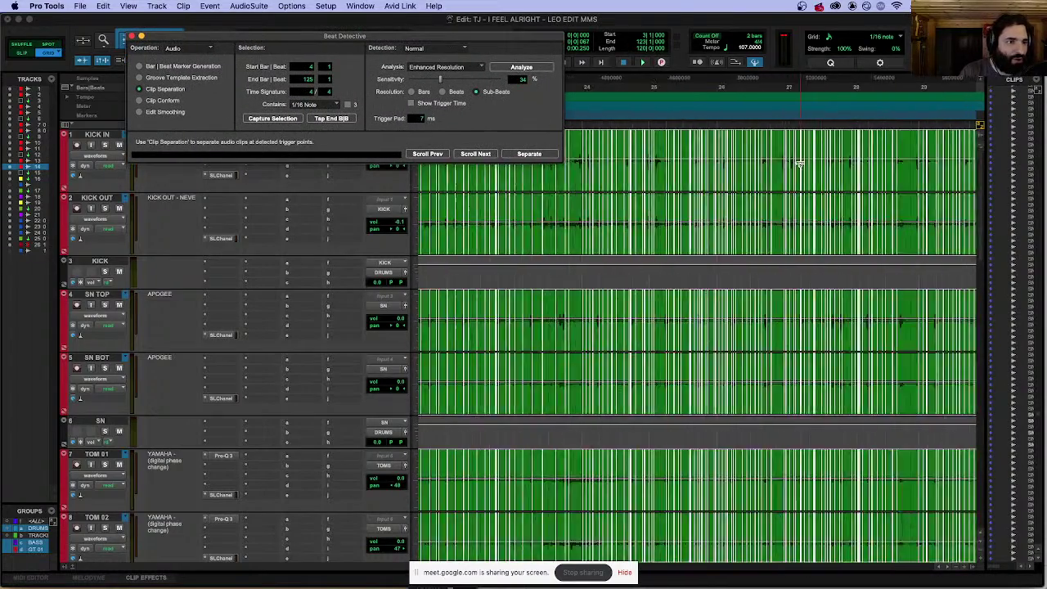
scroll(818, 164, right, 10)
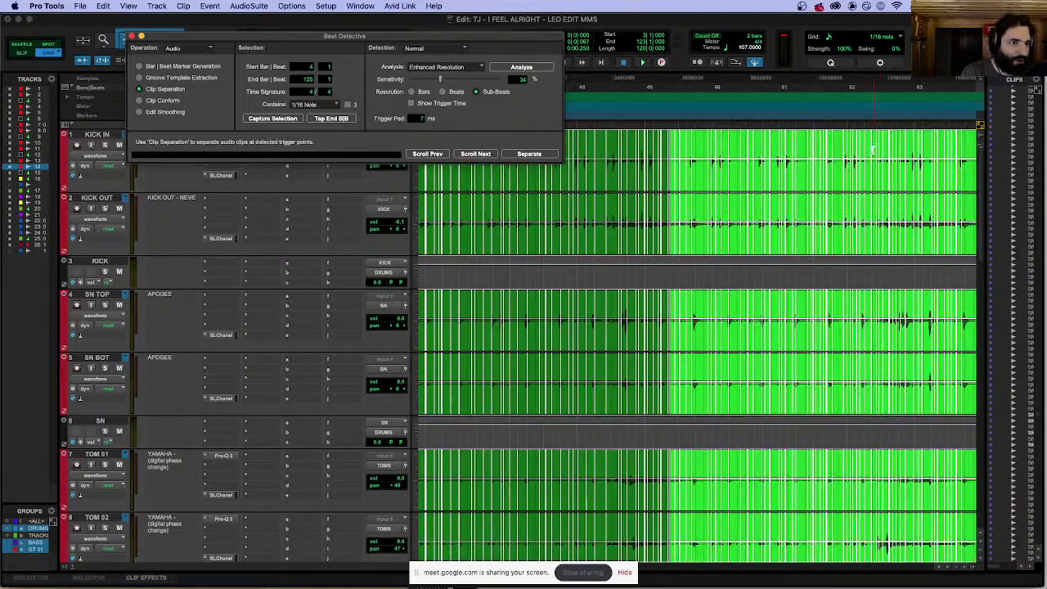
scroll(864, 154, right, 10)
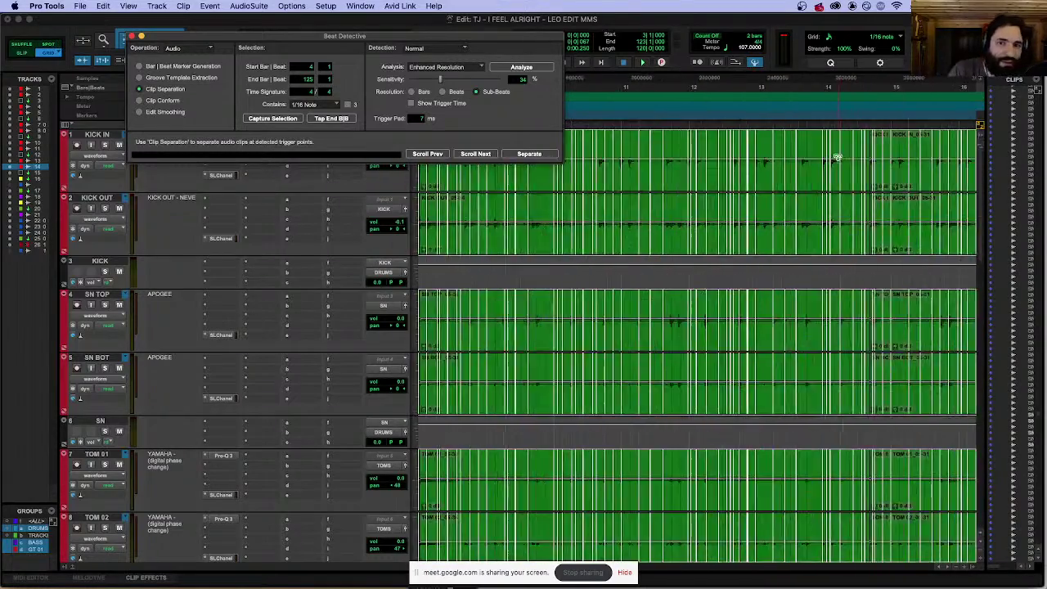
Step: Analyze the selected drums in Beat Detective and capture the selection range as 3|1 to 123|1
click(507, 68)
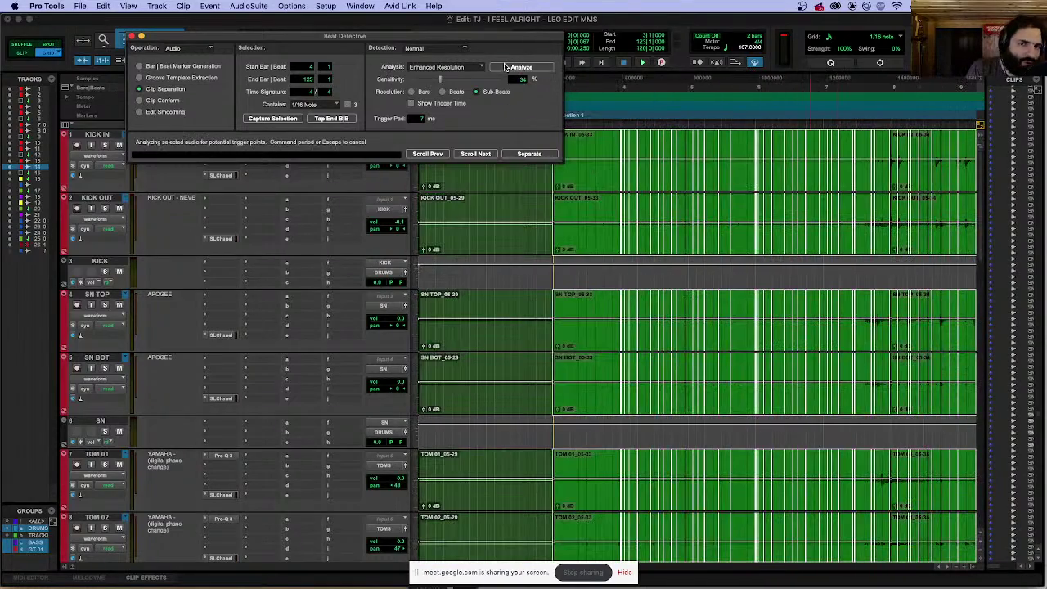
click(272, 118)
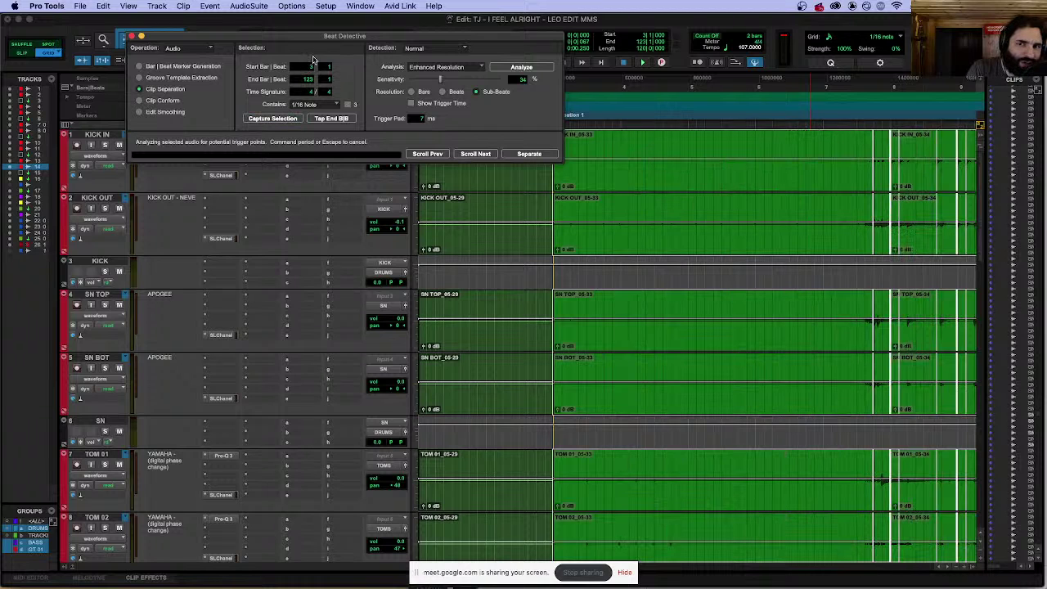
drag(332, 45, 411, 120)
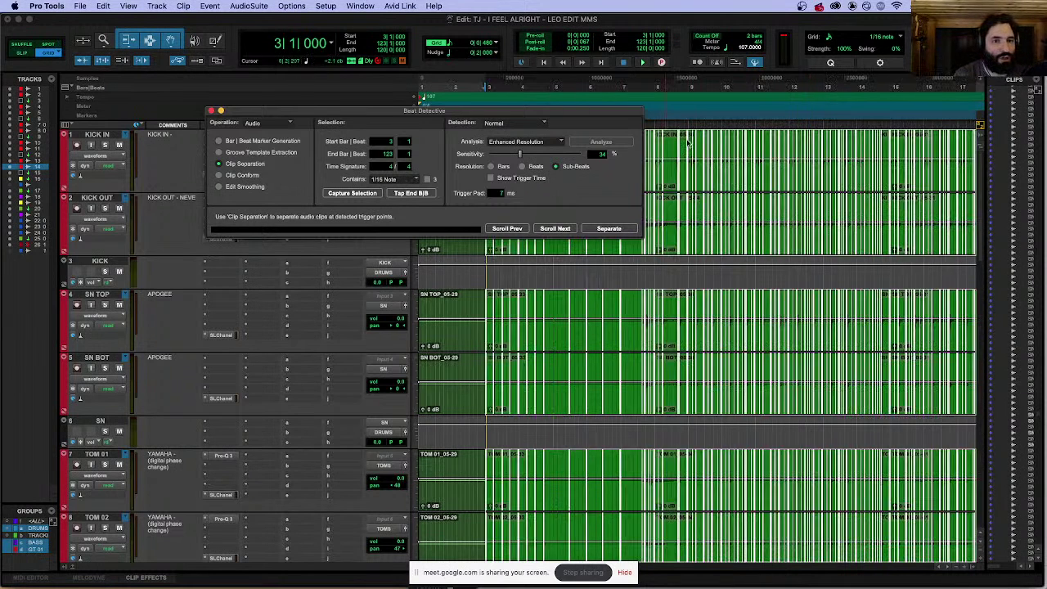
Step: Inspect the trigger points from the Location 1 marker through bar 6 against the drum hits, with the waveforms enlarged
key(super+bracketright)
key(super+bracketright)
key(super+bracketright)
click(728, 174)
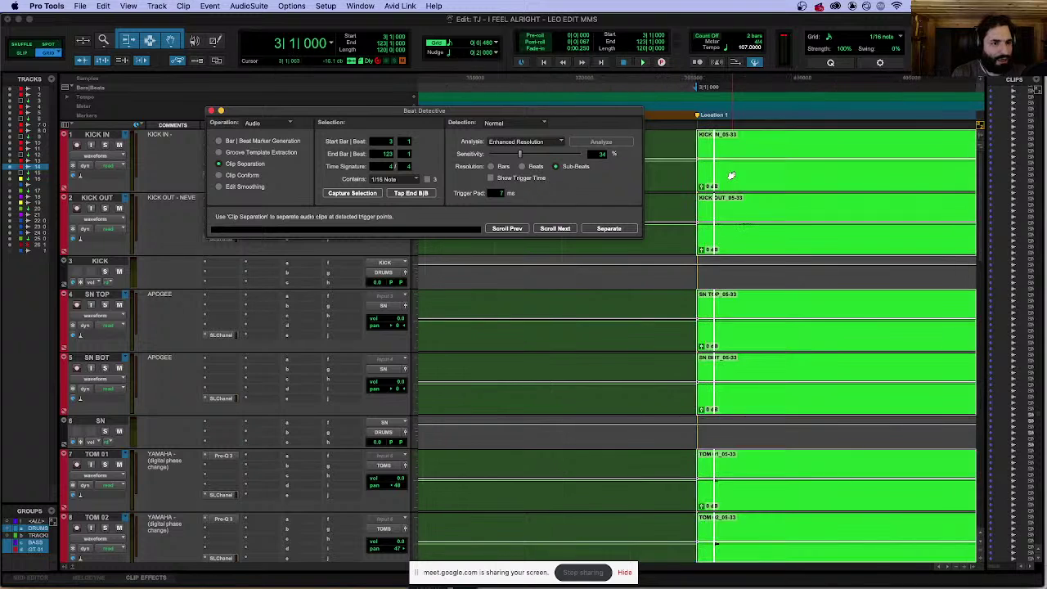
key(super+bracketleft)
key(super+bracketleft)
key(super+bracketleft)
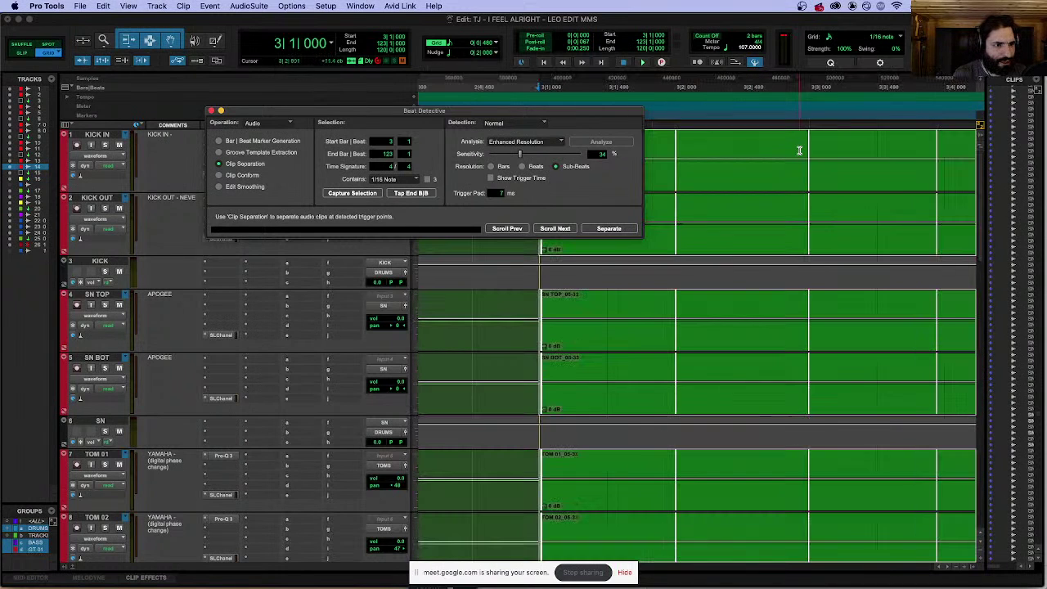
click(801, 156)
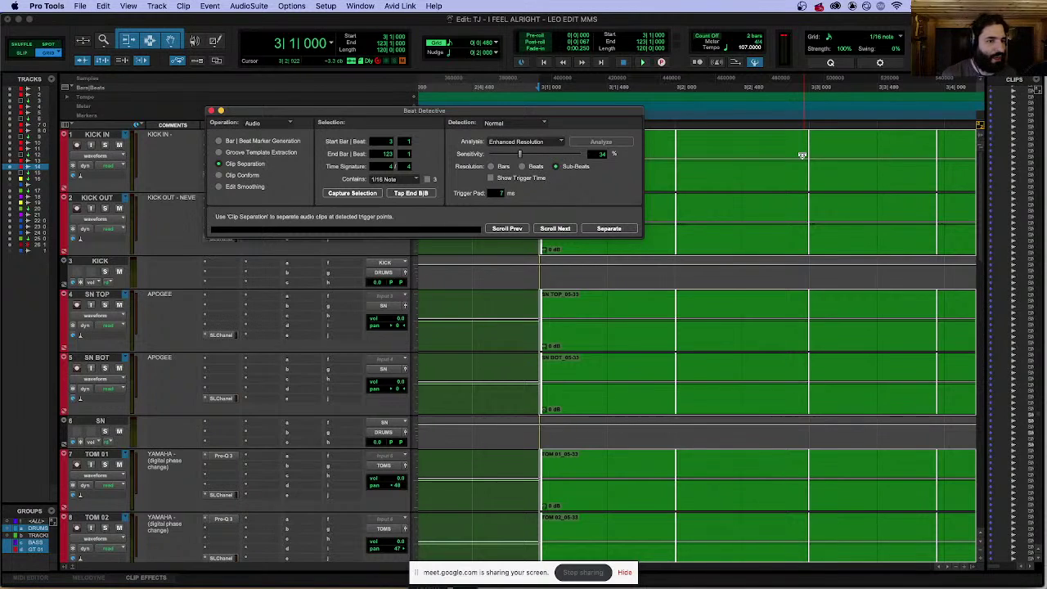
key(super+bracketright)
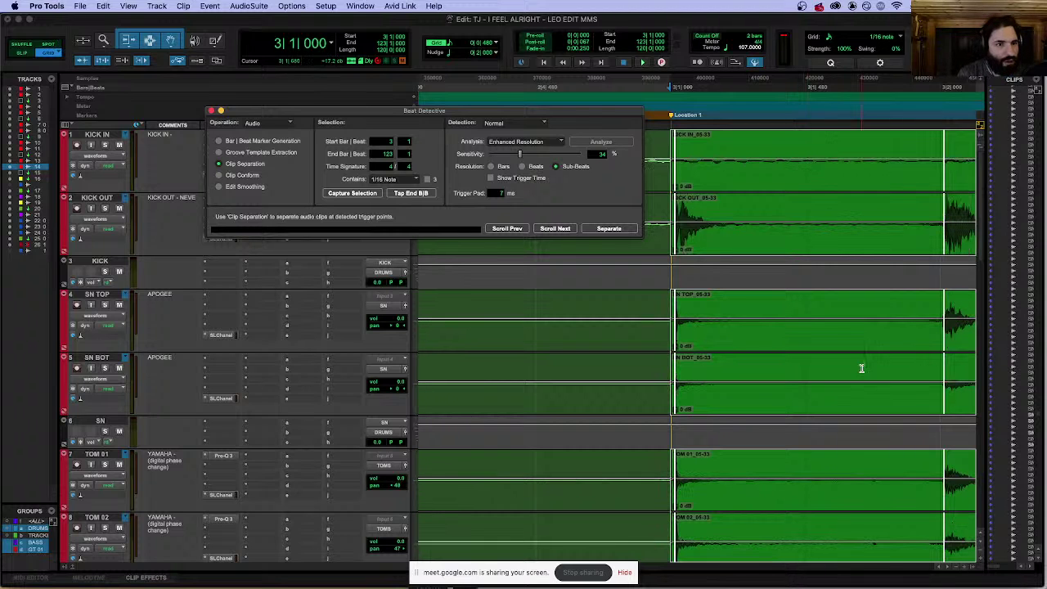
scroll(851, 246, right, 5)
scroll(863, 139, right, 5)
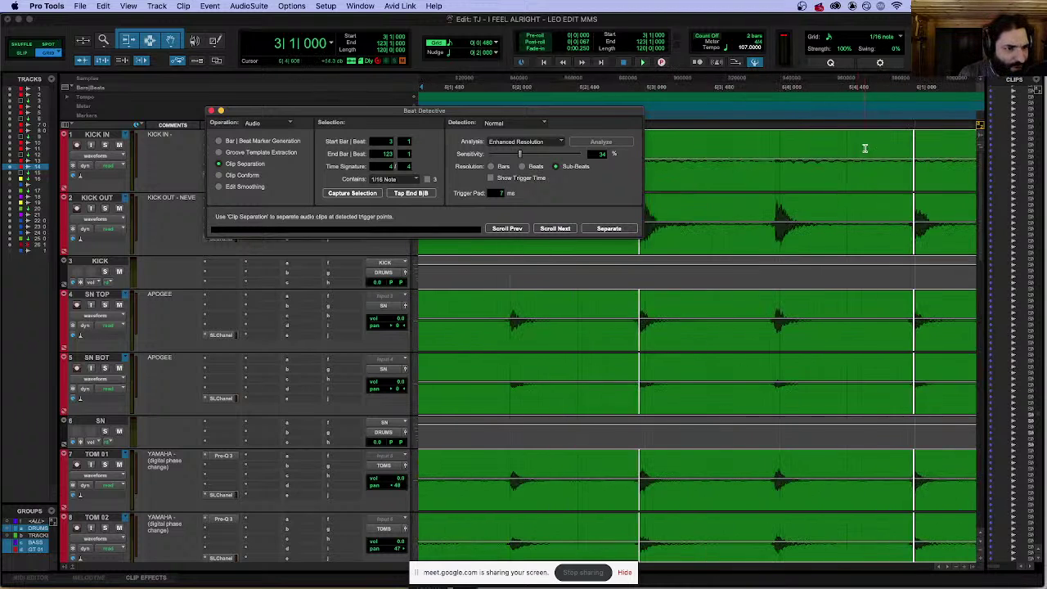
scroll(861, 148, left, 5)
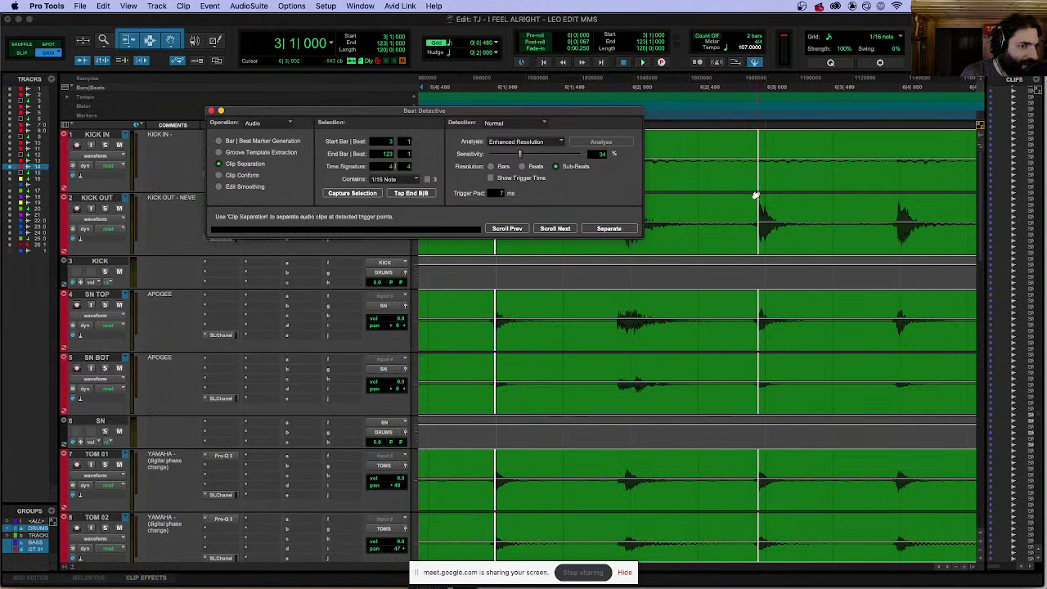
scroll(783, 179, right, 1)
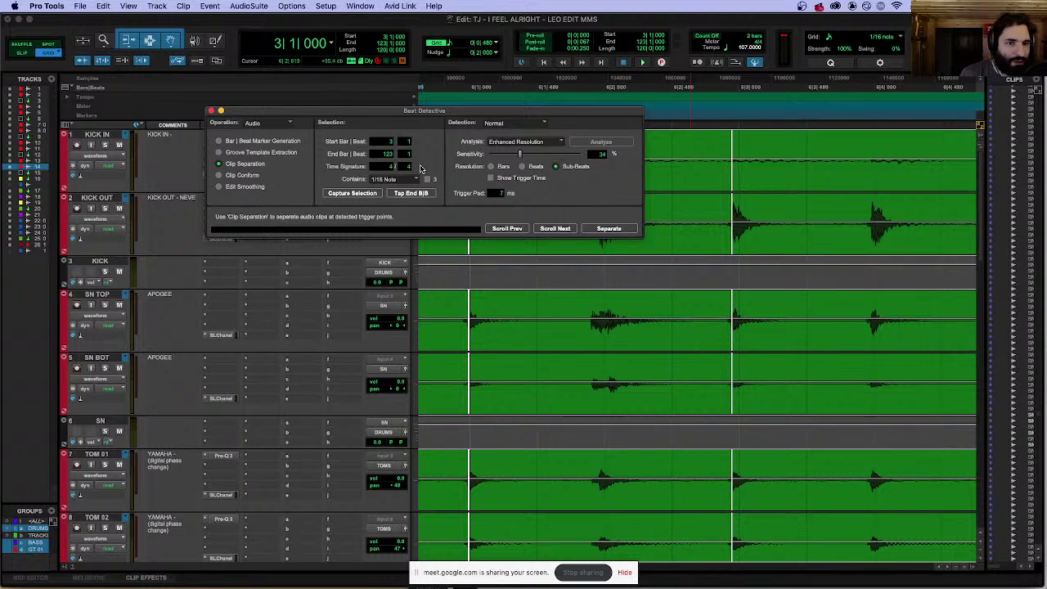
Step: Raise Beat Detective's detection sensitivity to 51% and move its window clear of the drum waveforms
drag(520, 155, 521, 155)
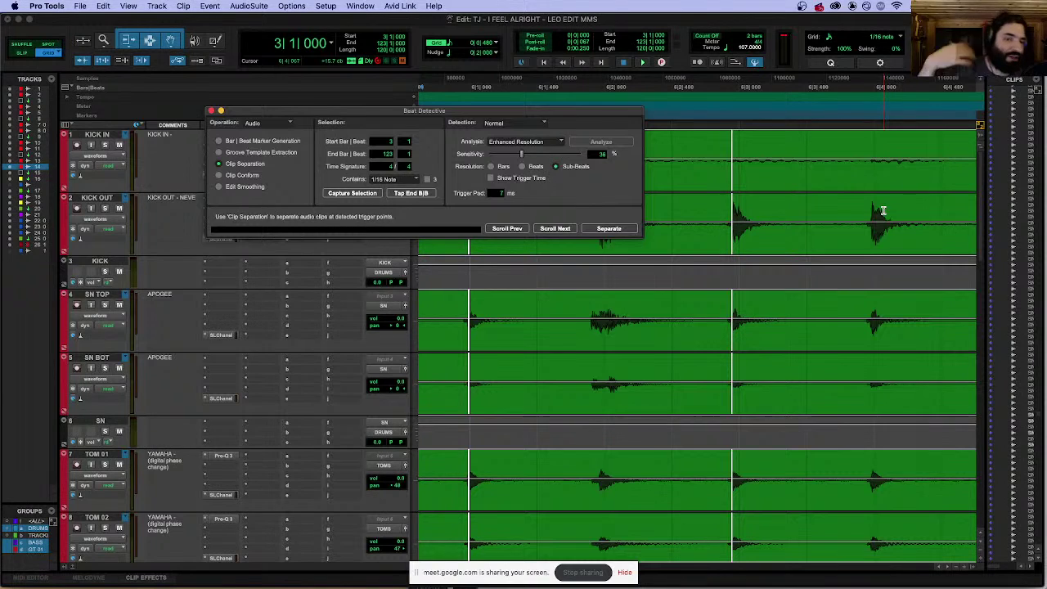
drag(553, 109, 409, 41)
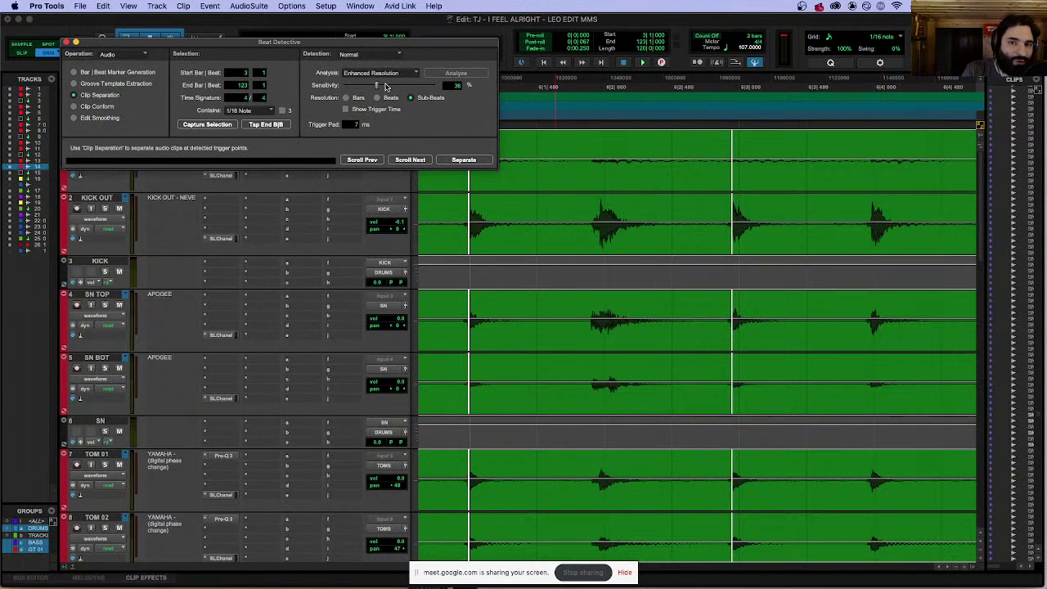
drag(376, 87, 390, 87)
Step: Check the trigger points against the kick, snare and tom hits from bar 9 through bar 25
scroll(797, 215, right, 5)
scroll(797, 214, right, 8)
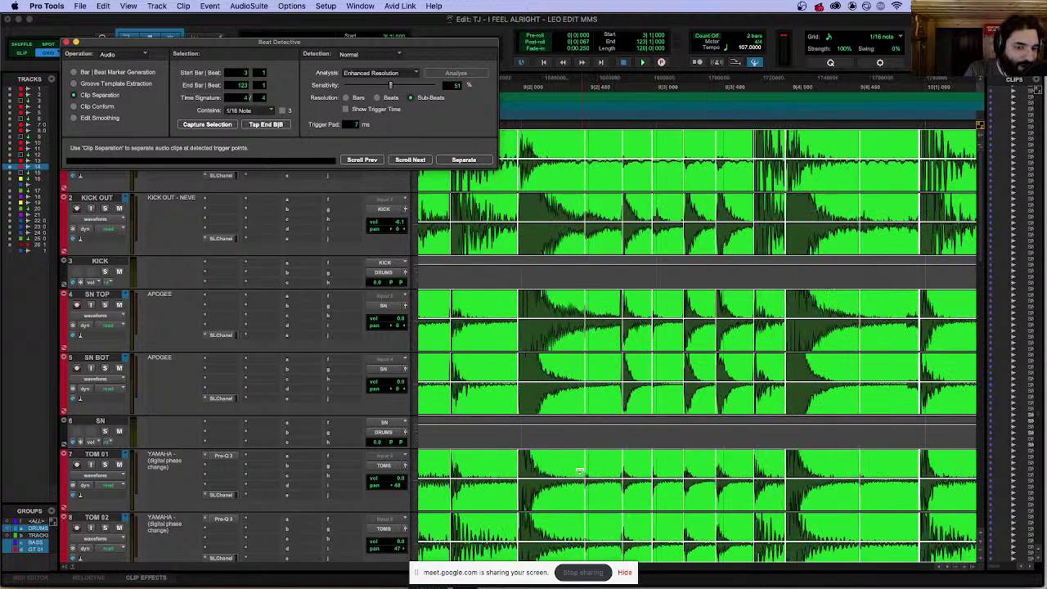
scroll(767, 193, right, 15)
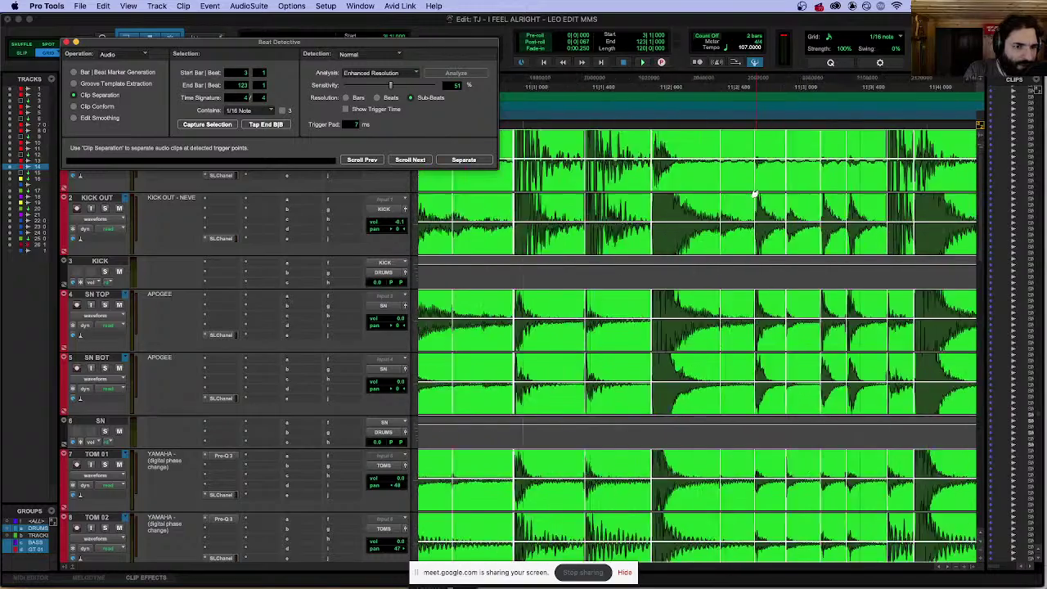
scroll(751, 193, right, 15)
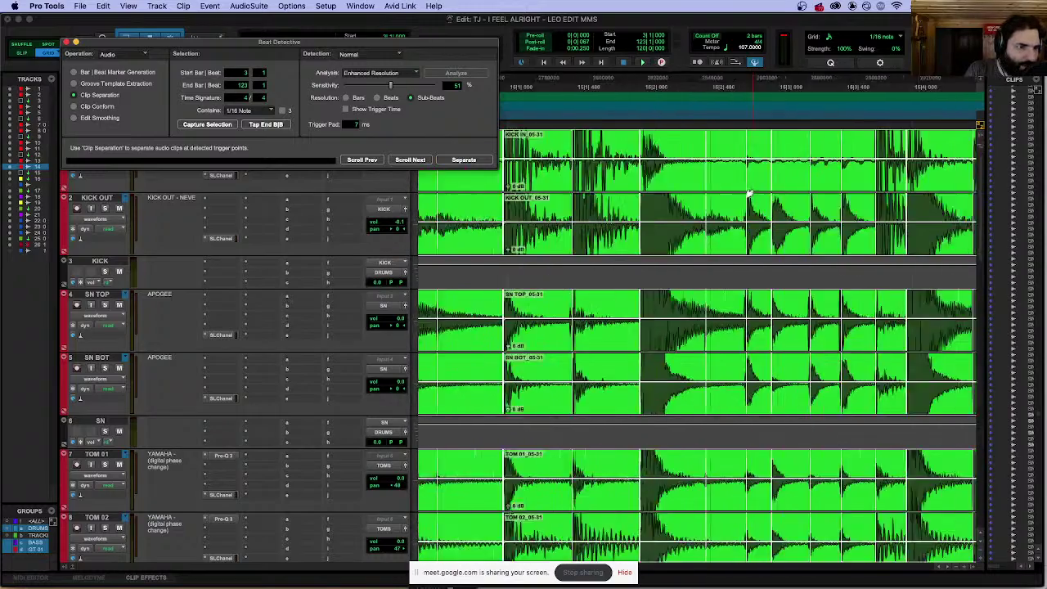
scroll(747, 194, right, 15)
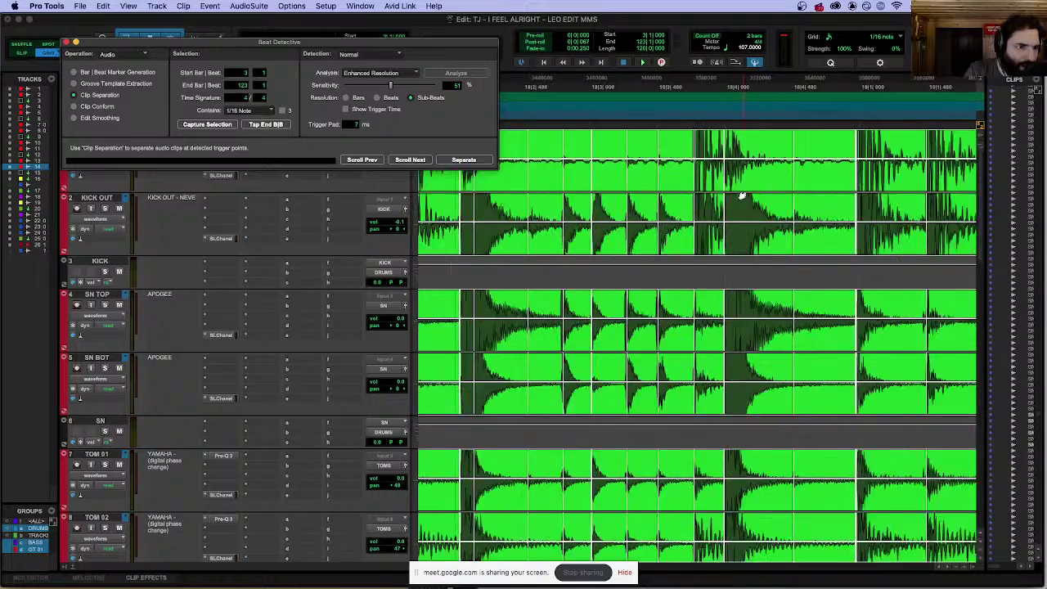
scroll(741, 194, right, 8)
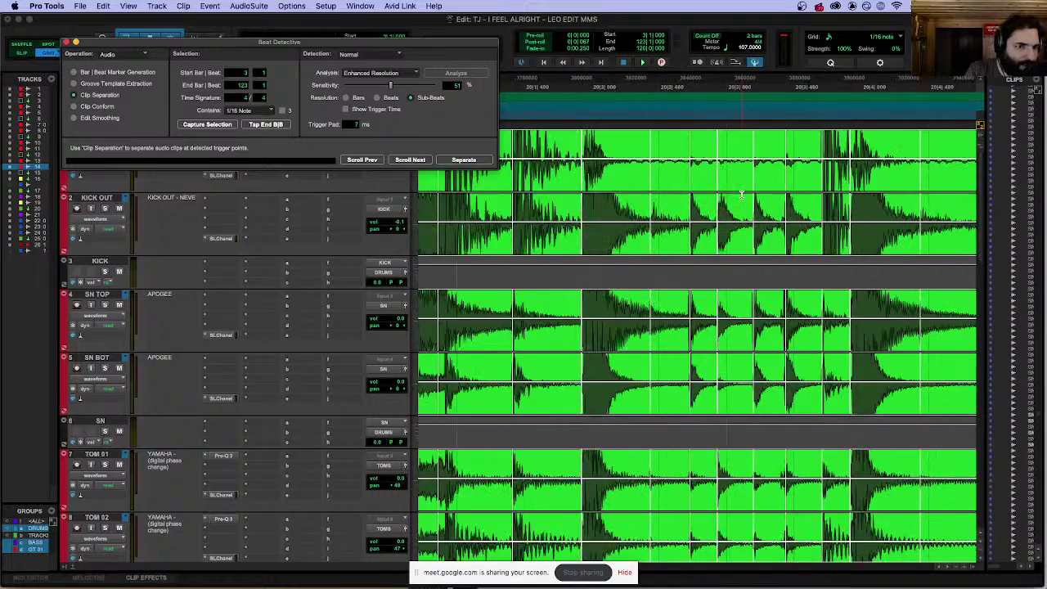
scroll(741, 194, right, 12)
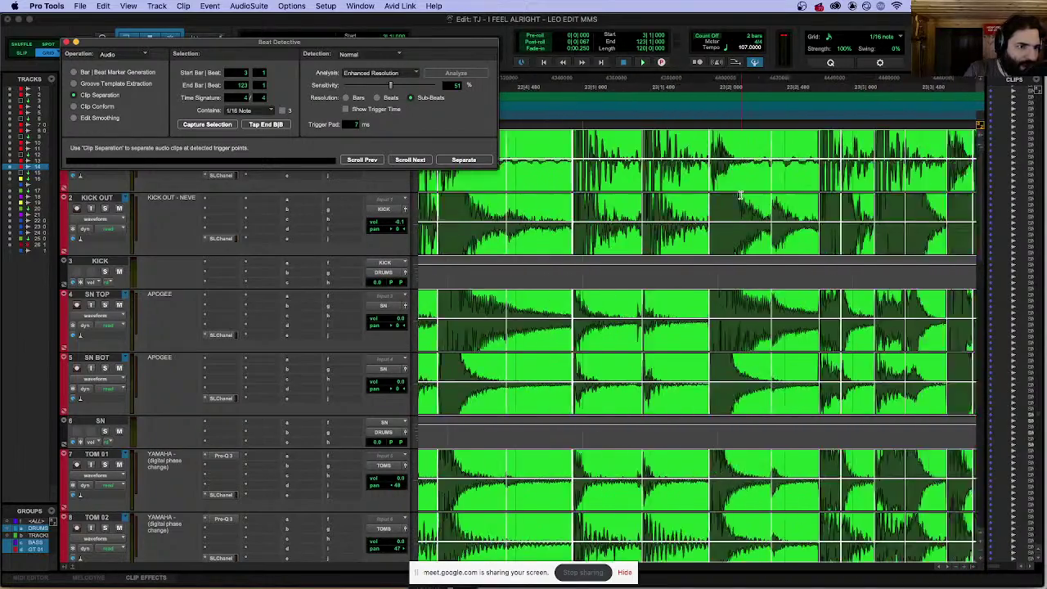
scroll(740, 195, right, 10)
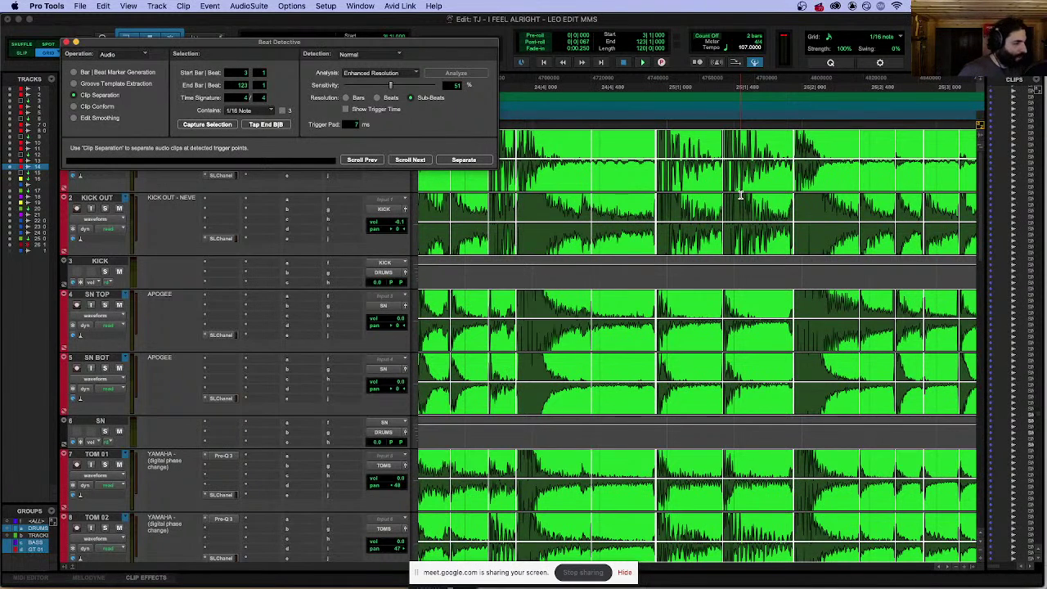
Step: Check the trigger points against the kick, snare and tom hits from bar 25 through bar 74
scroll(853, 245, right, 10)
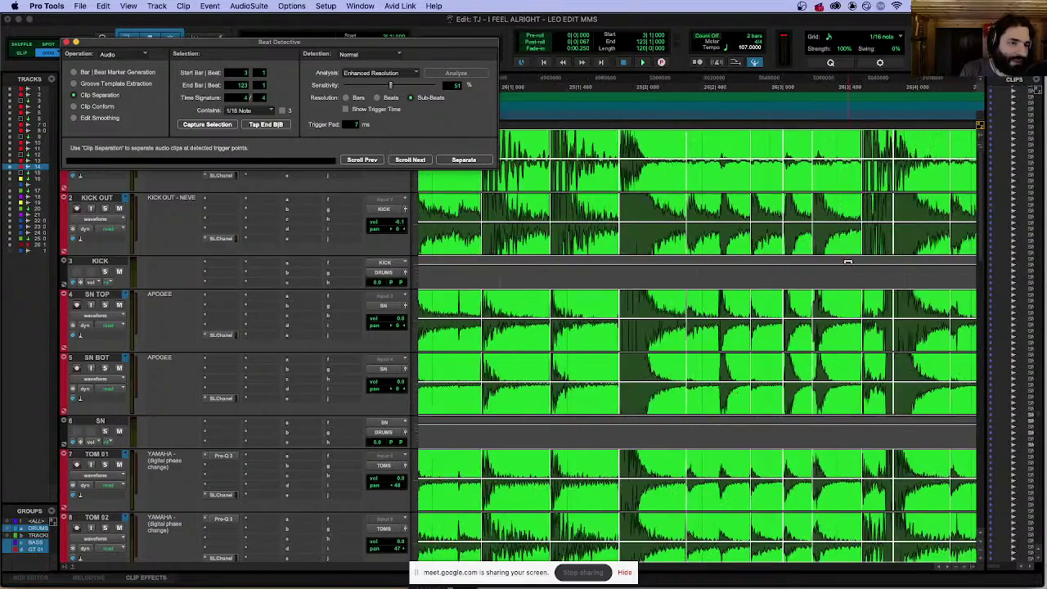
scroll(813, 227, right, 15)
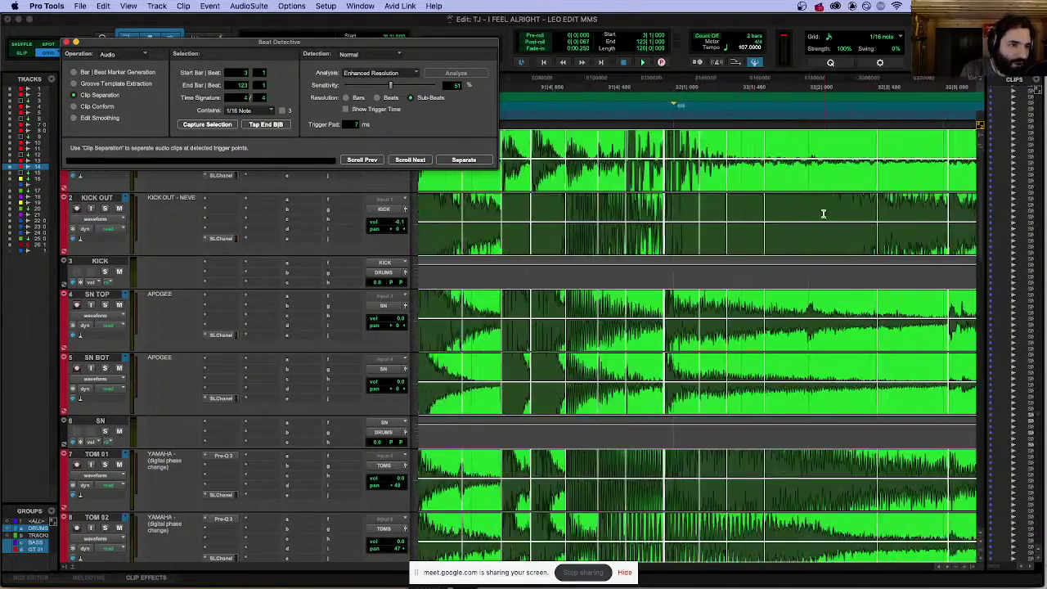
scroll(785, 229, right, 14)
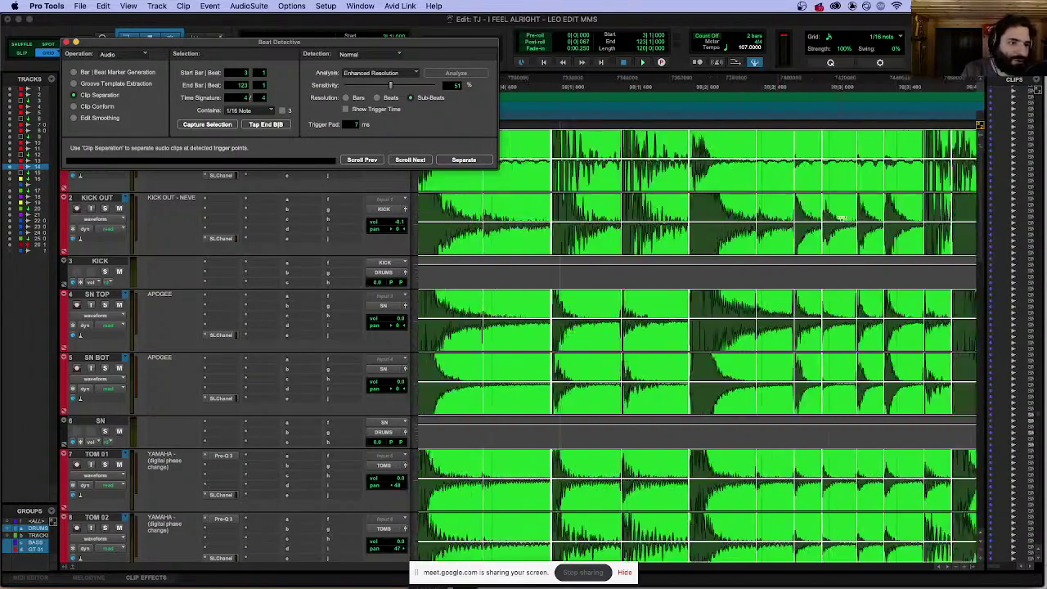
scroll(829, 217, right, 10)
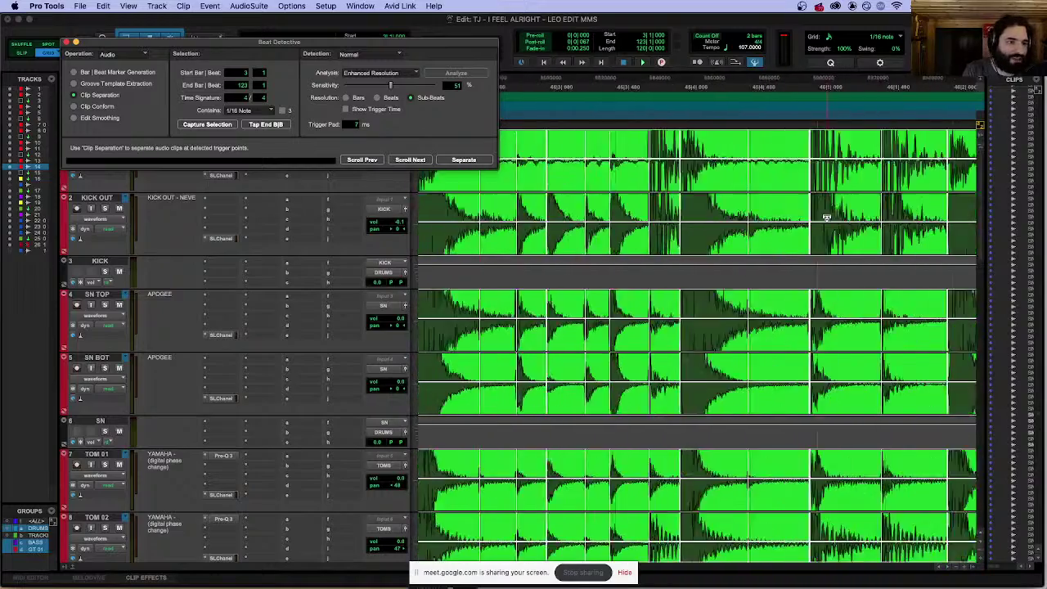
scroll(825, 215, right, 10)
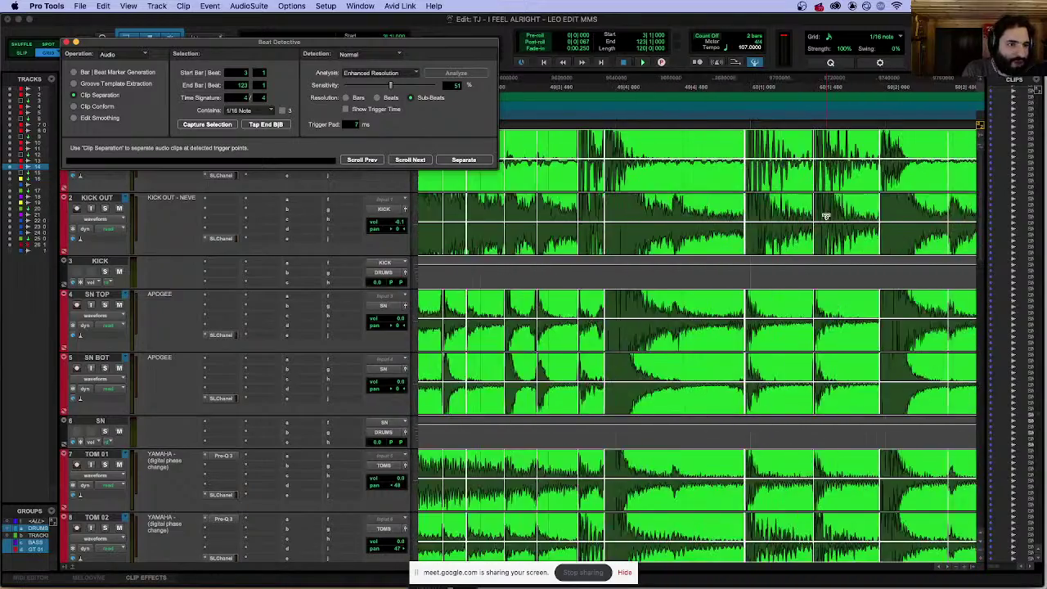
scroll(827, 213, right, 10)
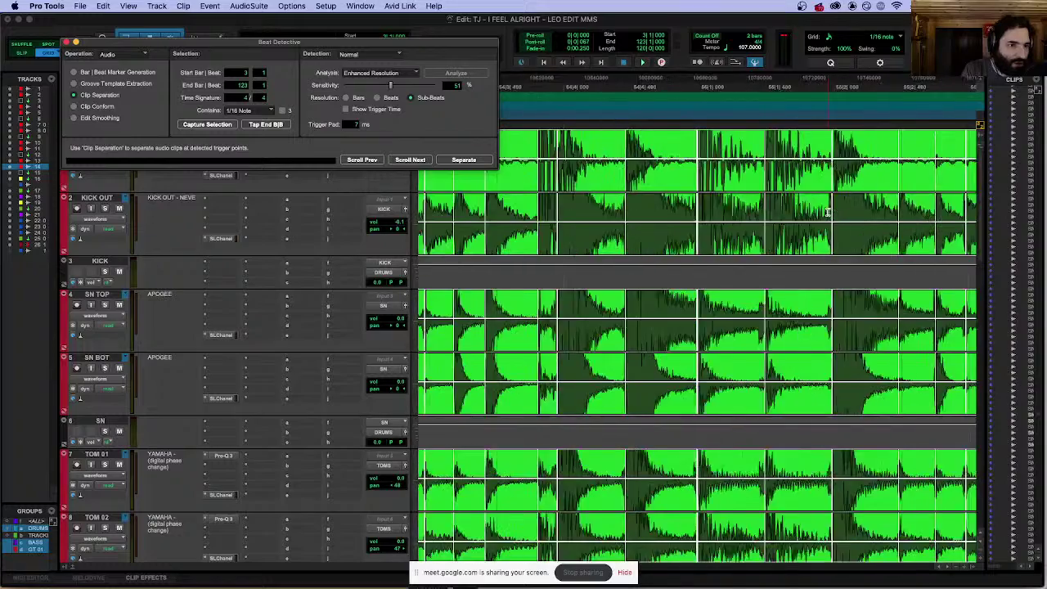
scroll(756, 154, up, 6)
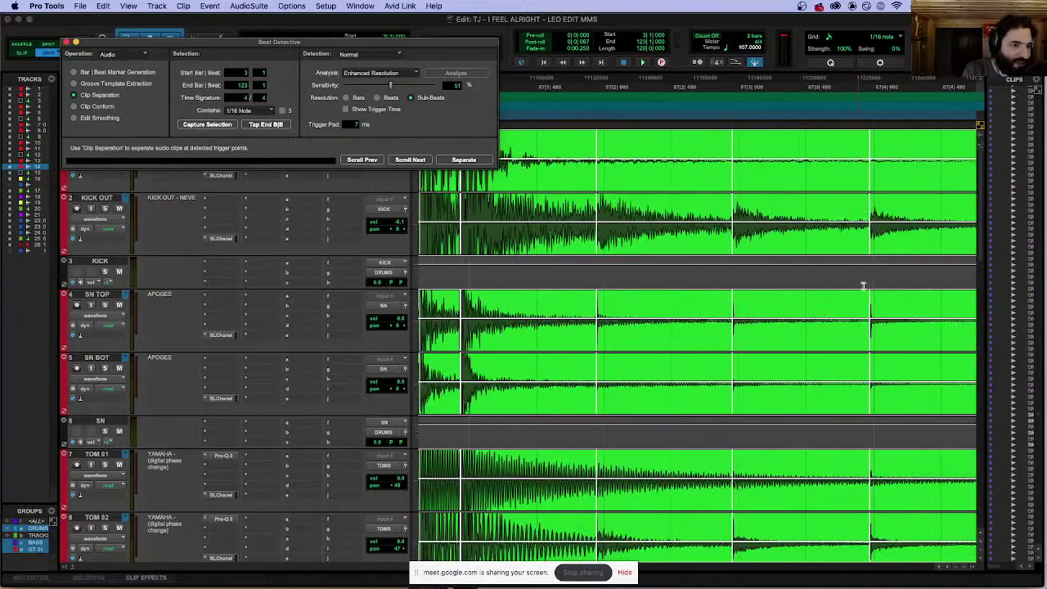
scroll(768, 216, right, 5)
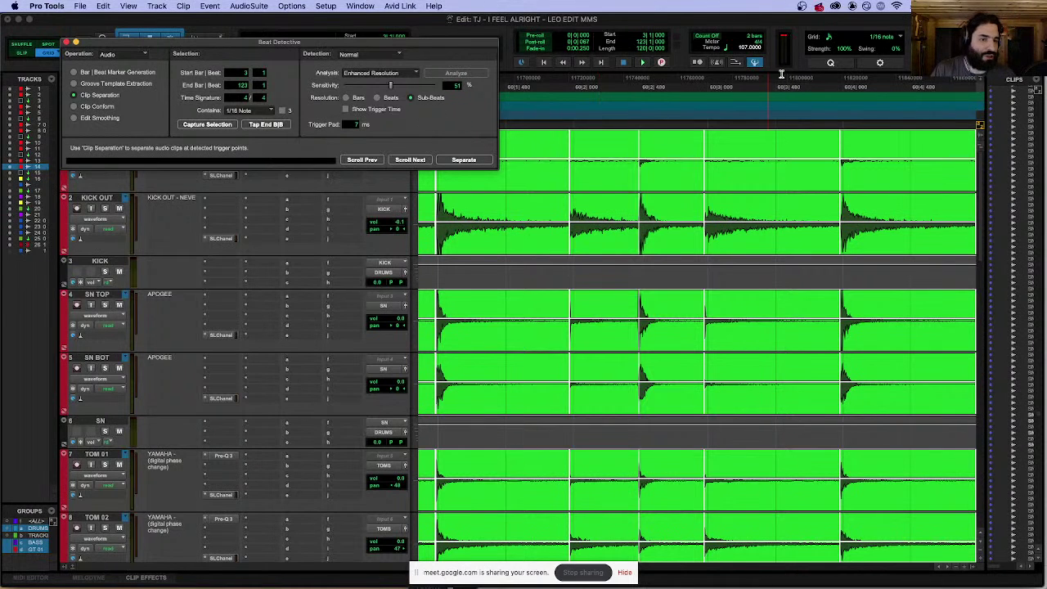
scroll(710, 185, right, 5)
scroll(710, 185, right, 15)
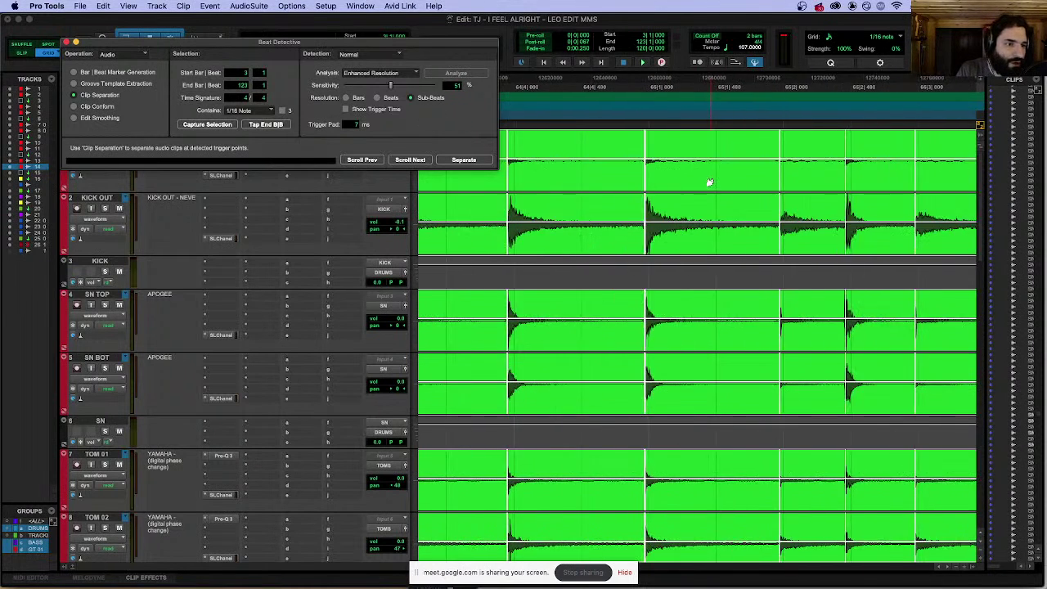
scroll(853, 169, right, 15)
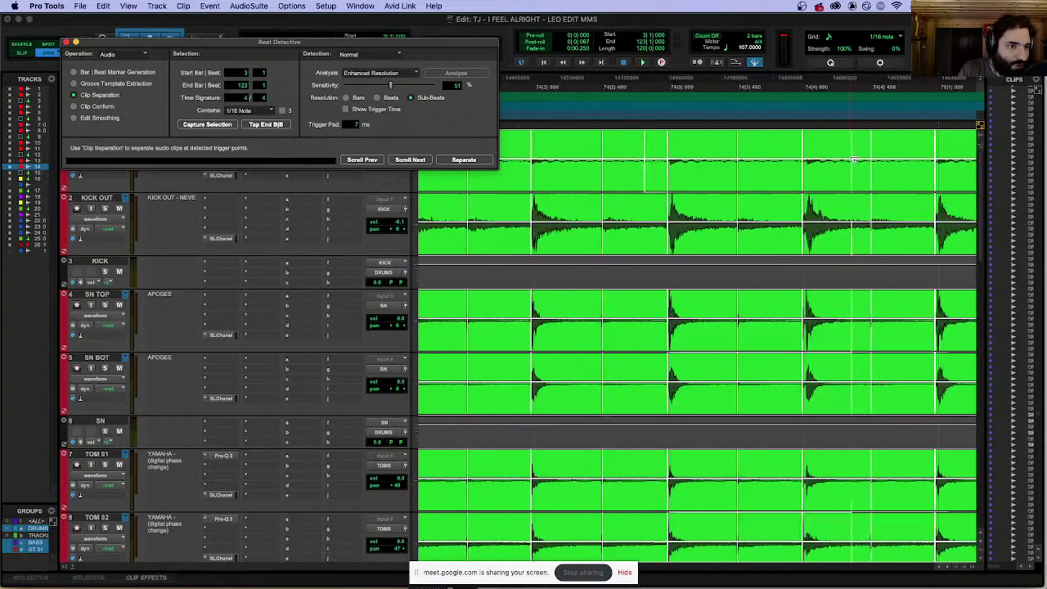
Step: Separate the selected drum clips at Beat Detective's detected trigger points
scroll(886, 163, down, 10)
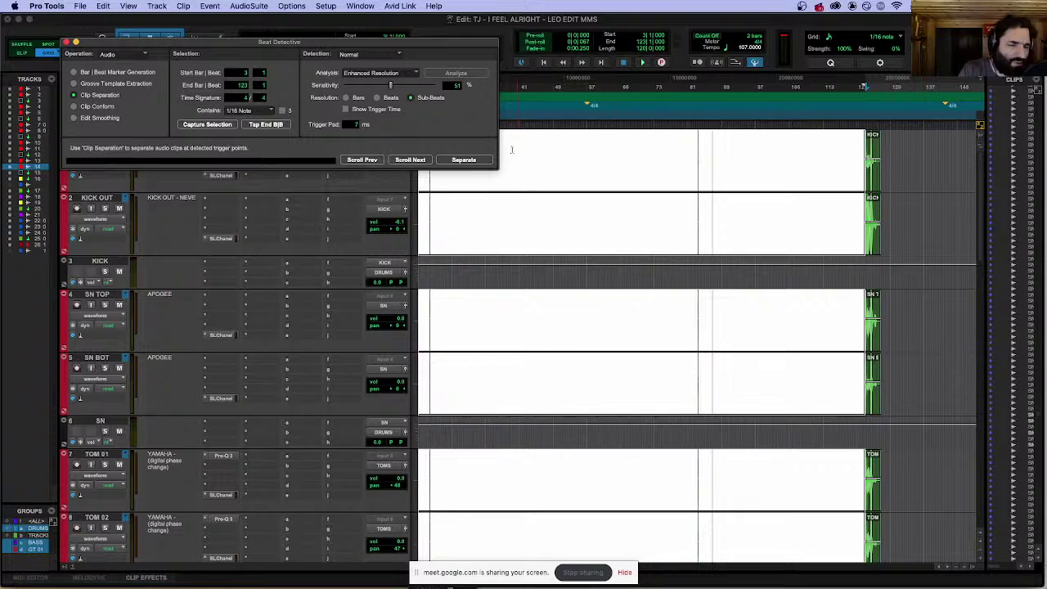
click(464, 160)
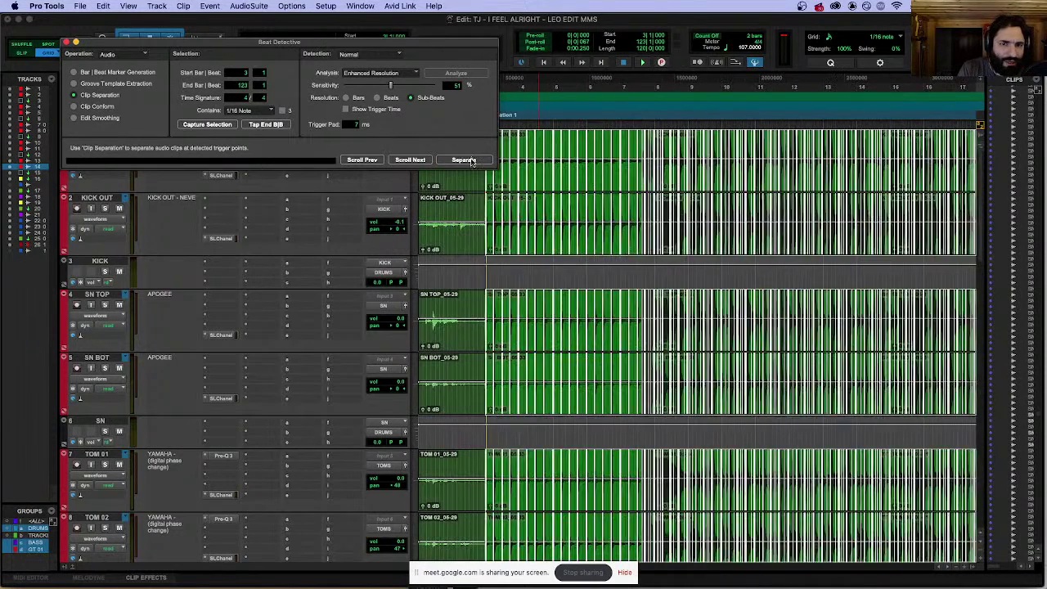
Step: Inspect the first clip separations after the Location 1 marker against the kick, snare and tom transients
scroll(797, 157, up, 8)
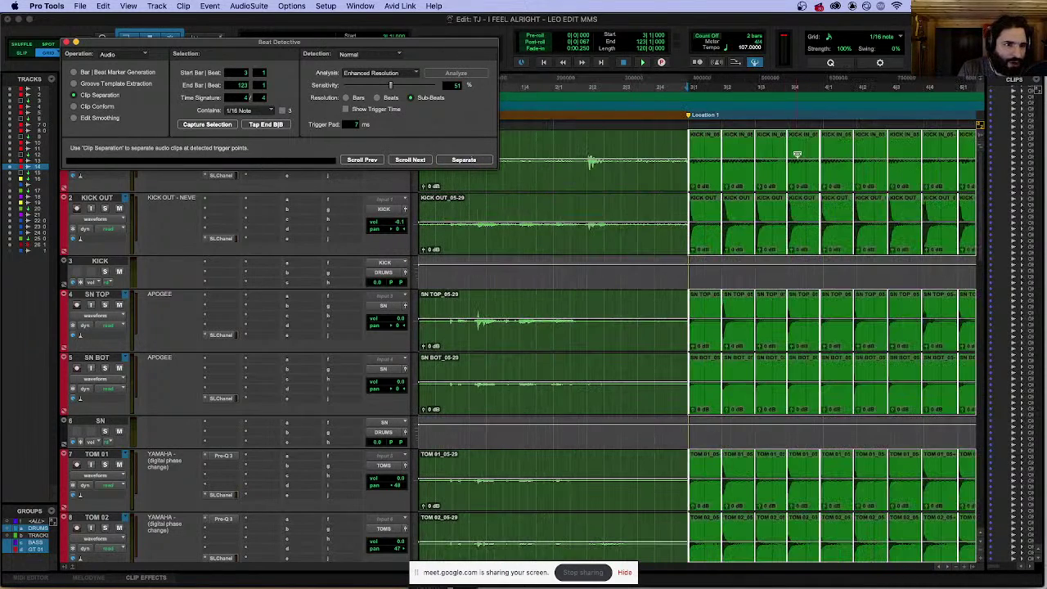
scroll(772, 158, up, 2)
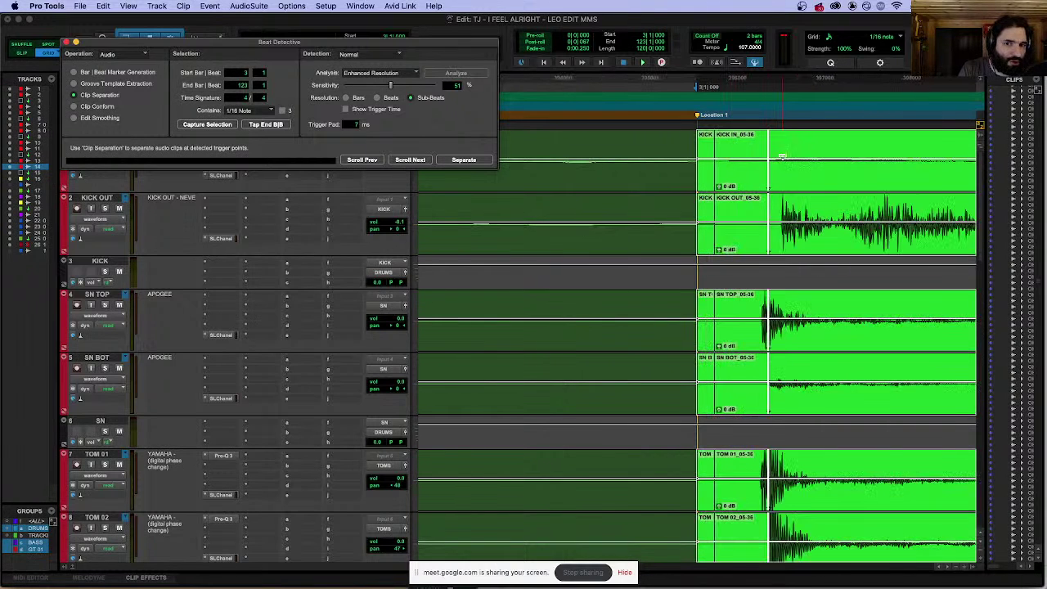
scroll(783, 157, right, 5)
scroll(781, 154, right, 6)
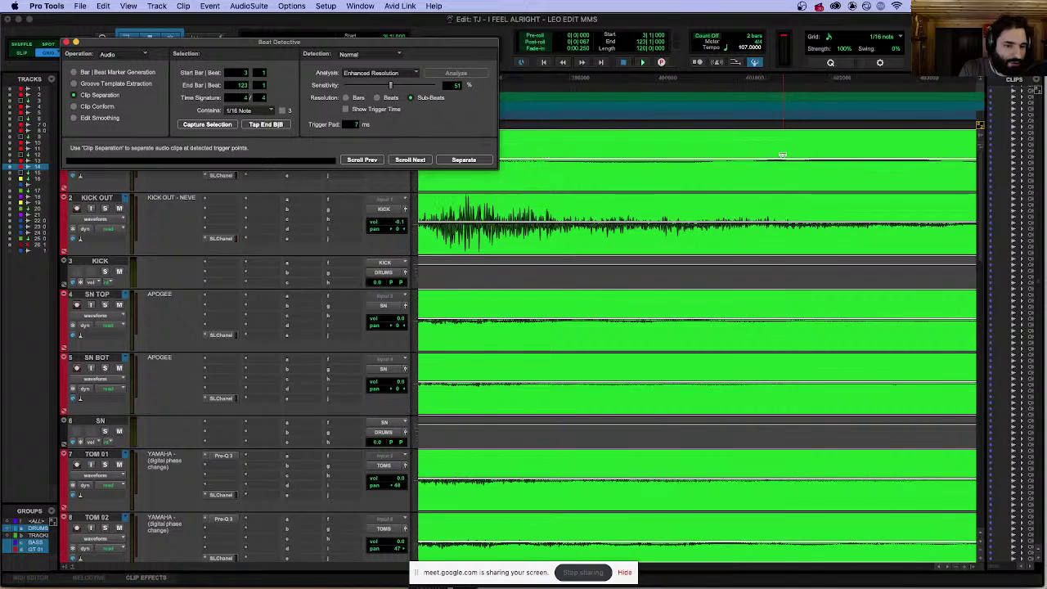
scroll(777, 153, left, 8)
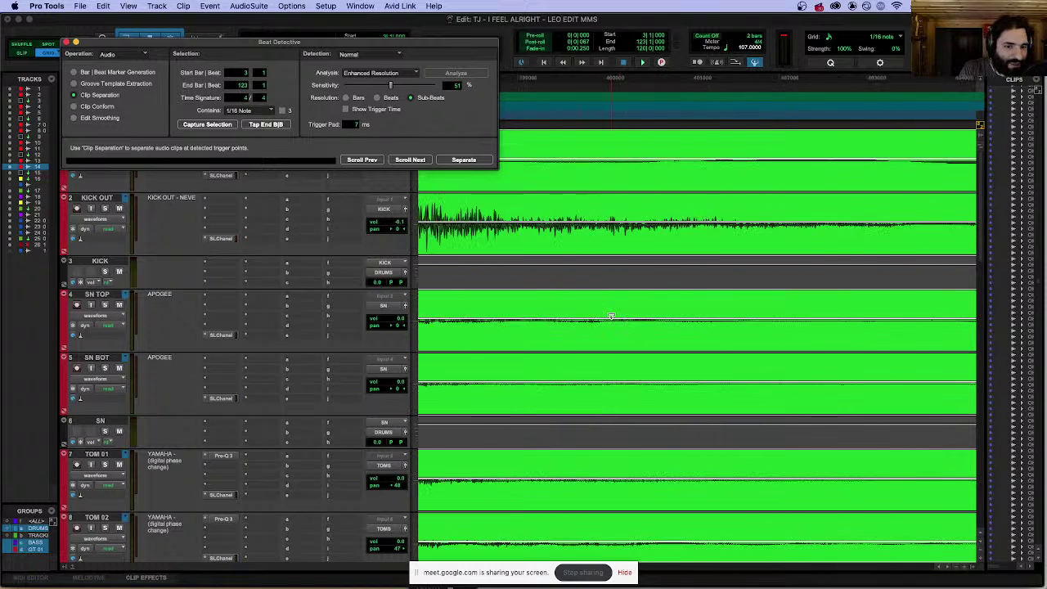
scroll(783, 434, right, 5)
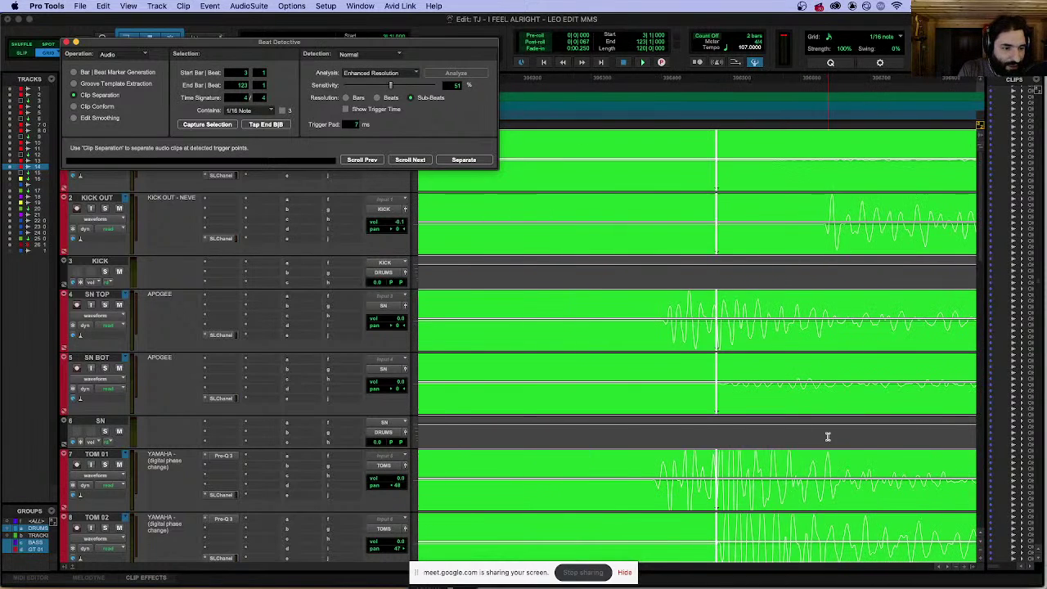
scroll(892, 434, down, 3)
scroll(731, 171, left, 6)
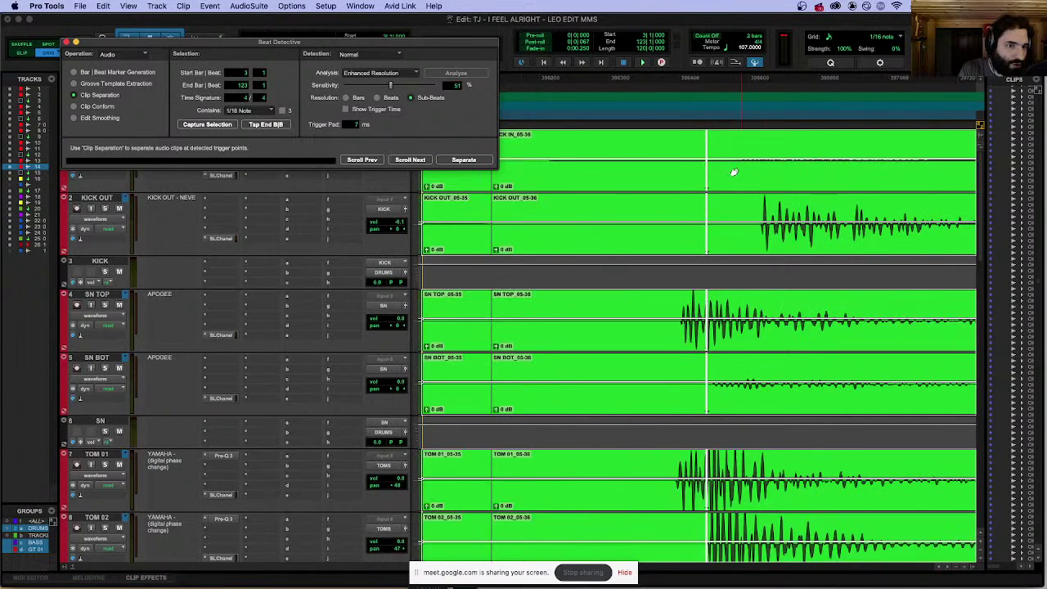
scroll(731, 161, up, 3)
scroll(572, 173, down, 2)
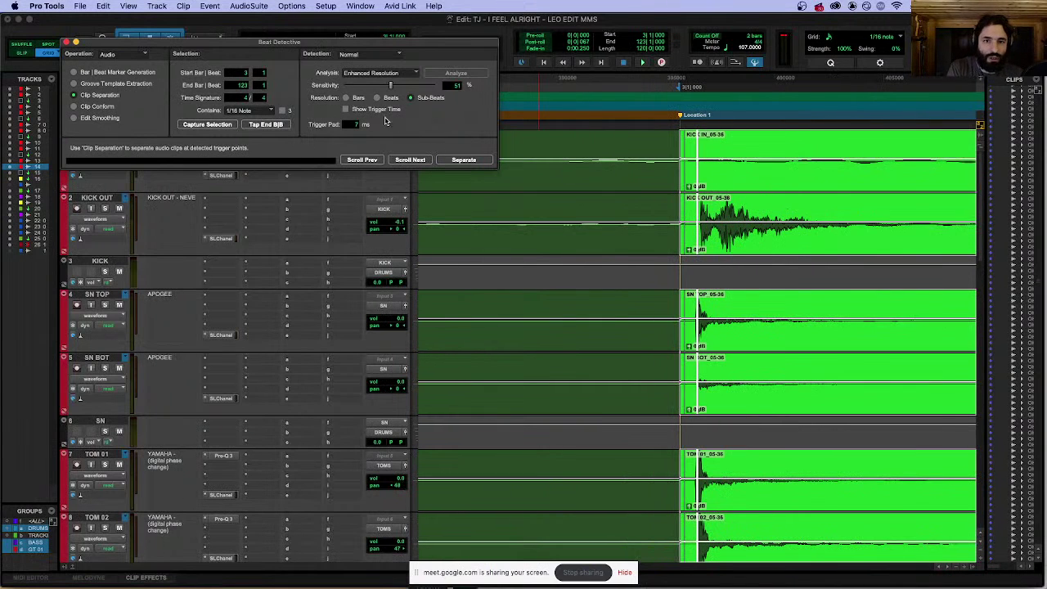
Step: Switch Beat Detective to Clip Conform, move its window lower over the tracks, and enable Swing at 14%
click(97, 107)
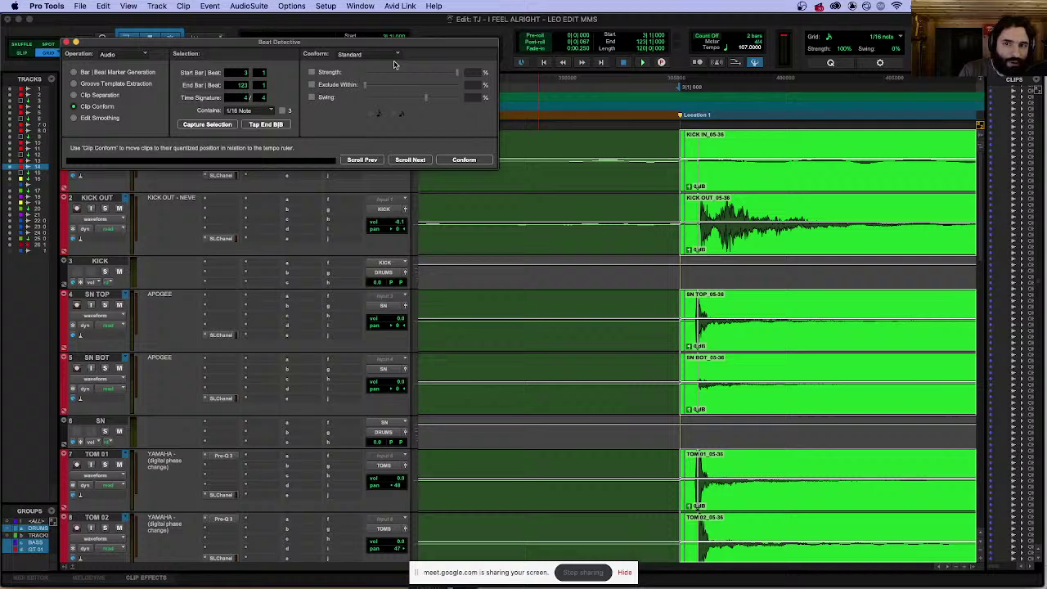
click(343, 38)
drag(339, 45, 520, 192)
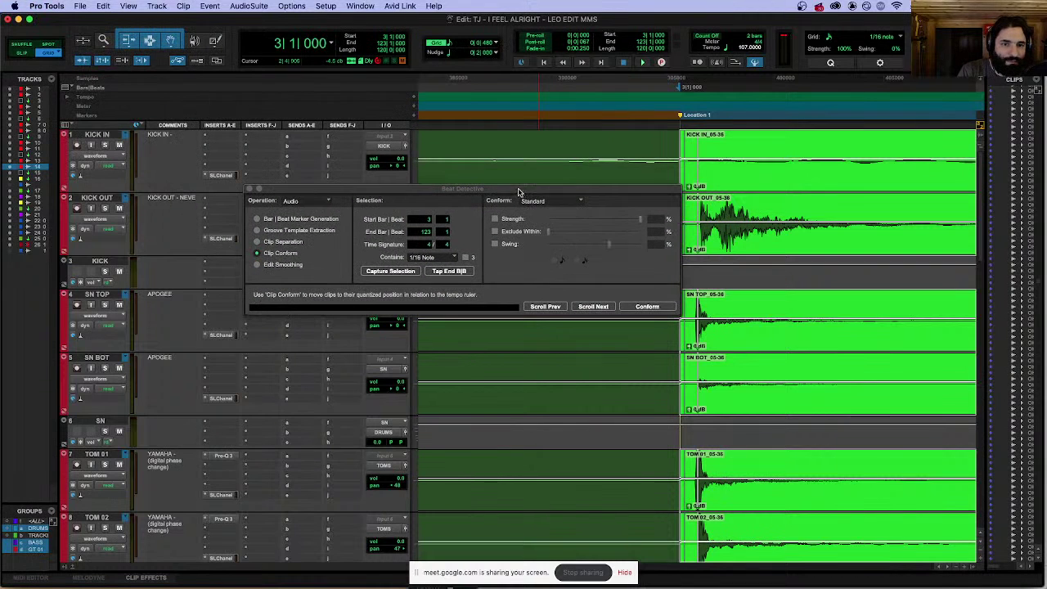
click(494, 244)
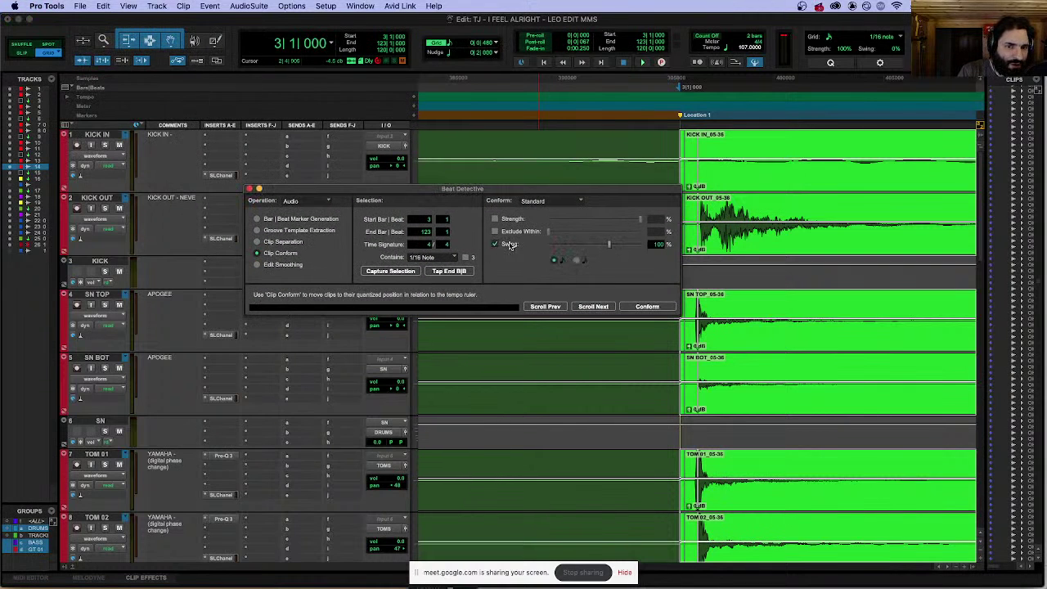
drag(609, 244, 555, 247)
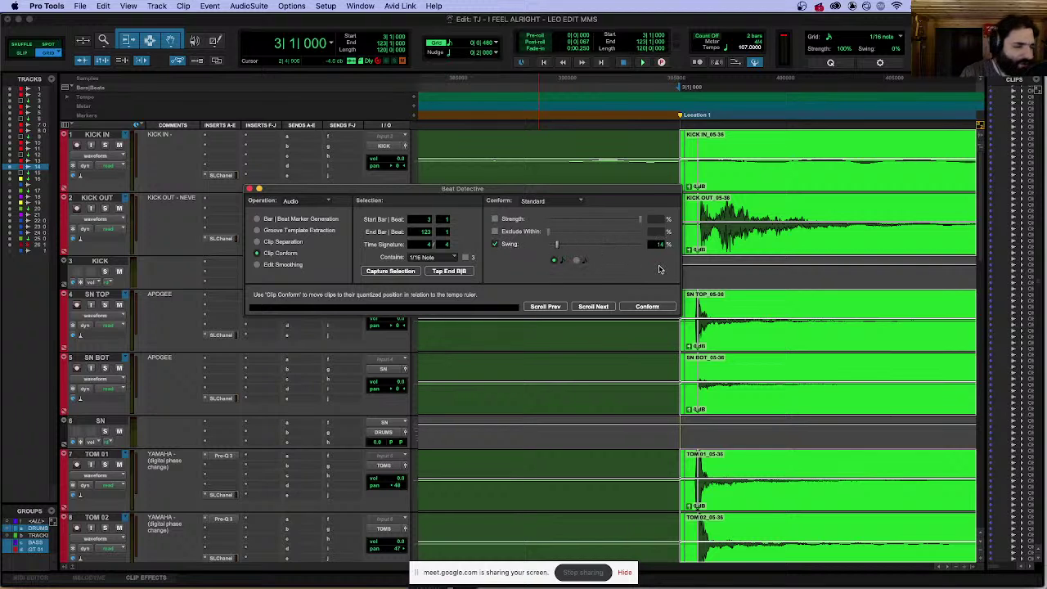
Step: Set the Edit Smoothing crossfade length to 7 ms, and conform the separated drum clips to the tempo grid with Clip Conform
click(270, 266)
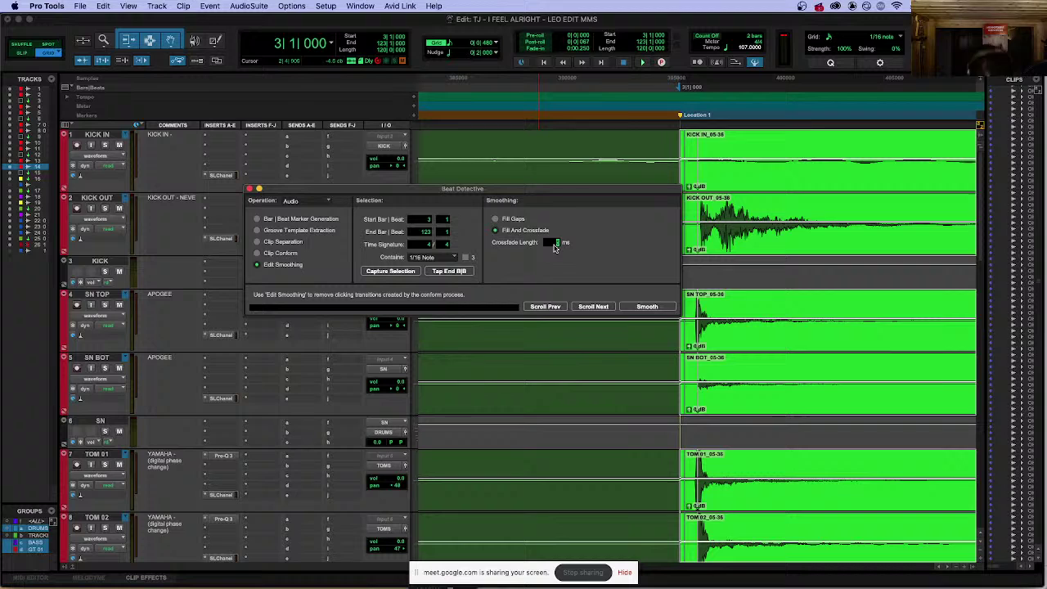
click(644, 307)
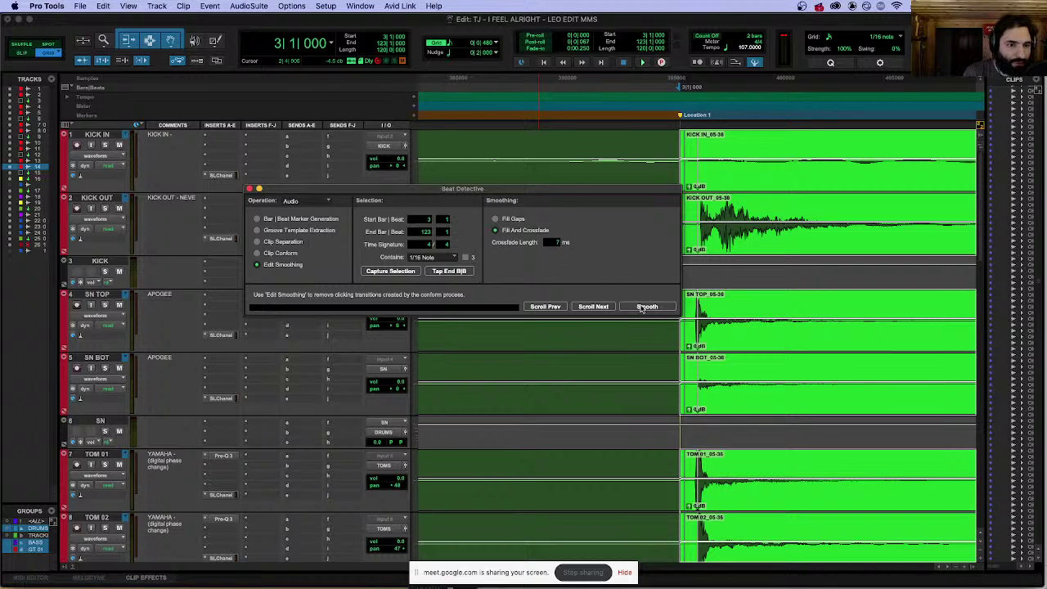
click(286, 254)
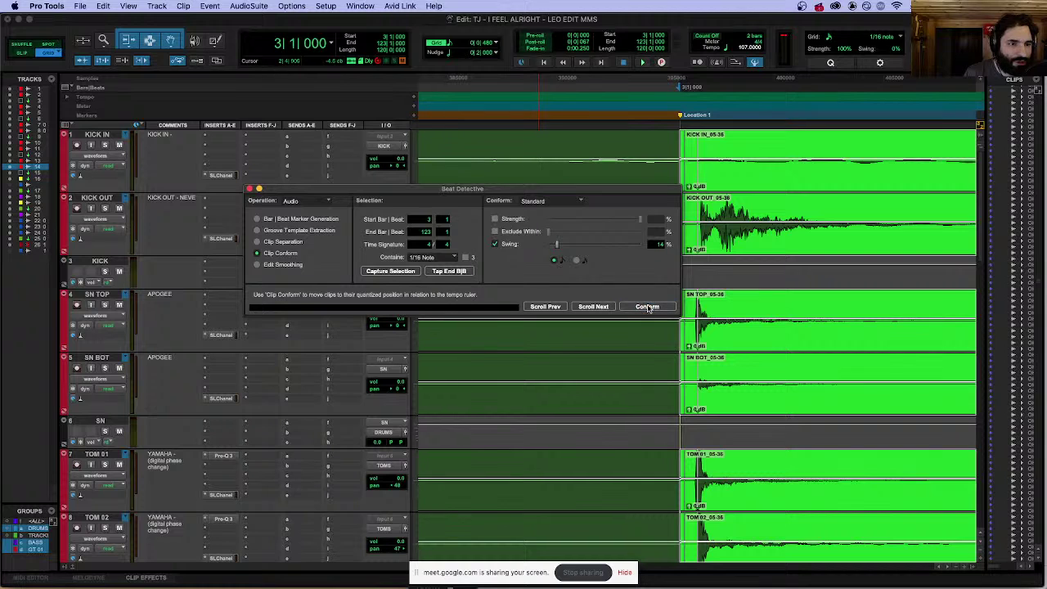
click(646, 306)
Step: Examine the conformed drum clips and the gaps between them from the Location 1 marker through bar 14, down to the bass and guitar tracks
scroll(744, 150, right, 5)
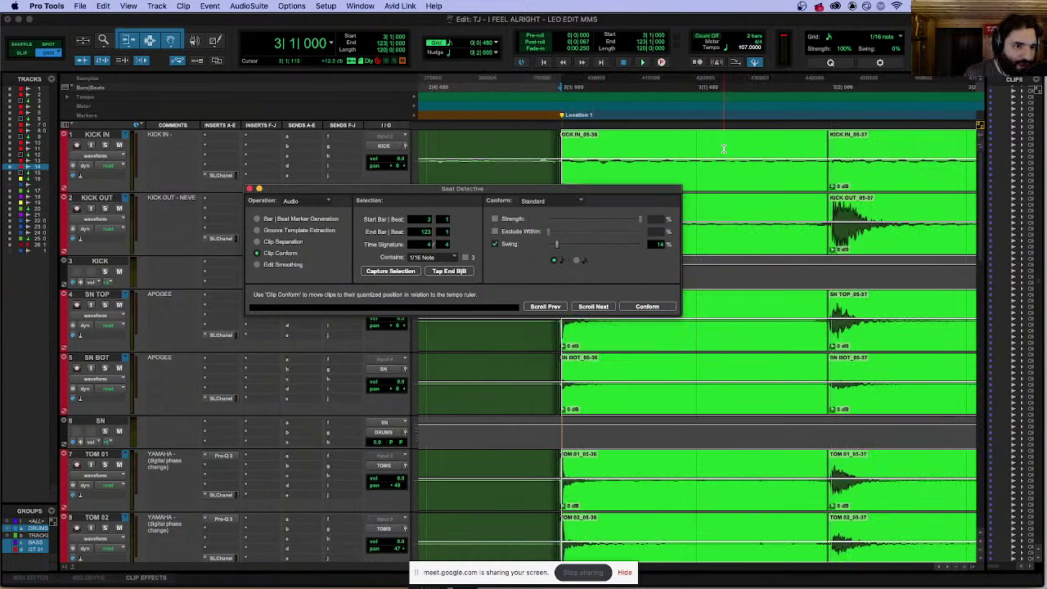
scroll(744, 149, right, 10)
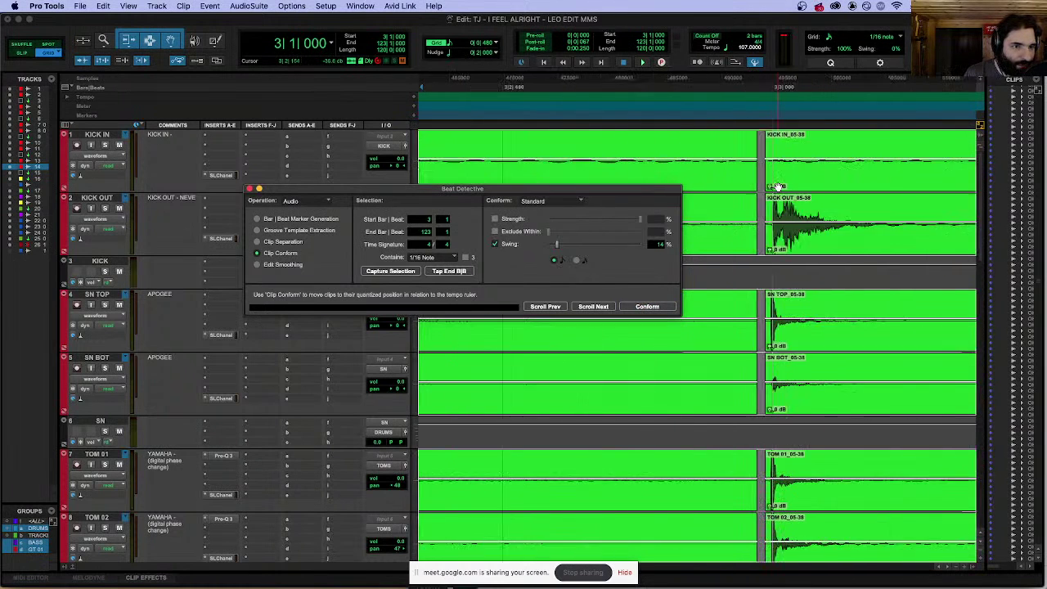
scroll(814, 187, right, 5)
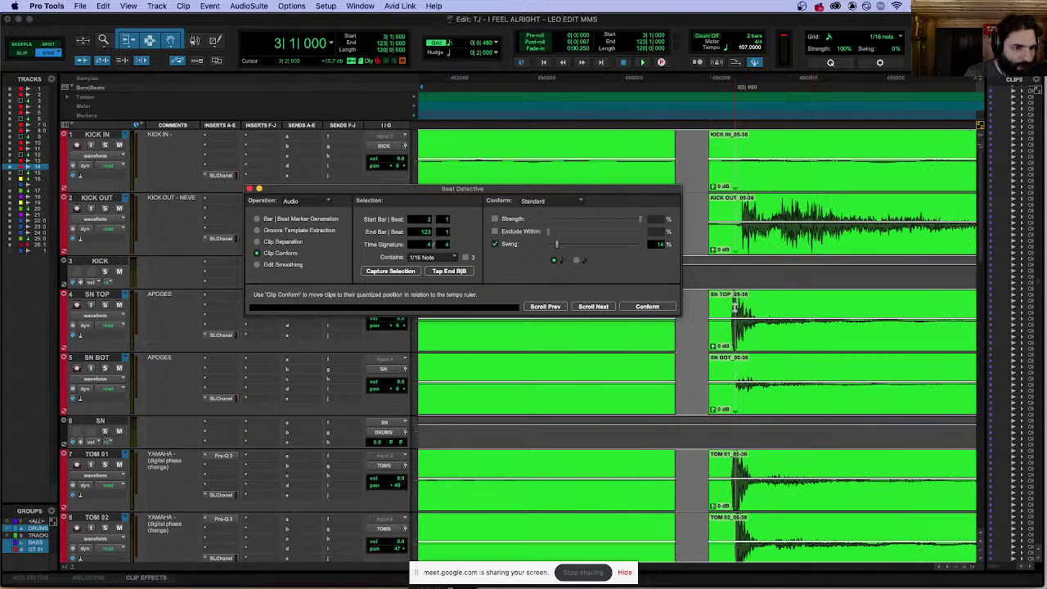
scroll(734, 306, right, 10)
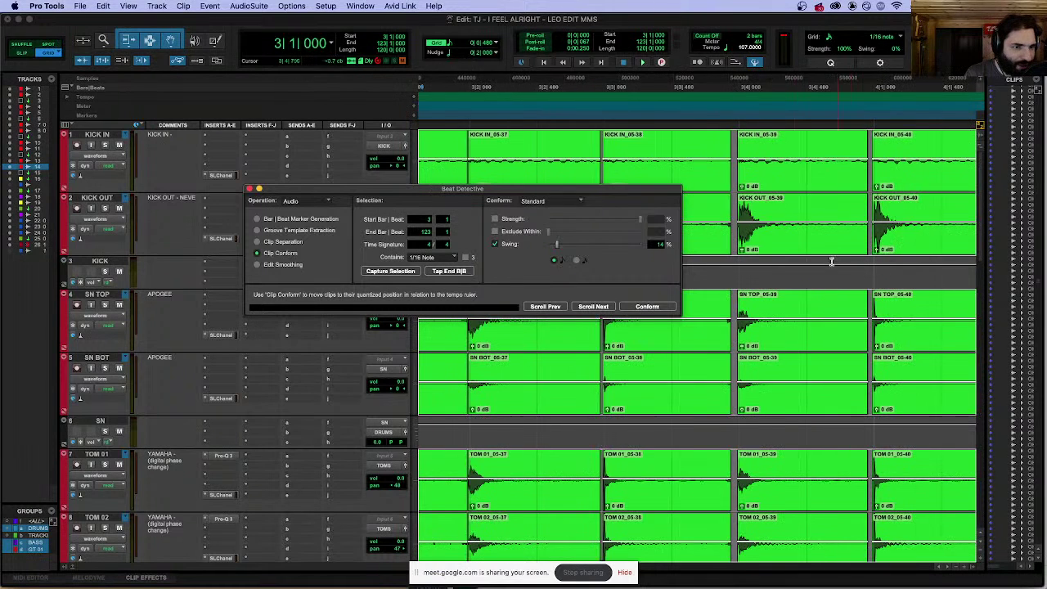
scroll(753, 184, right, 10)
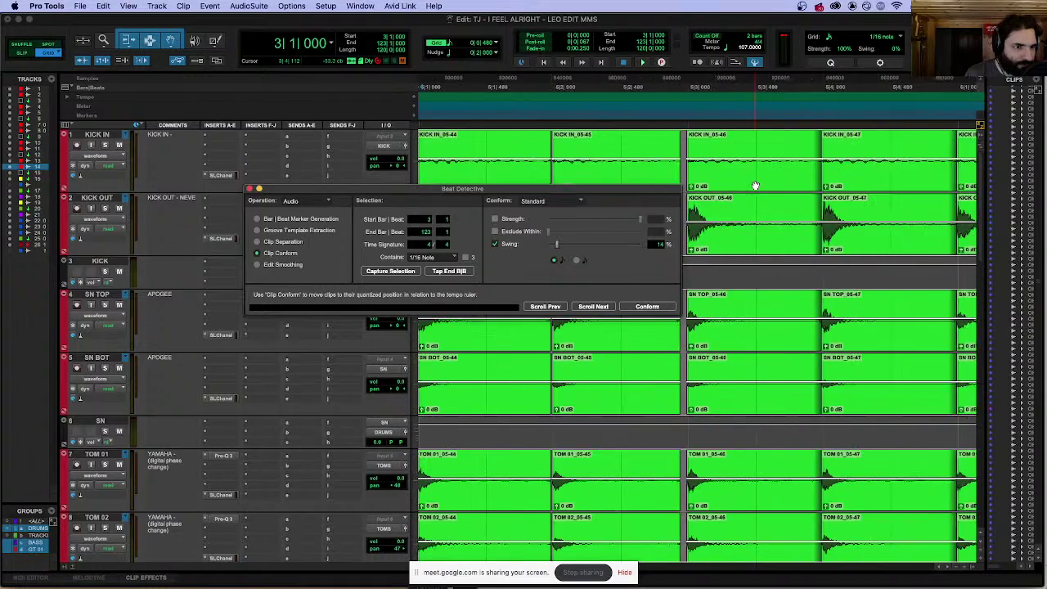
scroll(754, 187, right, 10)
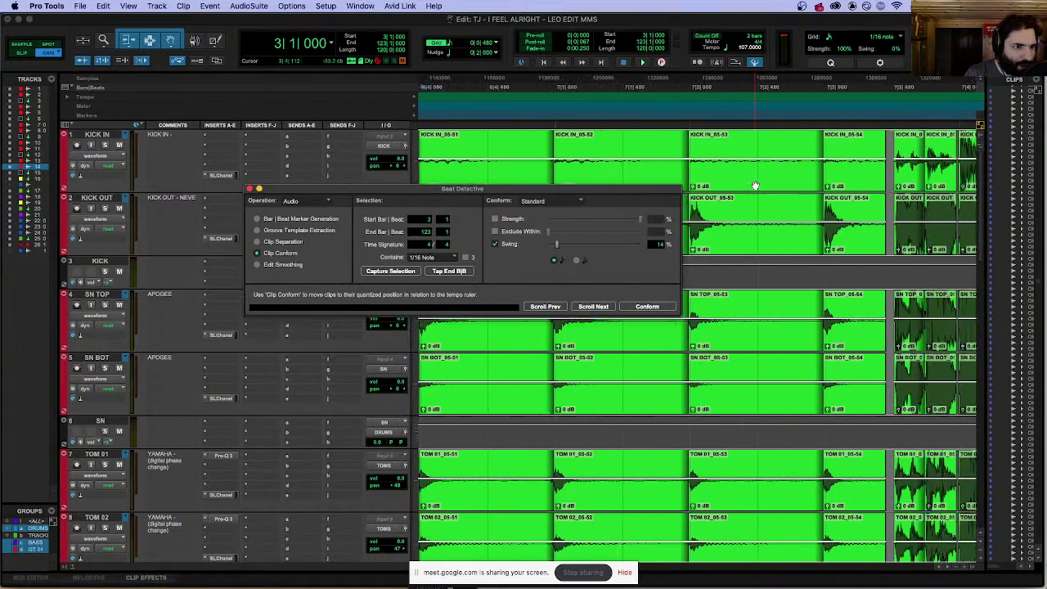
scroll(755, 185, right, 3)
scroll(754, 186, right, 10)
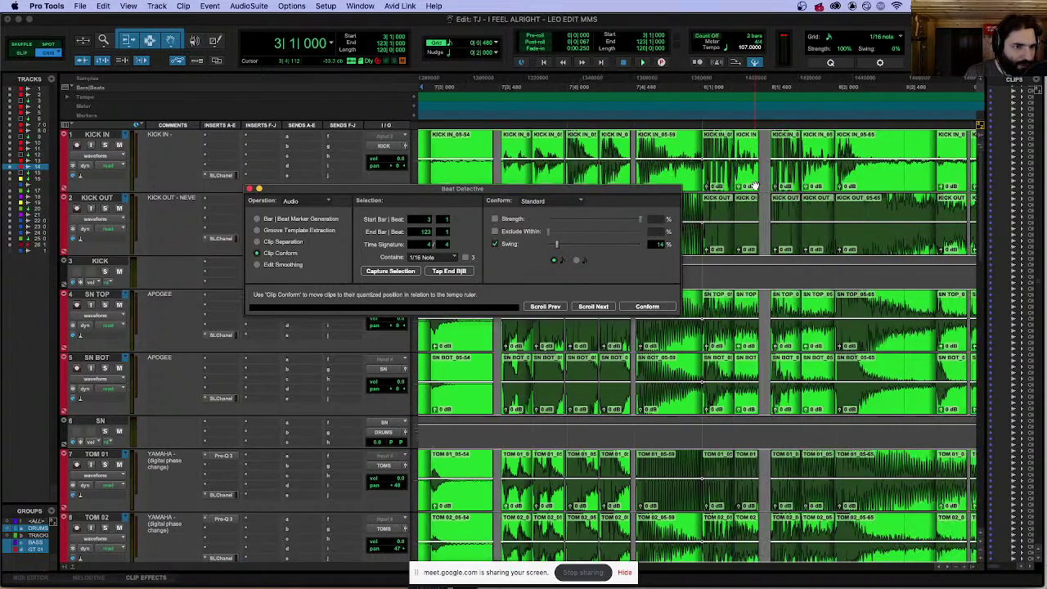
scroll(755, 186, right, 15)
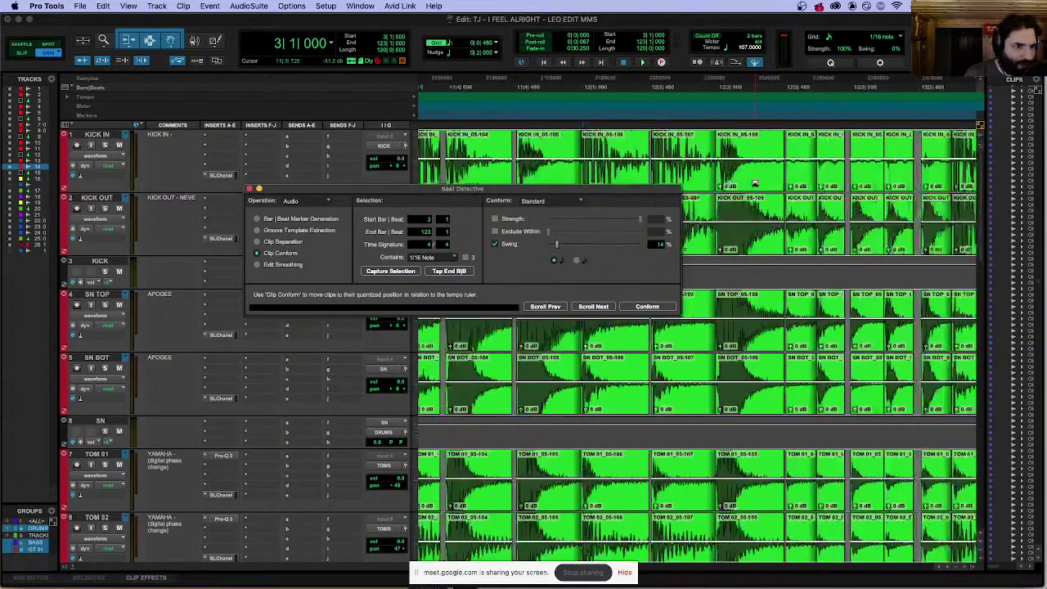
scroll(754, 187, down, 5)
scroll(777, 256, down, 5)
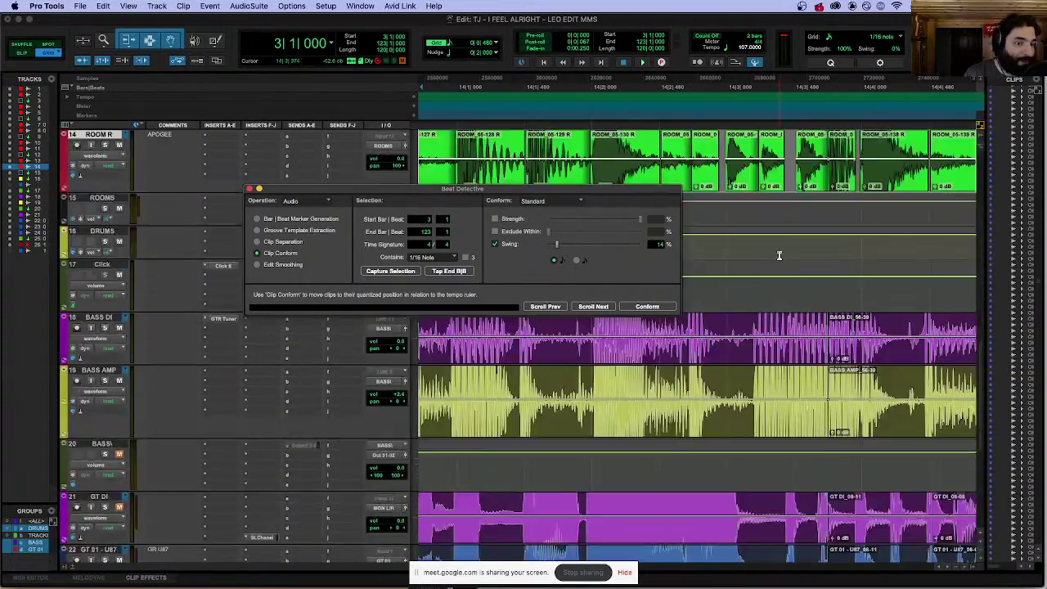
Step: Examine the conformed drum clips and remaining gaps from bar 14 to bar 22, and back at the Location 1 marker
scroll(772, 254, up, 10)
scroll(769, 256, down, 3)
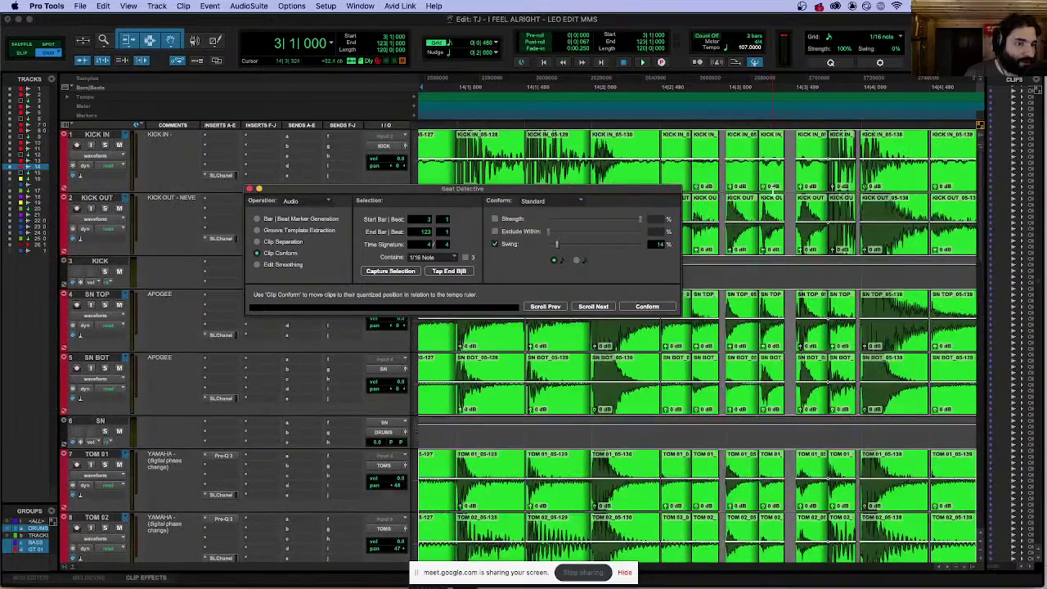
scroll(772, 262, right, 5)
scroll(785, 278, down, 3)
scroll(792, 286, up, 7)
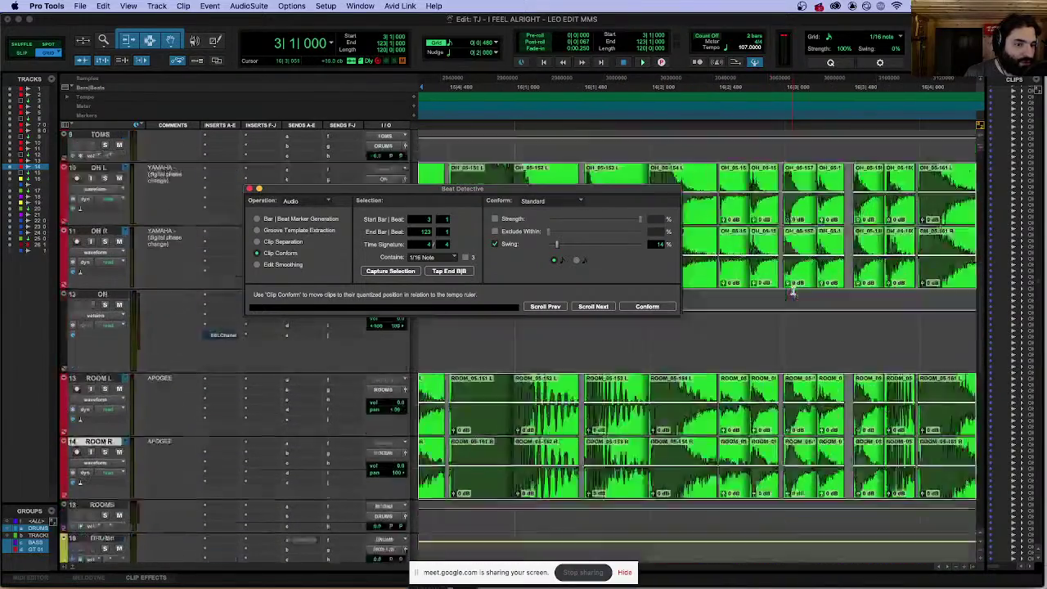
scroll(797, 282, right, 5)
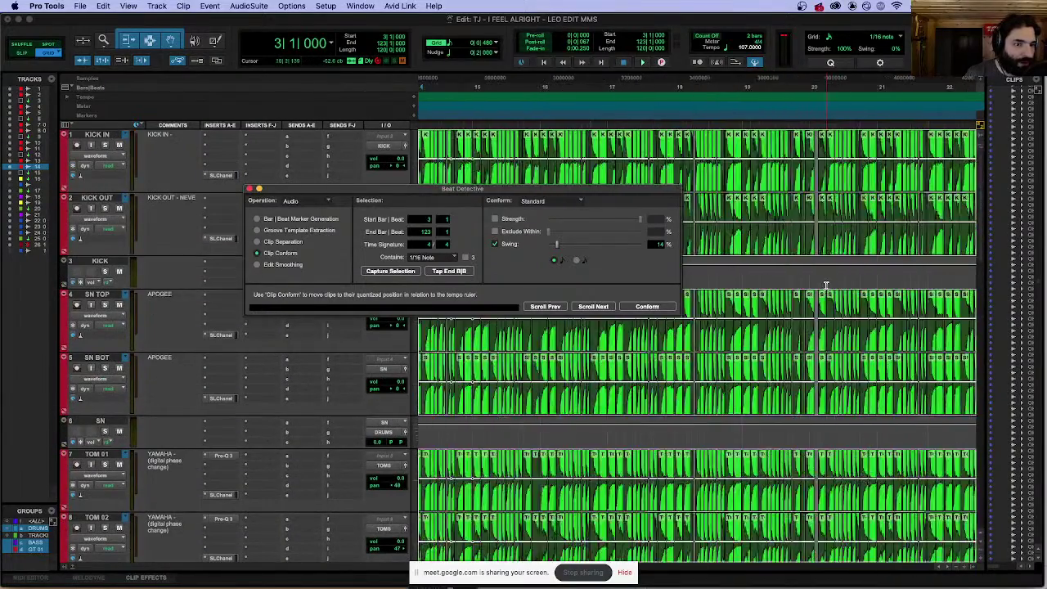
scroll(818, 286, down, 3)
scroll(818, 286, left, 8)
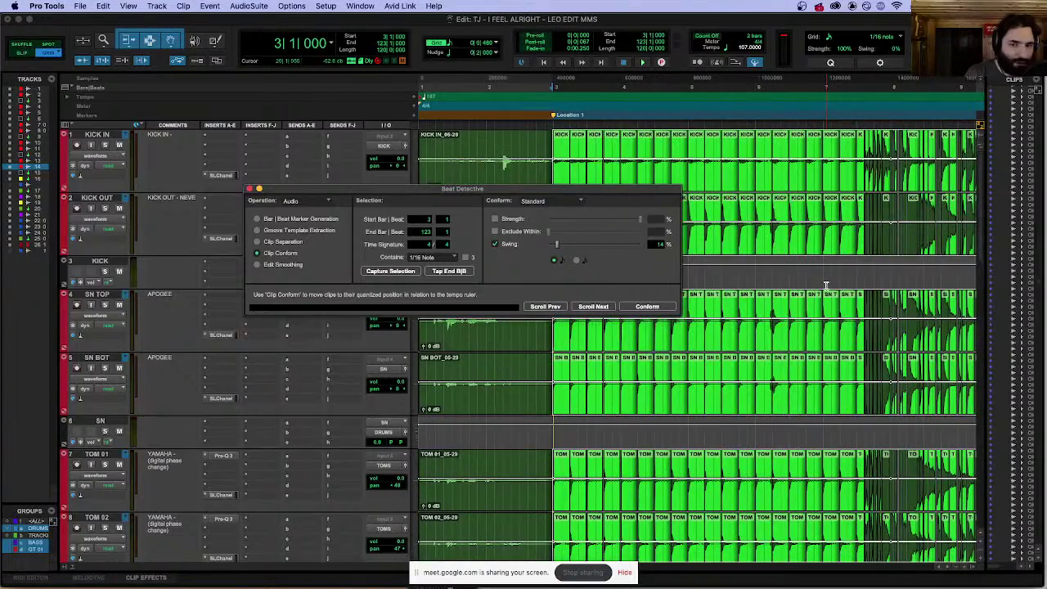
Step: Smooth the conformed drum edits in Beat Detective using Fill And Crossfade with a 7 ms crossfade length
click(294, 267)
scroll(847, 219, up, 8)
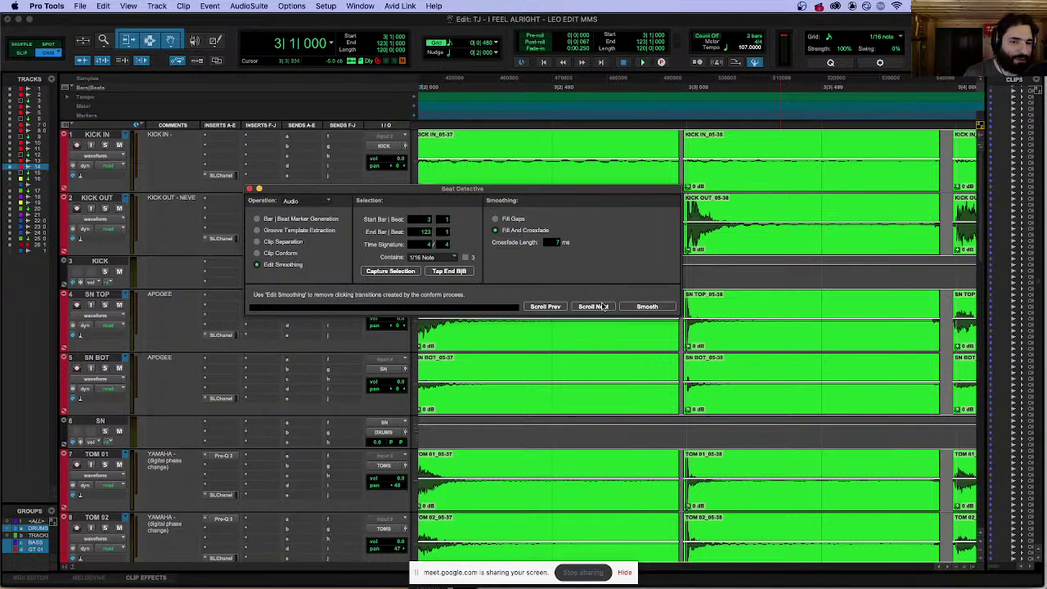
click(660, 307)
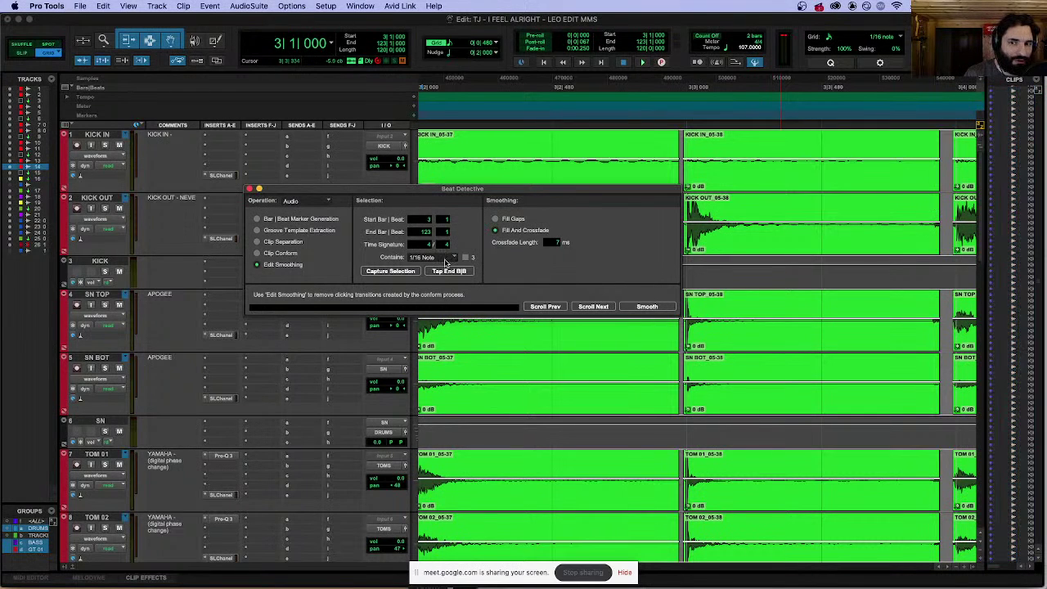
Step: Check the new crossfades between the drum clips after Location 1 and across the song, and put away the Beat Detective window
scroll(701, 205, down, 5)
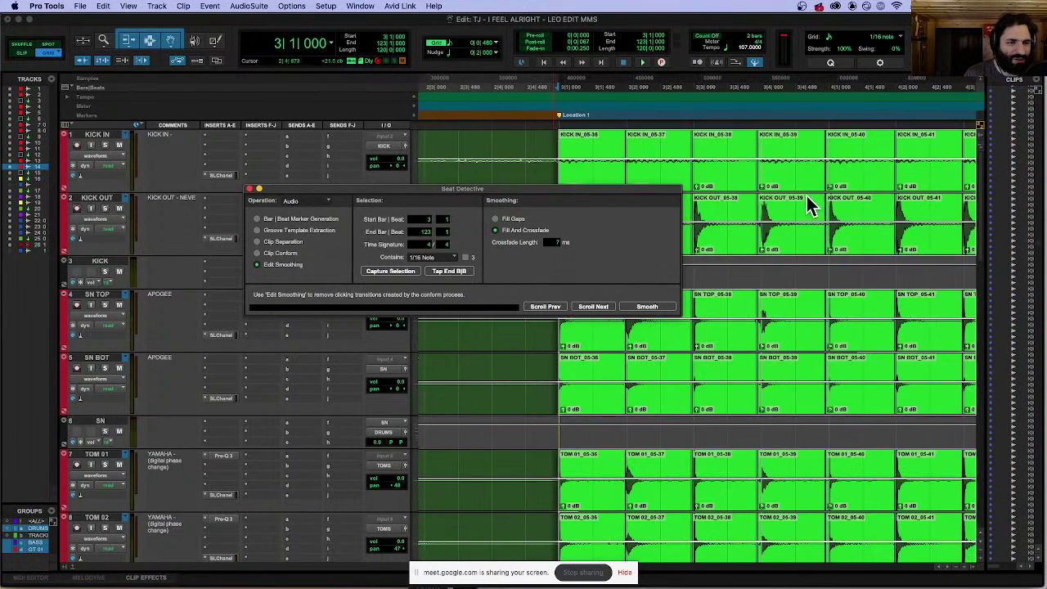
scroll(806, 155, up, 8)
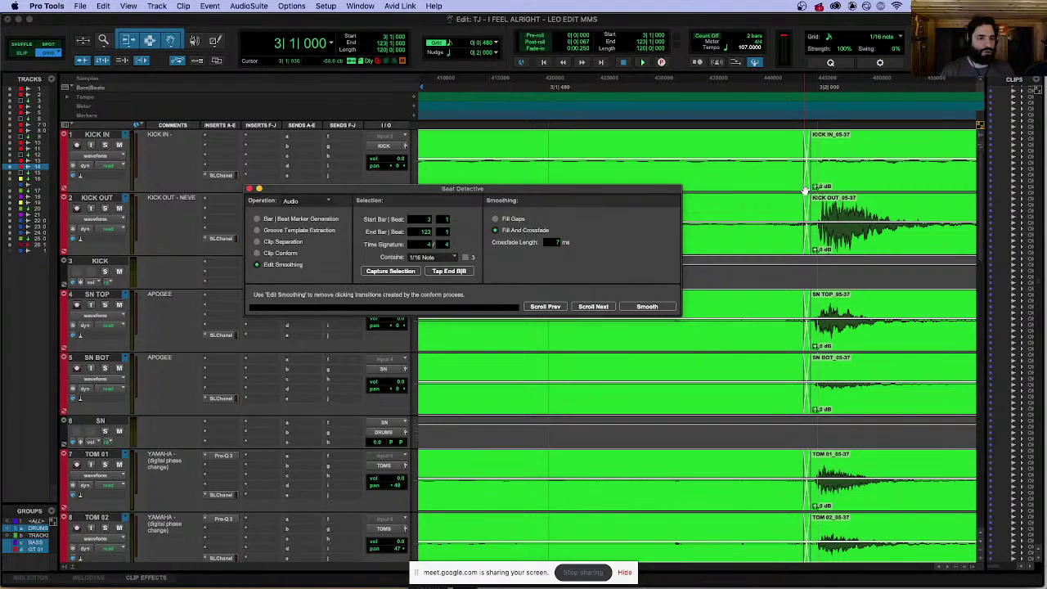
scroll(806, 189, down, 6)
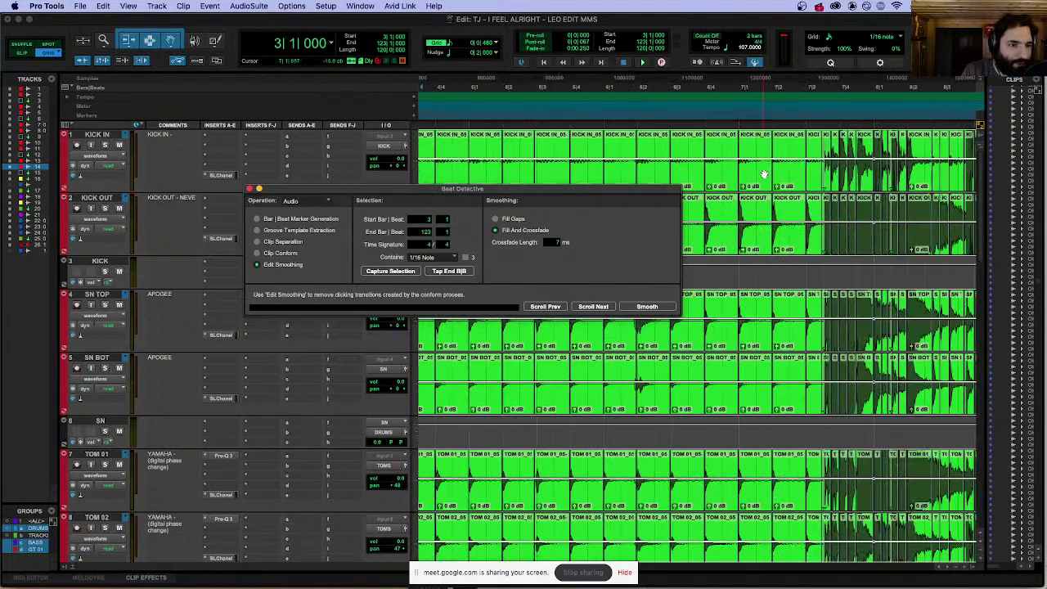
scroll(762, 173, down, 6)
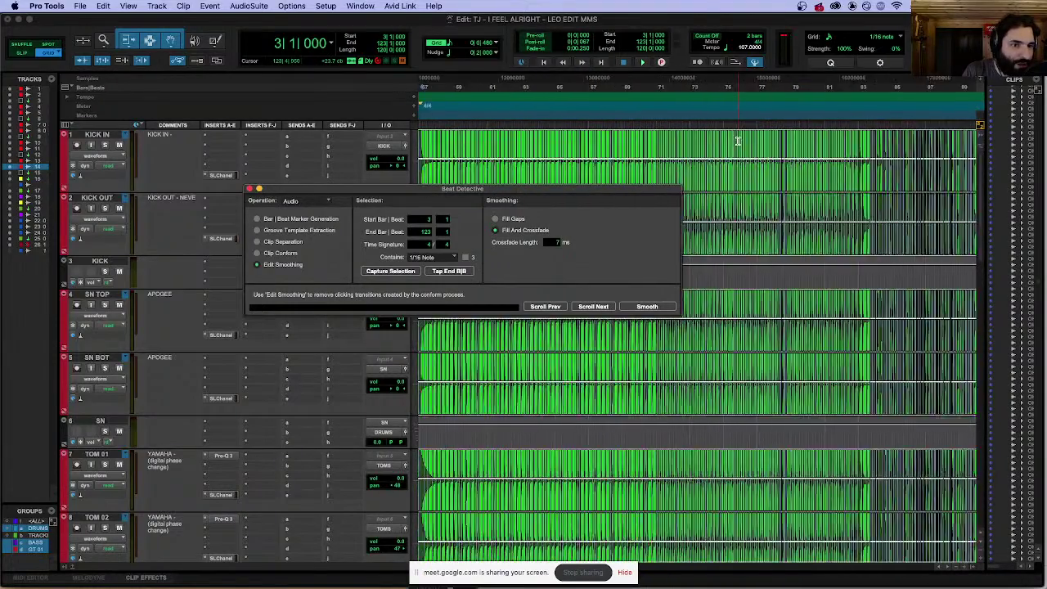
key(Return)
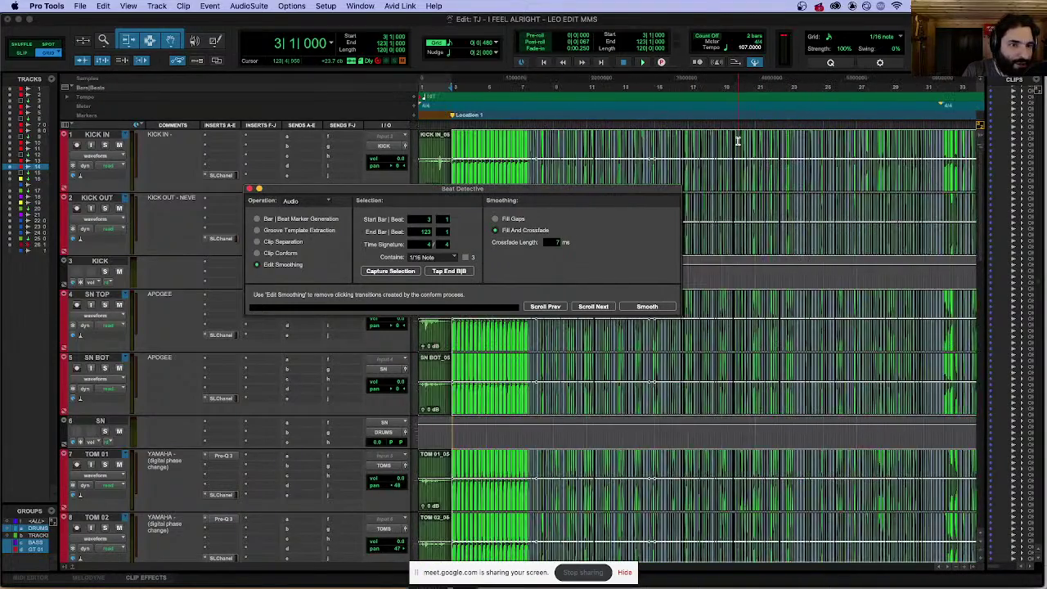
click(258, 188)
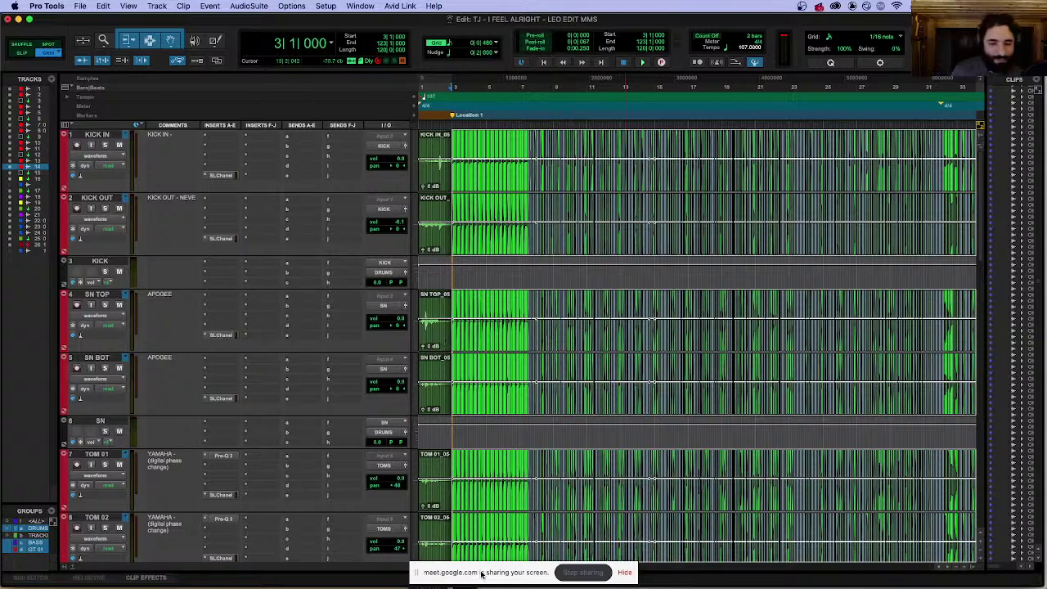
Step: Switch to Telegram, view the e-mail screenshot about the Avid licence refund and the replies below it, and return to Pro Tools
mouse_move(295, 583)
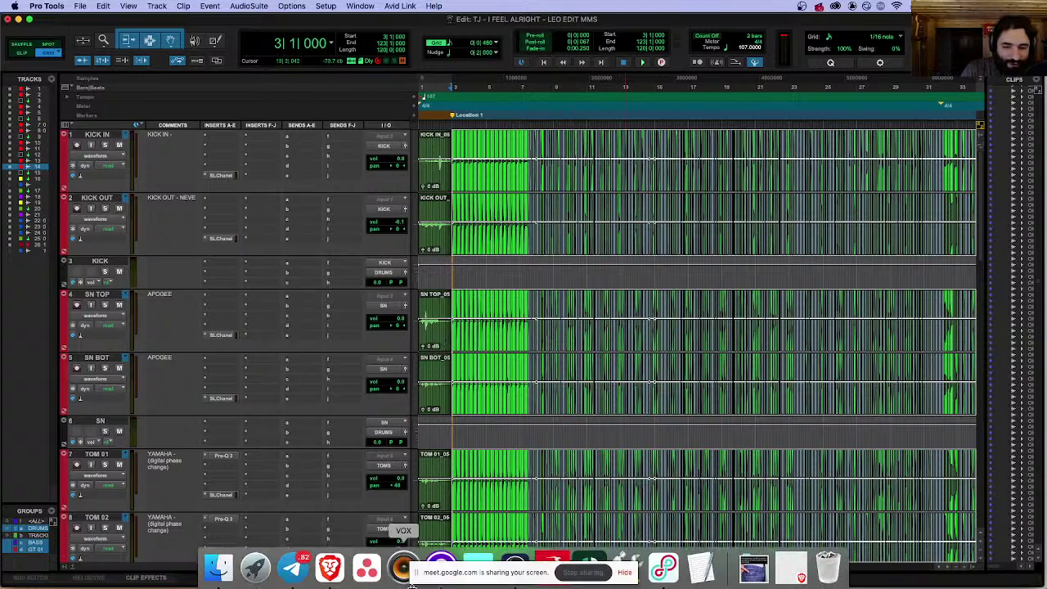
click(296, 566)
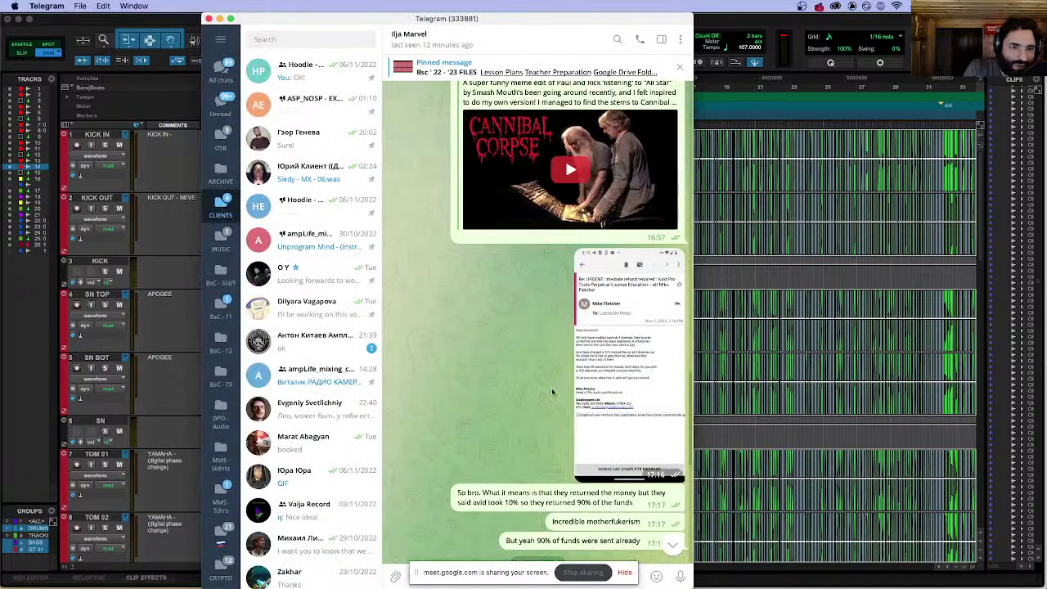
click(552, 388)
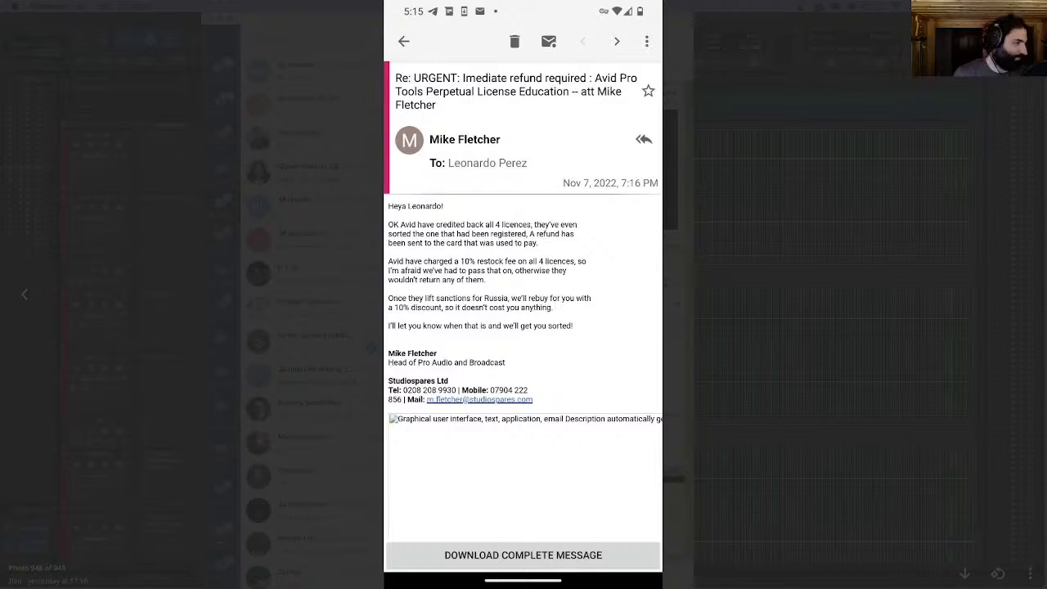
key(Escape)
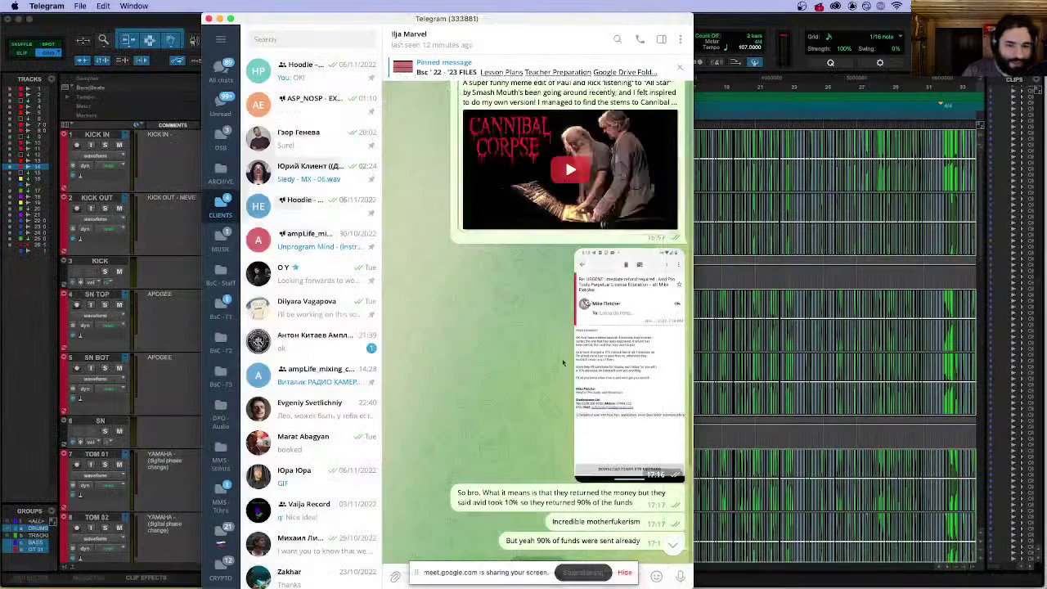
scroll(594, 446, down, 2)
drag(398, 504, 451, 506)
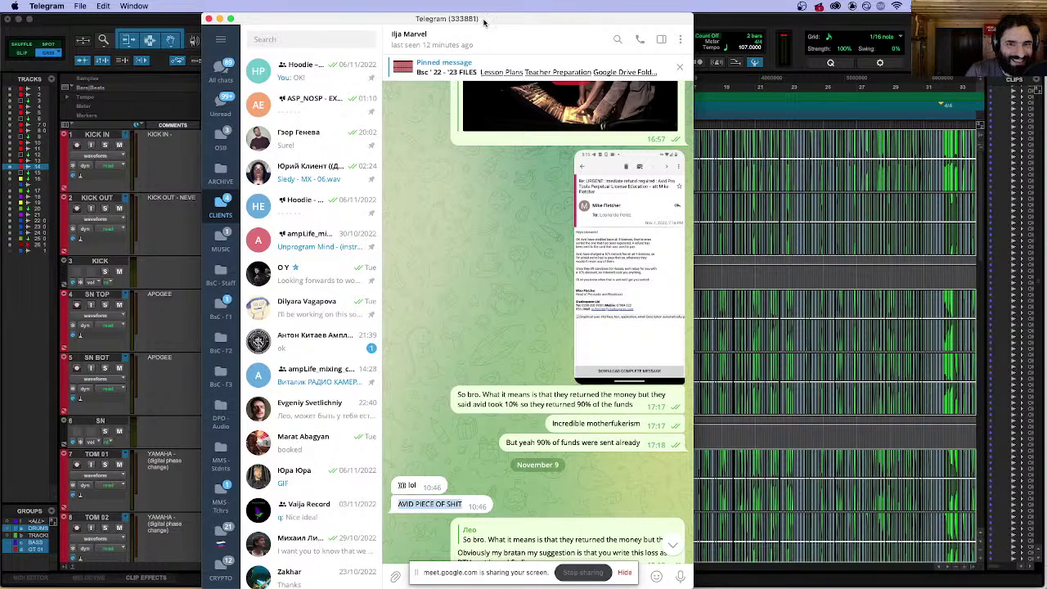
drag(482, 25, 0, 24)
key(super+h)
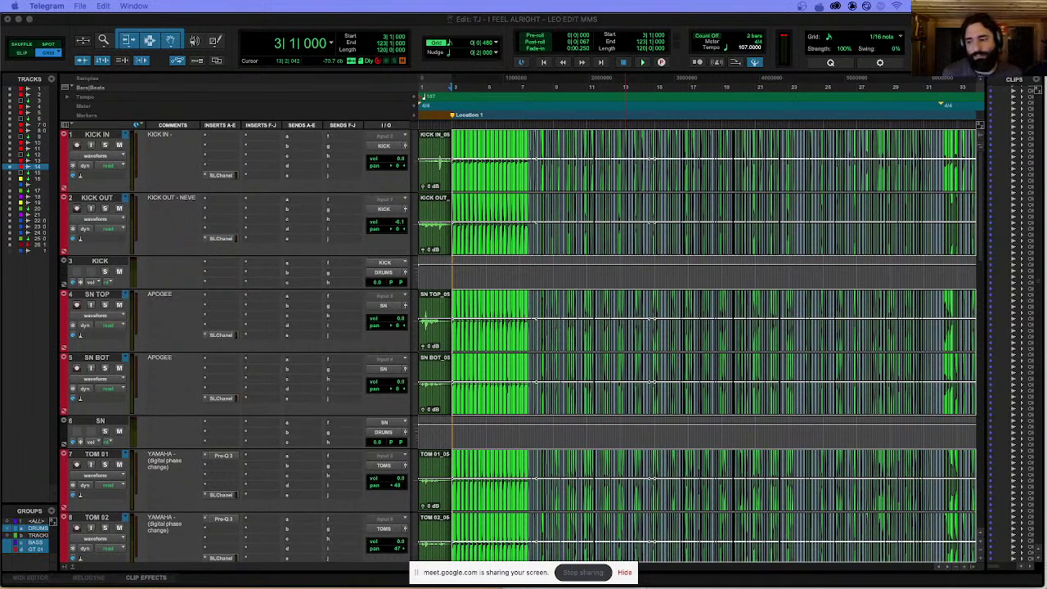
click(582, 23)
Step: Inspect the smoothed drum clip starts around the Location 1 marker and look over the bass and guitar tracks beneath them
scroll(659, 188, up, 10)
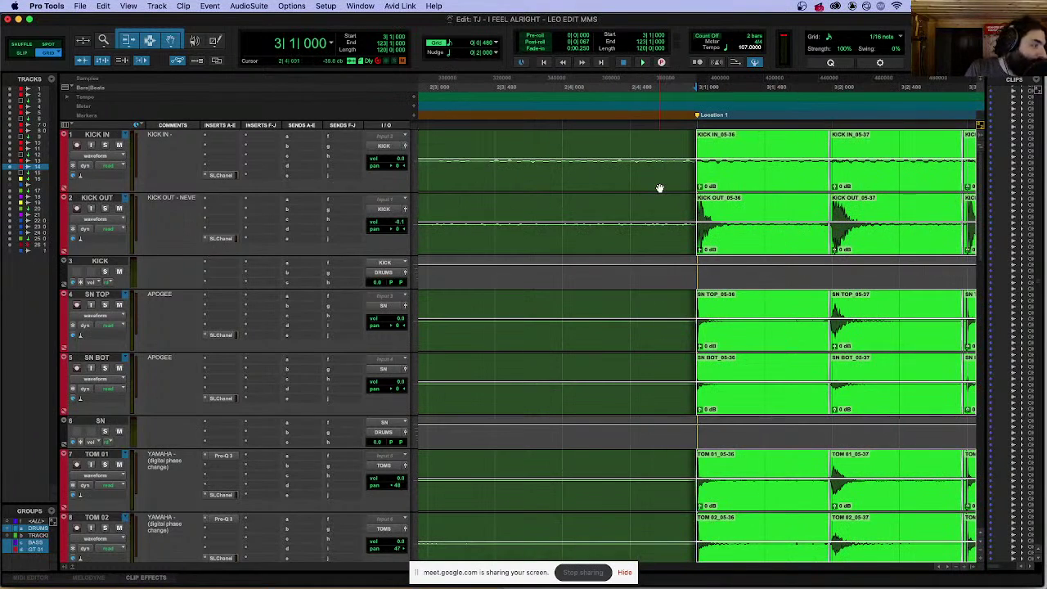
scroll(717, 171, up, 6)
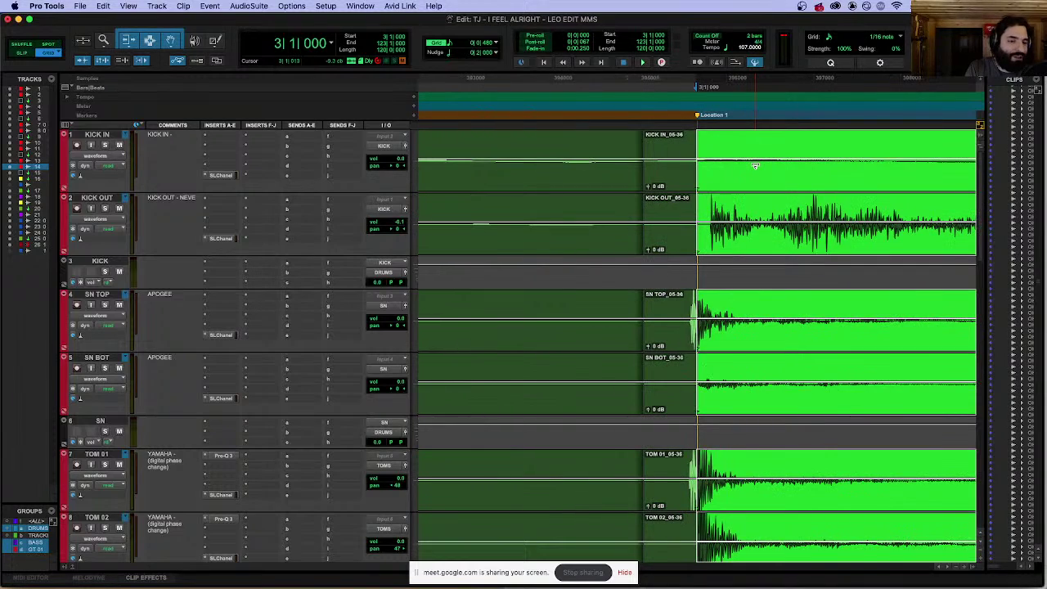
scroll(755, 166, down, 5)
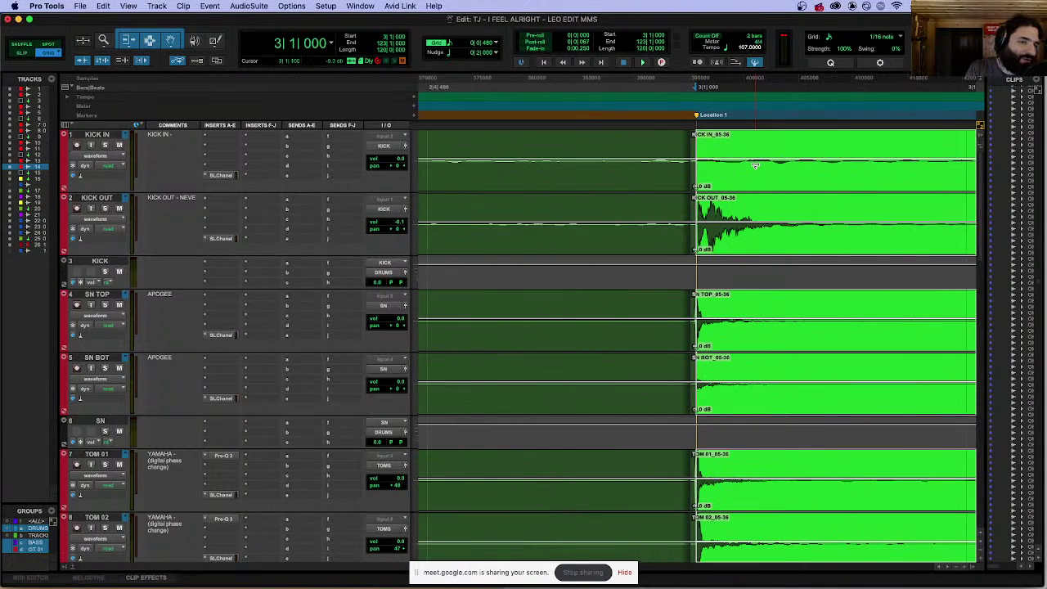
scroll(755, 166, down, 3)
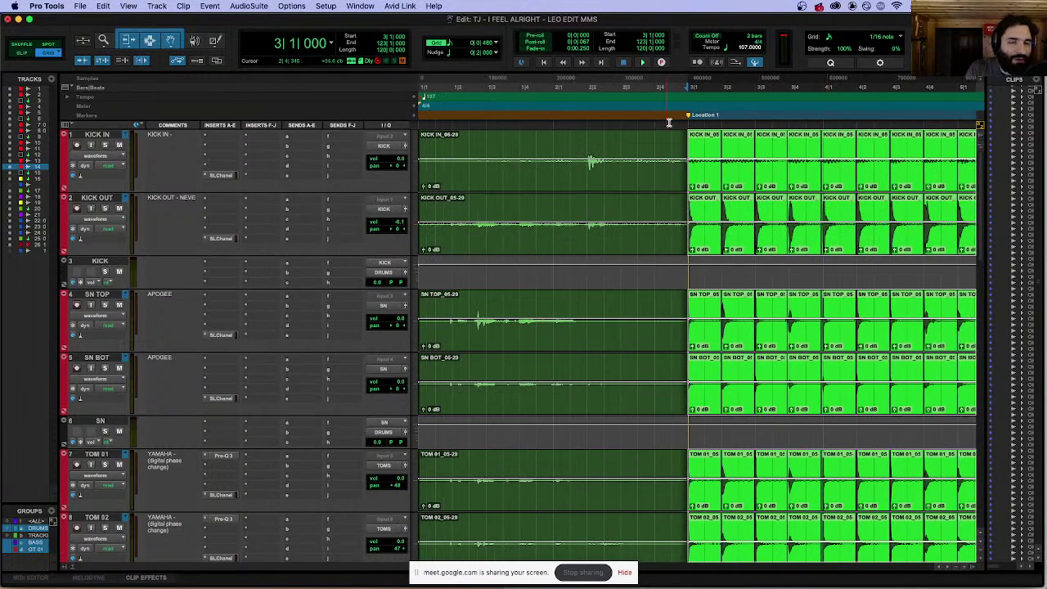
scroll(668, 122, down, 4)
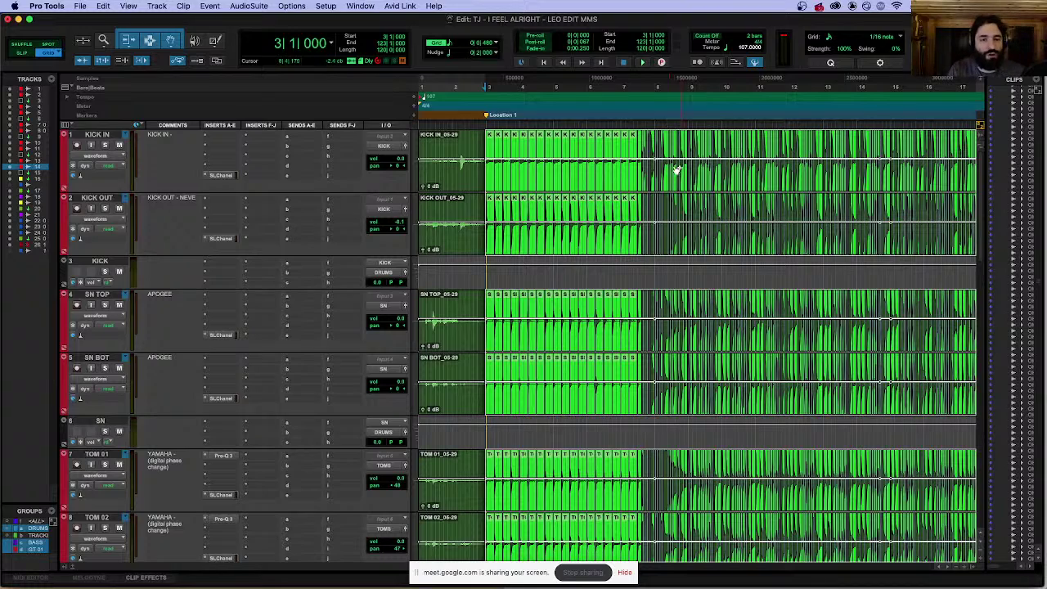
scroll(676, 170, up, 10)
scroll(221, 398, down, 6)
scroll(221, 398, down, 5)
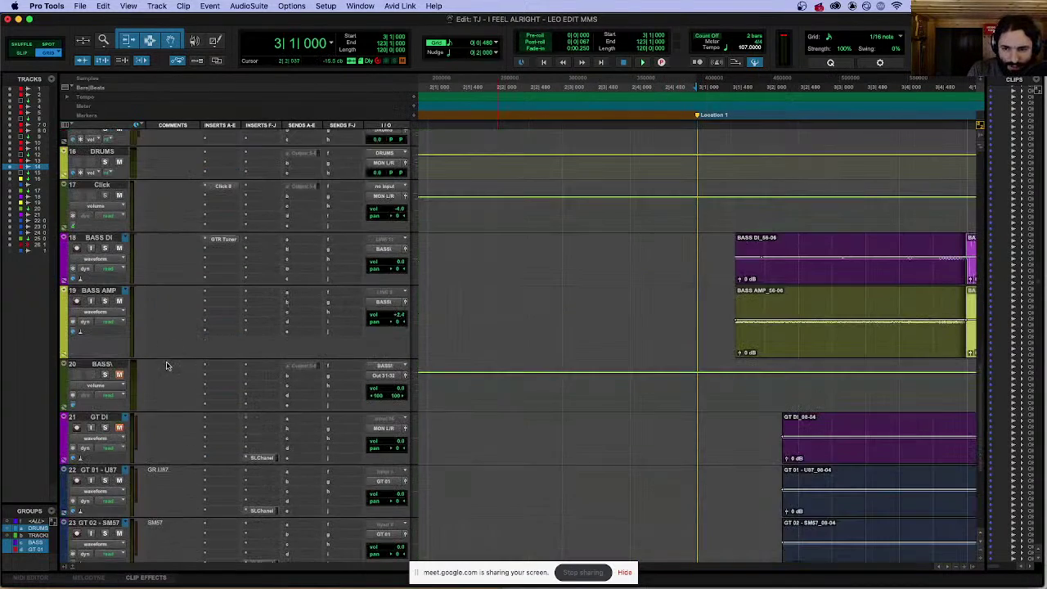
scroll(164, 362, down, 5)
scroll(559, 363, up, 1)
scroll(559, 363, up, 12)
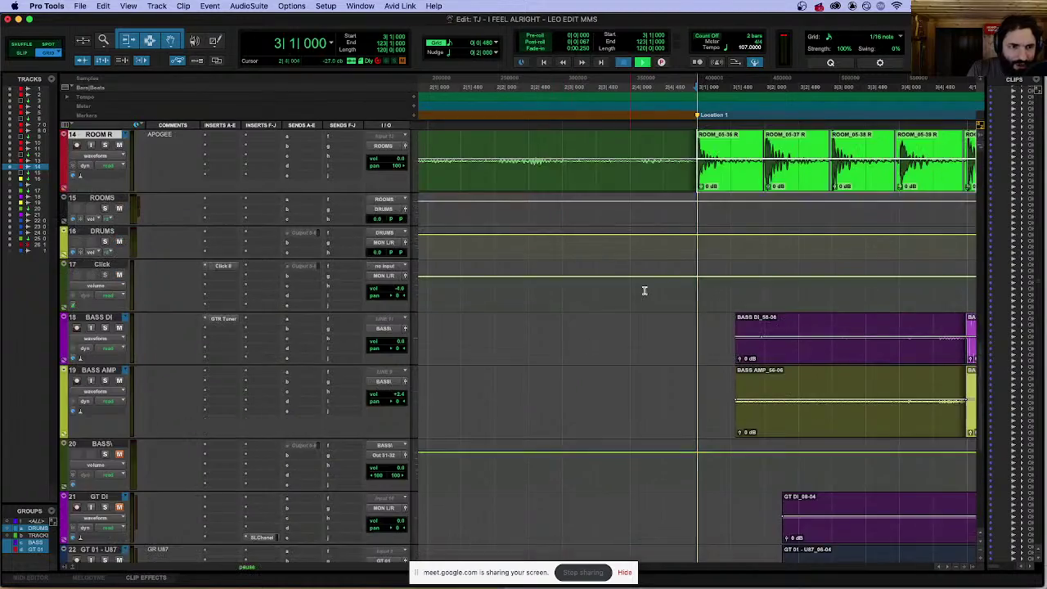
Step: Play the smoothed drums from 2|4|480, just before the Location 1 marker, into bar 6
key(space)
key(space)
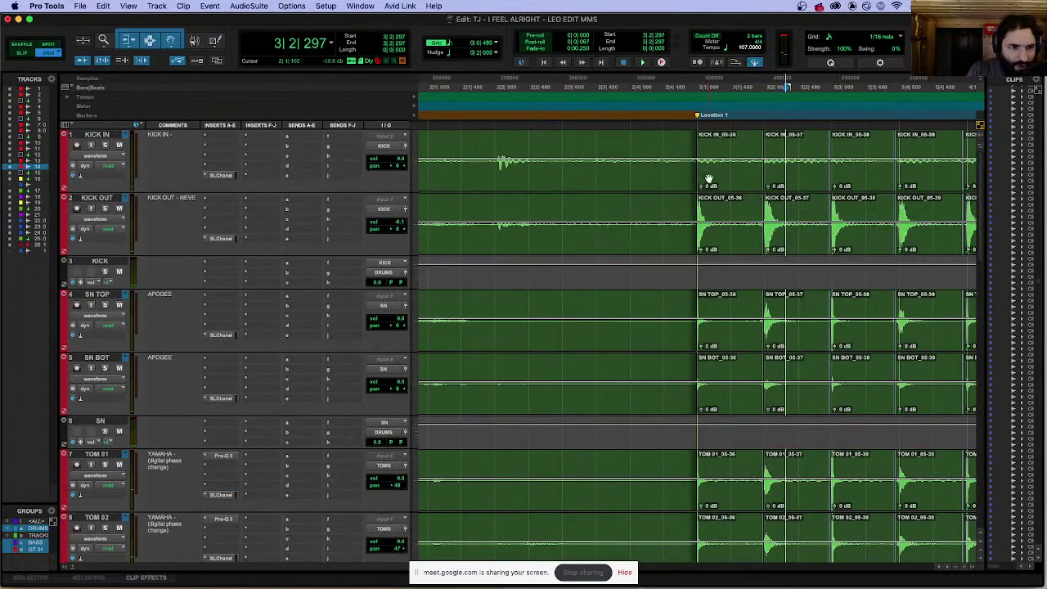
click(657, 133)
key(space)
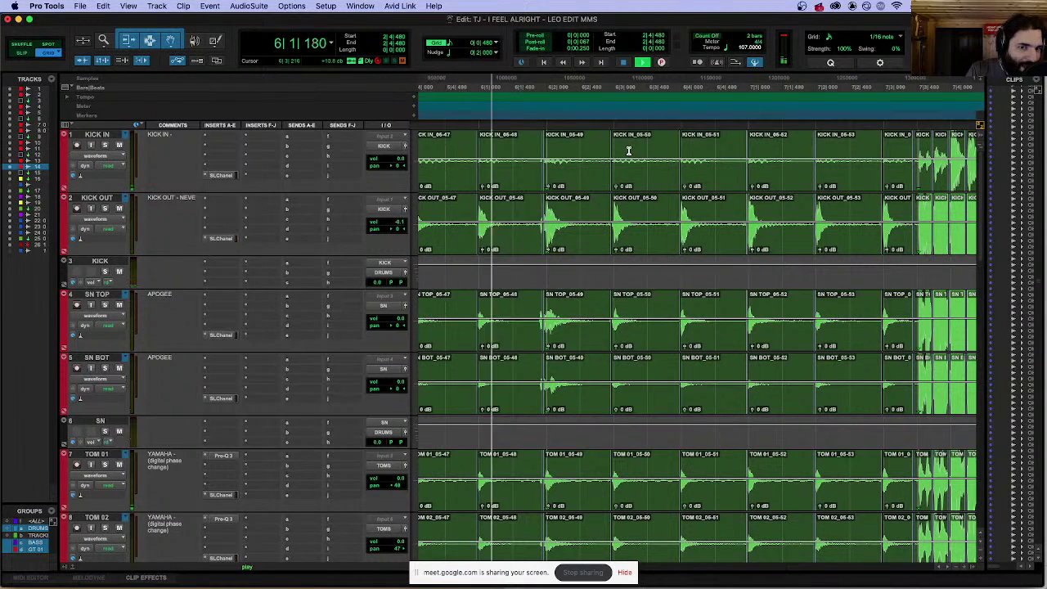
key(space)
Step: Extend the start of the grouped drum clips near bar 6 beat 2 back to 6|1|864, taking in the early transients
double_click(577, 149)
key(alt+f)
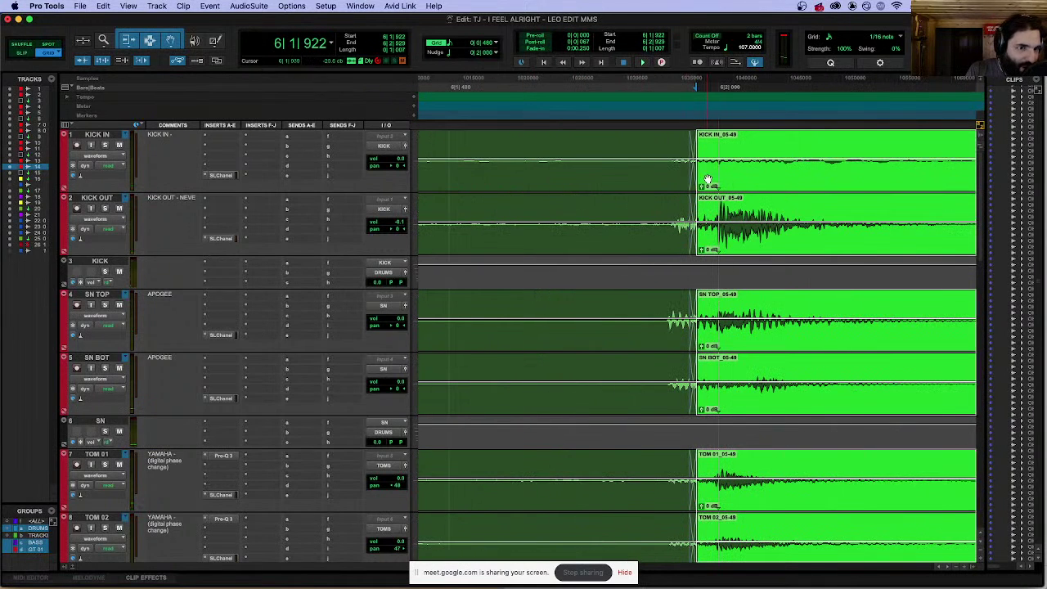
drag(699, 170, 664, 173)
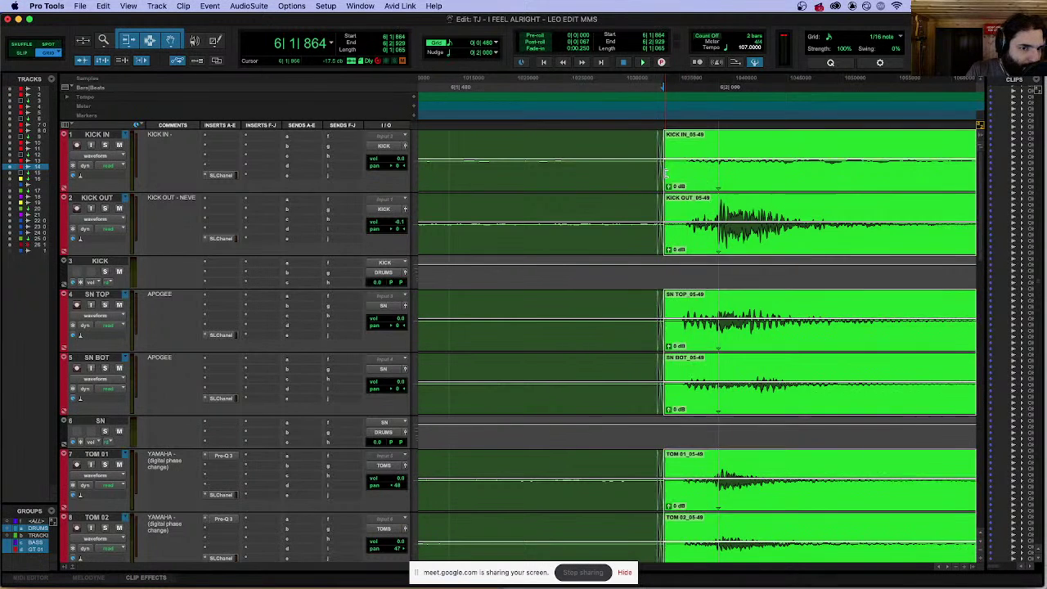
key(super+bracketleft)
key(super+bracketleft)
key(super+bracketleft)
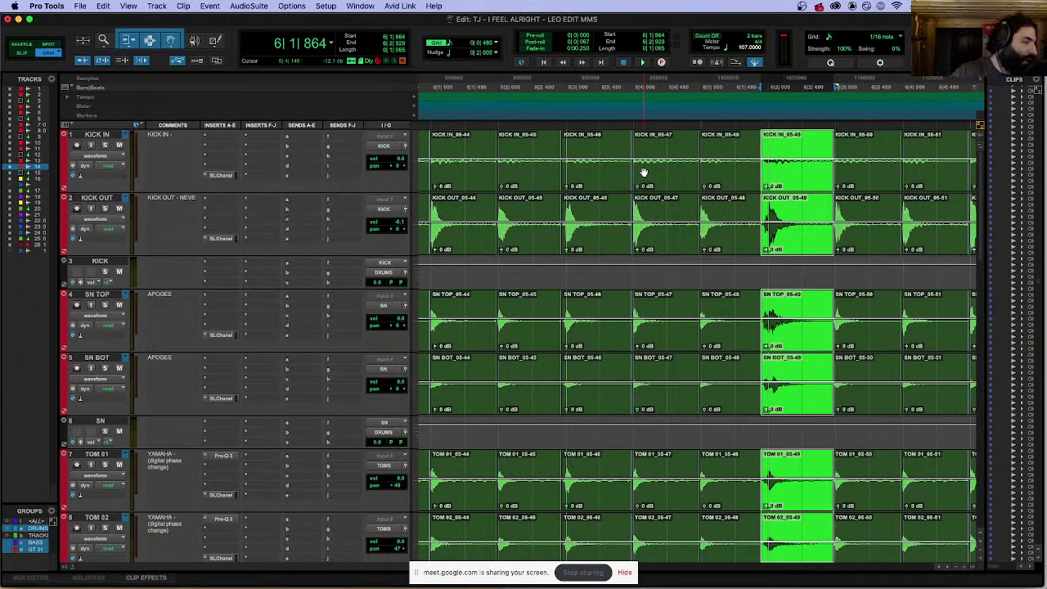
Step: Play the edited drums from 5|4|480 into bar 11, looking over the guitar tracks during playback
click(680, 129)
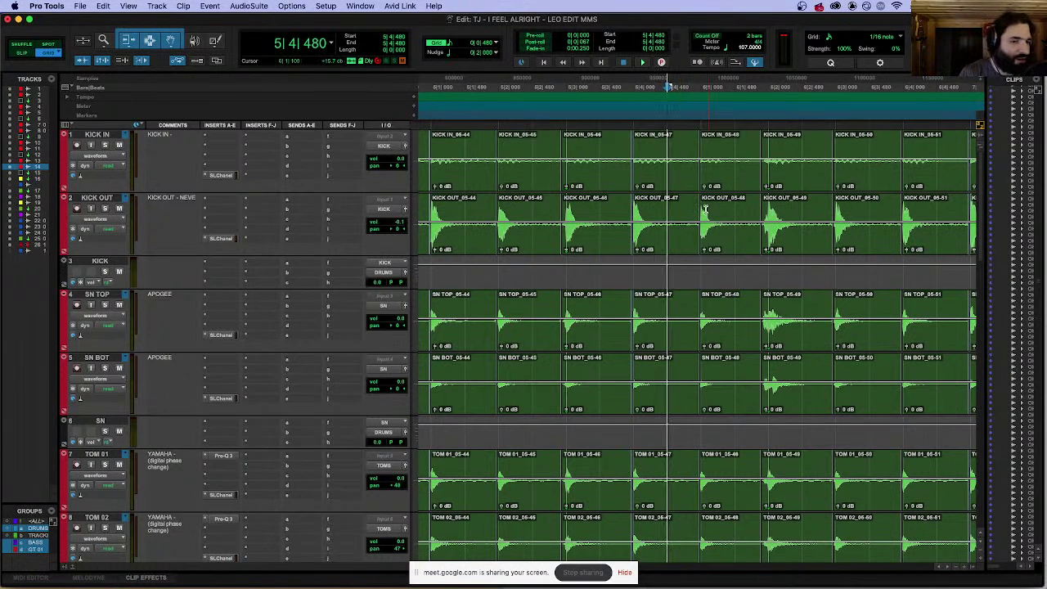
key(space)
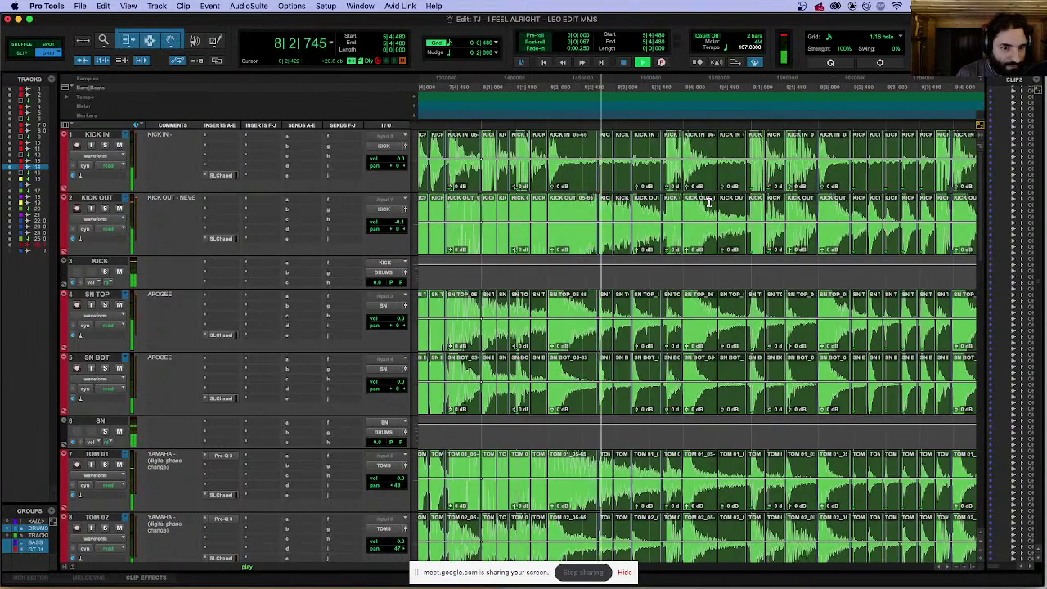
scroll(605, 379, down, 5)
scroll(604, 378, down, 10)
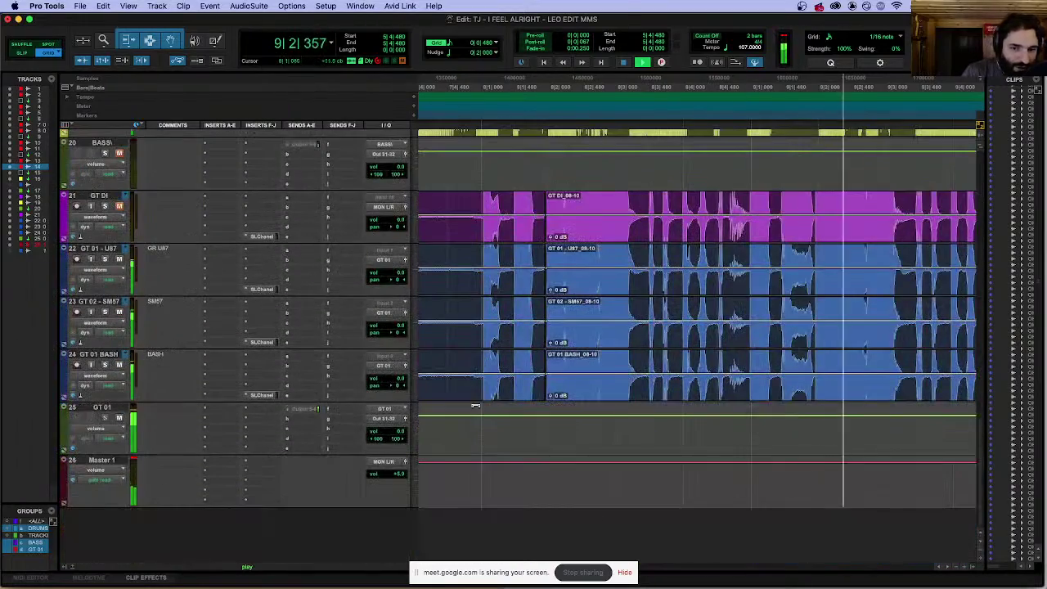
scroll(697, 295, up, 15)
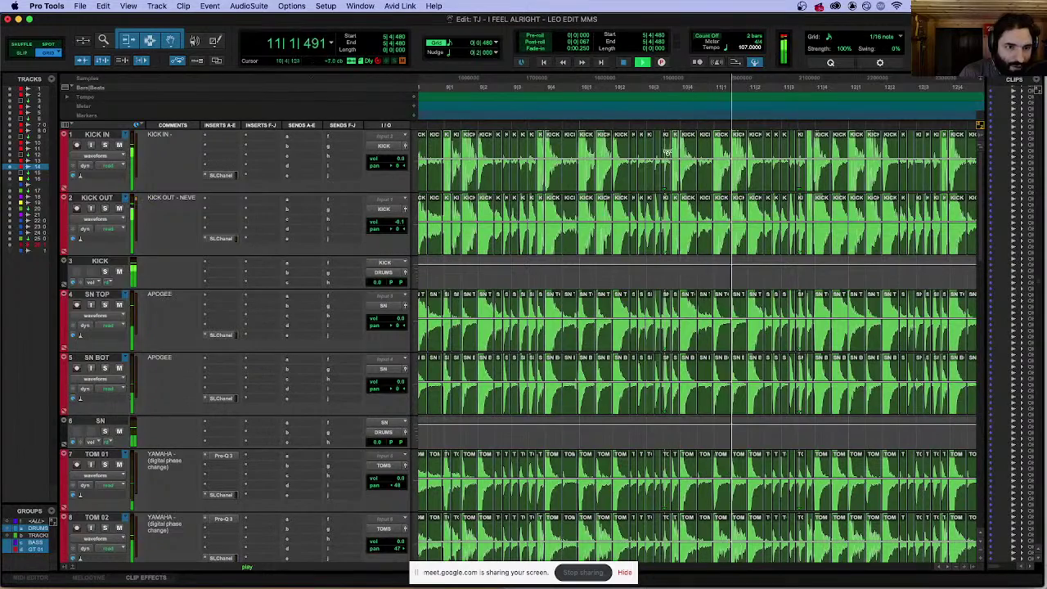
key(space)
Step: Play the edited drums repeatedly from 10|2|000 through beat 4 of bar 10, checking the hits around 10|3|480
click(630, 190)
scroll(630, 190, up, 5)
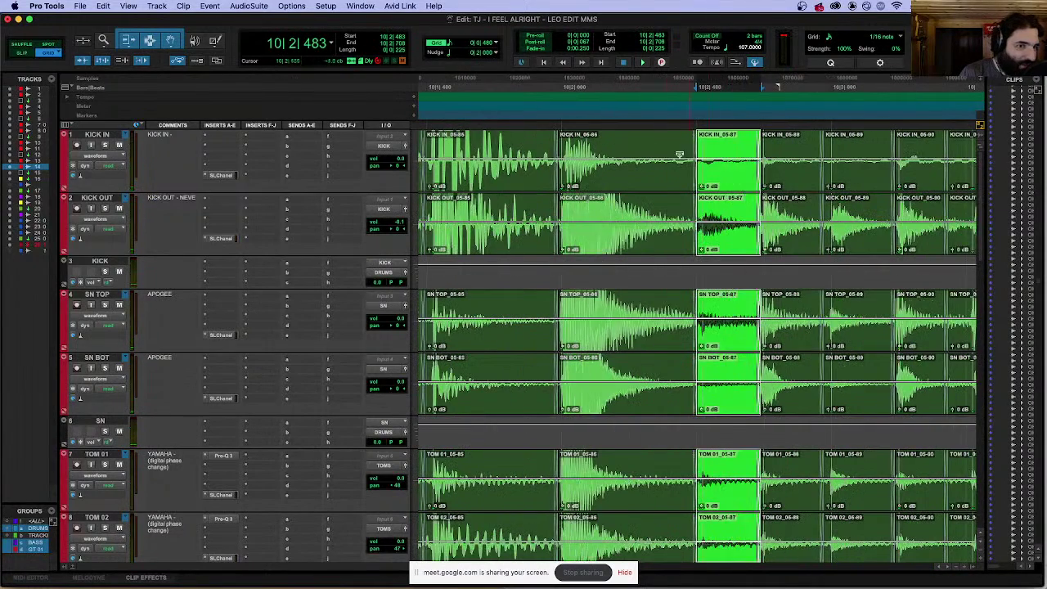
click(552, 126)
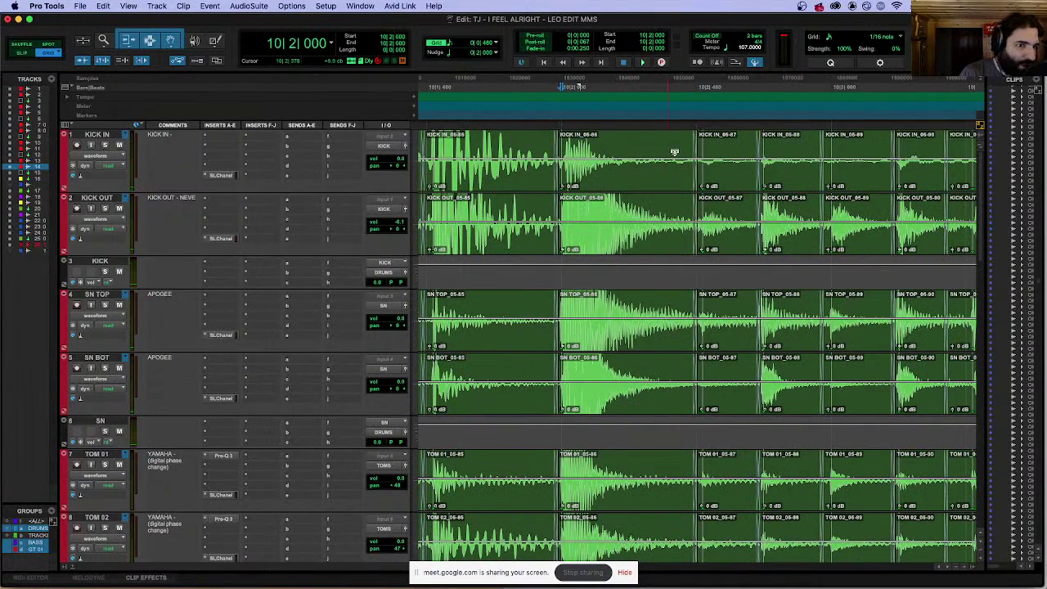
key(space)
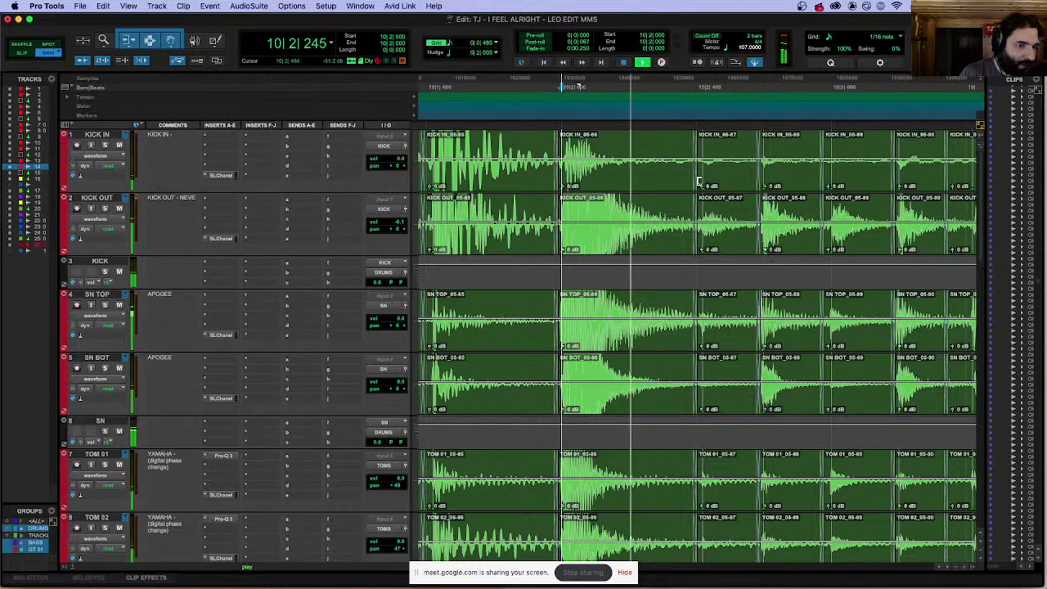
scroll(695, 182, down, 4)
key(space)
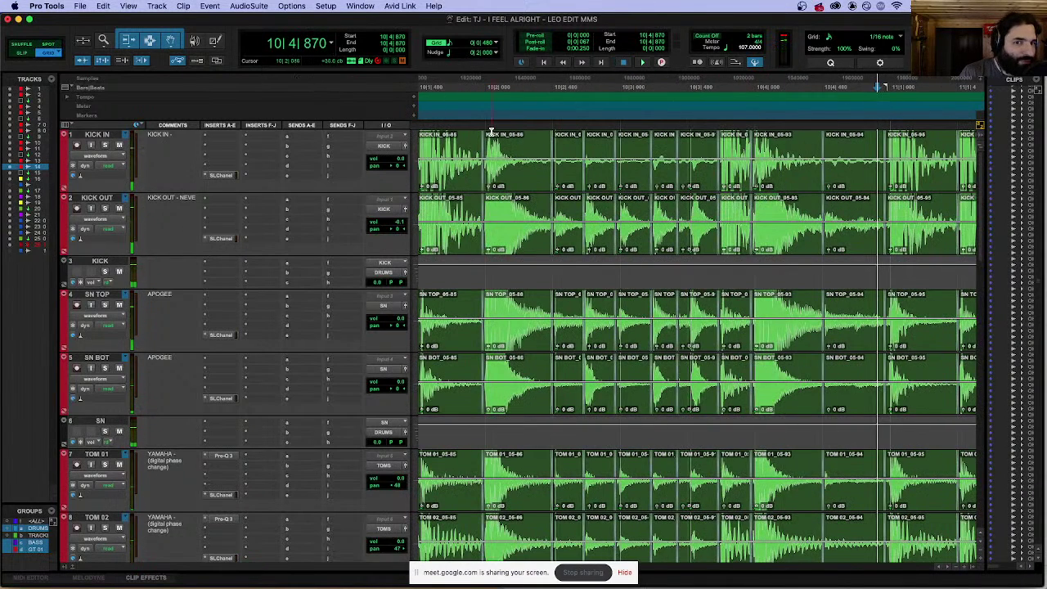
click(491, 129)
key(space)
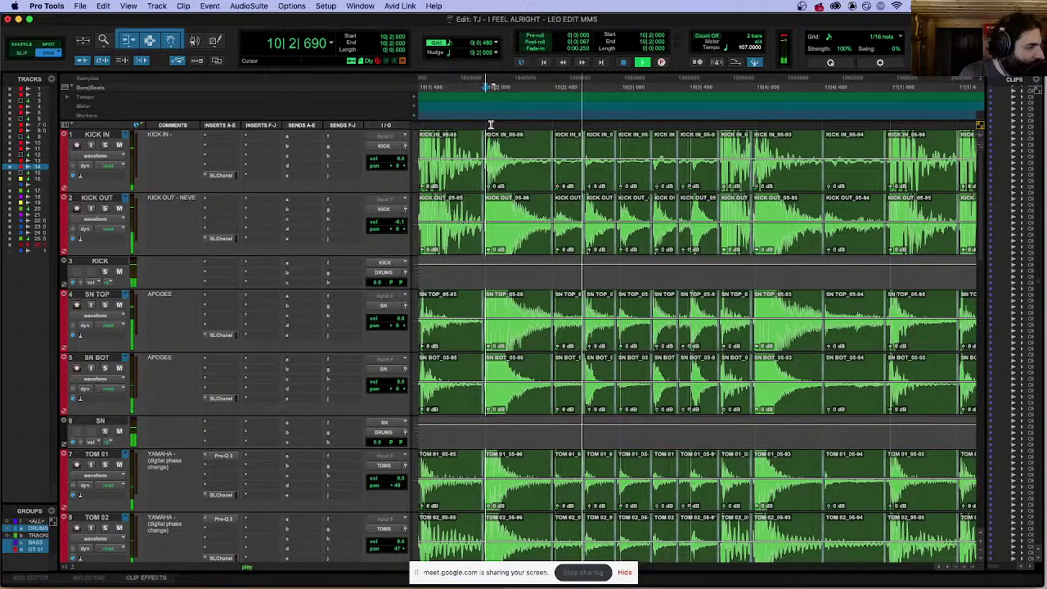
key(space)
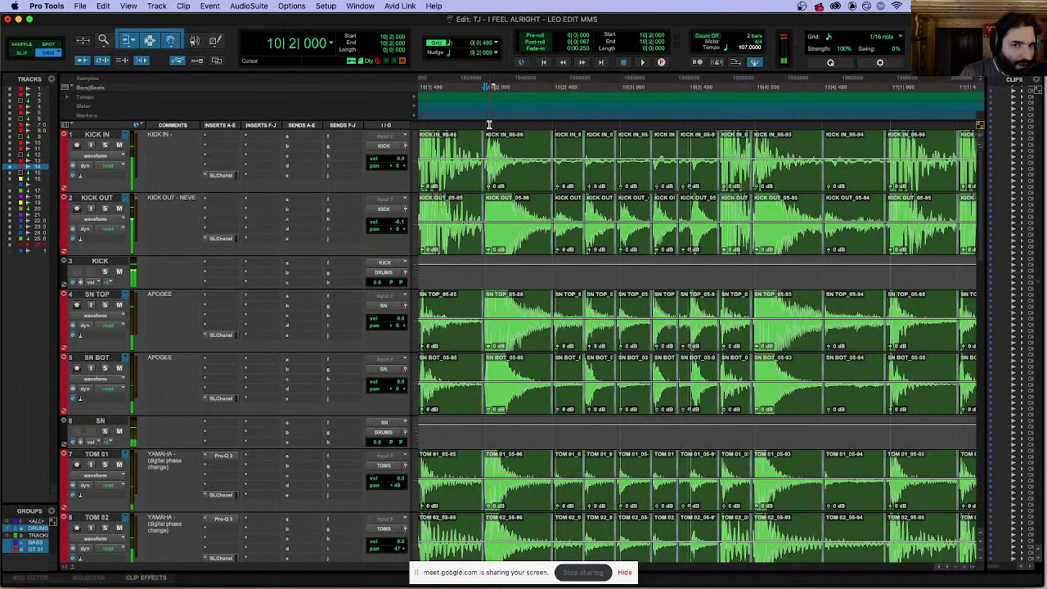
key(space)
key(space)
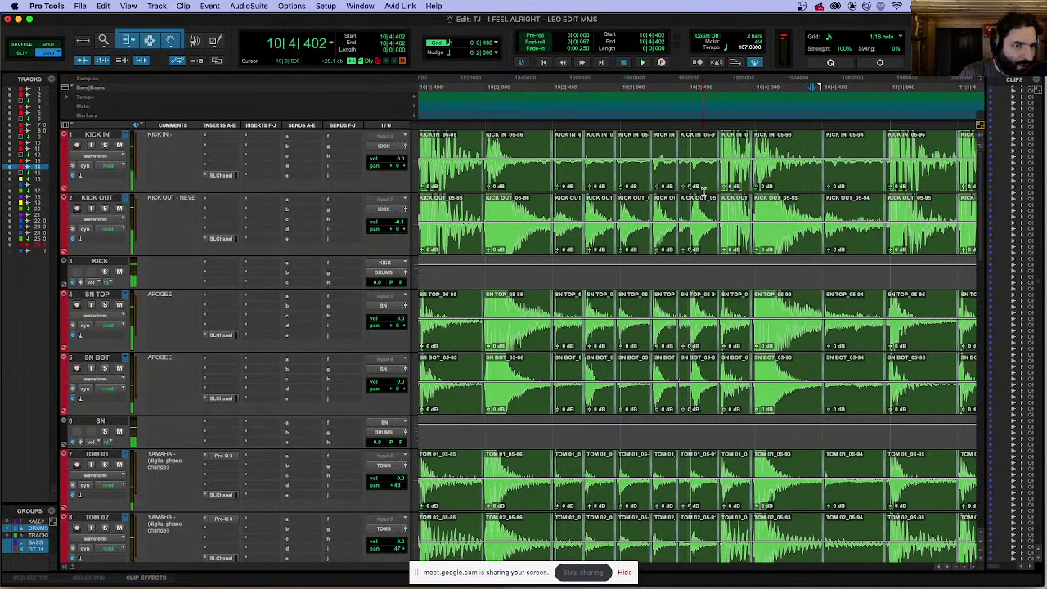
Step: Move the grouped drum crossfade ahead of the hit at 10|3|480 to start at 10|3|415
double_click(693, 185)
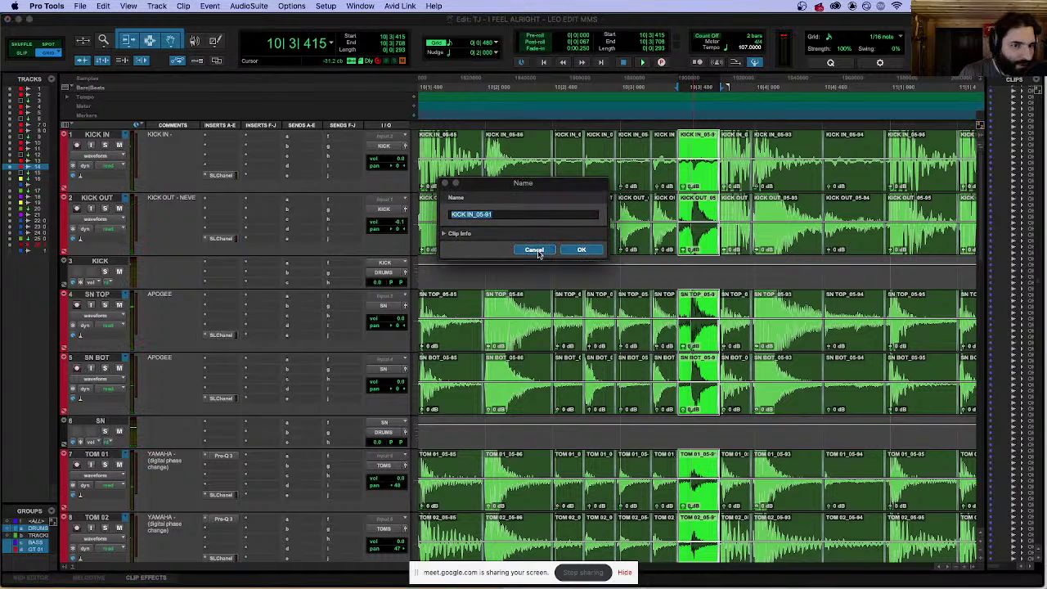
click(534, 250)
key(super+bracketright)
key(super+bracketright)
key(super+bracketright)
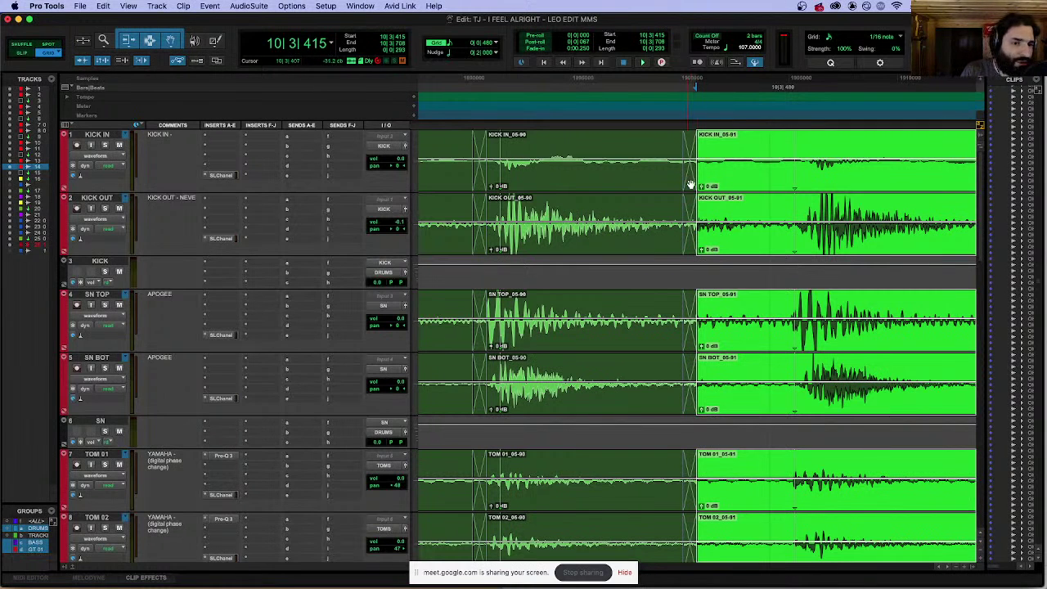
click(691, 181)
click(690, 186)
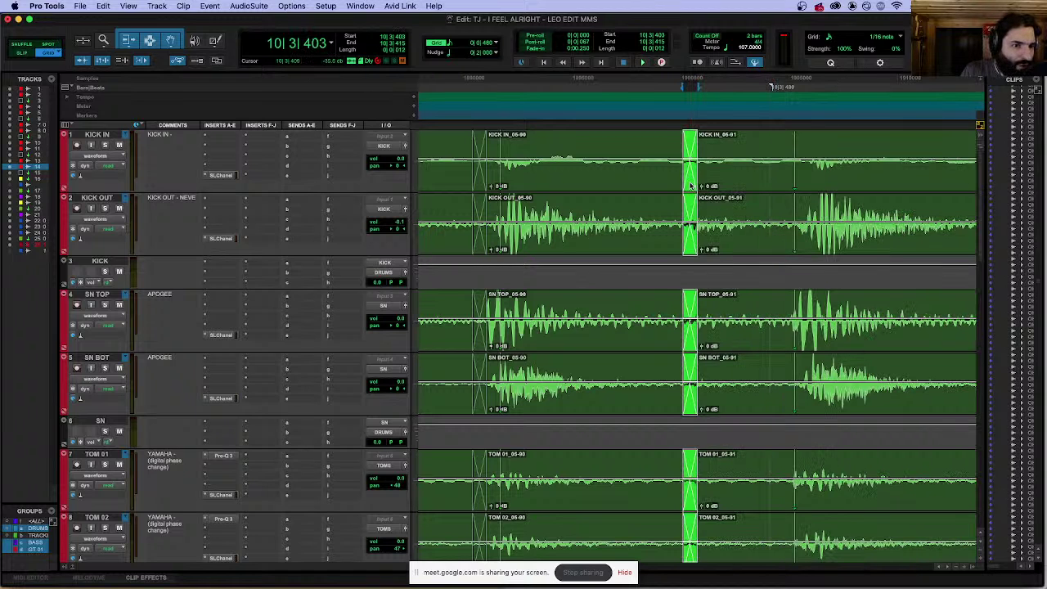
drag(690, 186, 701, 158)
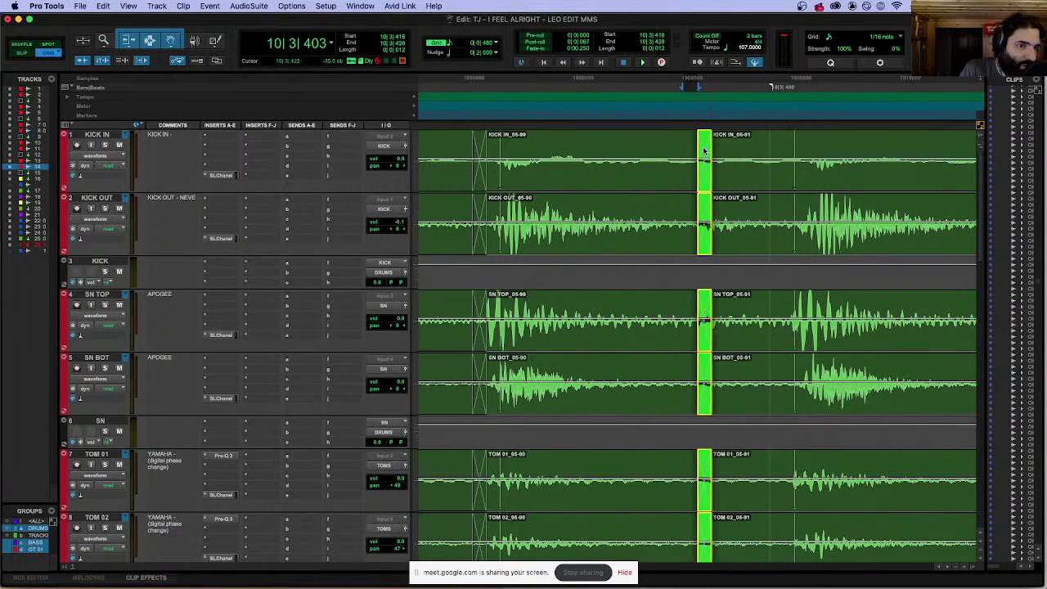
Step: Extend the start of the grouped drum crossfade back to 10|3|409
key(super+bracketright)
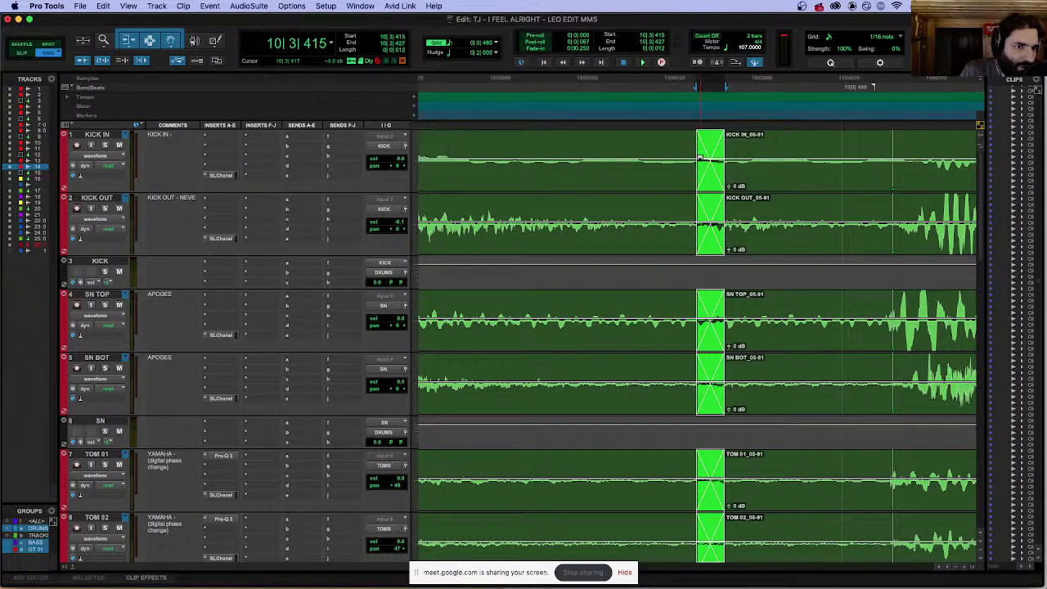
key(super+bracketright)
key(super+bracketright)
key(super+bracketright)
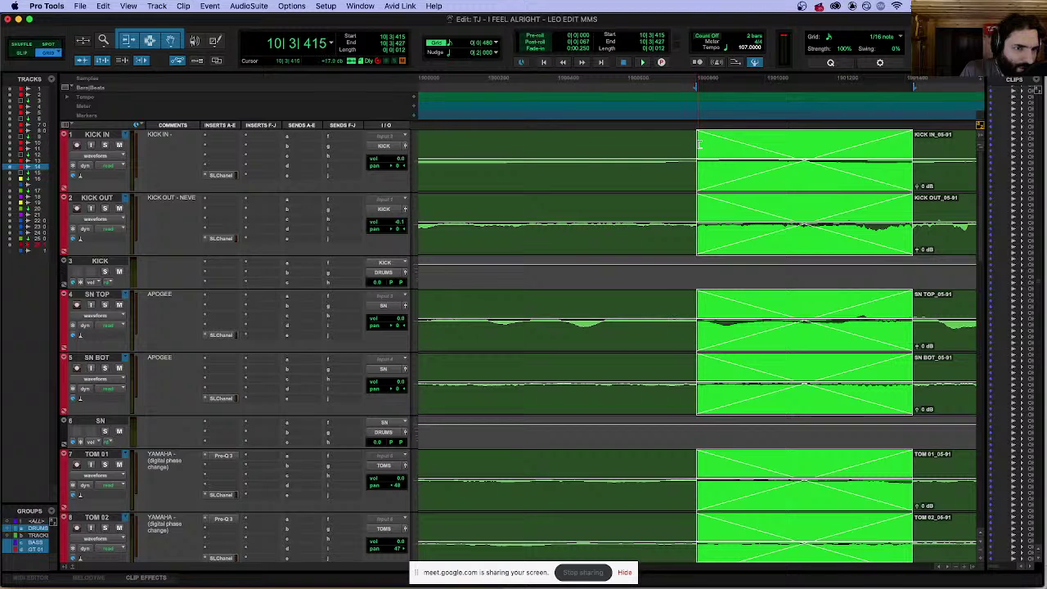
drag(699, 144, 588, 145)
Step: Try the widened drum crossfade at 10|3|427 and move it back to start at 10|3|408
key(super+bracketleft)
key(super+bracketleft)
key(super+bracketleft)
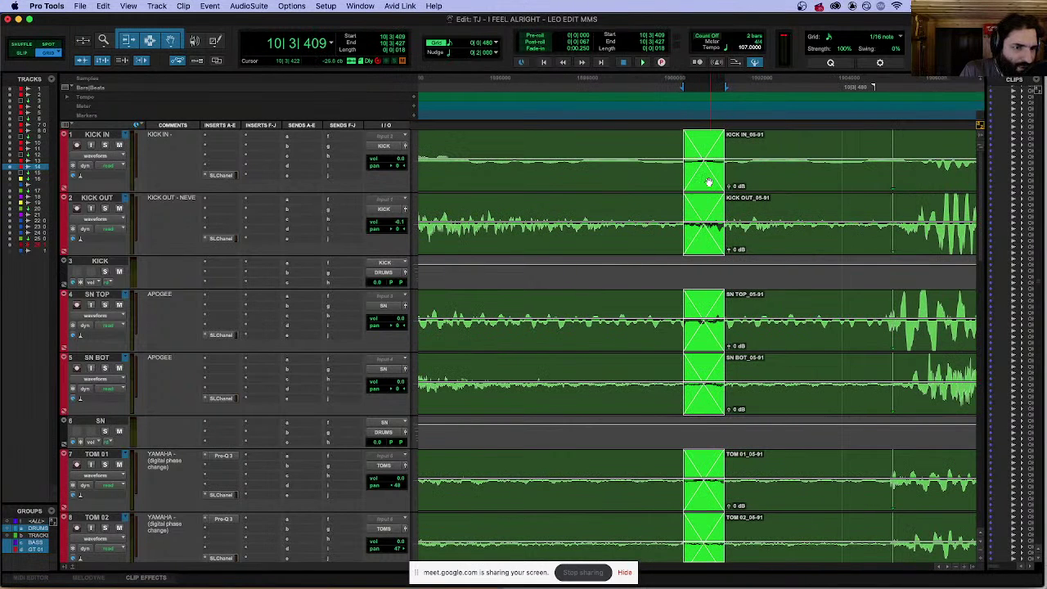
drag(708, 182, 747, 180)
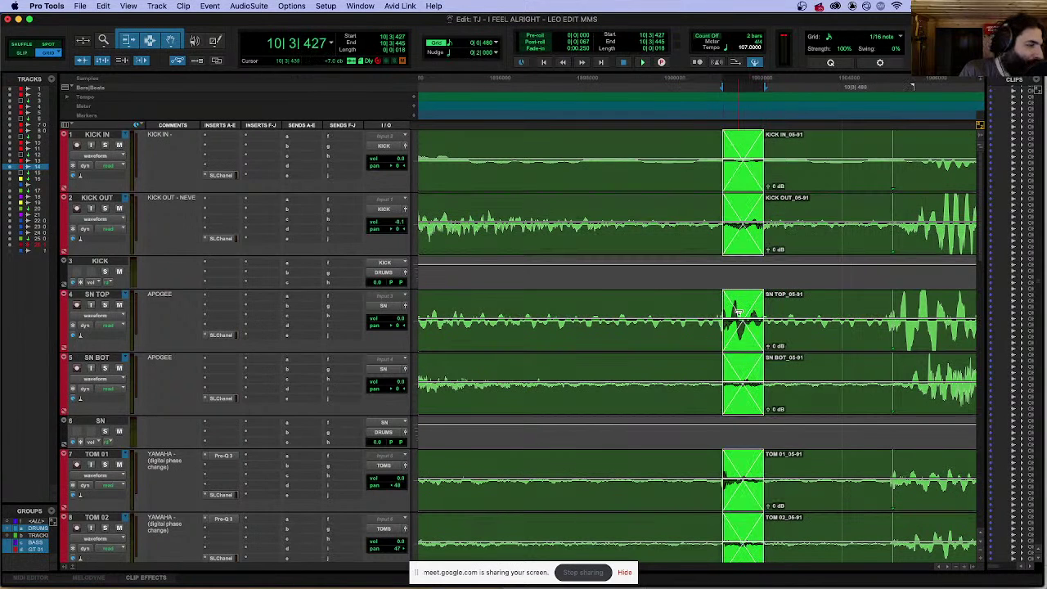
drag(749, 239, 702, 240)
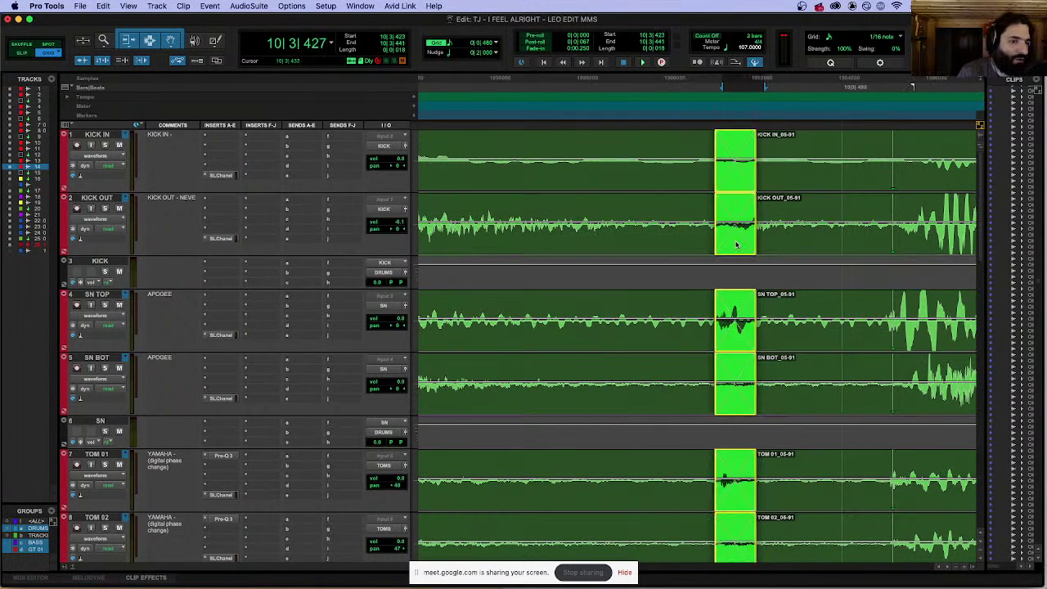
key(super+bracketleft)
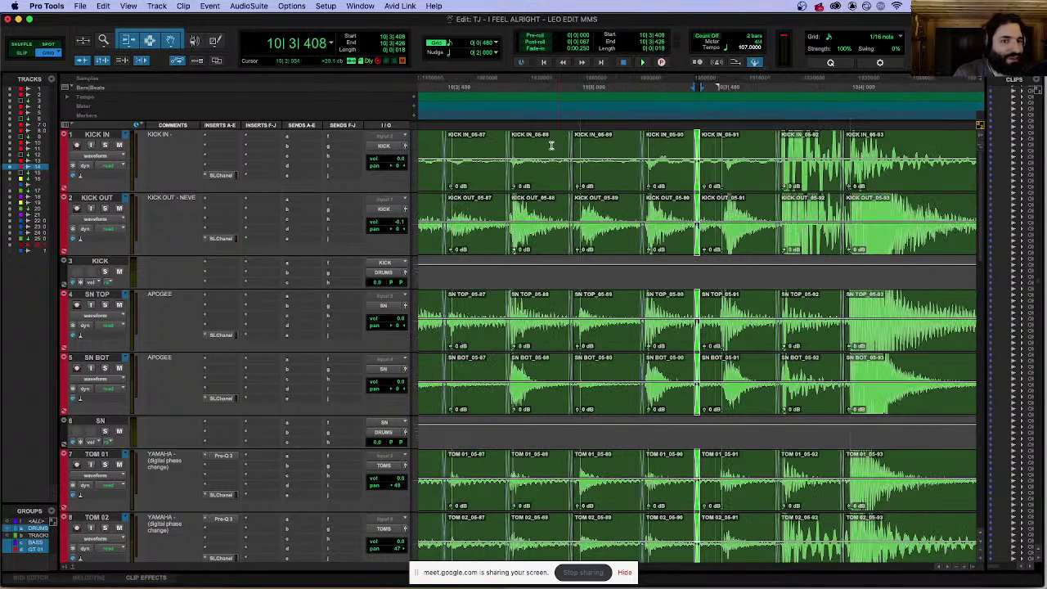
Step: Audition the adjusted crossfade by playing from 10|2|480 and from 10|2|000 into beat 4 of bar 10
click(474, 139)
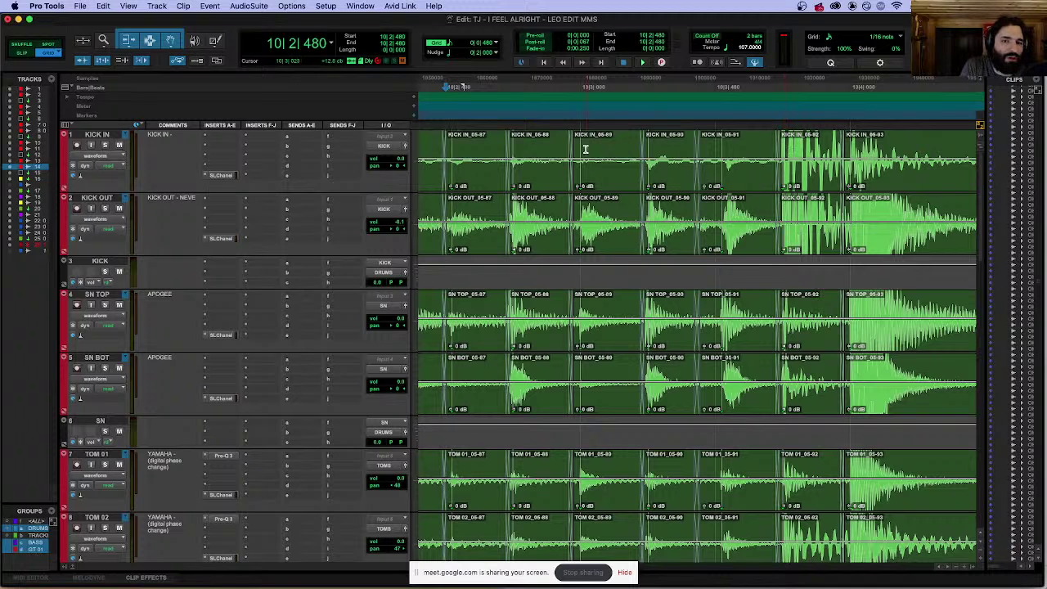
key(space)
key(super+bracketleft)
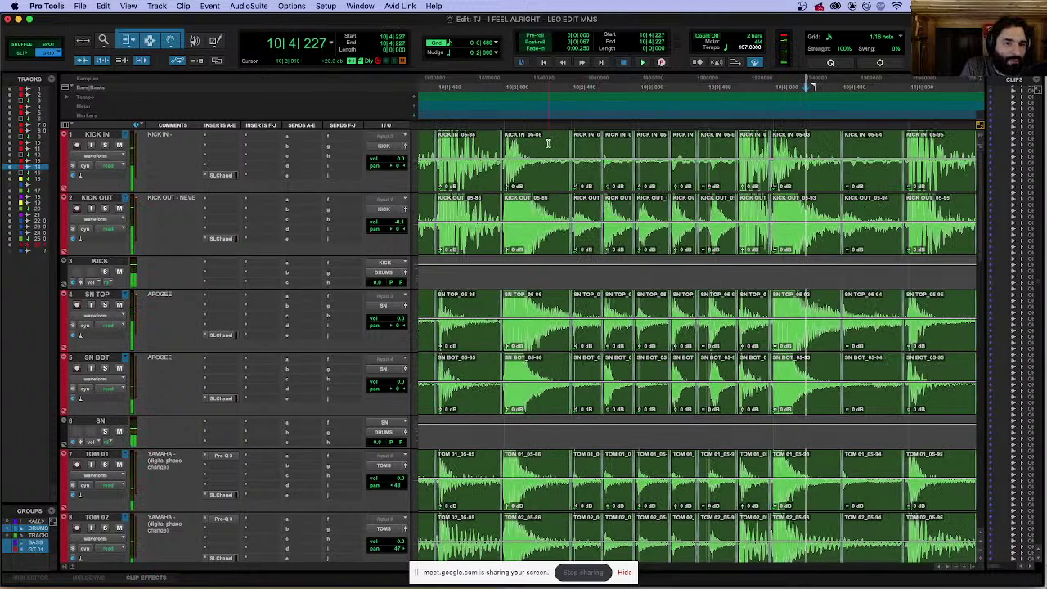
click(491, 124)
key(space)
key(space)
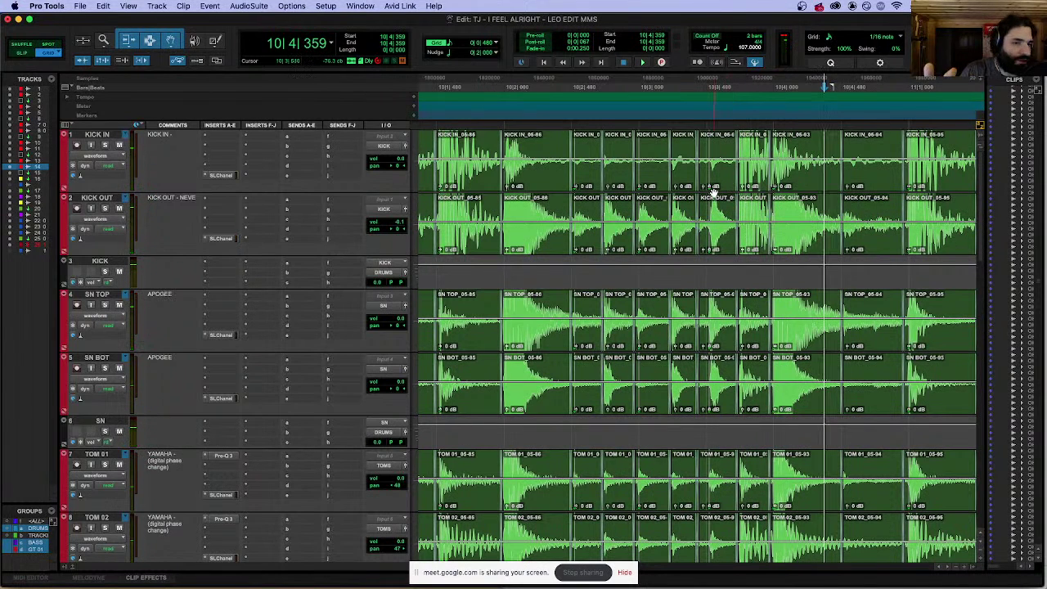
Step: Select the drum clips after the moved crossfade and replay the passage from 10|2|000 and from 10|1|480 into bar 11
click(715, 193)
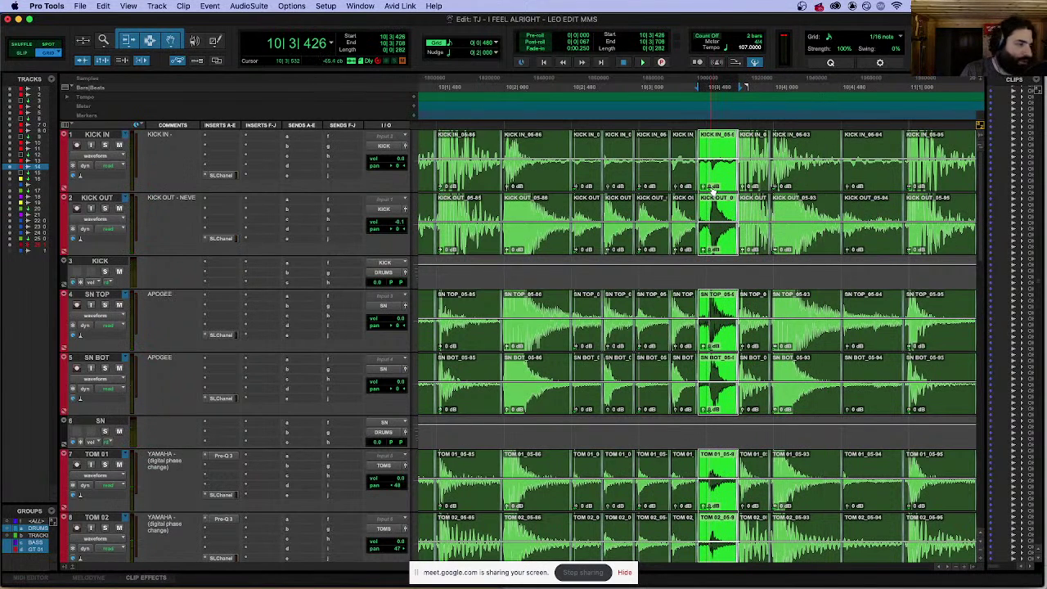
click(493, 129)
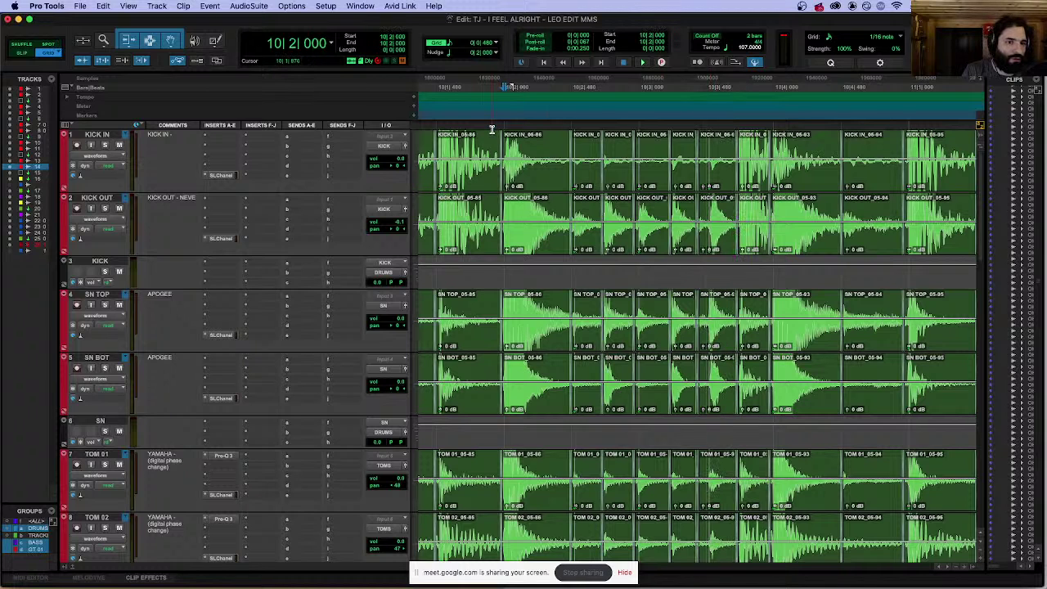
key(space)
key(space)
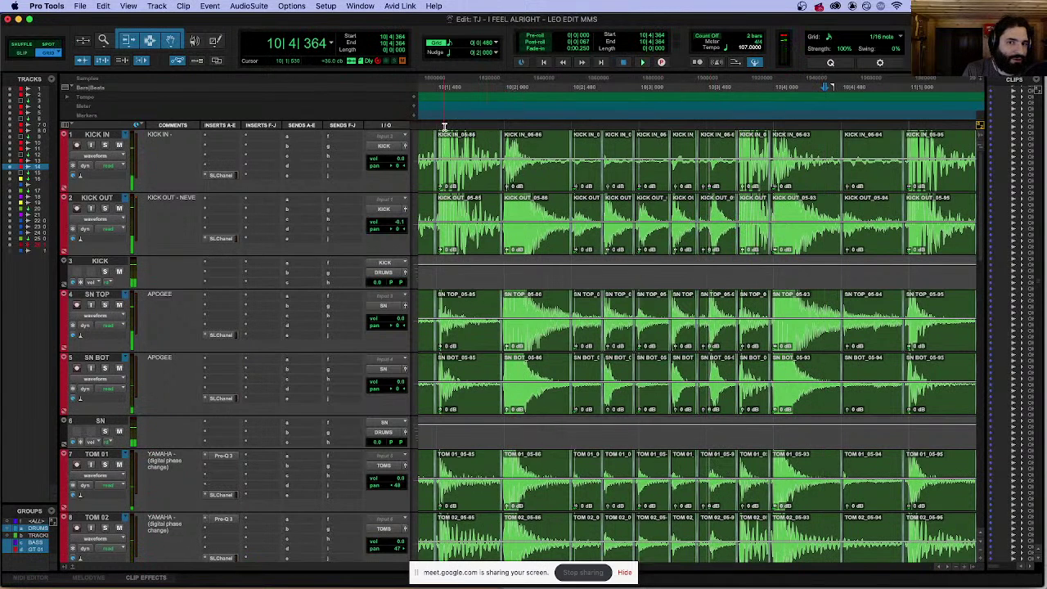
click(432, 123)
key(space)
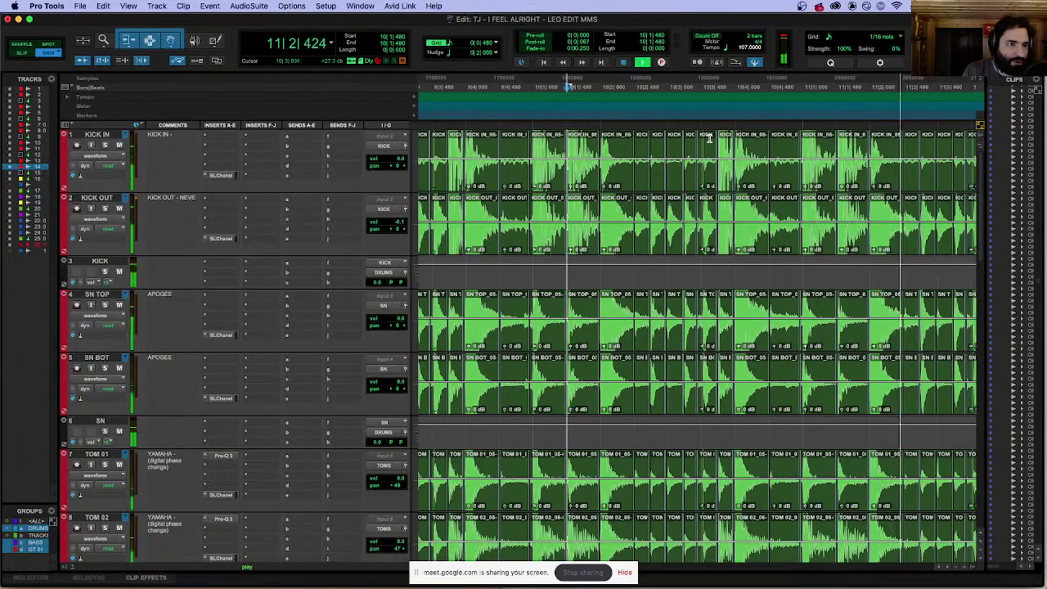
key(space)
Step: Return to the session start and briefly play the opening with the wider drum take in view
click(685, 125)
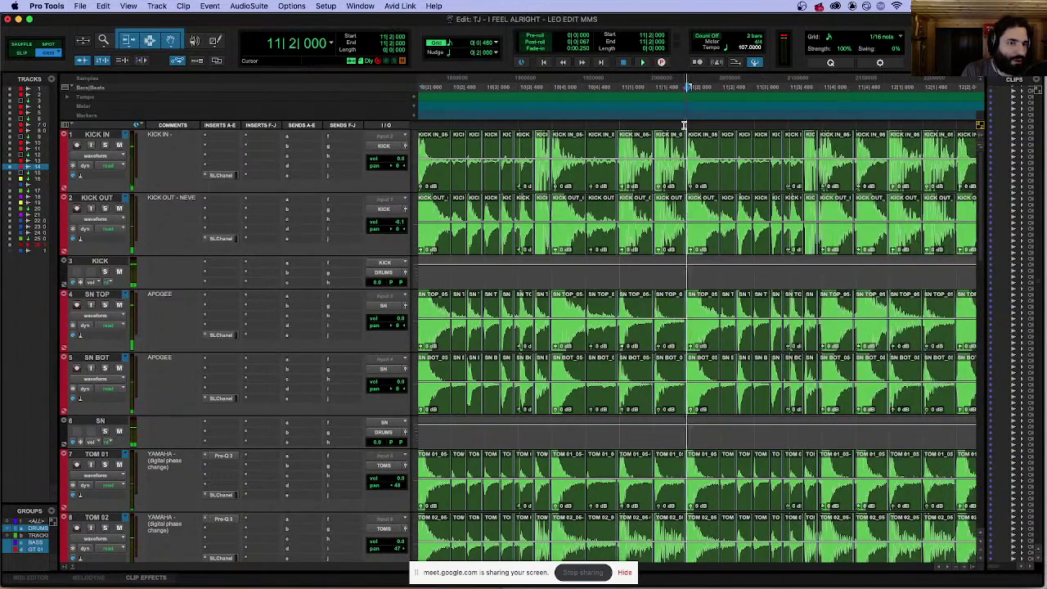
key(Return)
key(space)
key(super+bracketleft)
key(super+bracketleft)
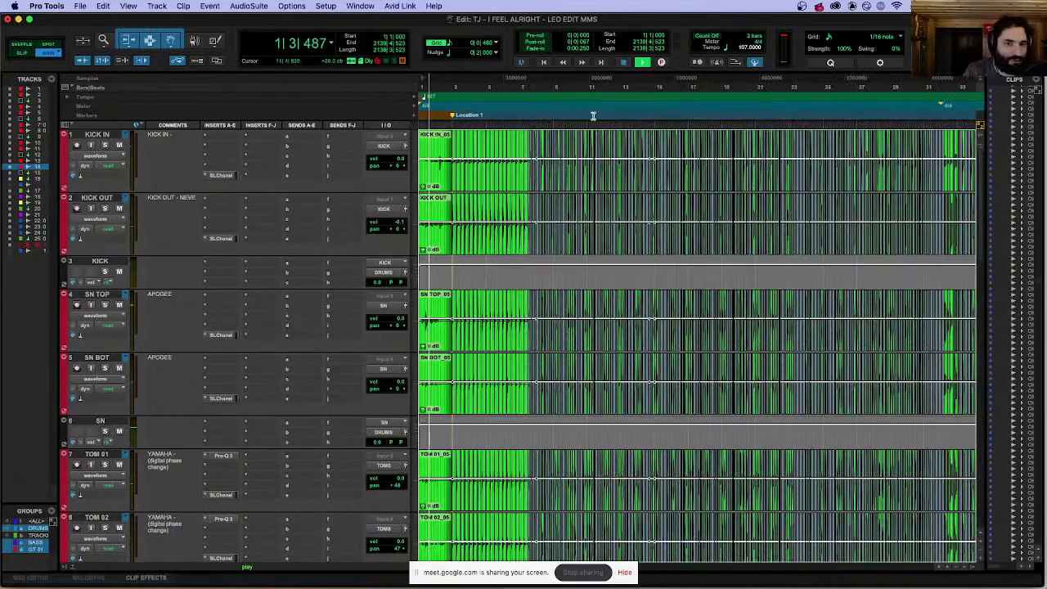
key(space)
Step: Play the edited drum fill from 7|3|480 through to beat 4 of bar 9
click(528, 124)
key(space)
key(super+bracketright)
key(super+bracketright)
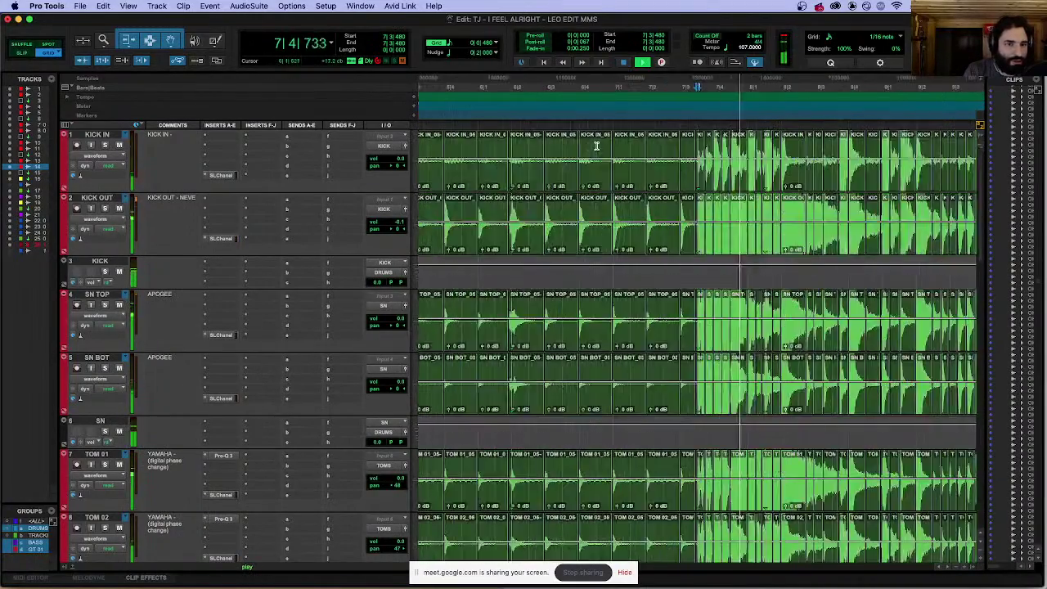
key(super+bracketright)
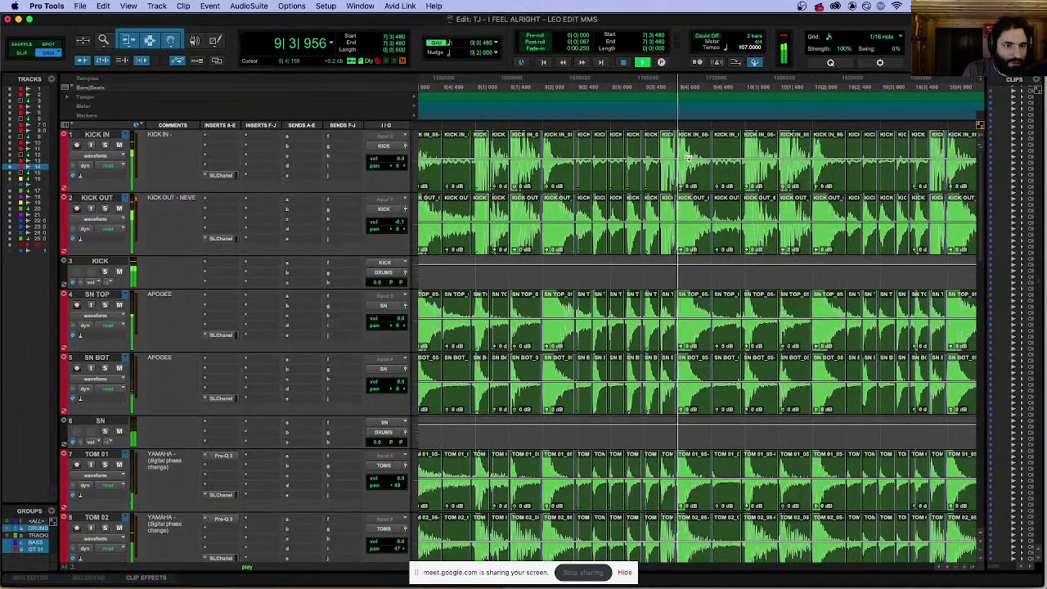
key(space)
key(super+bracketright)
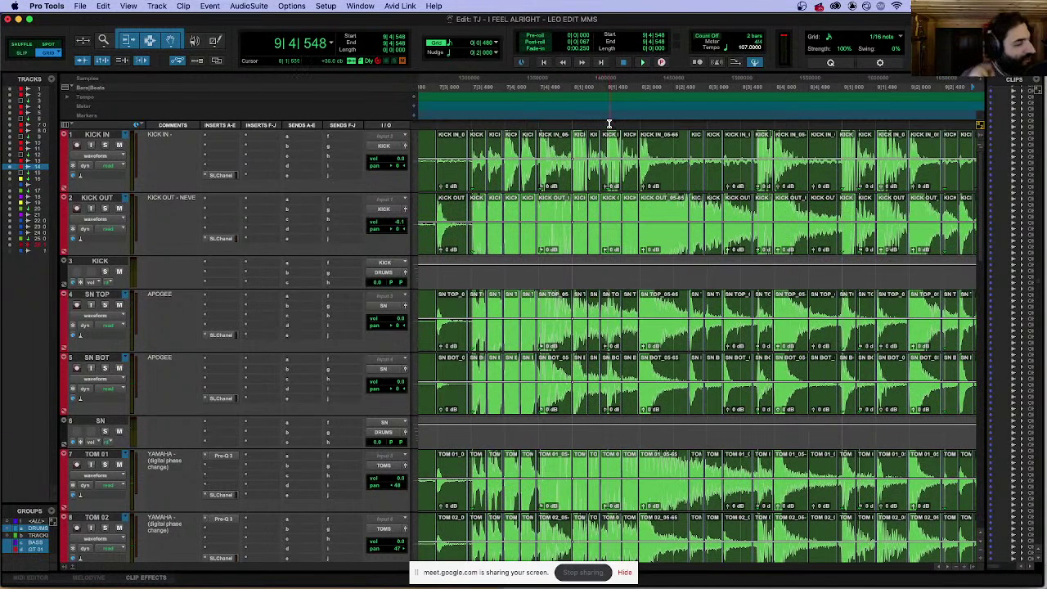
Step: Play bar 8 from 8|1|480 and again from 7|4|480 into beat 4, and place the edit cursor at 8|3|480
click(609, 123)
key(space)
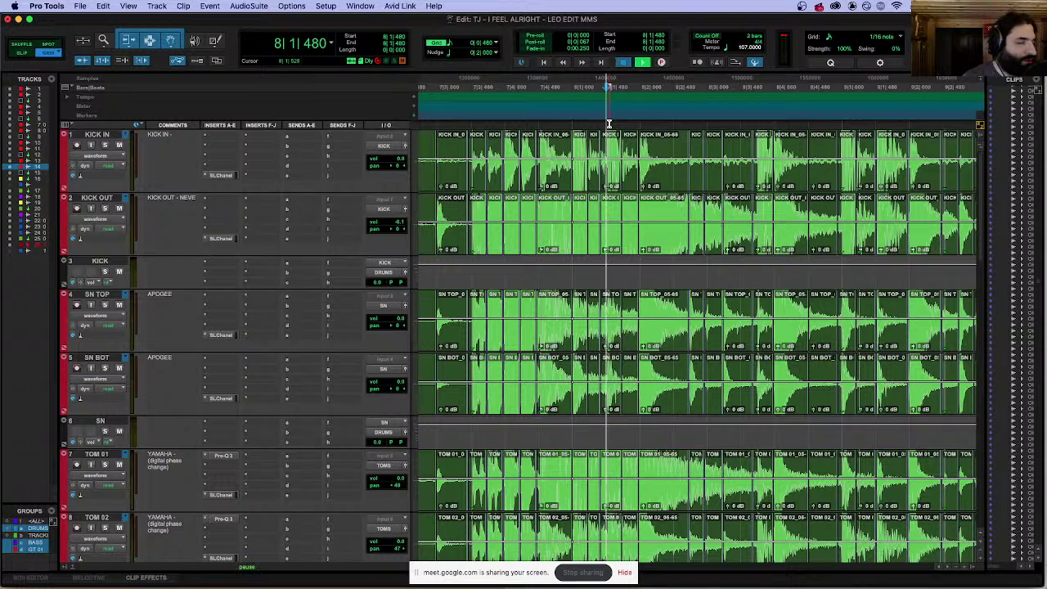
key(space)
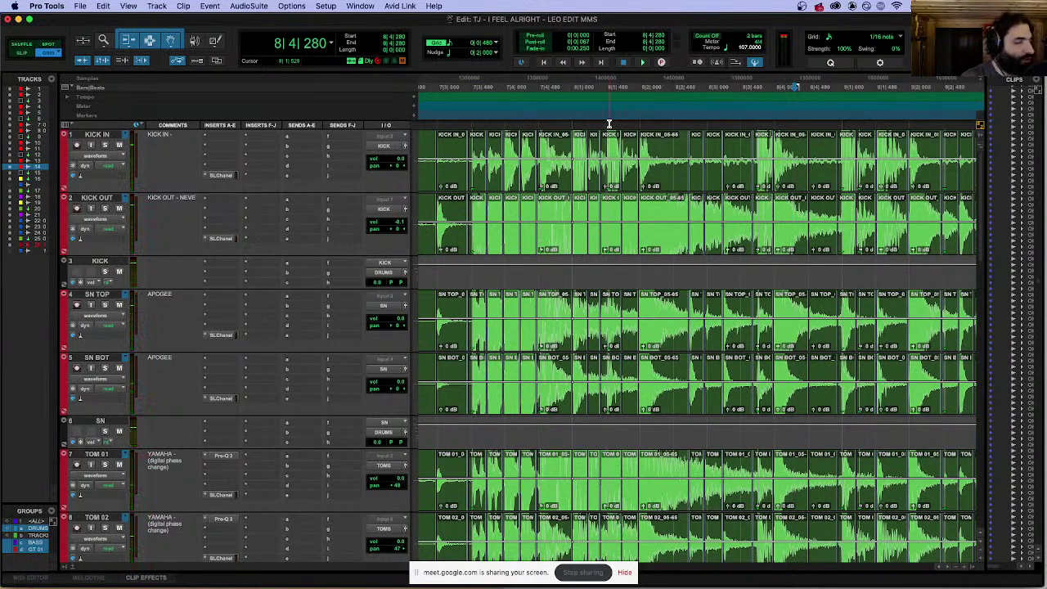
click(549, 124)
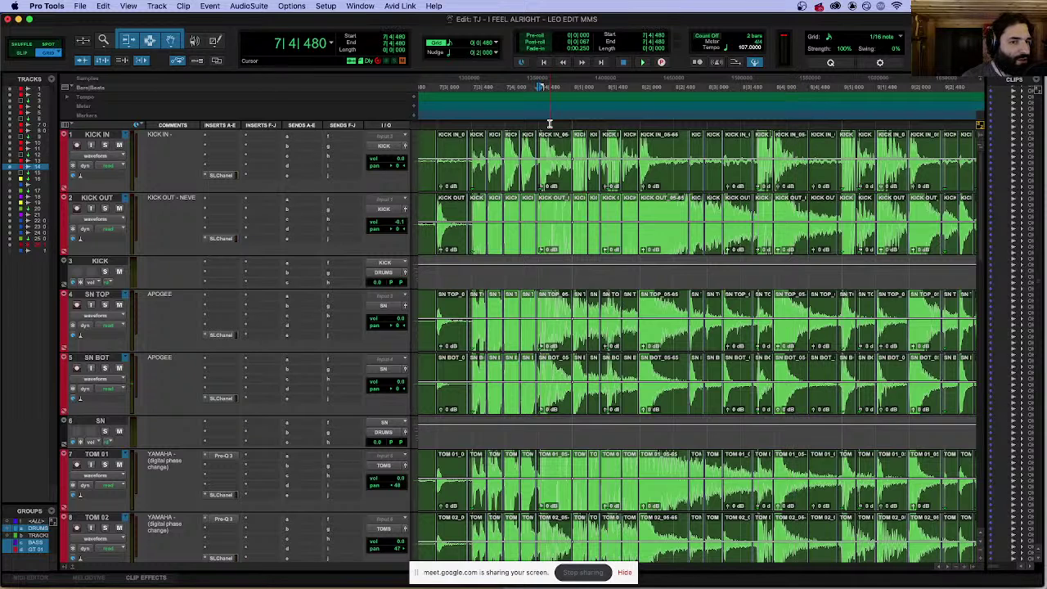
key(space)
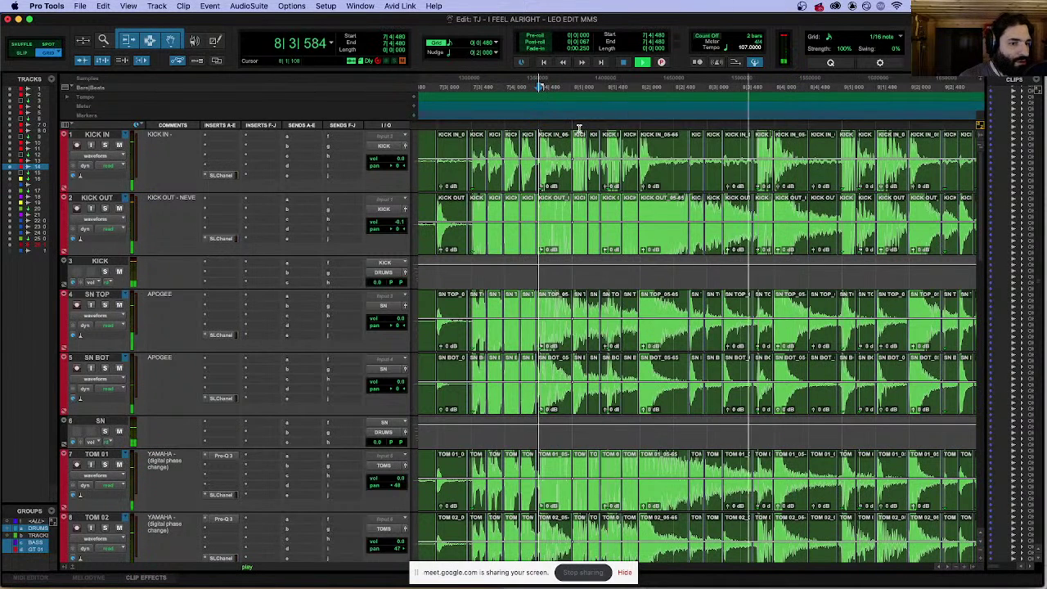
key(space)
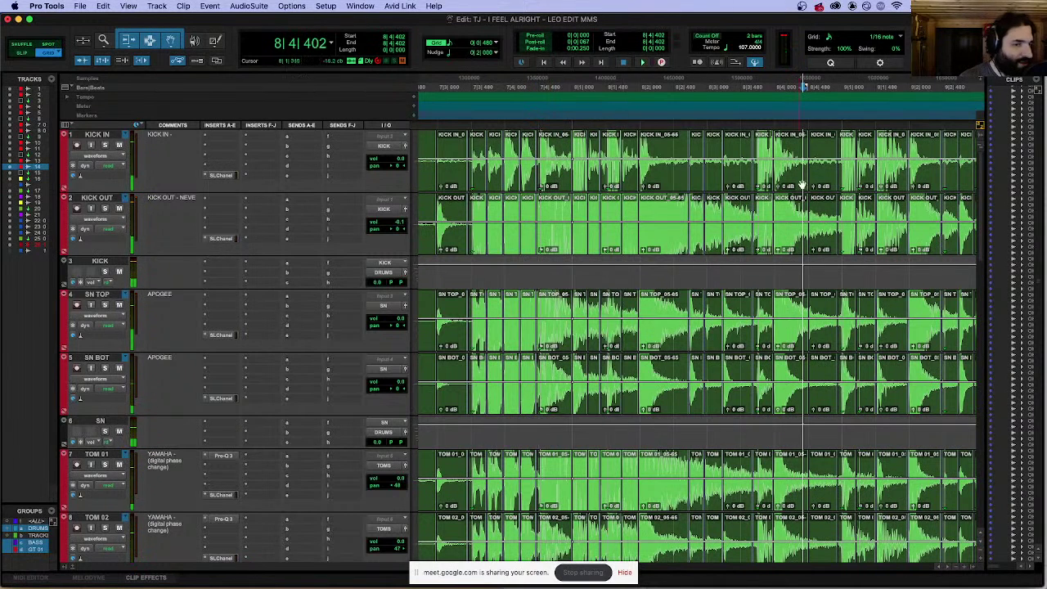
click(737, 307)
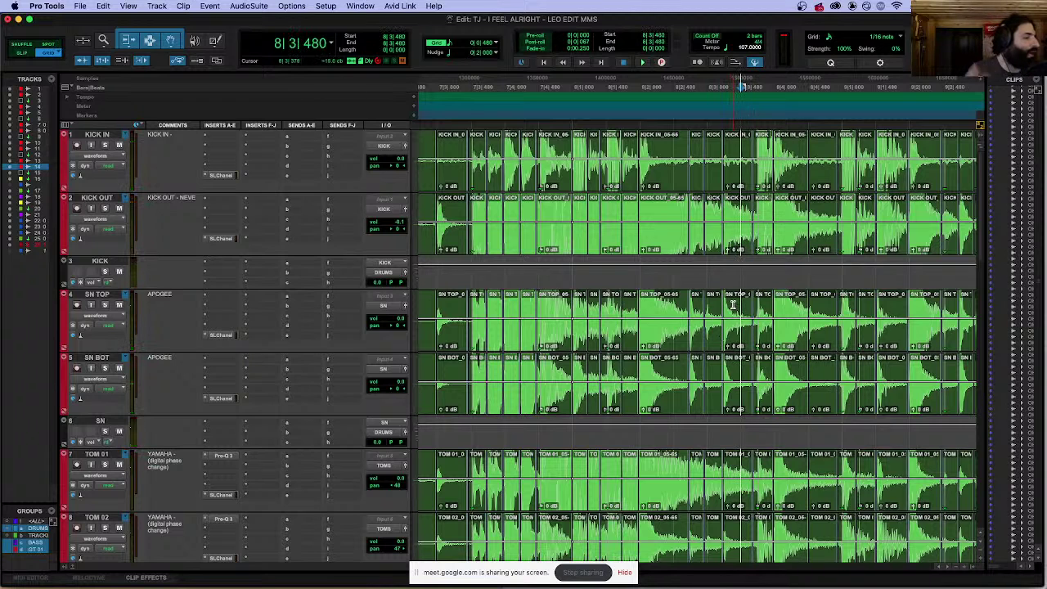
Step: Add a marker at 8|3|480 and return to the session start with the opening bars in overview
key(KP_Enter)
key(Return)
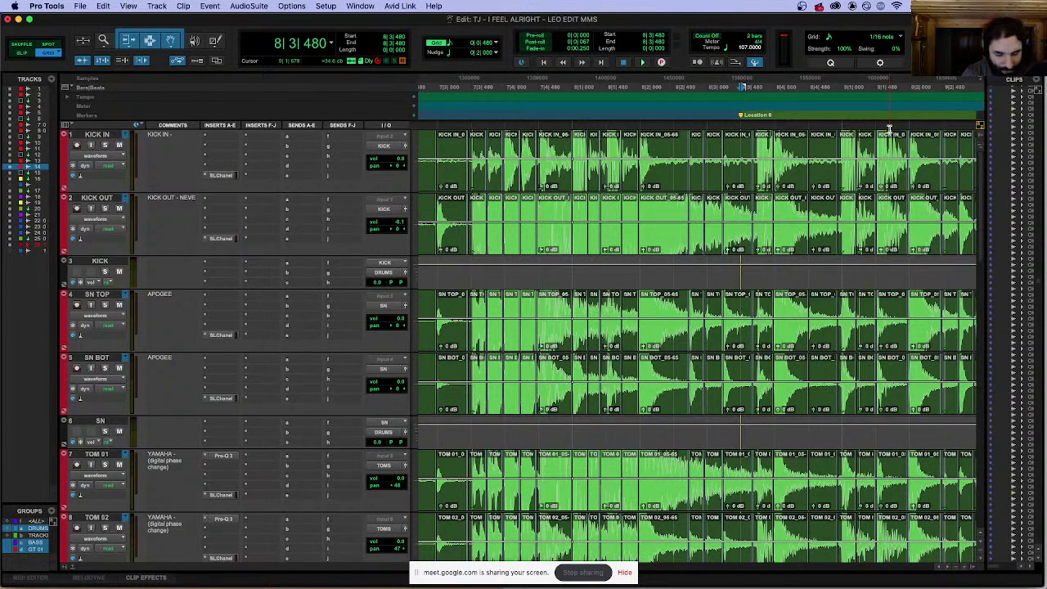
key(Return)
key(super+bracketleft)
key(super+bracketleft)
key(super+bracketleft)
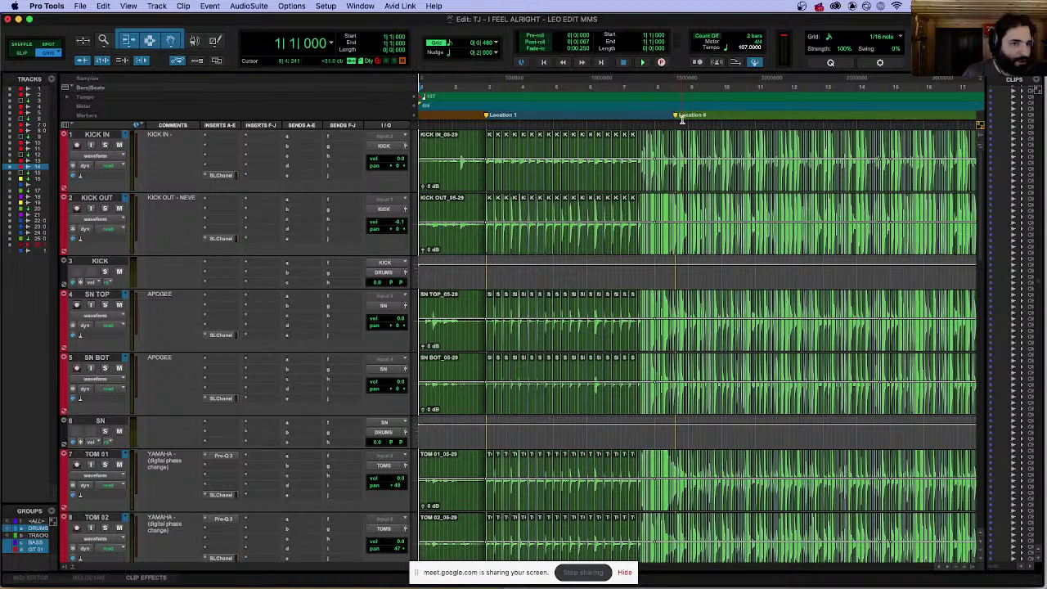
Step: Rename the marker at 8|3|480 as "I WAS HERE!"
click(676, 115)
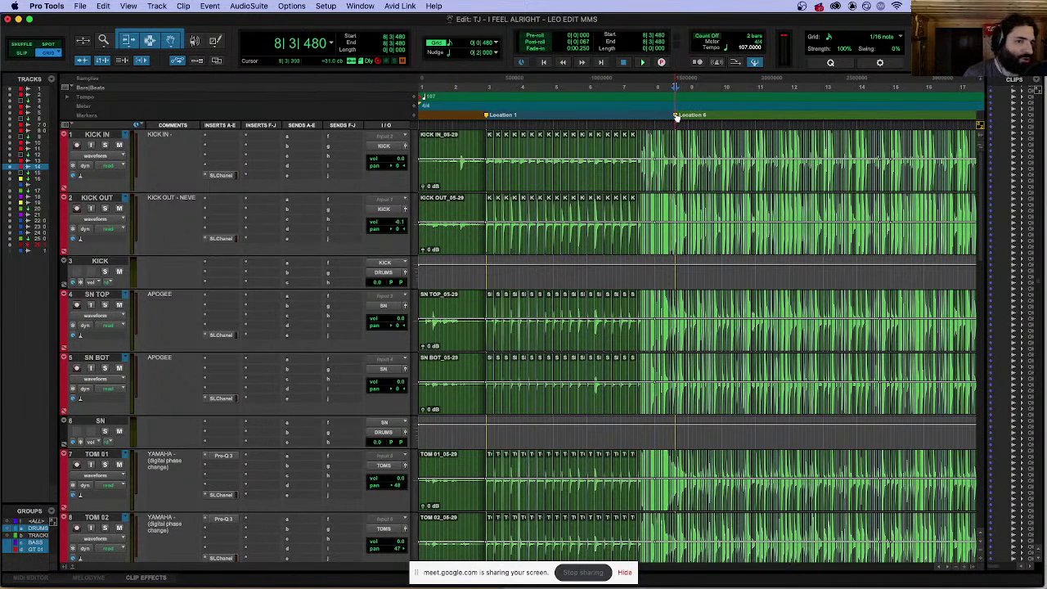
double_click(676, 115)
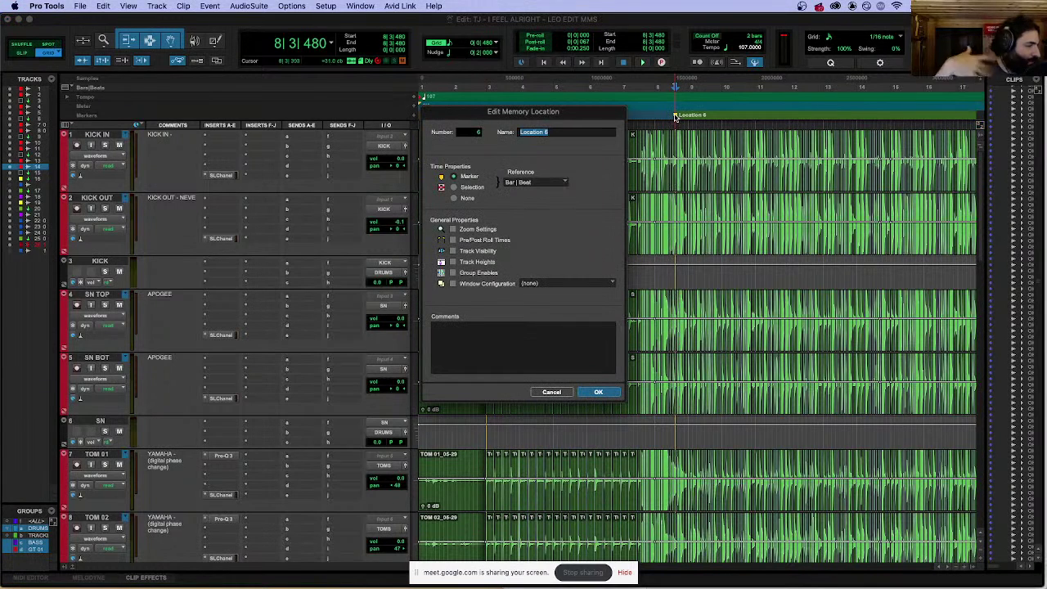
text(I WAS )
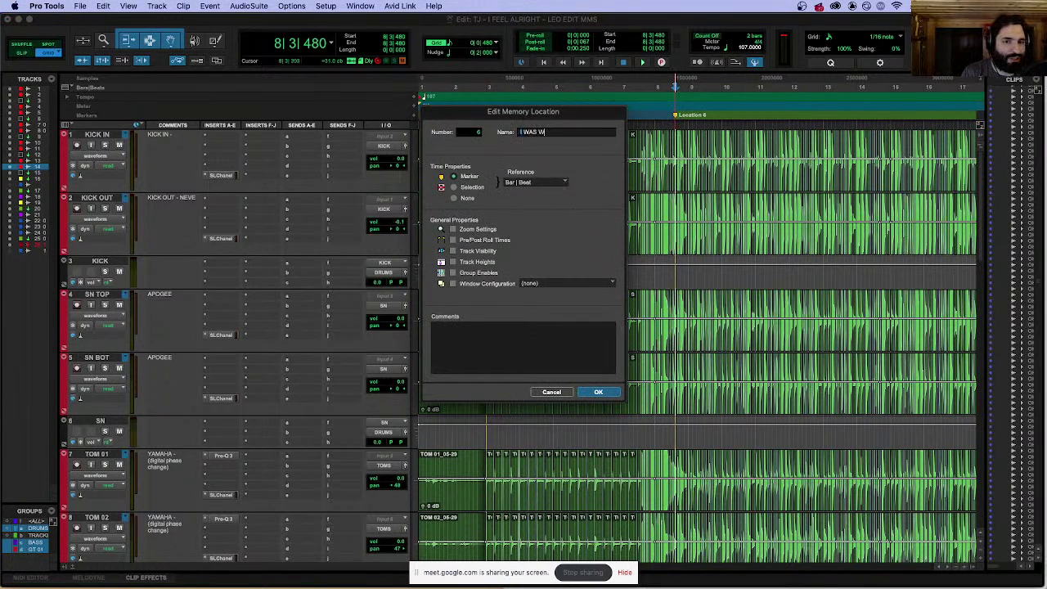
text(HERE!)
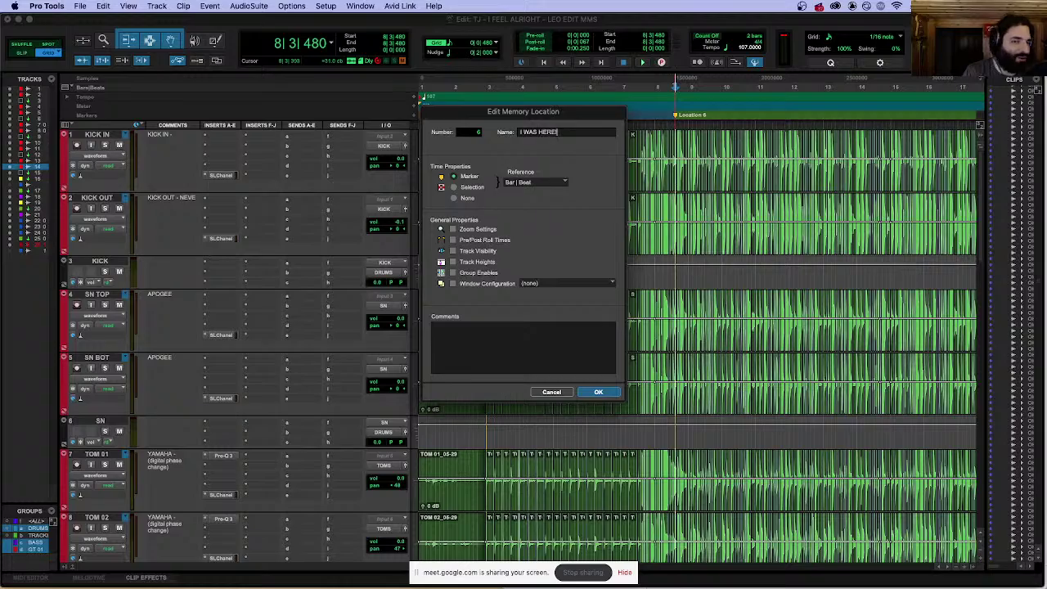
key(Return)
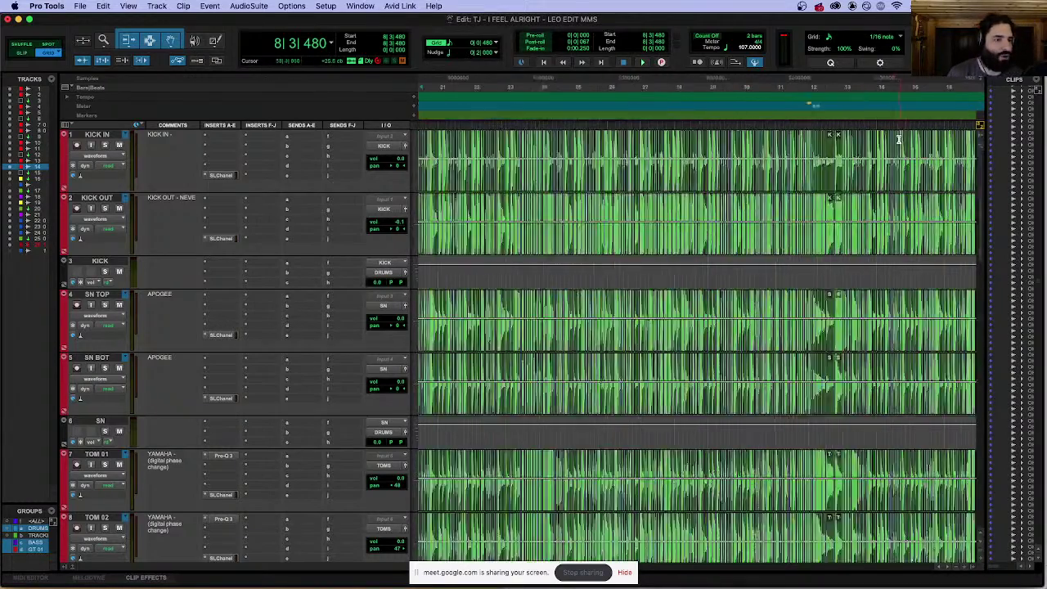
Step: Return to the session start, then recall the "I WAS HERE!" marker and frame the drum clips around it
scroll(879, 144, up, 5)
scroll(879, 144, up, 2)
key(Return)
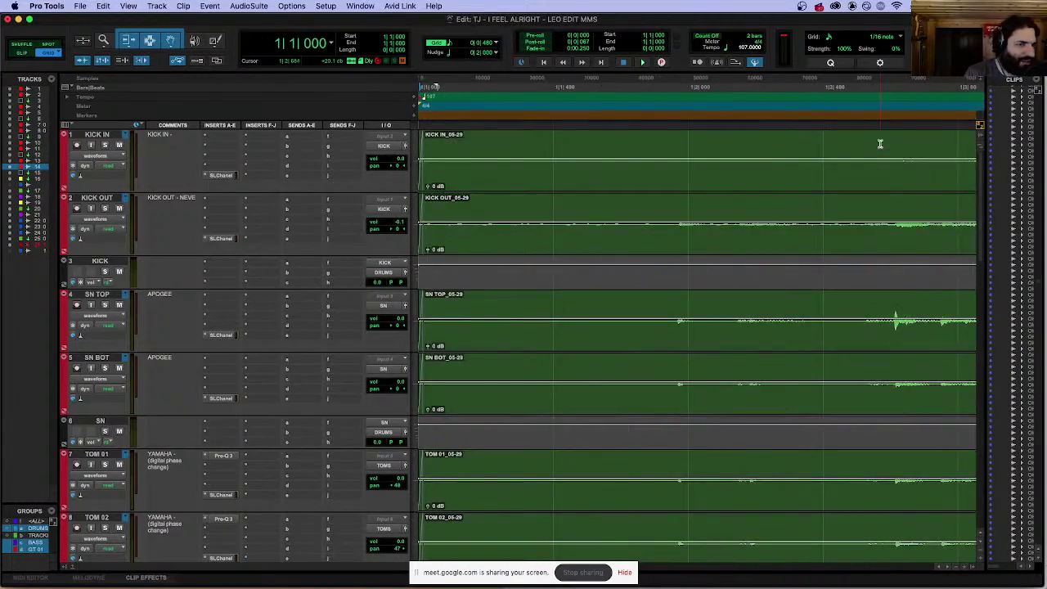
scroll(683, 131, down, 6)
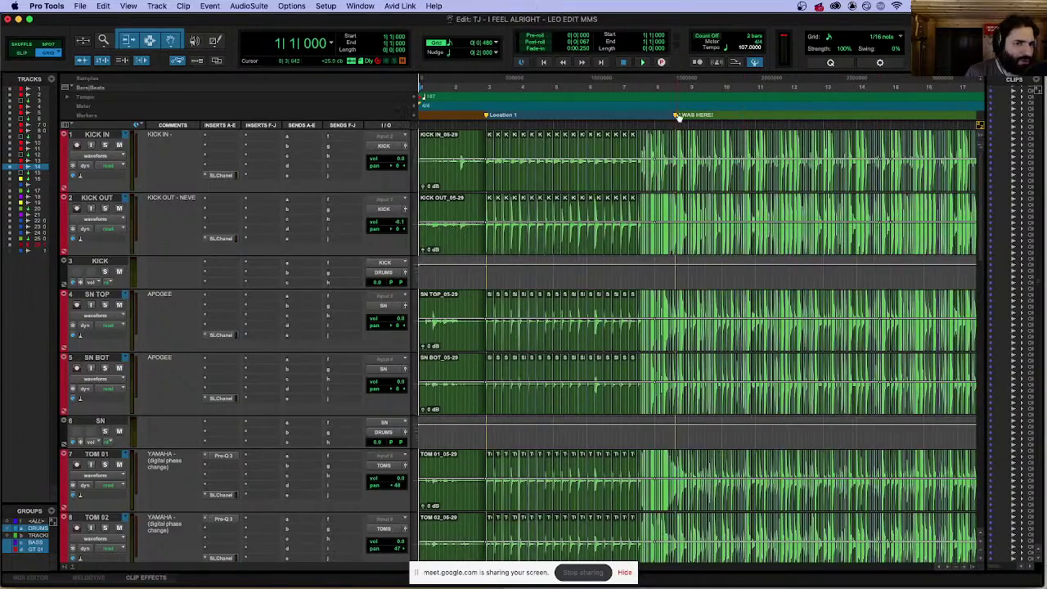
click(675, 114)
scroll(676, 115, up, 3)
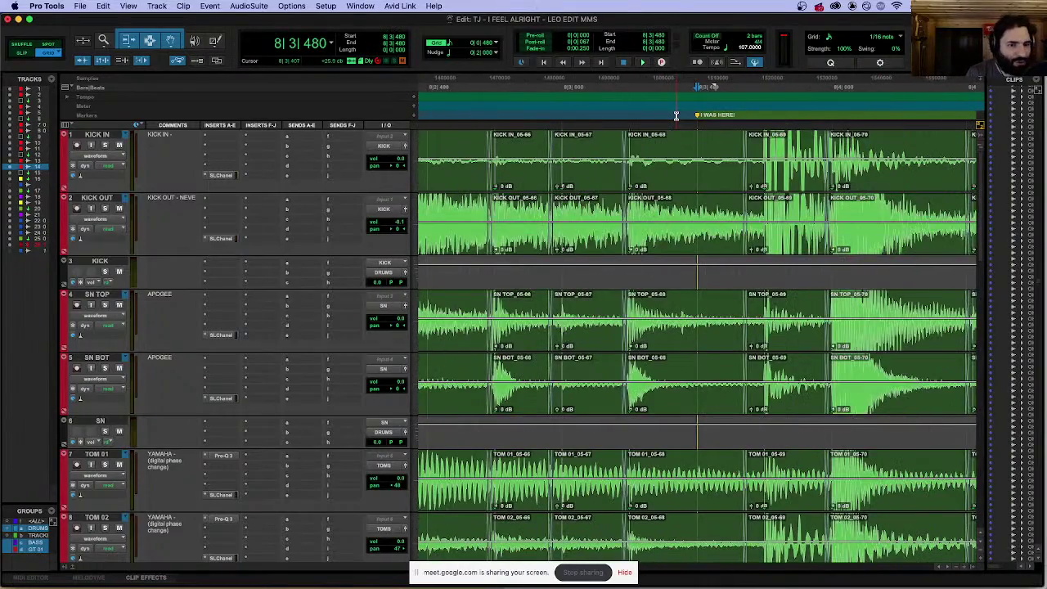
scroll(675, 115, down, 2)
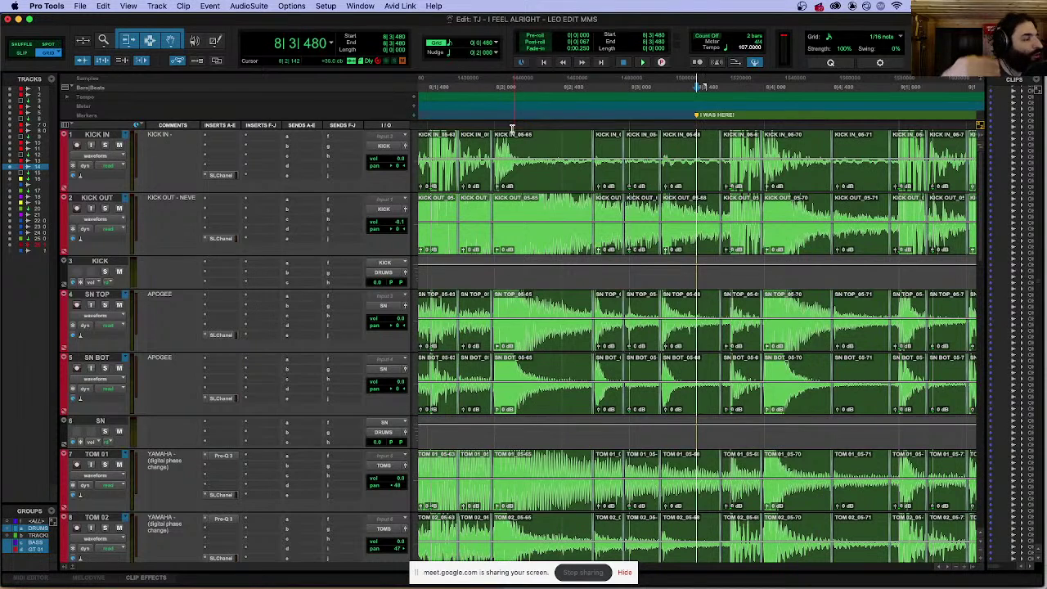
Step: Play the edited drums from 8|1|480 past the marker into beat 4 of bar 8
click(430, 131)
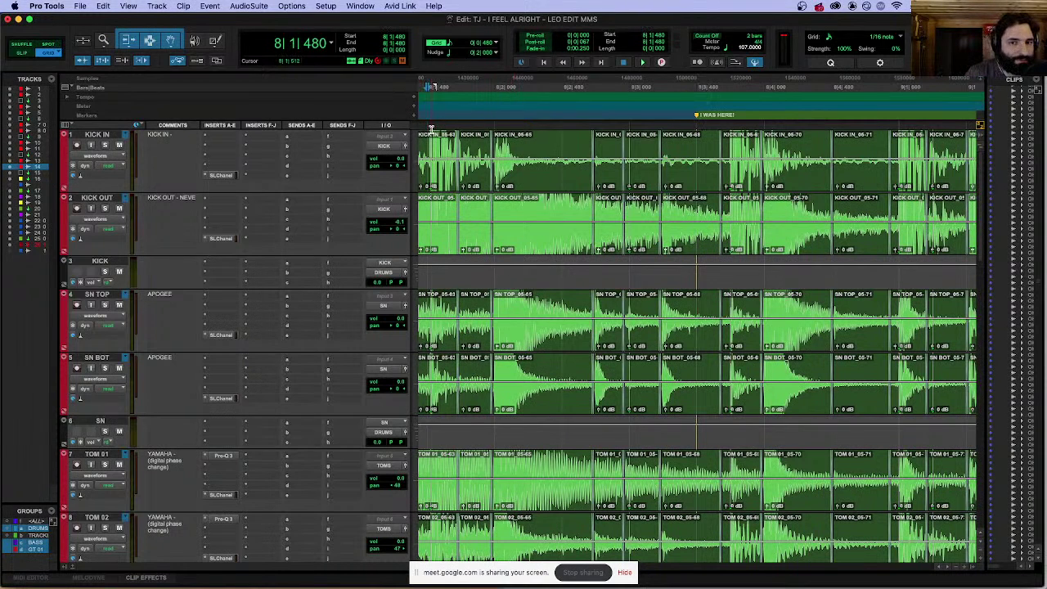
key(space)
key(space)
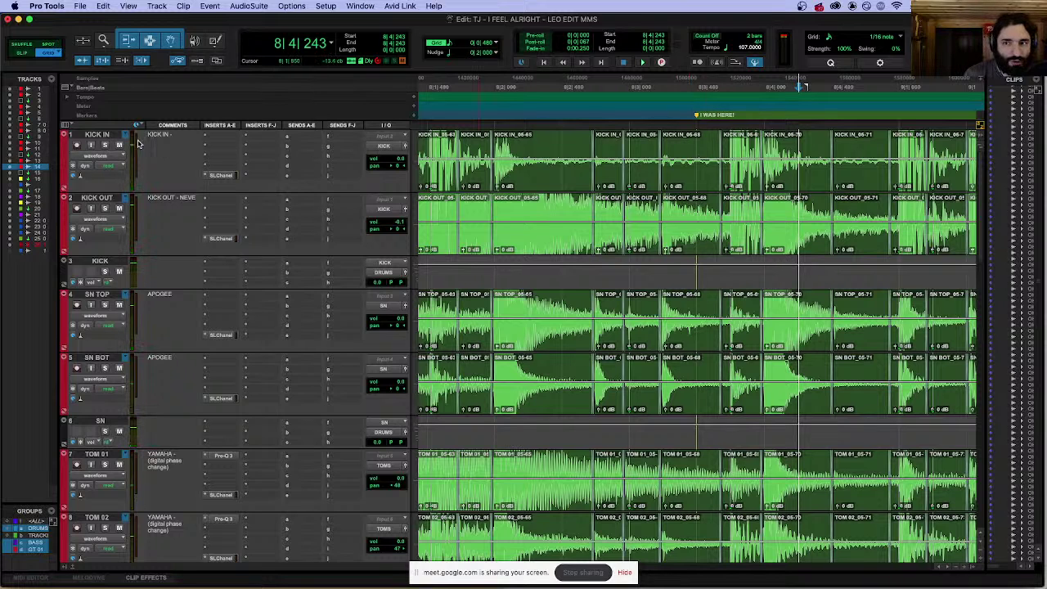
Step: Switch the KICK IN track to playlists view and place the edit cursor at 8|2|000 in the KICK IN_05-01 take
click(97, 155)
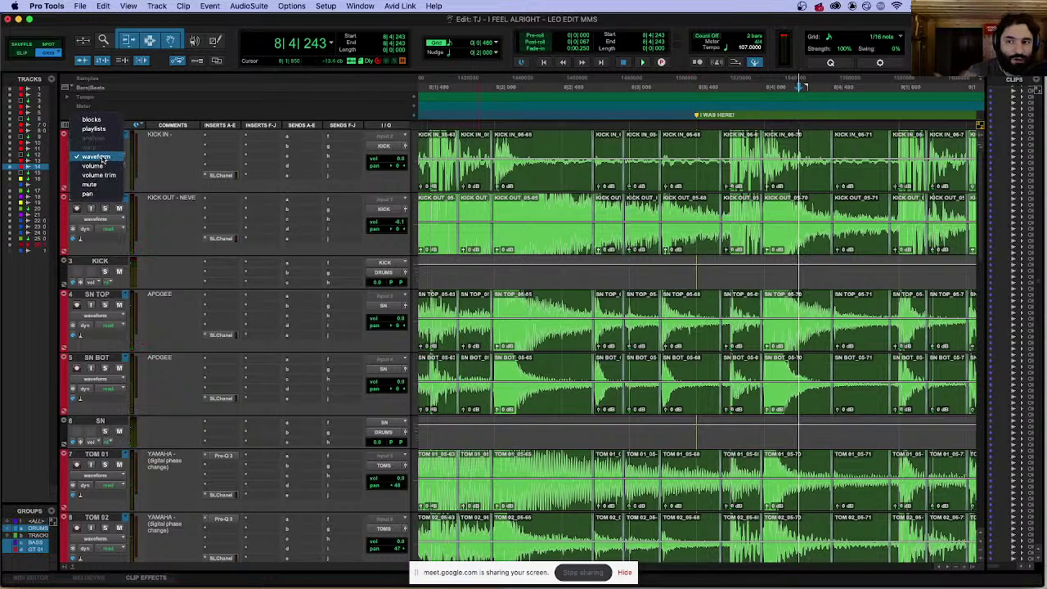
click(109, 131)
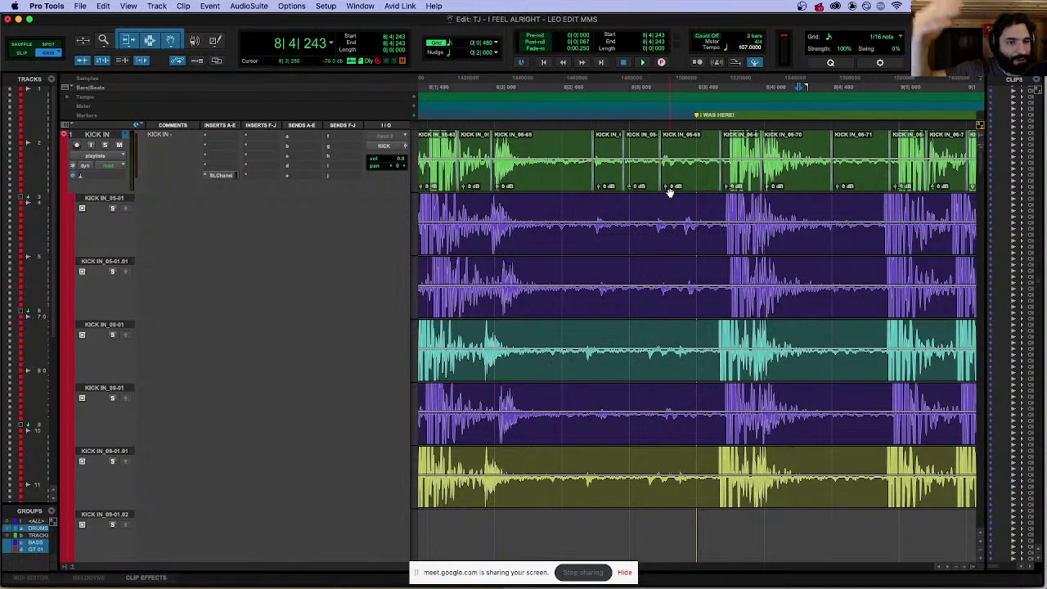
click(494, 211)
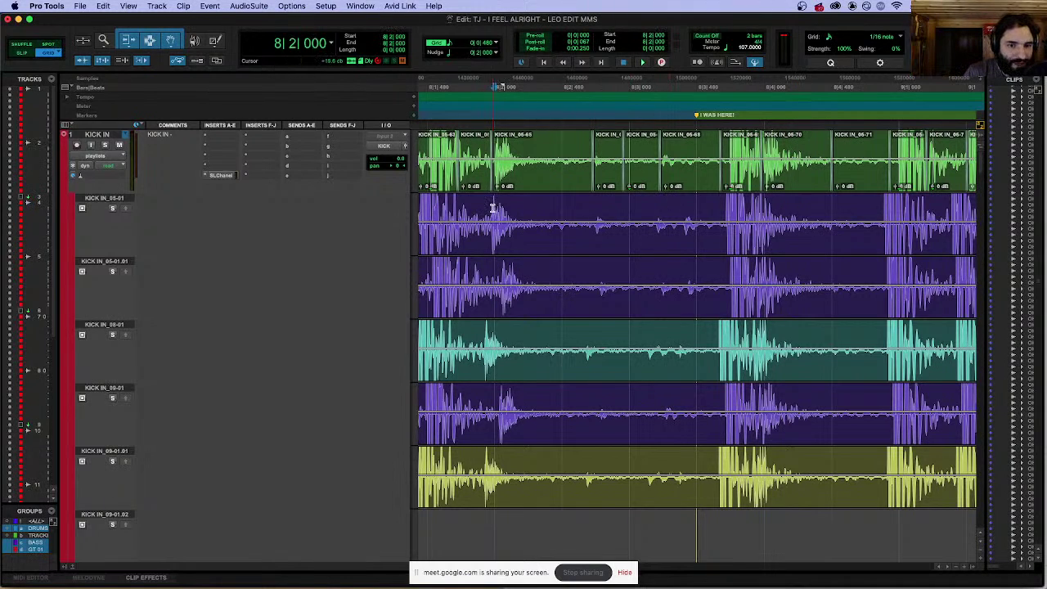
scroll(491, 207, down, 4)
scroll(492, 208, up, 5)
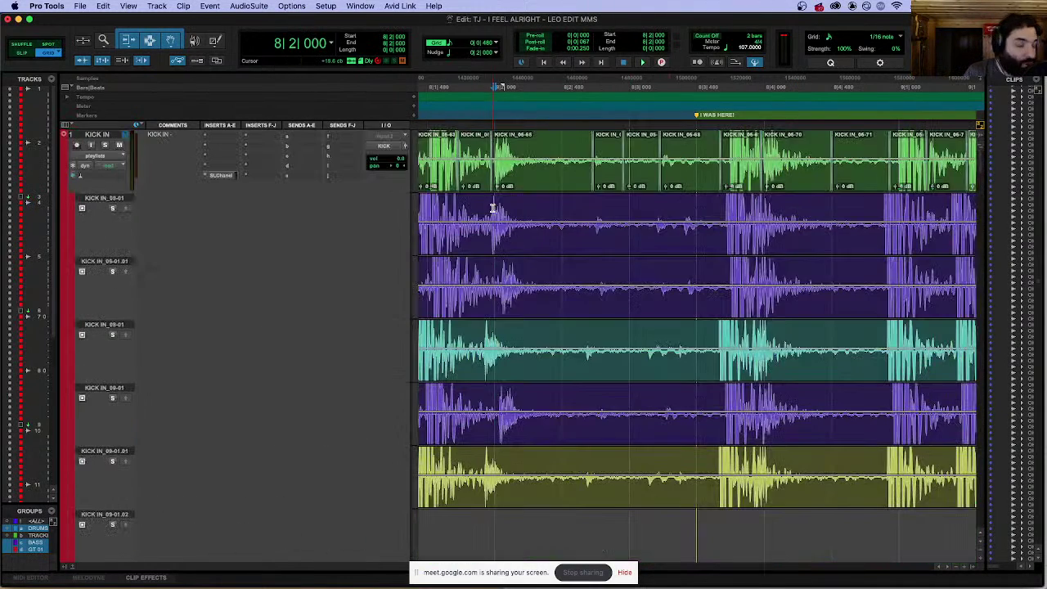
Step: Examine the alternate KICK IN takes across the whole song and around bar 8, and select the long KICK IN_05-01 clip
key(r)
key(r)
key(r)
key(r)
key(r)
key(r)
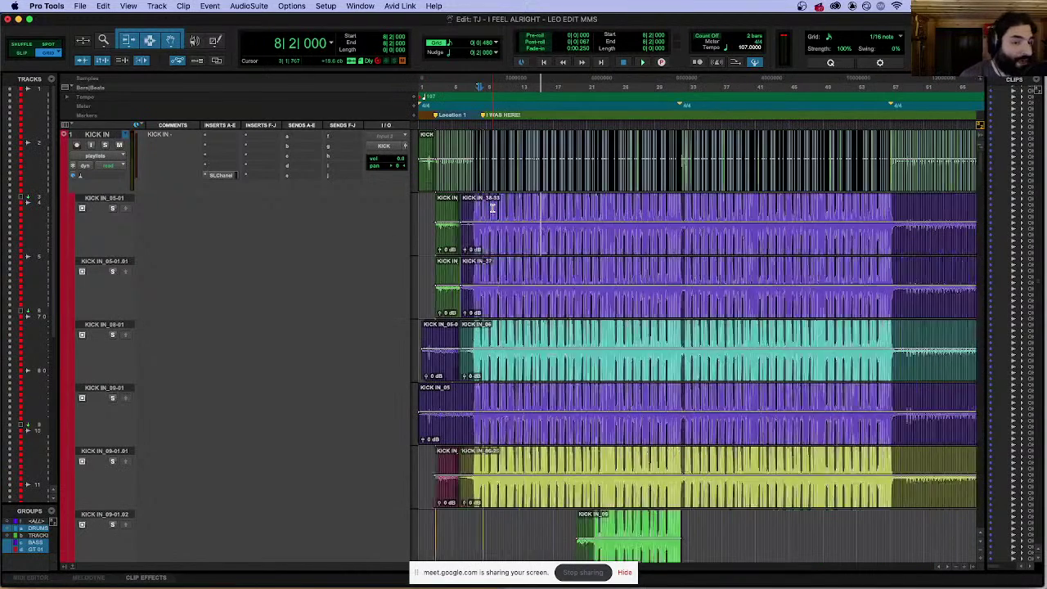
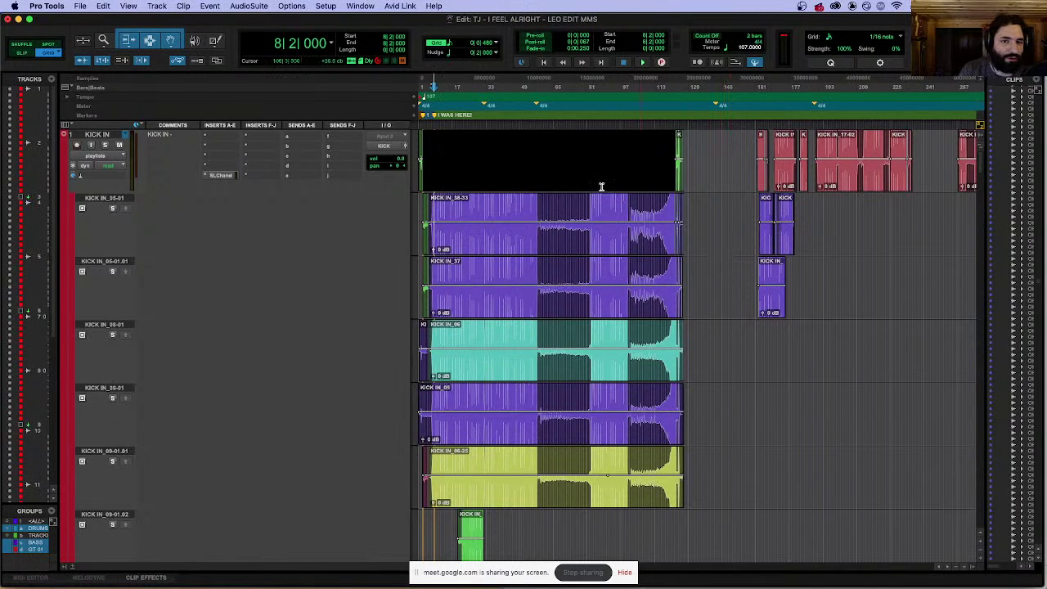
key(e)
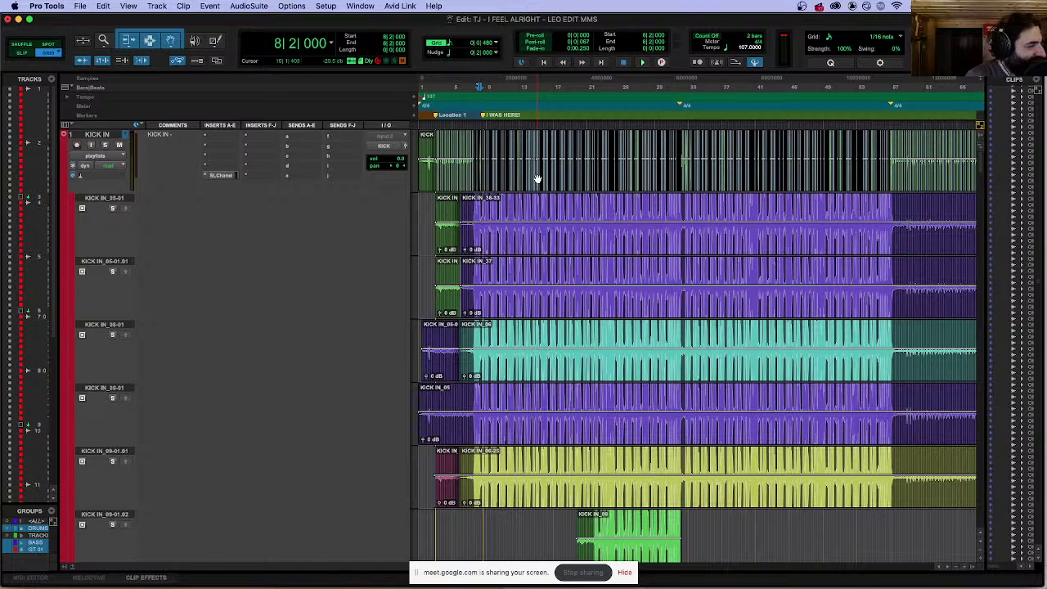
key(e)
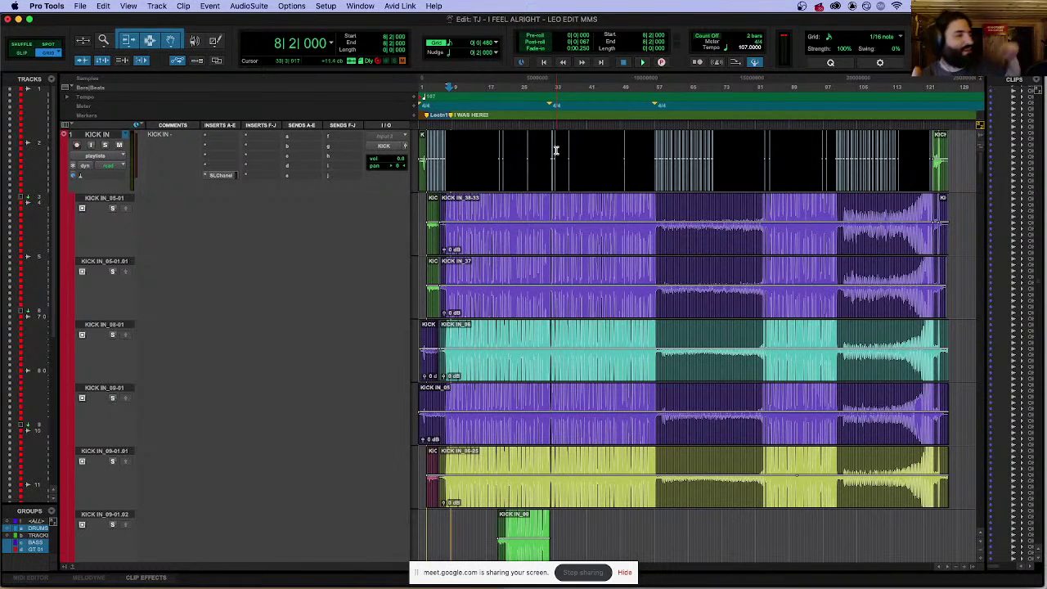
key(super+bracketright)
key(super+bracketright)
key(super+bracketright)
key(super+bracketright)
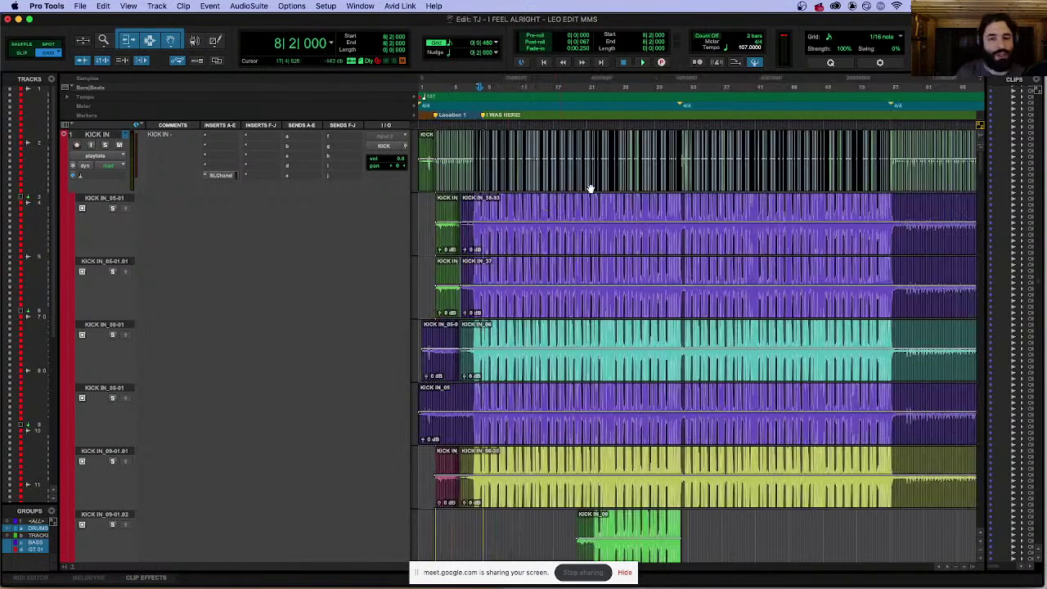
key(super+bracketright)
key(super+bracketright)
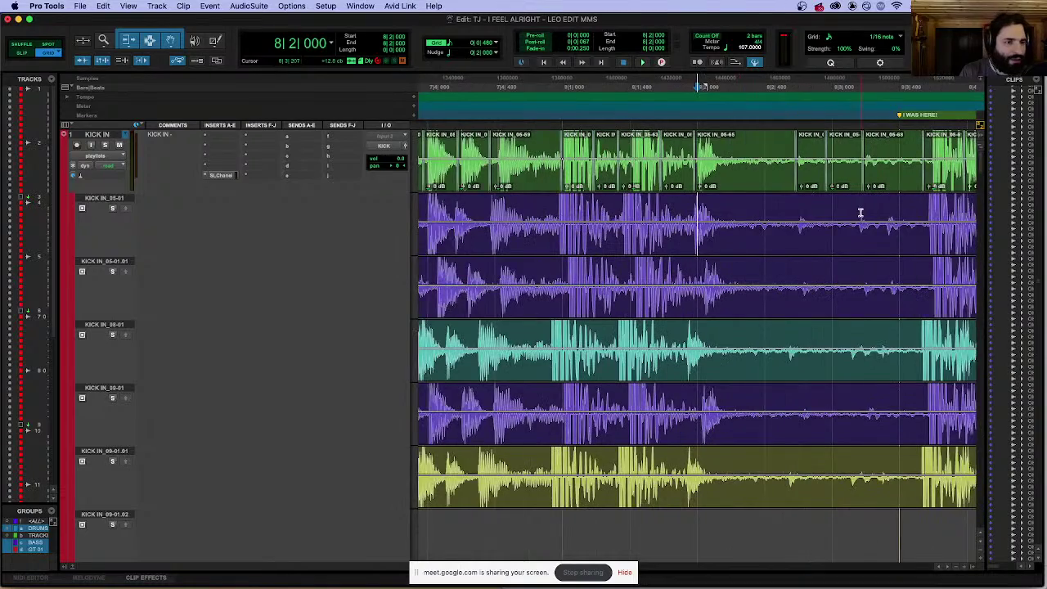
key(super+bracketleft)
key(super+bracketleft)
key(super+bracketleft)
key(super+bracketleft)
key(super+bracketleft)
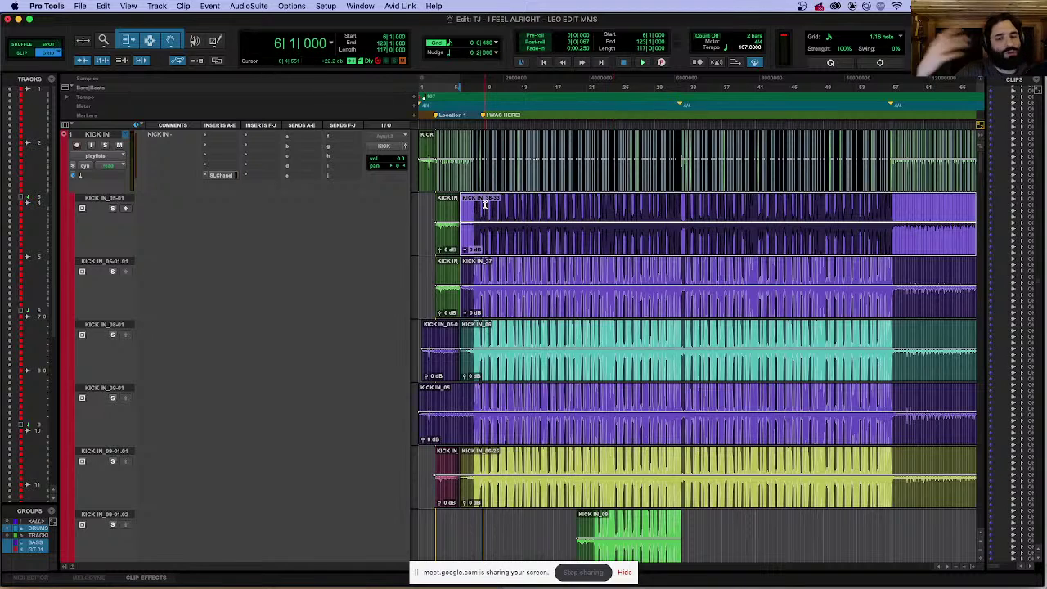
Step: Look through the alternate KICK IN takes lane by lane and place the edit cursor at 7|1|000 in KICK IN_05-01
key(ctrl+e)
key(ctrl+e)
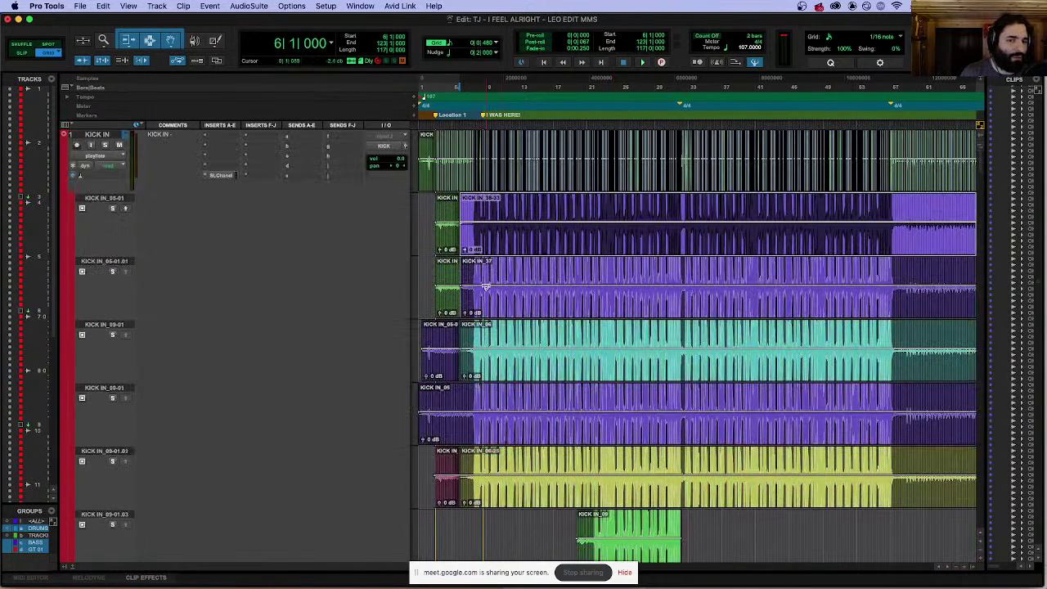
click(473, 178)
click(480, 250)
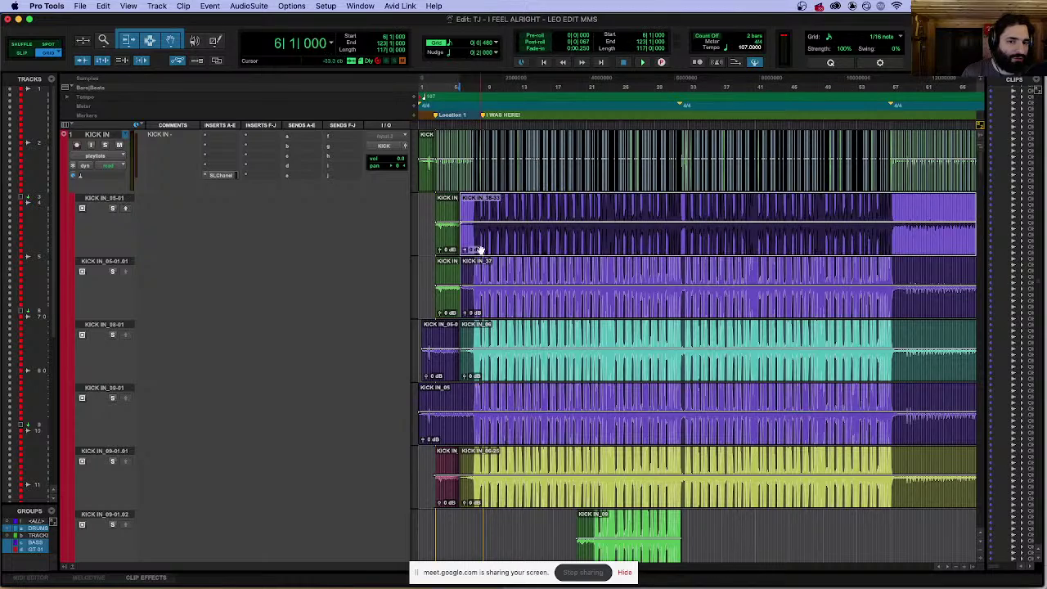
click(489, 312)
click(487, 352)
click(498, 432)
click(482, 511)
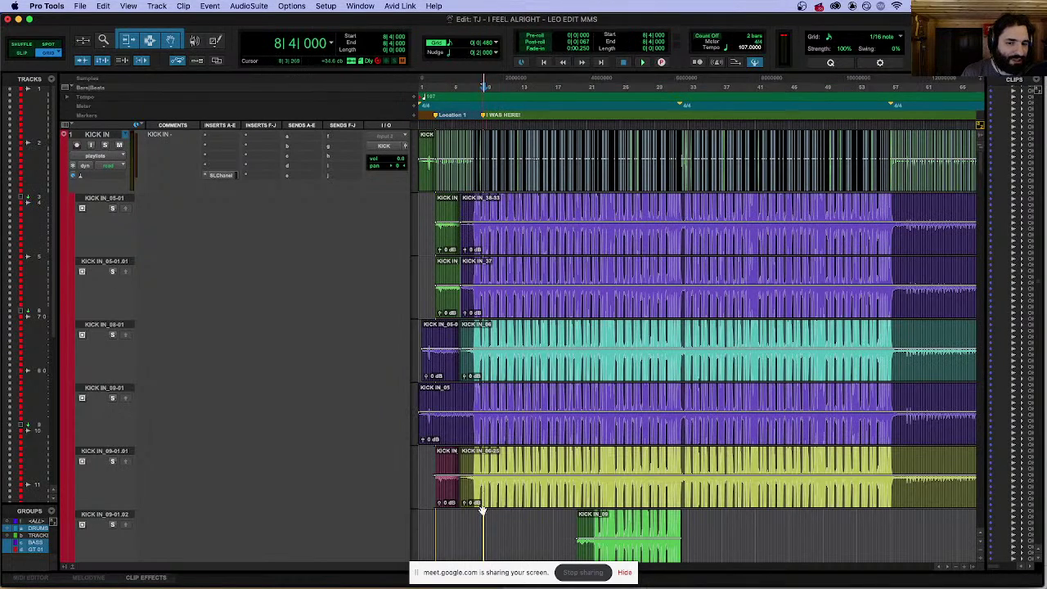
click(488, 490)
click(472, 203)
key(super+bracketright)
click(672, 204)
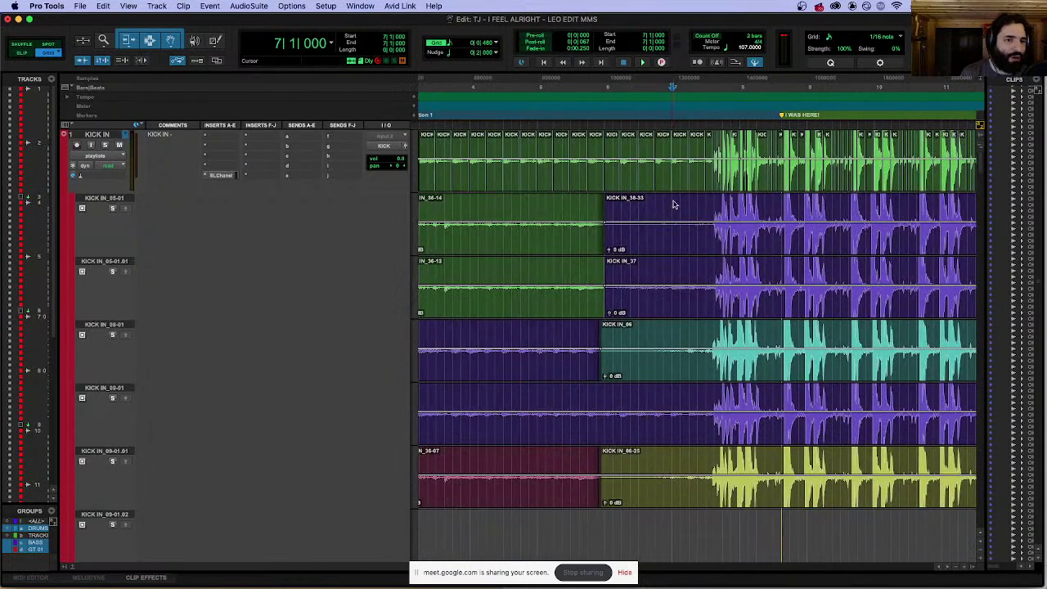
Step: Solo the KICK IN_05-01 playlist and briefly play it from 6|2|480
click(112, 208)
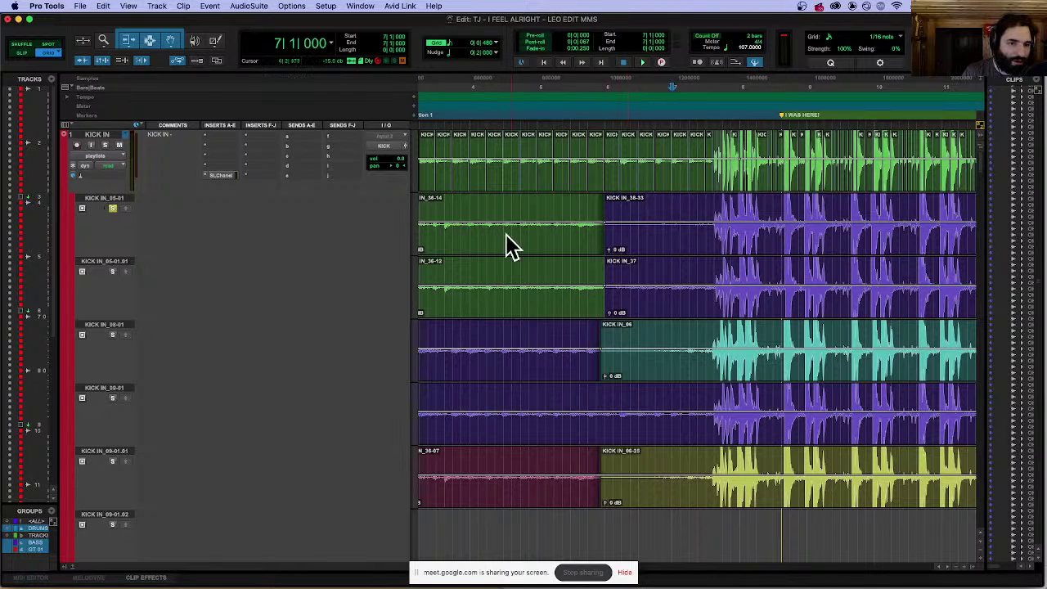
click(631, 219)
key(space)
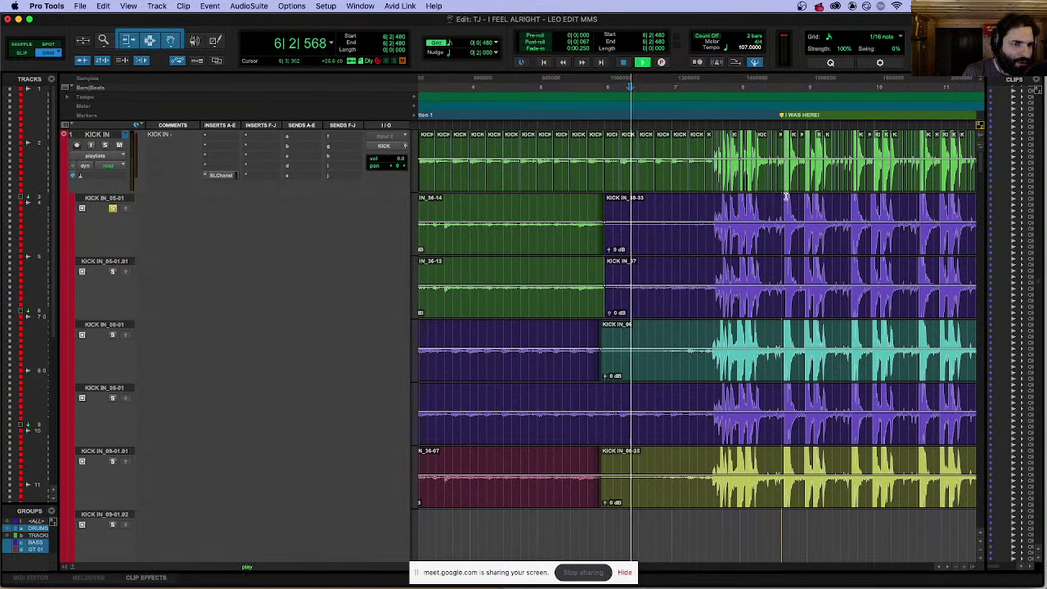
key(space)
Step: Play the soloed KICK IN_05-01 take from 8|1|480 into beat 4 and place the edit cursor at 8|3|000
click(747, 211)
key(super+bracketright)
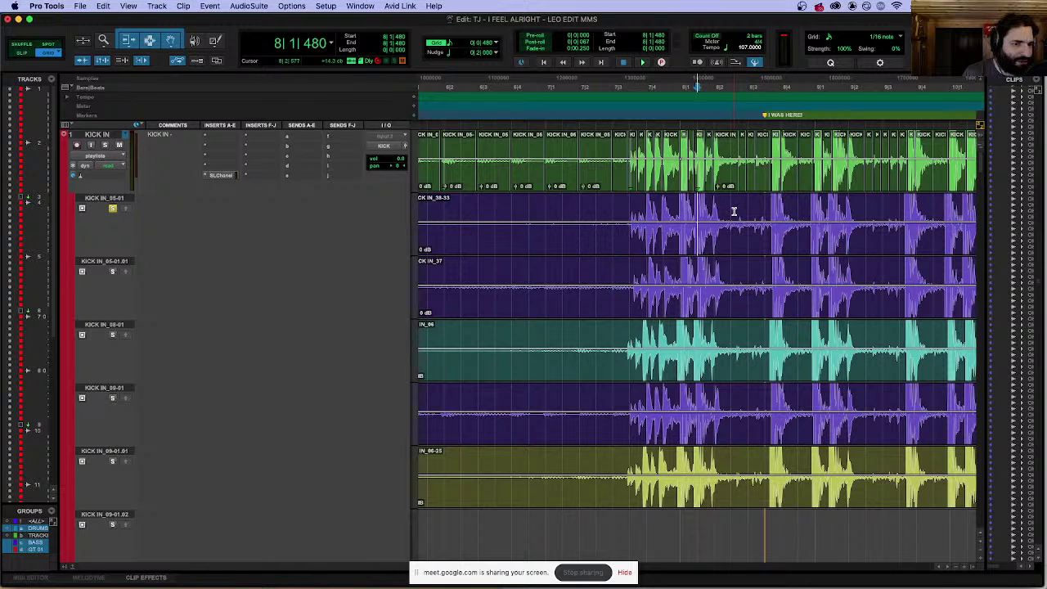
key(space)
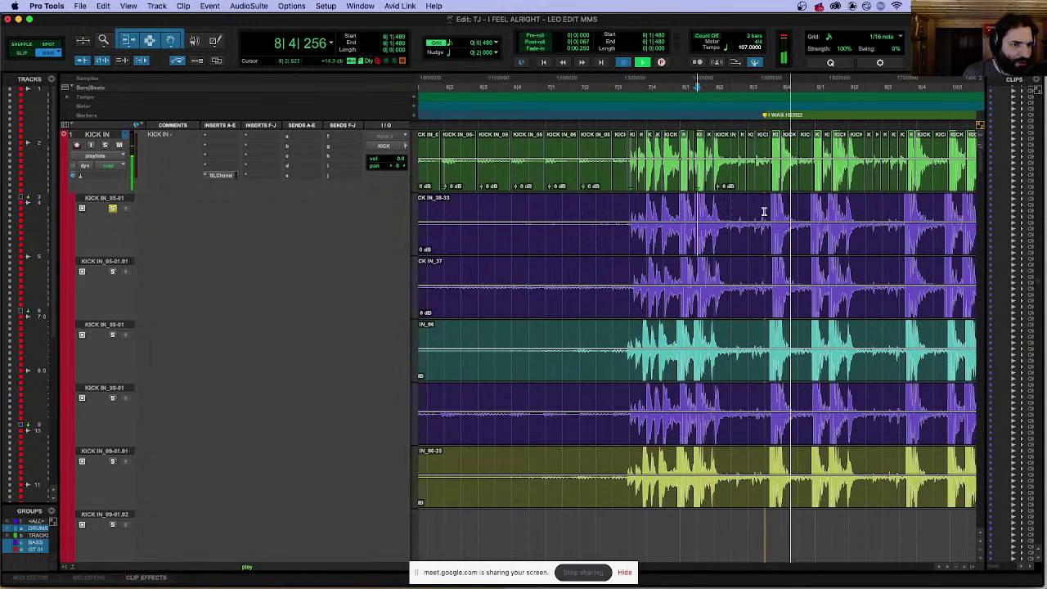
key(space)
click(751, 210)
key(super+bracketright)
key(super+bracketright)
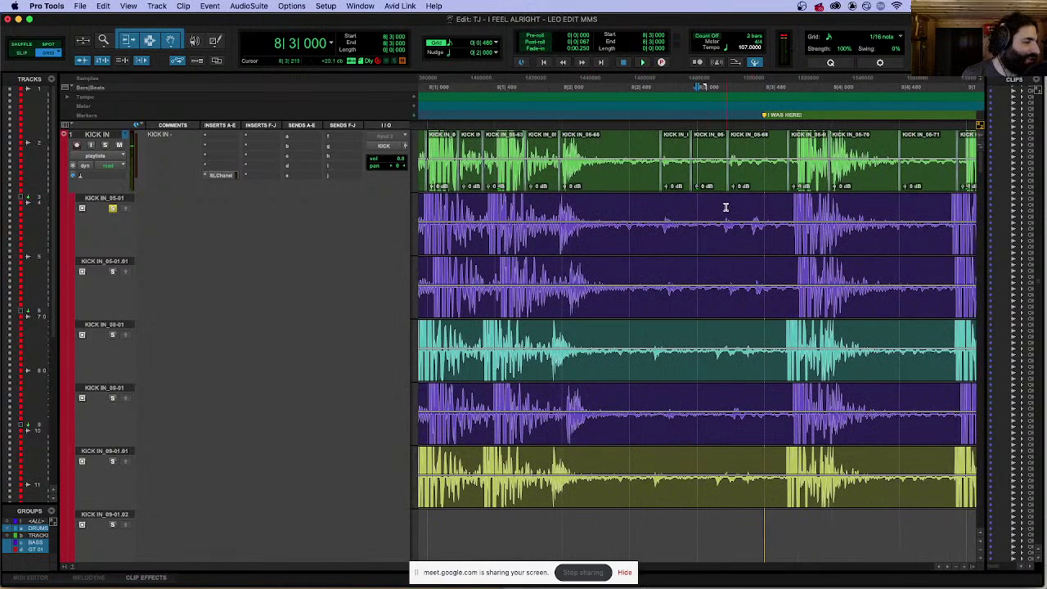
Step: Solo the KICK IN_05-01.01 playlist and start playback from 8|2|000
click(560, 268)
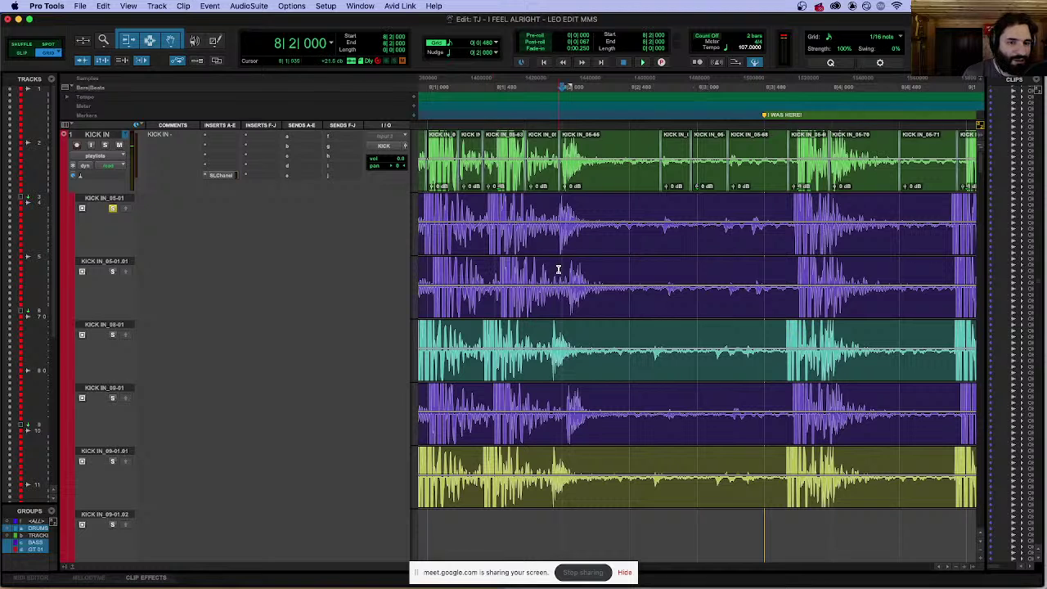
click(115, 271)
key(space)
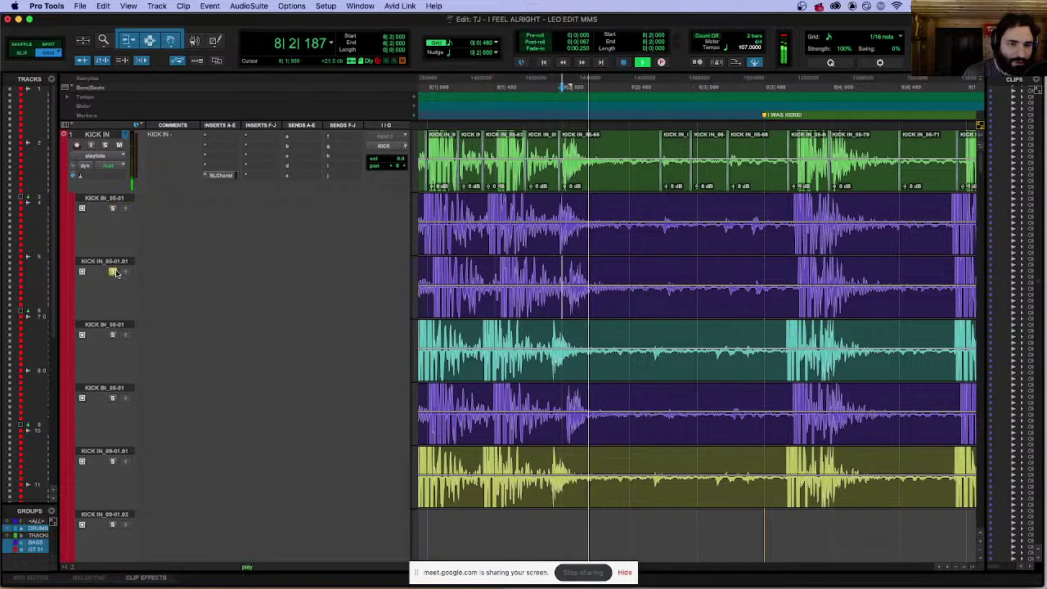
Step: Solo the teal alternate KICK IN playlist and play it from 8|2|000 into beat 4
click(112, 335)
click(560, 331)
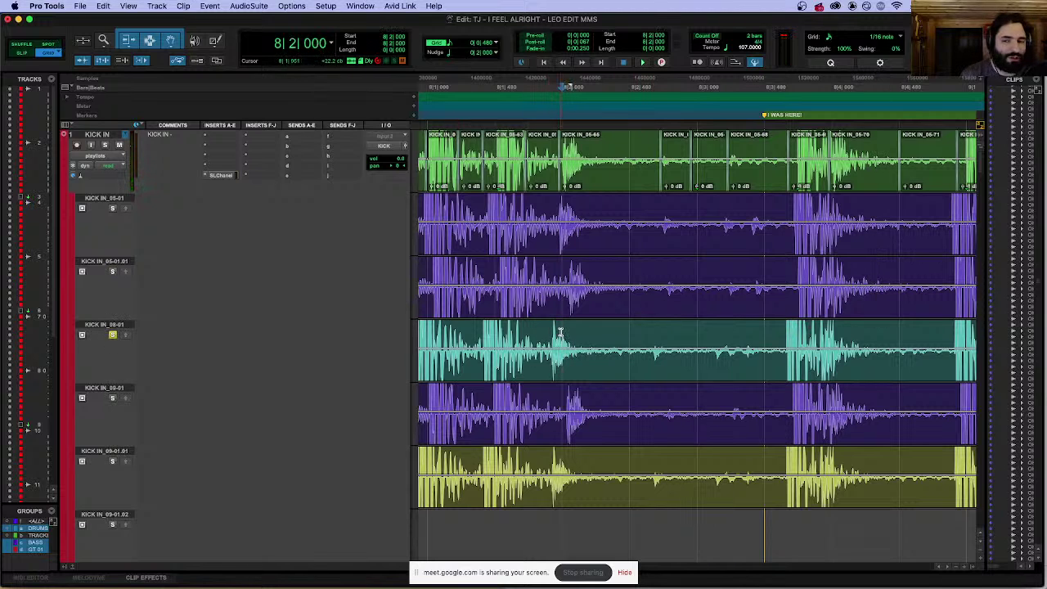
key(space)
key(space)
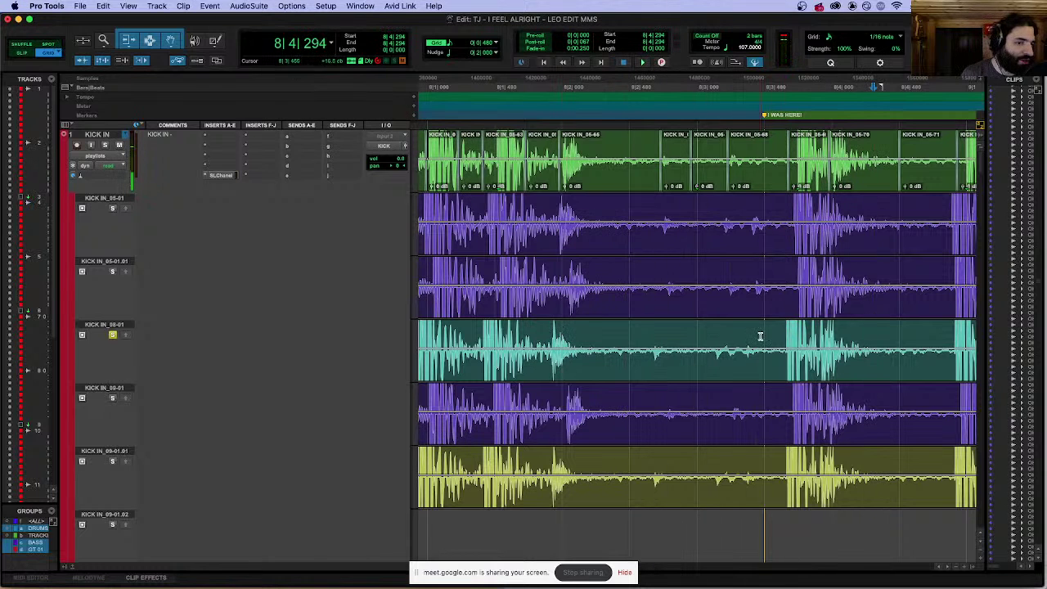
Step: Enlarge the waveform display height and set the grid value to 0|0|240
key(super+alt+bracketright)
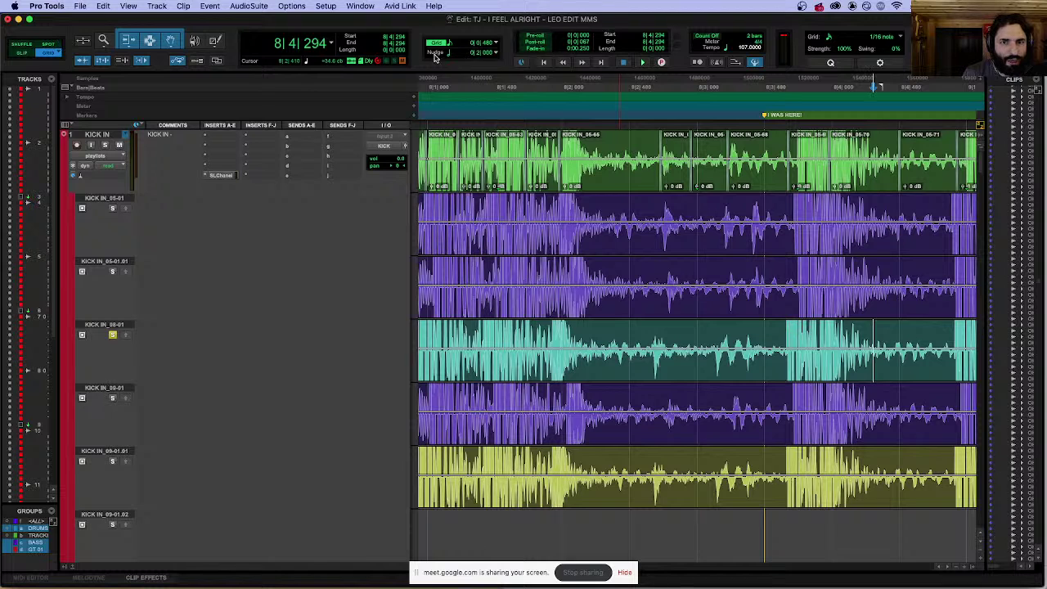
click(473, 42)
click(482, 53)
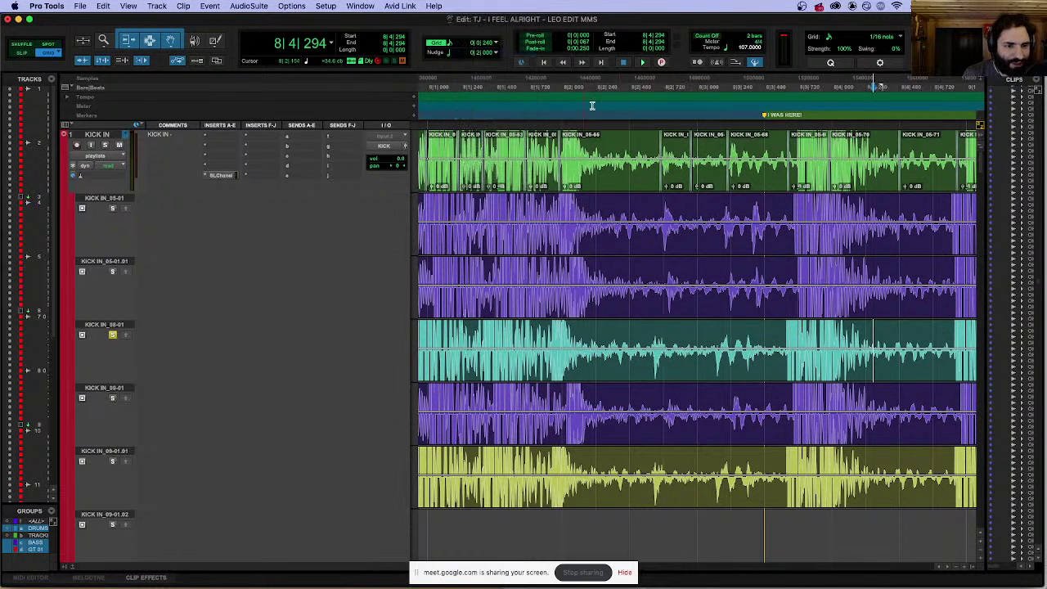
Step: Split the teal KICK IN playlist's clip at 8|2|651 and 8|3|611, and select the section between the cuts
click(655, 339)
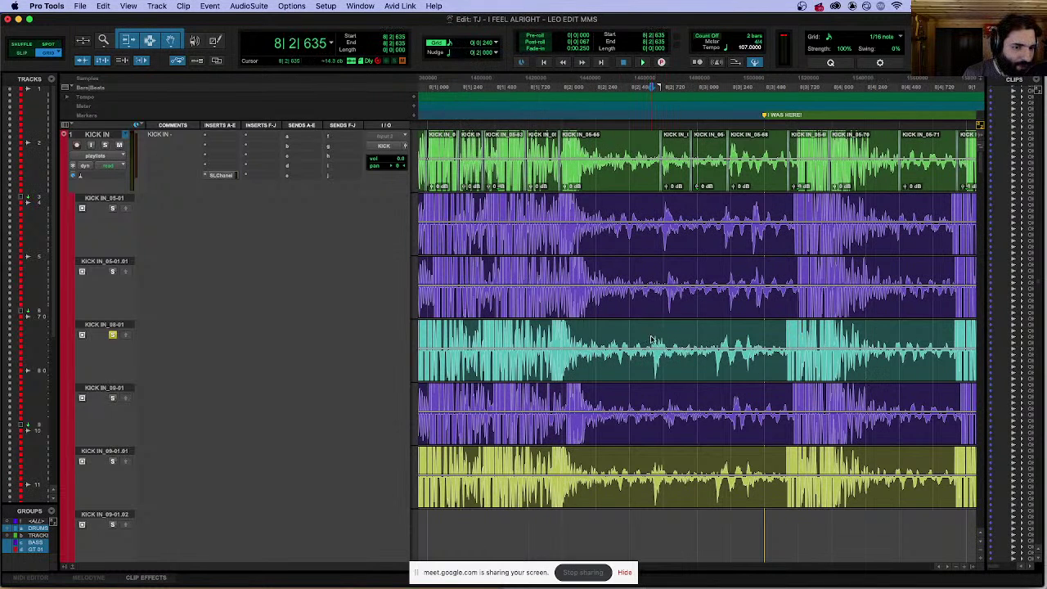
key(b)
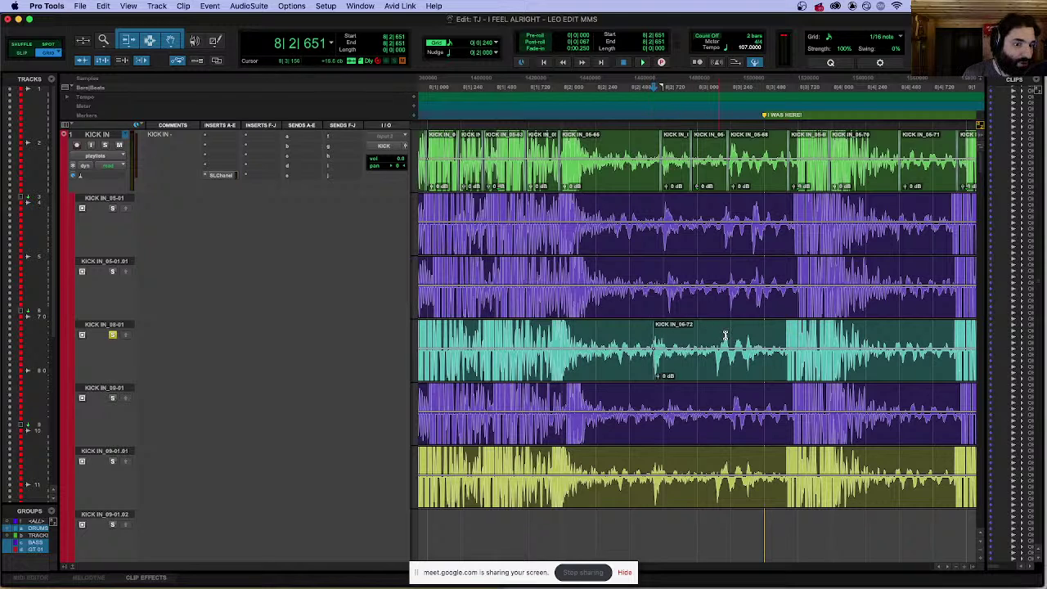
click(679, 375)
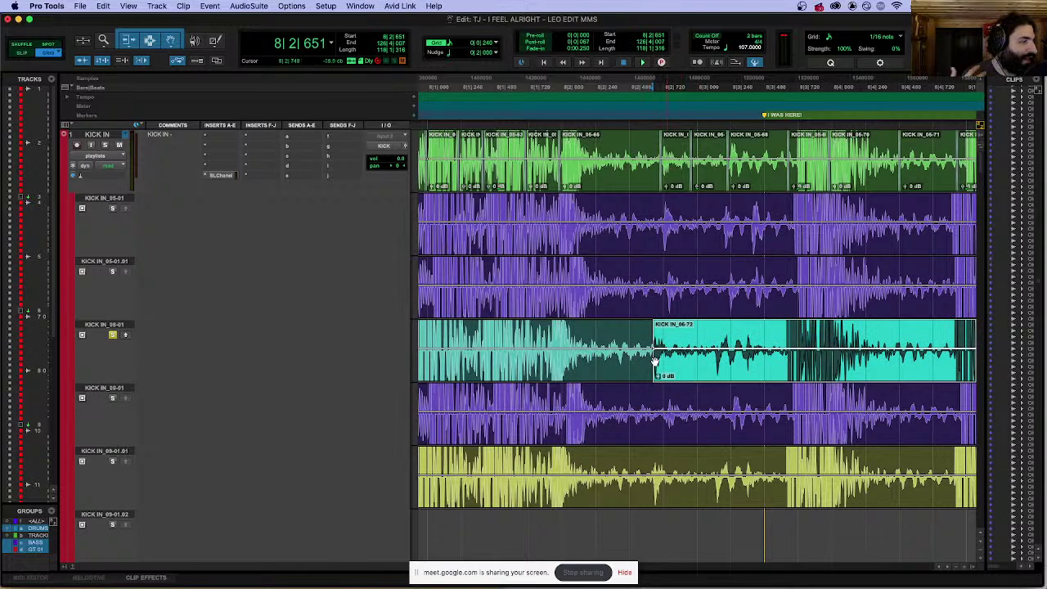
click(763, 337)
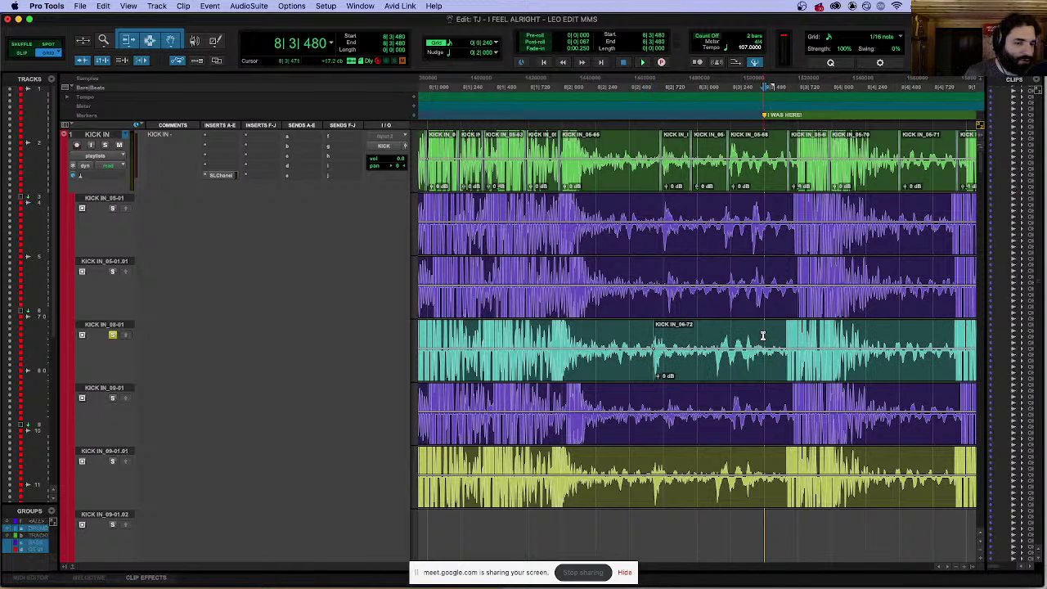
click(782, 333)
key(super+e)
click(721, 366)
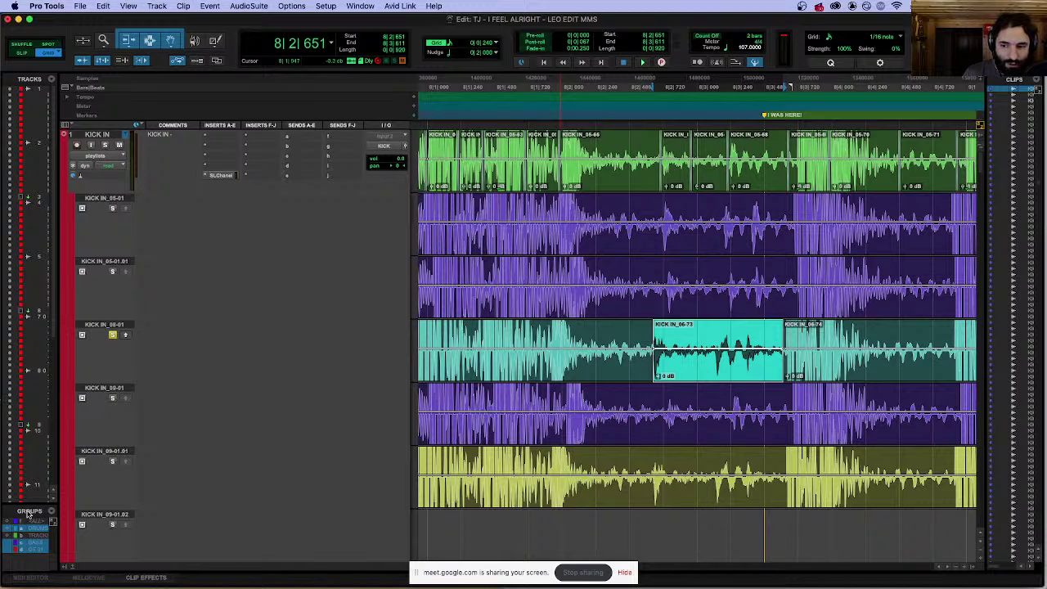
Step: Enlarge the Groups list, try copying the selected teal section to the main playlist, and undo the copy
drag(30, 504, 41, 230)
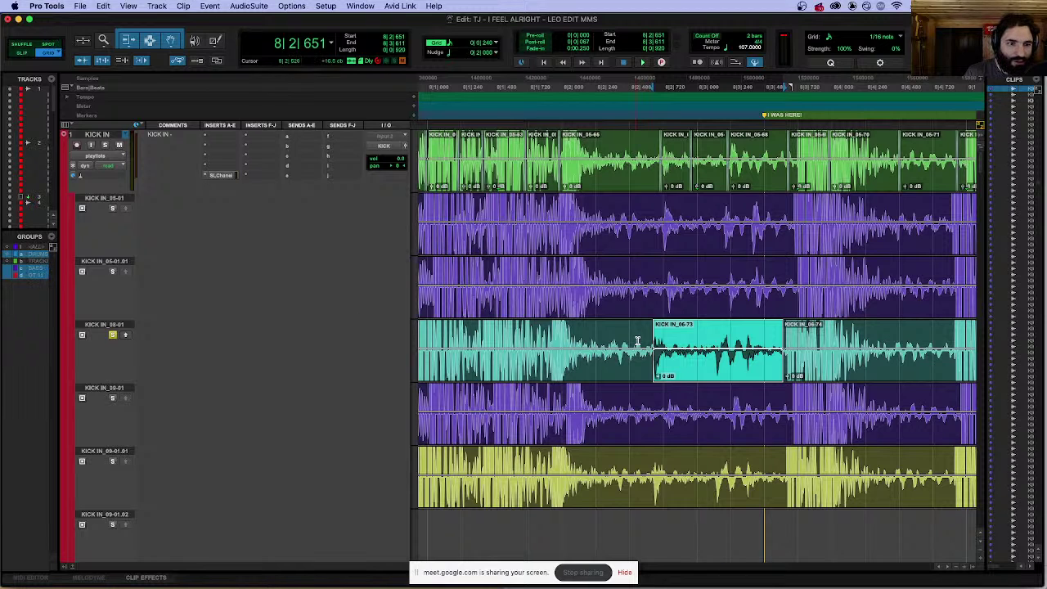
click(124, 335)
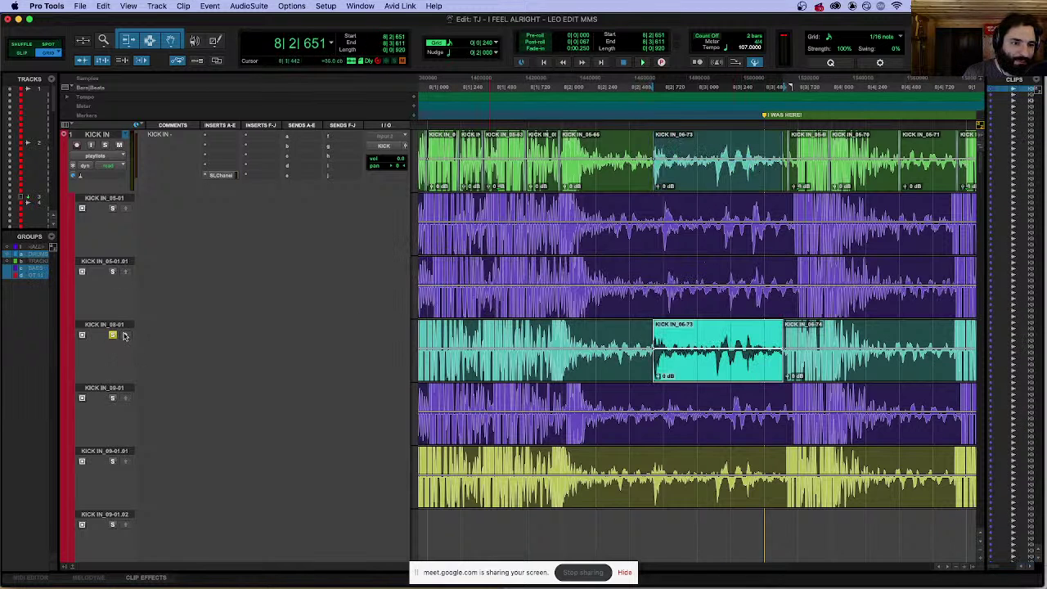
scroll(720, 246, down, 10)
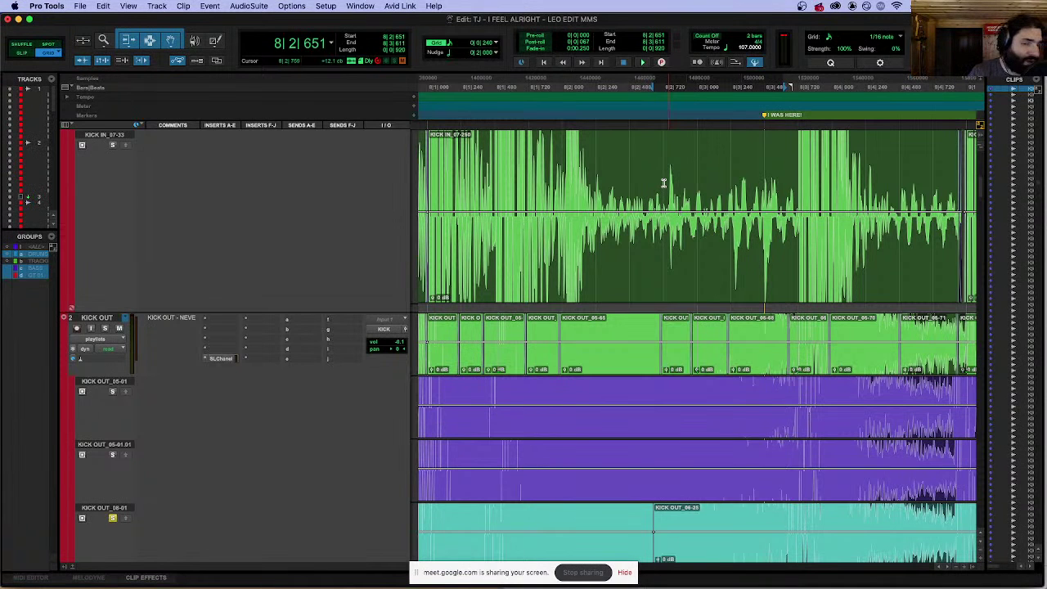
scroll(664, 183, up, 10)
key(super+z)
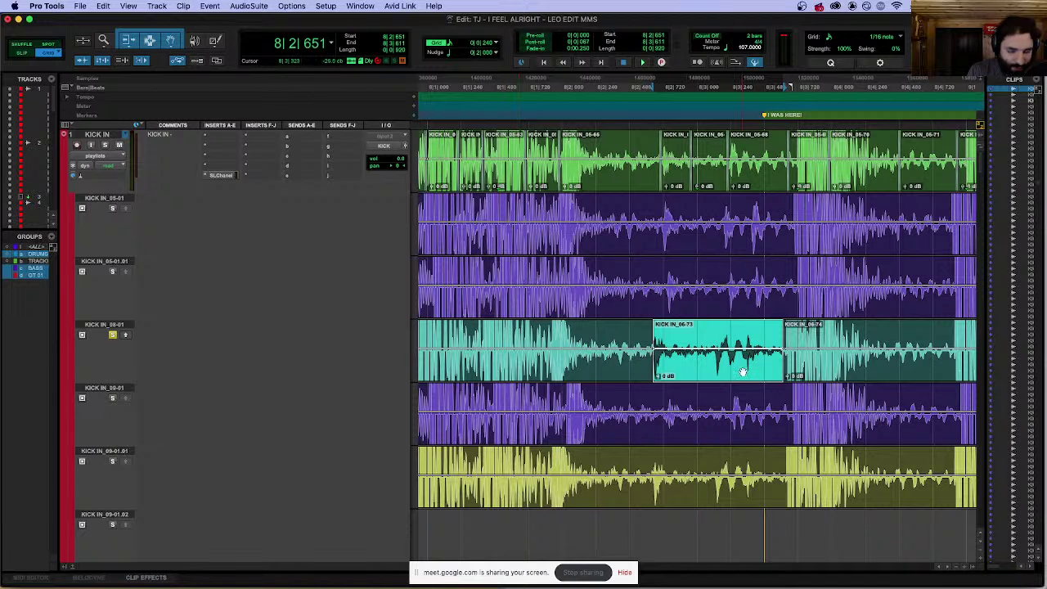
Step: Check the cuts and the selected section on the matching playlists of the kick, snare and tom tracks
scroll(705, 350, down, 5)
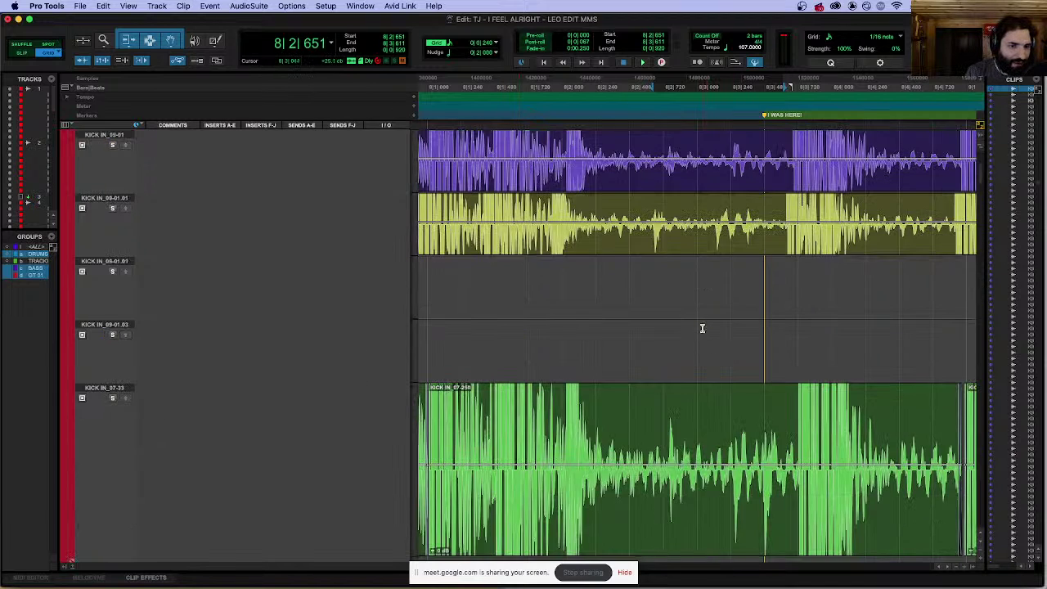
scroll(706, 350, up, 5)
scroll(703, 344, down, 8)
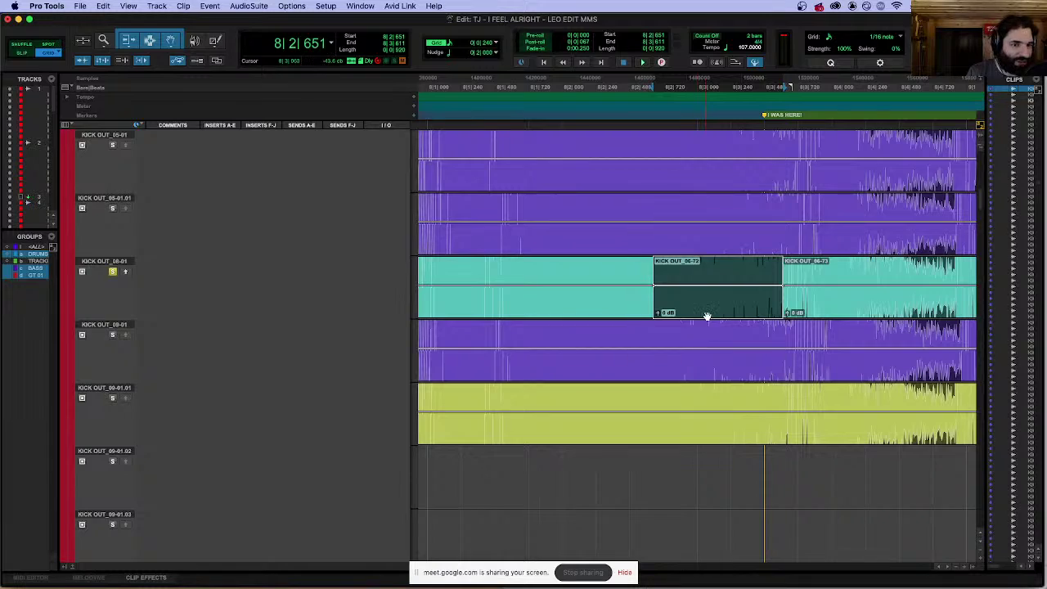
scroll(706, 316, up, 4)
scroll(695, 324, down, 10)
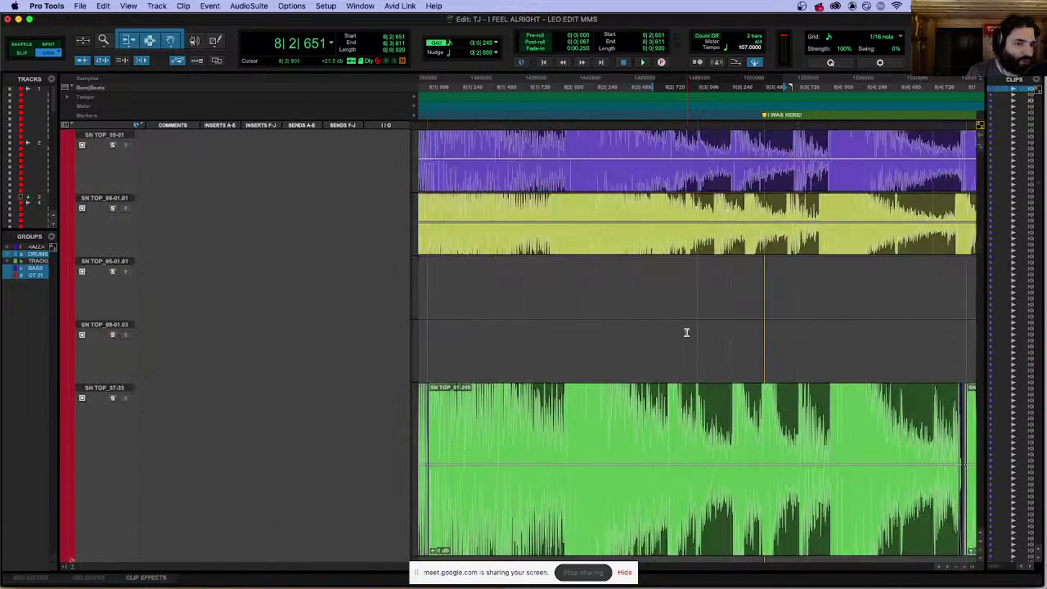
scroll(686, 332, down, 8)
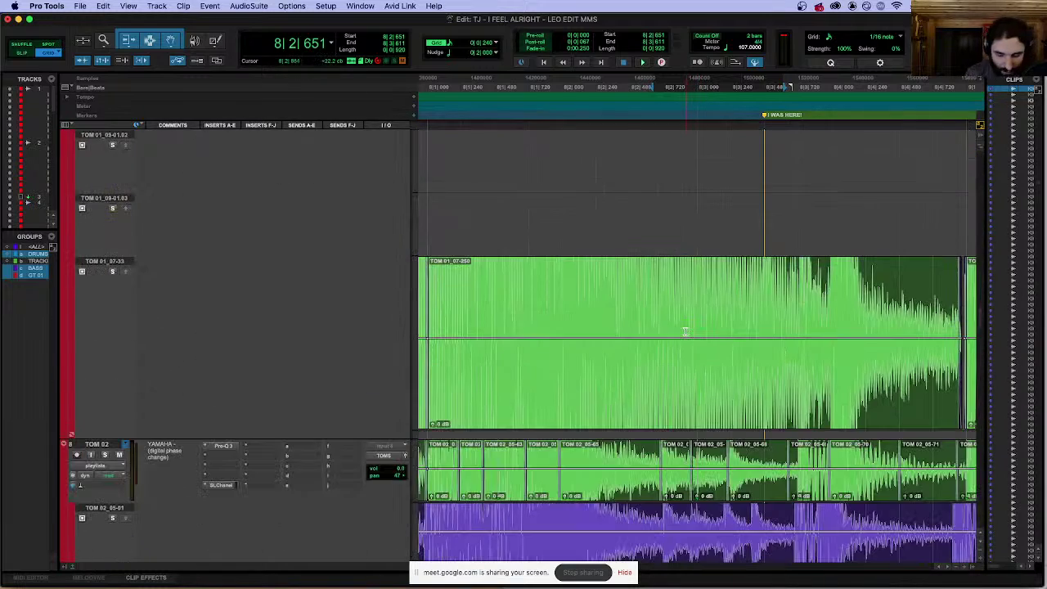
key(super+alt+bracketleft)
scroll(690, 331, down, 5)
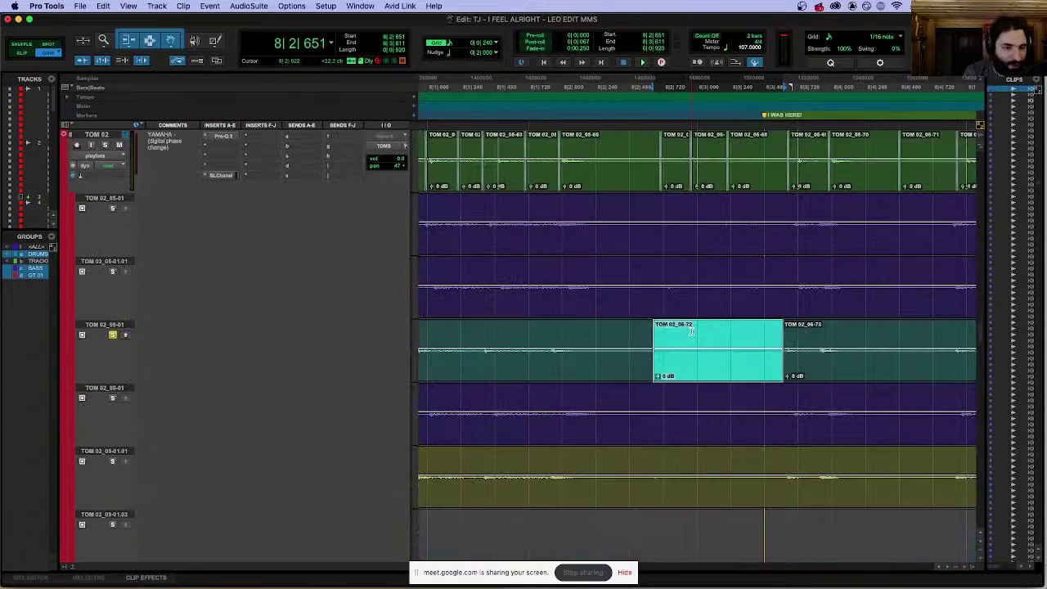
scroll(729, 362, up, 5)
scroll(730, 360, down, 5)
Step: Check the same cuts and selection on the overhead and room playlists, and return to the KICK IN lanes
key(super+bracketleft)
key(super+bracketleft)
key(super+bracketleft)
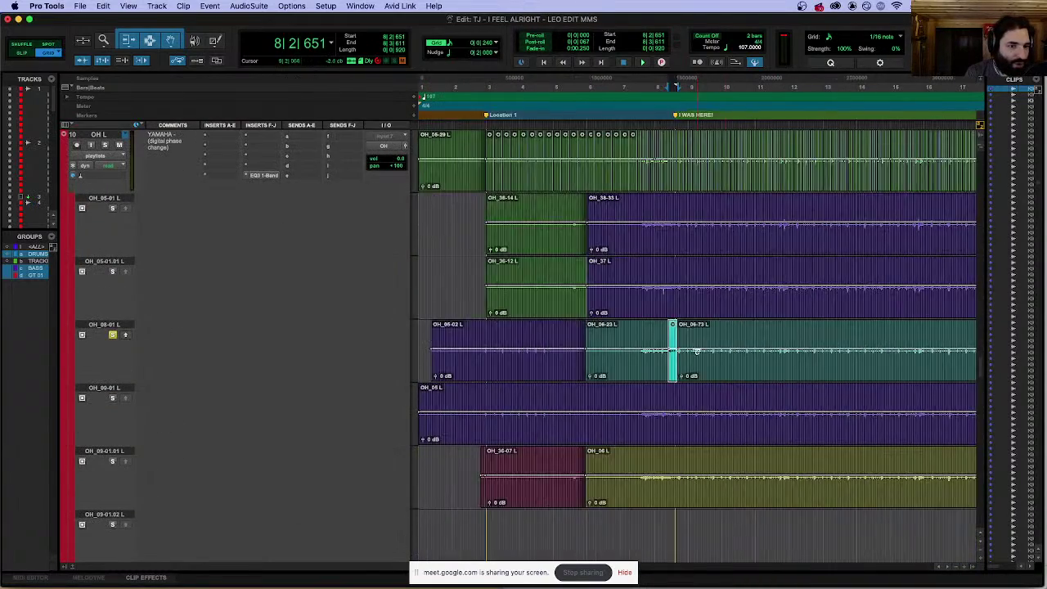
scroll(679, 368, up, 10)
scroll(665, 370, down, 15)
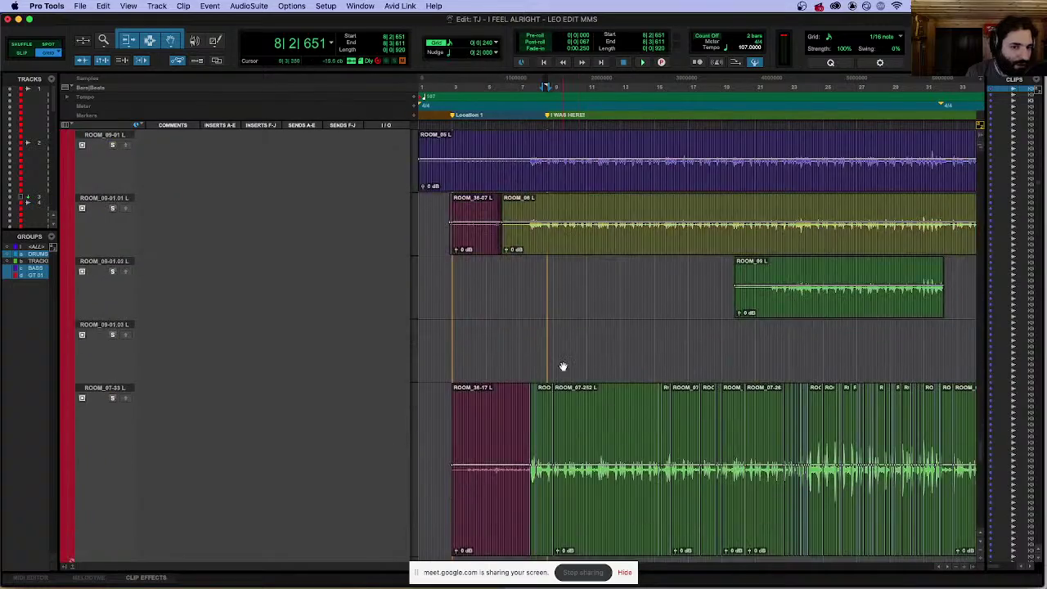
scroll(547, 326, down, 5)
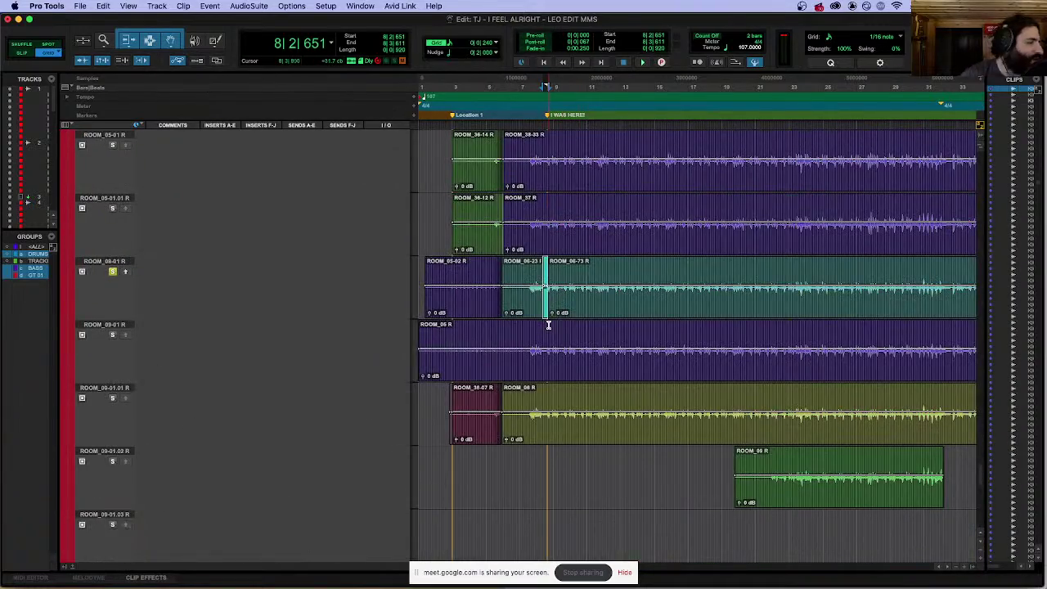
scroll(544, 319, down, 15)
scroll(537, 299, up, 13)
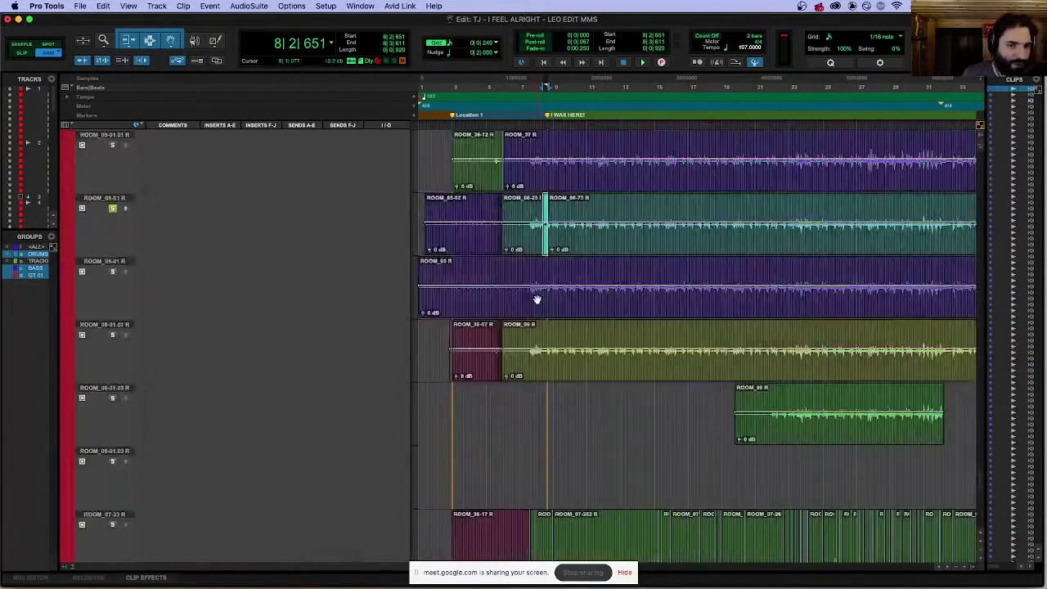
scroll(537, 300, down, 10)
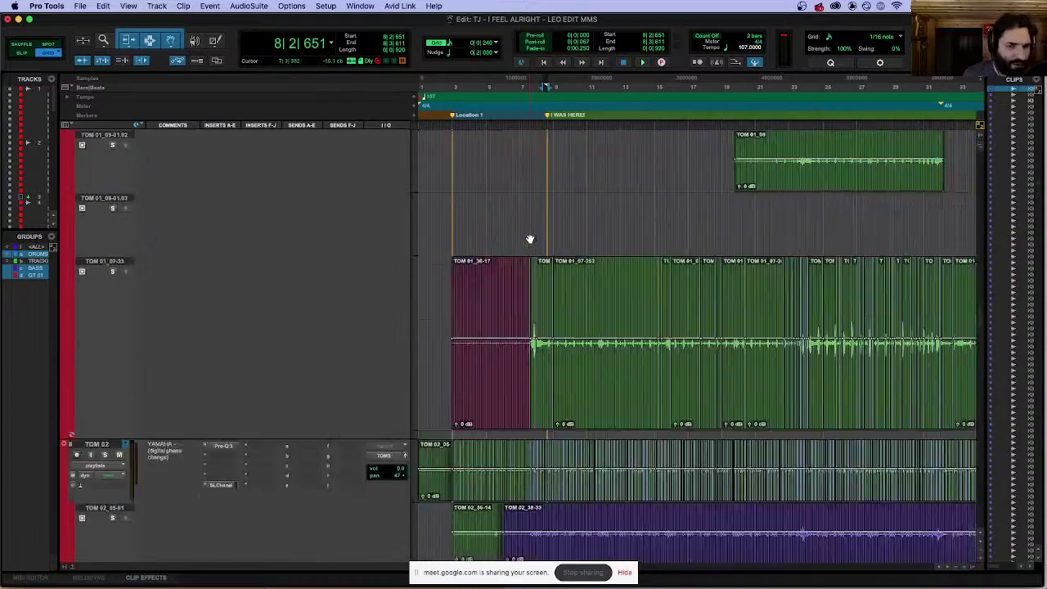
scroll(532, 237, up, 10)
scroll(540, 234, up, 3)
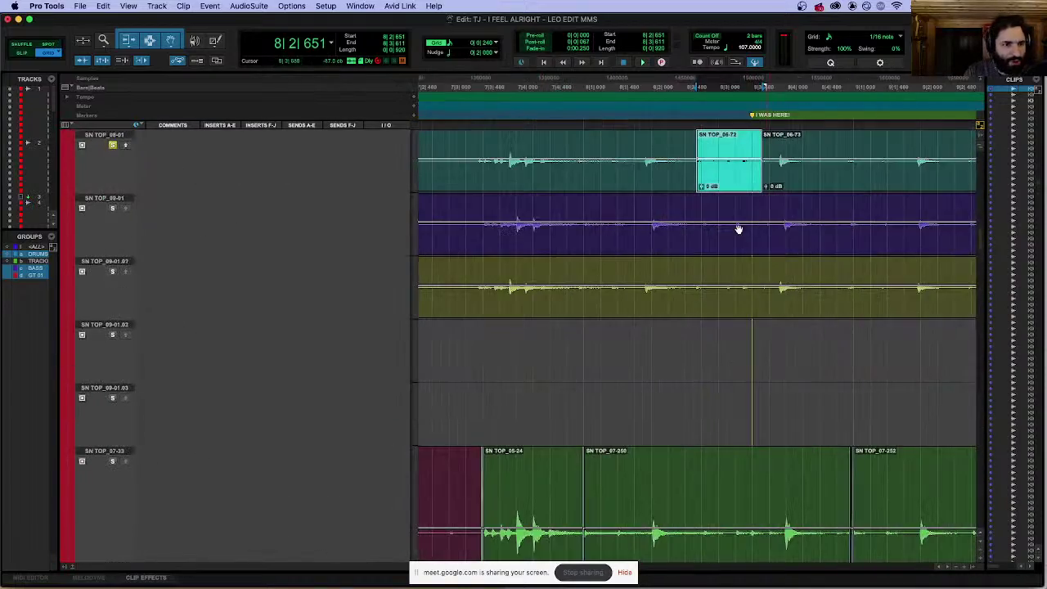
scroll(738, 229, up, 3)
scroll(748, 196, up, 5)
scroll(761, 204, up, 3)
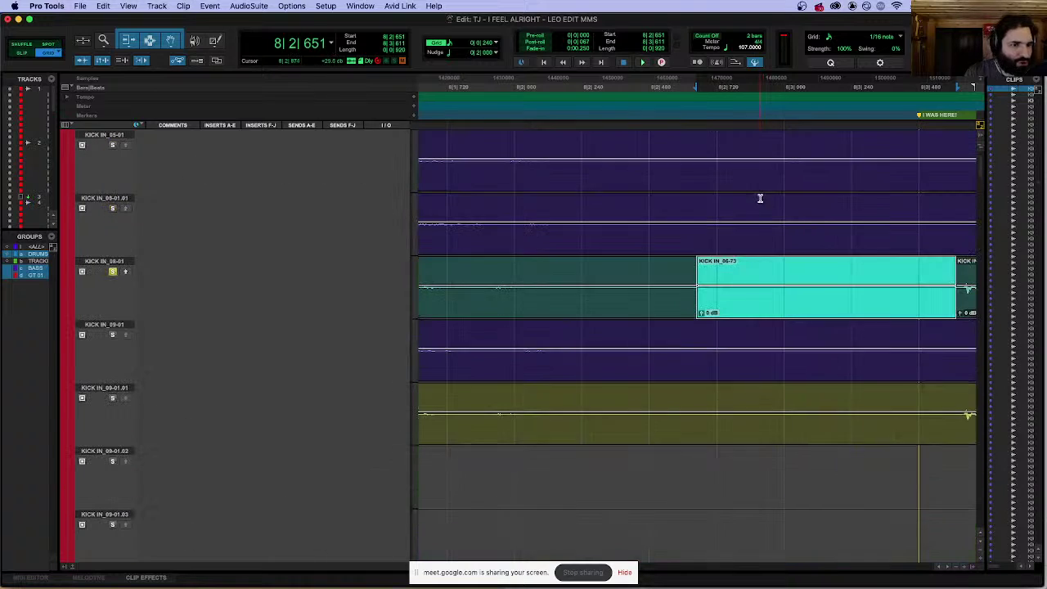
scroll(760, 192, down, 2)
scroll(690, 373, up, 2)
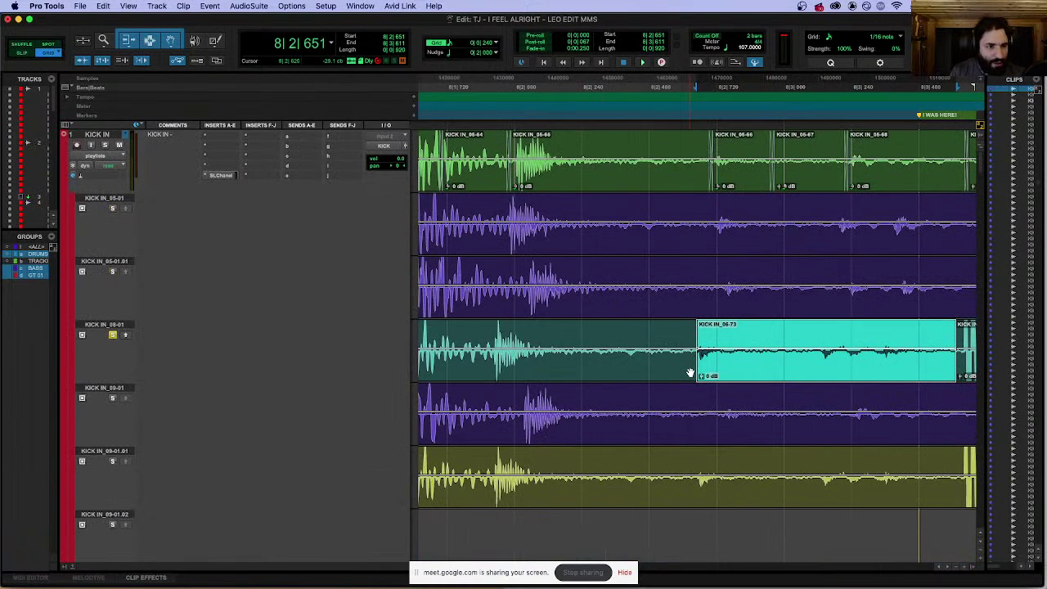
Step: Move the selected teal section later so that it starts on the grid at 8|2|720
key(super+alt+bracketright)
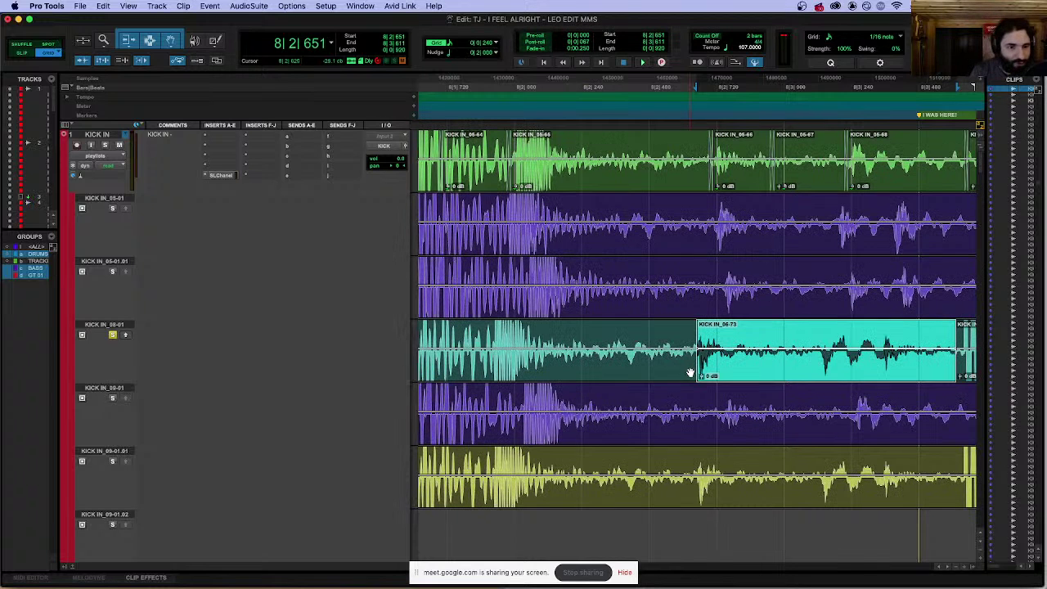
drag(724, 373, 758, 377)
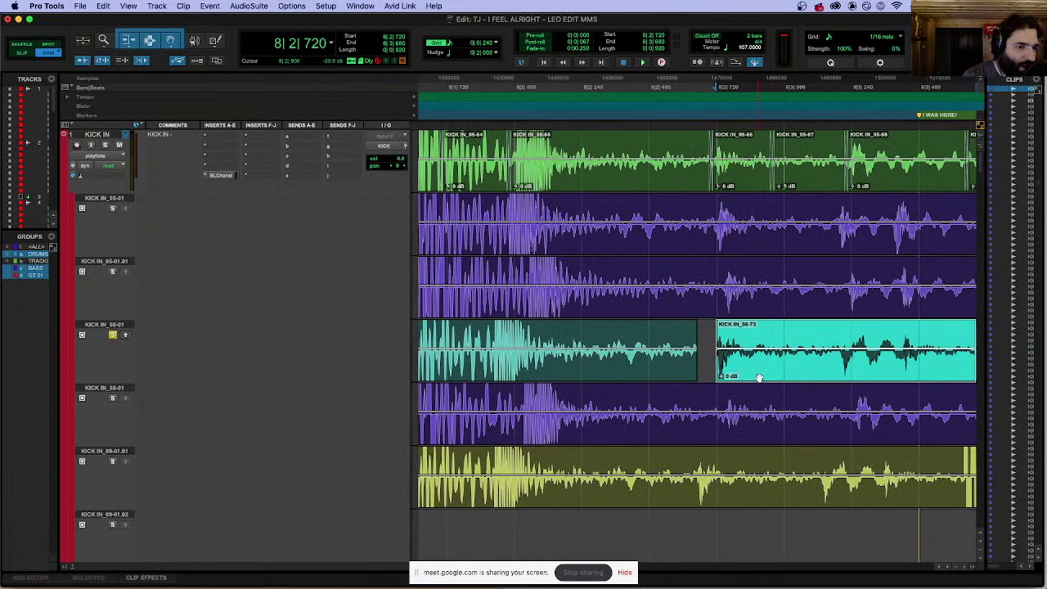
key(super+bracketleft)
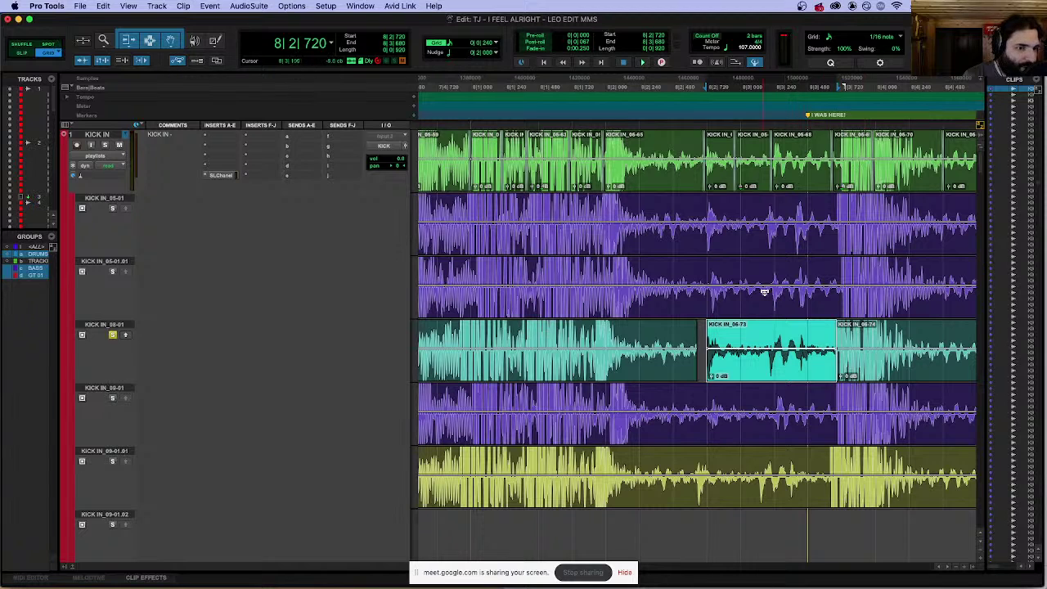
Step: Split the moved teal section at 8|3|195 and extend the second piece's start back to 8|3|188
click(768, 335)
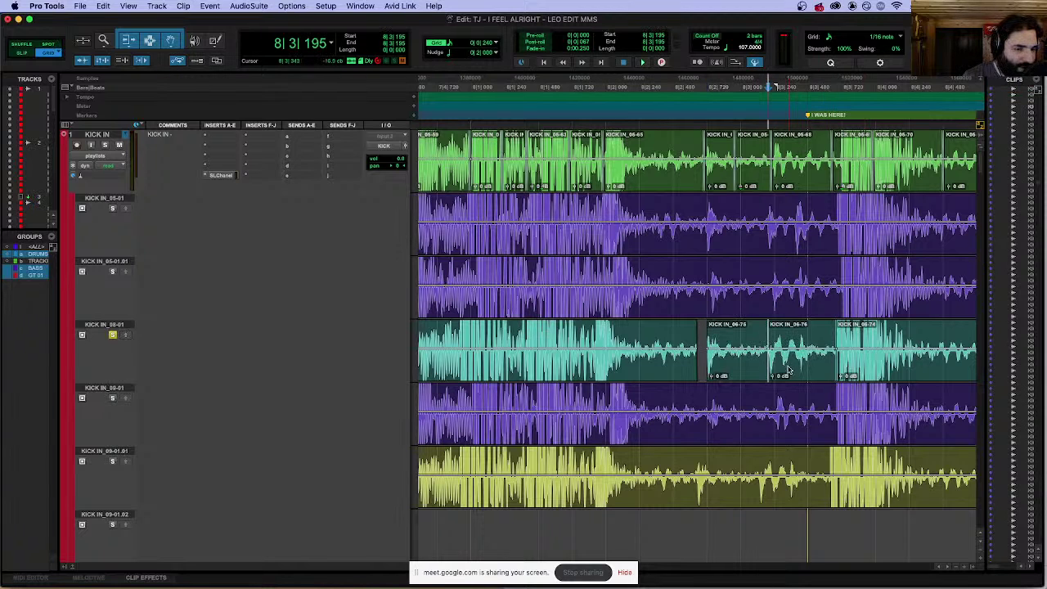
key(super+e)
key(super+bracketright)
key(super+bracketright)
mouse_move(697, 337)
mouse_down()
mouse_move(716, 336)
mouse_move(694, 340)
mouse_up()
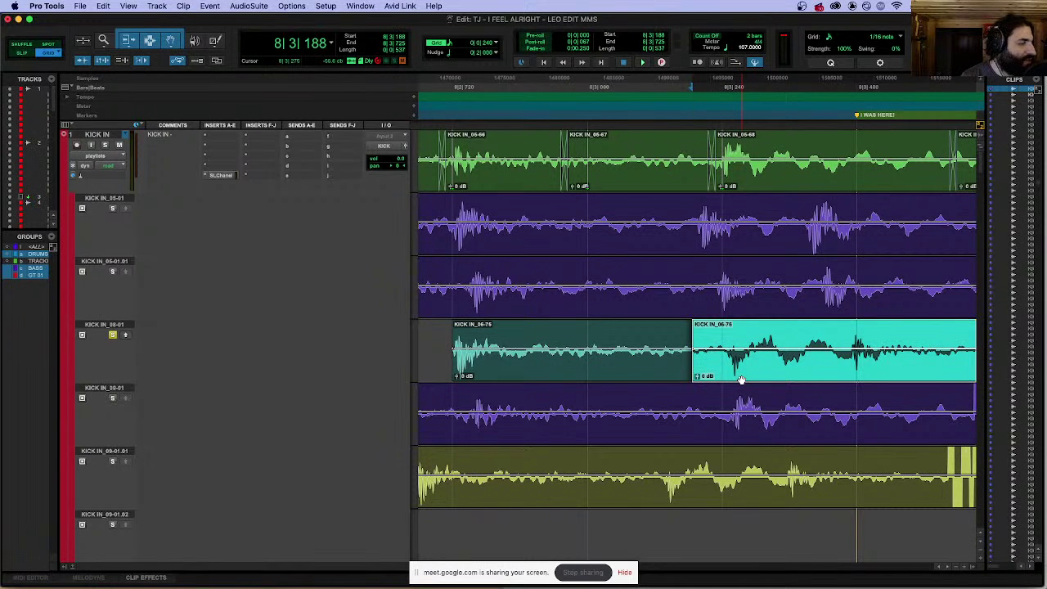
Step: Fine-tune the edit point between the two teal pieces, trying 8|3|184 and extending the first piece's end to 8|3|190
key(super+bracketright)
key(super+bracketright)
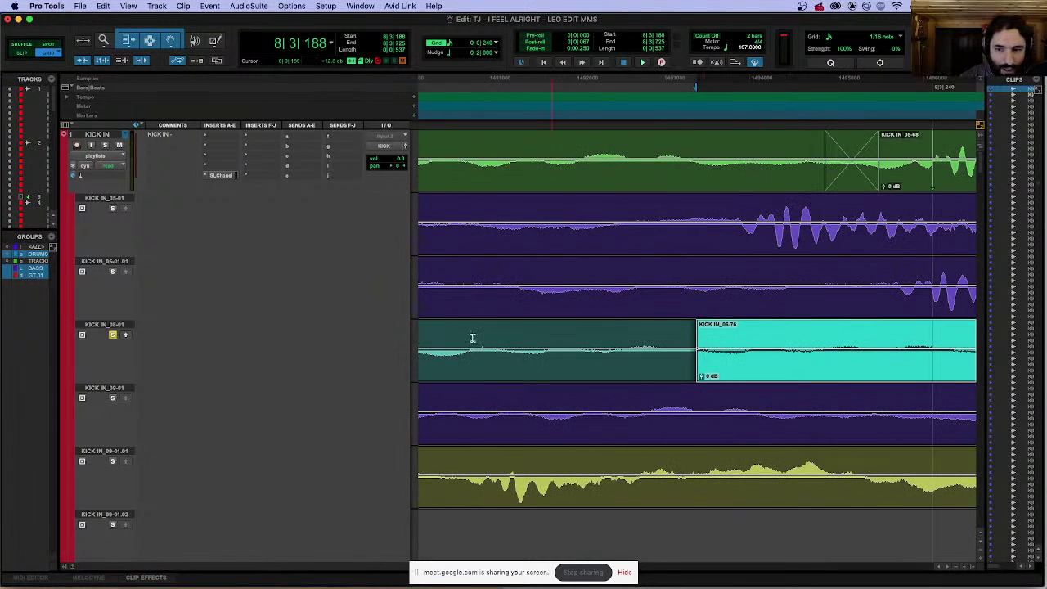
key(ctrl+alt+Down)
key(ctrl+alt+Down)
key(ctrl+alt+Down)
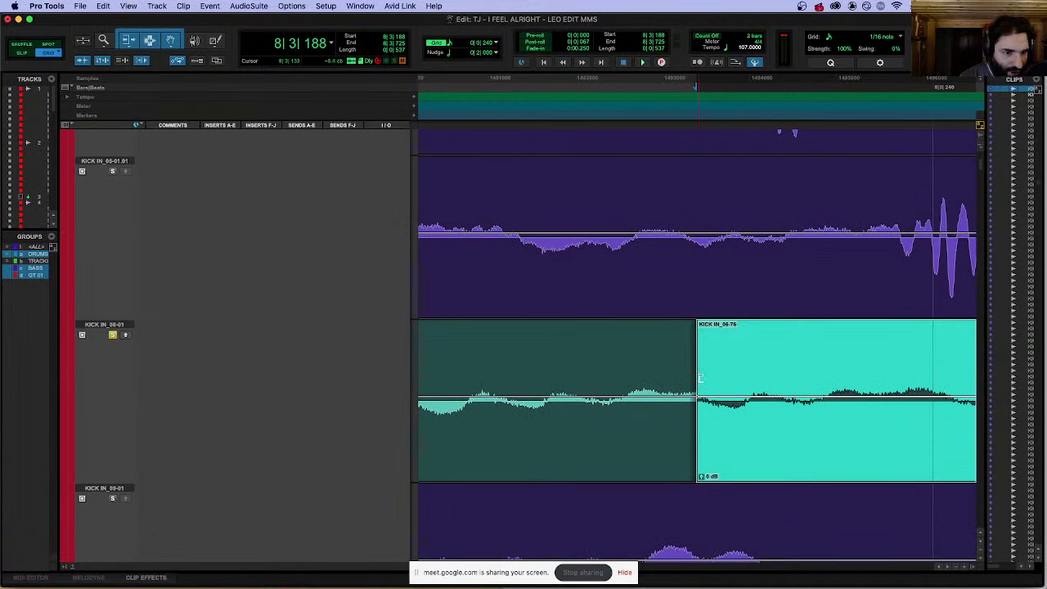
drag(700, 378, 679, 378)
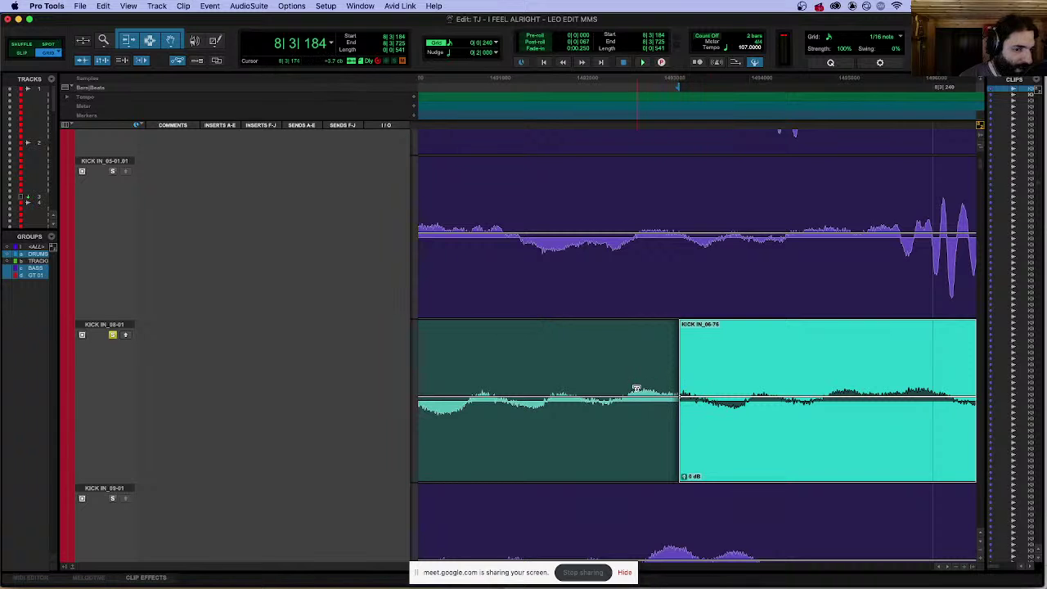
drag(672, 387, 708, 351)
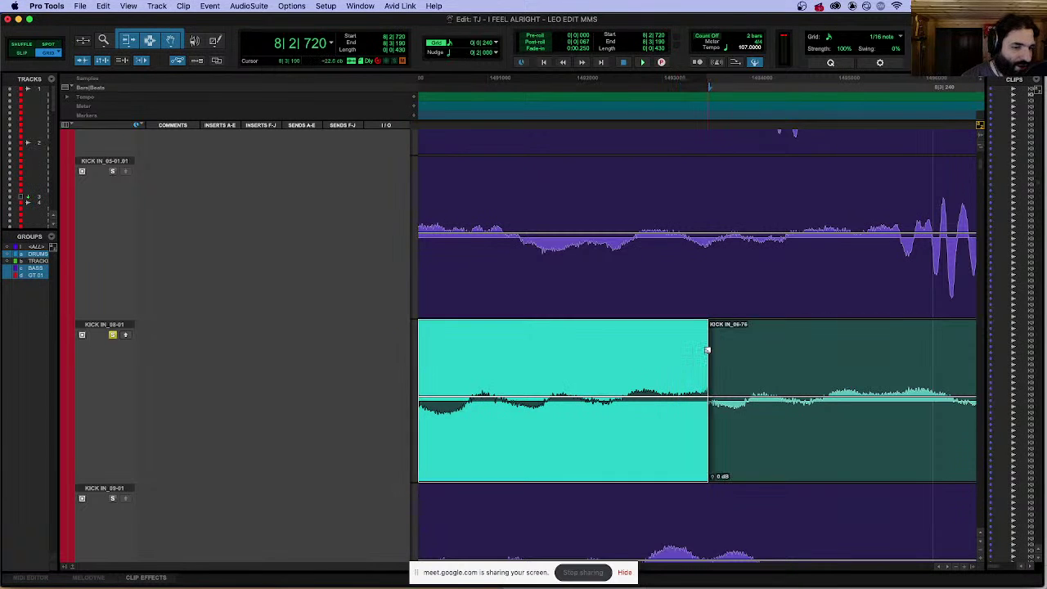
Step: Turn off the solo on the teal KICK IN lane and play the main take from 8|2|000
scroll(752, 355, down, 2)
scroll(746, 357, down, 1)
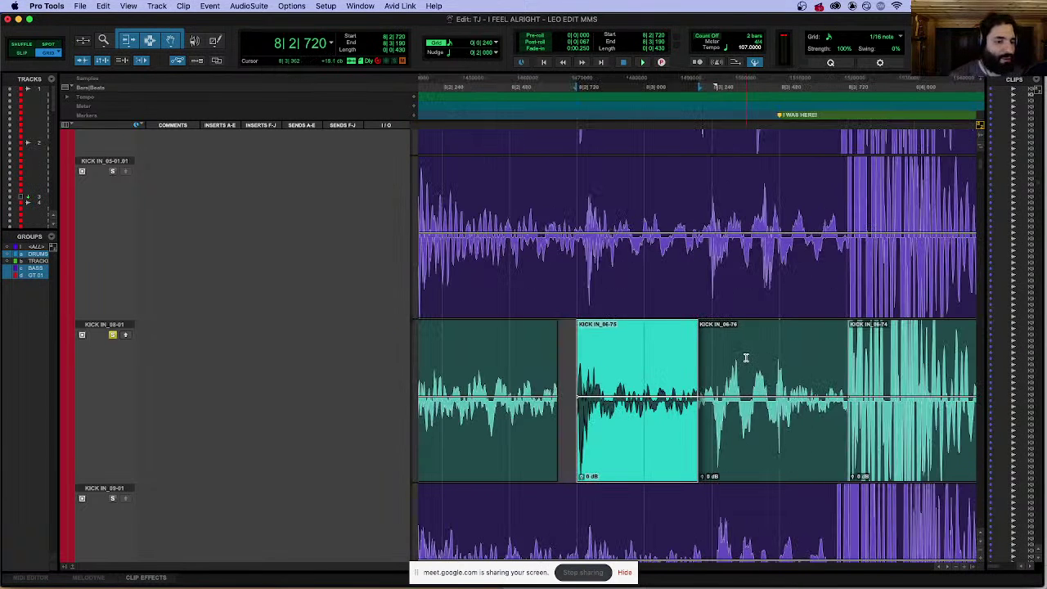
click(761, 445)
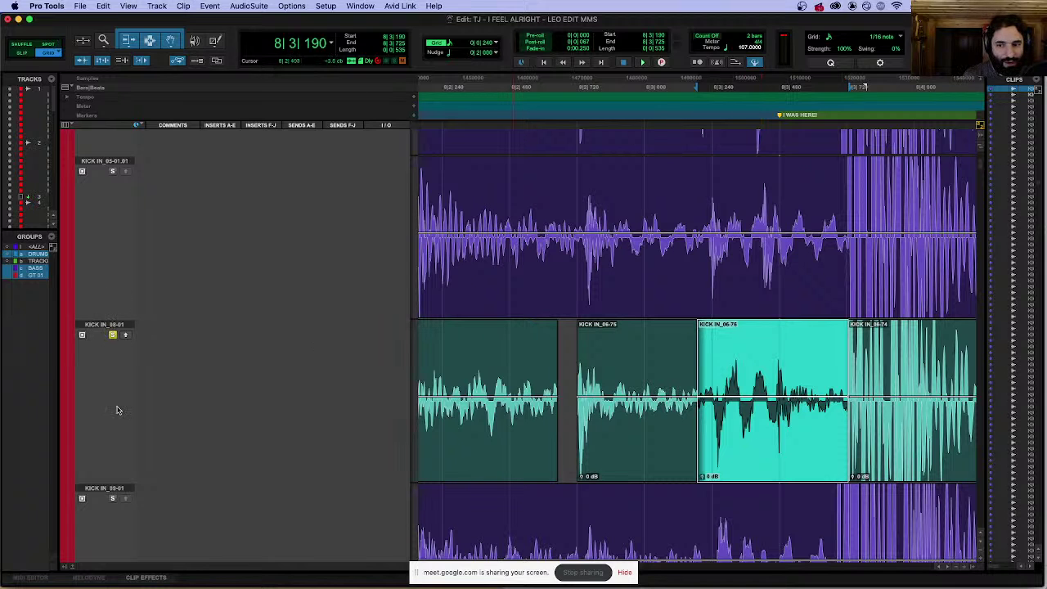
key(ctrl+alt+Down)
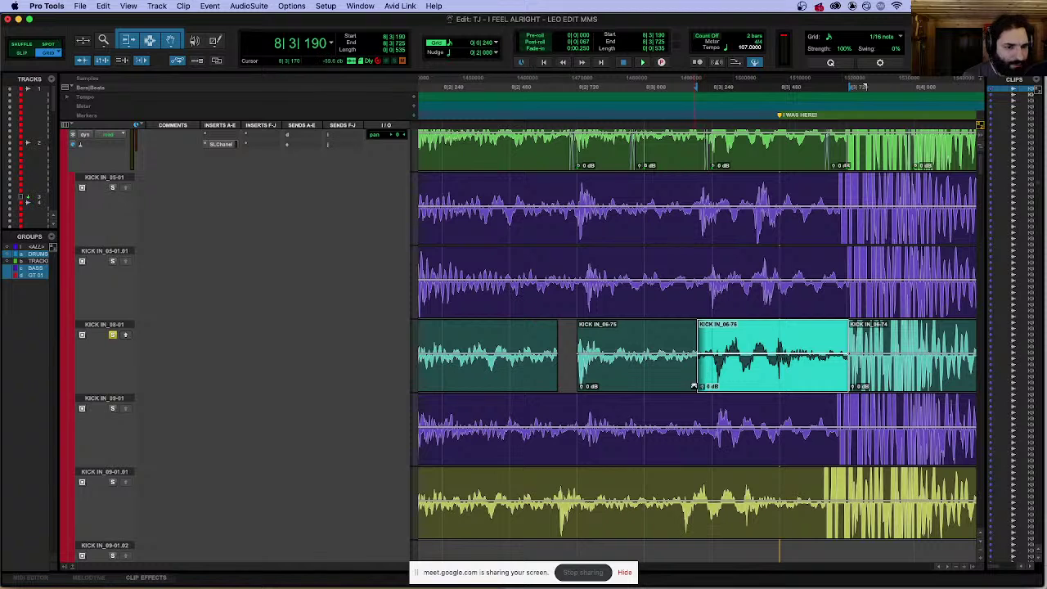
scroll(734, 382, down, 1)
scroll(629, 180, up, 1)
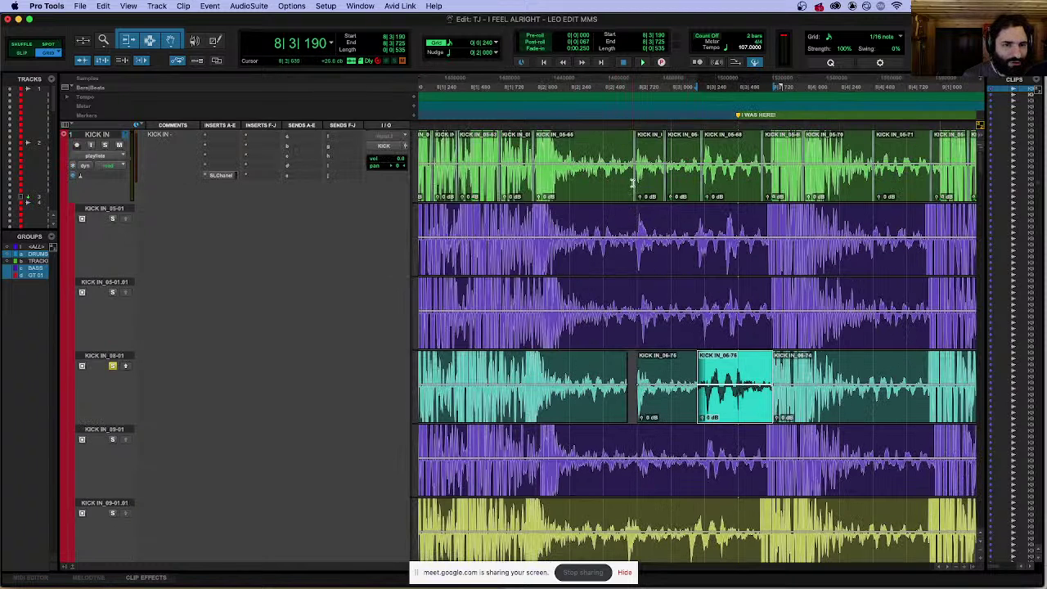
click(532, 130)
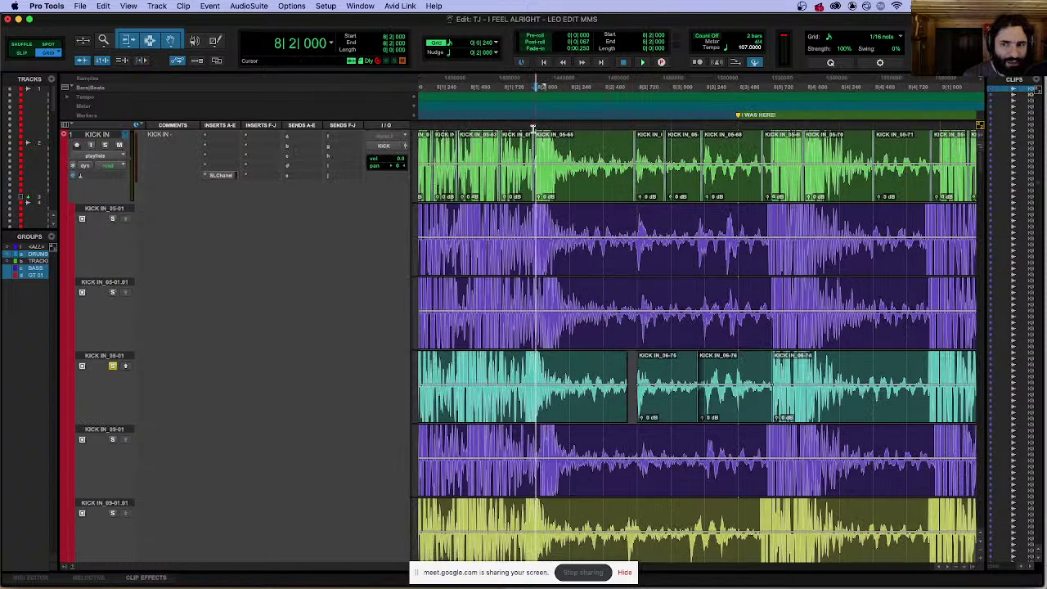
click(112, 365)
key(space)
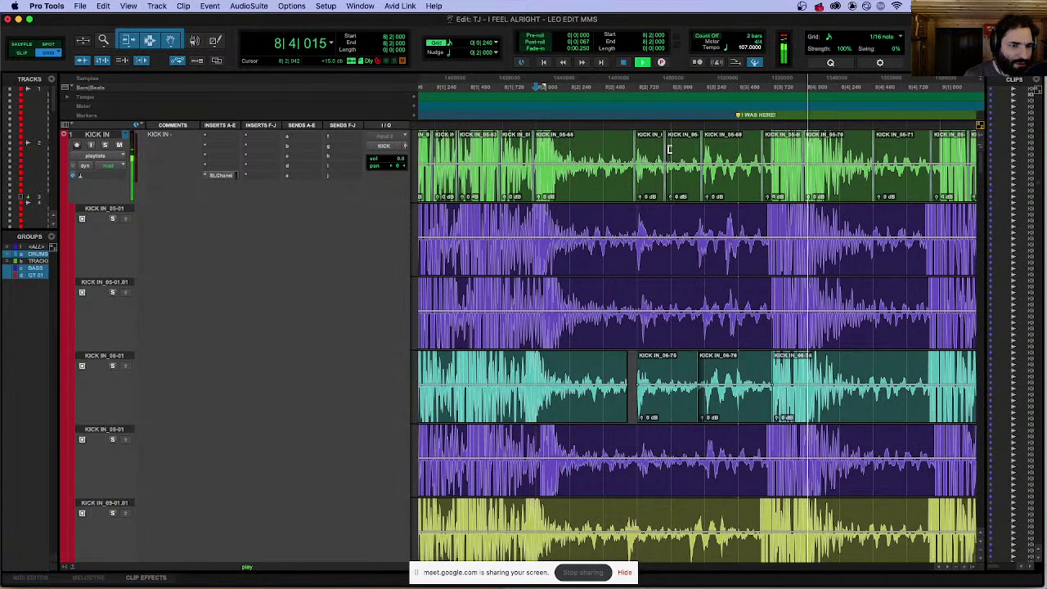
key(space)
Step: Copy the teal piece starting at 8|3|190 to the main playlist and return the tracks to waveform view
click(740, 397)
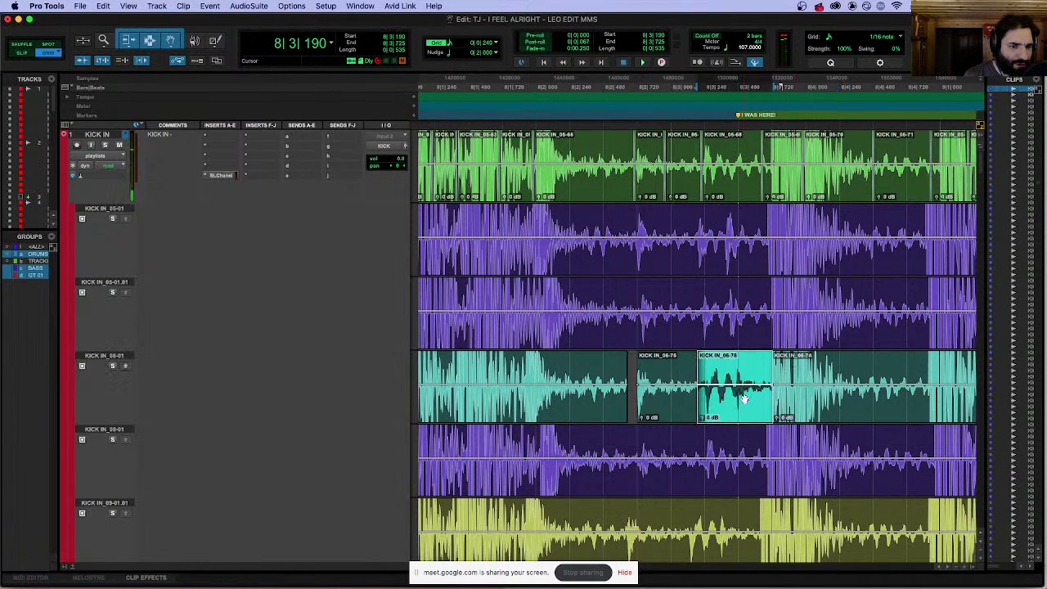
click(126, 366)
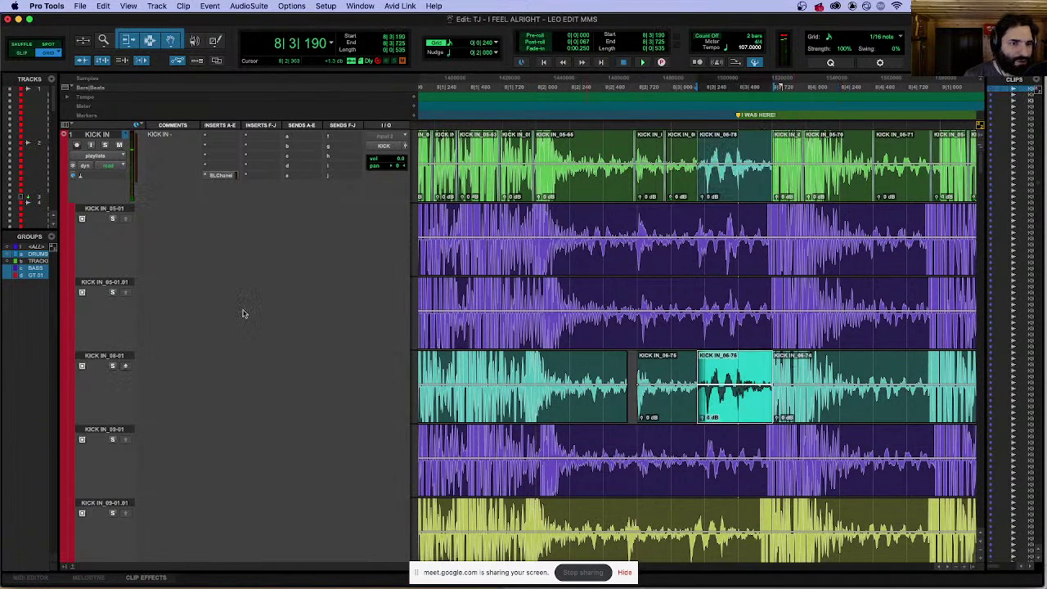
click(98, 156)
click(91, 182)
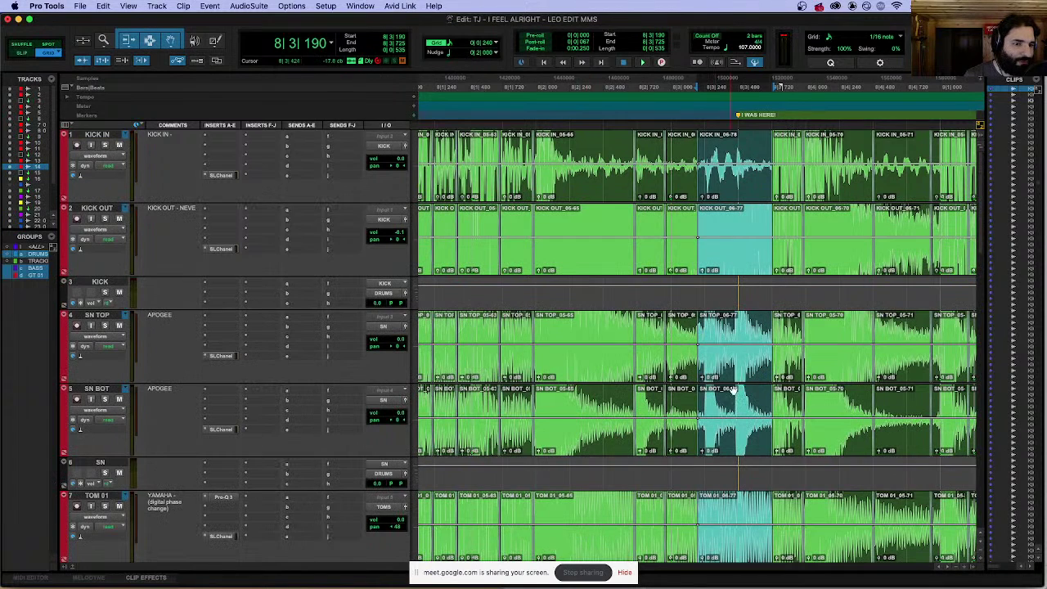
Step: Split the copied teal section at 8|3|458 on all drum tracks, move the second piece later onto the grid and crossfade the join
key(alt+f)
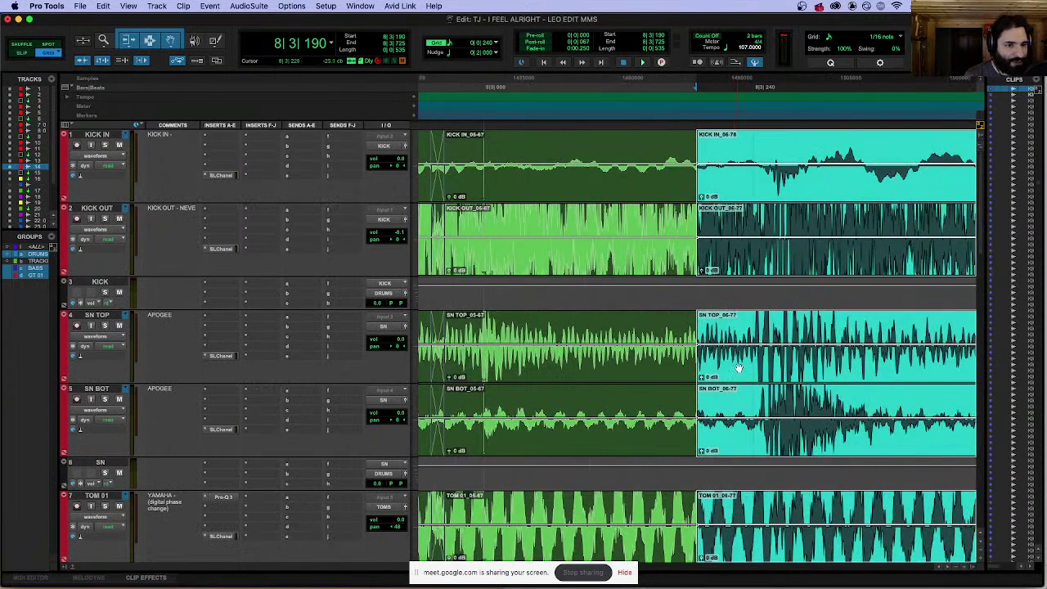
click(763, 318)
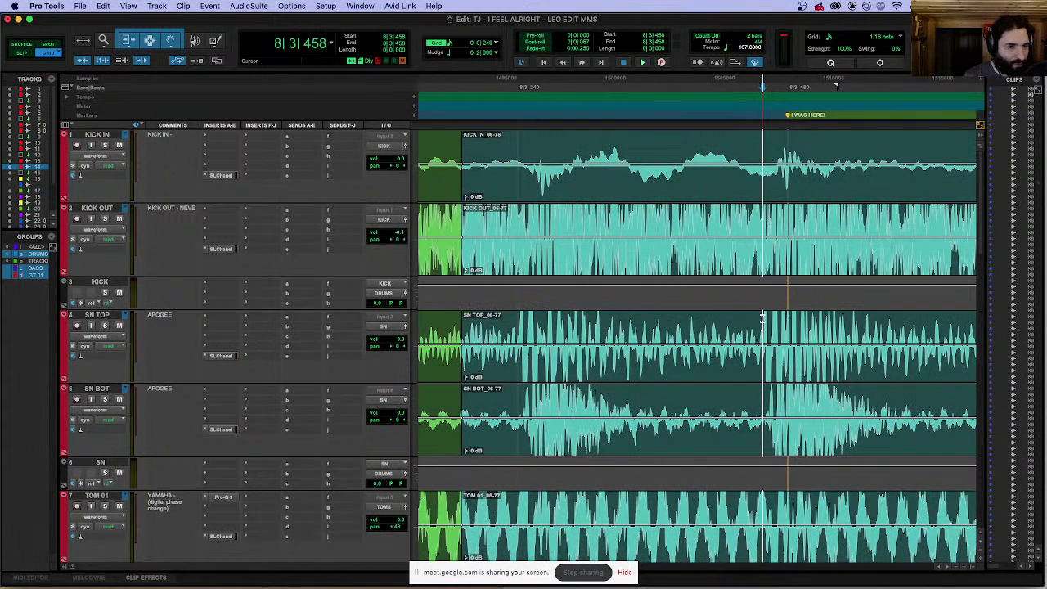
key(b)
mouse_move(789, 369)
mouse_down()
mouse_move(789, 327)
mouse_move(779, 360)
mouse_up()
click(759, 359)
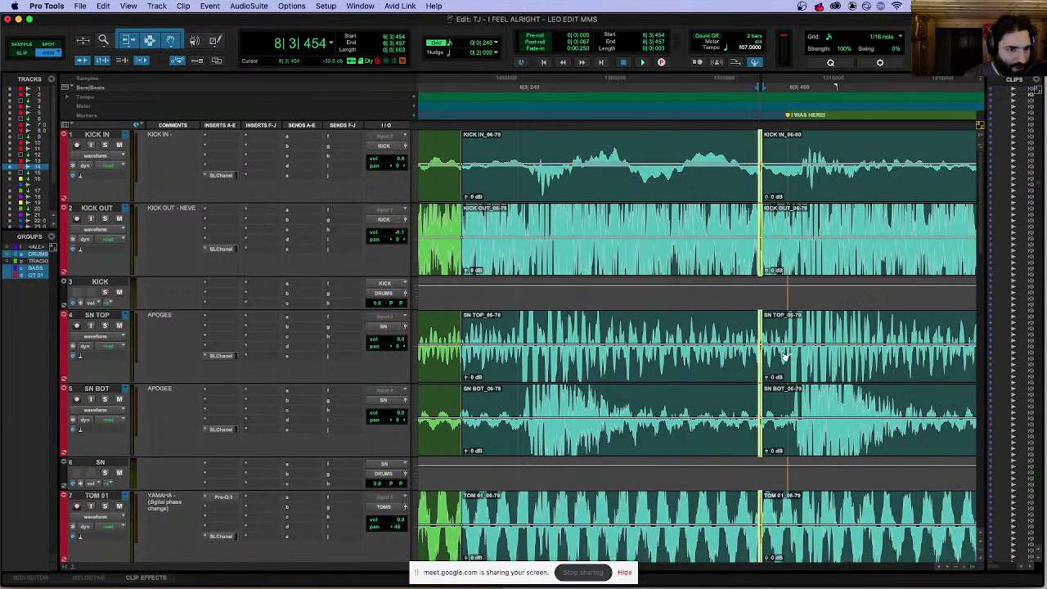
Step: Extend the start of the first teal piece slightly earlier across the grouped drum tracks
double_click(466, 329)
key(super+alt+bracketright)
key(super+alt+bracketright)
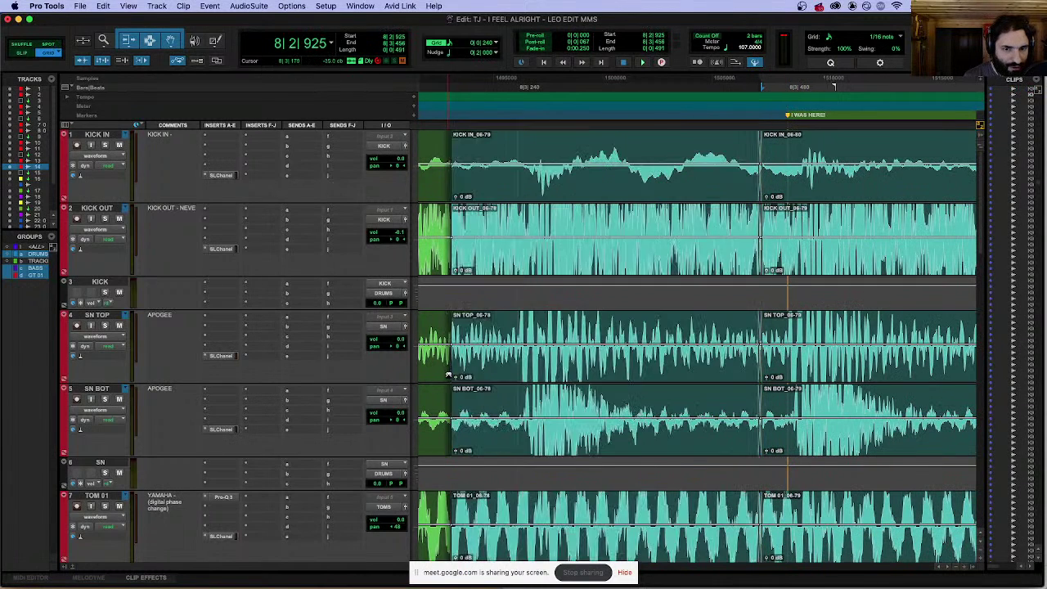
key(super+bracketleft)
key(super+bracketleft)
click(516, 125)
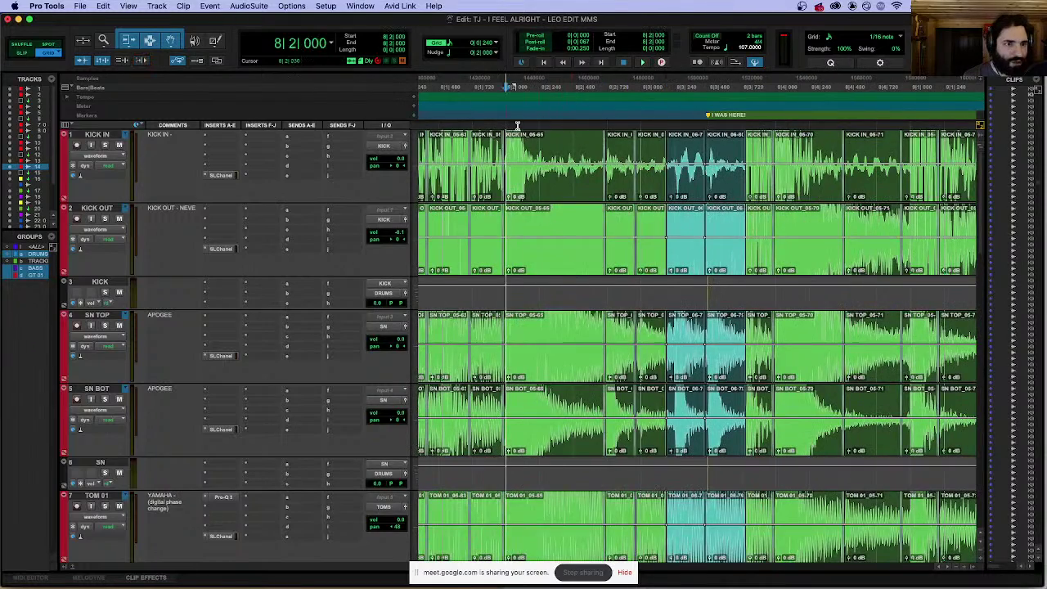
Step: Extend the start of the green clip following the teal section back to 8|3|718 on the drum tracks
click(752, 156)
key(super+bracketright)
key(super+bracketright)
key(super+bracketright)
key(super+bracketright)
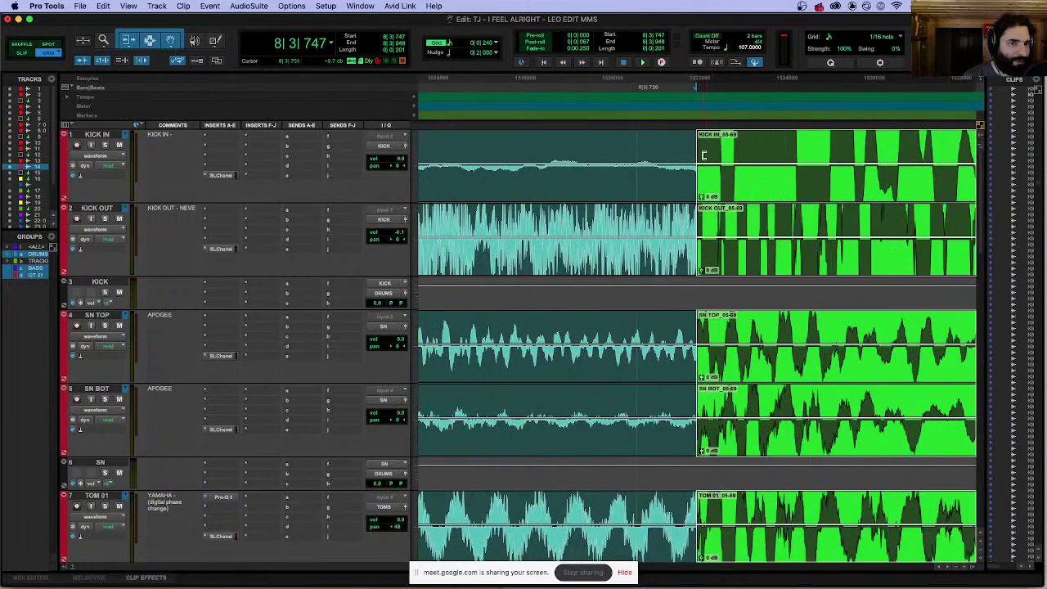
drag(687, 154, 632, 147)
click(632, 198)
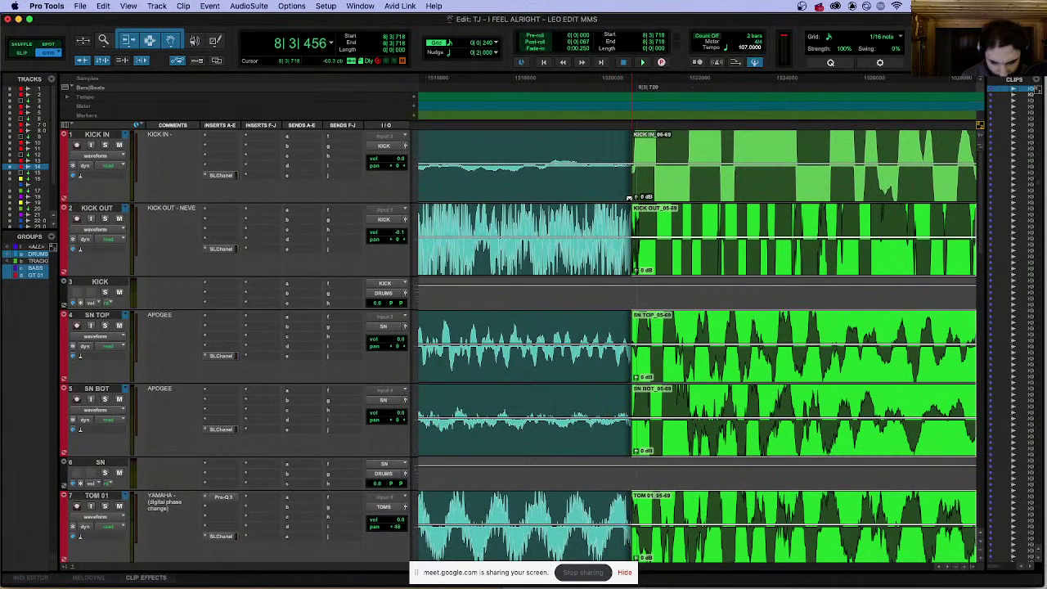
key(super+bracketleft)
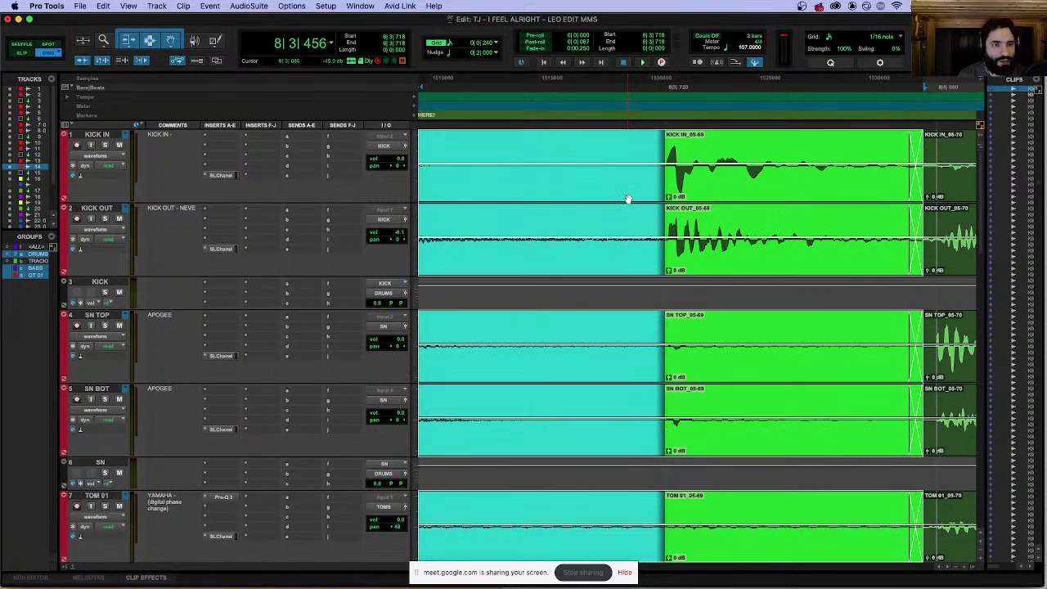
key(super+bracketleft)
key(super+bracketleft)
Step: Play the drums from 8|2|480 and again from 7|4|720 to check the edited teal section in context
click(528, 128)
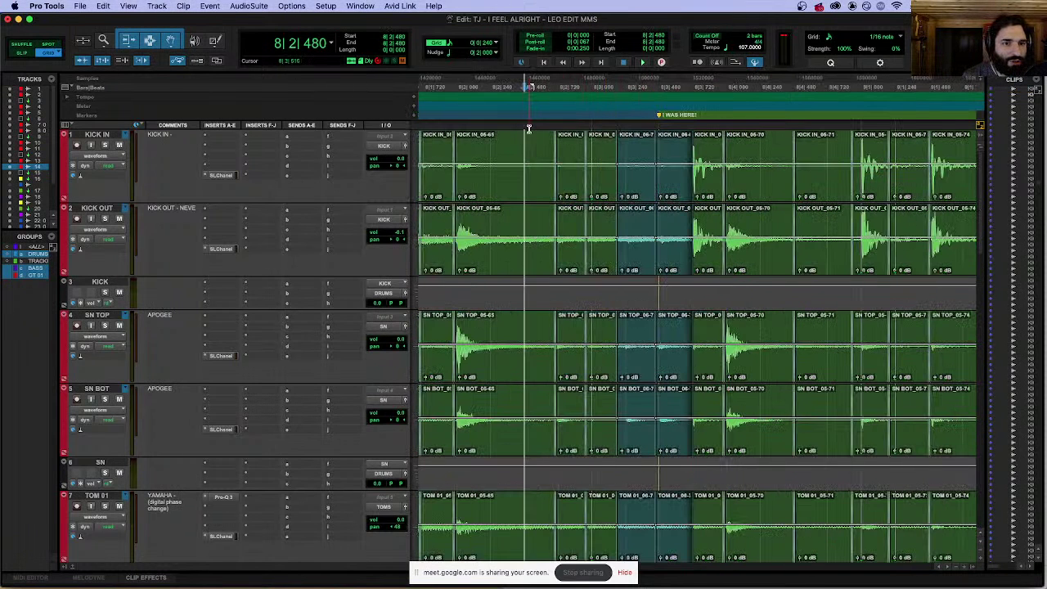
key(space)
key(super+bracketleft)
key(space)
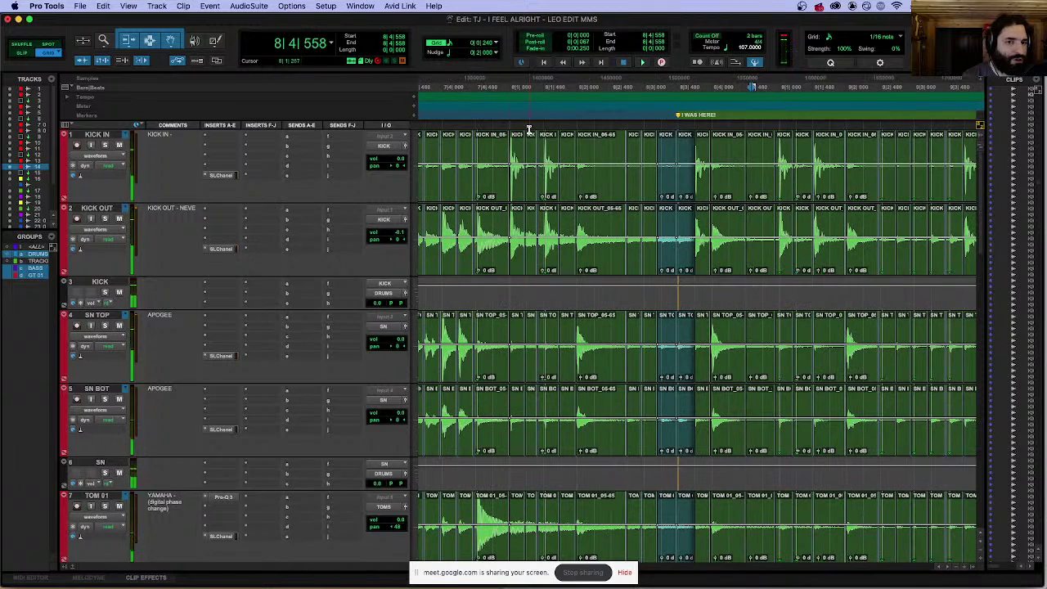
click(493, 131)
key(space)
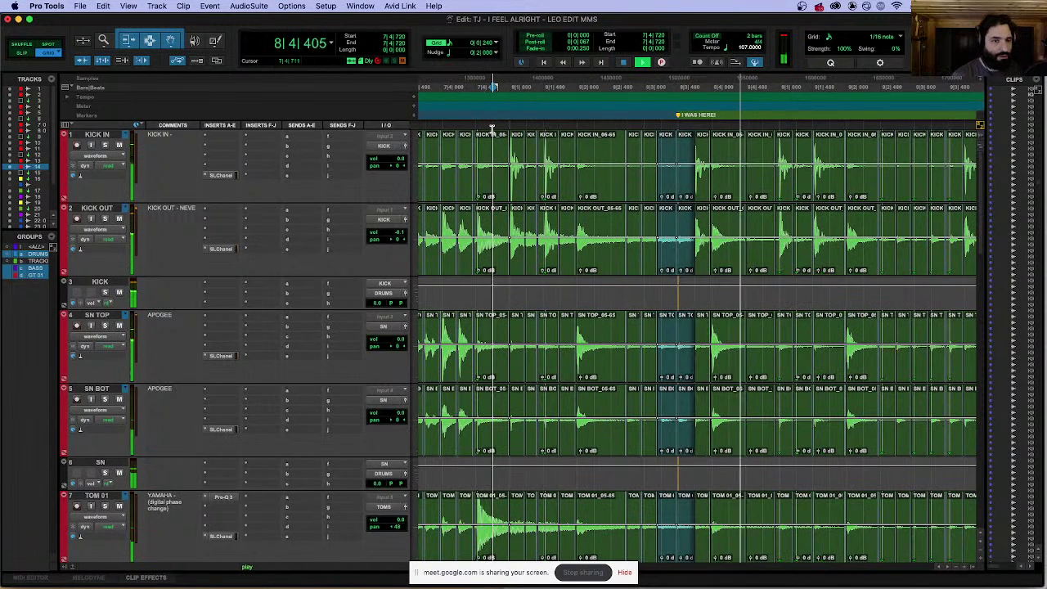
key(super+bracketleft)
key(super+bracketleft)
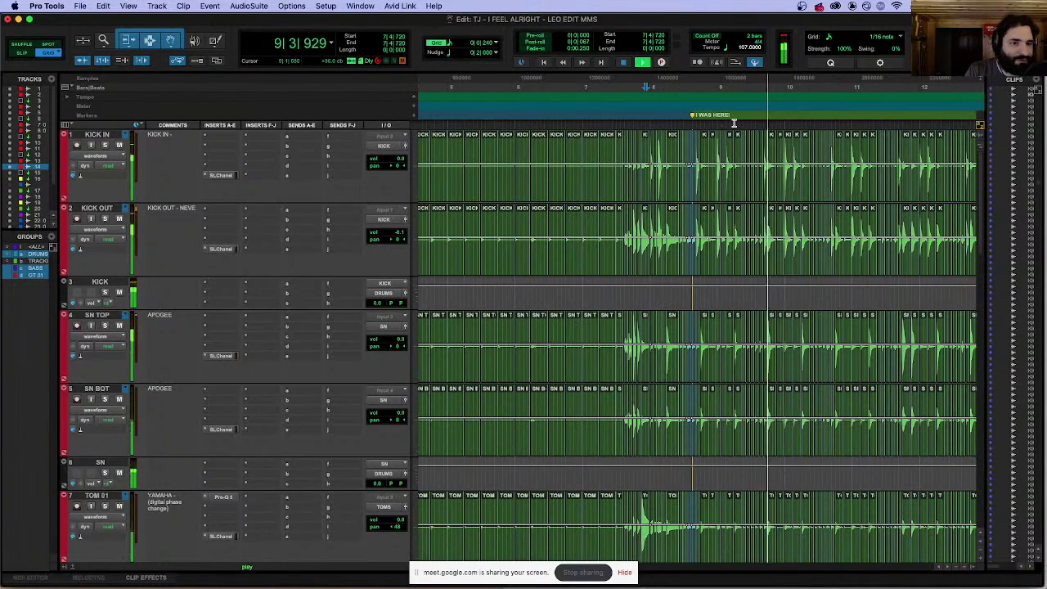
scroll(730, 137, right, 5)
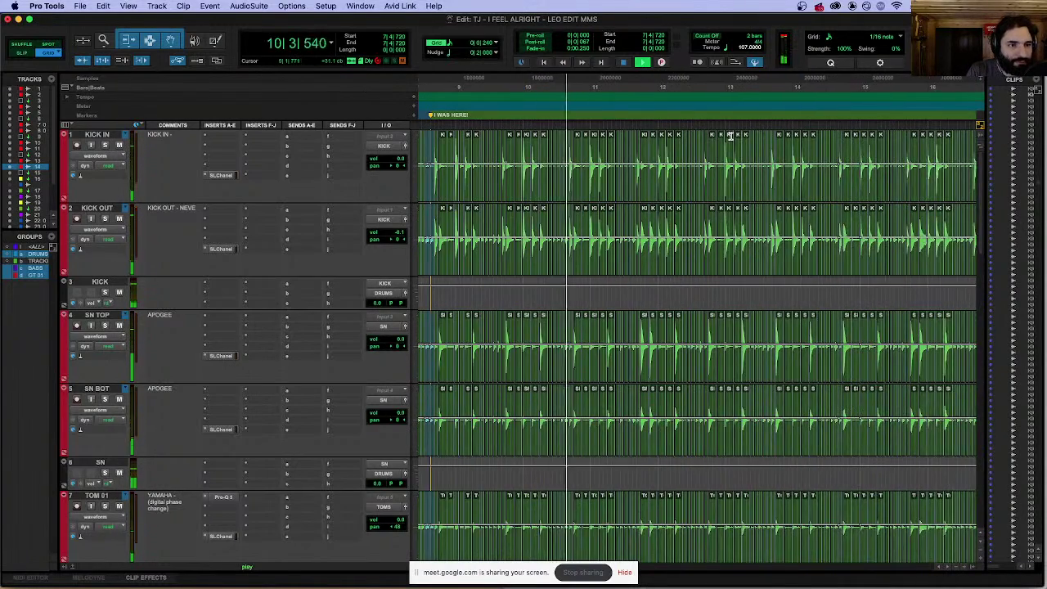
key(space)
Step: Play the session briefly from its start, and play on from the "I WAS HERE!" marker into bar 10 to review the drums
key(Return)
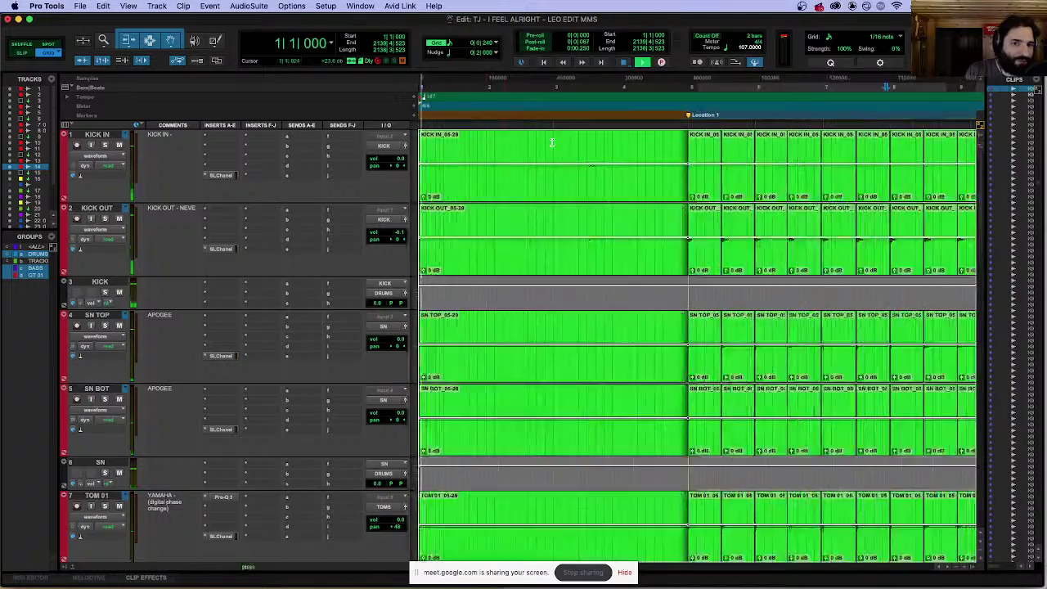
key(space)
key(super+bracketleft)
key(space)
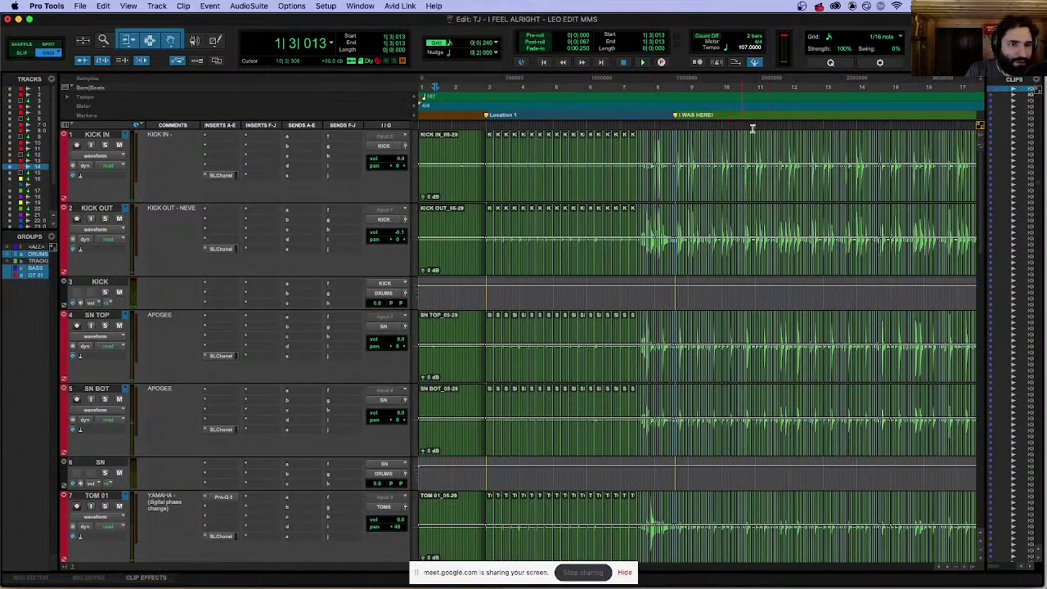
click(678, 115)
key(space)
key(super+bracketright)
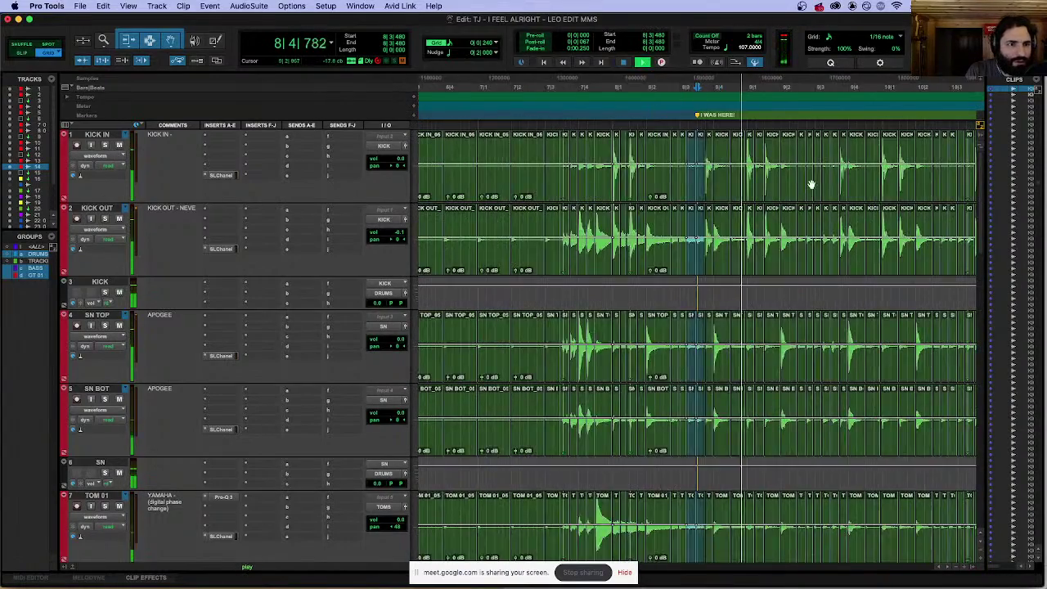
scroll(807, 167, right, 3)
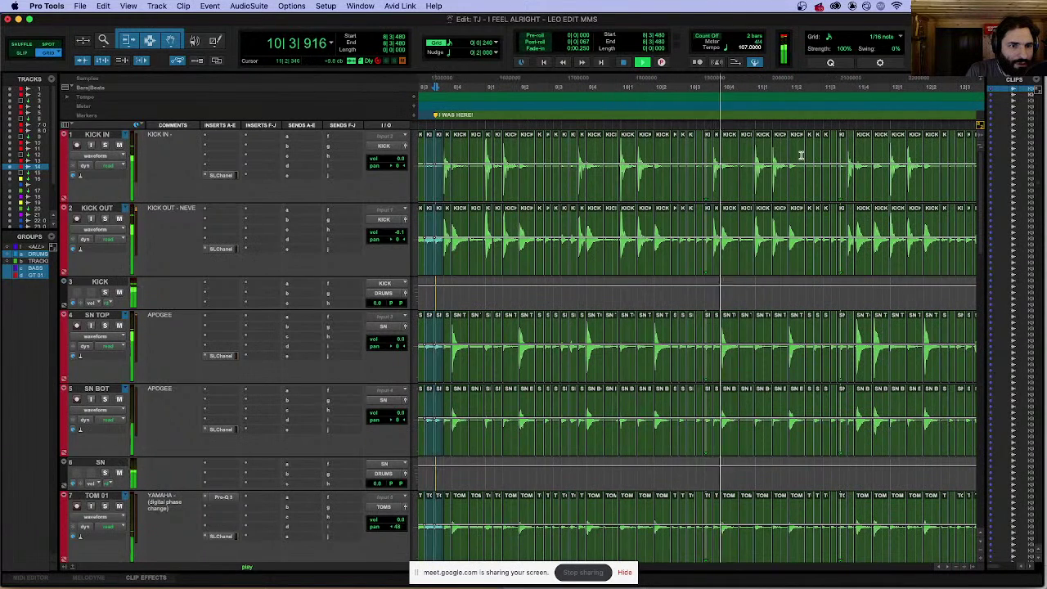
Step: Replay the drums from 10|2|240 to examine the timing of the hits around beats 3 and 4 of bar 10
click(660, 126)
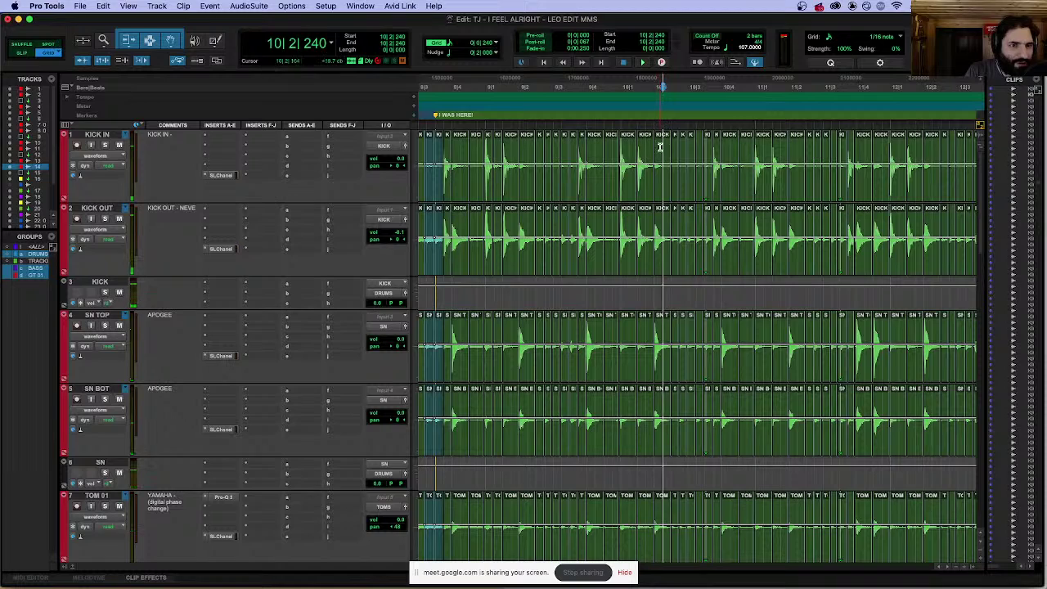
key(space)
key(super+bracketright)
key(super+bracketright)
key(space)
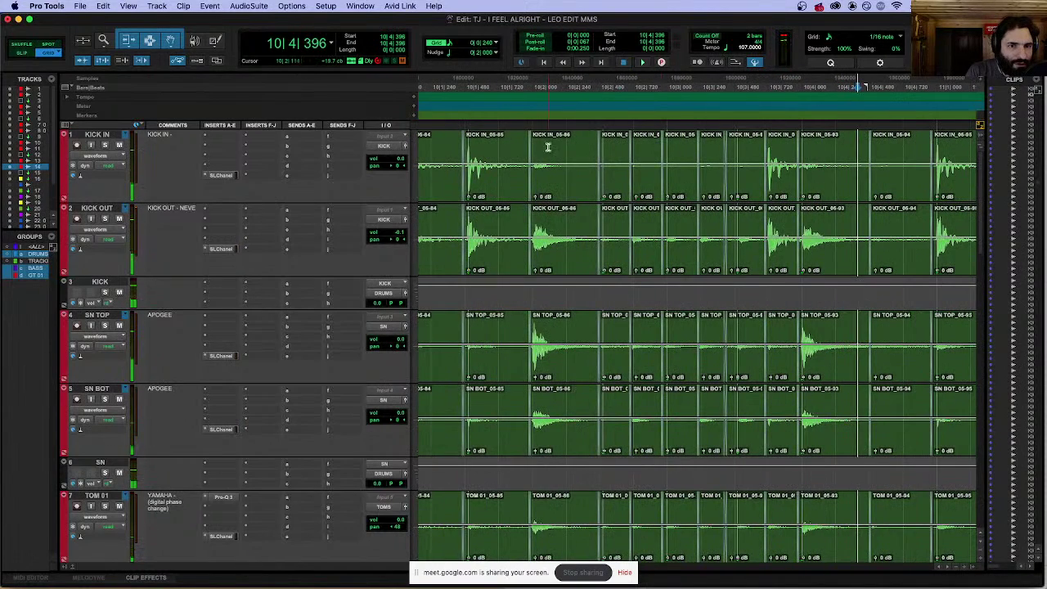
key(space)
key(super+bracketright)
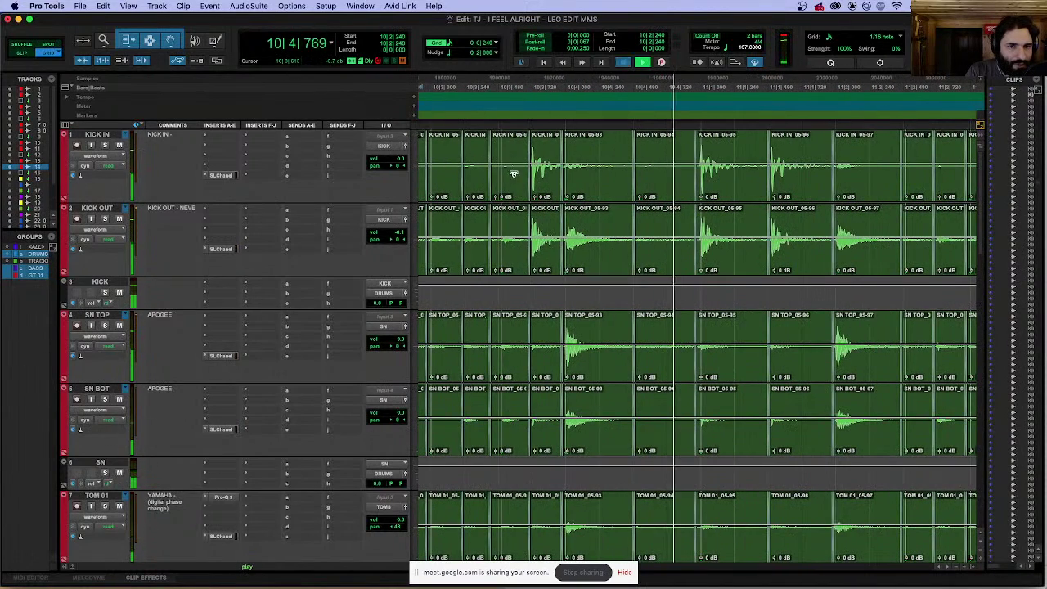
key(space)
Step: Move the clip starting at 10|3|426 earlier to 10|3|402 on all drum tracks so its hit lands on the grid
key(Tab)
key(shift+Tab)
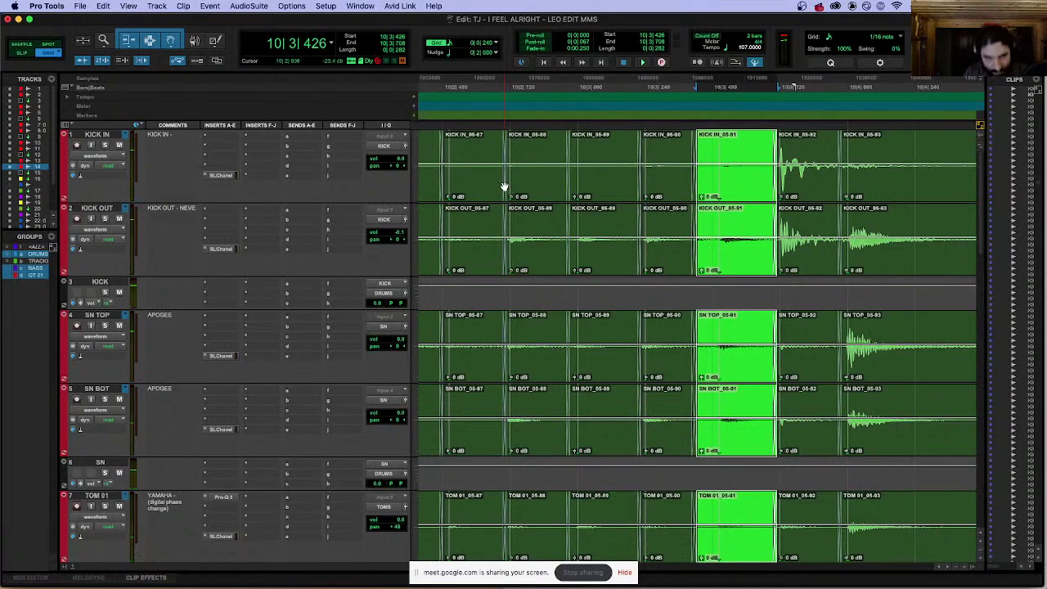
key(super+alt+bracketright)
click(744, 148)
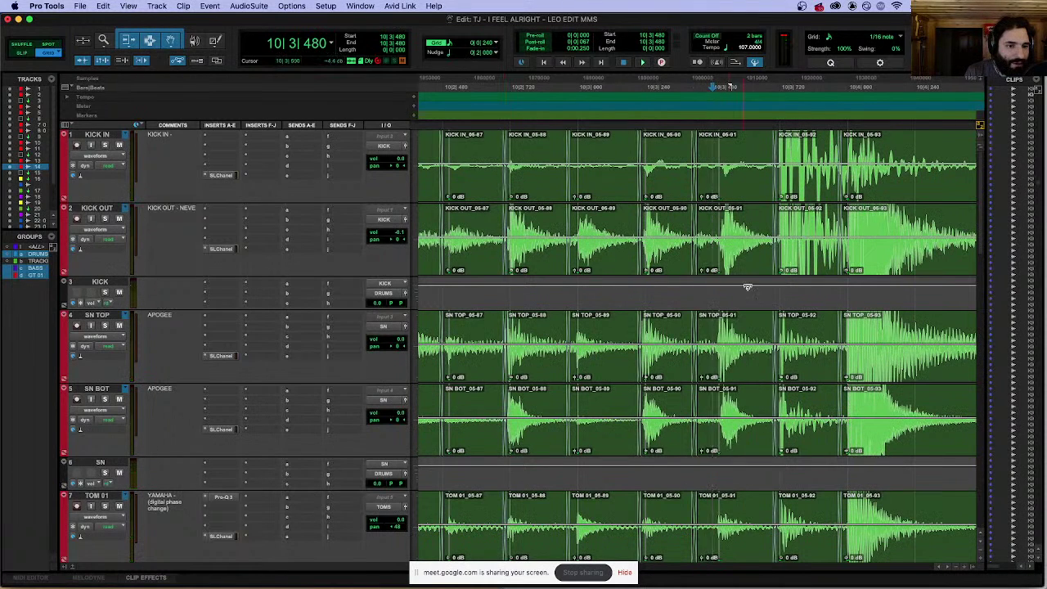
double_click(744, 148)
key(super+bracketright)
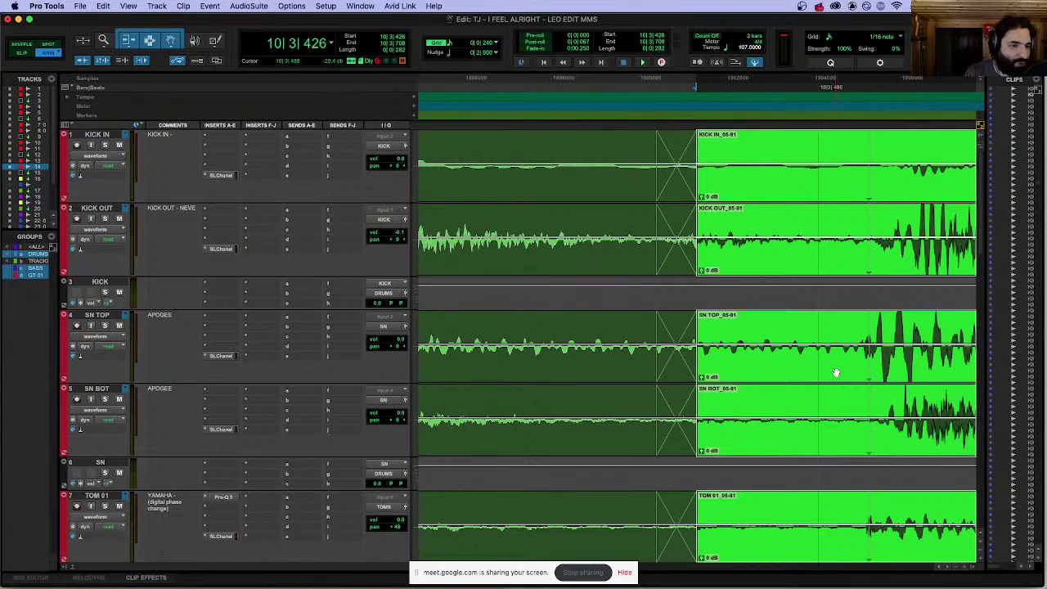
key(super+alt+bracketright)
key(super+bracketleft)
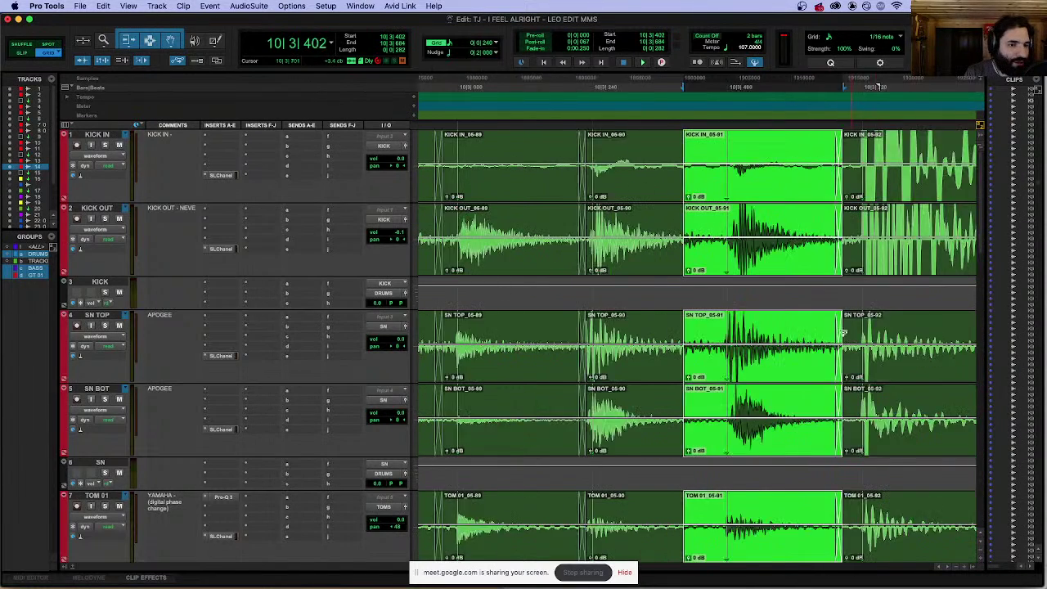
Step: Survey the edited drum clips from bar 7 to bar 14 and return to 7|3|000 for a closer look
key(super+bracketleft)
double_click(685, 149)
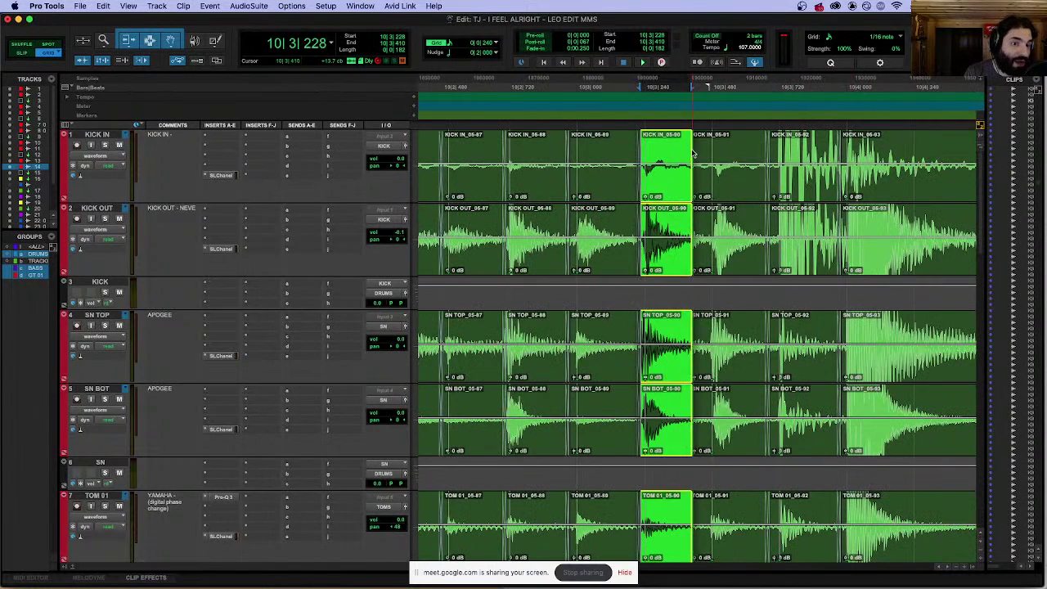
key(super+bracketleft)
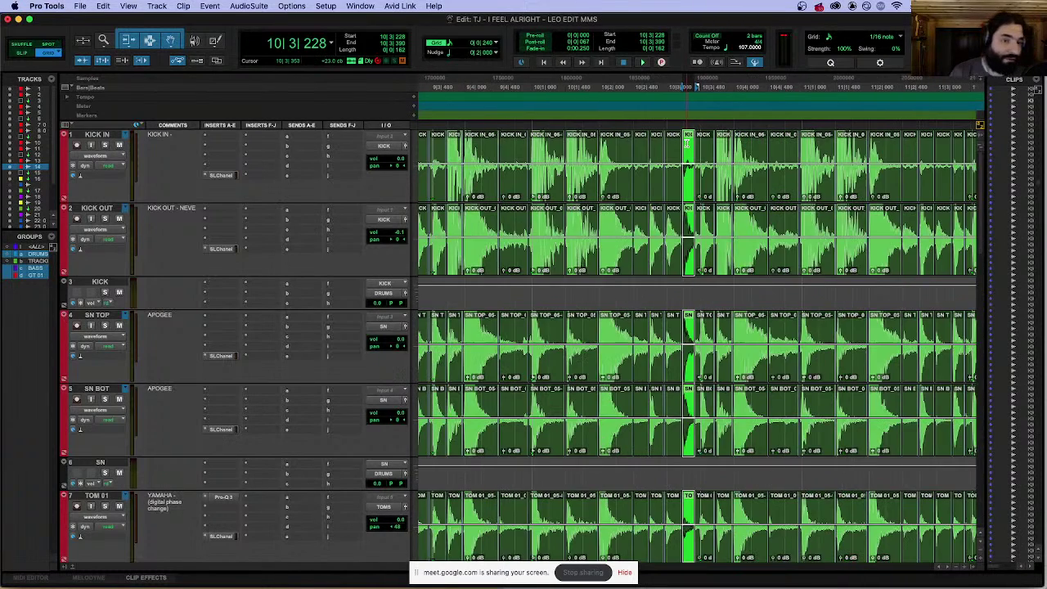
key(super+bracketleft)
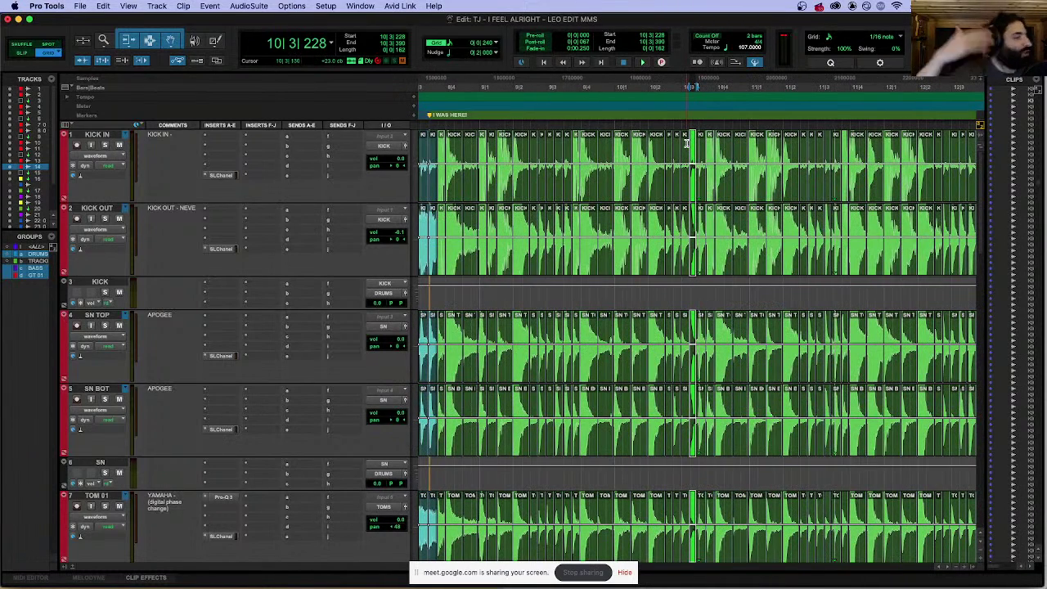
key(super+bracketleft)
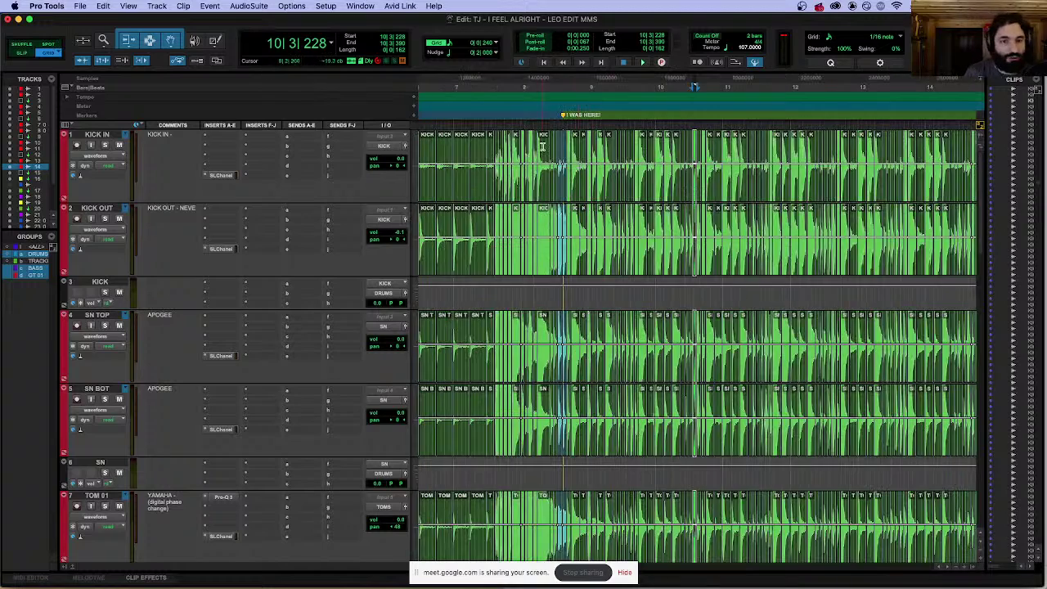
click(622, 151)
key(super+bracketright)
key(super+bracketright)
key(super+bracketright)
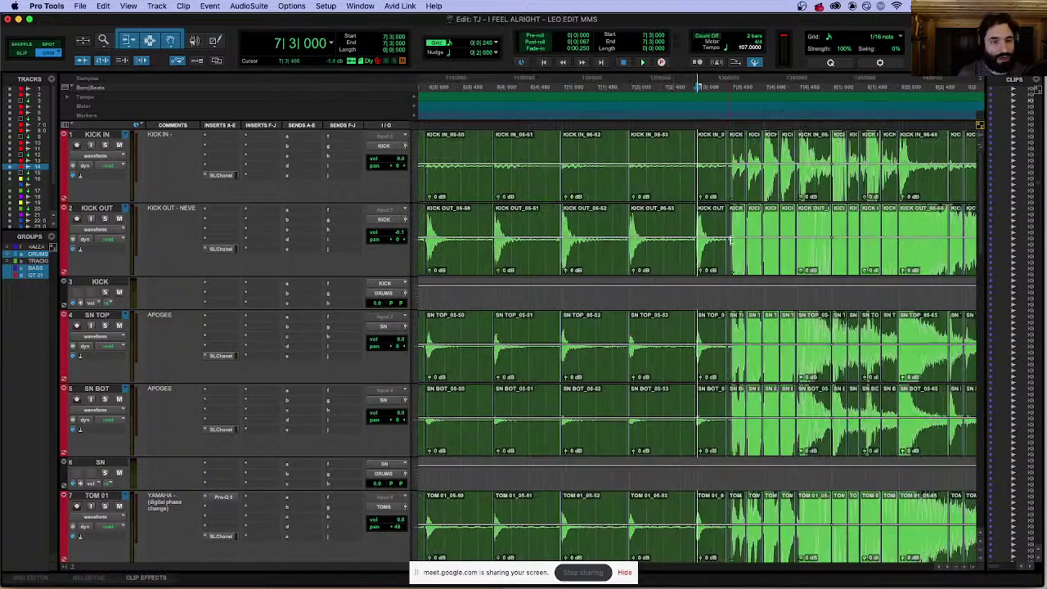
Step: Reduce the waveform height and examine the timing of the drum hits from 7|3|000 to the end of bar 7
scroll(769, 354, down, 1)
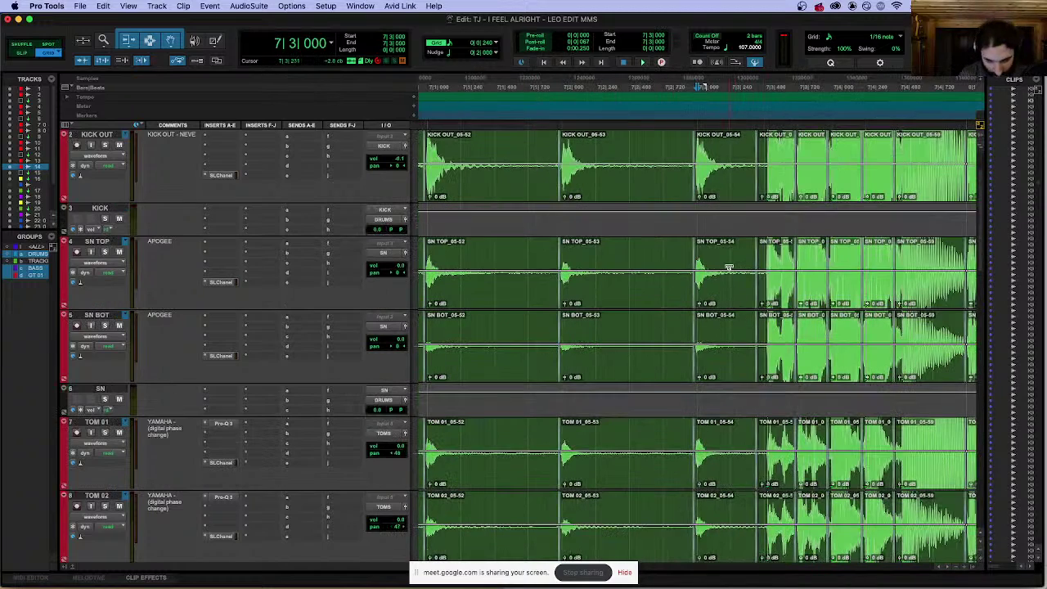
key(super+alt+bracketleft)
key(super+alt+bracketleft)
key(super+alt+bracketleft)
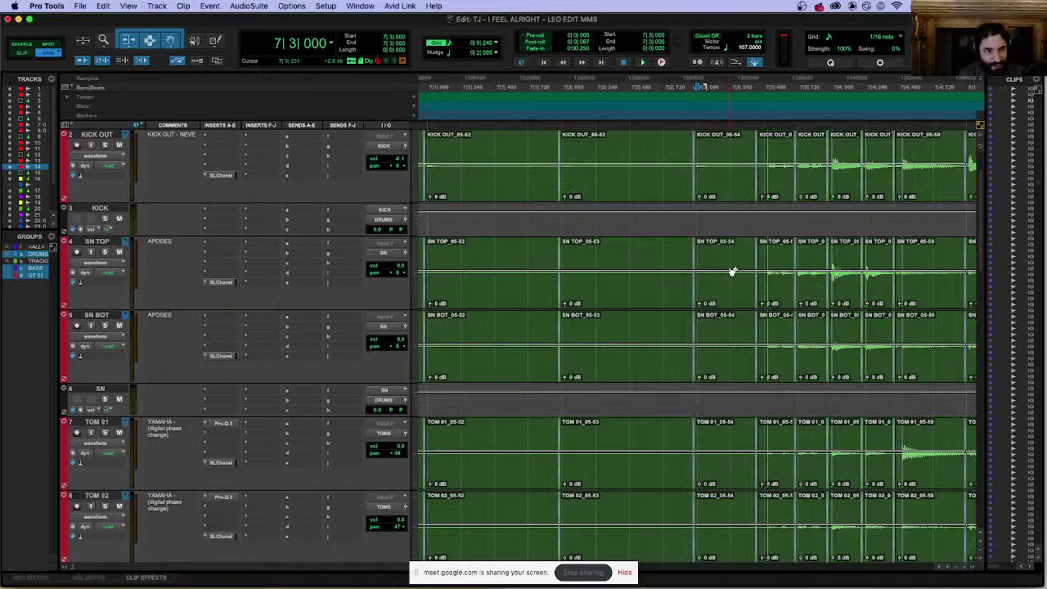
key(super+bracketright)
key(super+bracketright)
key(super+bracketright)
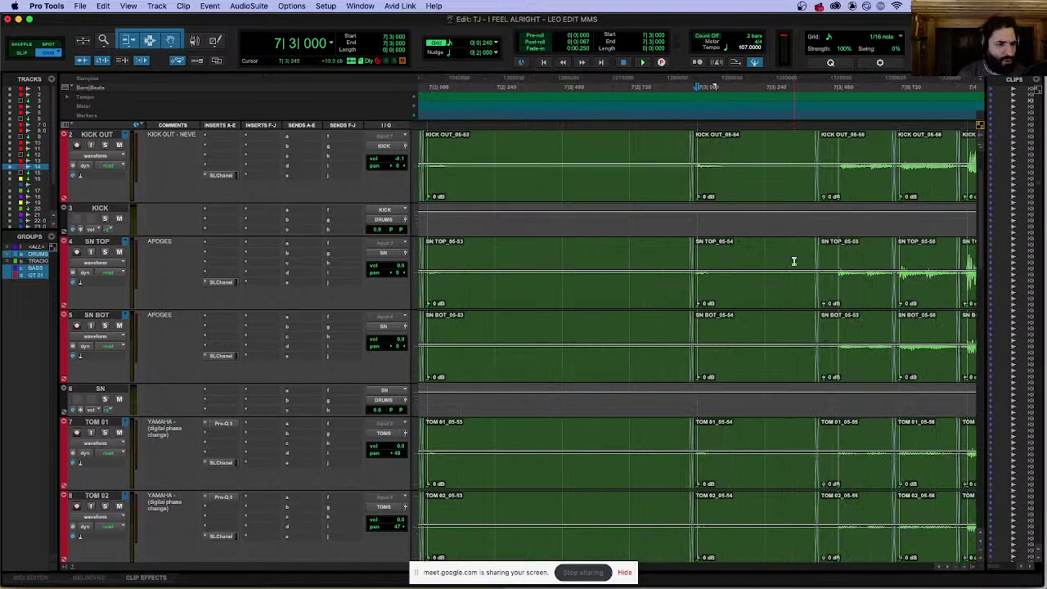
scroll(787, 260, right, 3)
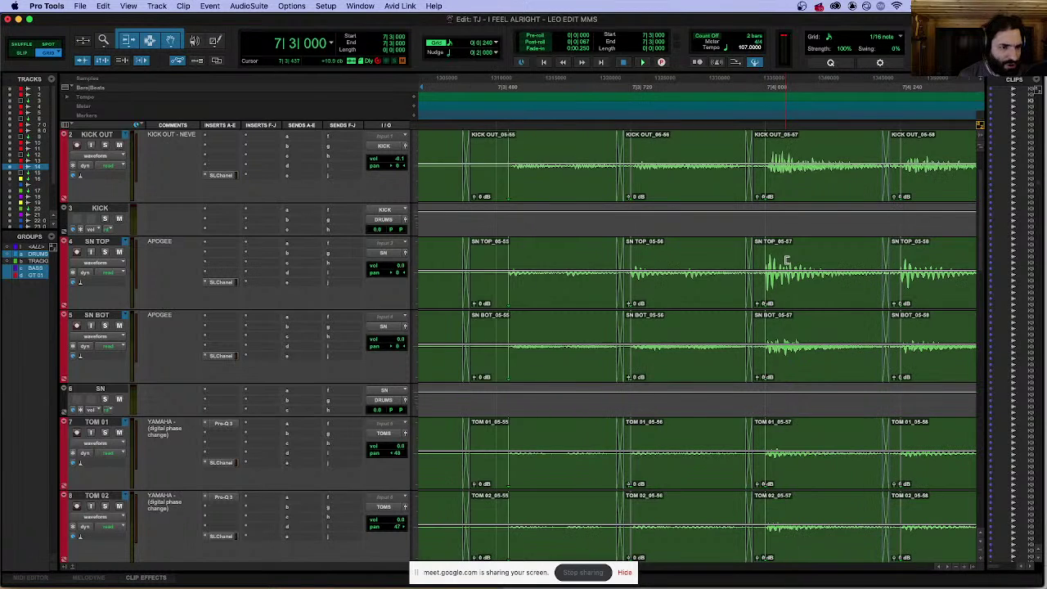
scroll(773, 259, right, 6)
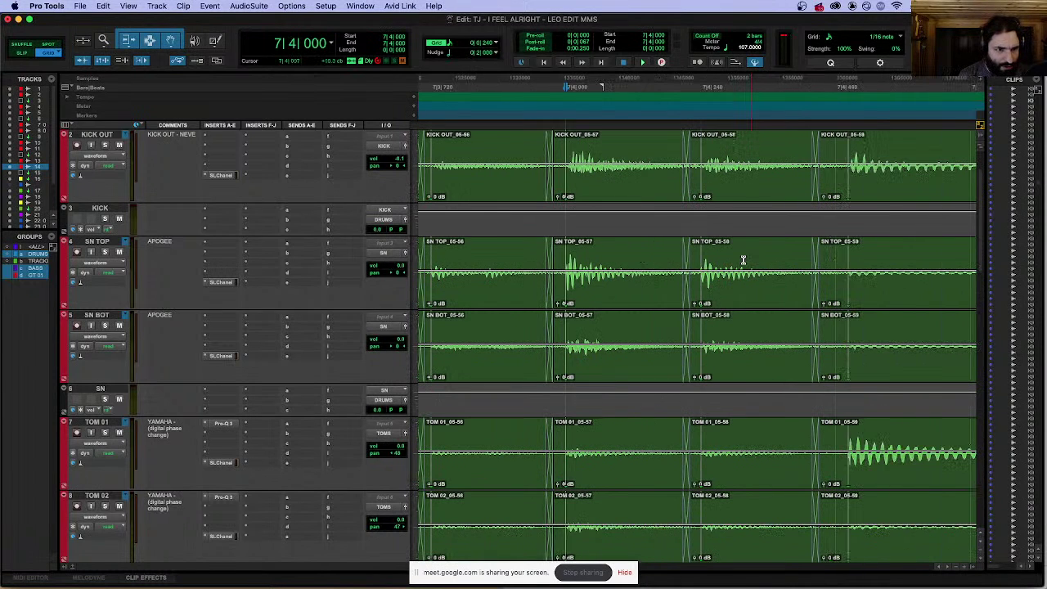
scroll(743, 260, right, 2)
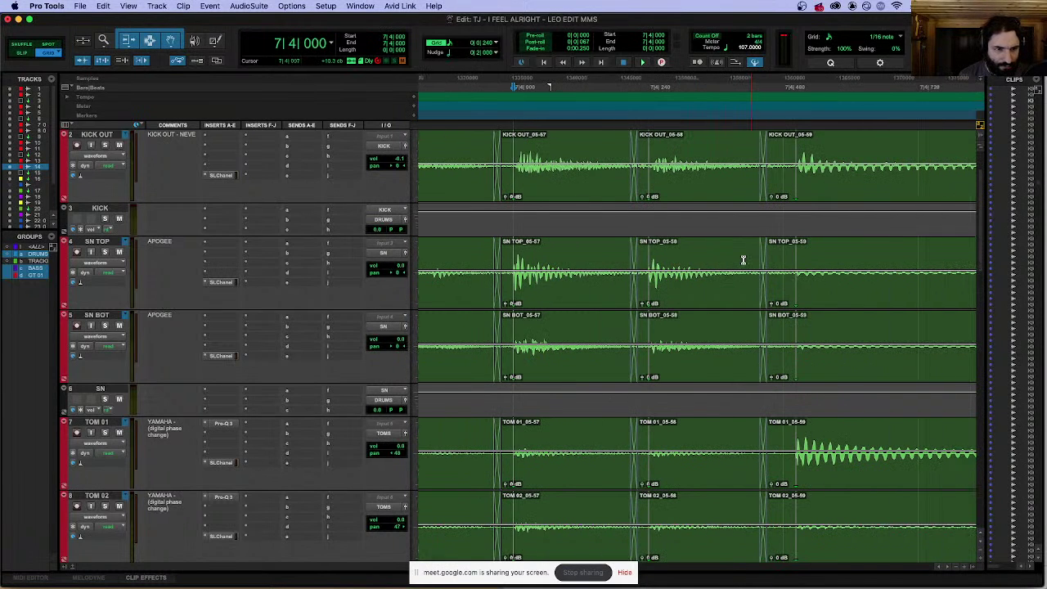
scroll(743, 260, right, 4)
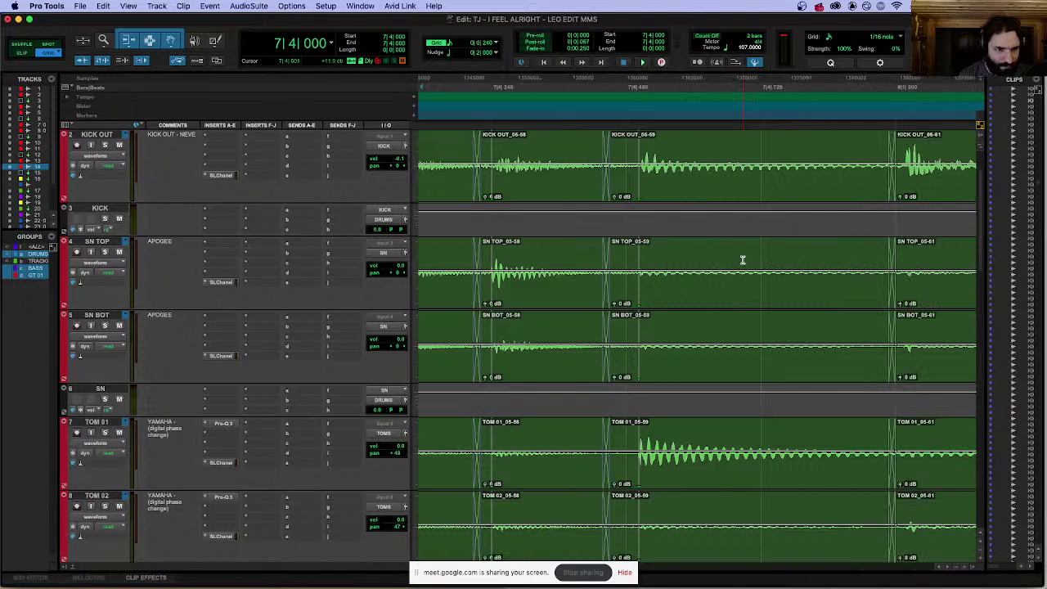
Step: Separate the clip at the tom hit just after 7|4|480 and move the hit earlier onto that gridline on all drum tracks
click(627, 144)
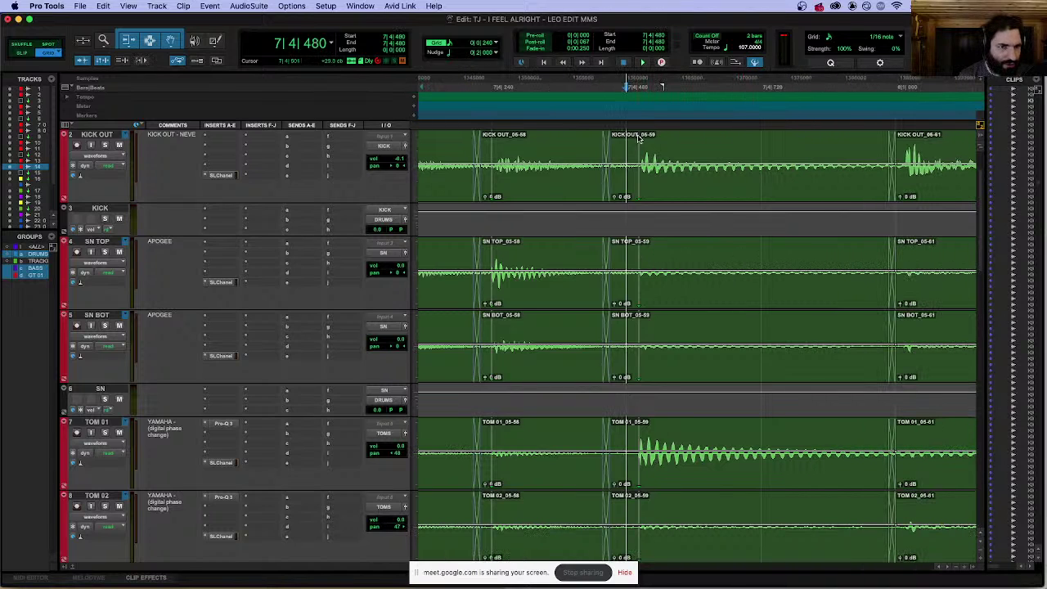
click(638, 145)
key(b)
drag(718, 199, 708, 199)
double_click(626, 197)
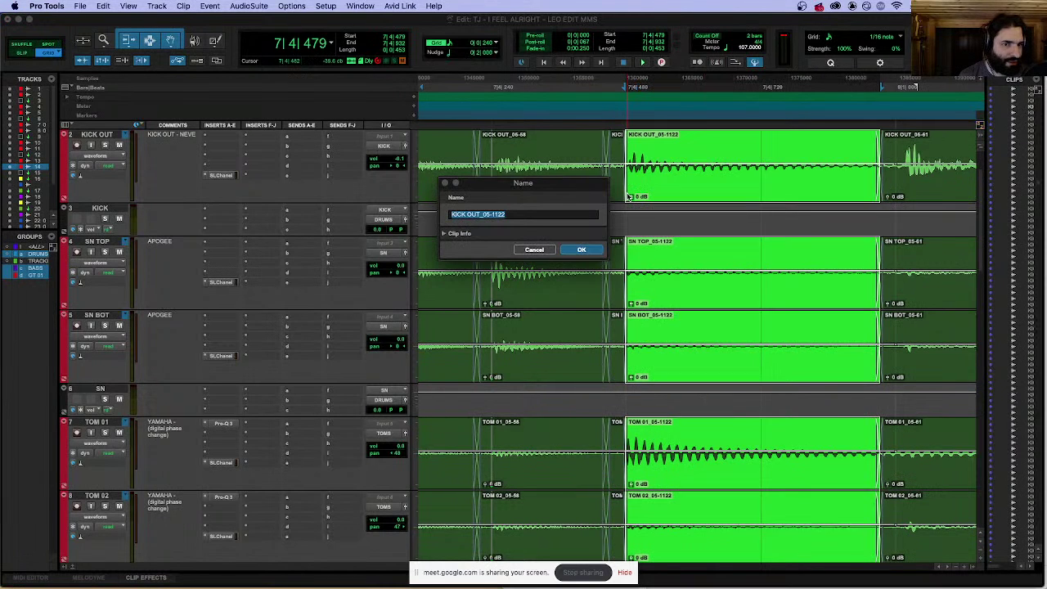
click(602, 250)
Step: Separate the late kick hit in beat 1 of bar 8 and move it earlier to 8|1|480 on all drum tracks
scroll(780, 165, right, 10)
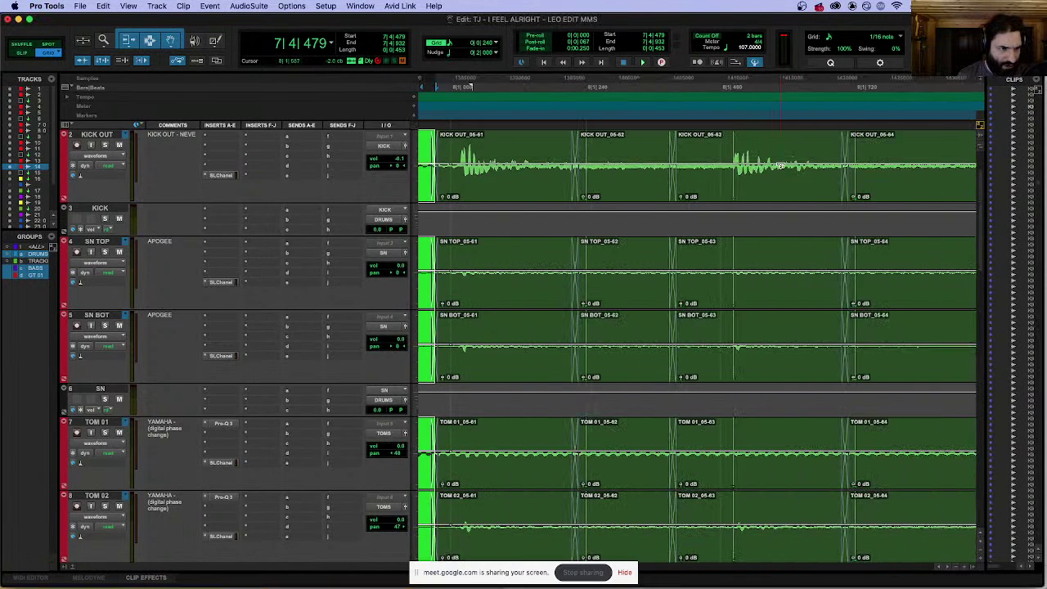
scroll(736, 171, left, 6)
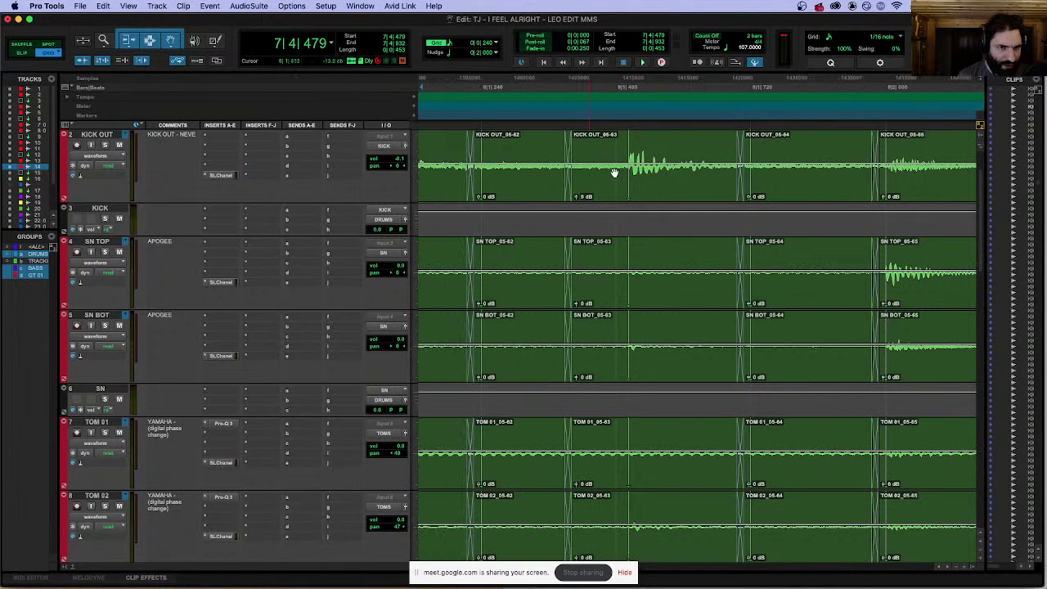
drag(680, 194, 612, 195)
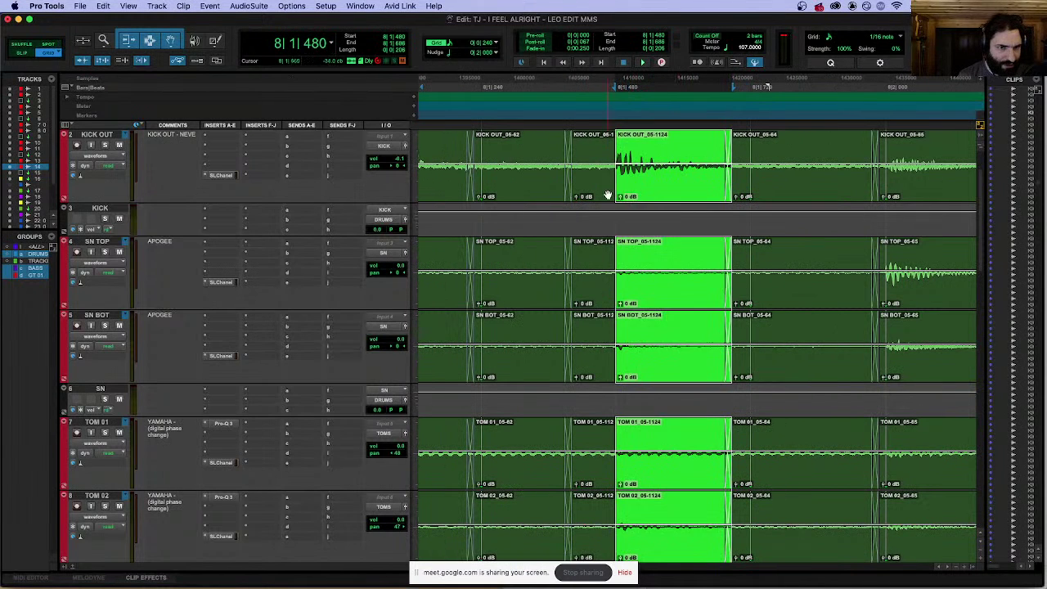
Step: Crossfade the edit between the teal and green clips at 8|3|714 on all drum tracks
scroll(651, 188, right, 10)
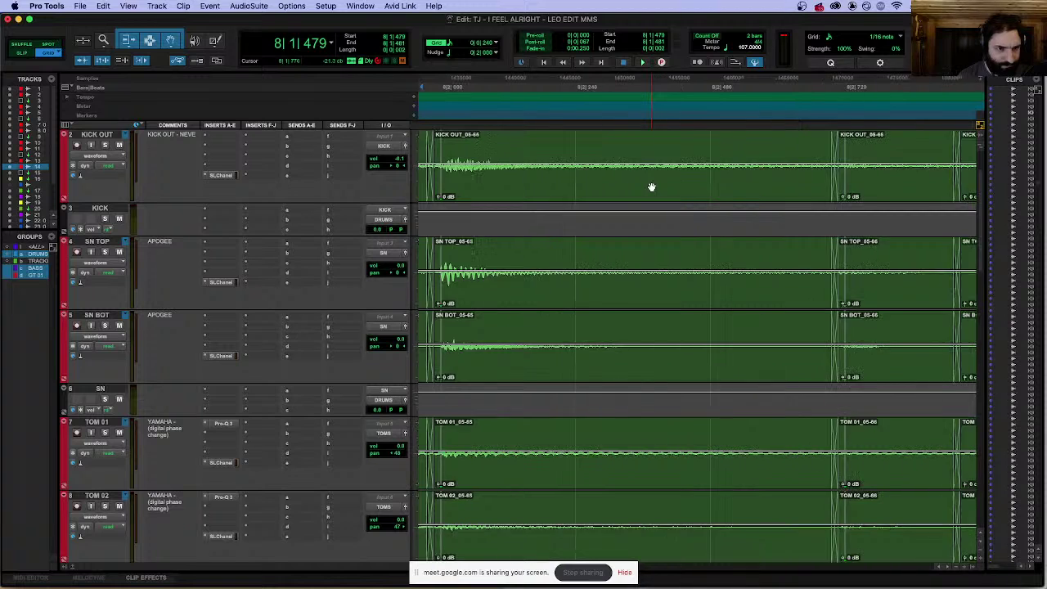
scroll(650, 187, right, 8)
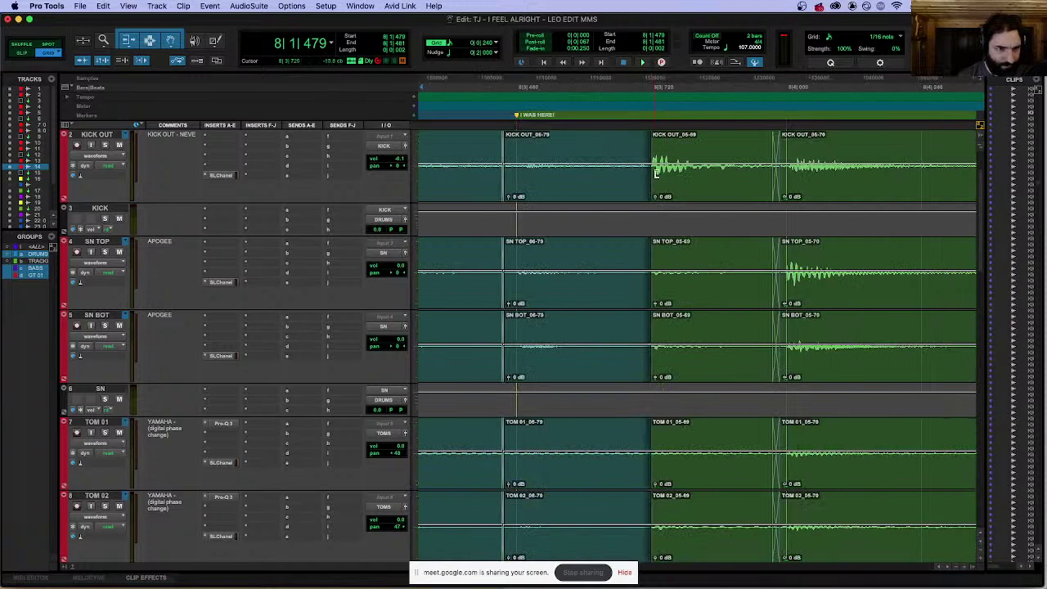
drag(657, 154, 660, 196)
Step: Examine the drum hits against the grid from the end of bar 8 through bar 9 to 10|1|480
scroll(671, 182, right, 4)
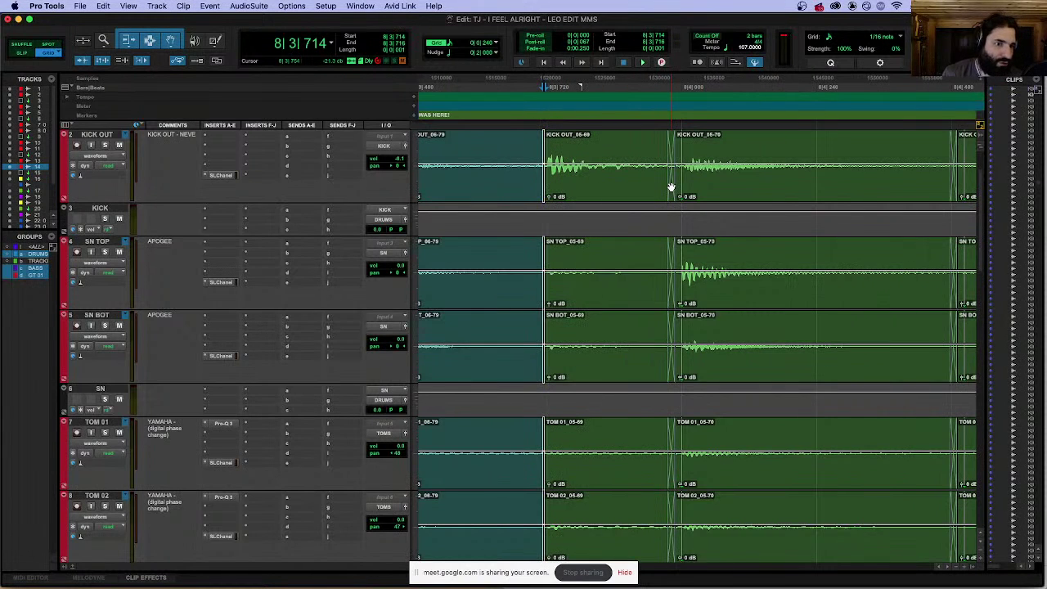
scroll(680, 178, right, 5)
scroll(680, 178, right, 8)
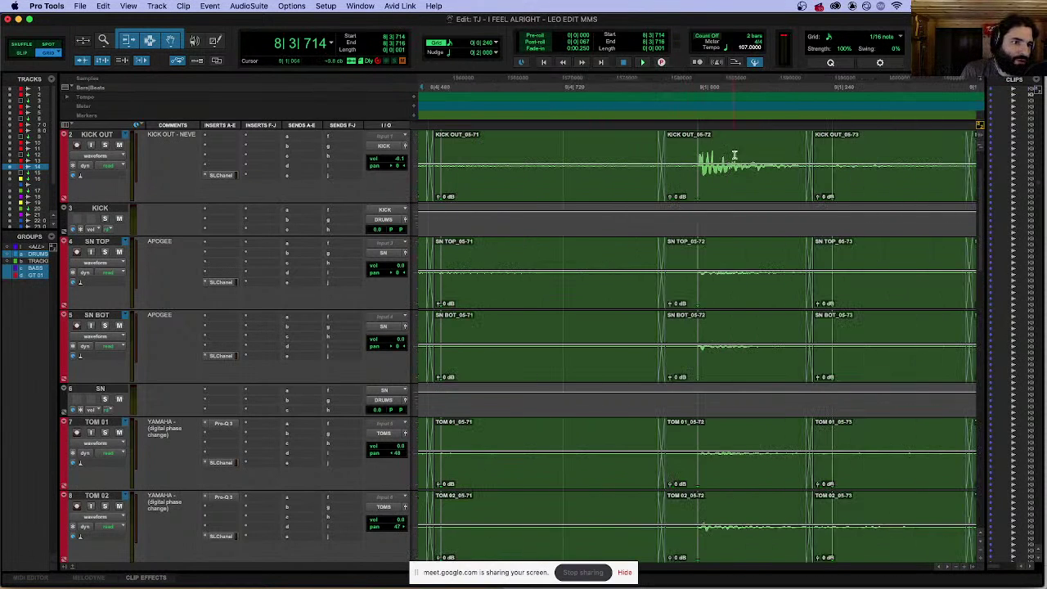
scroll(741, 163, right, 15)
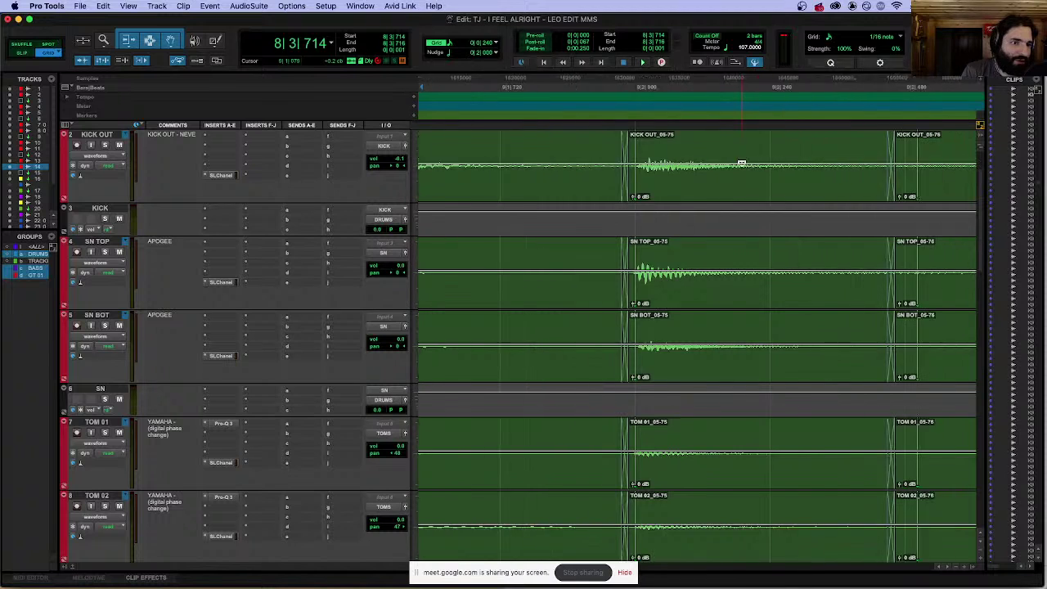
scroll(741, 163, right, 4)
scroll(813, 166, right, 3)
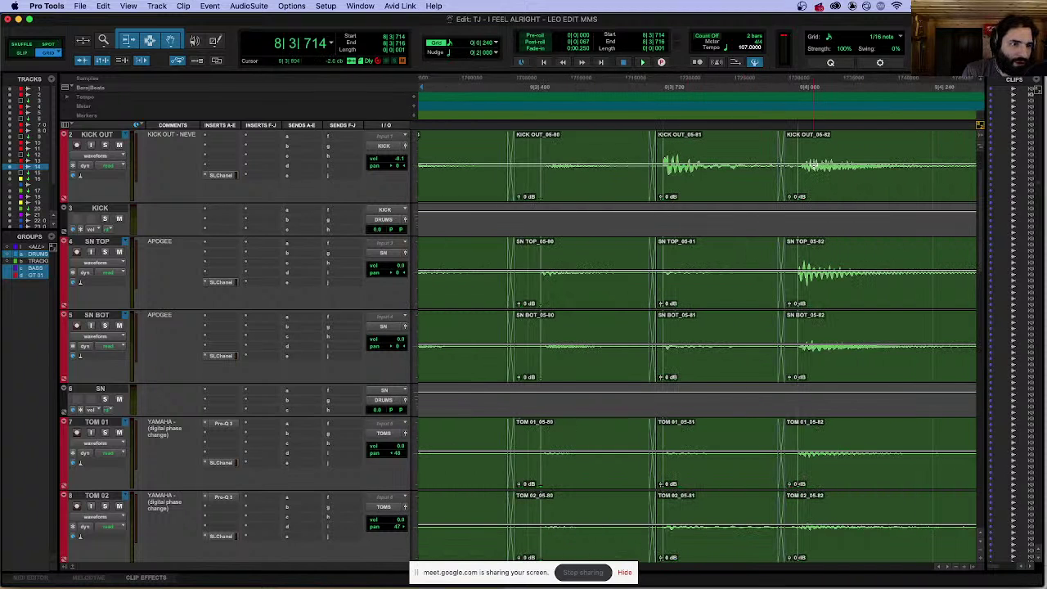
click(831, 260)
key(super+bracketright)
key(super+bracketright)
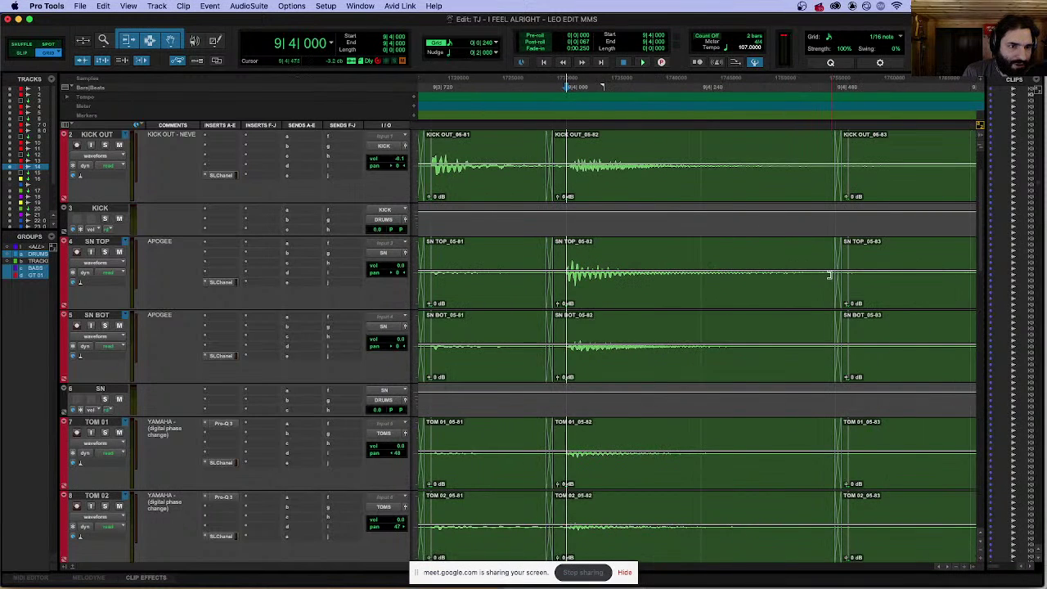
scroll(830, 274, right, 5)
scroll(830, 271, right, 7)
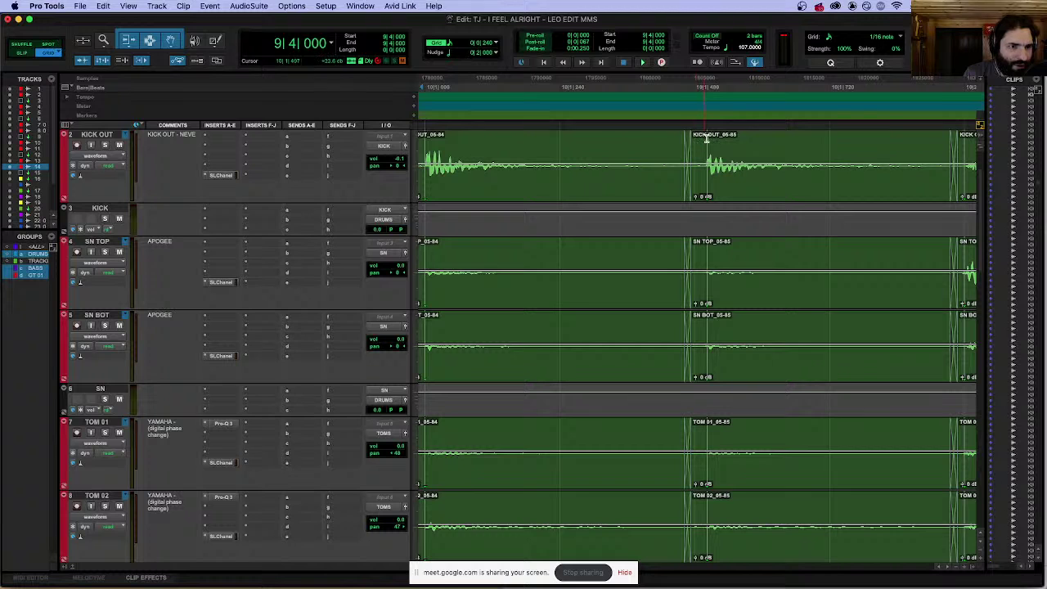
Step: Separate the late kick hit in bar 10, move it to 10|1|480 on all drum tracks, and crossfade its extended start with the preceding clip
click(707, 137)
click(708, 197)
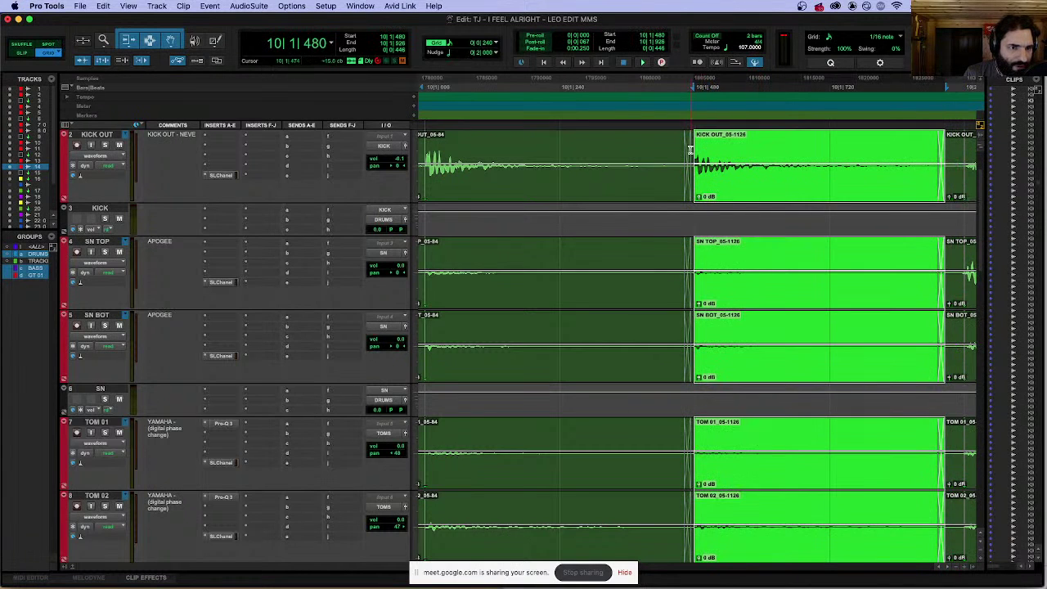
drag(692, 151, 672, 198)
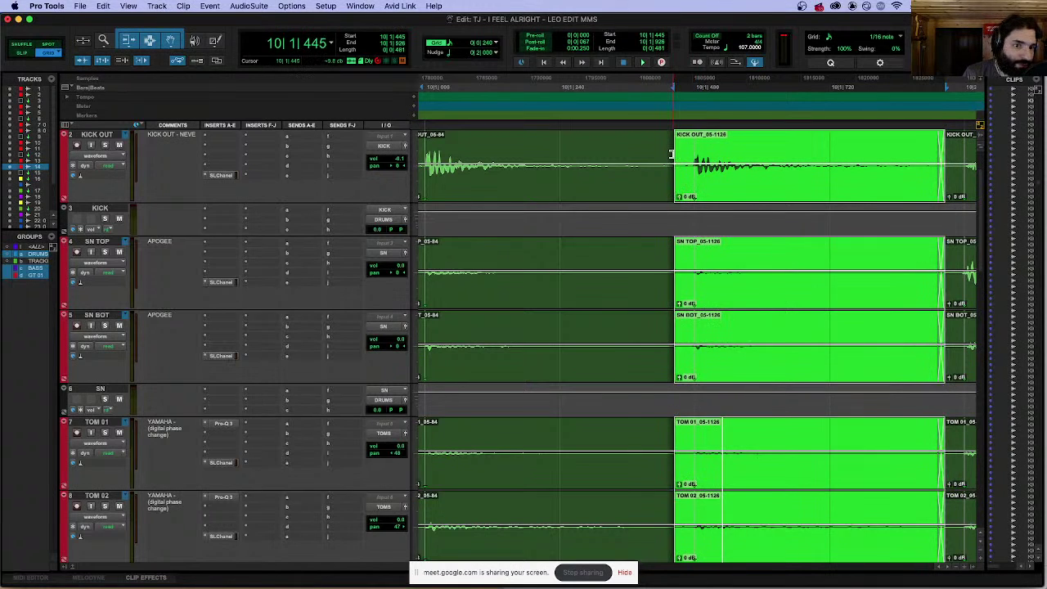
drag(670, 154, 684, 193)
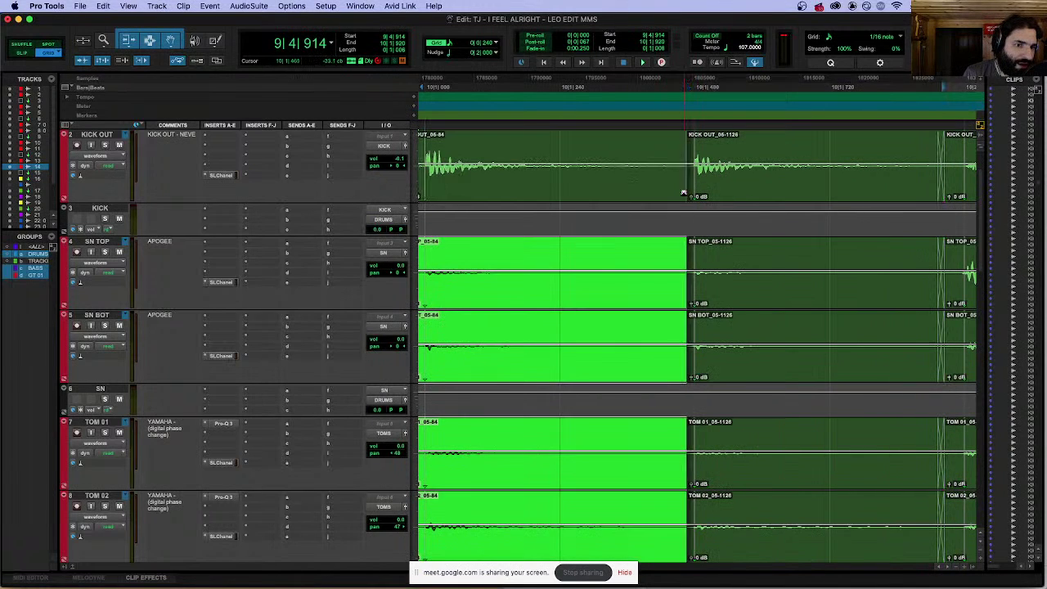
click(686, 186)
click(697, 135)
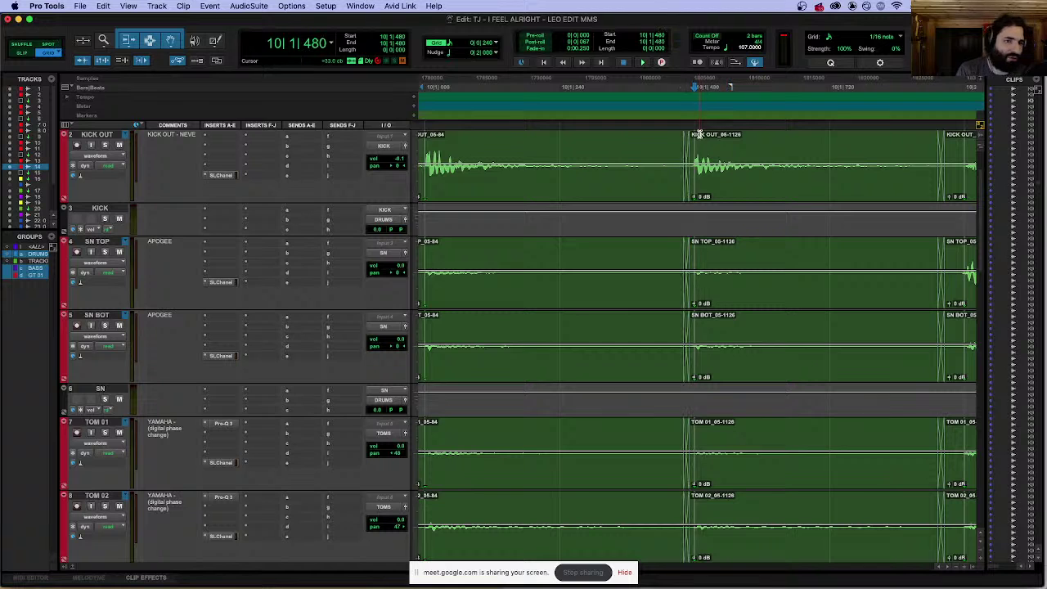
Step: Save the session under the new name TJ - I FEEL ALRIGHT - LEO EDIT MMS.1 in the TROUBLED JEWS folder
scroll(732, 149, right, 2)
scroll(732, 148, right, 8)
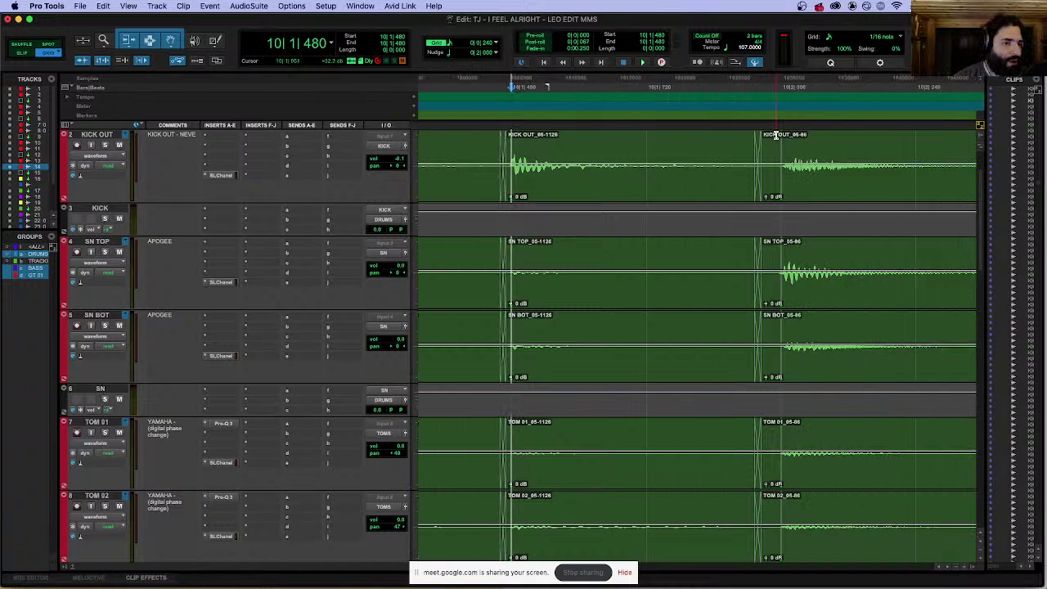
scroll(776, 135, down, 8)
scroll(775, 135, down, 6)
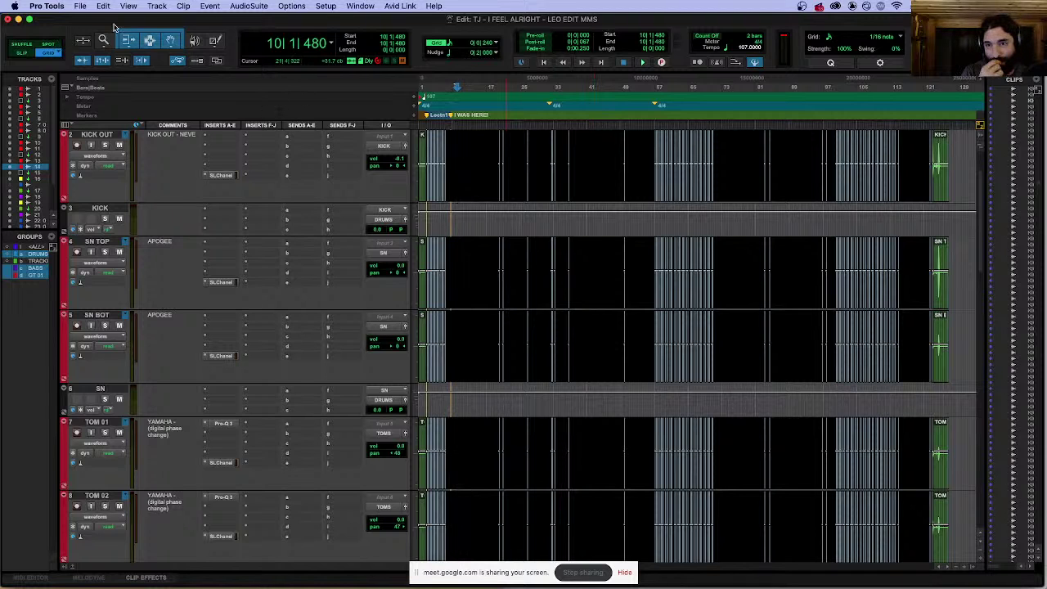
click(80, 6)
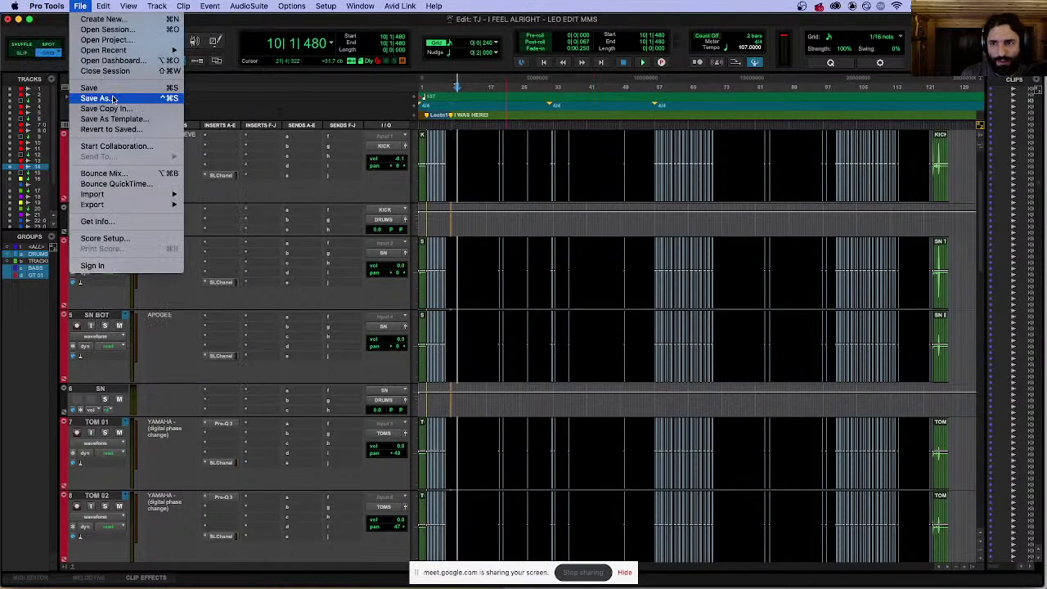
click(113, 99)
click(600, 117)
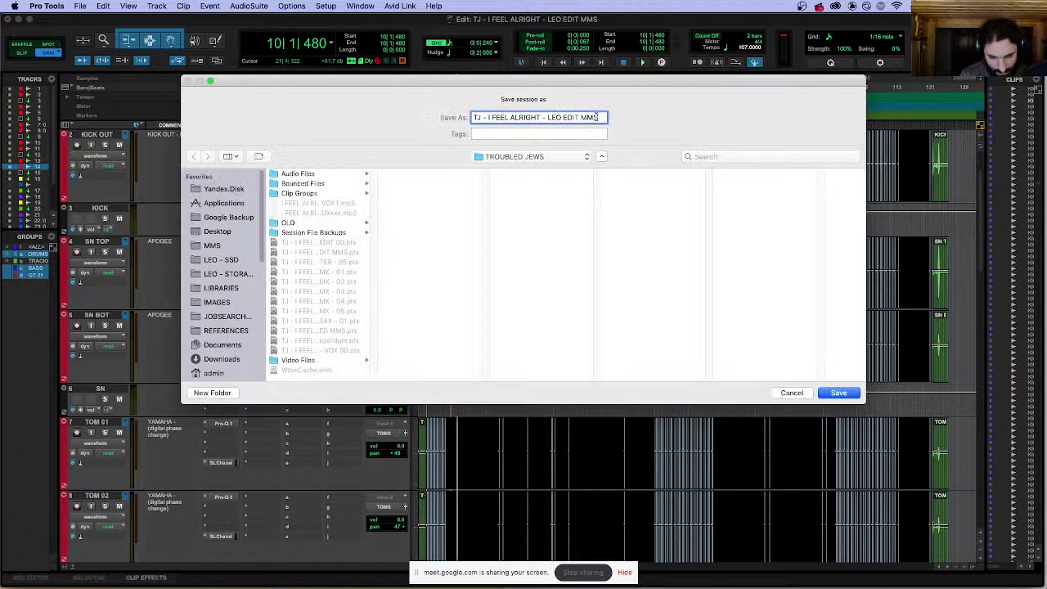
text(.1)
key(Return)
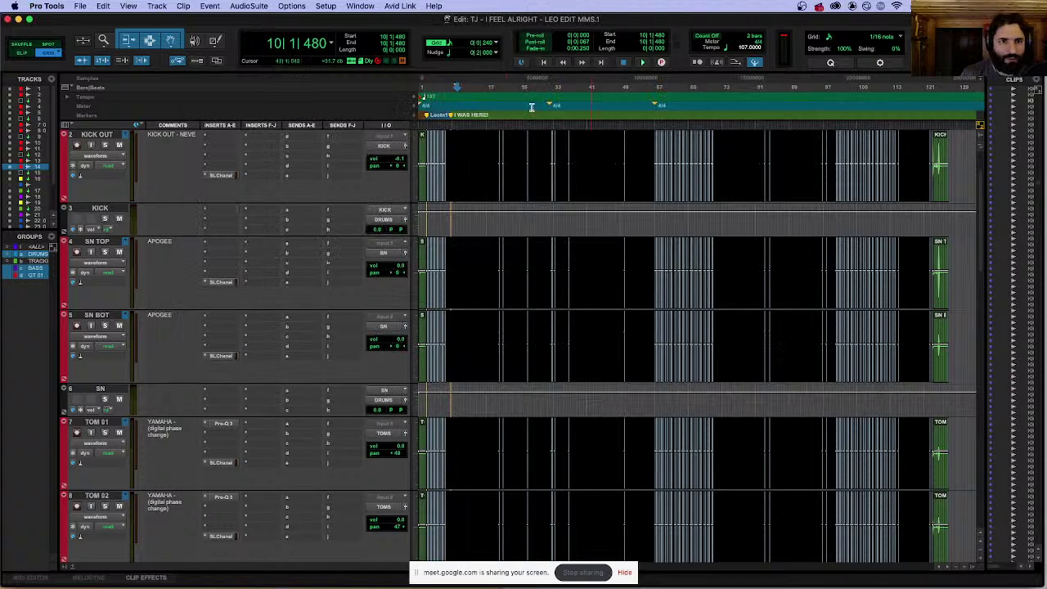
Step: Open the recent session TJ - I FEEL ALRIGHT - LEO EDIT MMS
click(81, 6)
mouse_move(104, 50)
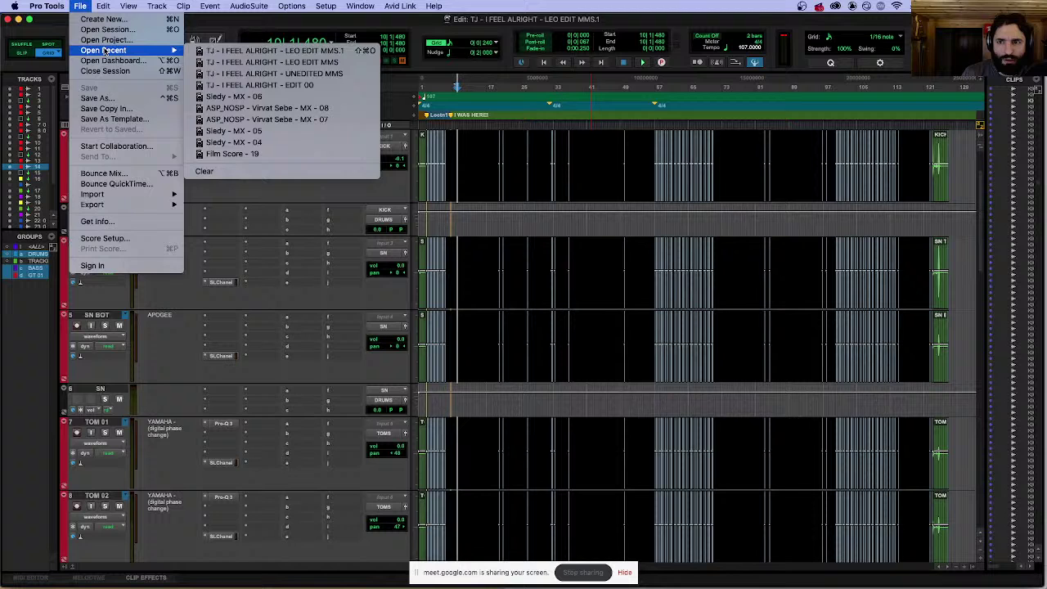
click(331, 64)
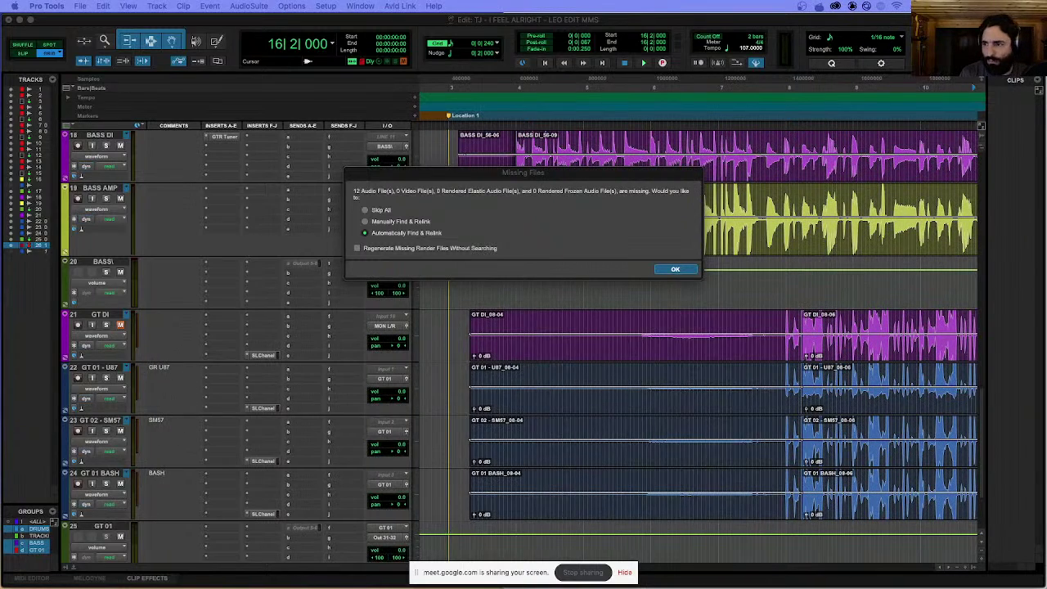
Step: Switch to the Deep Editing presentation in Brave and show the slide on critical skills and thoughts
key(super+Tab)
click(197, 252)
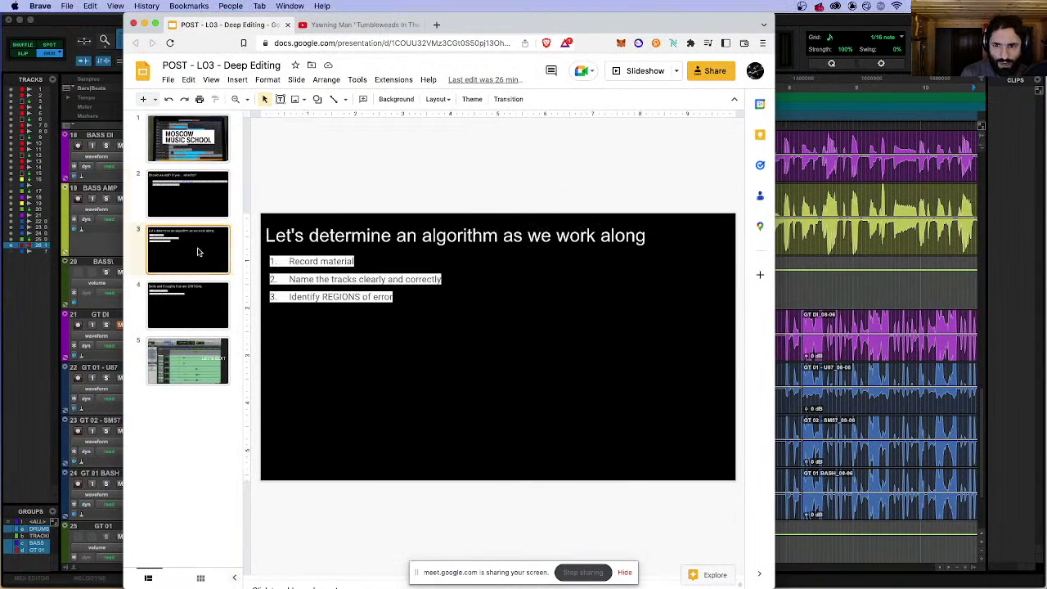
key(Down)
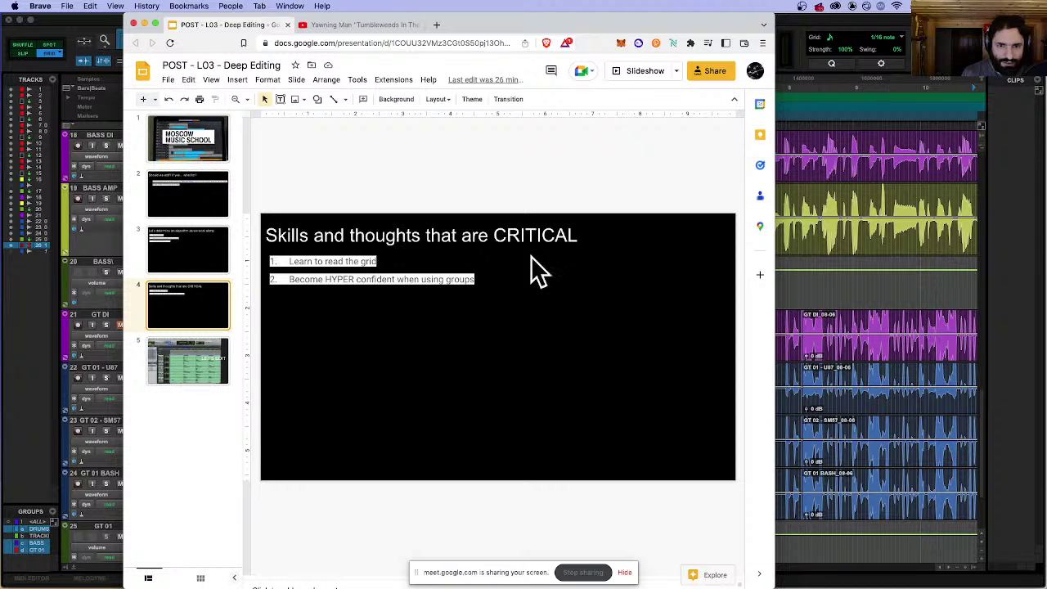
Step: Start a third numbered item after "Become HYPER confident when using groups" on the CRITICAL skills slide
click(486, 278)
drag(290, 282, 415, 287)
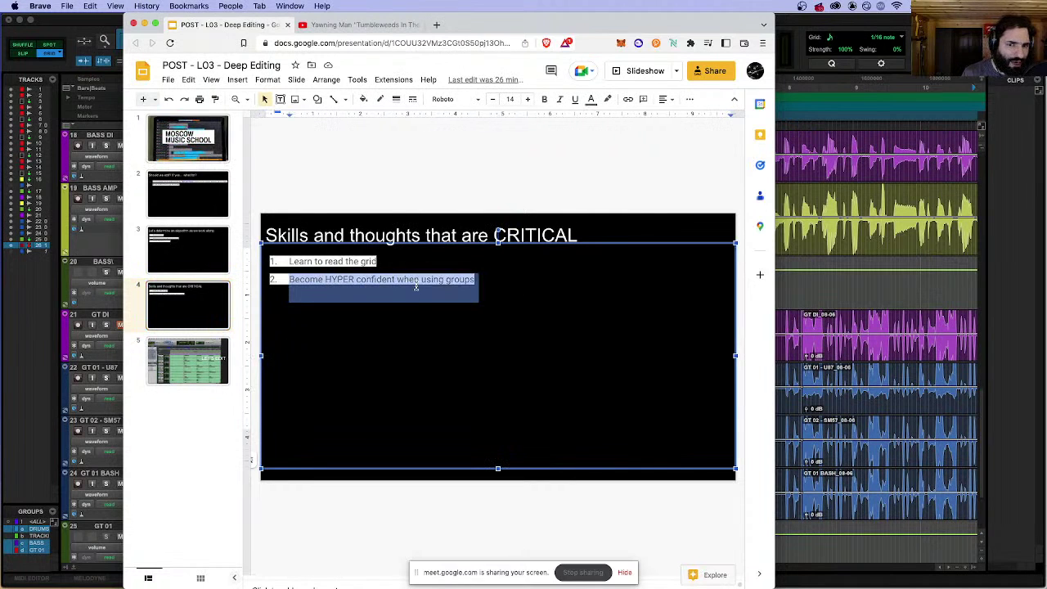
click(479, 282)
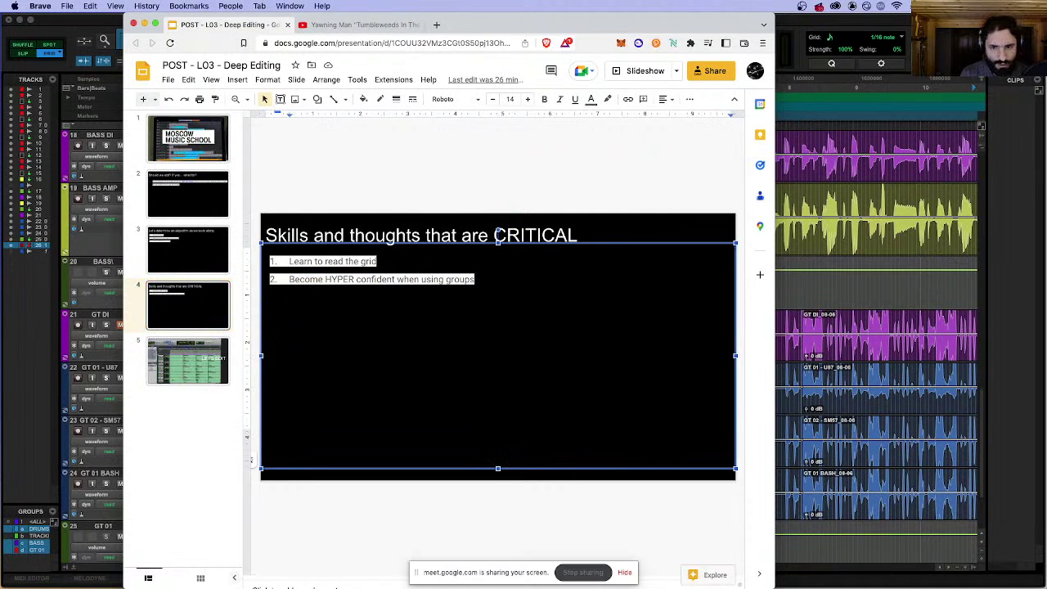
key(Return)
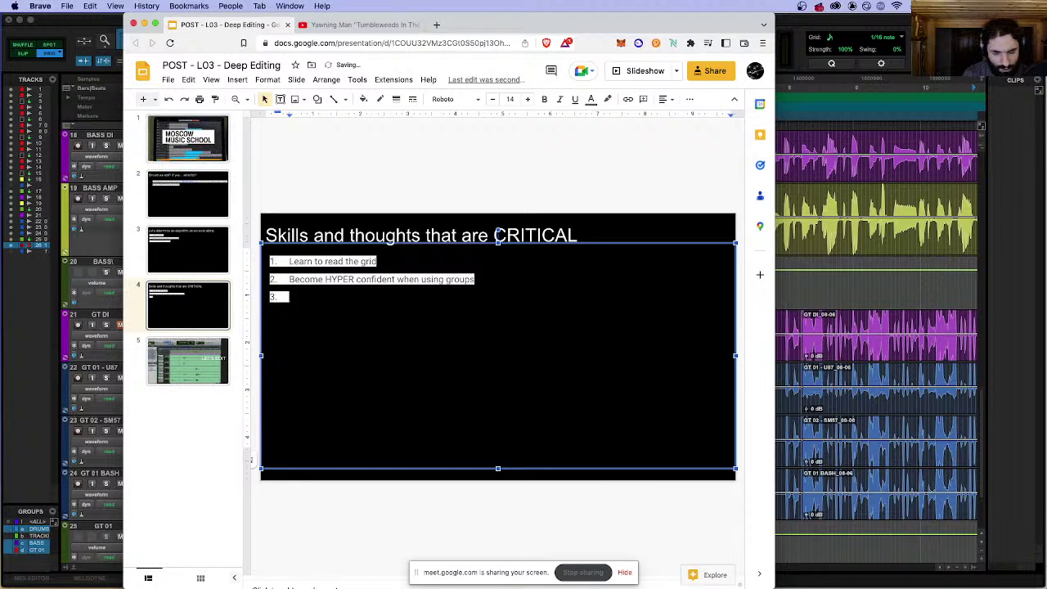
text(Be)
key(BackSpace)
key(BackSpace)
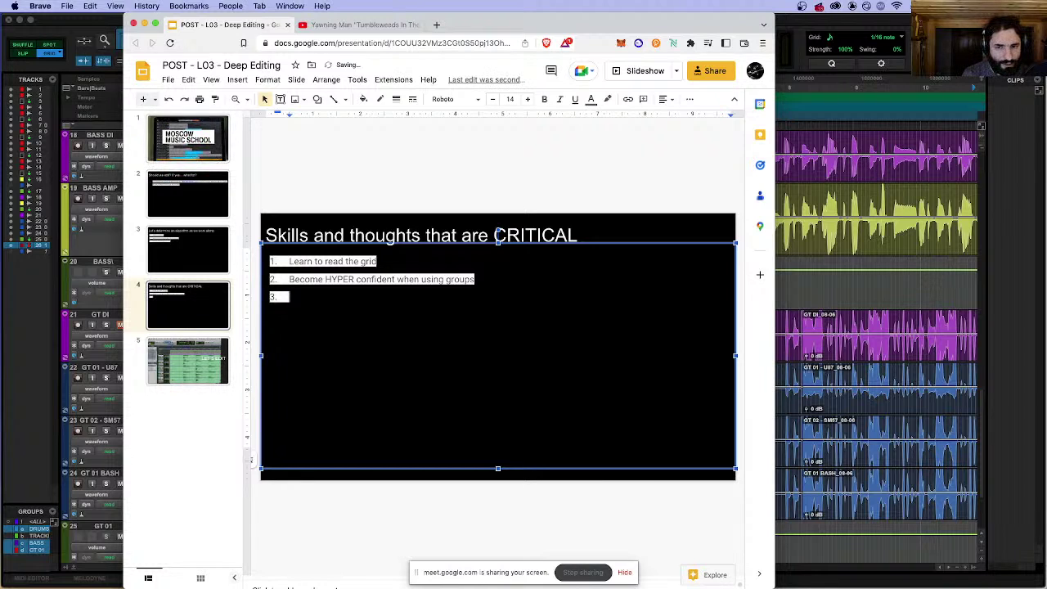
text(Crea)
key(BackSpace)
key(BackSpace)
key(BackSpace)
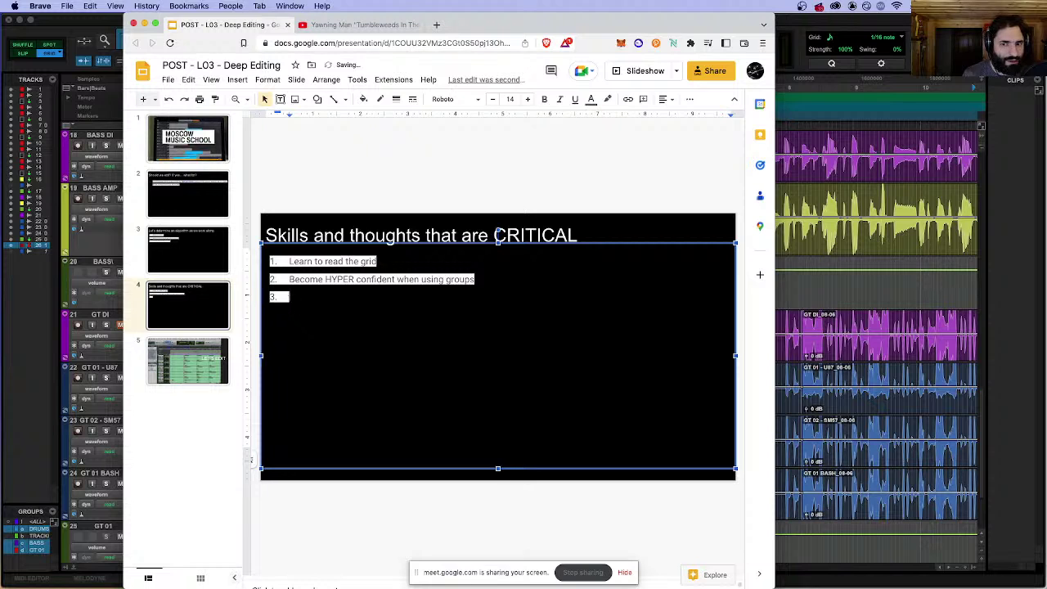
Step: Enter "Save instances of your progress OBSESIVELY" as the third list item
text(Samv insta)
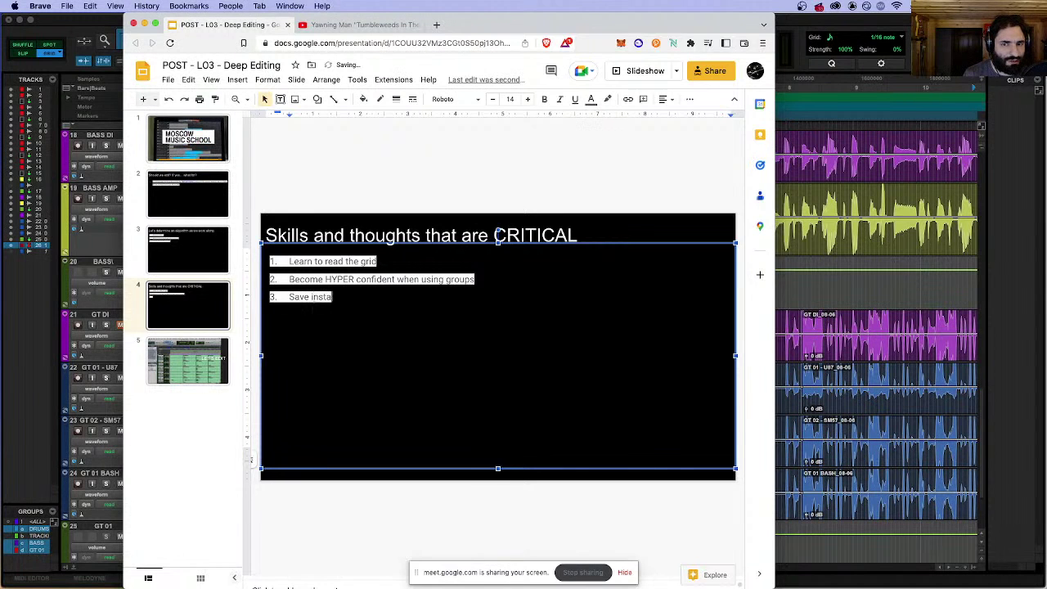
text(nces of your pg)
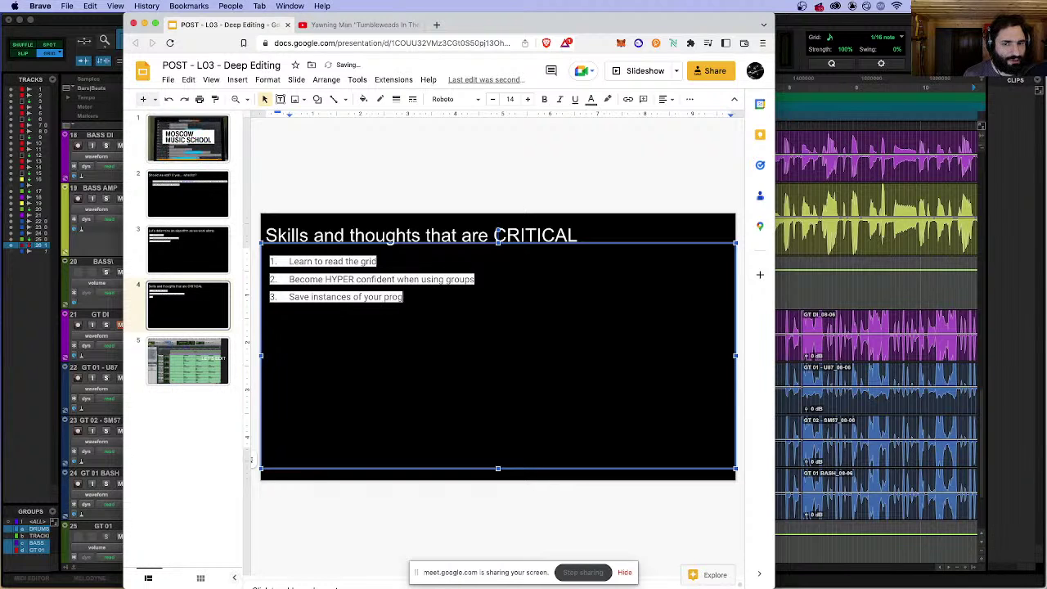
text(ress OB)
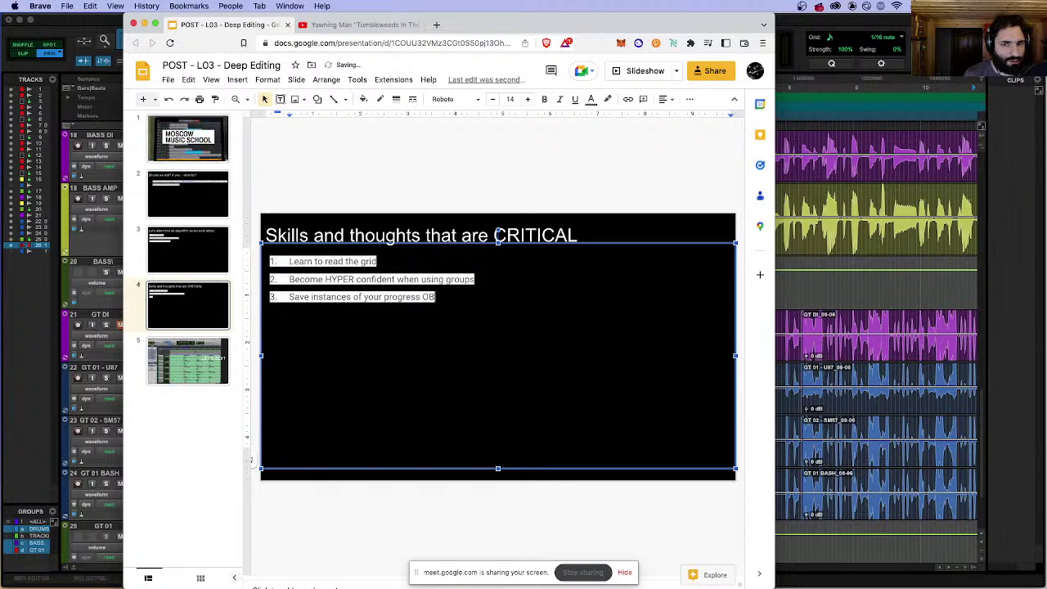
text(EESIV)
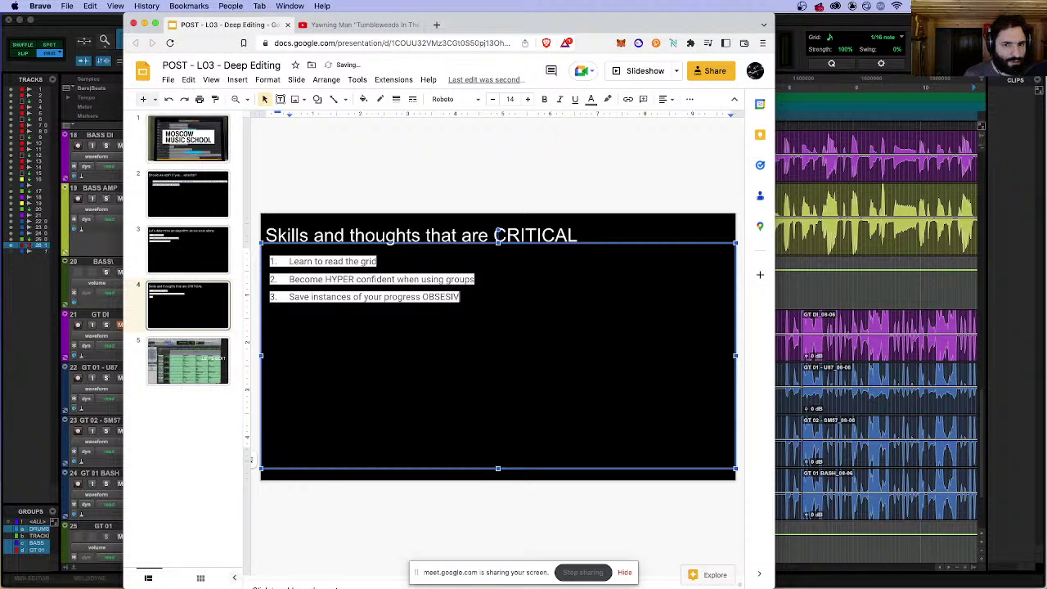
text(ELY)
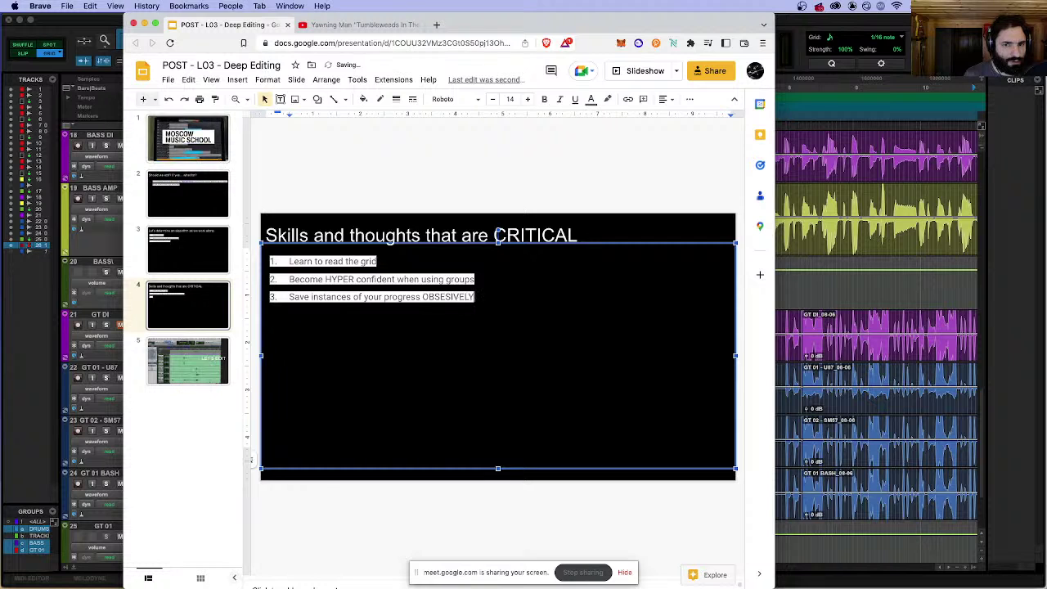
Step: Correct the misspelled last word of the third list item to the suggested "OBSESSIVELY"
right_click(456, 288)
click(453, 299)
right_click(452, 299)
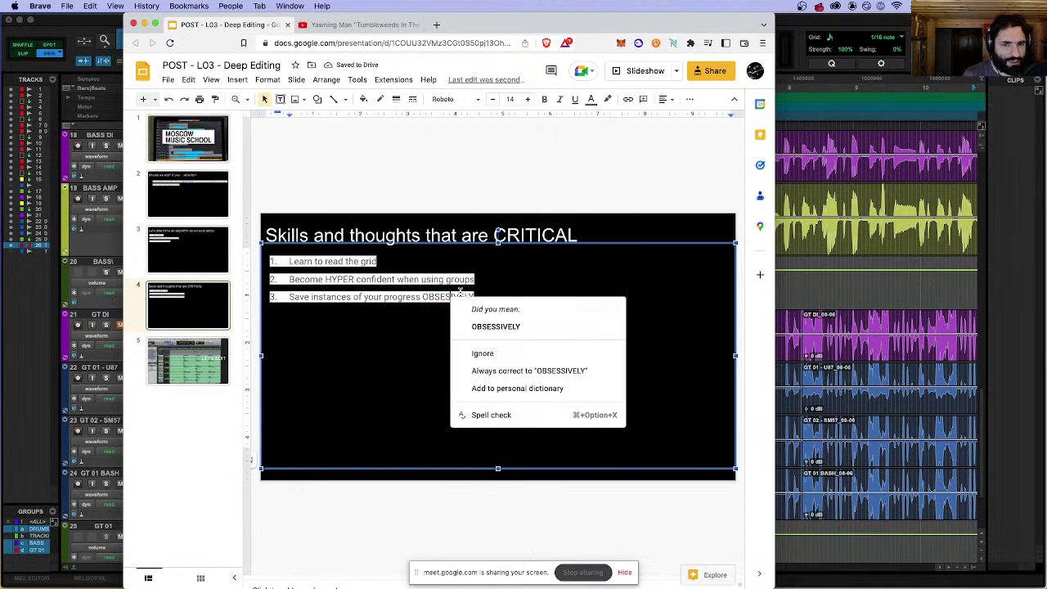
click(494, 327)
Step: Append "(.1… .2 … .3… )" to the third list item and start an empty fourth item
triple_click(317, 296)
click(288, 296)
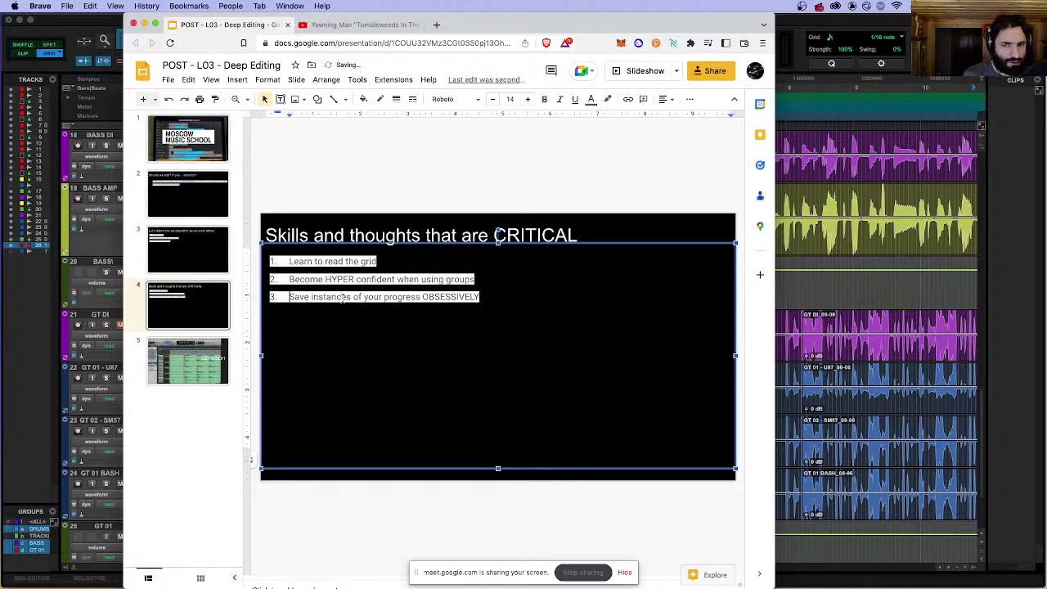
double_click(402, 297)
click(499, 296)
text(()
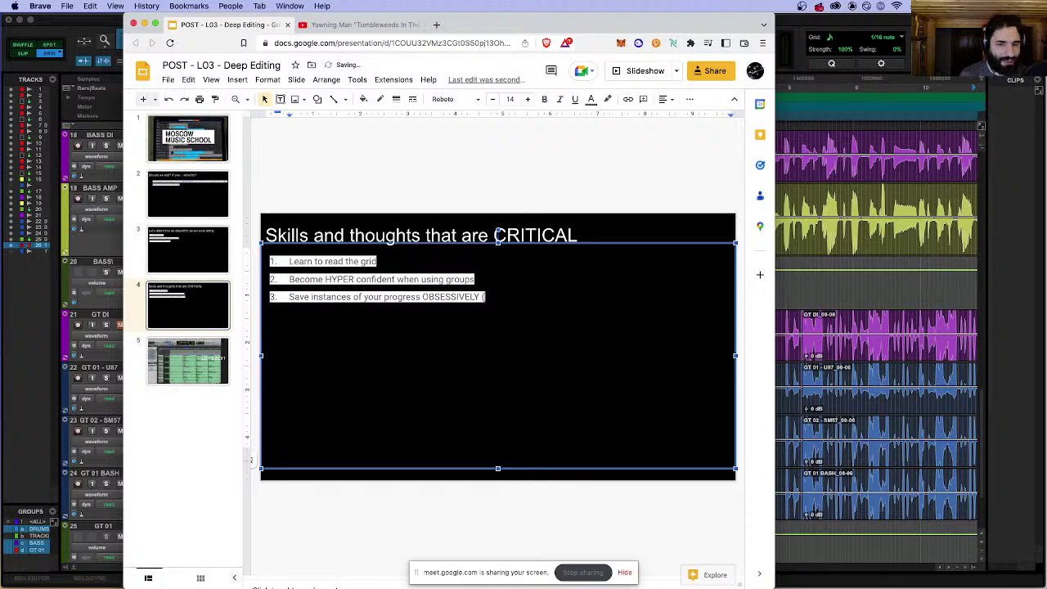
text(1...2)
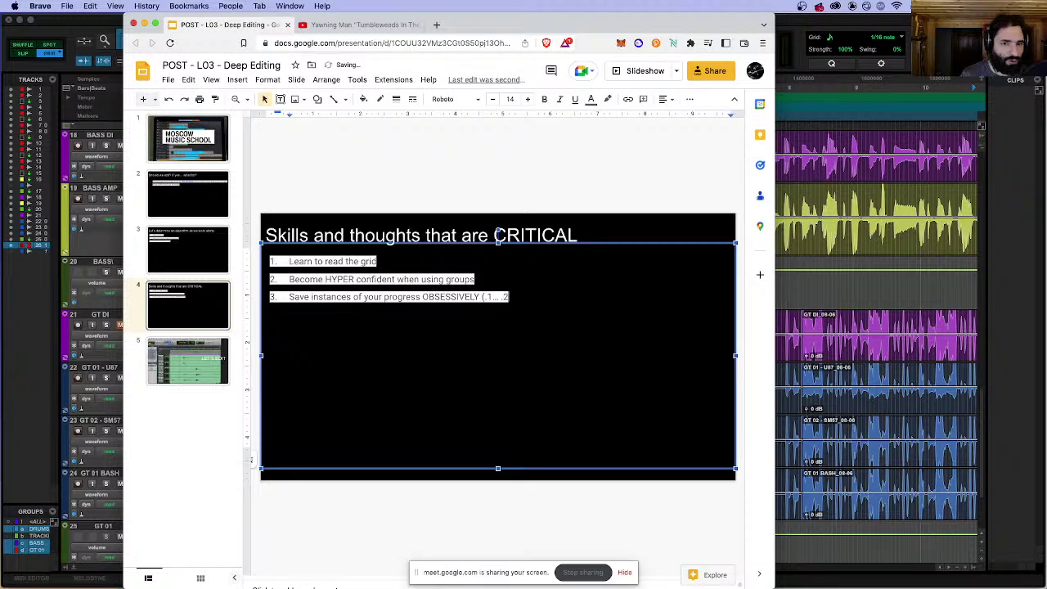
text(...3)
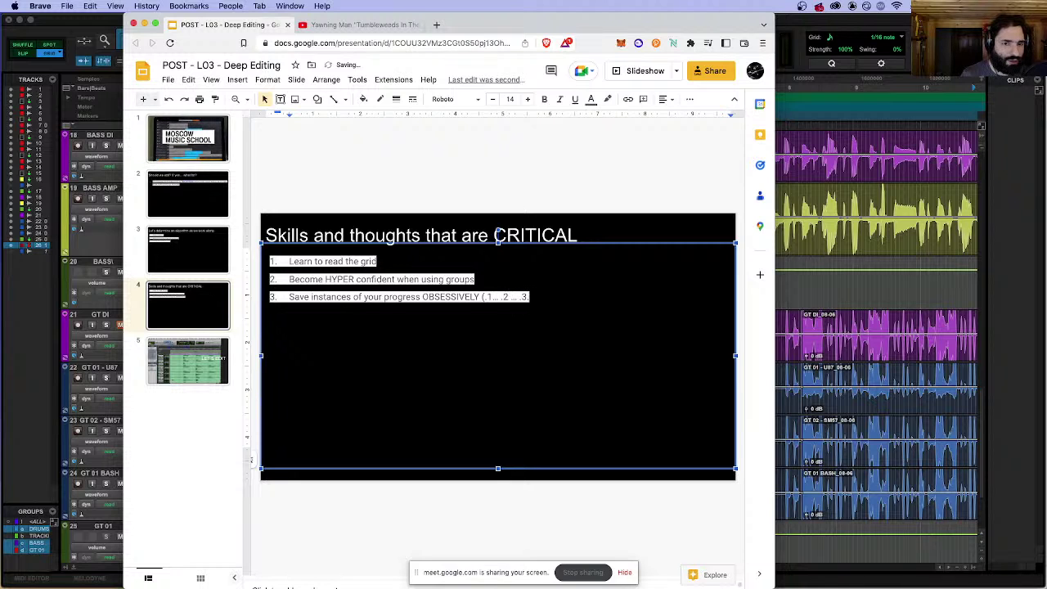
text(...))
key(Return)
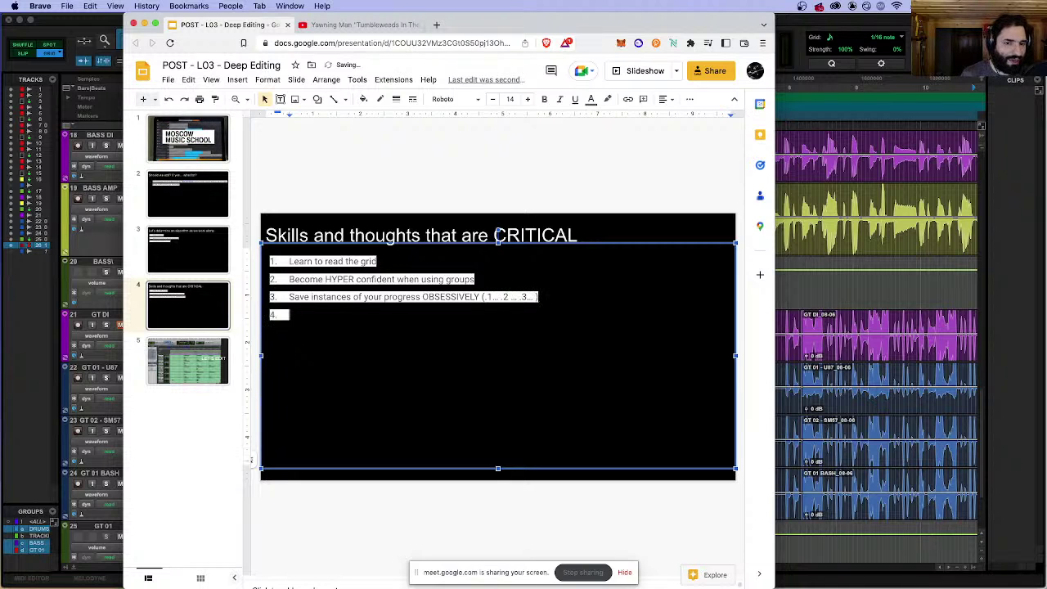
Step: Switch to Pro Tools and have the missing audio files found and relinked automatically
click(917, 194)
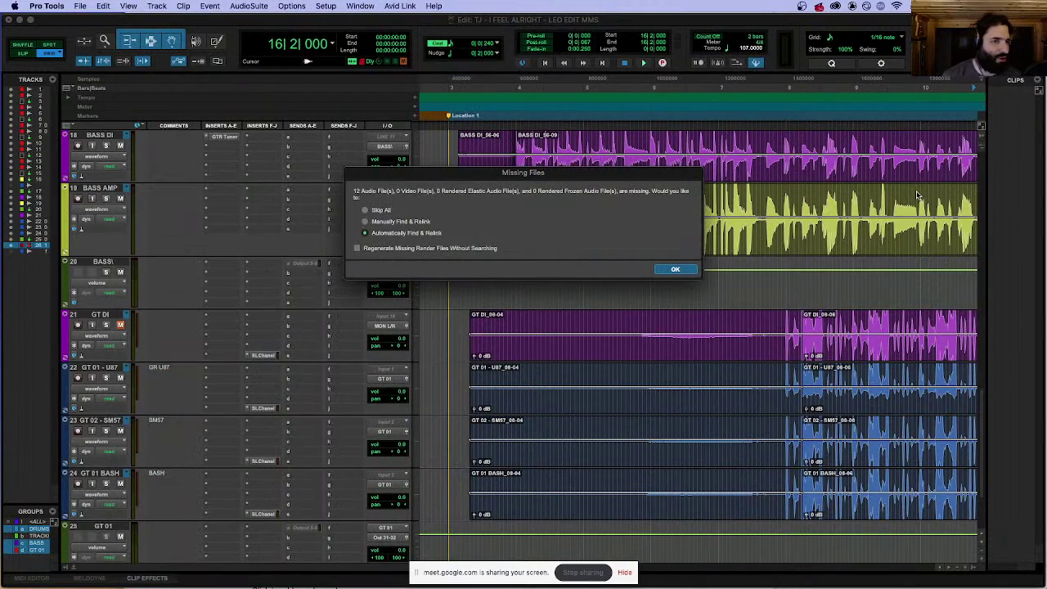
click(676, 270)
Step: Place the edit cursor at 7|3|480 on the drum tracks, at the start of the opening fill
scroll(701, 246, up, 15)
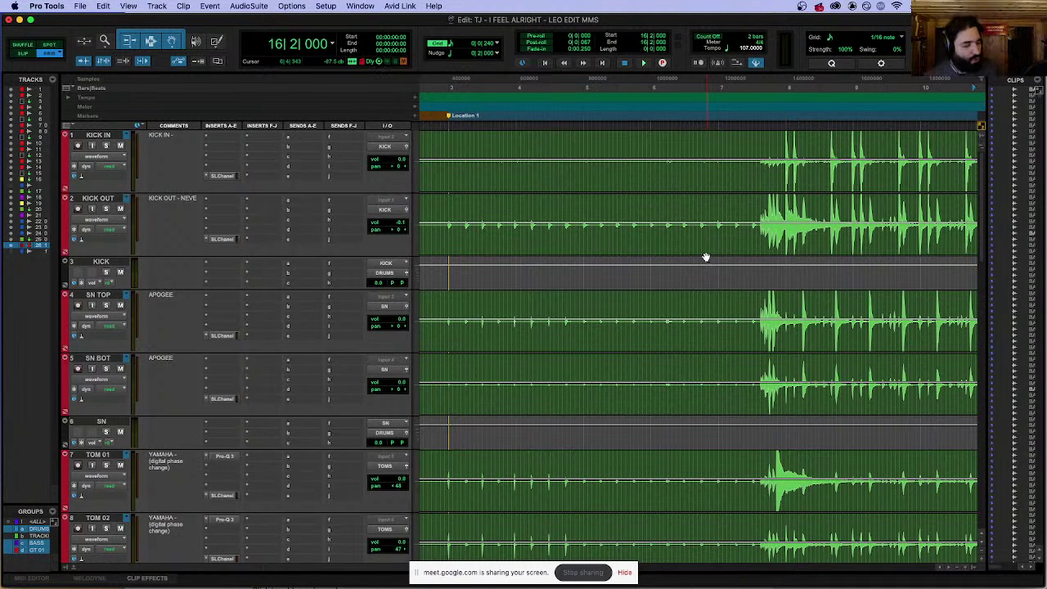
click(779, 143)
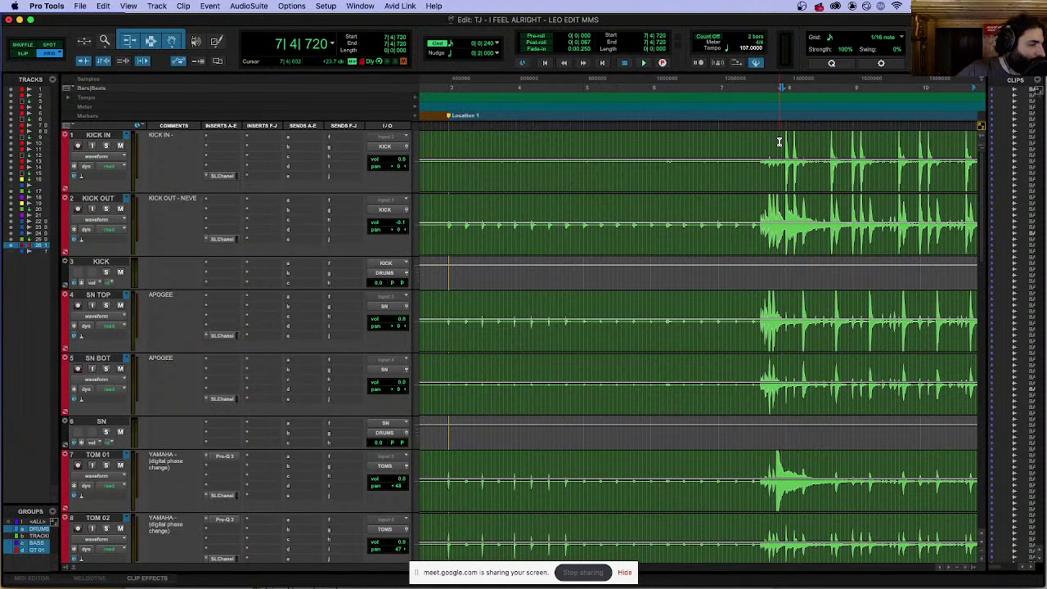
scroll(812, 145, up, 3)
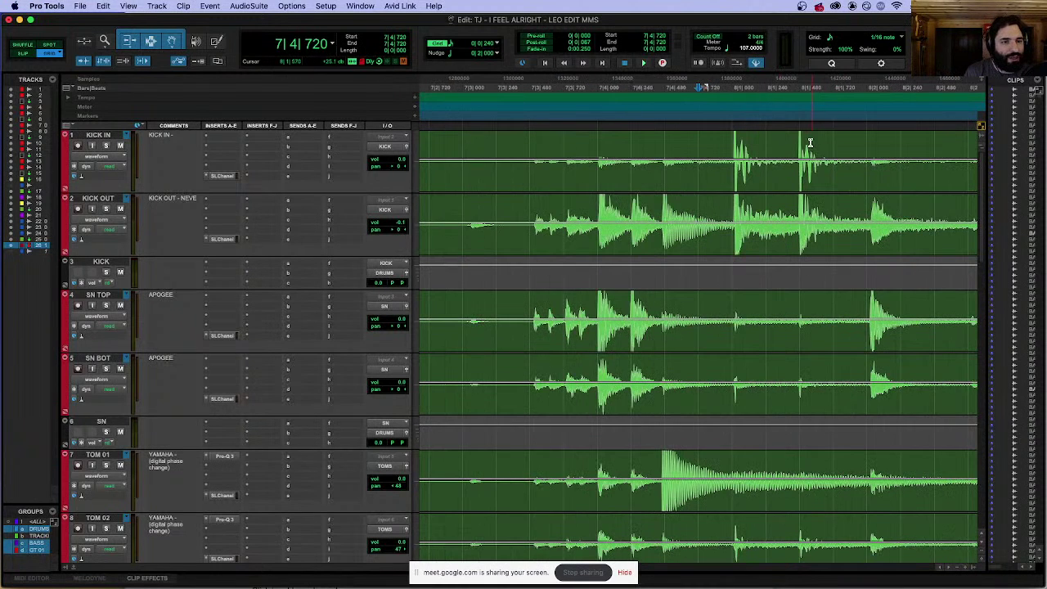
scroll(663, 140, down, 1)
click(656, 139)
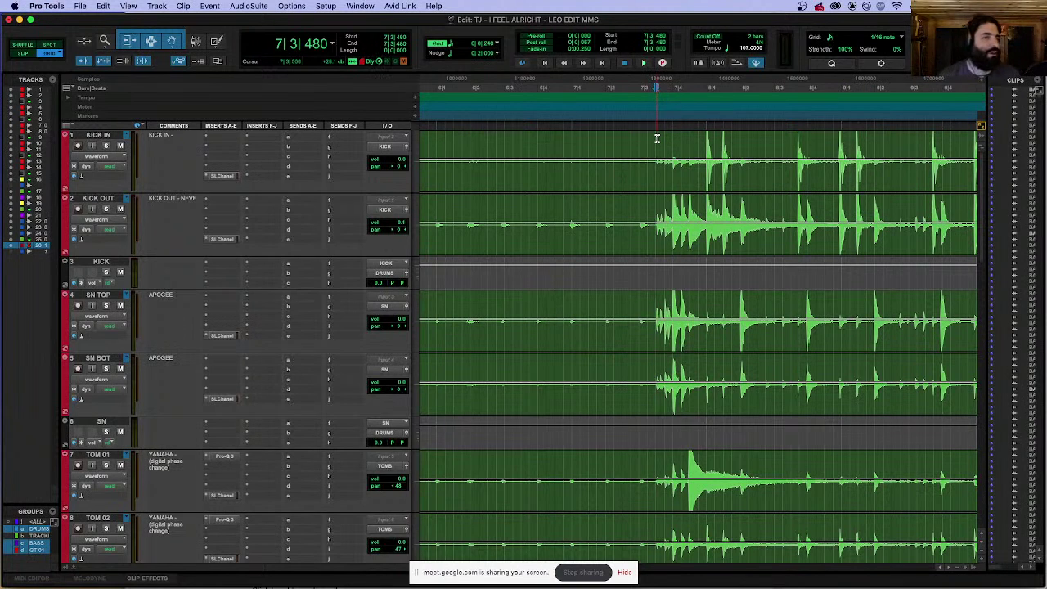
Step: Examine how the first hits of the drum fill sit against the grid lines around 7|3|480
key(super+bracketright)
key(super+bracketright)
key(super+bracketright)
key(super+bracketright)
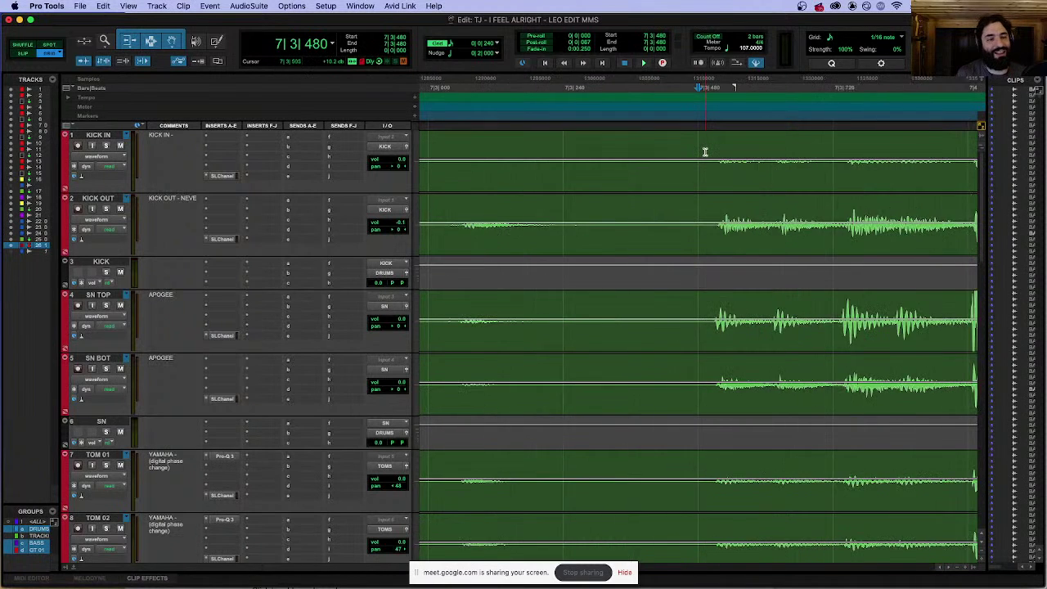
key(super+bracketleft)
key(super+bracketleft)
key(super+bracketleft)
key(super+bracketleft)
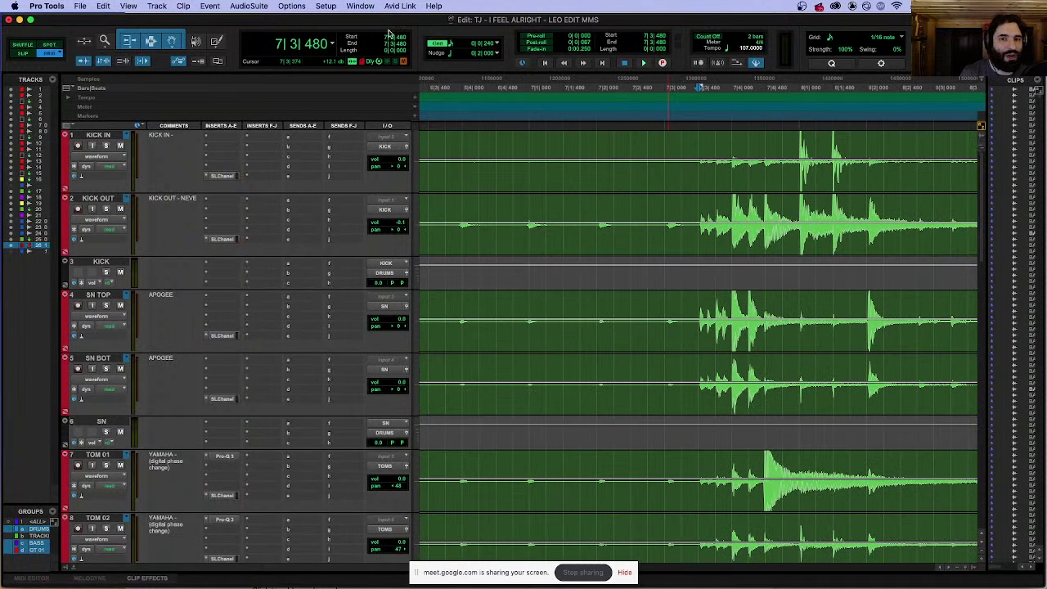
Step: Set the grid value to a 1/32 note
click(472, 45)
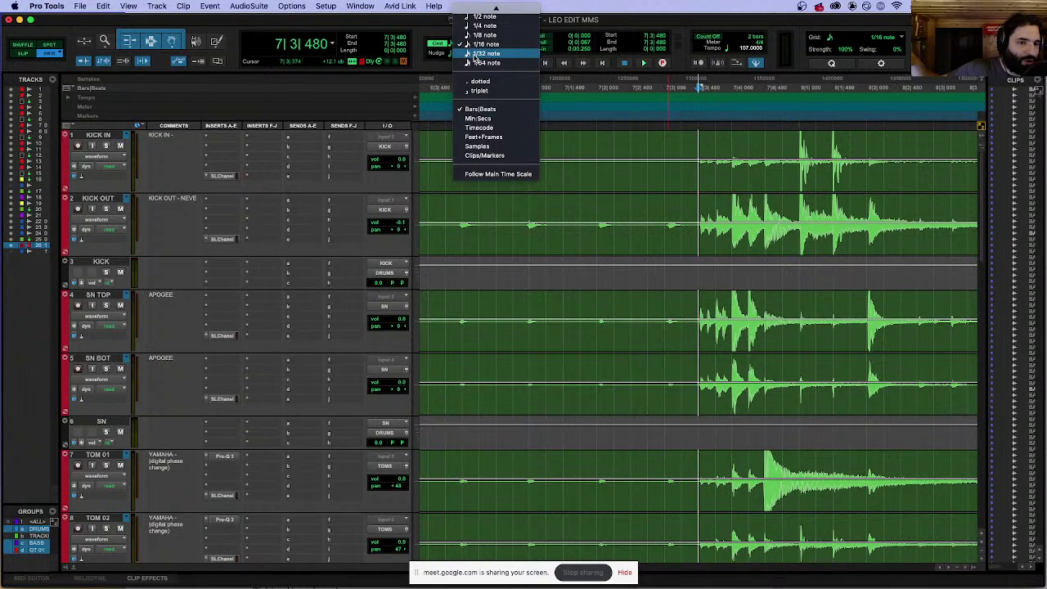
click(474, 54)
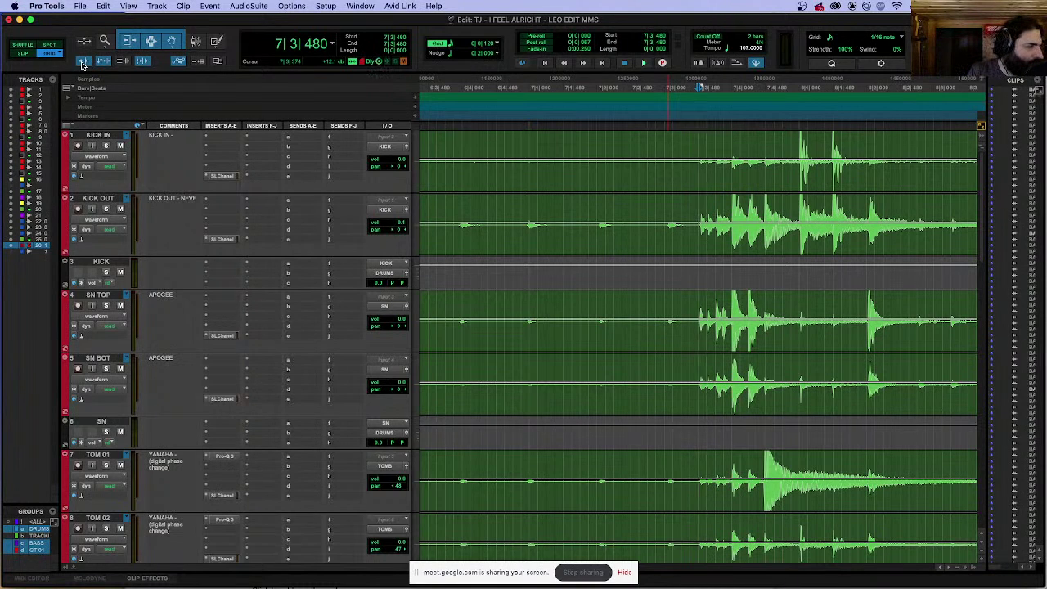
click(82, 63)
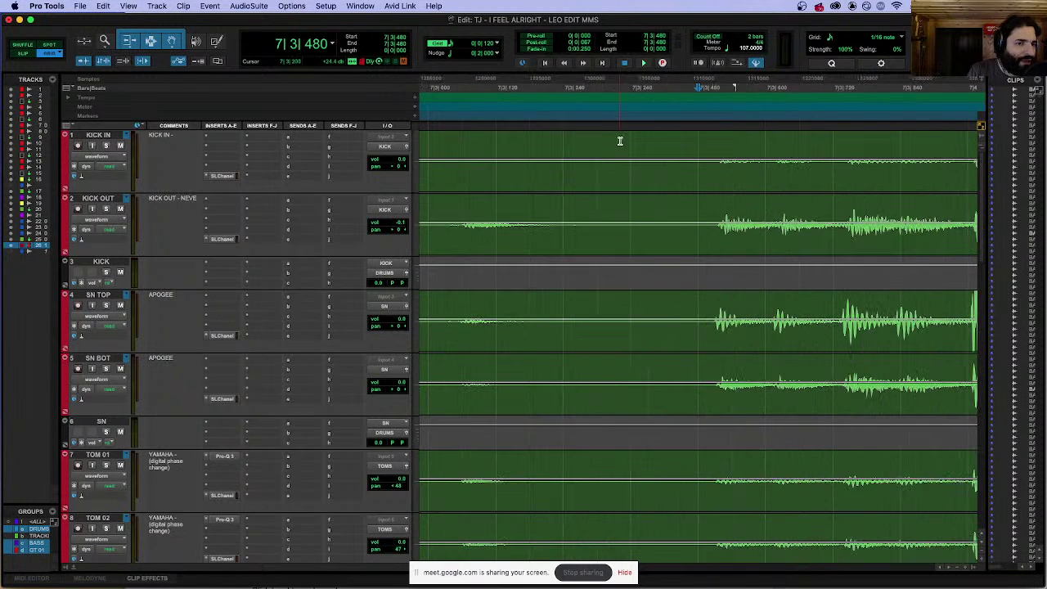
Step: Separate the grouped drum clips at four successive hits of the fill, from 7|3|513 to 7|4|007
click(754, 190)
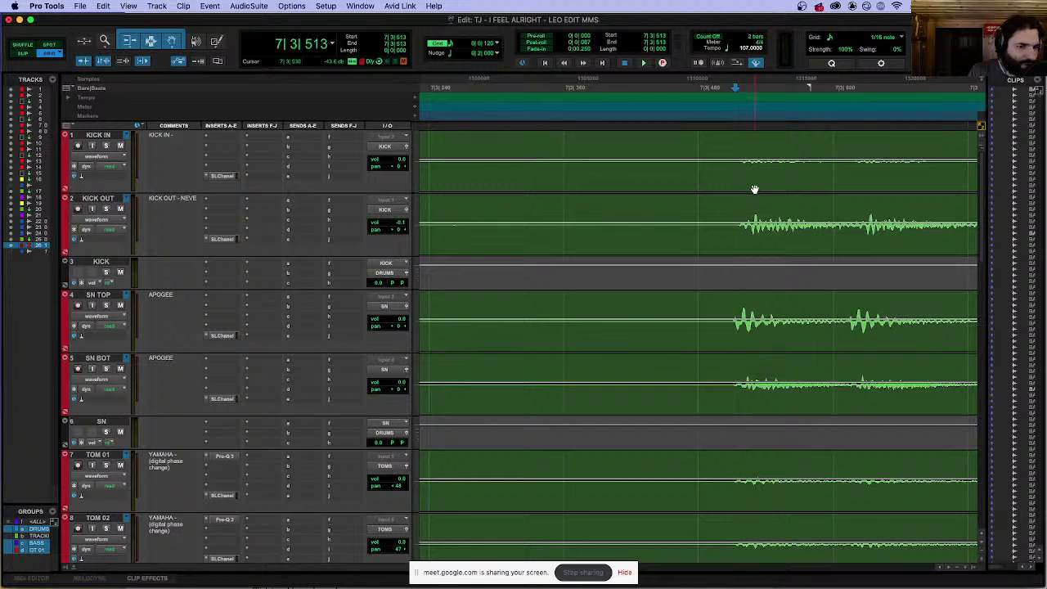
key(super+e)
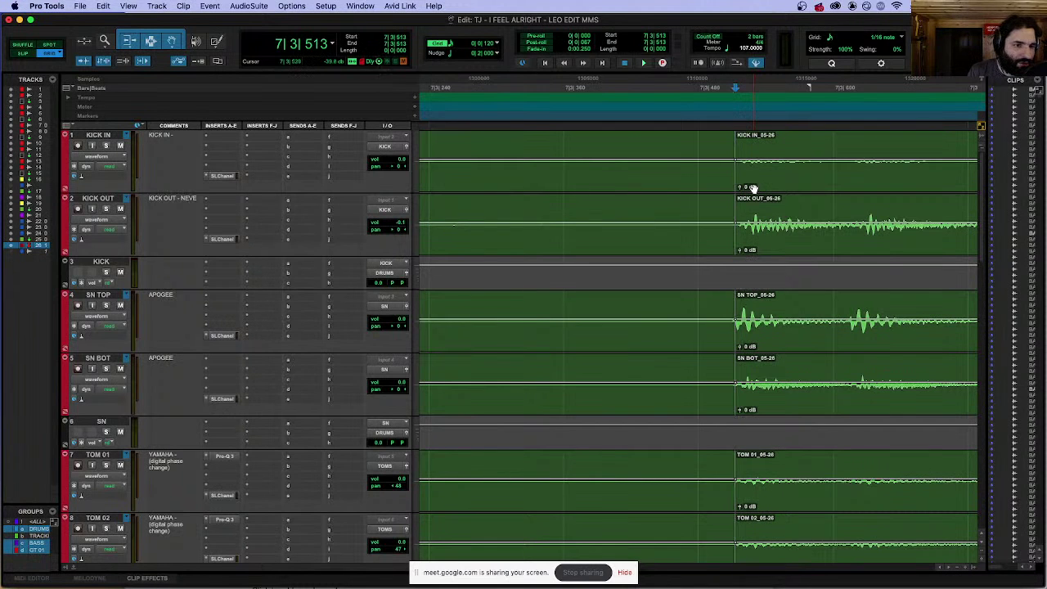
click(753, 189)
key(super+e)
key(Tab)
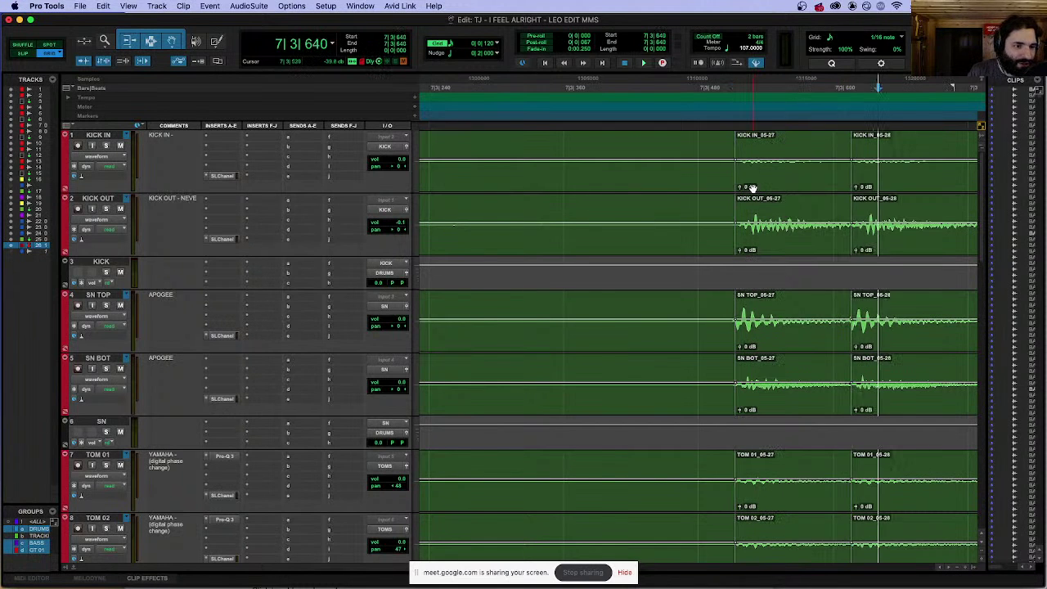
key(Tab)
key(super+e)
key(Tab)
key(Tab)
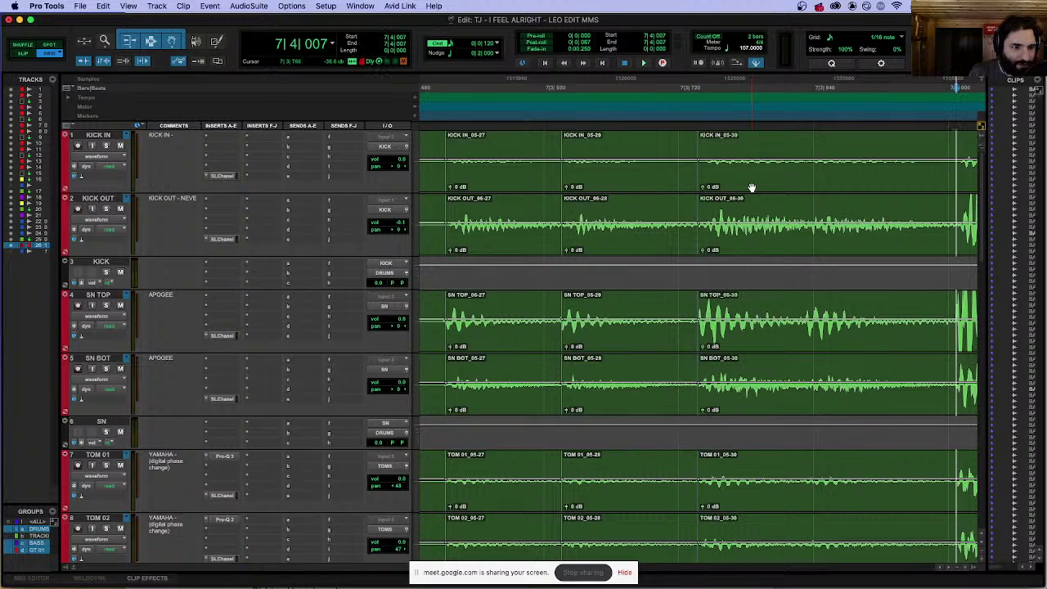
key(super+e)
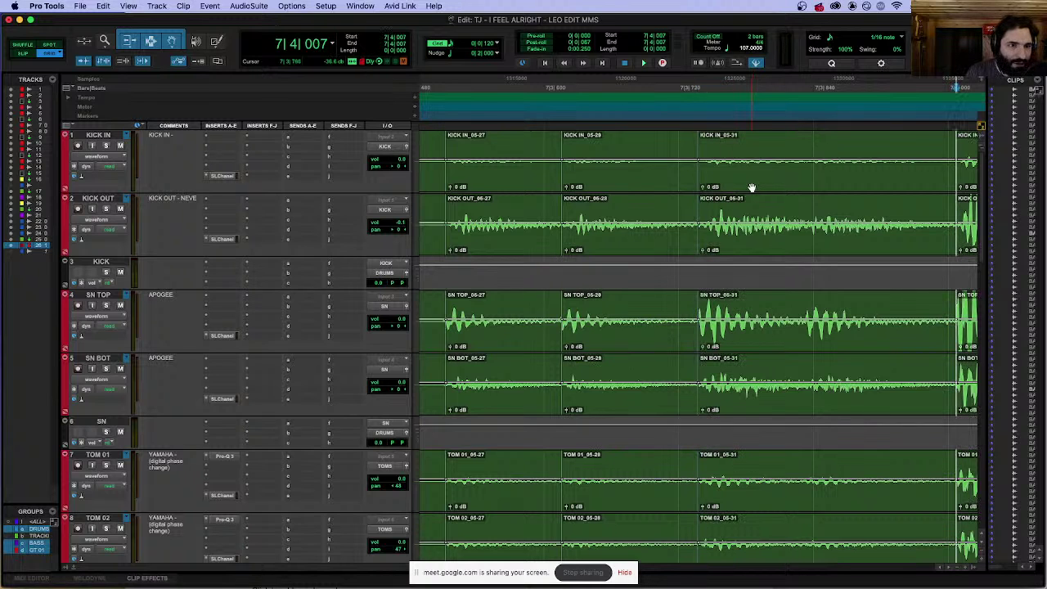
Step: Separate the grouped drum clip between 7|3|737 and 7|4|007 at its second snare hit, about 7|3|834
click(752, 188)
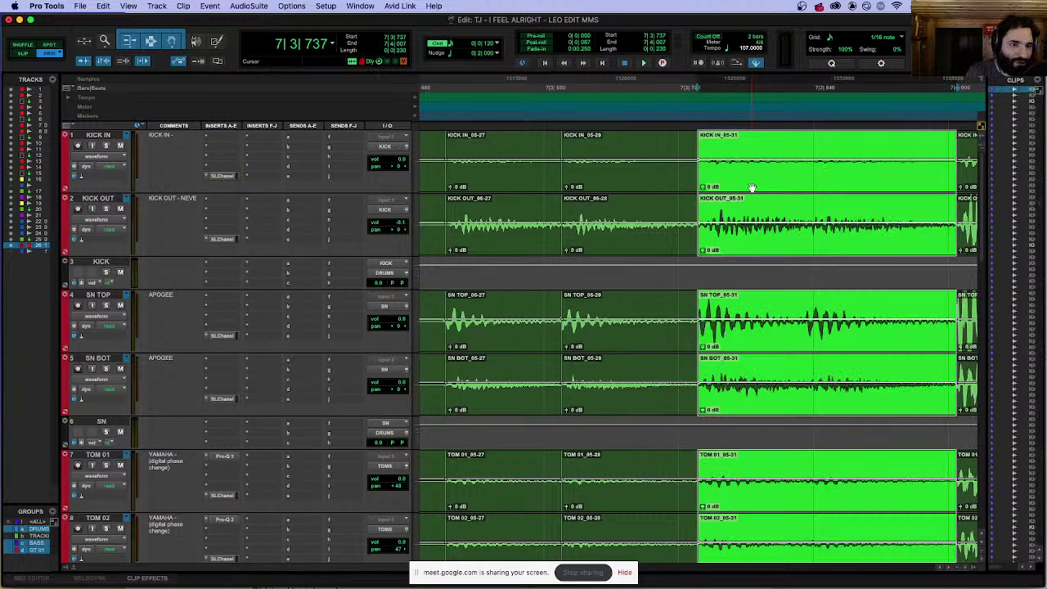
click(806, 305)
key(super+e)
Step: Move the four separated fill clips, from last to first, onto the grid at 7|3|840, 7|3|720, 7|3|600 and 7|3|480
click(822, 187)
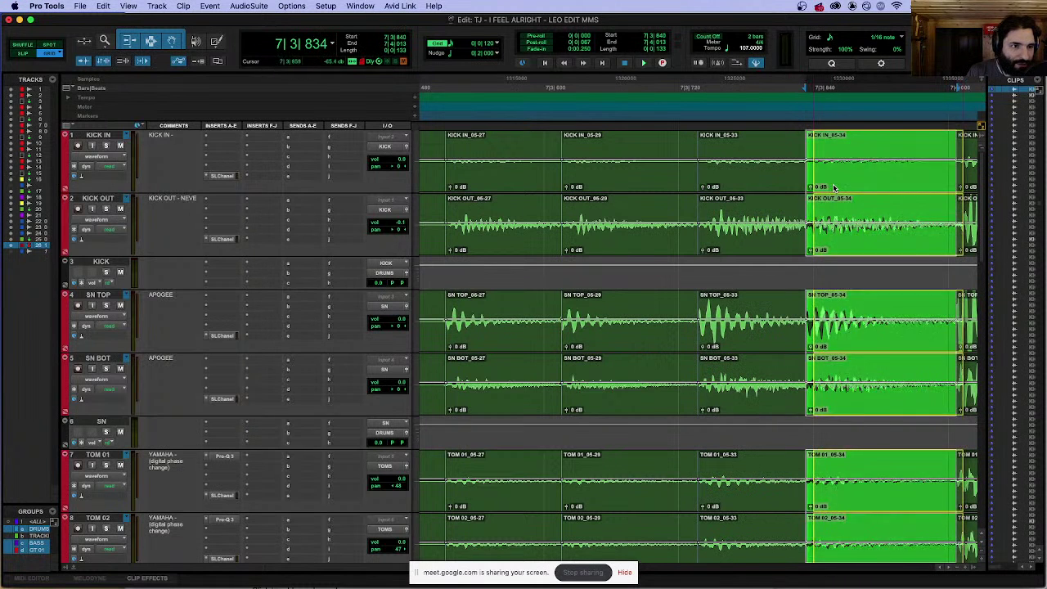
drag(741, 181, 721, 178)
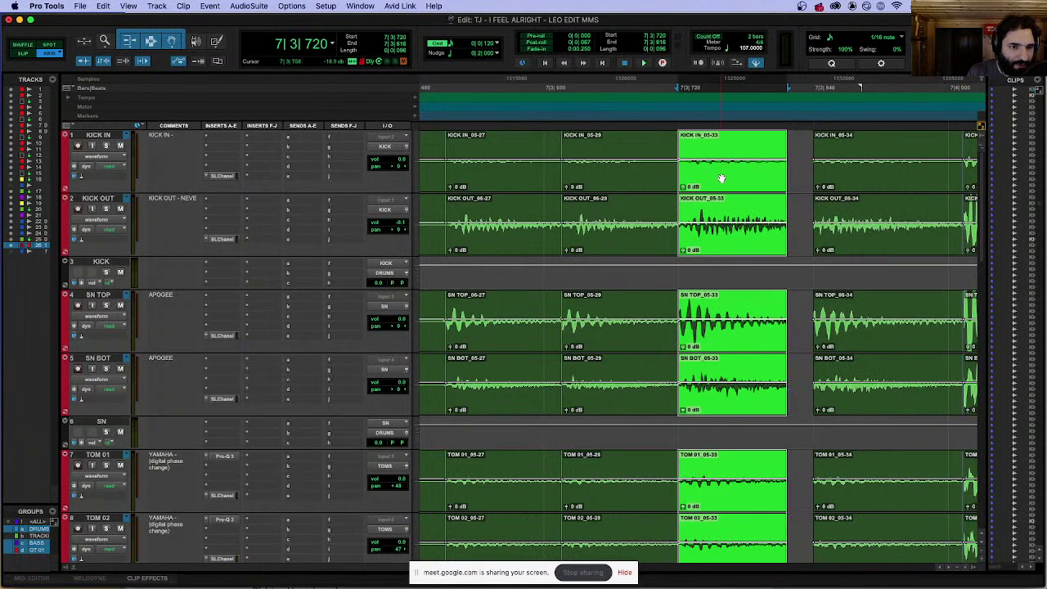
drag(581, 181, 545, 180)
scroll(545, 181, left, 5)
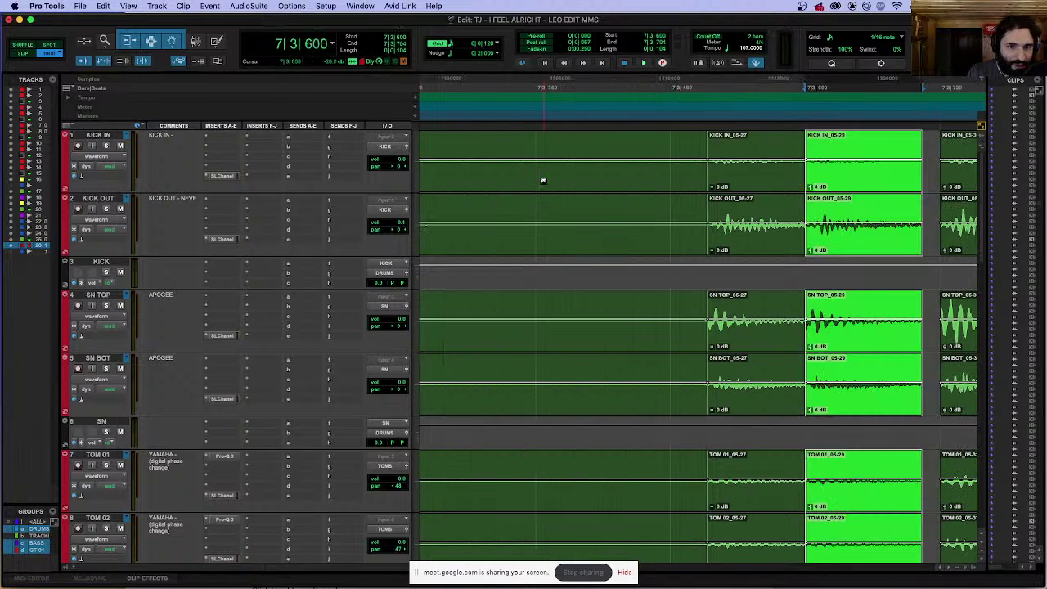
drag(748, 183, 714, 182)
key(super+bracketleft)
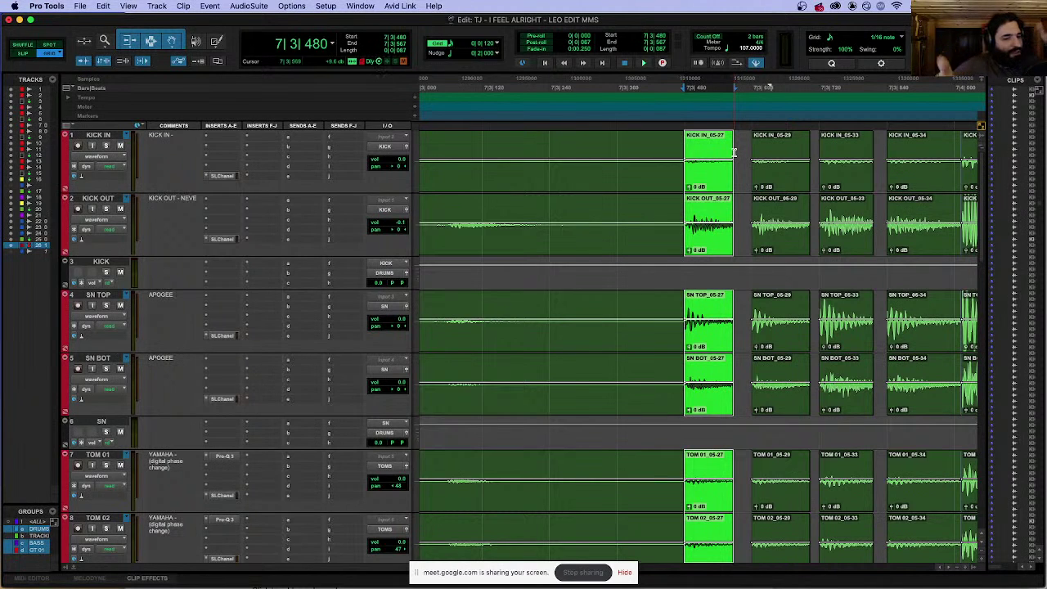
Step: Try to extend the end of the fill clip at 7|3|480 up to the start of the next clip
drag(733, 152, 750, 154)
click(740, 159)
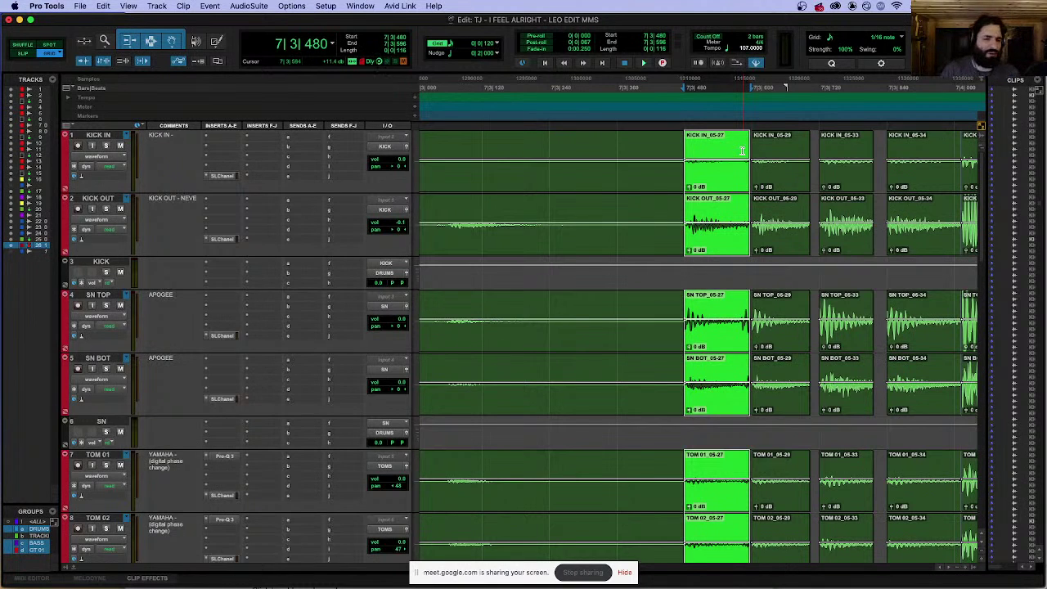
key(super+bracketright)
key(super+bracketright)
key(super+bracketright)
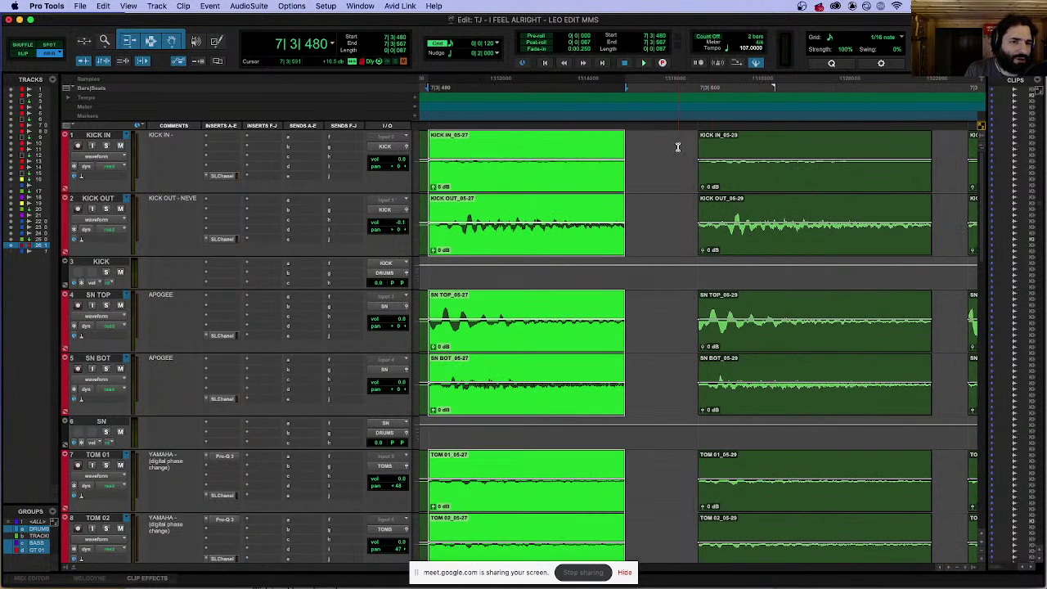
Step: Try to extend the start of the fill clip at 7|3|600 back to 7|3|587
drag(700, 154, 659, 158)
key(super+z)
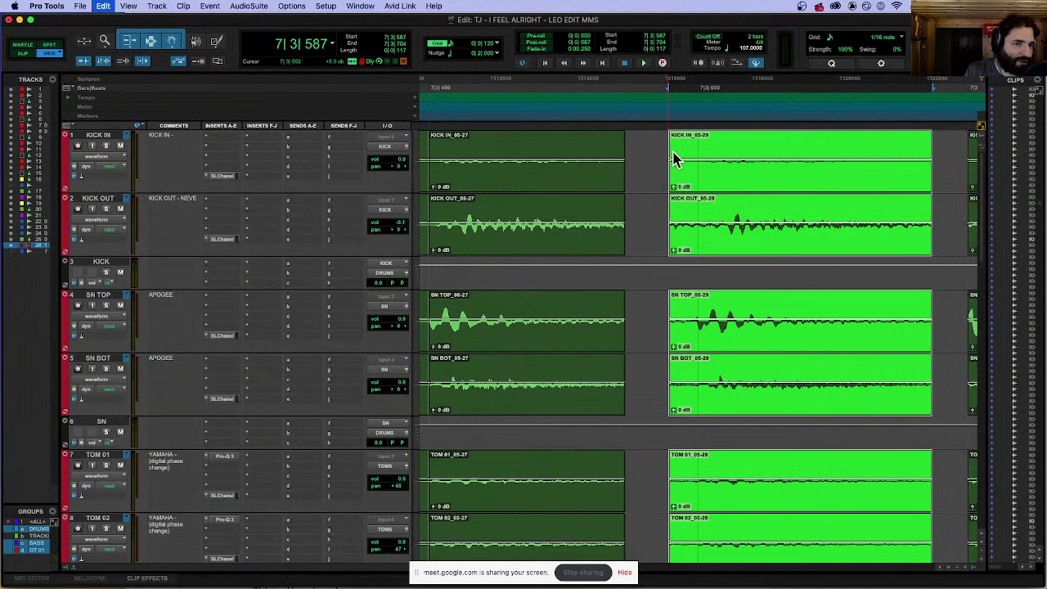
key(super+z)
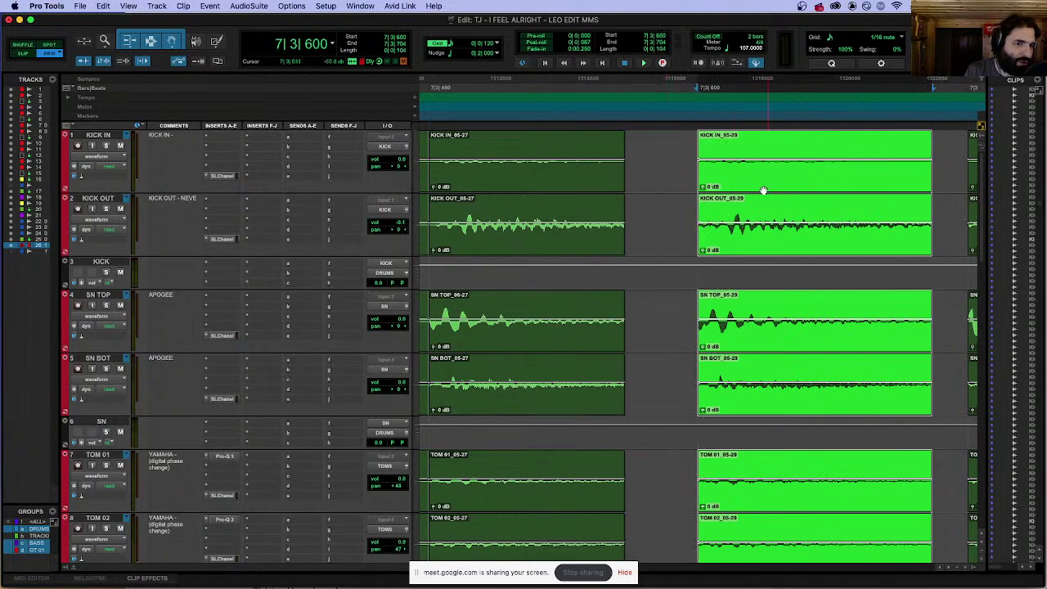
key(super+shift+z)
key(super+z)
Step: Separate the grouped drum clips at the next two hits of the fill, 7|4|240 and 7|4|463
key(super+bracketleft)
scroll(609, 162, right, 5)
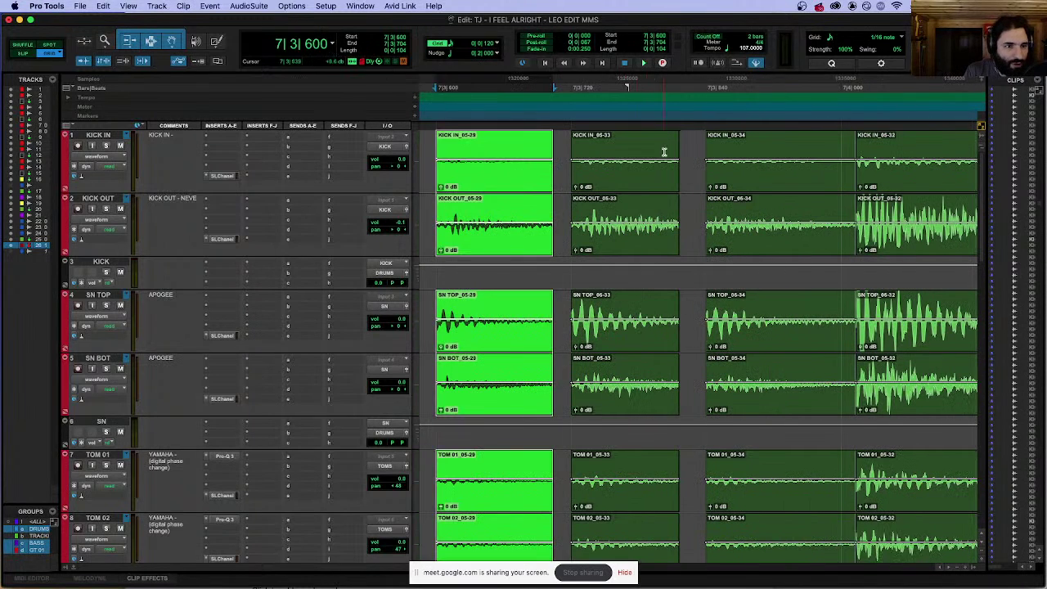
key(super+bracketleft)
click(879, 144)
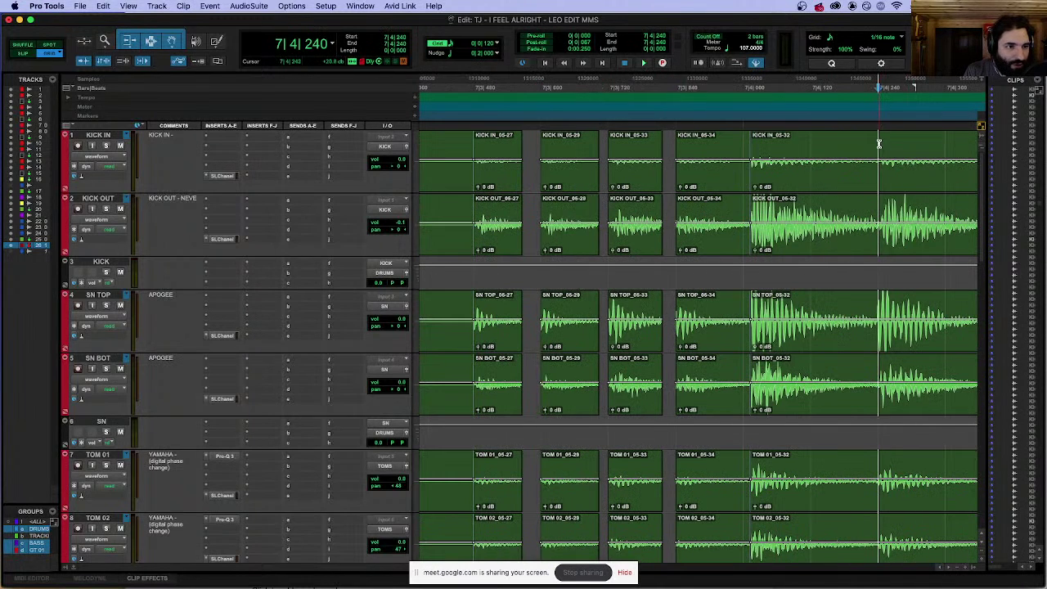
key(super+e)
scroll(882, 147, right, 8)
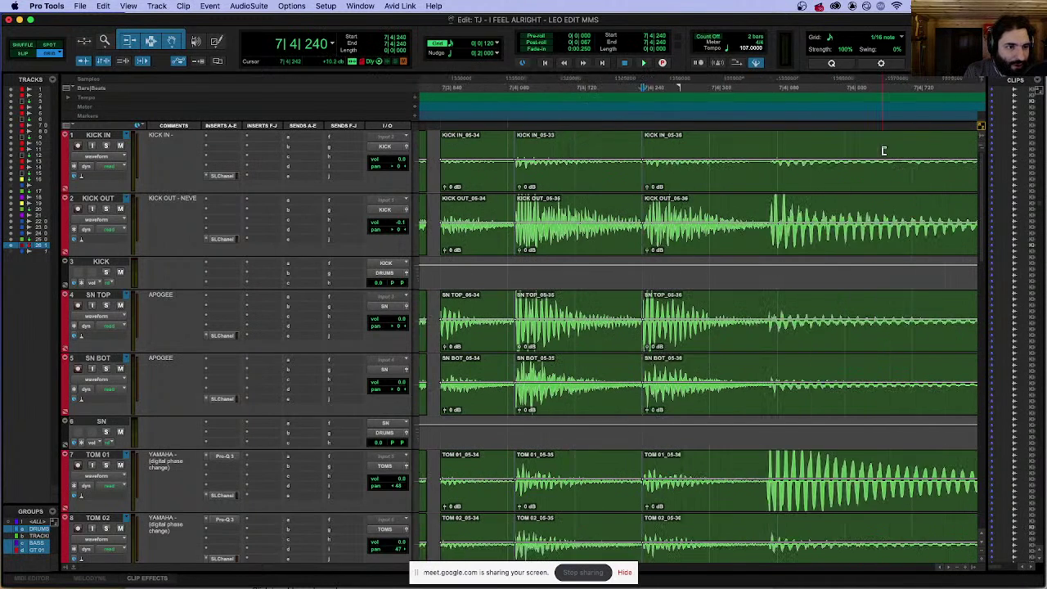
click(757, 144)
key(super+e)
Step: Separate the grouped drum clips at the two kick hits 8|1|017 and 8|1|479 and the snare hit 8|2|027
scroll(760, 146, right, 8)
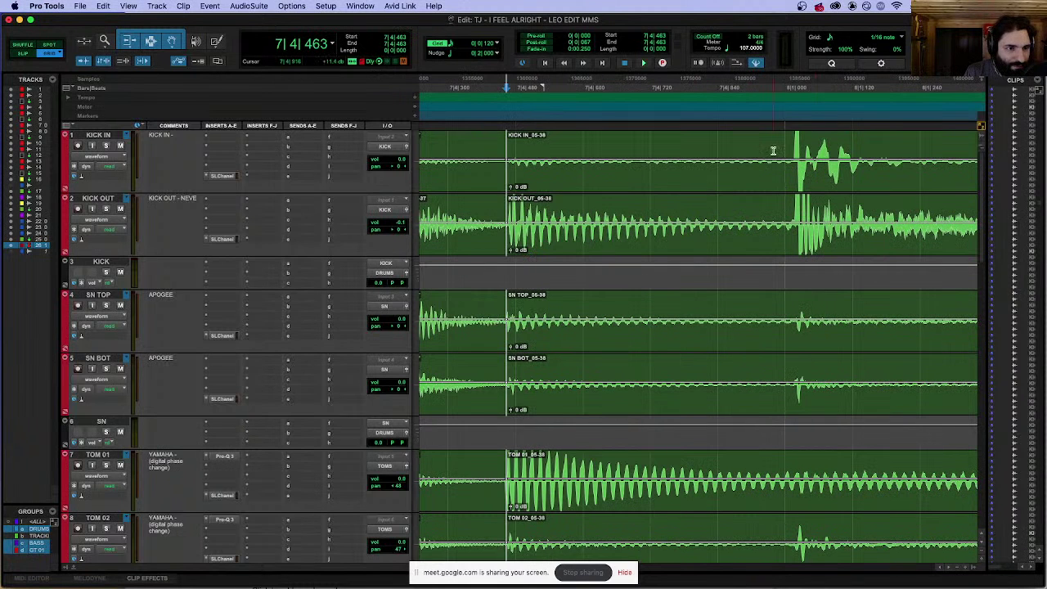
click(795, 144)
key(super+e)
scroll(760, 143, right, 8)
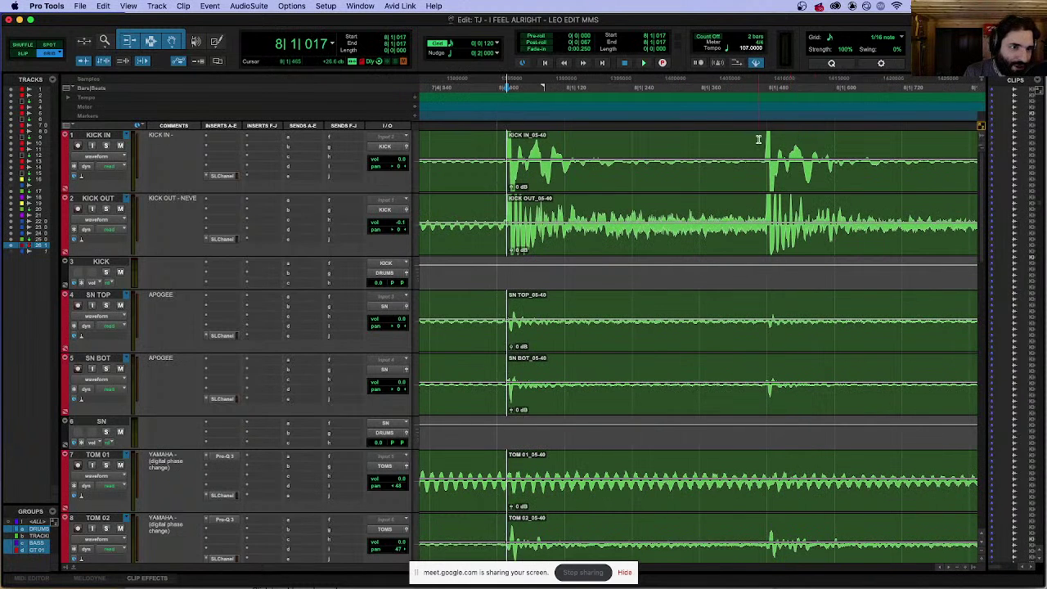
click(766, 143)
key(super+e)
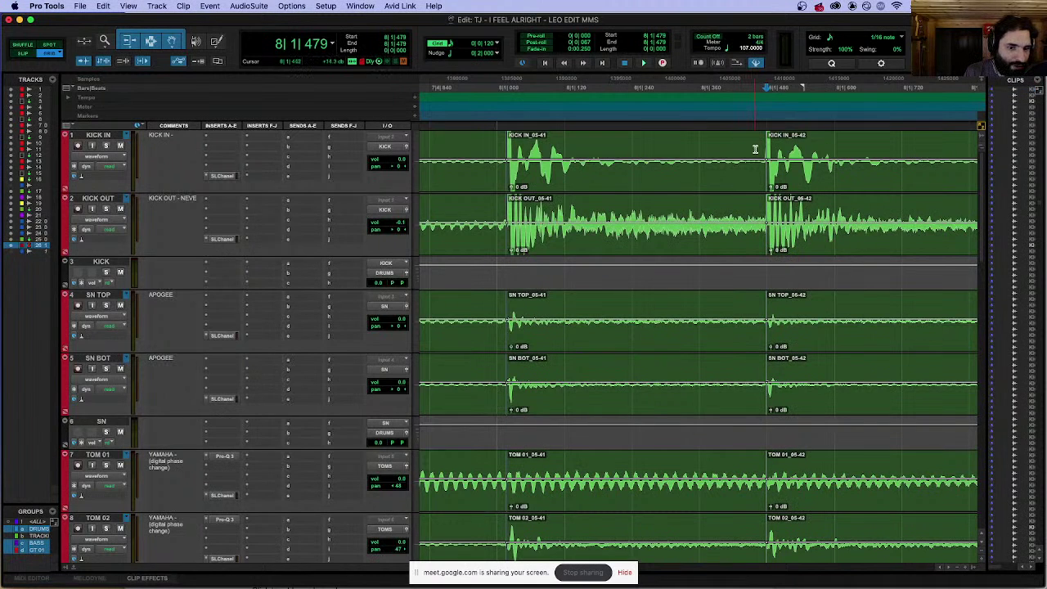
scroll(752, 145, right, 8)
click(778, 204)
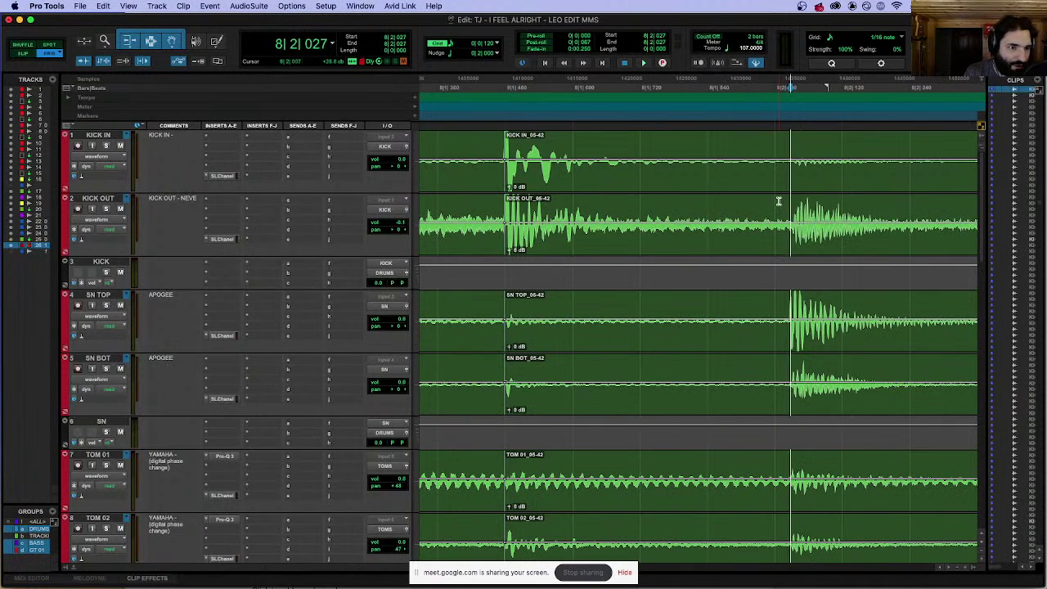
key(super+e)
Step: Separate the grouped drum clip at the kick hit just before 8|3|720, at 8|3|692
click(826, 231)
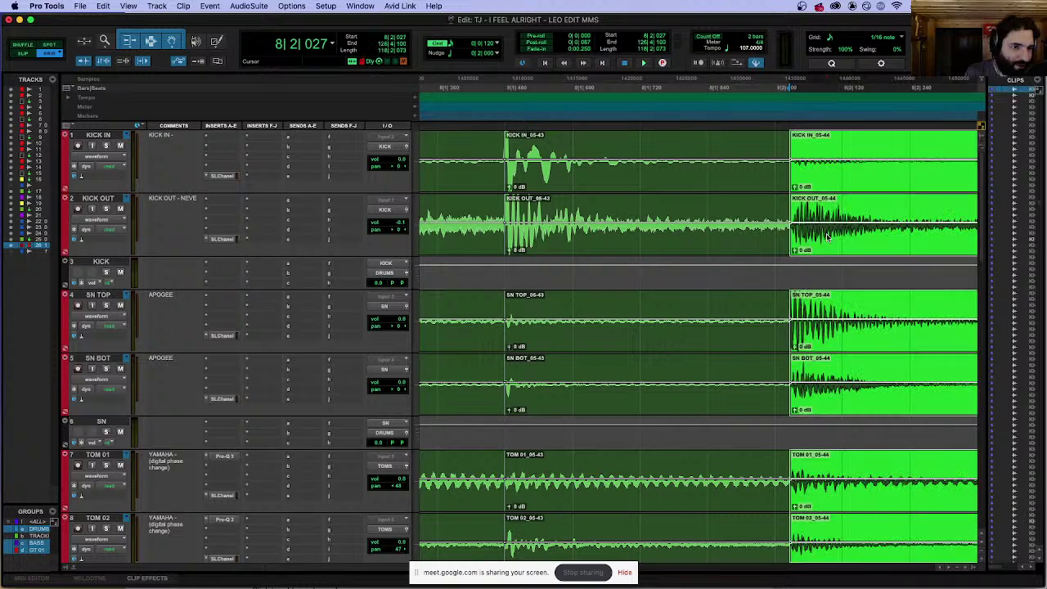
scroll(829, 227, right, 10)
scroll(830, 222, right, 4)
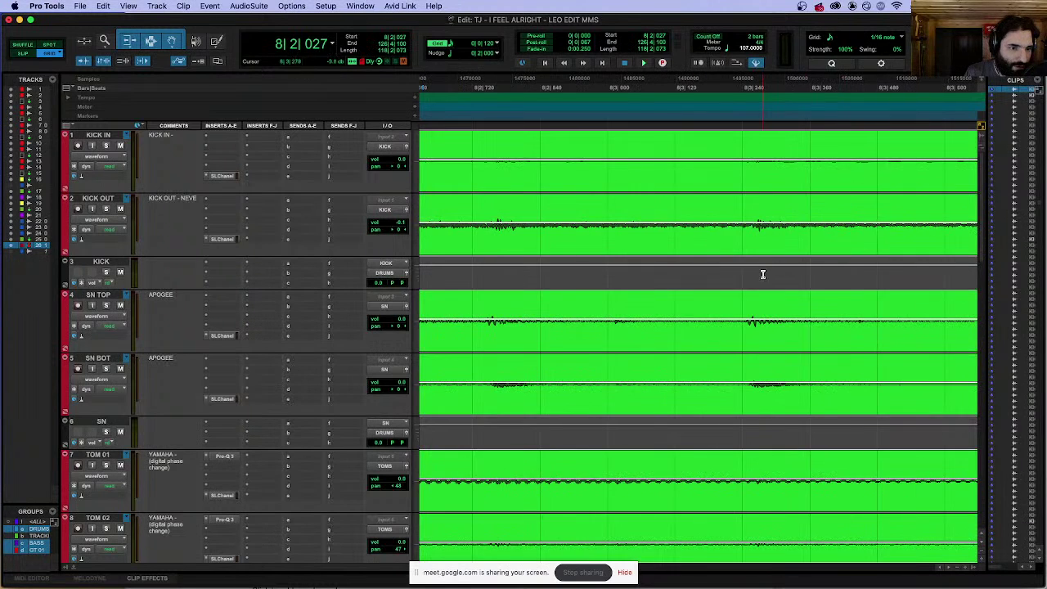
click(738, 286)
click(753, 309)
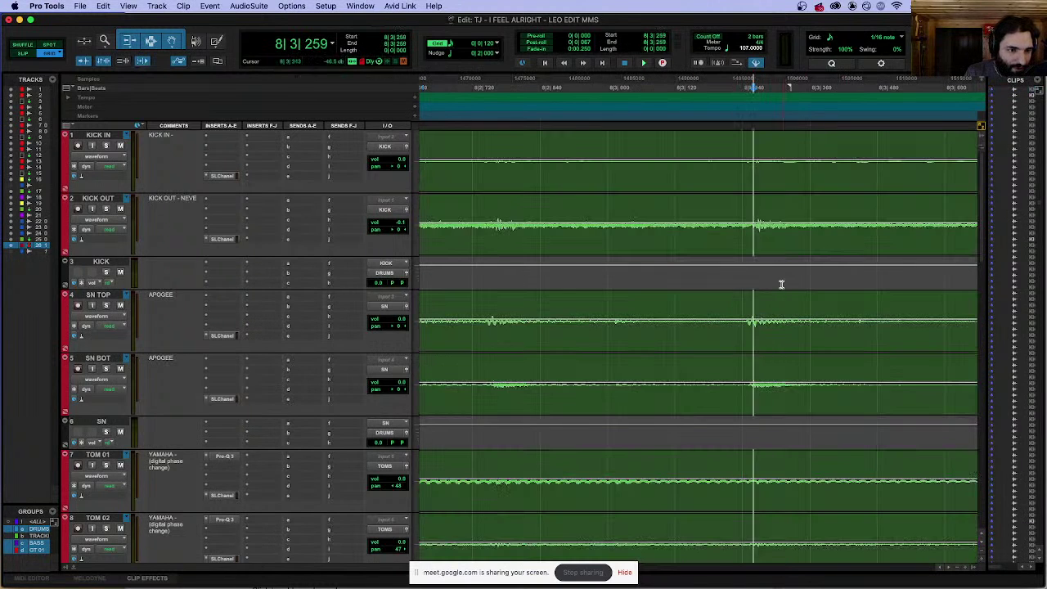
scroll(780, 284, right, 12)
click(594, 140)
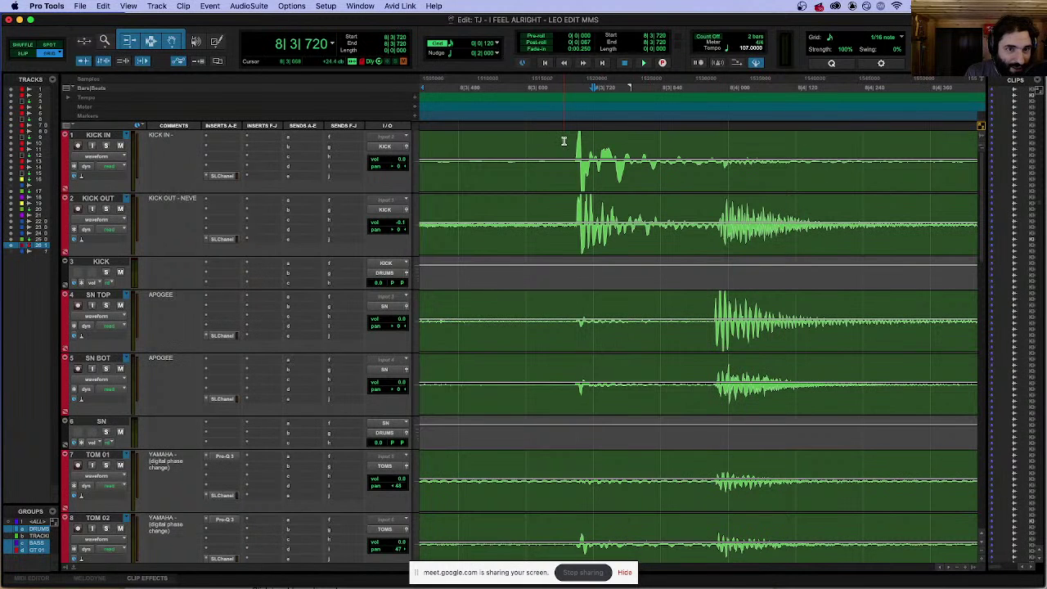
click(578, 140)
key(super+e)
Step: Separate the grouped drum clip at the following kick hit, at 8|4|923
scroll(847, 156, up, 3)
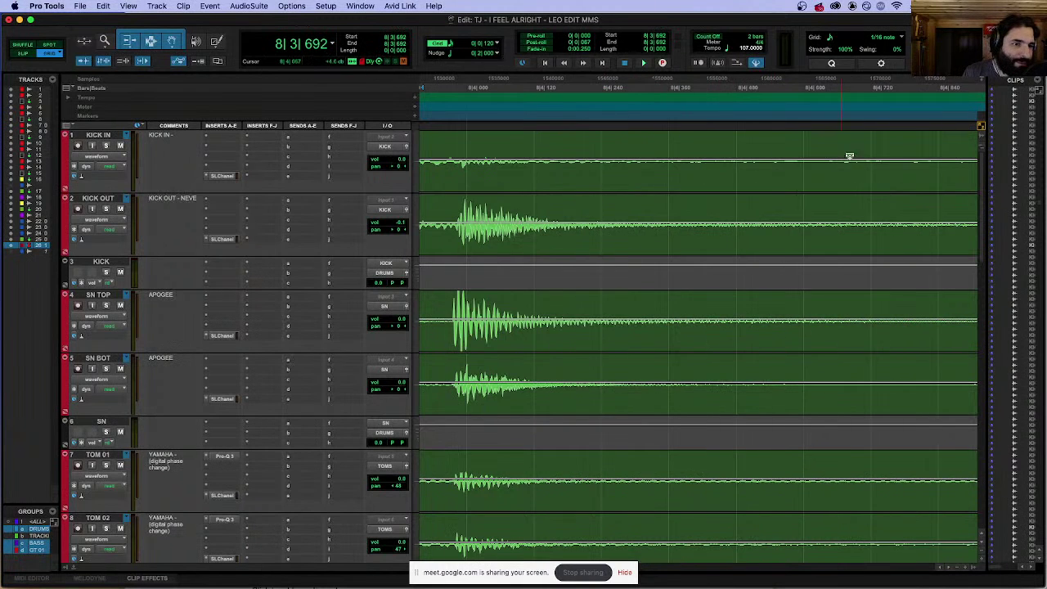
scroll(822, 151, down, 4)
click(823, 151)
key(Tab)
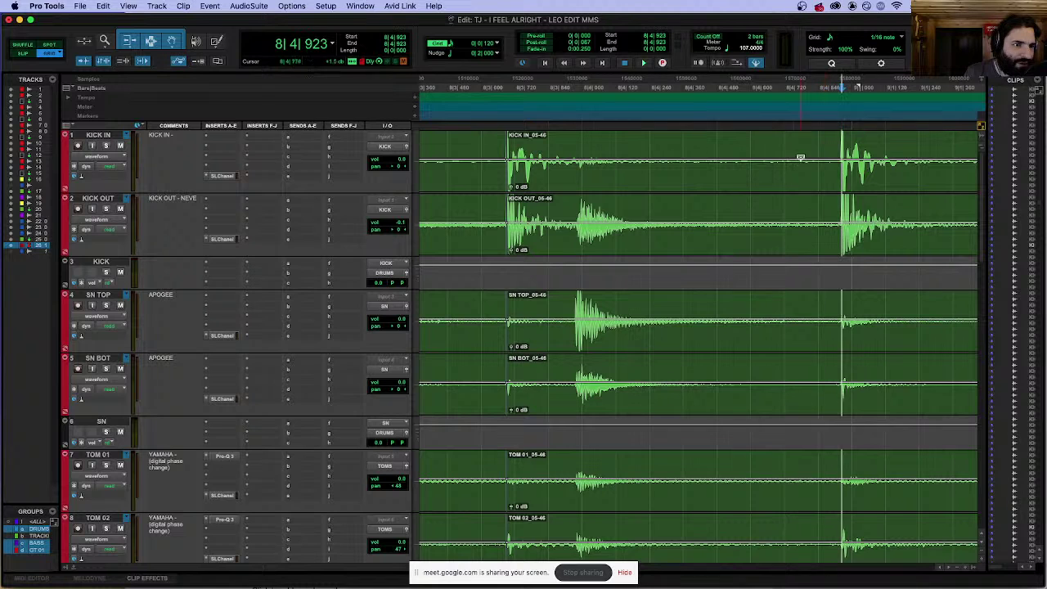
key(super+e)
Step: Move the clip between these two kick cuts to start at 8|3|720, and extend its start back to 8|3|597
click(578, 181)
drag(578, 181, 587, 180)
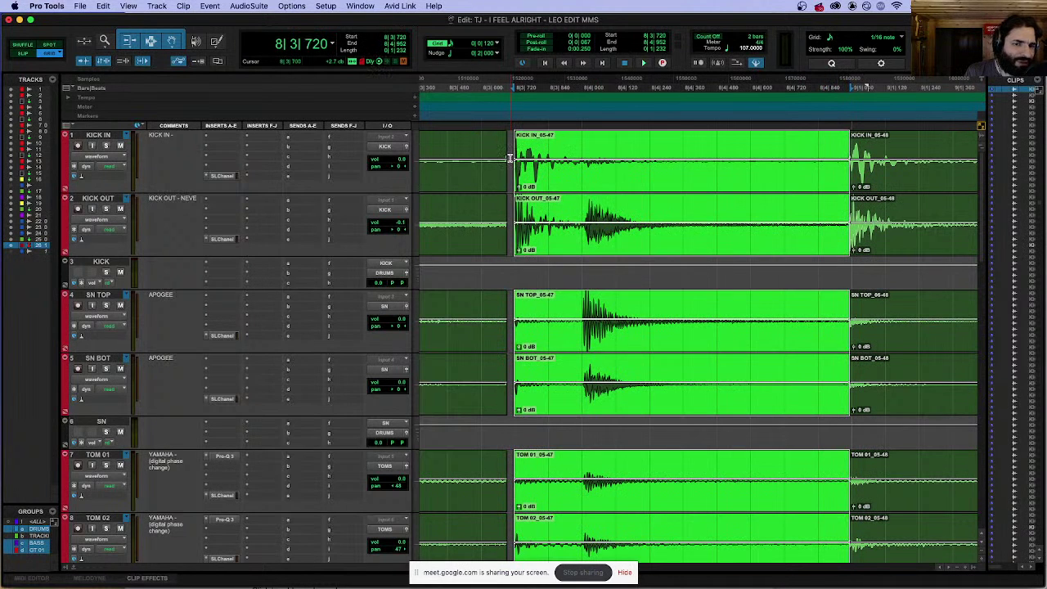
drag(511, 152, 479, 152)
scroll(698, 155, down, 1)
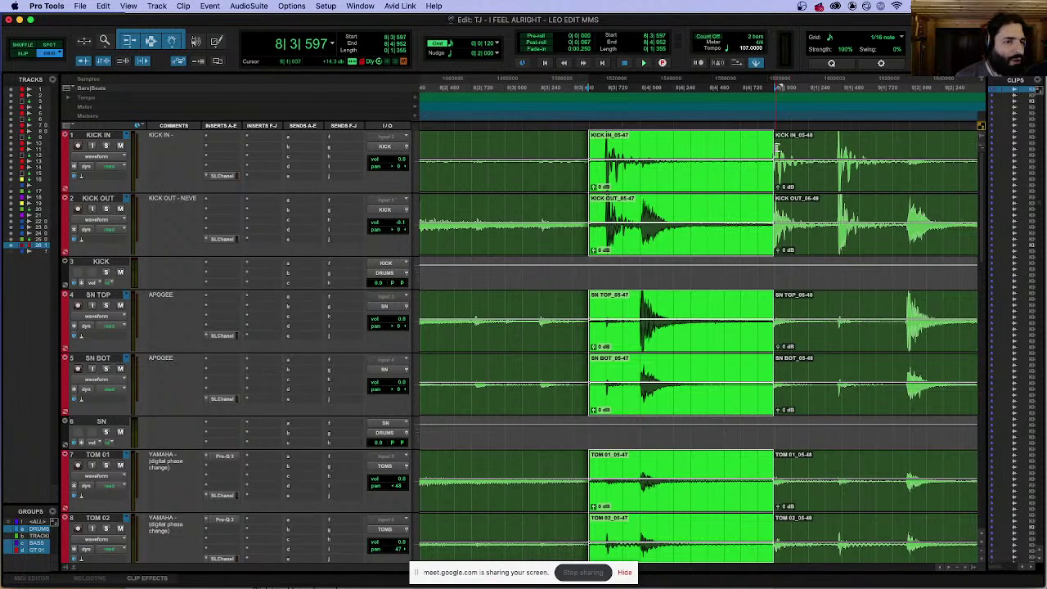
Step: Extend the start of the drum clip that follows it back to 8|4|870
drag(776, 147, 763, 147)
scroll(788, 147, right, 3)
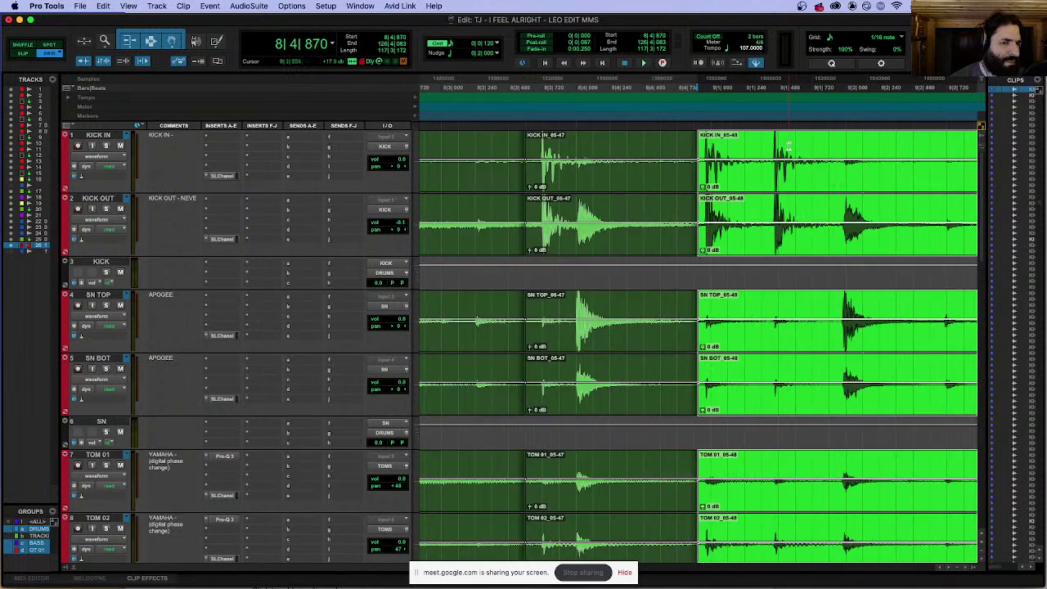
scroll(787, 147, up, 2)
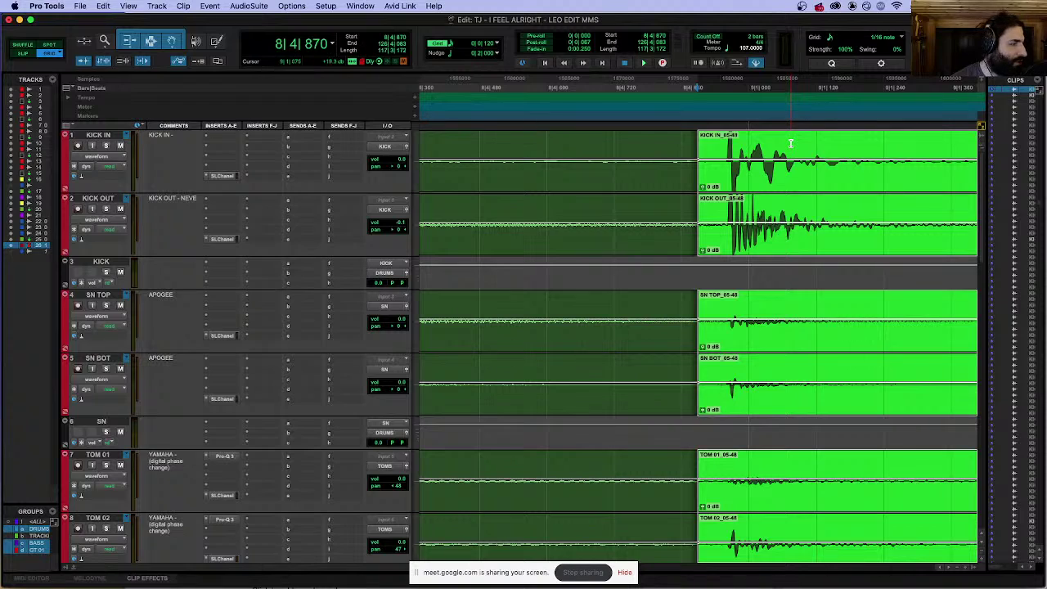
Step: Separate the grouped drum clip at the kick hit in bar 11, at 11|3|672
scroll(790, 144, down, 8)
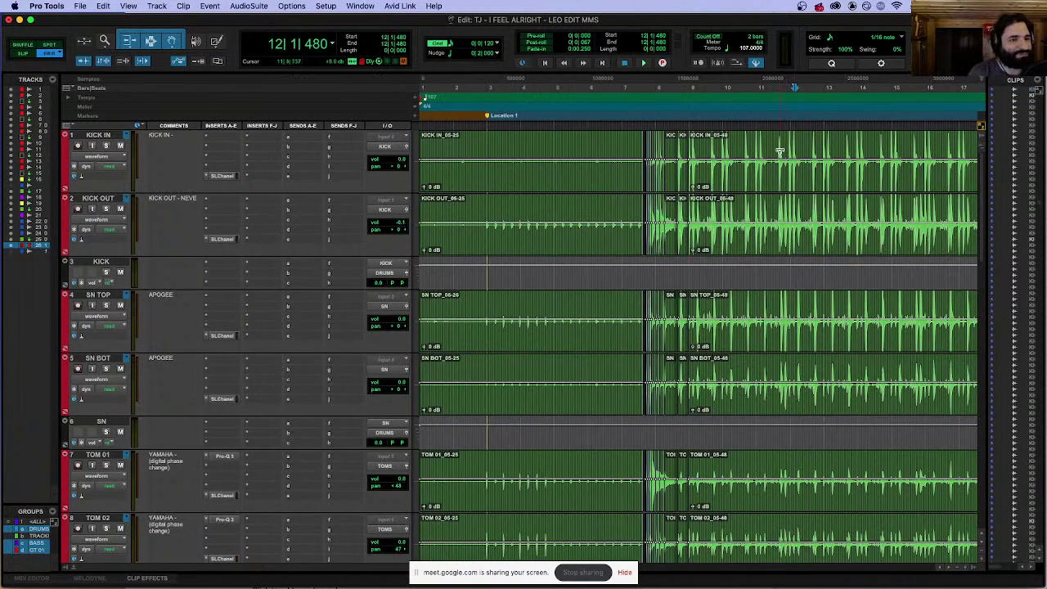
click(783, 148)
scroll(783, 144, up, 5)
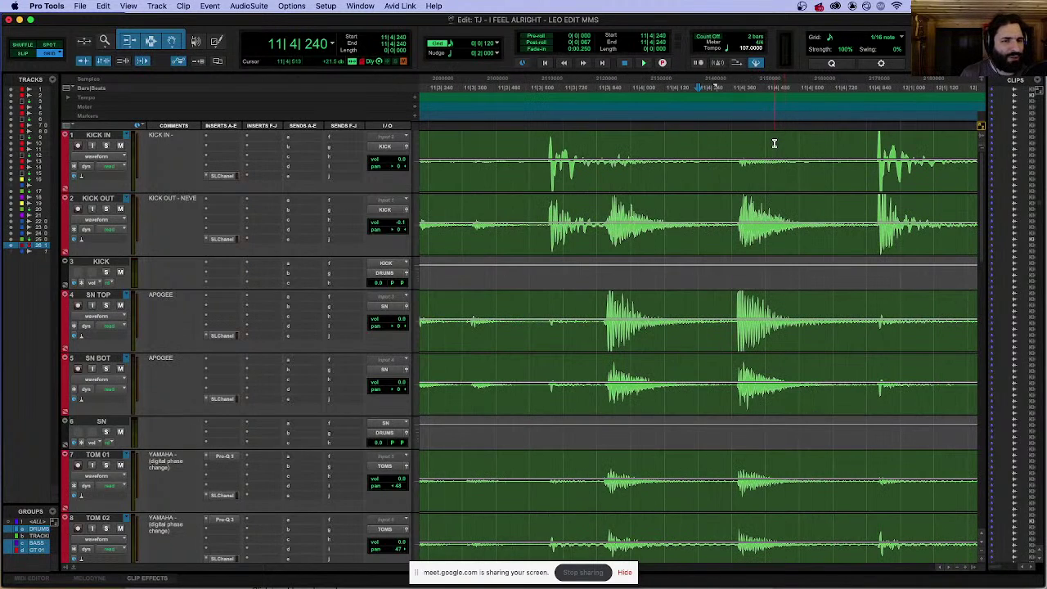
click(528, 144)
key(Tab)
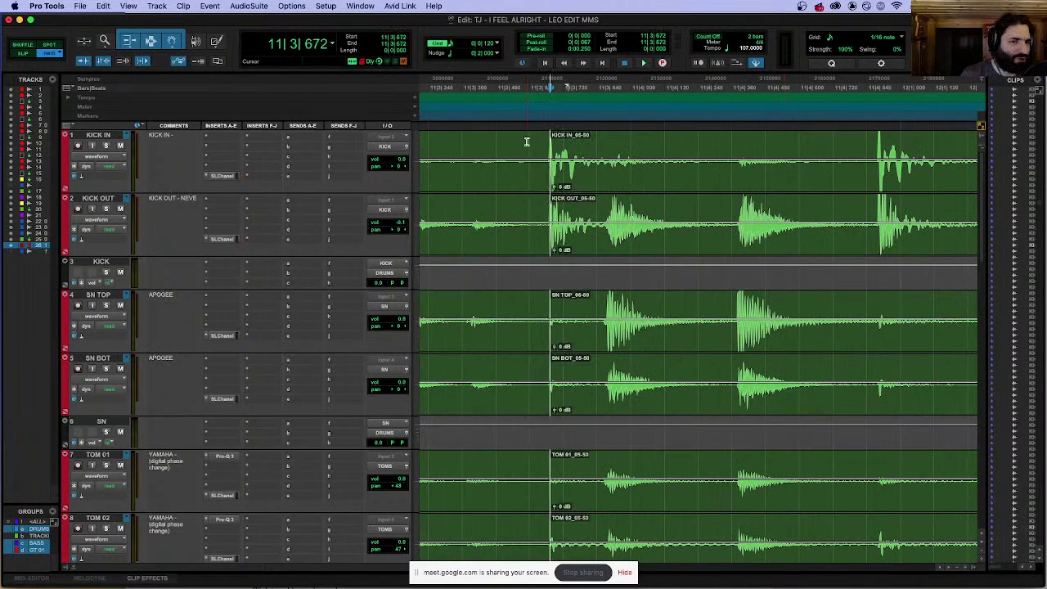
Step: Separate the grouped drum clip at 18|1|009 and select the section from 11|3|672 up to that cut
scroll(820, 137, right, 10)
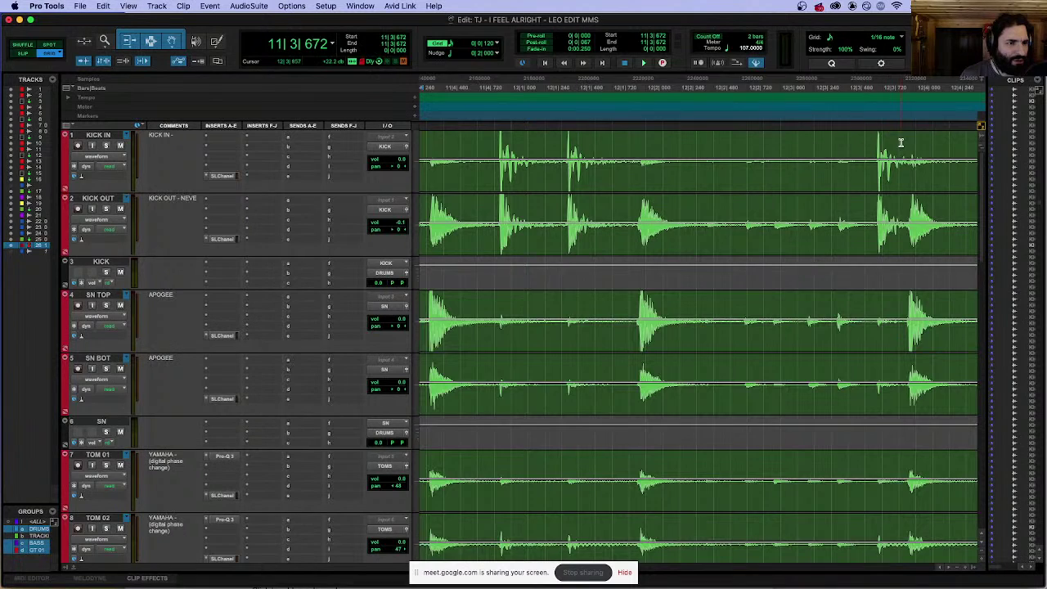
scroll(900, 143, right, 3)
scroll(899, 144, right, 5)
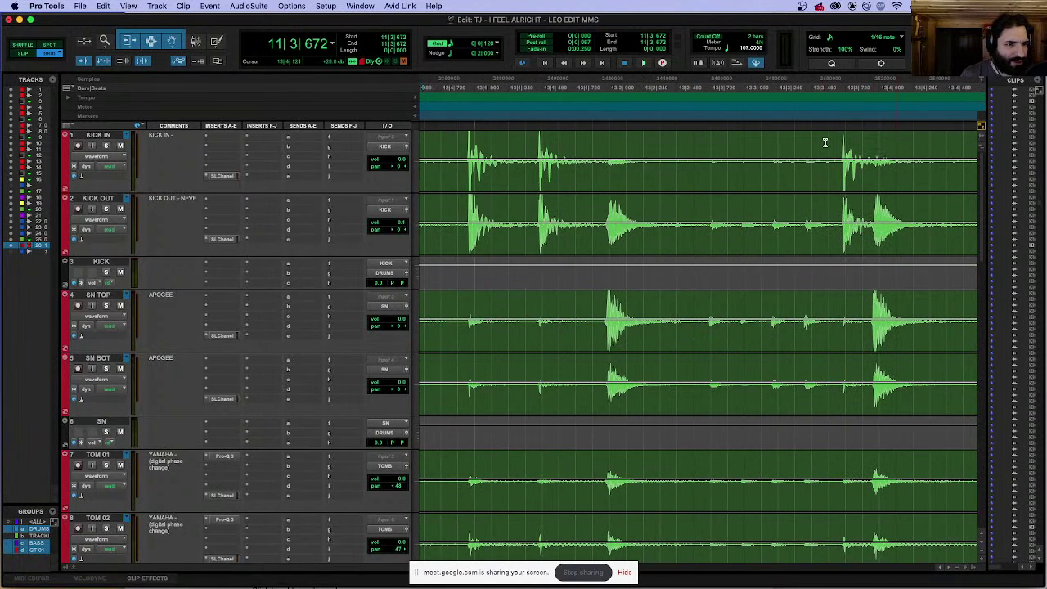
shift+click(827, 144)
key(Delete)
scroll(822, 140, down, 4)
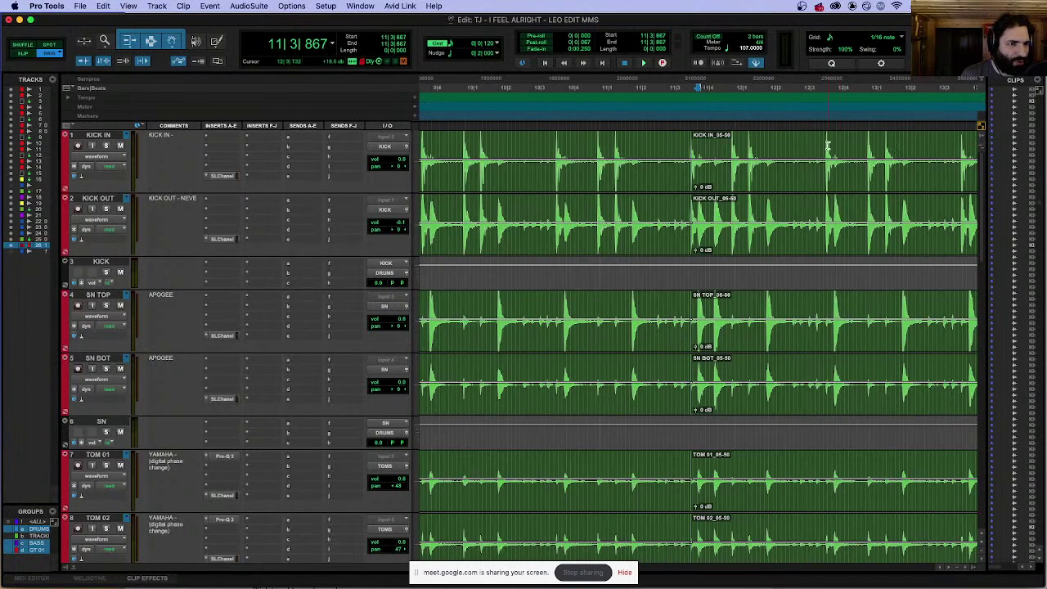
scroll(897, 135, left, 2)
click(924, 139)
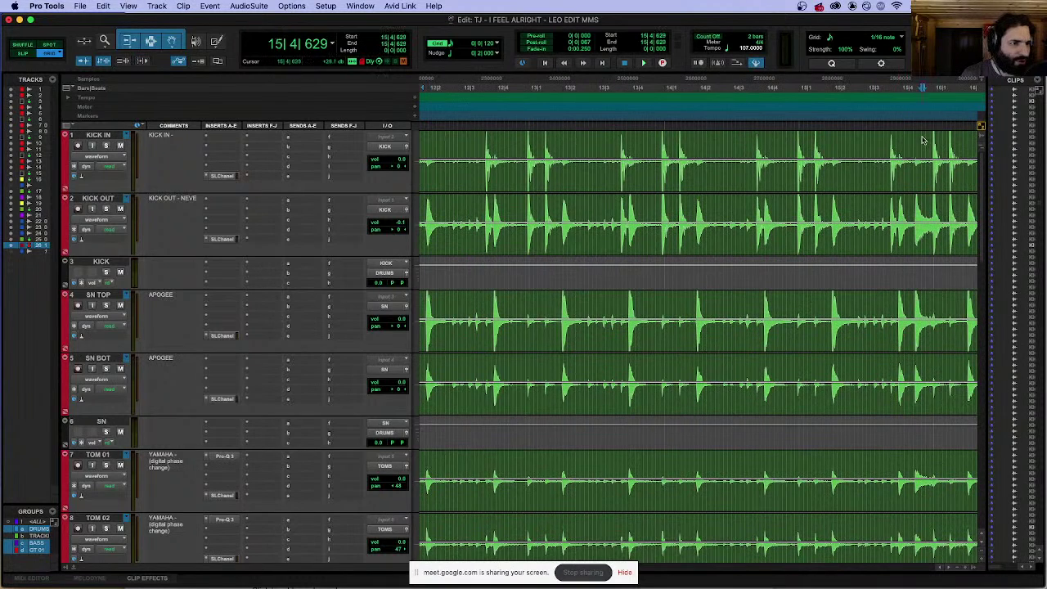
click(940, 137)
scroll(940, 136, right, 5)
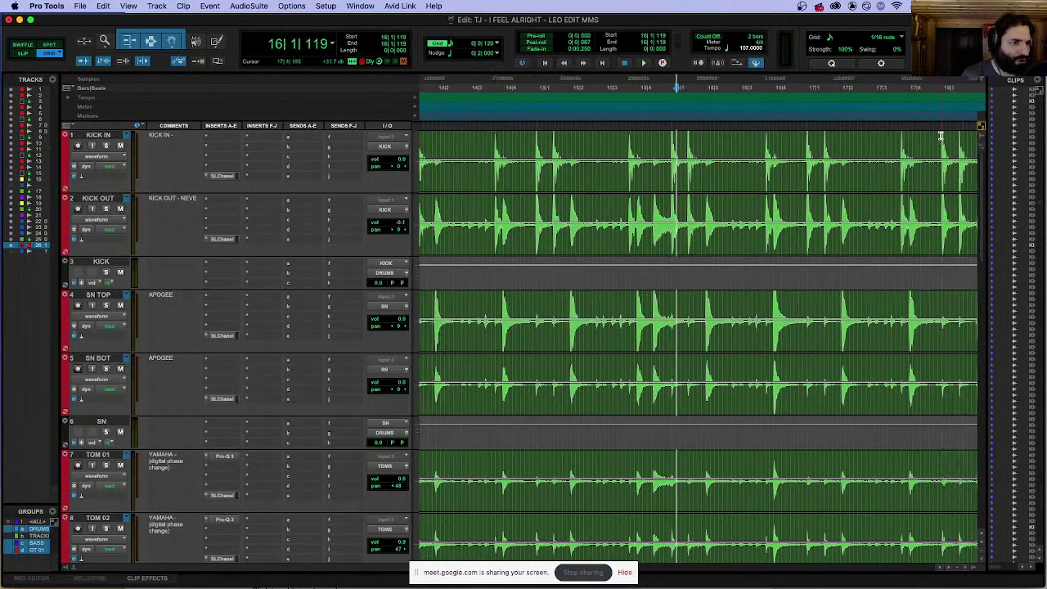
click(900, 139)
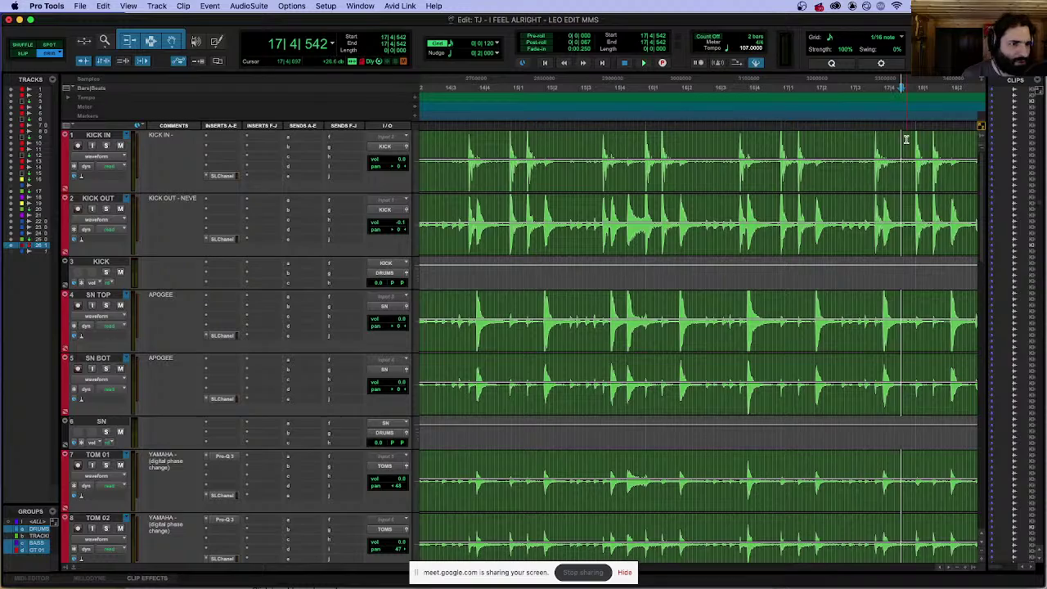
key(Tab)
key(alt+shift+Tab)
scroll(689, 176, down, 3)
scroll(689, 176, up, 6)
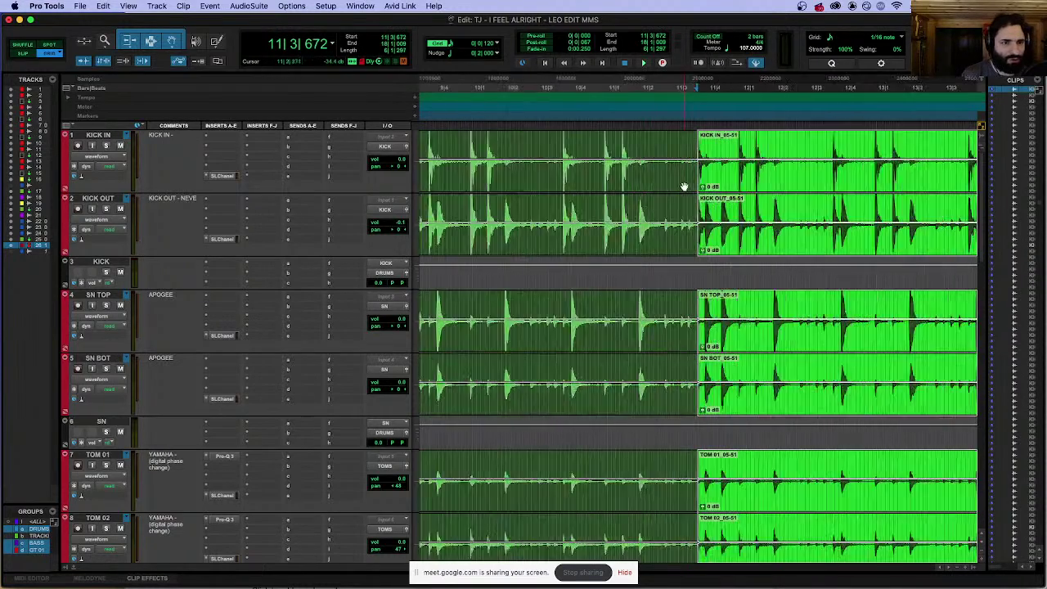
Step: Move the separated drum section at the bar 11 kick hit to start at 11|3|758 and play it back
scroll(777, 178, right, 5)
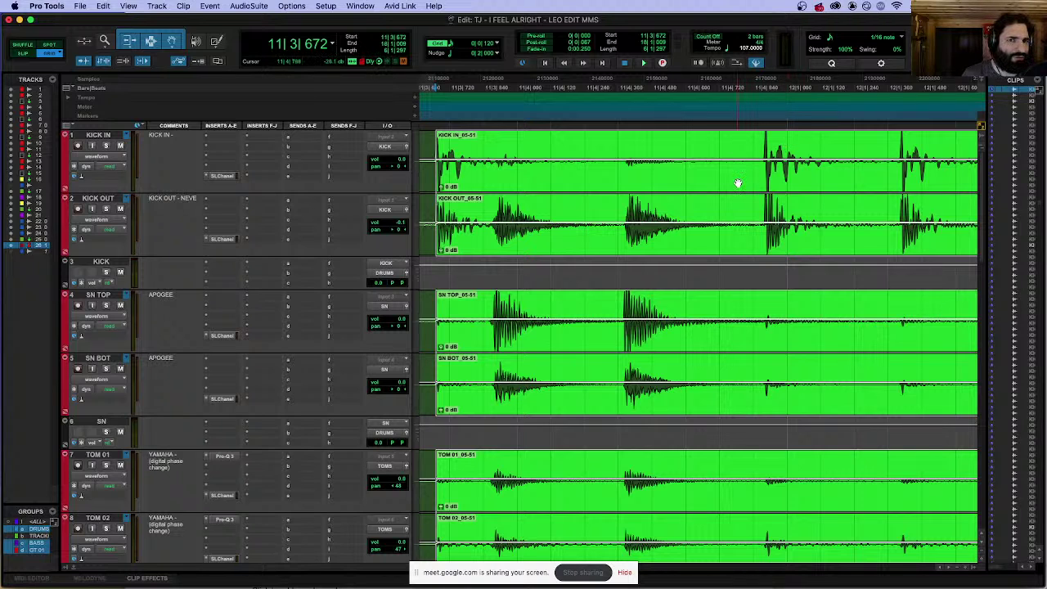
drag(736, 182, 760, 175)
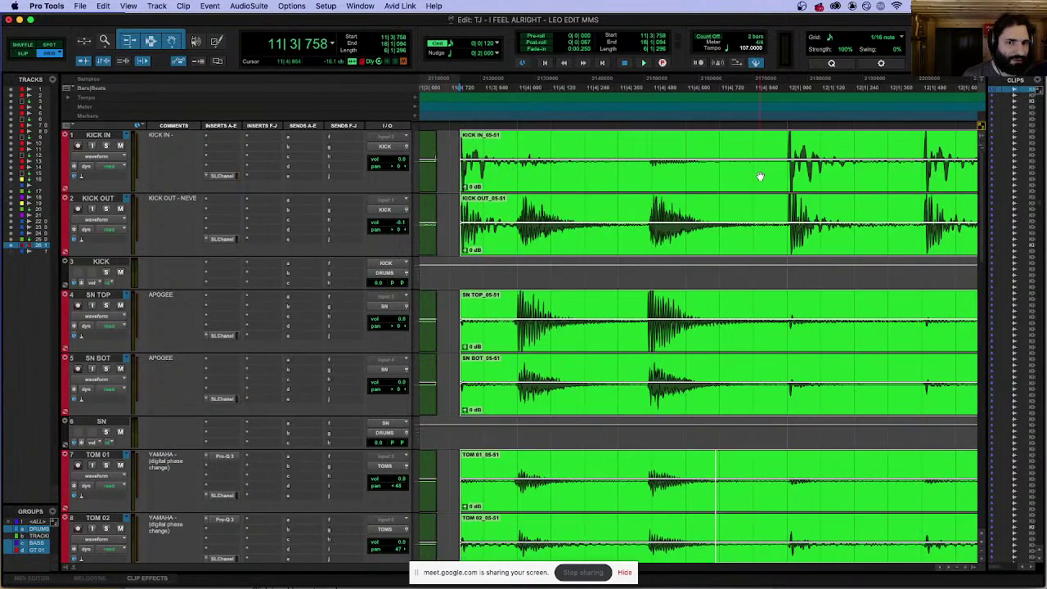
key(space)
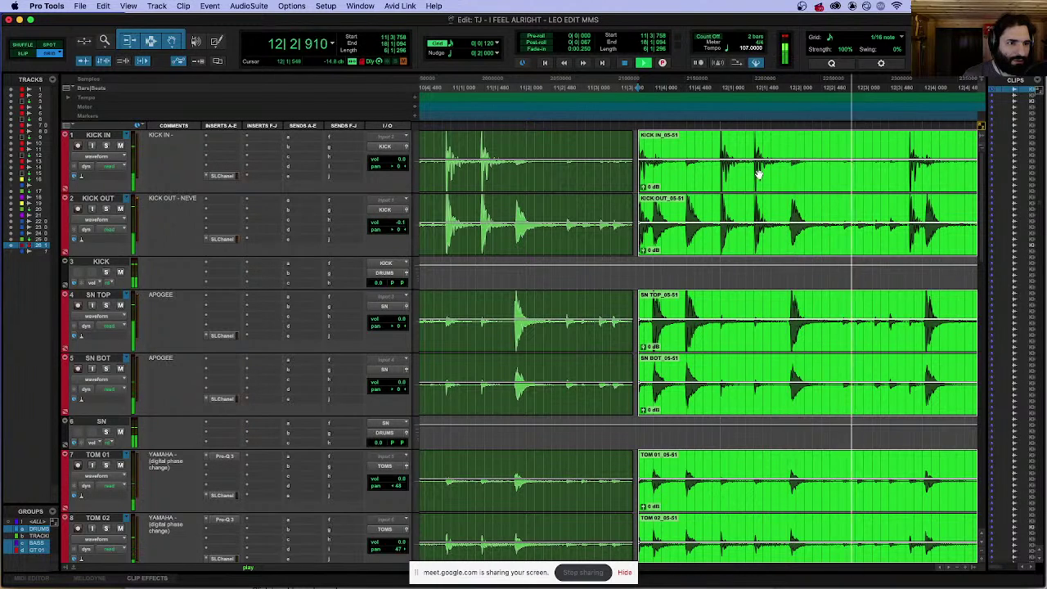
key(space)
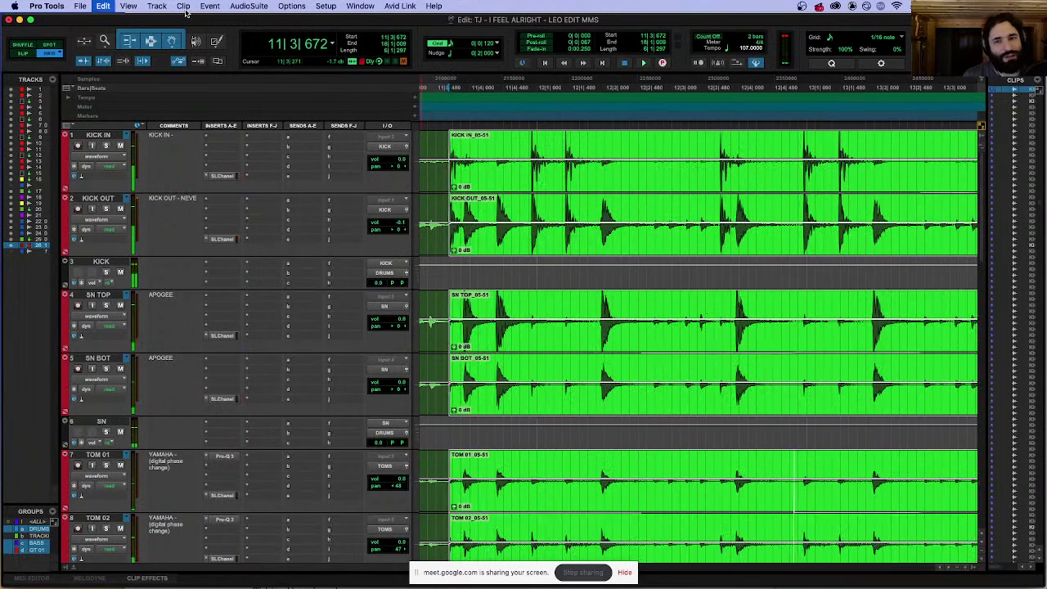
Step: Undo the move of the drum section and its separation at 18|1|009
click(82, 6)
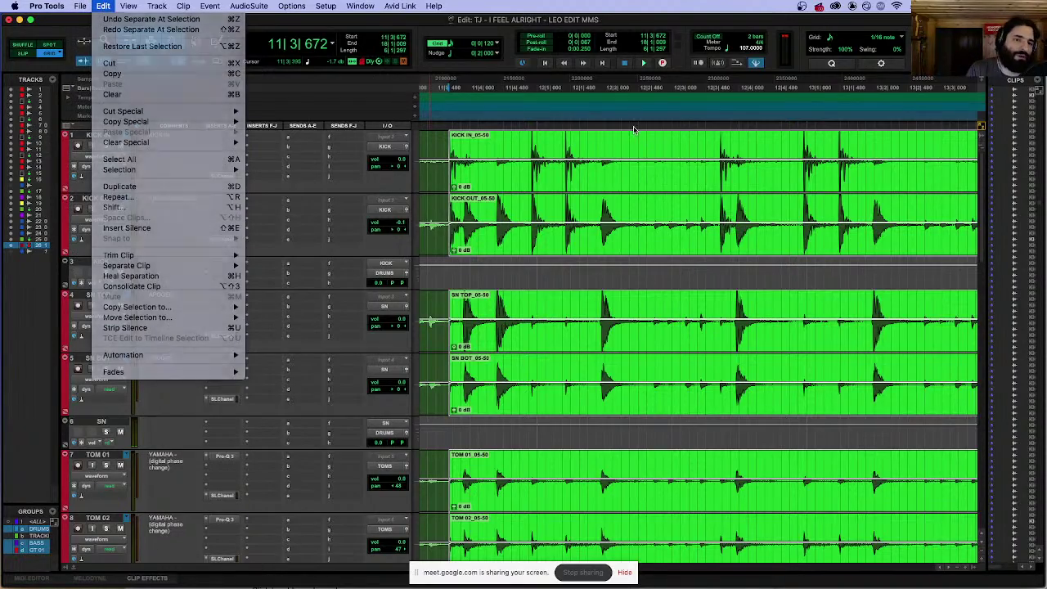
key(super+z)
key(super+bracketright)
key(super+bracketright)
key(super+bracketright)
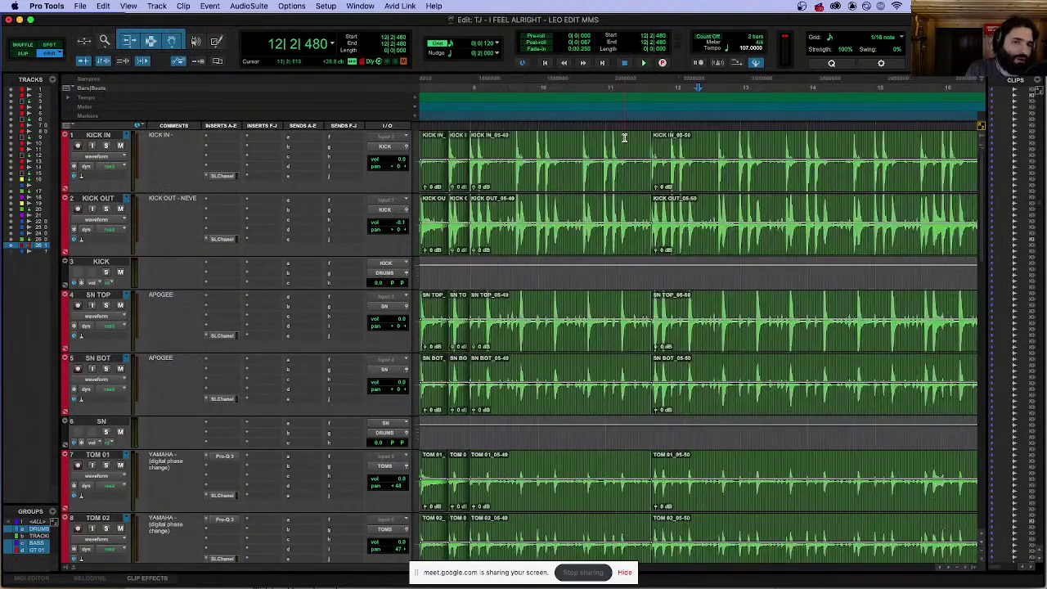
Step: Examine the separated drum clips around bar 8, checking the kick hit against the grid at 8|3|720
scroll(624, 139, left, 2)
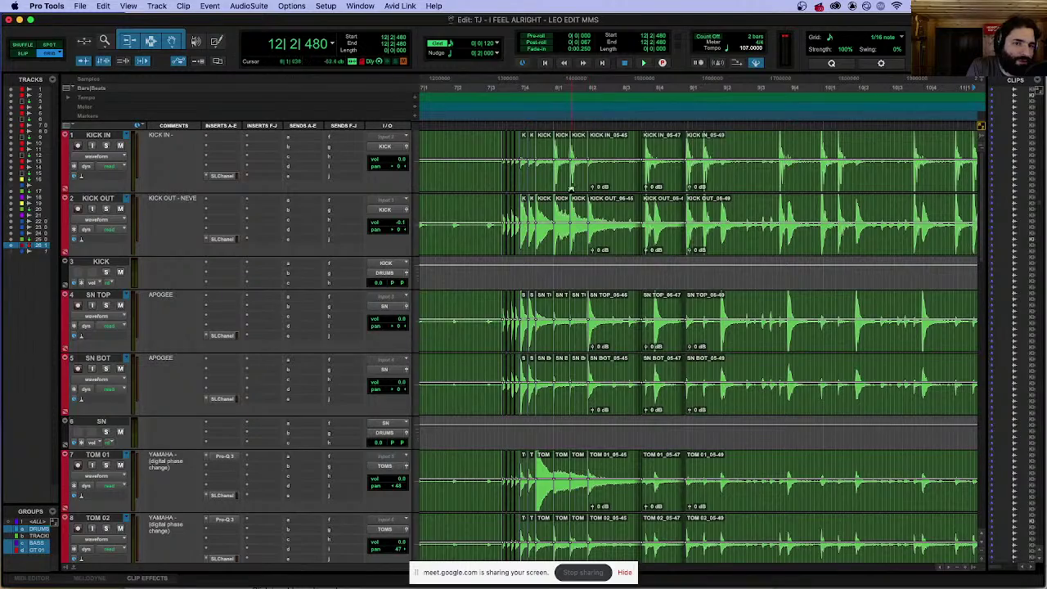
drag(570, 190, 603, 174)
key(super+bracketright)
key(super+bracketright)
key(super+bracketright)
key(super+bracketright)
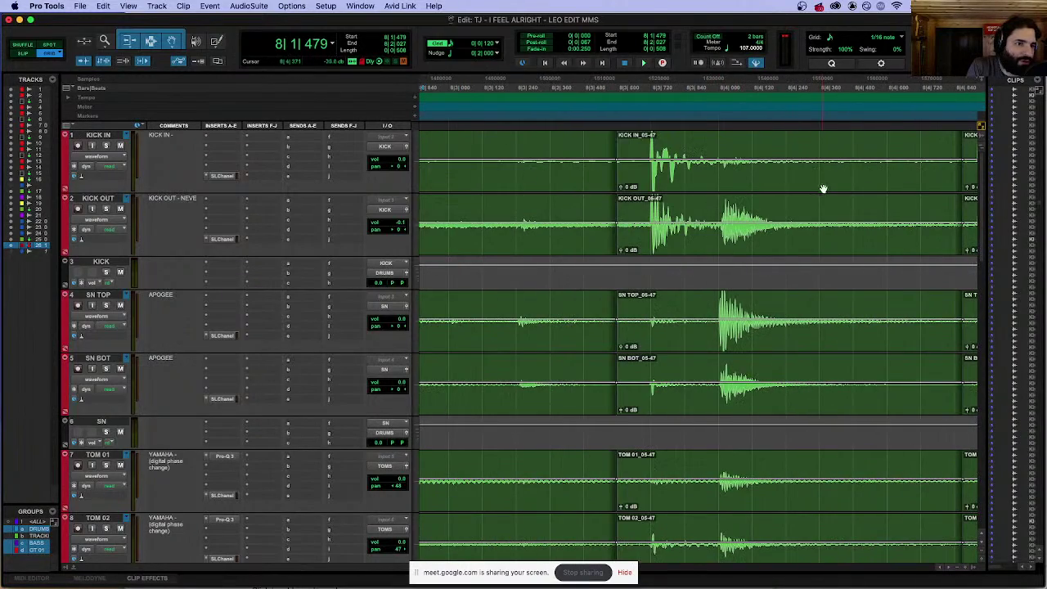
click(646, 147)
key(super+bracketleft)
key(super+bracketleft)
key(super+bracketleft)
key(super+bracketleft)
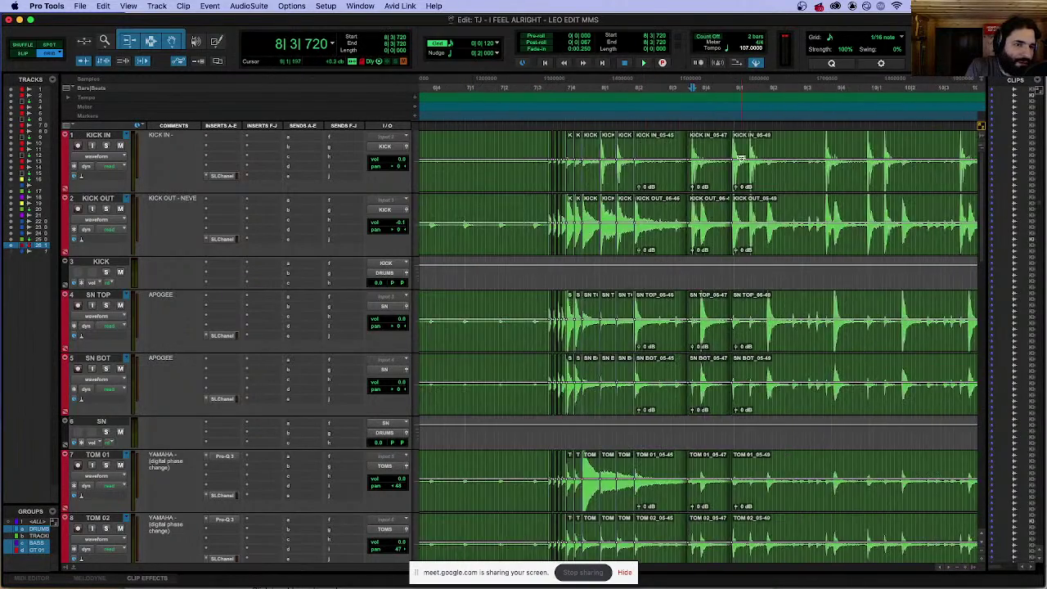
Step: Look through the uncut remainder of the drum recording and view the whole song's timeline
scroll(740, 157, right, 20)
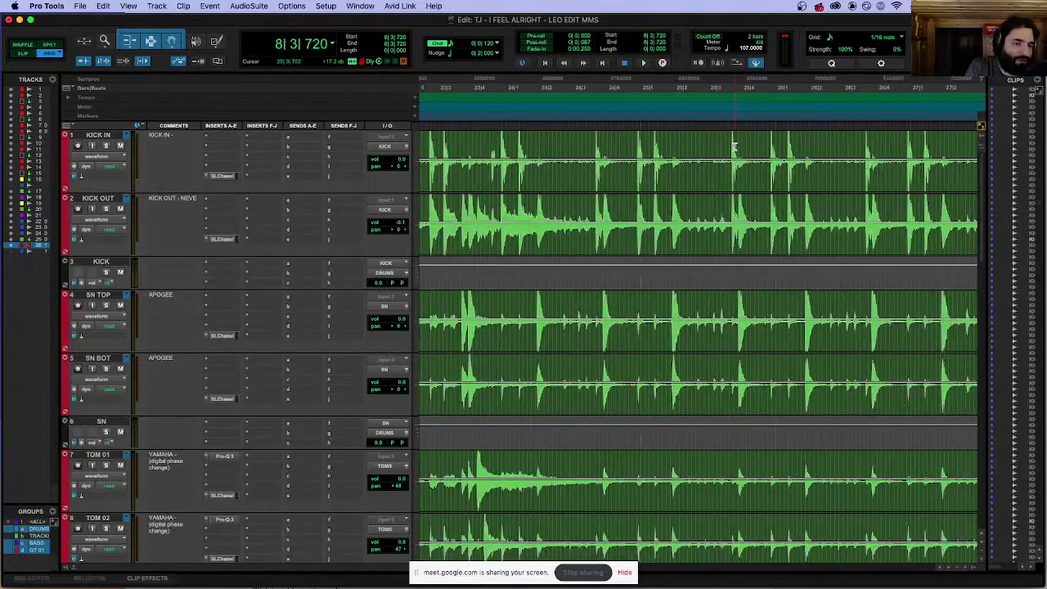
scroll(734, 147, right, 20)
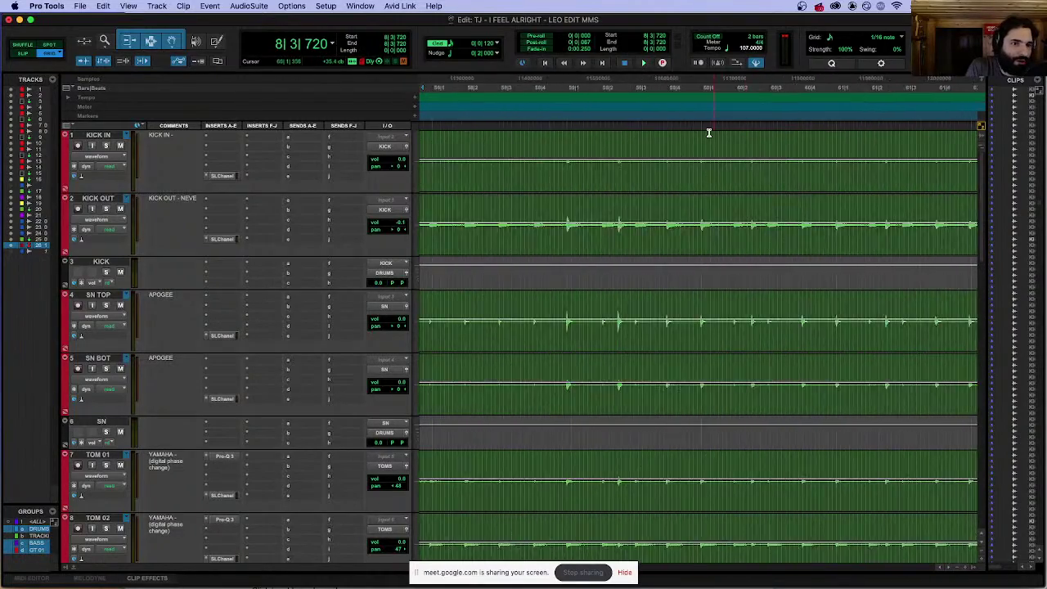
key(super+bracketleft)
key(super+bracketleft)
key(super+bracketleft)
key(super+bracketleft)
key(super+bracketleft)
key(super+bracketleft)
Step: Open the recent session "TJ - I FEEL ALRIGHT - LEO EDIT MMS.1" without saving the current one, automatically finding and relinking missing files
click(75, 5)
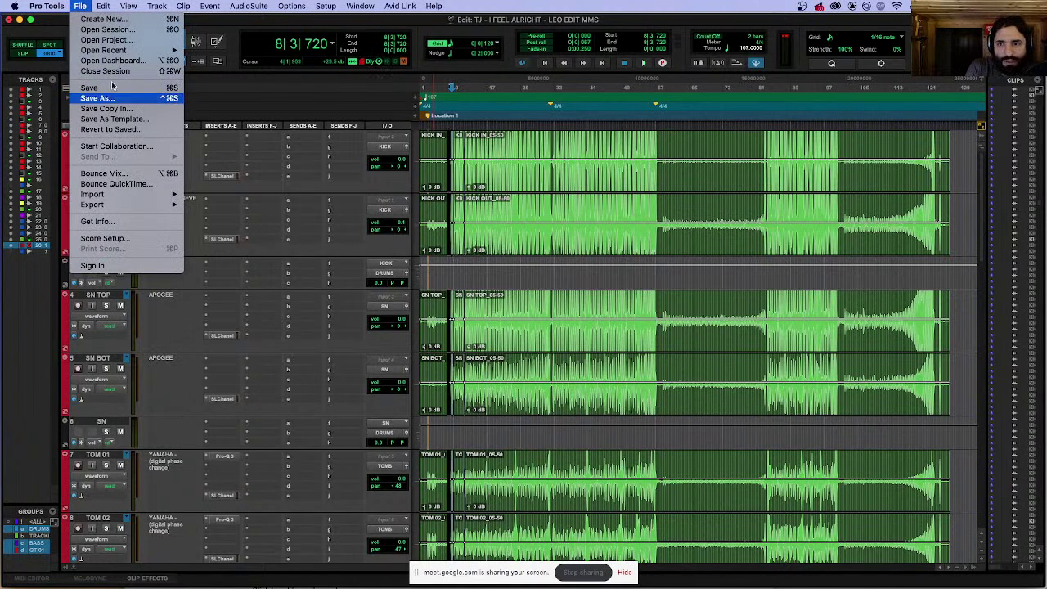
mouse_move(122, 51)
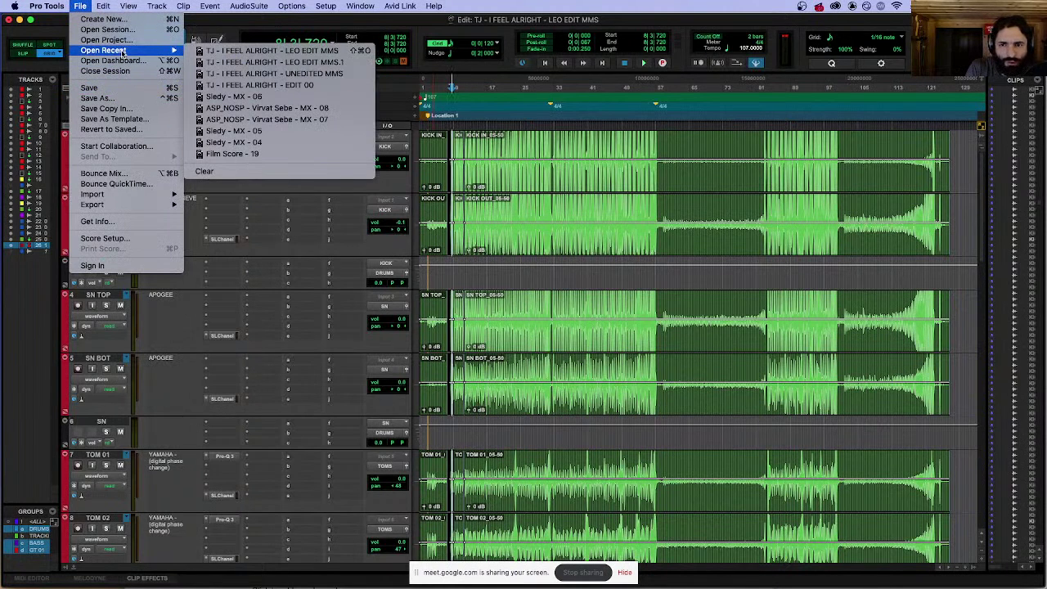
click(365, 63)
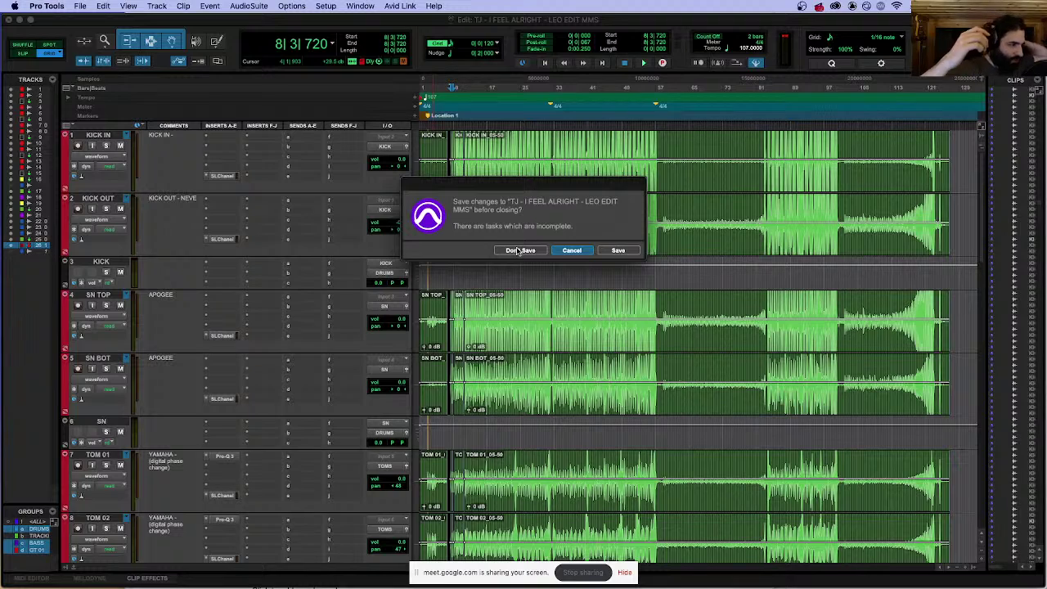
click(517, 250)
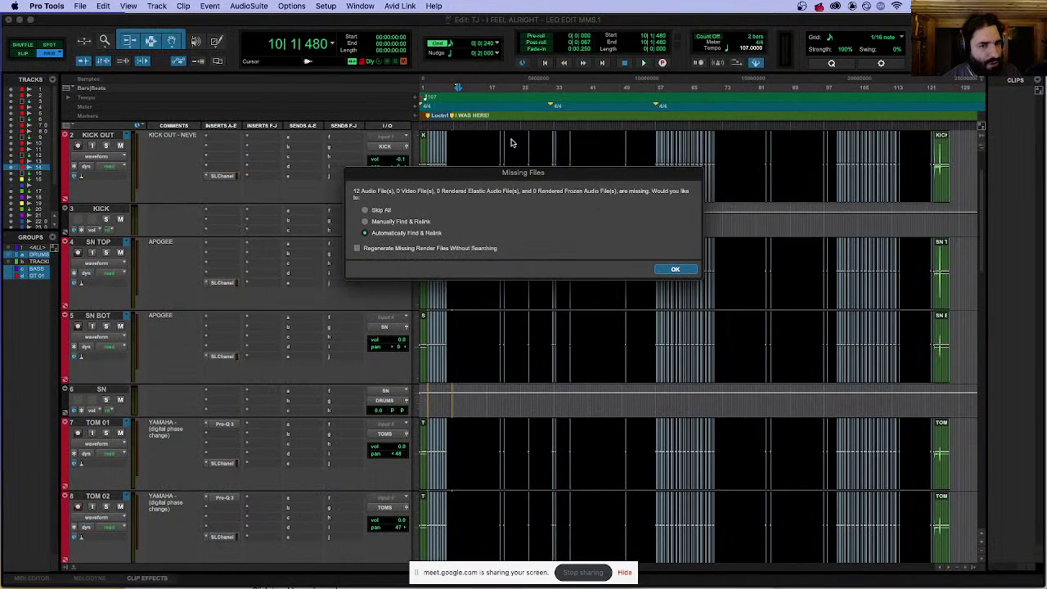
click(676, 270)
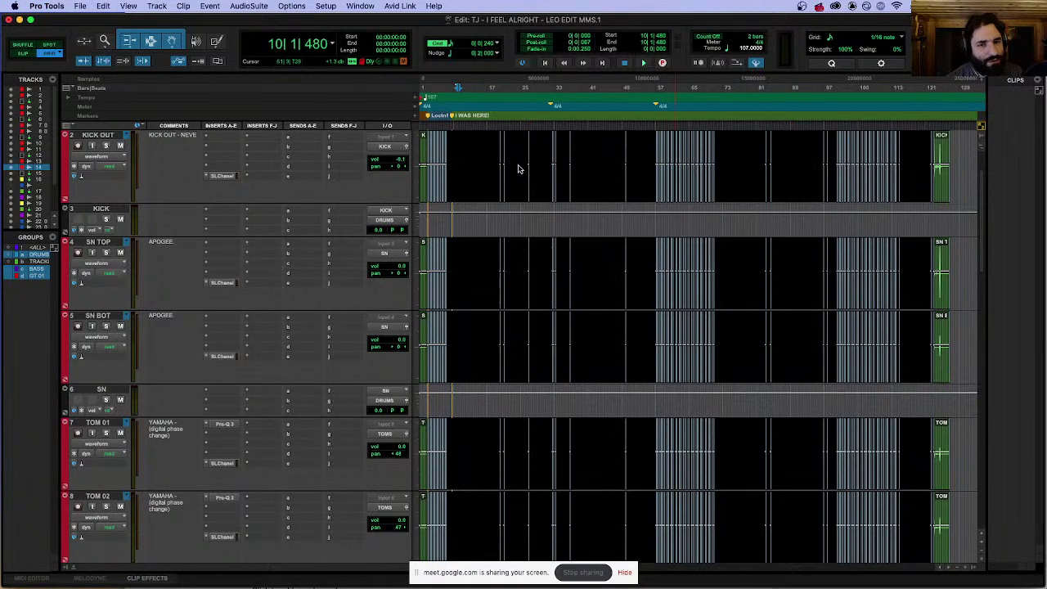
Step: Examine the sliced drum clips around bars 8 to 10 and back to the start of the session
click(460, 147)
key(super+bracketright)
key(super+bracketright)
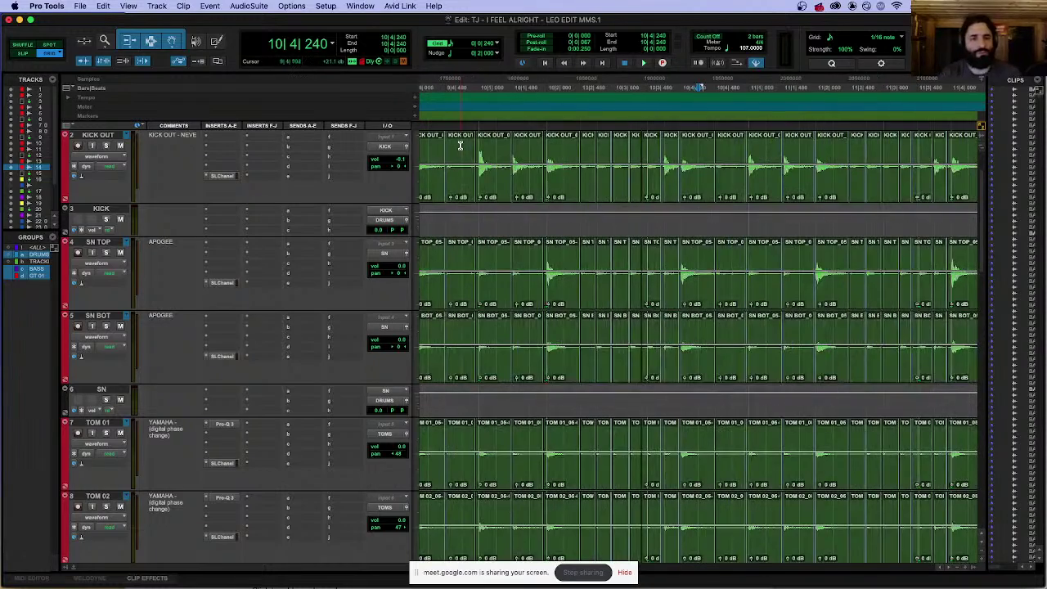
key(super+bracketleft)
key(super+bracketleft)
key(super+bracketleft)
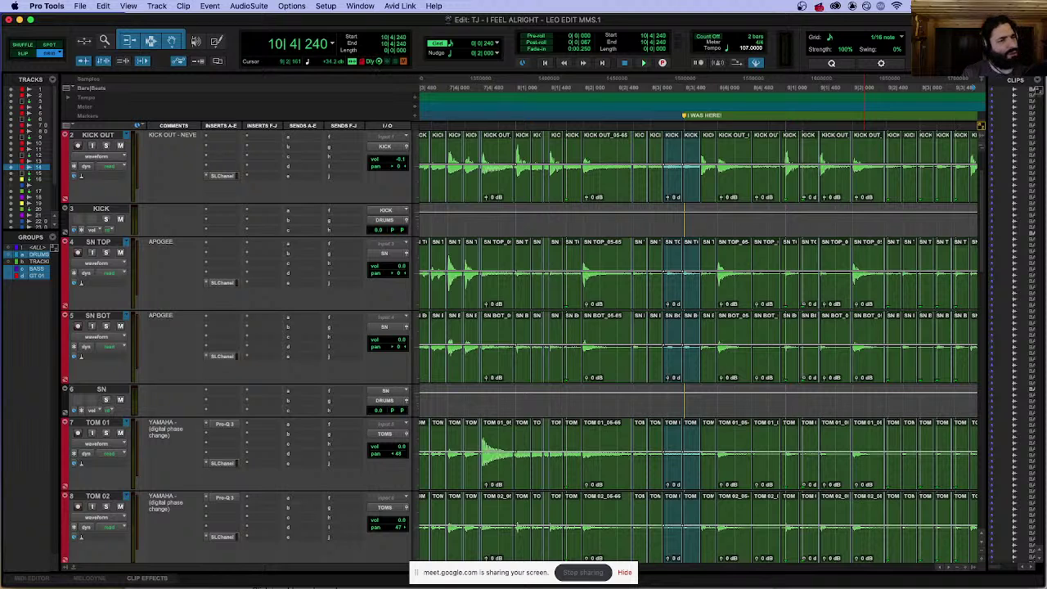
key(super+bracketleft)
key(super+bracketleft)
key(super+bracketleft)
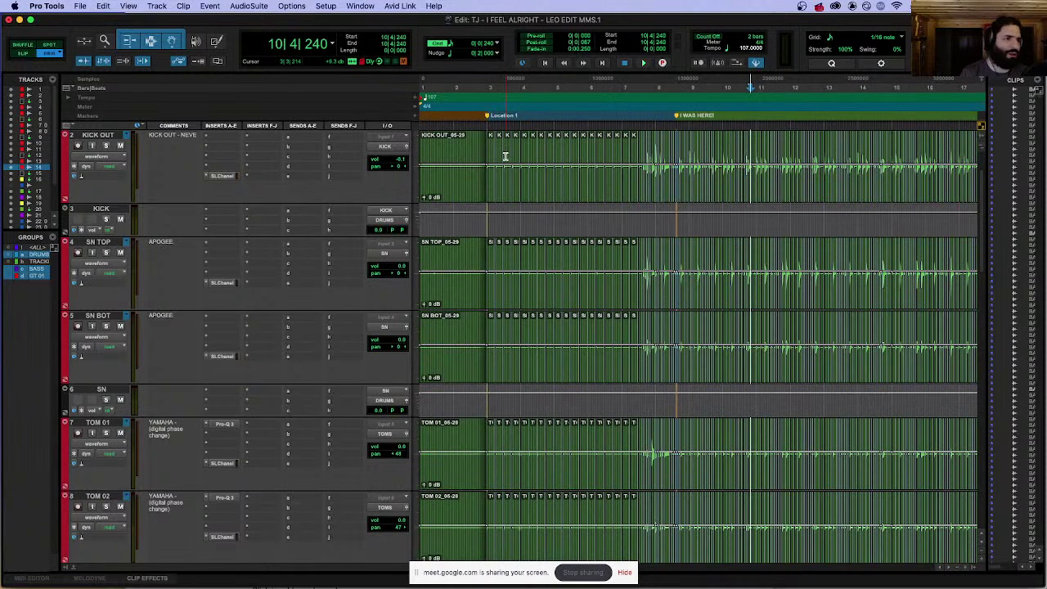
Step: Inspect the separated clips and their crossfades from bar 7 through bar 9 against the grid
click(628, 144)
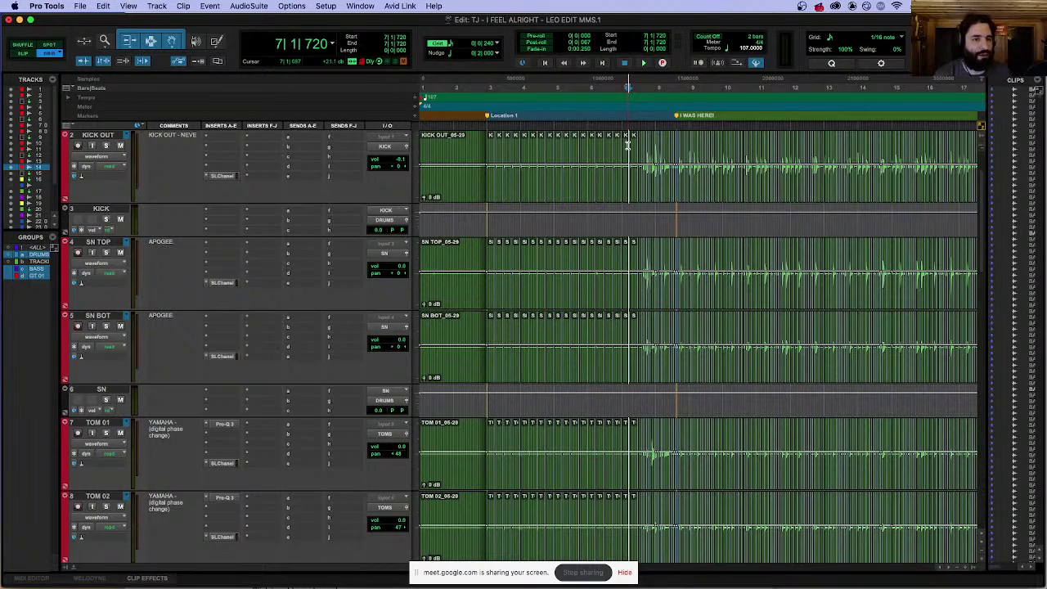
key(super+bracketright)
key(super+bracketright)
key(super+bracketright)
scroll(753, 158, right, 6)
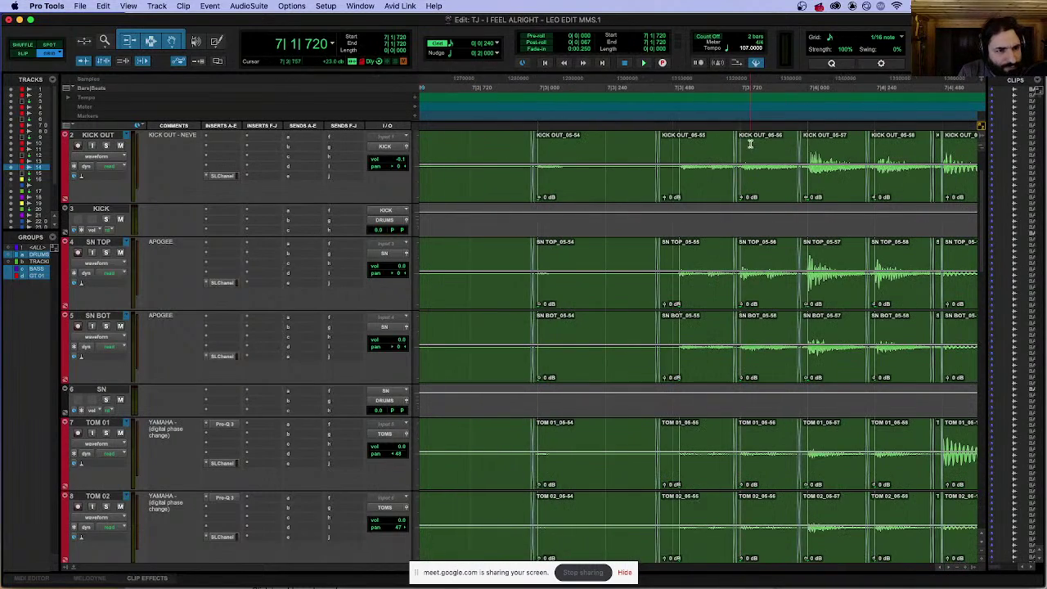
click(771, 137)
scroll(771, 143, right, 6)
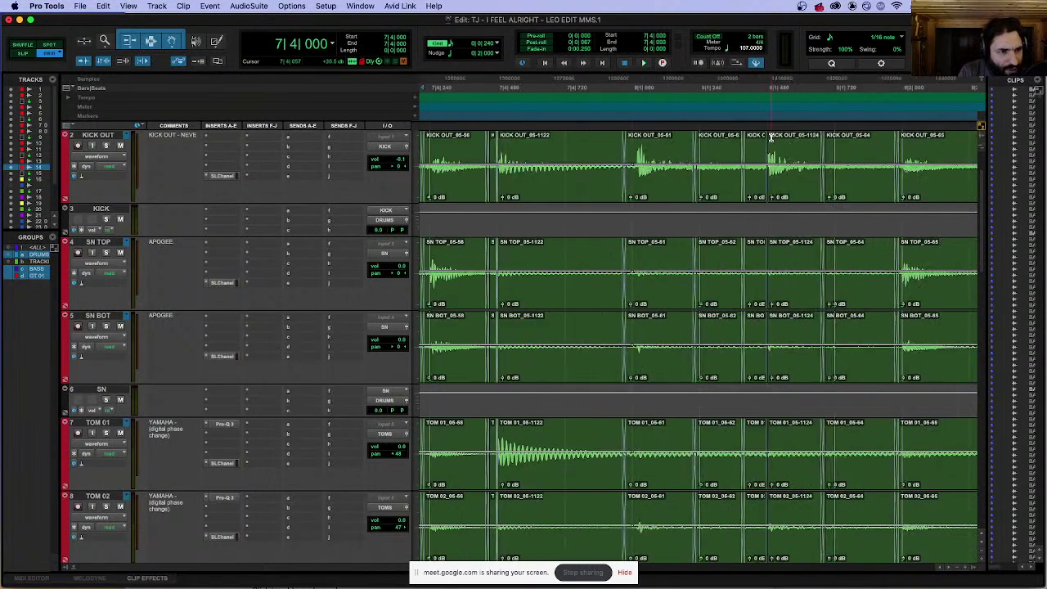
scroll(584, 147, right, 10)
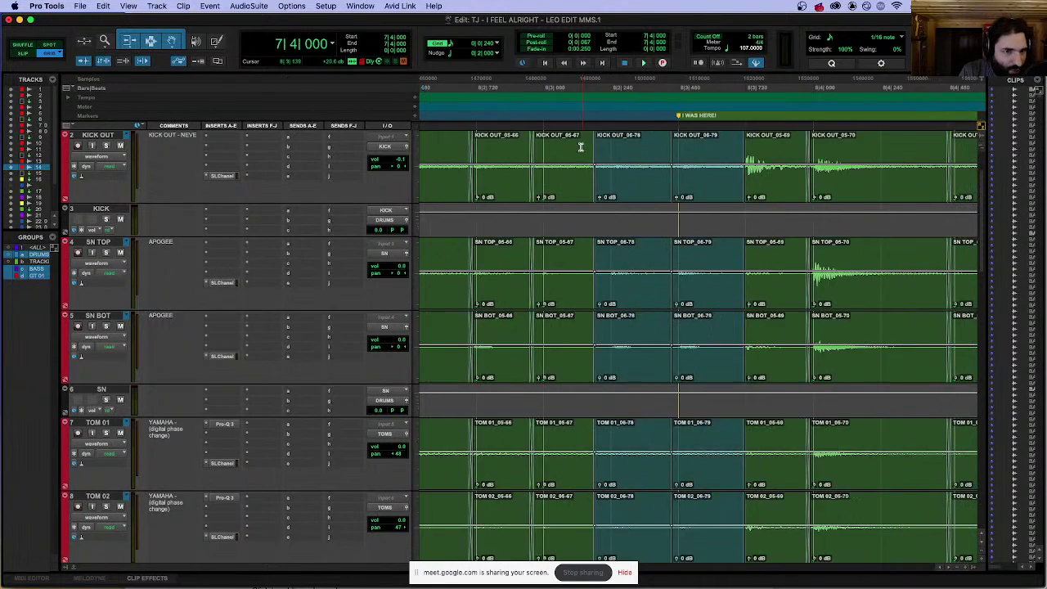
scroll(655, 146, right, 4)
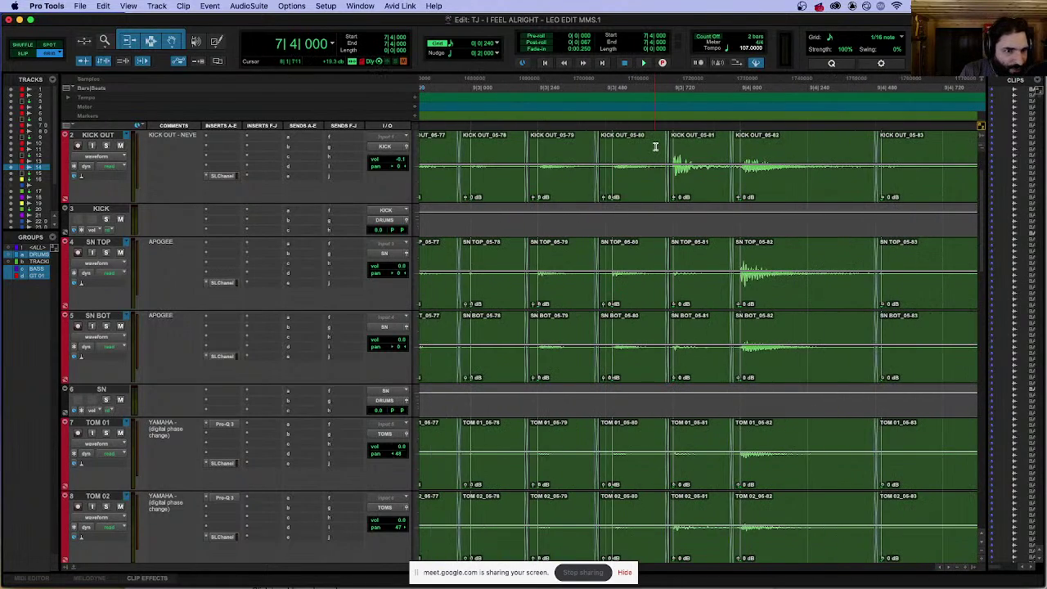
scroll(655, 147, right, 4)
Step: Select the snare clip starting at 9|3|937 to inspect its crossfade, and check the following clips in bar 10
click(628, 183)
key(super+bracketright)
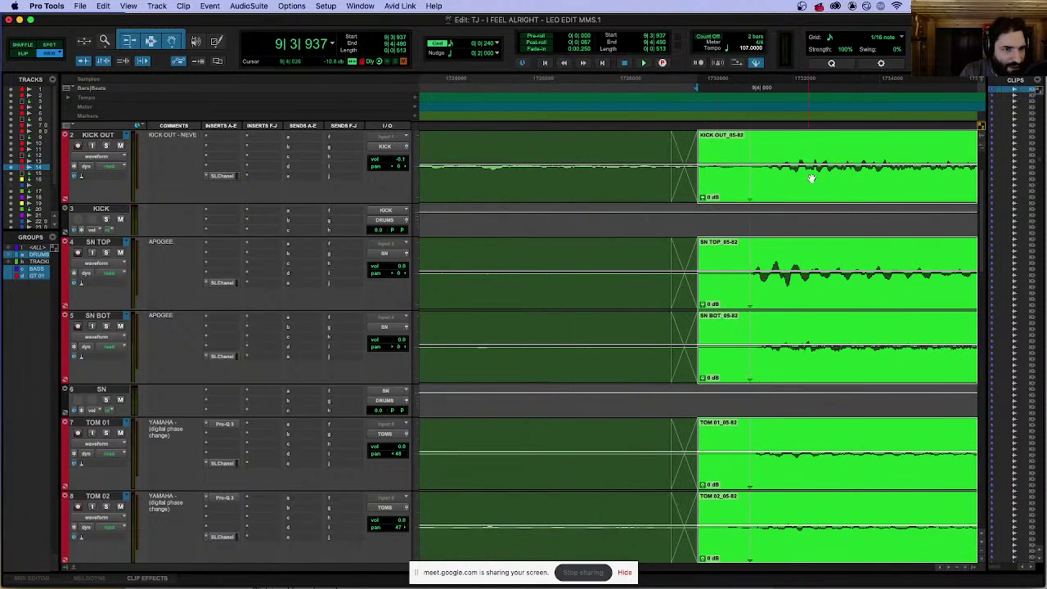
key(super+bracketleft)
scroll(778, 144, right, 5)
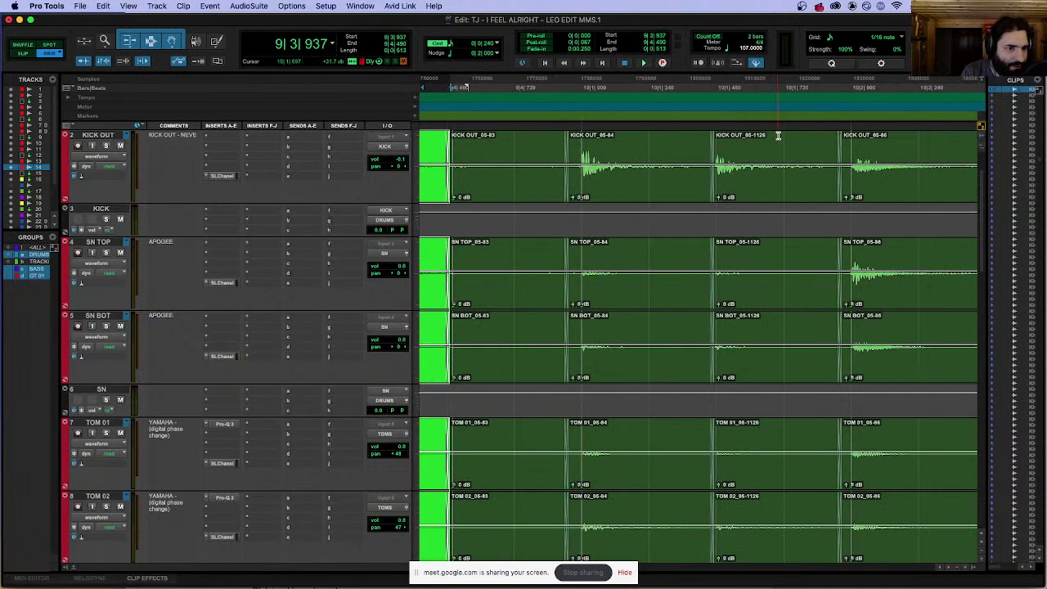
scroll(777, 137, right, 8)
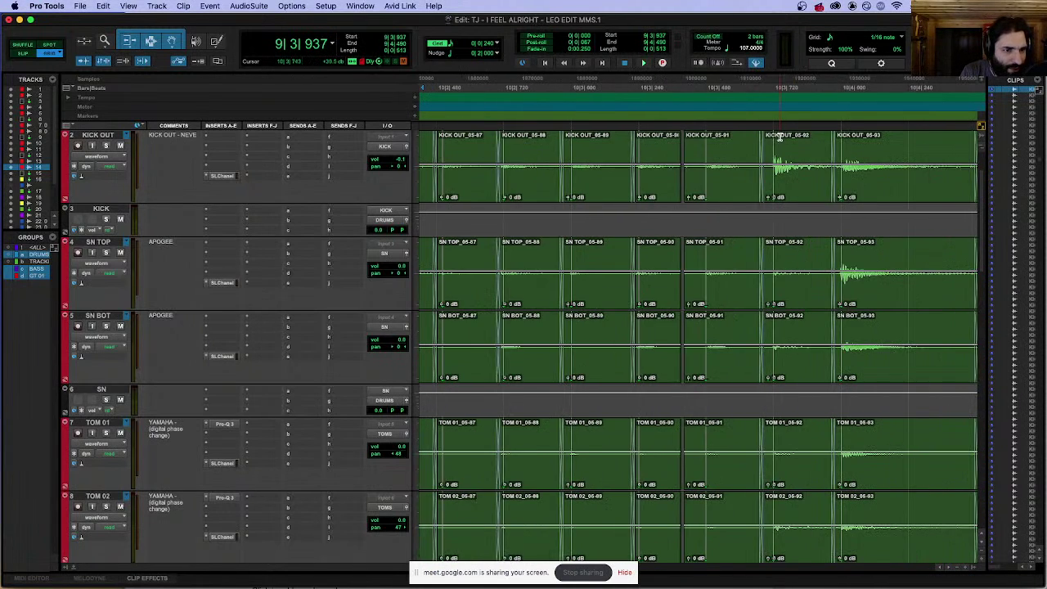
Step: Close the gap before the drum clip at 10|3|402 and crossfade the junction from 10|3|378 to 10|3|387
click(719, 163)
key(super+bracketright)
key(super+bracketright)
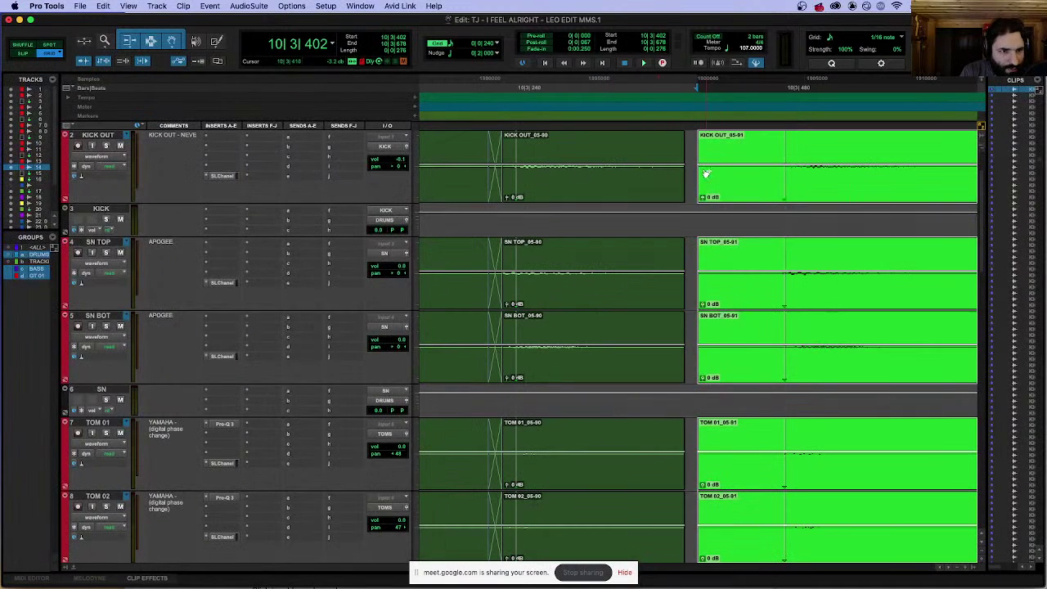
drag(698, 174, 676, 175)
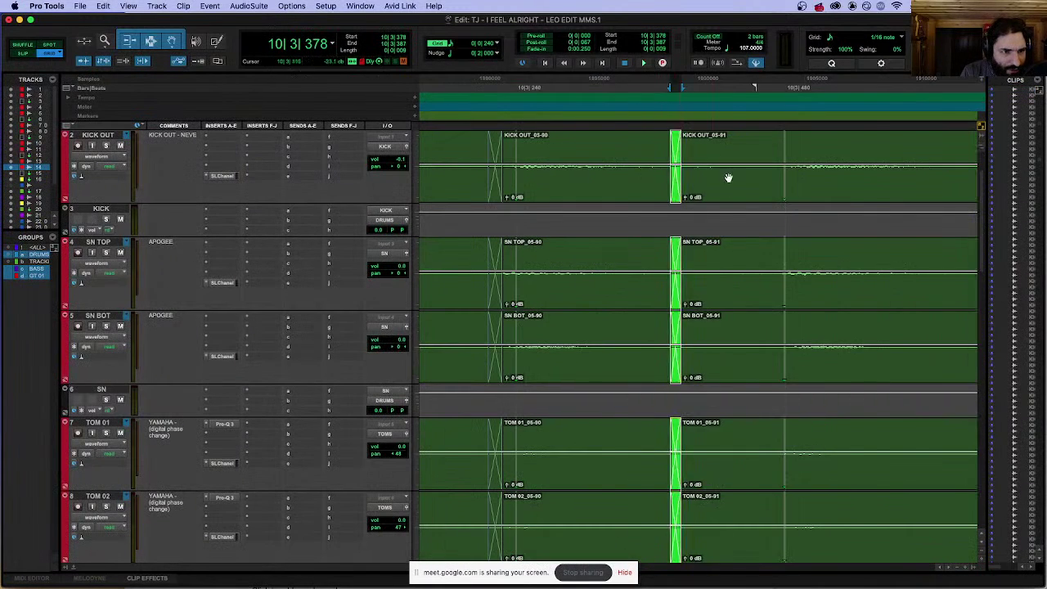
key(super+bracketleft)
Step: Check the crossfaded clips into bar 11, inspecting the one starting at 11|1|490 across the kick, overhead and room tracks
scroll(725, 169, right, 2)
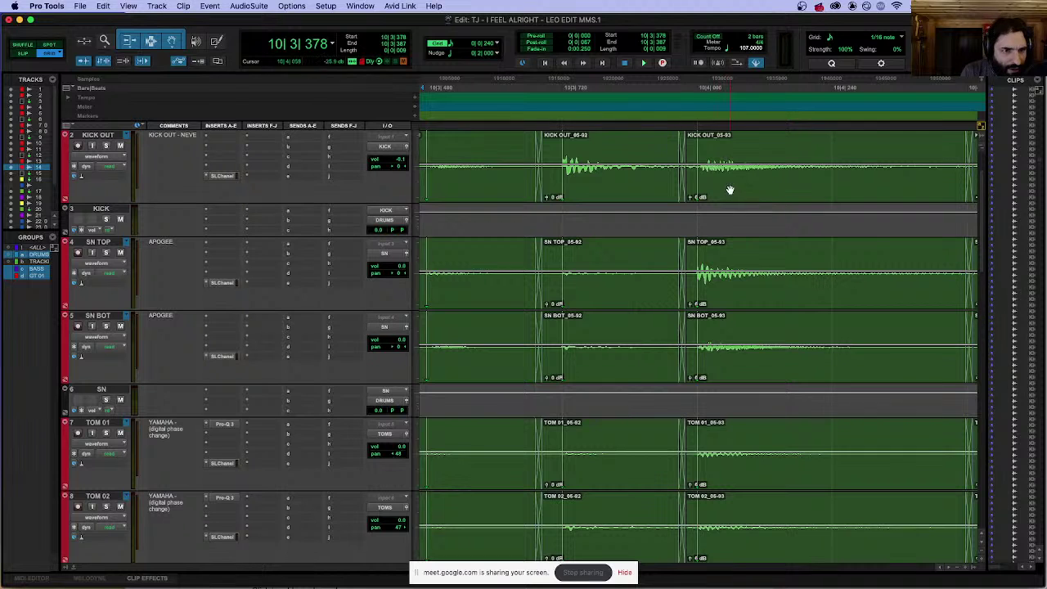
scroll(719, 155, right, 20)
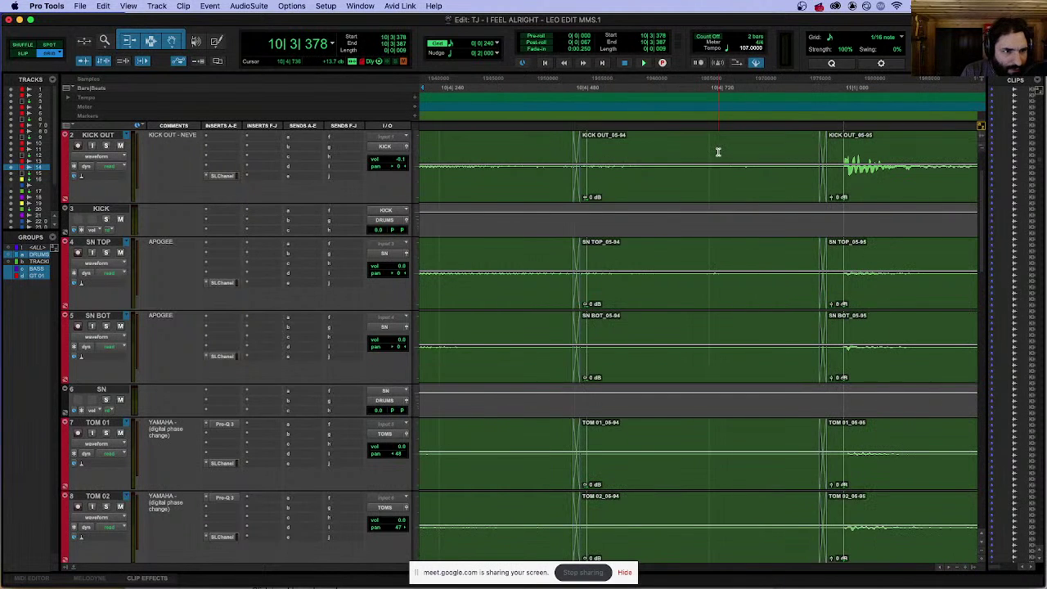
scroll(772, 165, right, 6)
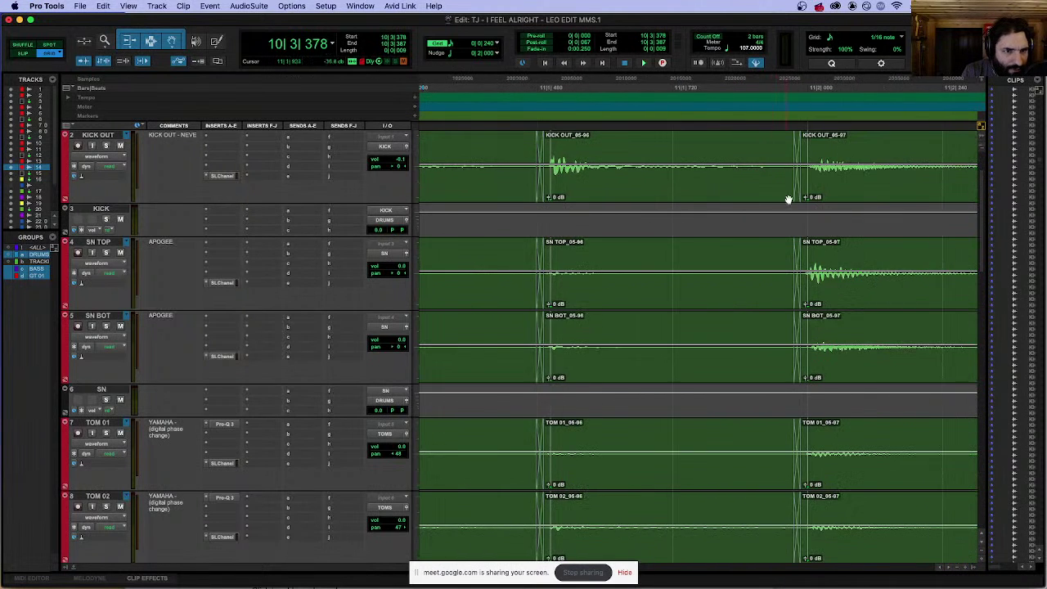
double_click(552, 177)
key(super+bracketright)
key(super+bracketright)
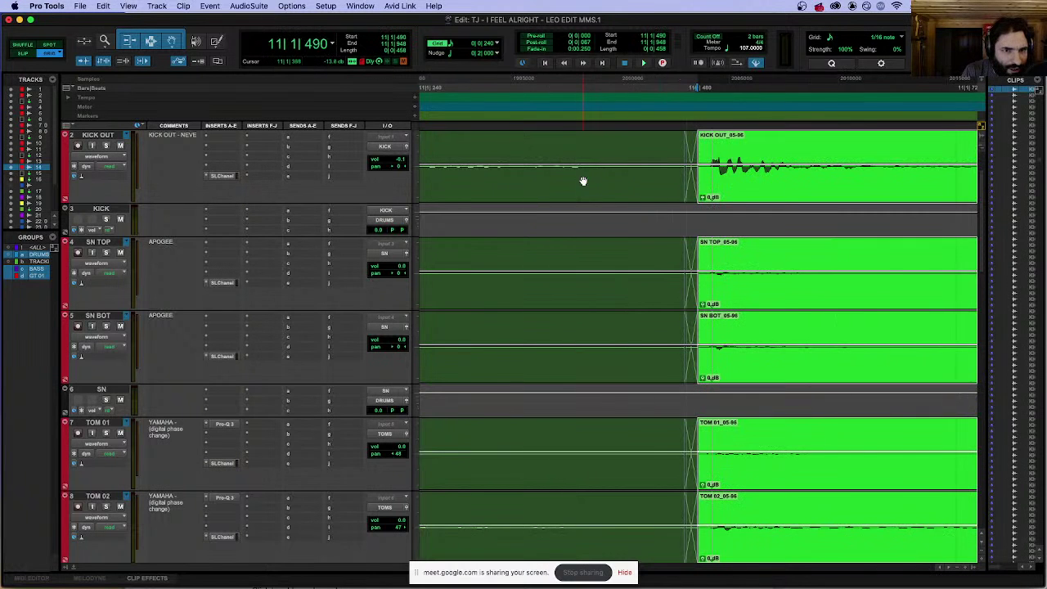
scroll(717, 243, down, 8)
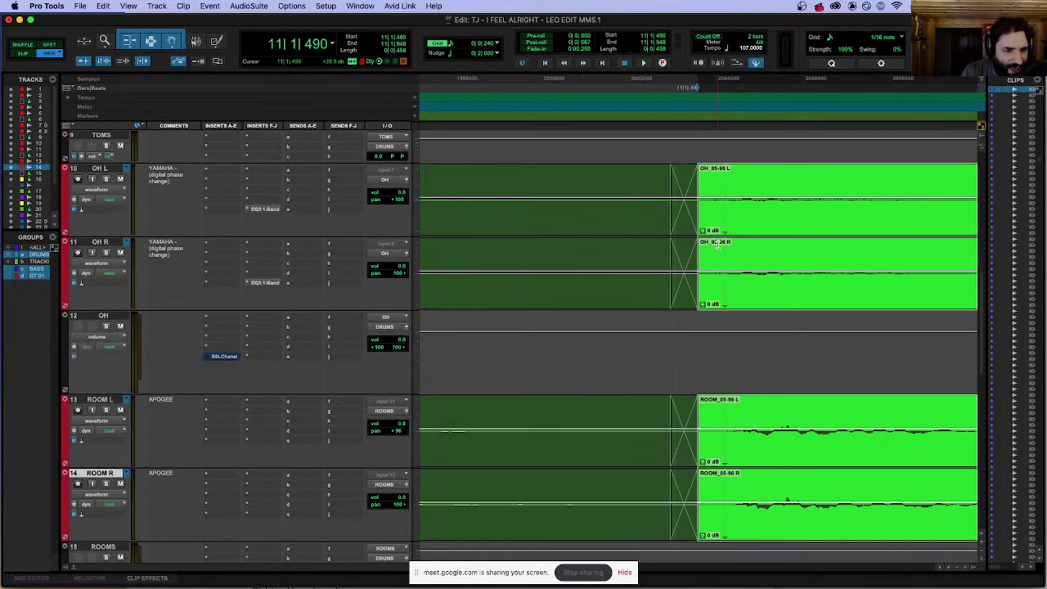
scroll(709, 382, up, 8)
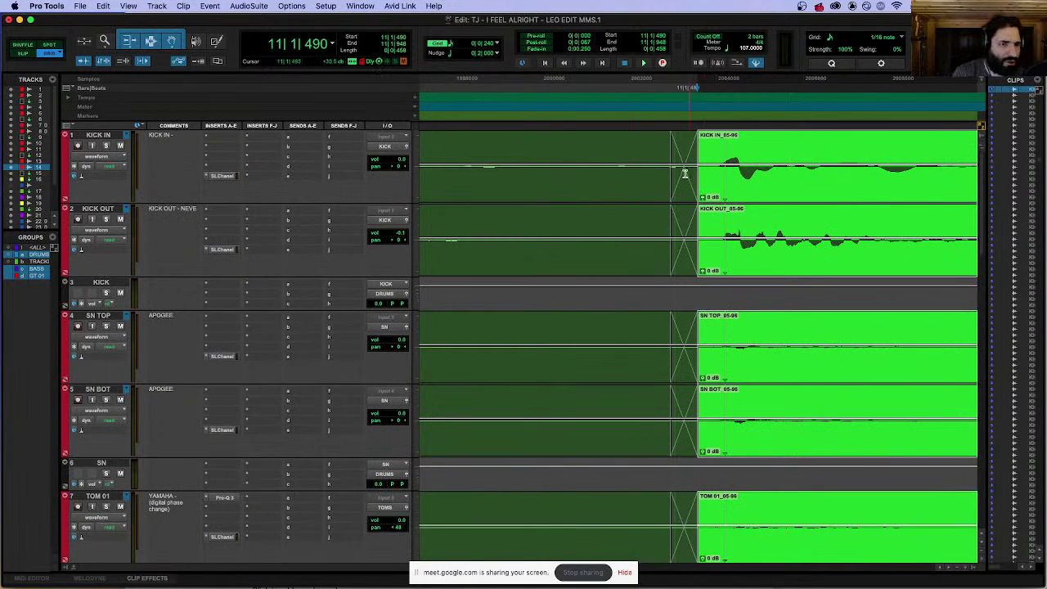
Step: Extend the drum clip at 11|1|490 back to 11|1|452 and crossfade the junction from 11|1|449 to 11|1|456
click(675, 125)
drag(777, 191, 730, 189)
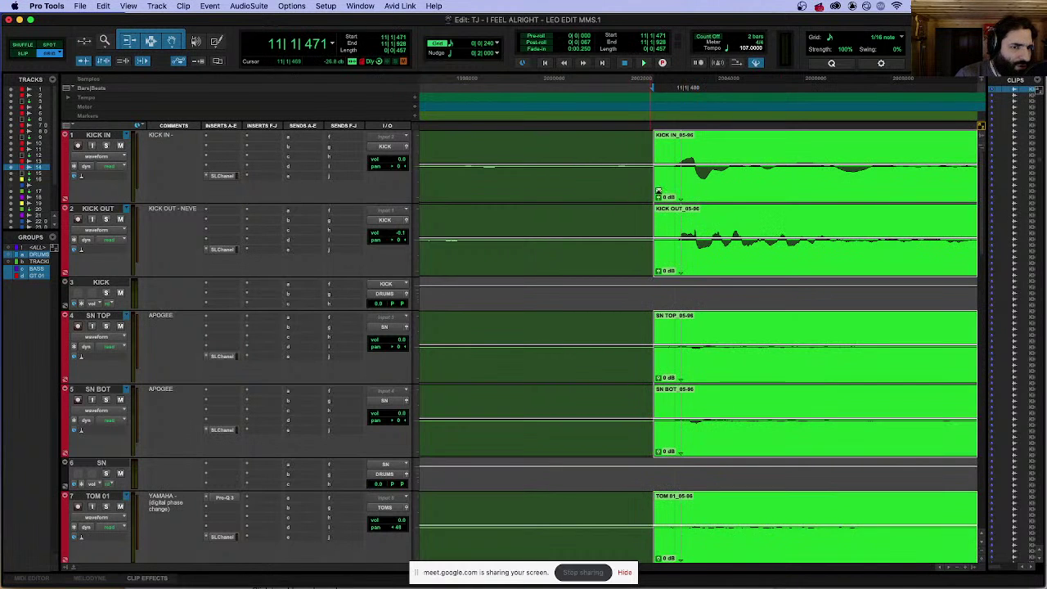
drag(654, 151, 637, 151)
click(609, 175)
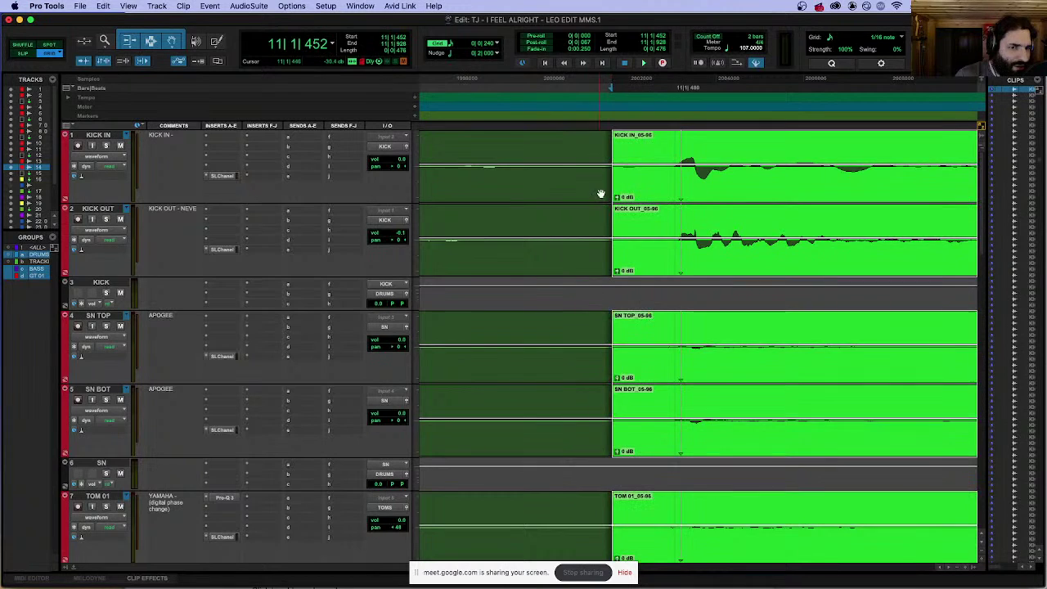
drag(614, 188, 623, 188)
key(super+bracketleft)
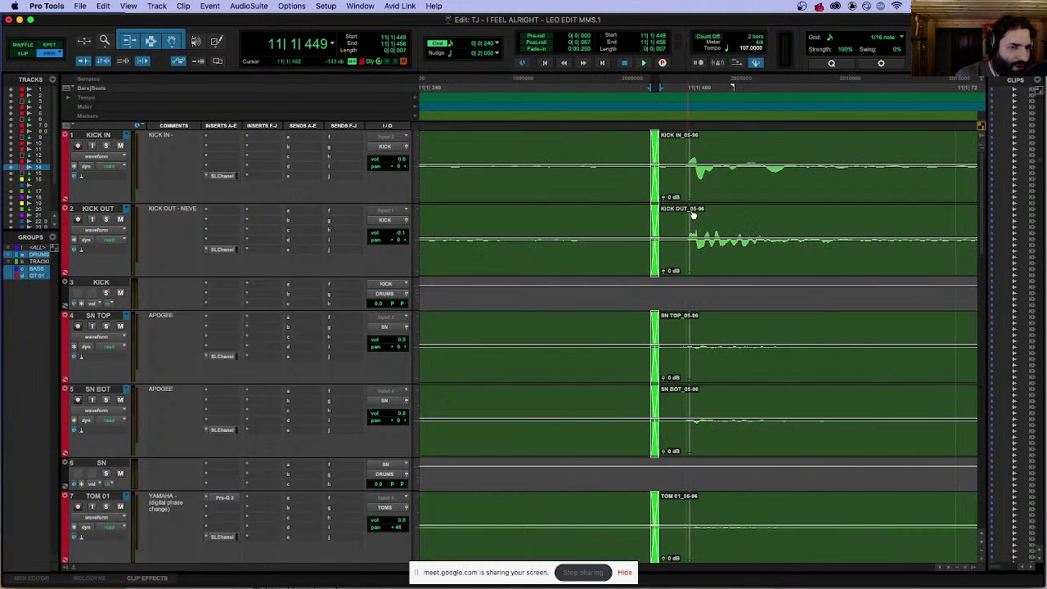
Step: Check the crossfade at 11|1|449 down through the room tracks, and inspect the following clips in bar 11
scroll(712, 285, down, 3)
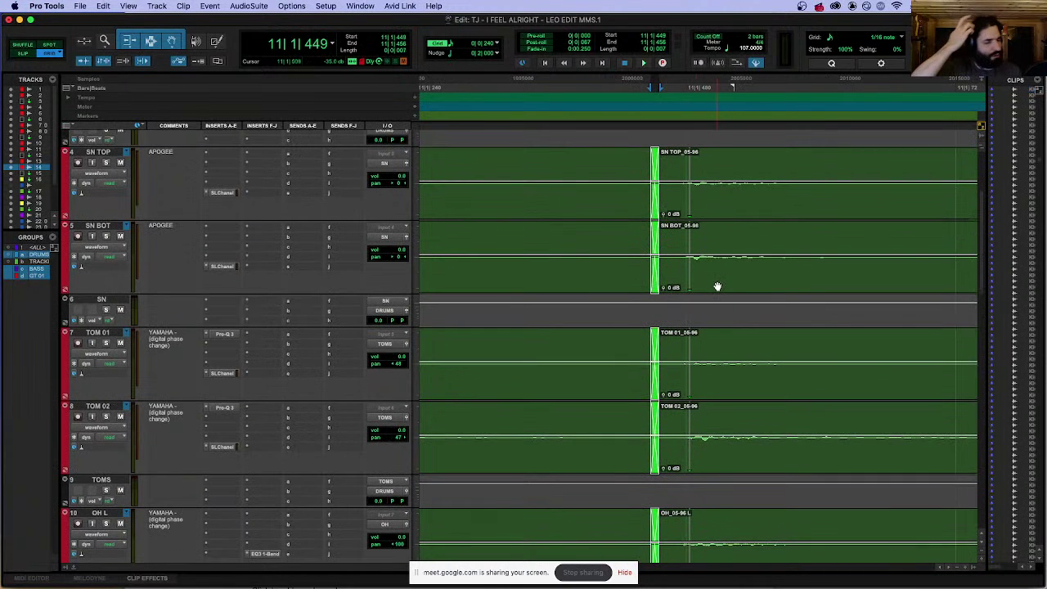
scroll(732, 293, down, 8)
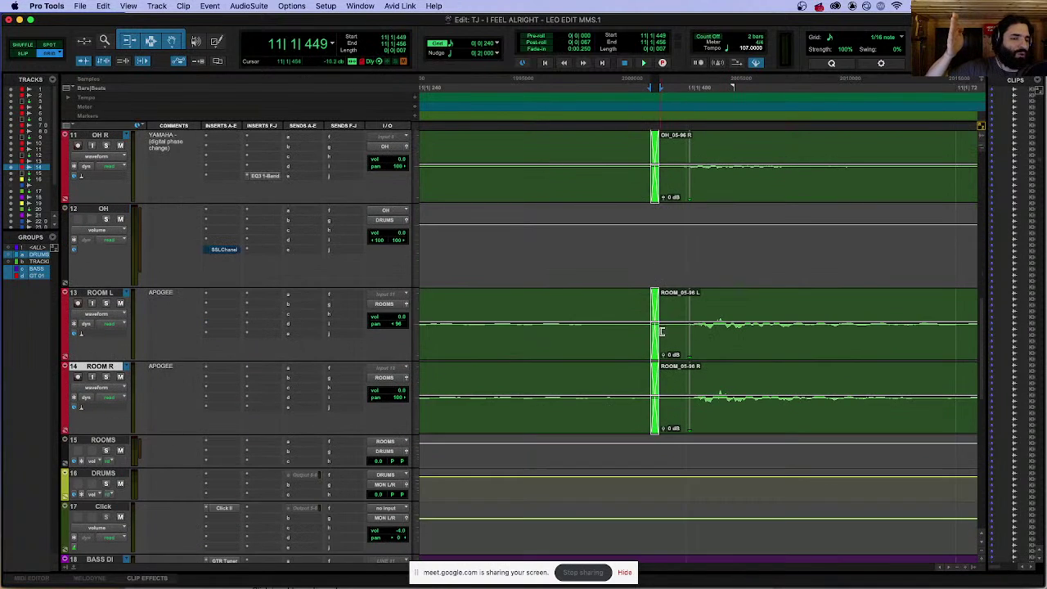
scroll(665, 303, up, 10)
scroll(731, 187, right, 4)
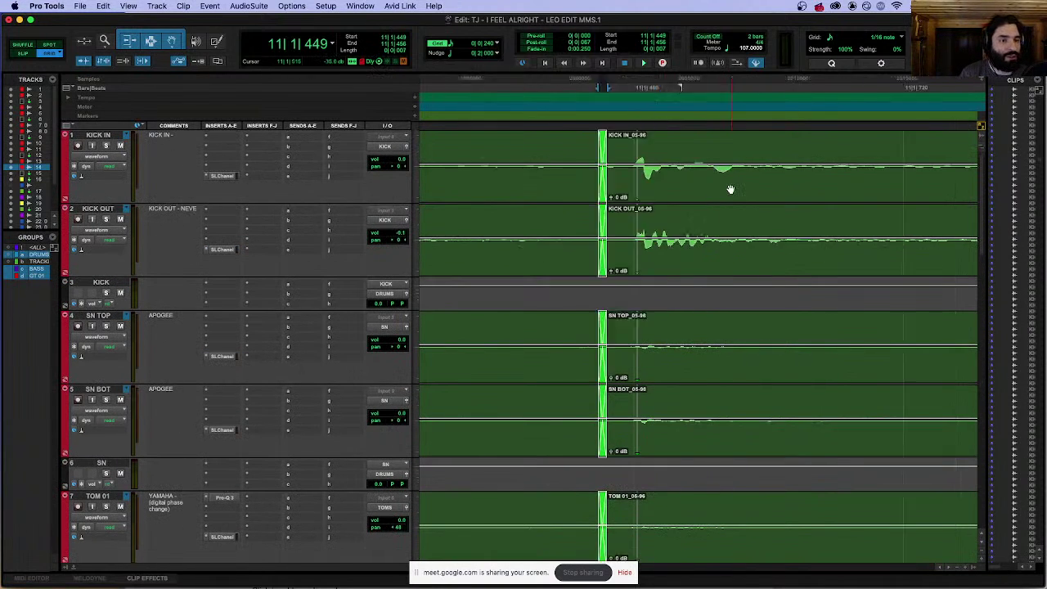
scroll(730, 190, right, 5)
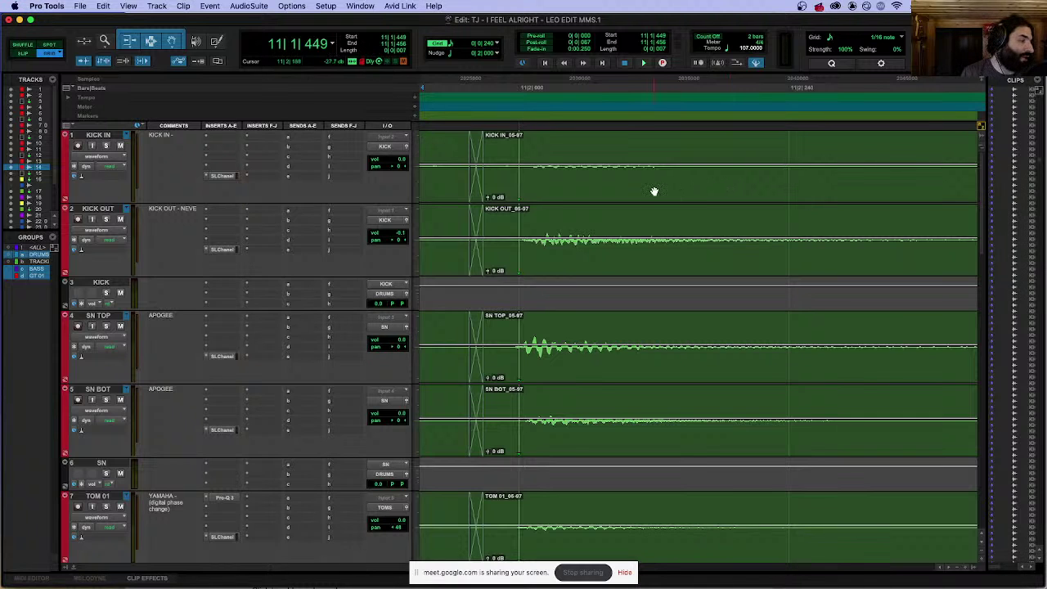
scroll(654, 191, down, 4)
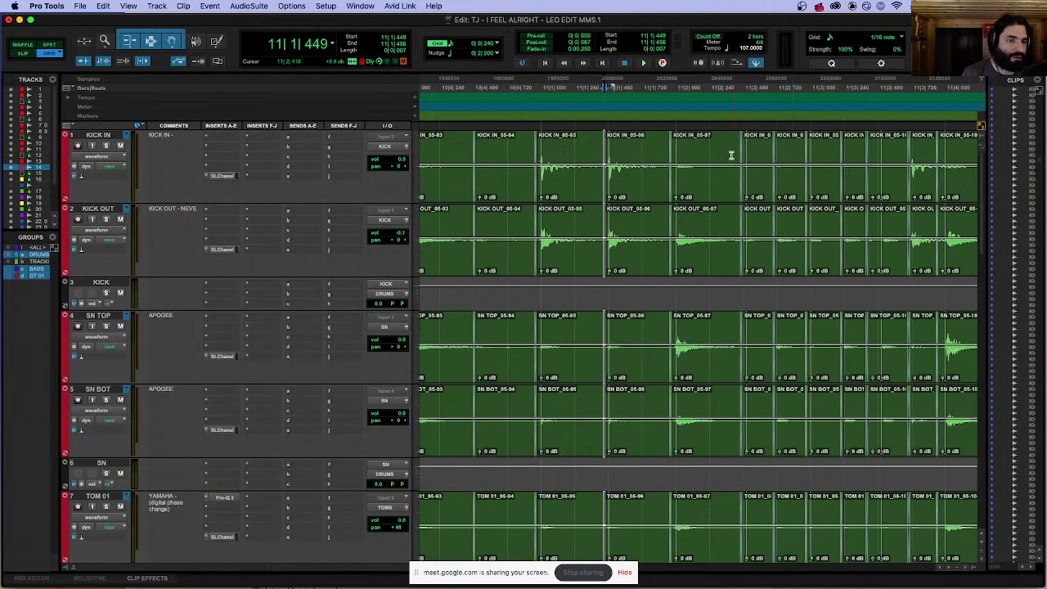
scroll(734, 150, down, 2)
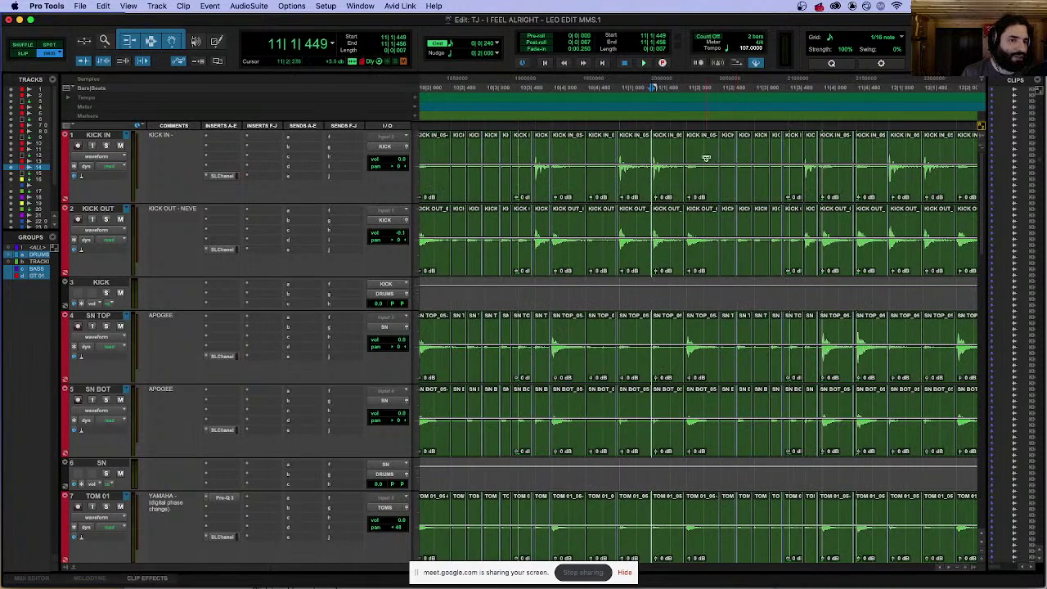
Step: Try extending the drum clip at 11|1|928 over the following cuts to 16|2|480, and inspect its start against the grid
scroll(713, 153, down, 4)
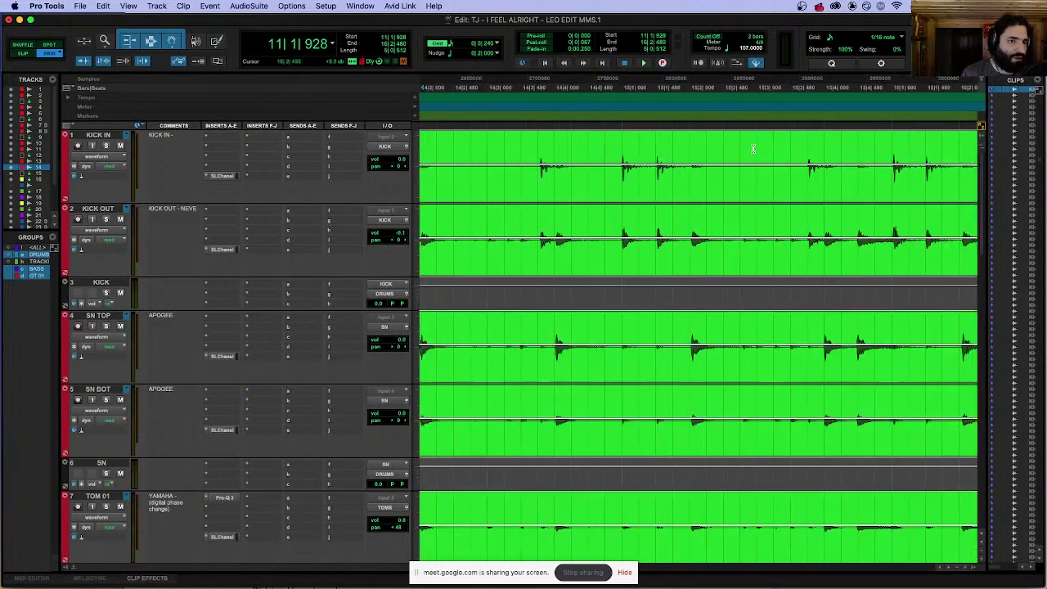
scroll(542, 140, down, 2)
click(588, 186)
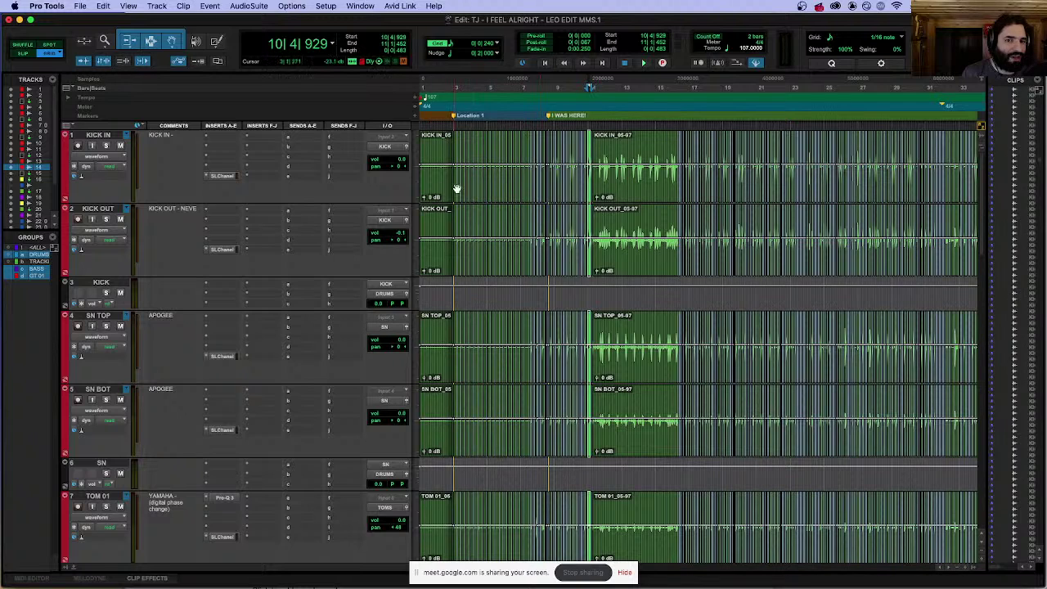
click(642, 150)
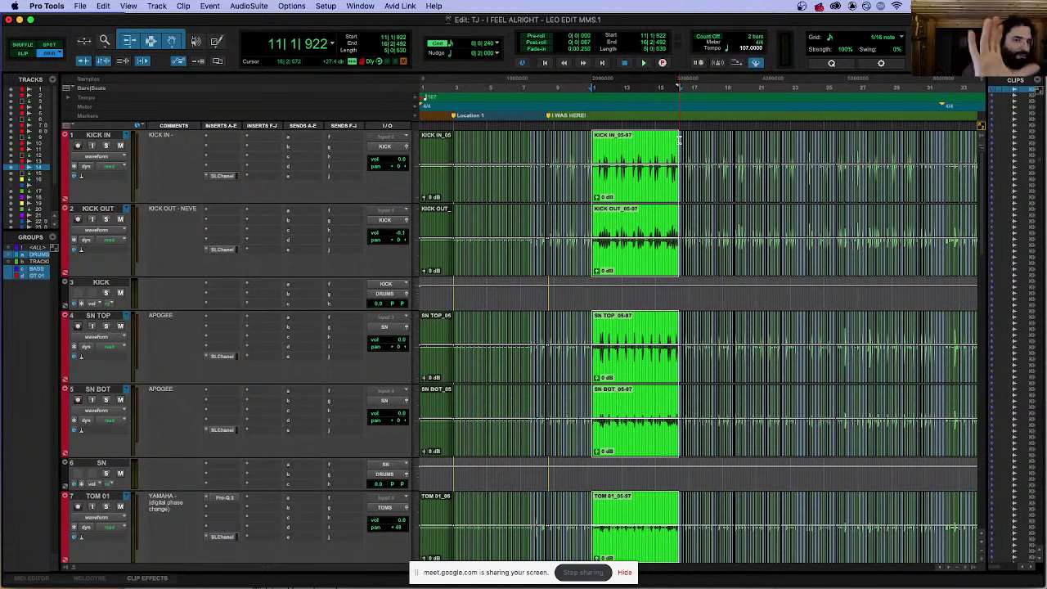
scroll(679, 141, up, 5)
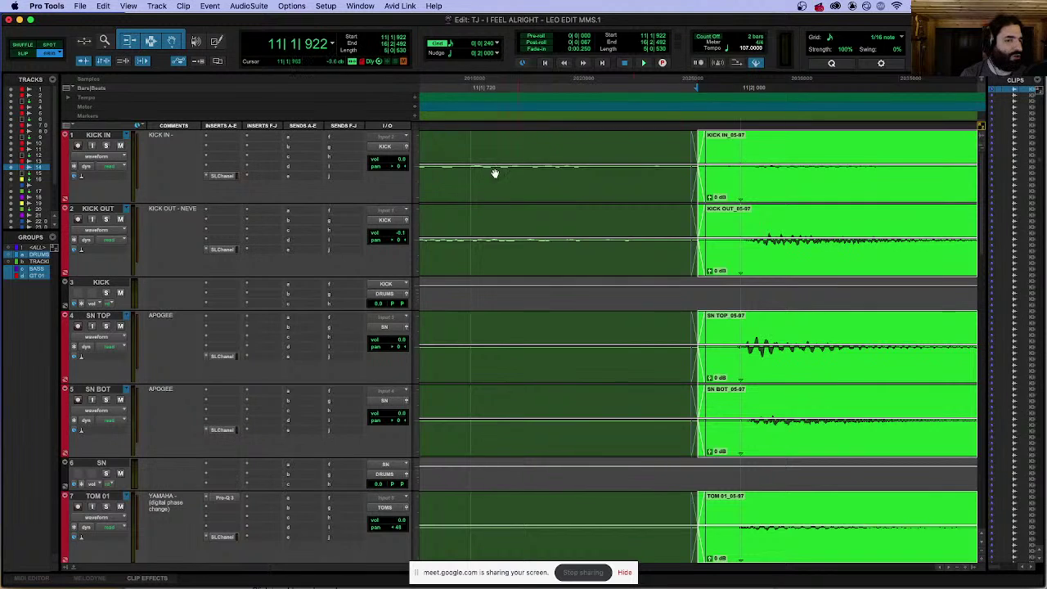
scroll(533, 156, left, 3)
scroll(782, 155, right, 5)
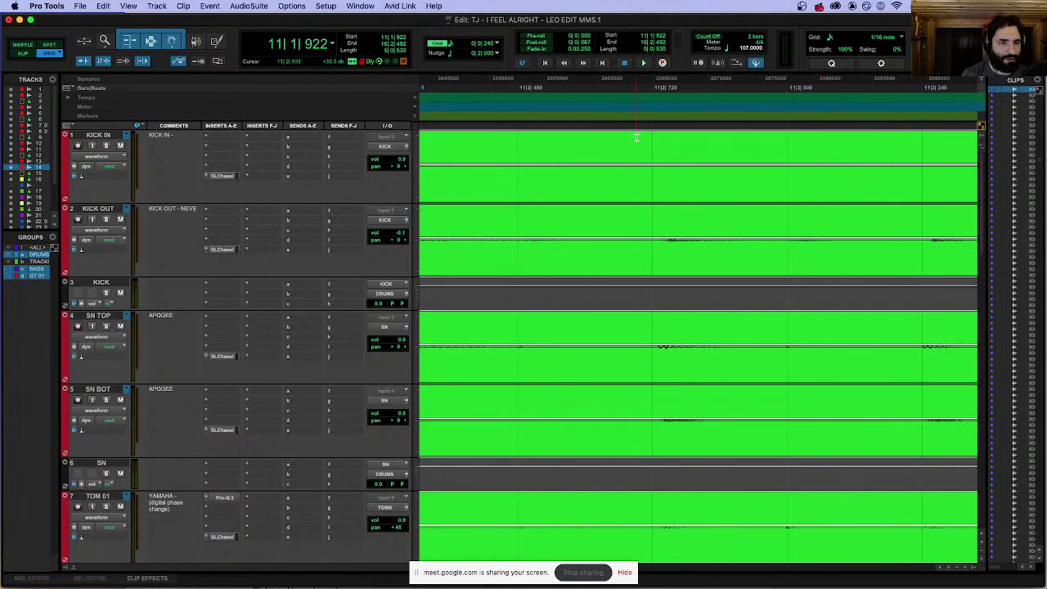
Step: Try separating the long drum clip at 11|2|720, and undo the separation and the clip extension to restore the individual cuts
click(655, 139)
key(b)
click(716, 185)
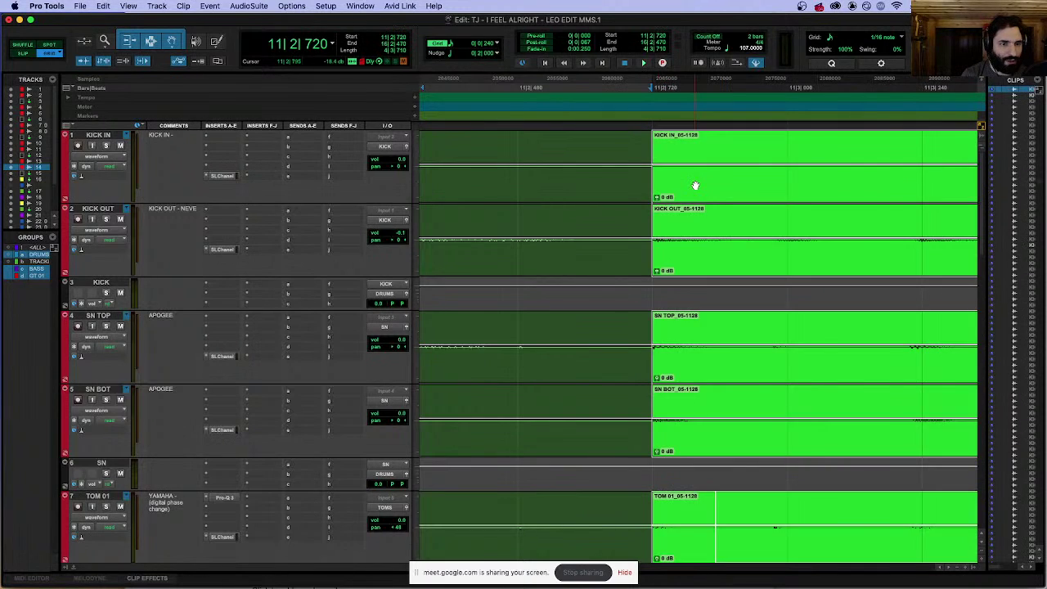
key(r)
key(r)
key(r)
key(r)
key(r)
key(r)
key(r)
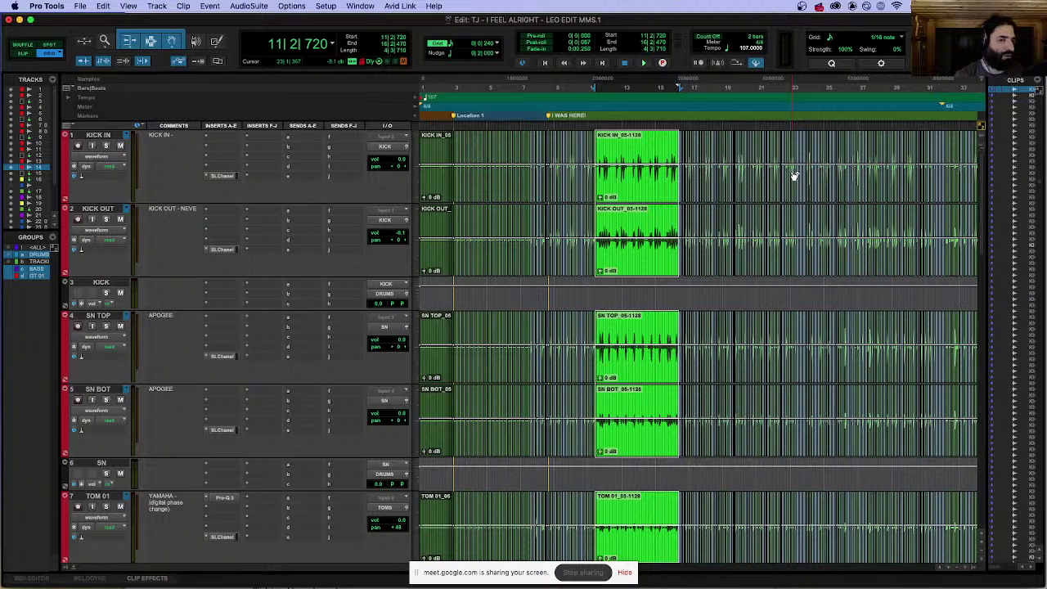
key(super+z)
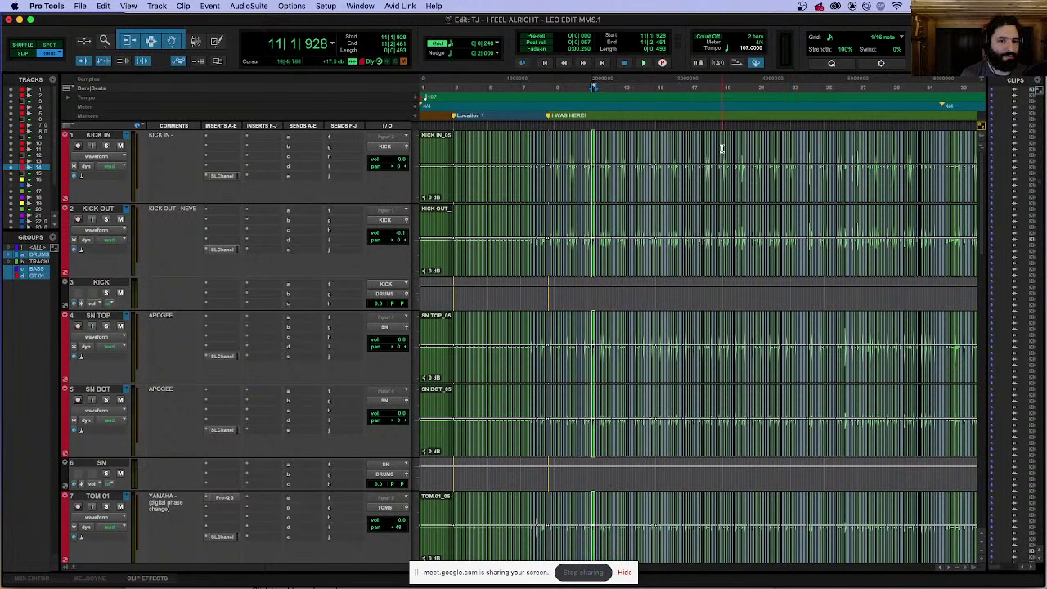
Step: Inspect the separated and crossfaded drum clips from bar 11 through bar 19, and review the overall edited session
click(589, 131)
key(t)
key(t)
key(t)
key(t)
key(t)
key(t)
key(t)
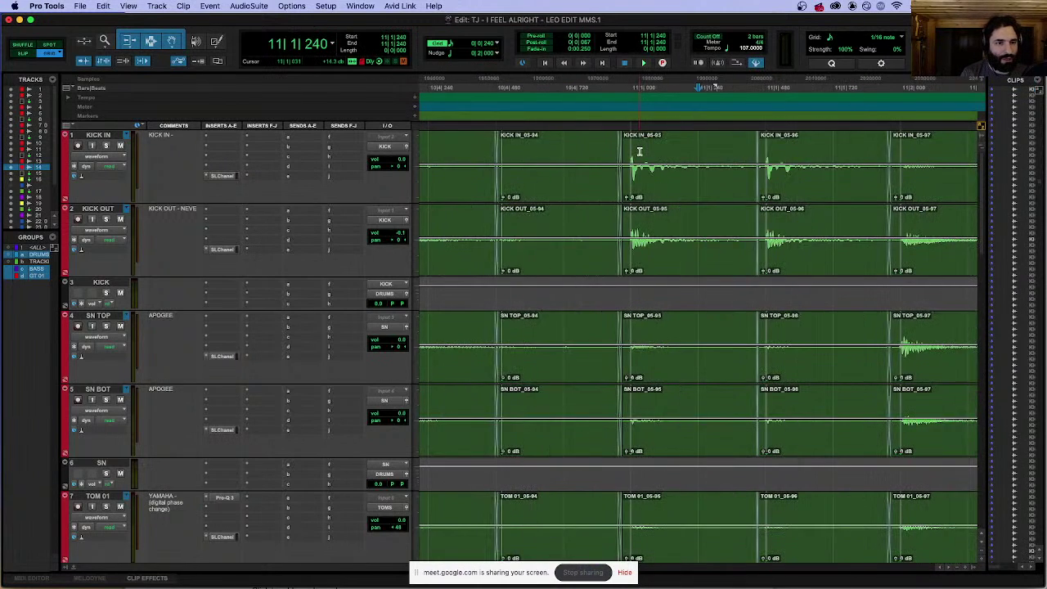
scroll(640, 151, right, 15)
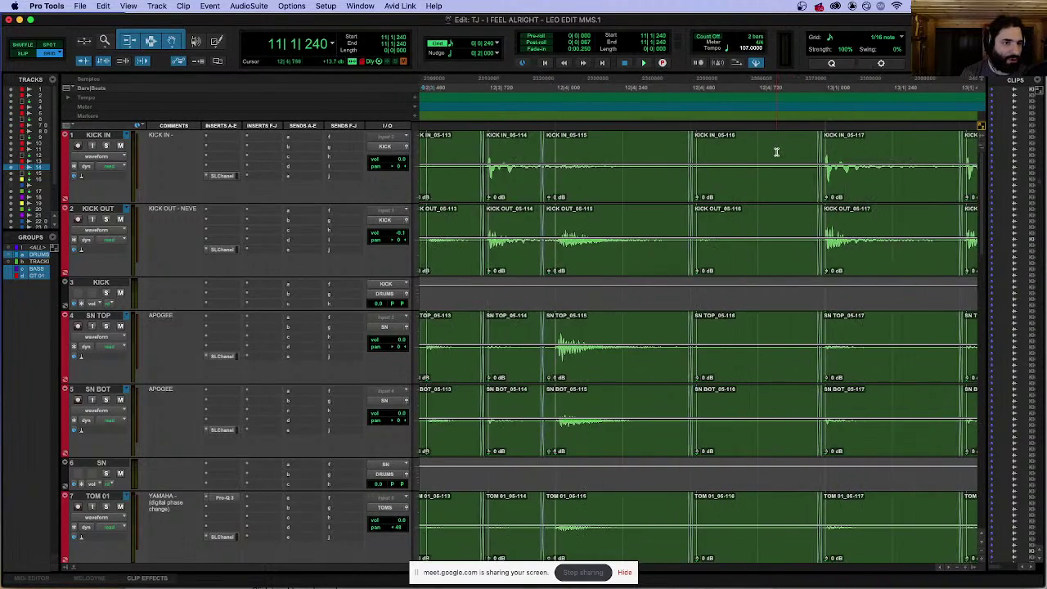
scroll(774, 151, right, 12)
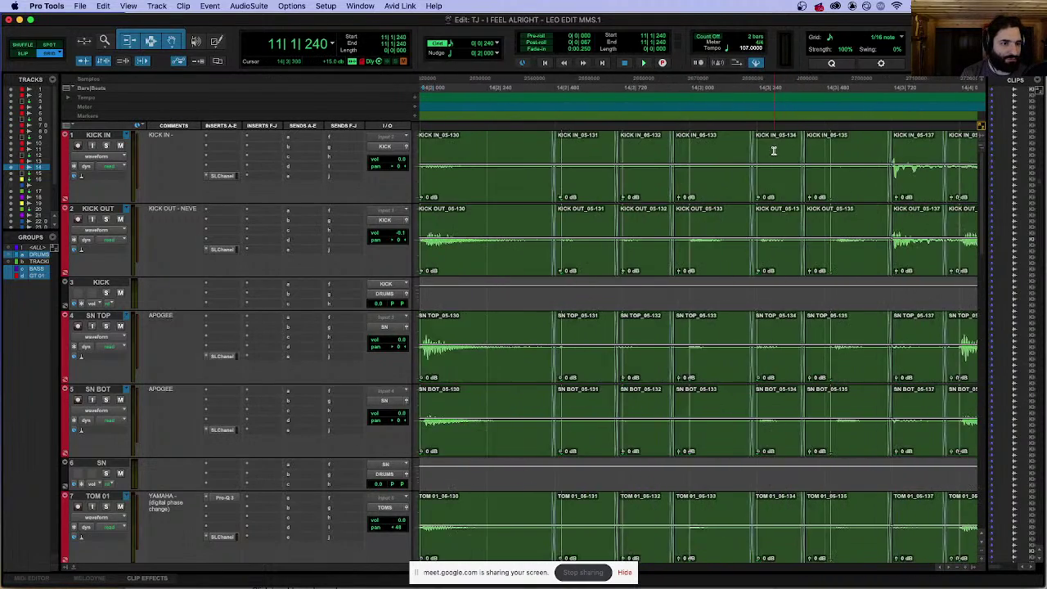
scroll(773, 150, right, 12)
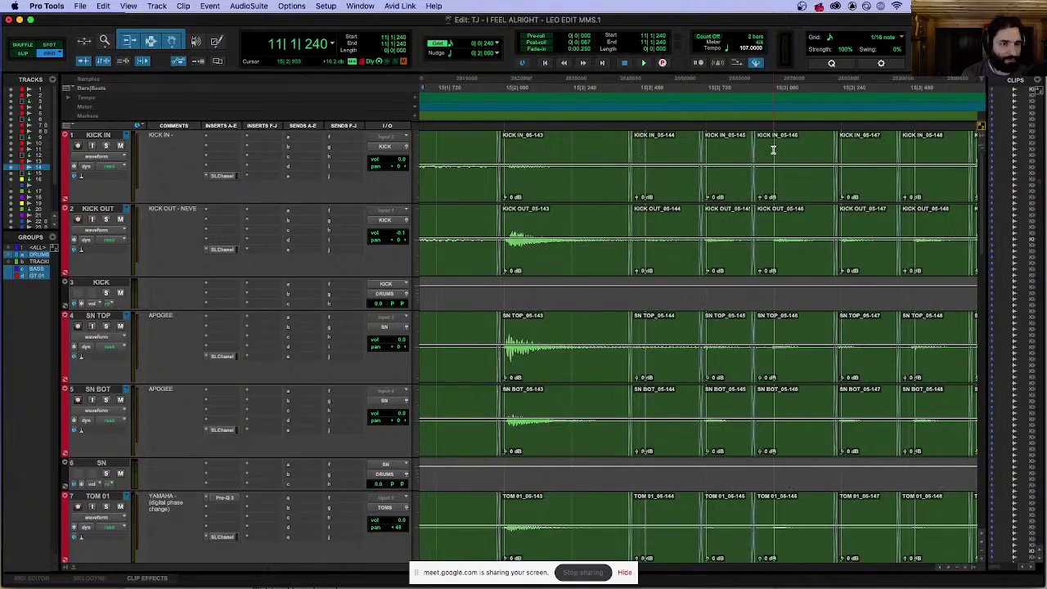
scroll(772, 151, right, 14)
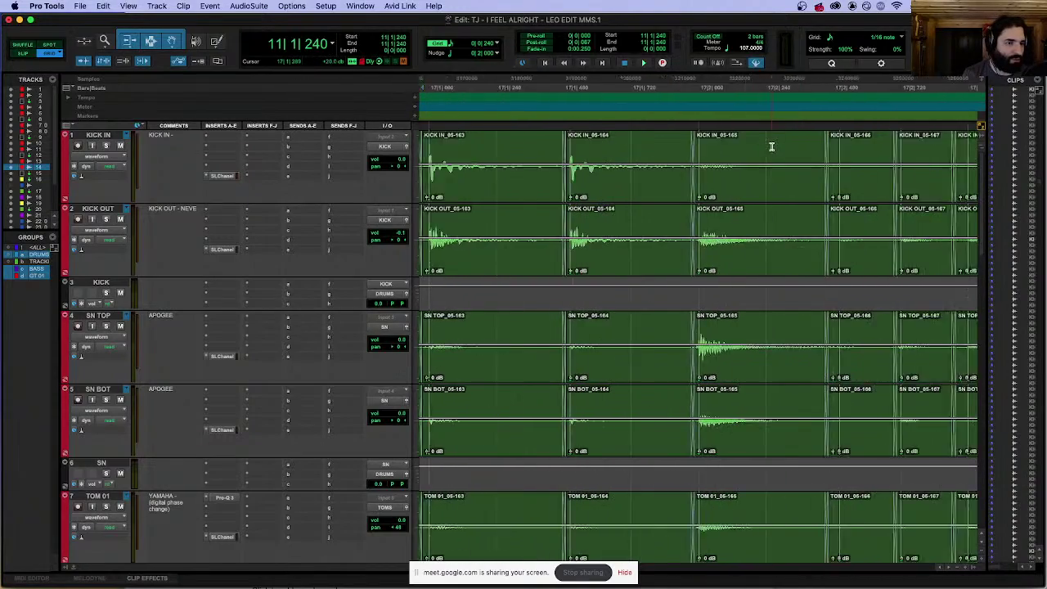
scroll(770, 145, down, 10)
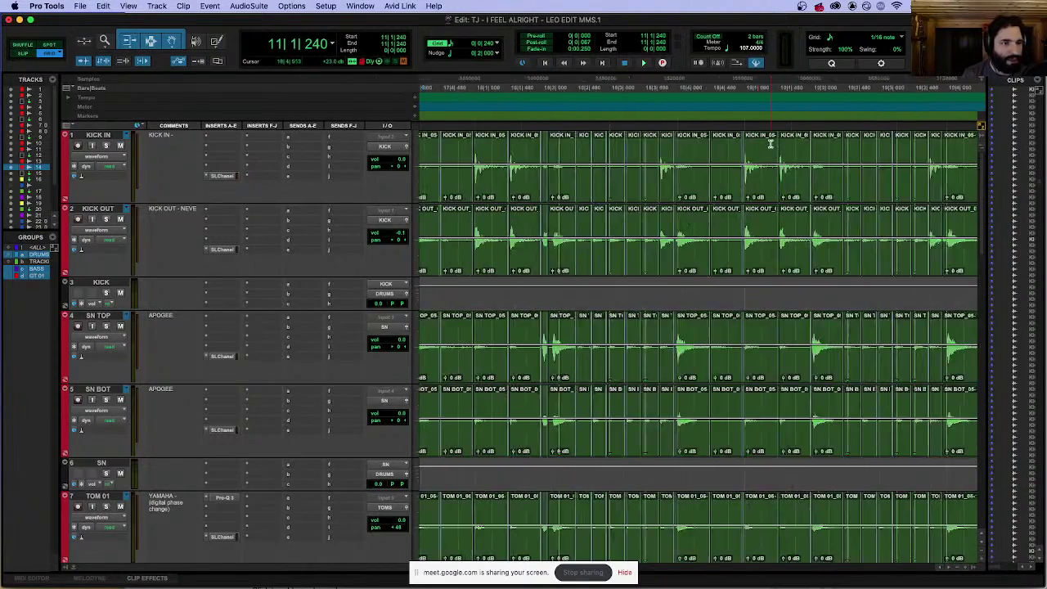
scroll(770, 144, down, 4)
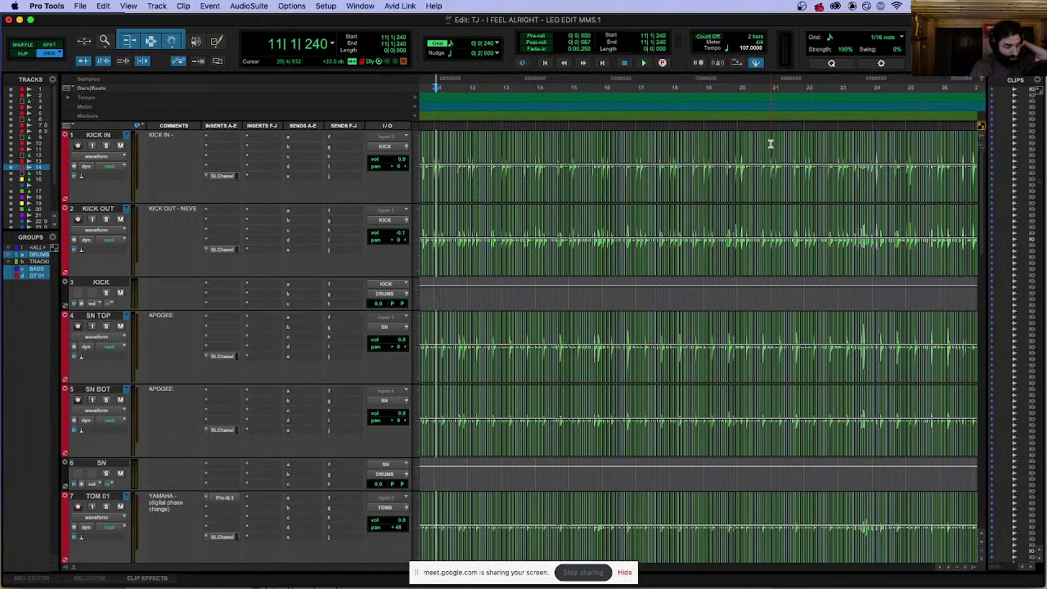
scroll(770, 144, down, 2)
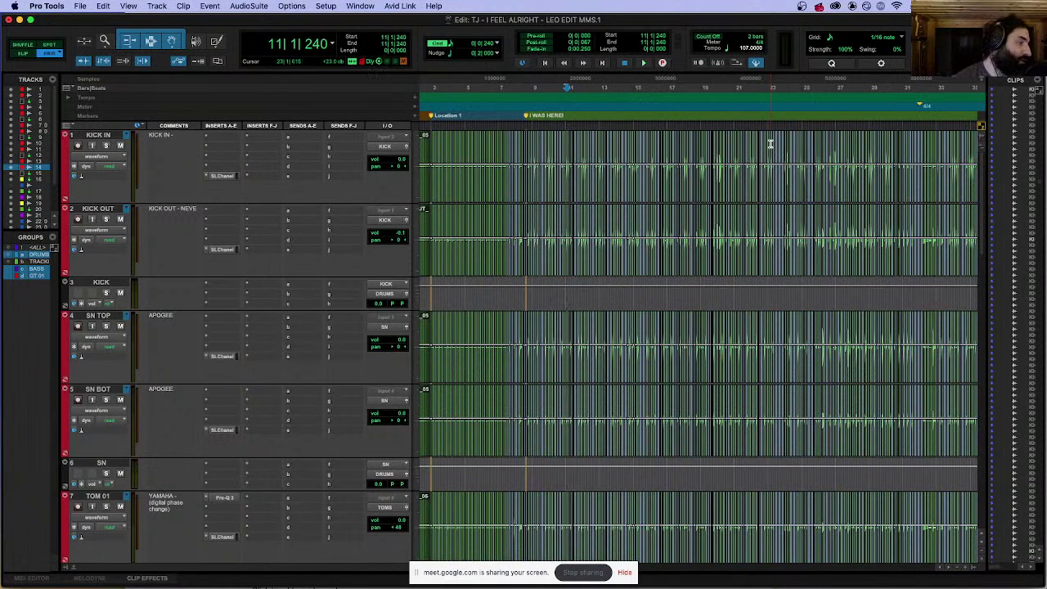
scroll(536, 153, left, 1)
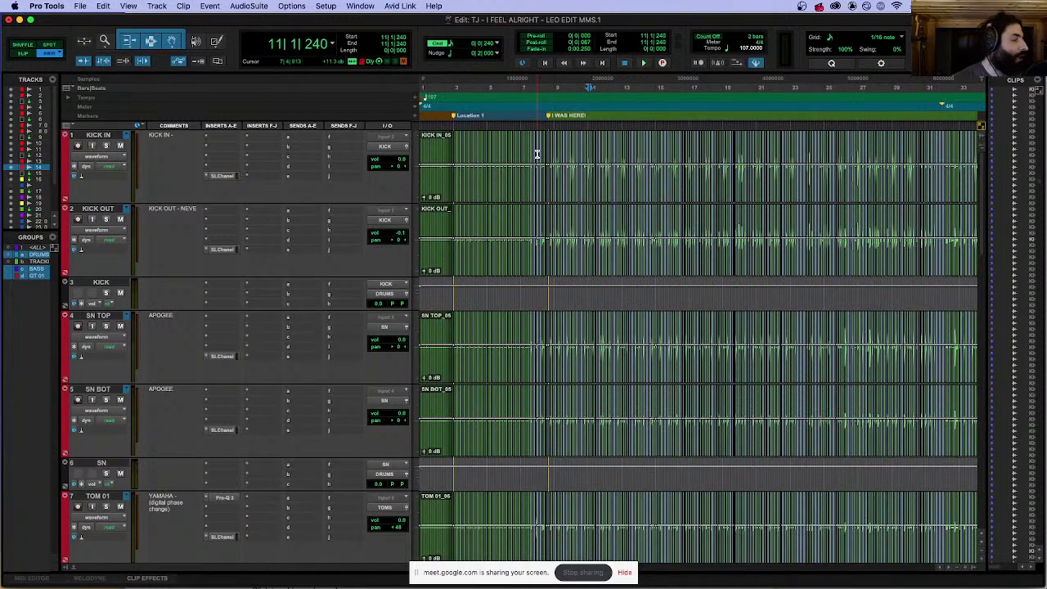
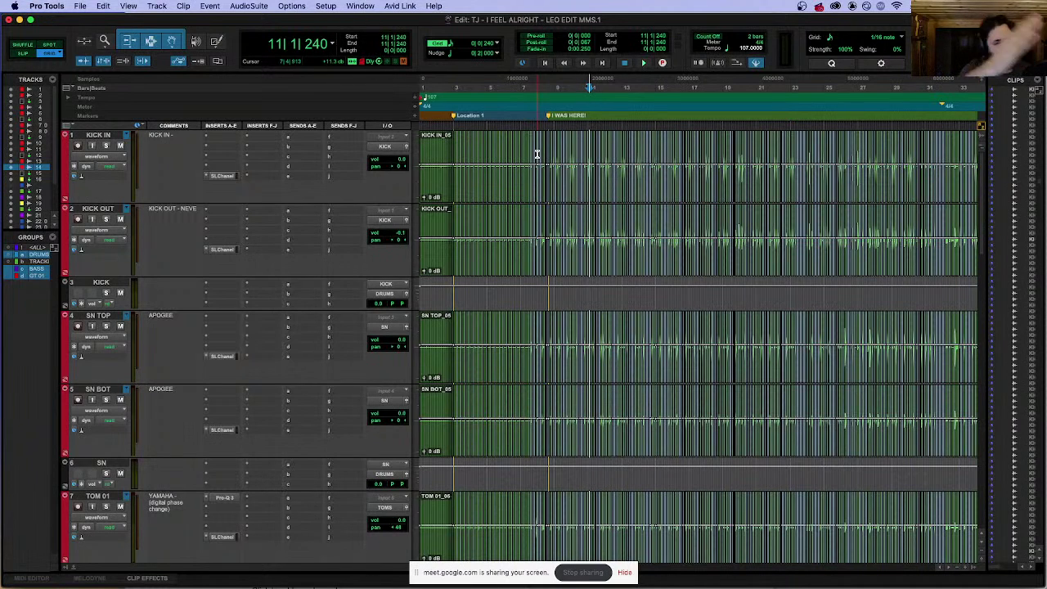
Step: Play the edited drums from 7|3|480 into bar 11 to audition the cuts, following the clips up close
click(532, 146)
key(space)
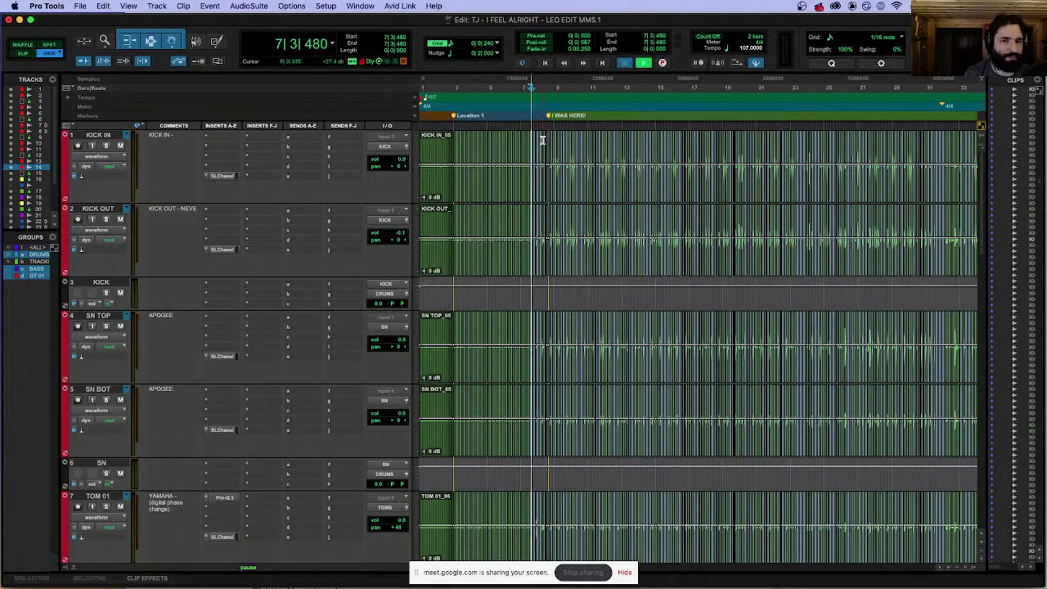
key(super+bracketright)
key(super+bracketright)
key(super+bracketright)
key(super+bracketright)
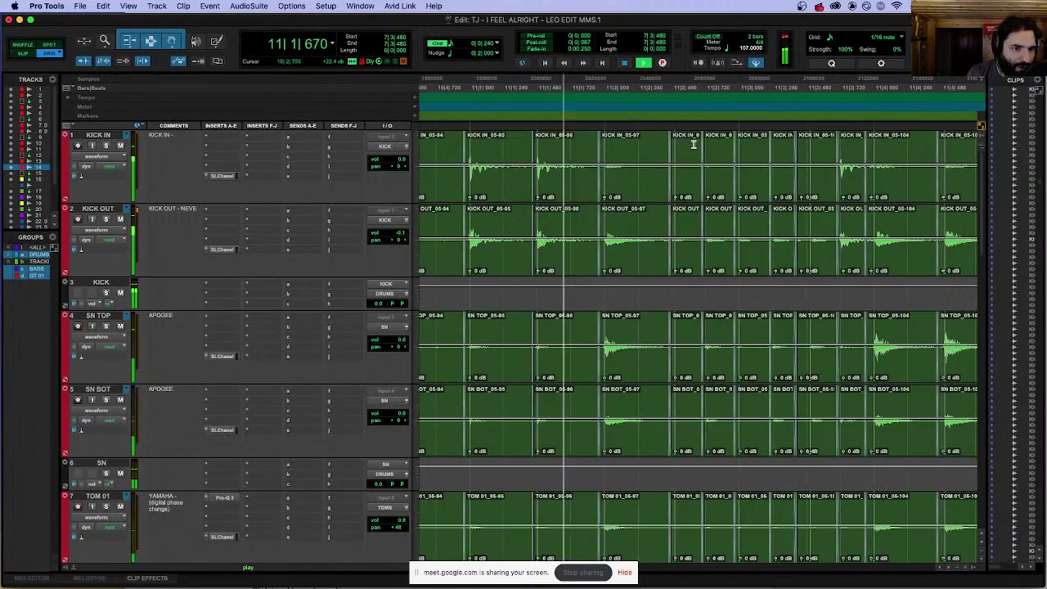
key(space)
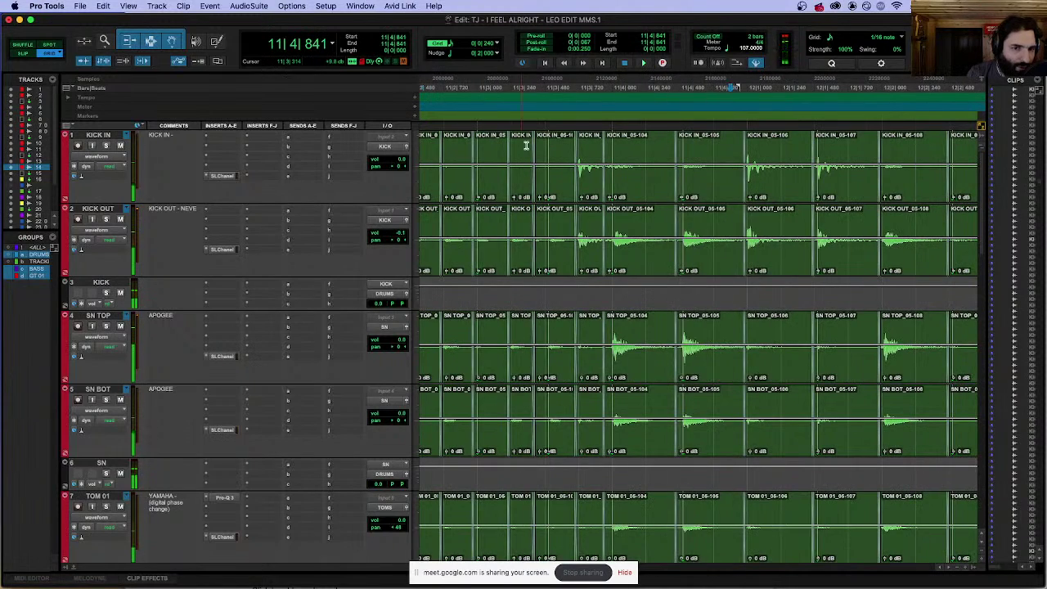
key(r)
key(space)
key(t)
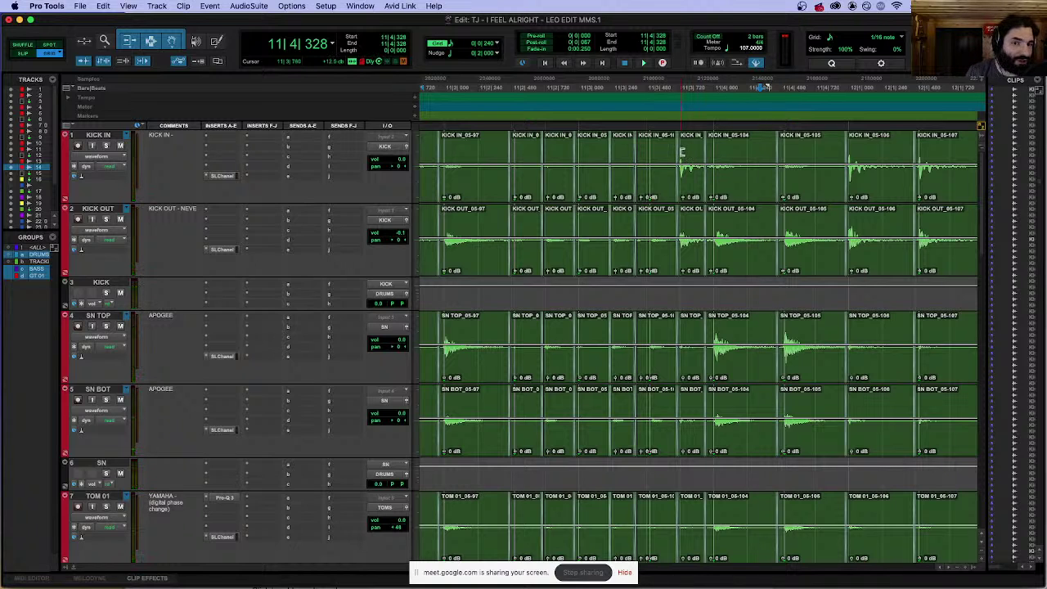
Step: Extend the drum clip containing the kick hit near 11|3|720 back over the preceding small cuts, and crossfade its junction at 11|2|400
drag(681, 152, 501, 156)
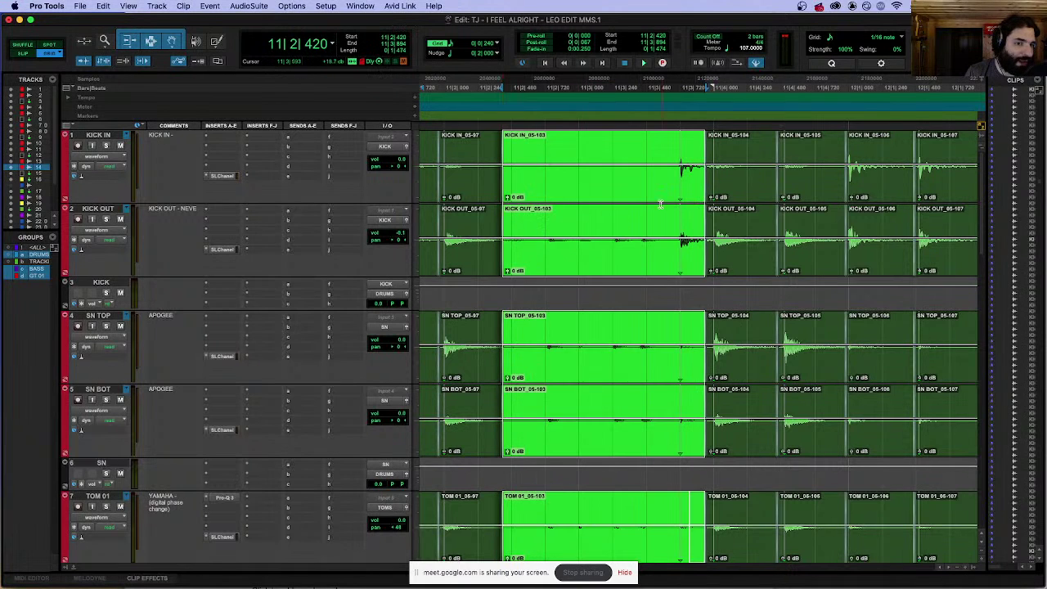
double_click(500, 158)
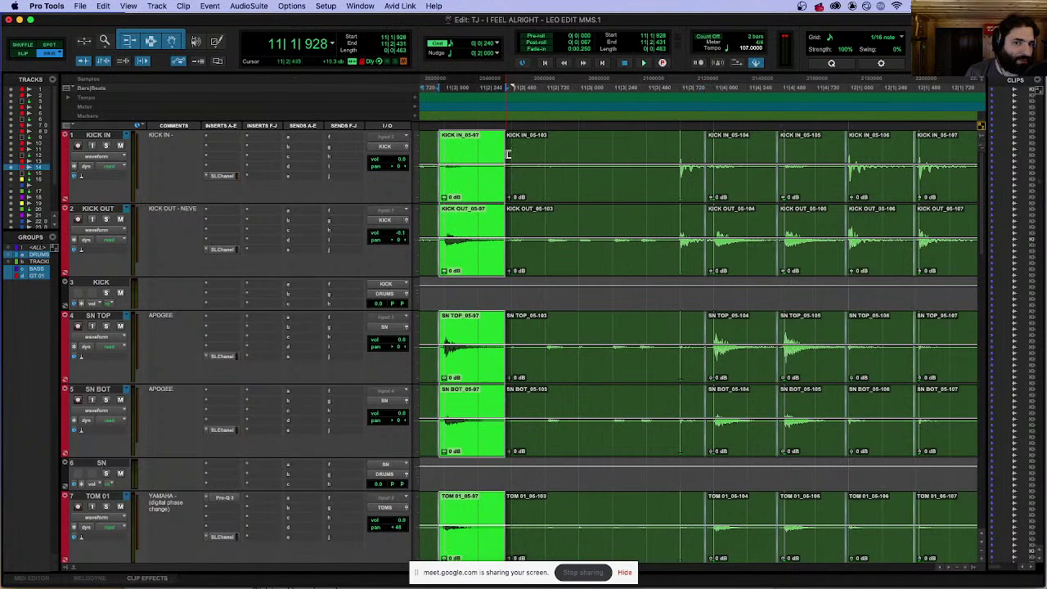
double_click(501, 195)
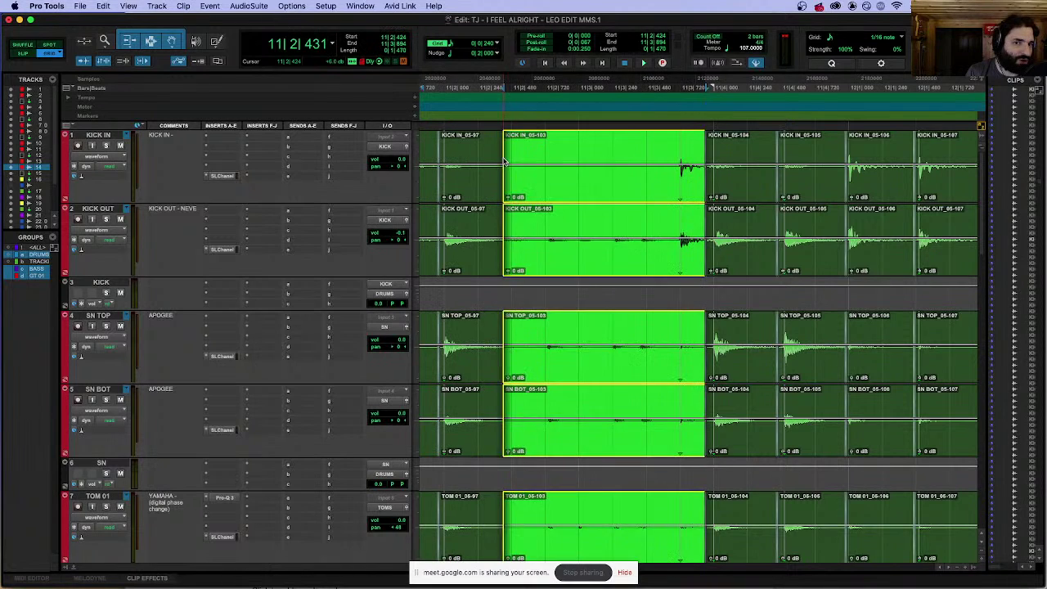
click(501, 194)
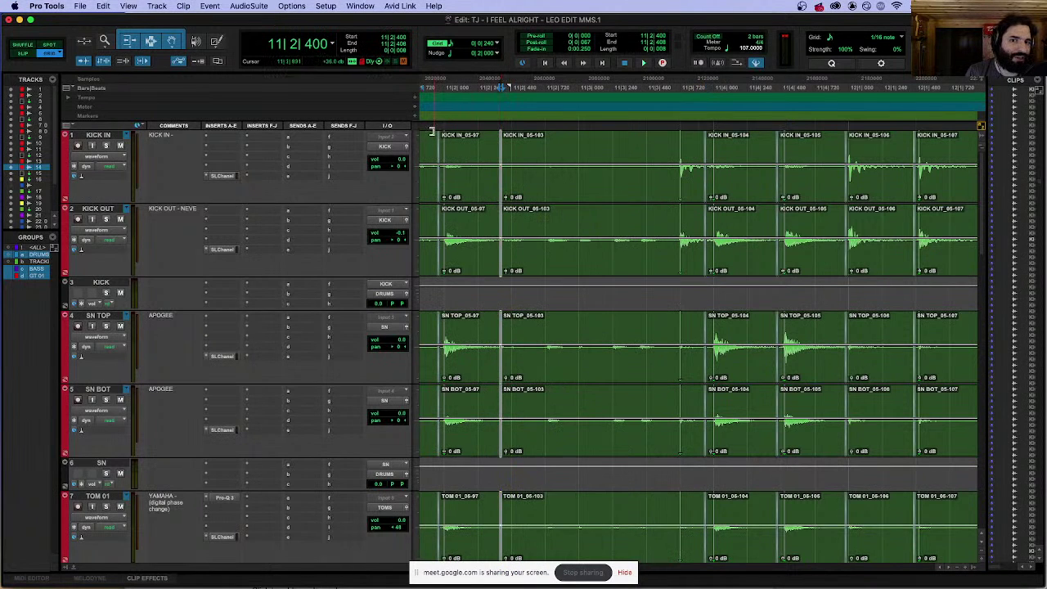
Step: Audition the extended drum clip by playing from 11|2|000, and replay the passage from 10|4|720 into 11|4
click(434, 131)
key(space)
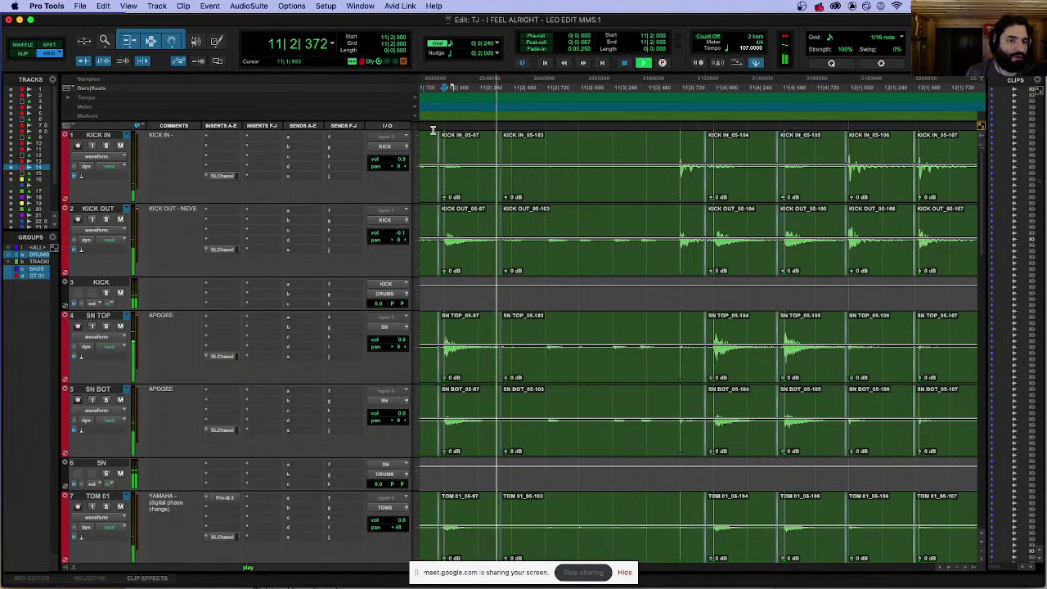
key(r)
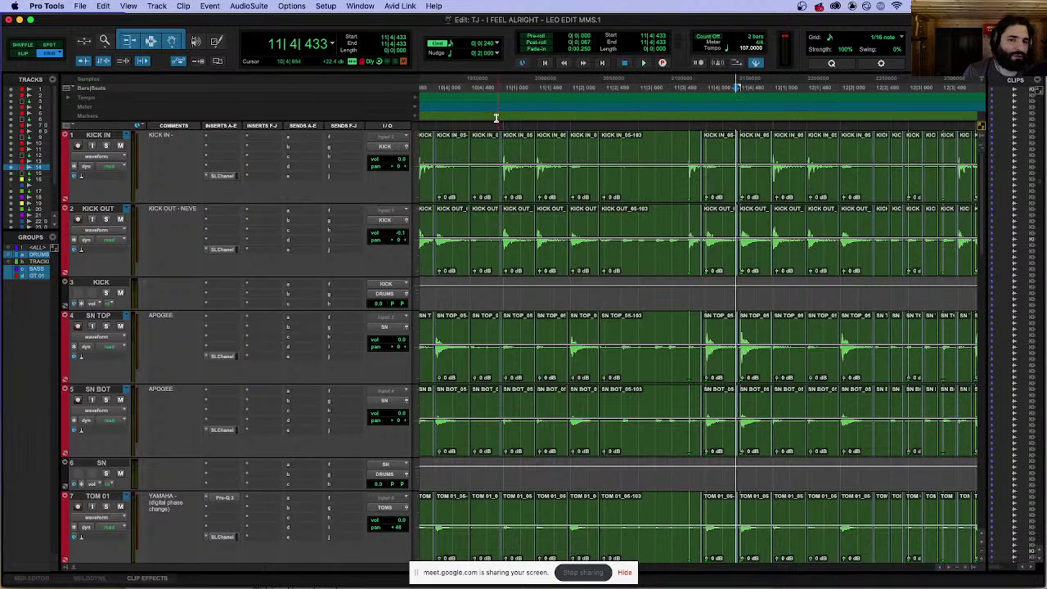
key(space)
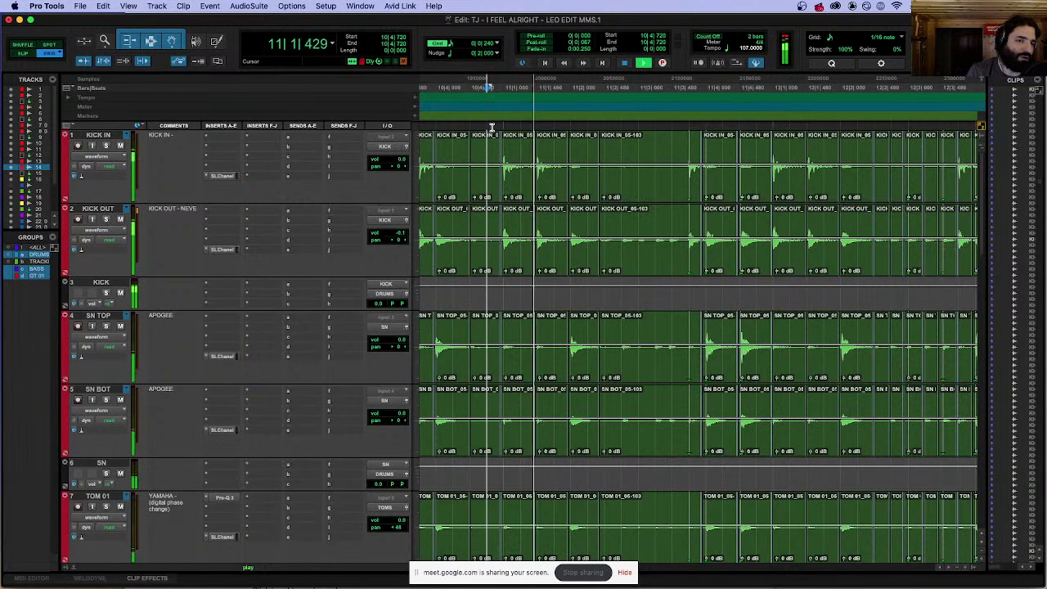
key(space)
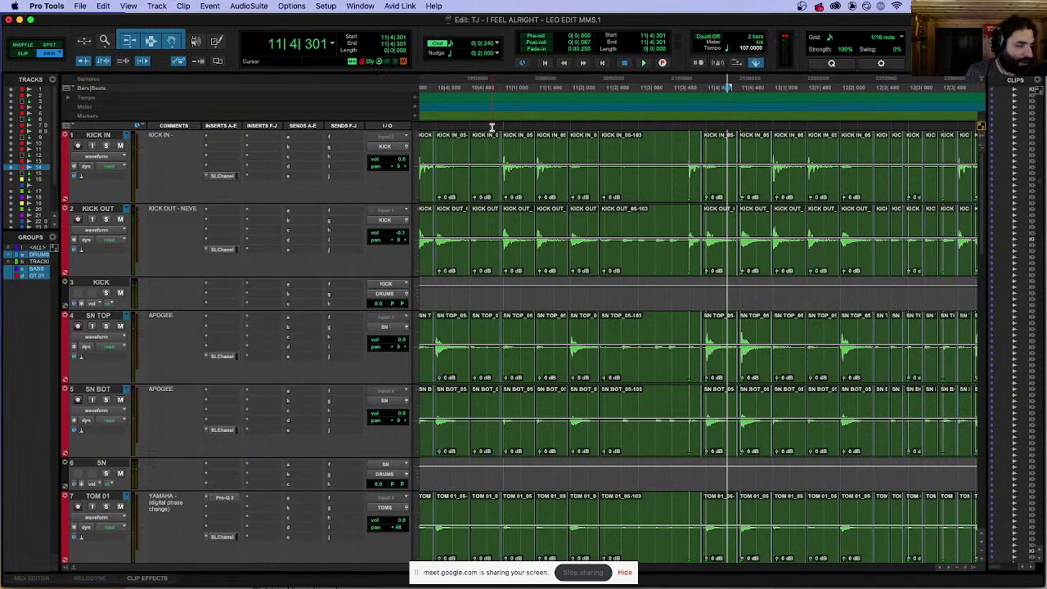
Step: Separate the long drum clip near 11|3|447 and again at the start of the kick hit near 11|3|720
click(668, 226)
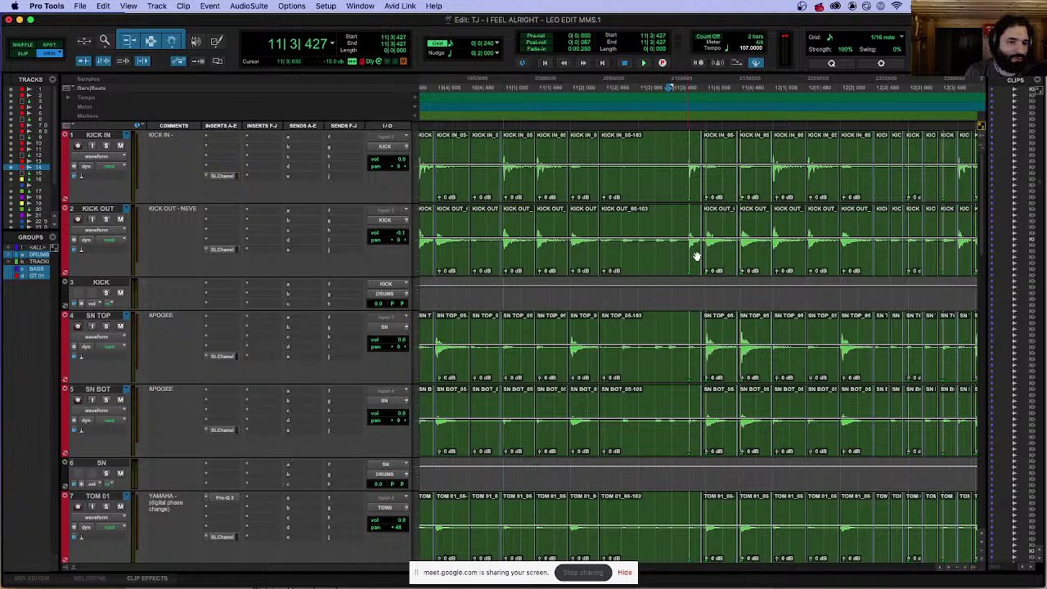
key(super+bracketright)
click(721, 260)
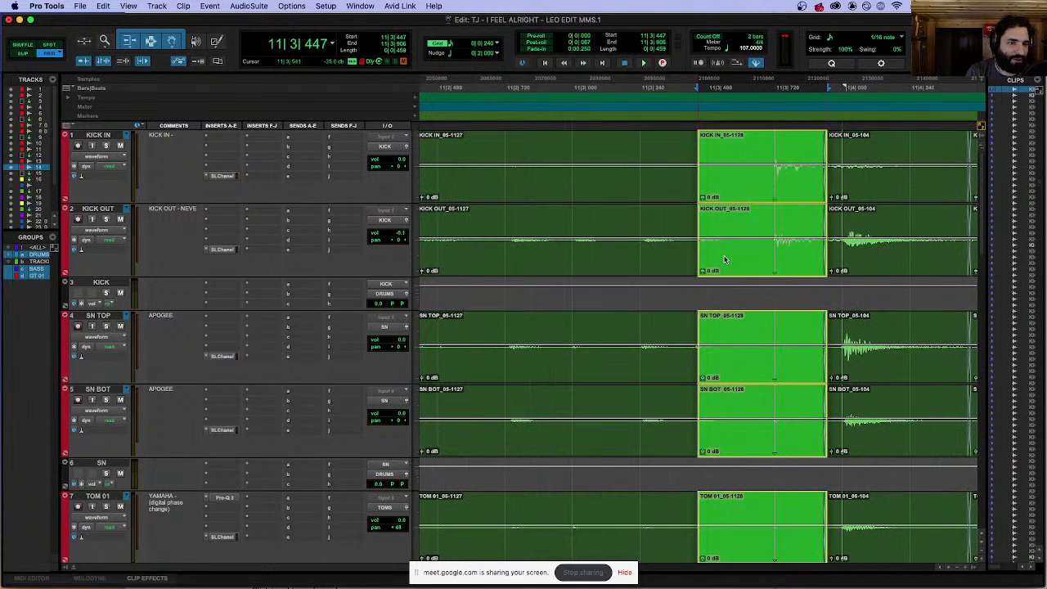
click(778, 139)
key(b)
Step: Move the short drum clip before the kick hit to 11|3|482, trim its start to 11|3|434 and extend the kick clip back to 11|3|714
click(732, 190)
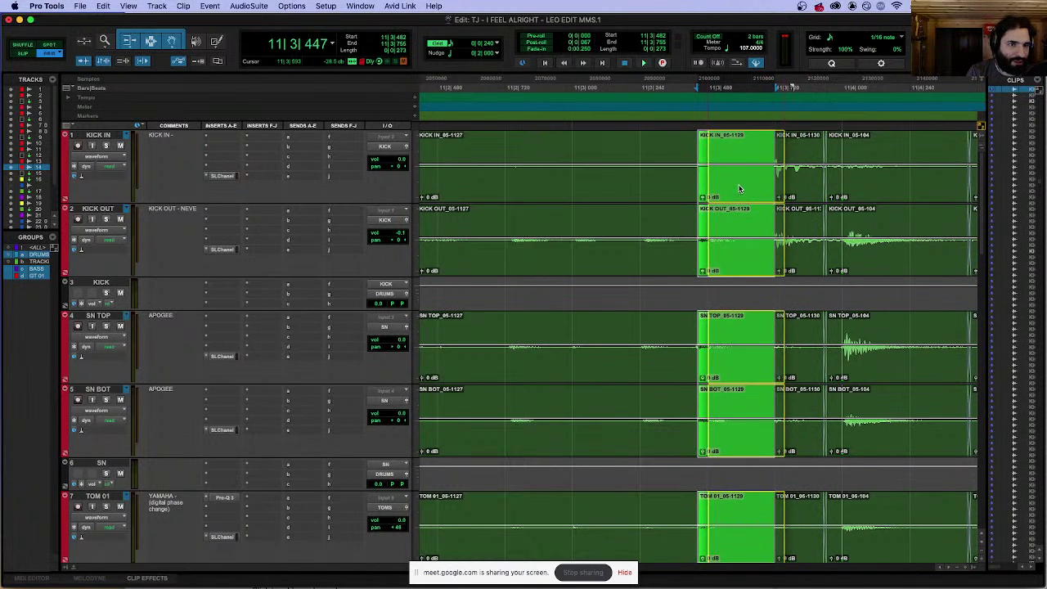
key(super+KP_Add)
drag(699, 154, 695, 154)
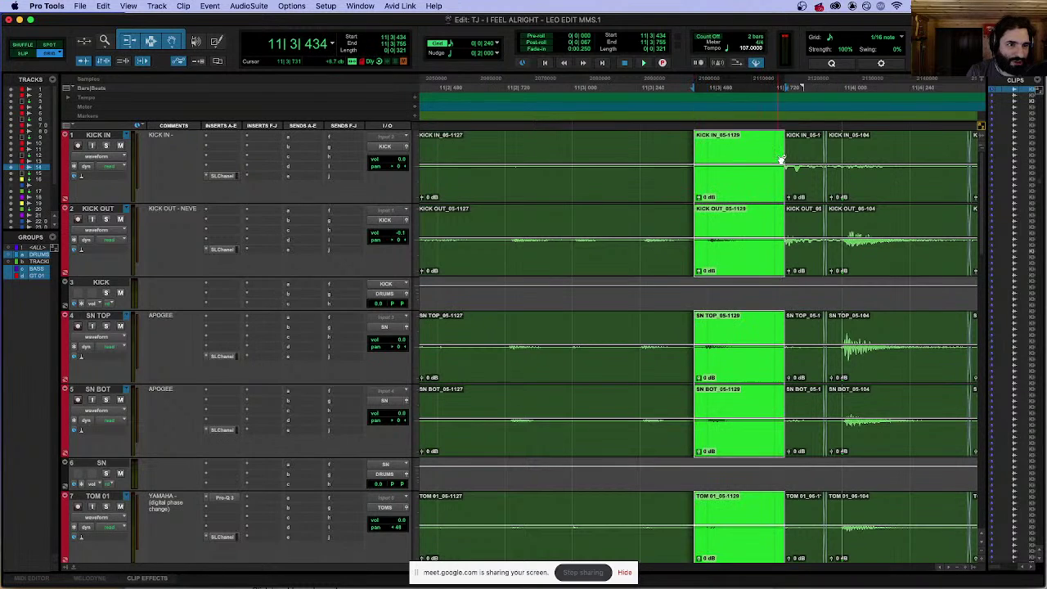
drag(783, 154, 770, 180)
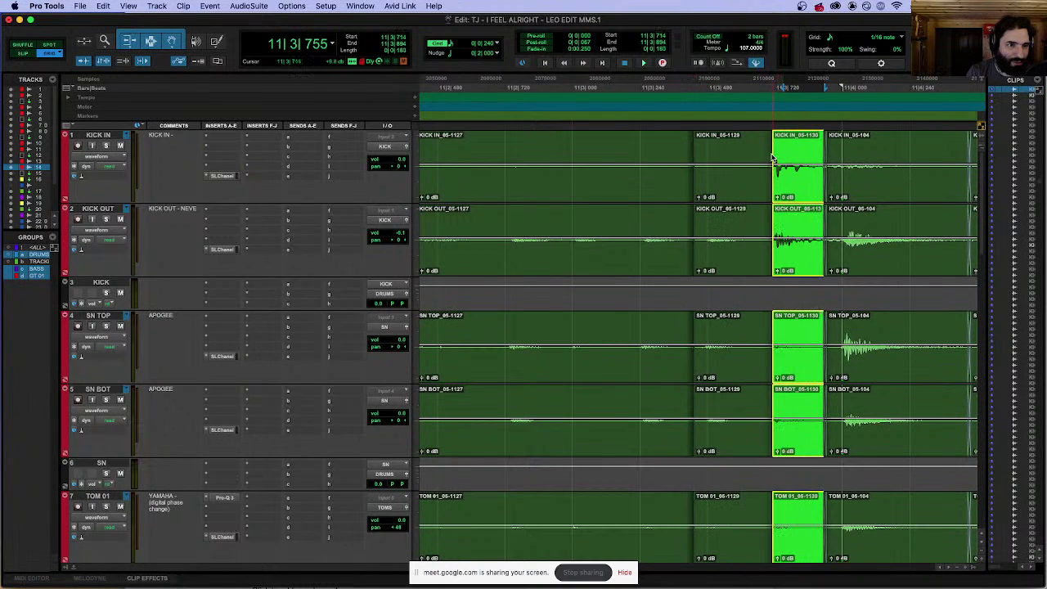
Step: Crossfade the short drum clip's junctions with the kick clip near 11|3|714 and with the preceding long clip near 11|3|422
click(772, 197)
drag(696, 197, 689, 196)
double_click(690, 196)
key(super+bracketleft)
key(super+bracketleft)
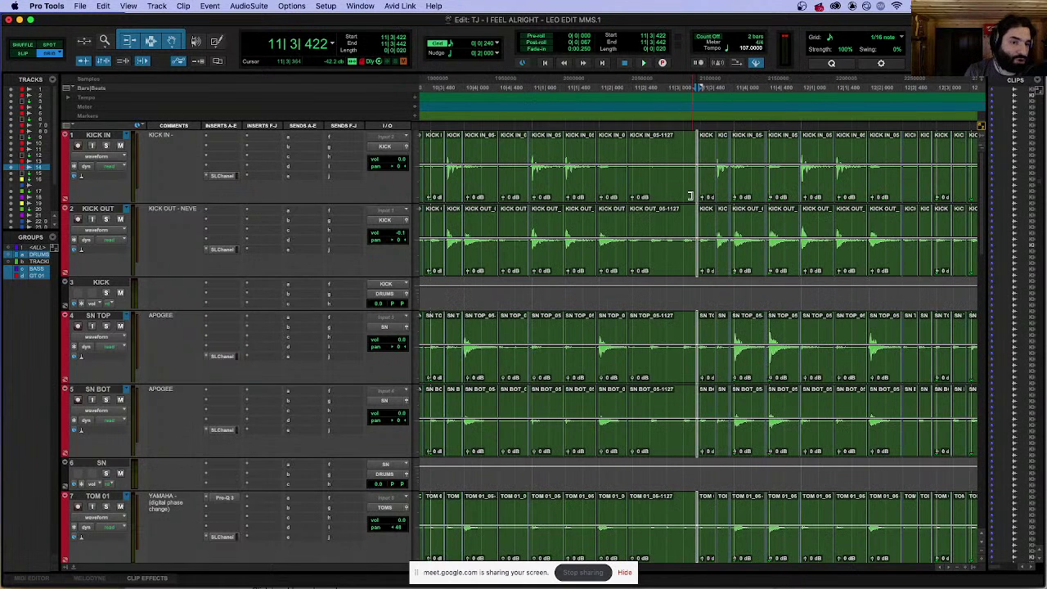
Step: Play the recut drums from 11|1|720, and replay them from 11|1|240 through bar 14 to audition the timing
click(585, 130)
key(space)
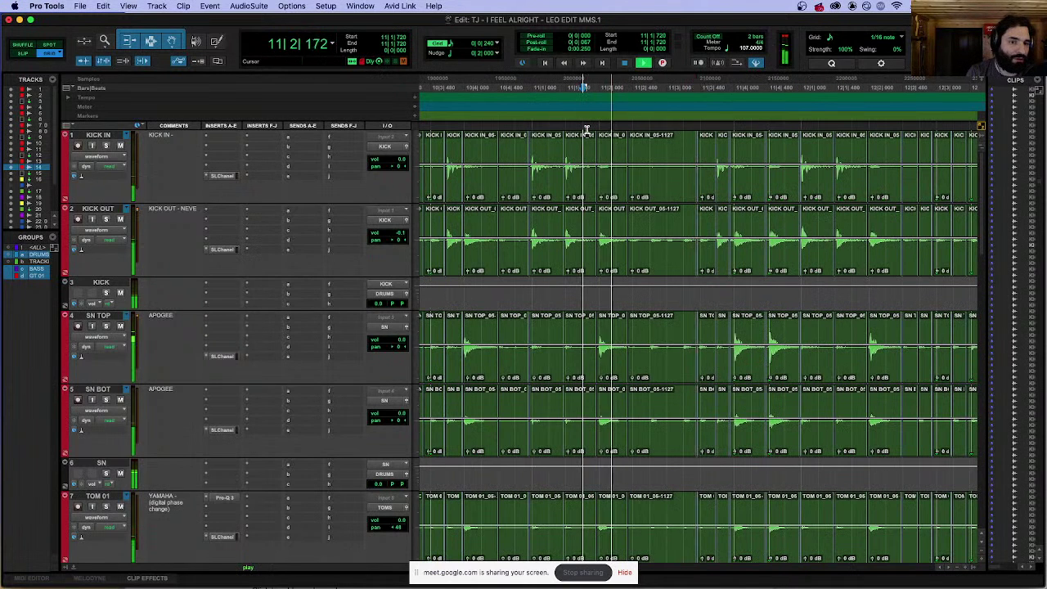
key(space)
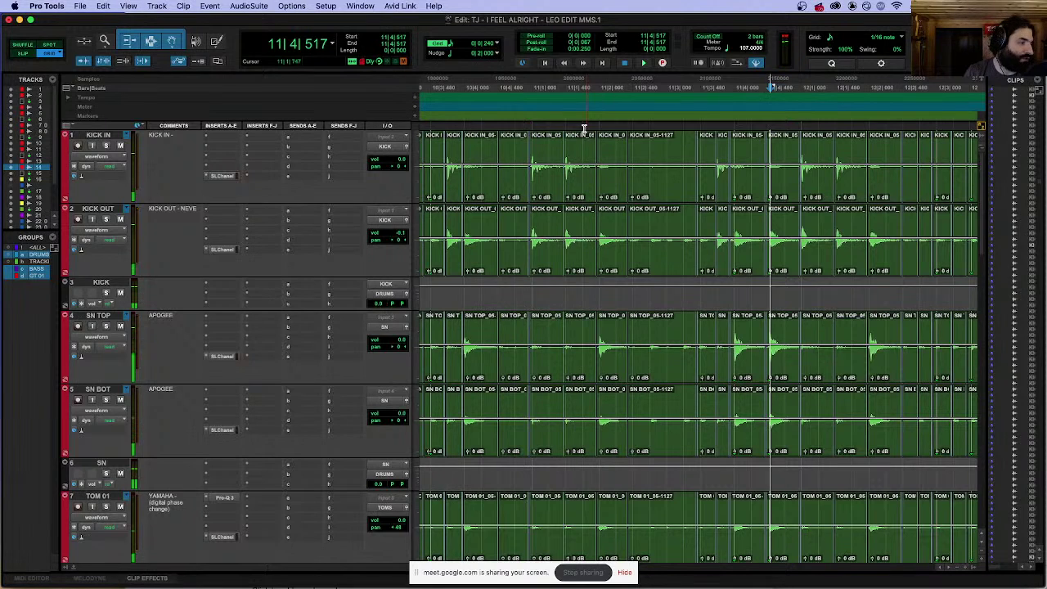
click(547, 131)
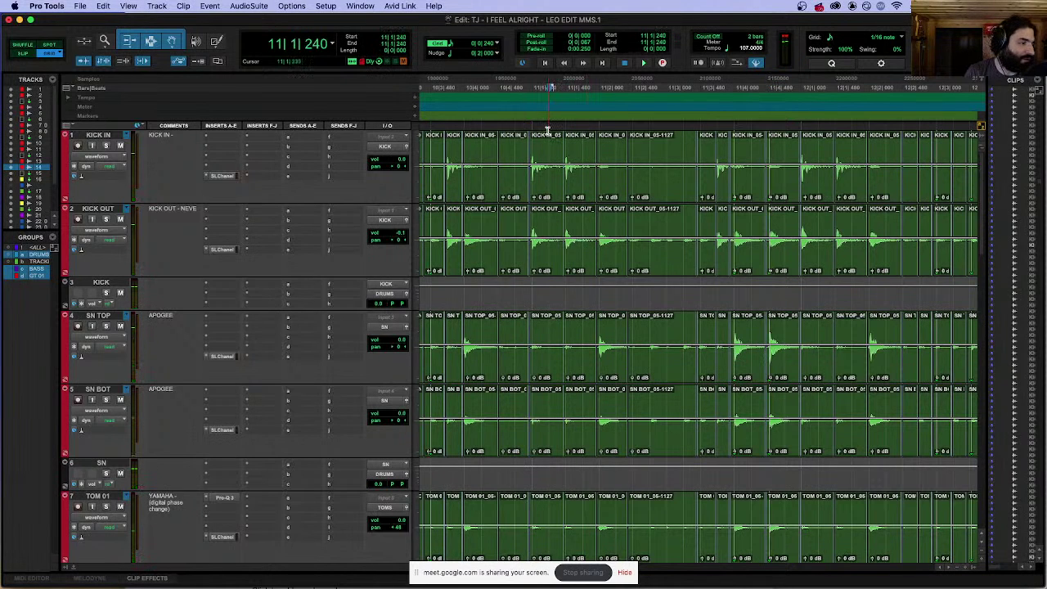
key(space)
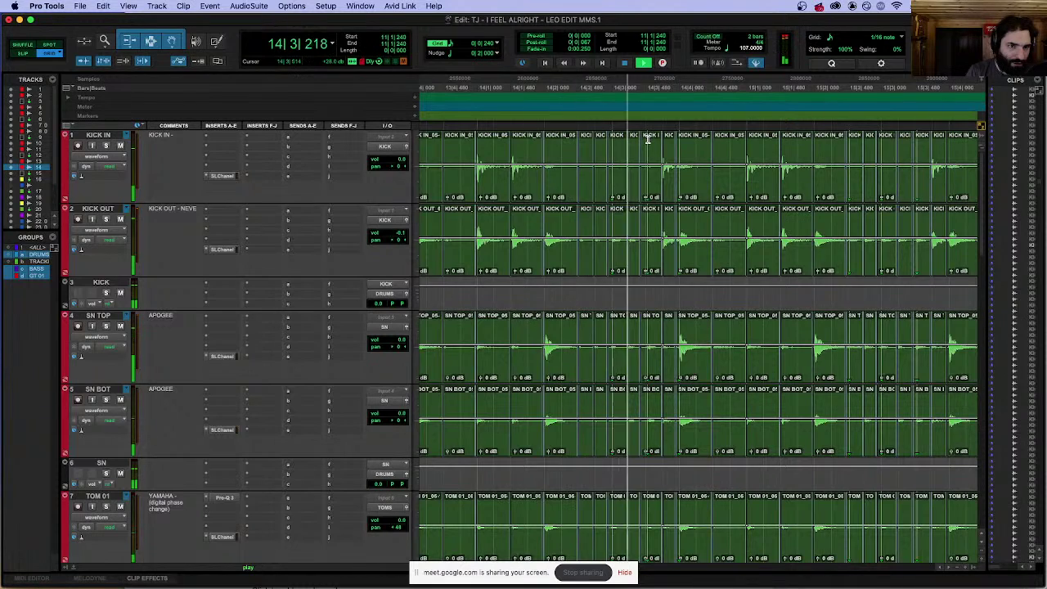
key(space)
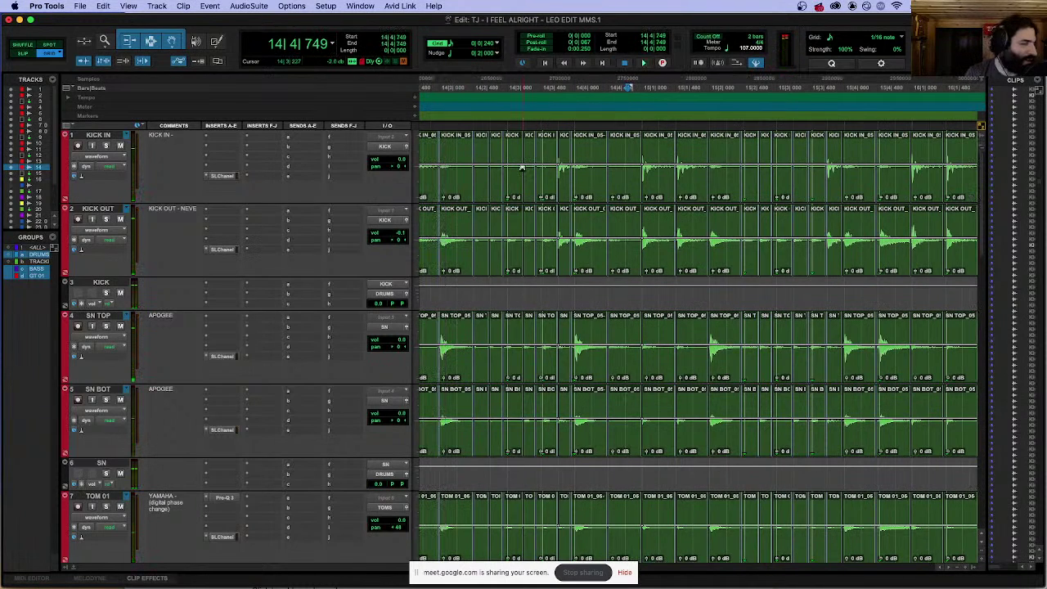
Step: Survey the whole edited session, and spot-check playback at 33|1|720, 55|3|720 and the session start
key(super+bracketleft)
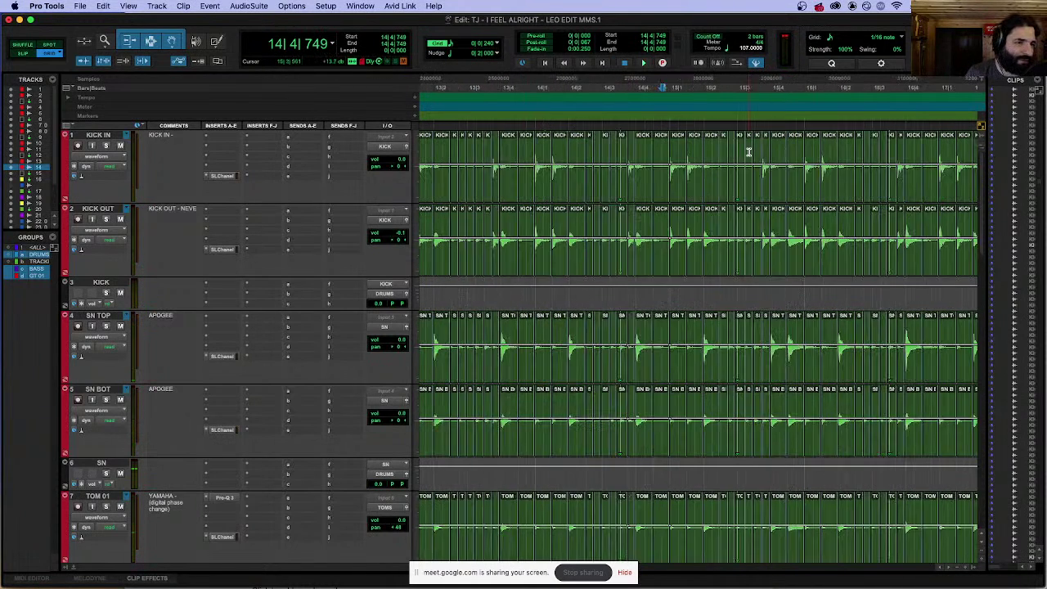
key(super+bracketleft)
key(super+bracketleft)
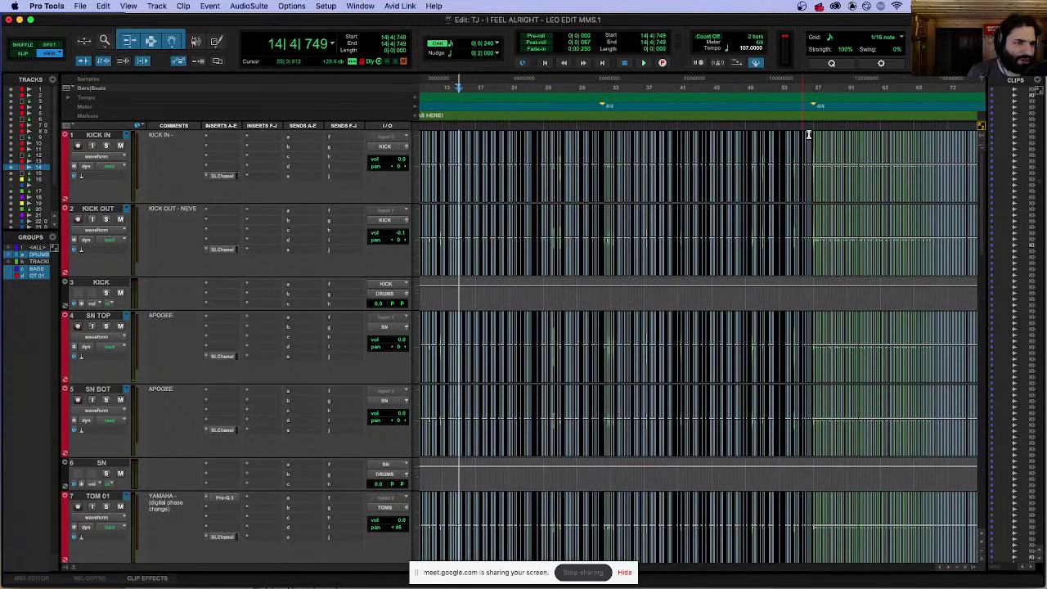
click(611, 130)
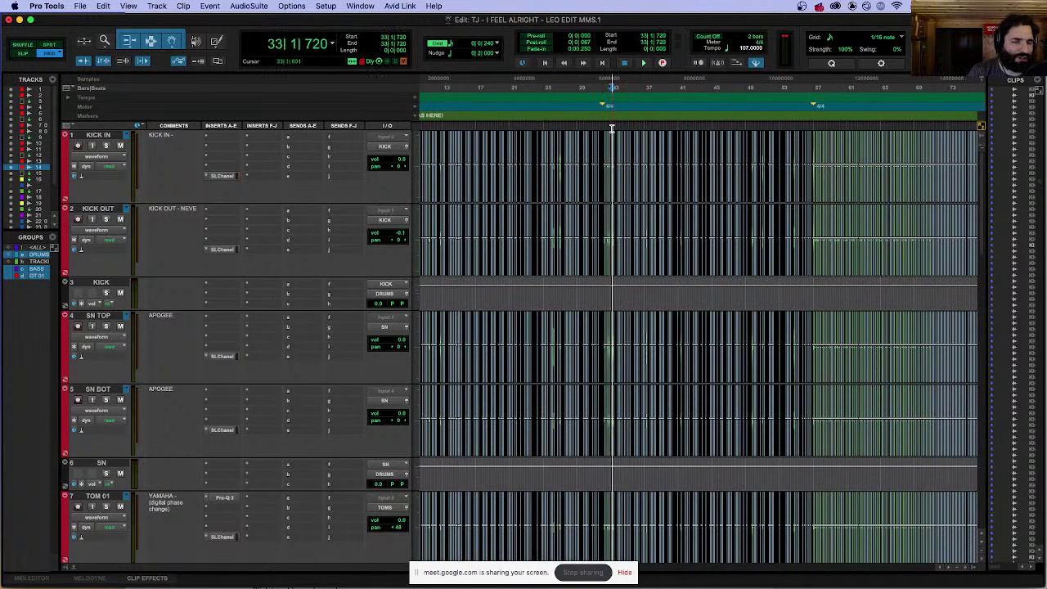
key(space)
click(802, 129)
key(space)
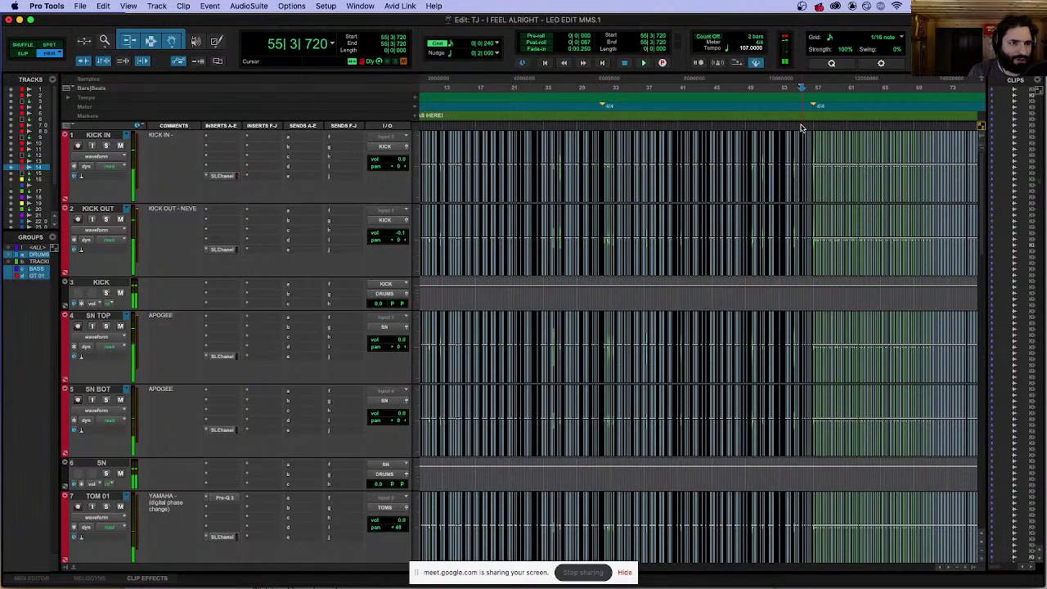
key(space)
key(Return)
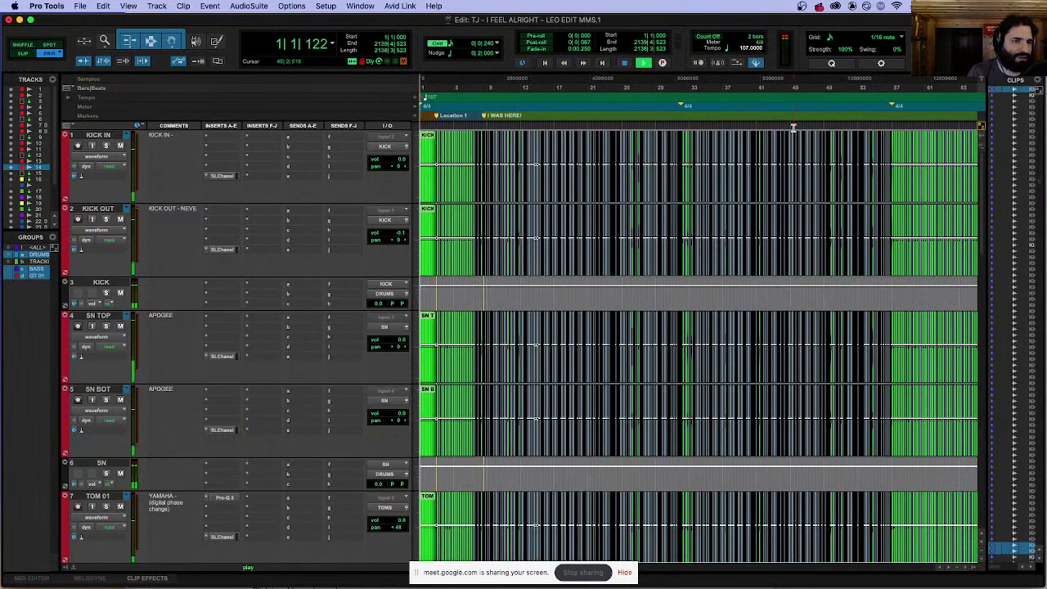
Step: Play the drums from 53|2|000 into bar 55, following the cuts around the fill
click(861, 124)
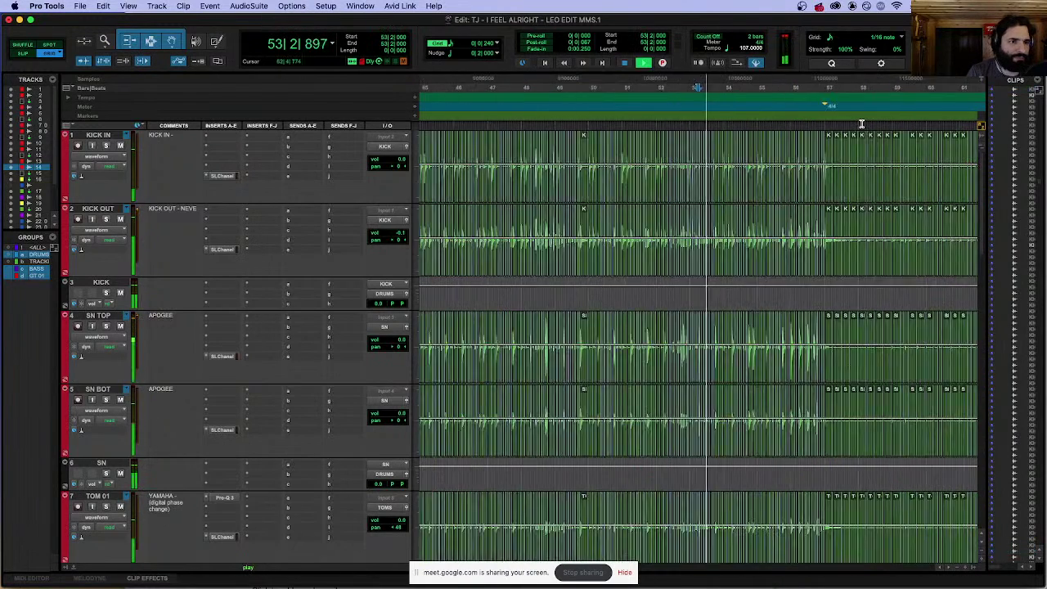
key(super+bracketright)
key(super+bracketright)
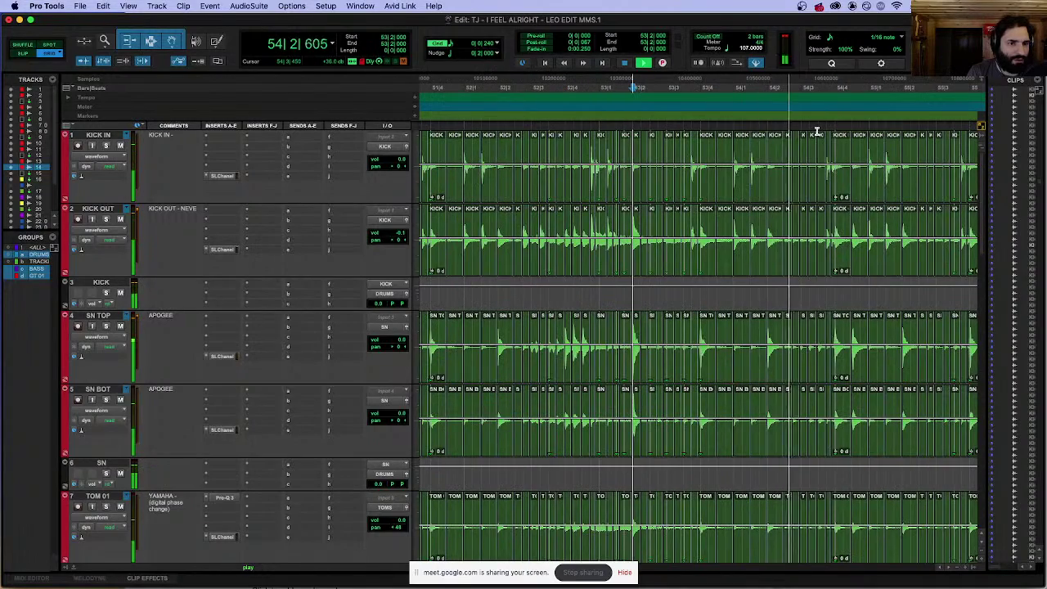
key(super+bracketleft)
key(super+bracketleft)
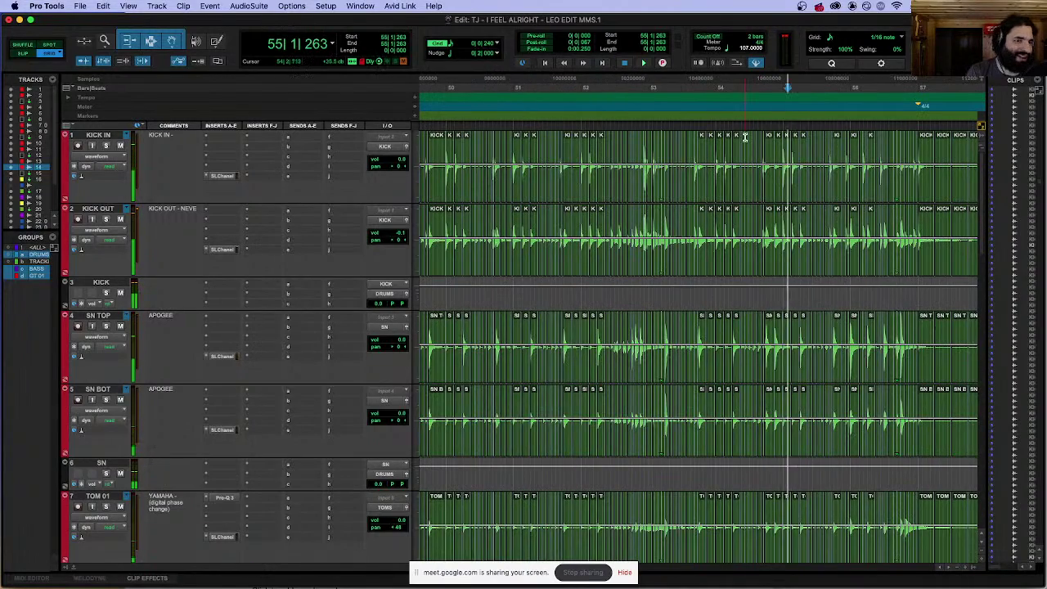
key(space)
Step: Play the drums from 54|2|720 to the end of bar 54, examining the clips around the kick and snare hits
key(super+bracketright)
key(super+bracketright)
key(super+bracketright)
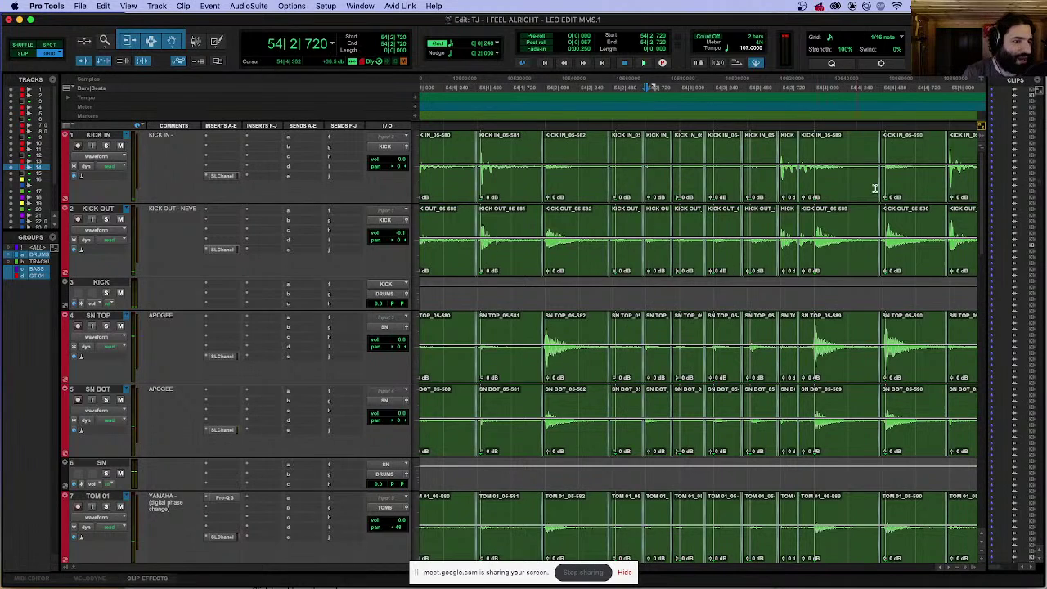
key(space)
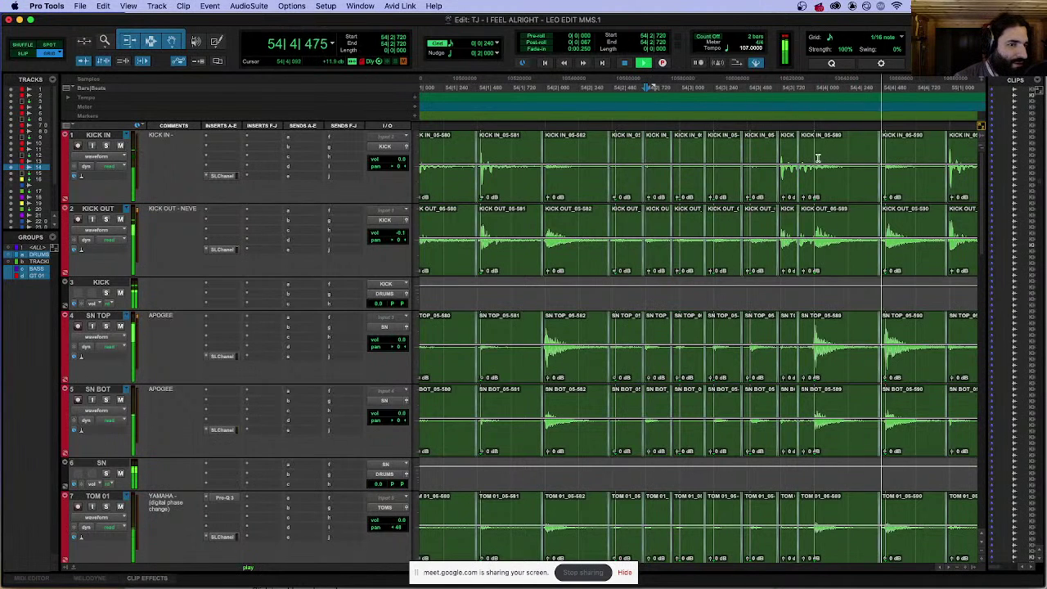
key(space)
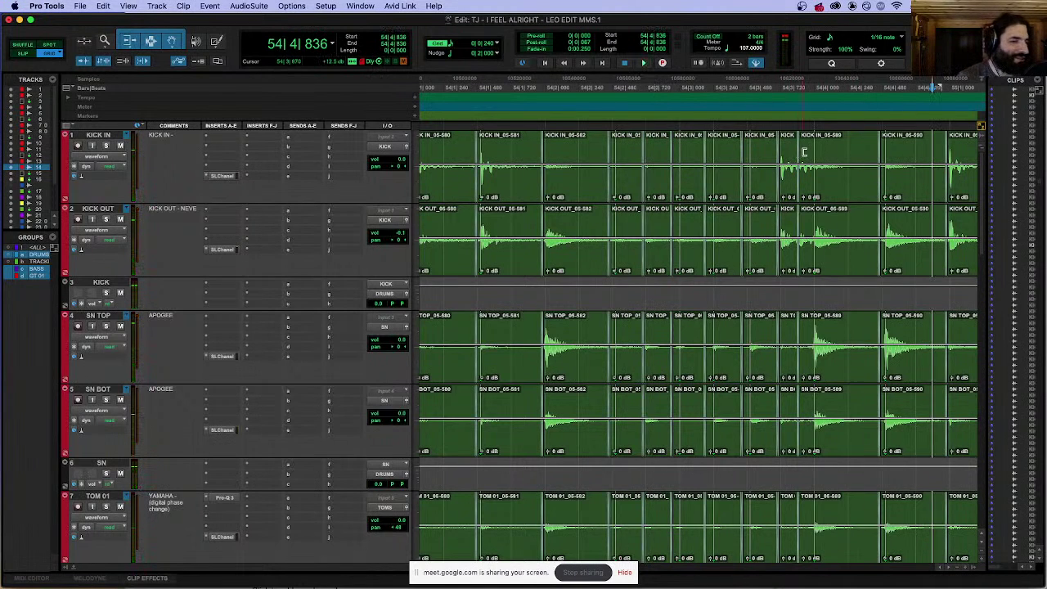
Step: Extend the drum clip containing the 54|4|000 snare hit back to 54|3|644 over the preceding small cut, and crossfade its starting junction
drag(802, 152, 772, 153)
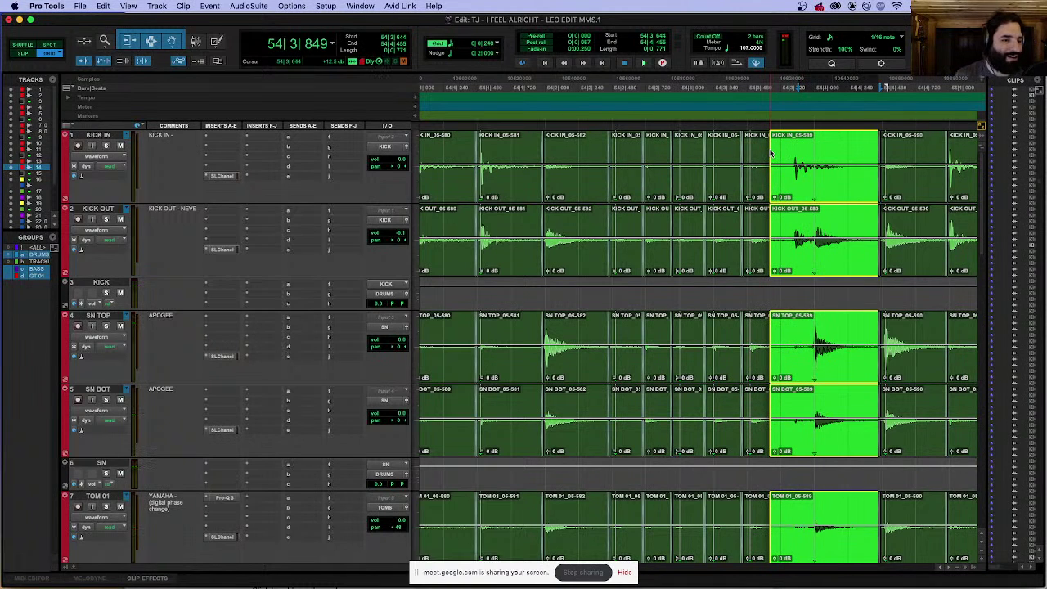
click(811, 147)
key(super+bracketright)
double_click(810, 148)
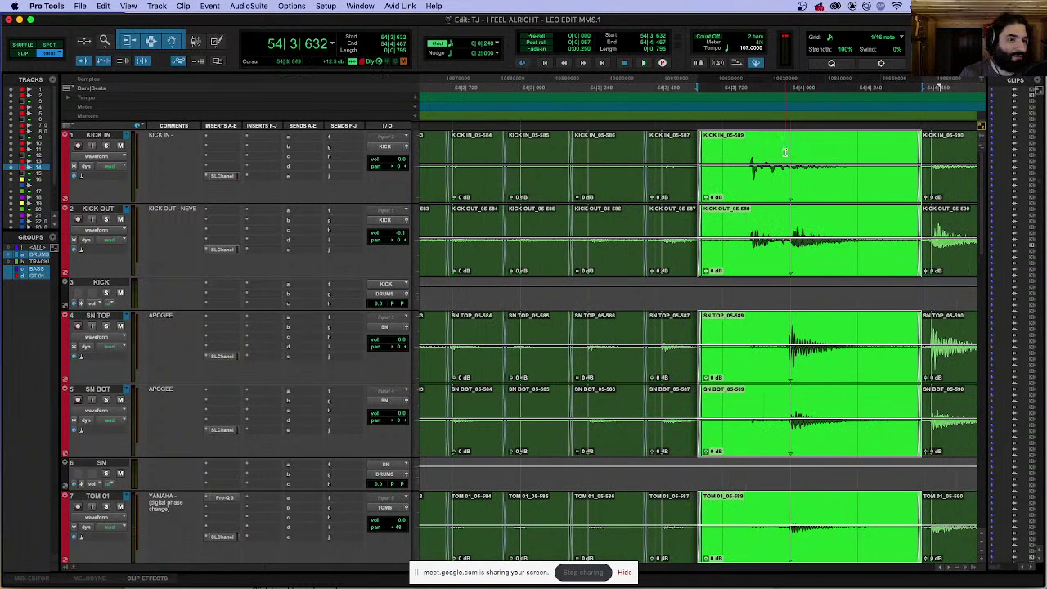
Step: Audition the extended kick and snare clip in bar 54, playing from 54|3|720 and 54|3|000
click(790, 145)
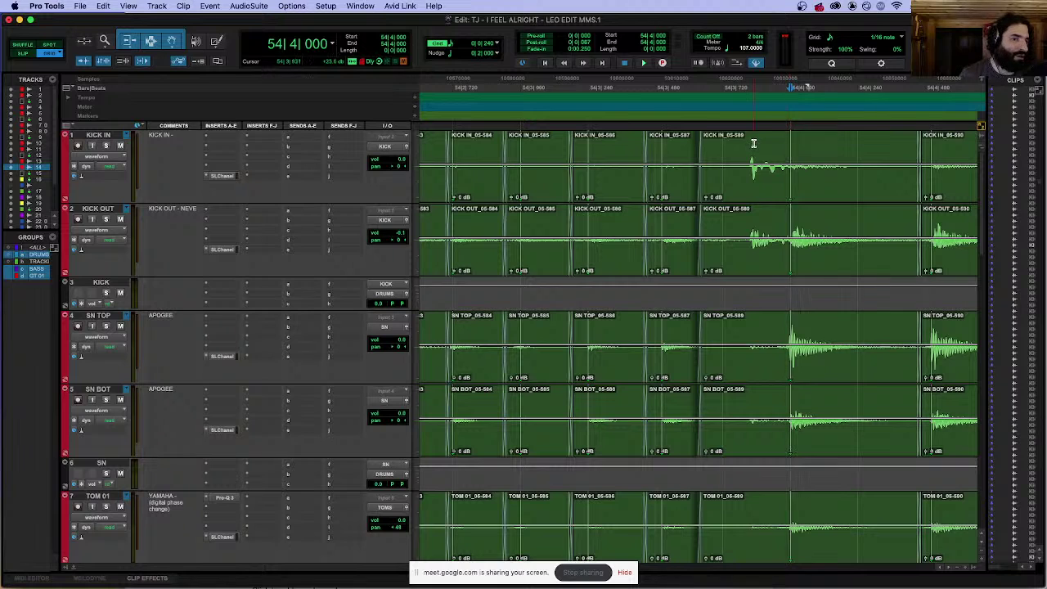
click(723, 151)
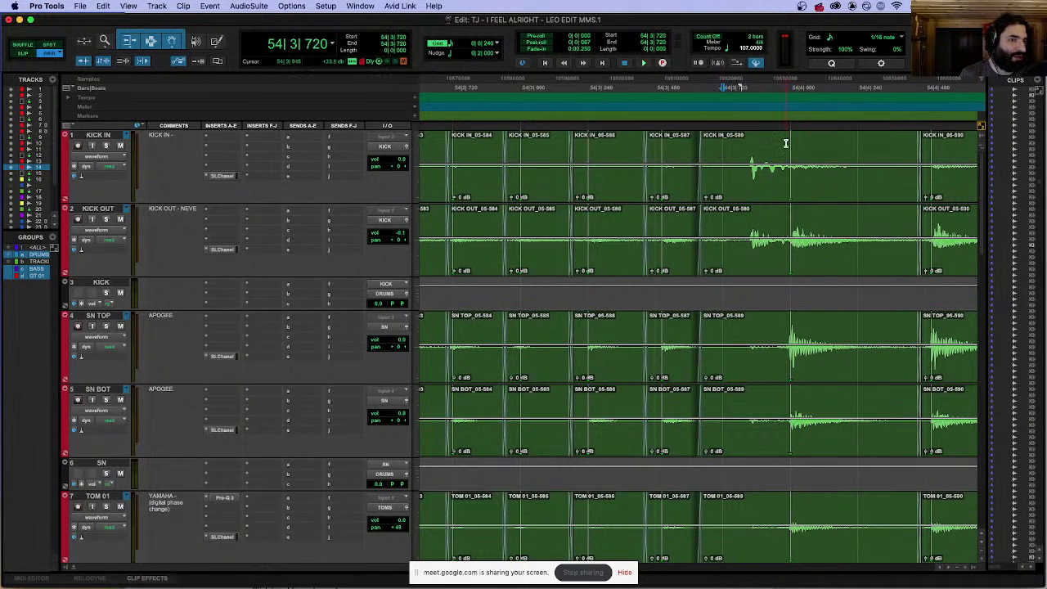
key(space)
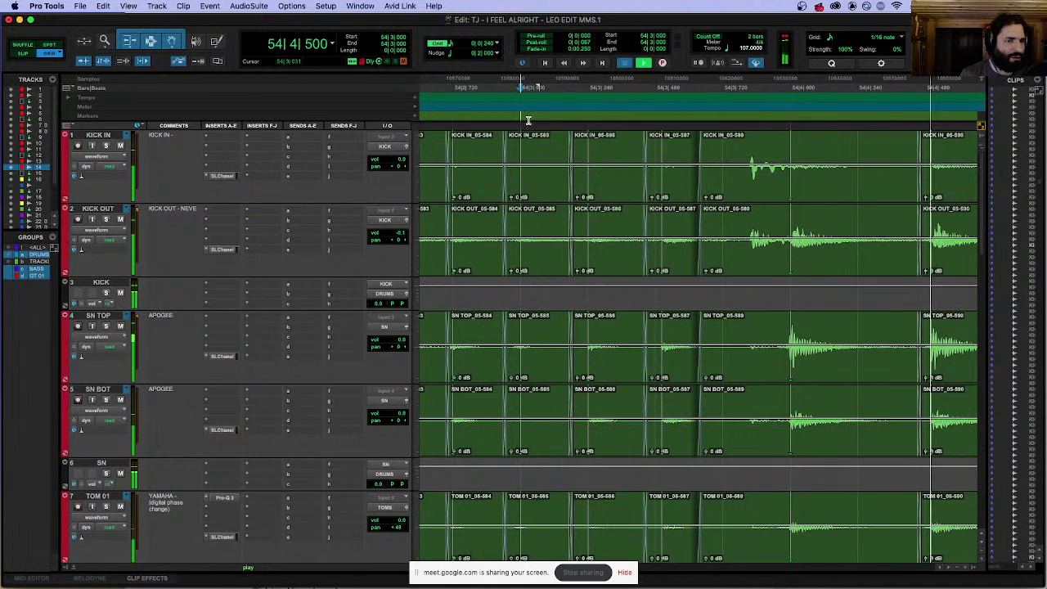
key(space)
Step: Split the extended kick and snare clip at 54|4|000 across all the drum tracks
click(791, 149)
double_click(791, 149)
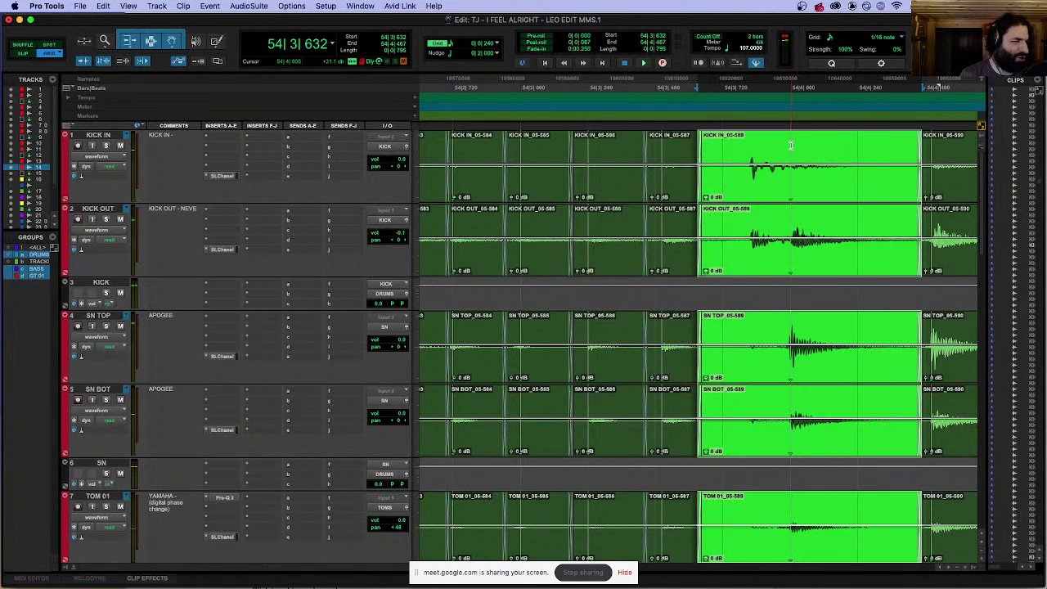
click(790, 147)
double_click(802, 152)
click(791, 149)
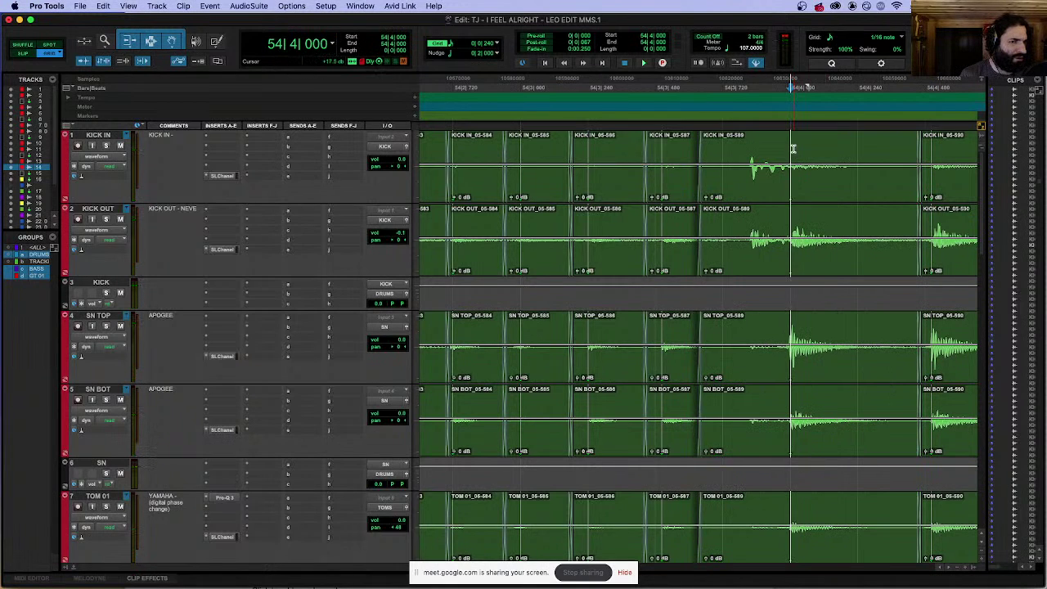
key(super+e)
double_click(761, 193)
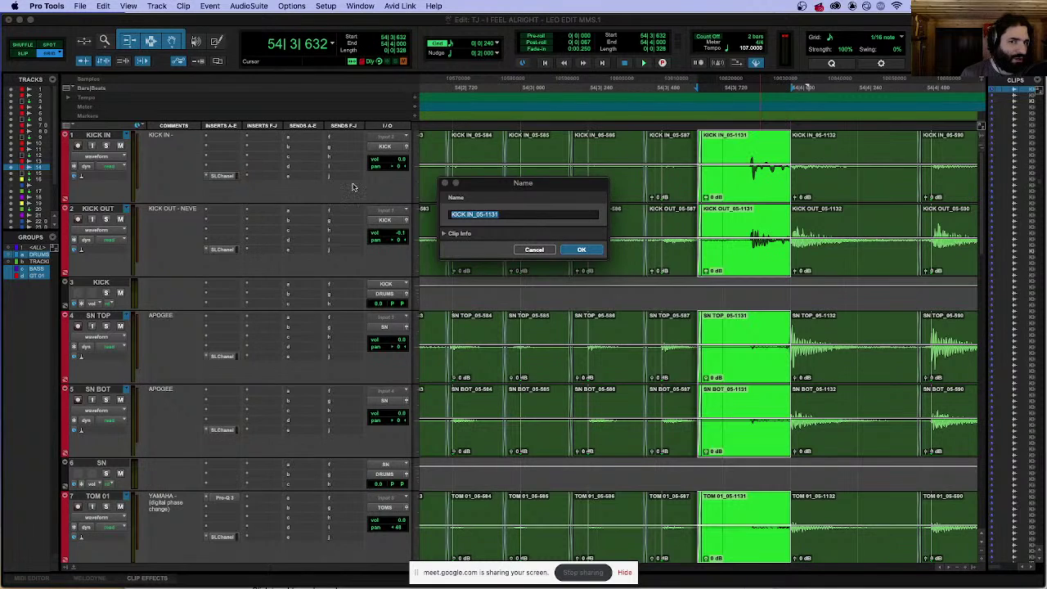
drag(446, 185, 142, 63)
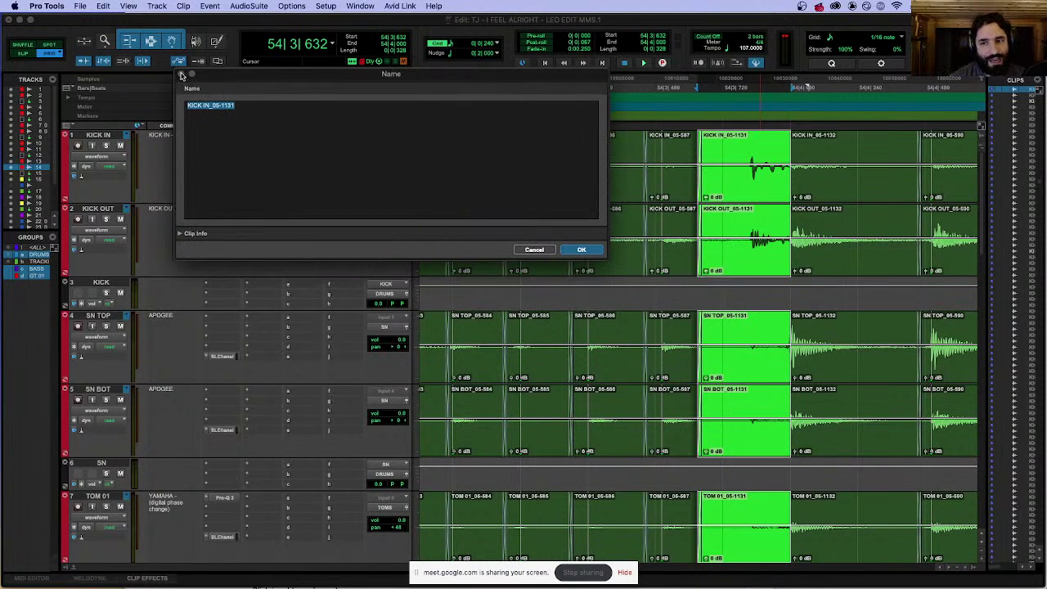
click(518, 251)
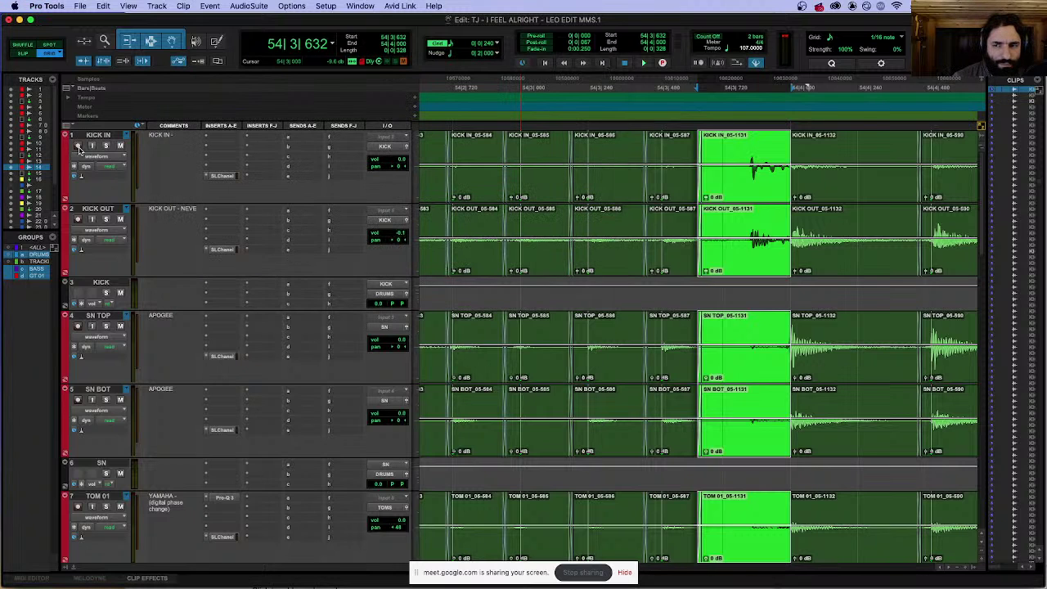
Step: Show the drum playlists and separate the 08-01 take at 54|3|720 and 54|4|000 around its kick hit
click(97, 156)
click(97, 131)
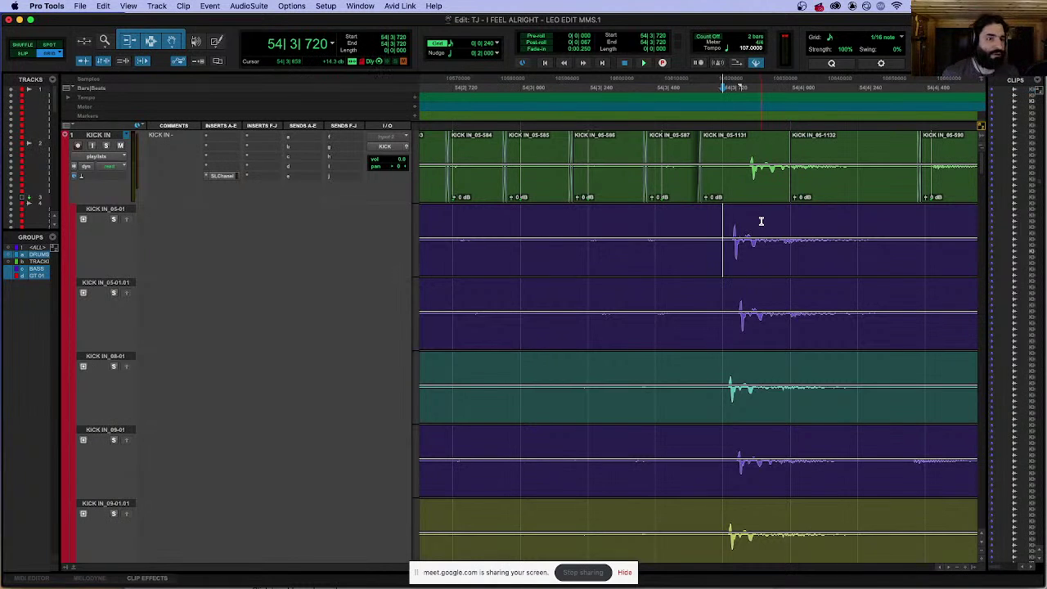
double_click(780, 358)
double_click(722, 364)
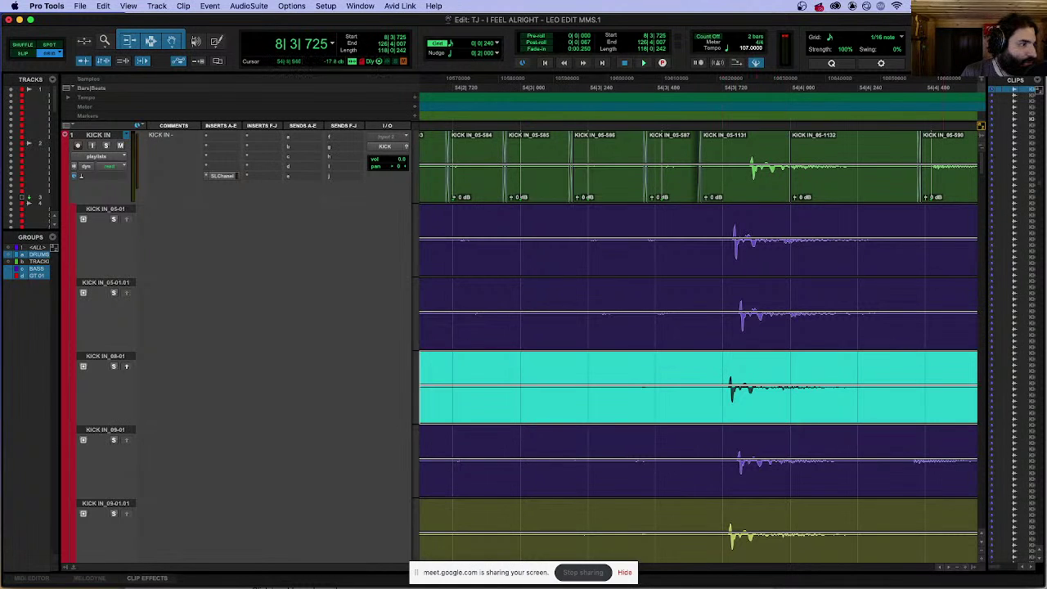
click(723, 357)
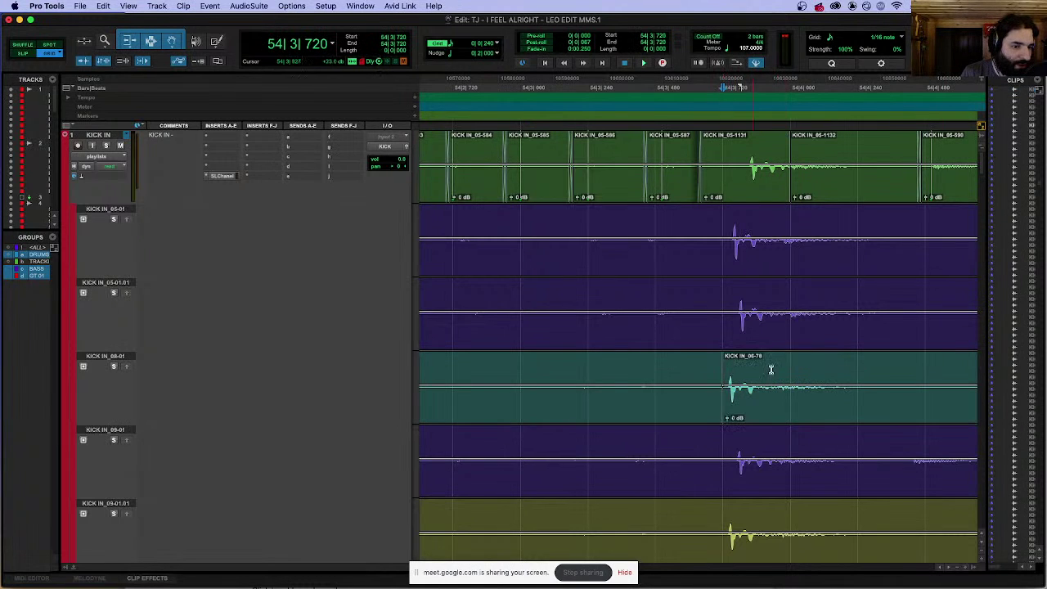
key(super+e)
click(758, 422)
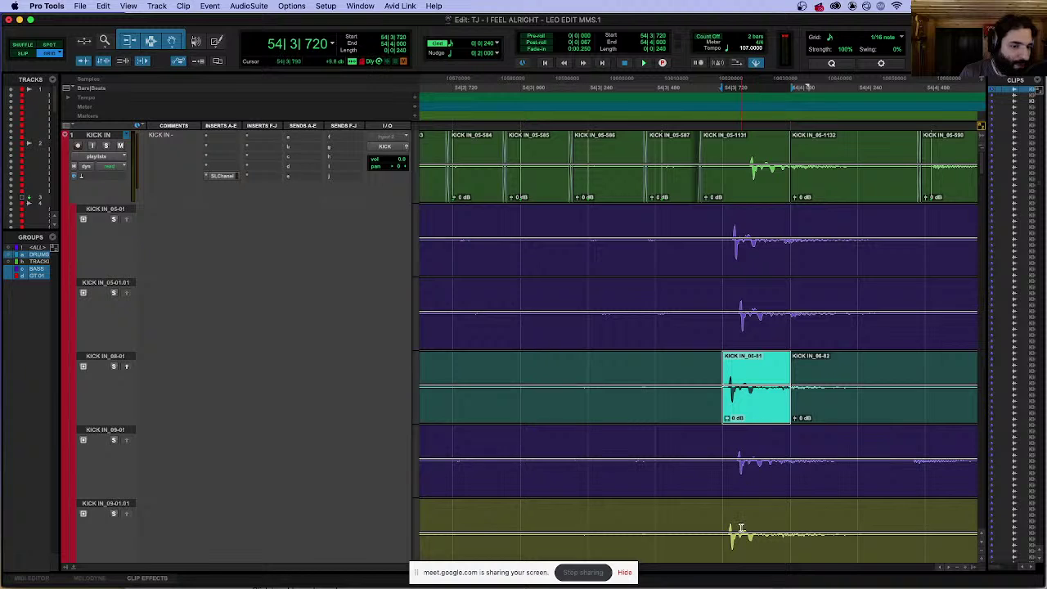
Step: Compare the hits between 54|3|720 and 54|4|000 in the alternate kick and snare takes, and restore the waveform view
scroll(735, 357, down, 3)
scroll(735, 303, up, 3)
scroll(738, 278, down, 1)
click(726, 446)
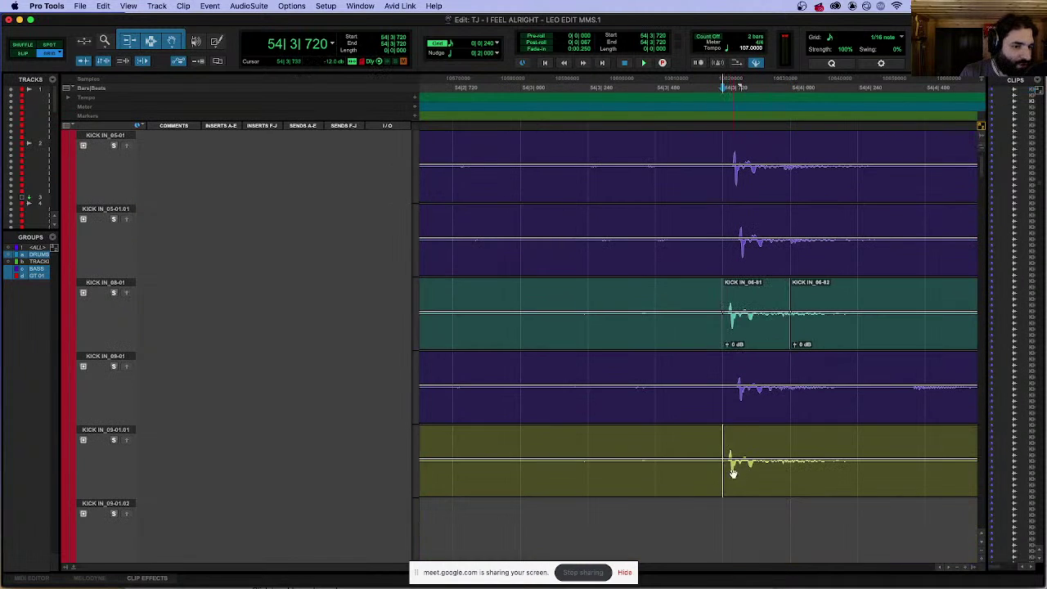
click(761, 332)
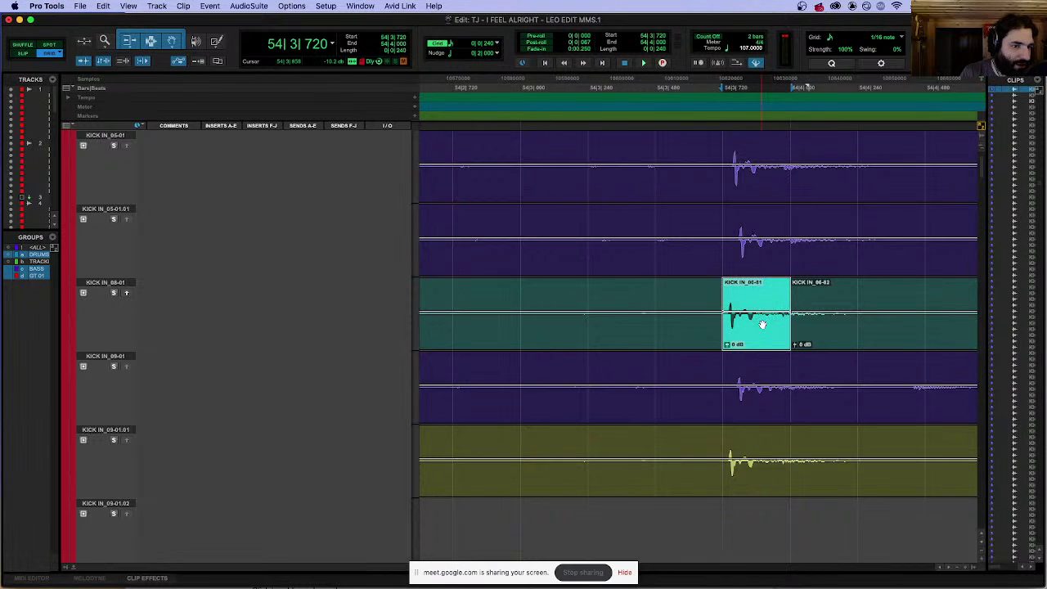
scroll(761, 324, up, 3)
scroll(759, 322, down, 2)
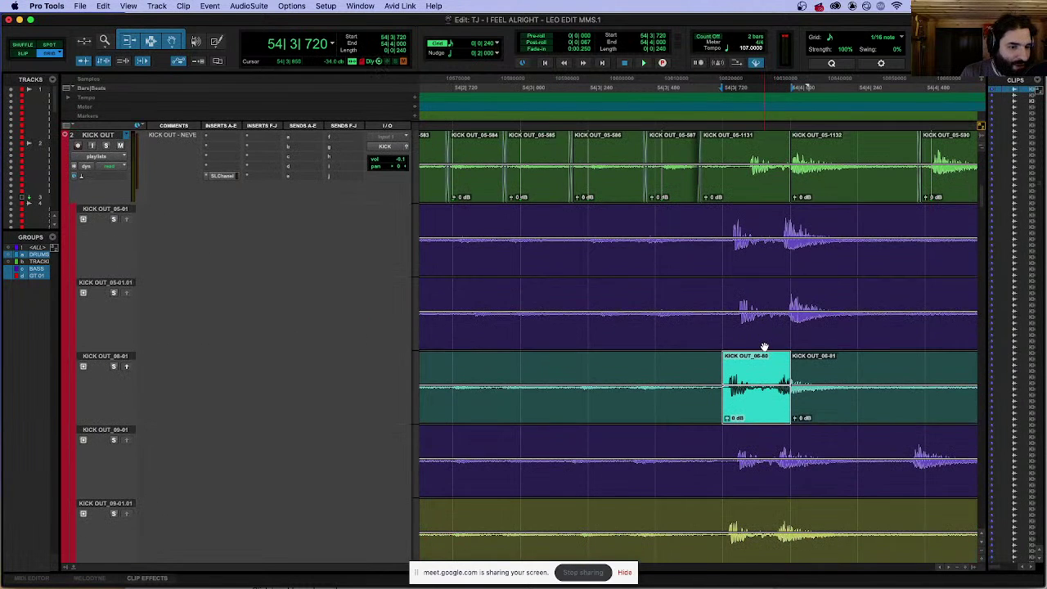
scroll(764, 347, down, 6)
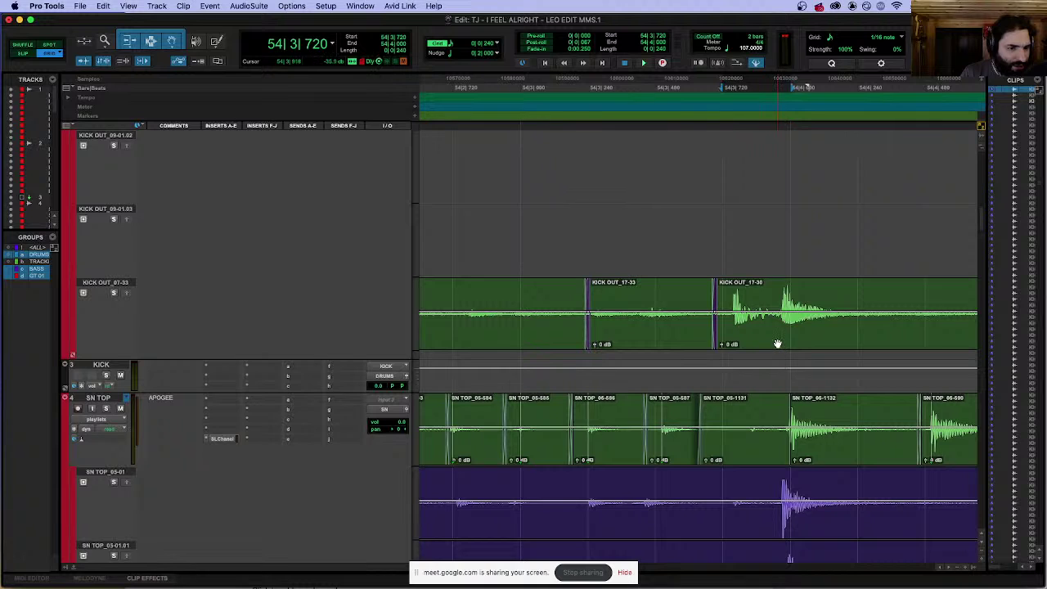
scroll(776, 344, down, 3)
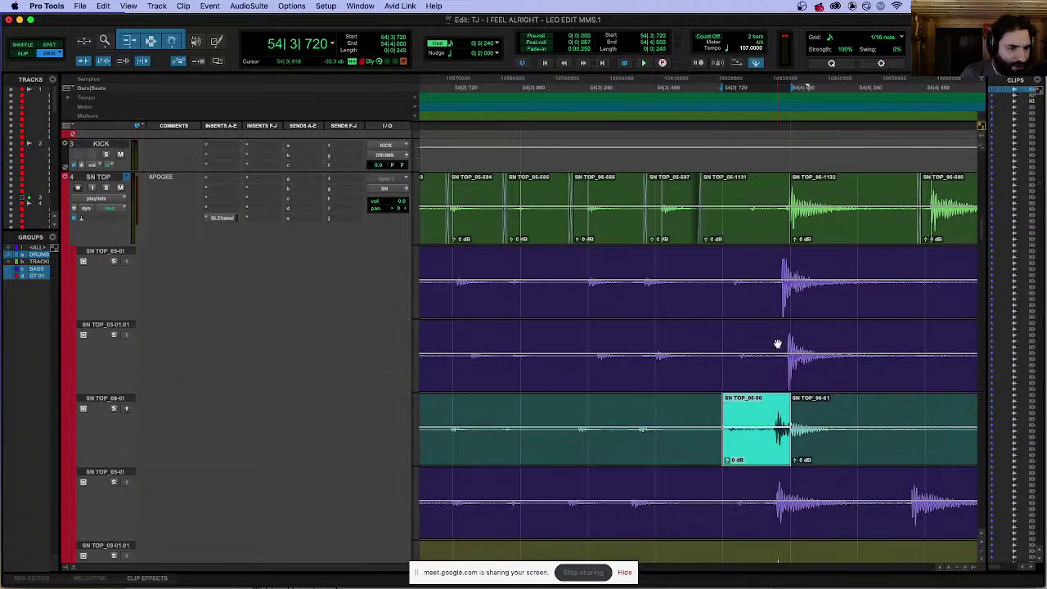
click(774, 413)
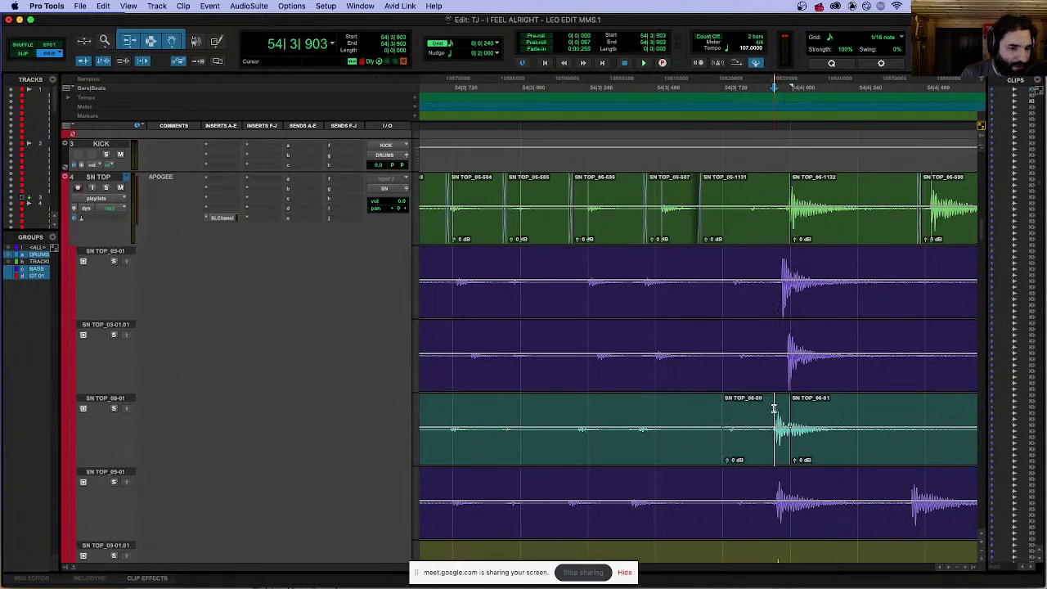
scroll(773, 408, up, 10)
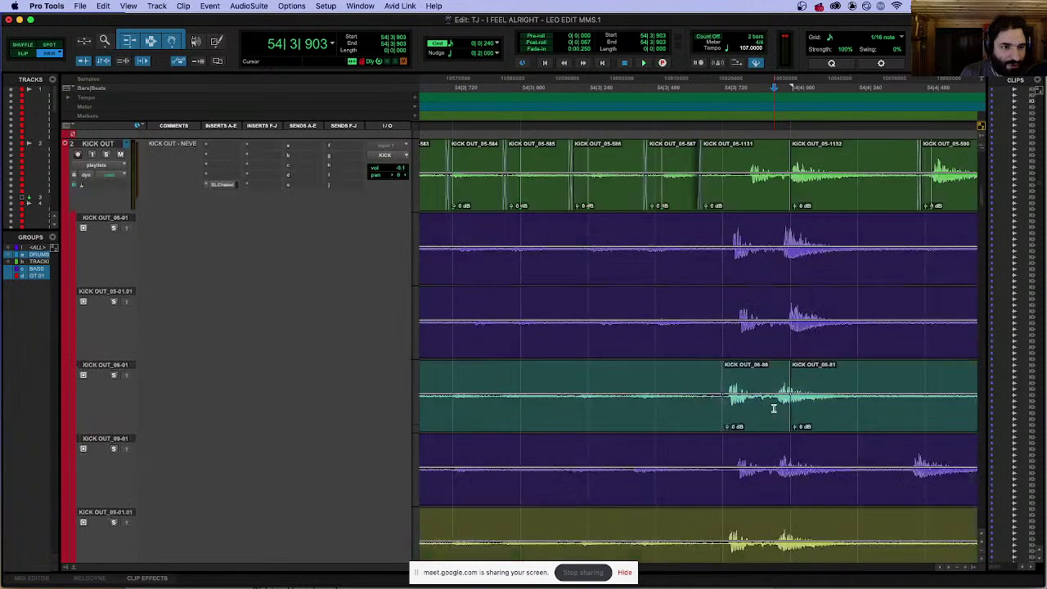
scroll(772, 404, down, 2)
scroll(771, 402, up, 2)
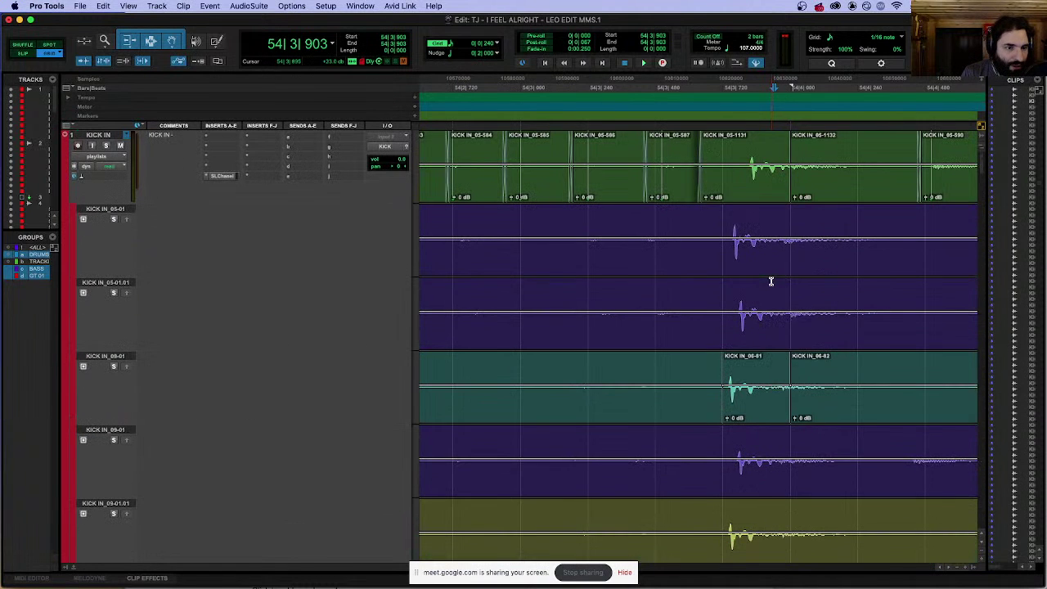
click(753, 406)
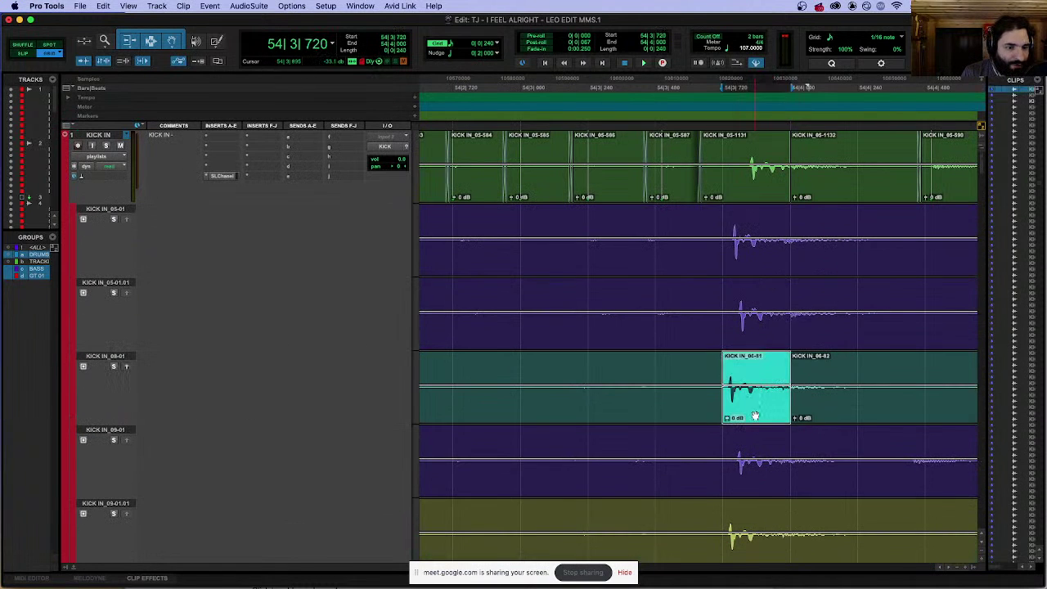
click(97, 156)
alt+click(98, 188)
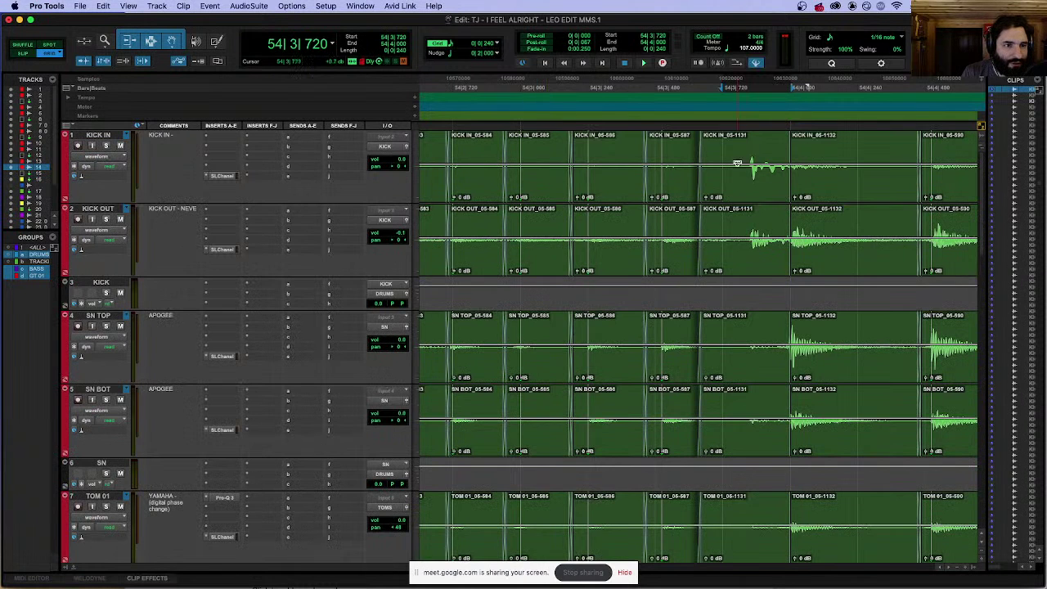
Step: Colour the two adjoining drum clips from 54|3|632 to 54|4|467 red
click(752, 186)
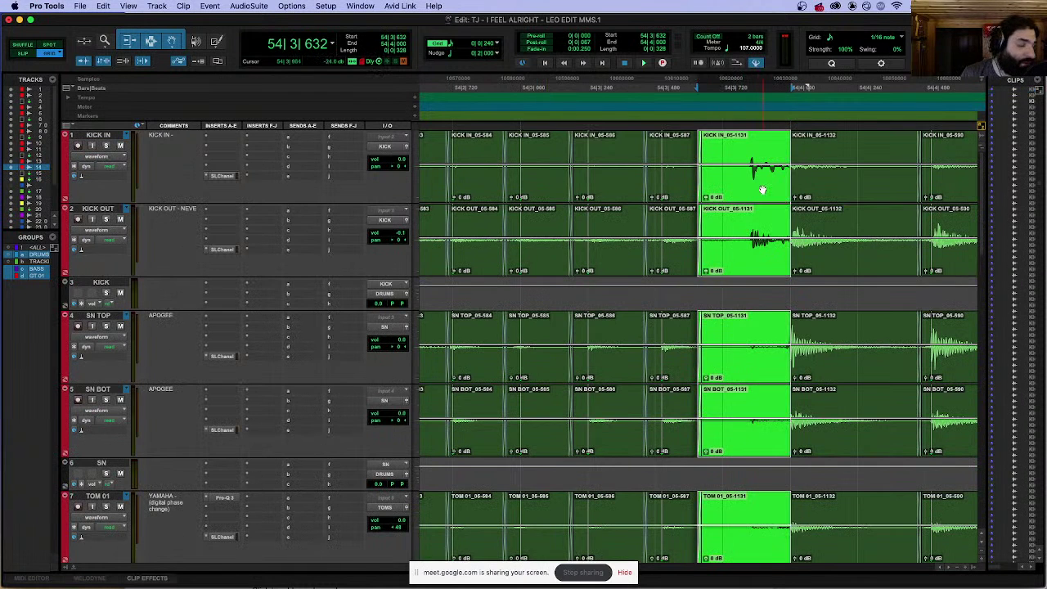
shift+click(812, 188)
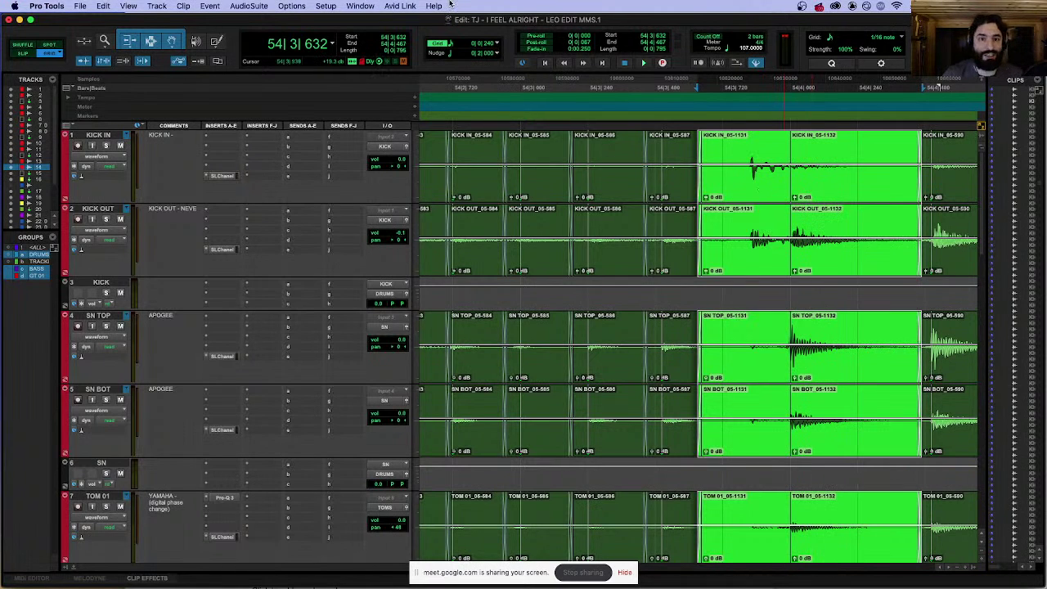
click(435, 6)
click(530, 8)
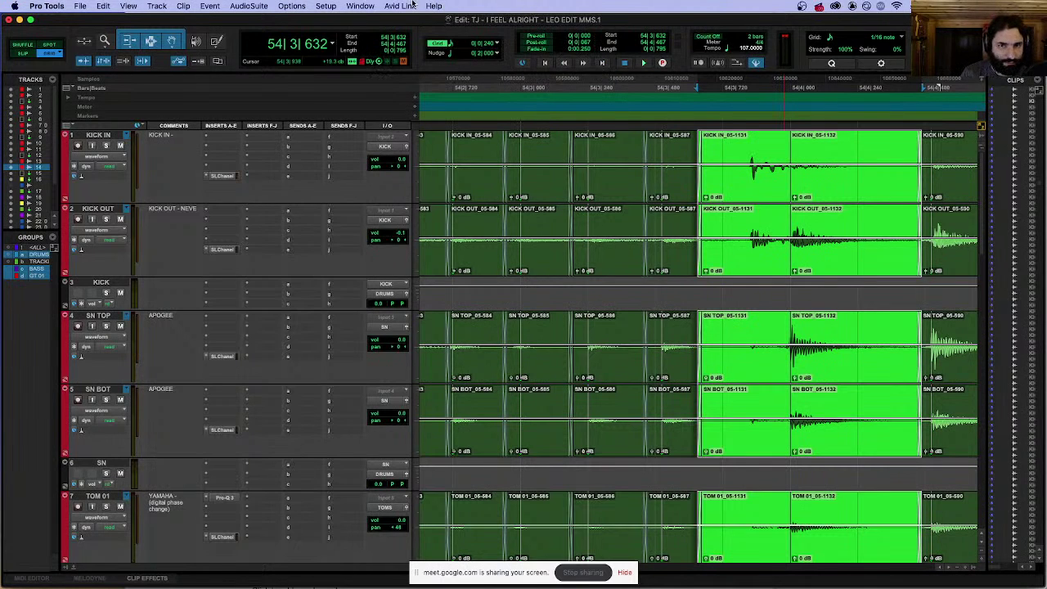
click(433, 6)
text(color)
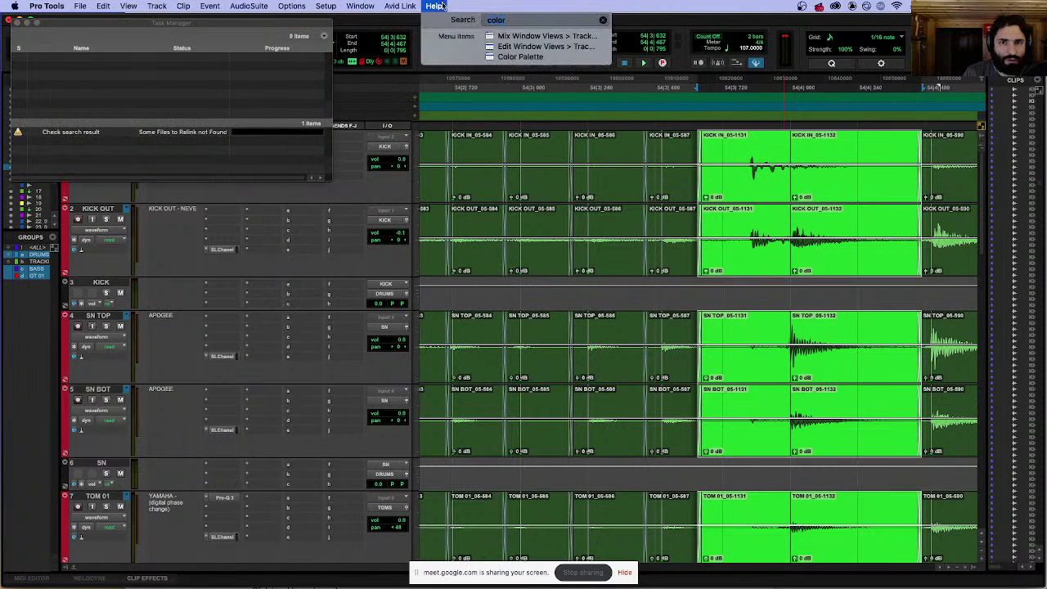
click(516, 56)
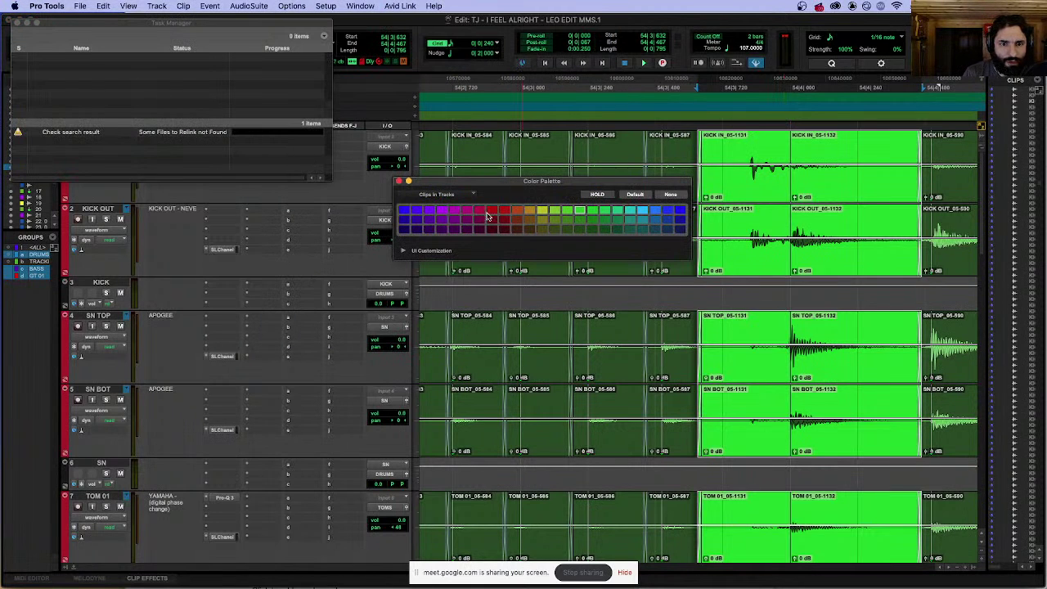
click(491, 211)
click(399, 182)
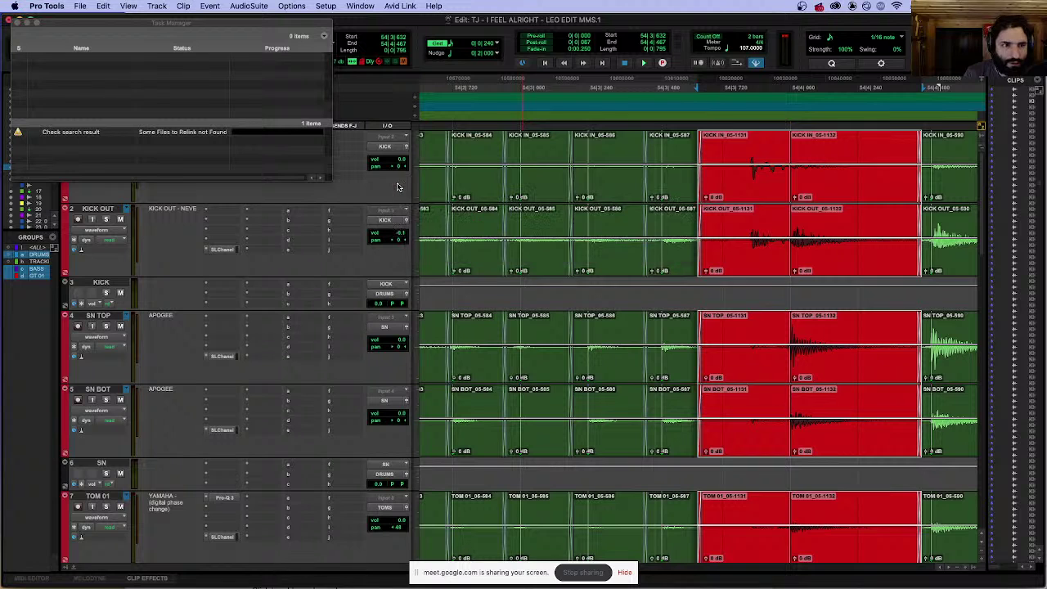
Step: Add a memory location marker at 54|3|720 over the red drum clips
click(754, 148)
click(824, 188)
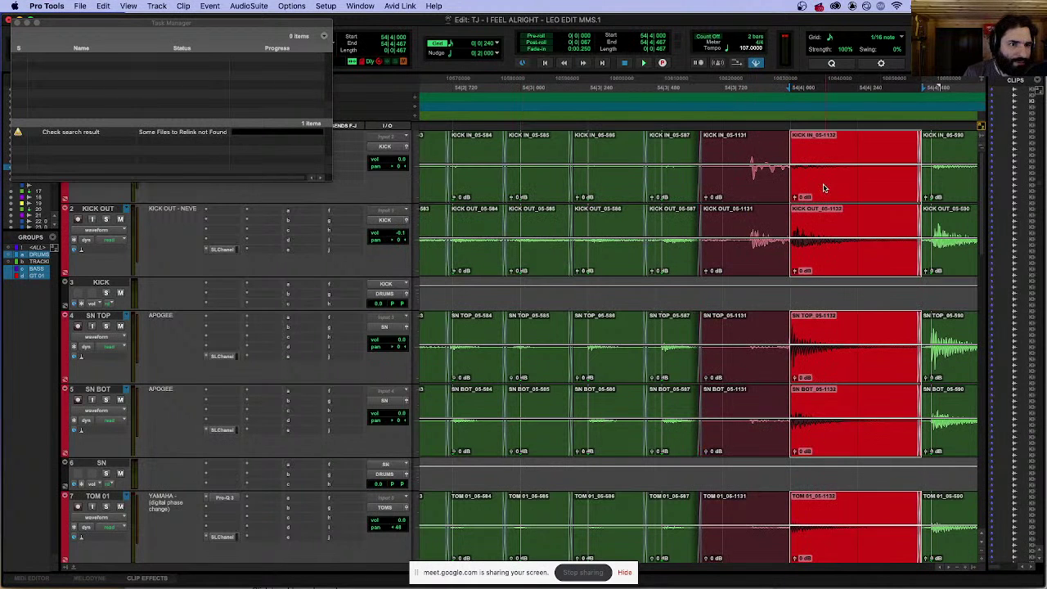
click(732, 143)
key(KP_Enter)
key(Return)
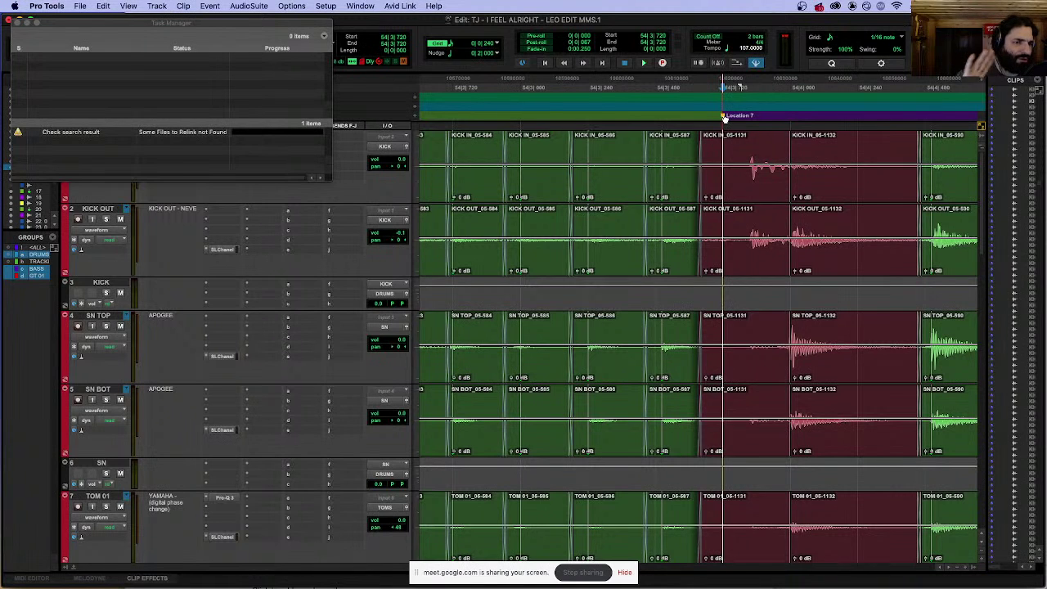
Step: Play the drums from 54|1|000 through the red clips and into bar 55
key(r)
key(r)
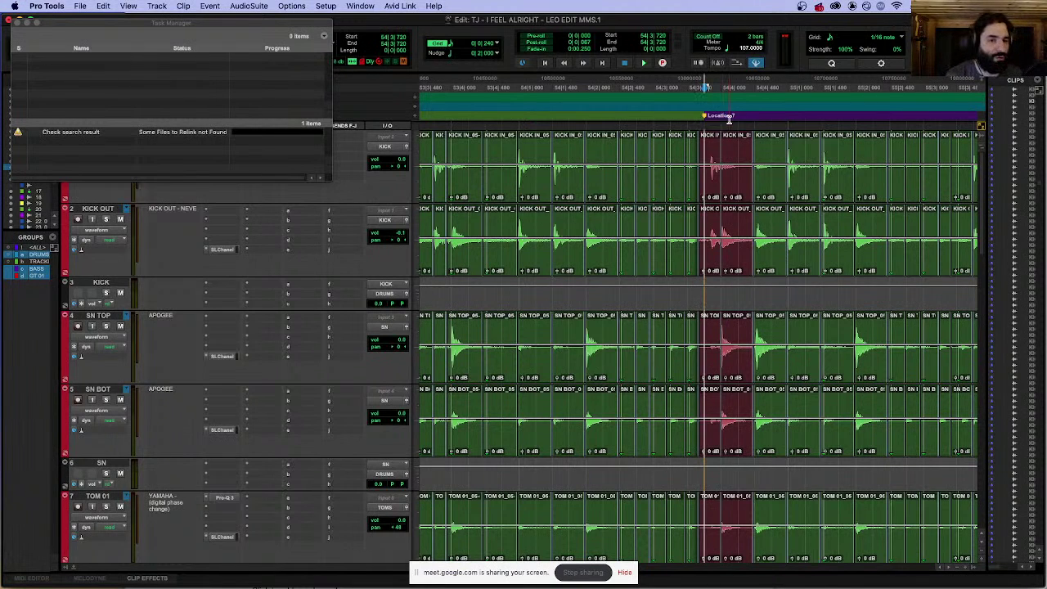
click(516, 123)
key(space)
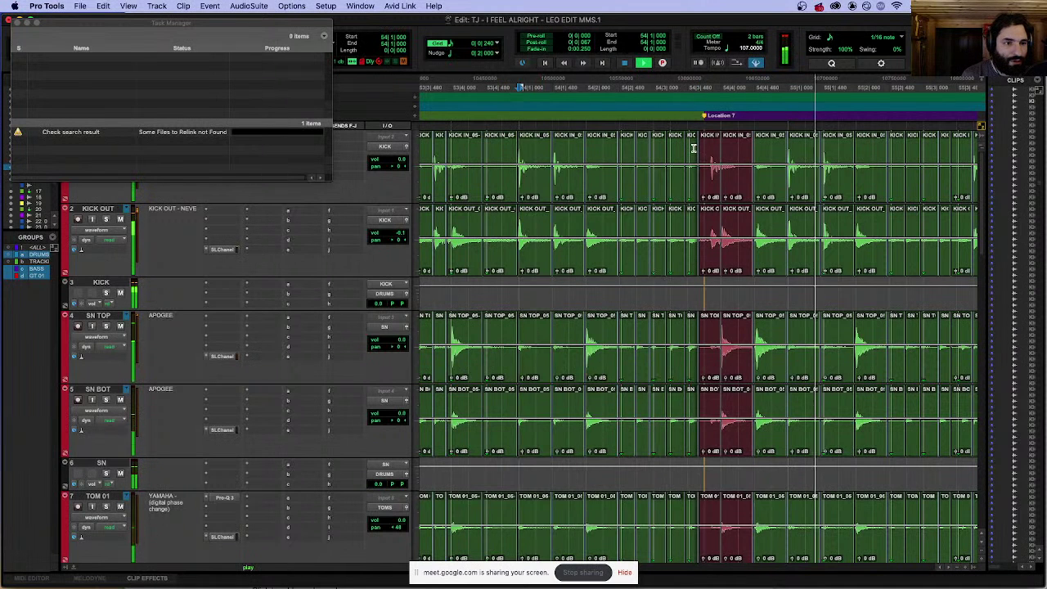
key(r)
key(space)
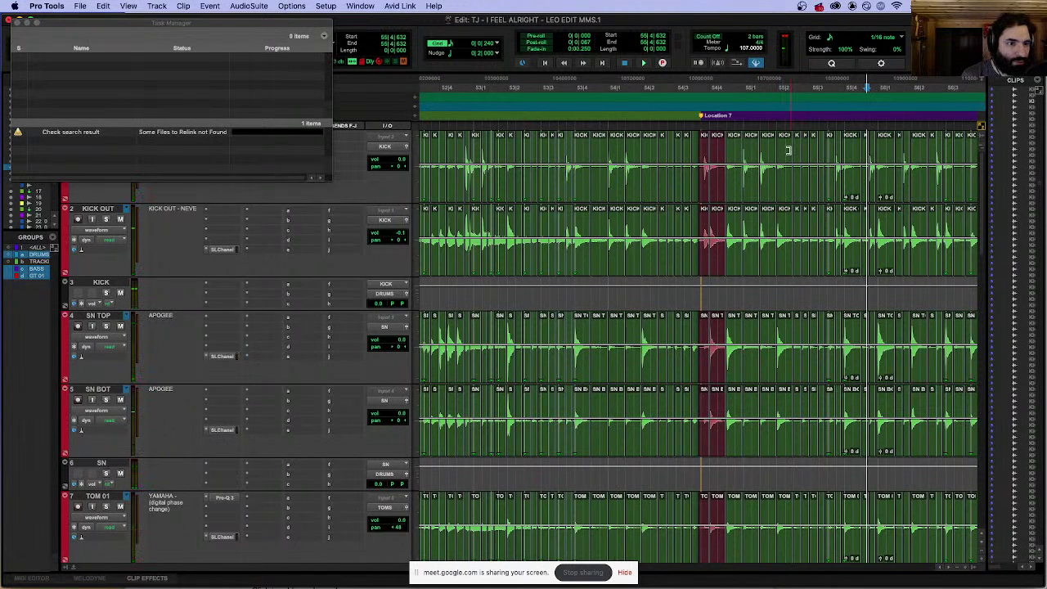
Step: Extend the drum clip with the 55|2|000 snare hit over the small cuts up to the 55|3|720 kick, and play from 55|1|720
drag(781, 150, 841, 147)
click(762, 131)
key(space)
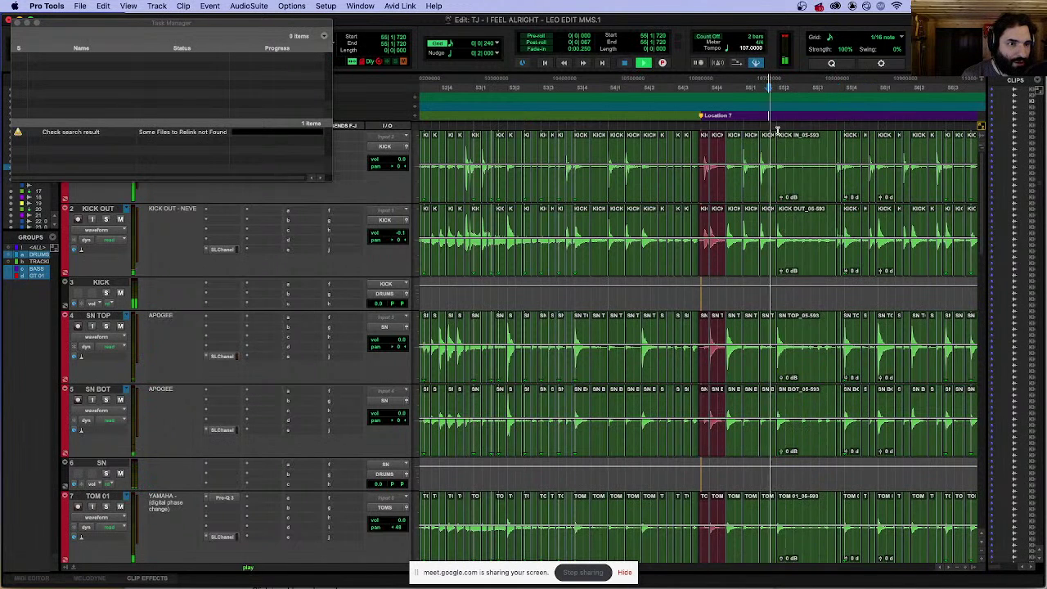
Step: Play the drums from 55|3|240 to check the edit around the 55|3|720 kick and the snare hit that follows
click(713, 187)
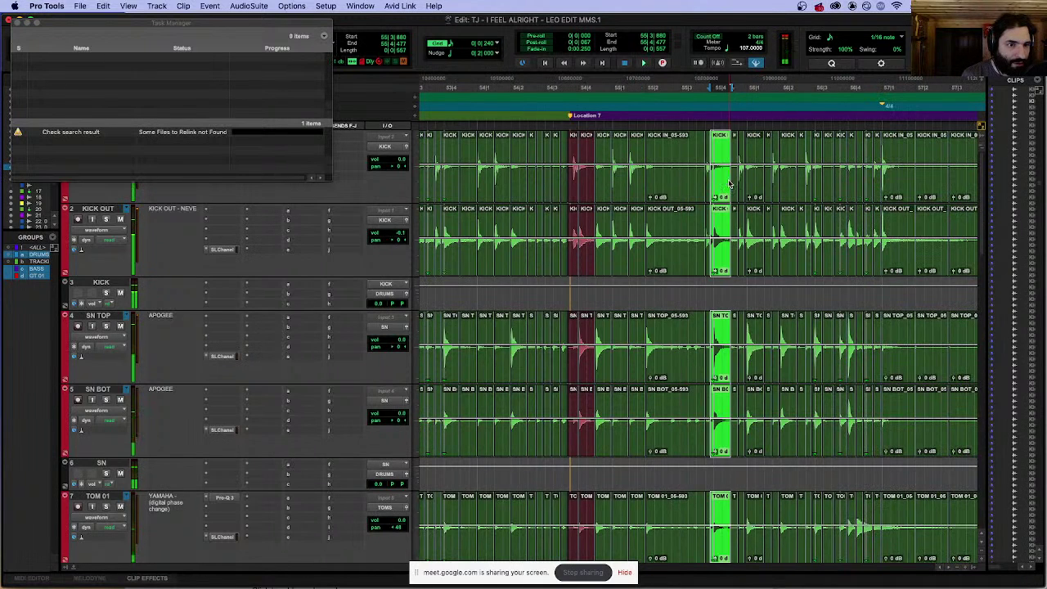
key(super+bracketright)
click(684, 155)
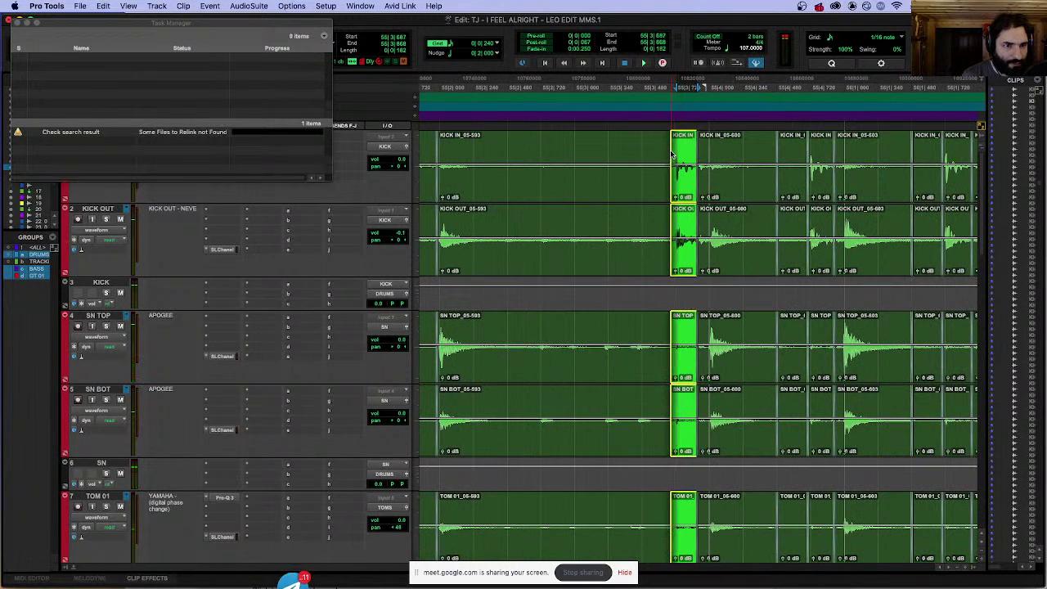
key(space)
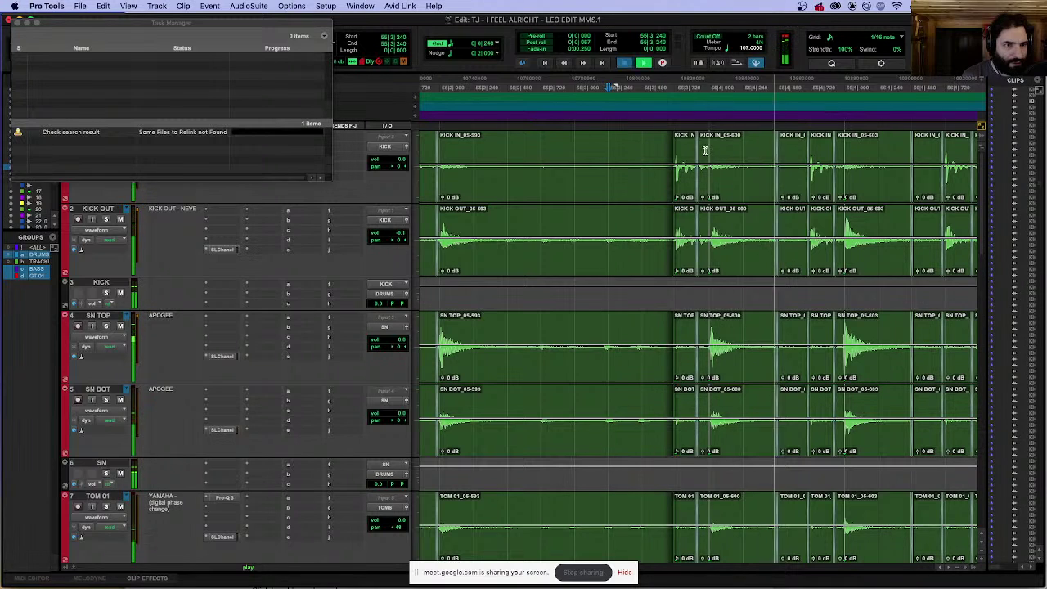
key(space)
Step: Extend the end of the 55|3|720 kick clip to 55|3|939 on all drum tracks, and play from 55|3|240
drag(696, 154, 707, 154)
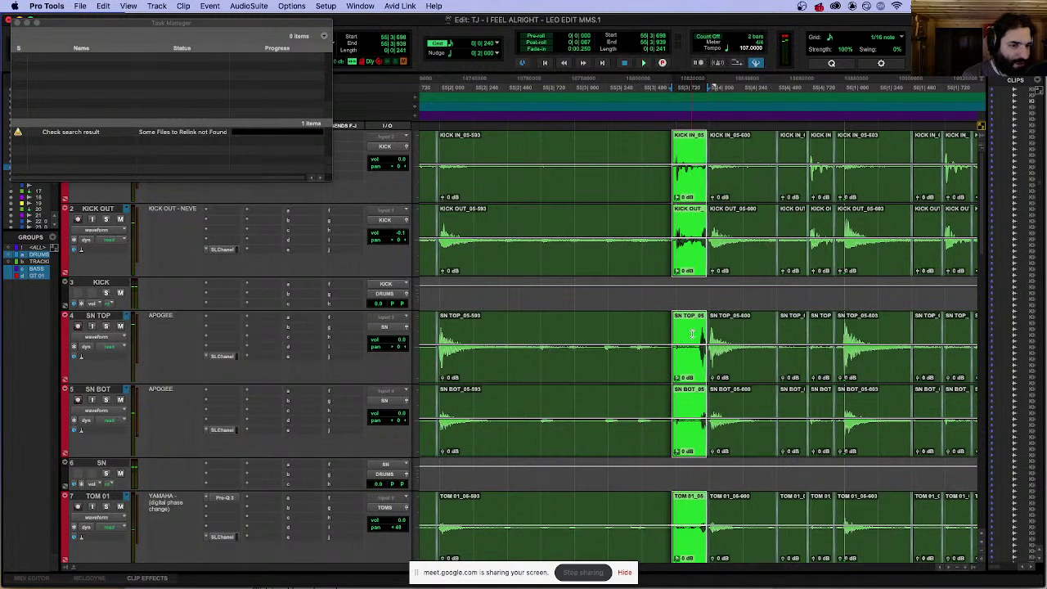
key(super+bracketright)
key(super+bracketright)
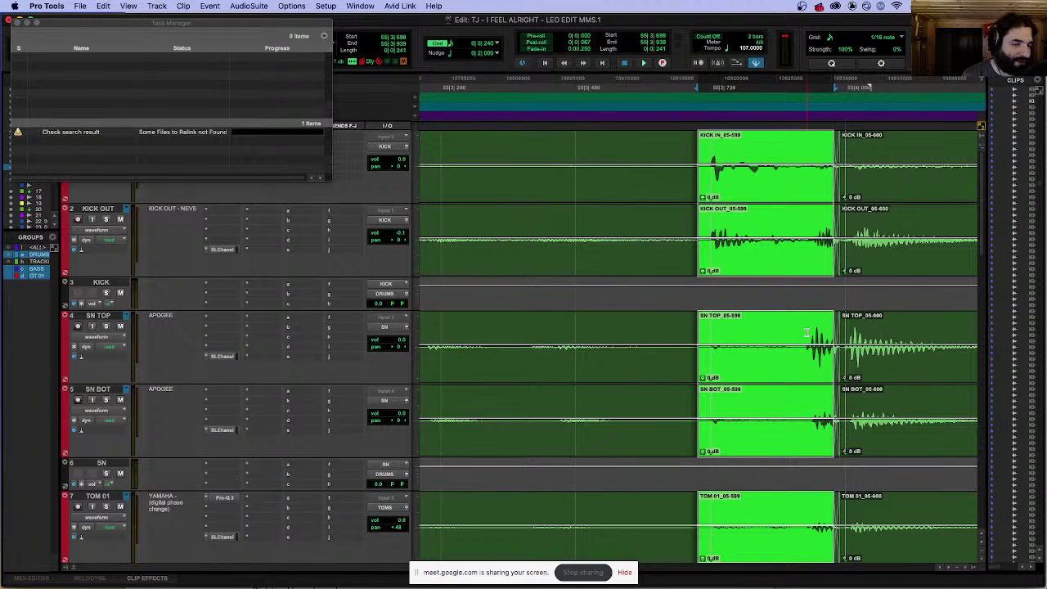
key(super+bracketleft)
key(super+bracketleft)
click(679, 135)
key(space)
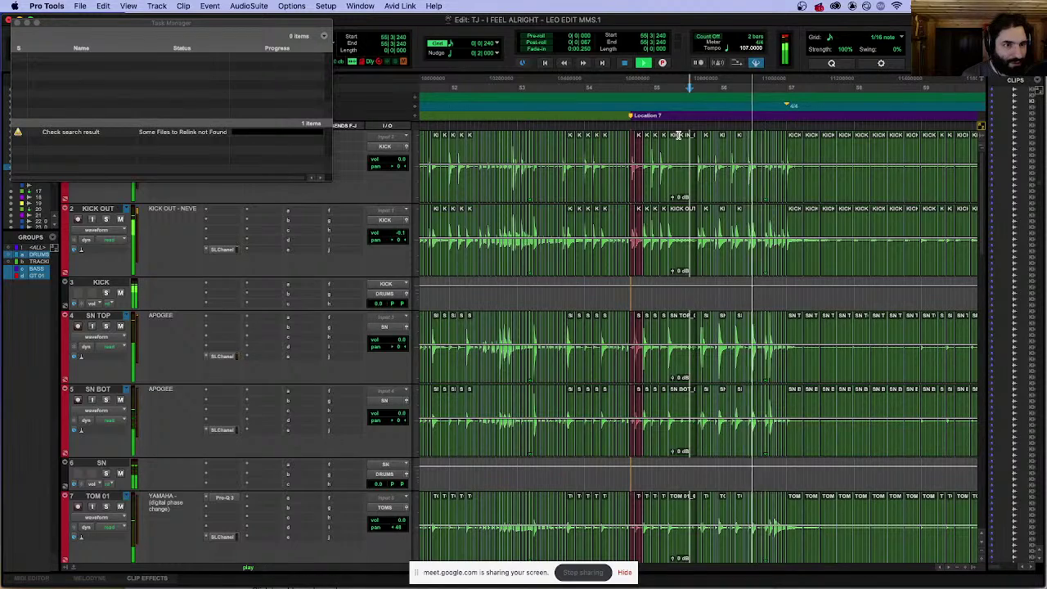
Step: Play the drums from 49|4|240 and examine the edited timeline on both sides of that point
key(super+bracketleft)
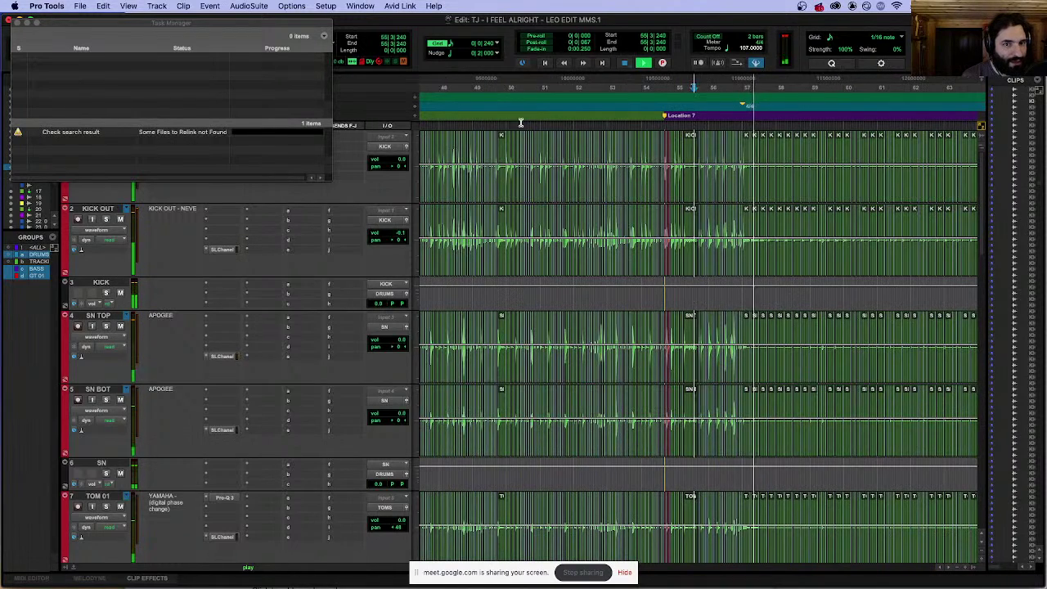
click(502, 124)
key(super+bracketright)
key(super+bracketright)
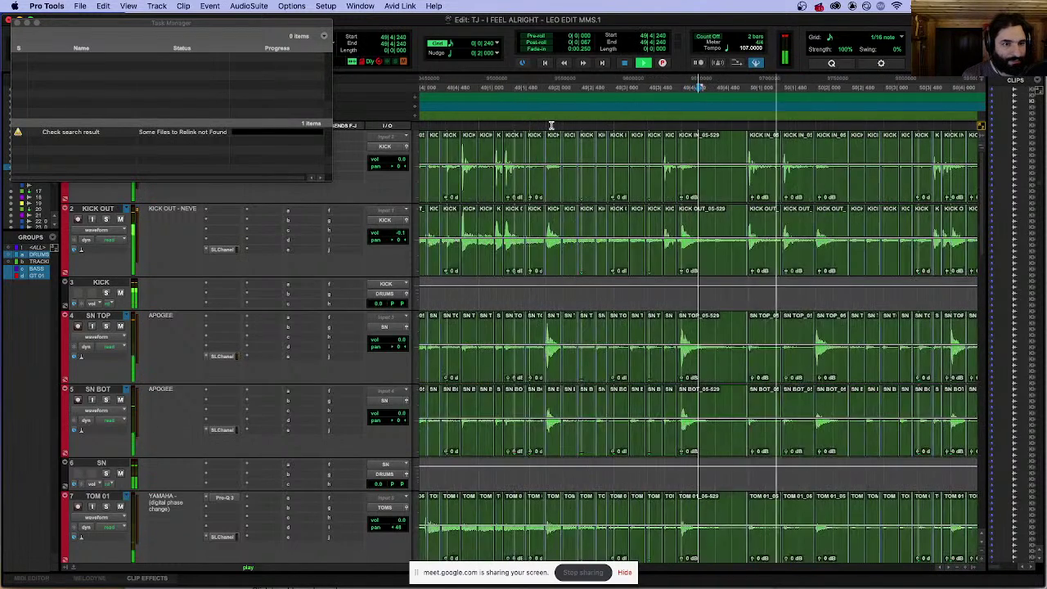
key(super+bracketleft)
key(super+bracketleft)
key(super+bracketleft)
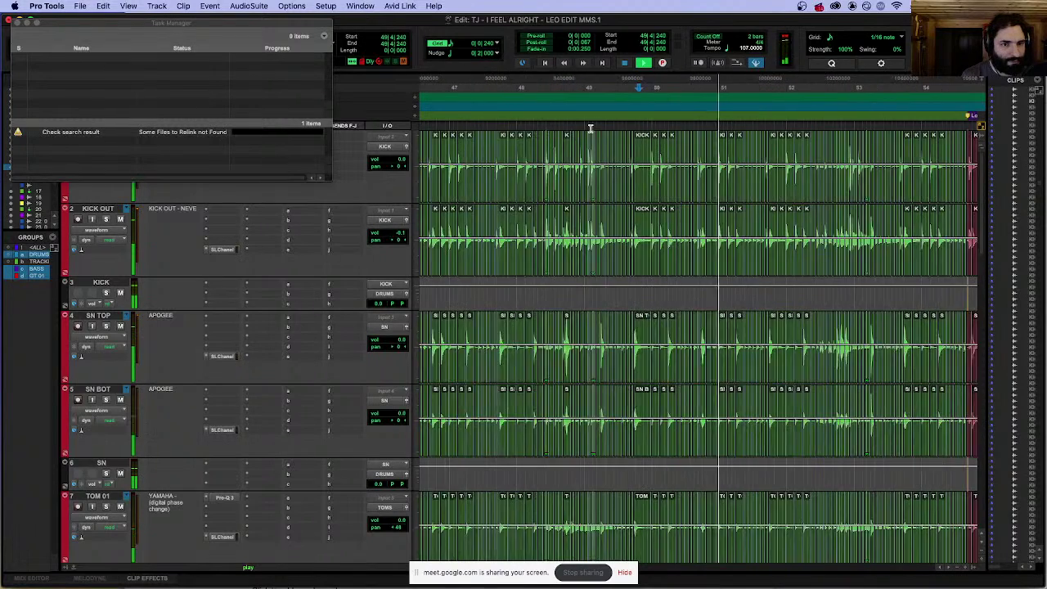
key(super+bracketleft)
key(super+bracketleft)
key(super+bracketleft)
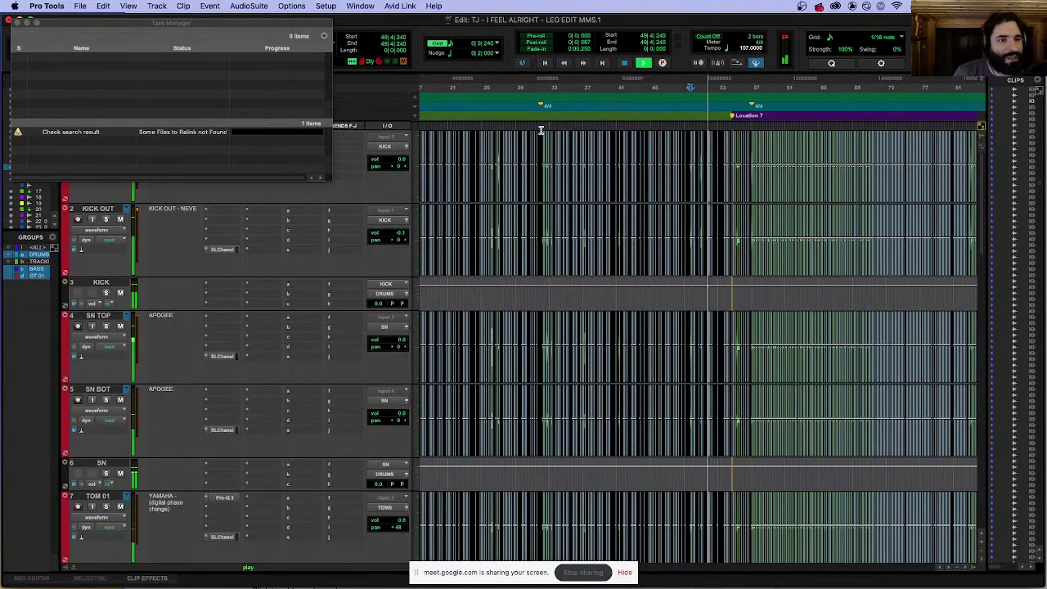
Step: Play the drums from 32|3|720 into bar 34
key(space)
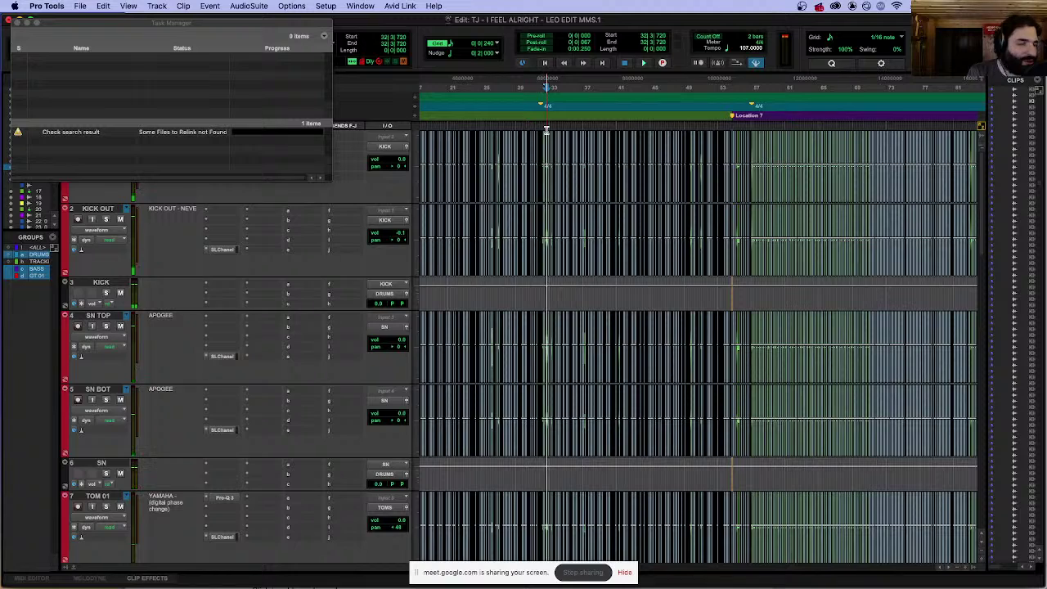
key(super+bracketright)
key(space)
key(super+bracketright)
key(super+bracketright)
key(super+bracketright)
key(super+bracketright)
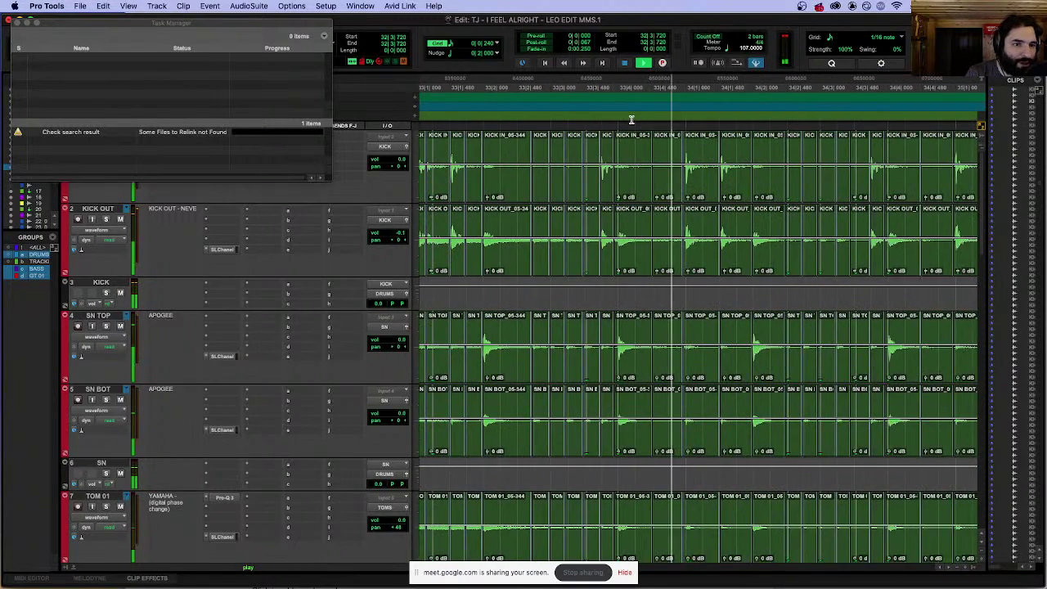
key(space)
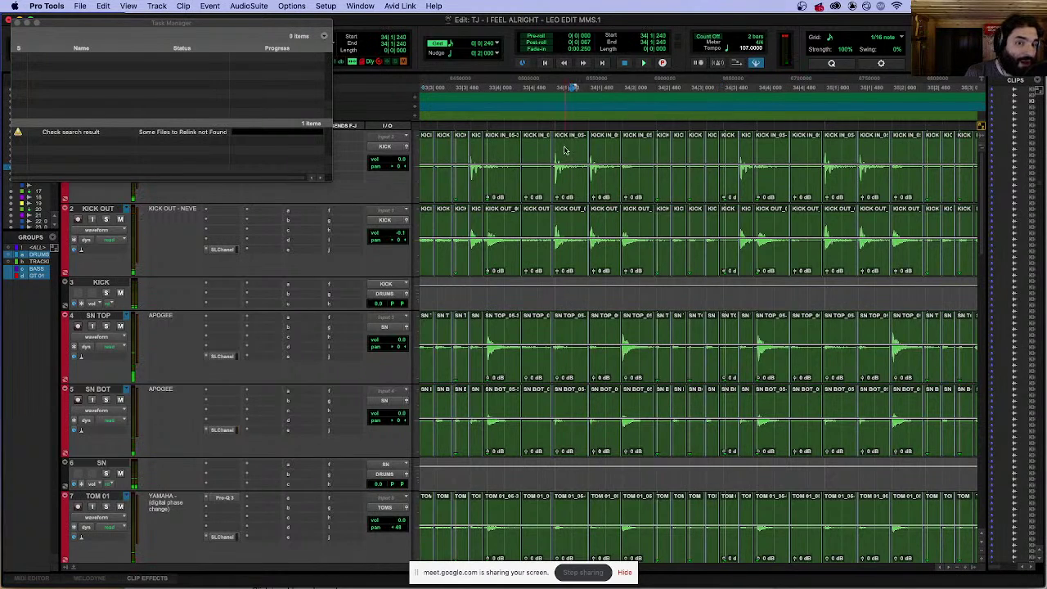
Step: Examine the session timeline and its location markers, from Location 1 to Location 7
key(super+bracketleft)
key(super+bracketleft)
key(super+bracketleft)
key(super+bracketleft)
key(super+bracketleft)
shift+click(869, 119)
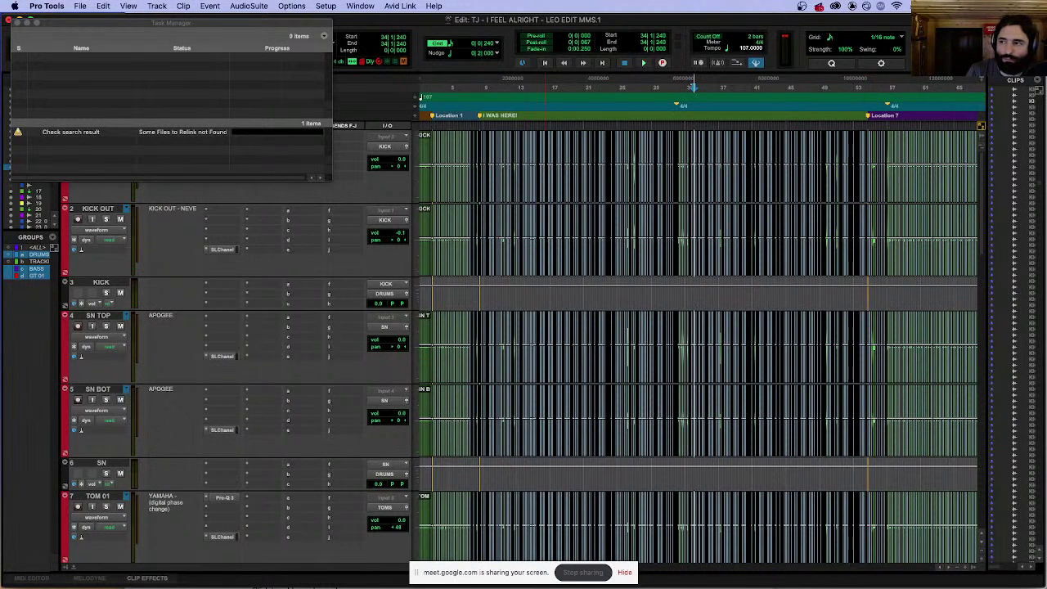
Step: Switch to Google Slides and continue point 4 with "Get in the habit of CREATING A LOT OF MARKERS & colouring conflicting regions because you will"
key(super+Tab)
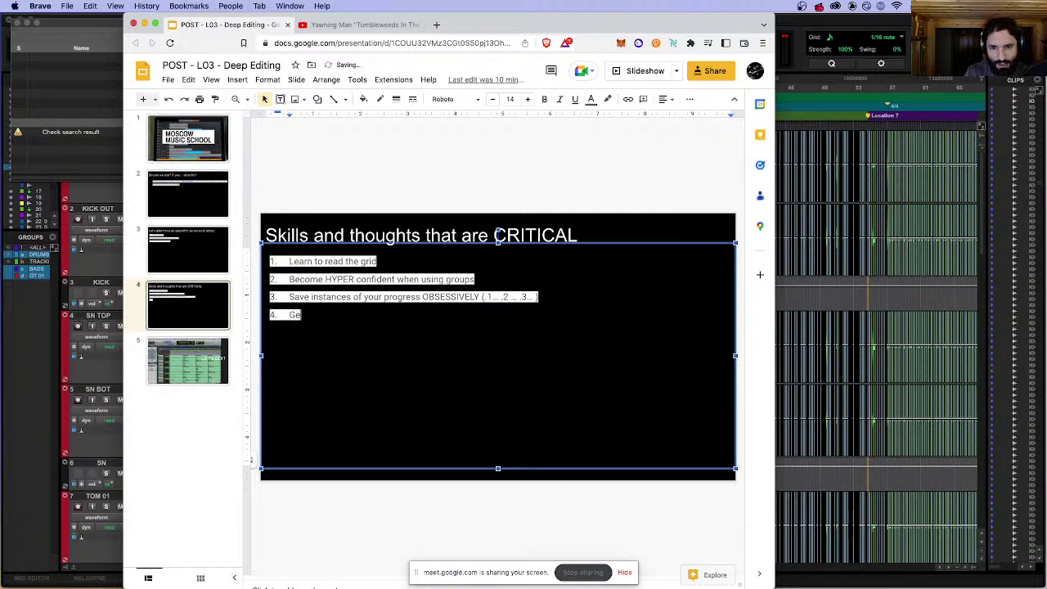
text(t in the habit of CREATING A LOT OF MARKERS & colouring conflicting regions because you will)
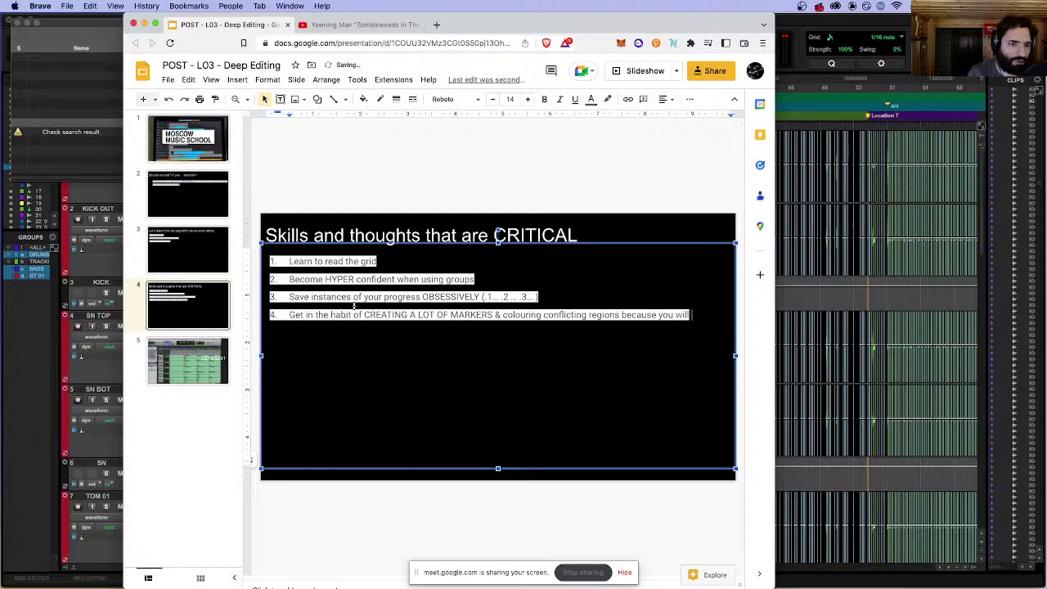
Step: Complete point 4 of the CRITICAL skills slide with "be moving around your session a lot"
key(BackSpace)
text(ing a)
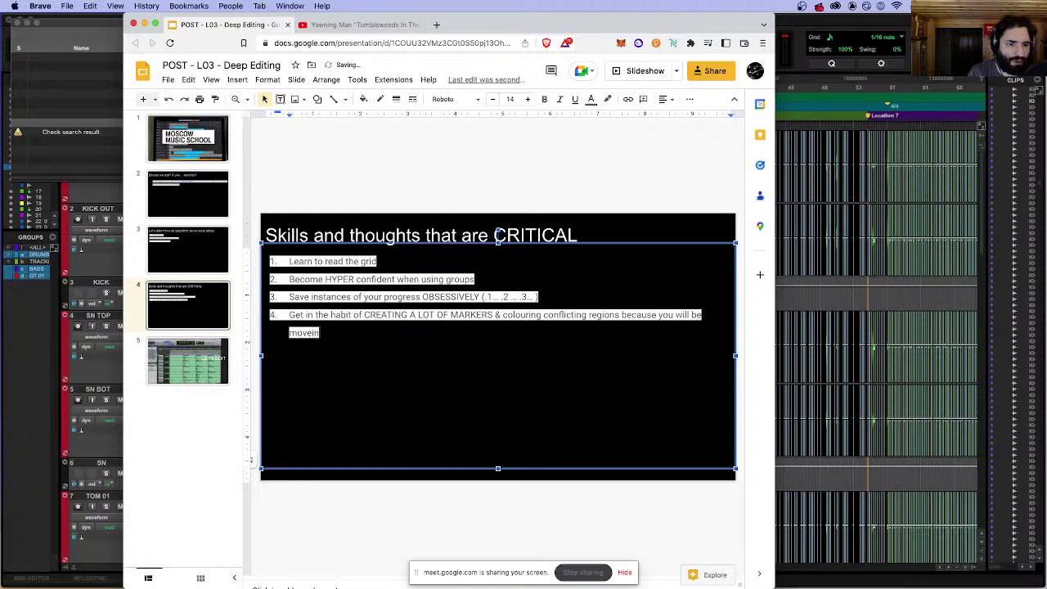
text(round yo)
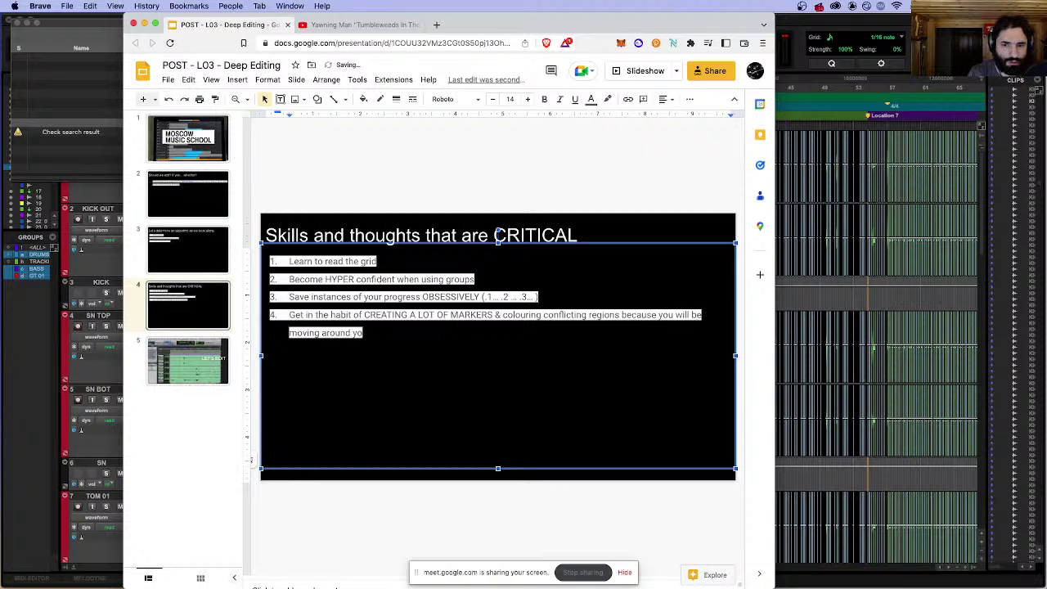
text(ur session a lot)
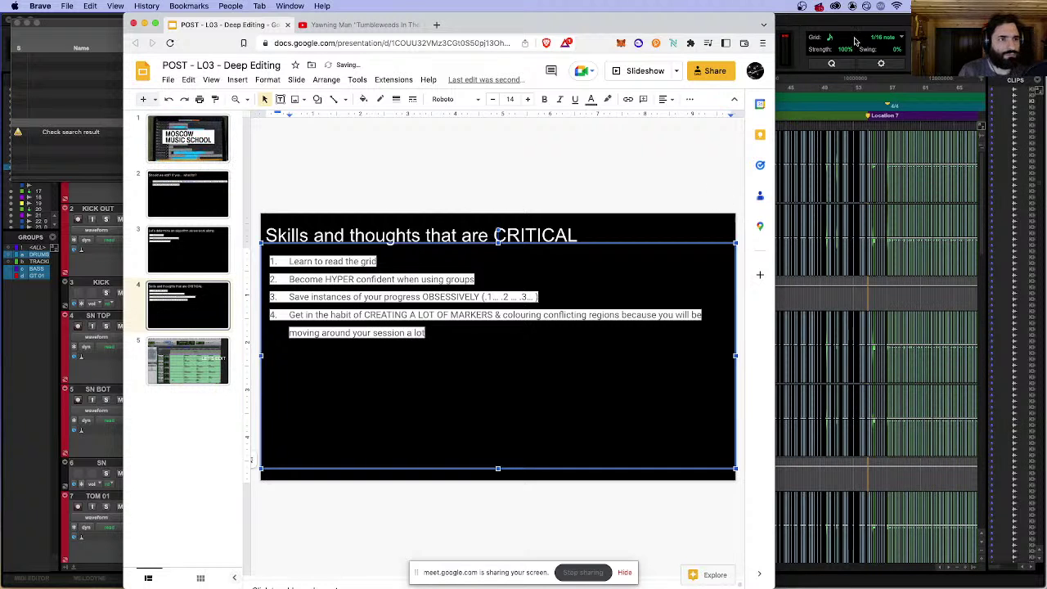
Step: Switch back to Pro Tools and play the drums from 34|1|240
click(830, 103)
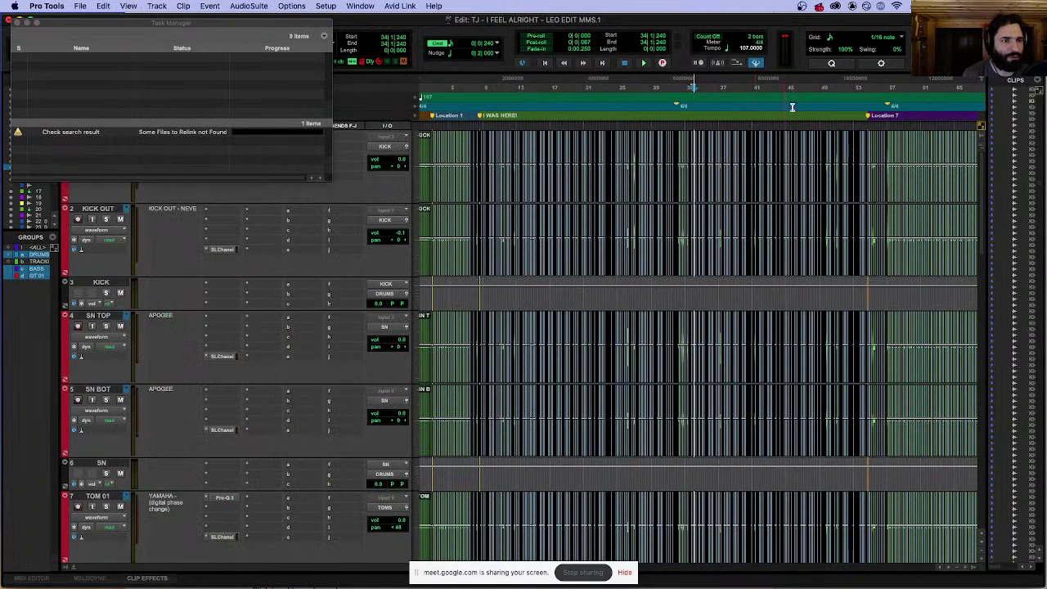
key(super+bracketright)
key(super+bracketright)
key(super+bracketright)
key(super+bracketright)
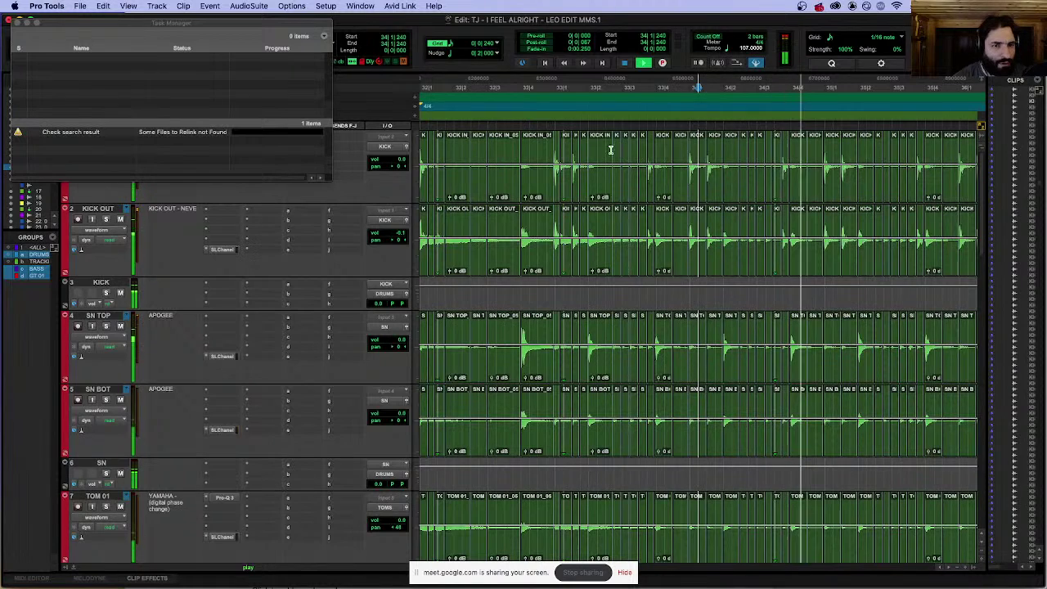
Step: Play the drums from 32|4|480 into bar 33 to check the kick cuts around the downbeat
click(539, 141)
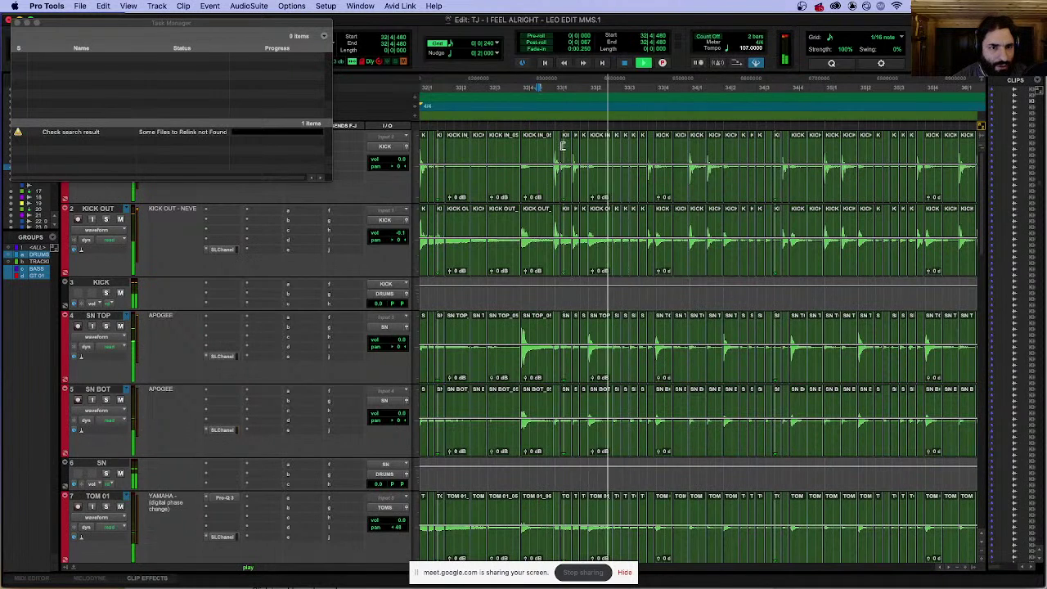
key(space)
key(super+bracketright)
key(space)
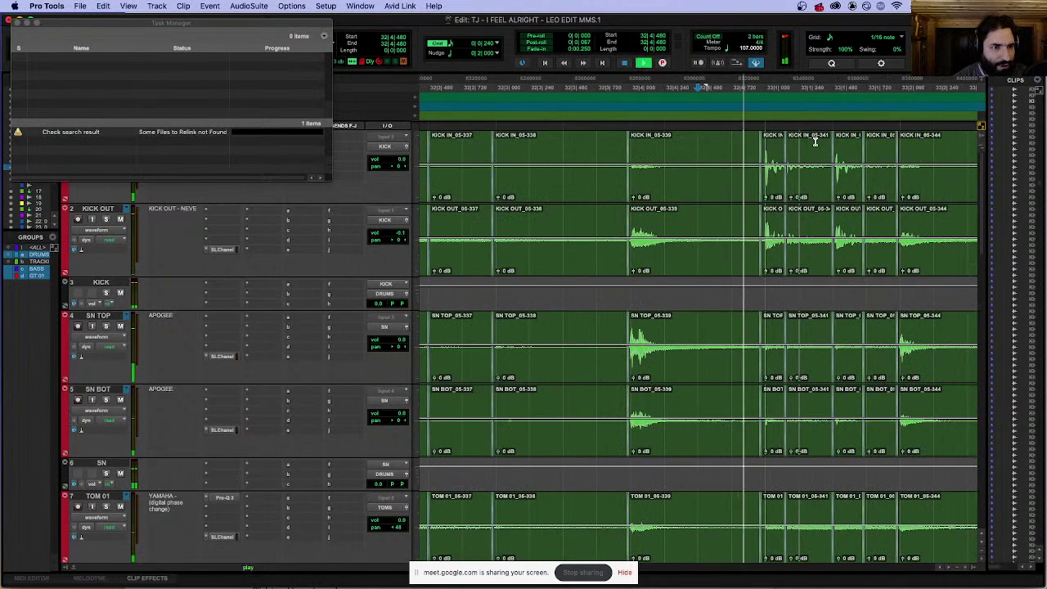
key(space)
drag(762, 152, 830, 156)
click(830, 156)
key(super+a)
key(alt+a)
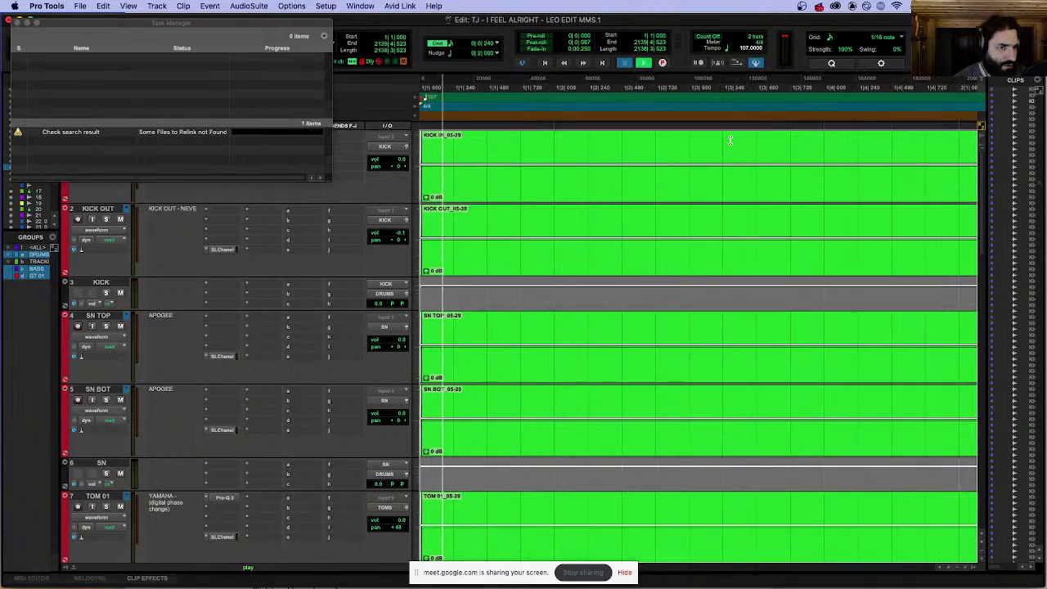
click(861, 156)
key(r)
key(r)
key(r)
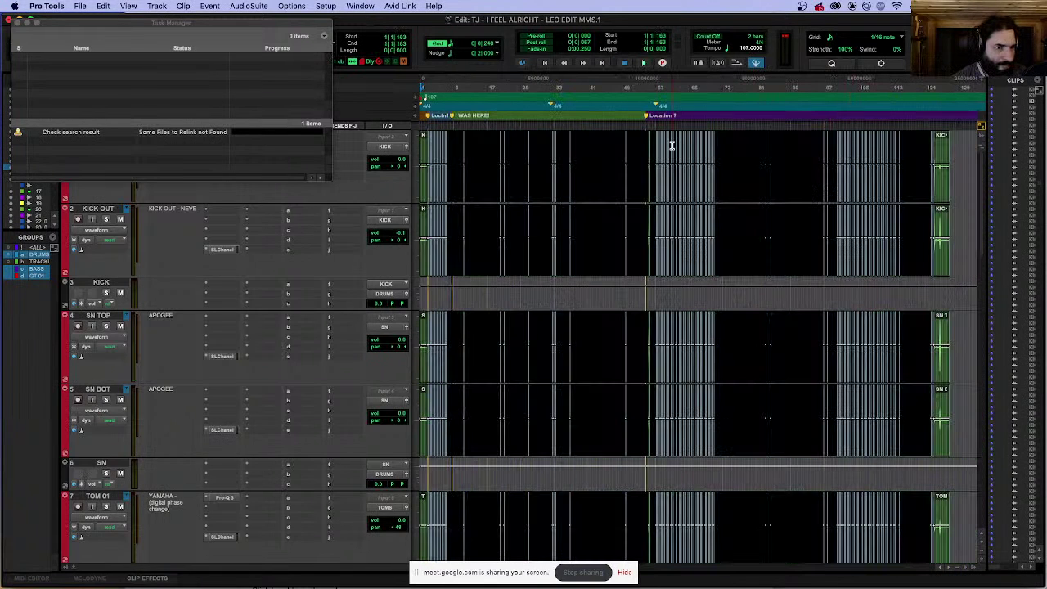
Step: Return to the bar 33 section from the Location 7 marker and play the drums from 32|4|720 up to bar 37
click(648, 119)
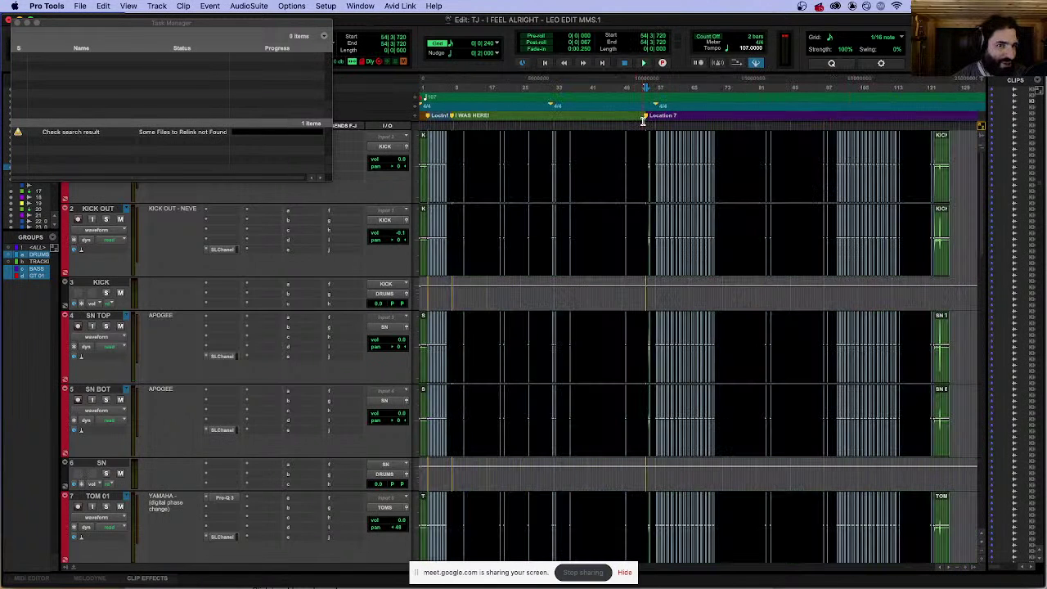
key(t)
key(t)
key(t)
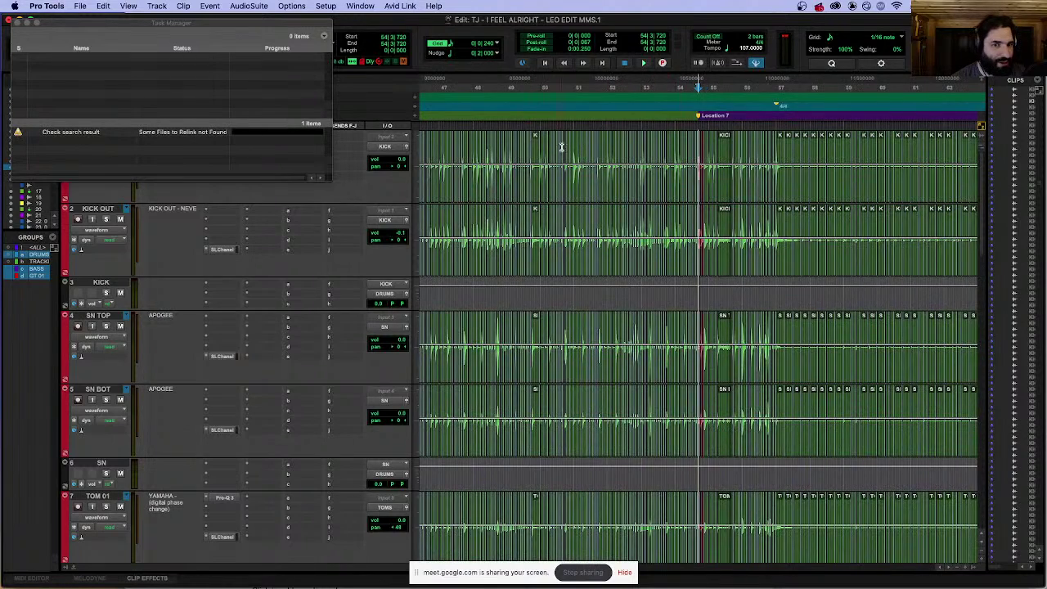
scroll(560, 144, left, 10)
scroll(562, 148, left, 2)
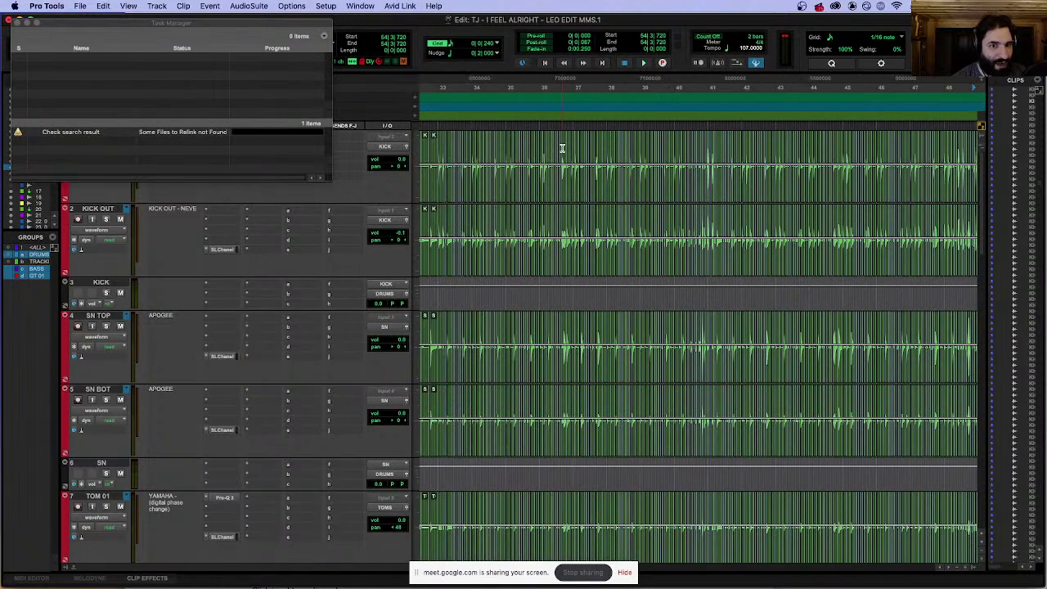
click(435, 124)
key(space)
key(t)
key(t)
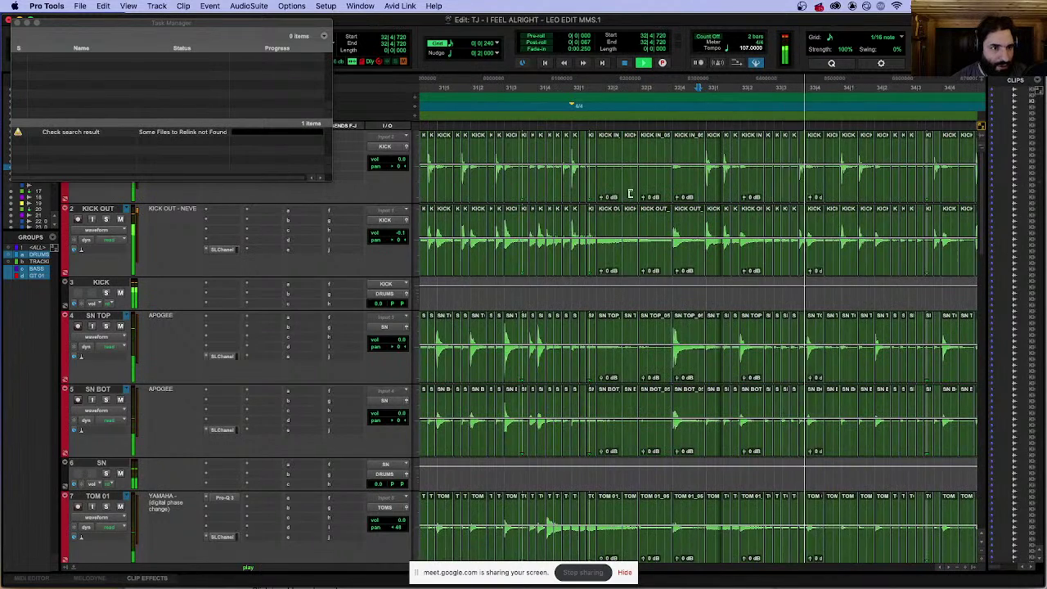
scroll(740, 165, right, 4)
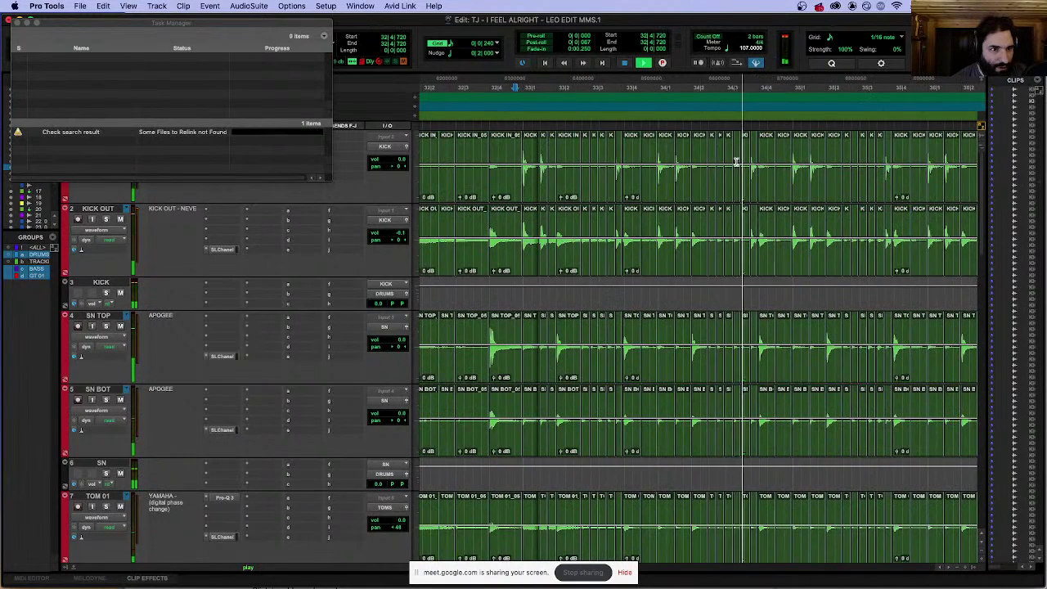
scroll(736, 162, right, 3)
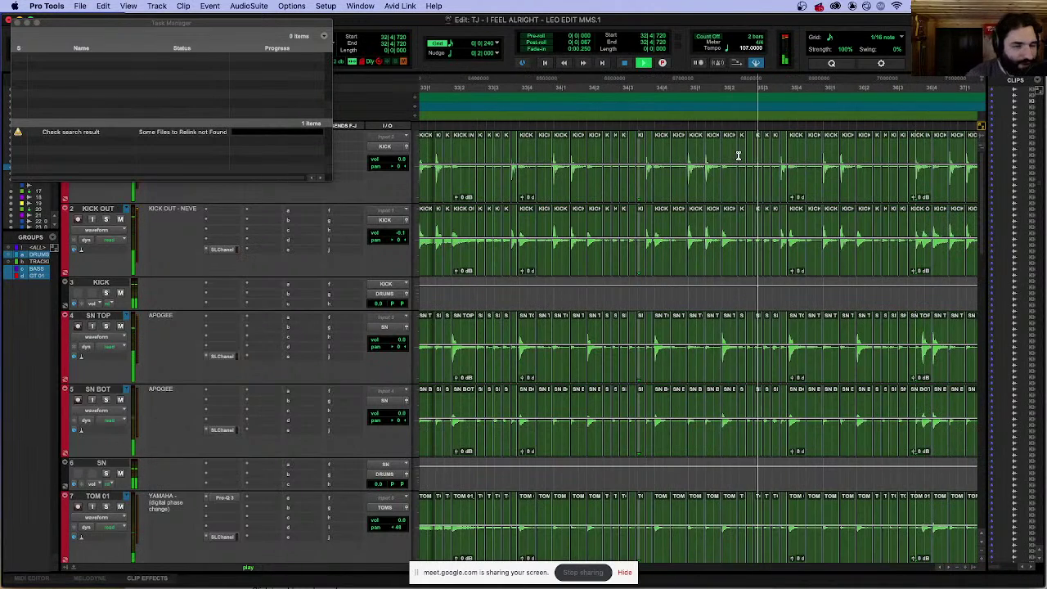
scroll(728, 147, right, 4)
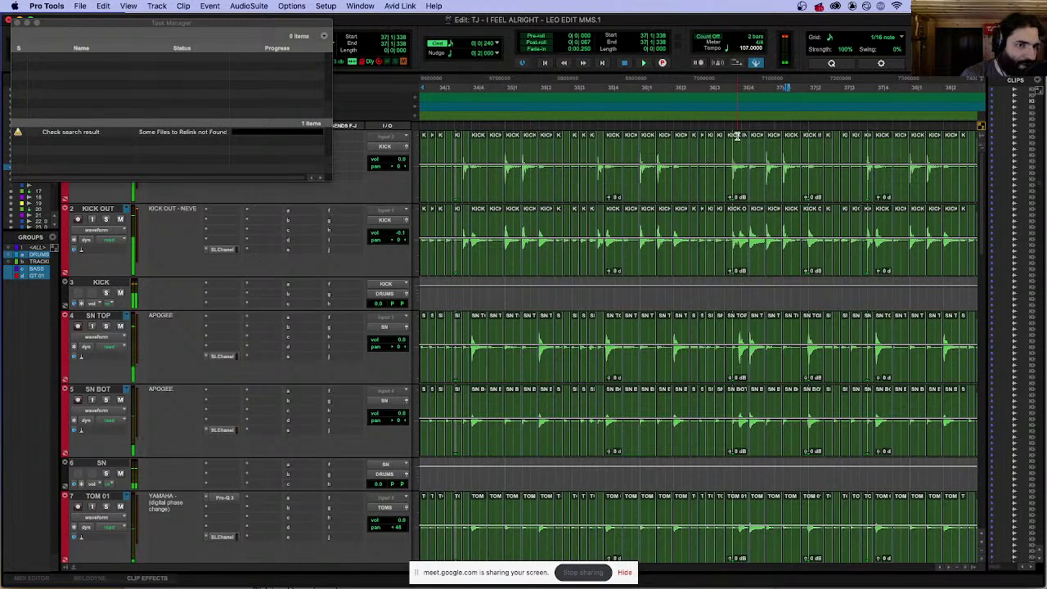
Step: Extend the drum clip starting at 36|3|510 over the following snare clip, up to 36|4|689, on all drum tracks
scroll(713, 155, up, 3)
key(space)
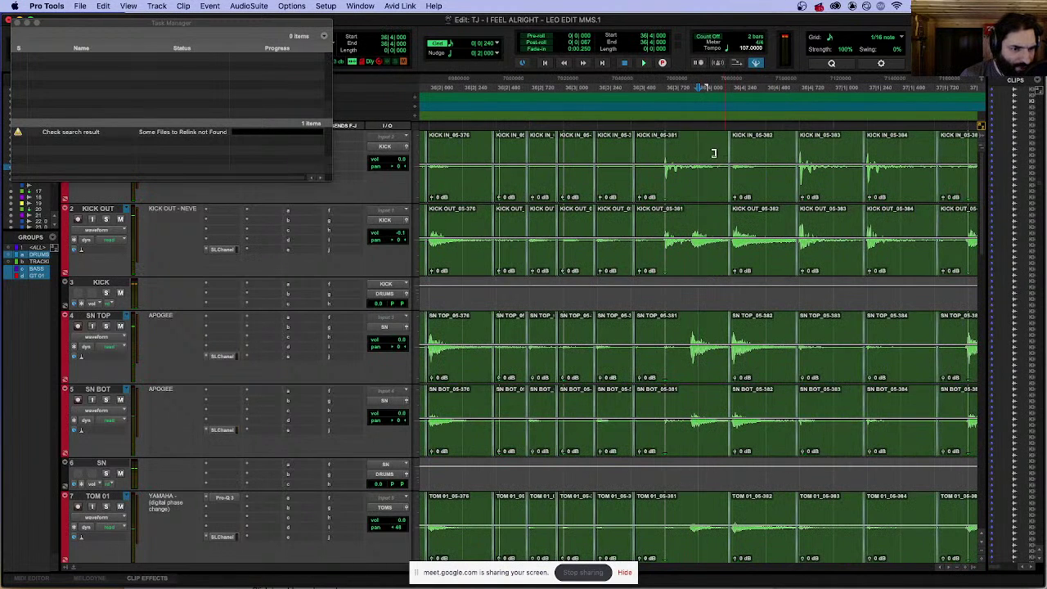
drag(720, 151, 736, 158)
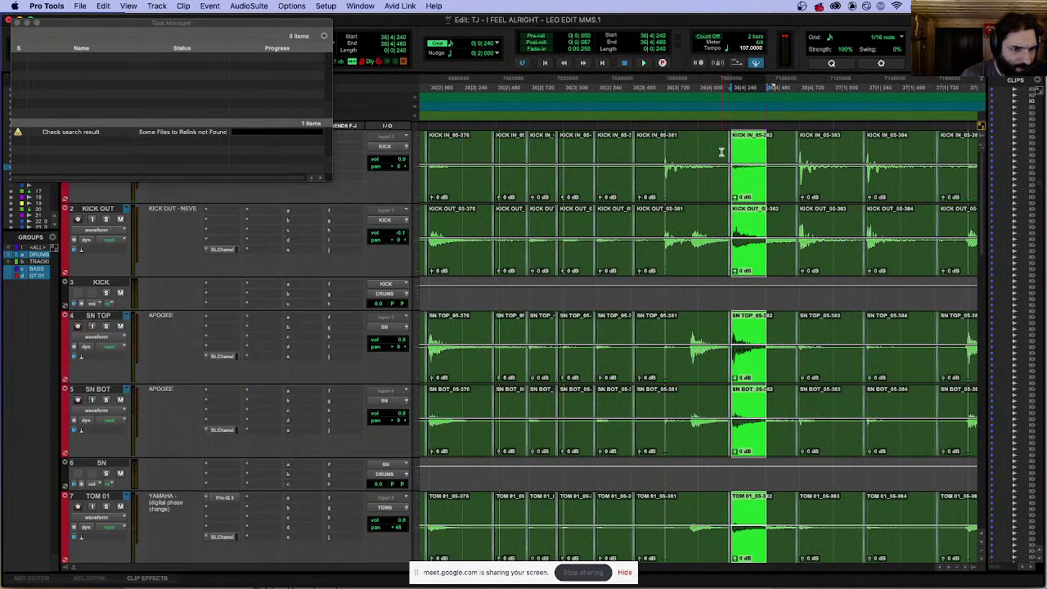
drag(630, 155, 801, 155)
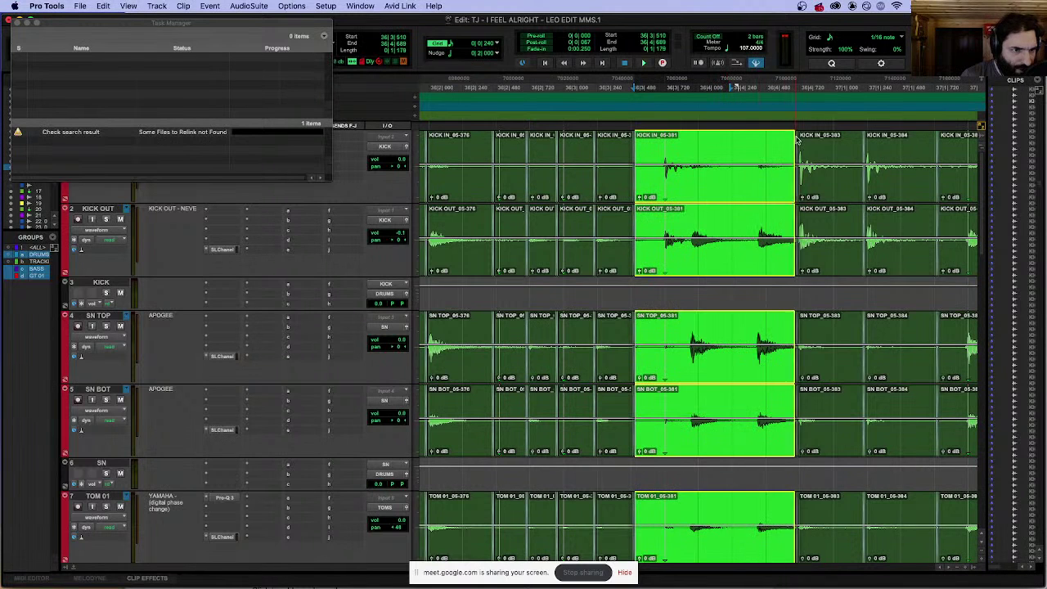
Step: Separate the drum clip at the 36|3|904 snare transient and move the part after it later onto beat 36|4
click(613, 123)
key(space)
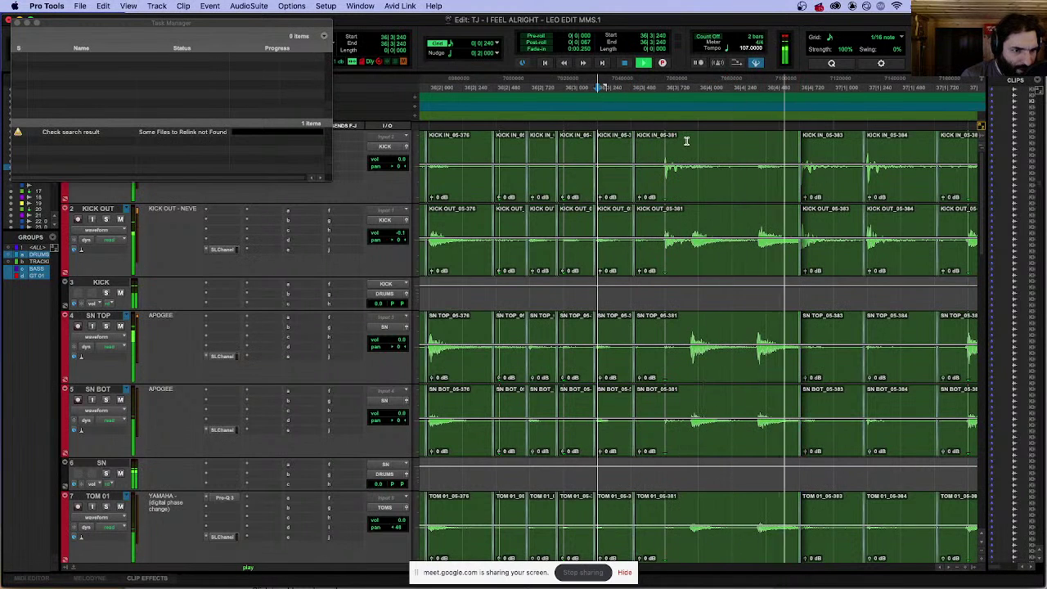
key(space)
key(Tab)
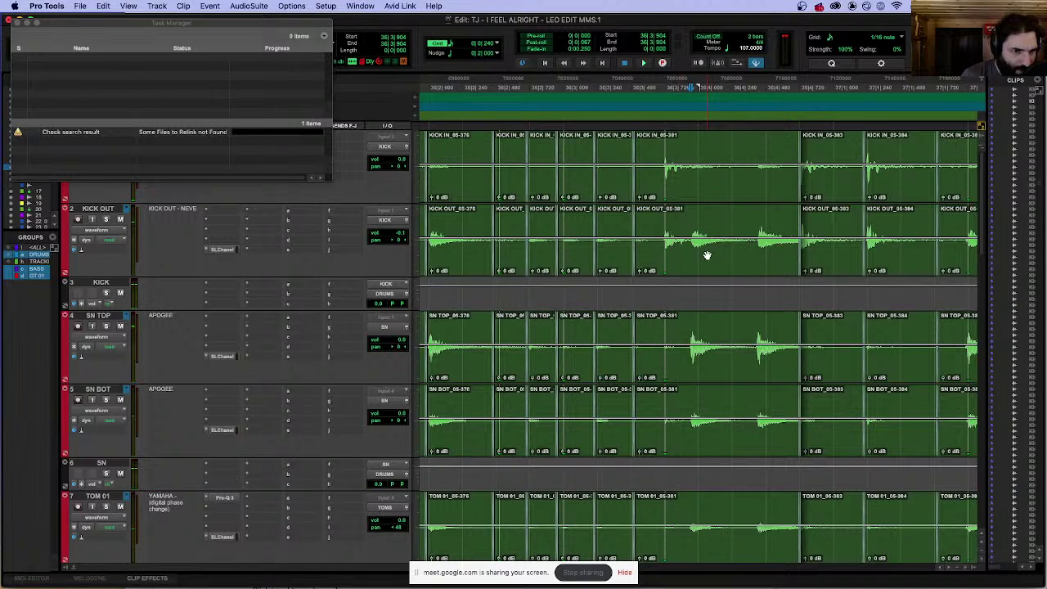
key(b)
click(701, 262)
key(period)
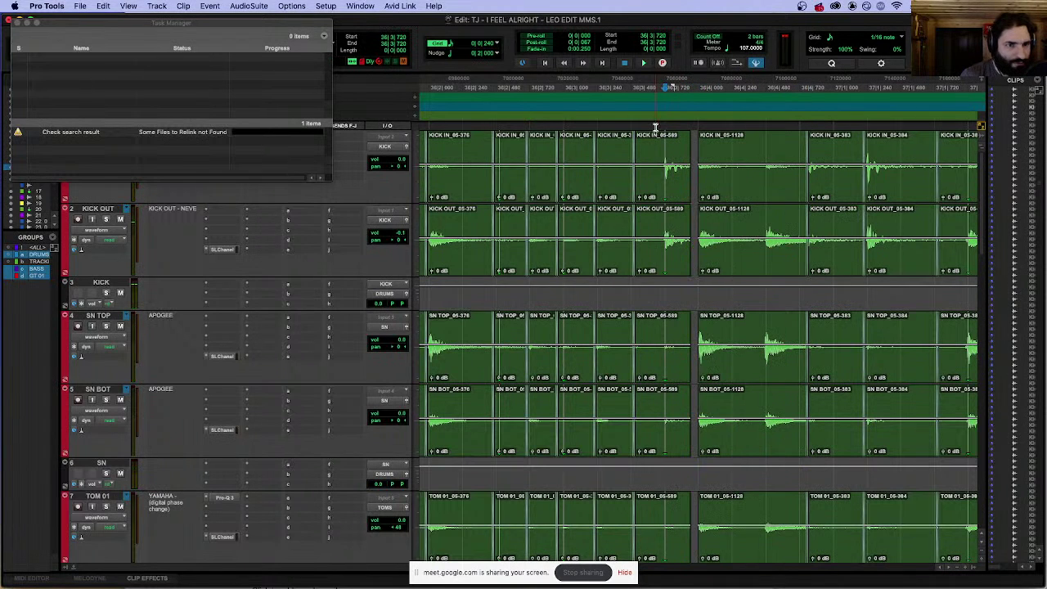
Step: Extend the moved snare clip in both directions on all drum tracks, from 36|3|799 to 37|3|383
click(703, 161)
key(space)
key(space)
drag(704, 161, 976, 152)
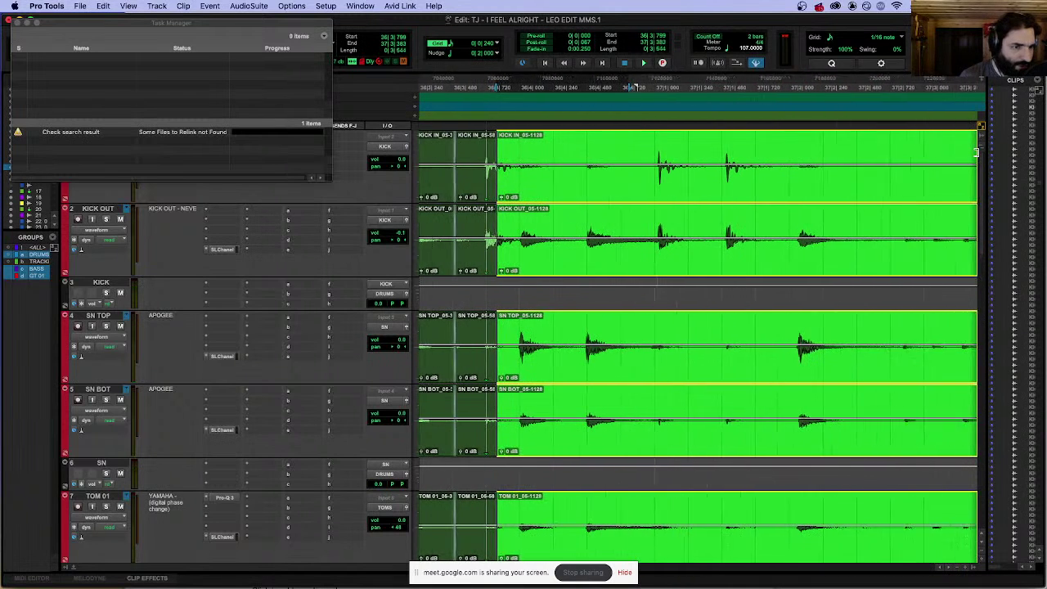
Step: Play the drums from 36|3|480 and extend the end of the same clip to 37|3|690
click(440, 127)
key(space)
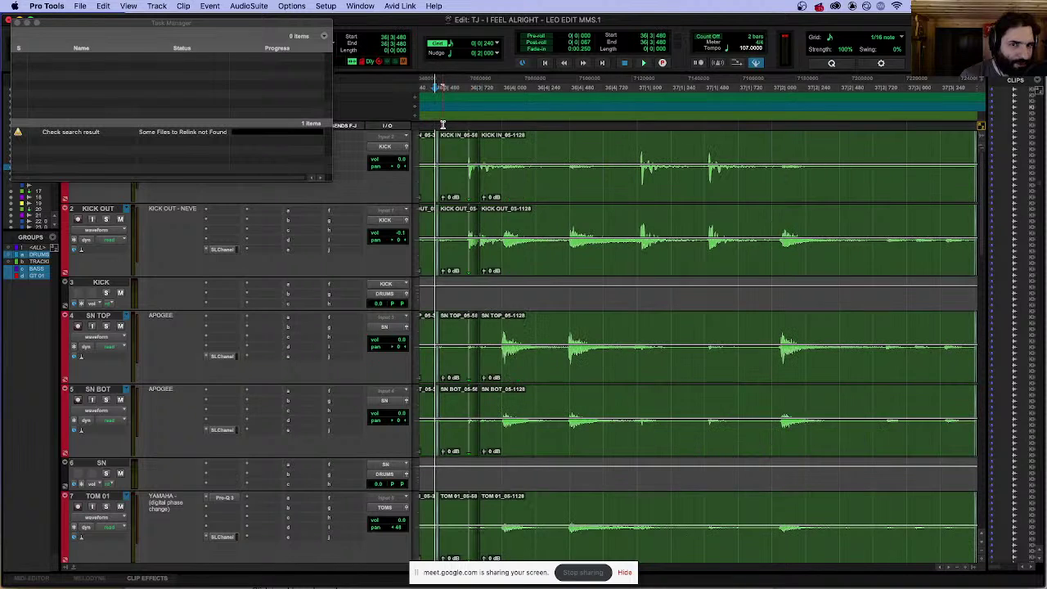
key(super+bracketleft)
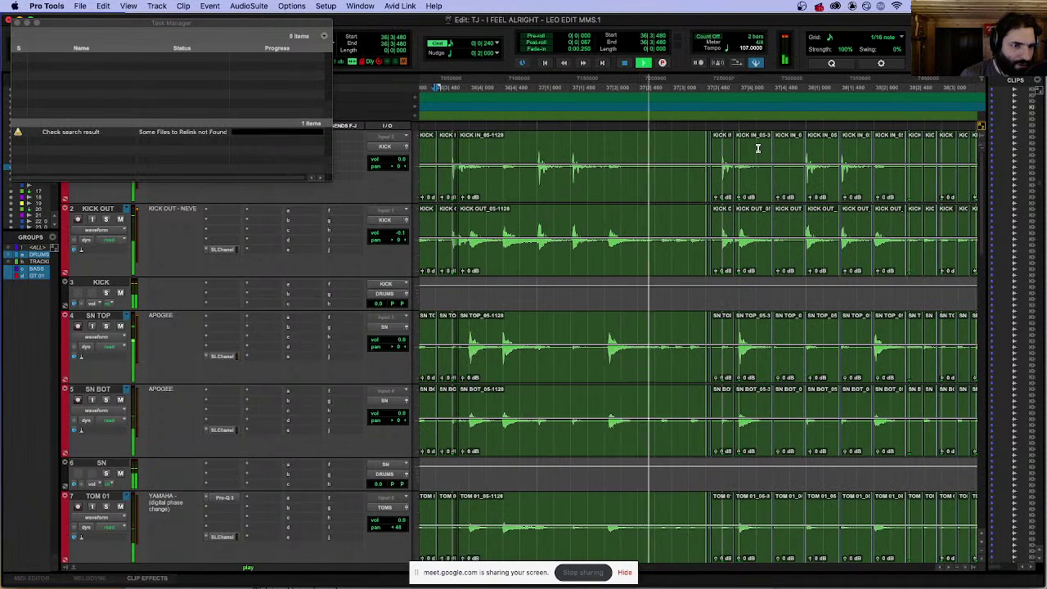
key(space)
drag(710, 152, 718, 150)
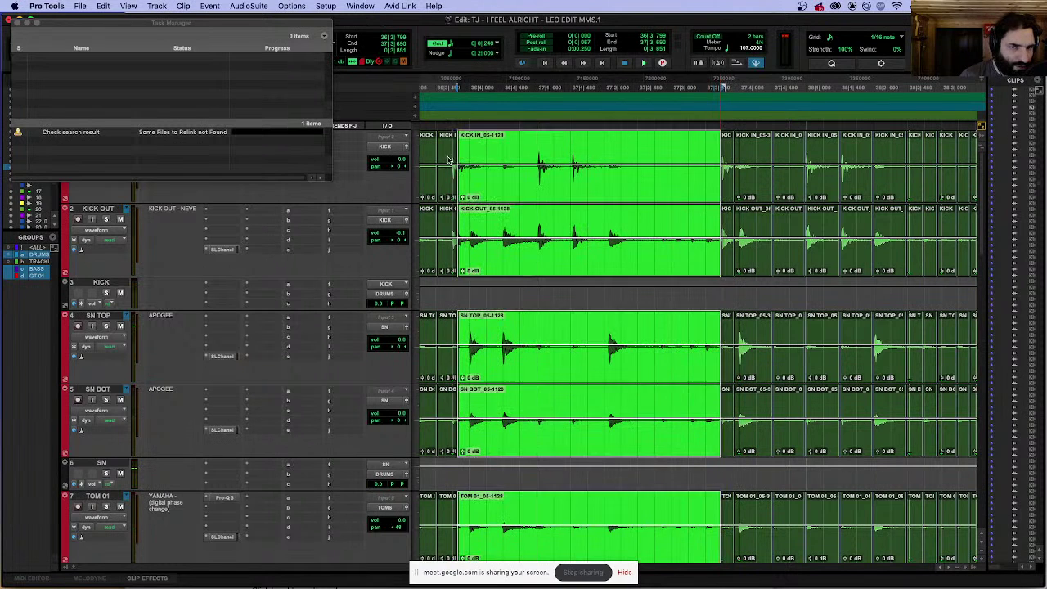
Step: Play the drums from 36|3|720 through to the fill at the end of bar 40
click(451, 151)
key(space)
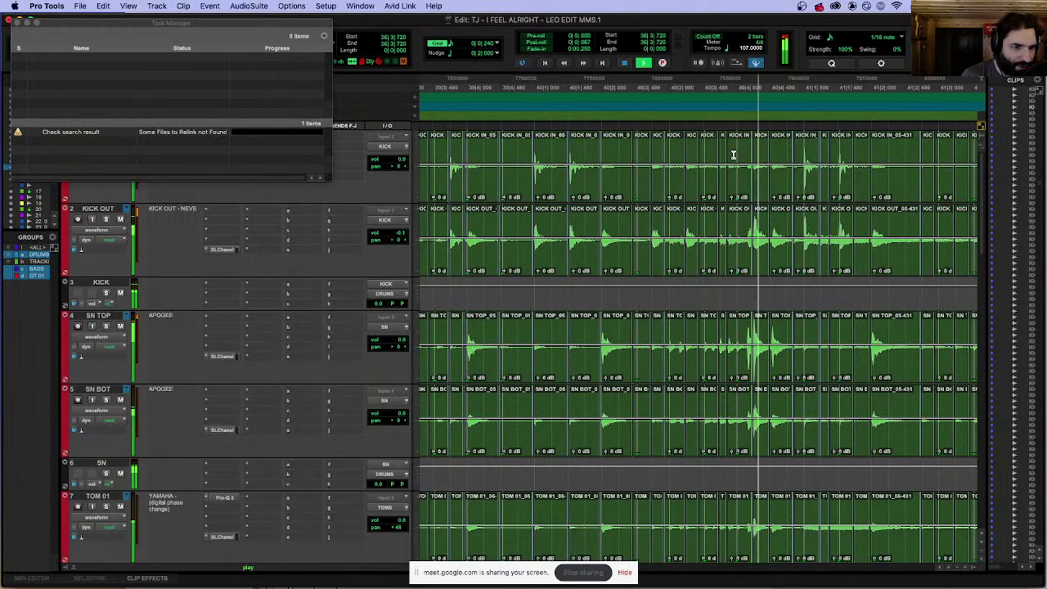
key(space)
Step: Extend the drum clip starting around 40|2 over the whole fill, up to just before the bar 41 downbeat
double_click(582, 140)
click(582, 142)
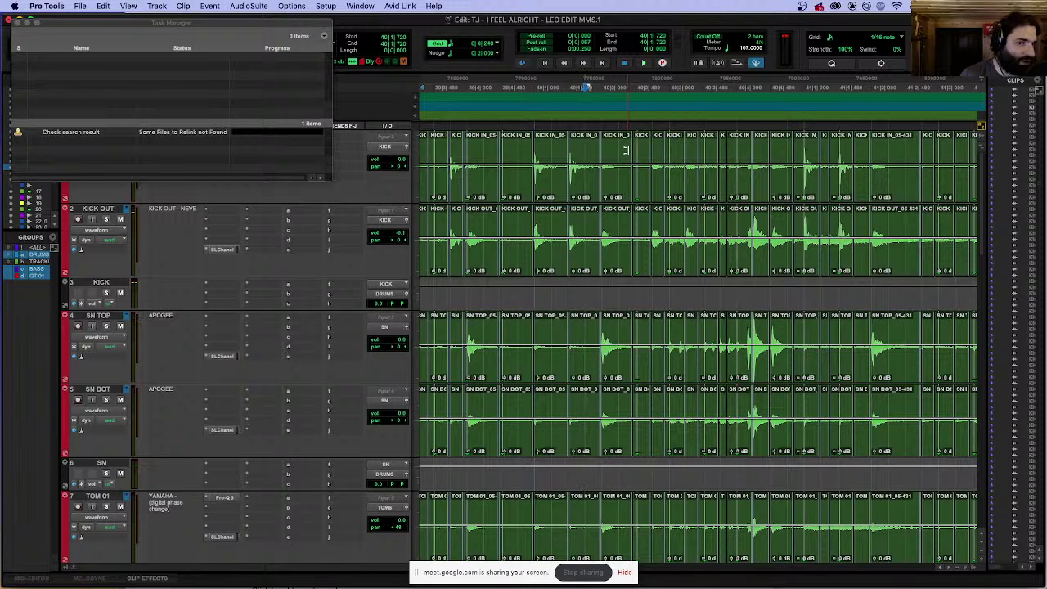
drag(624, 150, 801, 145)
Step: Play the drums from 40|1|000 and again from 40|1|240 to check the fill leading into bar 41
click(817, 147)
key(space)
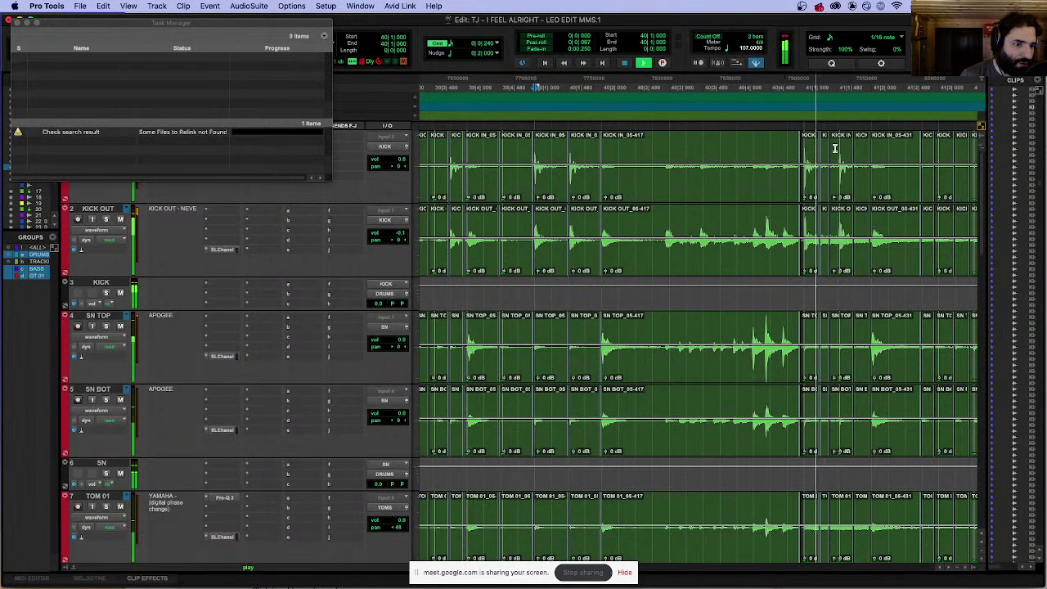
key(space)
click(562, 150)
key(space)
key(super+bracketright)
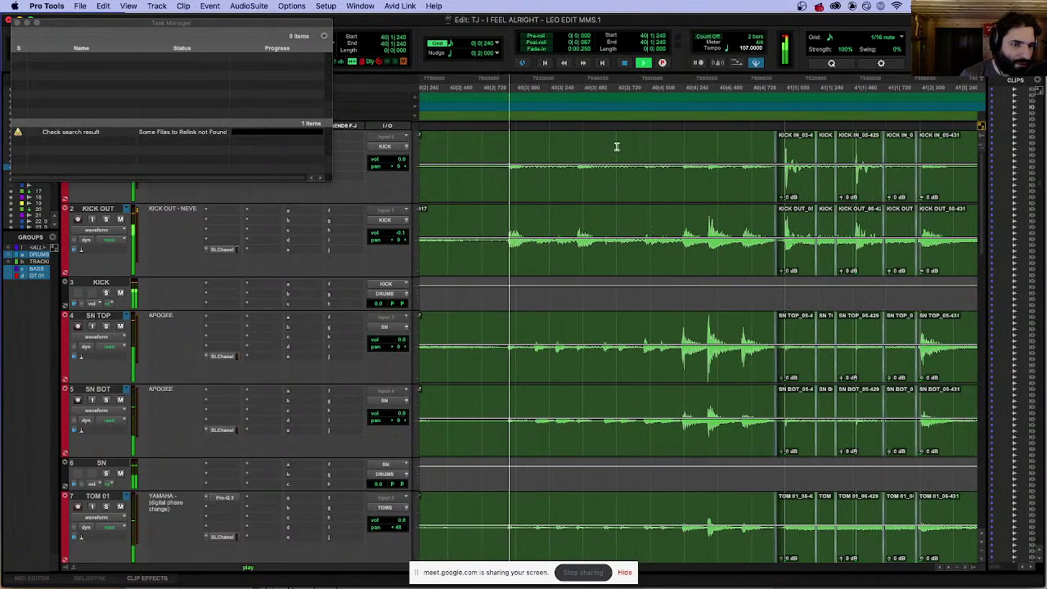
key(space)
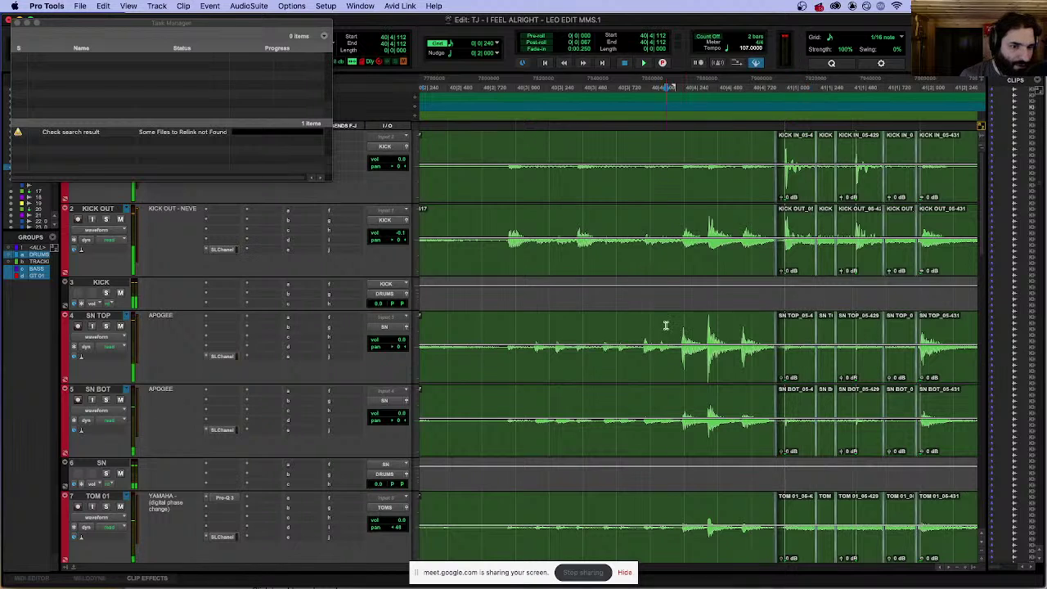
Step: Separate the drum clips at the 40|2|907 transient where the fill starts and select the fill clip
click(665, 325)
key(super+bracketleft)
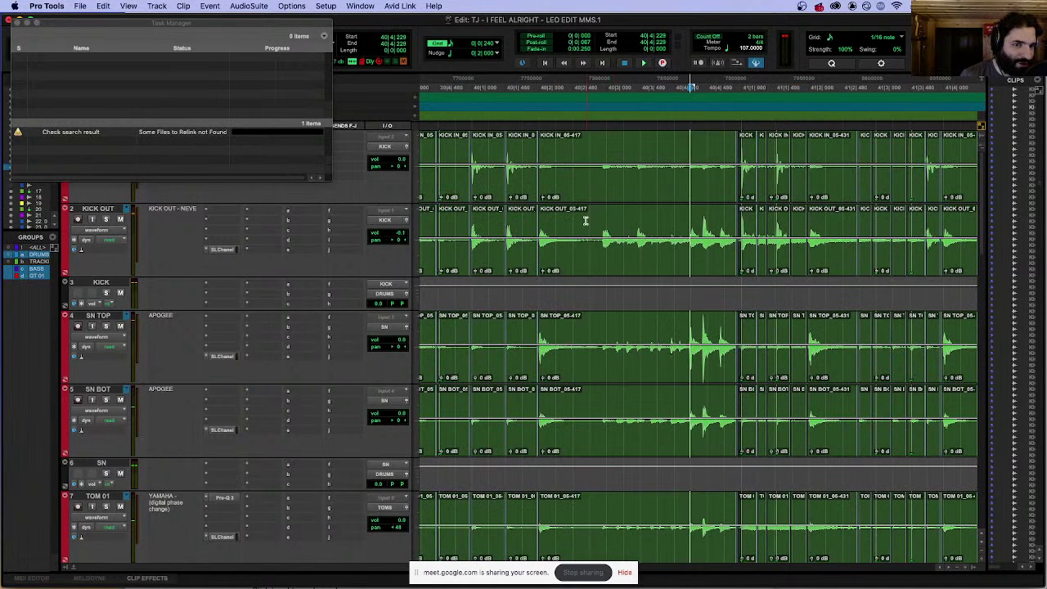
click(585, 222)
key(KP_Add)
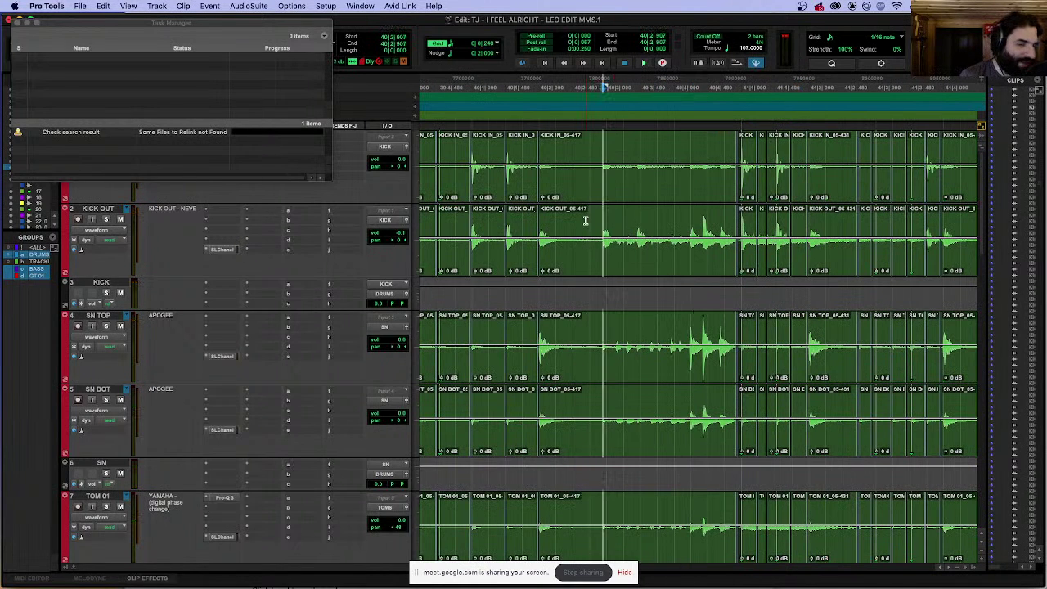
key(super+e)
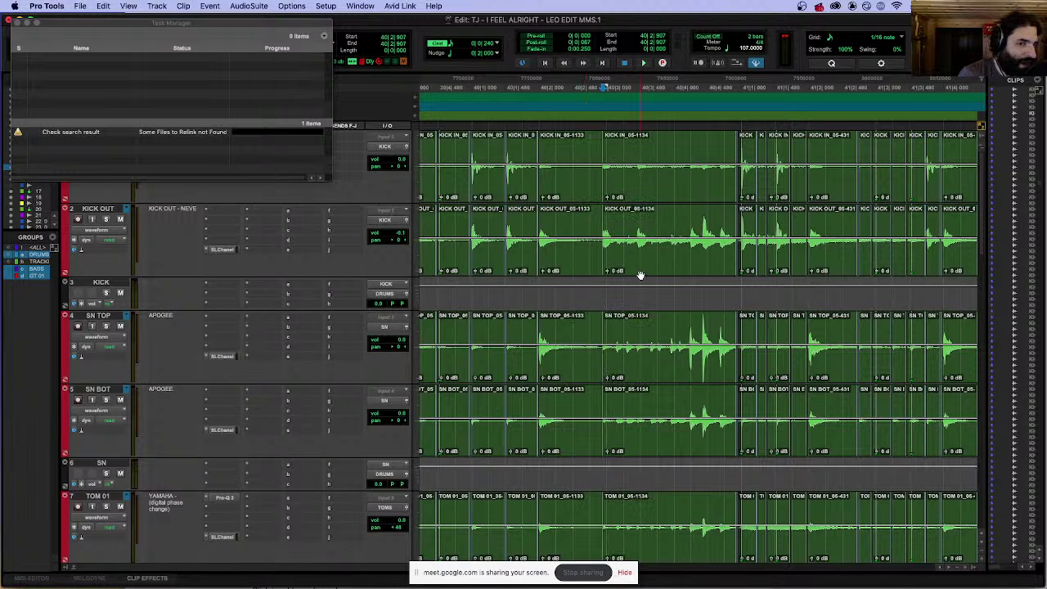
click(640, 275)
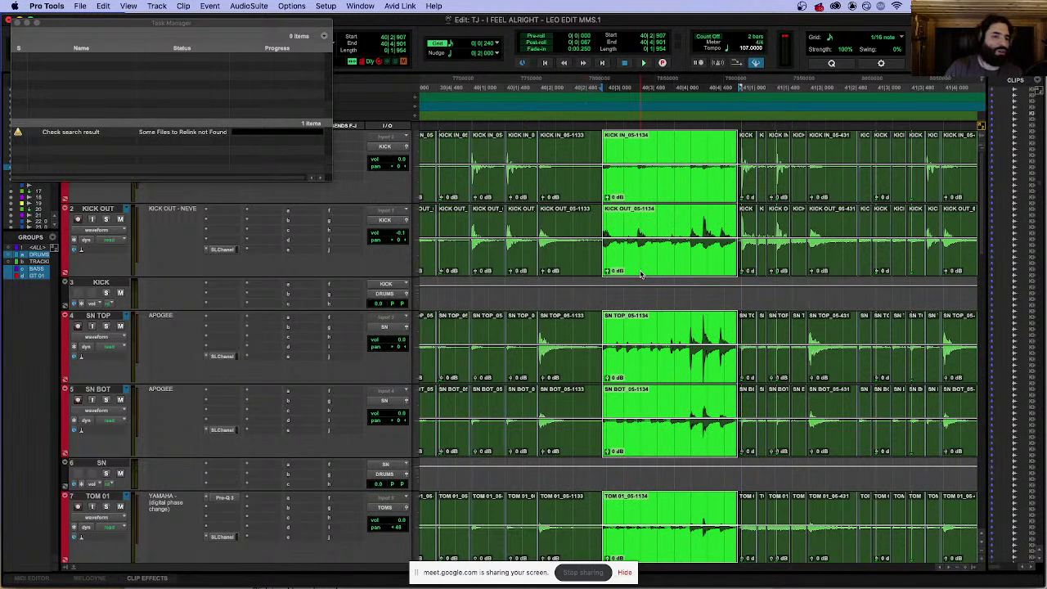
Step: Move the fill clip to 40|3|000 and extend it to span 40|2|720 to 41|1|490
key(super+0)
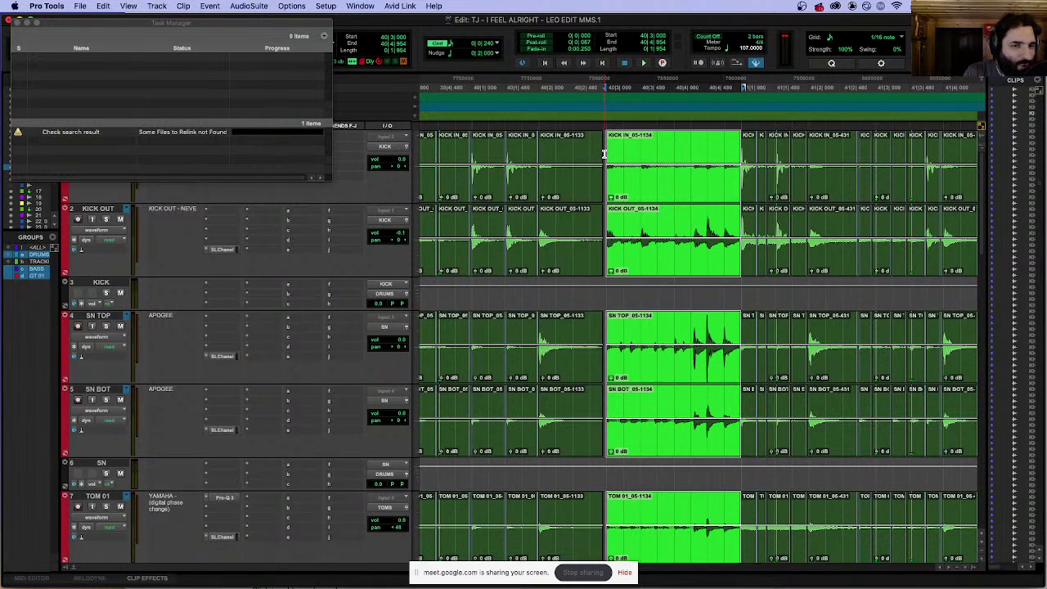
drag(605, 154, 589, 154)
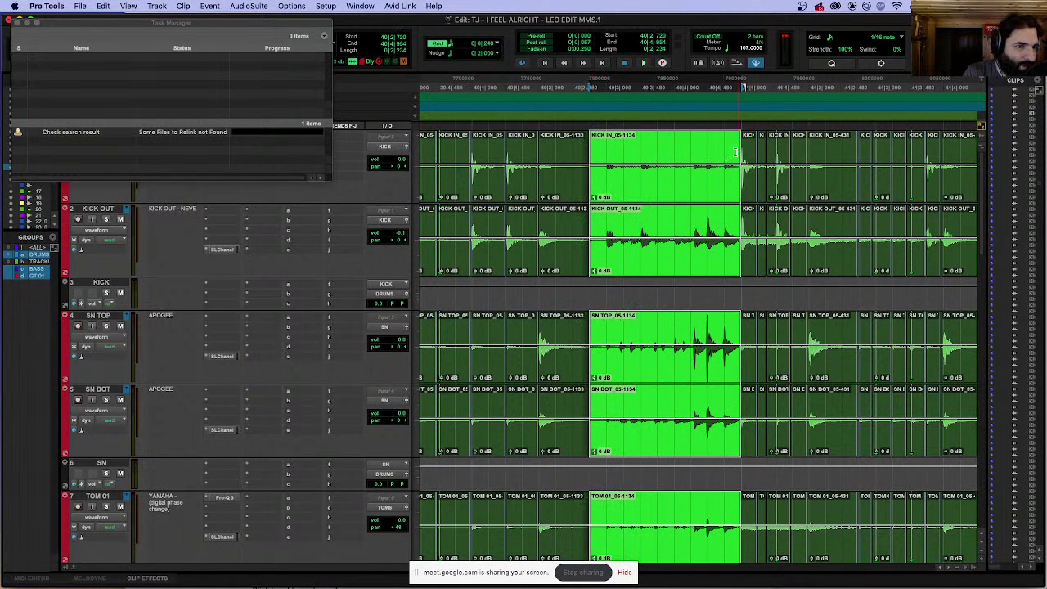
drag(742, 153, 860, 141)
Step: Separate the drum clip just before the bar 41 downbeat kick and align the kick clip to 41|1|000
key(super+bracketright)
key(super+bracketright)
click(693, 154)
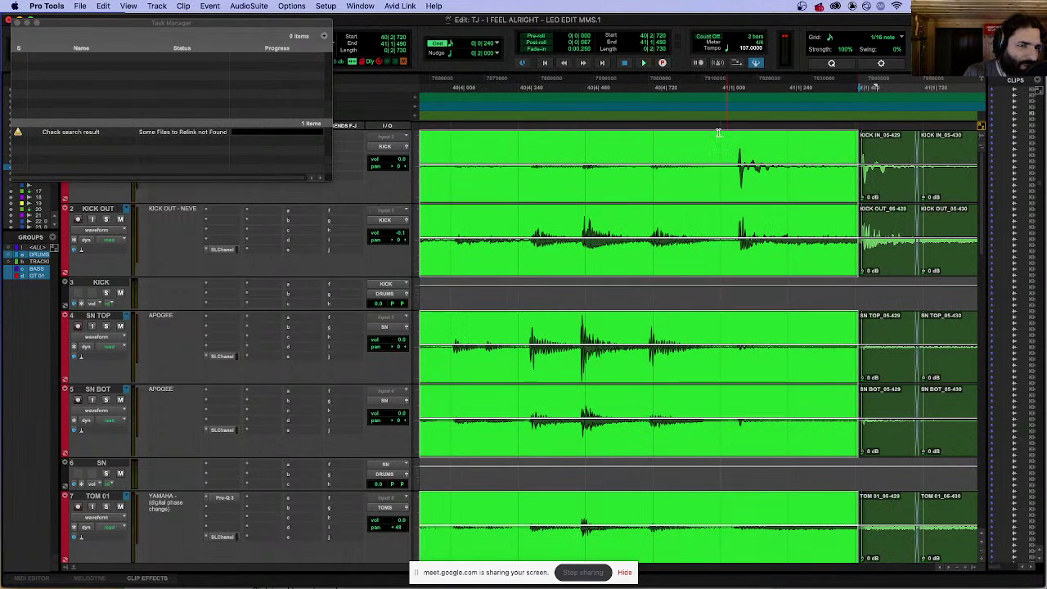
click(765, 185)
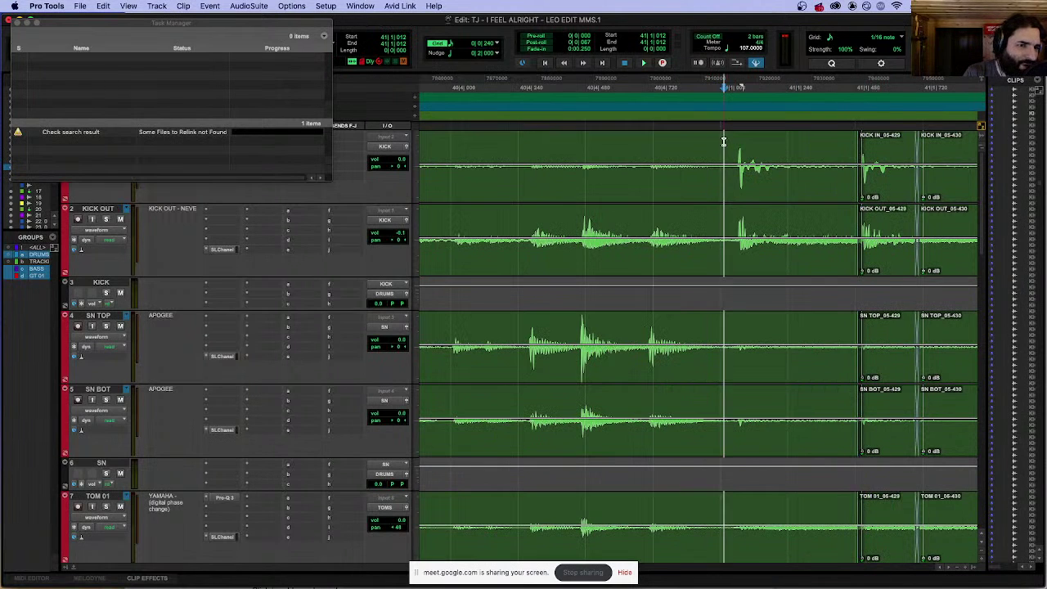
click(773, 194)
key(super+bracketleft)
key(super+bracketleft)
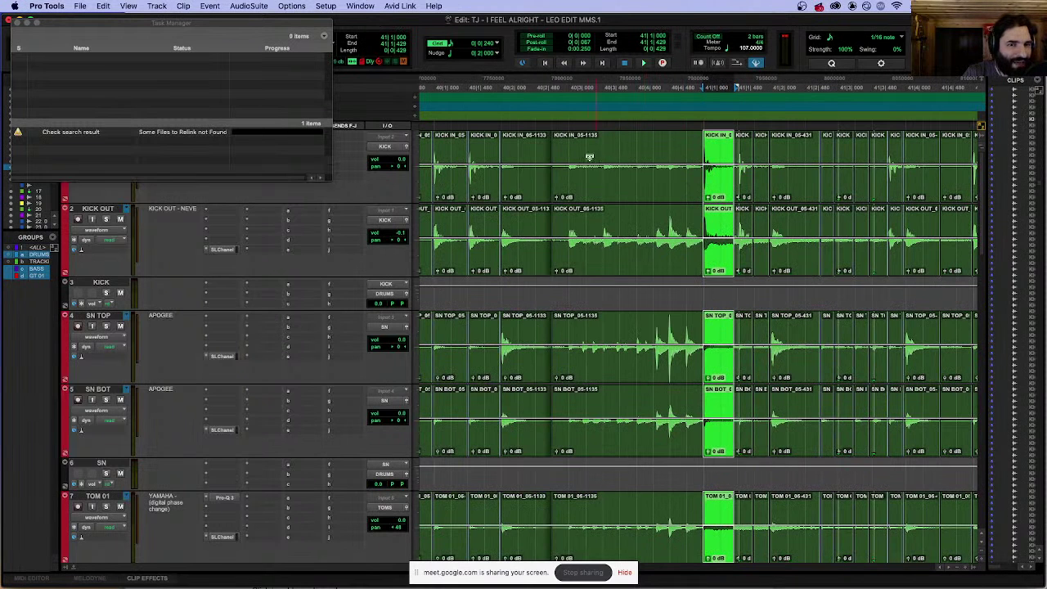
Step: Separate the drum clips at 40|3|000 and select the fill from there to 41|1|000
click(569, 150)
key(super+e)
click(641, 190)
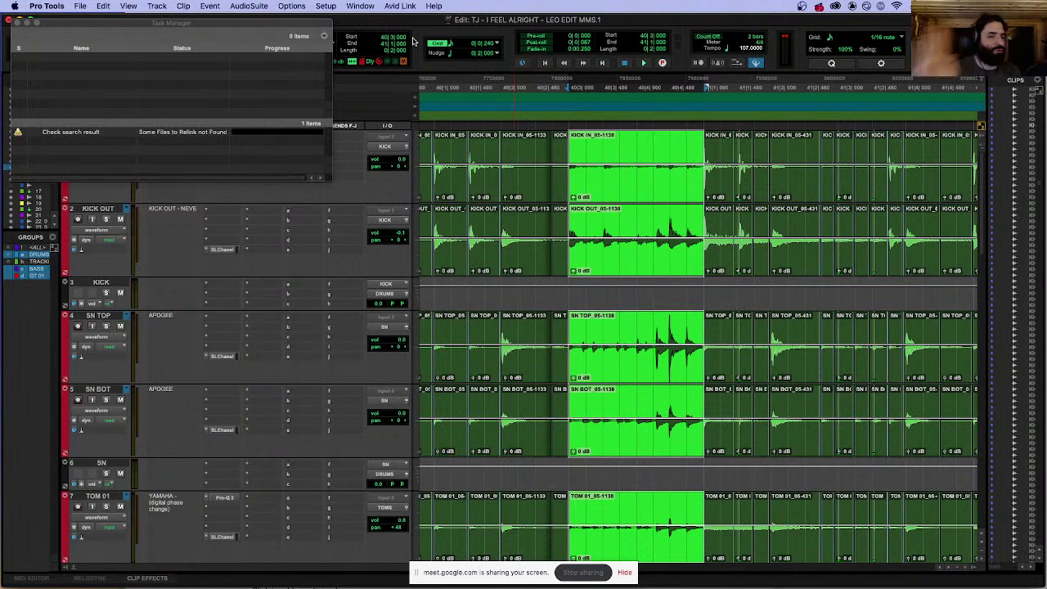
Step: Open Beat Detective in Clip Separation mode and capture the fill selection from 40|3 to 41|1
click(434, 5)
text(beat)
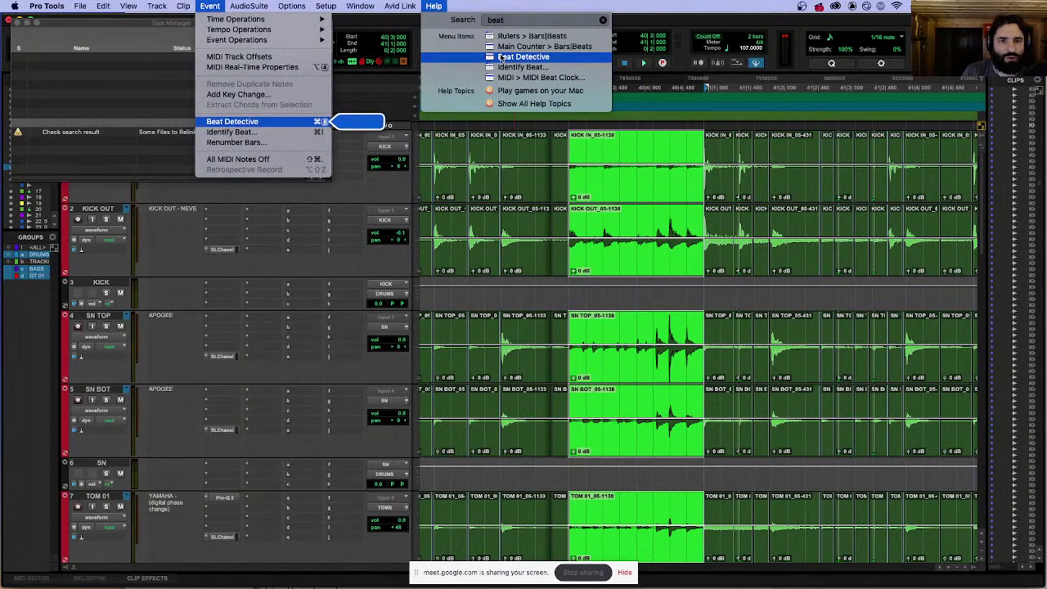
click(501, 57)
drag(480, 191, 428, 49)
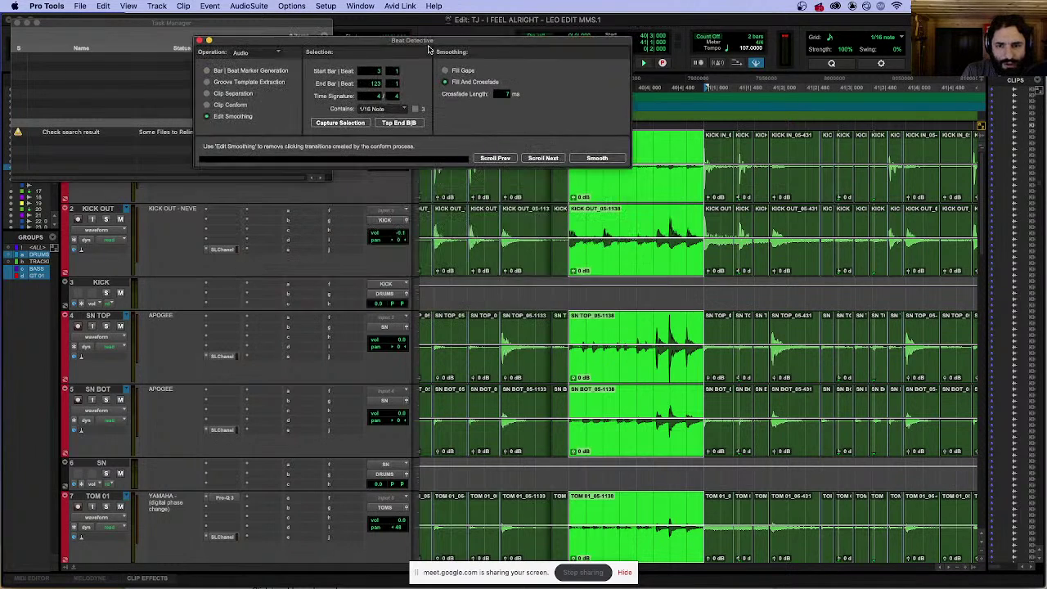
click(209, 93)
click(336, 122)
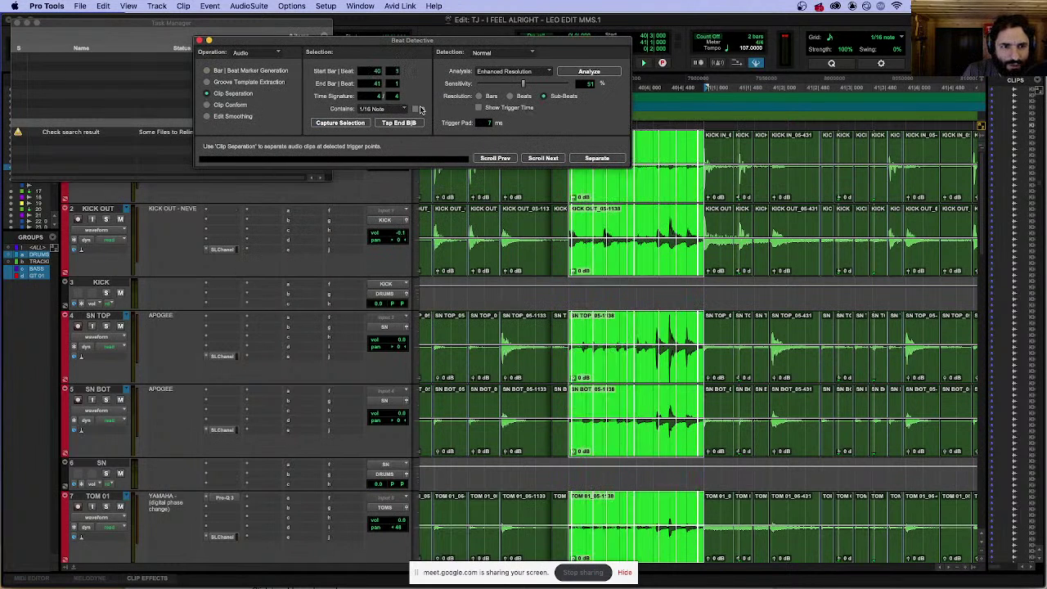
Step: Analyze the fill, set its note content to 1/32 Note, and separate the clips at the detected triggers
click(588, 72)
key(super+bracketright)
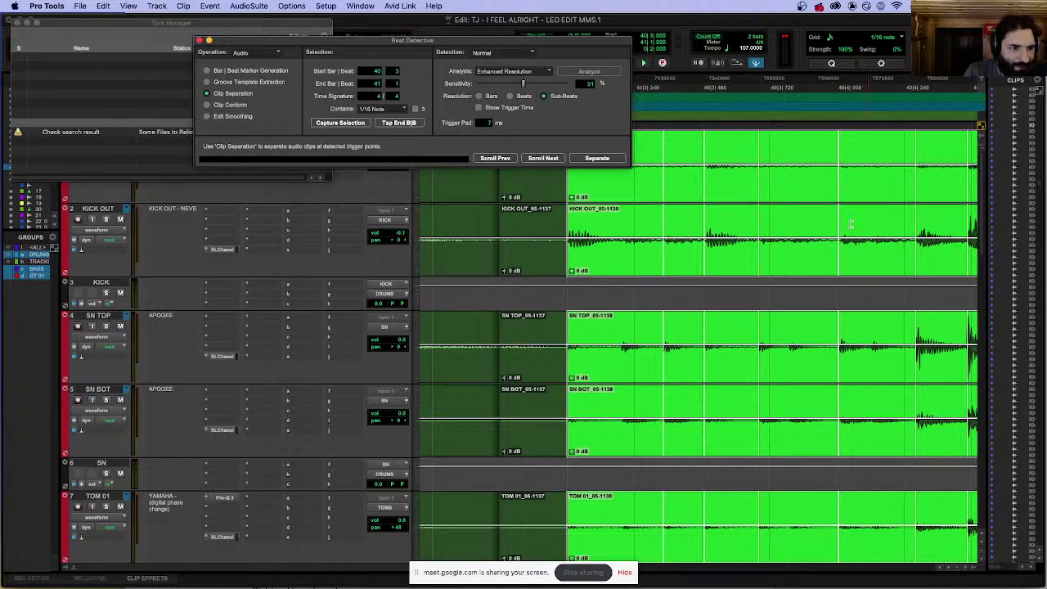
scroll(850, 223, right, 3)
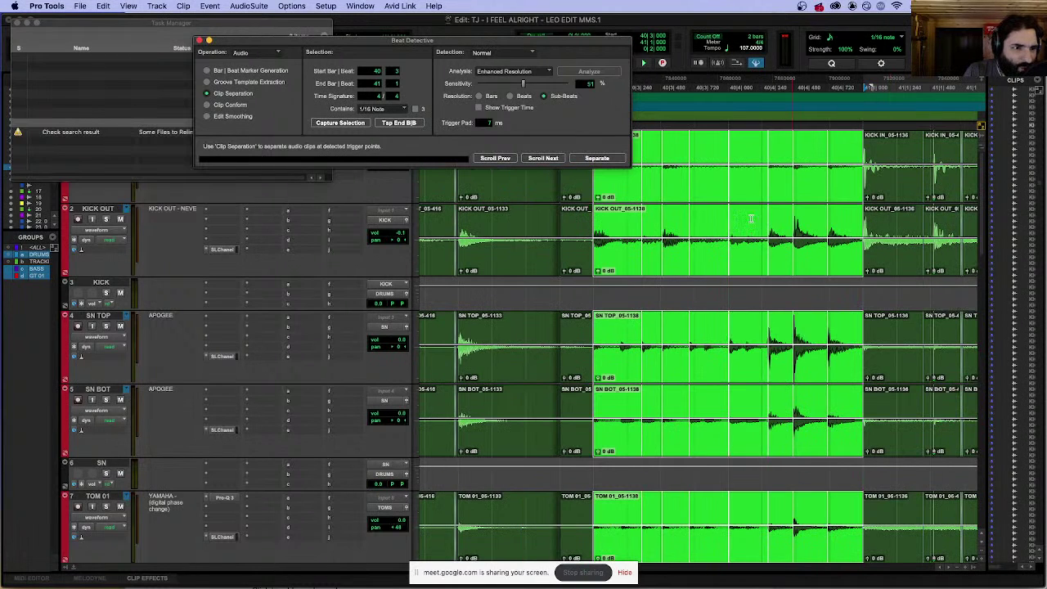
click(394, 107)
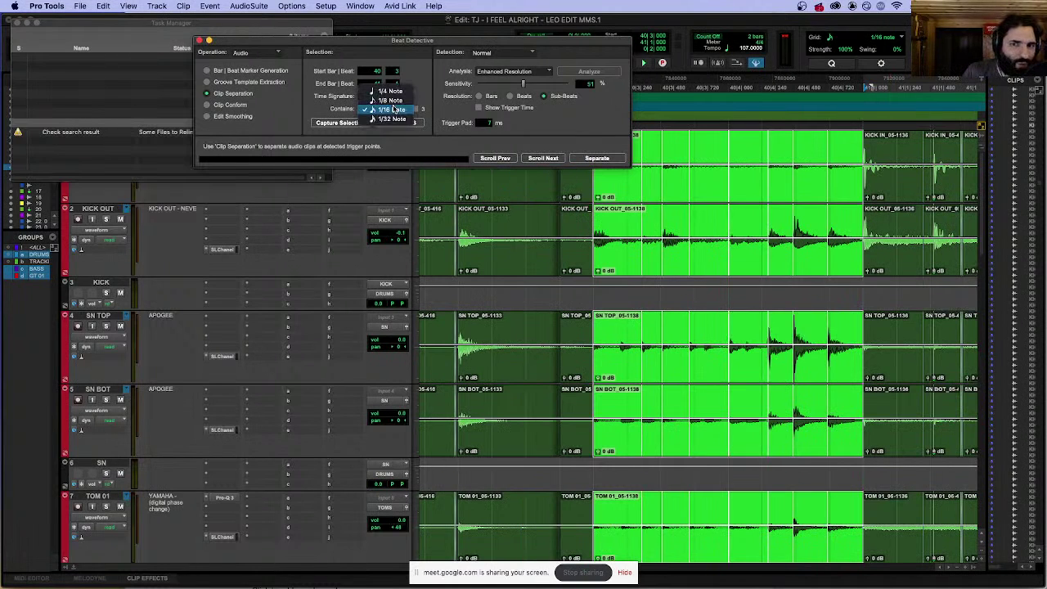
click(391, 121)
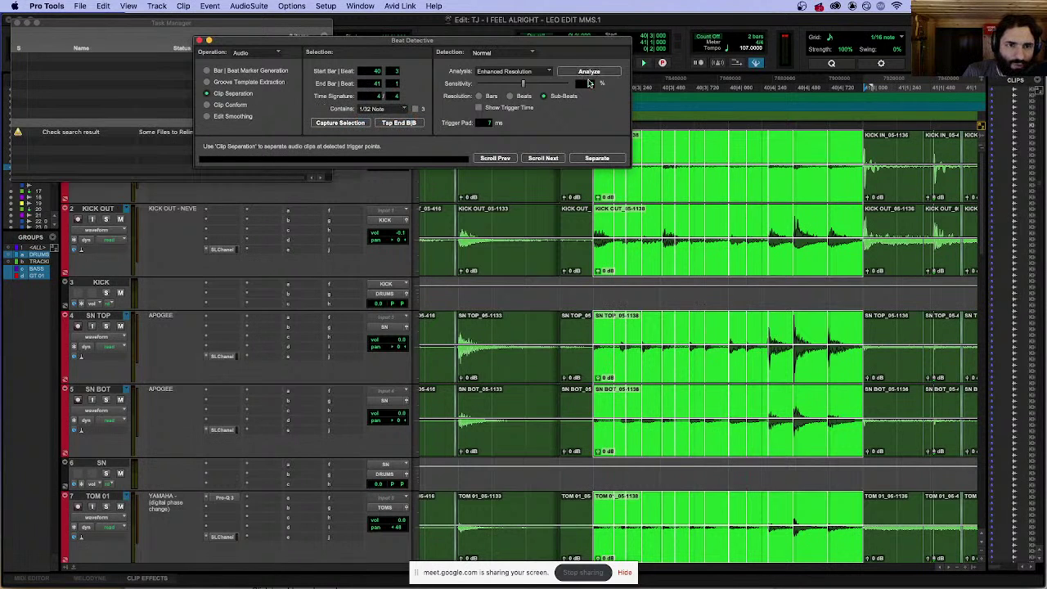
click(606, 158)
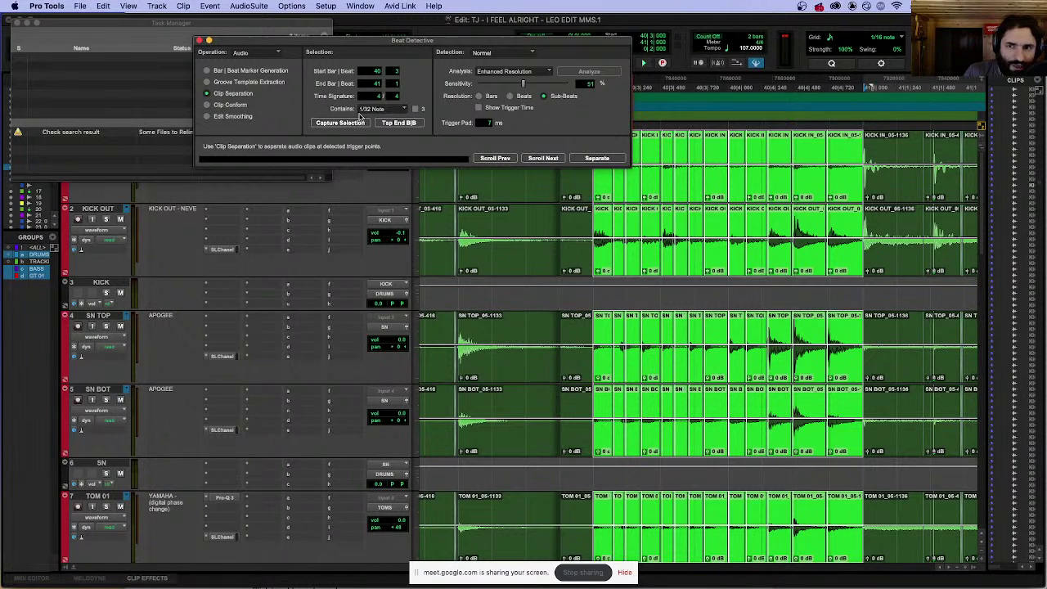
Step: Conform the separated fill clips to 1/32-note triplets with 14% swing, undoing a first straight 1/32 conform
click(209, 104)
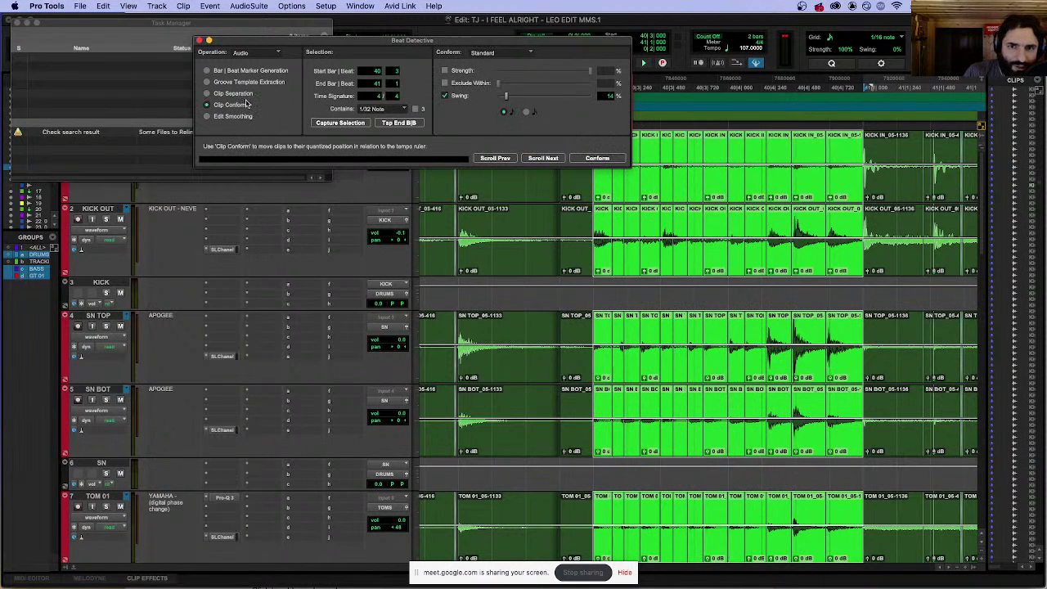
click(600, 158)
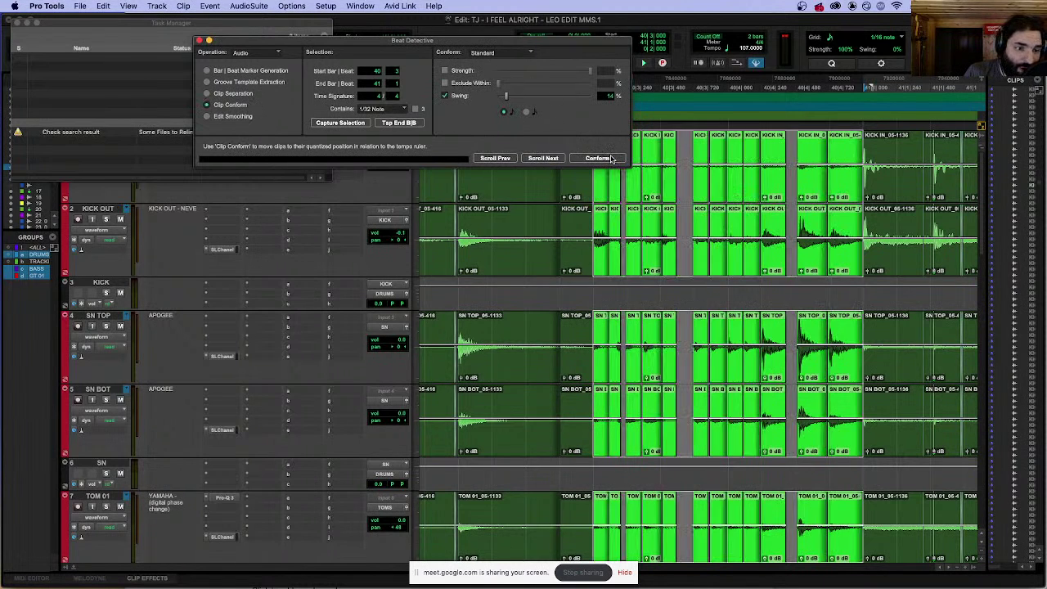
key(super+z)
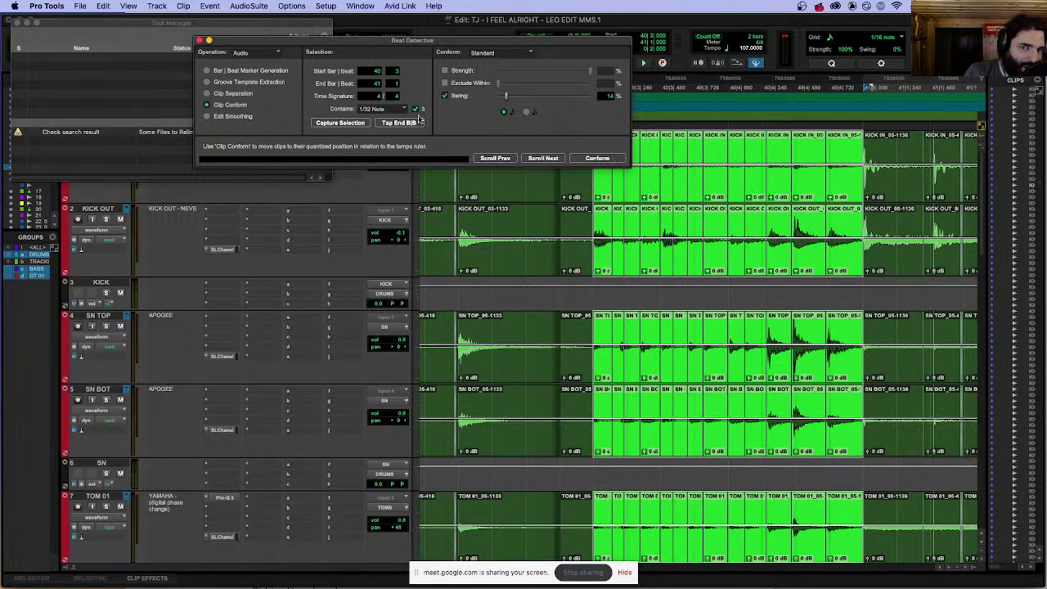
click(590, 158)
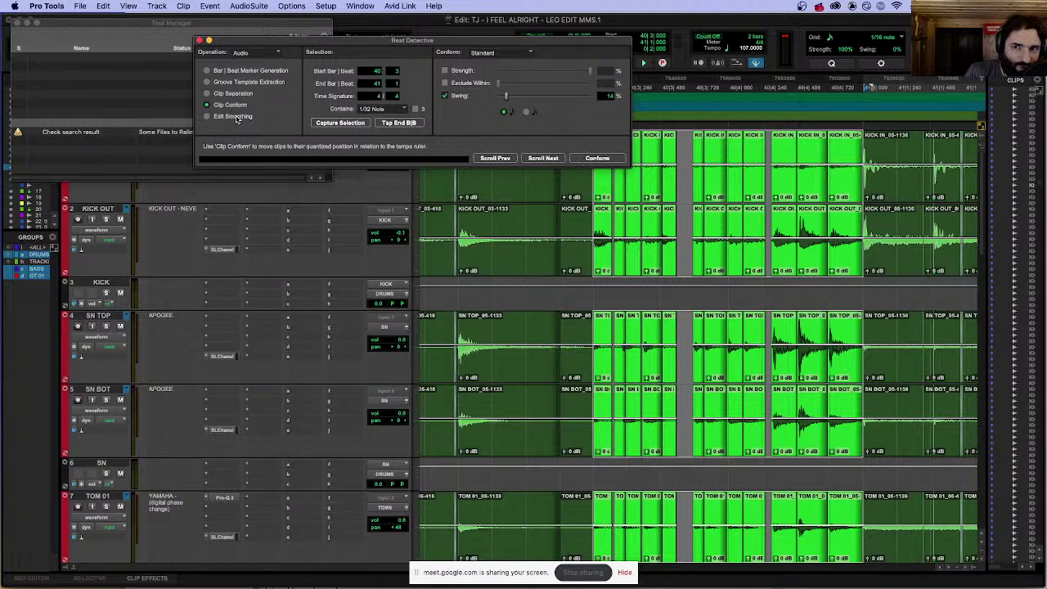
Step: Smooth the fill edits with Fill And Crossfade at 7 ms and play the fill
click(233, 117)
click(597, 160)
key(space)
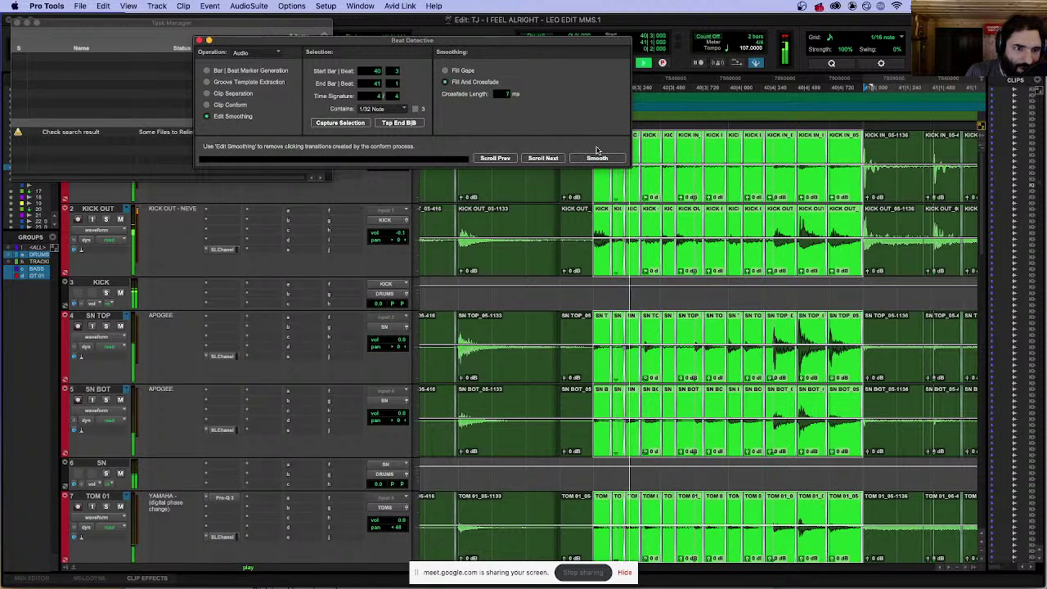
Step: Undo the Beat Detective edits on the fill and play the original fill
click(605, 153)
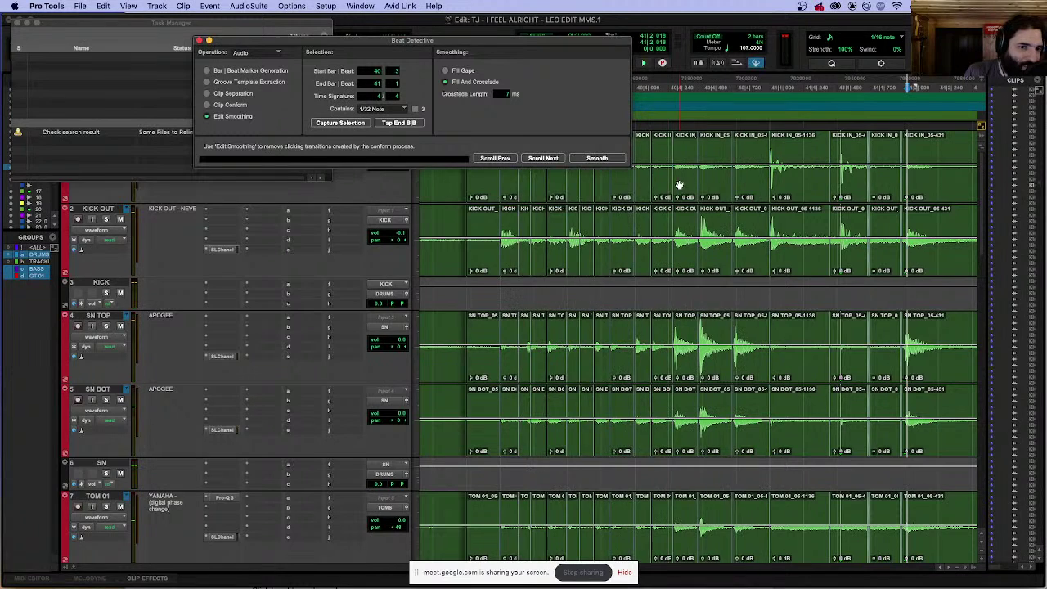
click(475, 218)
key(space)
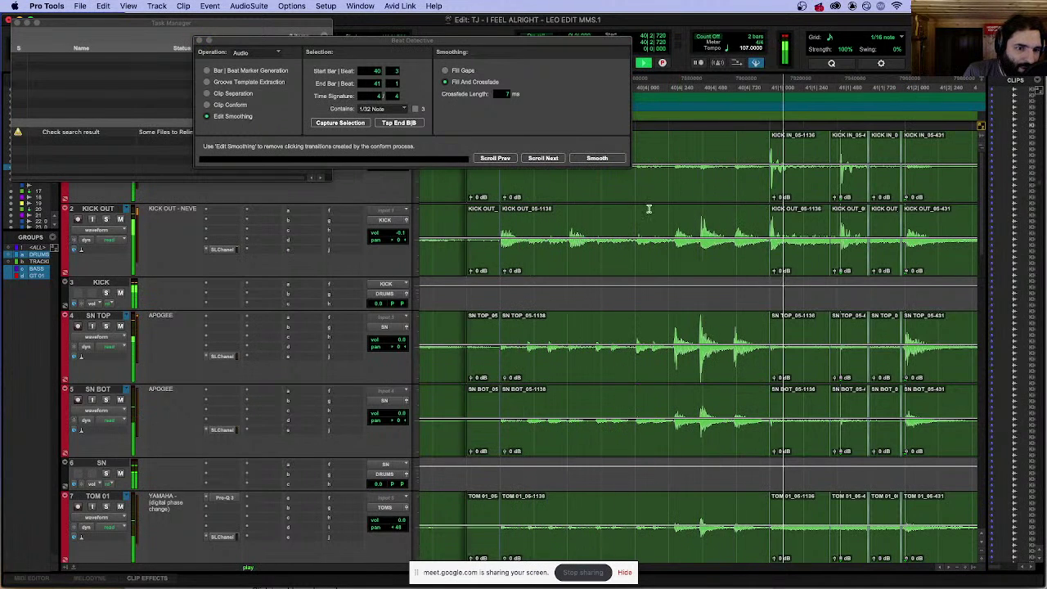
key(space)
click(602, 215)
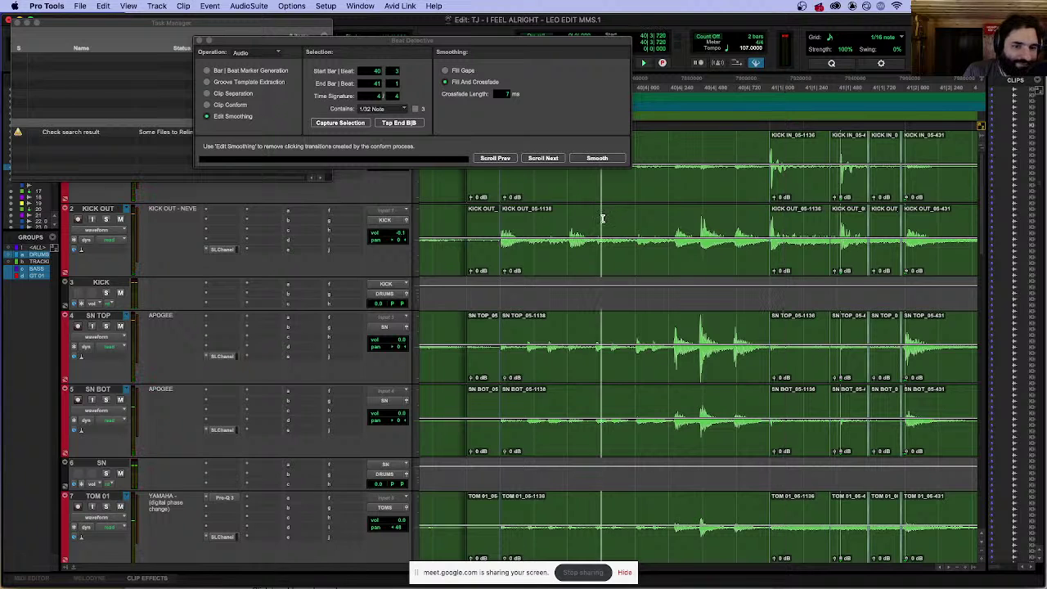
Step: Enlarge the waveform display vertically and set the grid value to 1/16-note triplets
drag(320, 52, 183, 30)
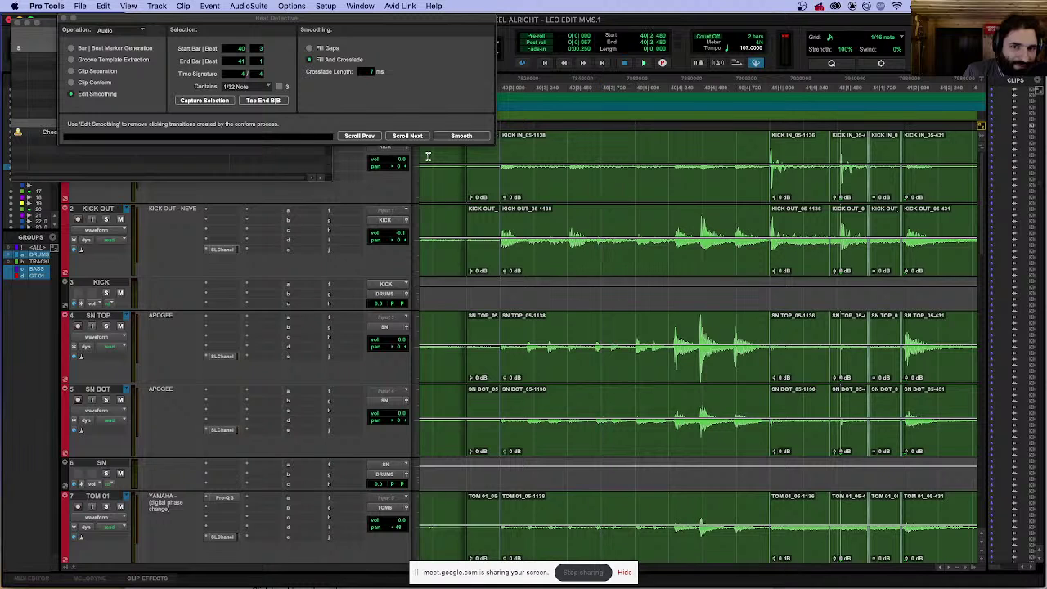
key(space)
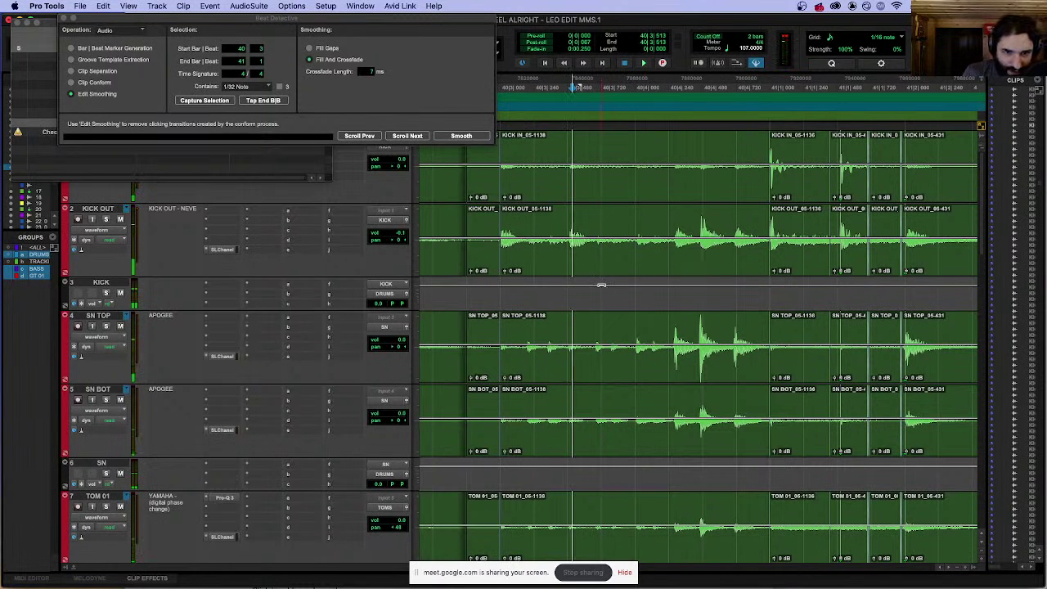
key(super+alt+bracketright)
key(super+alt+bracketright)
key(super+alt+bracketright)
key(super+alt+bracketright)
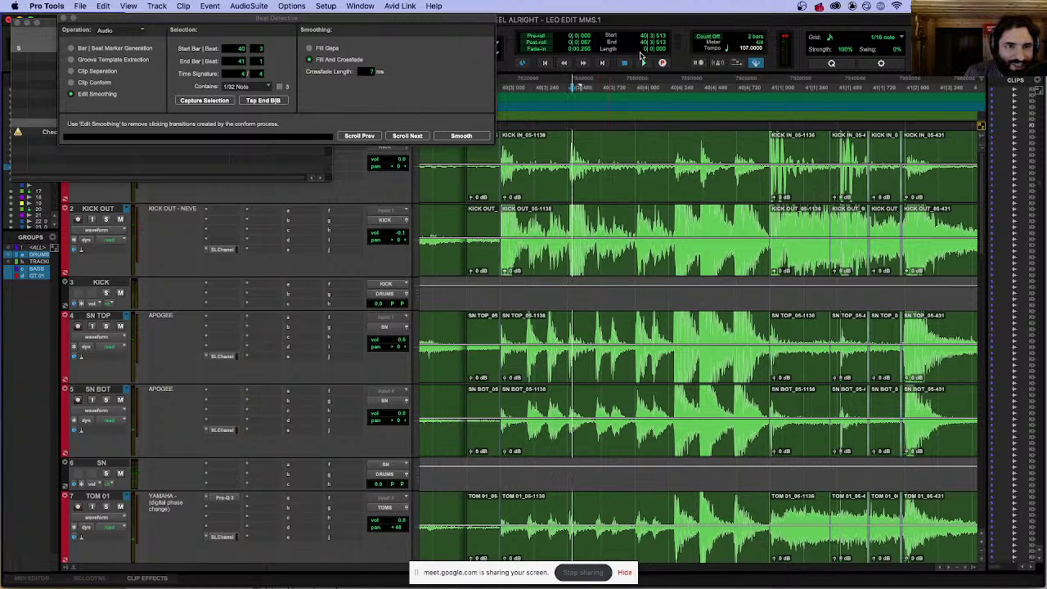
drag(459, 23, 380, 48)
click(474, 42)
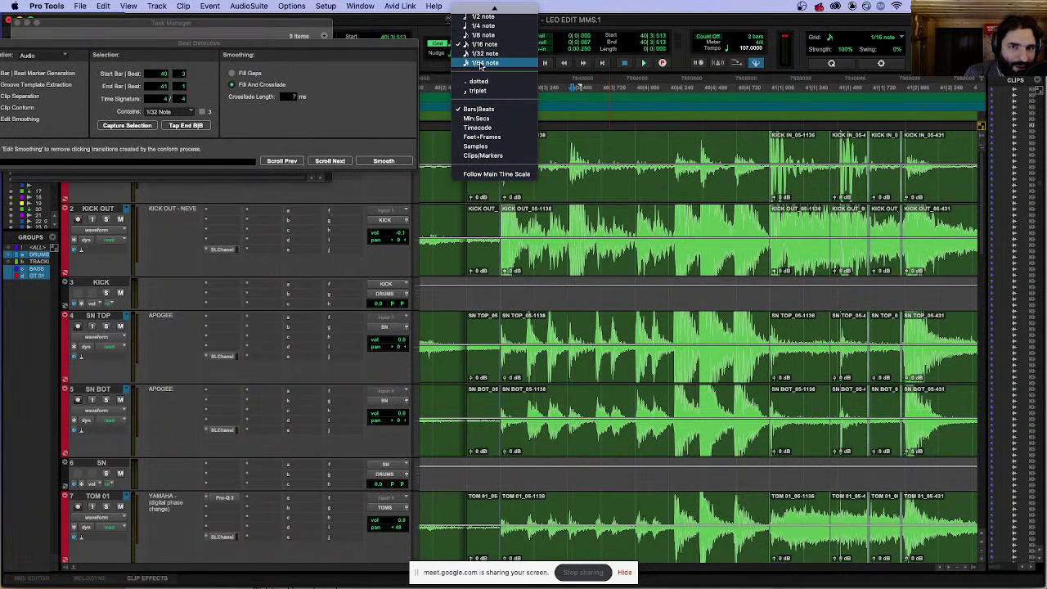
click(478, 90)
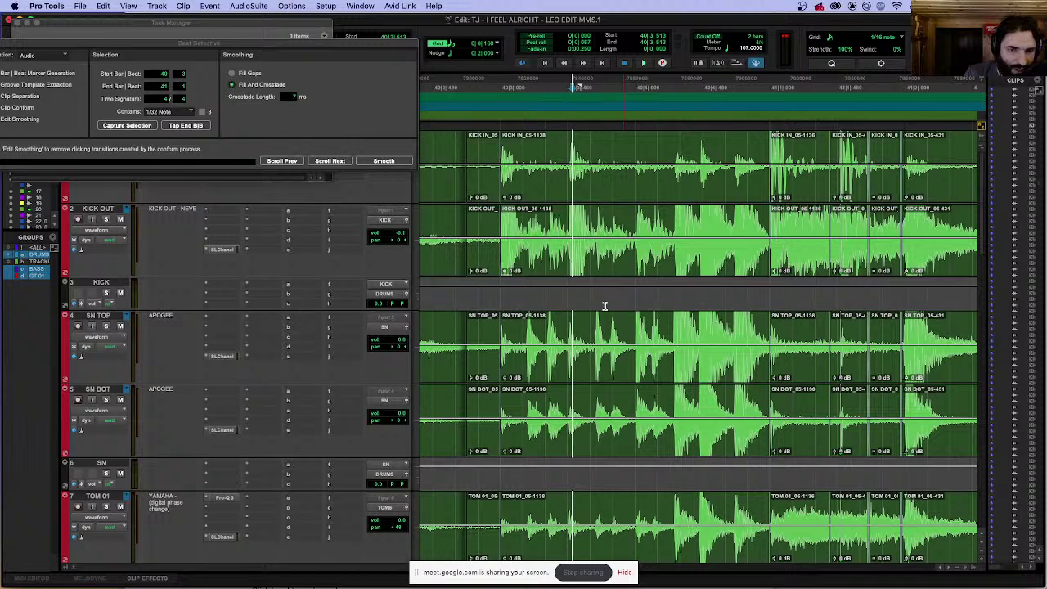
Step: Separate the grouped drum clips at 40|3|480 and before the fill's second hit, moving the second-hit clip to 40|3|160
click(551, 320)
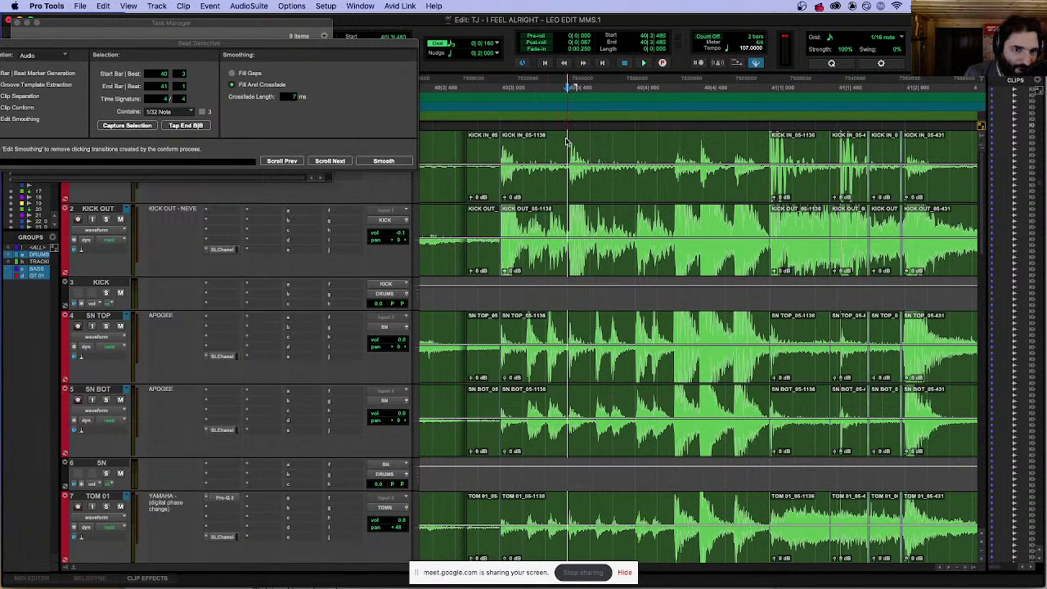
key(super+e)
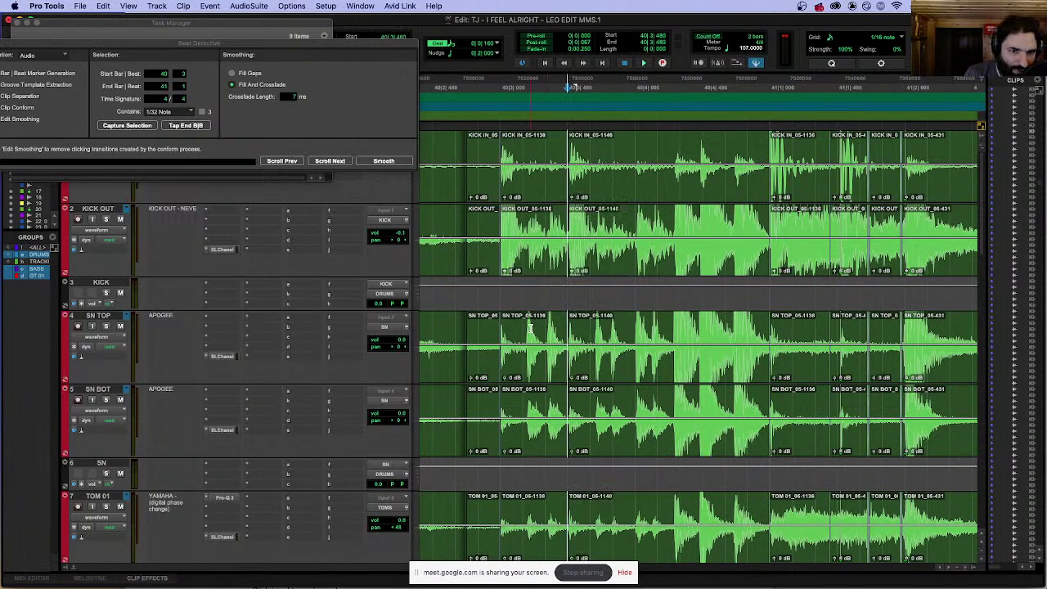
click(519, 328)
key(super+e)
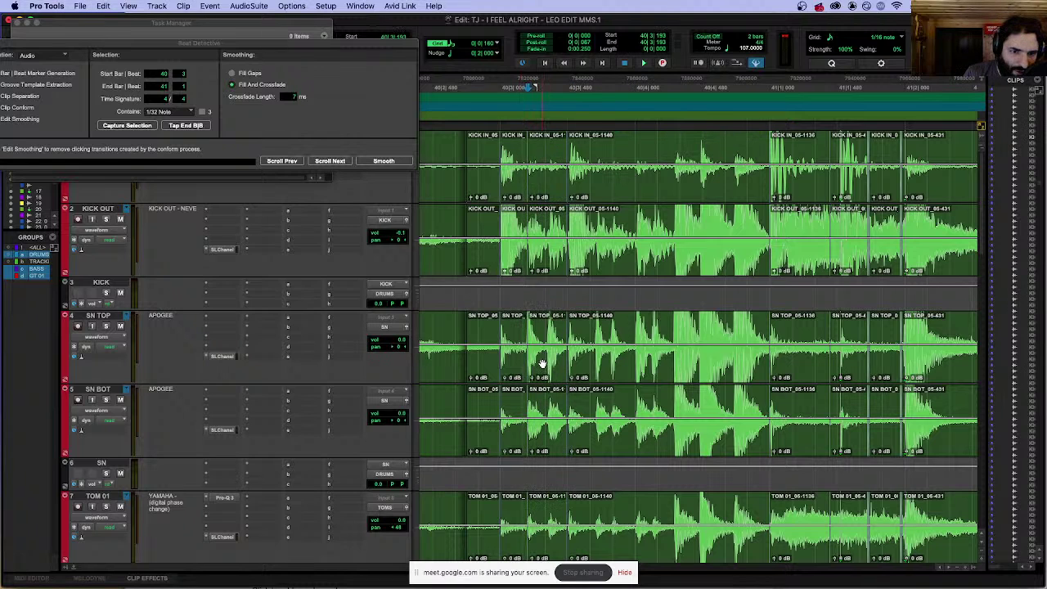
click(538, 368)
drag(538, 369, 533, 369)
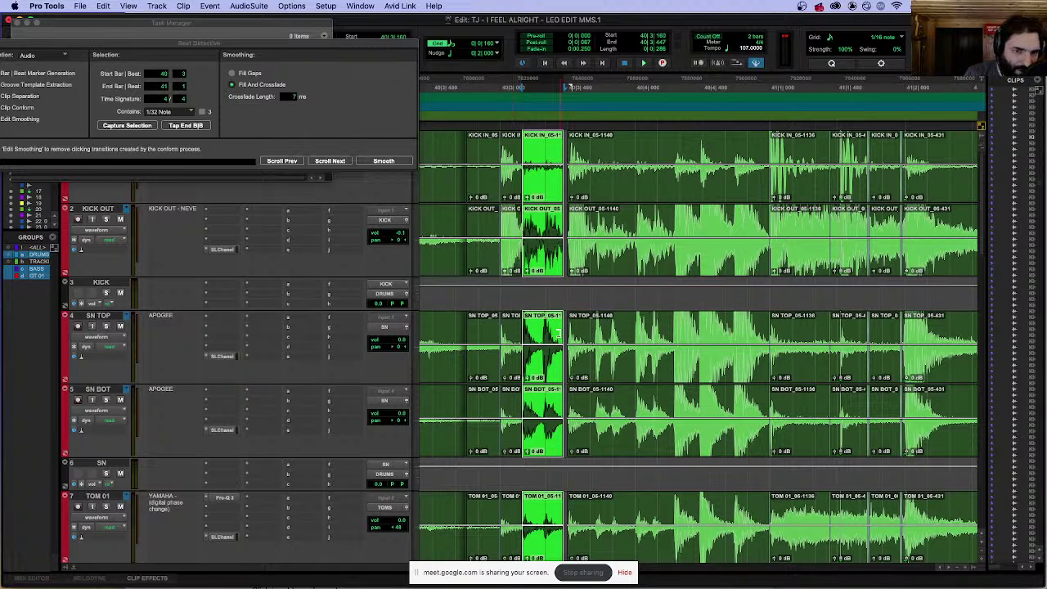
Step: Separate the grouped drum clips before each of the next three fill hits, between 40|3|480 and 40|4|000
click(593, 320)
key(super+e)
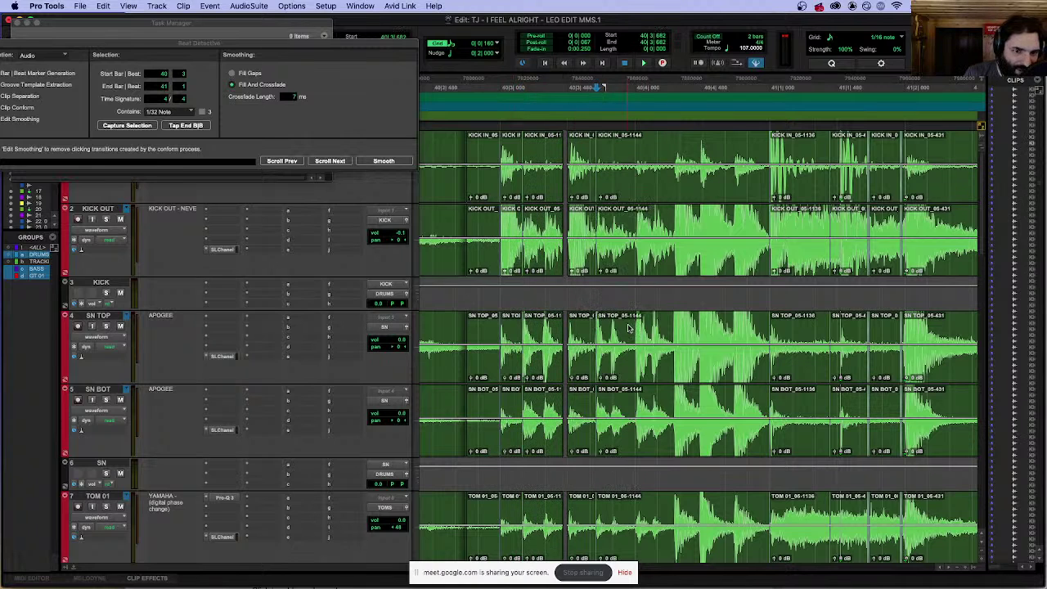
click(634, 325)
click(611, 326)
key(super+e)
click(634, 327)
key(super+e)
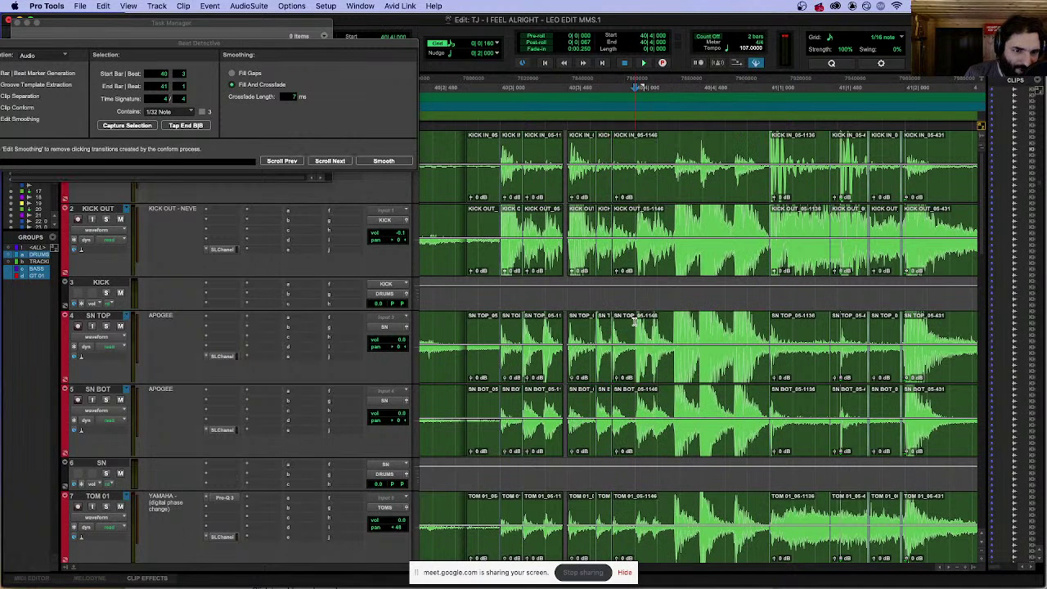
Step: Align the newly separated fill hits to the triplet grid at 40|3|640 and 40|3|800
click(623, 364)
key(super+bracketright)
key(super+bracketright)
key(super+bracketright)
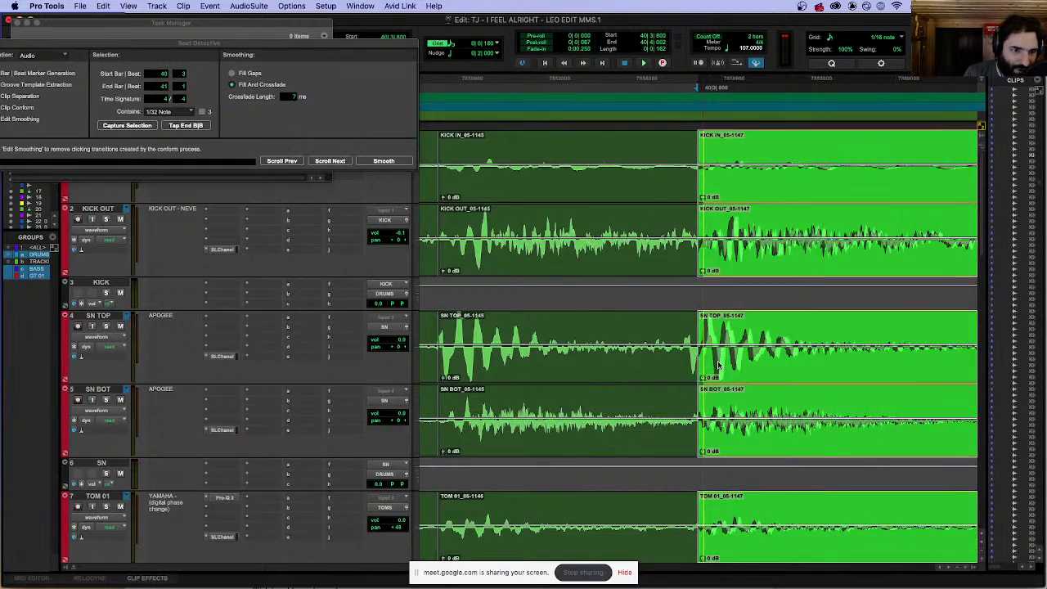
key(super+bracketleft)
key(super+bracketleft)
key(super+bracketleft)
key(super+bracketleft)
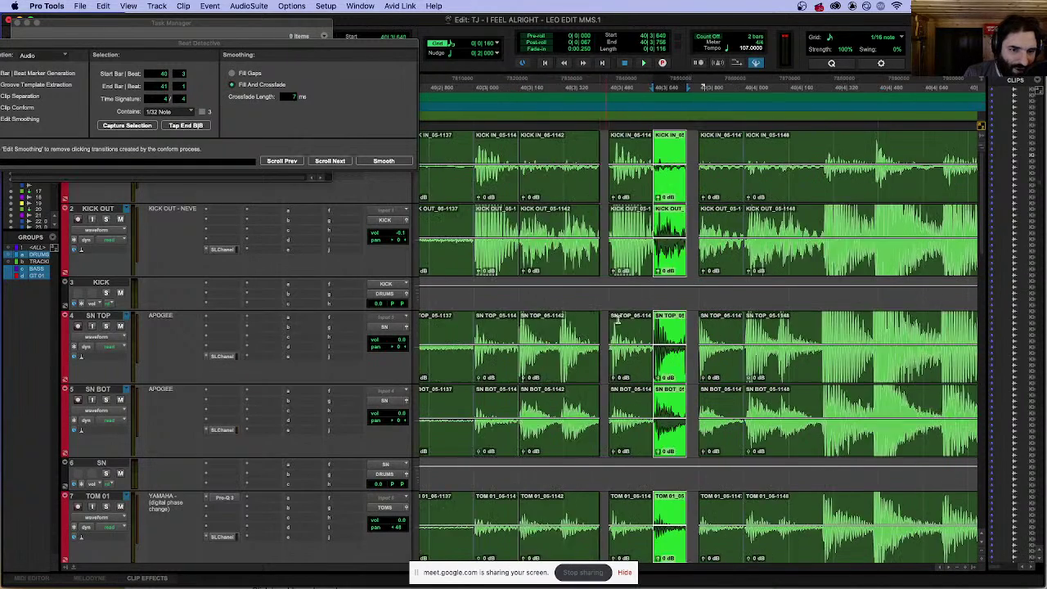
Step: Play the partly edited fill from 40|2|800 to check its timing
key(super+a)
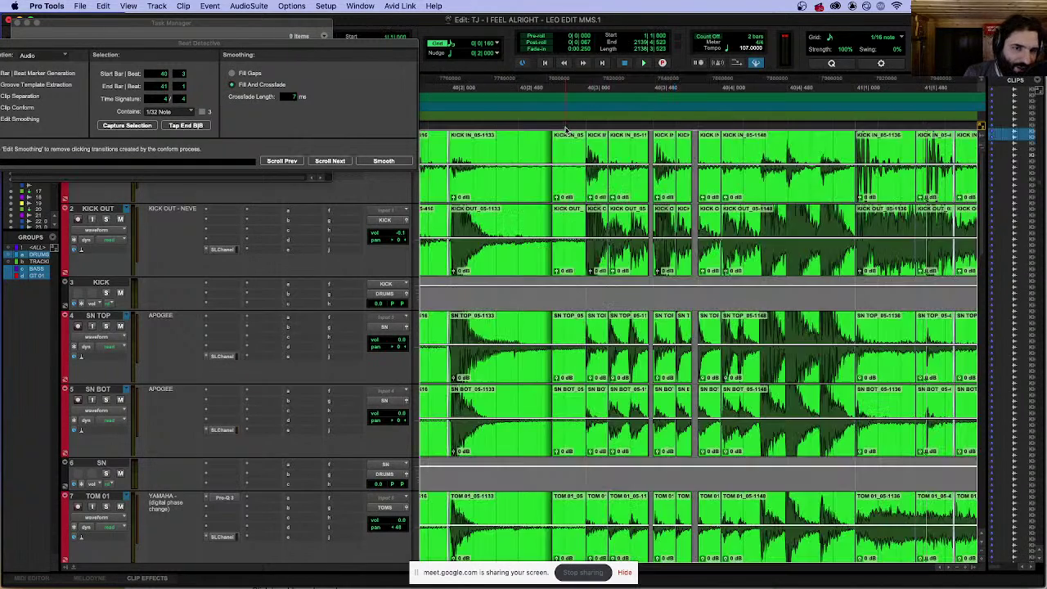
click(566, 128)
key(space)
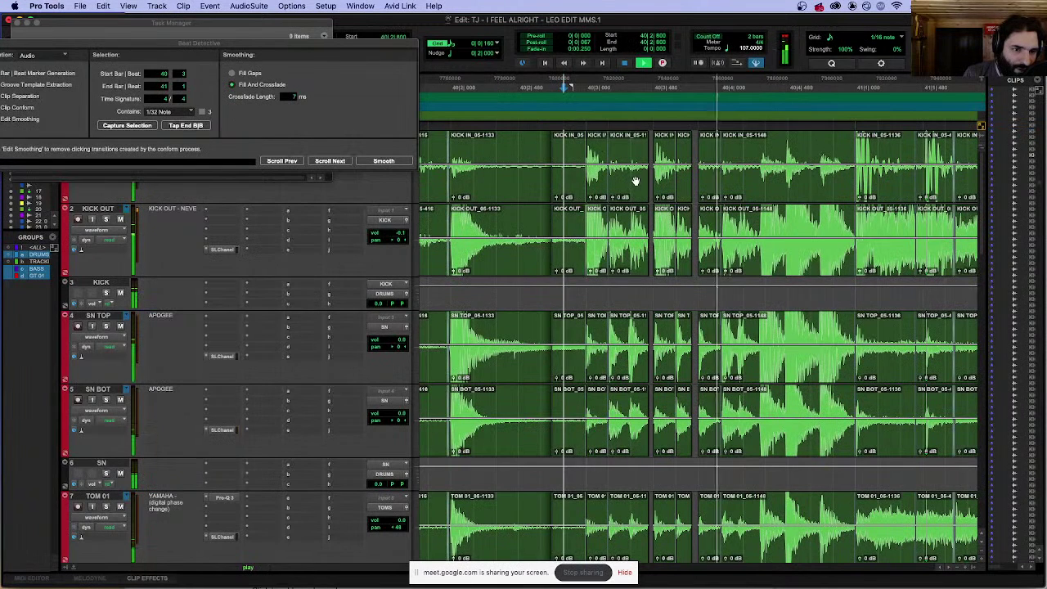
key(space)
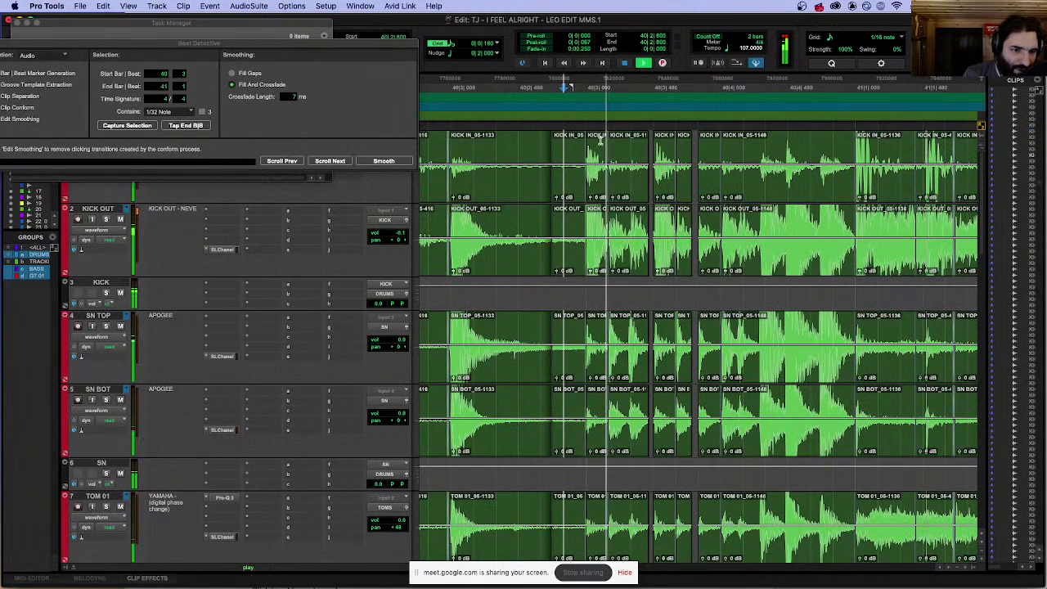
key(space)
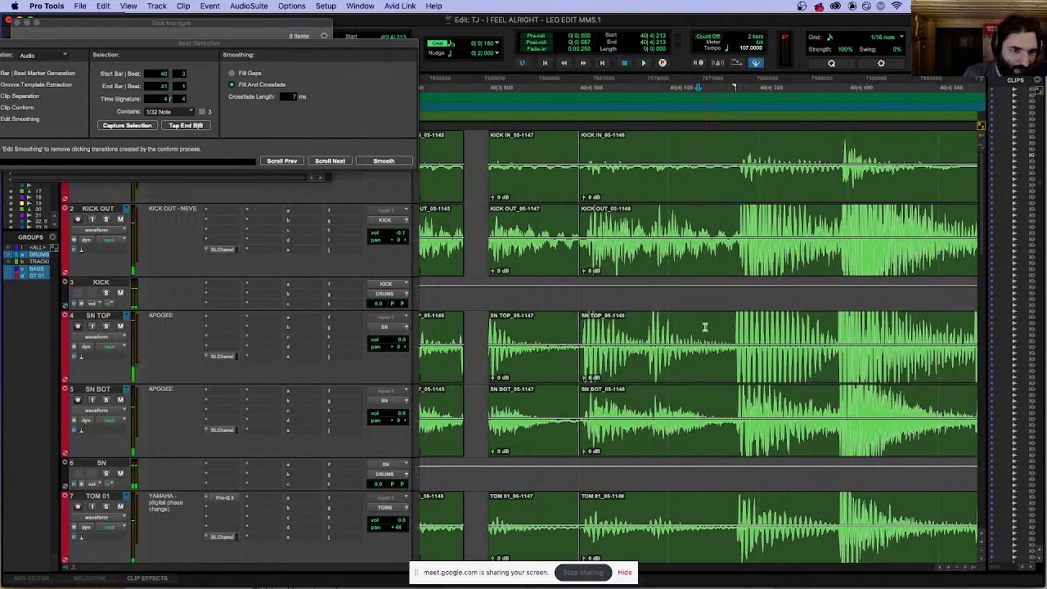
Step: Separate the drum clips at the hit at 40|4|131 and move the remainder to 40|4|160
key(super+bracketright)
double_click(650, 323)
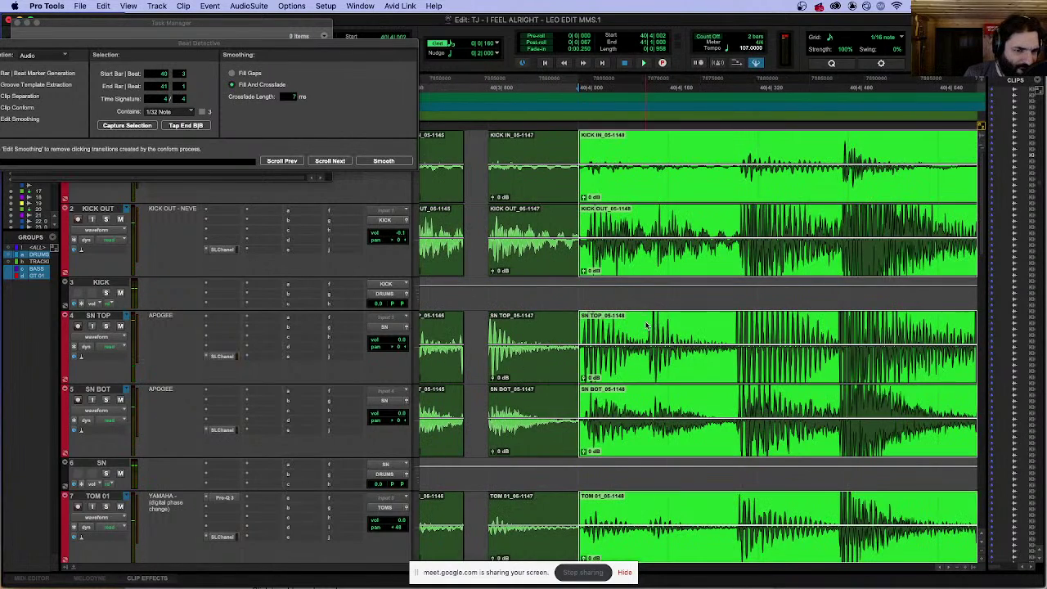
click(650, 326)
drag(650, 327, 707, 331)
key(super+e)
key(super+bracketleft)
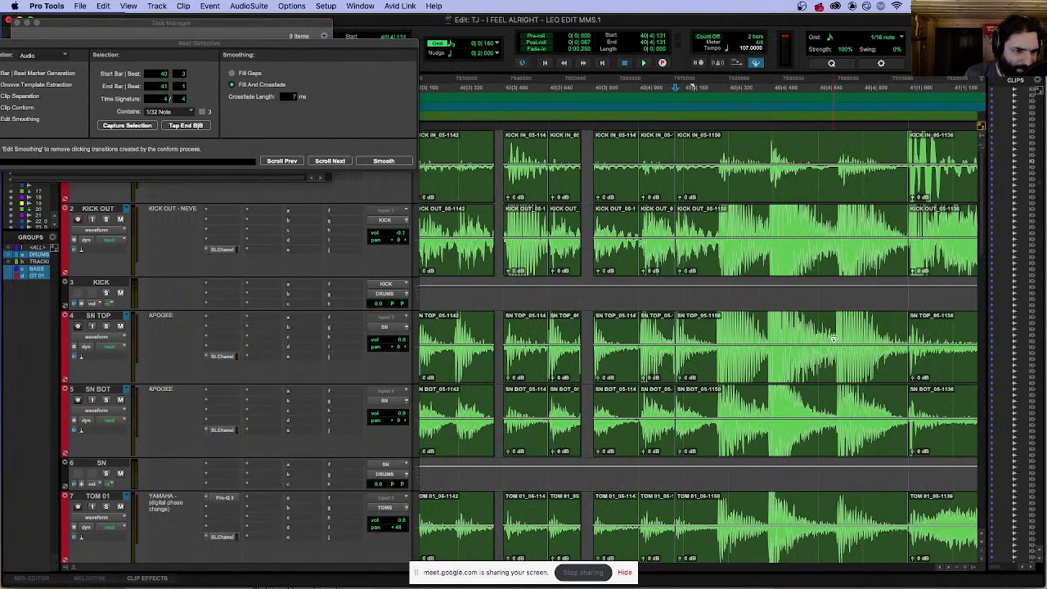
click(815, 381)
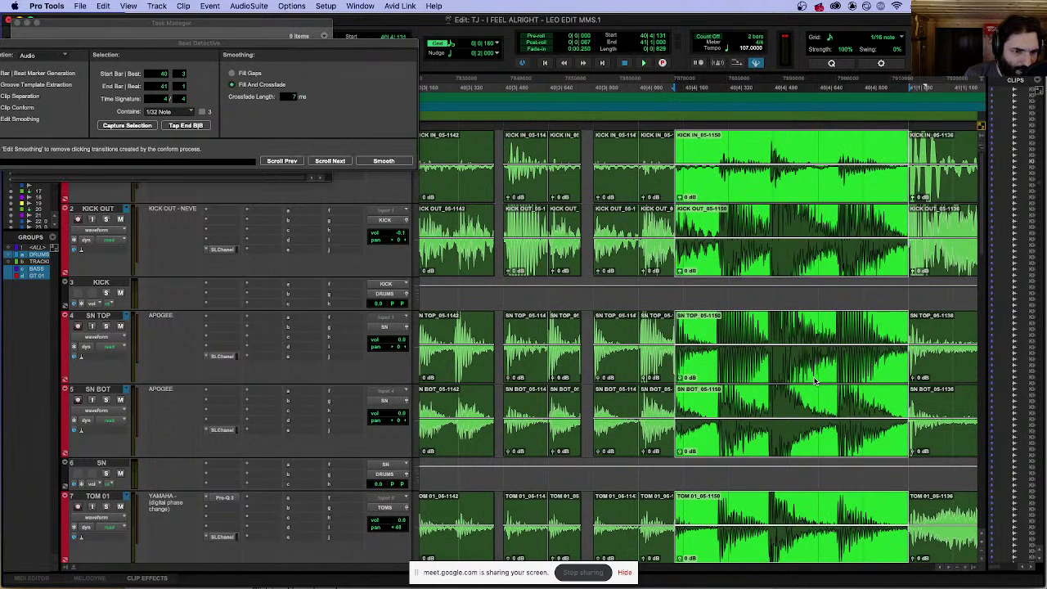
drag(814, 381, 822, 378)
Step: Separate the drum clips before the following fill hit and move the remainder to 40|4|320
click(725, 325)
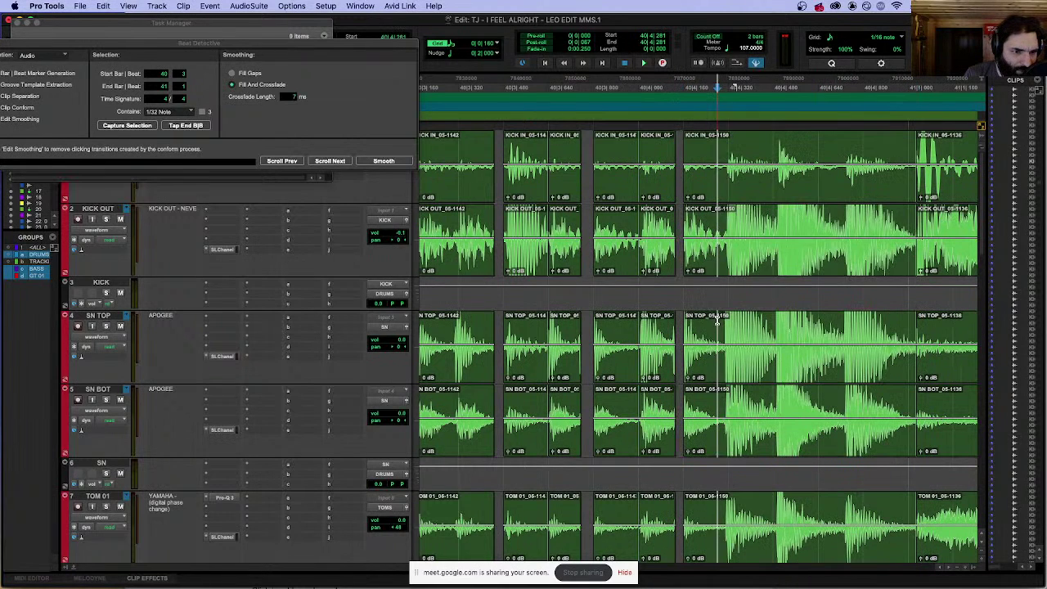
key(super+e)
click(766, 370)
drag(766, 370, 768, 331)
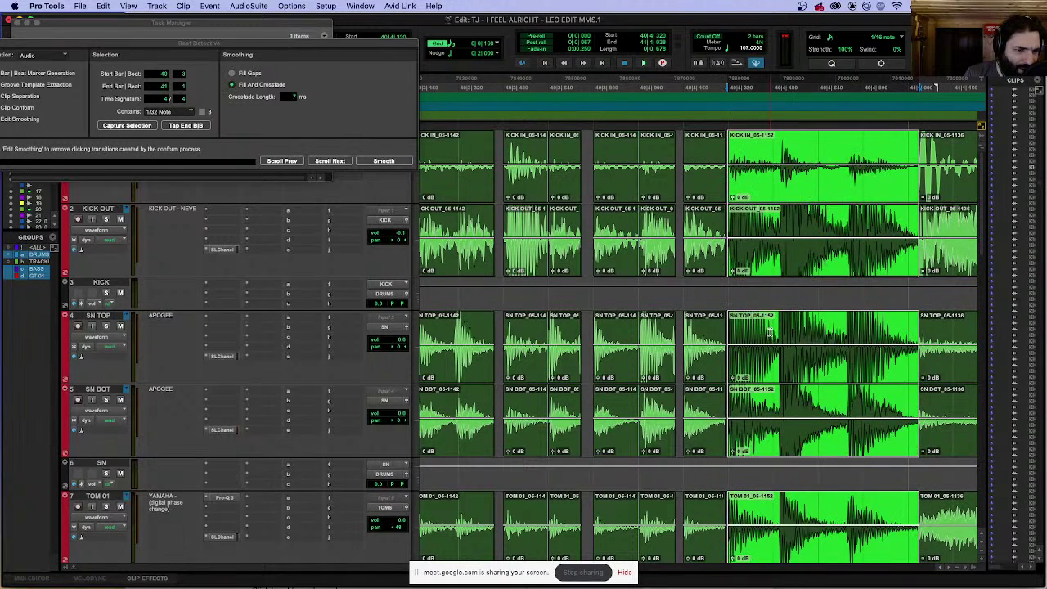
Step: Separate the last two hits of the fill and move them to 40|4|480 and 40|4|800
click(773, 323)
key(super+e)
click(839, 323)
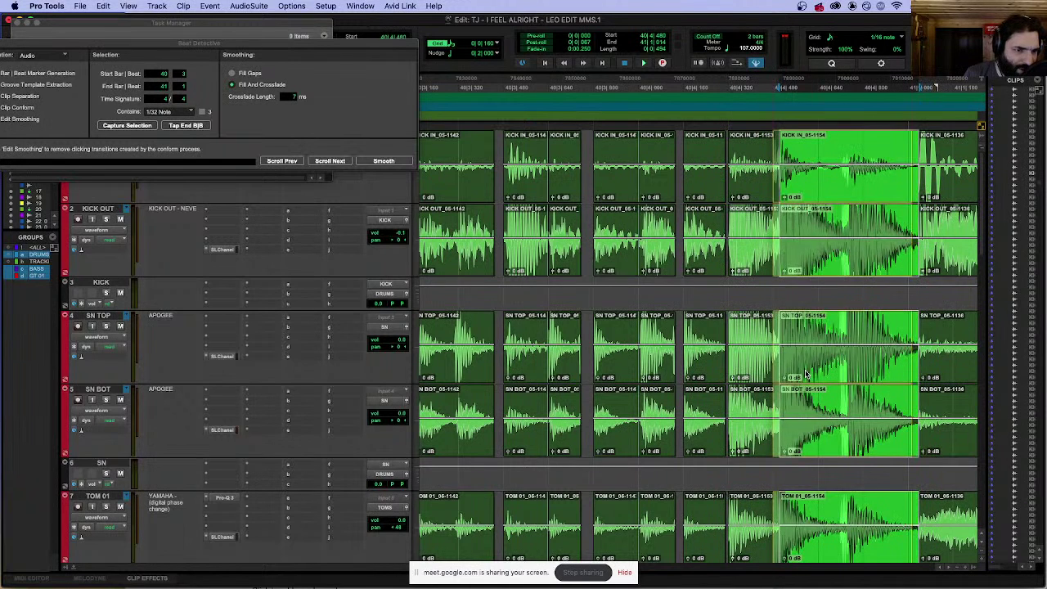
drag(839, 322, 833, 321)
click(833, 321)
key(super+e)
drag(865, 368, 876, 346)
key(super+bracketleft)
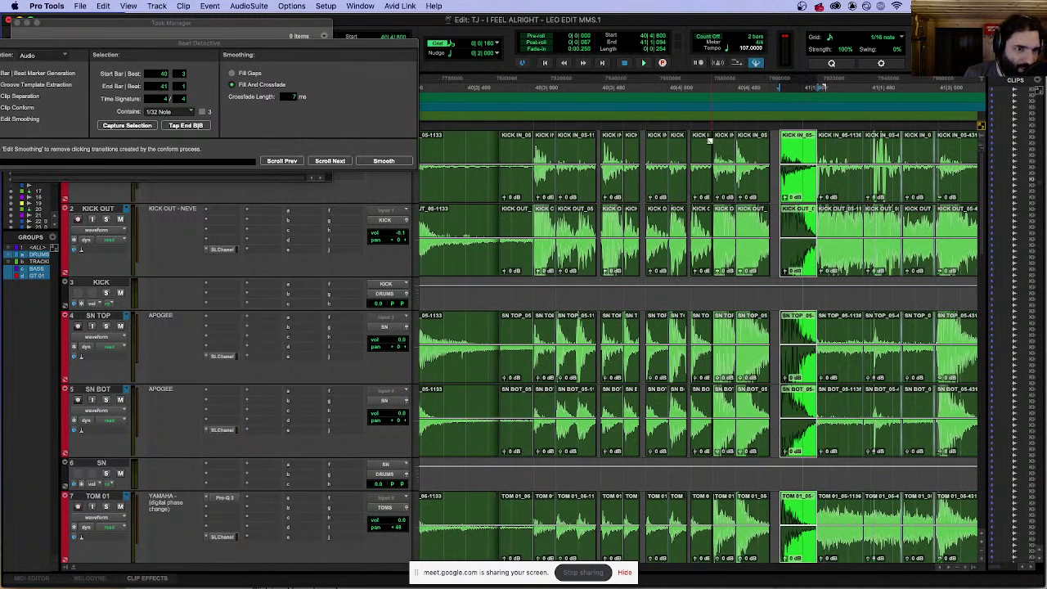
Step: Play the manually aligned fill repeatedly from 40|2|800 through the downbeat of bar 41
click(522, 132)
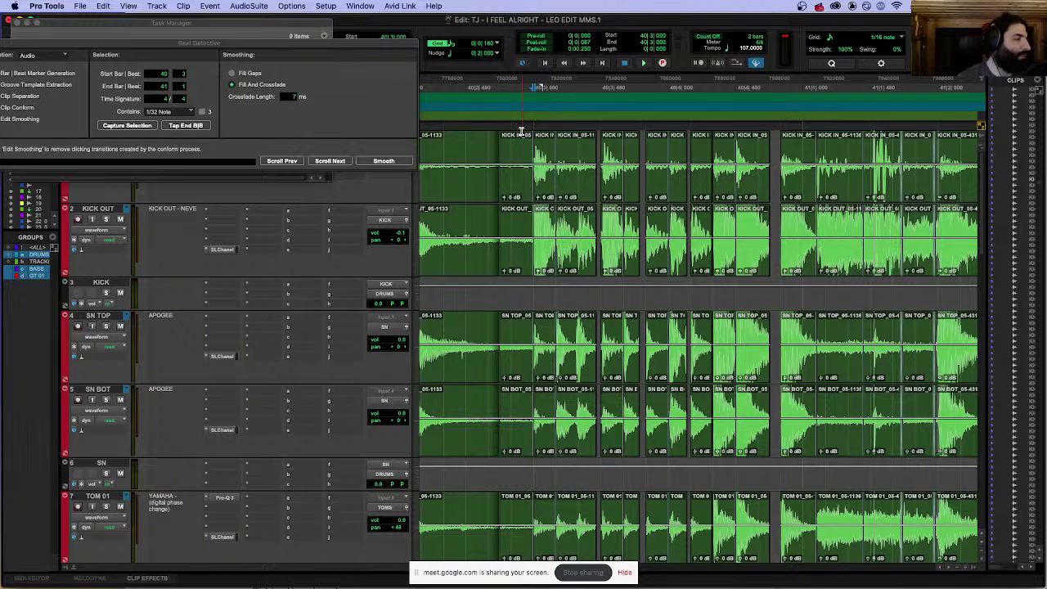
click(515, 131)
key(space)
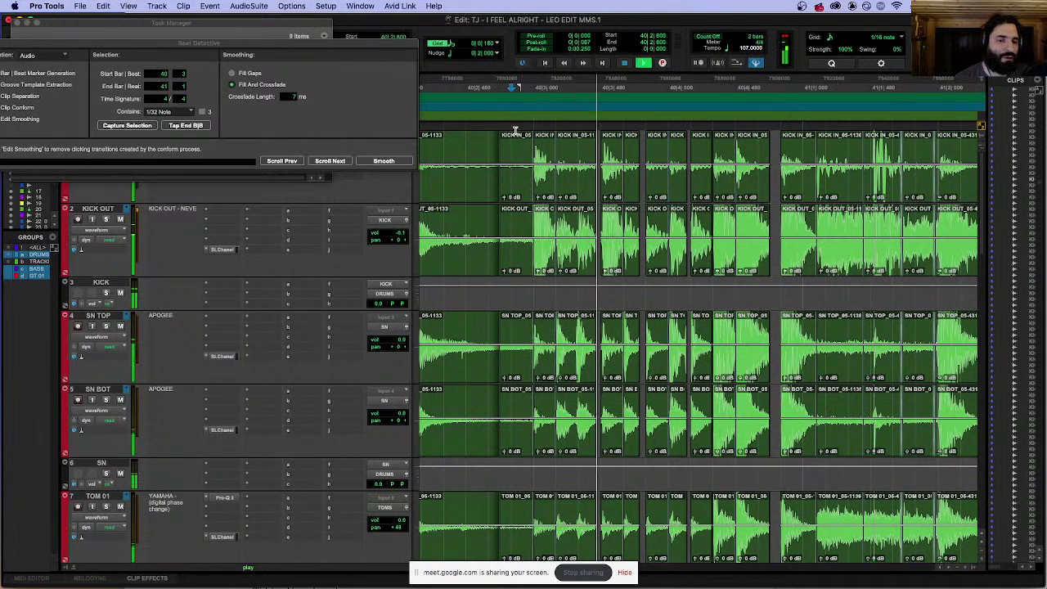
key(space)
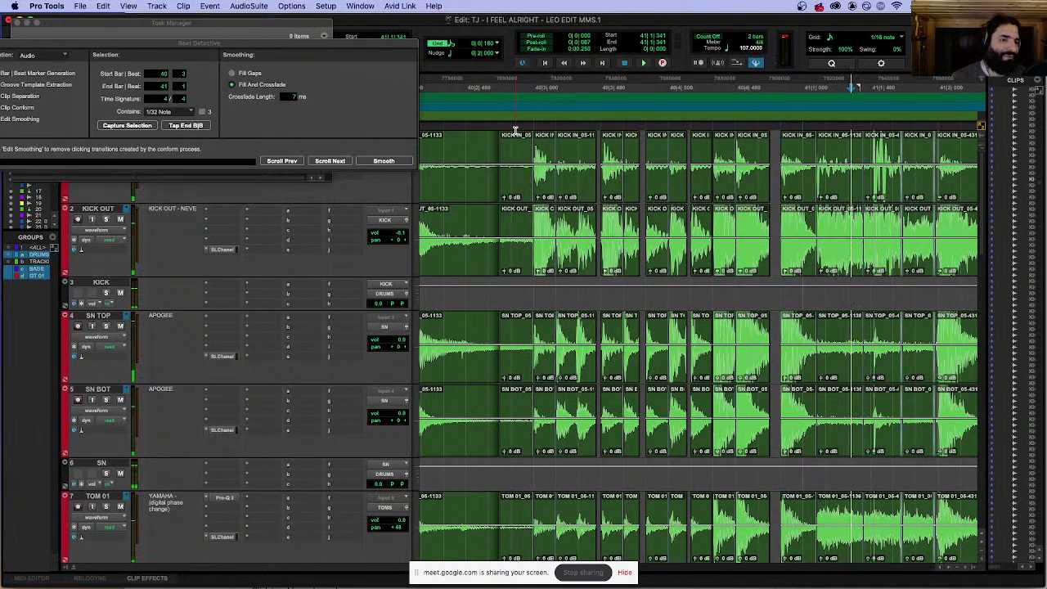
click(511, 133)
key(space)
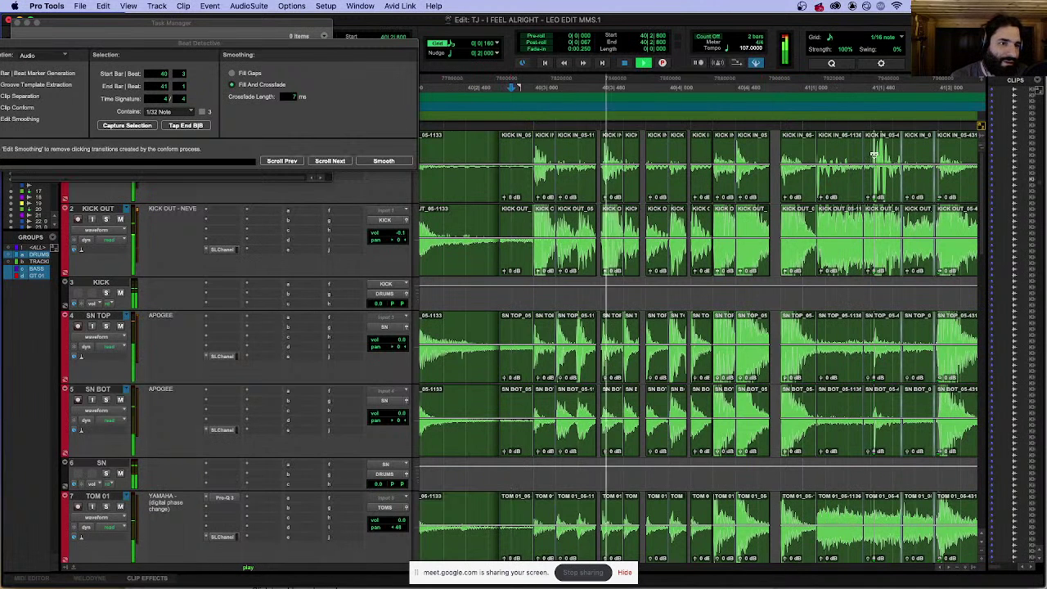
key(space)
Step: Extend the start of the bar 41 downbeat clips back to 41|1|000 and replay the fill from 40|2|800
double_click(818, 152)
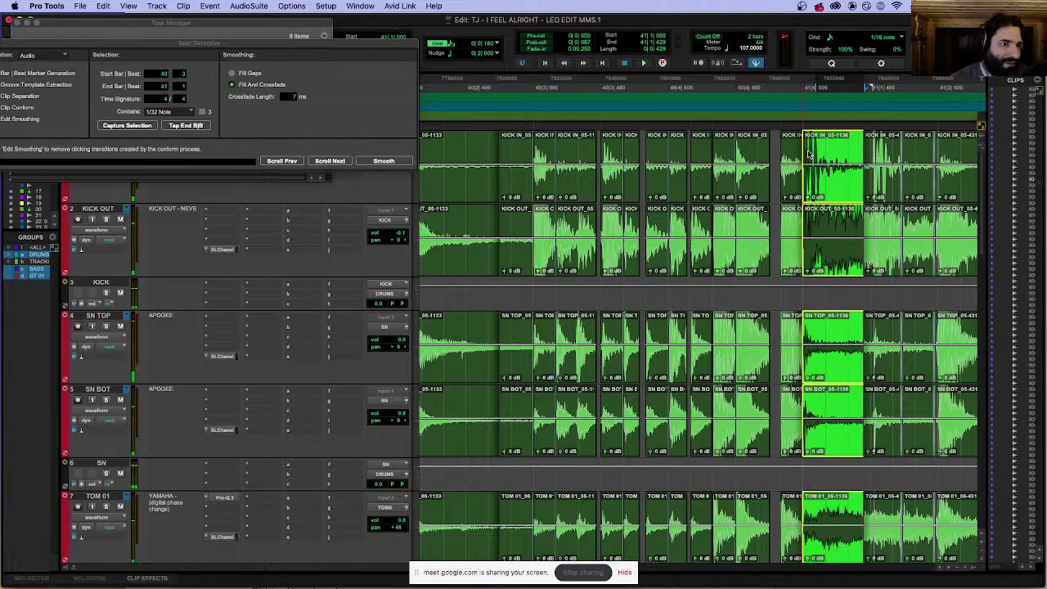
click(512, 119)
key(space)
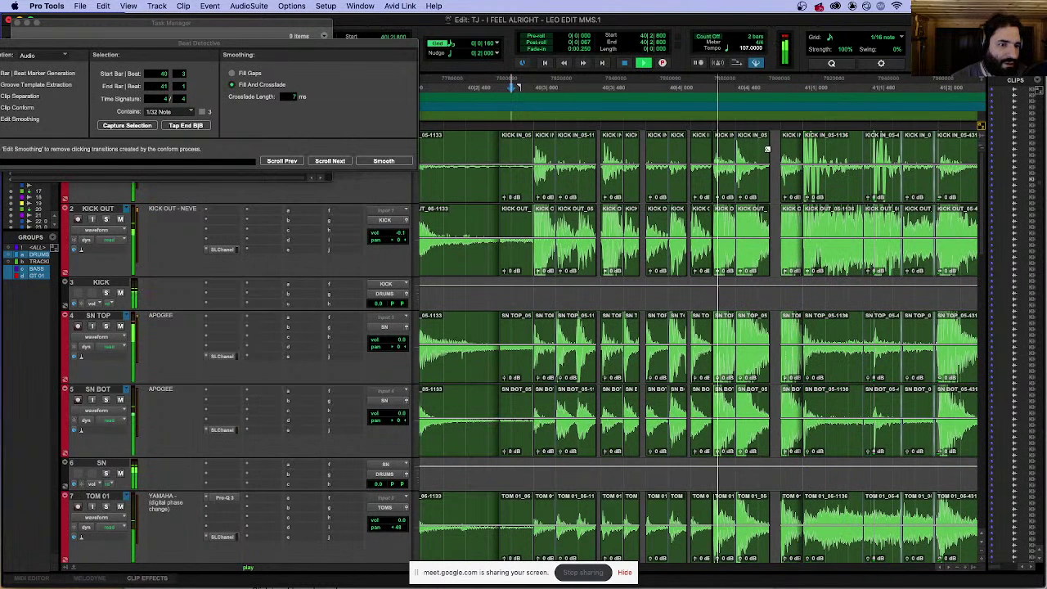
key(space)
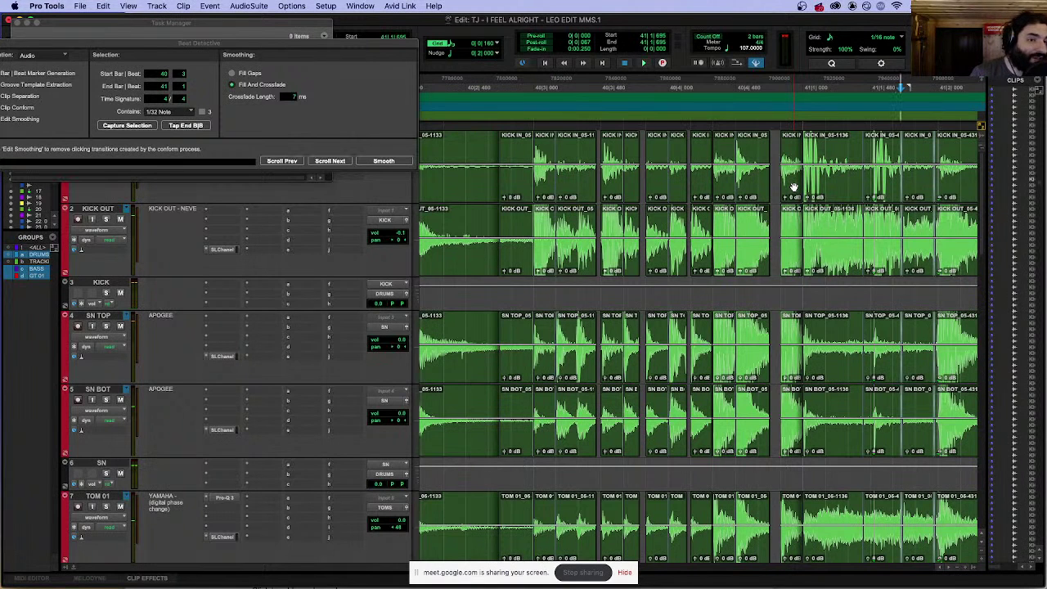
double_click(793, 188)
click(665, 321)
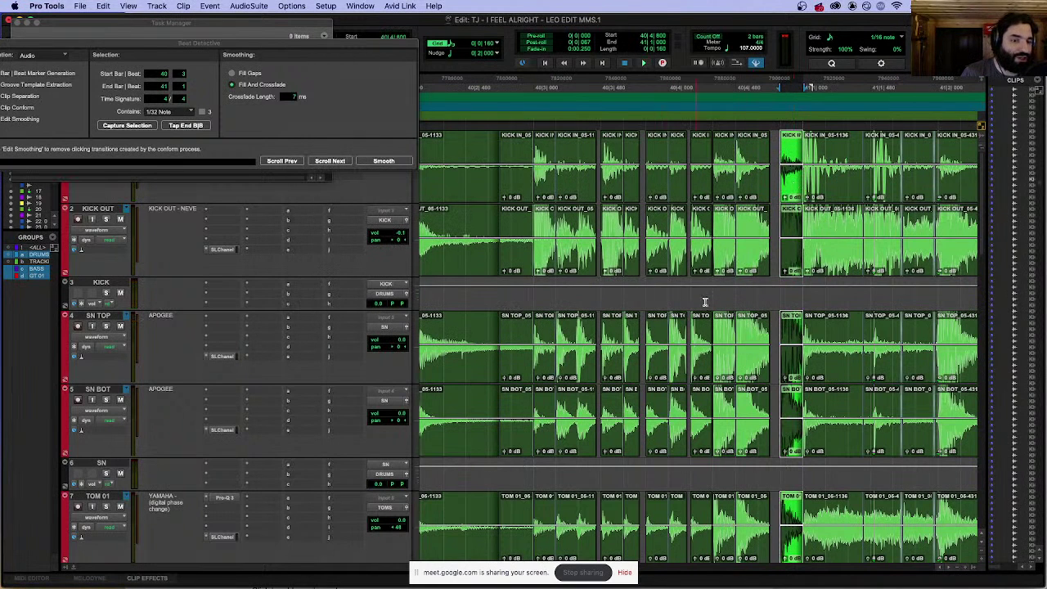
click(498, 192)
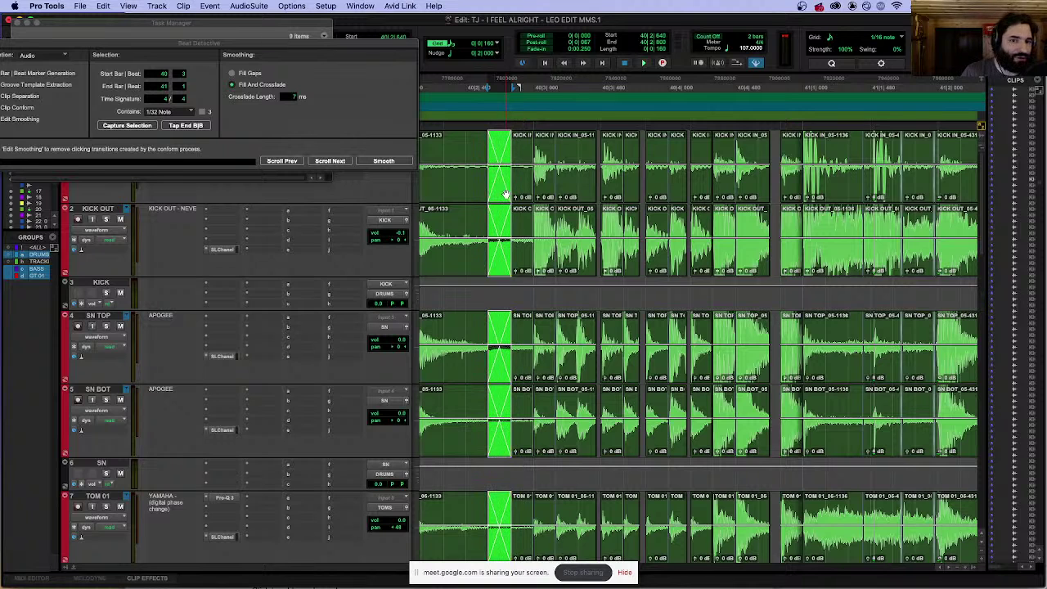
key(super+z)
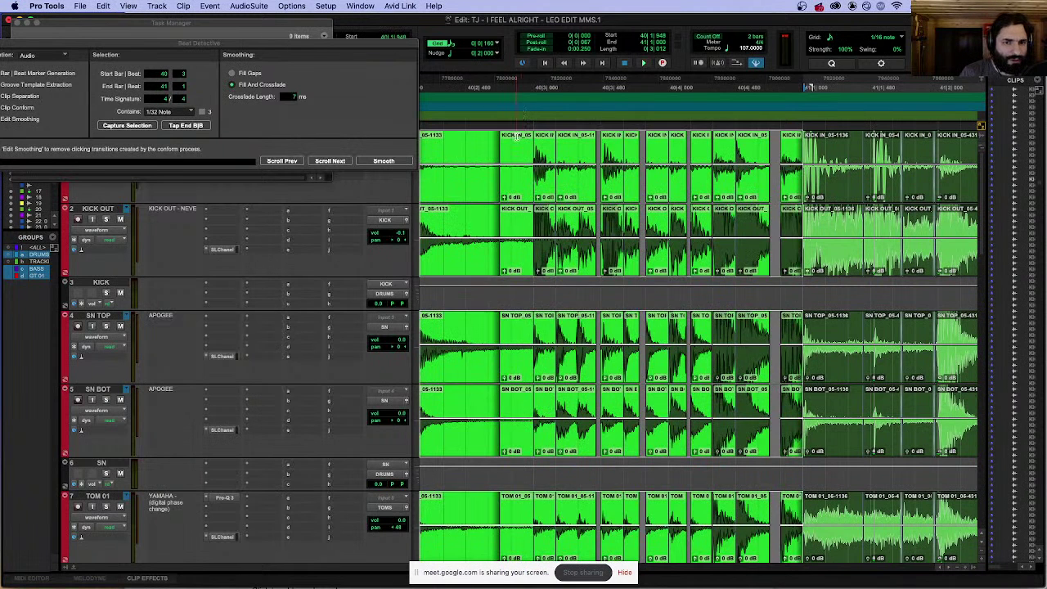
Step: Smooth the fill clips from 40|2|720 to the bar 41 downbeat with Beat Detective, using Fill And Crossfade with a 7 ms crossfade length
click(523, 191)
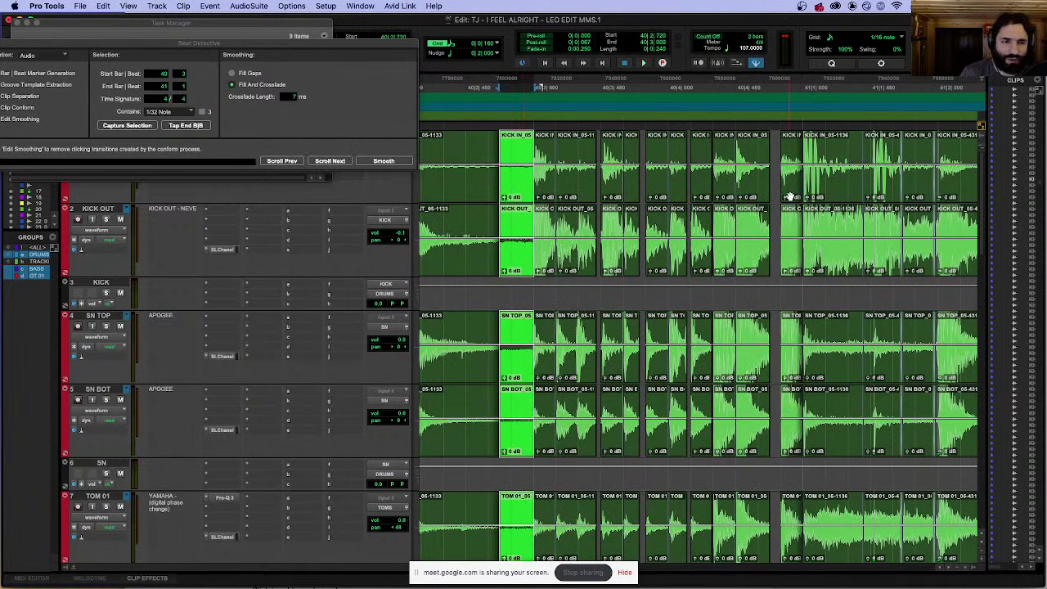
shift+click(790, 196)
drag(195, 42, 295, 40)
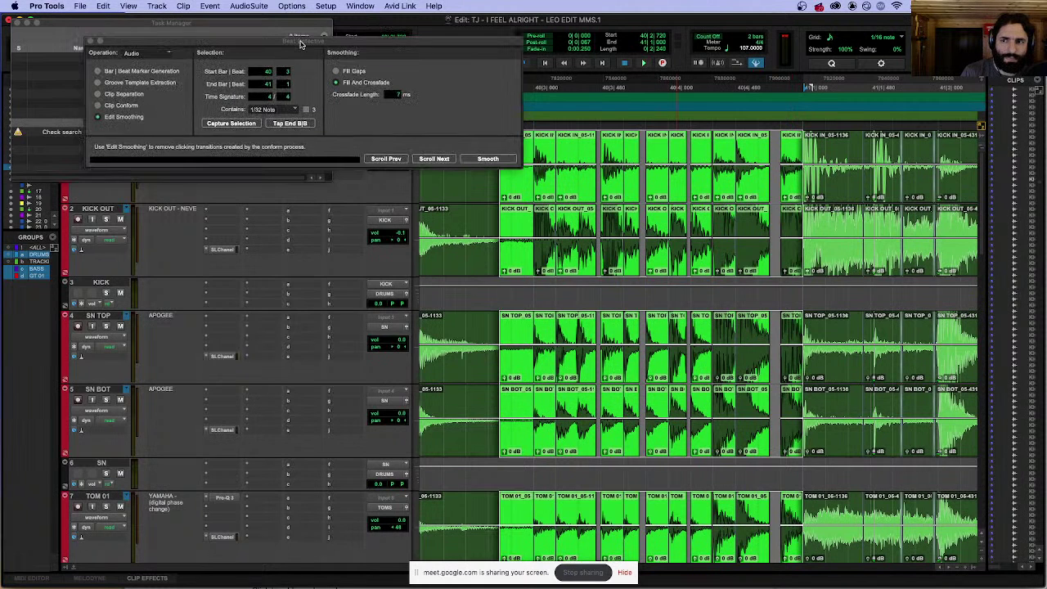
click(489, 159)
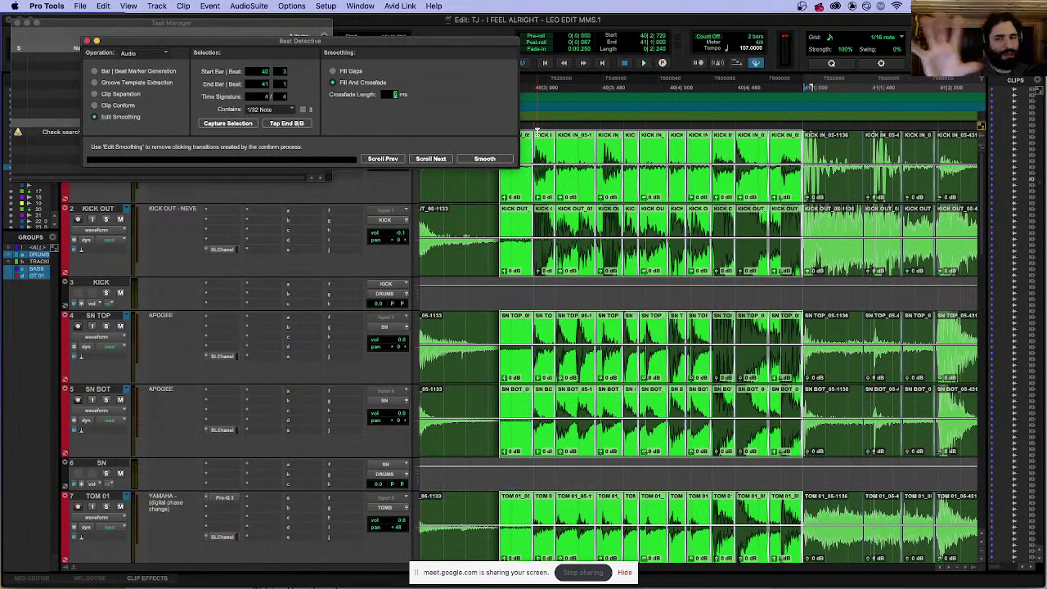
click(113, 94)
click(118, 105)
click(121, 116)
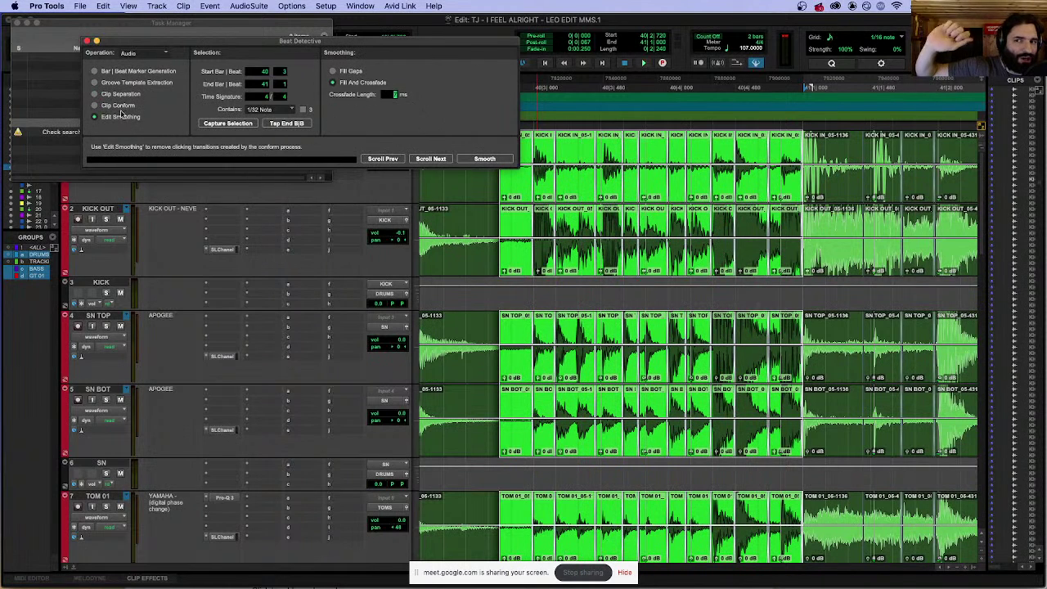
click(121, 105)
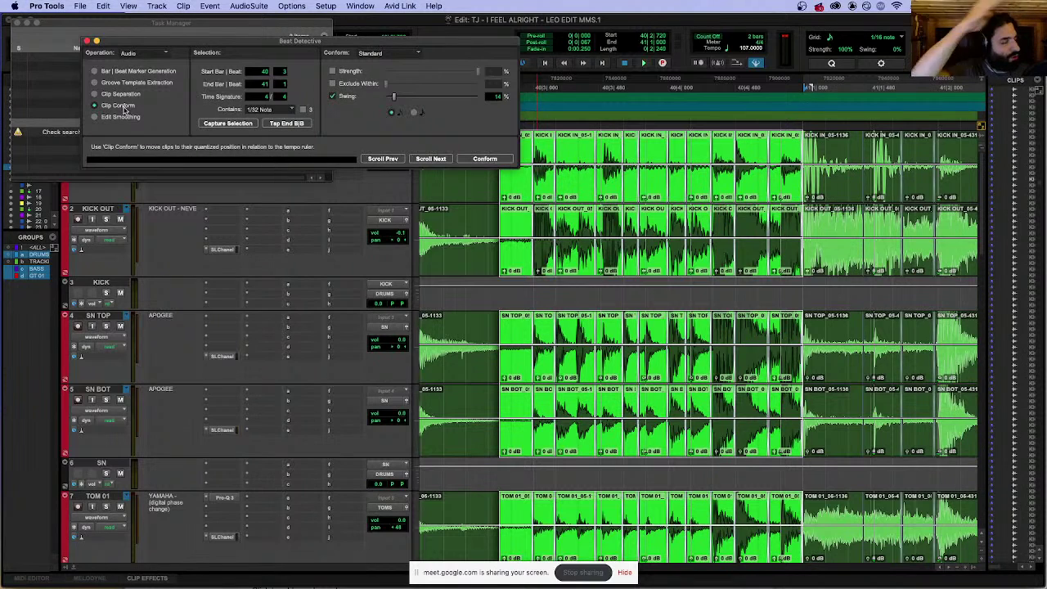
click(123, 117)
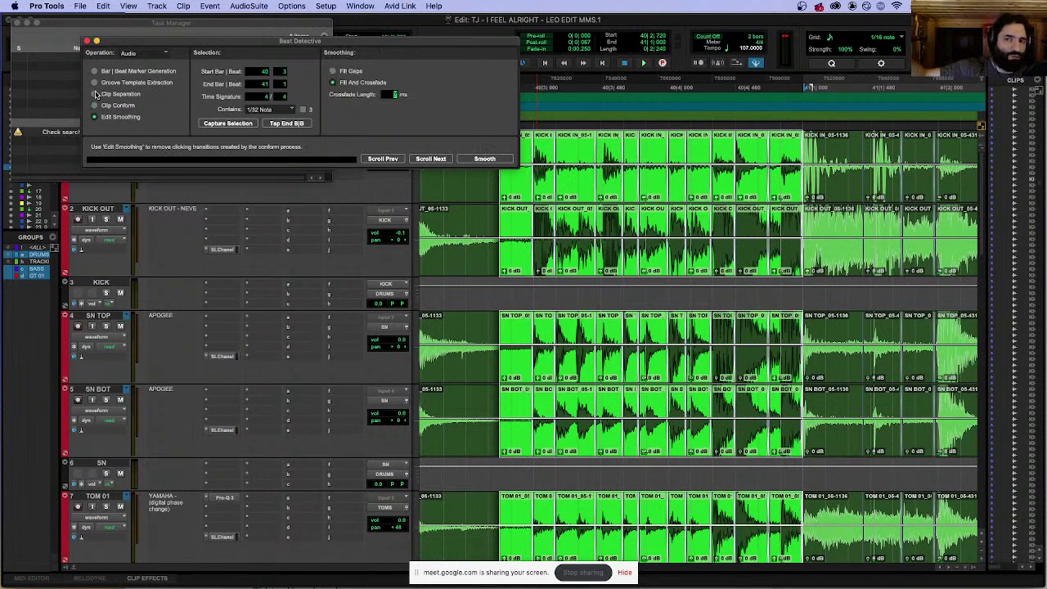
Step: Close Beat Detective and play the smoothed drum fill from 40|2|320
click(88, 41)
click(441, 139)
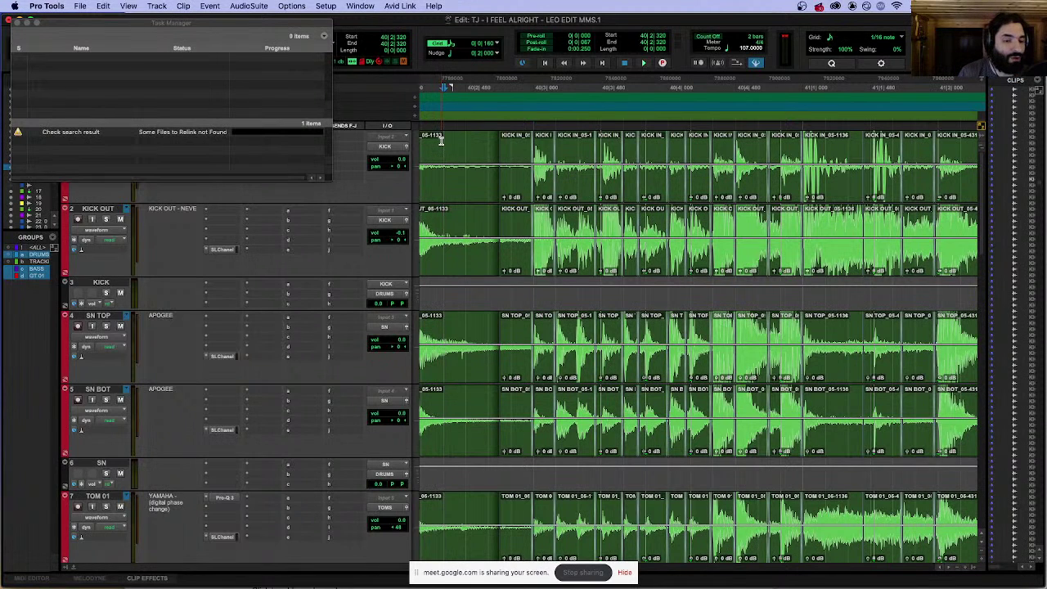
key(space)
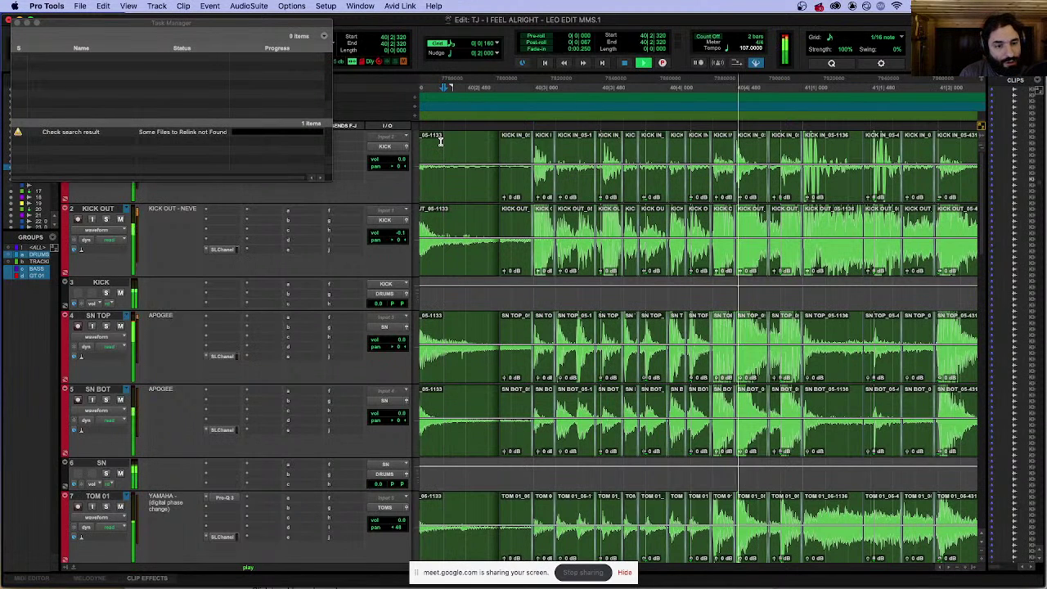
key(space)
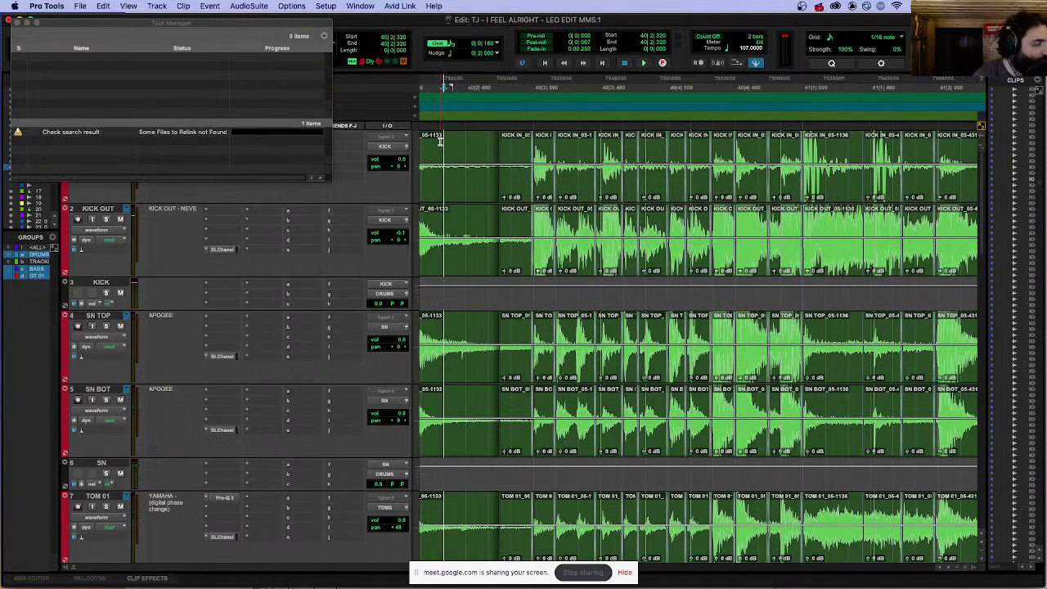
Step: Play back the drum fill leading into bar 41, starting from 40|2|320 and again from 40|2|480
key(space)
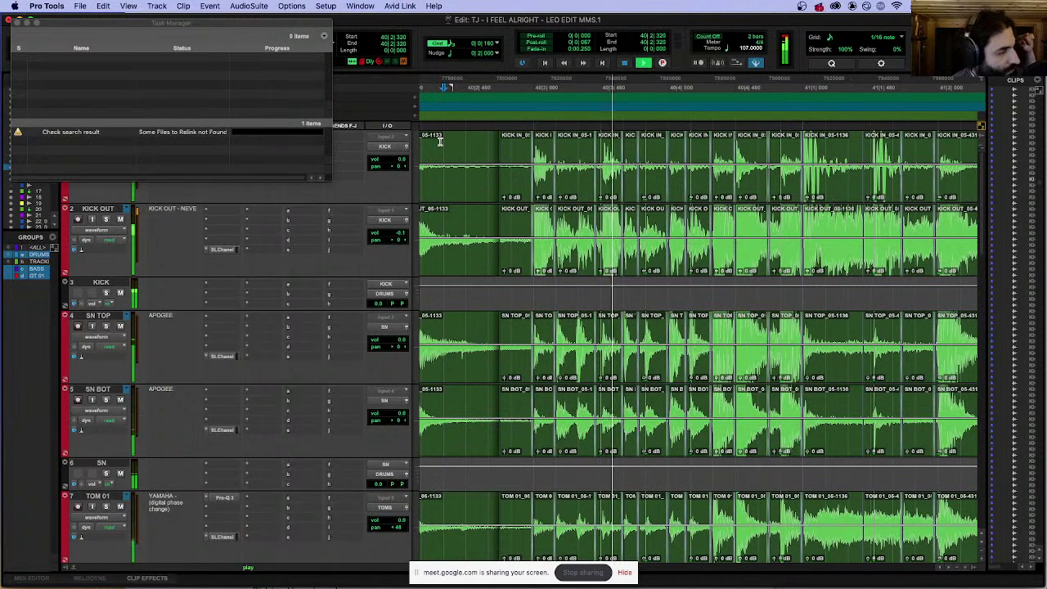
key(space)
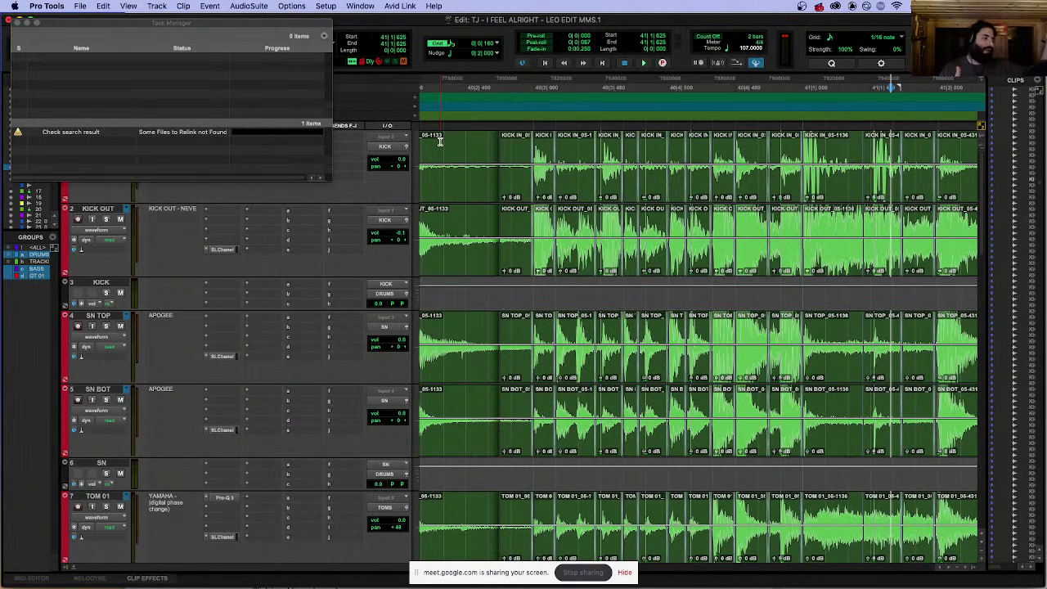
click(467, 144)
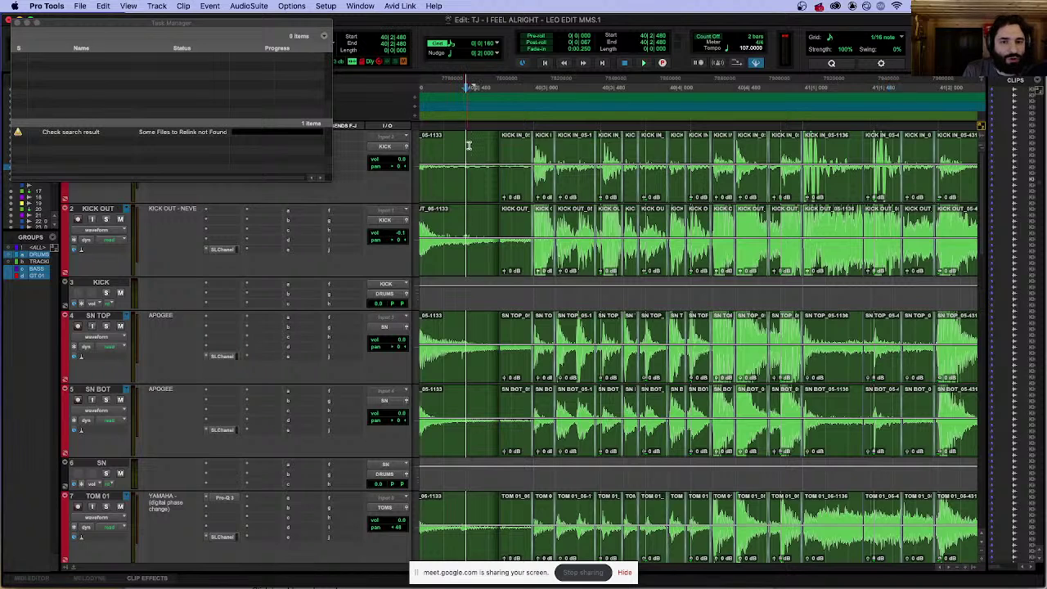
key(space)
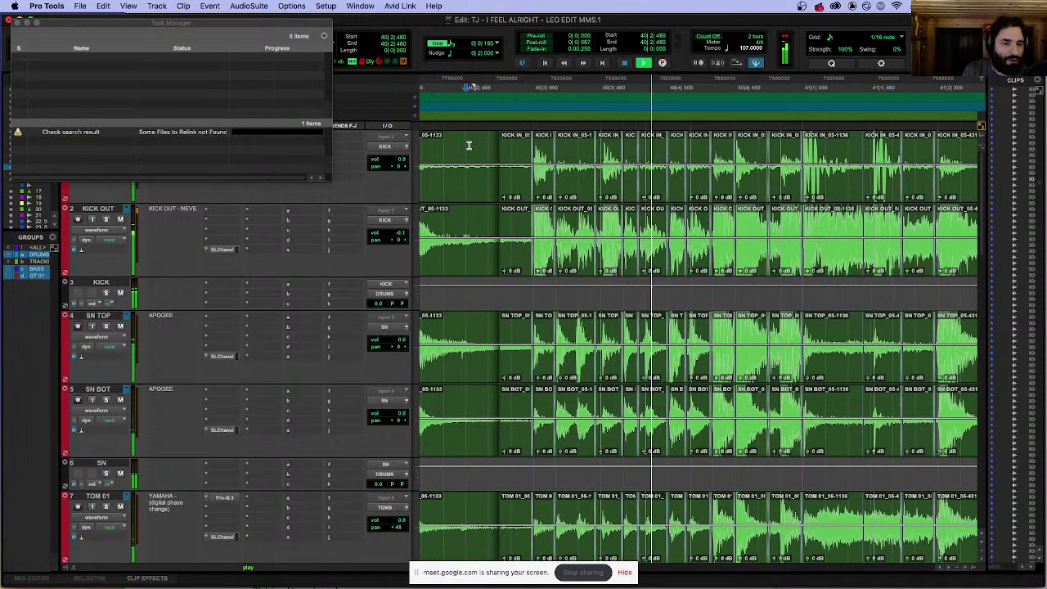
key(space)
Step: Extend the start of the last grouped drum clip before bar 41 back to 40|4|643, and play the fill from 40|3|000
click(777, 159)
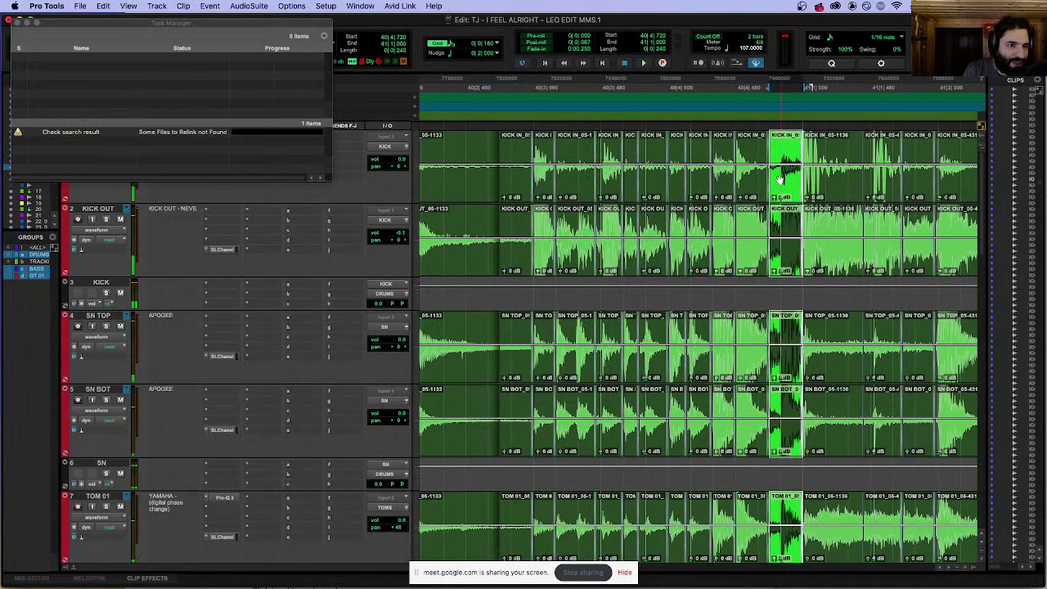
key(super+bracketright)
key(super+bracketright)
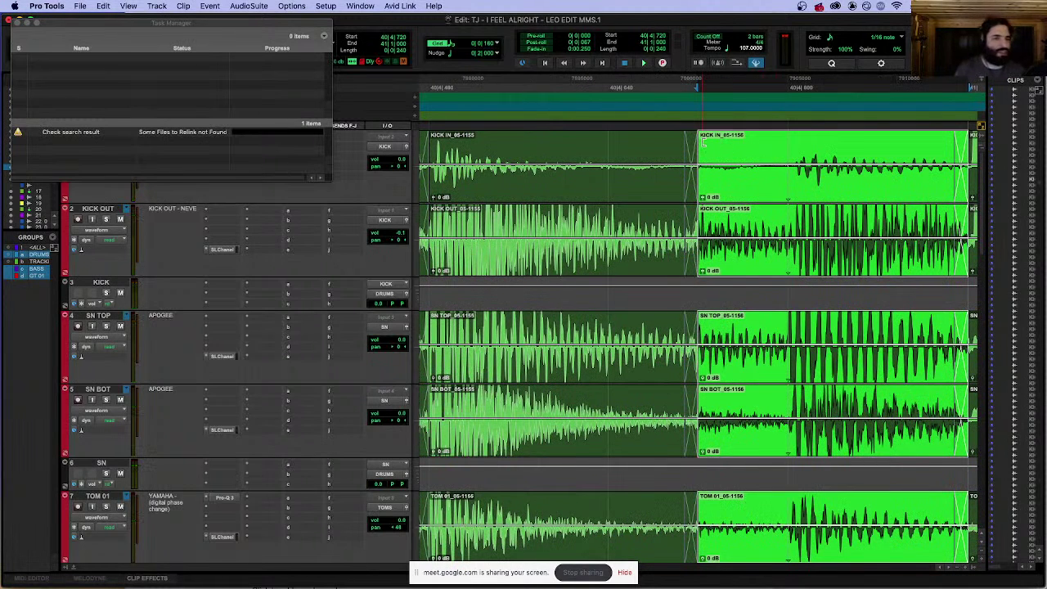
drag(701, 142, 612, 145)
key(super+bracketleft)
key(super+bracketleft)
key(super+bracketleft)
click(464, 87)
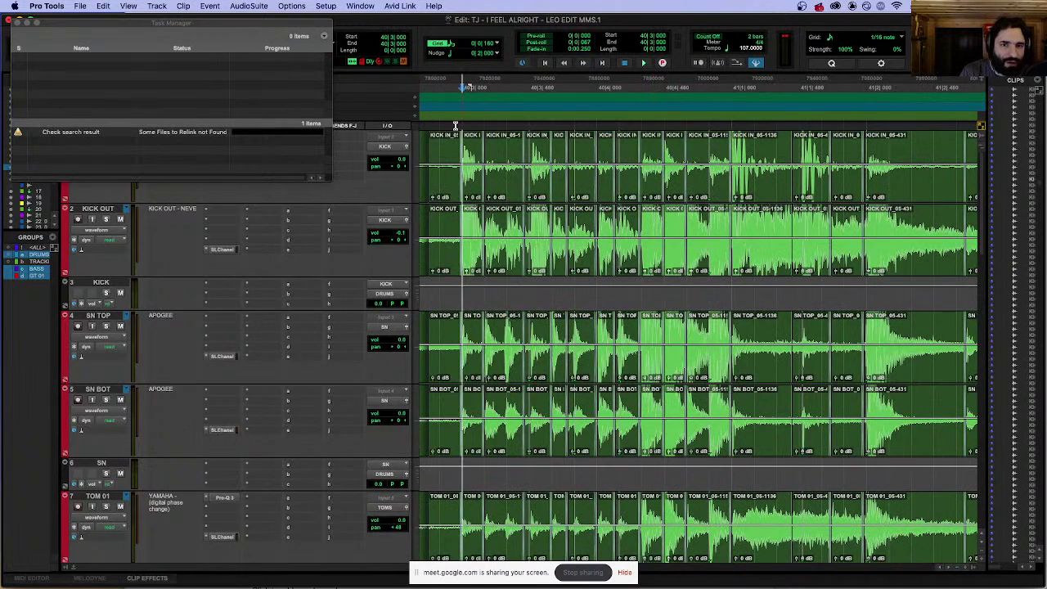
key(space)
key(space)
Step: Move the edit point ahead of the last drum clip before bar 41 slightly later, and play it from 40|4|160
click(708, 155)
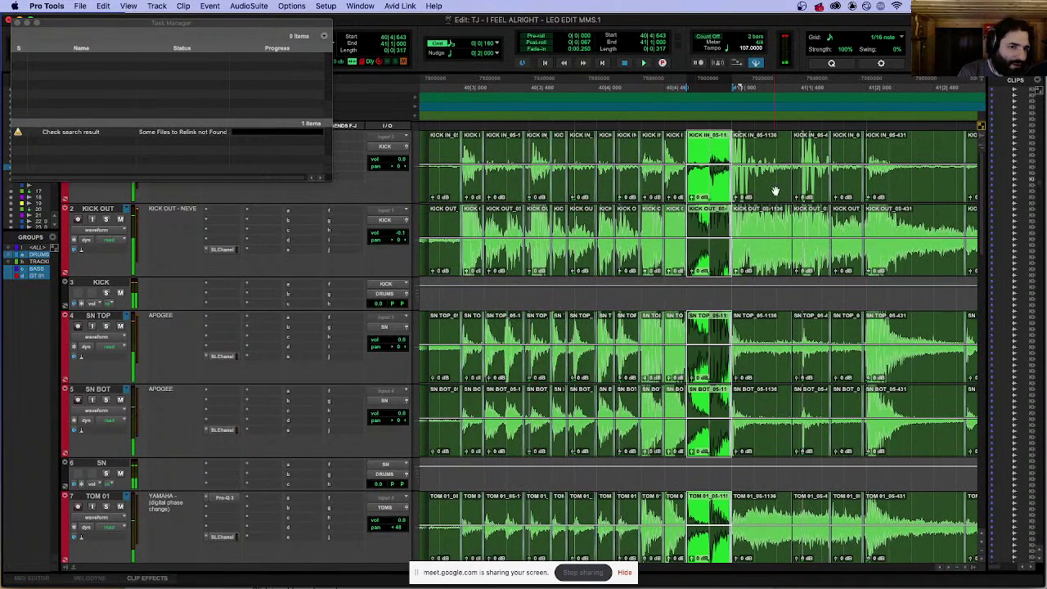
drag(679, 158, 691, 162)
click(619, 135)
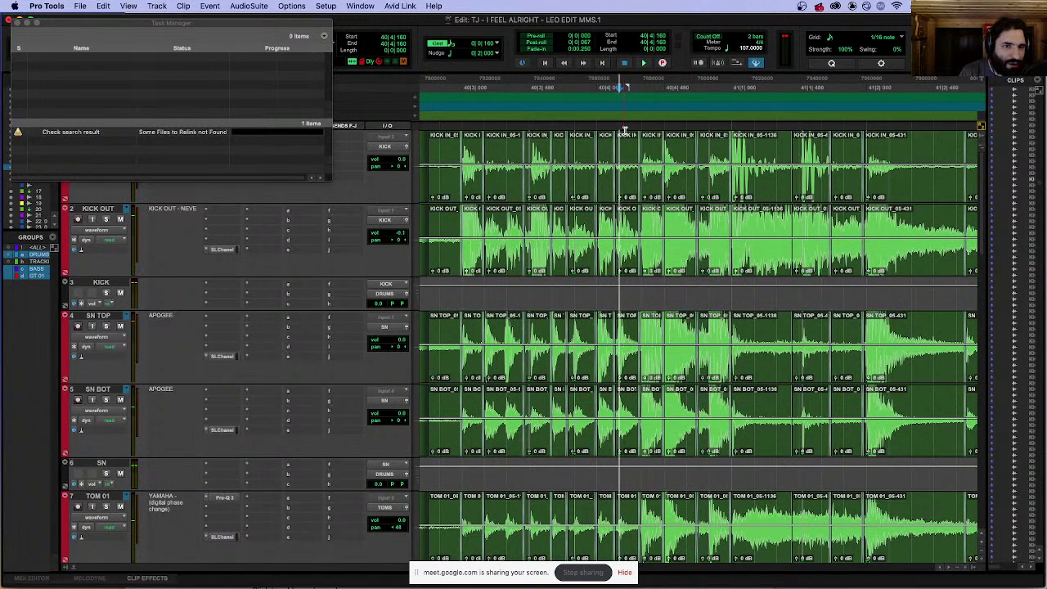
key(space)
key(space)
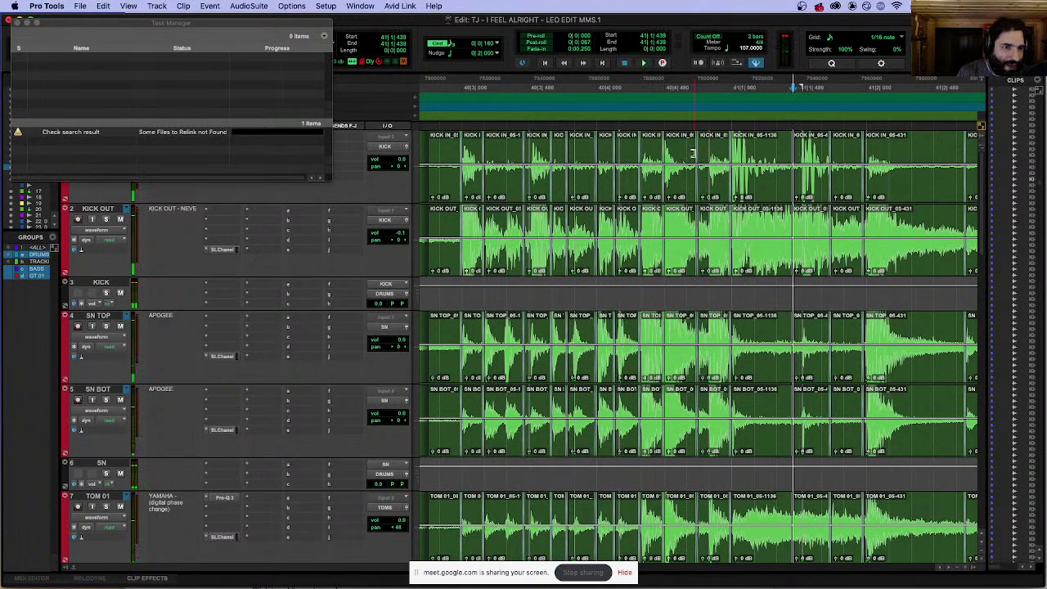
Step: Shift the crossfade ahead of the last drum clip before bar 41 slightly earlier, so that it starts at 40|4|719
click(694, 154)
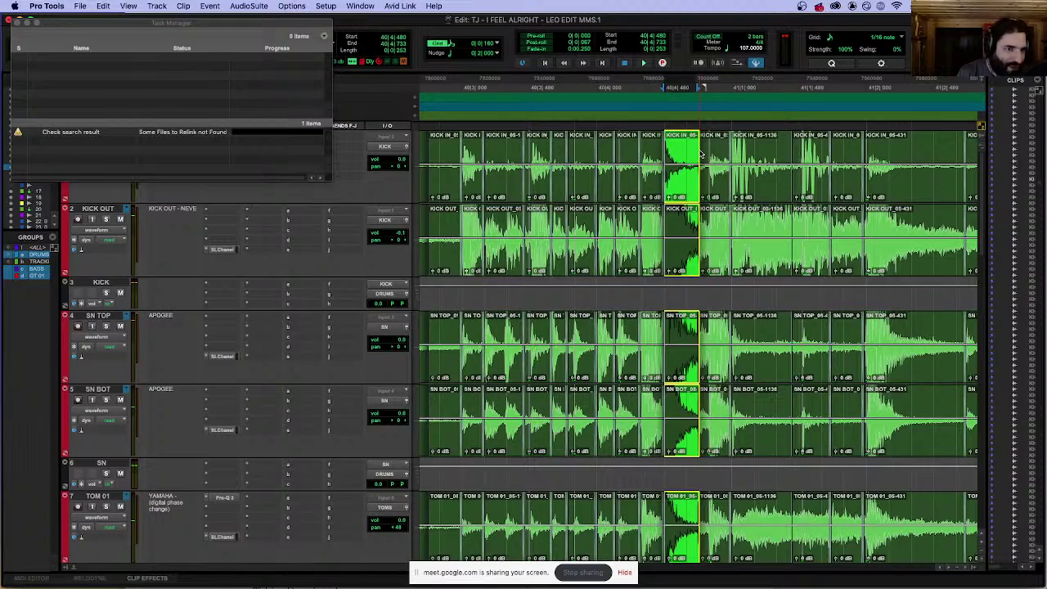
scroll(700, 153, up, 3)
scroll(818, 180, right, 3)
click(887, 195)
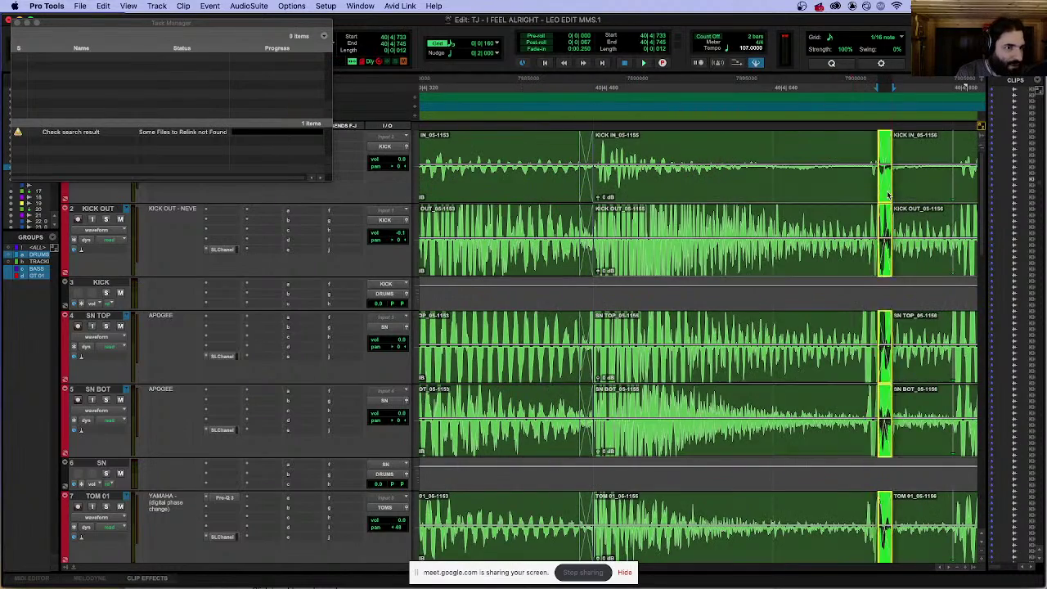
drag(887, 195, 866, 195)
scroll(609, 135, down, 3)
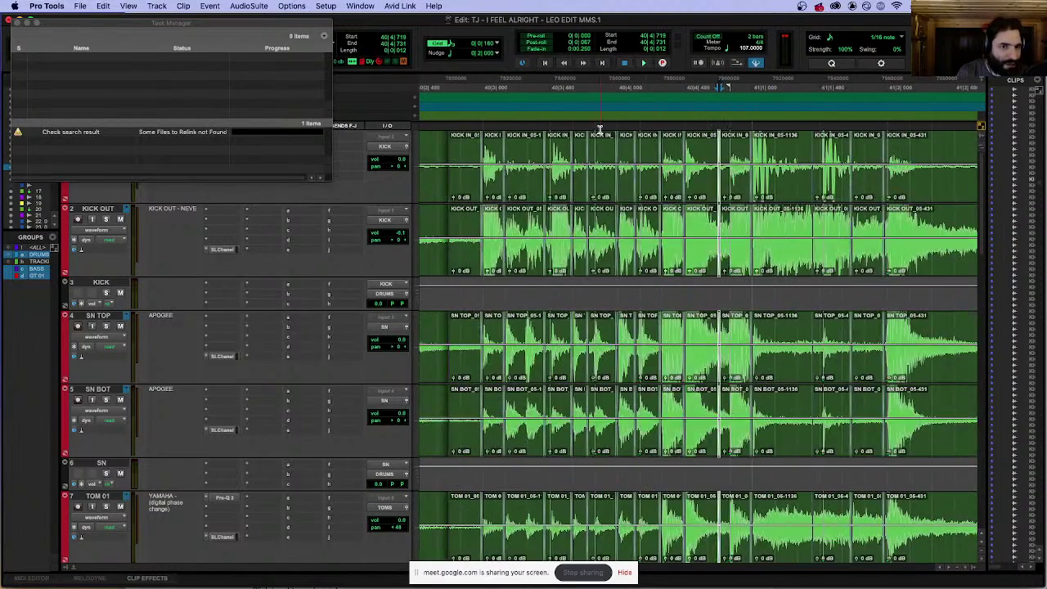
Step: Play the drum fill from 40|2|600 and examine the edit at the last clip before bar 41 up close
key(space)
click(458, 131)
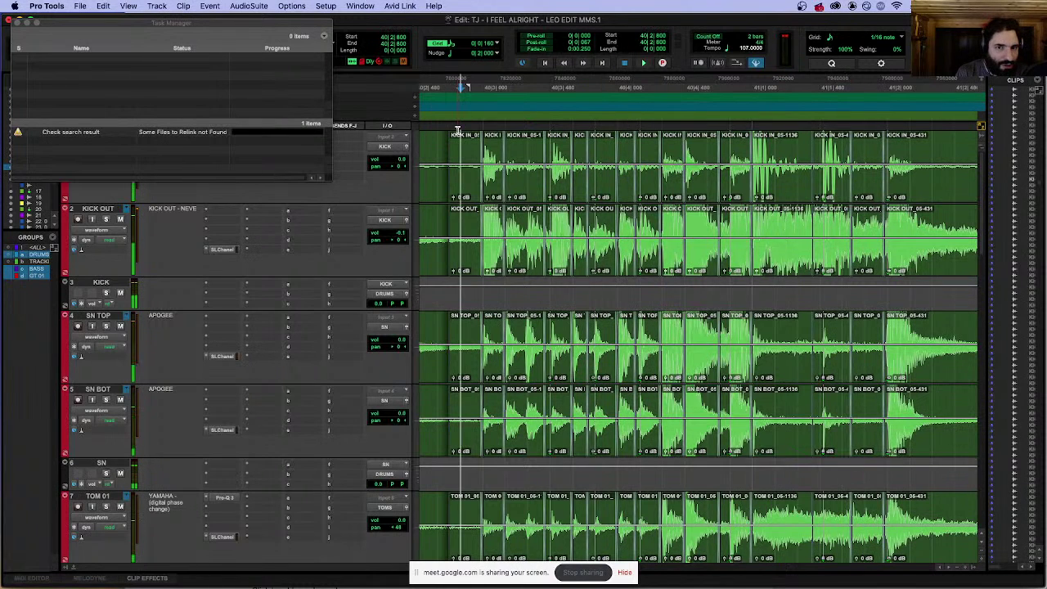
key(space)
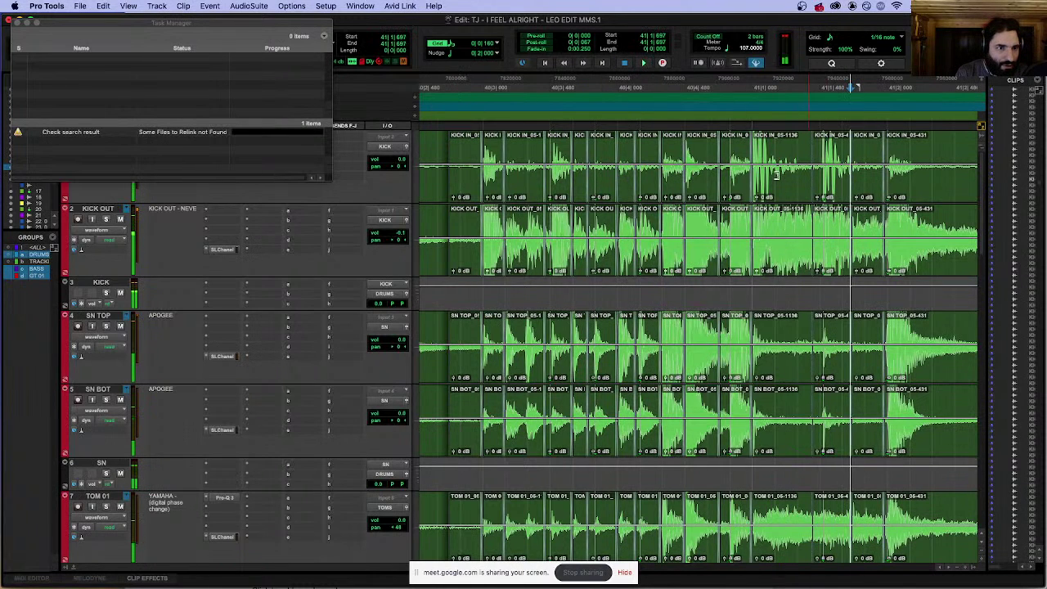
click(724, 166)
scroll(708, 164, up, 4)
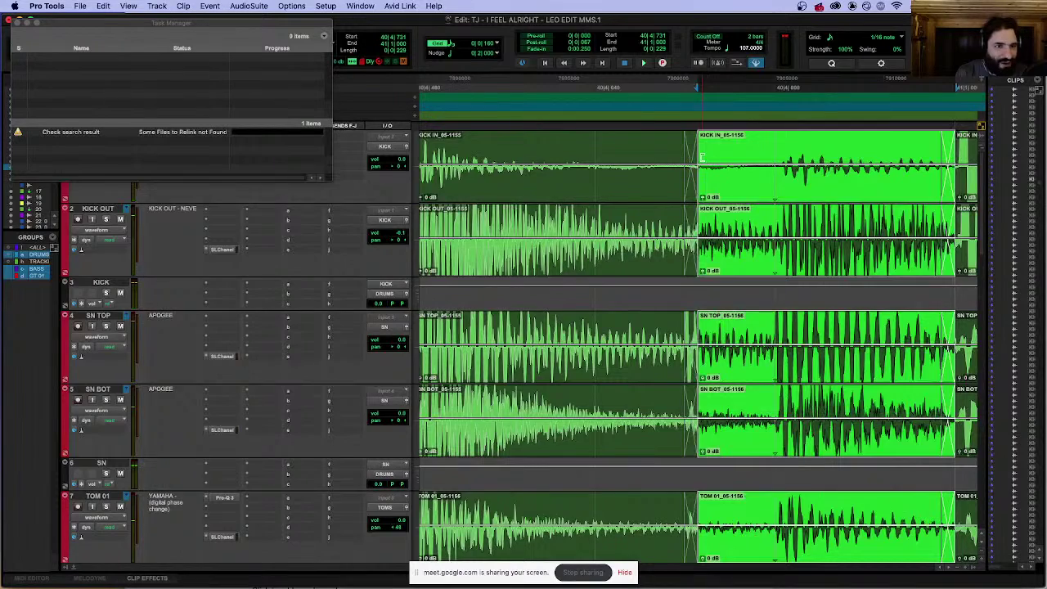
scroll(701, 158, down, 4)
Step: Close the Task Manager window and switch the grouped drum tracks to playlists view to show the alternate takes
click(19, 23)
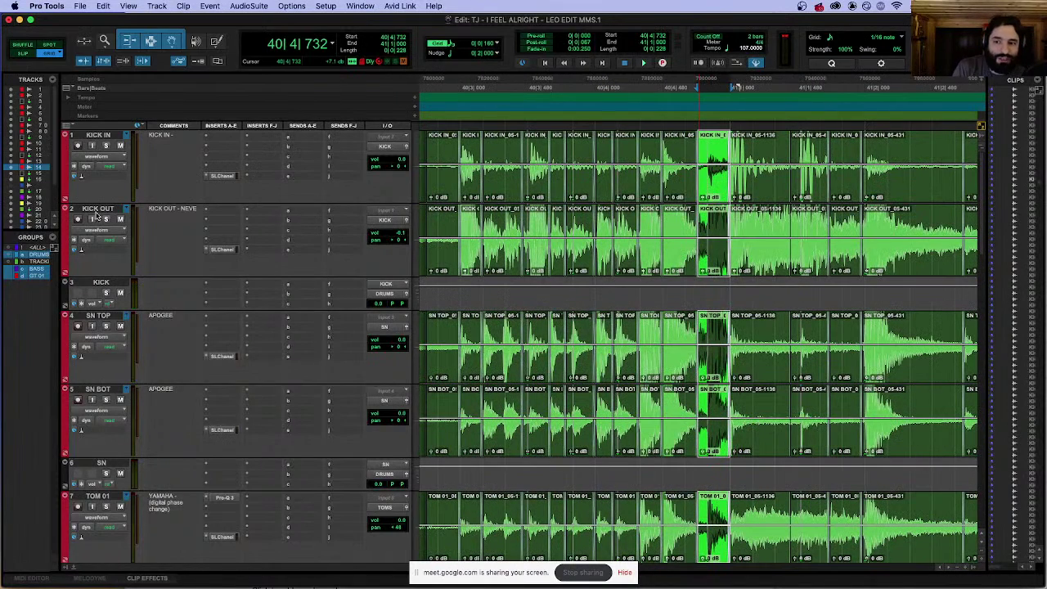
click(109, 157)
click(98, 133)
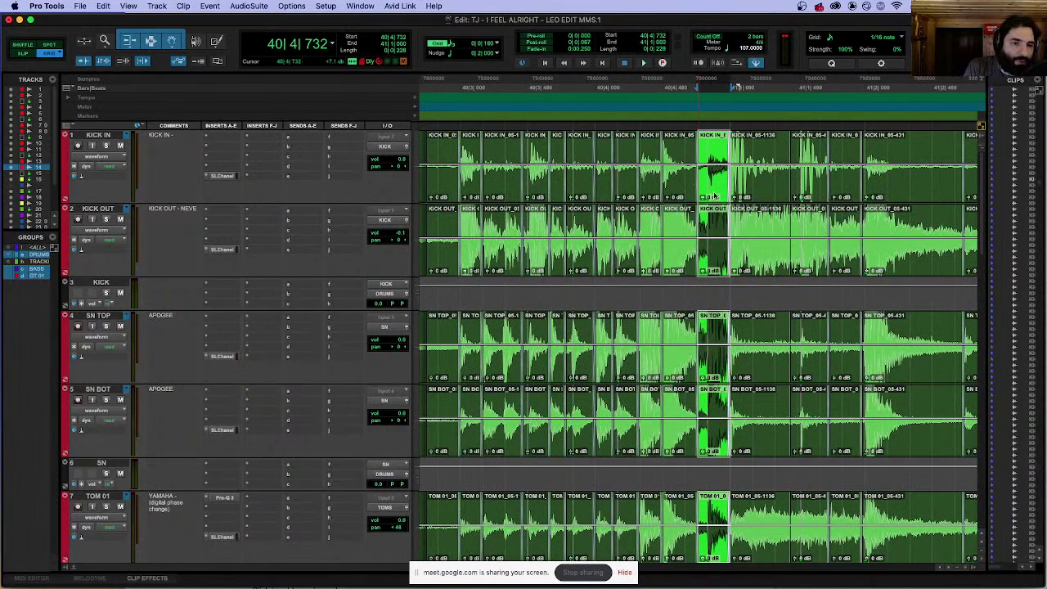
scroll(724, 229, down, 4)
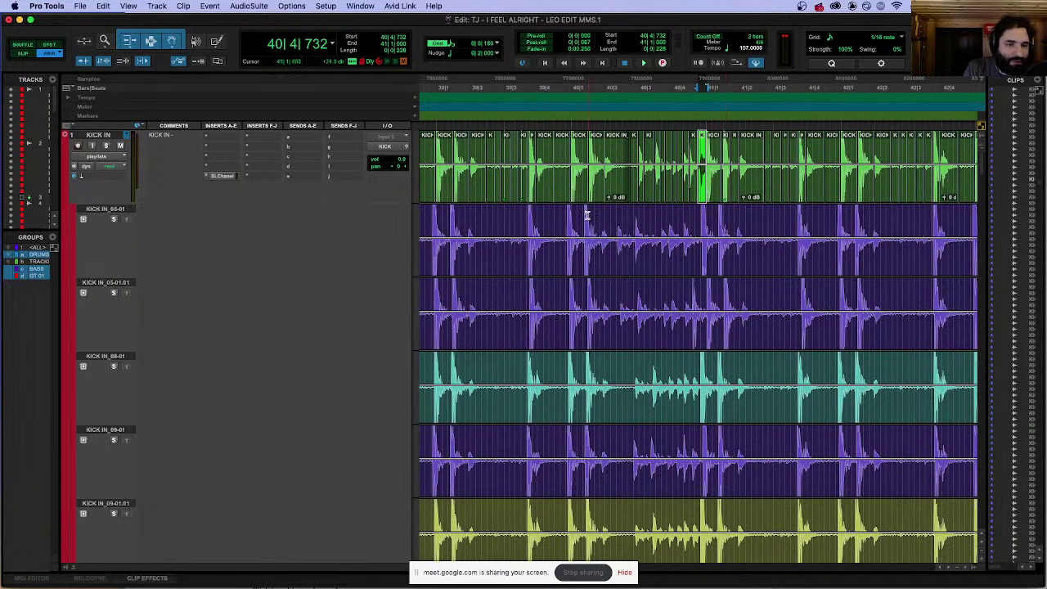
Step: Play the drums from 39|3|000 and separate the KICK IN_05-01 take at 40|3|000
click(506, 119)
key(space)
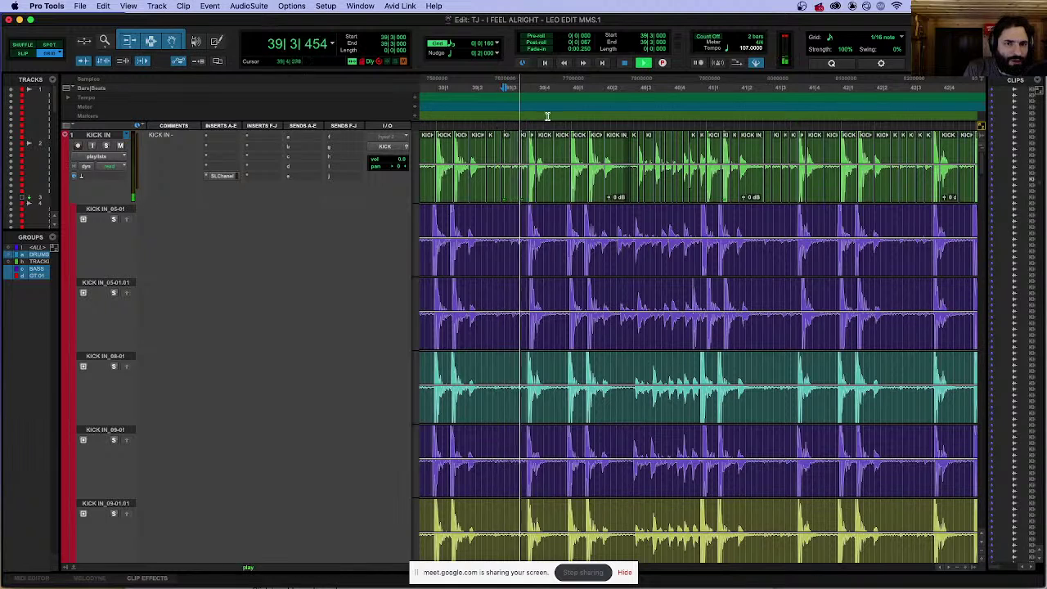
click(638, 218)
scroll(638, 217, up, 6)
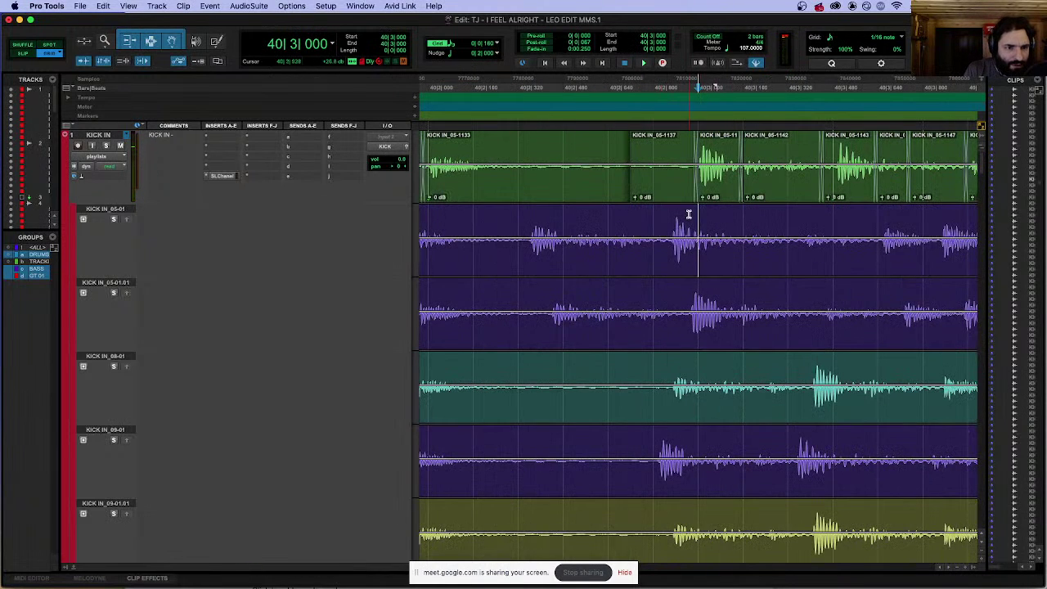
scroll(757, 222, down, 6)
Step: Play on from 40|3|000 and separate the KICK IN_05-01 take at 41|1|000
key(space)
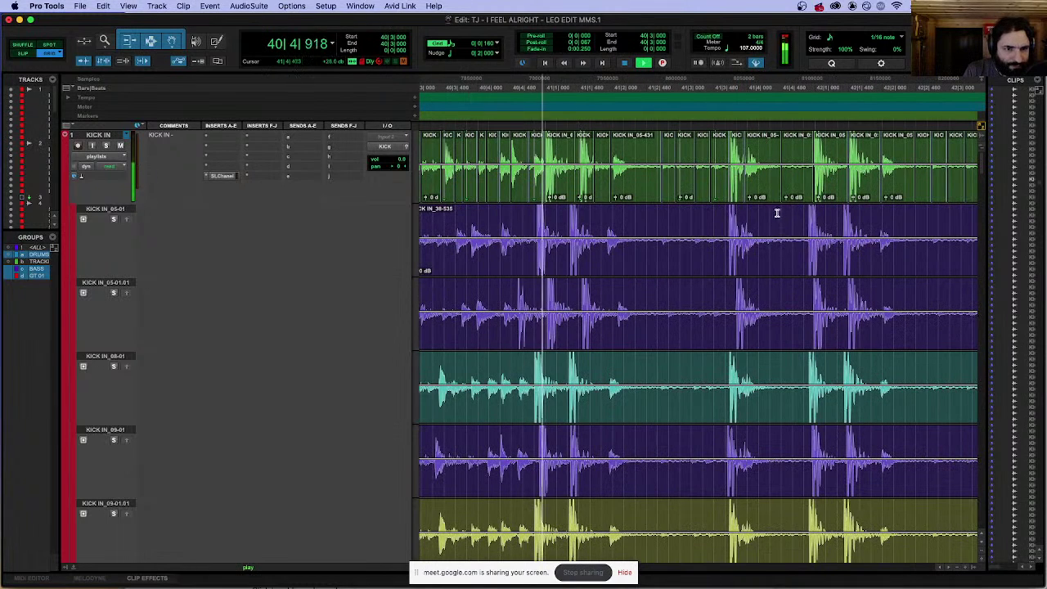
key(space)
click(540, 215)
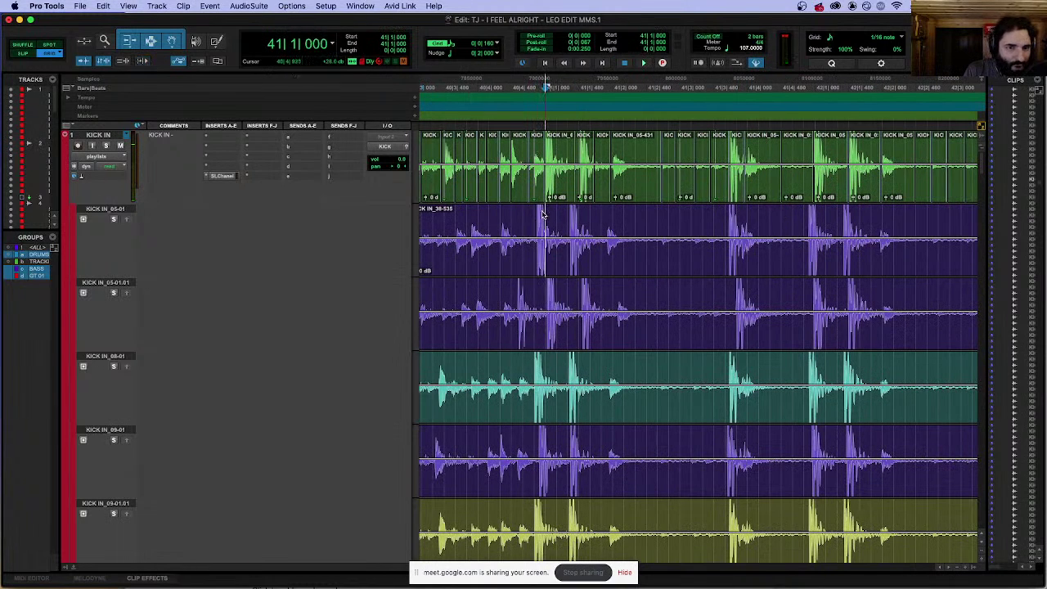
scroll(537, 241, down, 2)
scroll(595, 269, down, 2)
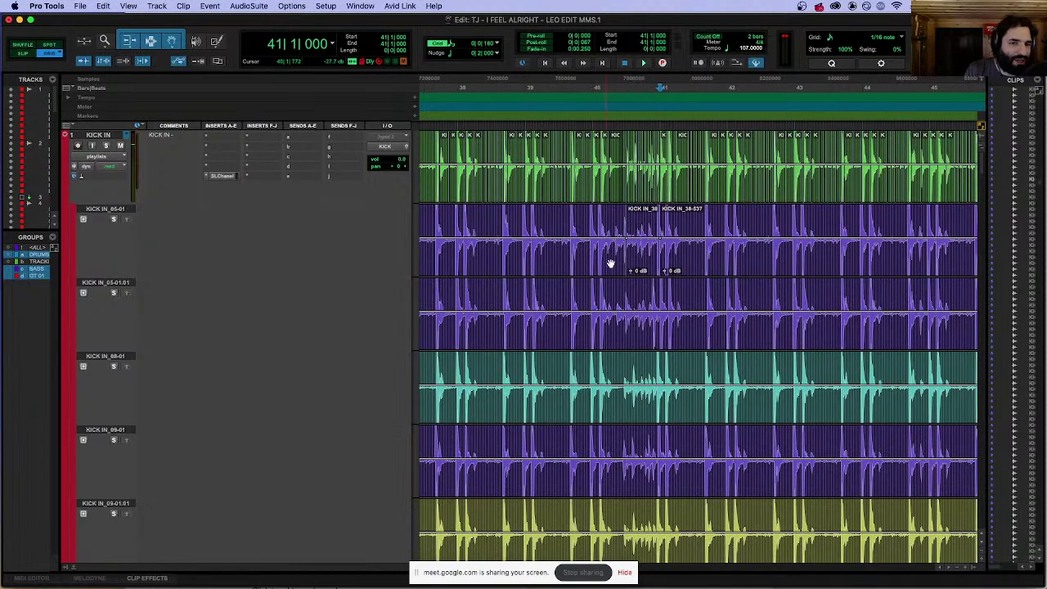
Step: Select the 05-01 segment from 40|3|000 to 41|1|000 and separate the same range in the take playlists below, through 09-01.01
click(643, 269)
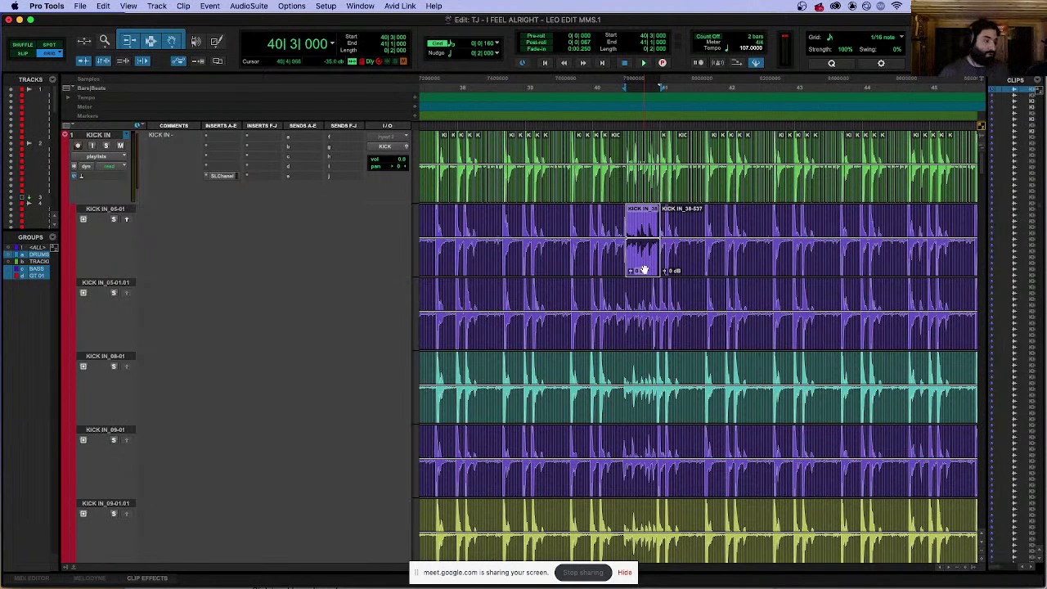
key(super+bracketright)
key(super+bracketright)
key(super+bracketright)
key(super+bracketright)
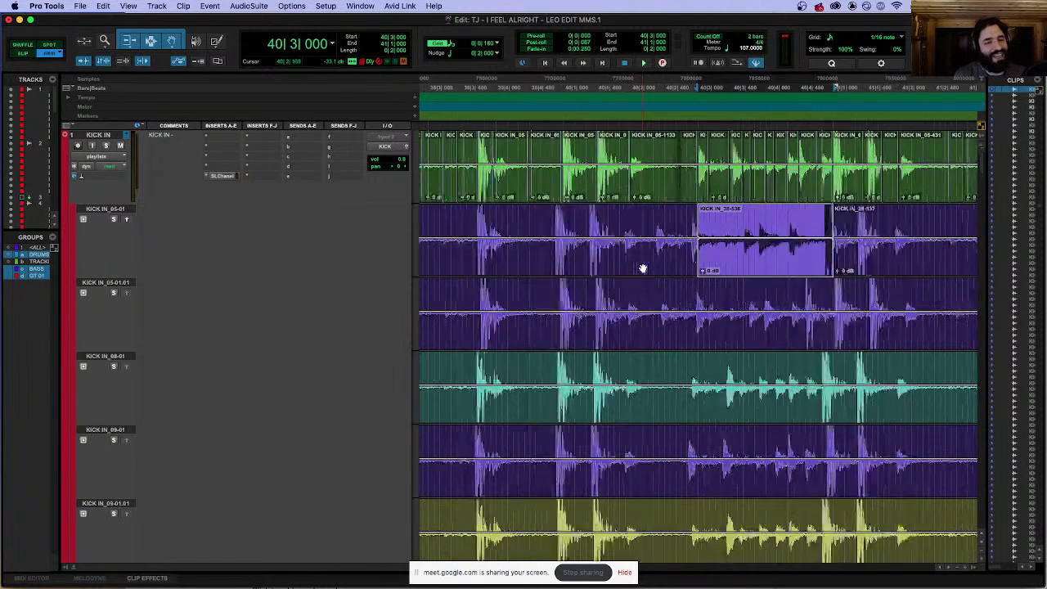
key(super+bracketleft)
key(super+bracketleft)
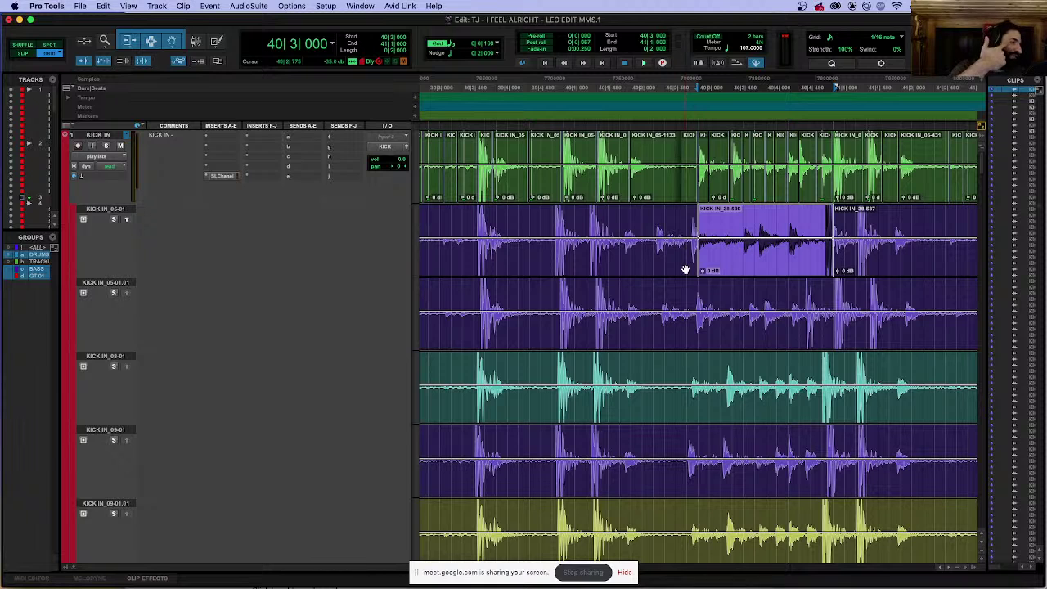
scroll(686, 270, down, 10)
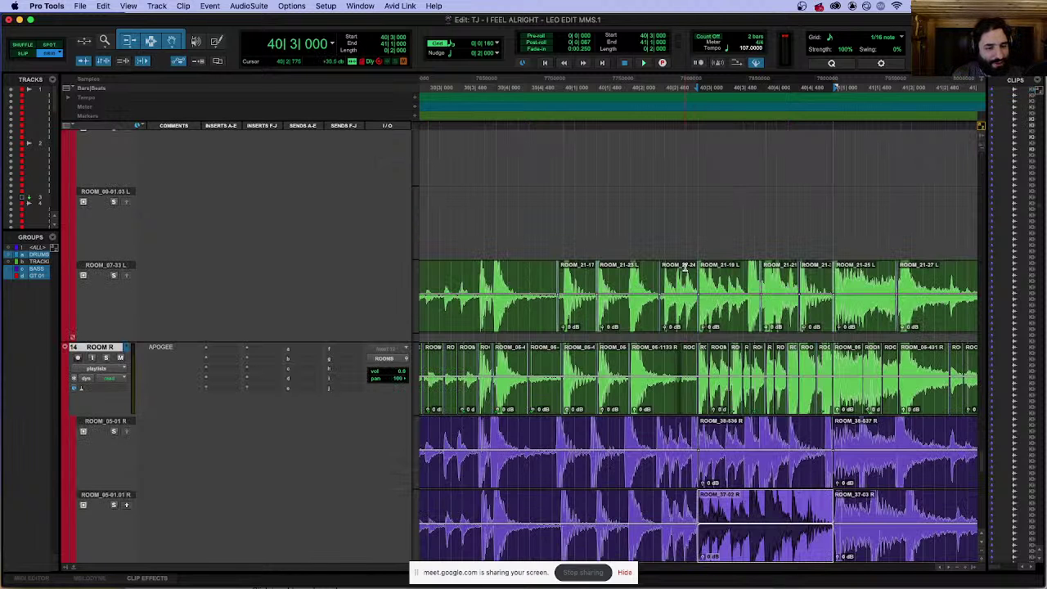
scroll(685, 270, down, 4)
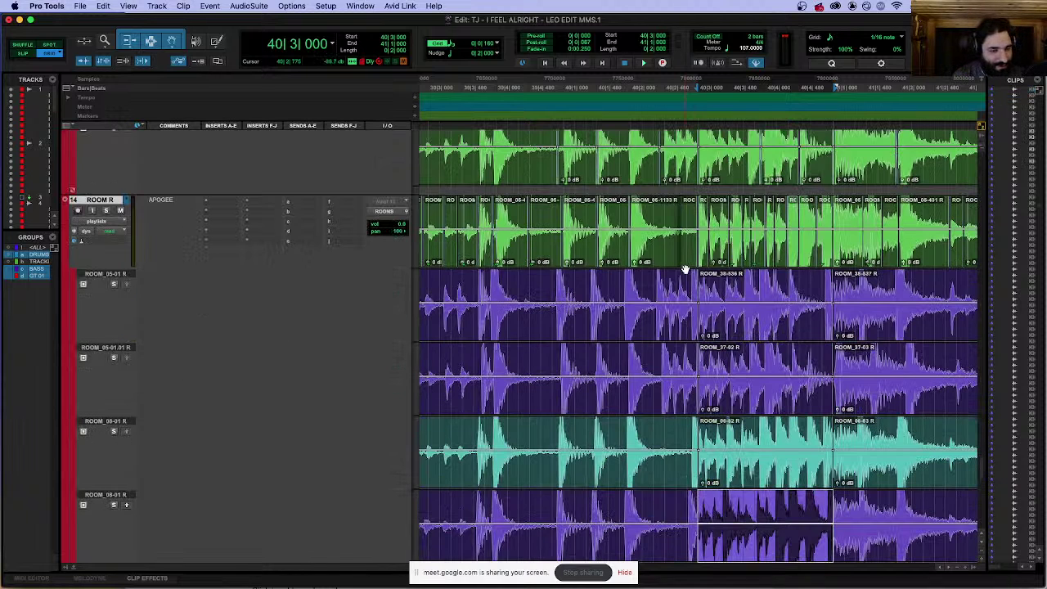
scroll(685, 270, down, 2)
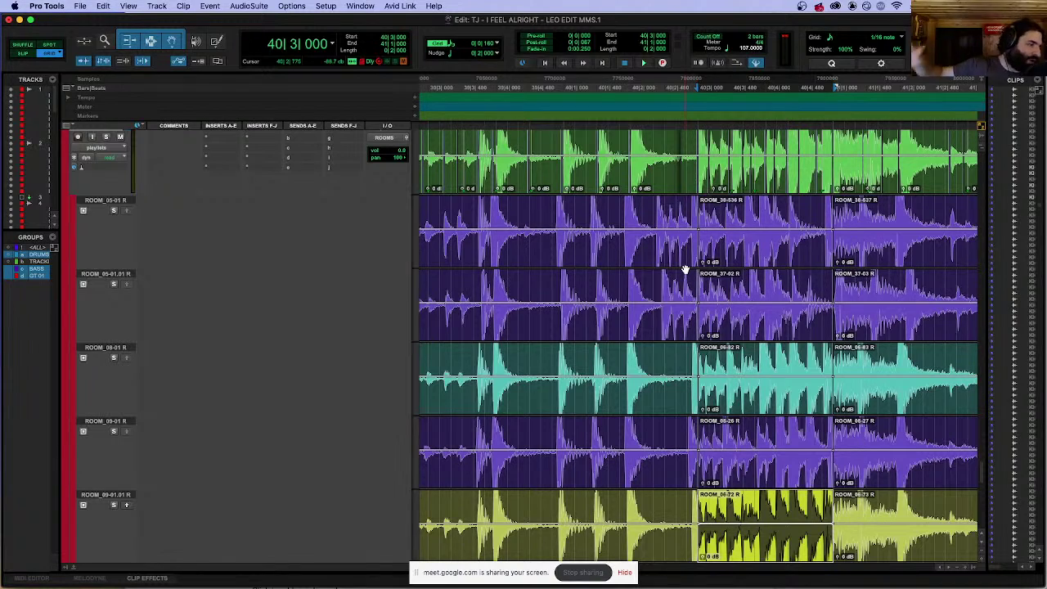
scroll(685, 270, down, 2)
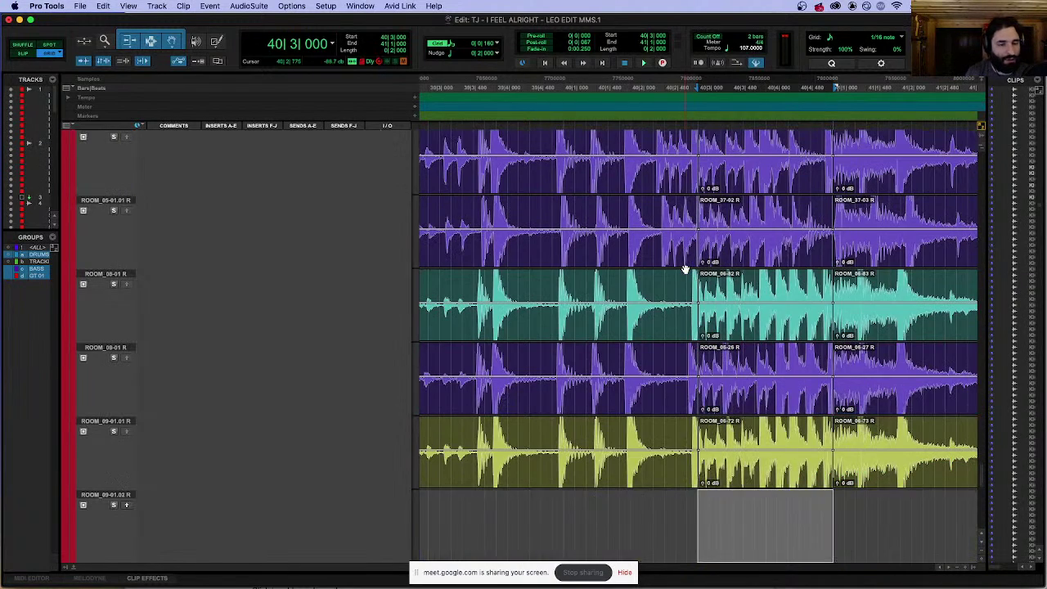
Step: Return the selection to the 05-01 take segment and check the separated takes across the grouped drum tracks
scroll(685, 270, down, 15)
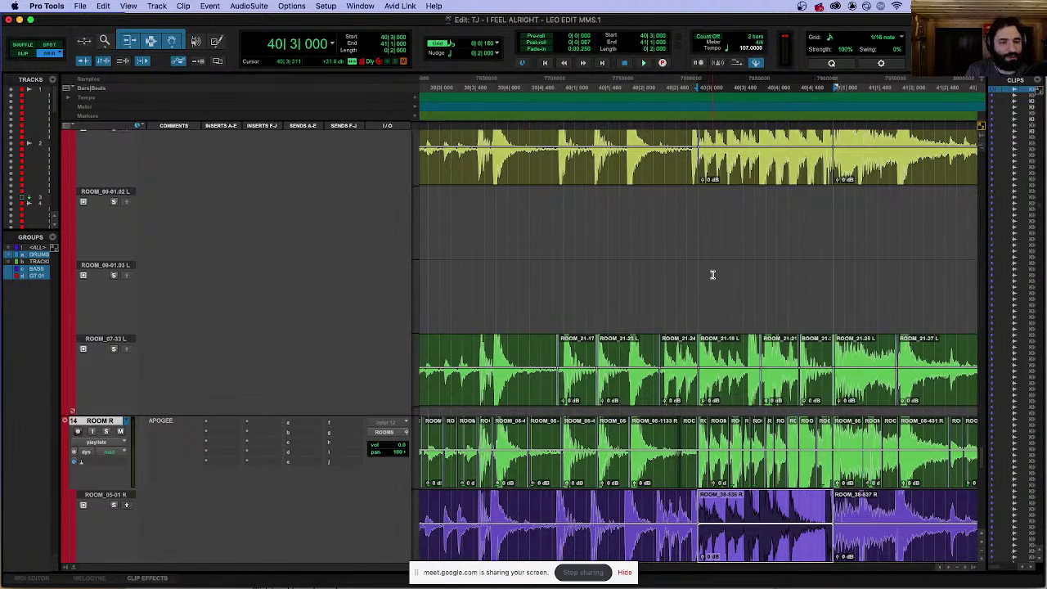
scroll(712, 275, down, 15)
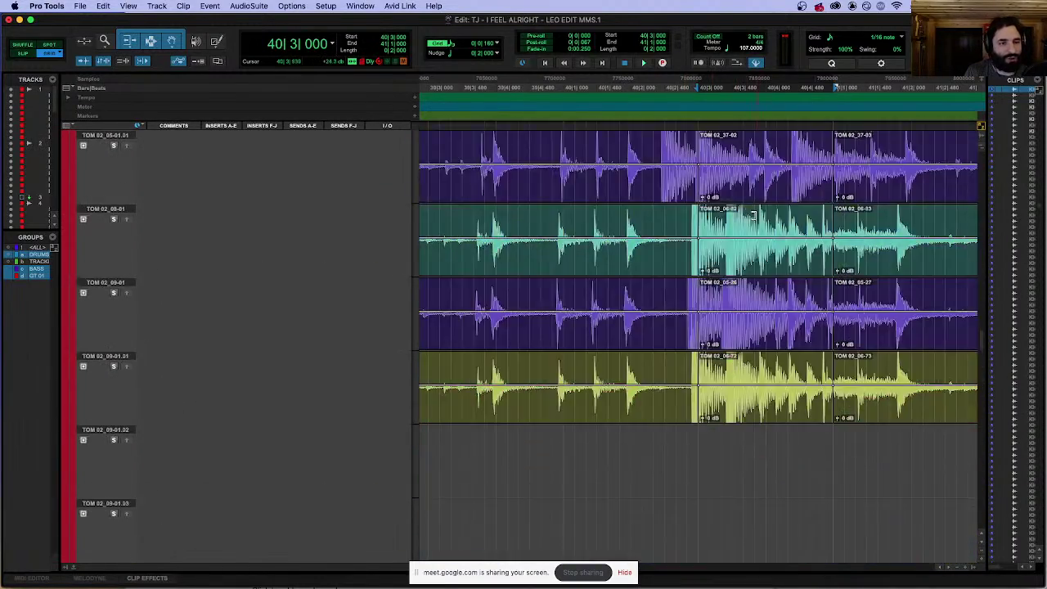
scroll(760, 209, up, 15)
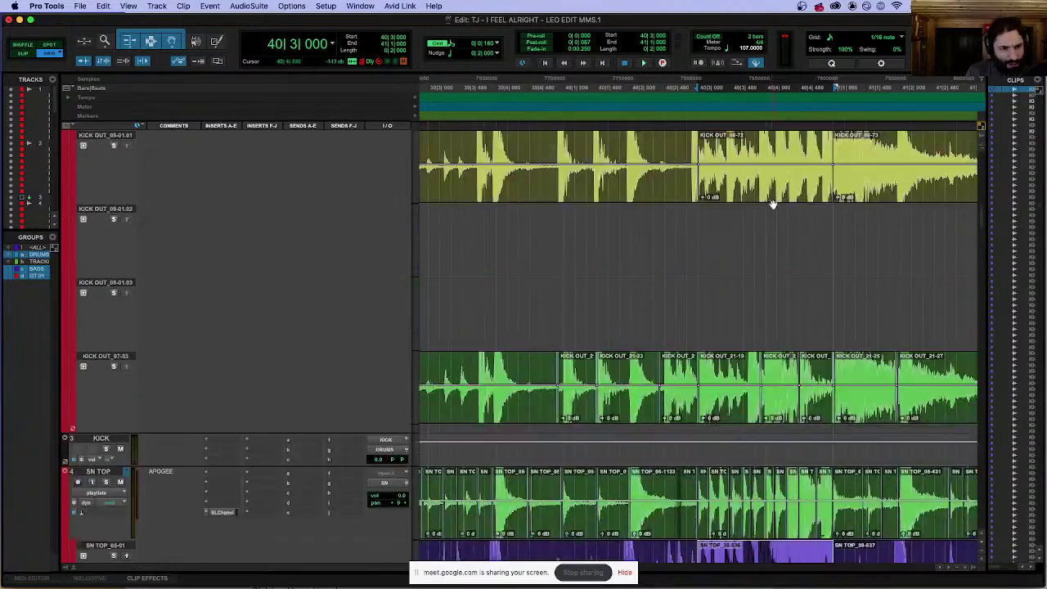
scroll(772, 204, up, 10)
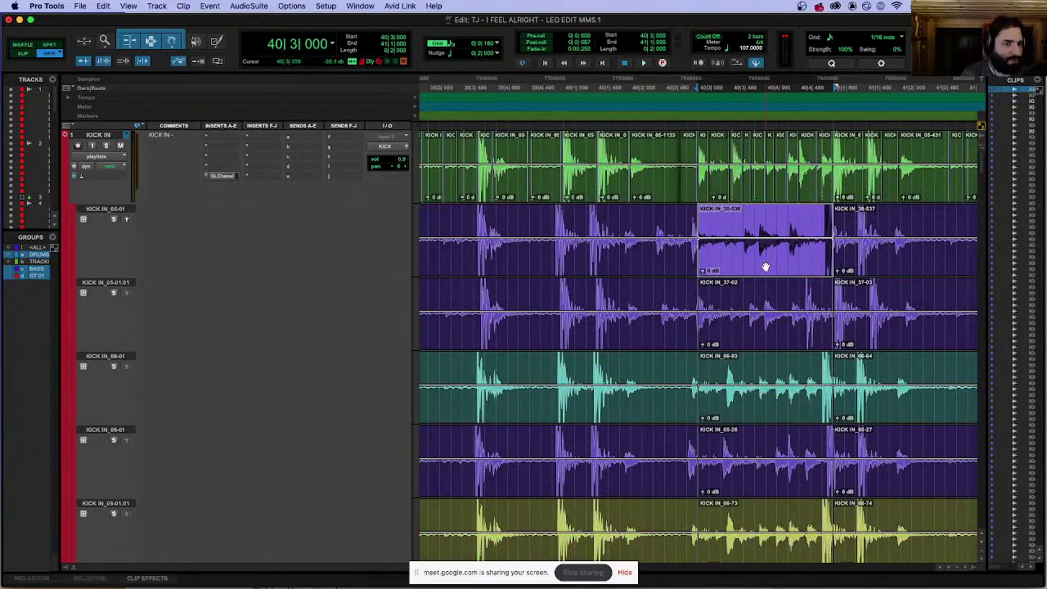
scroll(765, 265, up, 8)
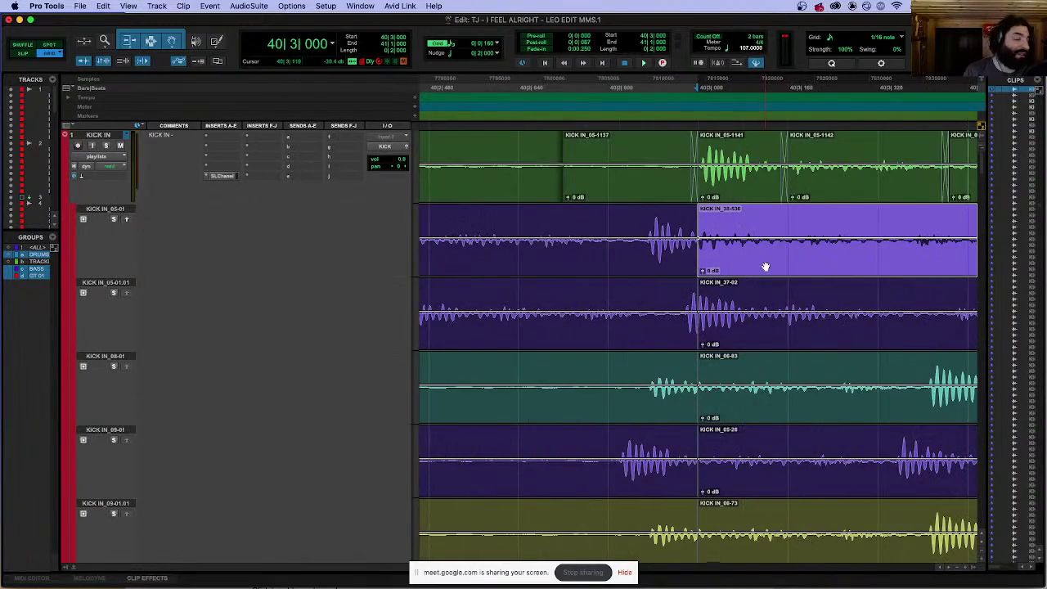
scroll(764, 266, down, 10)
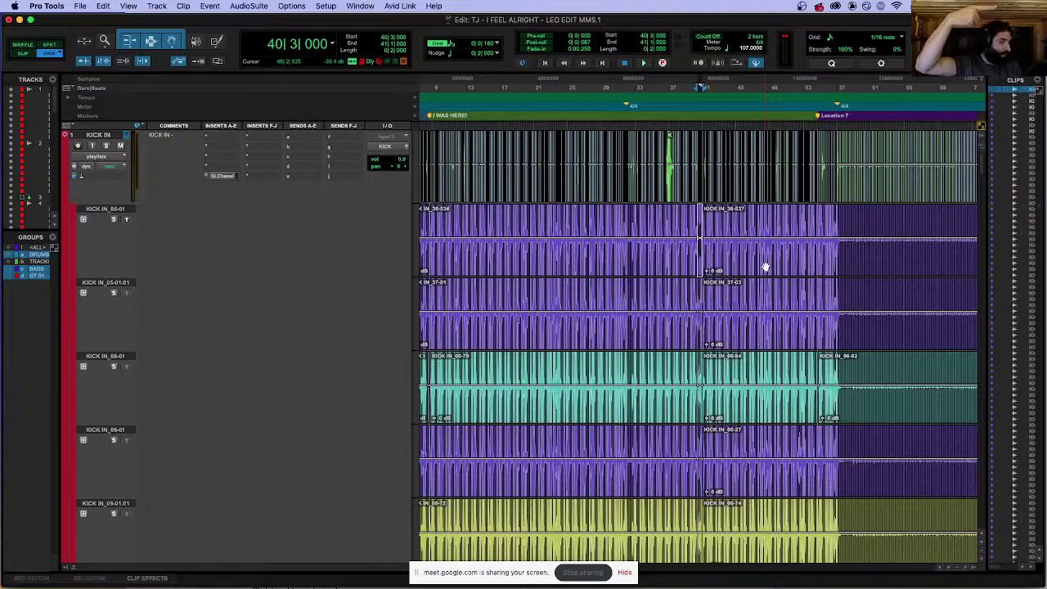
scroll(764, 265, down, 4)
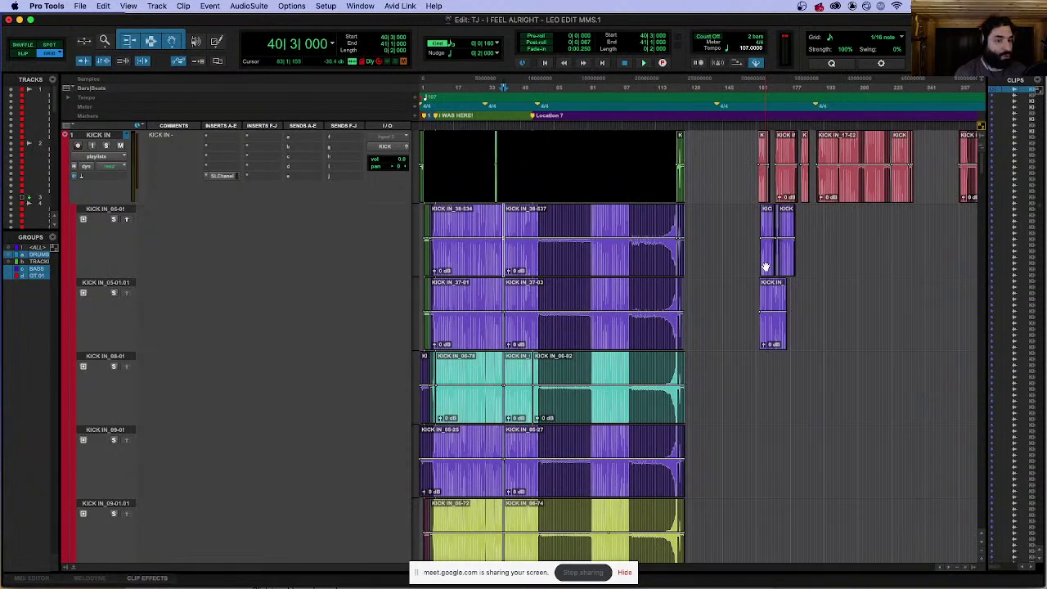
scroll(728, 243, up, 15)
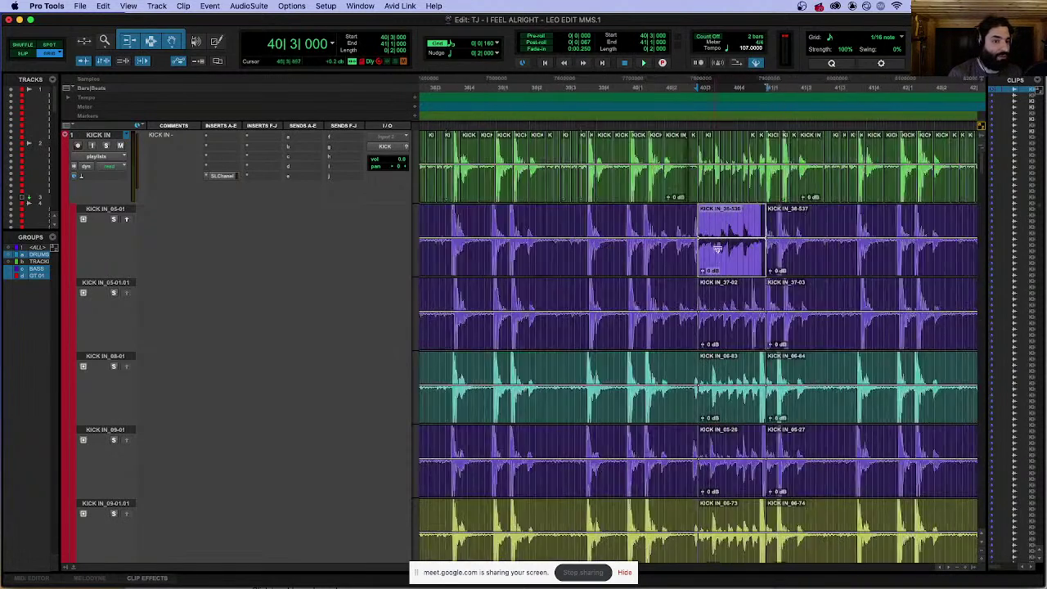
scroll(727, 242, down, 4)
scroll(730, 237, up, 2)
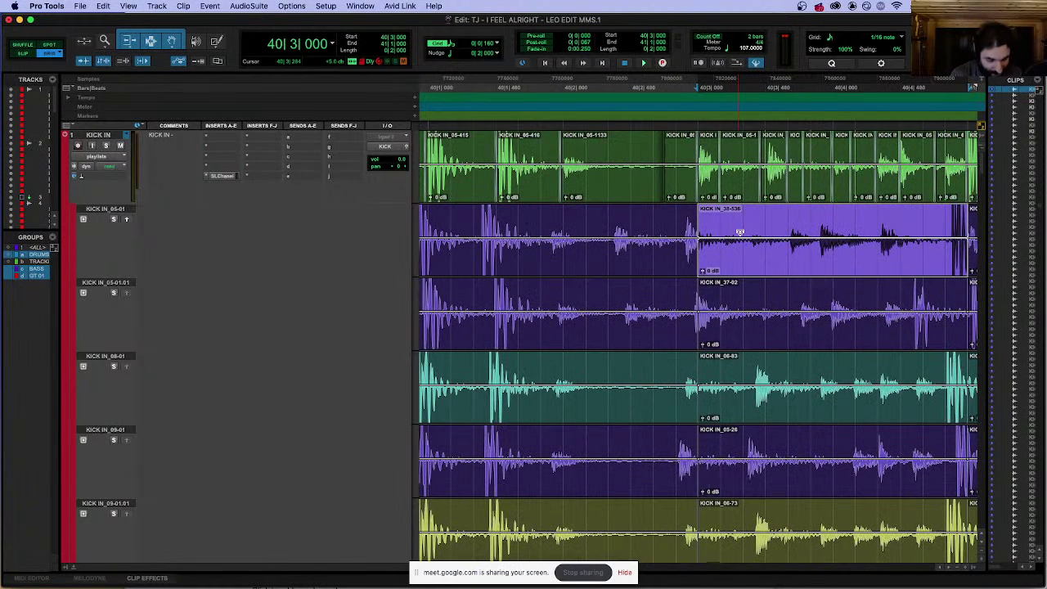
Step: Color the fill's clips on the main KICK IN playlist red, from 40|3|000 to 41|1|000
key(p)
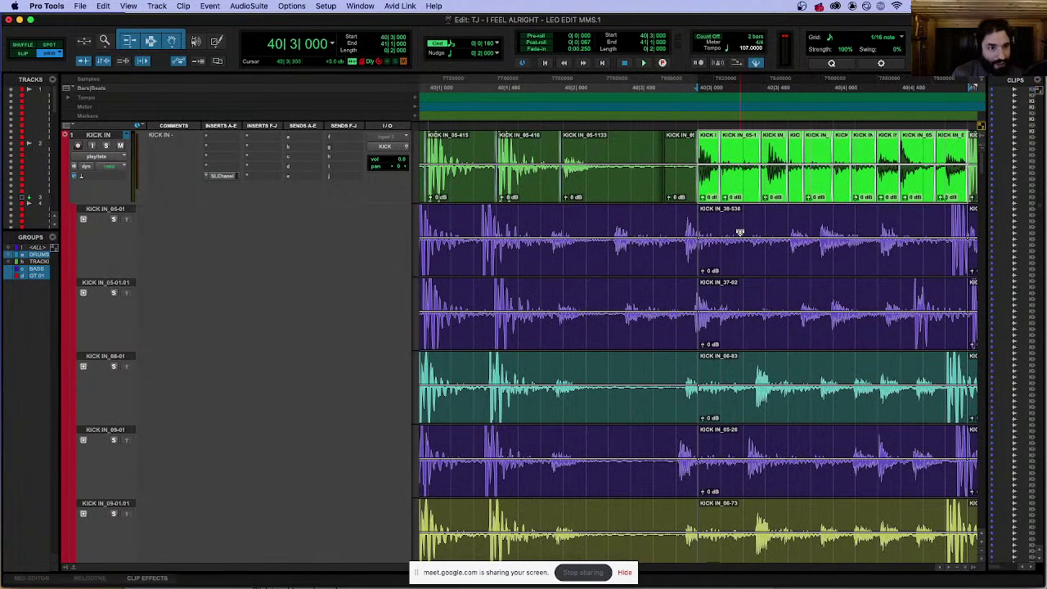
click(437, 6)
mouse_move(527, 37)
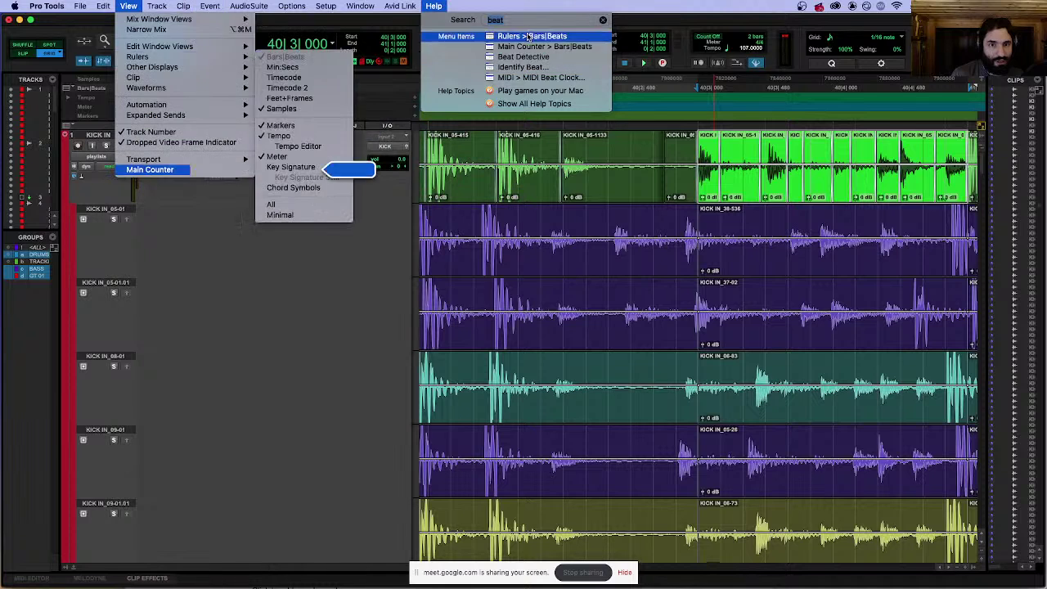
mouse_move(577, 46)
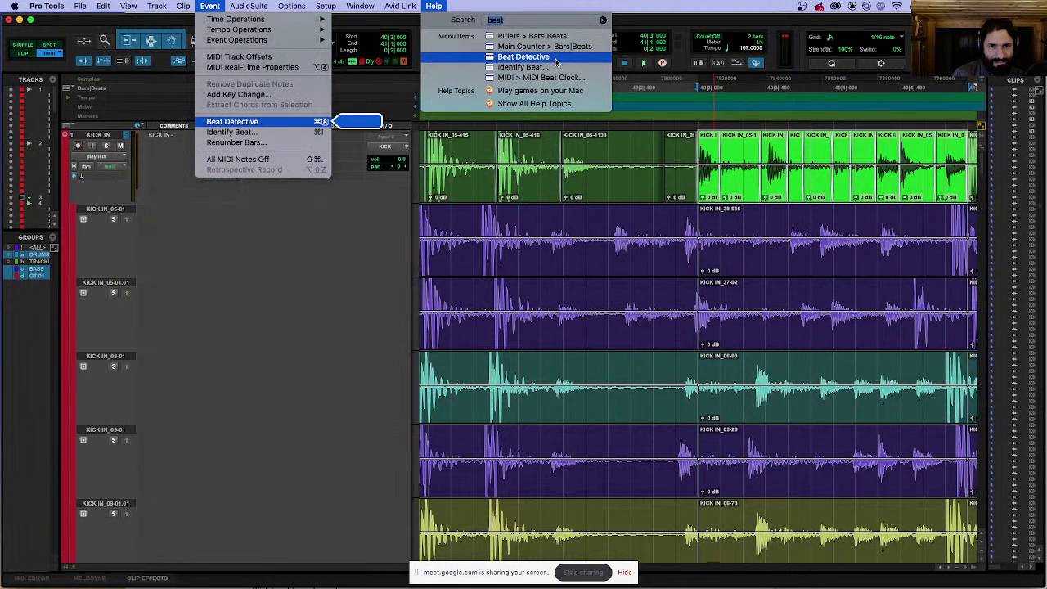
text(c)
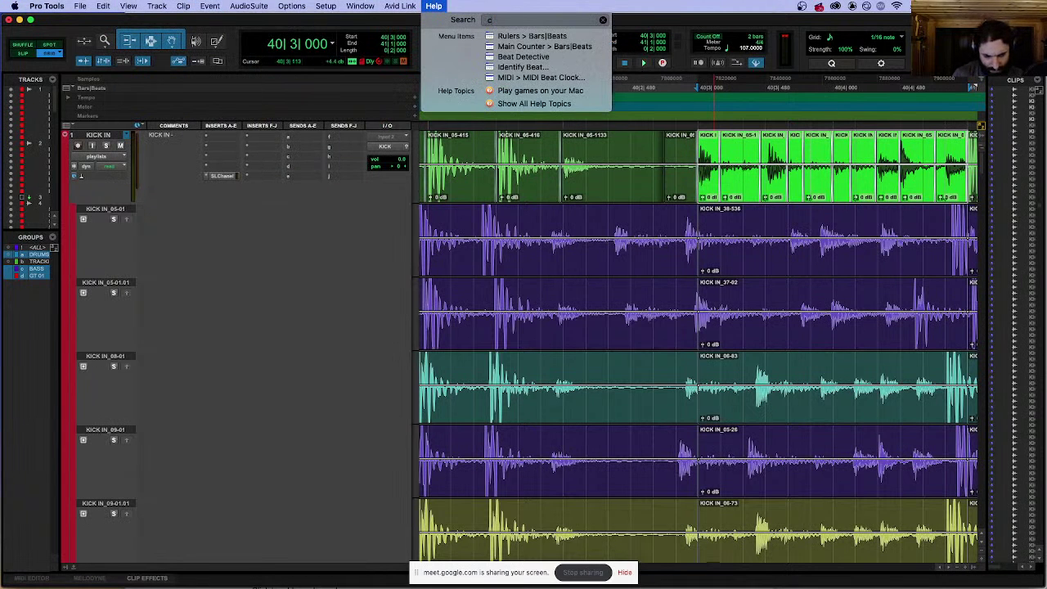
text(olor)
click(535, 55)
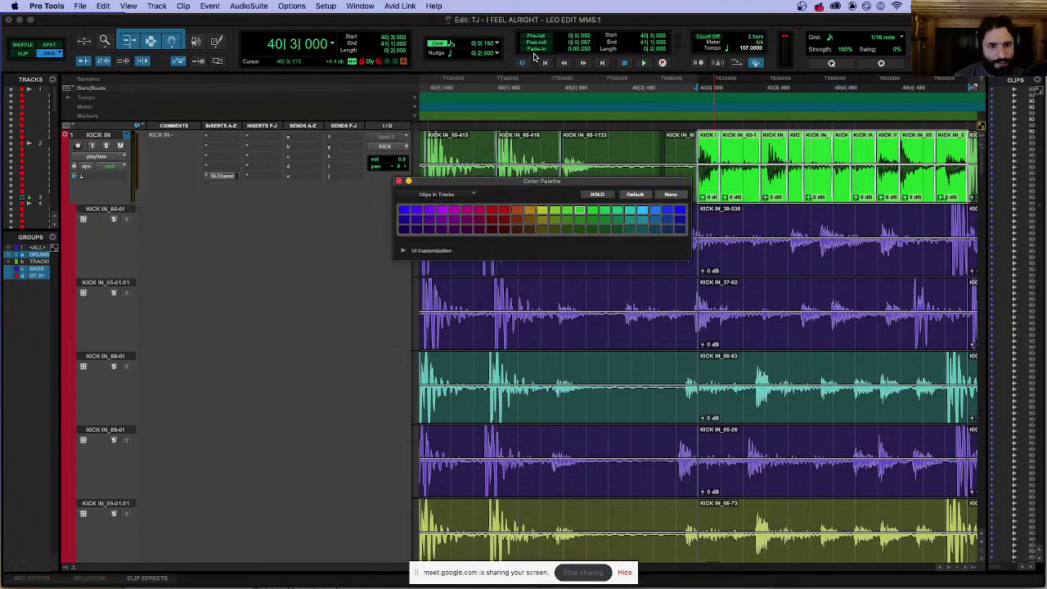
click(500, 211)
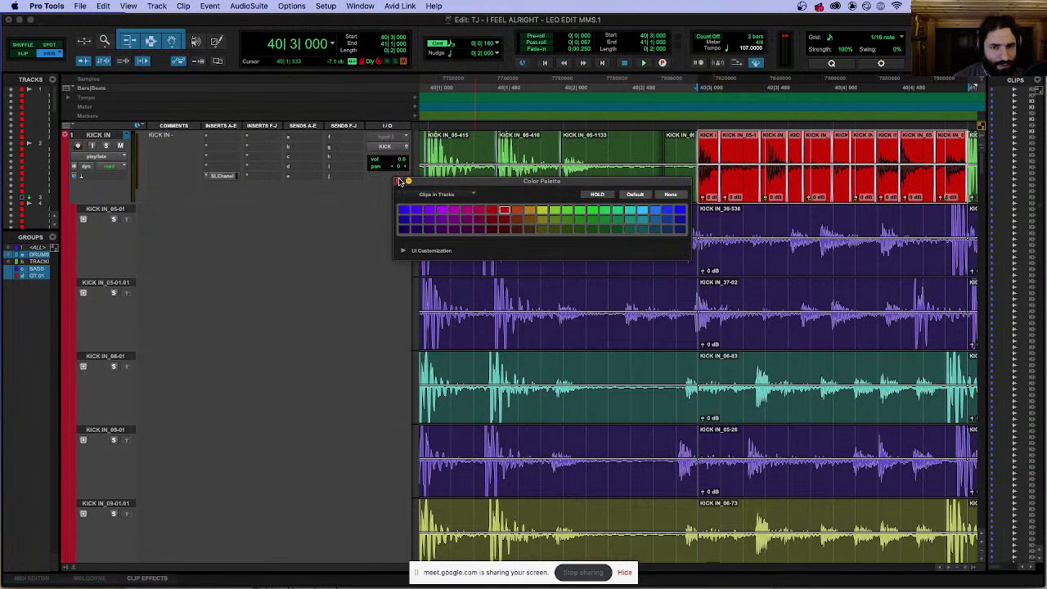
click(400, 181)
Step: Play the drums from 40|2|800 through the red fill clips
click(683, 143)
key(space)
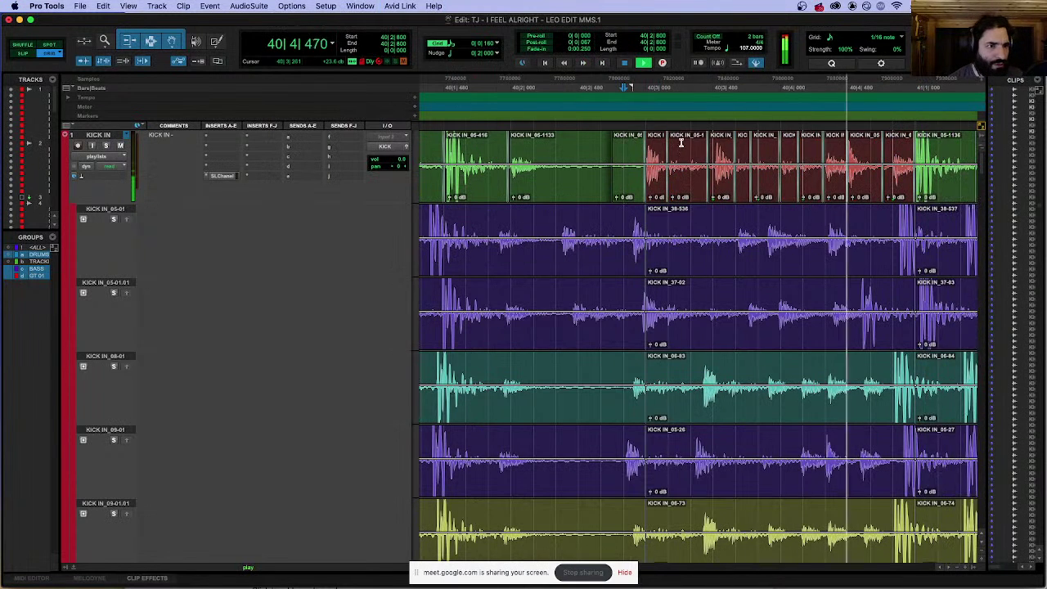
key(space)
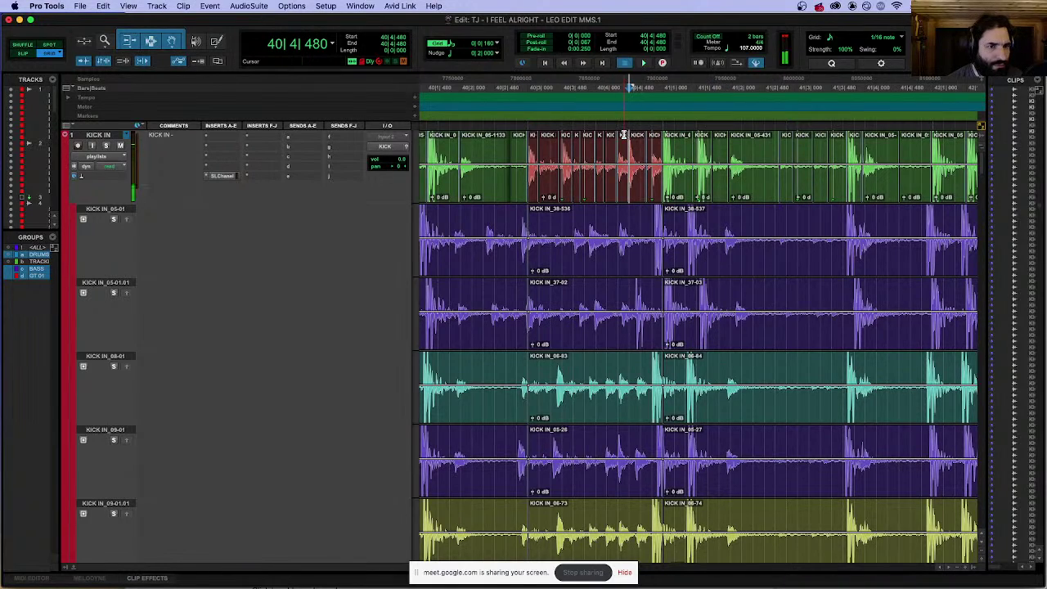
click(630, 139)
key(Return)
key(space)
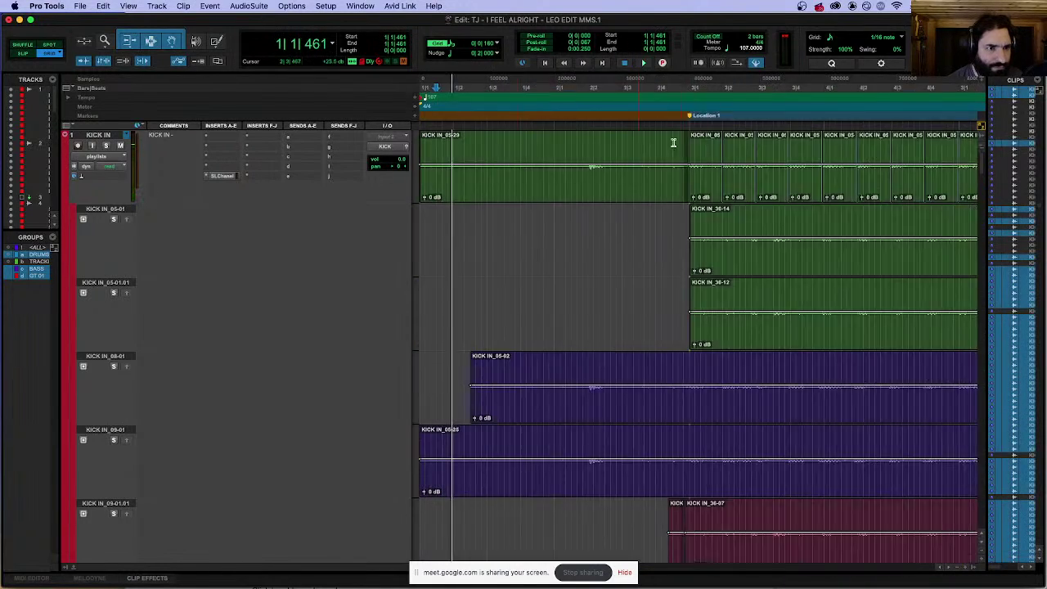
scroll(639, 126, down, 5)
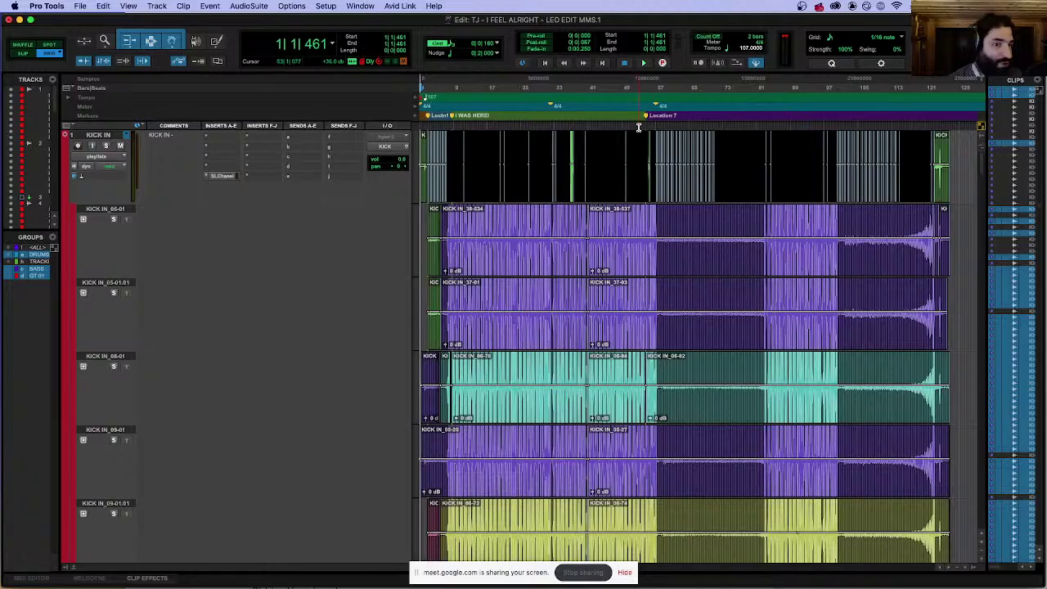
click(639, 129)
scroll(639, 130, up, 5)
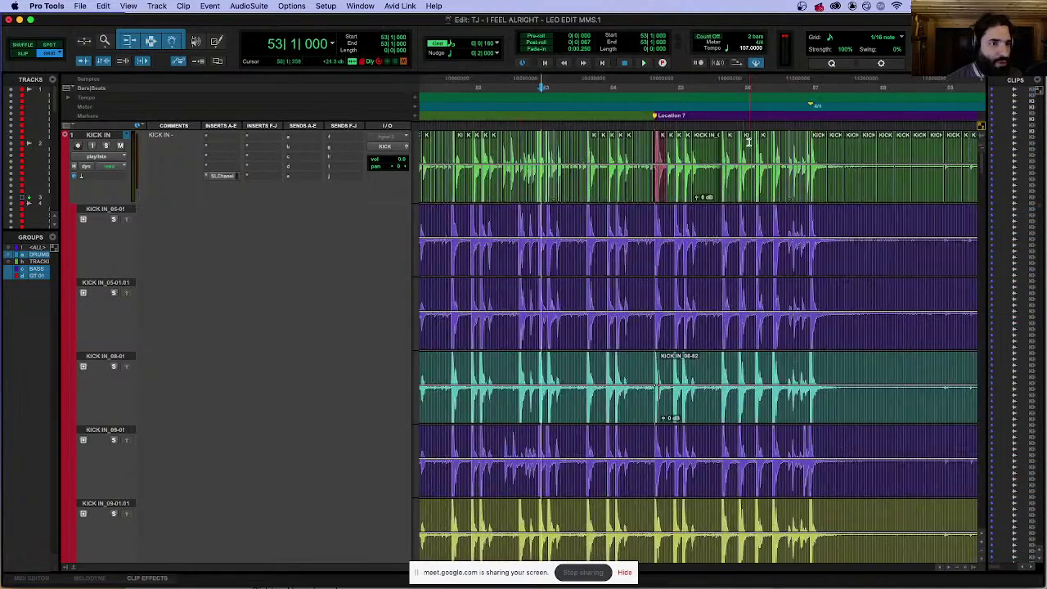
scroll(748, 140, down, 5)
scroll(556, 147, up, 3)
click(540, 145)
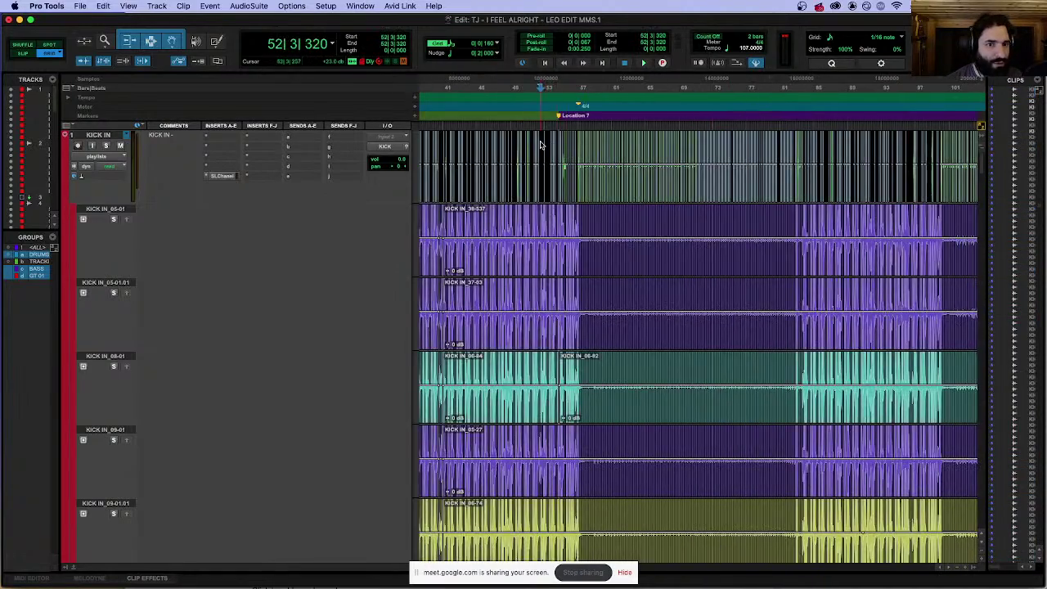
scroll(752, 151, up, 6)
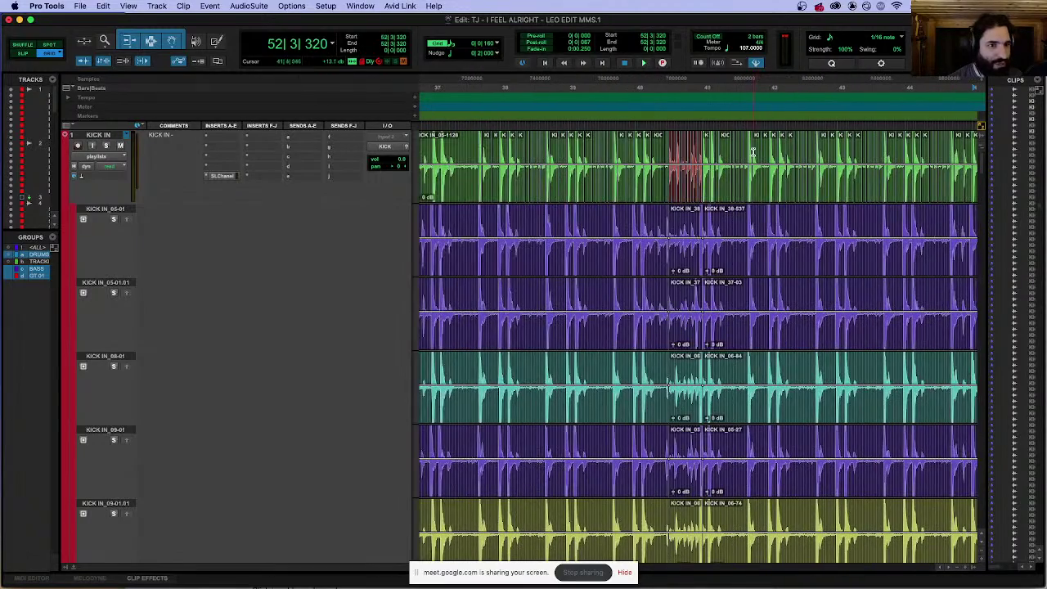
Step: Play the drums from 40|2|160 leading into the red fill
click(654, 137)
scroll(654, 138, up, 3)
key(space)
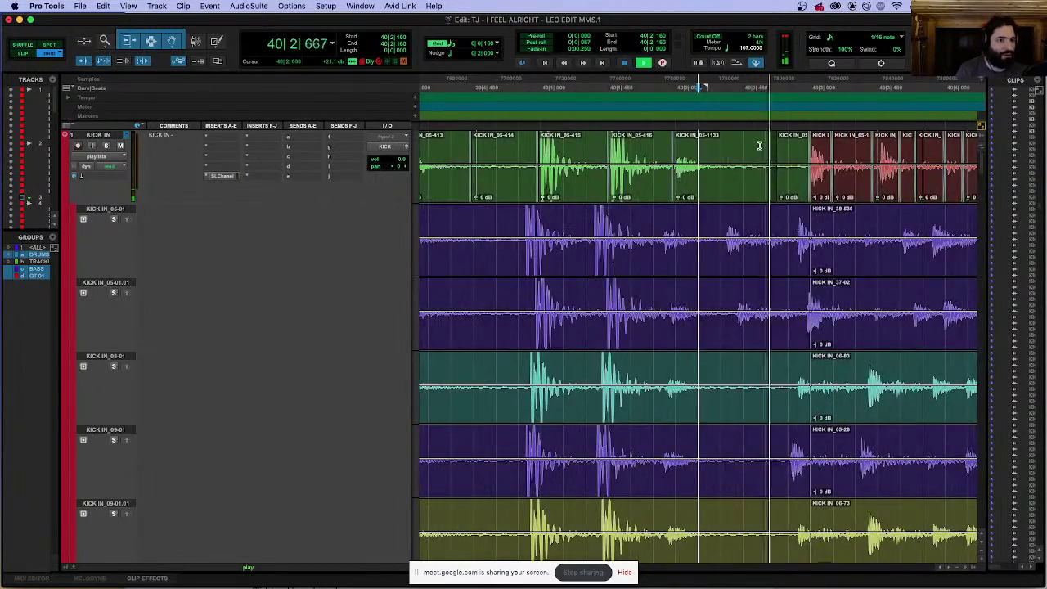
key(space)
Step: Select the separated fill segments in the 05-01, 08-01 and 09-01 takes one after another to compare them with the red fill
click(654, 264)
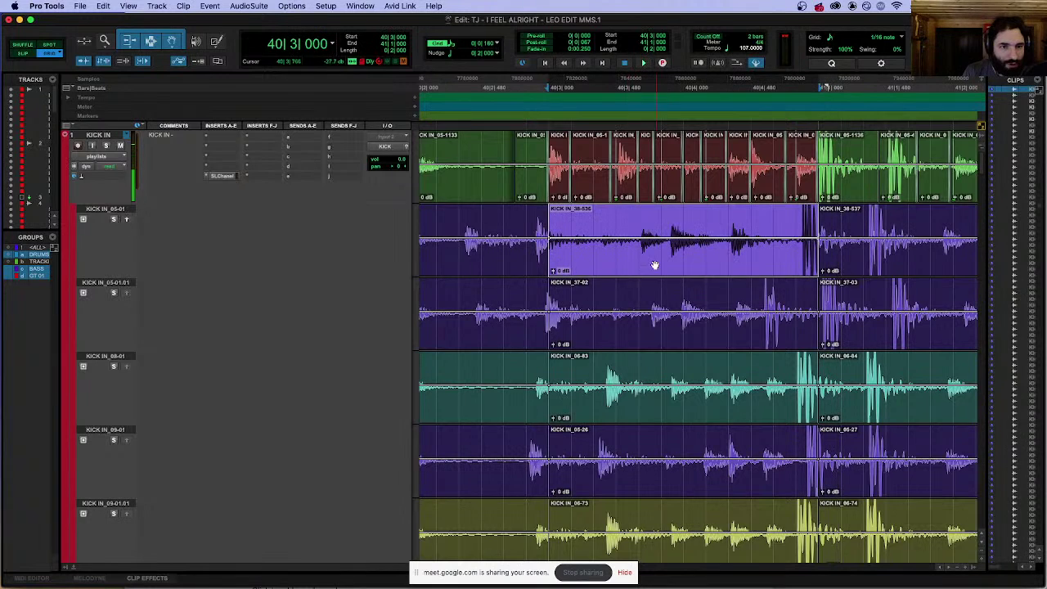
scroll(652, 270, down, 1)
click(651, 274)
click(678, 335)
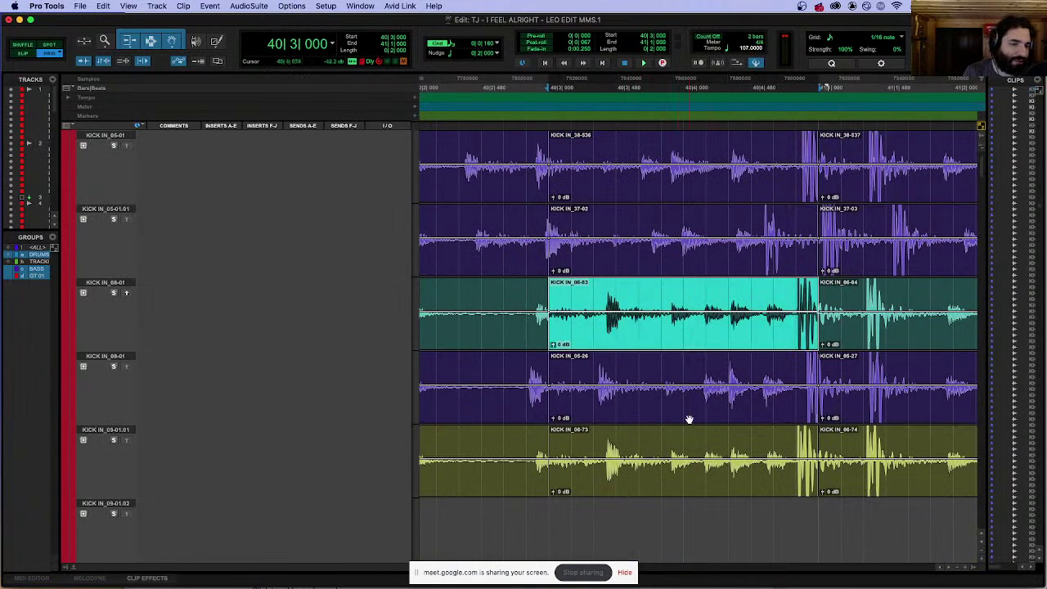
click(688, 419)
scroll(689, 418, down, 2)
scroll(685, 235, up, 1)
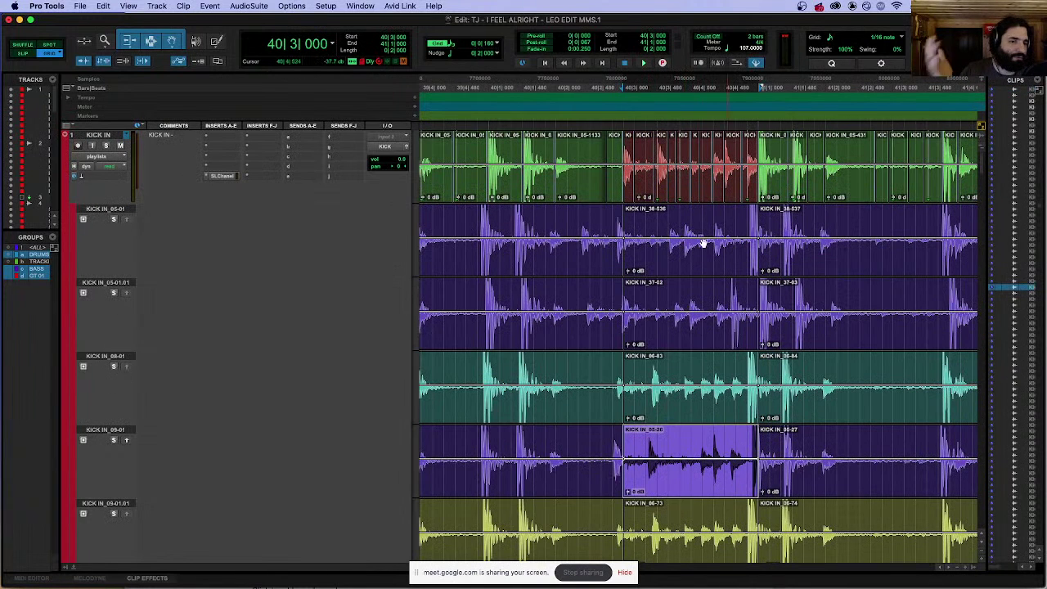
click(703, 225)
scroll(703, 224, down, 2)
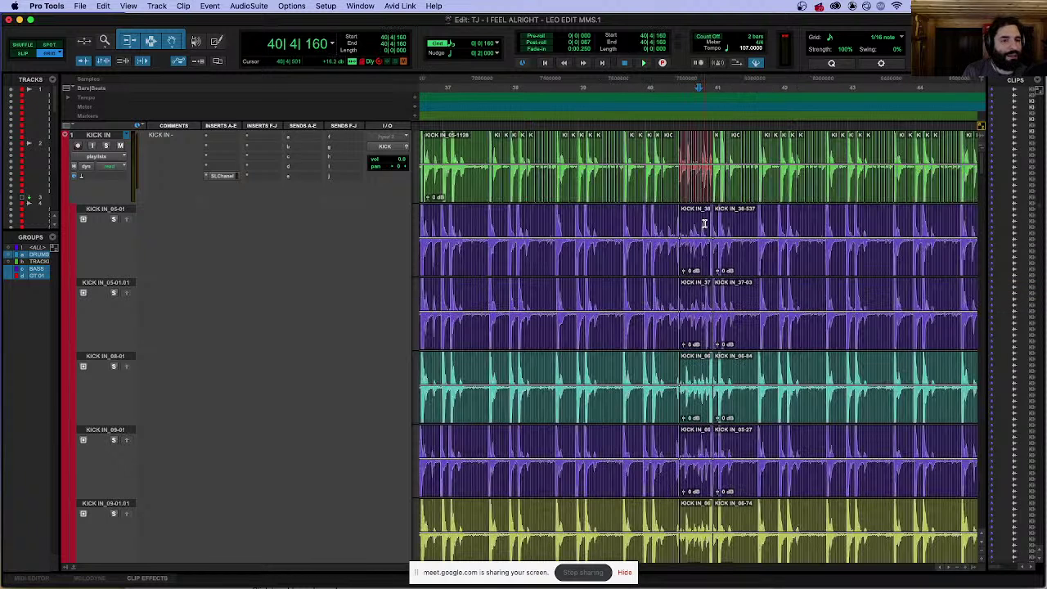
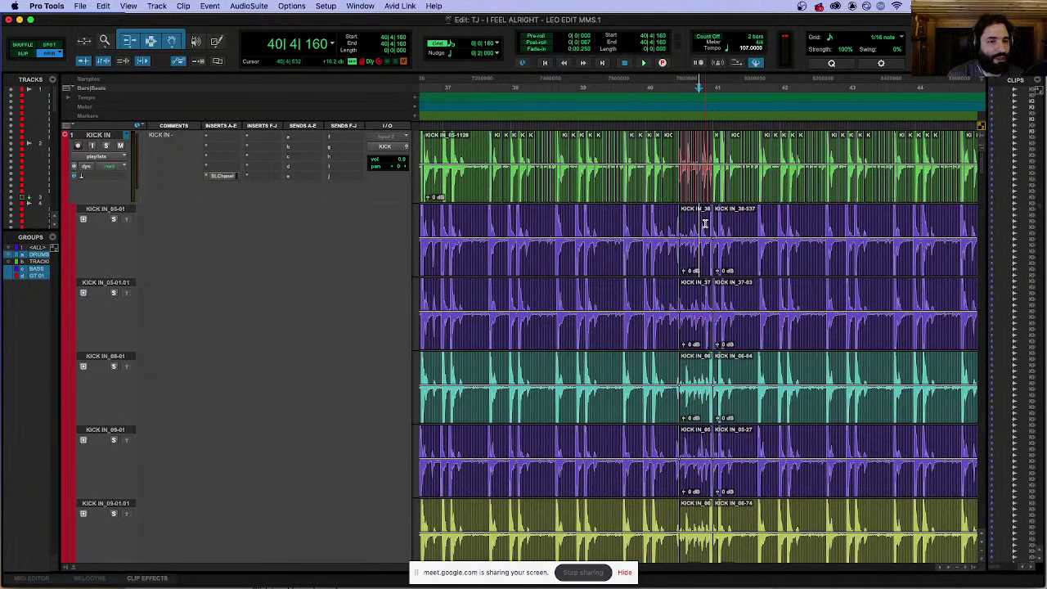
Step: Play the drums from 40|4|640, near the end of the red fill, on through the following bars
scroll(704, 223, up, 4)
scroll(632, 251, down, 2)
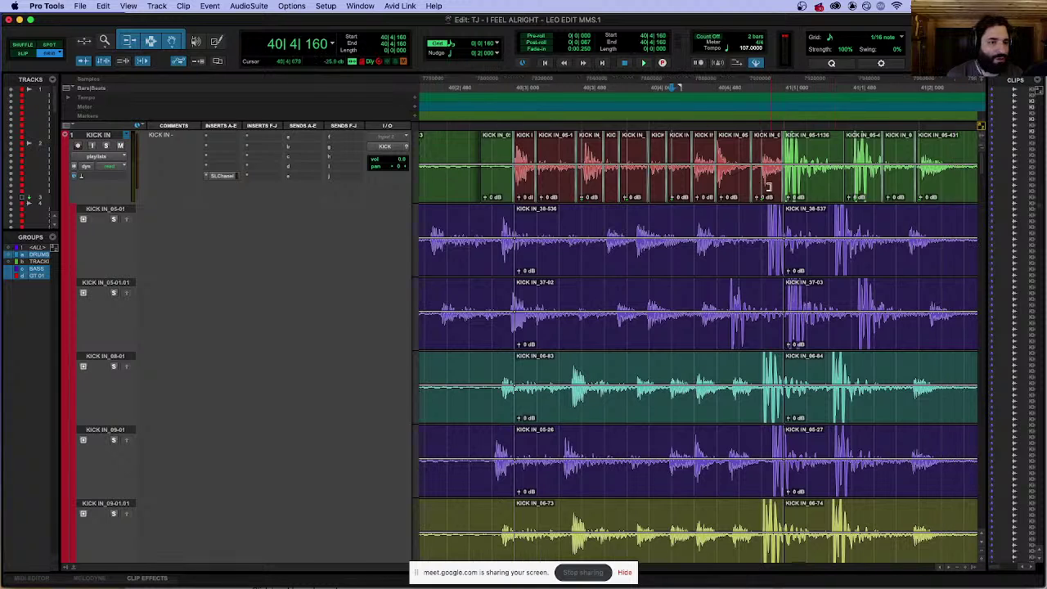
scroll(706, 157, down, 2)
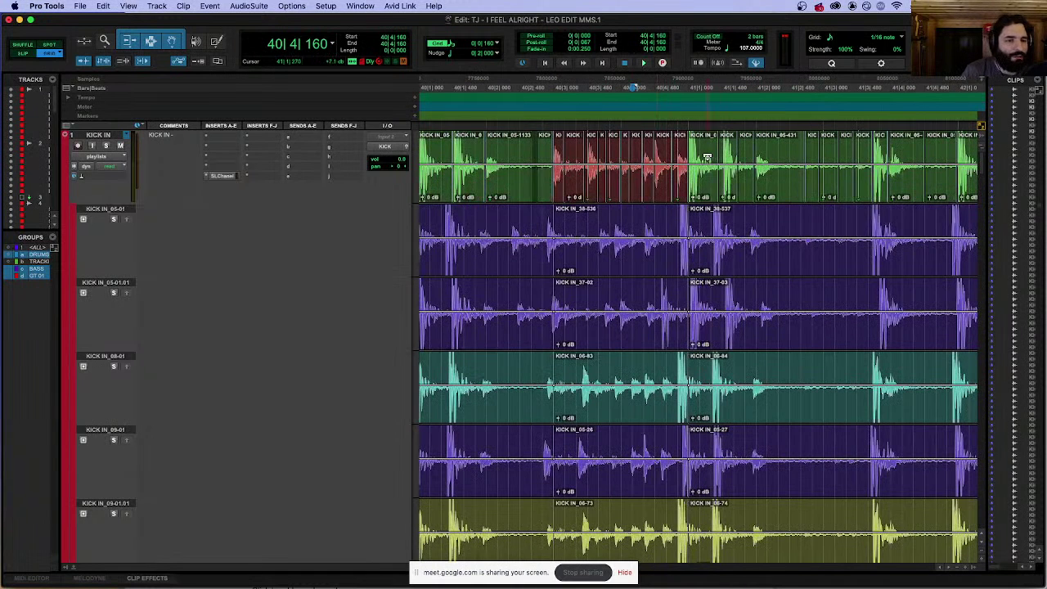
click(659, 134)
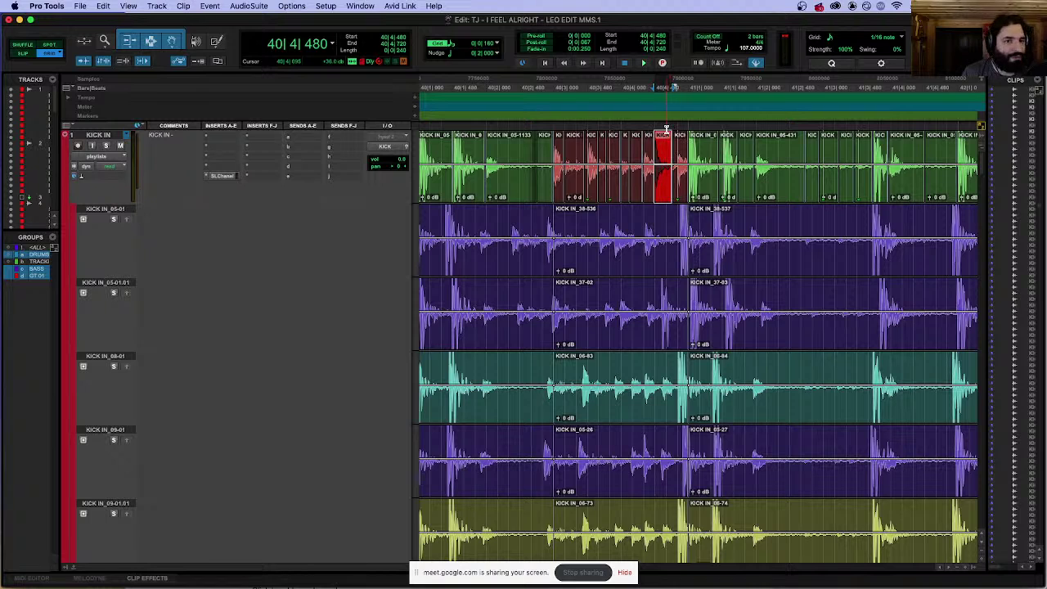
click(666, 131)
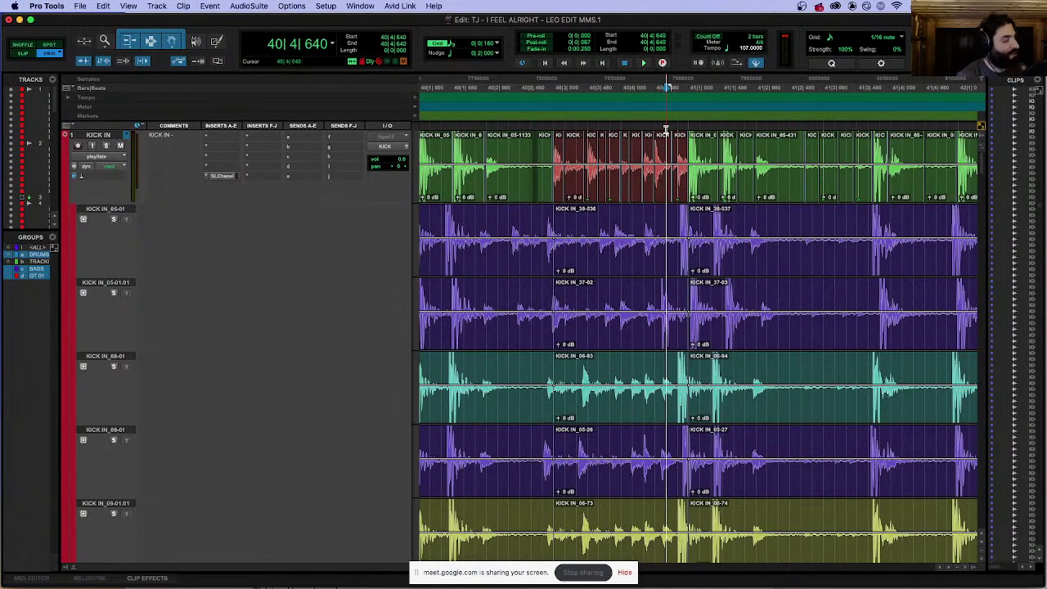
key(space)
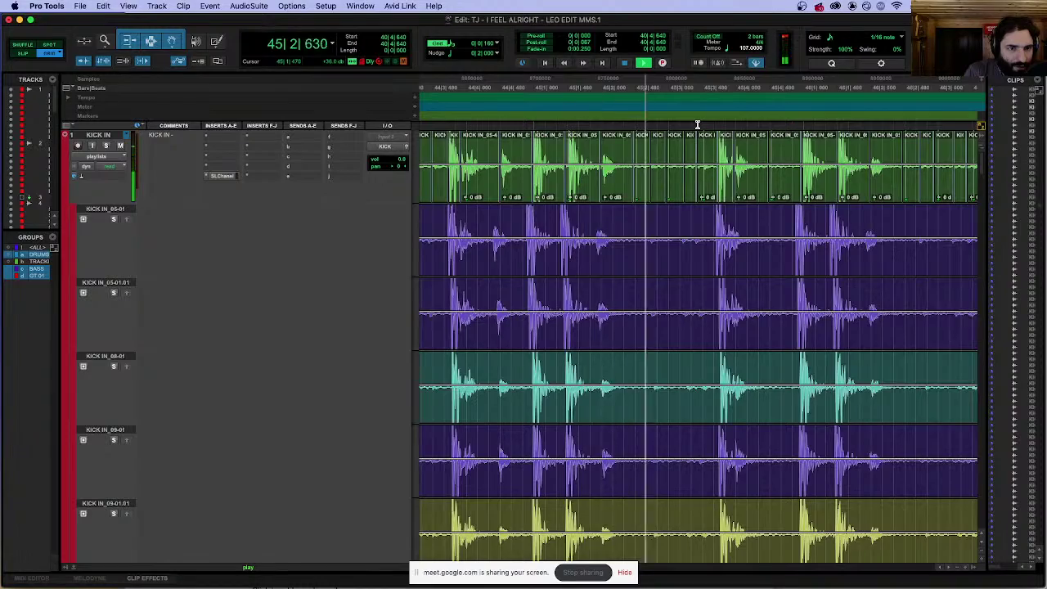
key(super+bracketleft)
key(super+bracketleft)
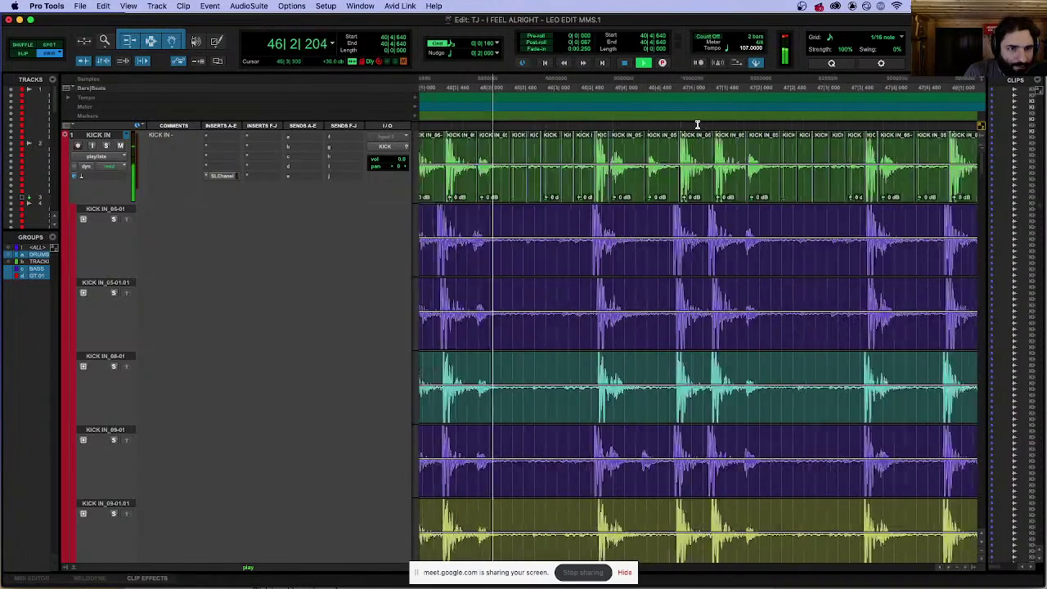
key(super+bracketleft)
key(super+bracketleft)
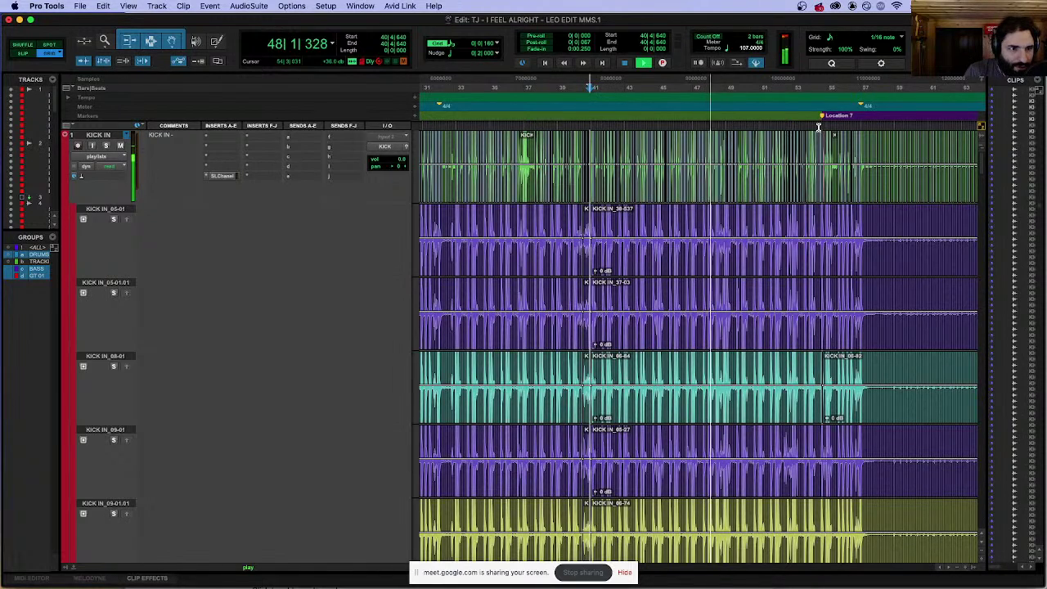
Step: Play the drums from 54|3|000, just before the Location 7 marker
key(space)
click(818, 126)
key(space)
key(super+bracketright)
key(super+bracketright)
key(super+bracketright)
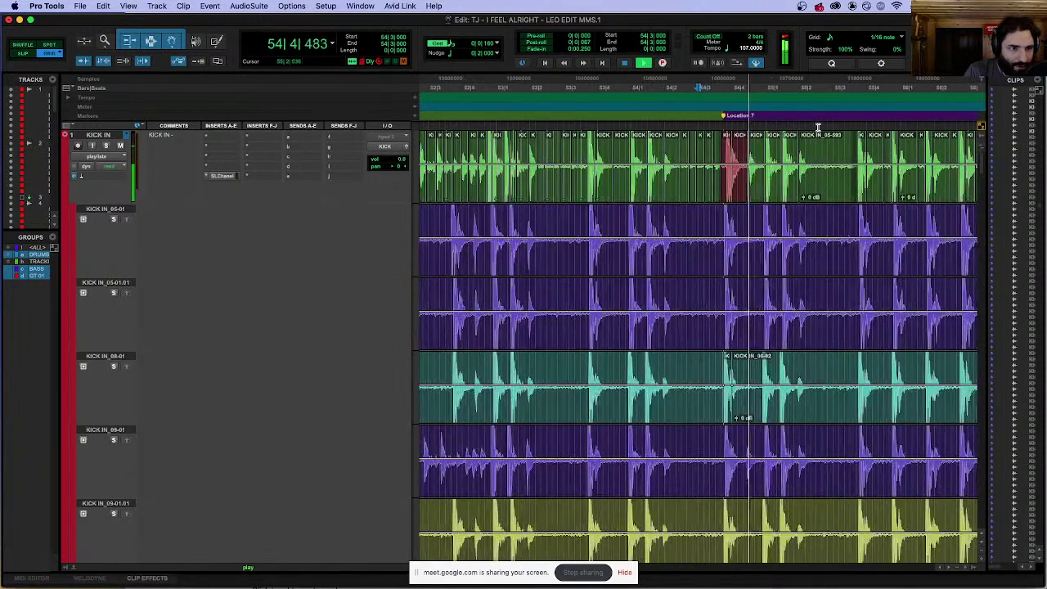
Step: Replay the lead-in to the red clips at Location 7 from 54|2|320
key(super+bracketleft)
key(super+bracketleft)
click(696, 130)
key(super+bracketright)
key(super+bracketright)
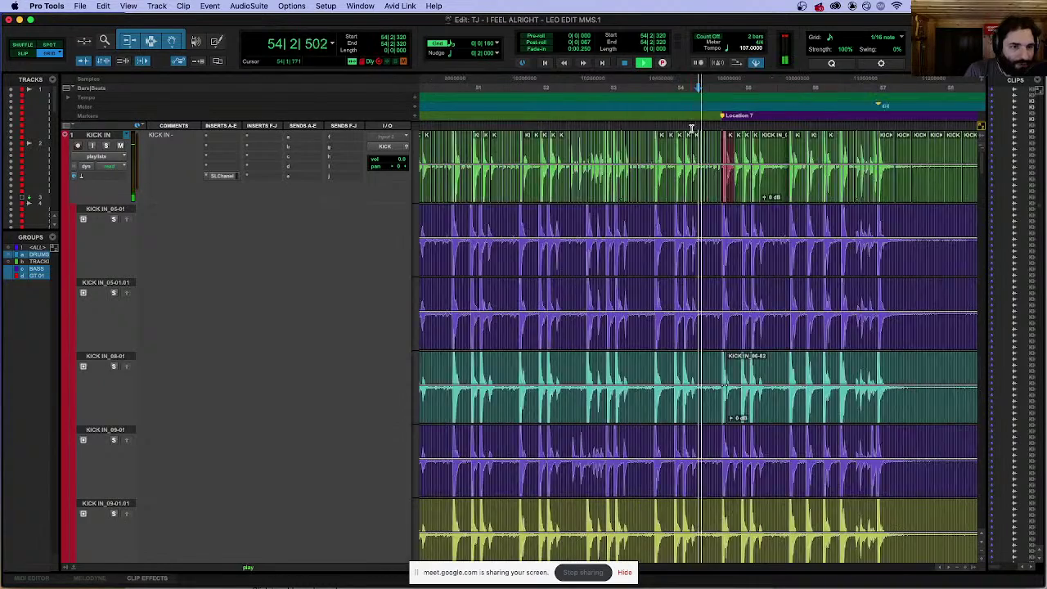
key(super+bracketright)
key(space)
Step: Zoom in on the red clips at Location 7 and play them from just before their start
click(797, 143)
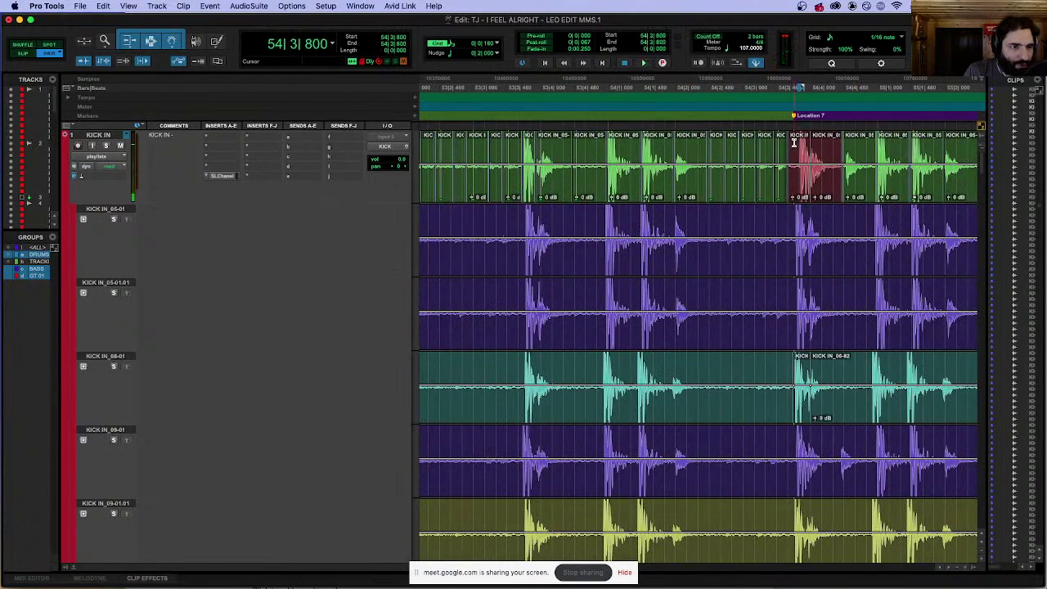
key(super+bracketright)
key(super+bracketright)
key(super+bracketright)
key(super+bracketright)
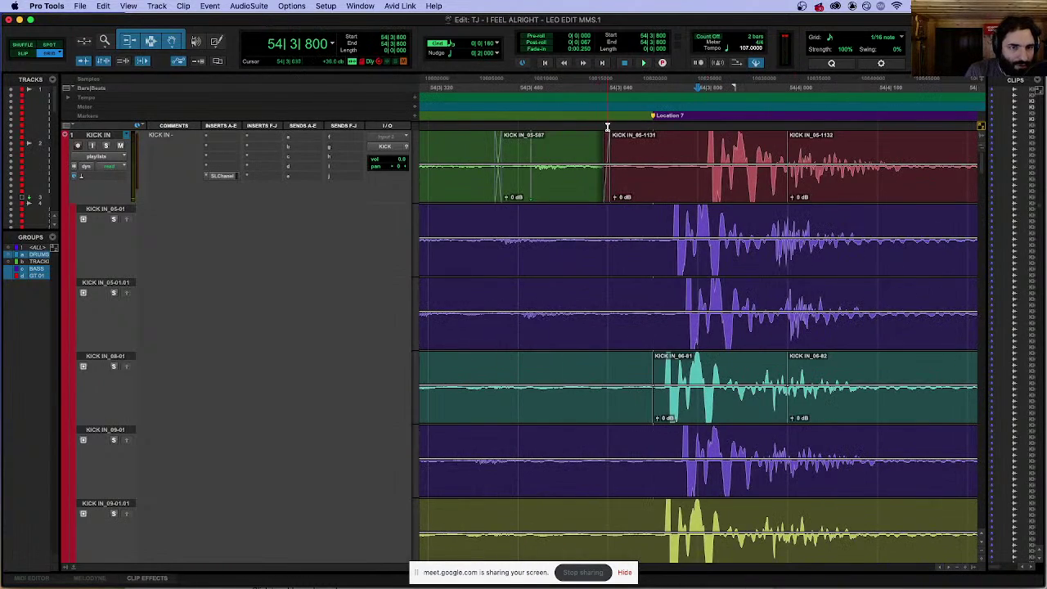
click(609, 130)
key(space)
key(Return)
key(space)
key(super+bracketleft)
key(super+bracketleft)
key(super+bracketleft)
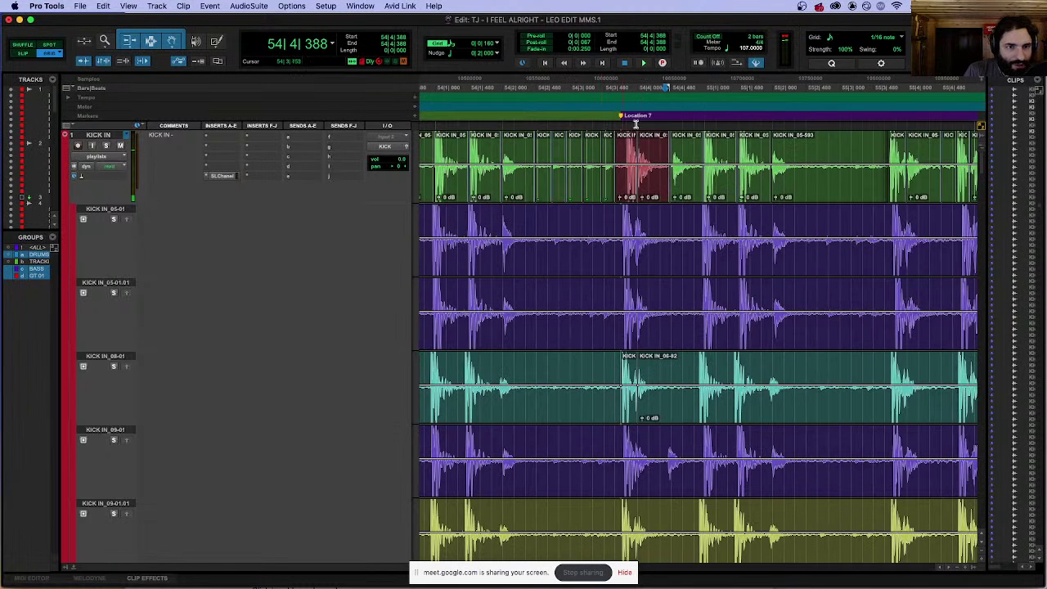
double_click(624, 117)
text(m)
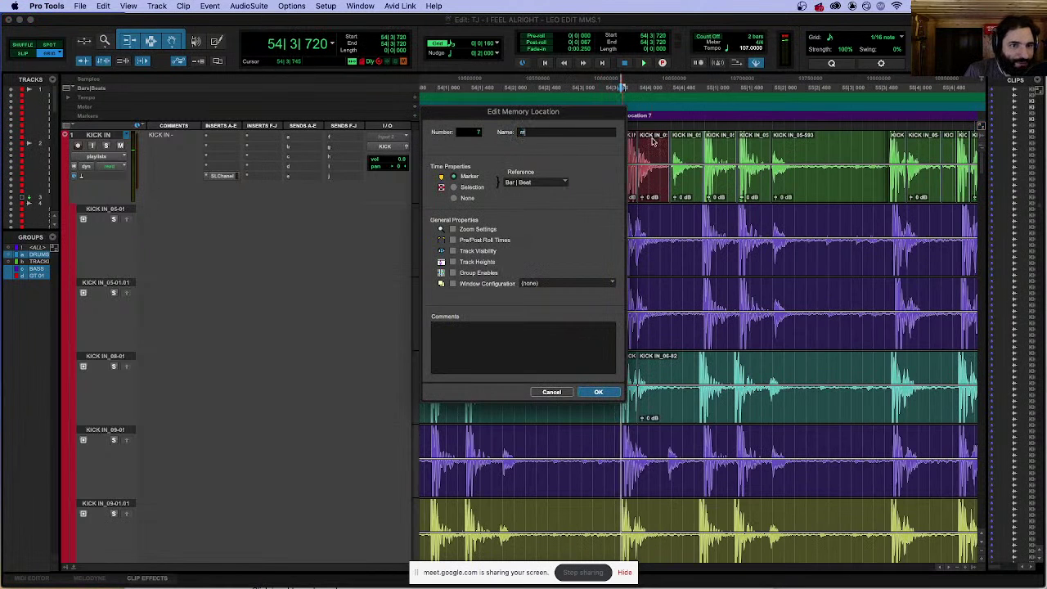
key(Escape)
scroll(518, 291, down, 2)
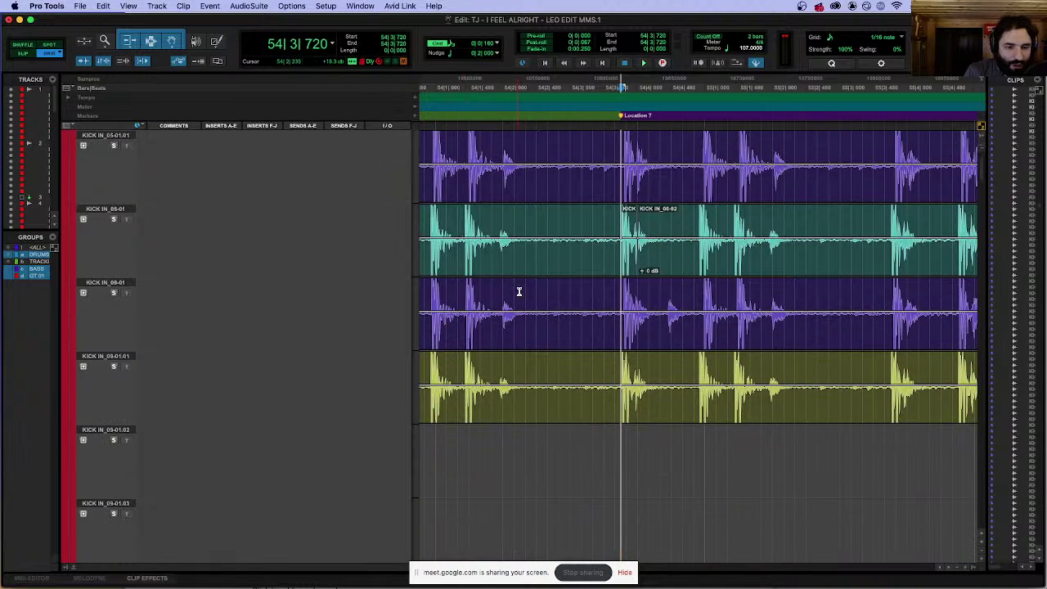
scroll(563, 259, up, 2)
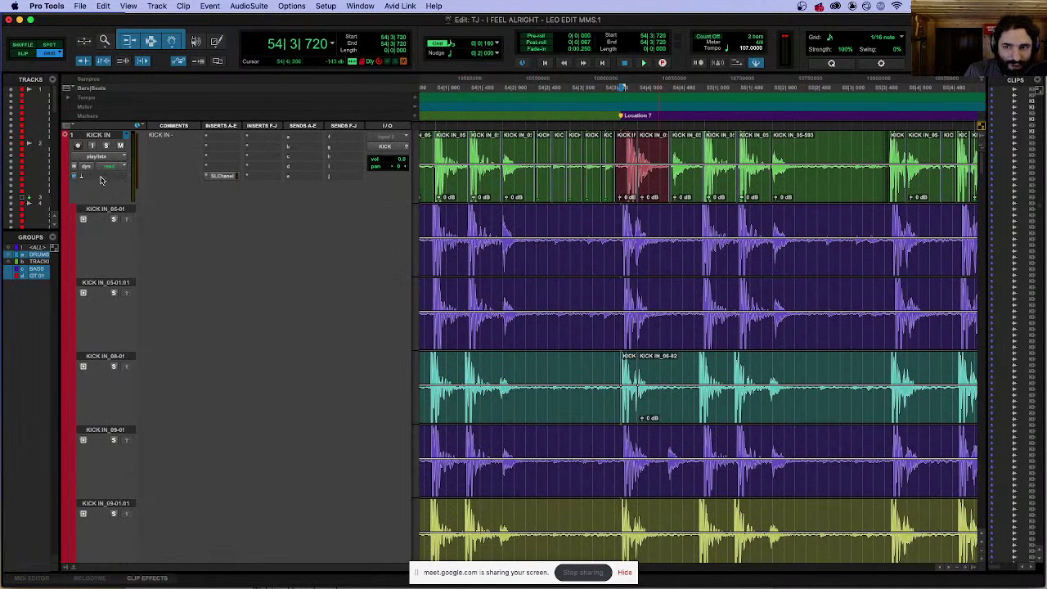
Step: Switch the KICK IN track and its drum group from playlists view back to waveform view
click(107, 158)
click(747, 114)
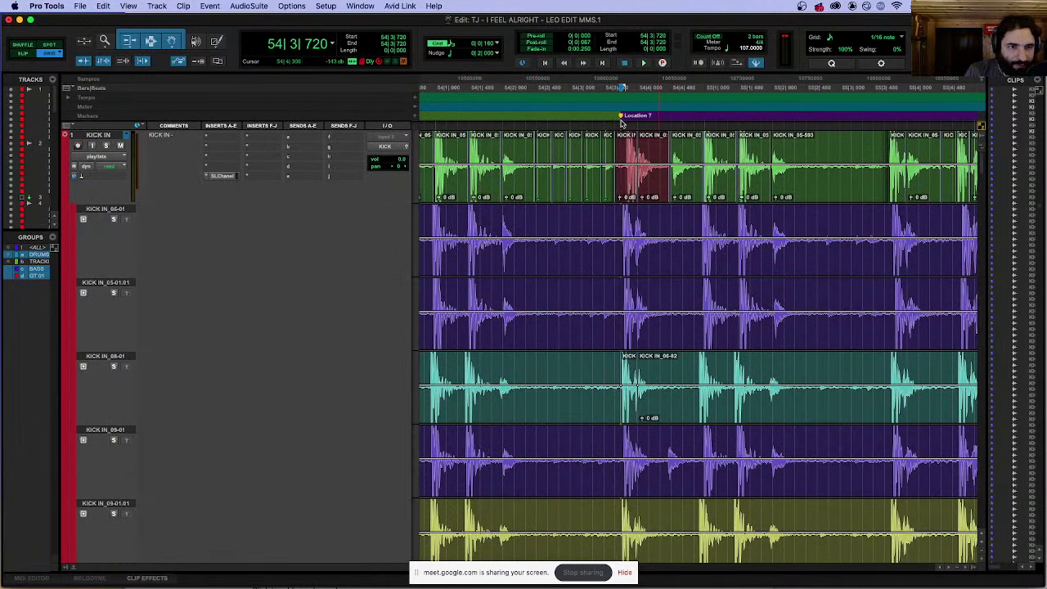
scroll(621, 114, down, 6)
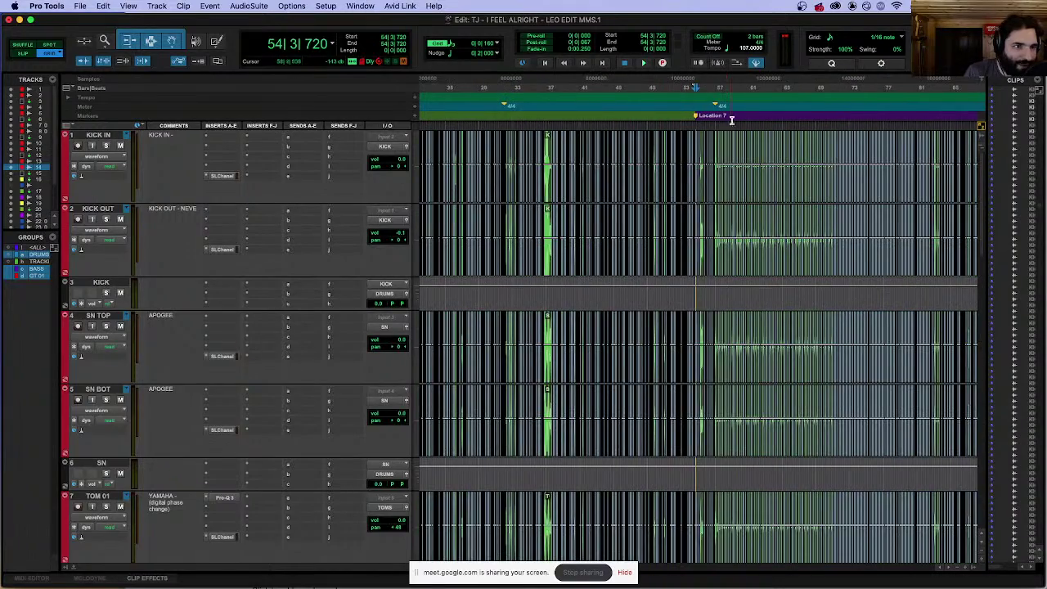
Step: Play the drums from 69|4|800 through the quieter section after Location 7
click(817, 131)
scroll(819, 130, up, 3)
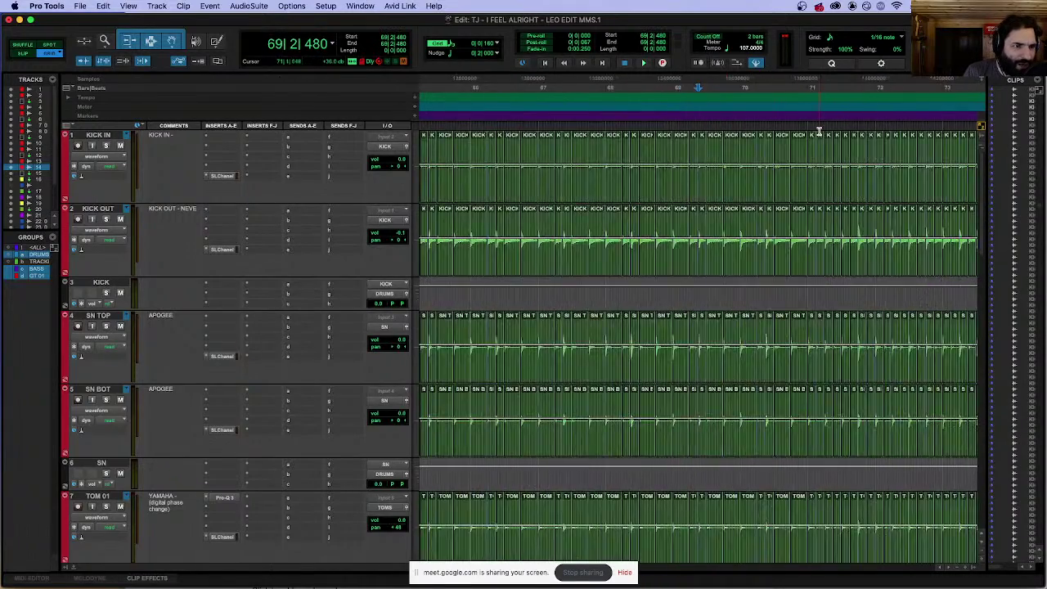
scroll(818, 131, right, 10)
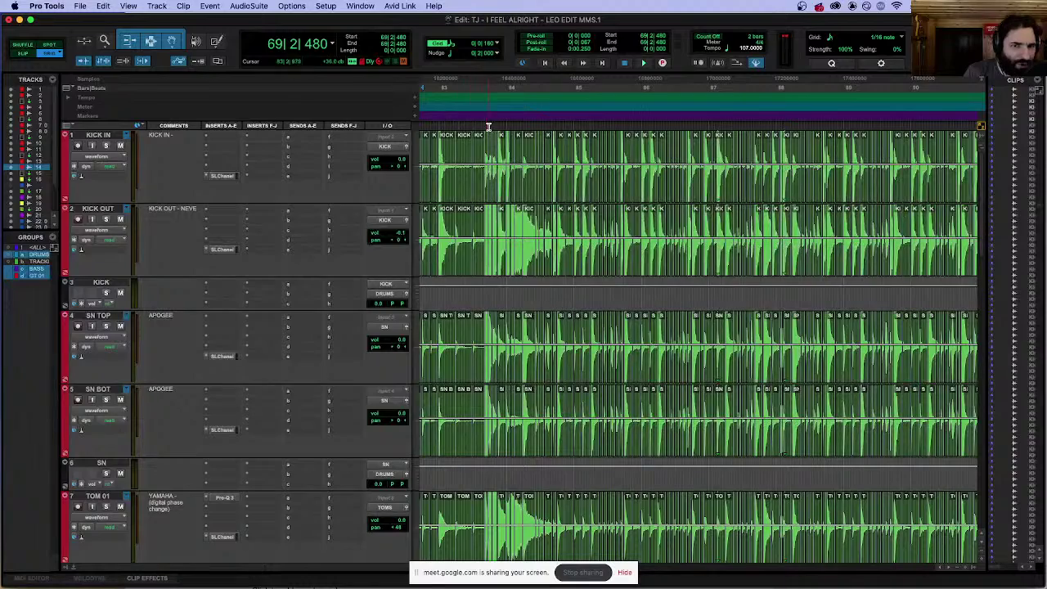
key(Return)
key(space)
scroll(666, 138, down, 5)
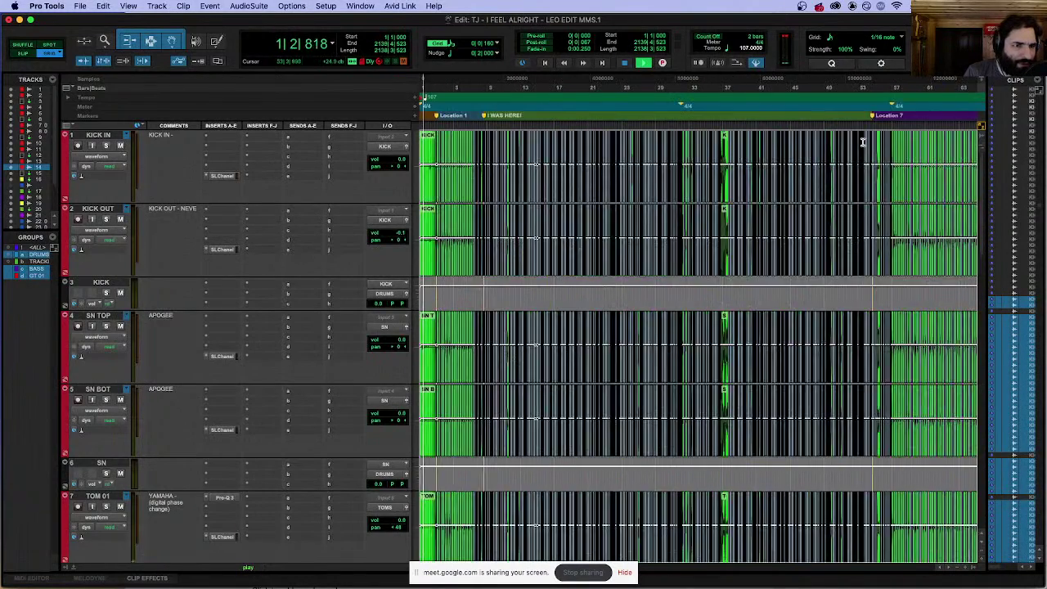
click(713, 129)
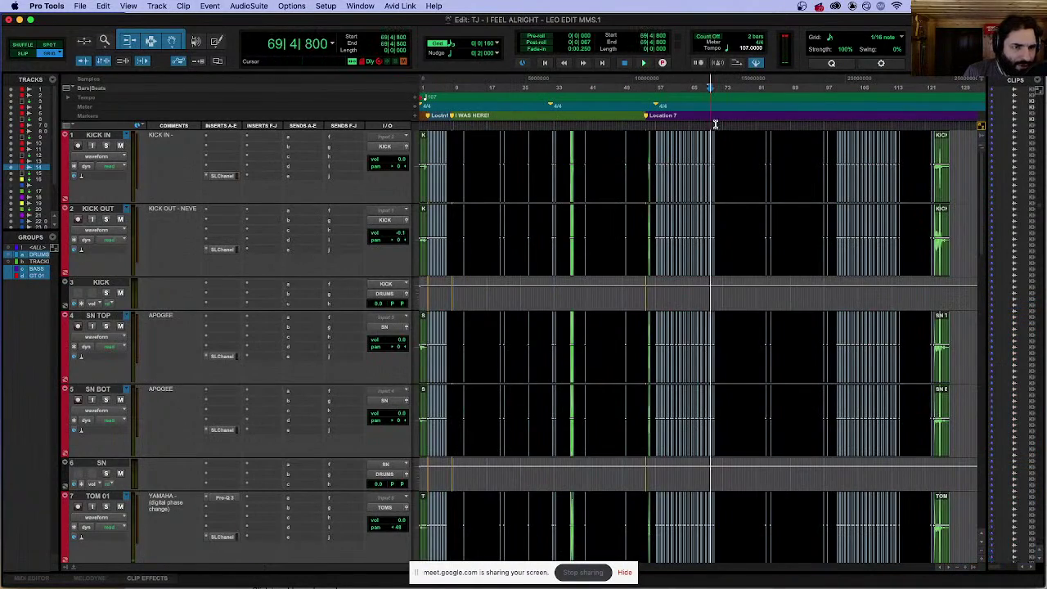
scroll(738, 129, up, 1)
scroll(737, 130, up, 3)
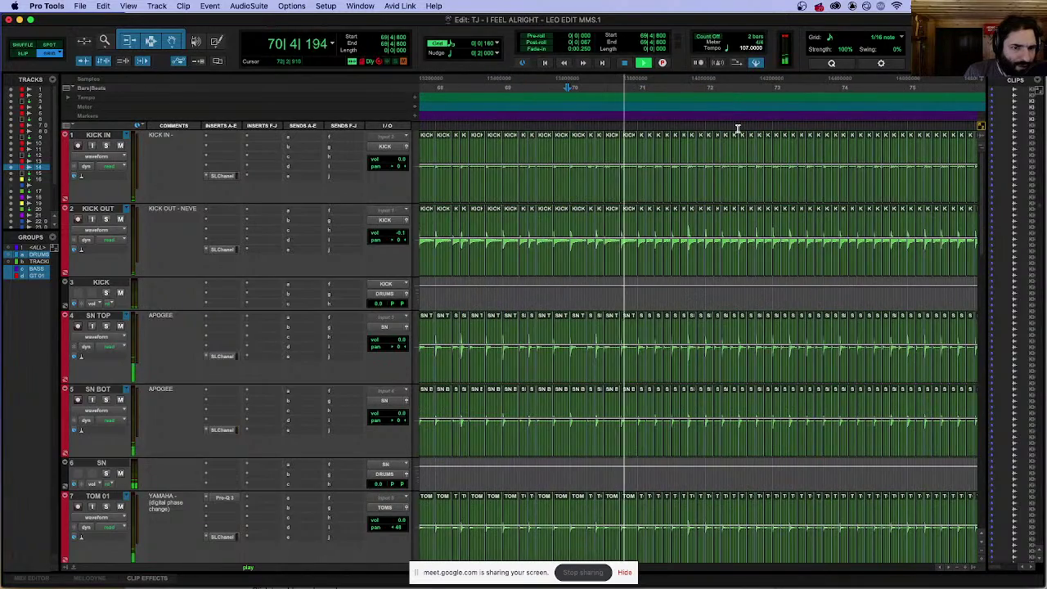
scroll(883, 136, down, 4)
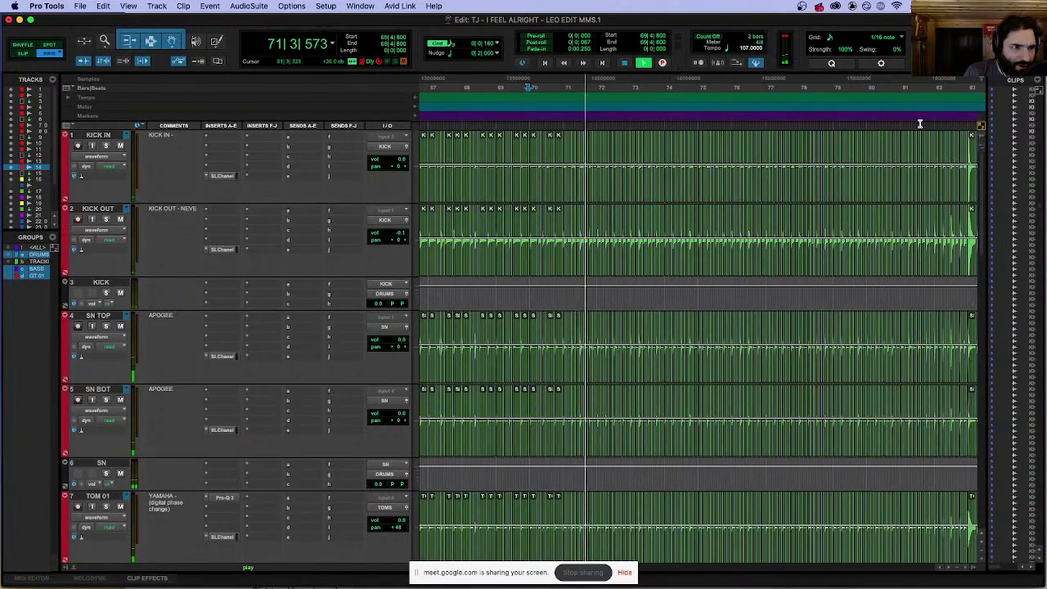
Step: Play the drums from 82|4|800 into the following bars, and spot-check the section ending from 99|2|640
key(space)
key(space)
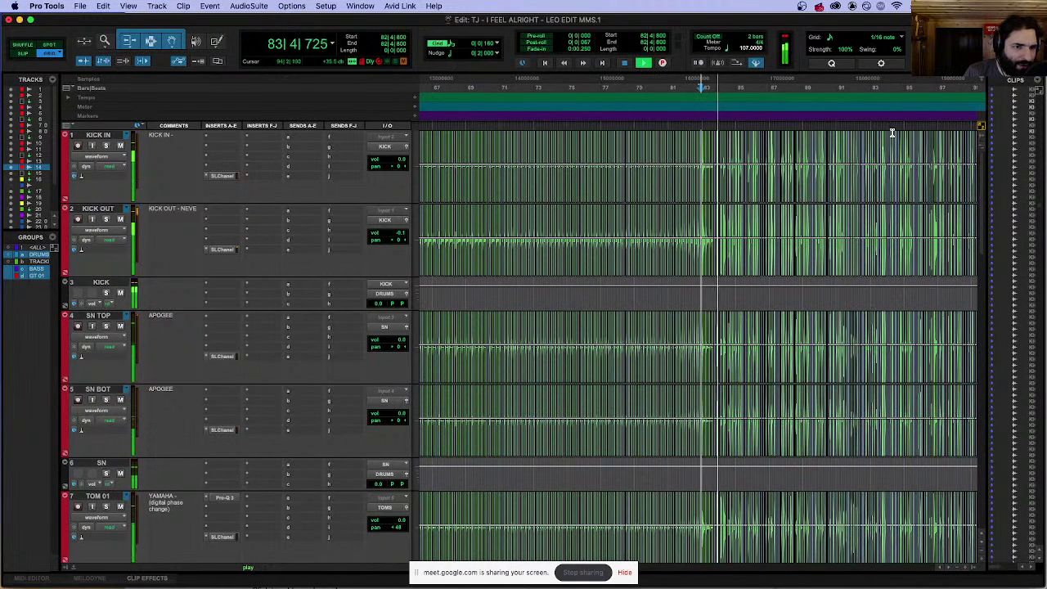
scroll(891, 133, down, 2)
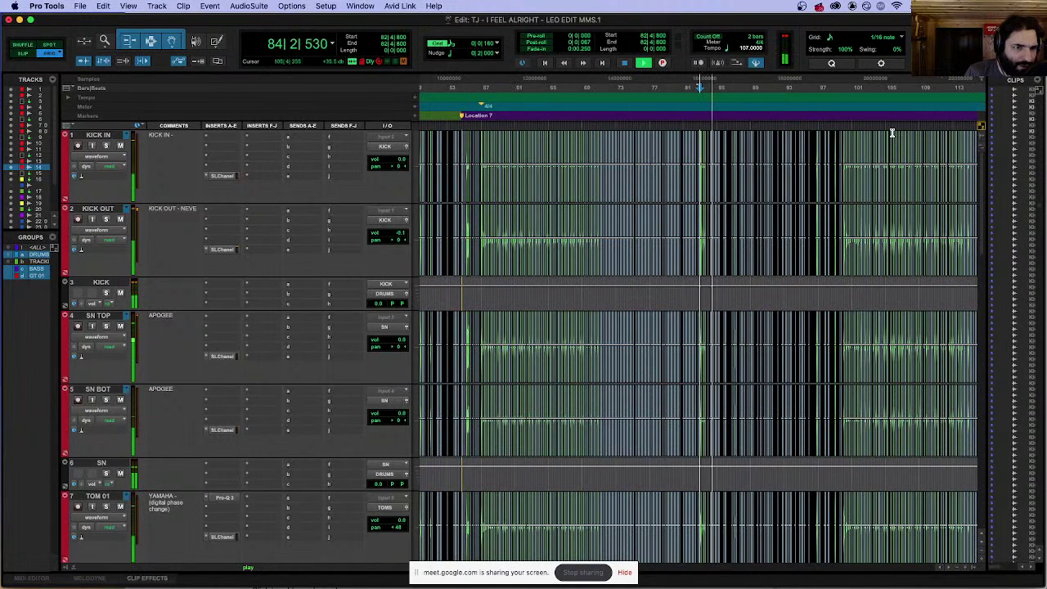
click(838, 127)
scroll(838, 128, up, 4)
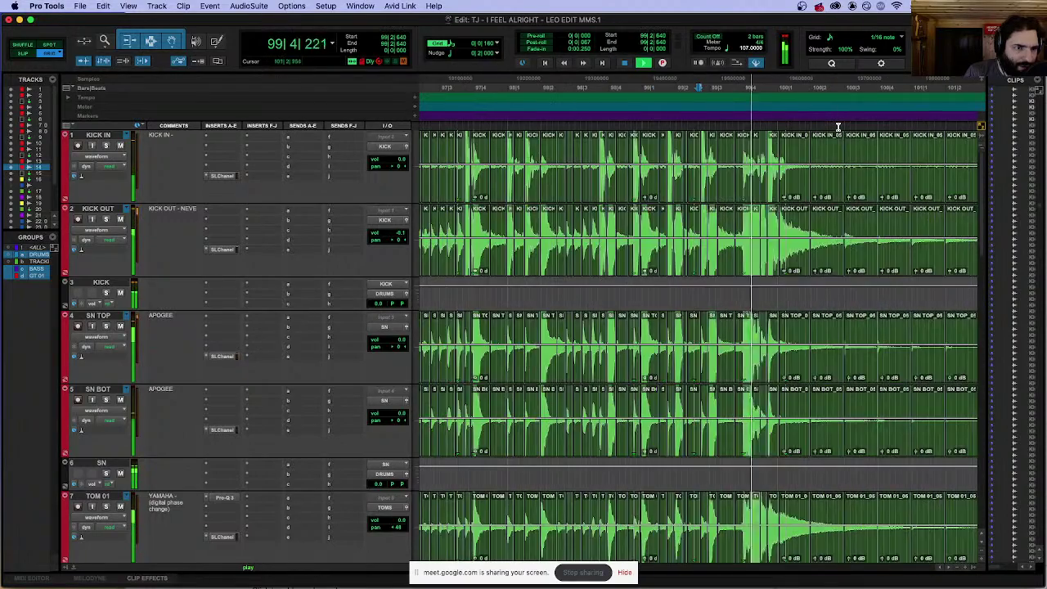
key(space)
Step: Replay the transition out of the quieter section from 82|4|160, with the hits between bars 83 and 84 zoomed in
click(514, 127)
key(Return)
key(space)
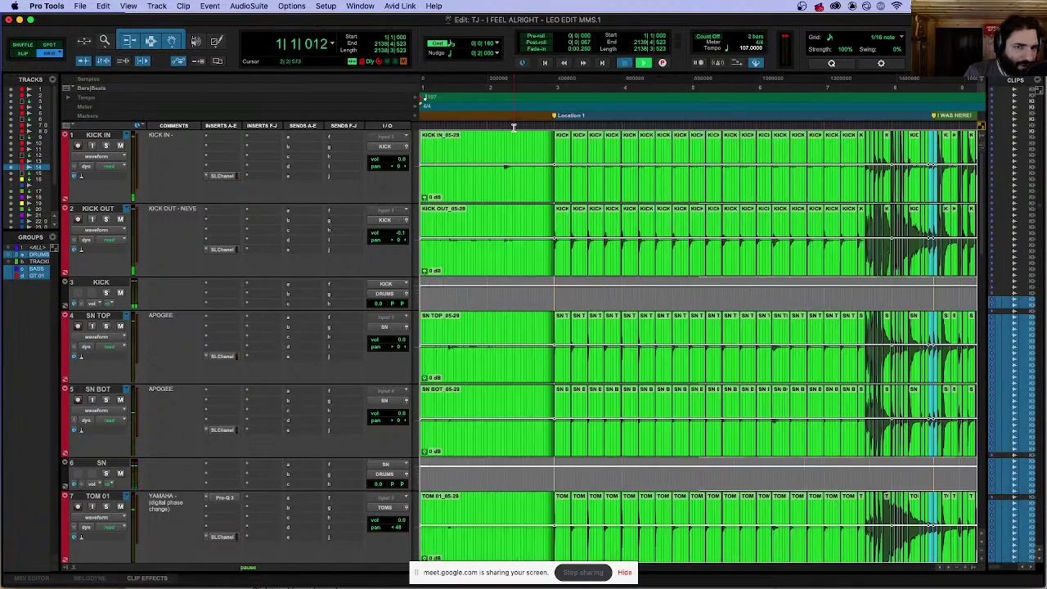
scroll(852, 125, down, 6)
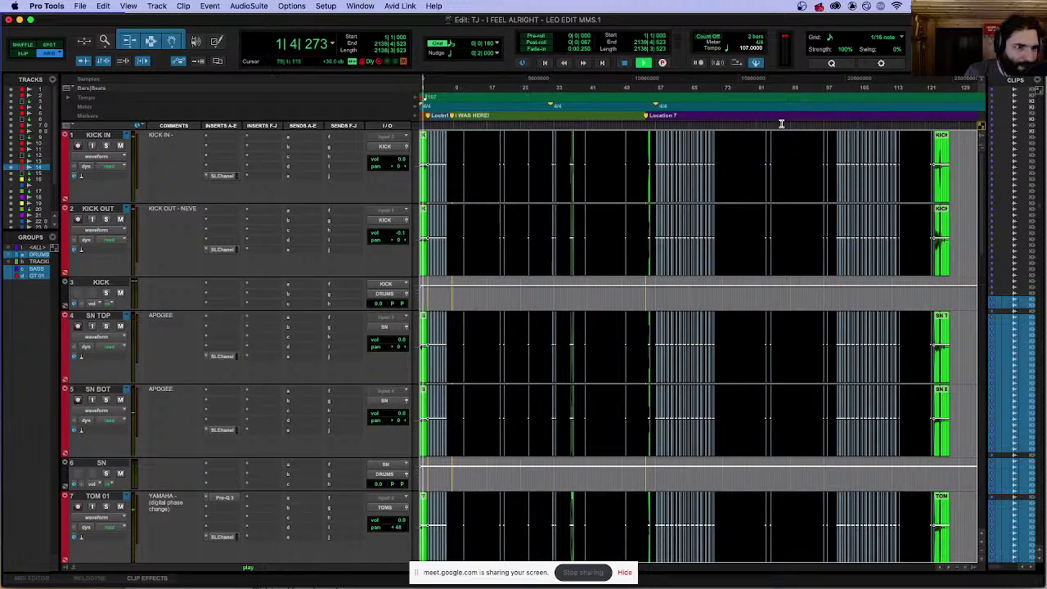
key(space)
click(764, 127)
key(space)
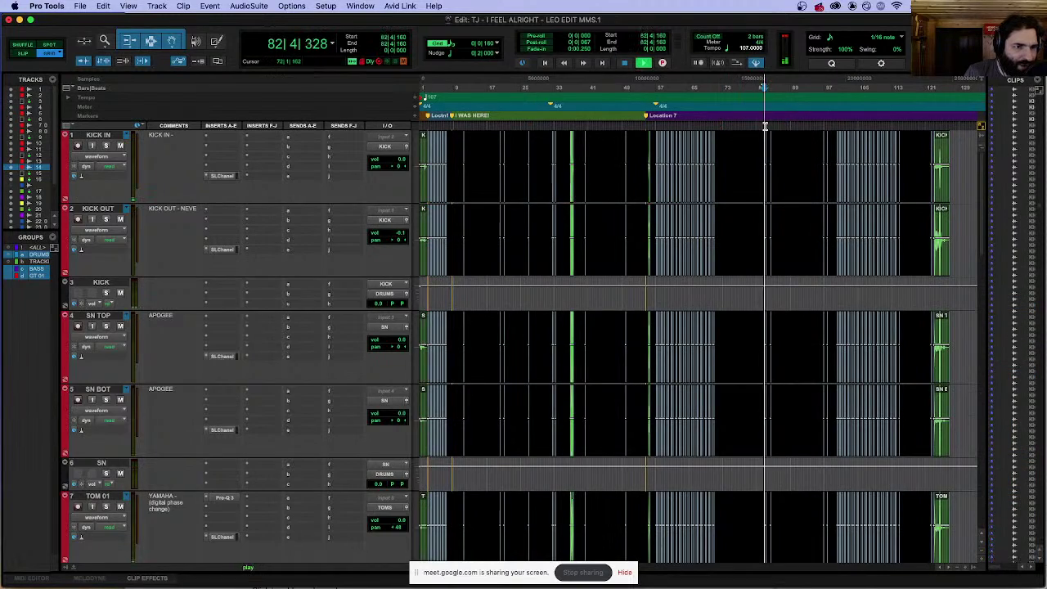
scroll(777, 131, up, 5)
scroll(779, 131, up, 2)
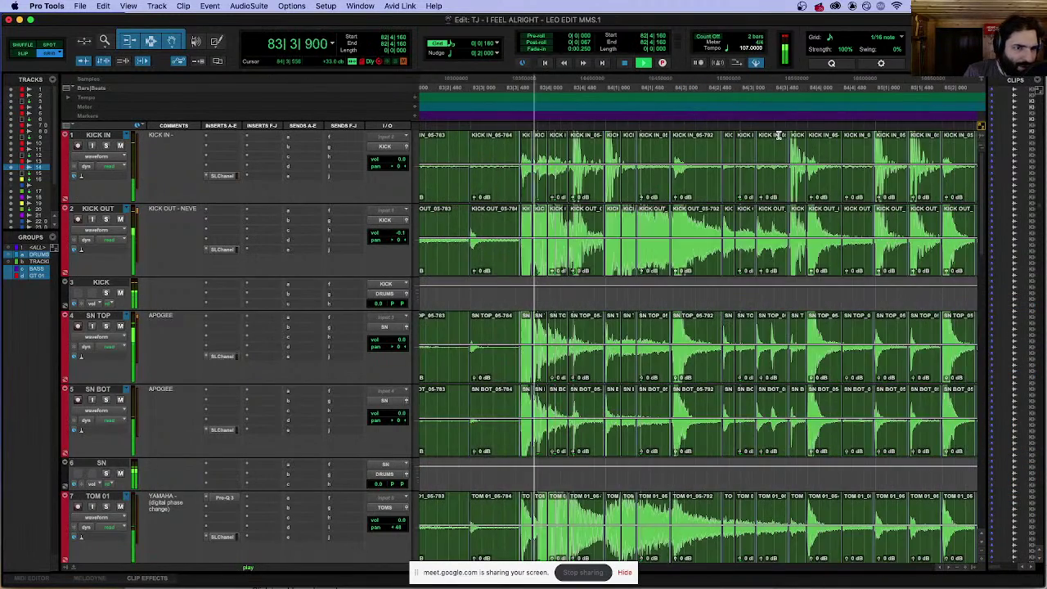
Step: Spot-check the drums from beat 4 of bar 89 and from 94|4|800
scroll(780, 135, down, 6)
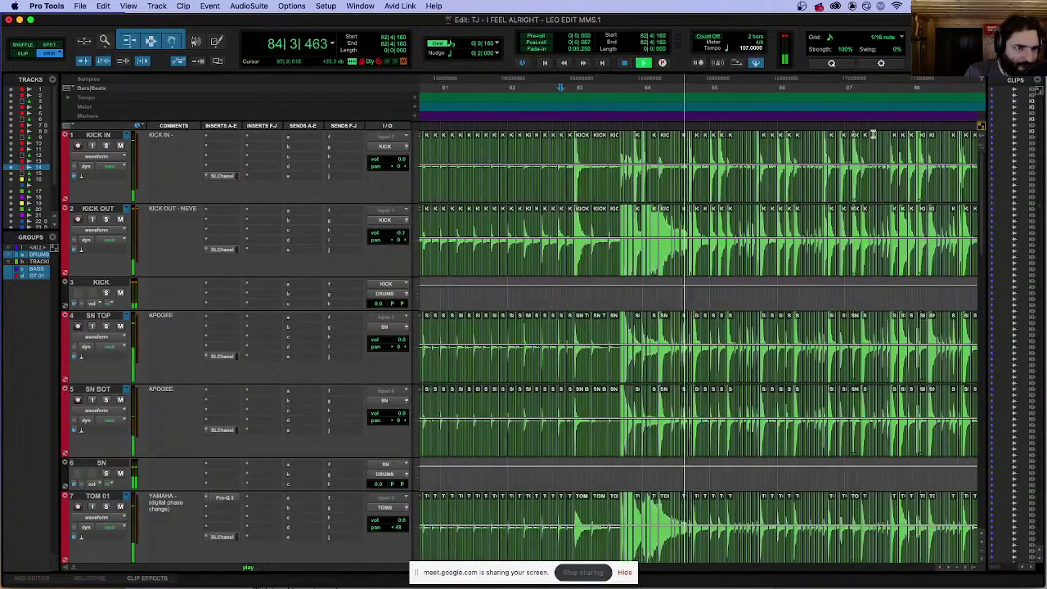
key(space)
key(space)
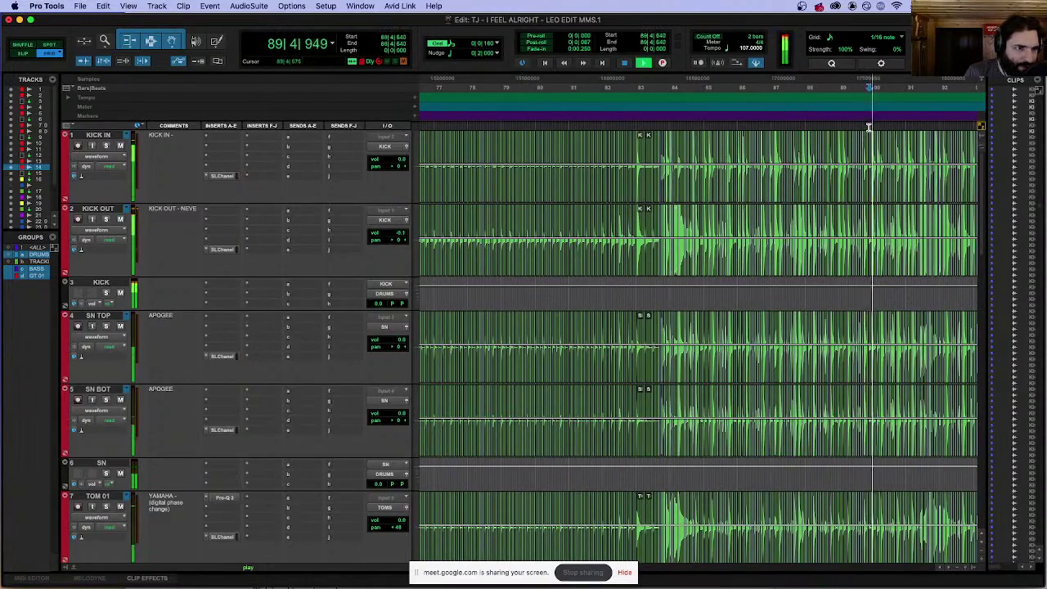
key(space)
click(855, 124)
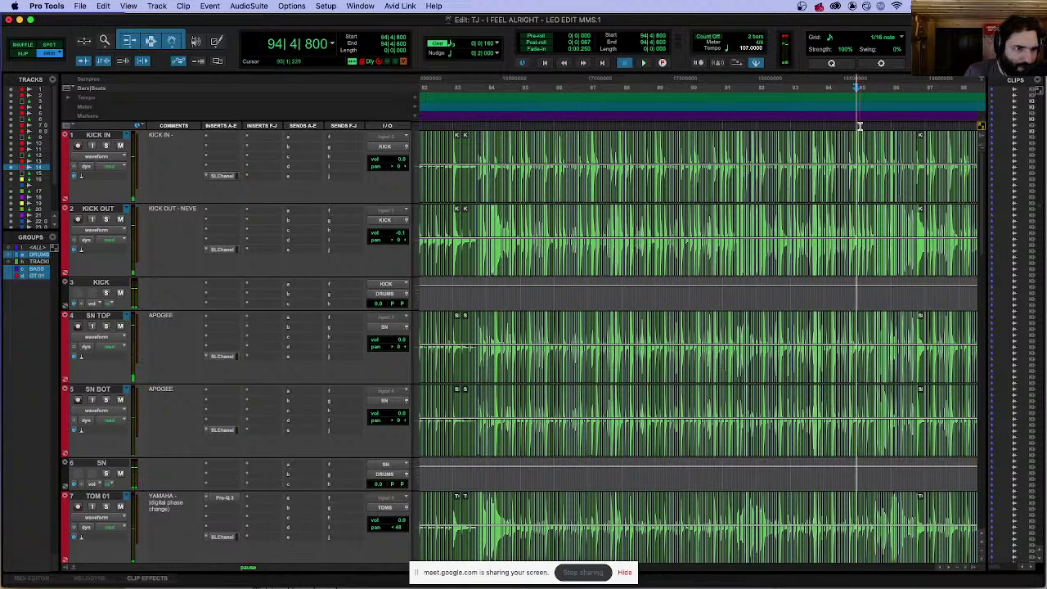
key(space)
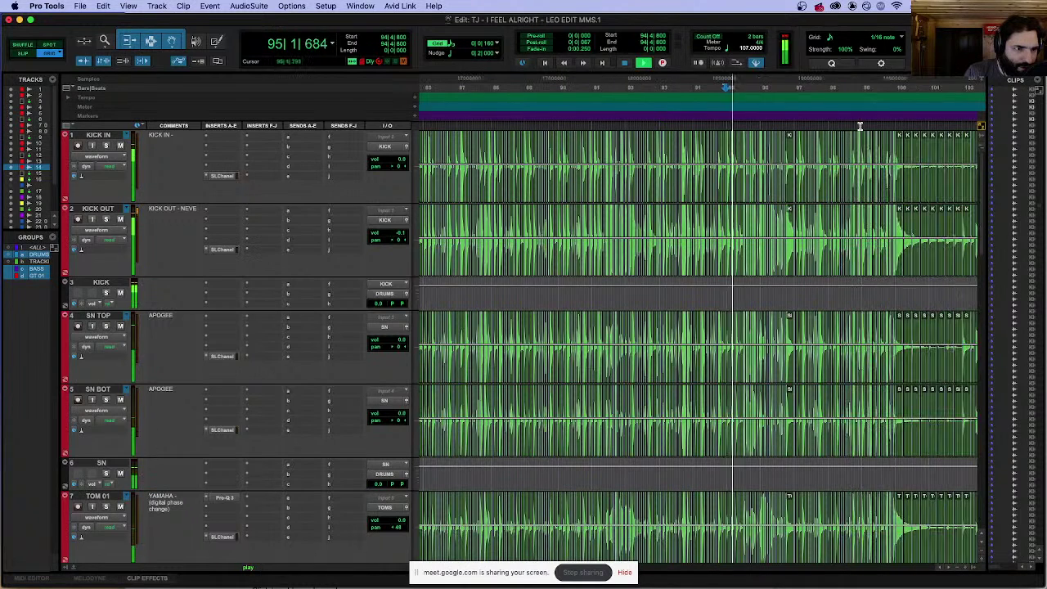
Step: Replay the drums from 94|3|640 and from 93|3|000
key(space)
click(716, 126)
key(space)
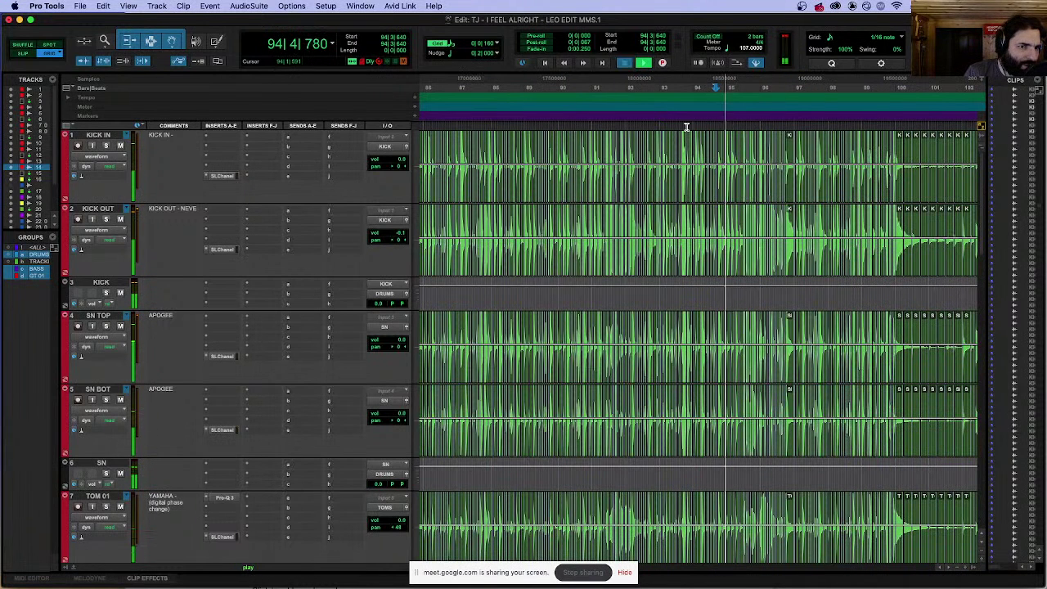
key(space)
click(676, 126)
key(space)
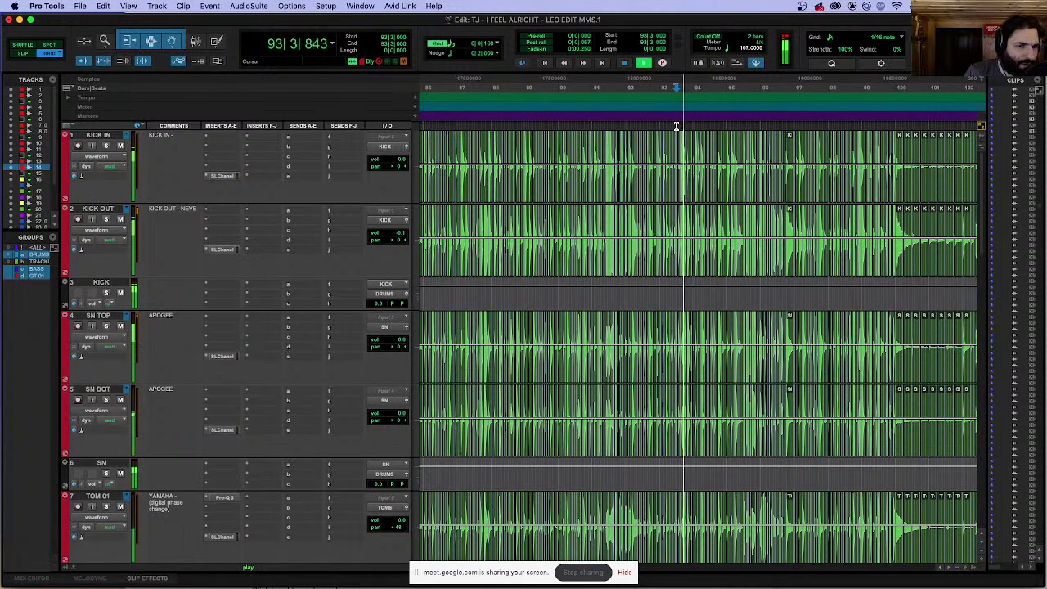
Step: Play the passage leading into bar 93 from 92|4|480, 92|3|160 and 92|2|480, zoomed in on the clips
key(space)
click(654, 126)
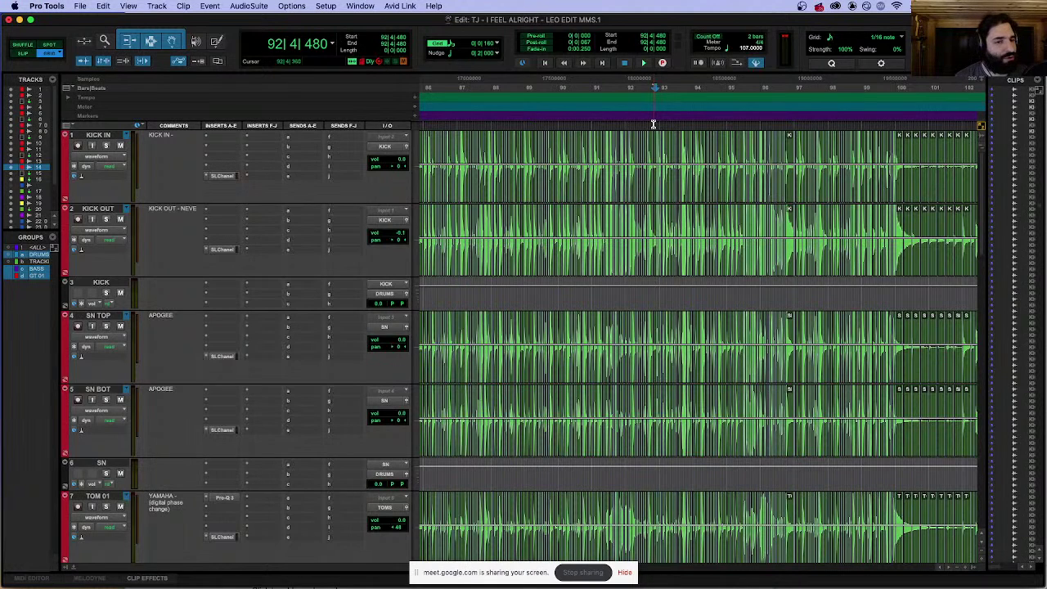
key(space)
key(super+bracketright)
key(super+bracketright)
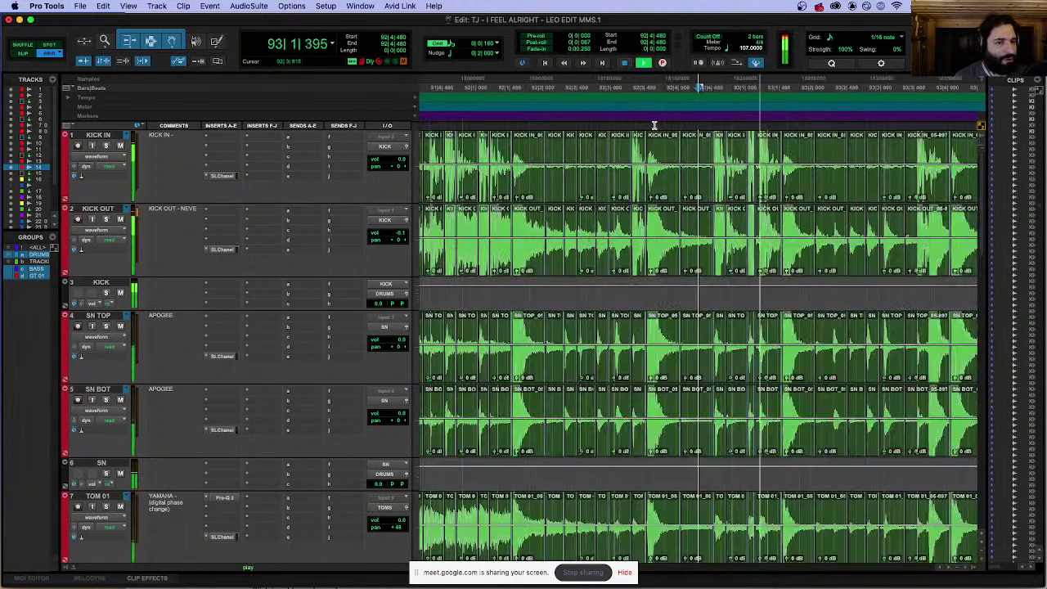
click(605, 125)
key(space)
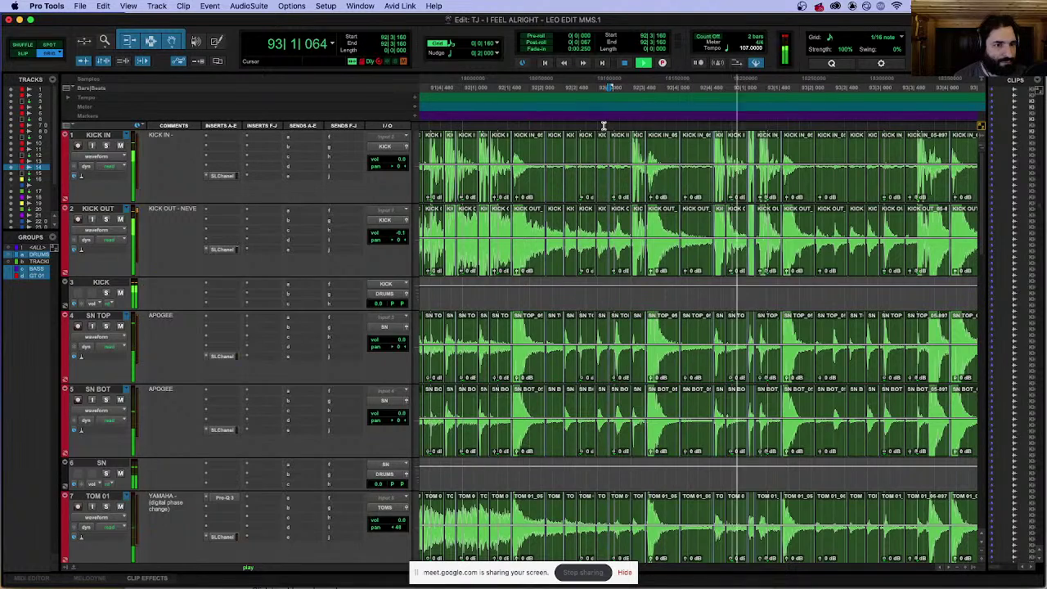
click(562, 129)
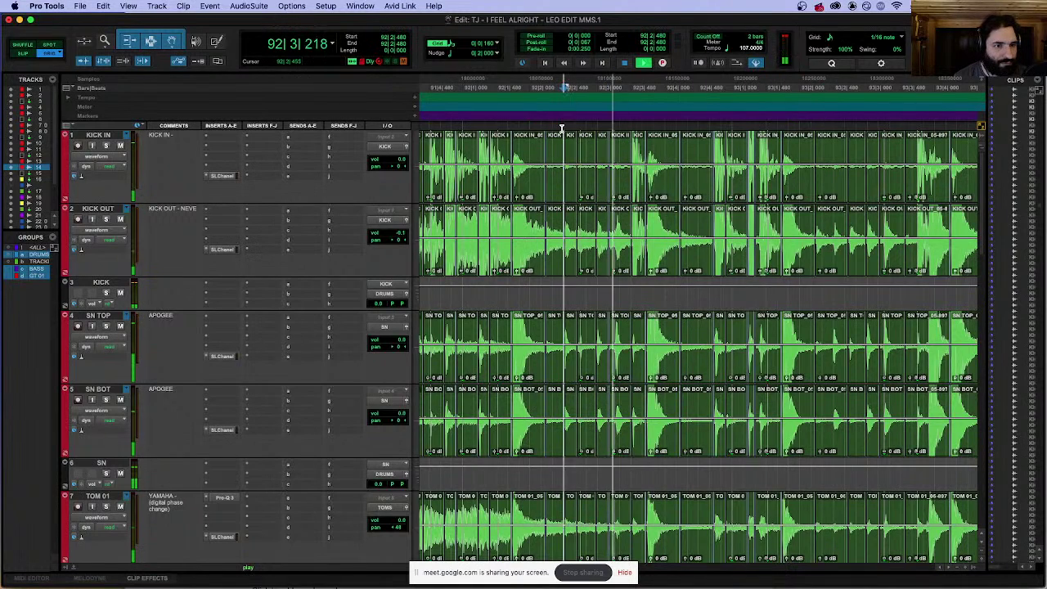
Step: Play the drums from 90|2|320 through the bar 91 fill into bar 92
key(super+bracketleft)
key(space)
key(super+bracketleft)
click(527, 123)
key(space)
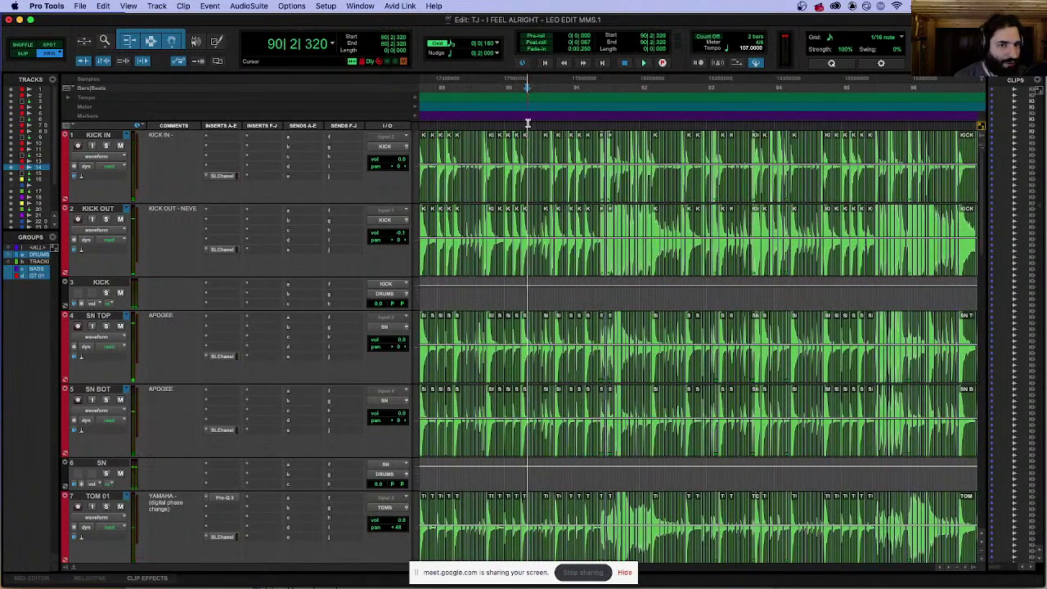
key(super+bracketright)
key(super+bracketright)
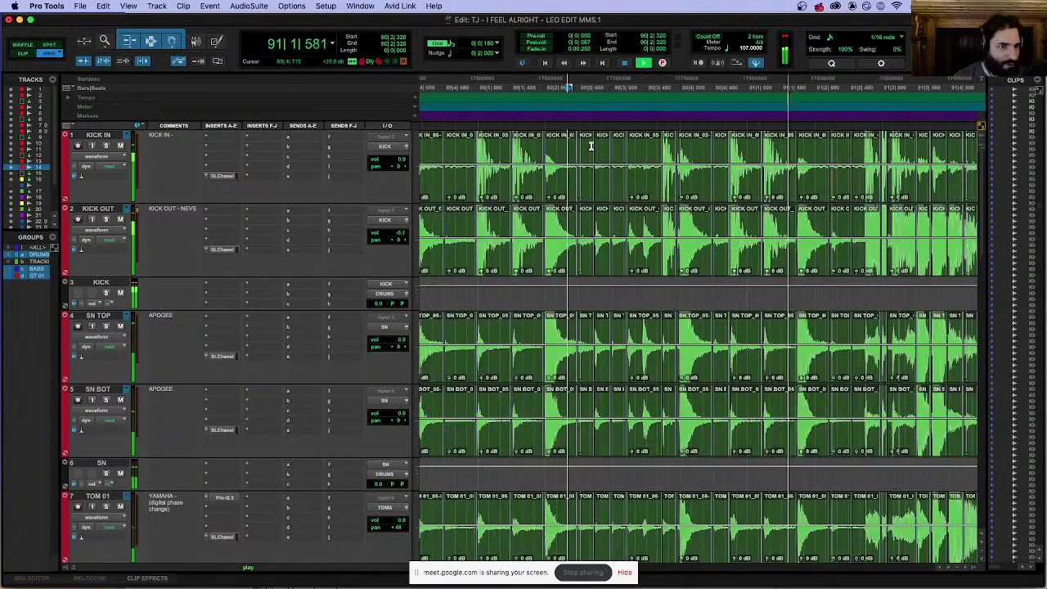
key(space)
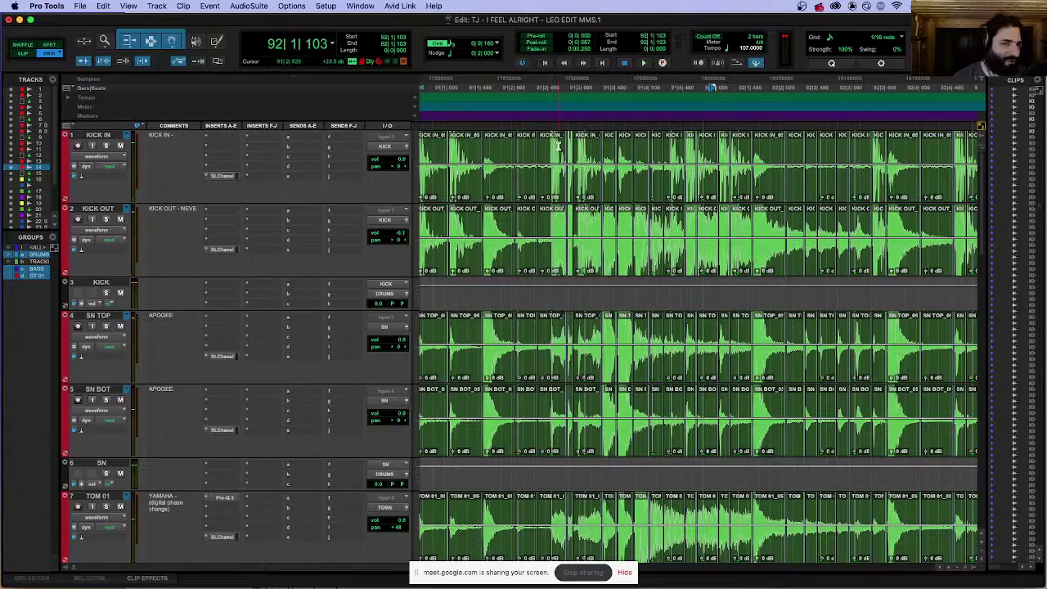
Step: Extend the end of the drum clips starting at 91|2|531 over the edits up to 95|1|320, and play from 91|1|800
drag(536, 149, 973, 149)
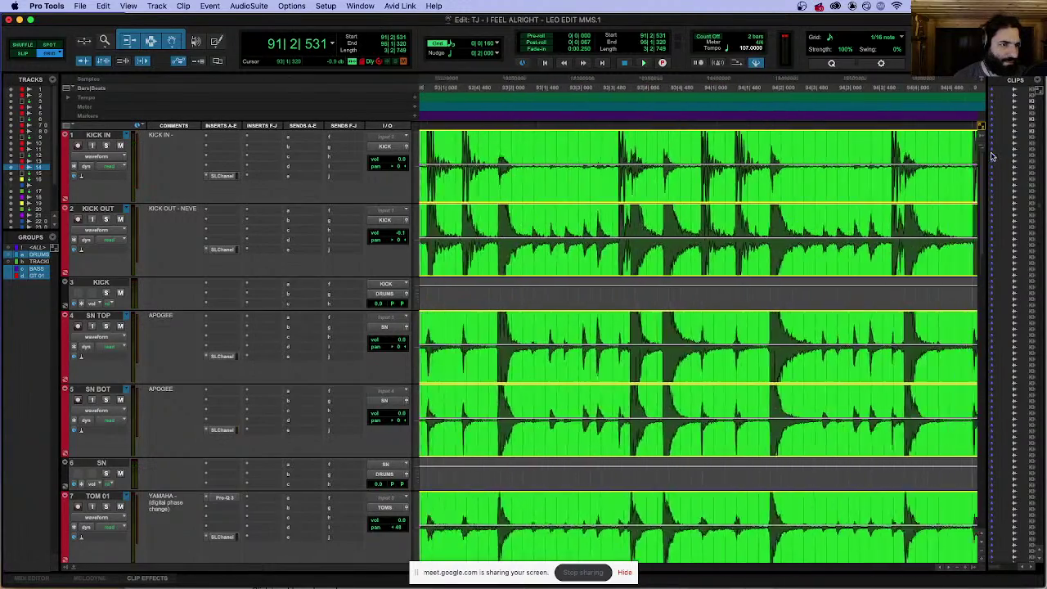
key(super+bracketleft)
key(super+bracketleft)
key(super+bracketright)
key(super+bracketright)
click(646, 131)
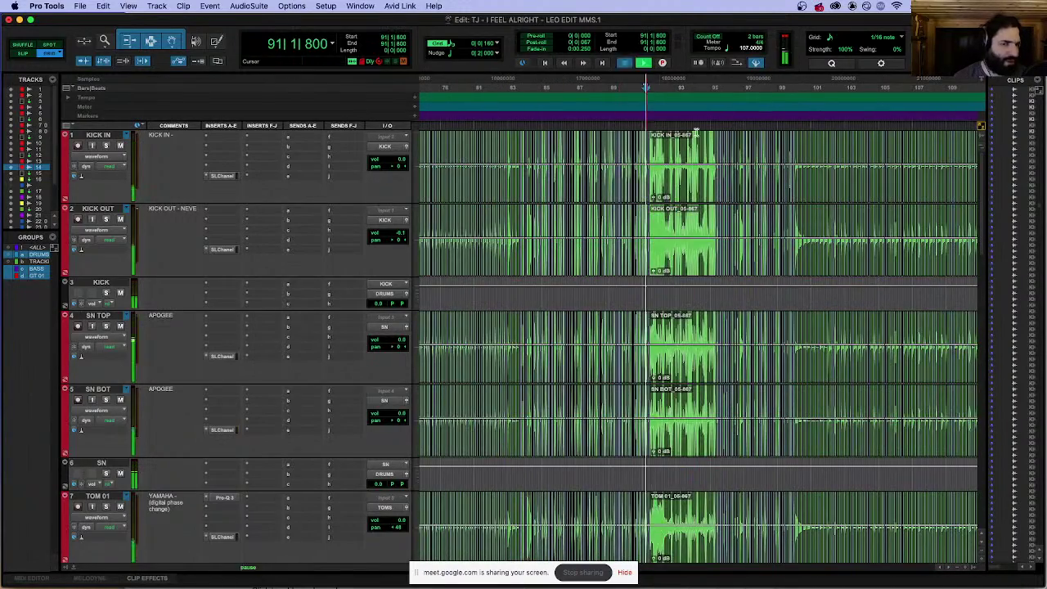
key(space)
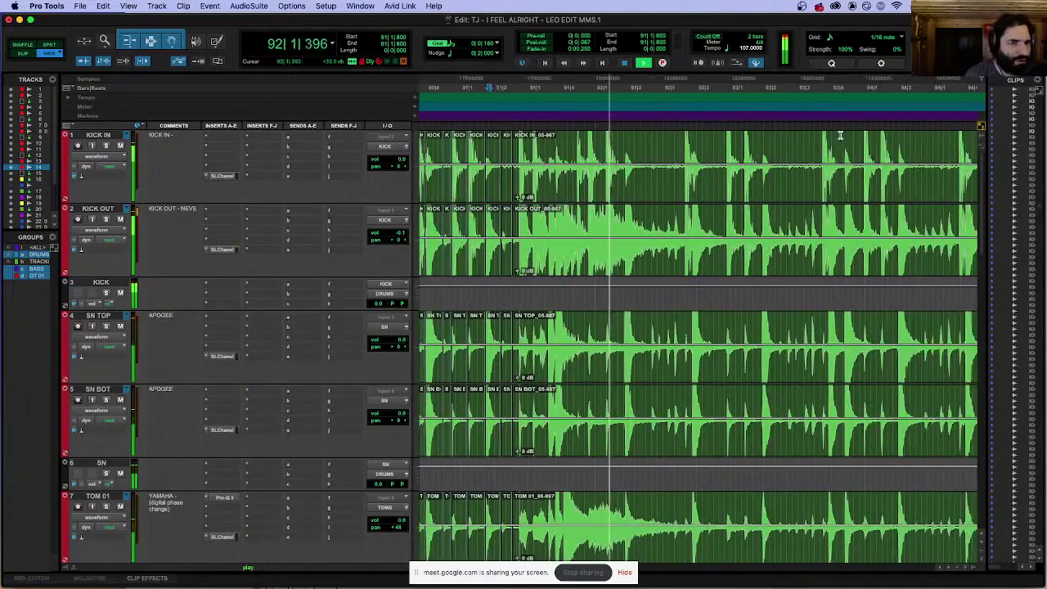
Step: Extend the end of the same drum clips further over the edits up to 100|1|000
key(super+bracketleft)
key(super+bracketleft)
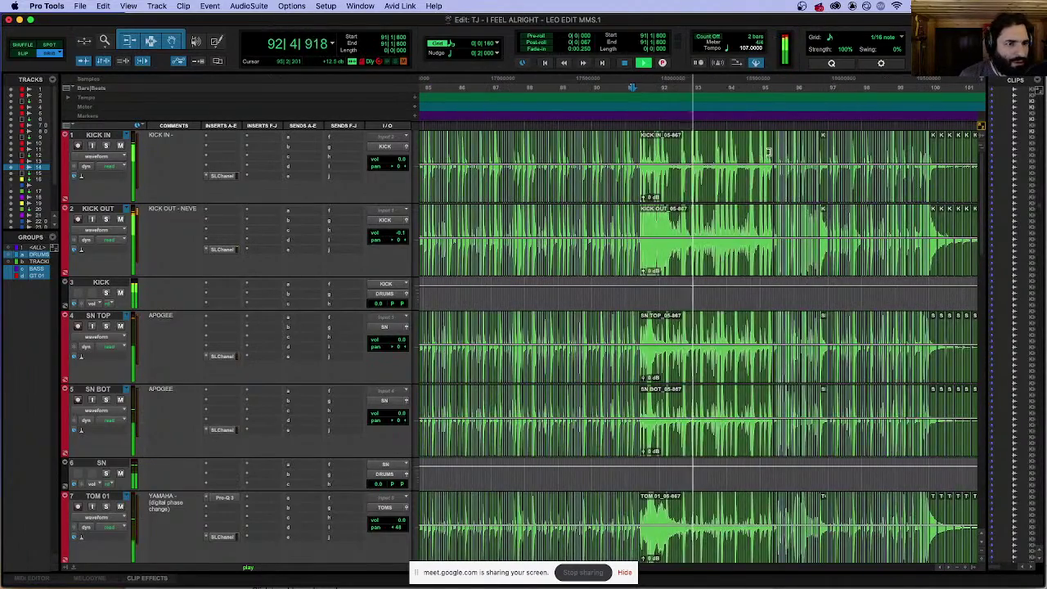
drag(640, 149, 930, 143)
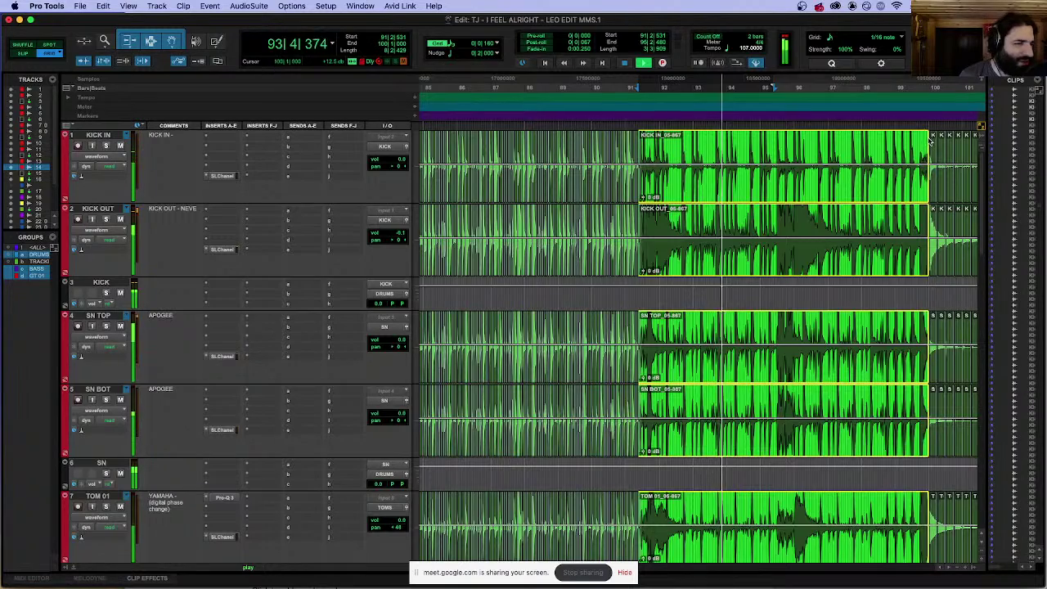
scroll(926, 139, right, 3)
scroll(927, 139, right, 6)
key(super+bracketleft)
key(super+bracketleft)
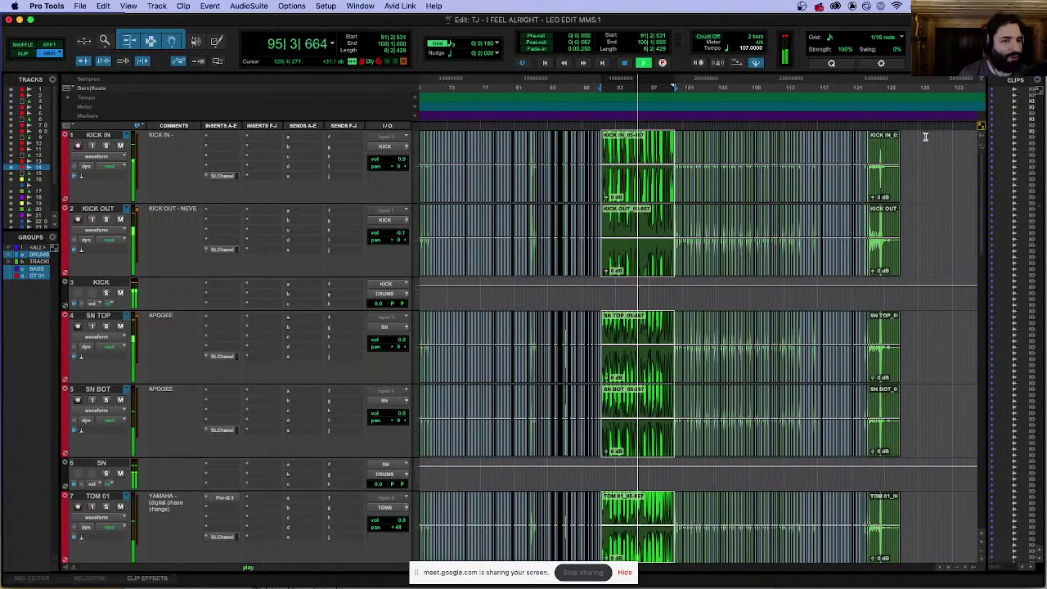
Step: Play the end of the extended drum section from 98|2|480
key(super+bracketright)
key(super+bracketright)
key(super+bracketright)
key(super+bracketright)
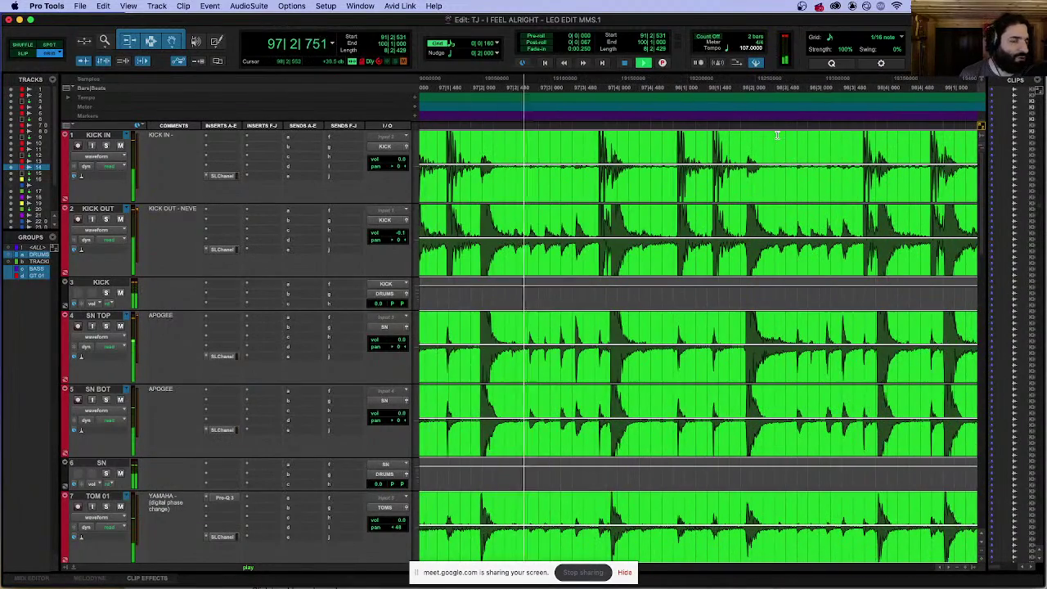
click(774, 144)
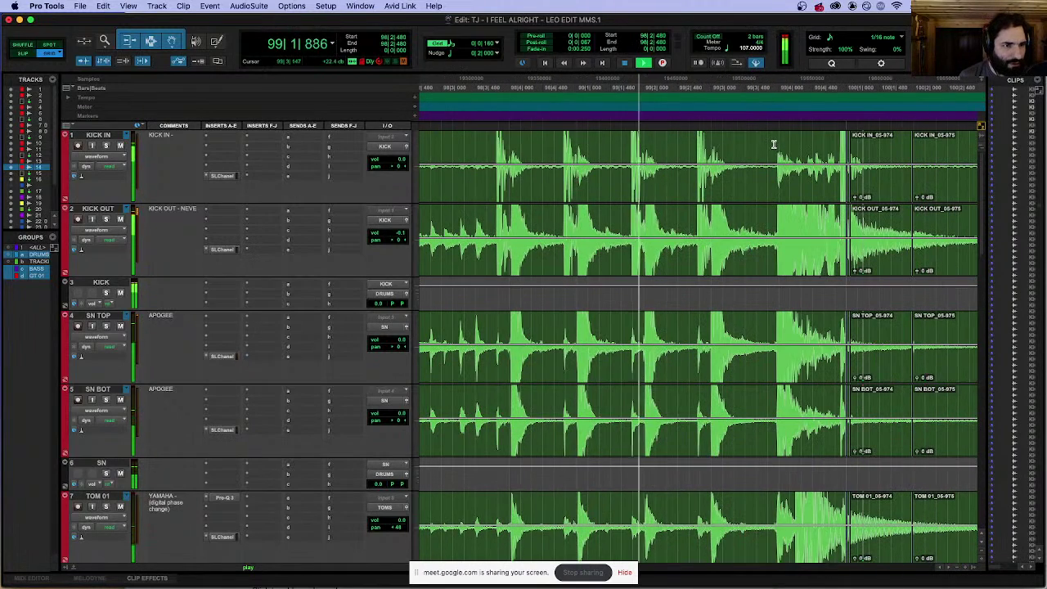
Step: Pull the start of the drum clips just before bar 100 back over the fill in bar 99
double_click(845, 156)
drag(845, 155, 775, 156)
click(698, 149)
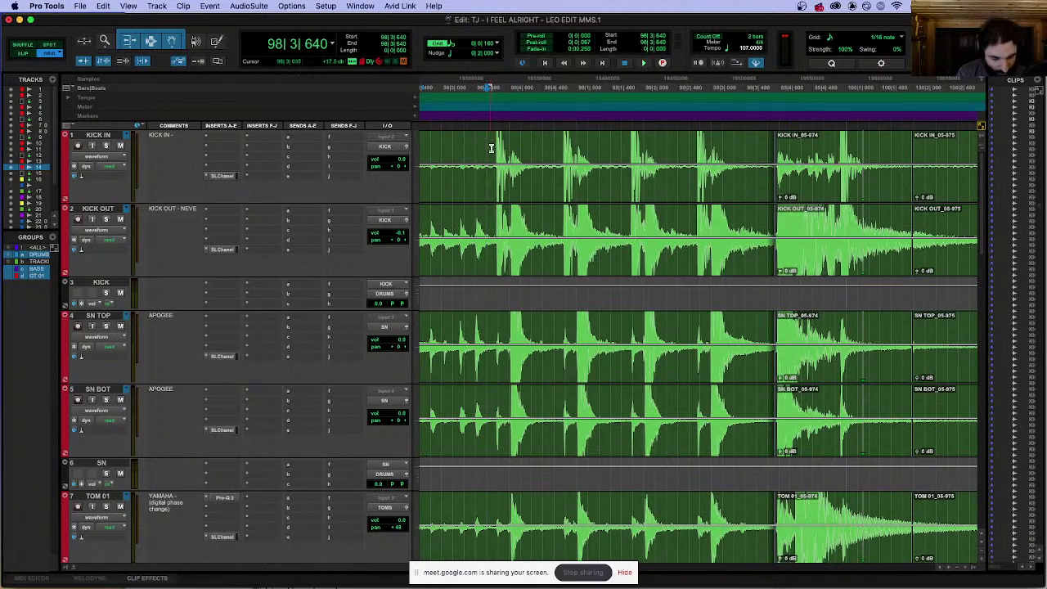
Step: Add a memory location named Location 8 at 98|3|640
key(KP_Enter)
key(Return)
key(super+bracketleft)
key(super+bracketleft)
key(super+bracketleft)
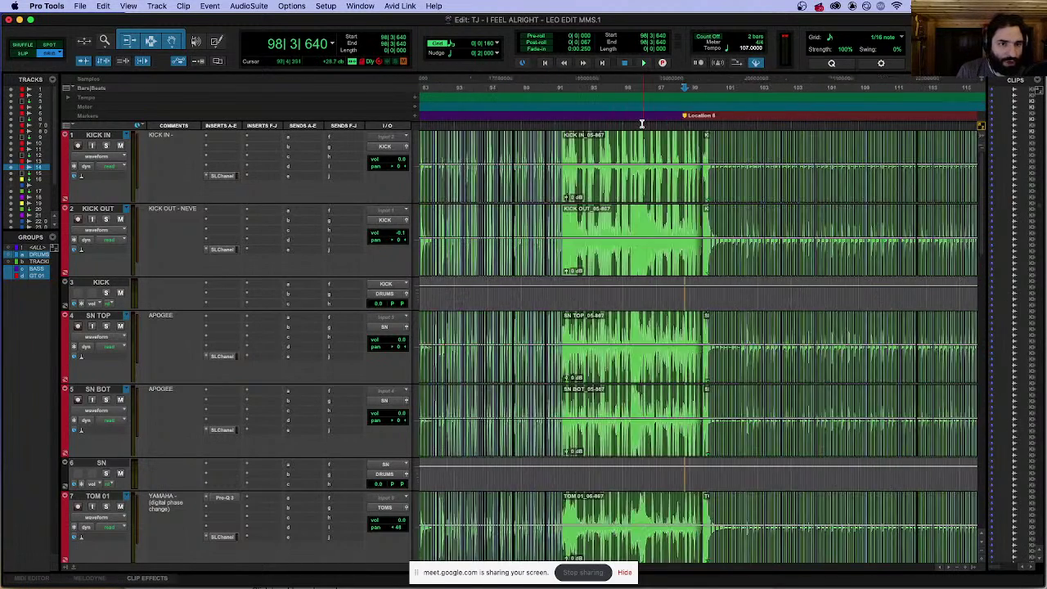
Step: Demonstrate jumping between the markers: go to Location 8, return to the session start, and recall location 7 by number
key(super+bracketleft)
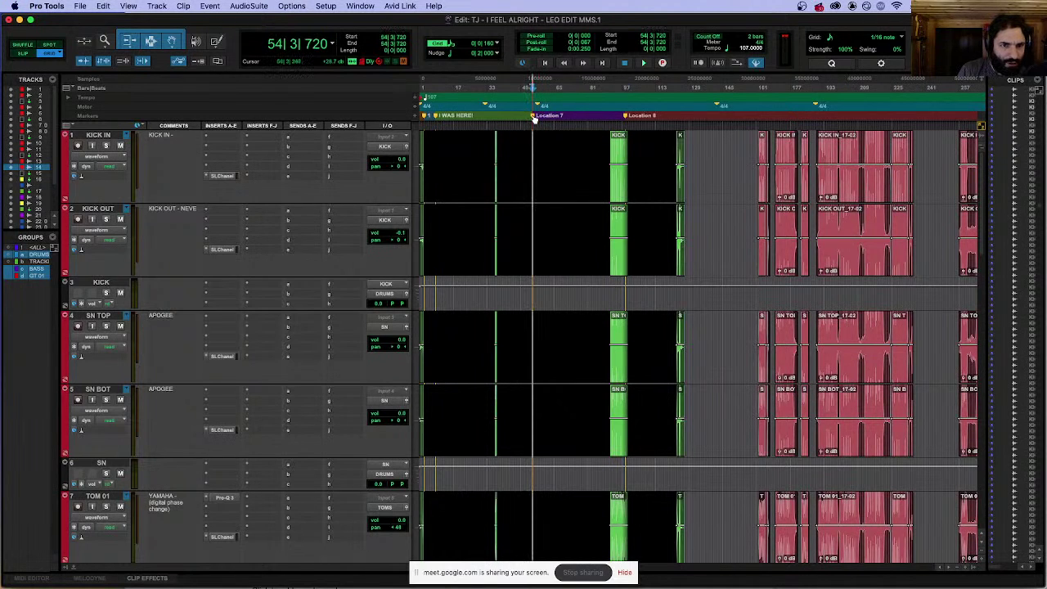
key(space)
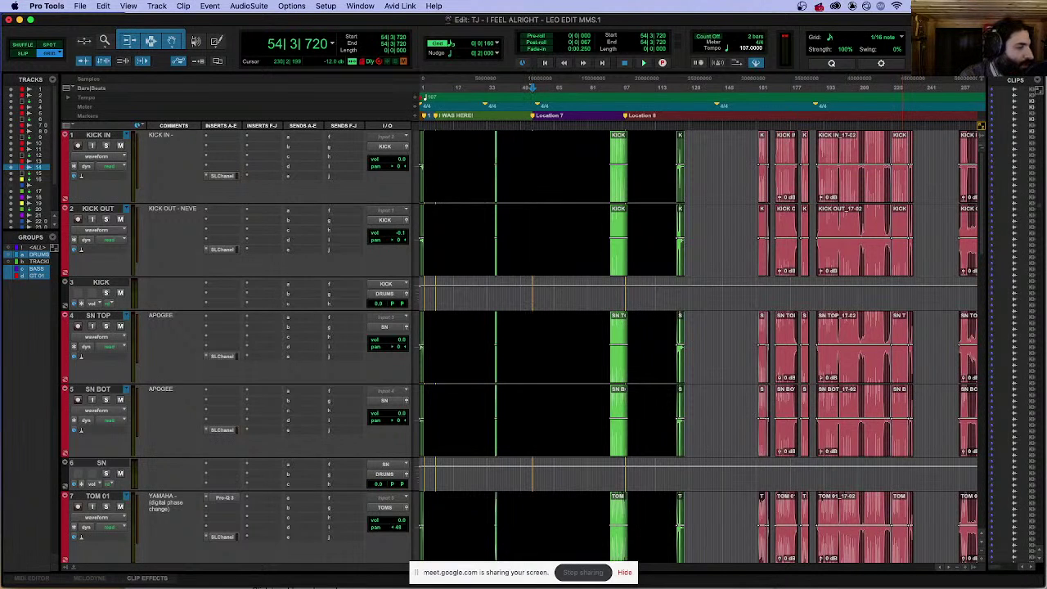
key(Tab)
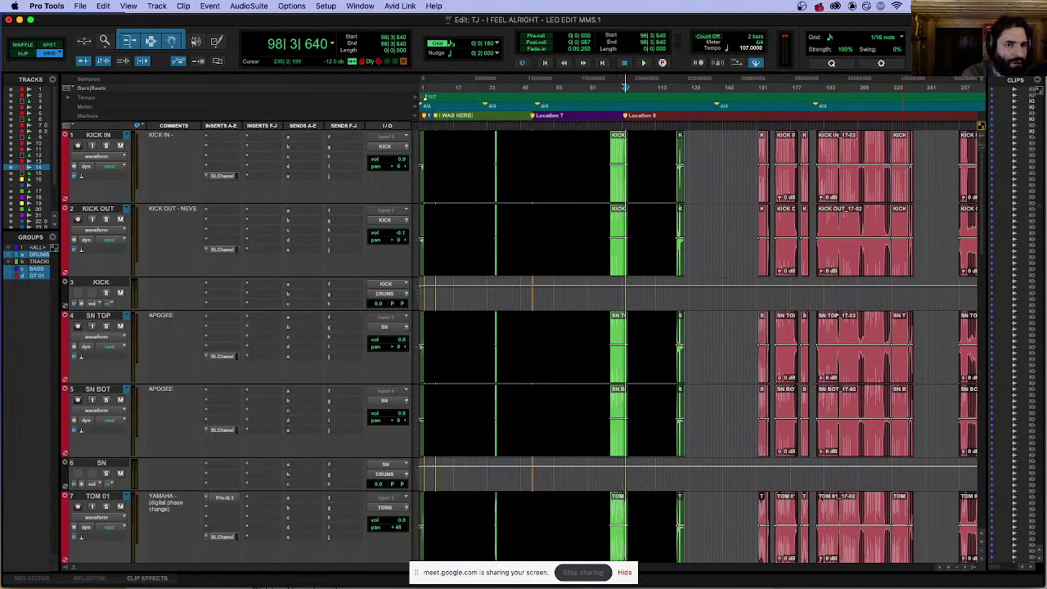
key(Return)
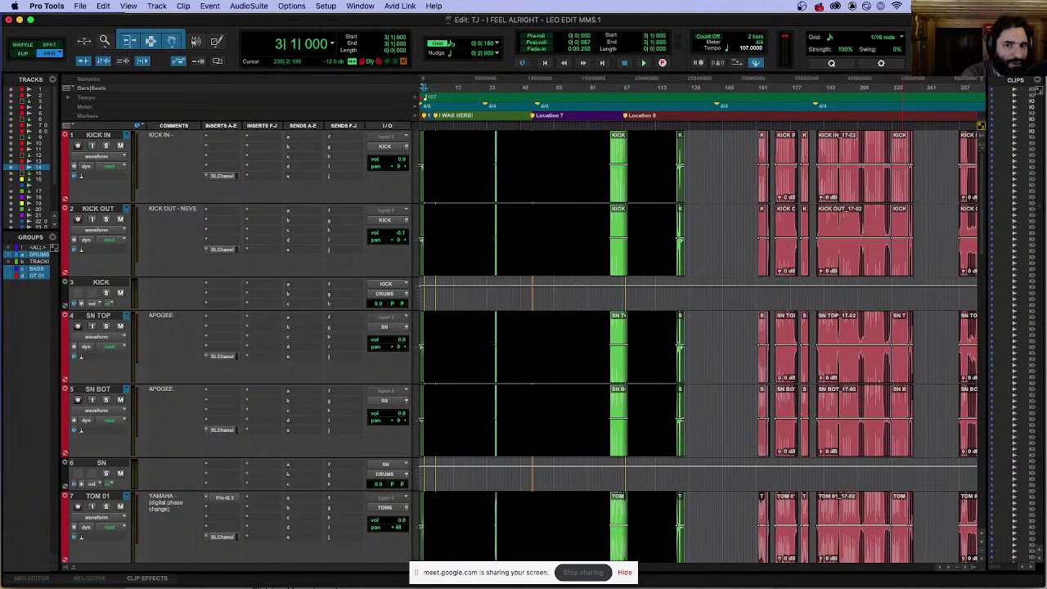
key(KP_Decimal)
key(7)
key(KP_Decimal)
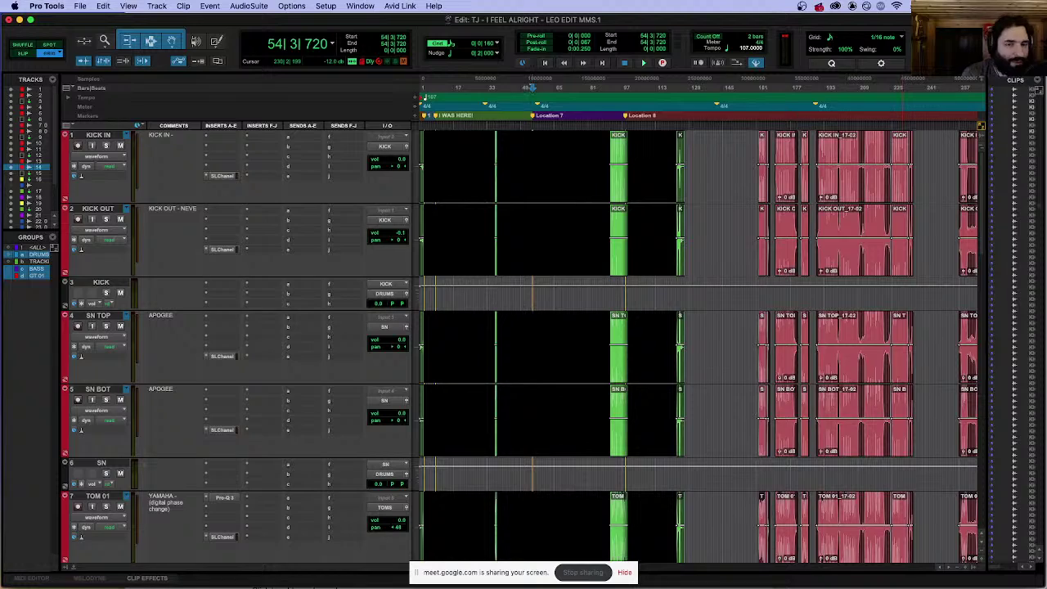
Step: Play the drums from Location 7 into bar 55, zoomed in on the clips
key(super+bracketright)
key(super+bracketright)
key(super+bracketright)
key(super+bracketright)
key(super+bracketright)
key(super+bracketright)
key(super+bracketright)
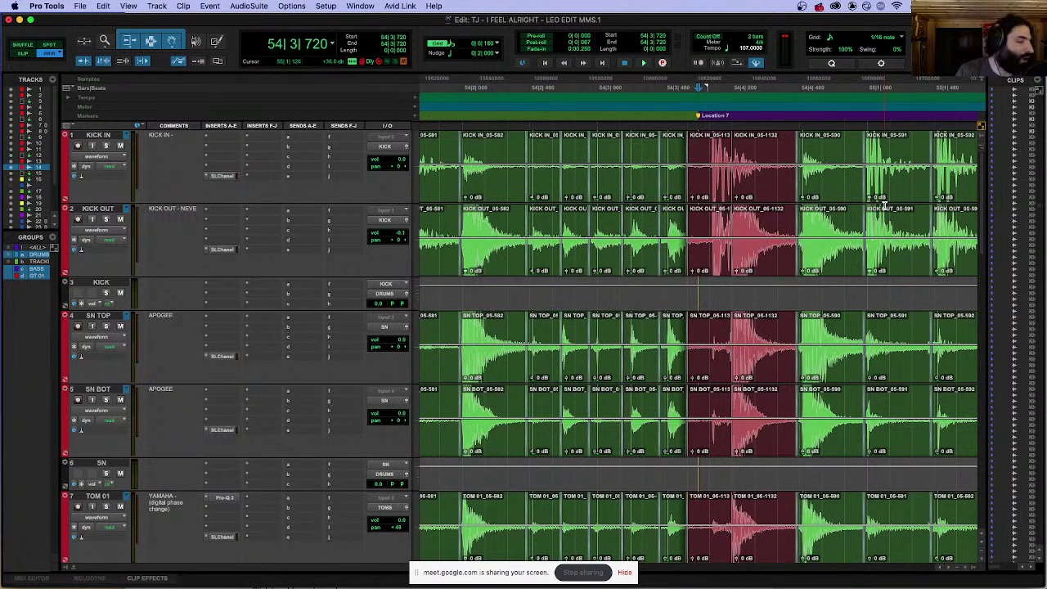
key(space)
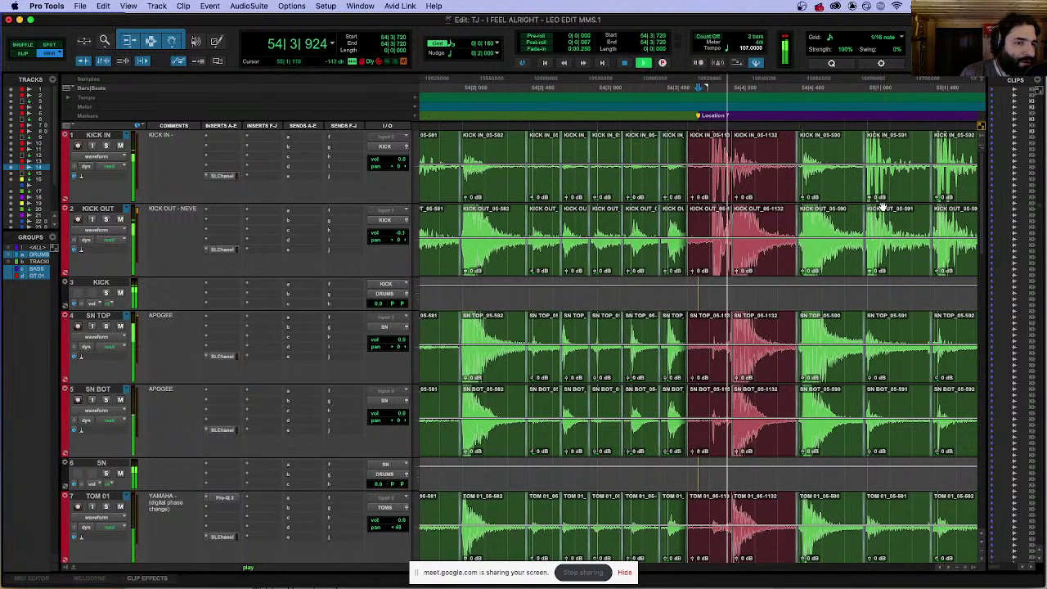
key(space)
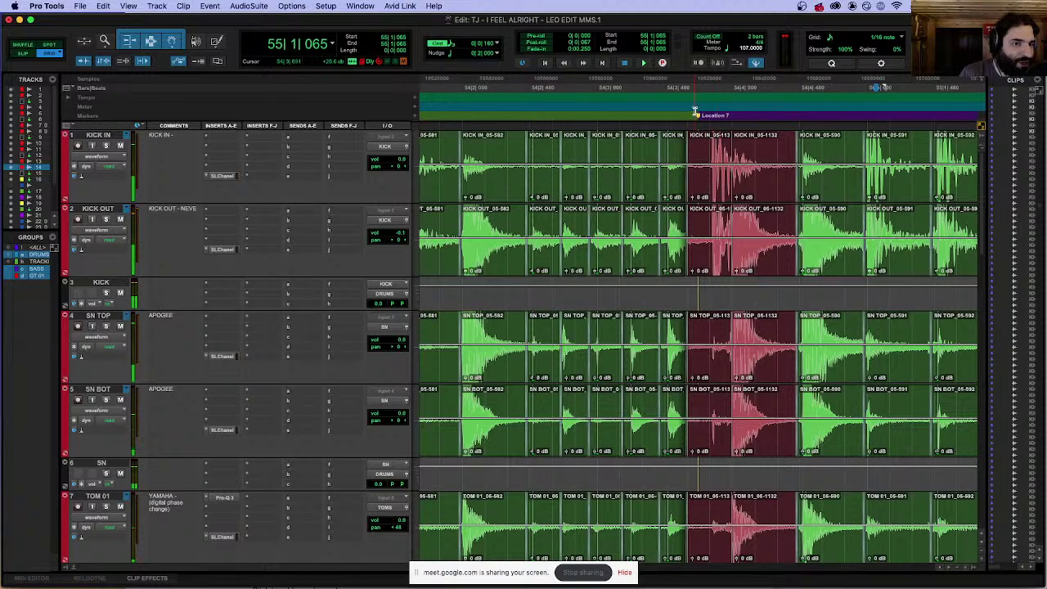
Step: Play the lead-in to Location 7 from 54|1|000, and return to the Location 7 marker
click(696, 115)
key(super+bracketleft)
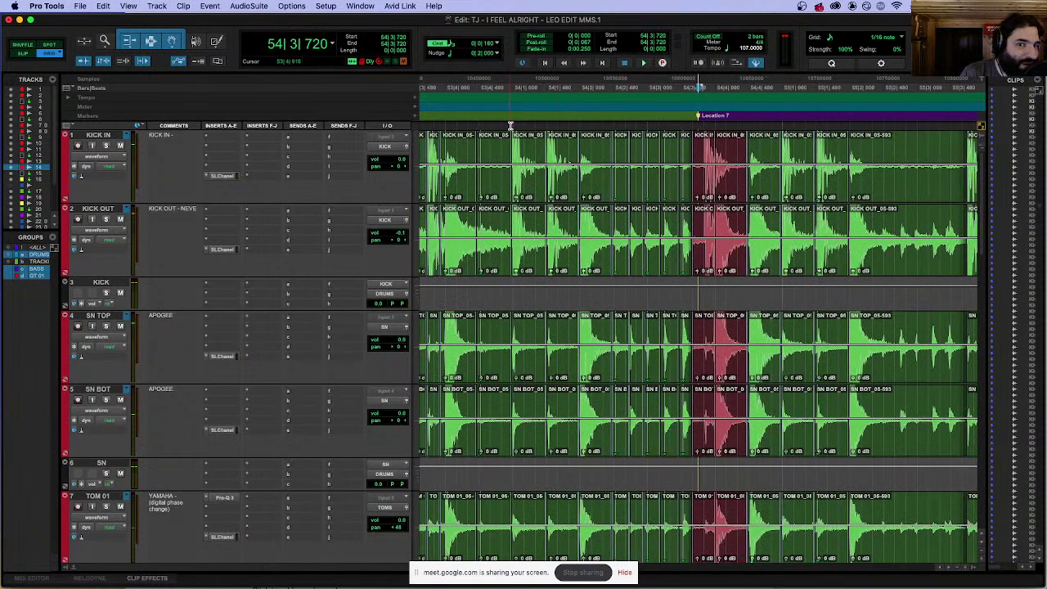
click(509, 127)
key(space)
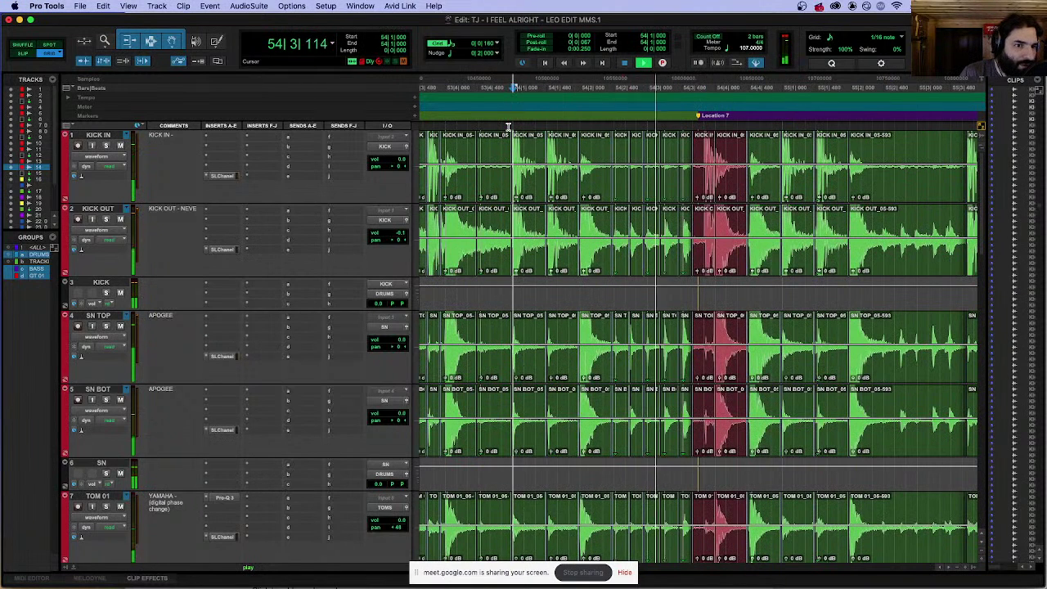
key(space)
click(699, 115)
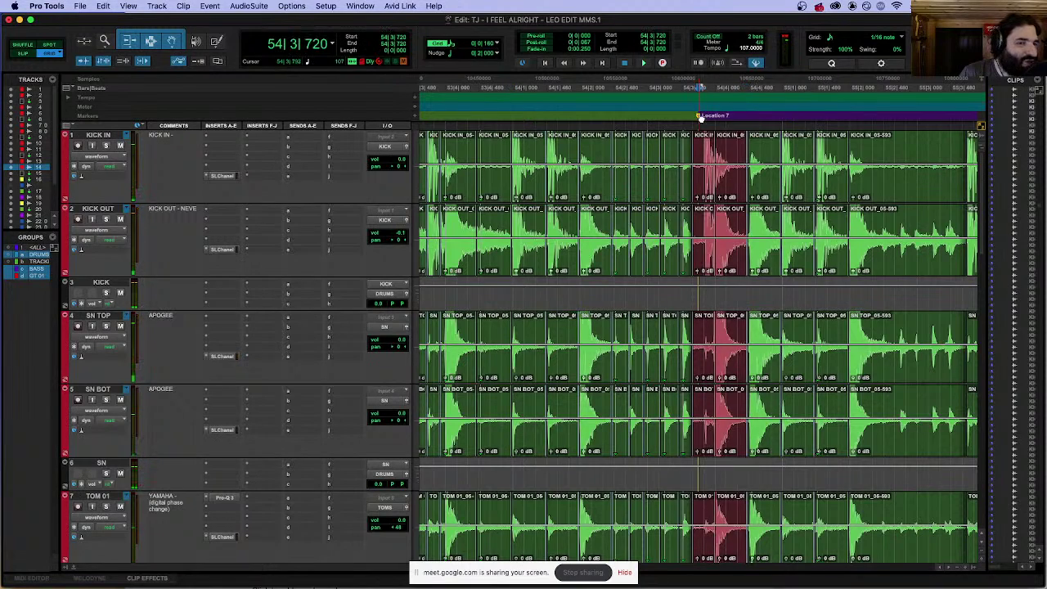
Step: Go to the Location 8 marker and play the drums from there into bar 99, zoomed in on the clips
key(super+bracketleft)
key(super+bracketleft)
key(super+bracketleft)
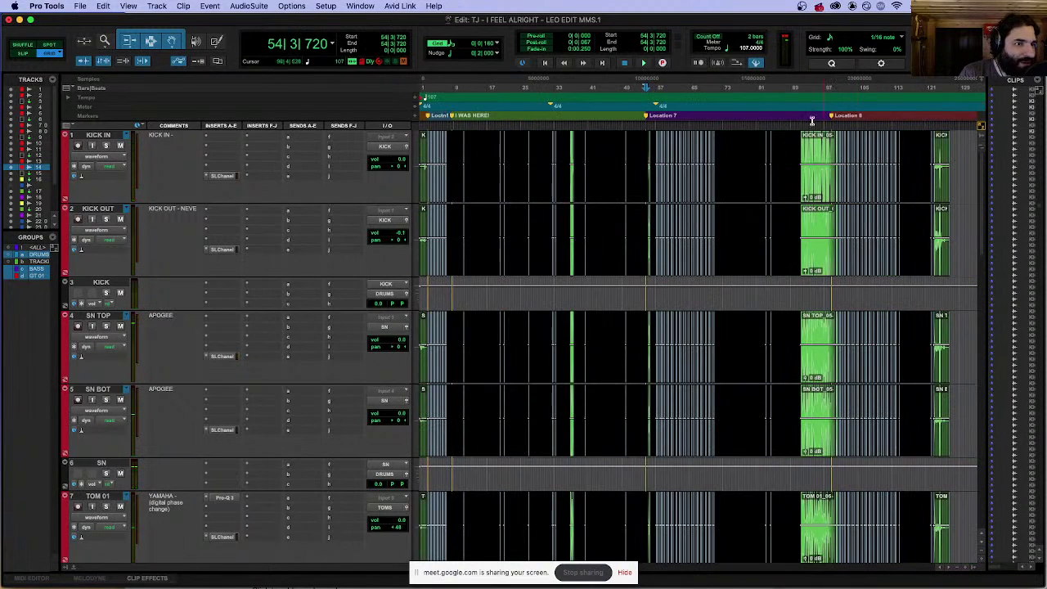
click(832, 115)
key(super+bracketright)
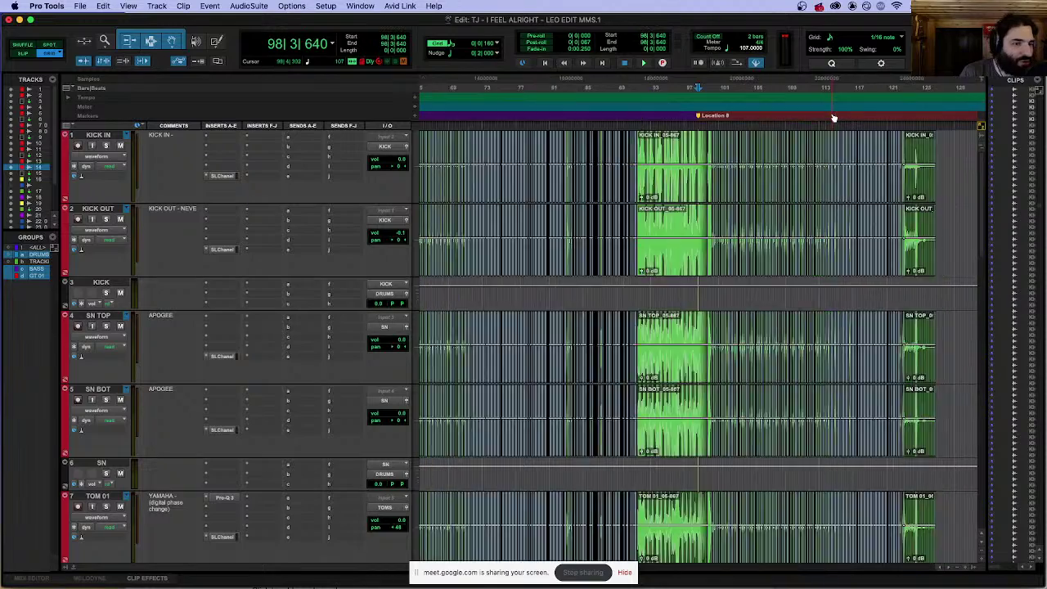
key(super+bracketright)
key(super+bracketright)
key(super+bracketright)
key(super+bracketright)
key(super+bracketright)
key(space)
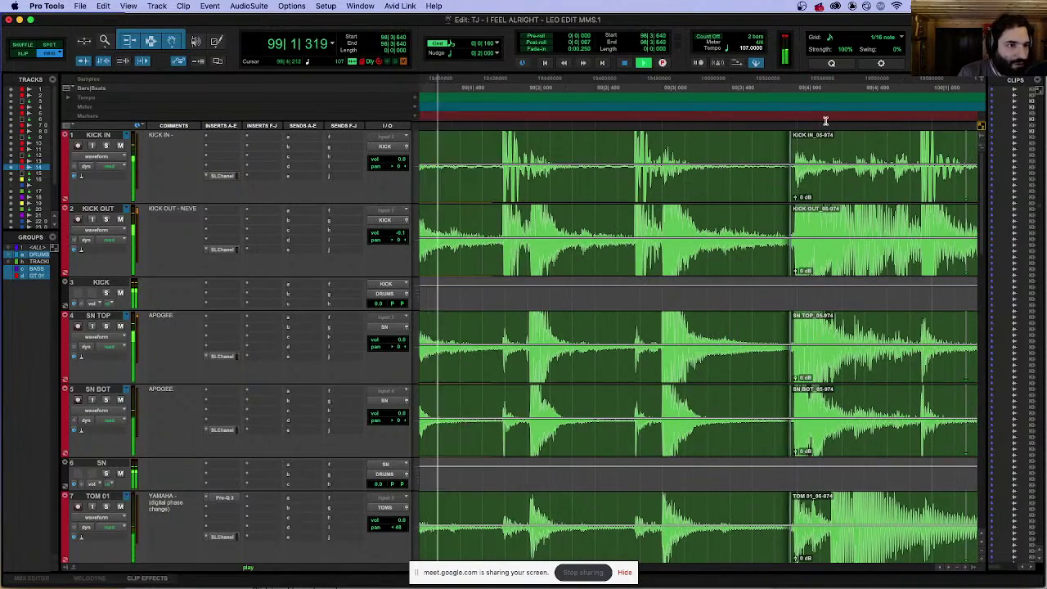
key(super+bracketleft)
key(space)
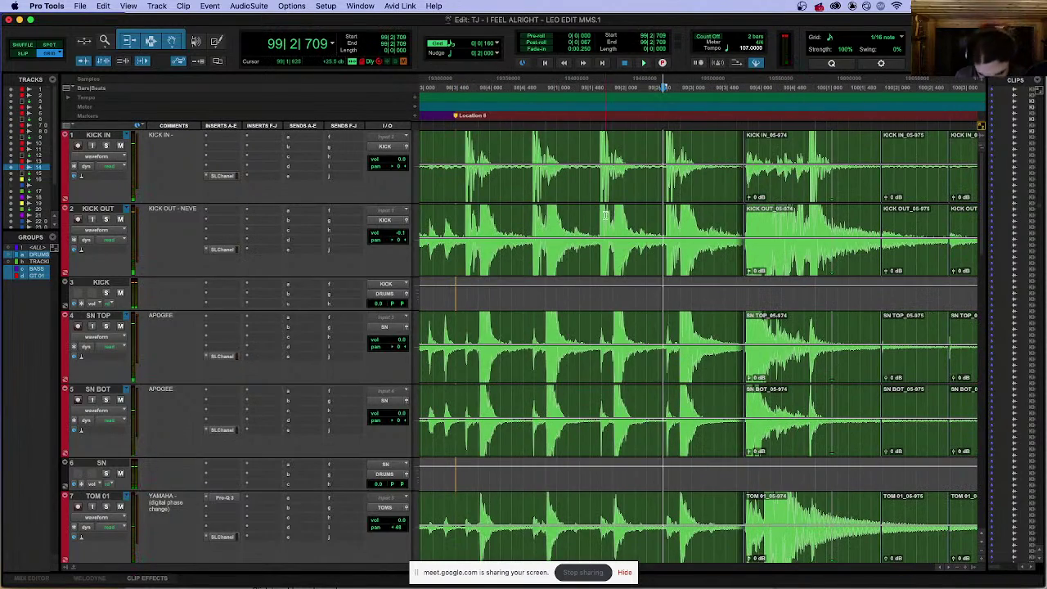
Step: Reduce the waveform height and play from 98|3|742, zoomed in on the kick hit after Location 8
key(super+alt+bracketleft)
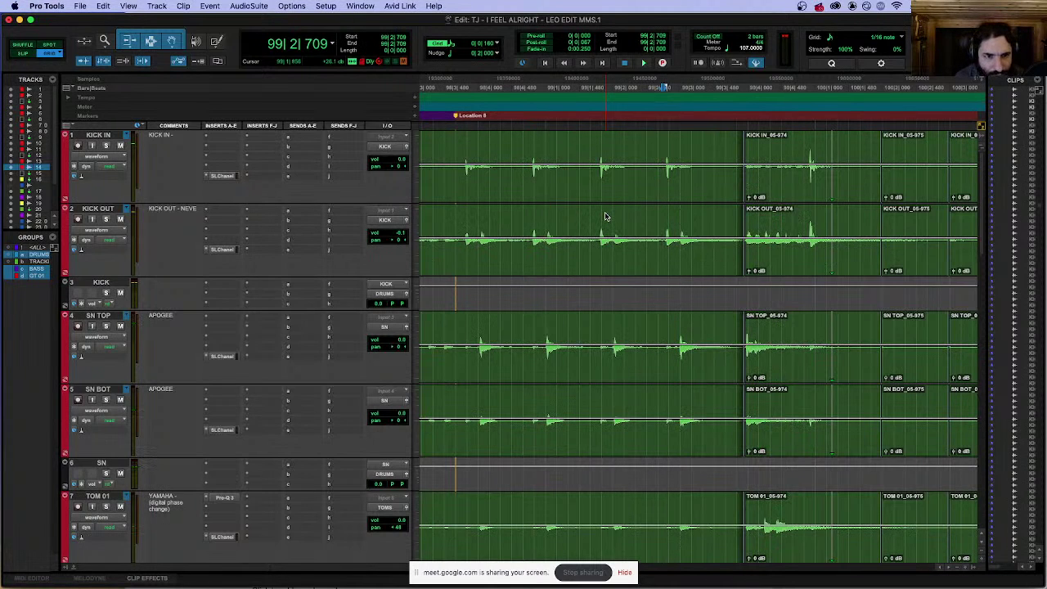
key(super+alt+bracketright)
click(463, 149)
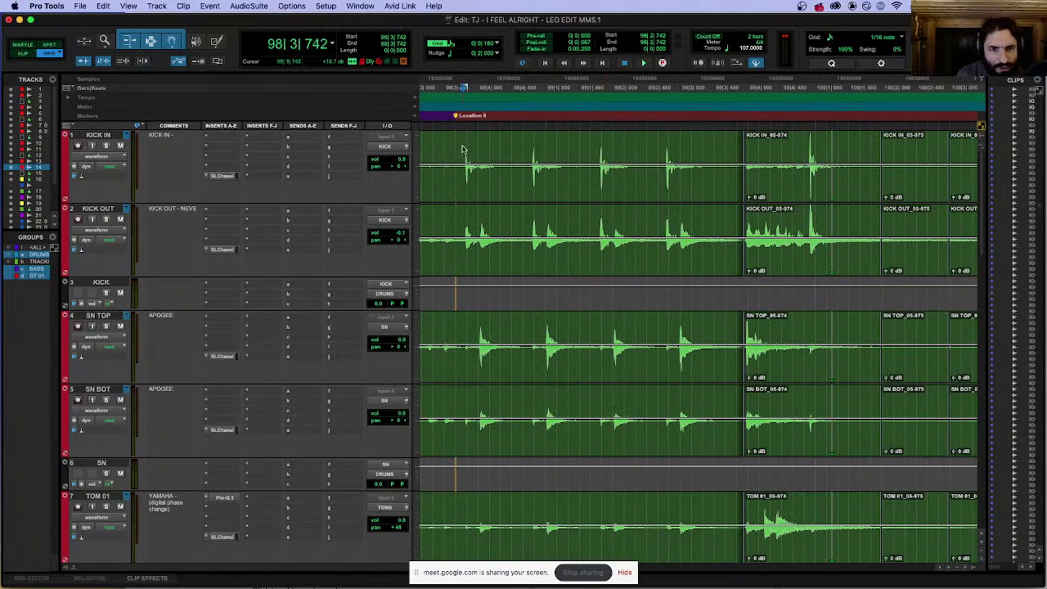
key(super+bracketright)
key(super+bracketright)
key(super+bracketright)
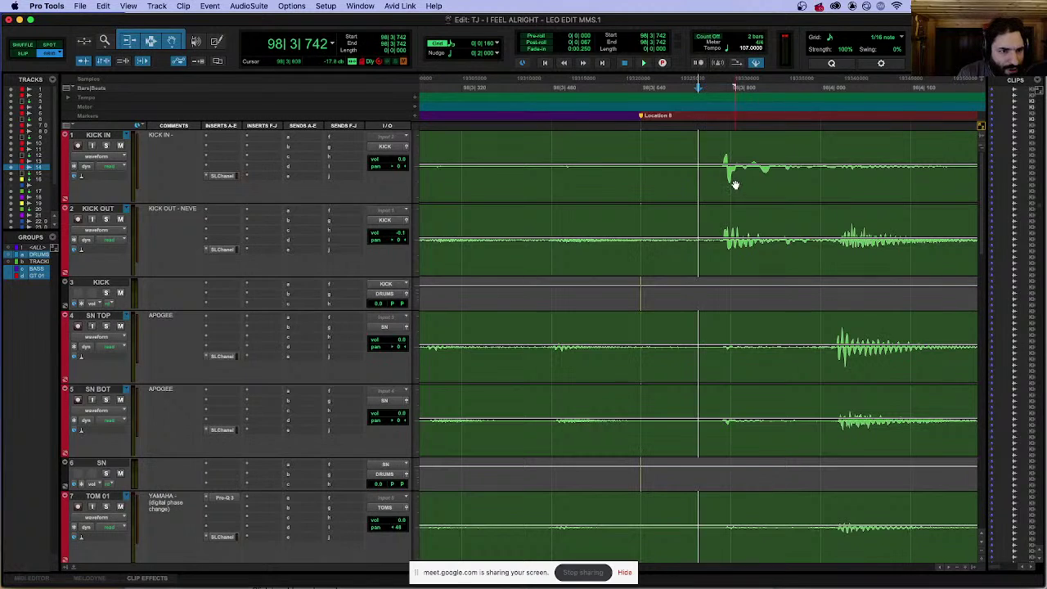
key(space)
key(space)
key(super+bracketleft)
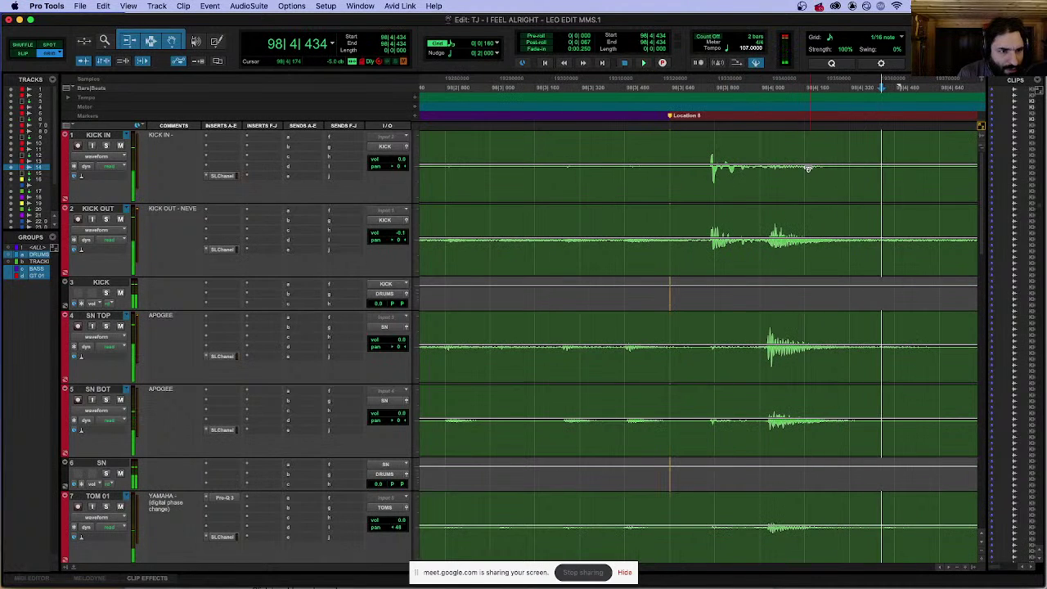
Step: Separate the drum clips at the kick hit at 98|3|787, at the snare hit at 98|4|028 and at 98|4|320
click(699, 147)
key(Tab)
key(super+e)
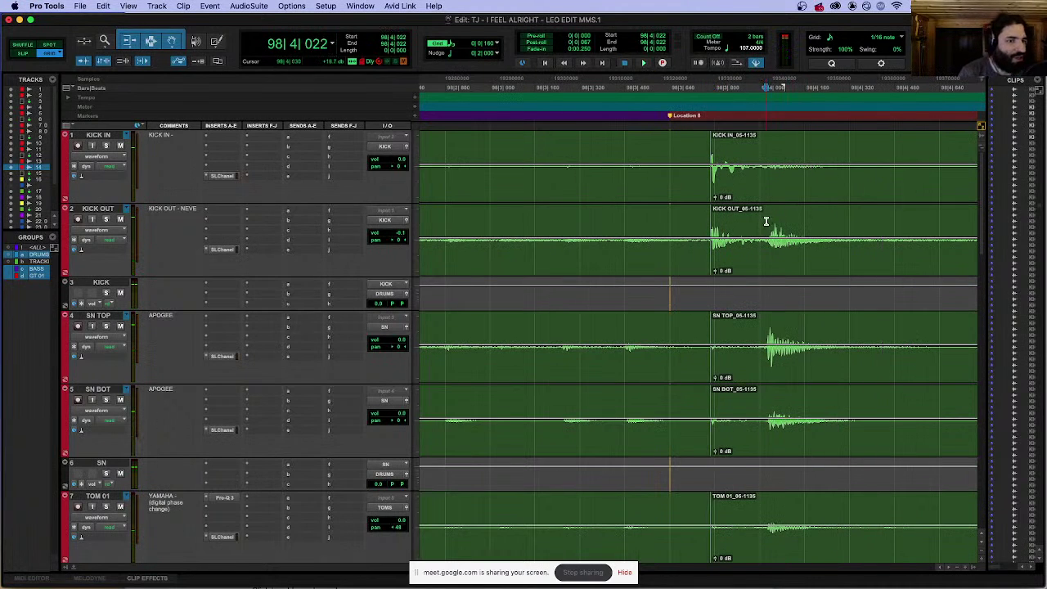
click(772, 214)
click(769, 207)
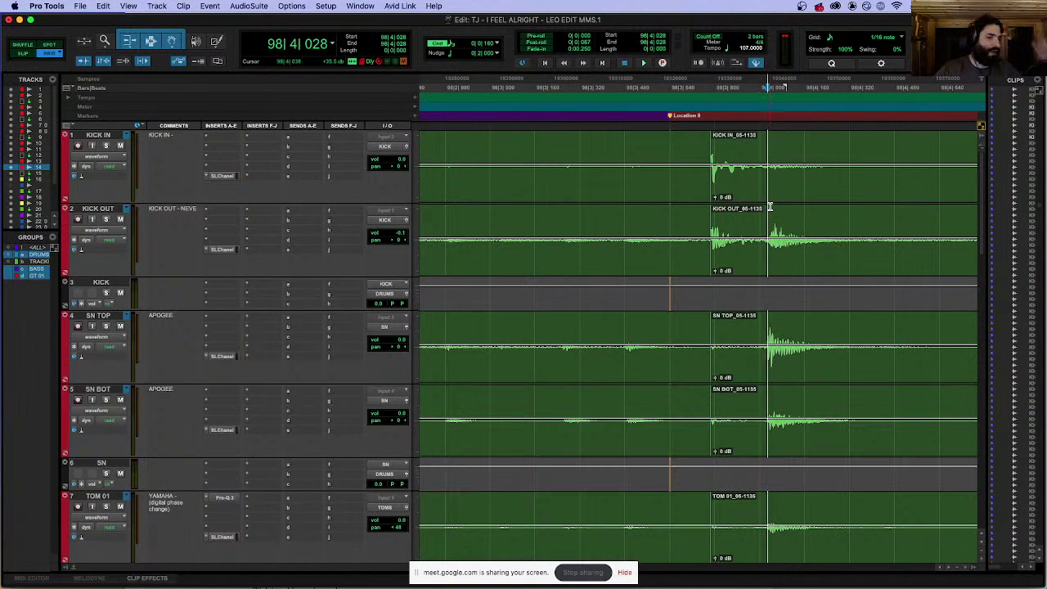
drag(771, 208, 849, 218)
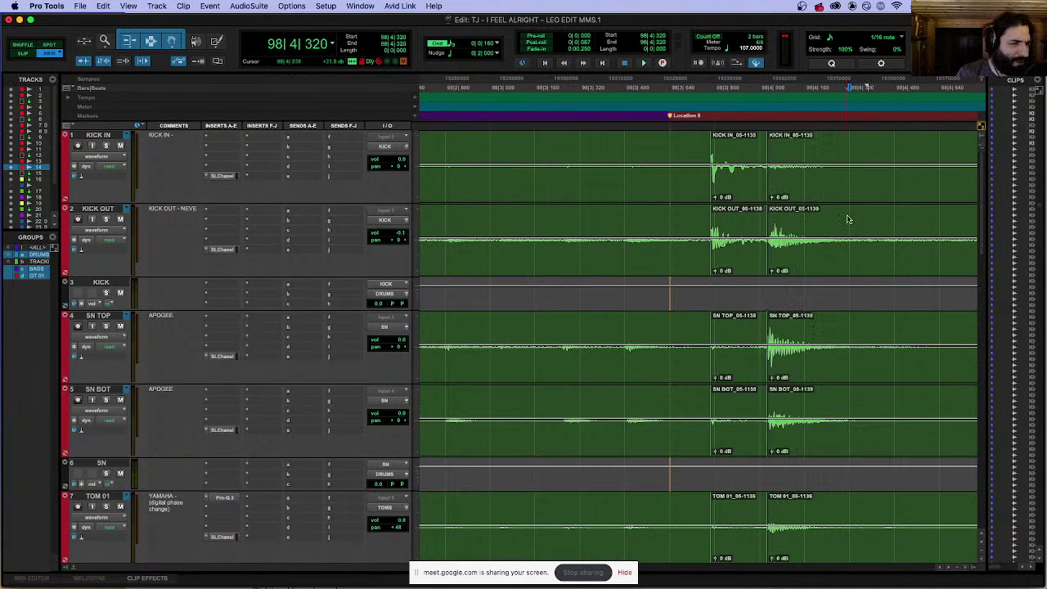
key(super+e)
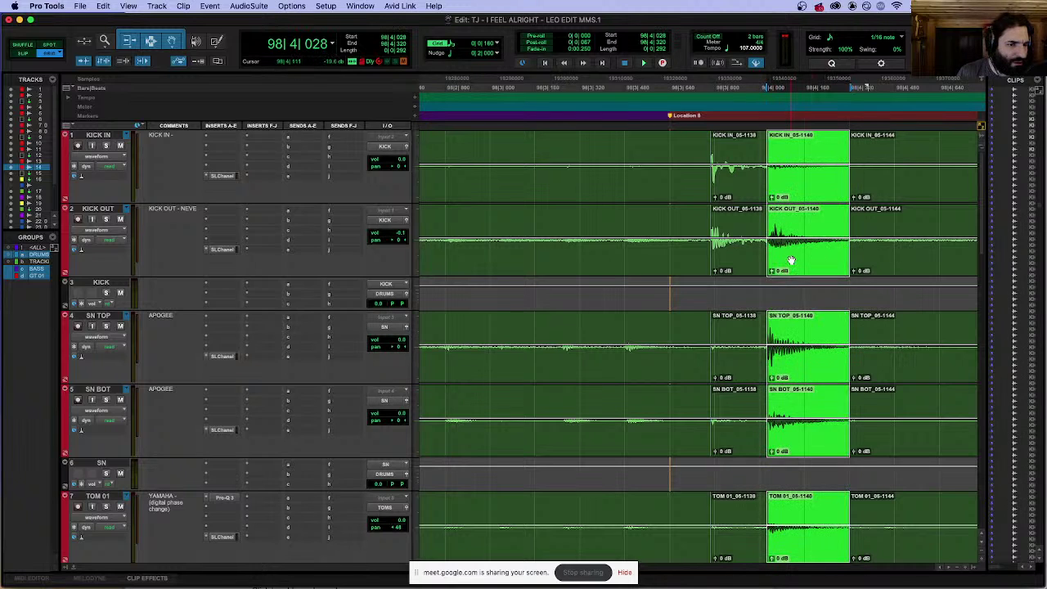
Step: Move the separated kick hit after Location 8 onto the grid at 98|3|800 and extend its start back to 98|3|774
click(721, 187)
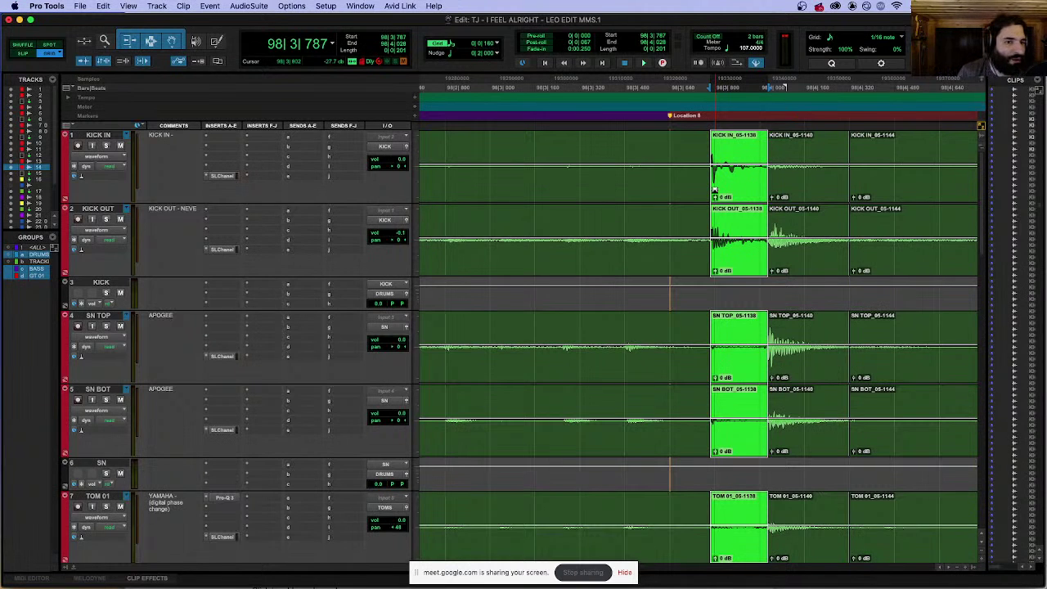
scroll(714, 193, up, 3)
shift+click(729, 188)
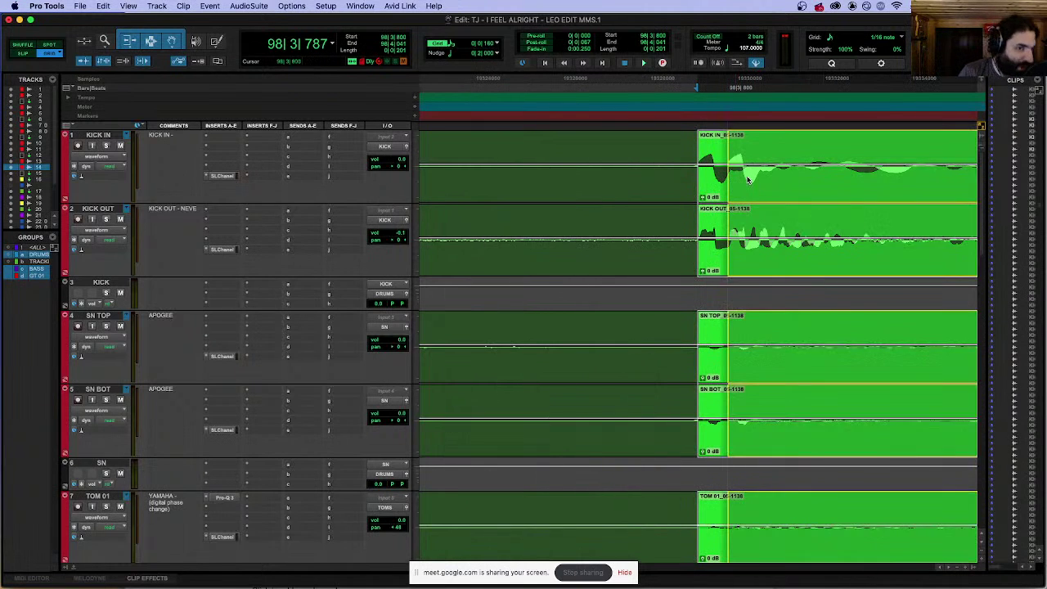
scroll(746, 180, down, 2)
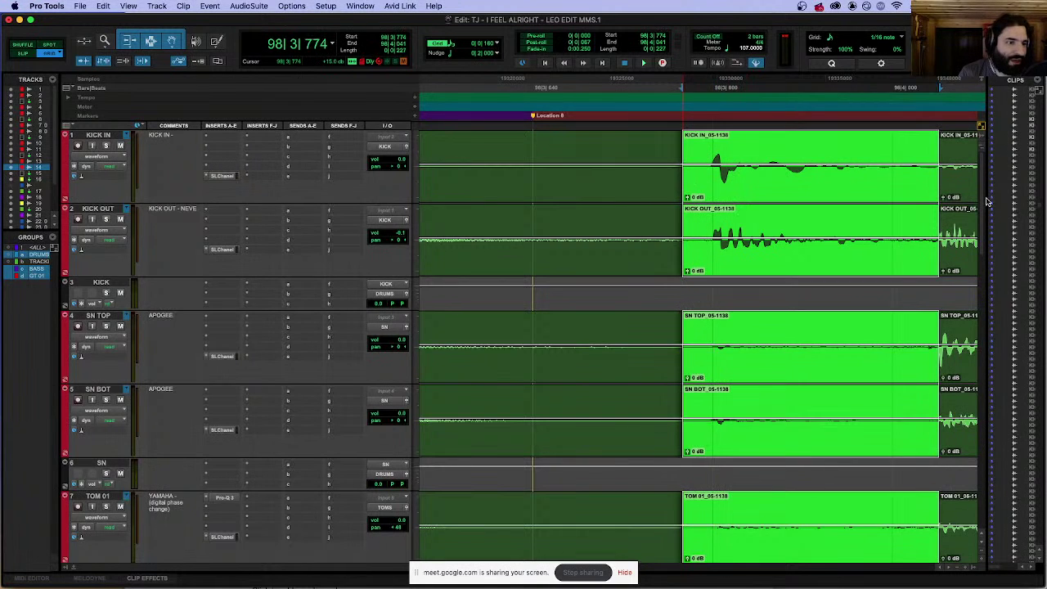
Step: Separate the drums at 98|4|160 and fit the preceding snare hit to the grid between 98|4|000 and 98|4|160
scroll(953, 203, right, 3)
scroll(759, 152, down, 1)
click(753, 144)
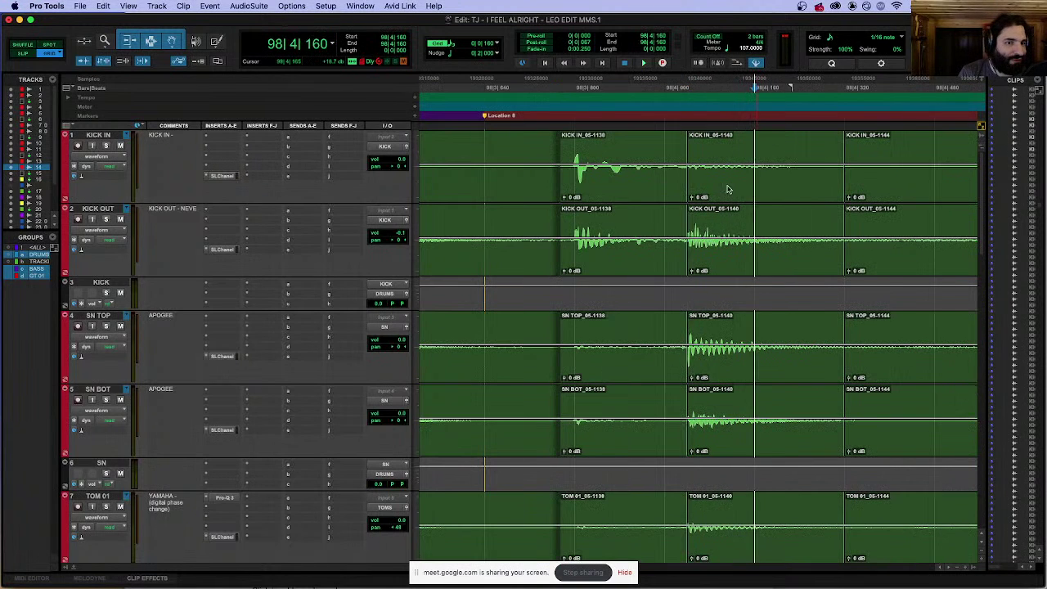
key(b)
click(727, 189)
drag(695, 199, 691, 194)
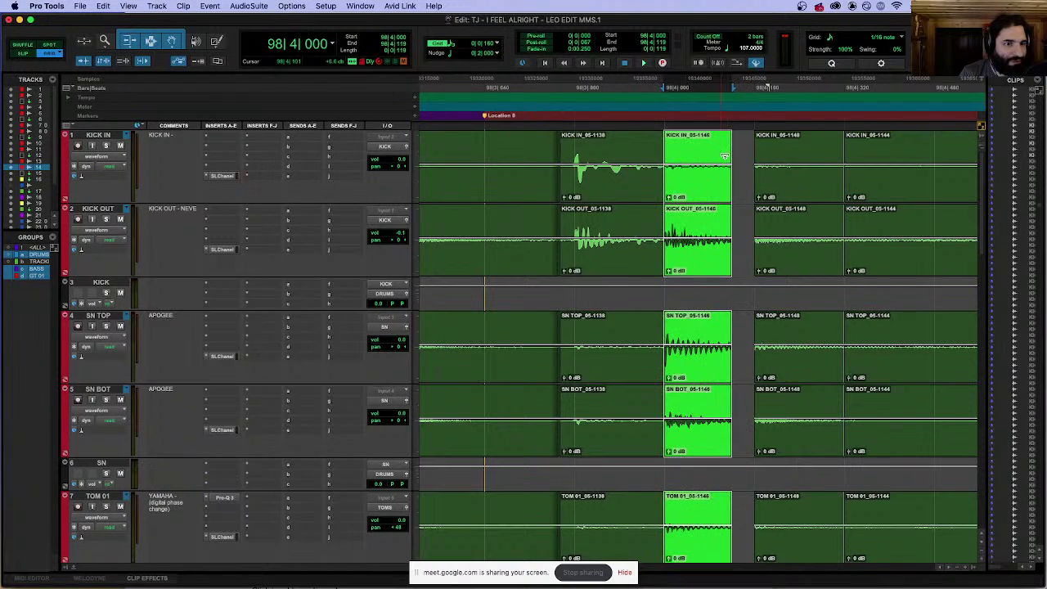
Step: Play the moved kick and snare hits from 98|3|480
scroll(701, 155, down, 1)
click(548, 147)
key(space)
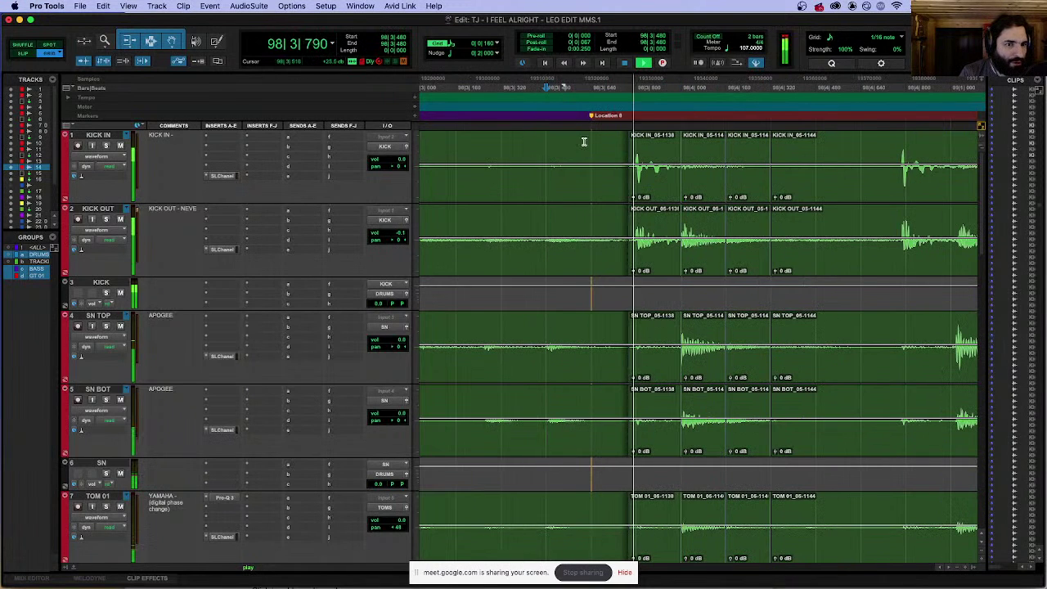
Step: Separate the drums at the kick hit at 98|3|800 and select the kick and snare clips through 98|4|160
click(637, 174)
key(space)
key(b)
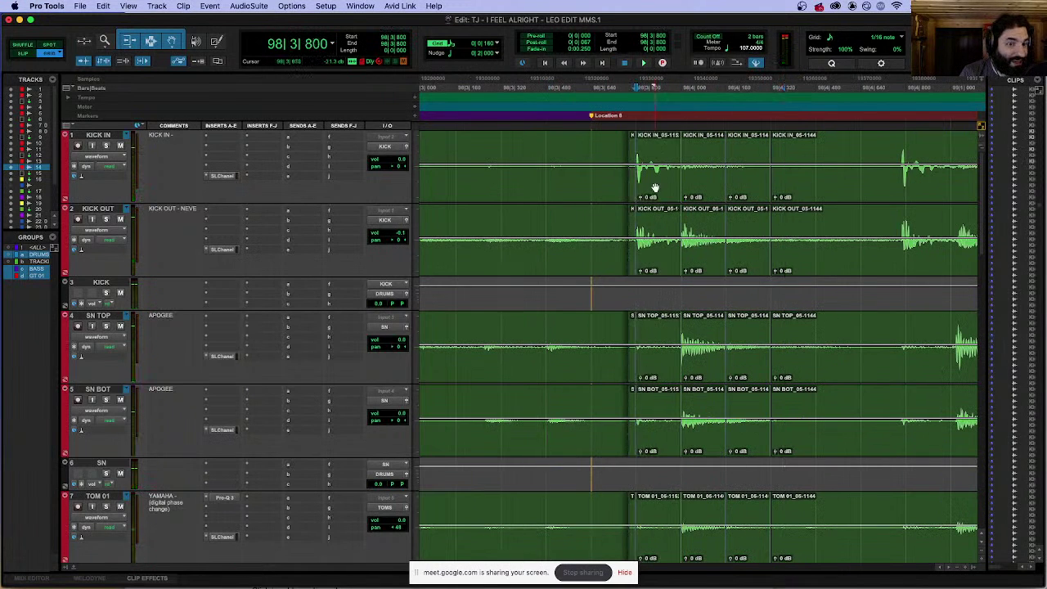
click(655, 188)
shift+click(701, 198)
Step: Copy the selected kick and snare clips, go to Location 7 and paste them at 54|3|800
scroll(695, 197, down, 2)
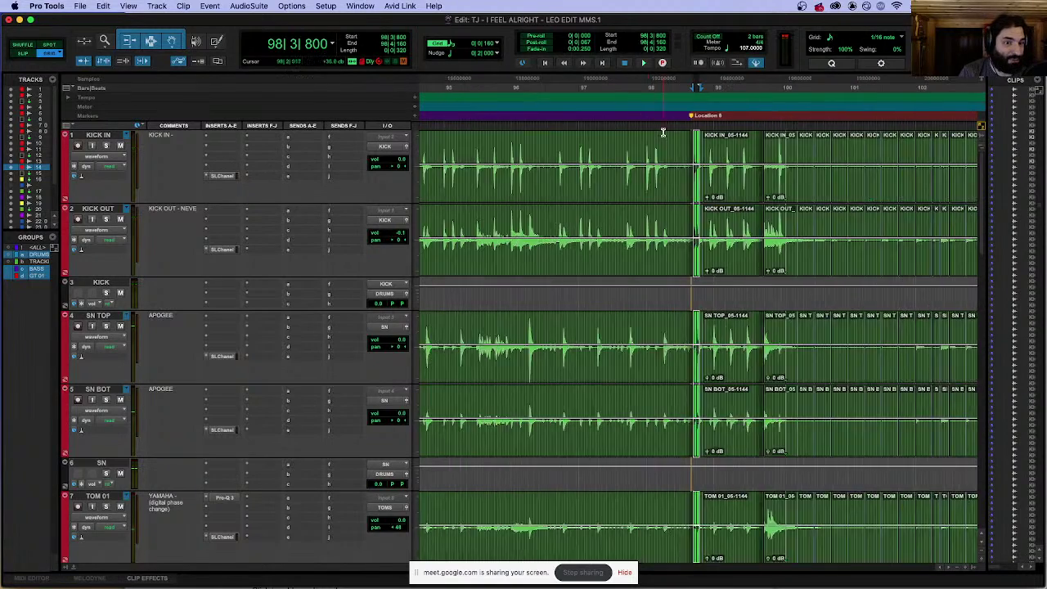
scroll(662, 132, down, 4)
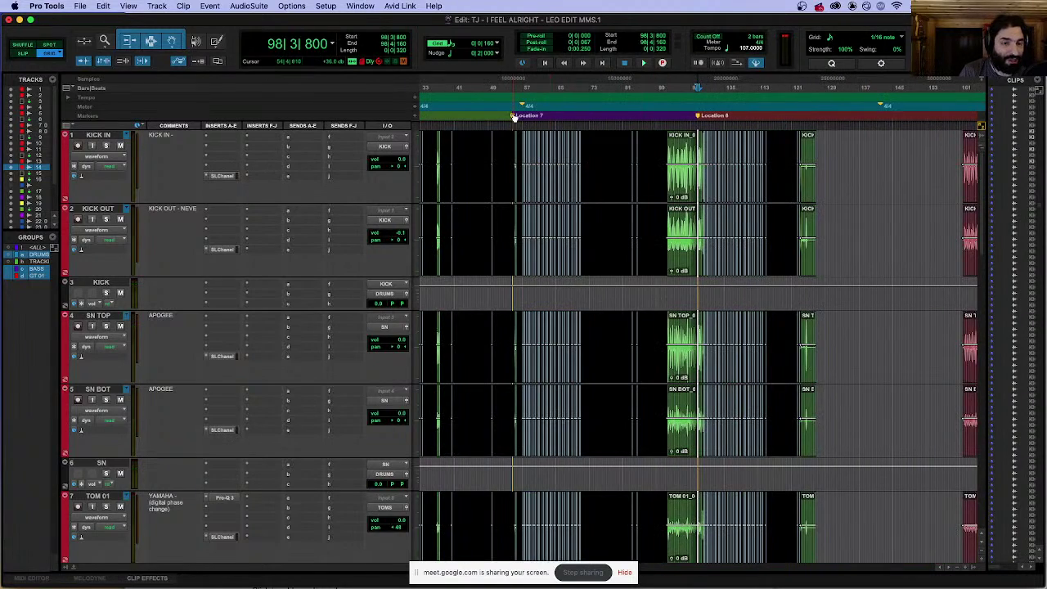
scroll(666, 143, up, 7)
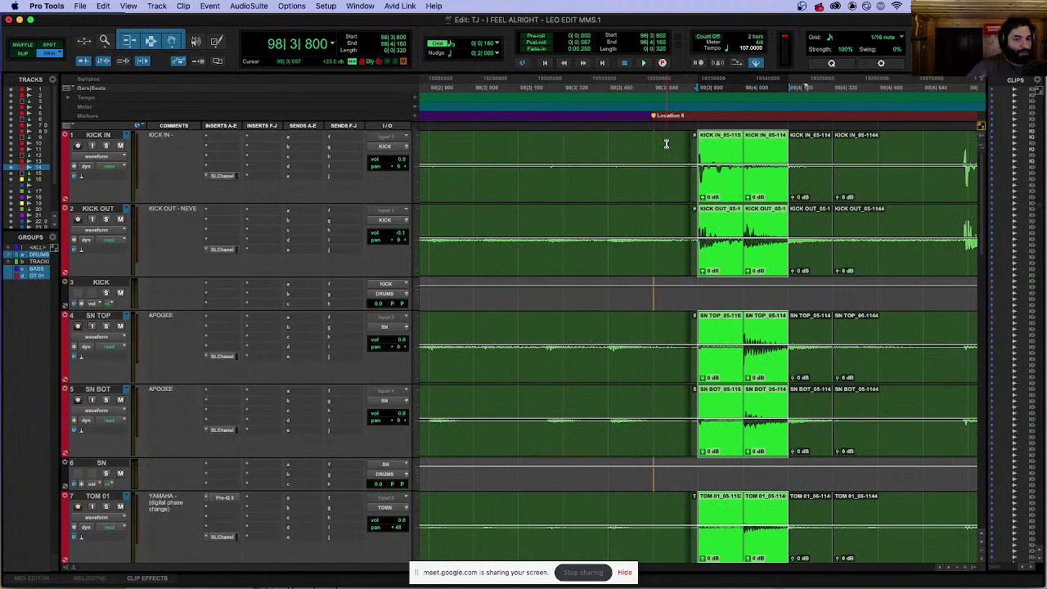
scroll(665, 143, up, 3)
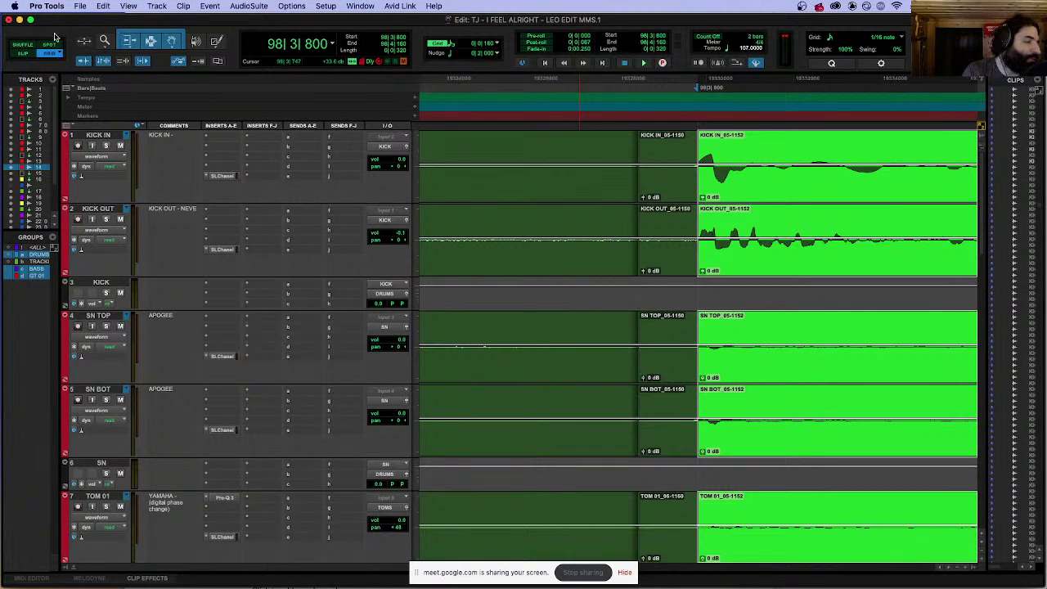
key(r)
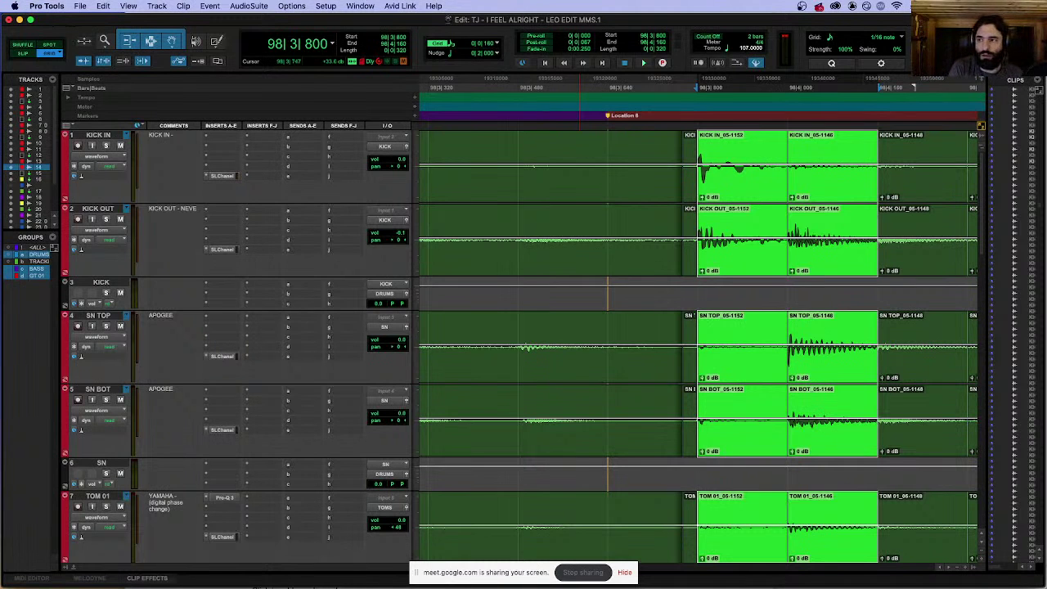
key(r)
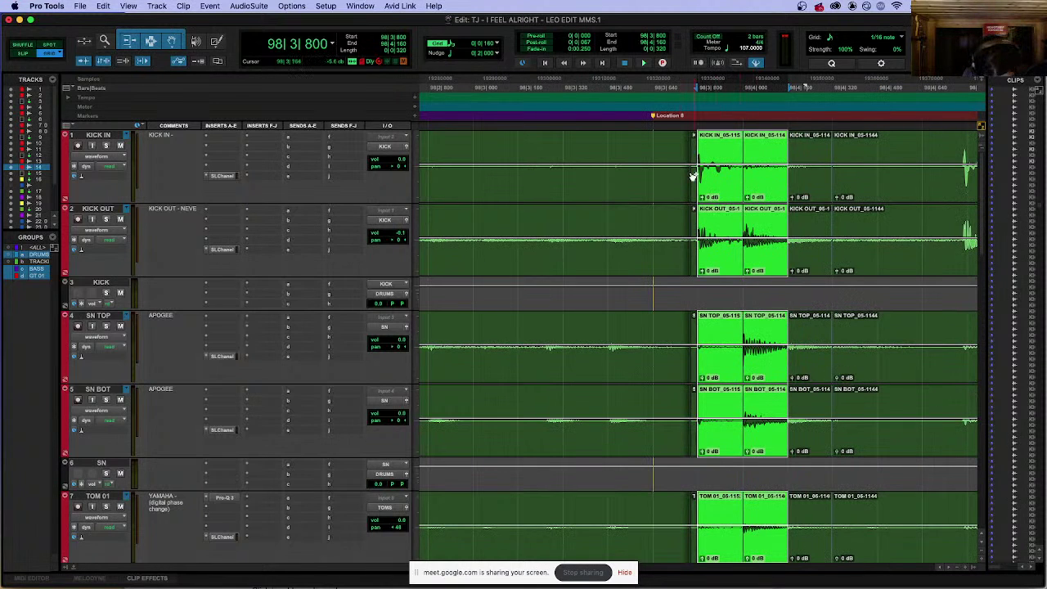
key(KP_Decimal)
key(KP_7)
key(KP_Decimal)
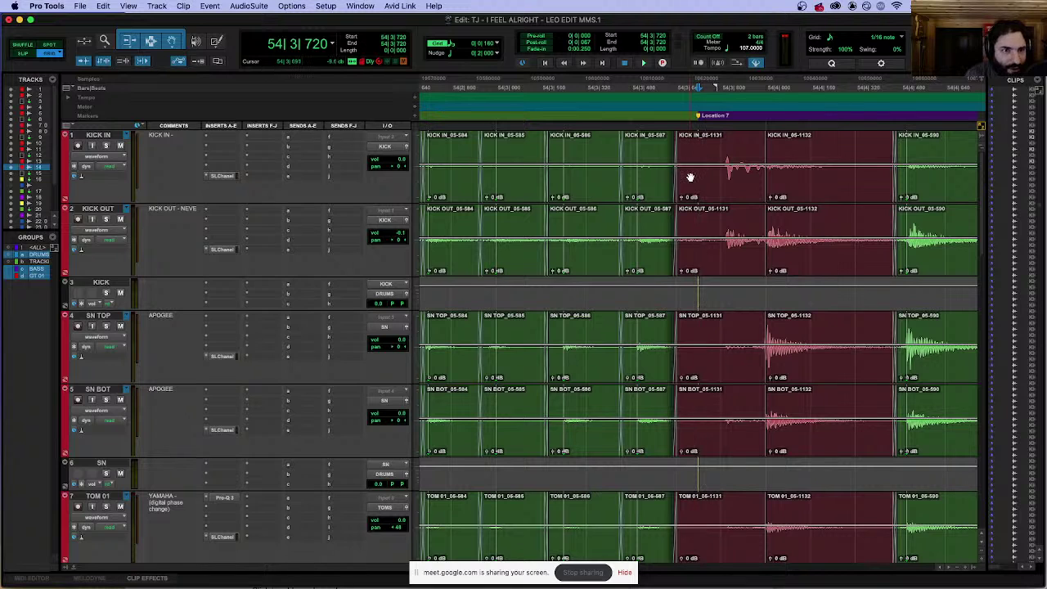
click(718, 148)
key(ctrl+e)
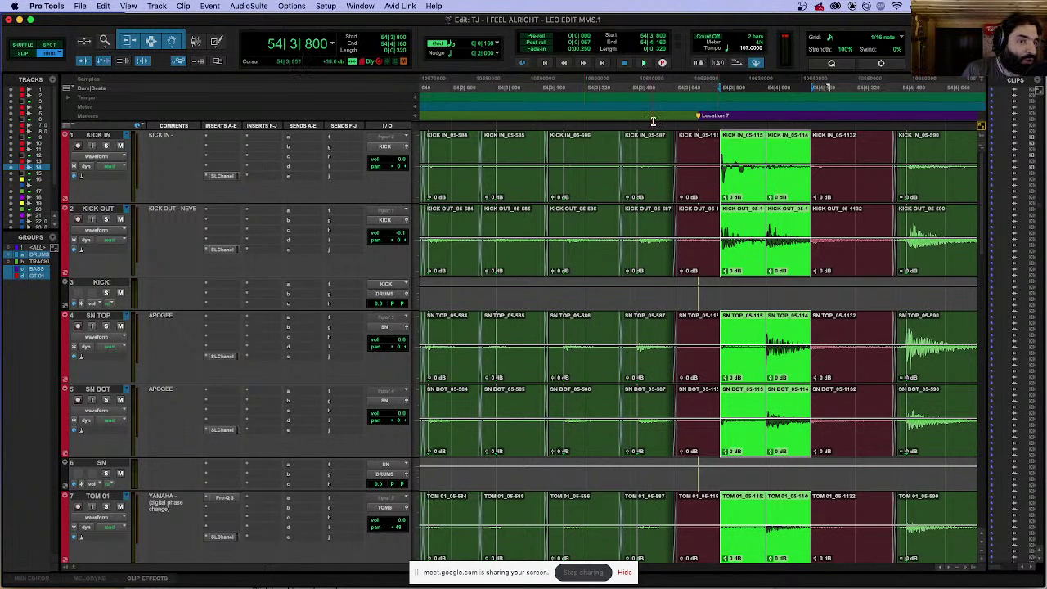
Step: Play the pasted hits in context from 54|2|000, zoomed out around Location 7
key(super+bracketleft)
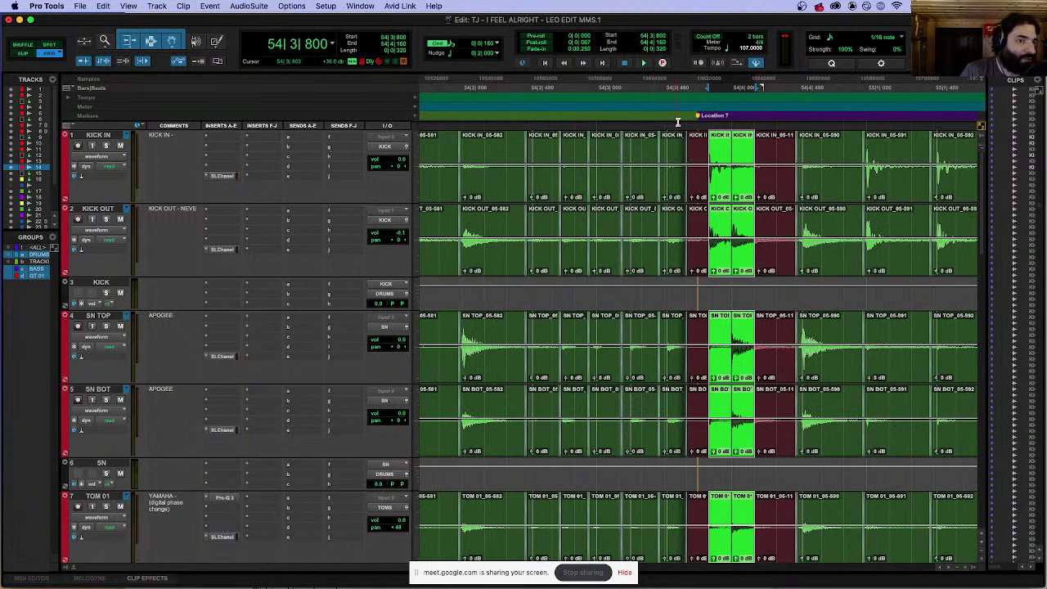
click(465, 123)
key(space)
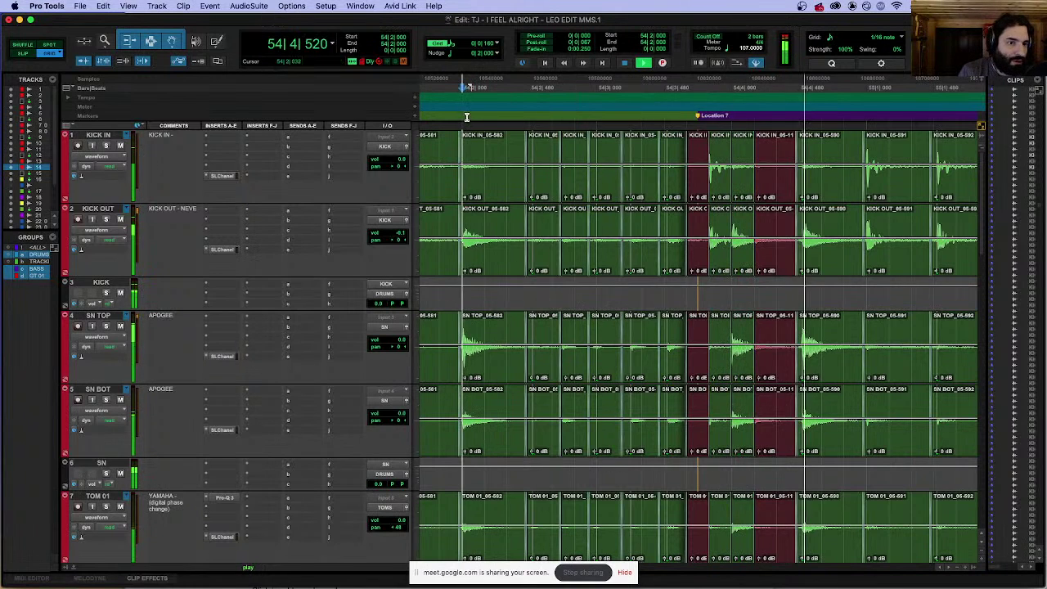
key(r)
key(space)
click(575, 126)
key(space)
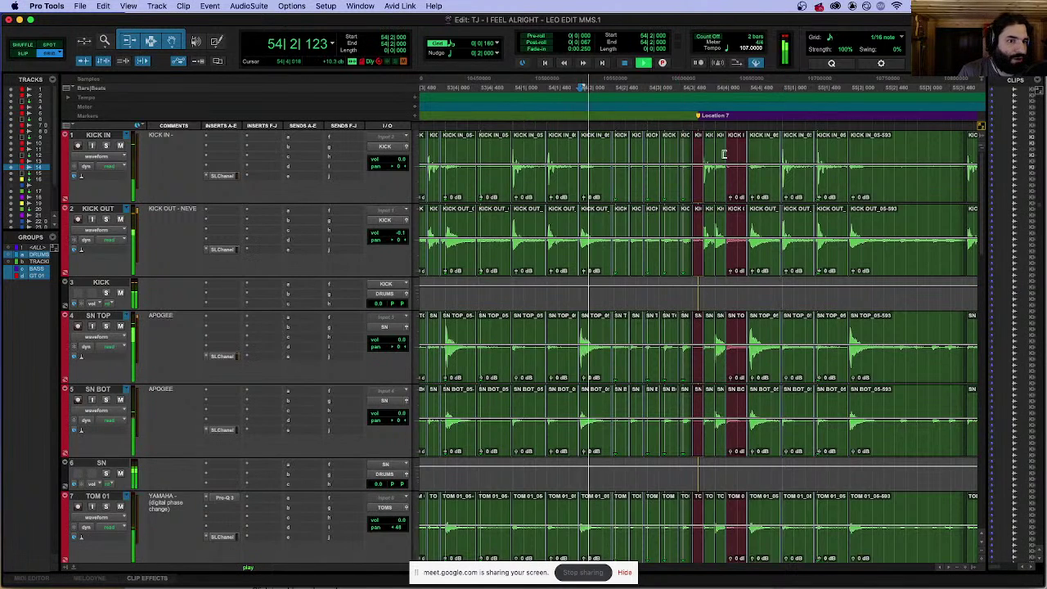
Step: Extend the pasted kick clip's start back to 54|3|631 and the pasted snare clip's end up to the next snare hit
key(t)
key(space)
click(699, 156)
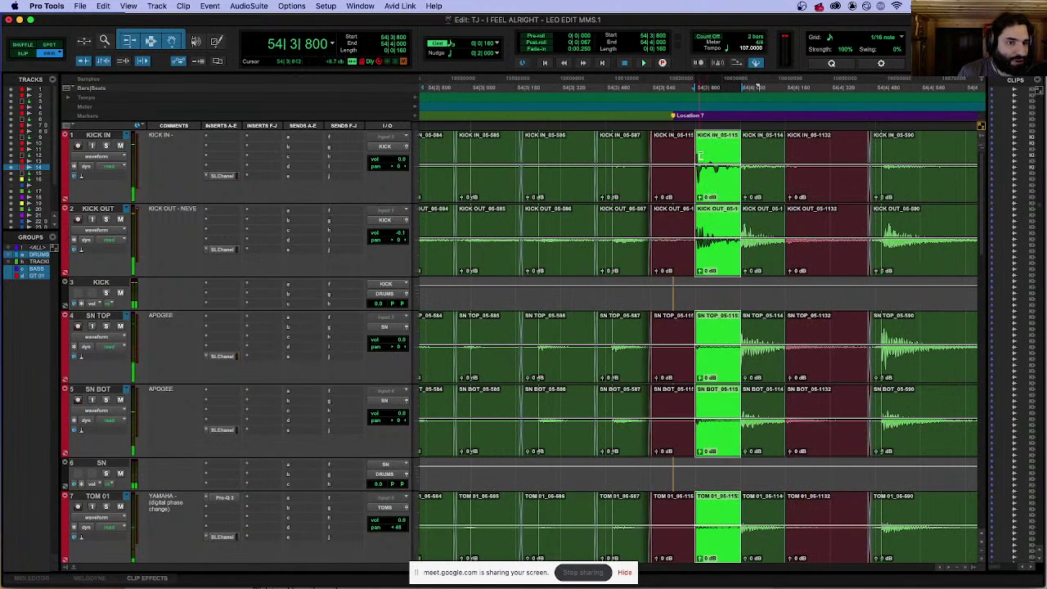
drag(699, 155, 648, 155)
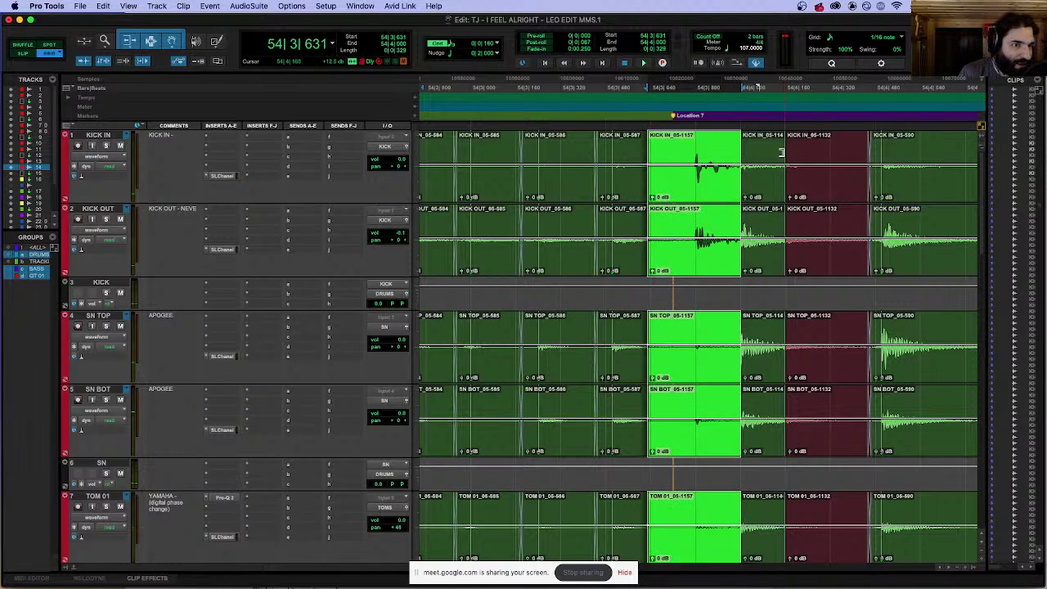
drag(781, 152, 882, 154)
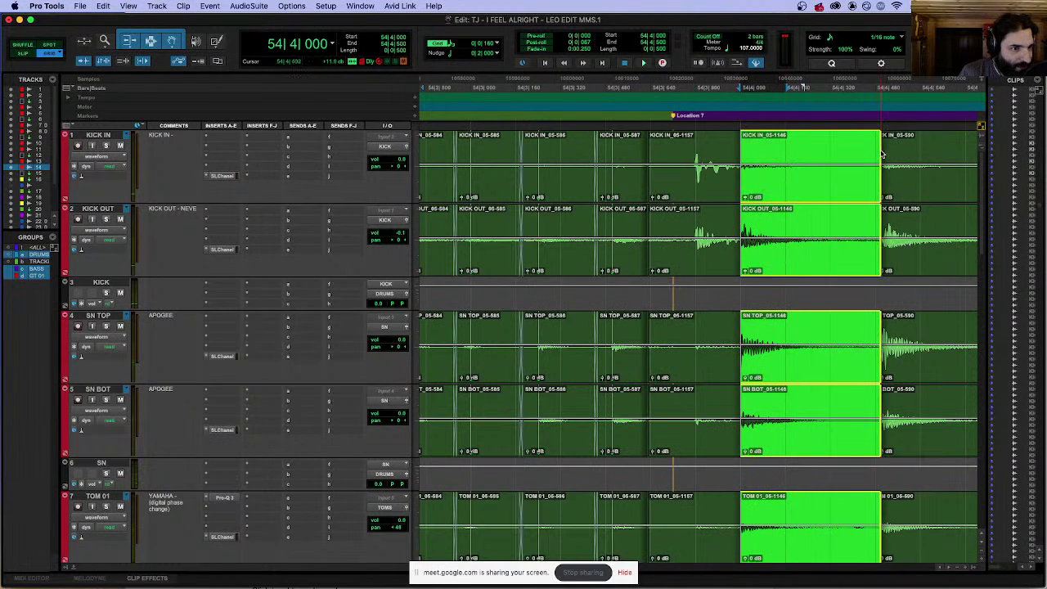
Step: Play the Location 7 edit from 53|4|800 and select the snare clip that starts at 54|4|469
key(r)
key(r)
click(492, 131)
key(space)
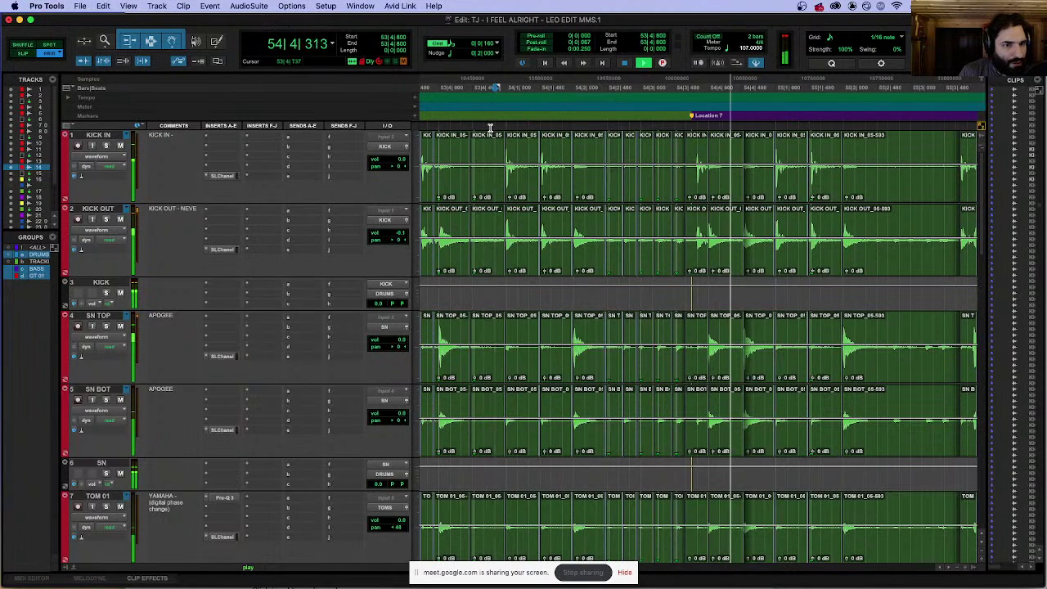
key(space)
click(742, 161)
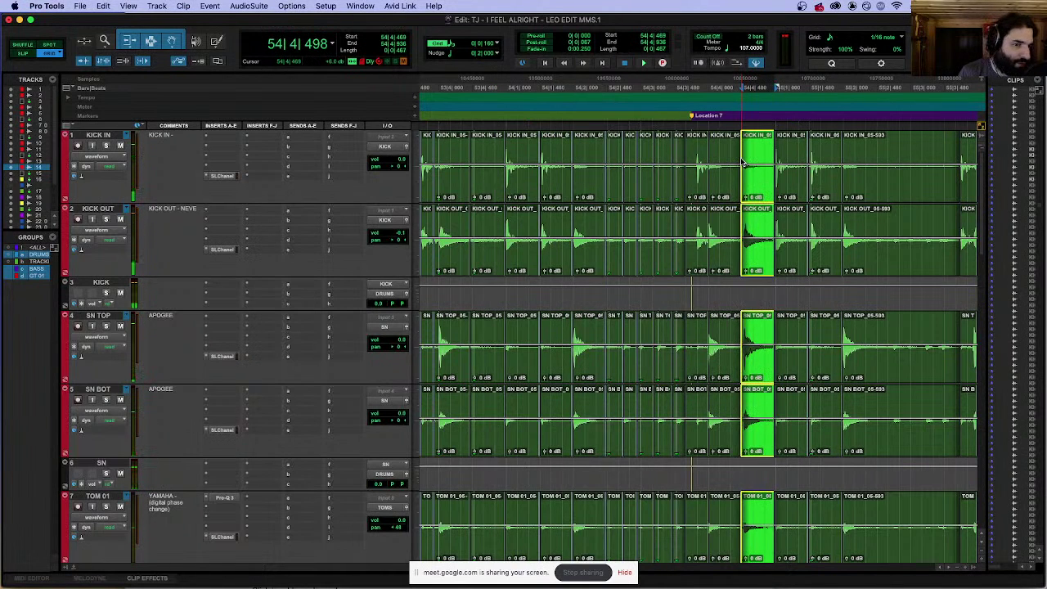
Step: Play the drums through the Location 7 edit from 54|2|800 and again from 53|4|320
click(627, 124)
key(space)
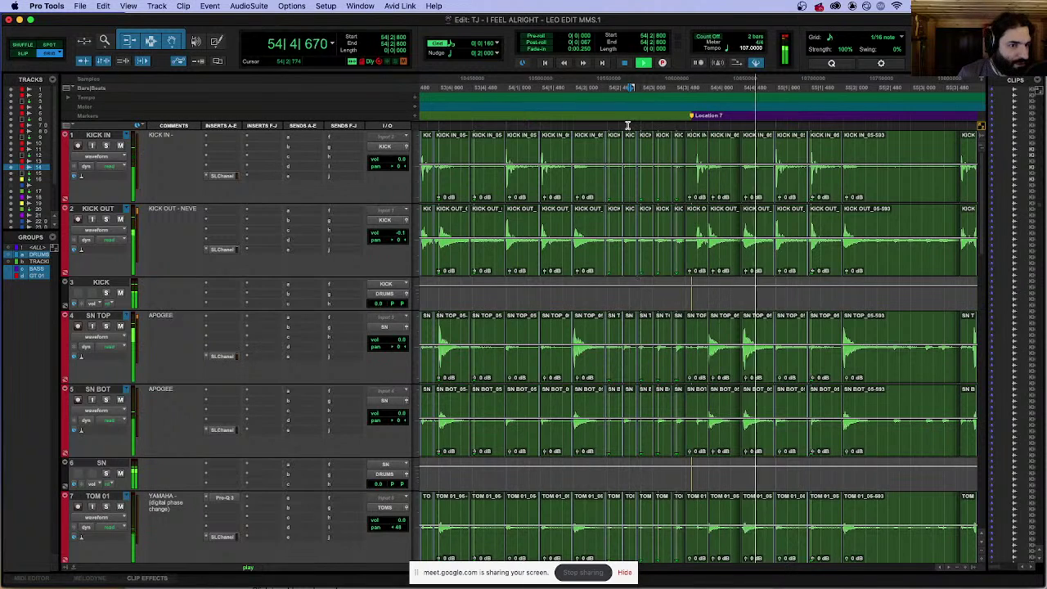
key(space)
click(463, 122)
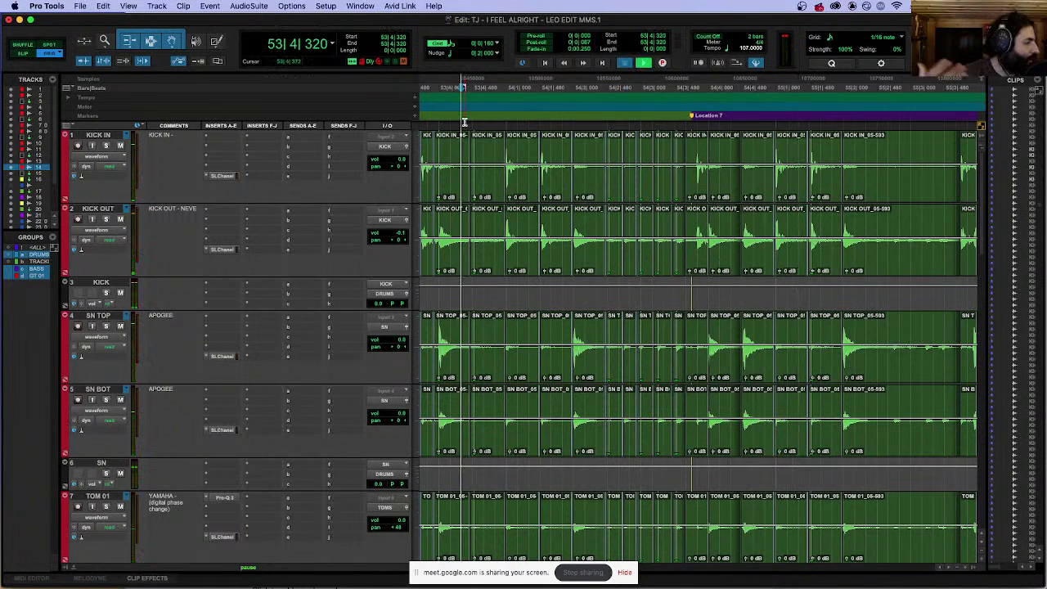
key(space)
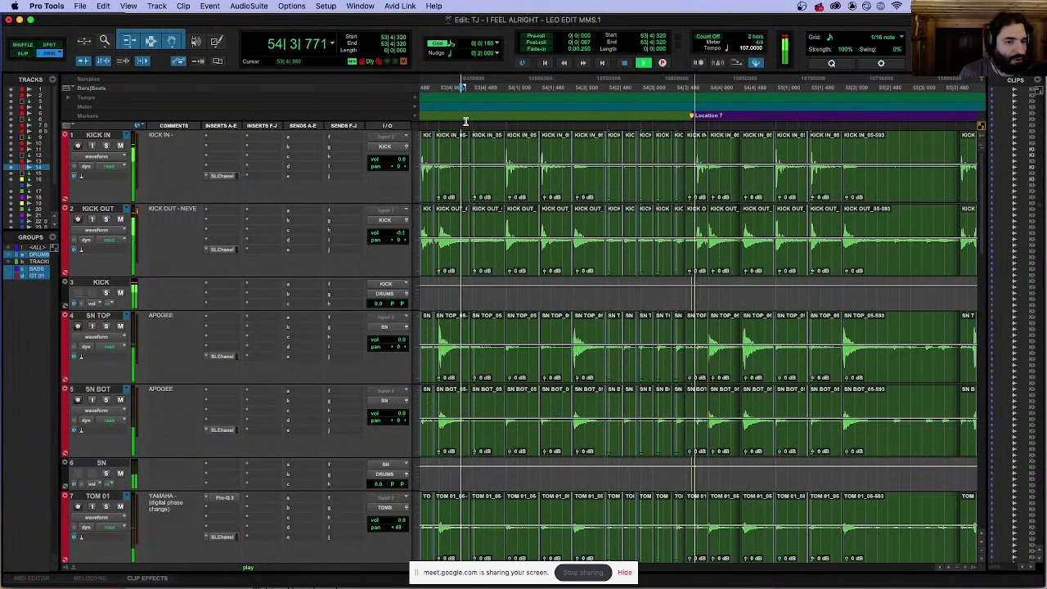
key(r)
key(space)
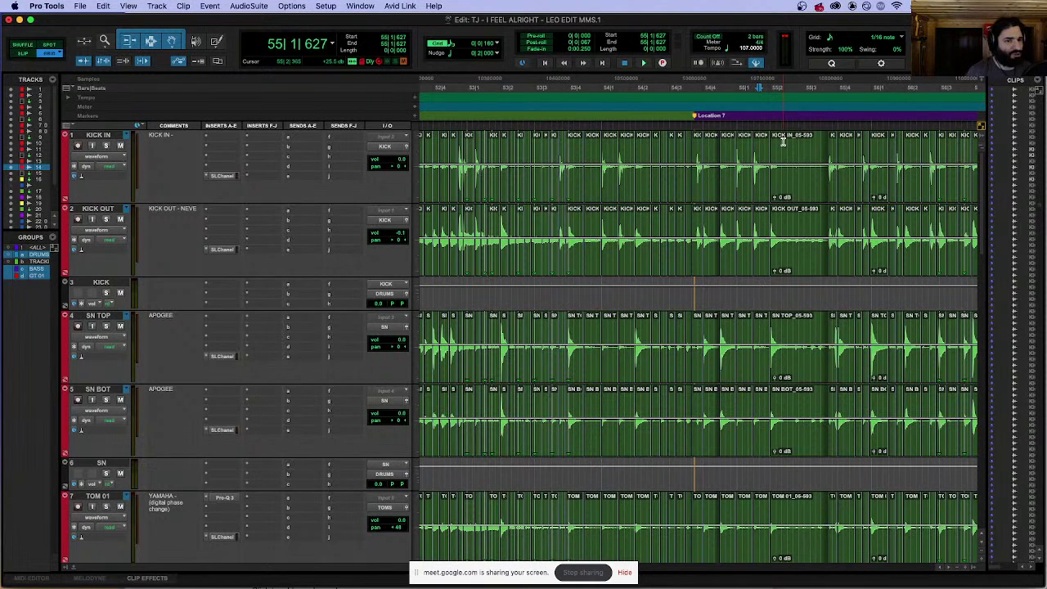
Step: Examine the edited drum clips over the whole timeline and in the bars around Location 7
key(r)
key(r)
key(r)
key(r)
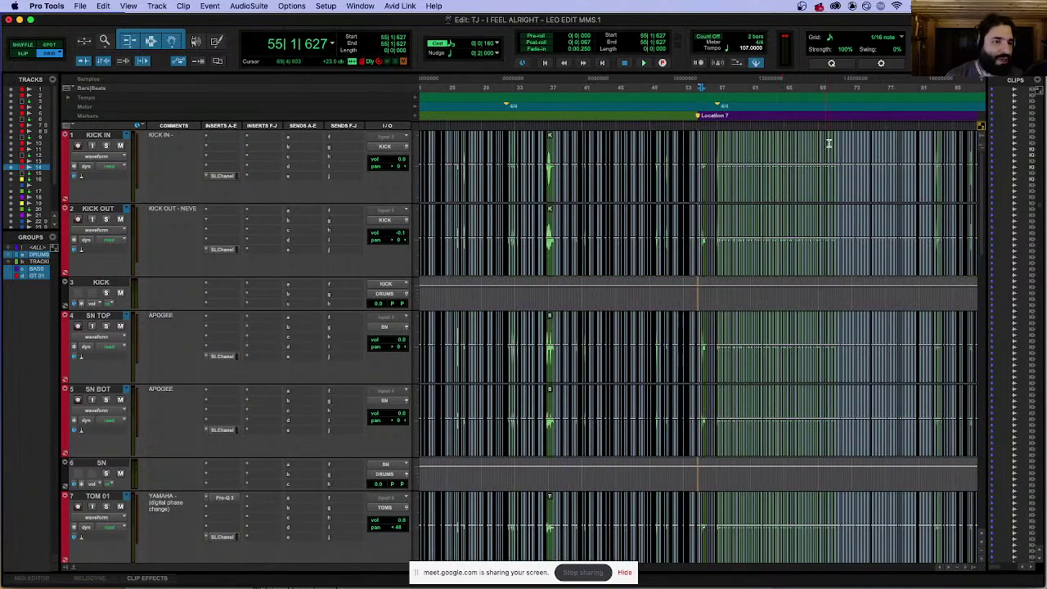
key(r)
key(r)
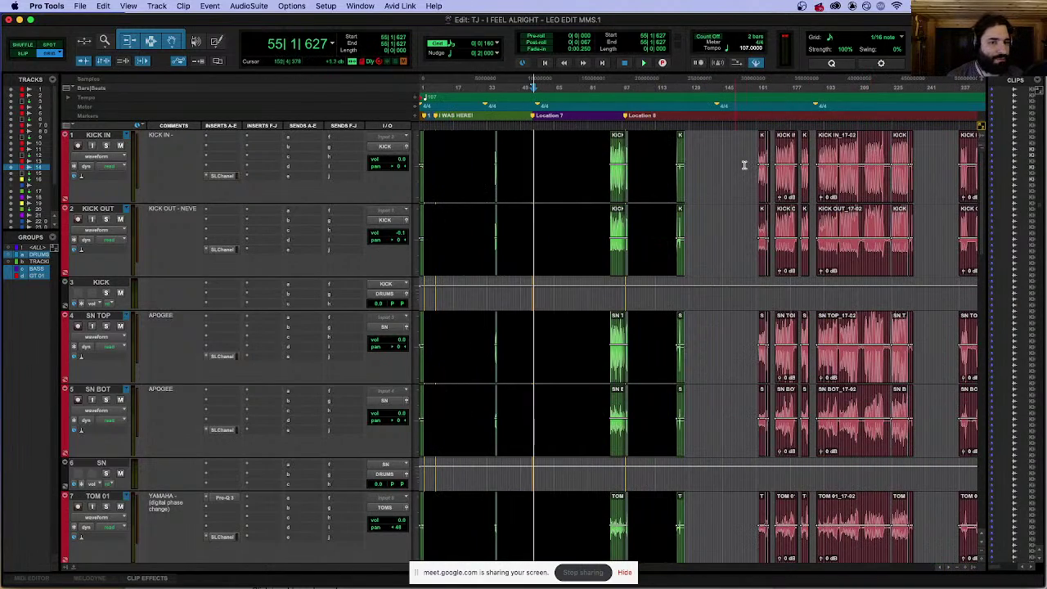
key(t)
key(t)
key(t)
key(t)
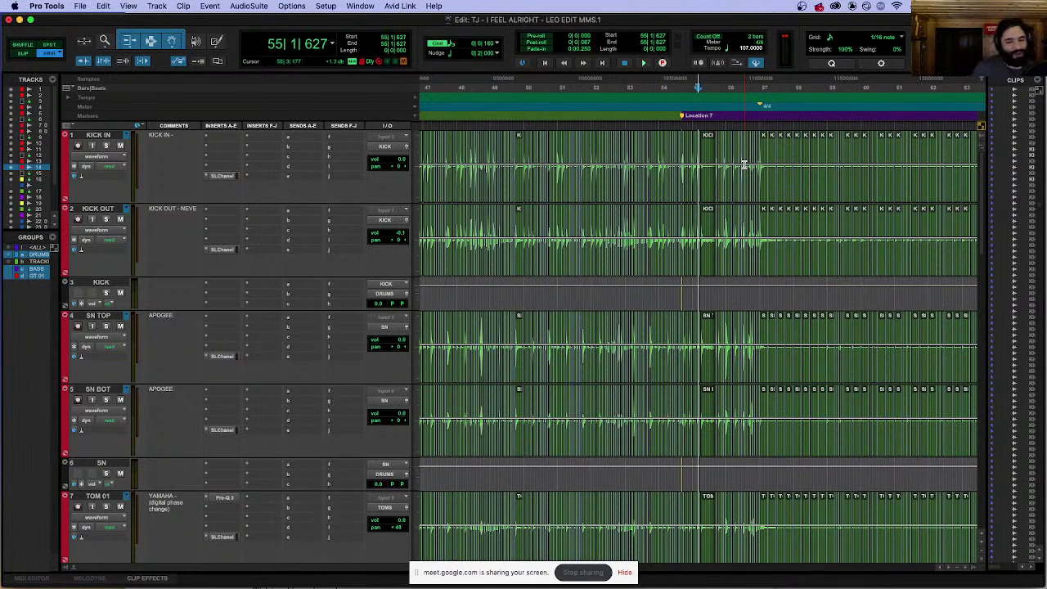
scroll(741, 164, down, 4)
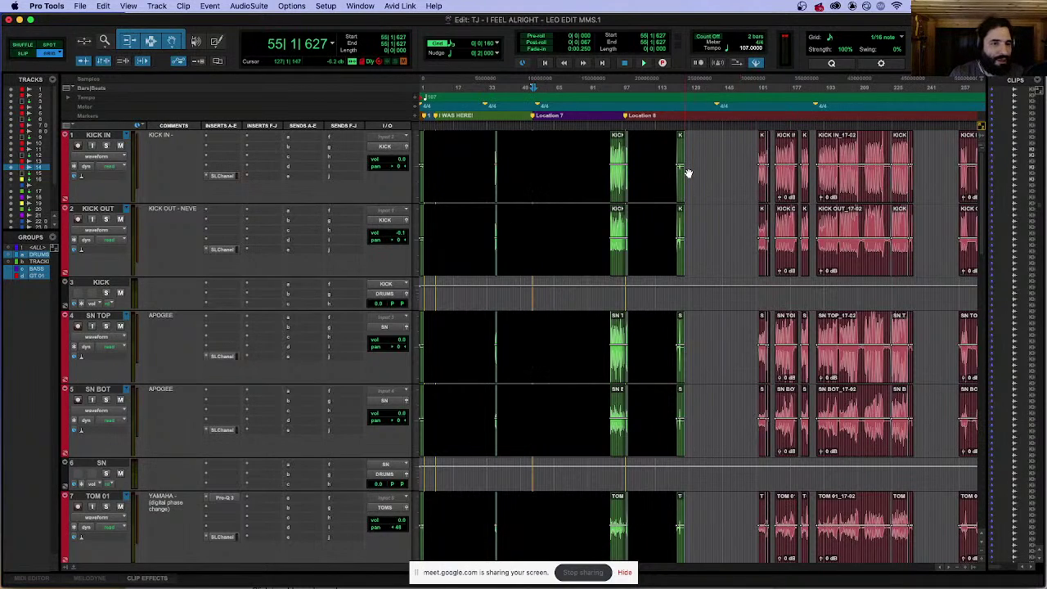
scroll(687, 172, up, 5)
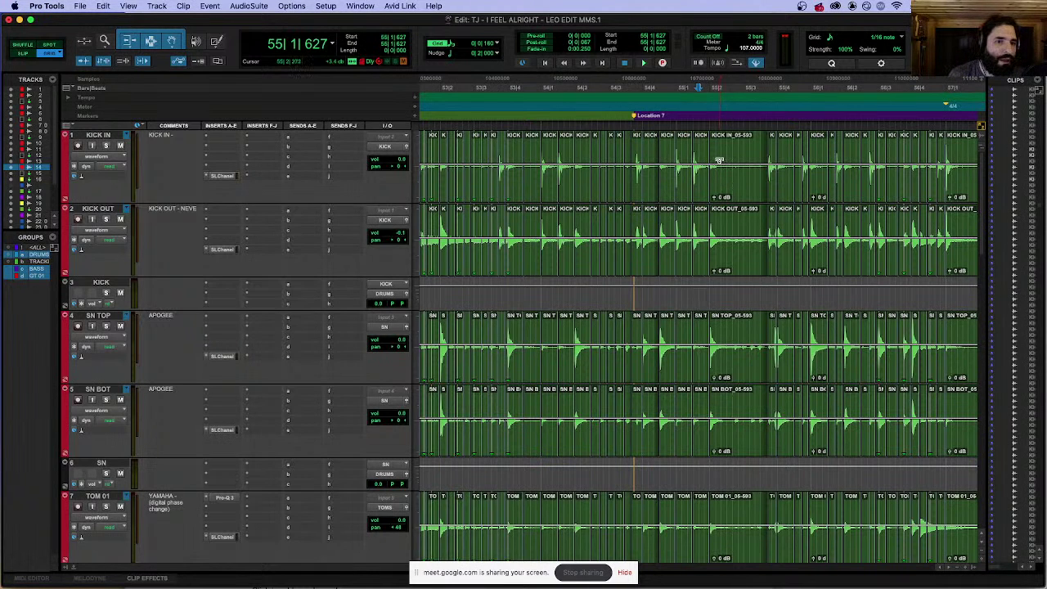
key(r)
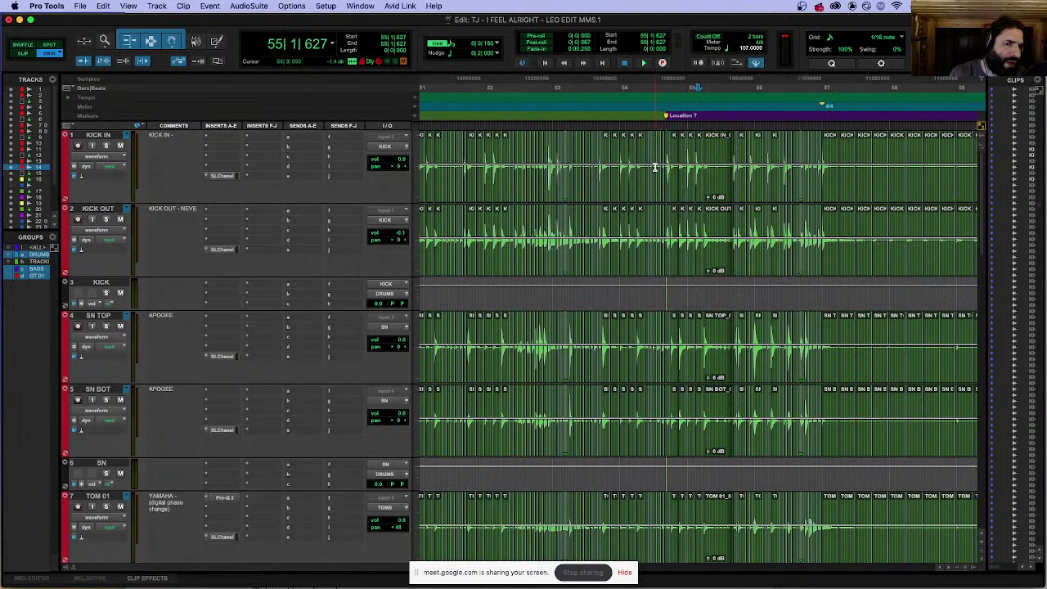
key(r)
key(r)
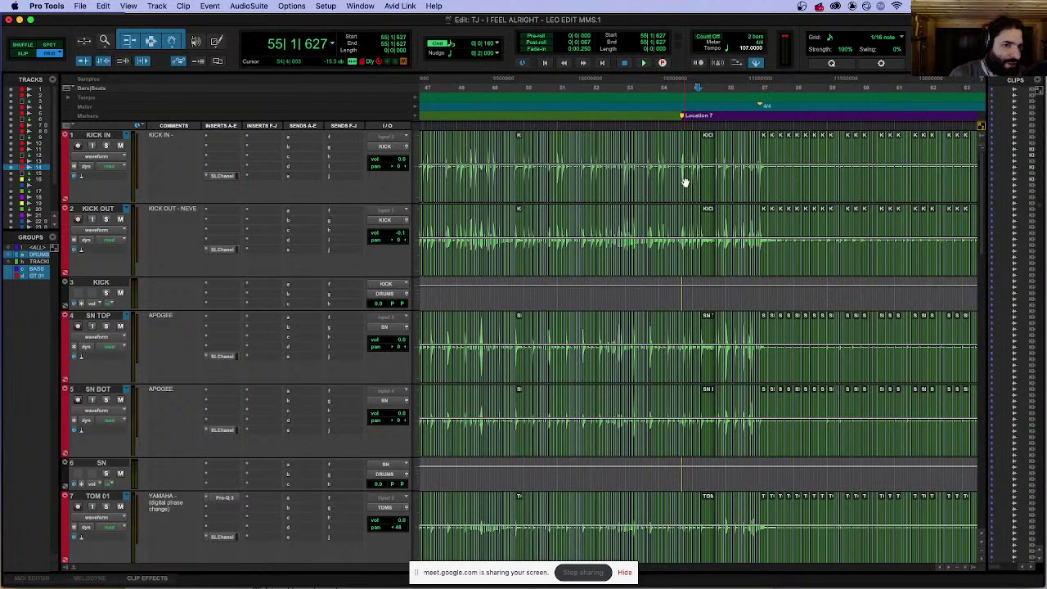
key(r)
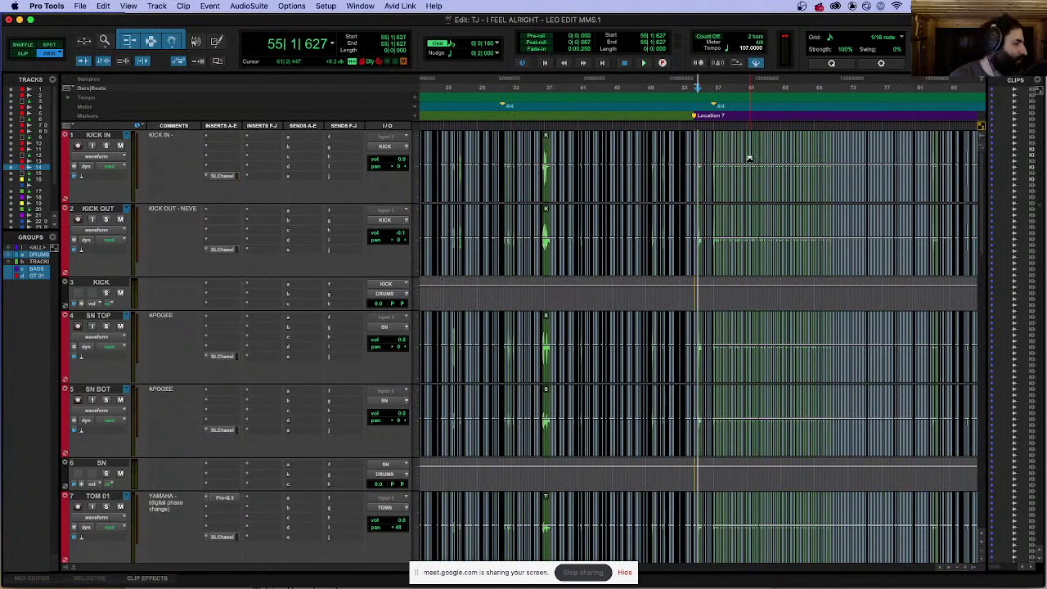
Step: Switch the KICK IN track from waveform to playlists view and show more of the timeline
click(97, 156)
click(96, 164)
key(r)
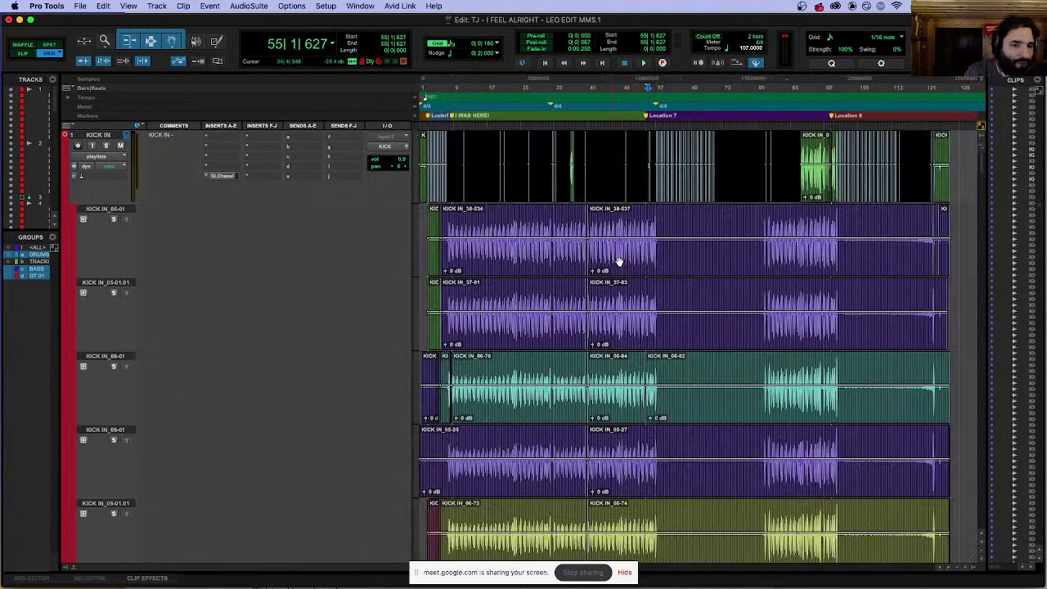
Step: Examine the KICK IN takes on the alternate playlists from bar 41 onward
click(636, 270)
click(636, 340)
click(623, 404)
scroll(623, 404, down, 2)
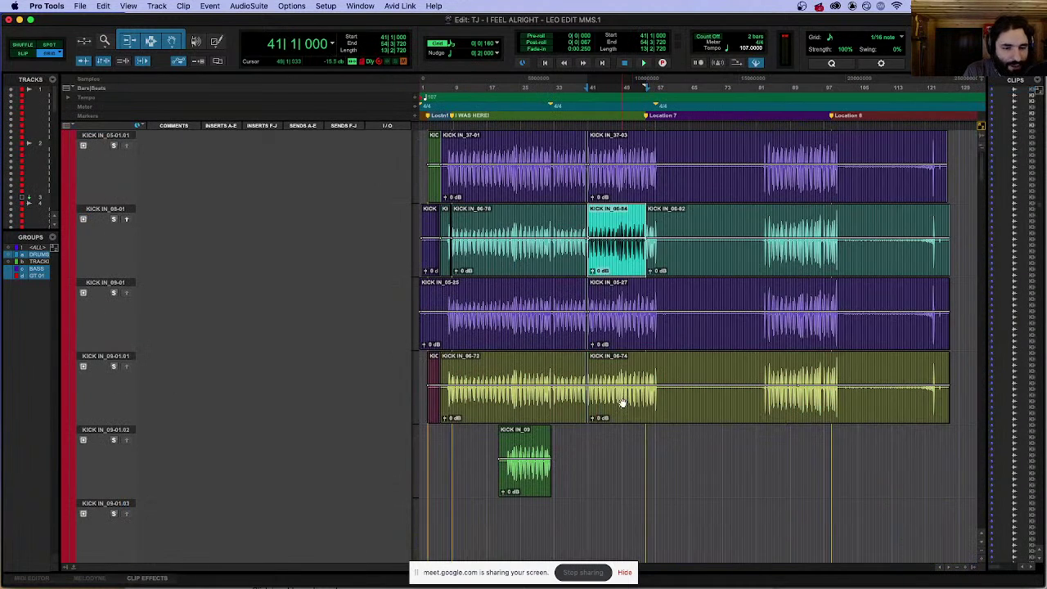
click(631, 340)
click(628, 415)
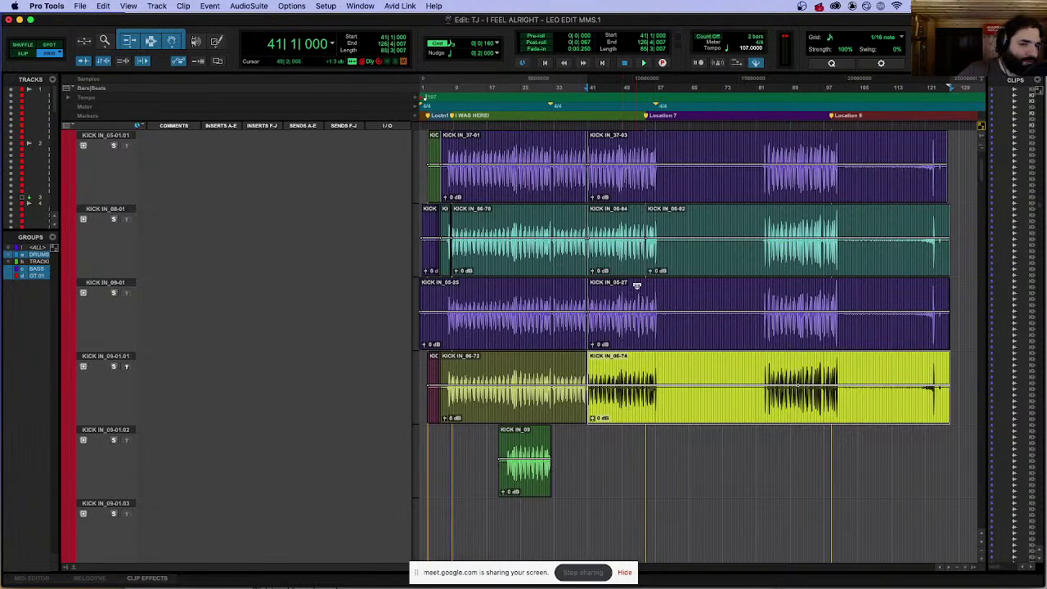
scroll(636, 285, up, 3)
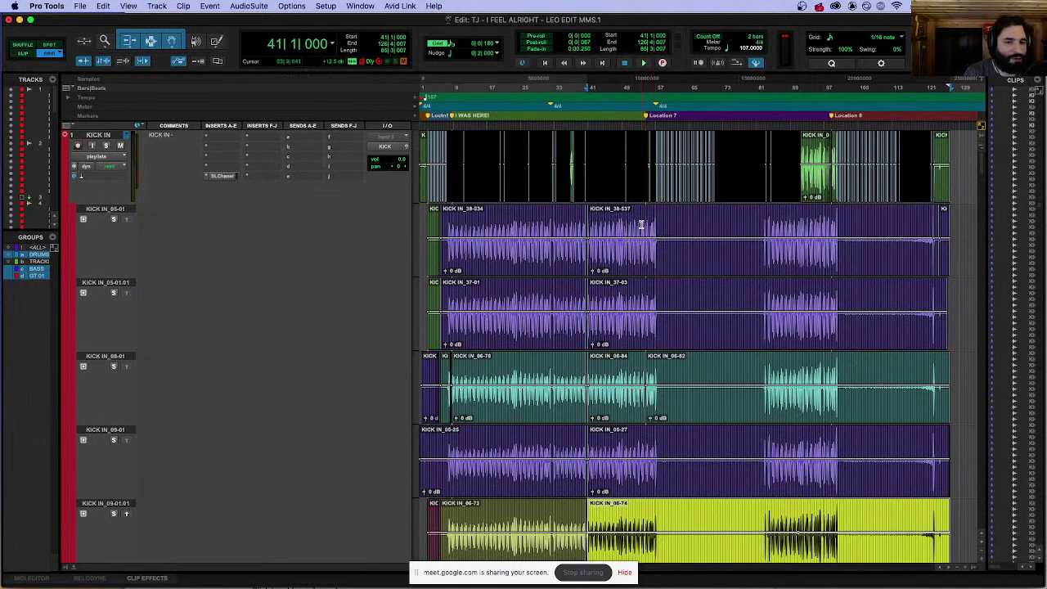
click(642, 225)
Step: Locate the kick clips recorded after the song and place the edit cursor at 161|3|479
key(super+bracketleft)
key(super+bracketleft)
click(578, 149)
click(593, 149)
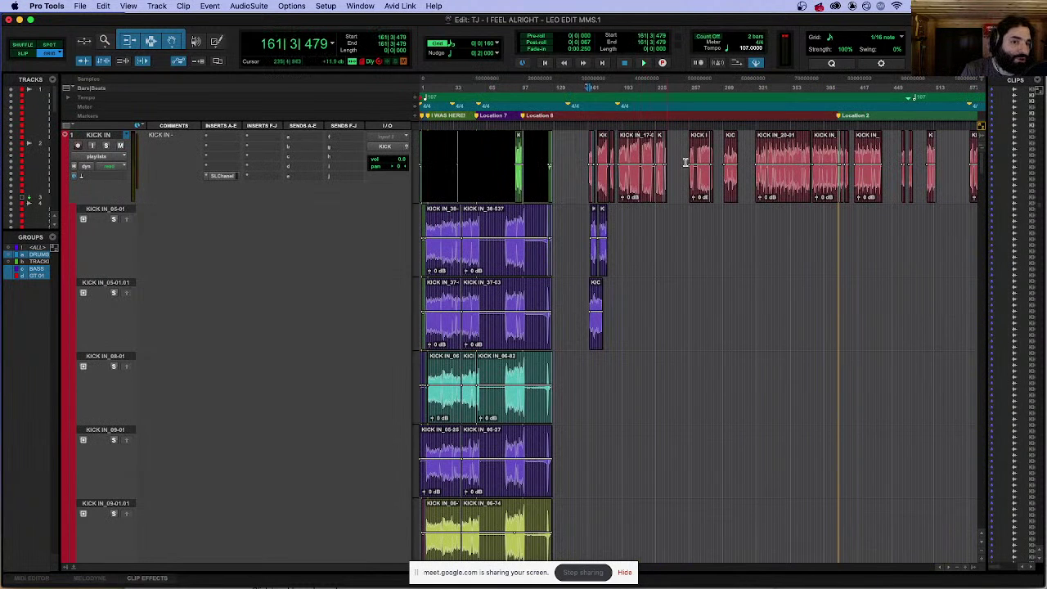
key(super+bracketright)
key(super+bracketright)
key(super+bracketright)
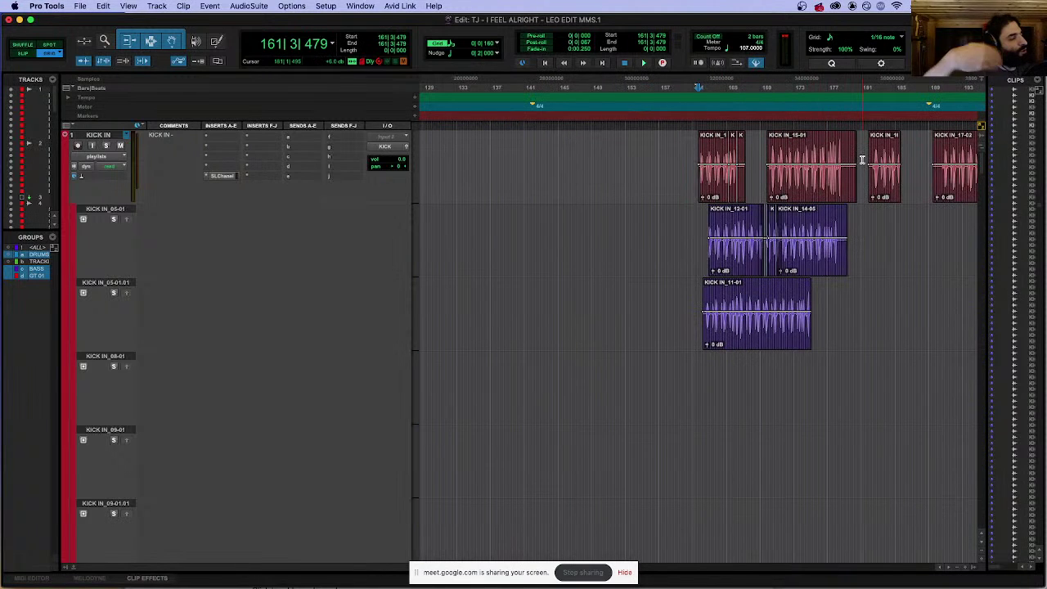
Step: Play the KICK IN_15-01 clip from 173|4|320 and place the edit cursor at 170|2|800
click(800, 147)
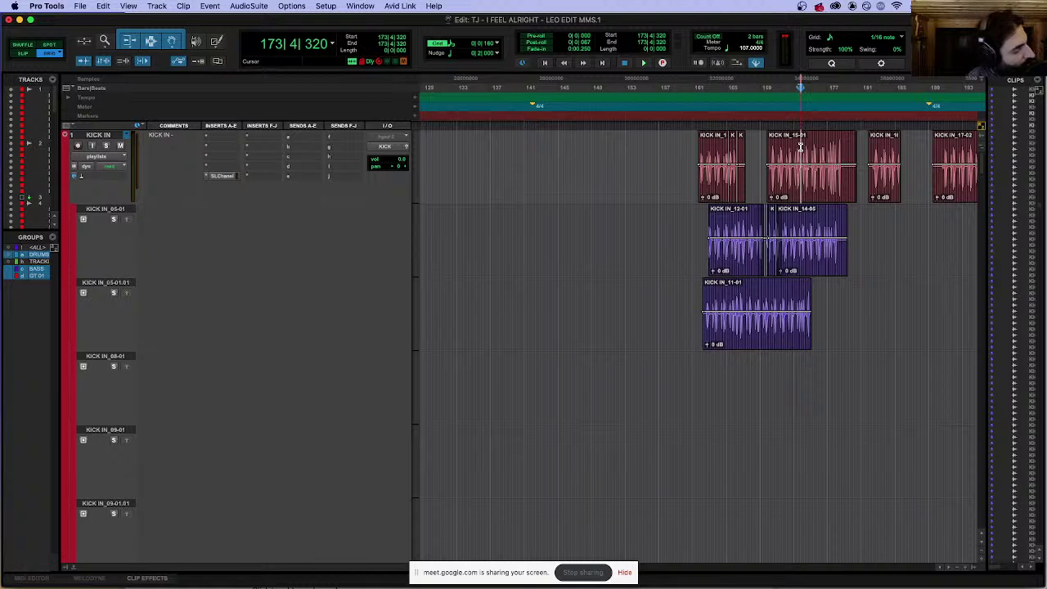
key(super+bracketleft)
key(space)
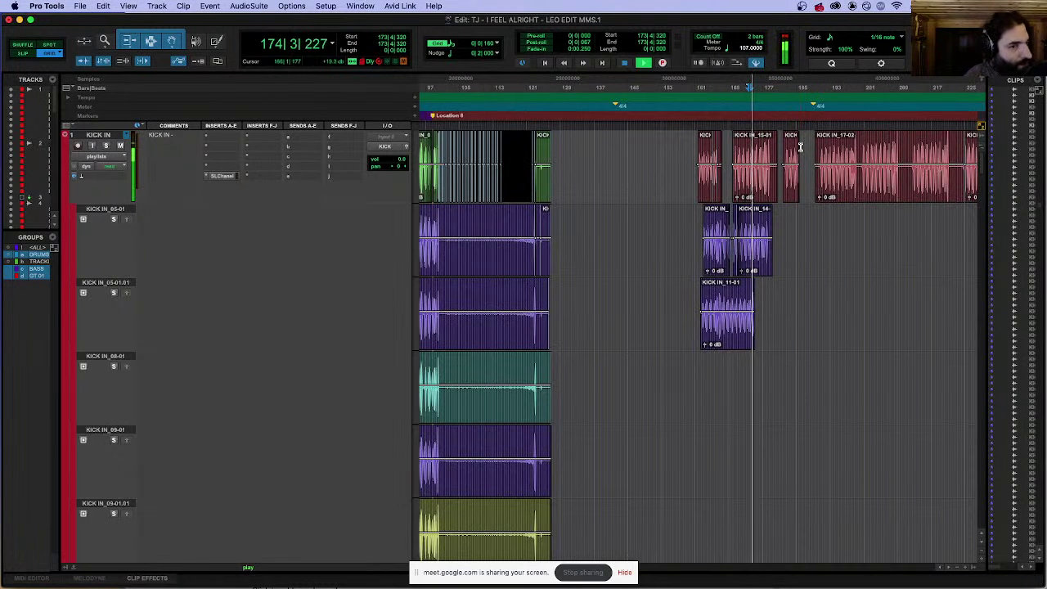
key(super+bracketright)
key(space)
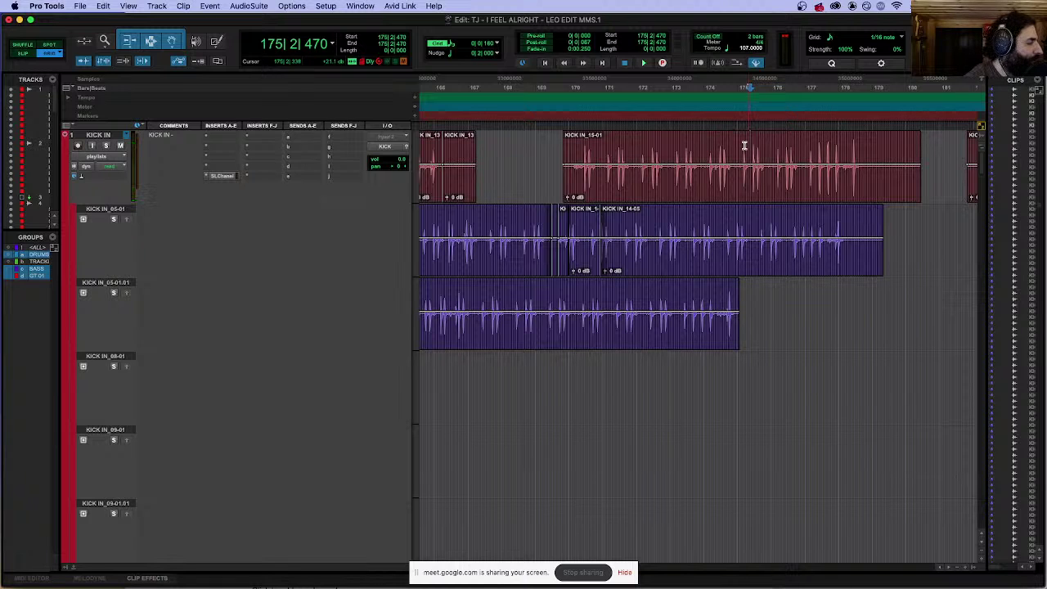
click(586, 146)
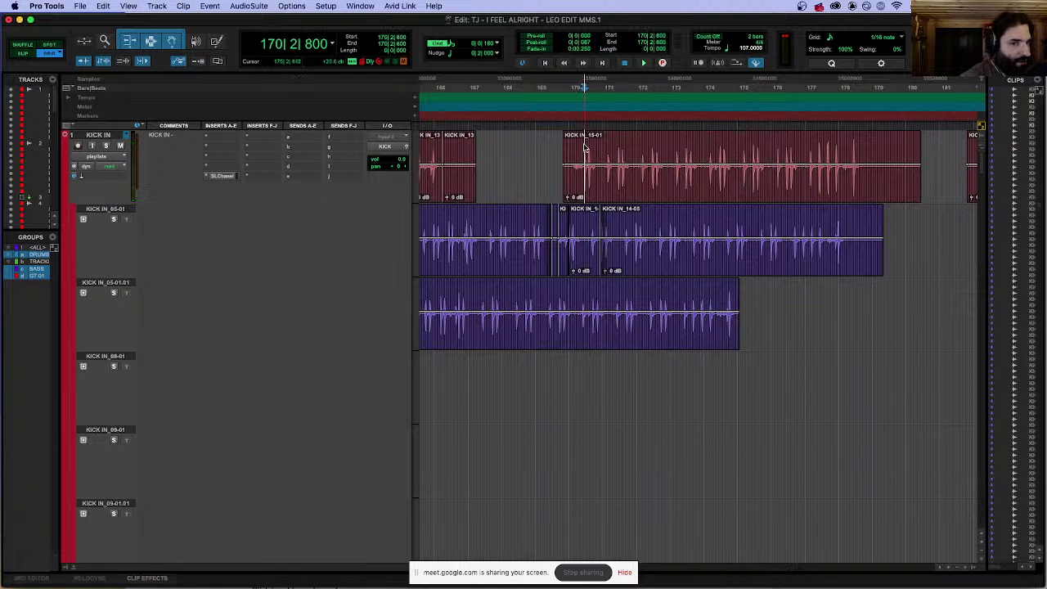
key(super+bracketleft)
key(super+bracketleft)
key(super+bracketleft)
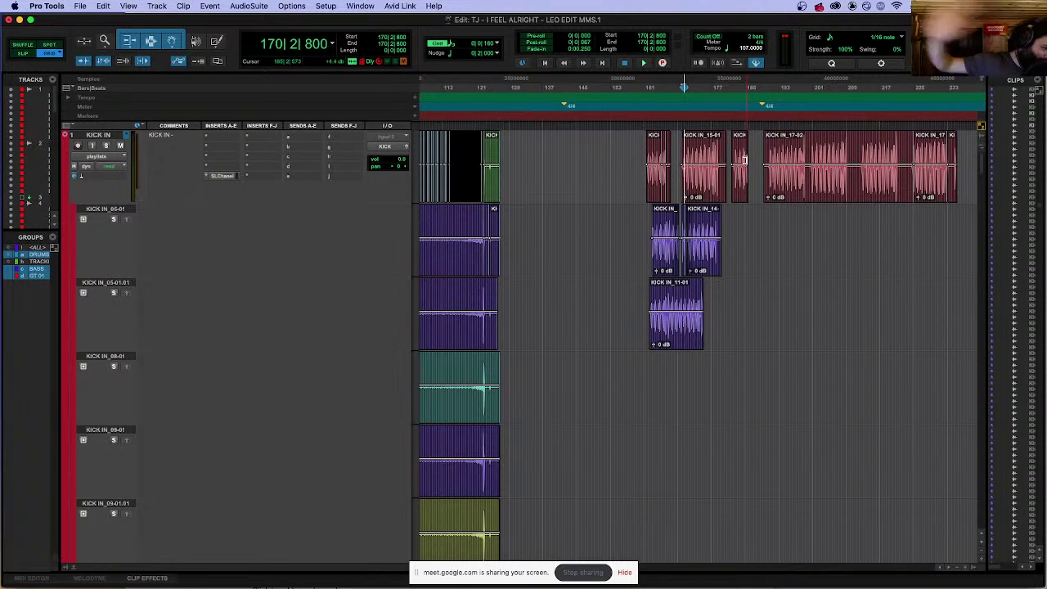
Step: Play the KICK IN_17-02 clip from 190|4|640
click(771, 148)
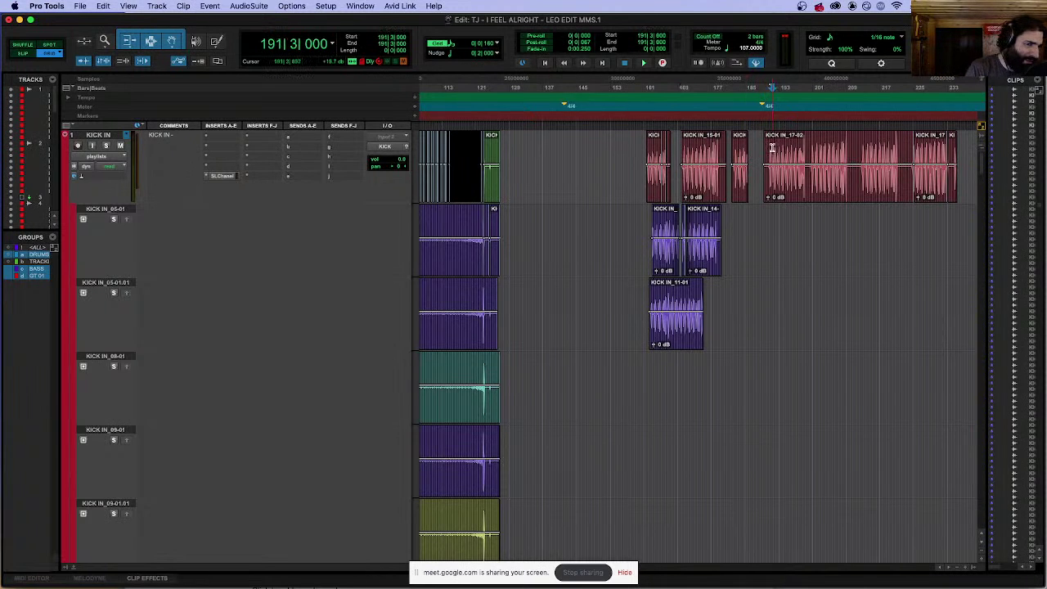
key(super+bracketright)
key(super+bracketright)
key(super+bracketright)
click(677, 144)
key(space)
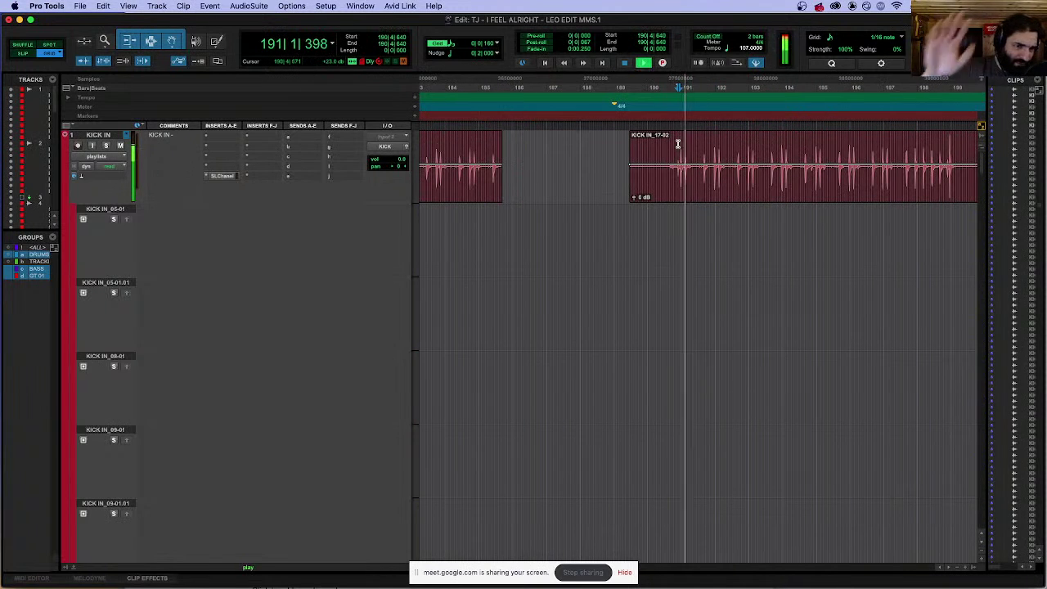
key(super+bracketleft)
key(super+bracketleft)
key(super+bracketleft)
key(super+bracketleft)
key(super+bracketleft)
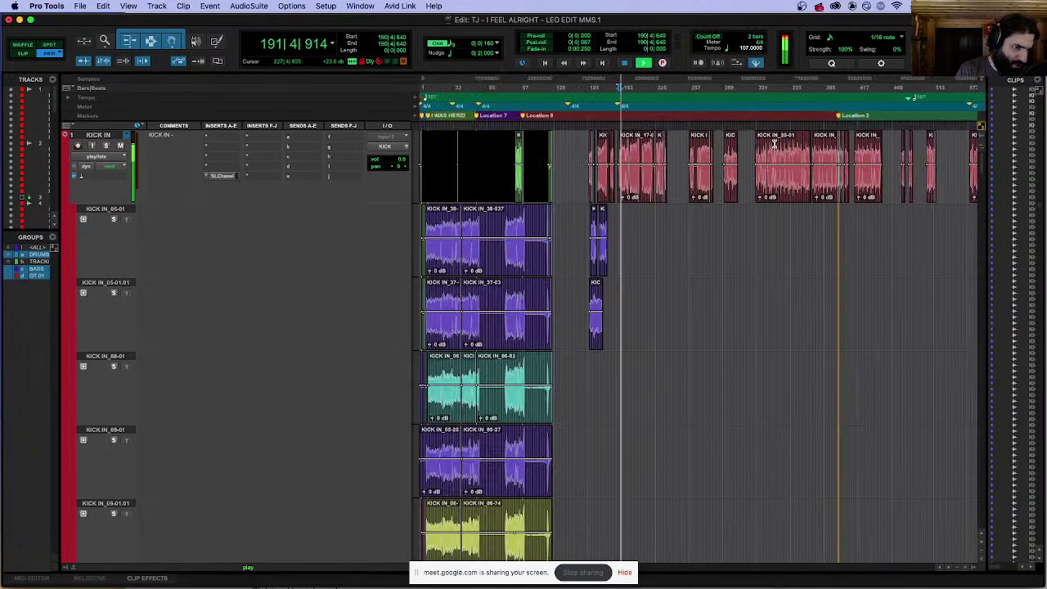
key(space)
Step: Play the KICK IN_20-01 clip from 334|4|480
click(771, 131)
key(space)
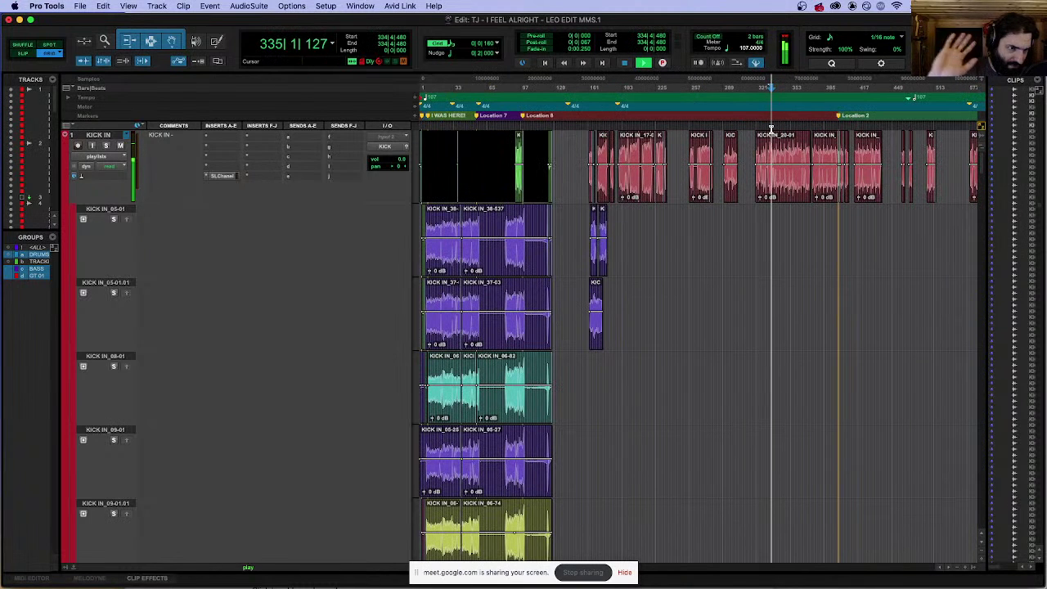
key(super+bracketleft)
key(super+bracketright)
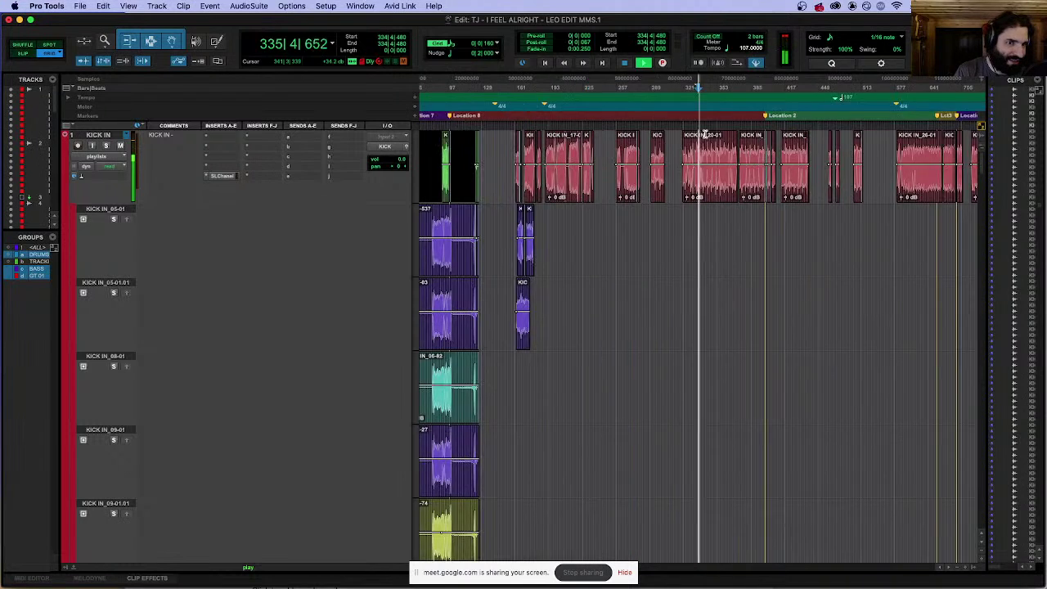
key(super+bracketright)
key(super+bracketright)
key(super+bracketright)
key(space)
Step: Play a short passage of the KICK IN_20-01 clip from 331|4|000
click(684, 144)
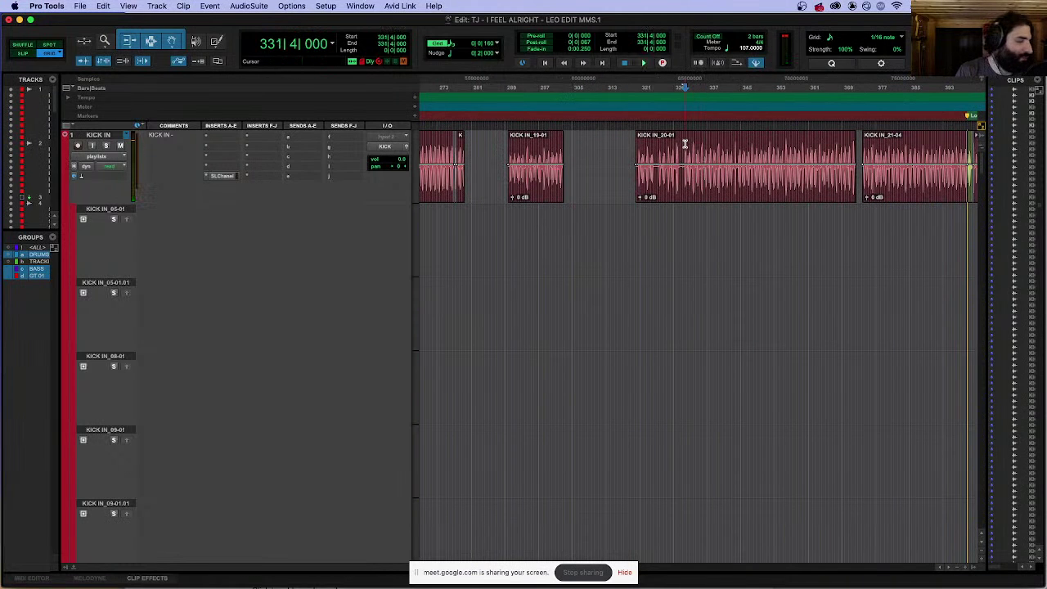
key(super+bracketright)
key(super+bracketright)
key(super+bracketright)
key(space)
key(space)
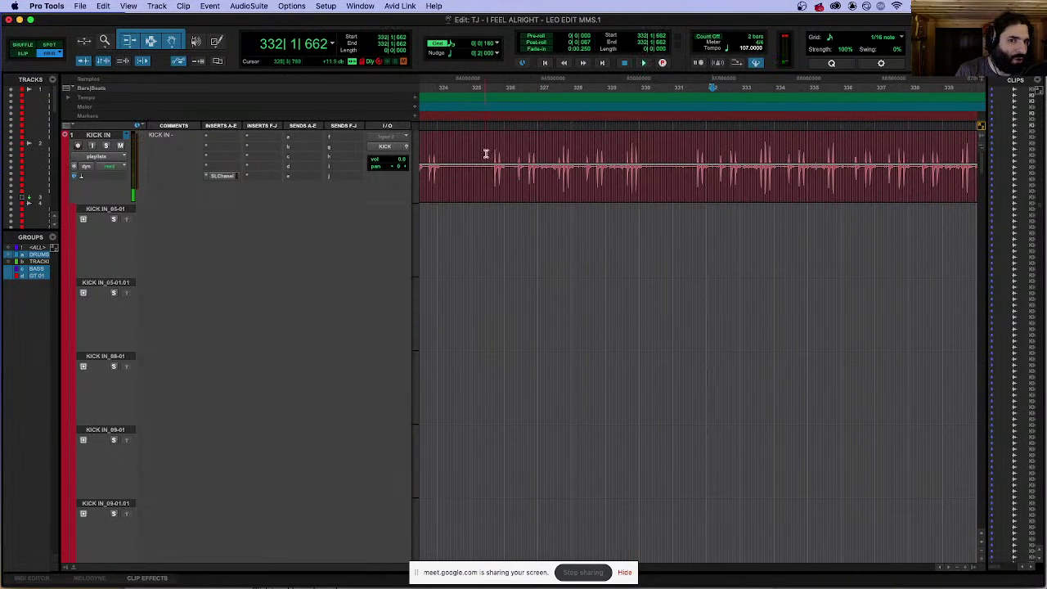
Step: Play the opening part of the KICK IN_20-01 clip from 325|3|320
click(491, 149)
key(space)
key(super+bracketleft)
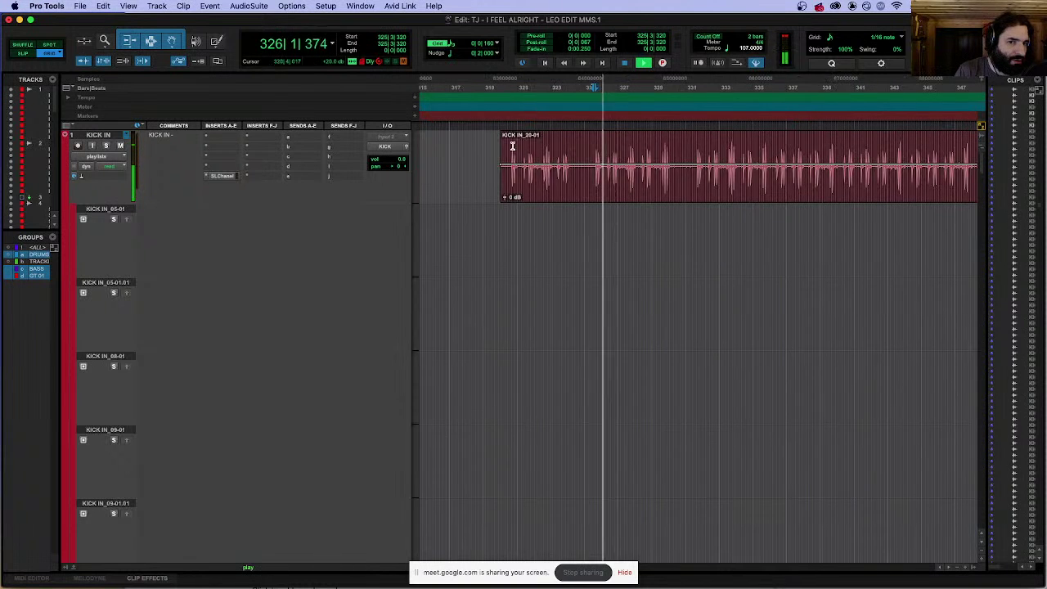
key(super+bracketleft)
key(space)
Step: Play the KICK IN_20-01 clip from 340|1|160
click(769, 140)
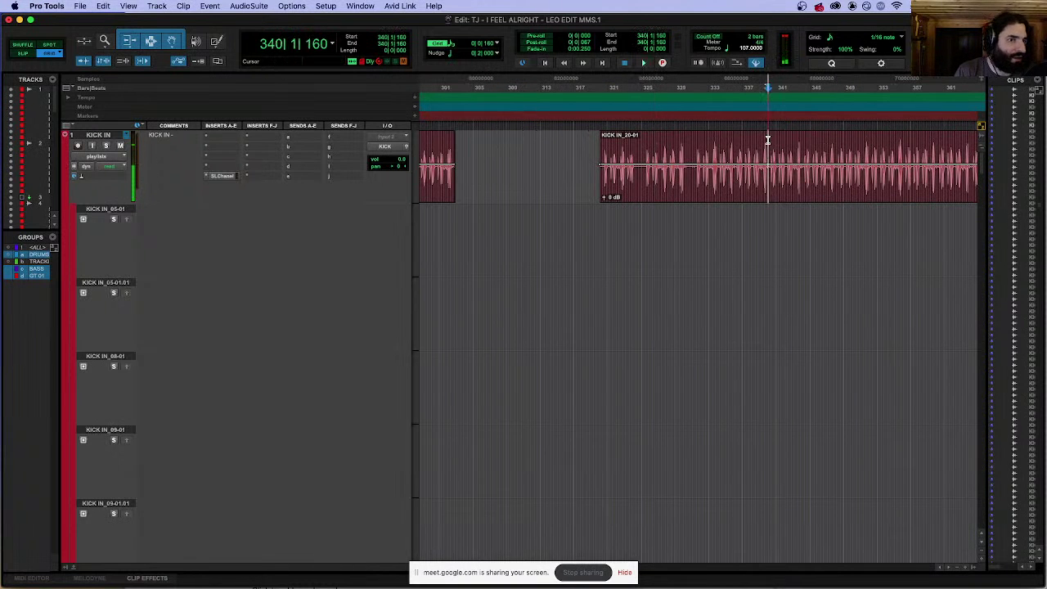
key(space)
key(super+bracketright)
key(super+bracketleft)
key(super+bracketleft)
key(super+bracketleft)
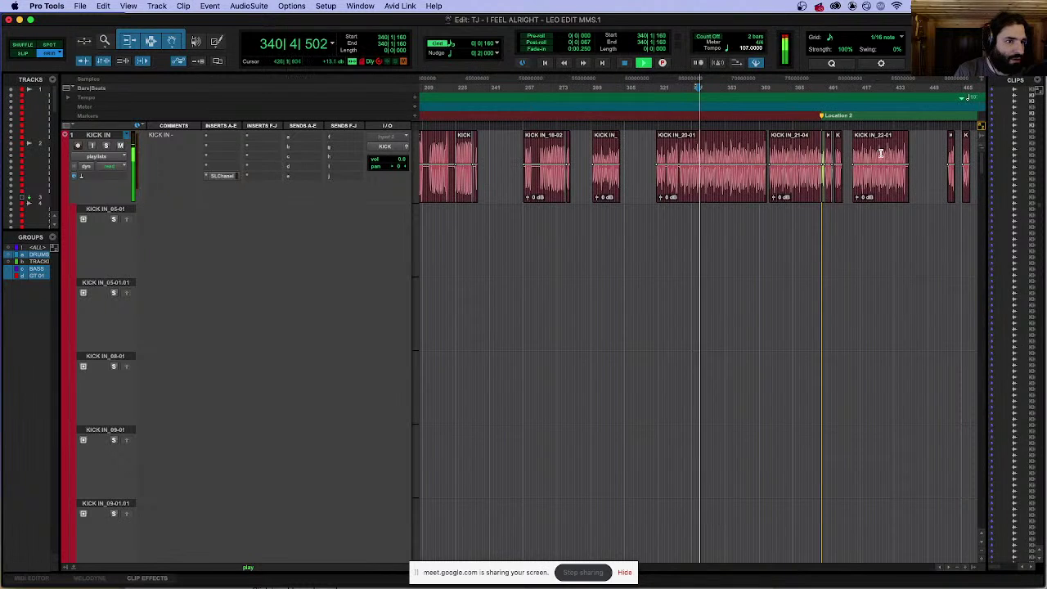
click(822, 188)
key(space)
Step: Select the KICK IN_21-05 clip at Location 2, from 398|3|480 to 400|1|480, and play it
click(822, 188)
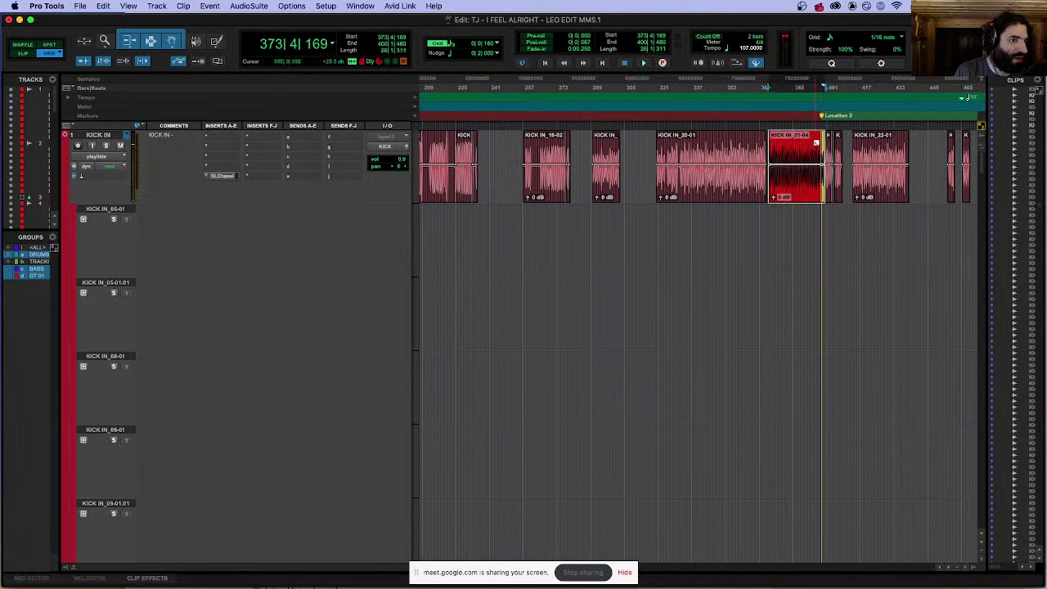
key(Tab)
key(super+bracketright)
key(super+bracketright)
click(657, 199)
key(super+bracketright)
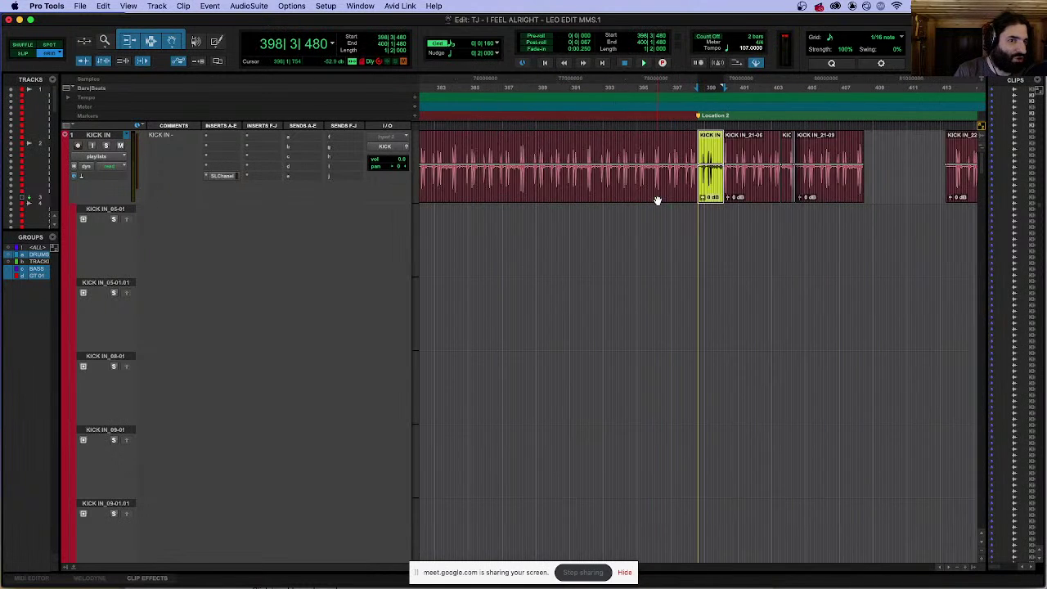
key(super+bracketright)
key(super+bracketright)
key(super+bracketright)
key(space)
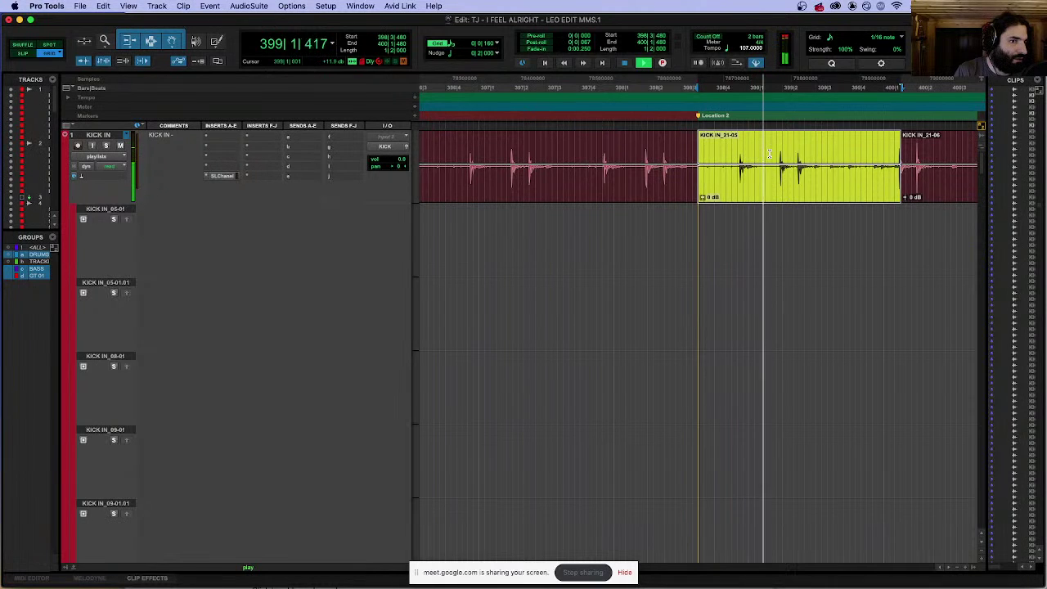
key(space)
Step: Play the Location 2 clip from 398|4|640 and again from 398|3|320, and reselect the clip
click(736, 144)
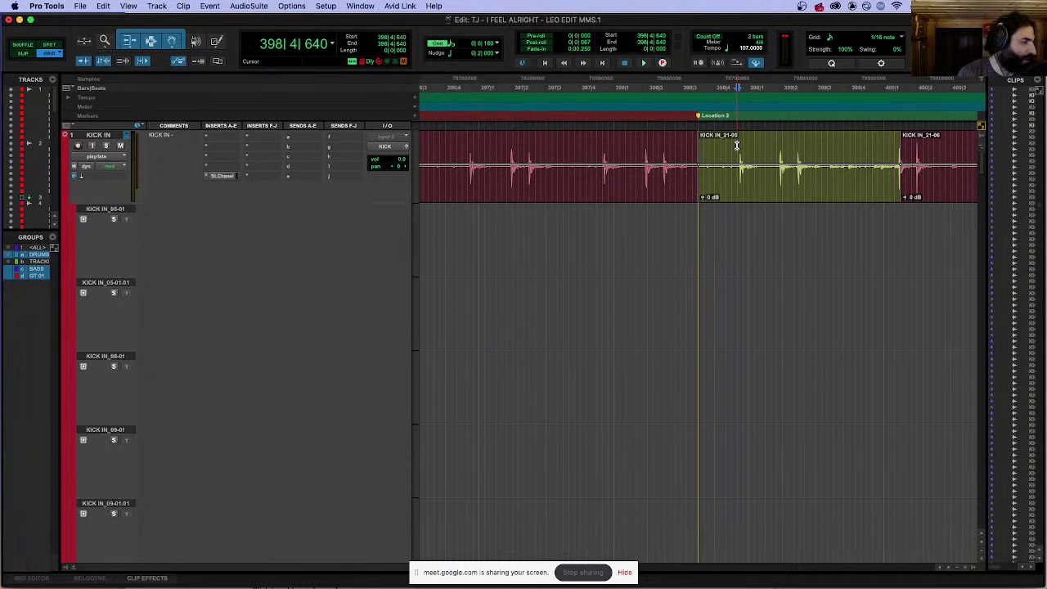
key(space)
key(space)
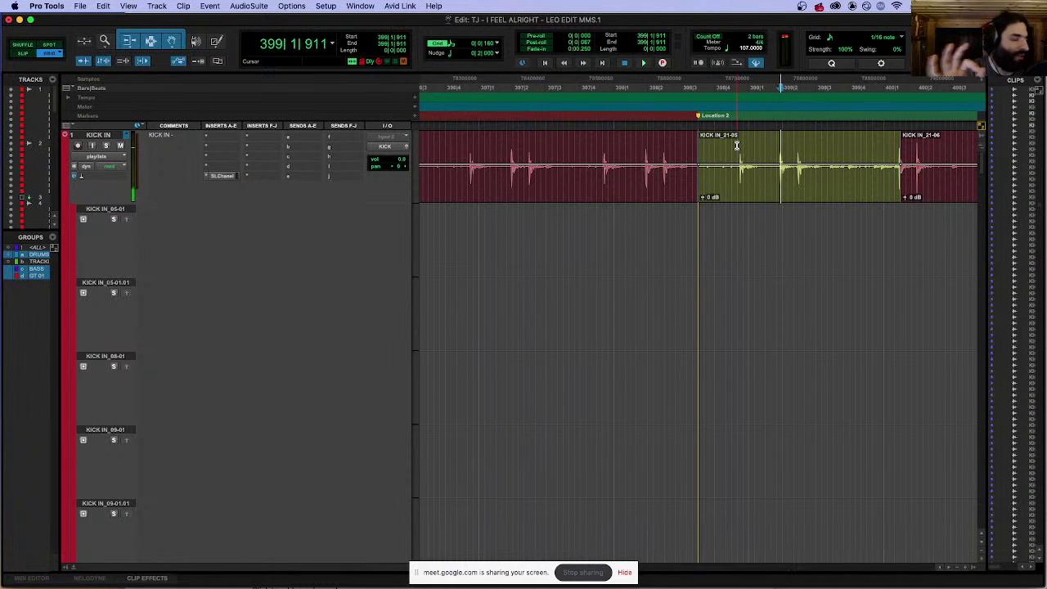
key(space)
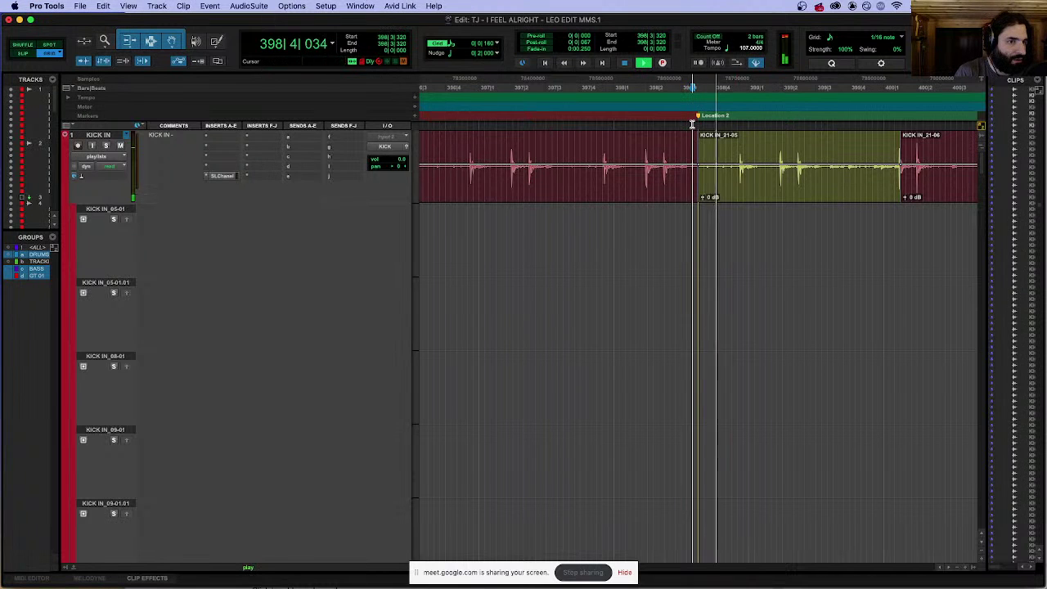
key(space)
click(806, 194)
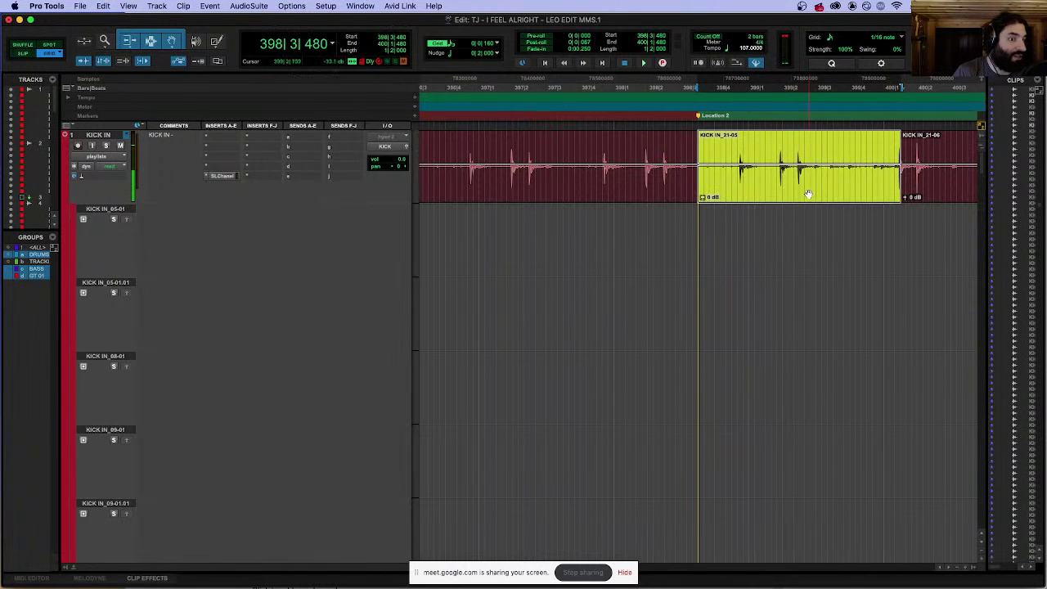
Step: Select the KICK IN_22-01 clip and play it from 413|2|200
key(r)
key(r)
key(r)
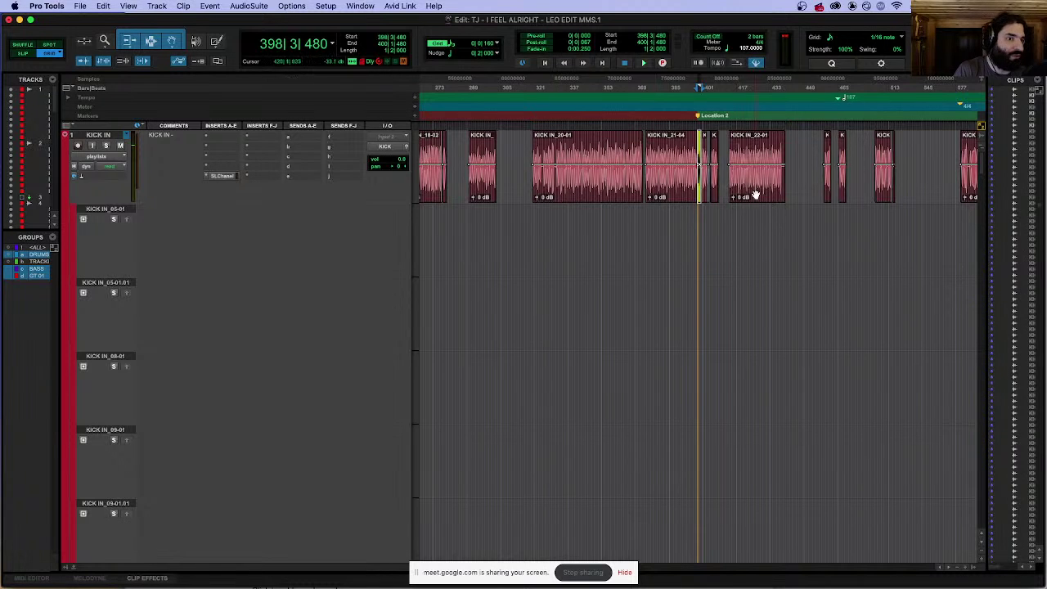
click(751, 192)
key(space)
key(t)
key(t)
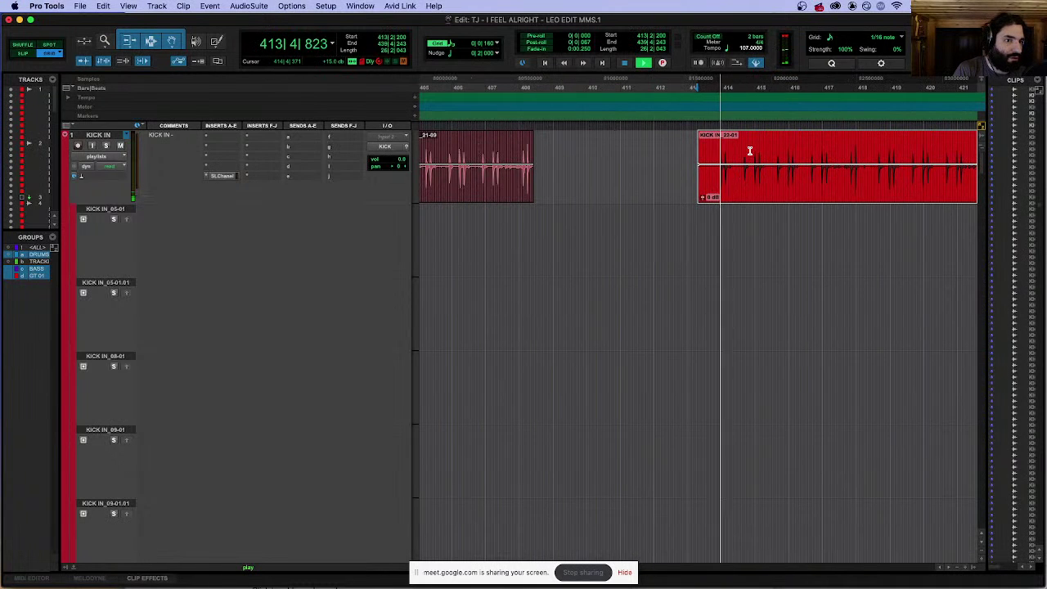
key(space)
Step: Examine the first kick hits of the KICK IN_22-01 clip at close range and replay them
click(758, 183)
key(t)
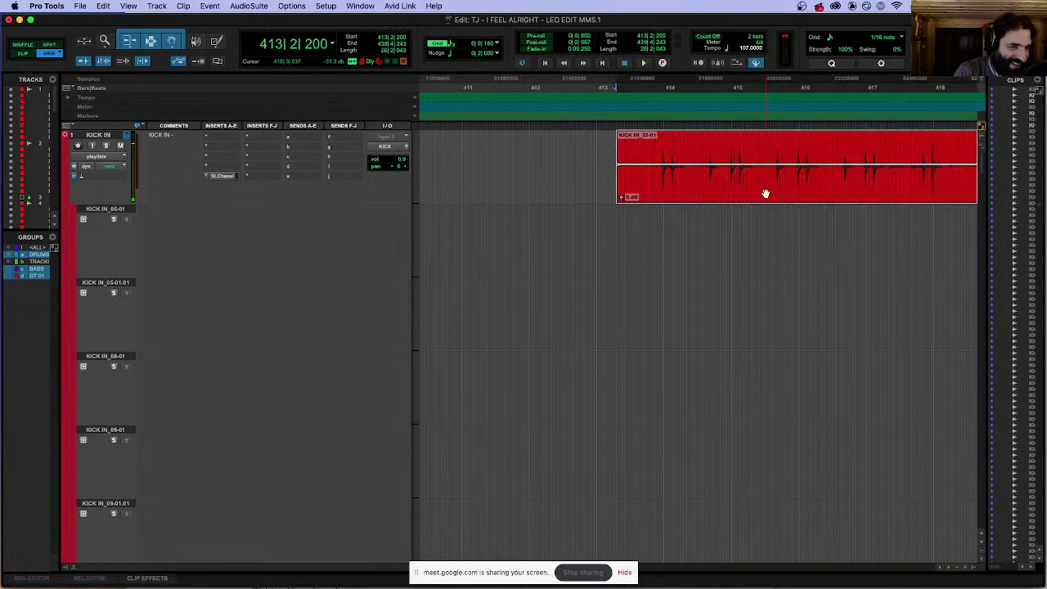
key(t)
key(t)
key(r)
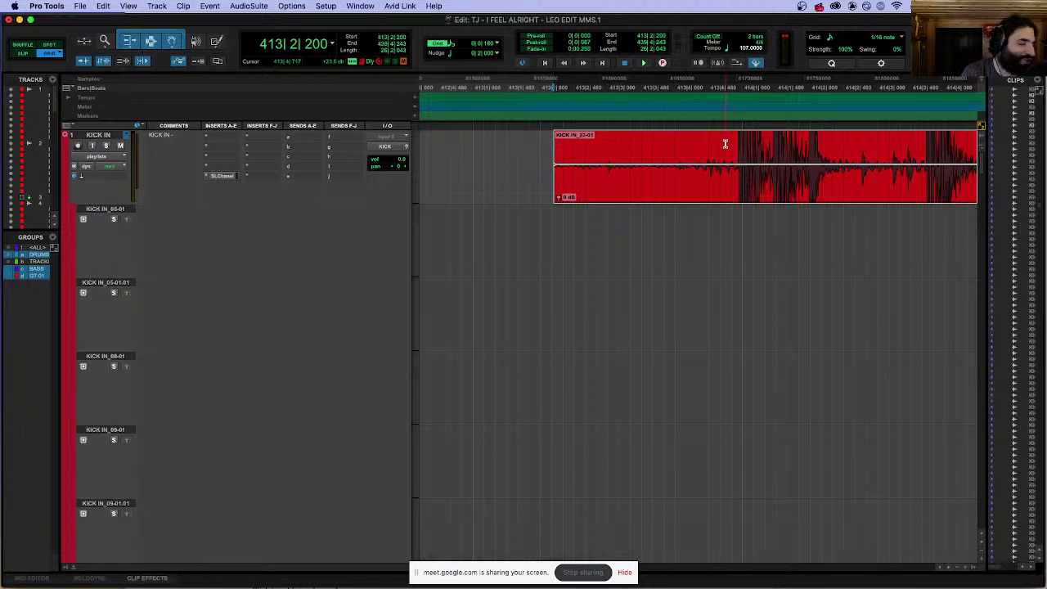
key(space)
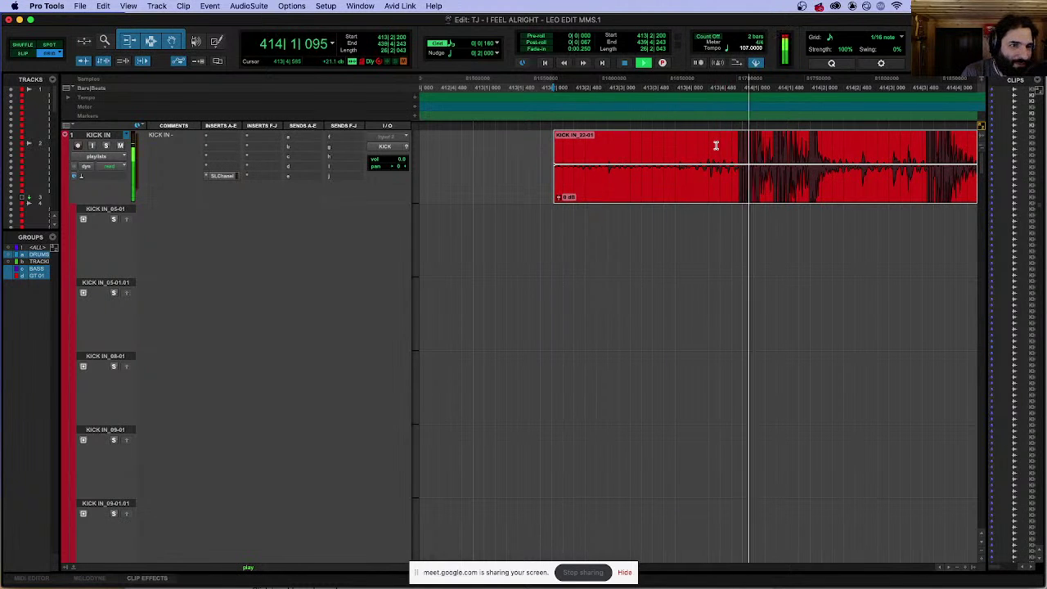
key(space)
Step: Select the kick clip that starts at 500|1|508 and survey the remaining recordings over the whole timeline
key(super+bracketleft)
key(super+bracketleft)
key(super+bracketleft)
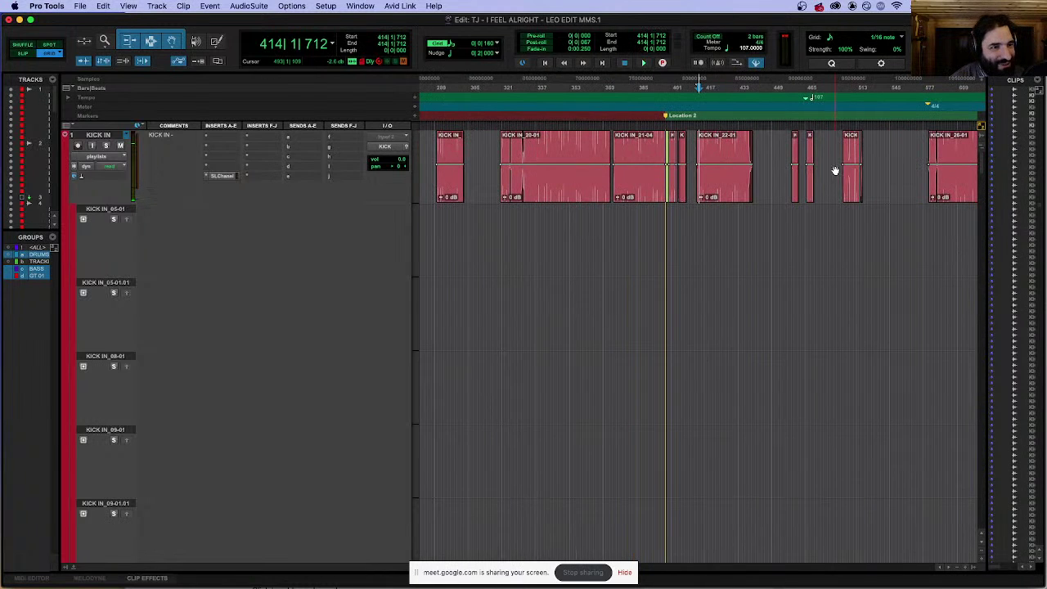
click(847, 195)
key(super+bracketleft)
key(super+bracketleft)
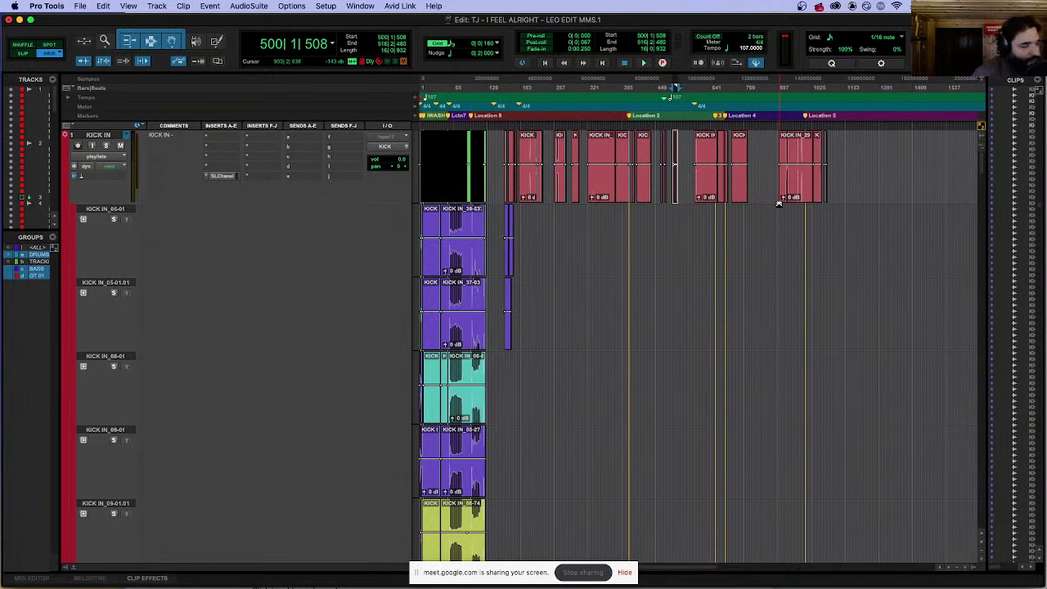
Step: Place the edit cursor at 123|1|640 and survey the edited song across all kick playlists
key(r)
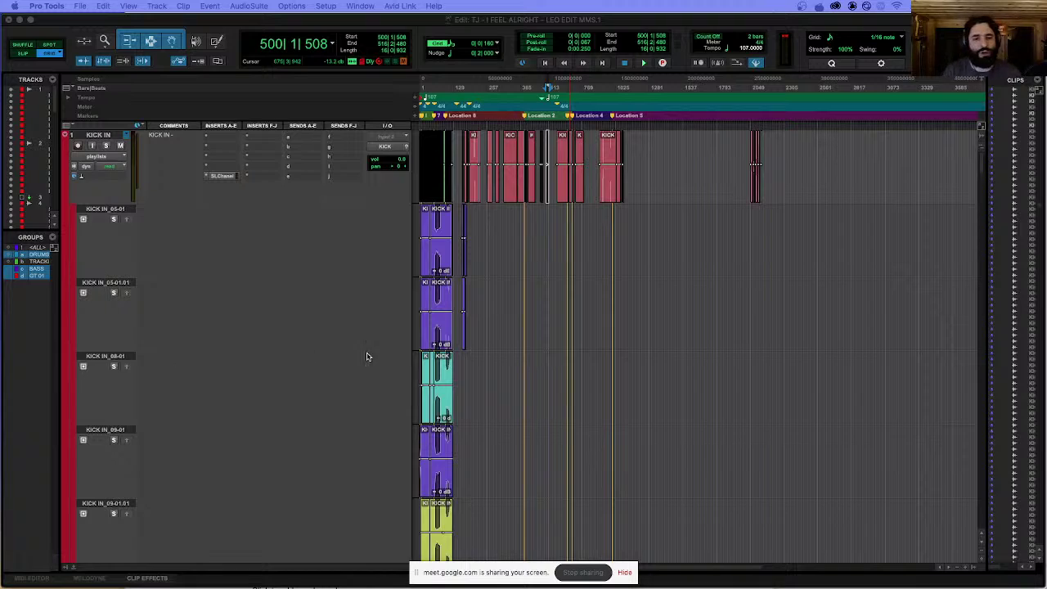
click(452, 146)
key(t)
key(t)
key(t)
key(t)
key(t)
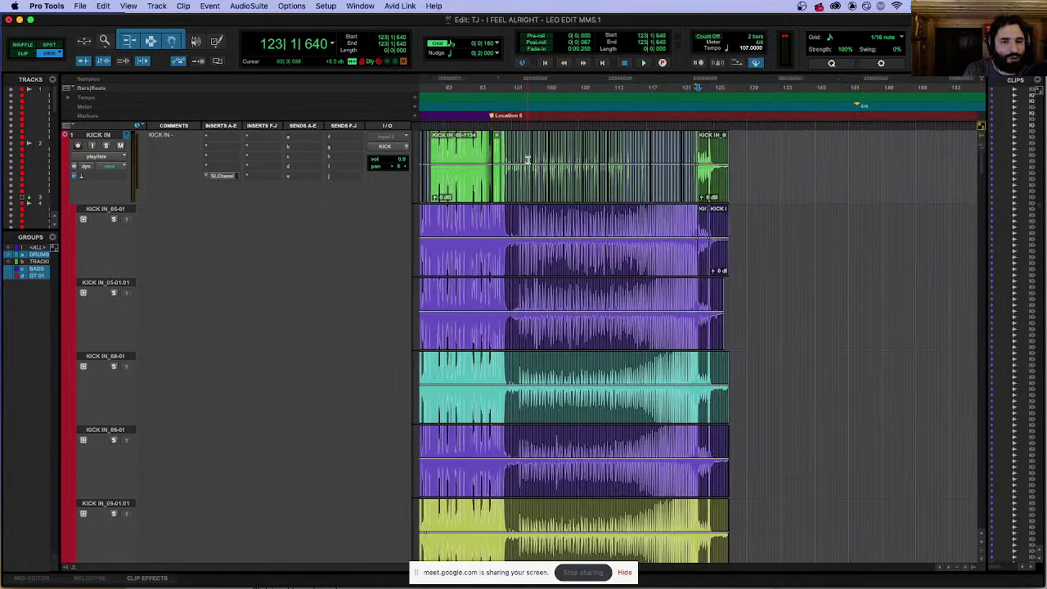
key(r)
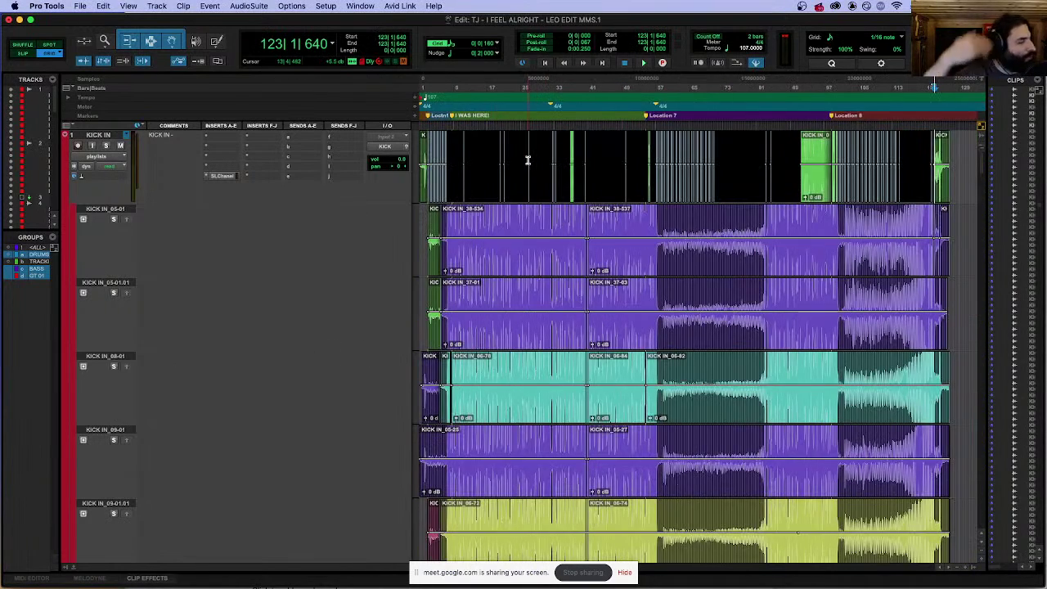
Step: Save the session and open TJ - I FEEL ALRIGHT - LEO EDIT MMS.ptx from disk, automatically finding and relinking its missing files
click(80, 6)
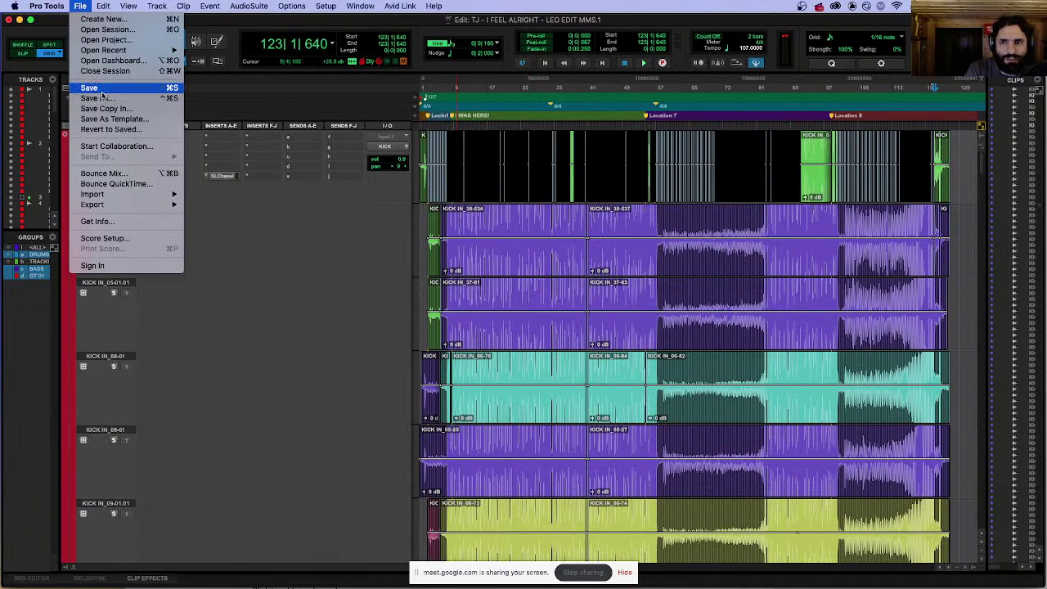
click(91, 88)
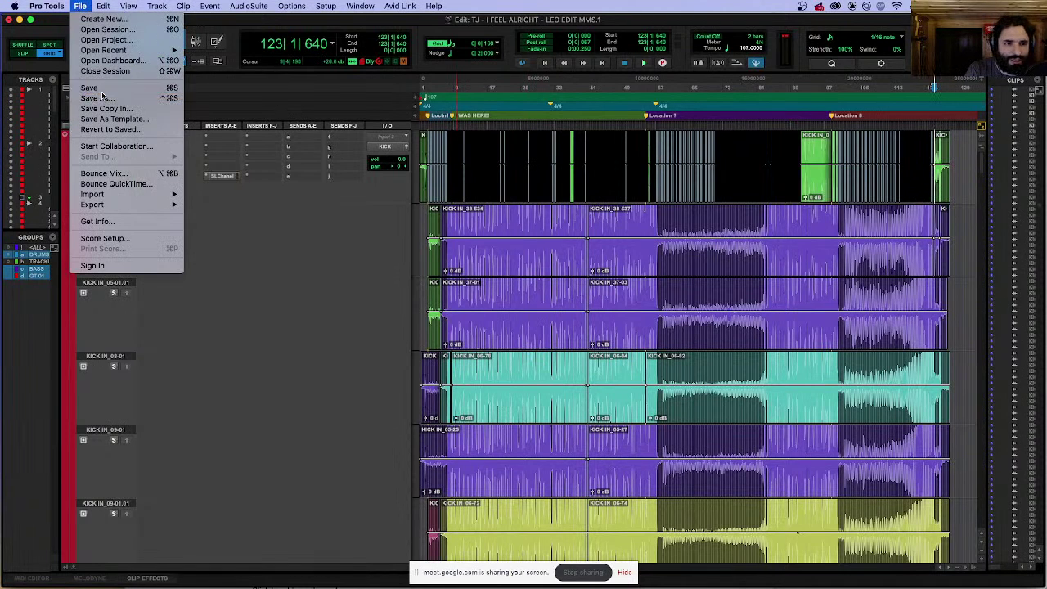
click(80, 6)
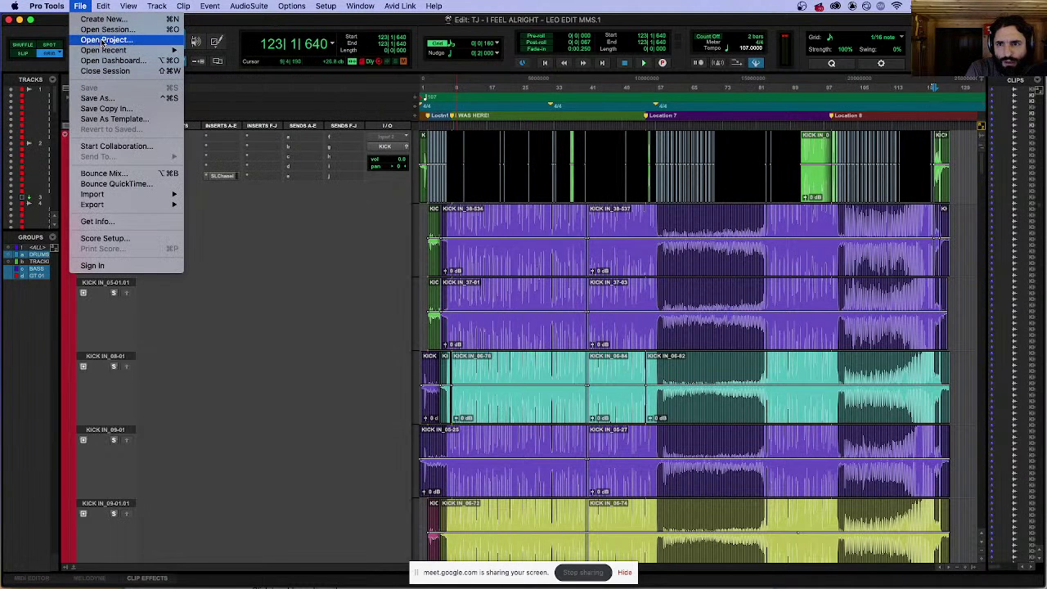
click(97, 39)
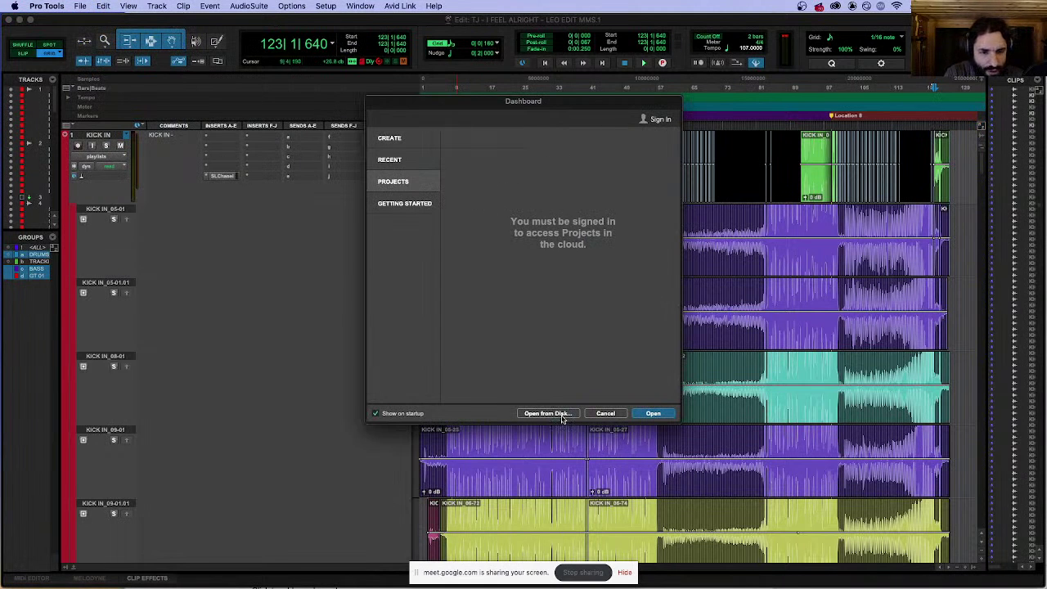
click(562, 415)
click(351, 202)
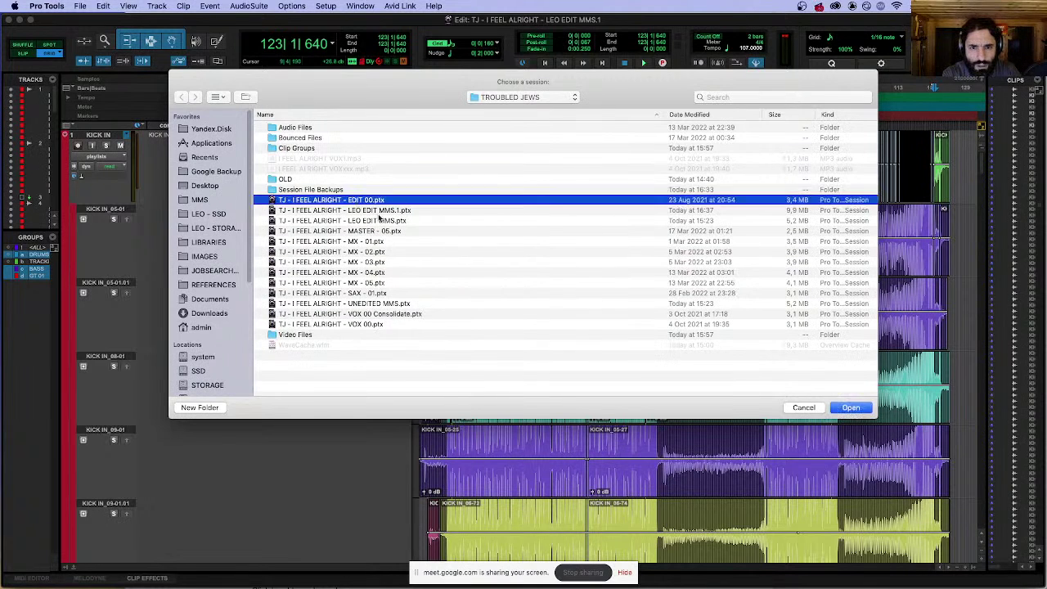
click(380, 212)
click(396, 221)
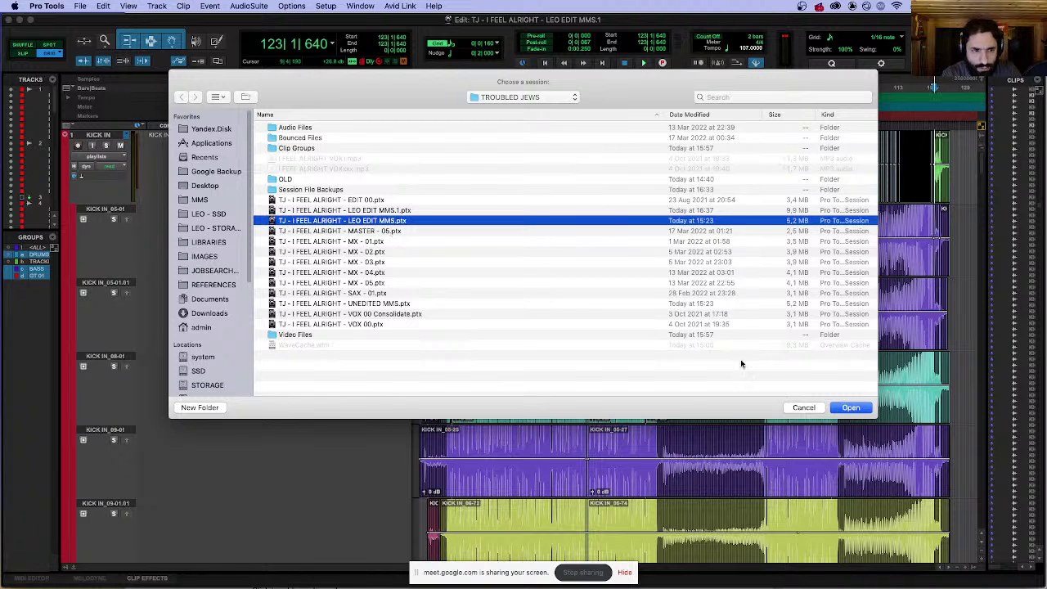
click(849, 407)
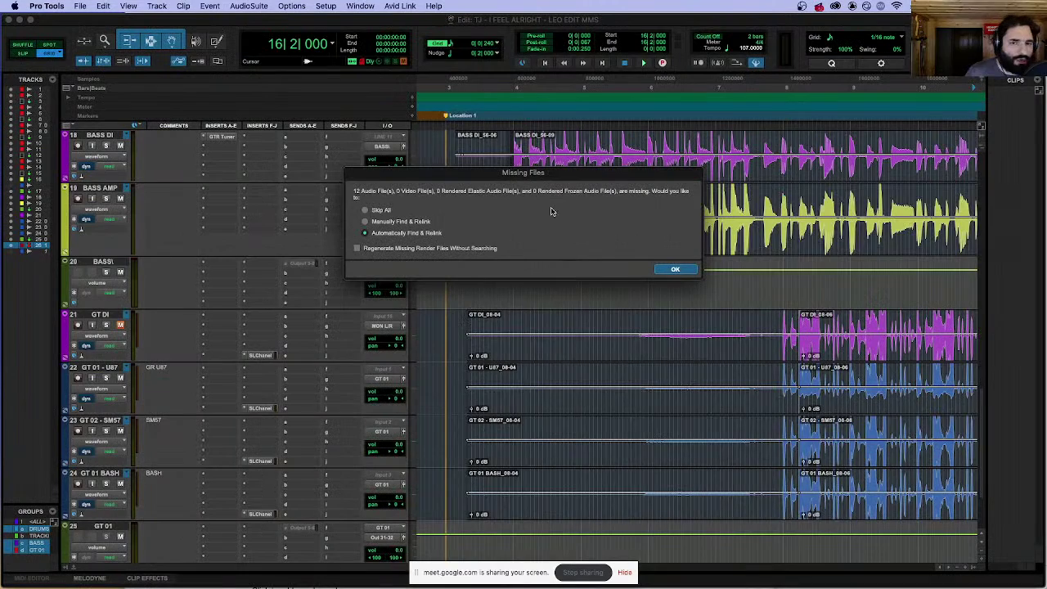
click(678, 270)
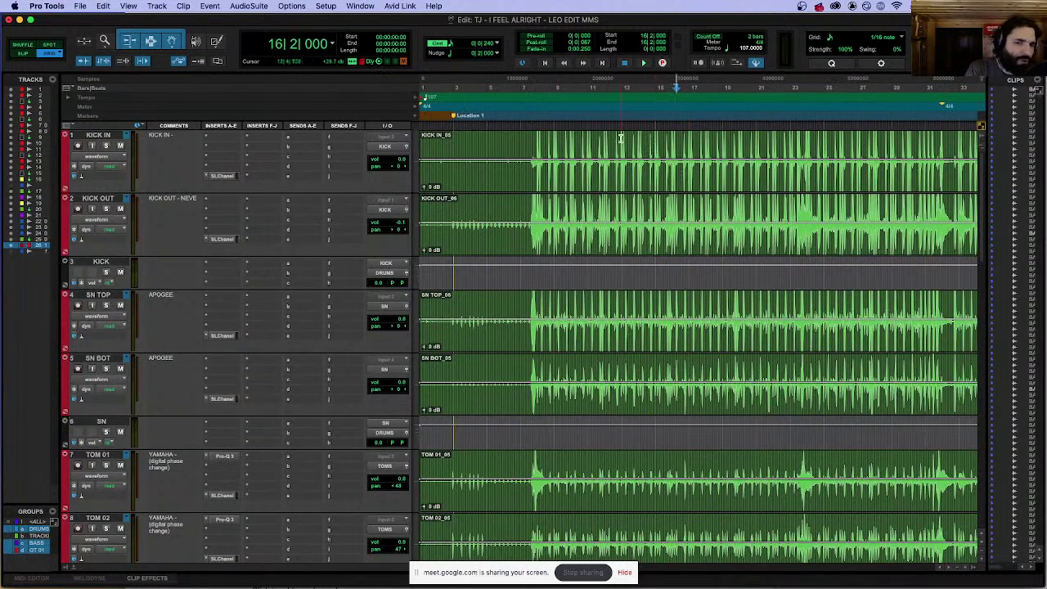
Step: Place the edit cursor at 8|1|000 on the drum tracks and survey the whole song
click(535, 146)
key(ctrl+bracketright)
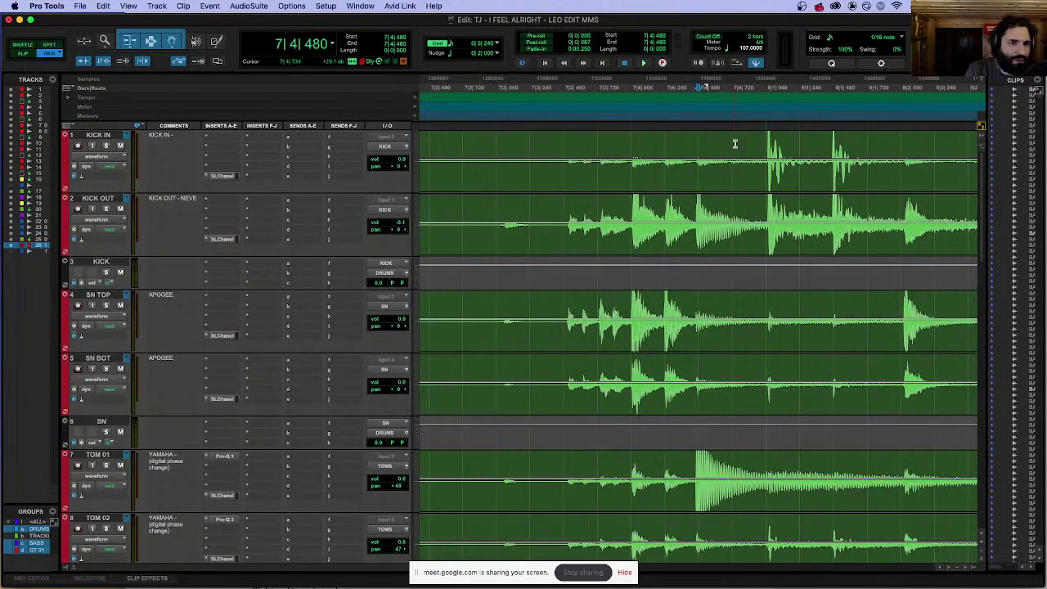
click(766, 135)
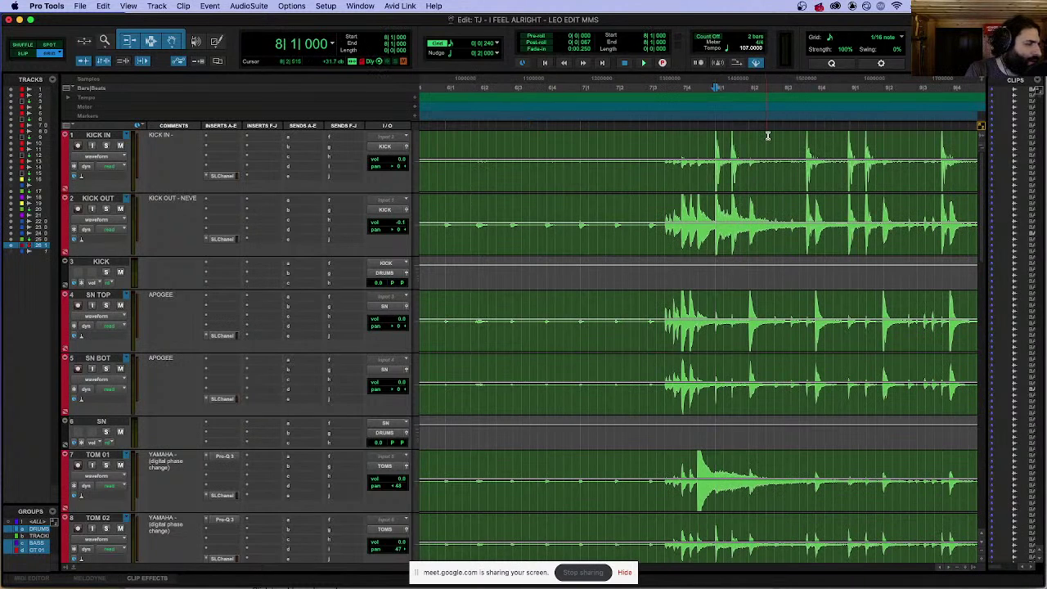
key(ctrl+bracketleft)
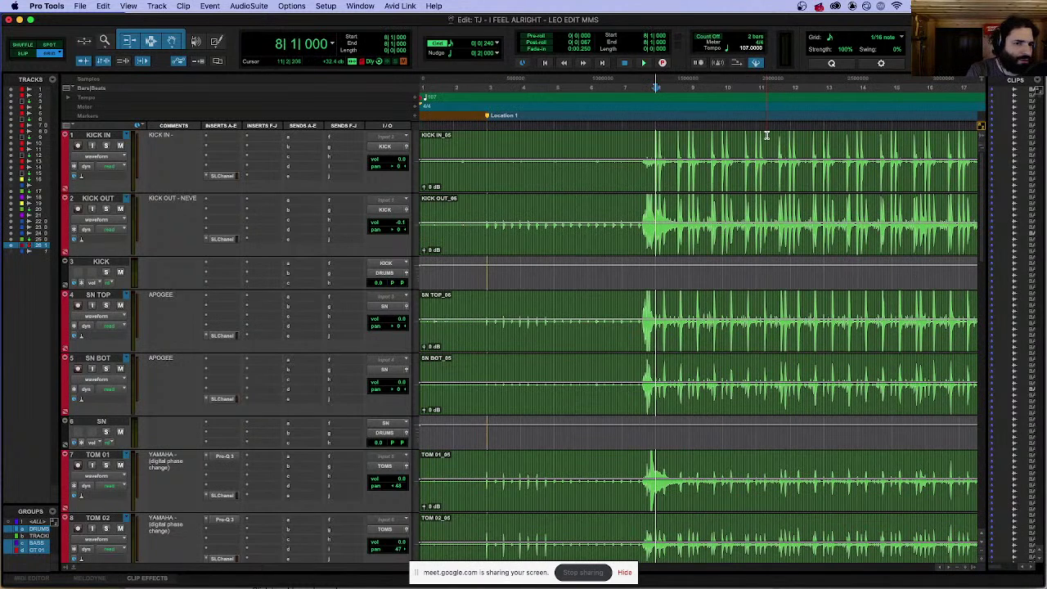
key(ctrl+bracketleft)
key(ctrl+bracketleft)
key(ctrl+bracketleft)
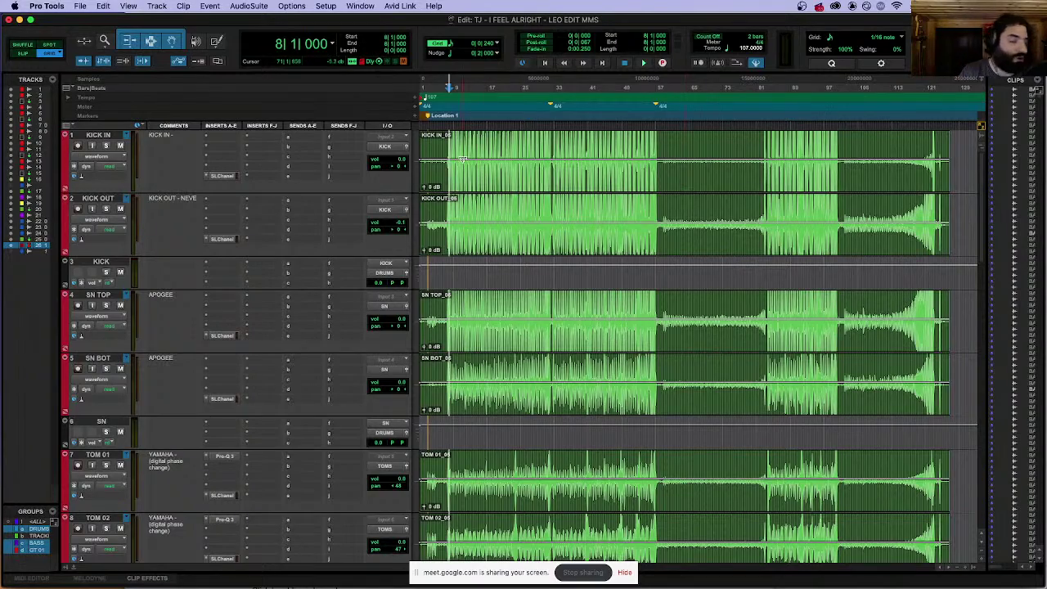
Step: Split the grouped drum clips at 8|1|000 and play briefly from the cut
scroll(462, 160, up, 10)
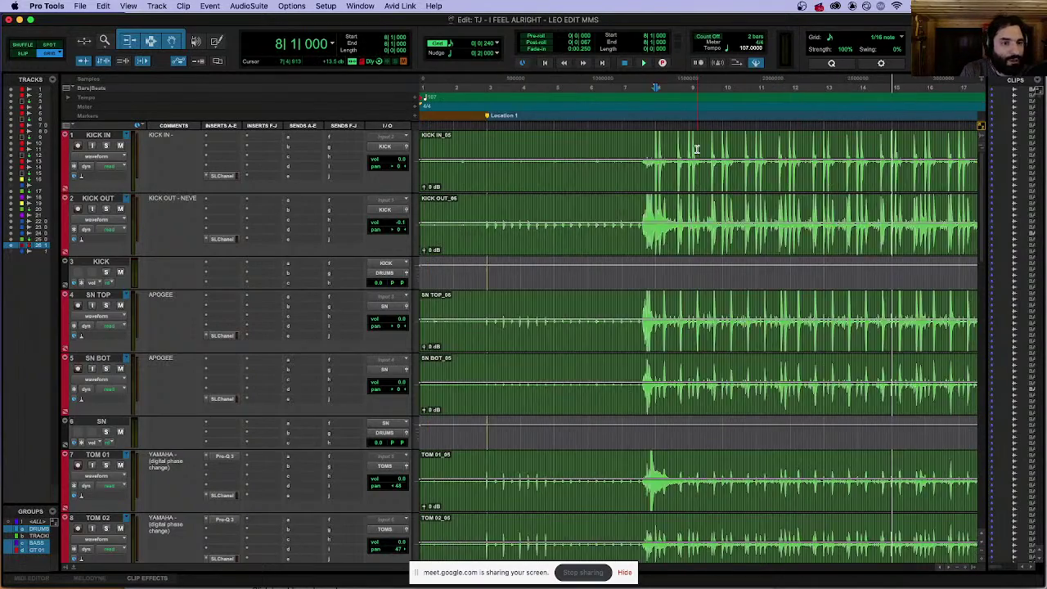
scroll(696, 149, up, 10)
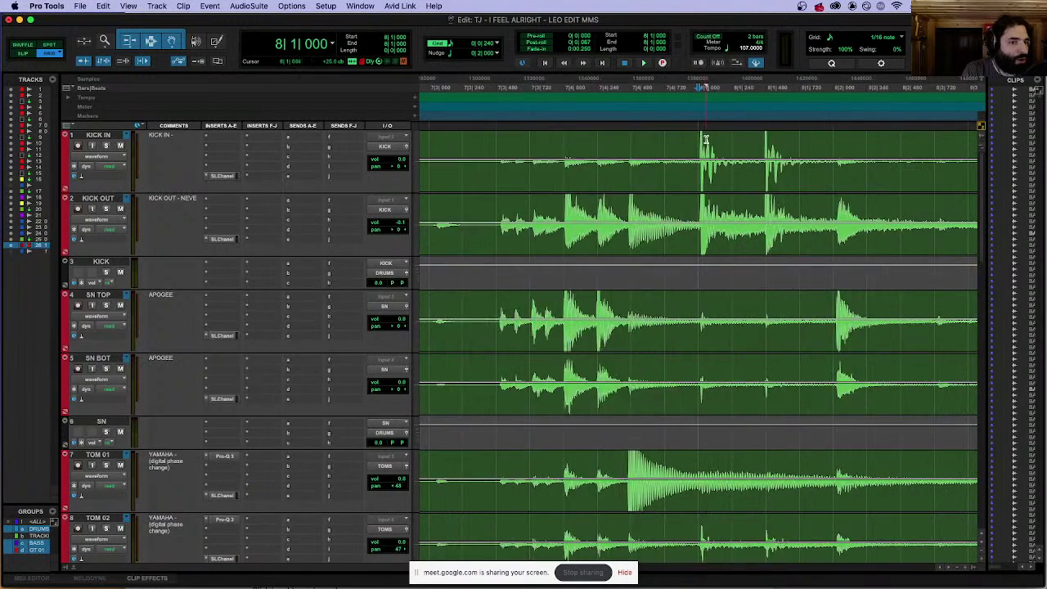
scroll(705, 139, up, 3)
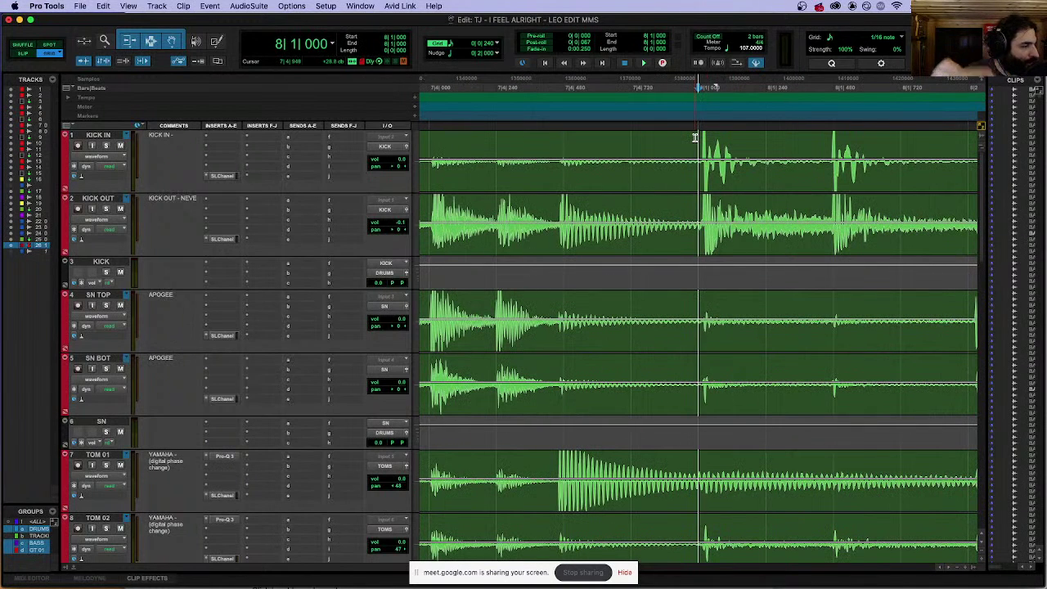
key(space)
scroll(720, 135, down, 10)
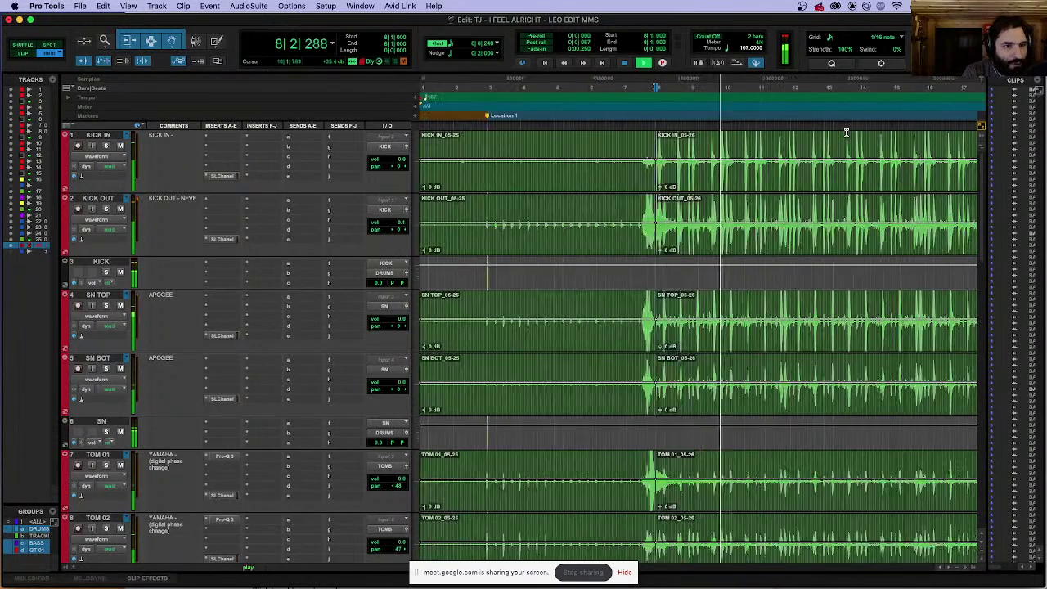
key(space)
Step: Look through the bass and guitar tracks down to Master 1, and play the drums from 8|3|663
scroll(657, 141, down, 5)
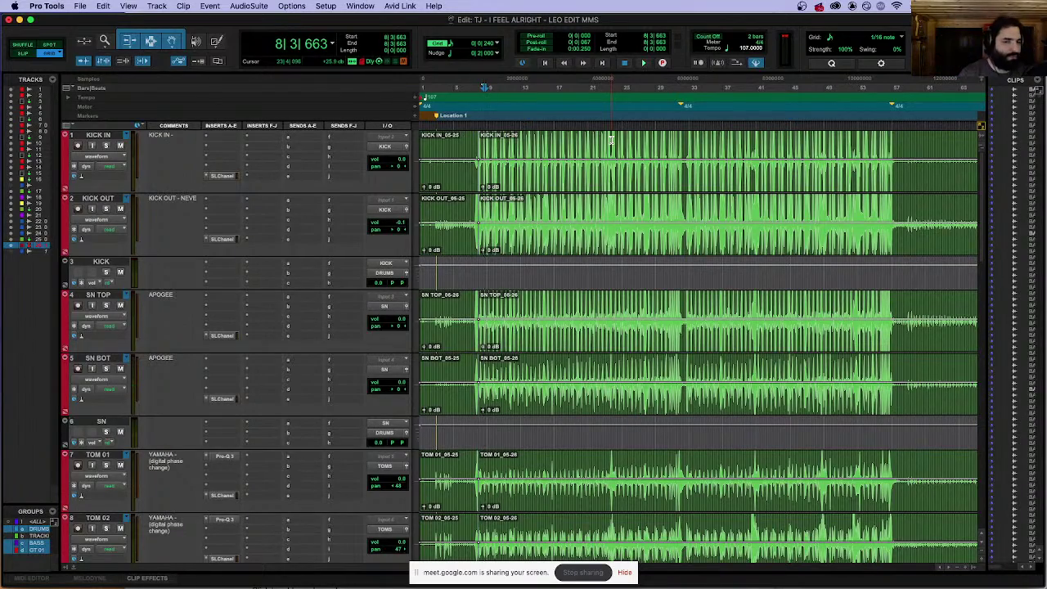
scroll(417, 355, down, 12)
scroll(417, 355, up, 3)
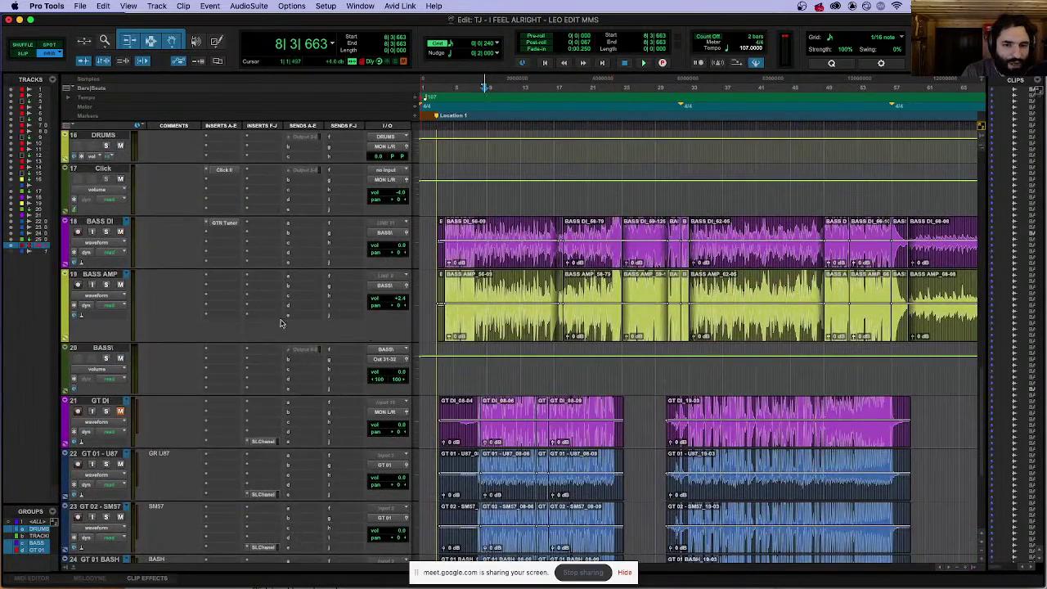
scroll(121, 360, down, 3)
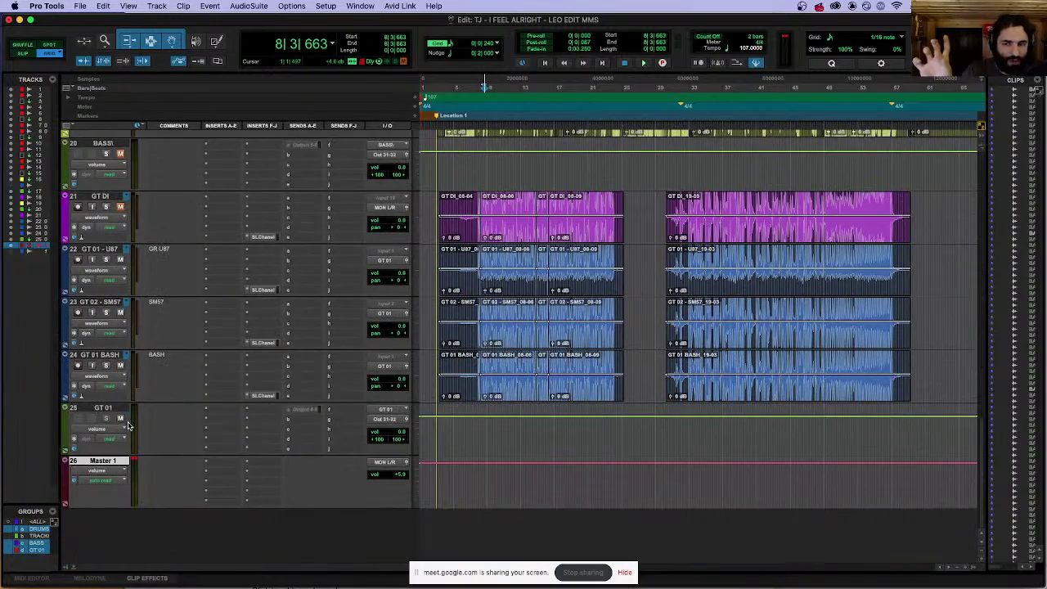
scroll(122, 421, up, 12)
scroll(502, 303, up, 5)
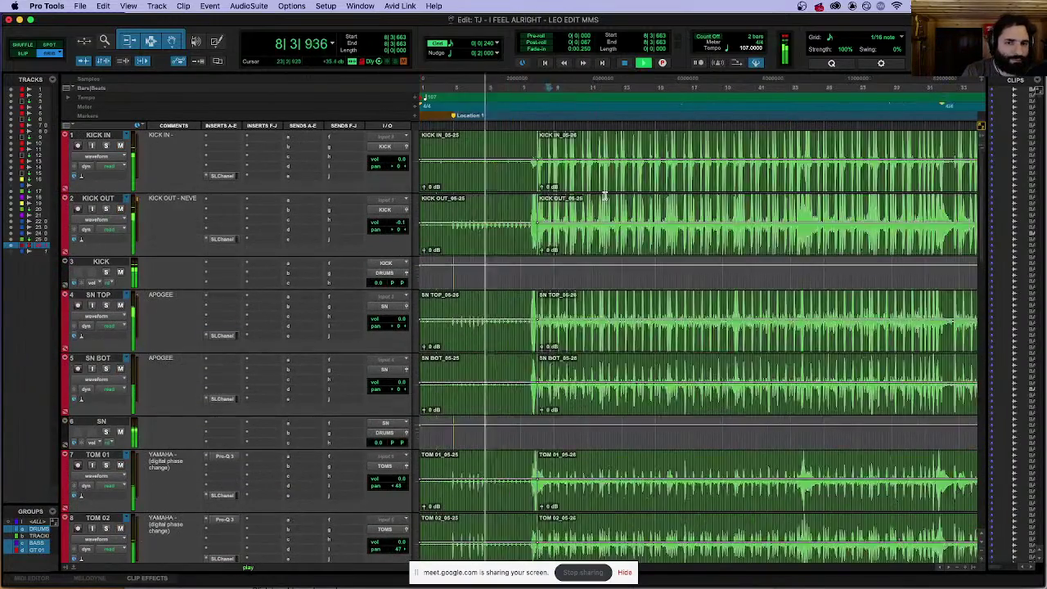
scroll(730, 144, down, 5)
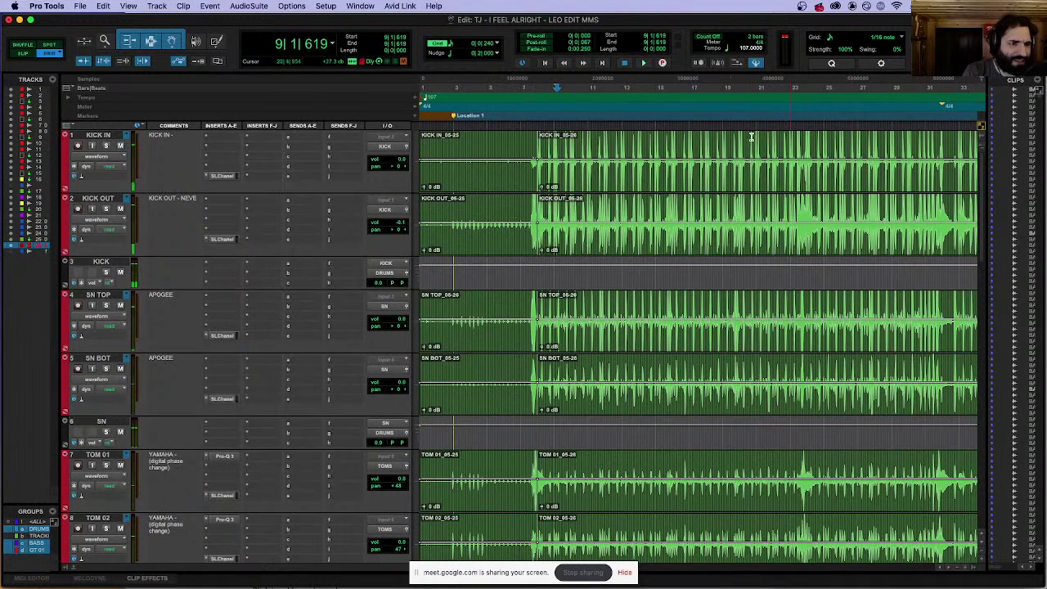
Step: Find the end of the first drum section around bar 31, playing from 31|4|240
click(928, 143)
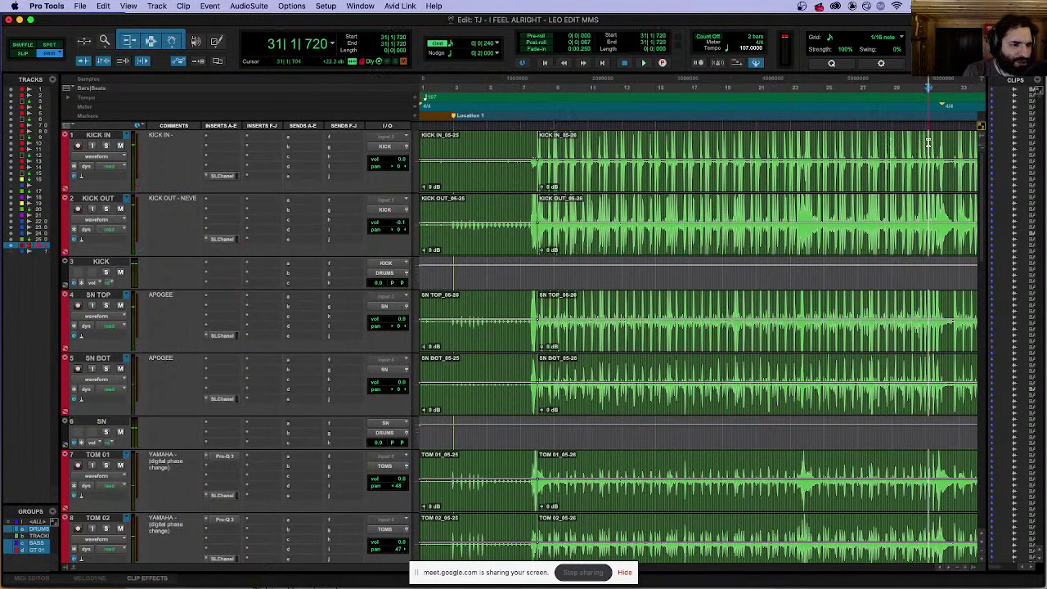
drag(956, 304, 934, 315)
click(934, 310)
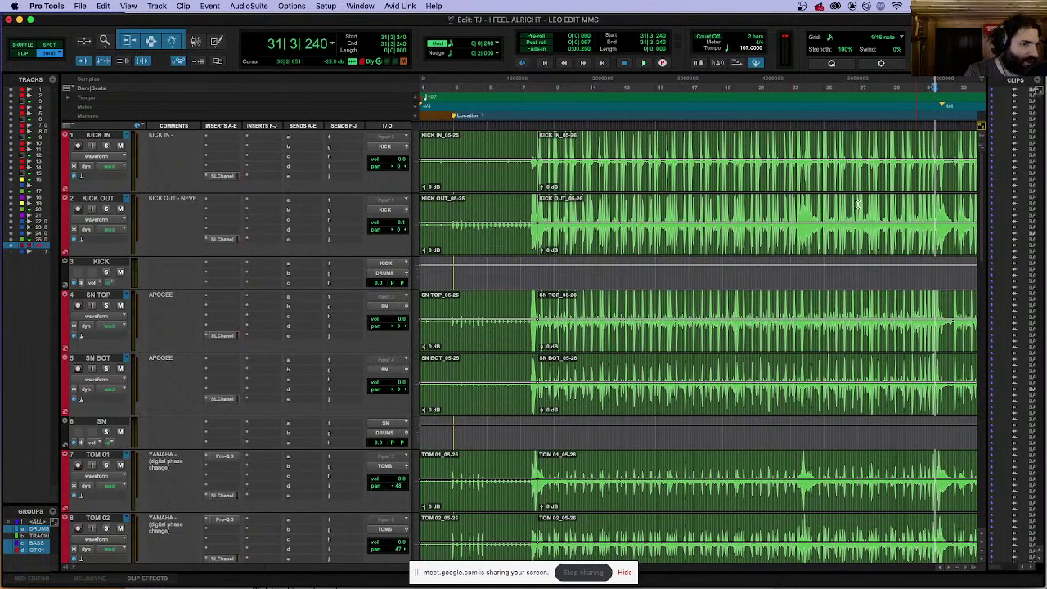
key(space)
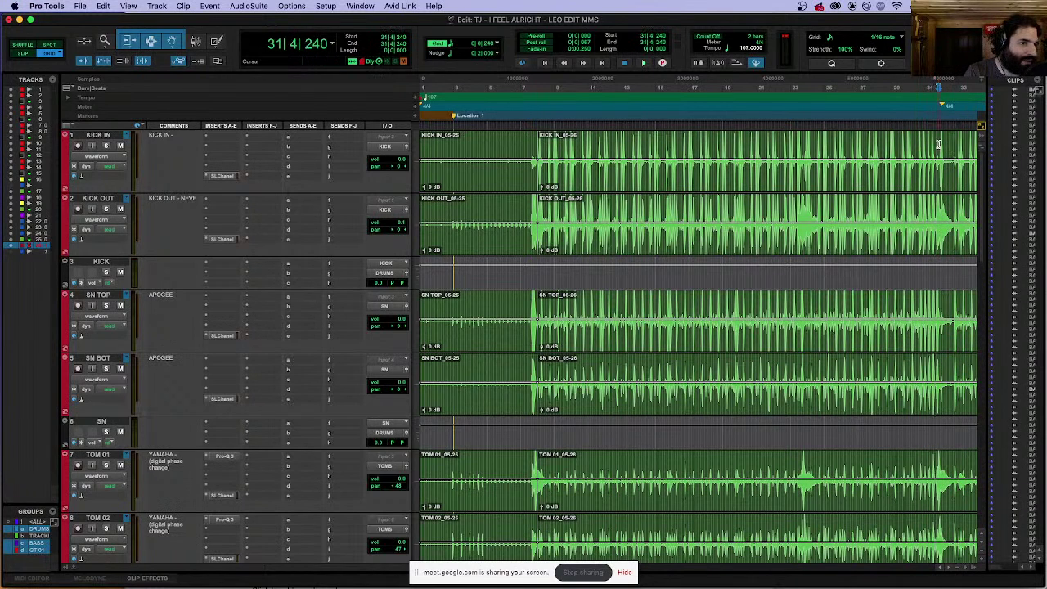
key(super+bracketright)
key(super+bracketright)
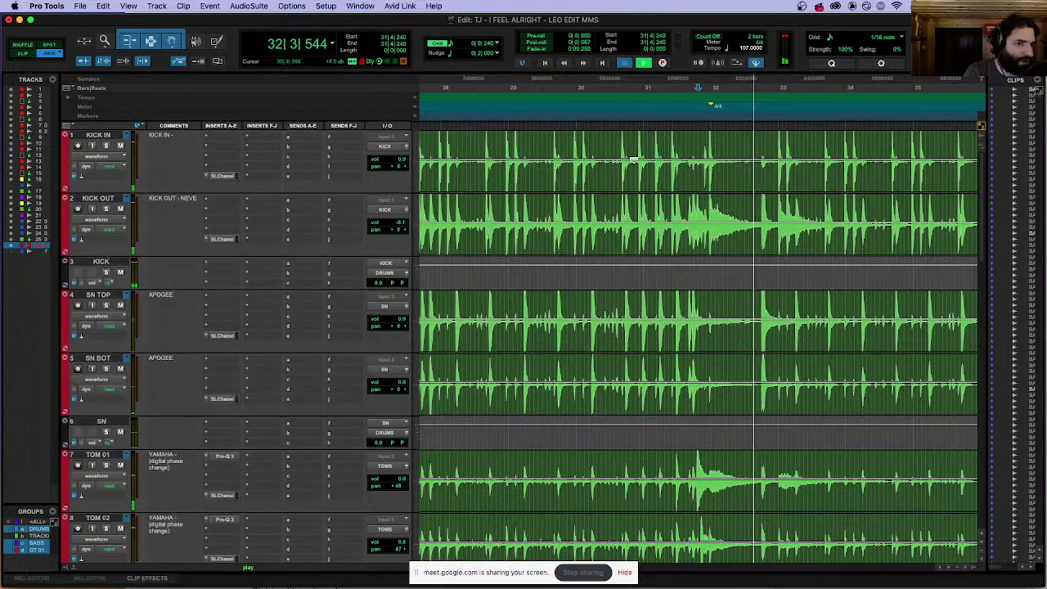
key(space)
Step: Split the grouped drum clips at 32|1|000
key(super+bracketleft)
key(super+bracketleft)
mouse_move(697, 304)
mouse_down()
mouse_move(736, 304)
mouse_move(697, 304)
mouse_up()
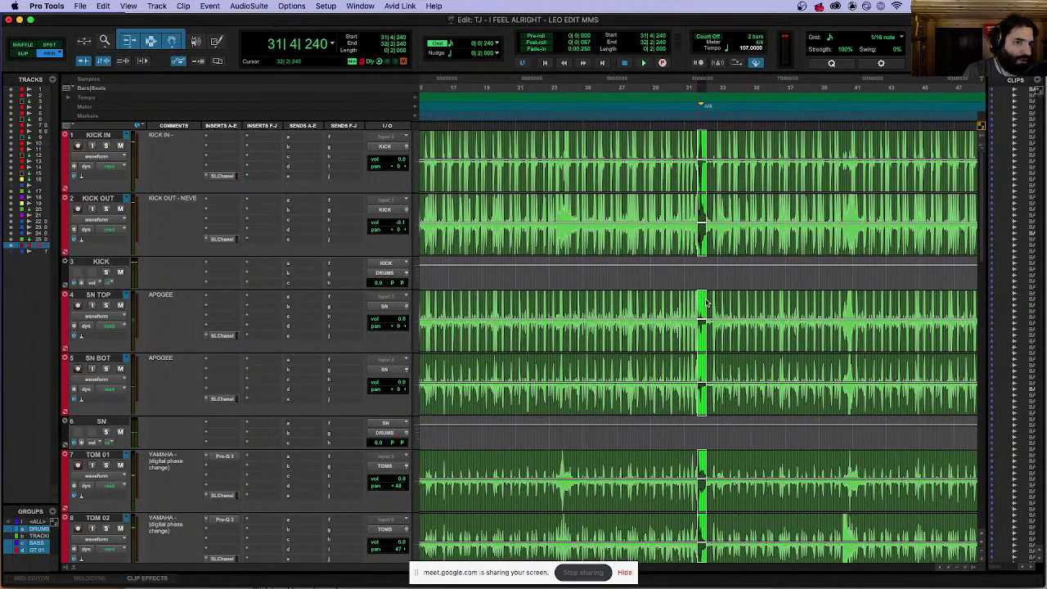
click(703, 139)
key(super+bracketright)
key(super+bracketright)
key(super+bracketright)
key(super+e)
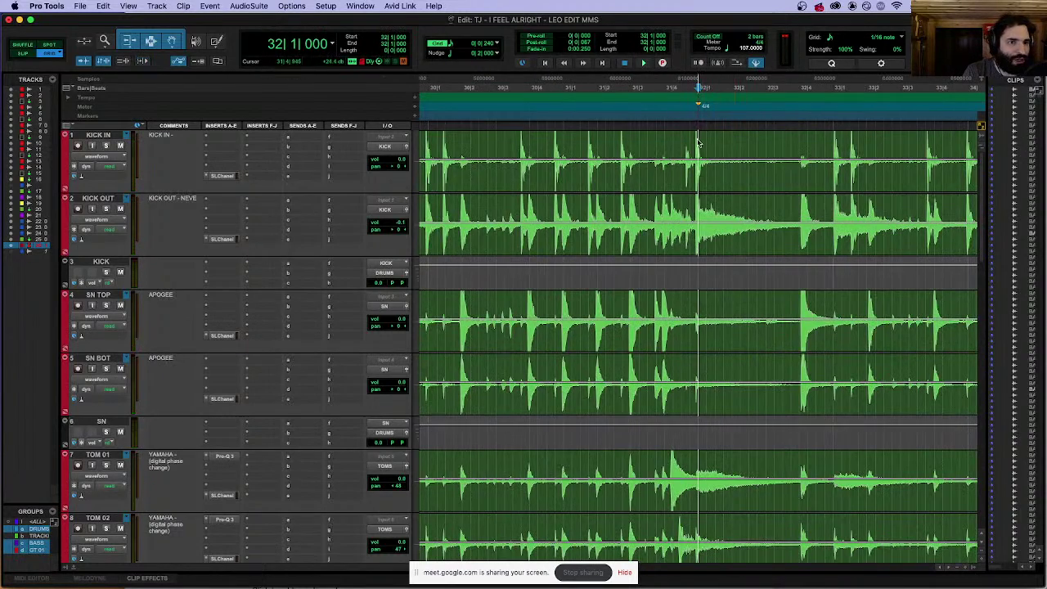
Step: Select the drum section from 8|1|000 to 32|1|000 and play its beginning
key(shift+Return)
key(super+bracketleft)
key(super+bracketleft)
key(super+bracketleft)
key(super+bracketleft)
key(super+bracketleft)
key(space)
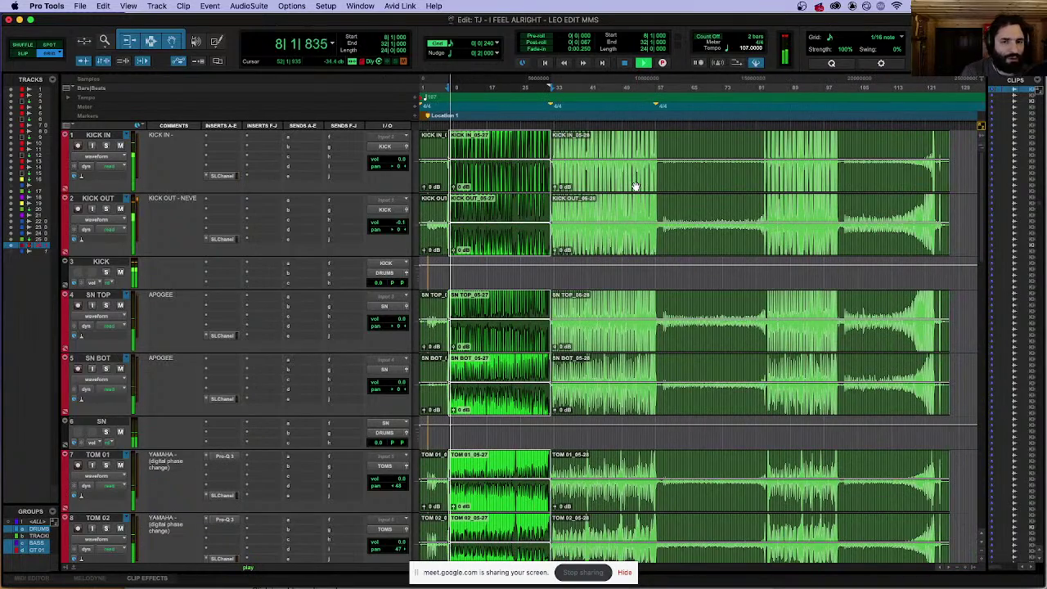
key(space)
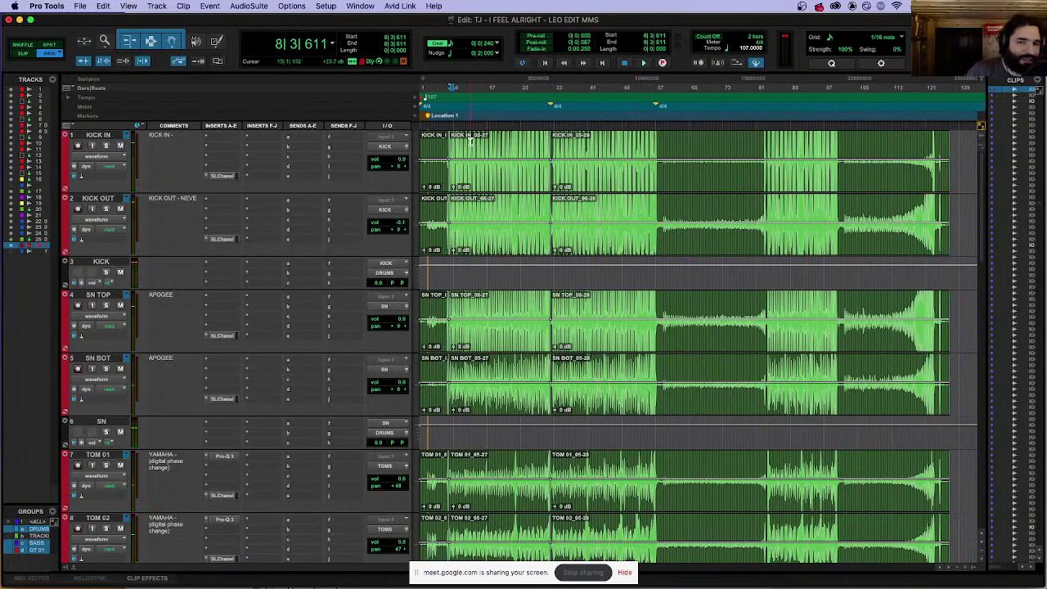
Step: Reselect the grouped drum clips between 8|1|000 and 32|1|000
key(super+bracketleft)
key(super+bracketright)
key(super+bracketright)
key(super+bracketright)
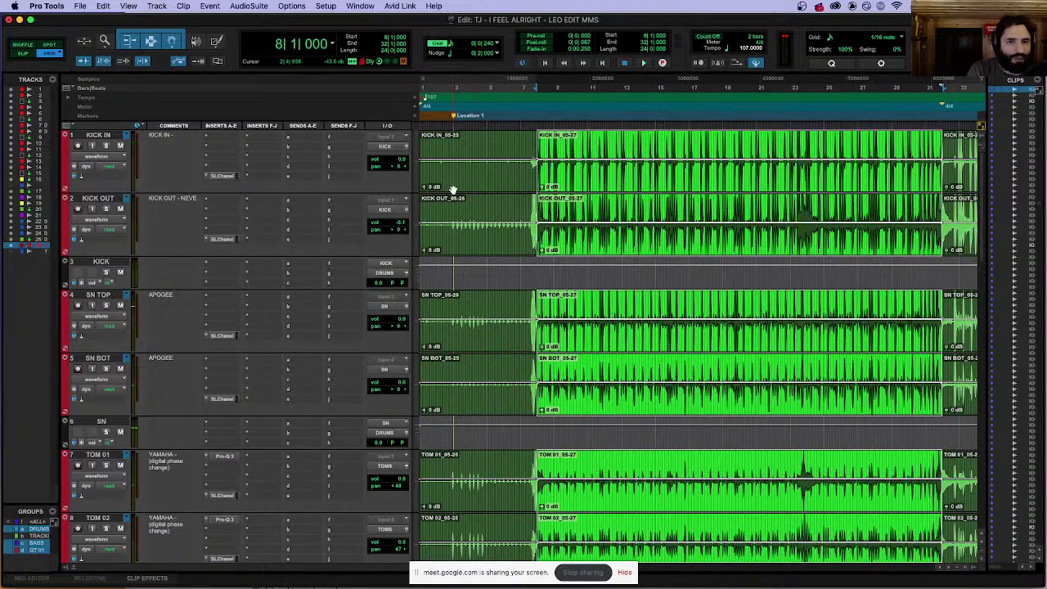
click(433, 6)
text(col)
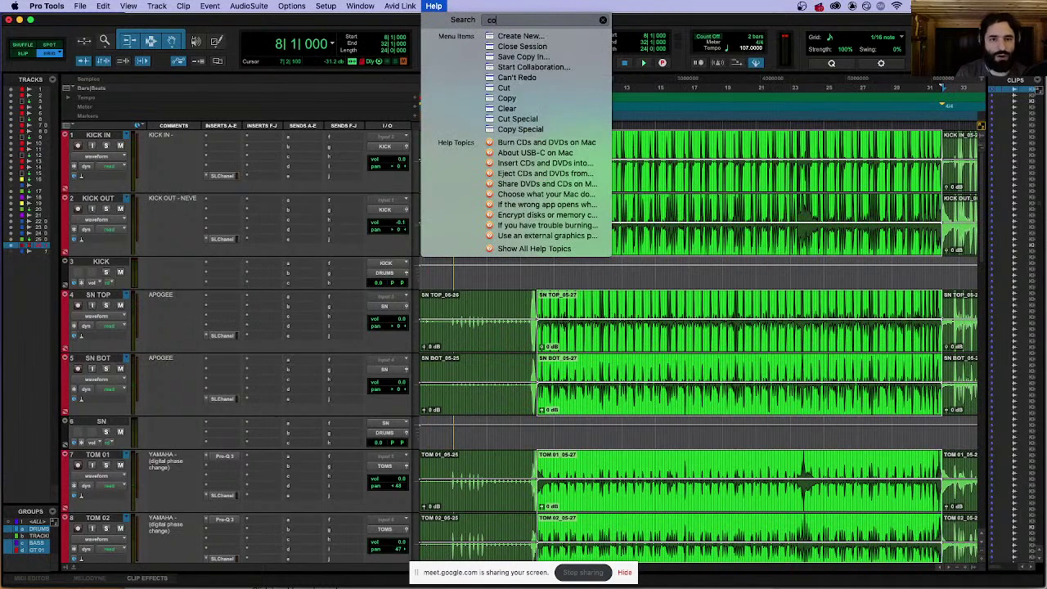
key(BackSpace)
key(BackSpace)
key(BackSpace)
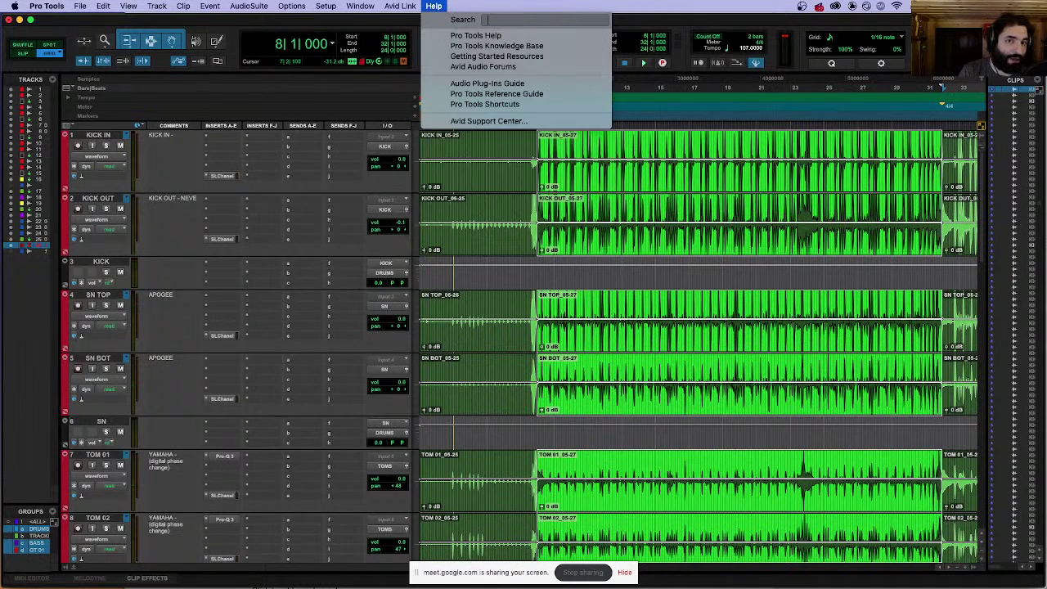
key(Escape)
Step: Give the selected drum clips from bar 8 to bar 32 a rating of 5 and check the assigned rating
right_click(609, 186)
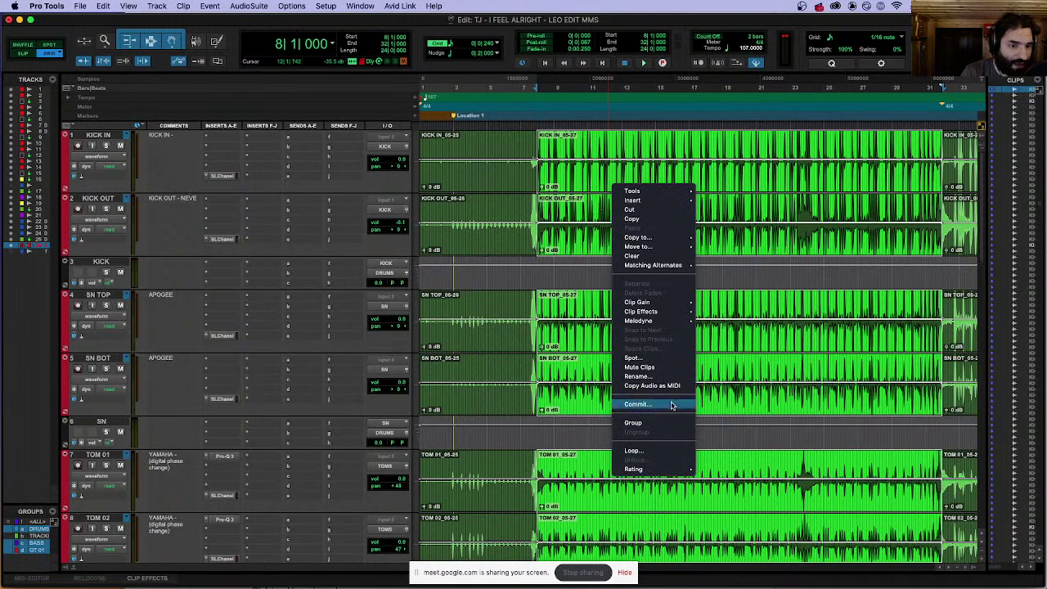
mouse_move(658, 471)
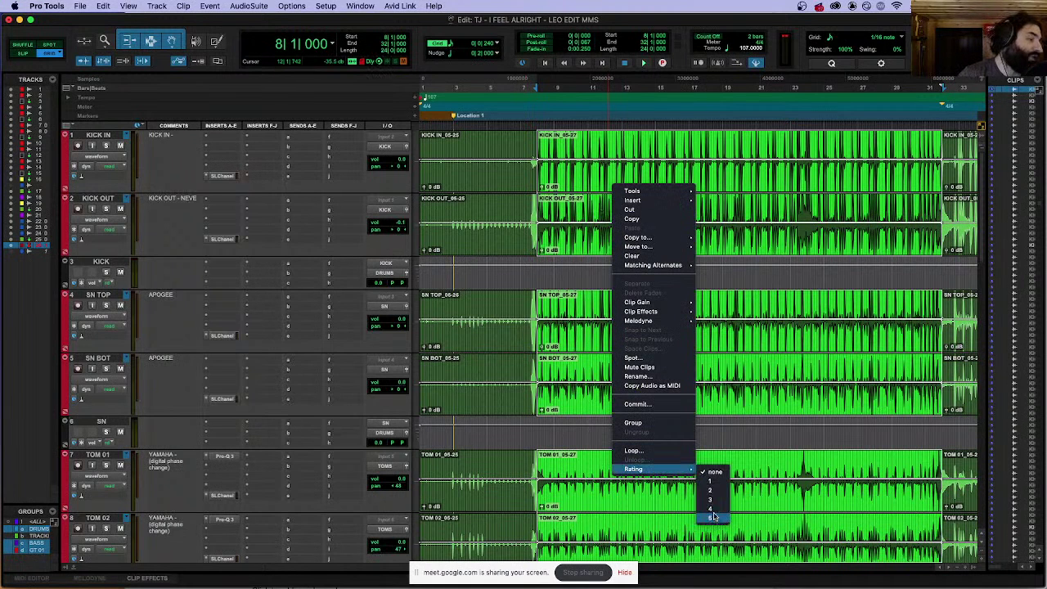
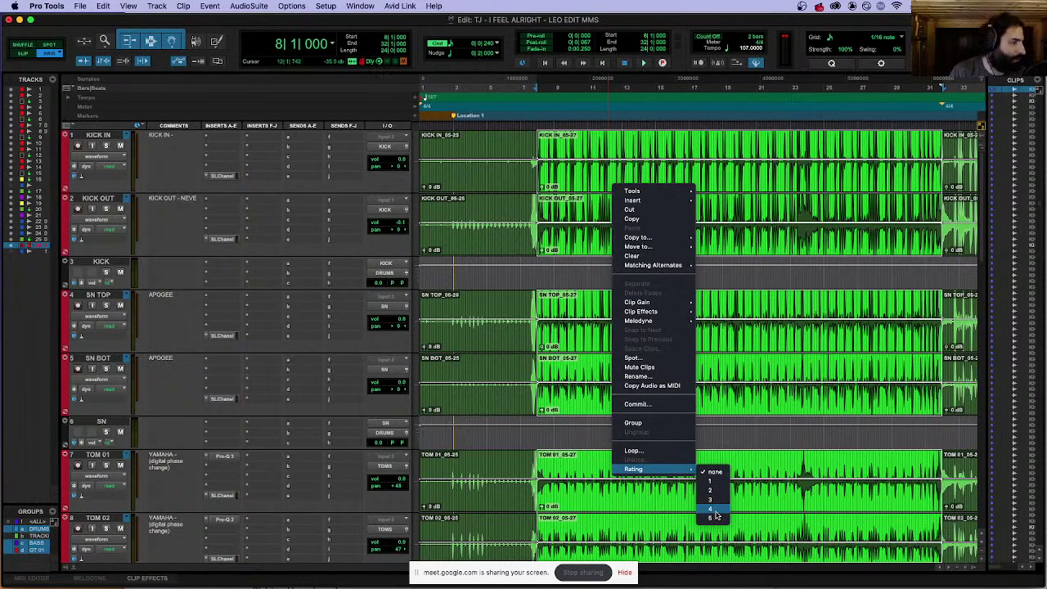
click(714, 510)
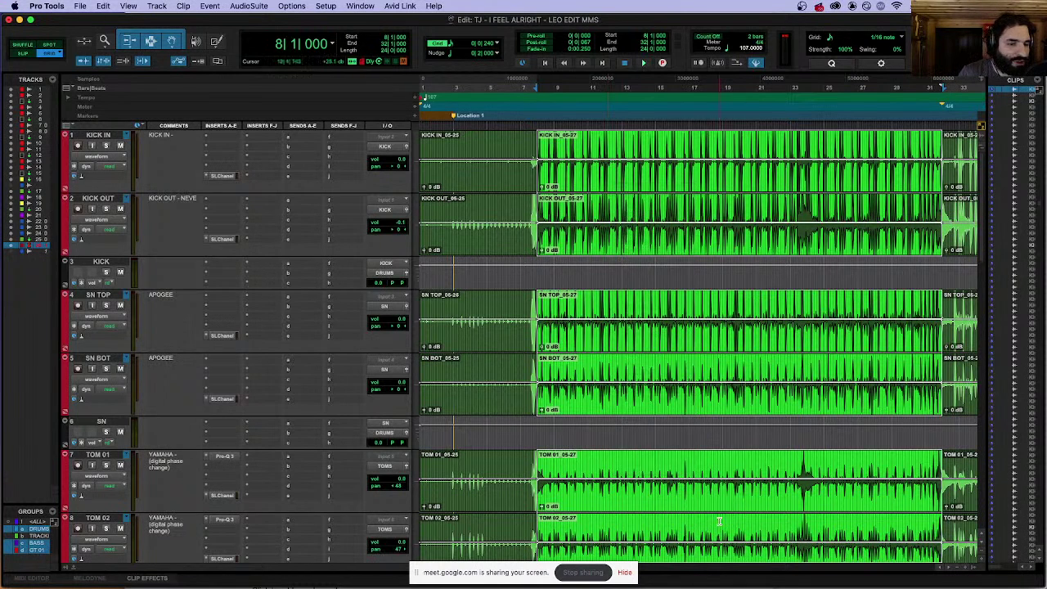
right_click(577, 178)
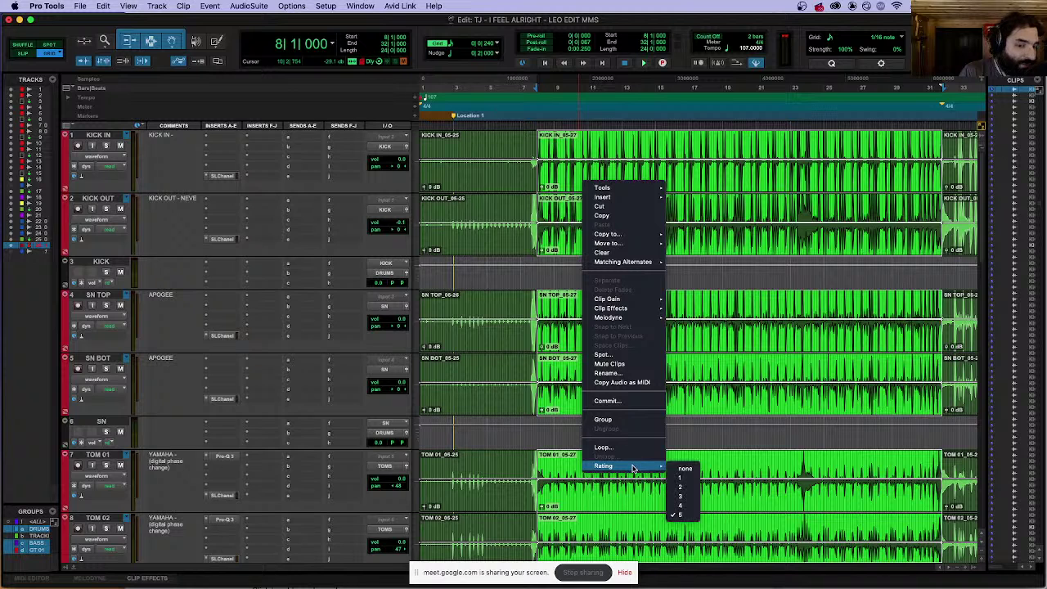
Step: Inspect the KICK OUT track's target playlist and track view options for a way to filter takes
click(128, 199)
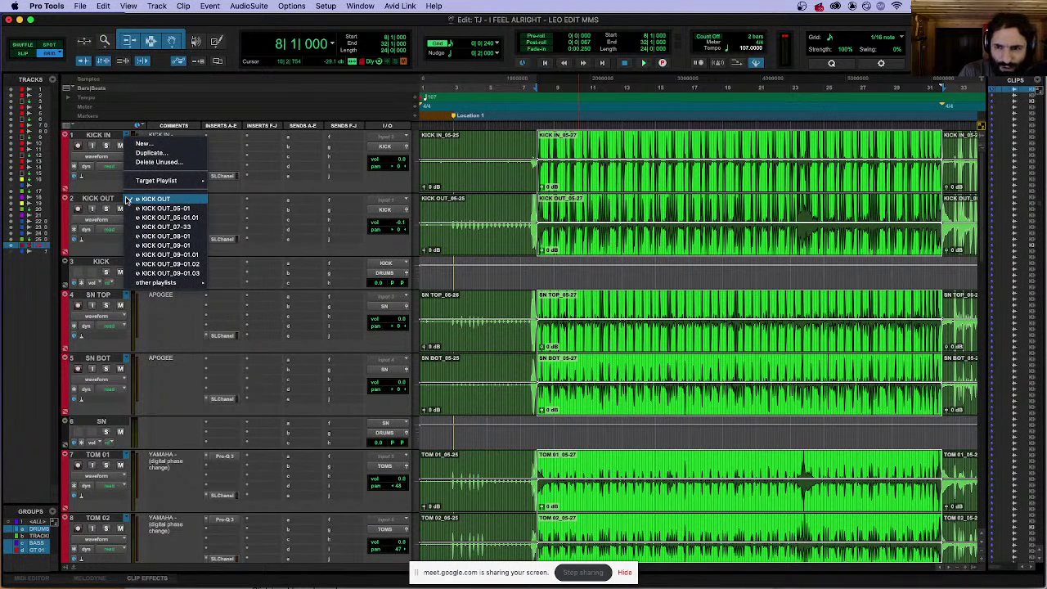
mouse_move(155, 181)
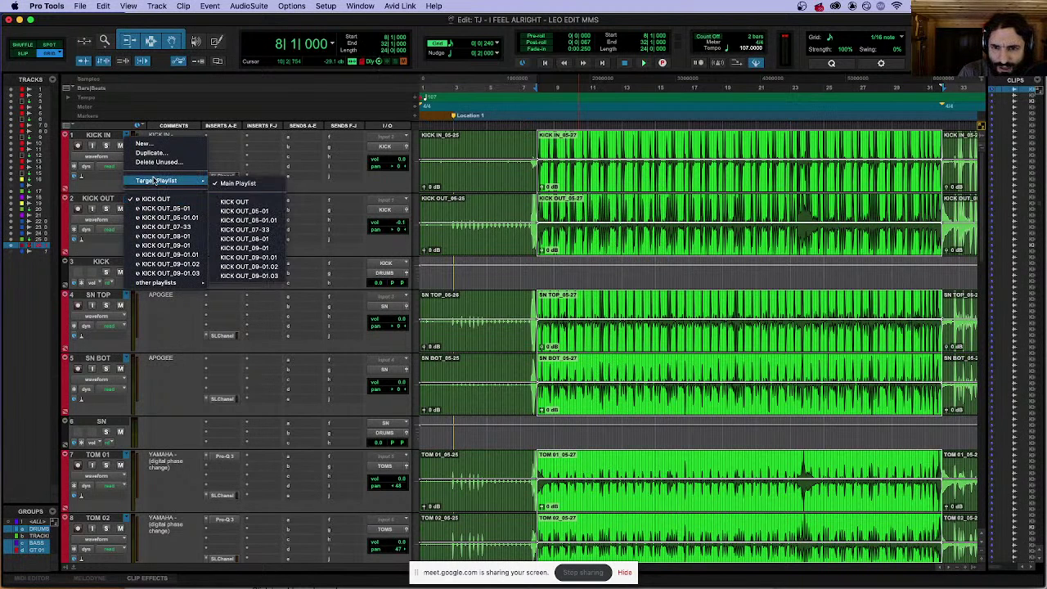
click(101, 224)
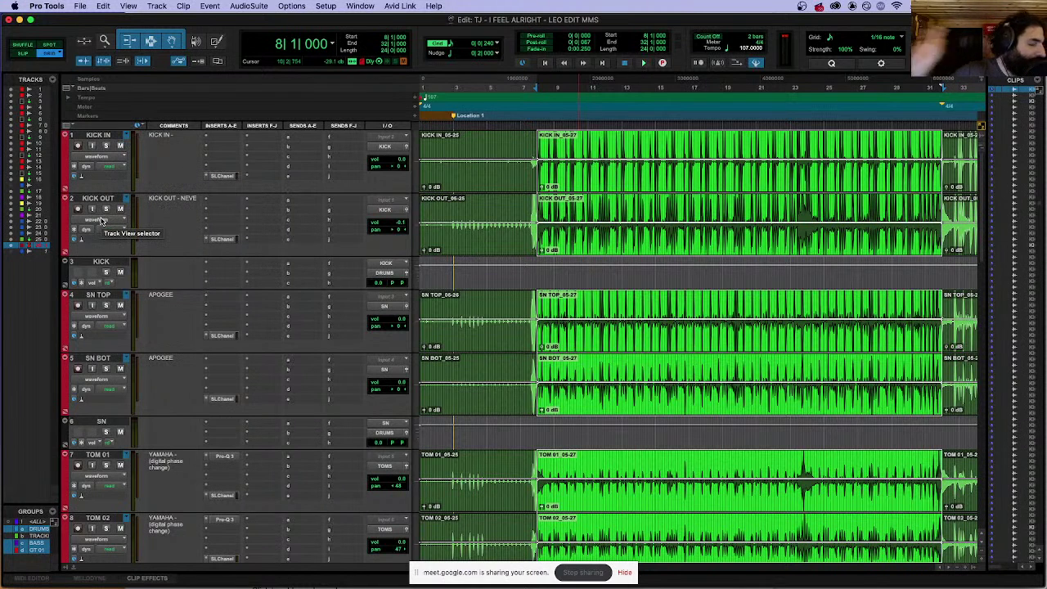
click(101, 220)
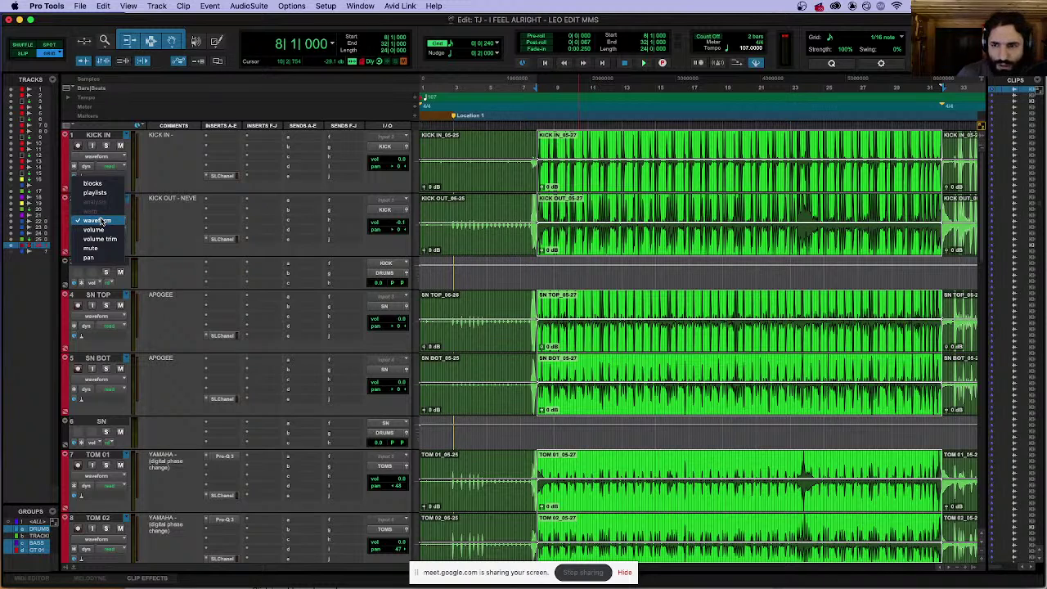
click(129, 231)
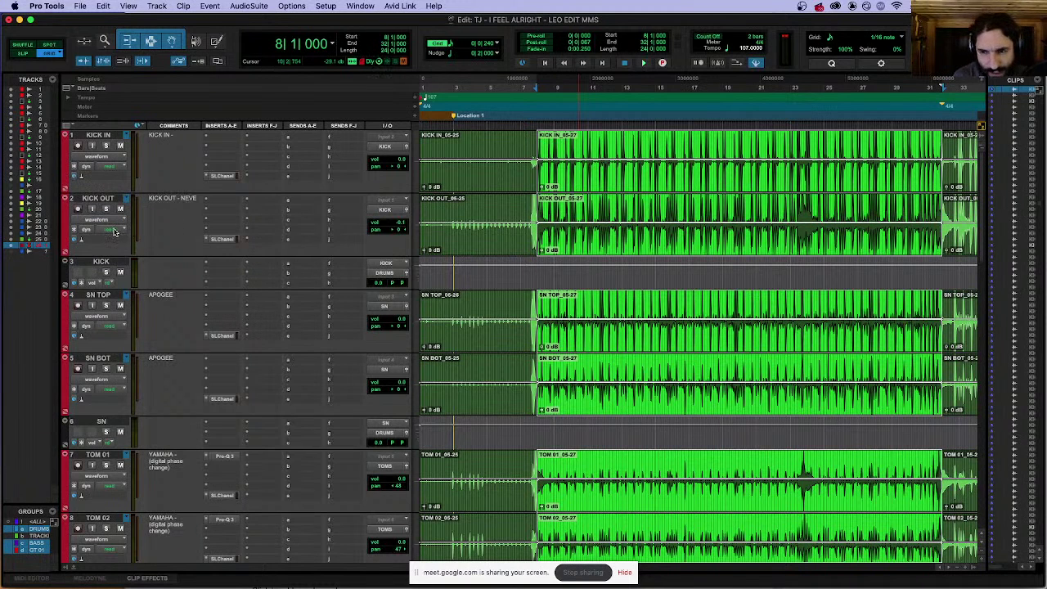
Step: View the KICK OUT track's alternate playlists, and return the track to the waveform view
click(108, 222)
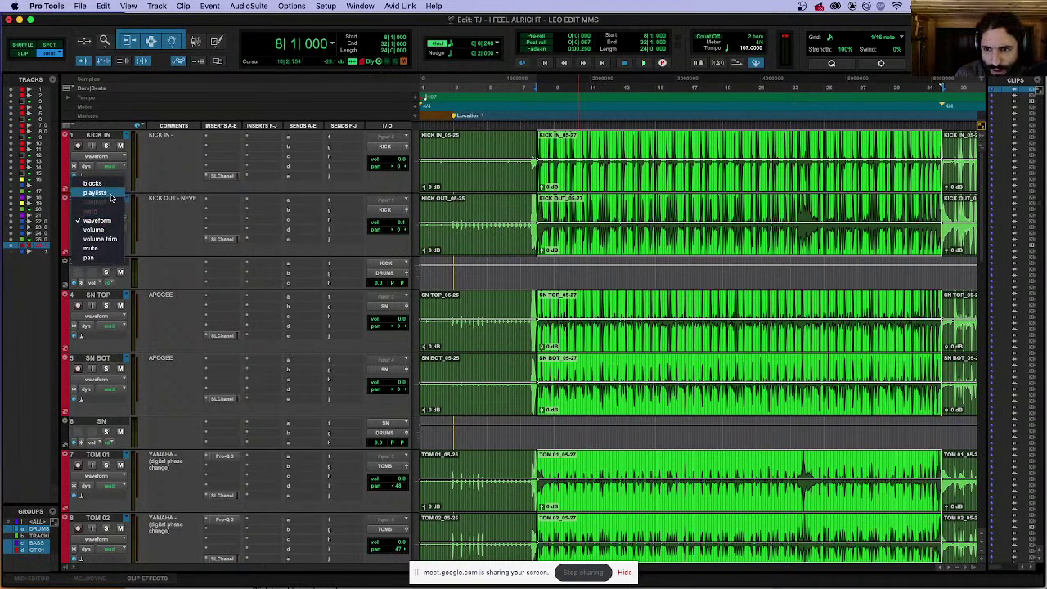
click(94, 192)
click(125, 222)
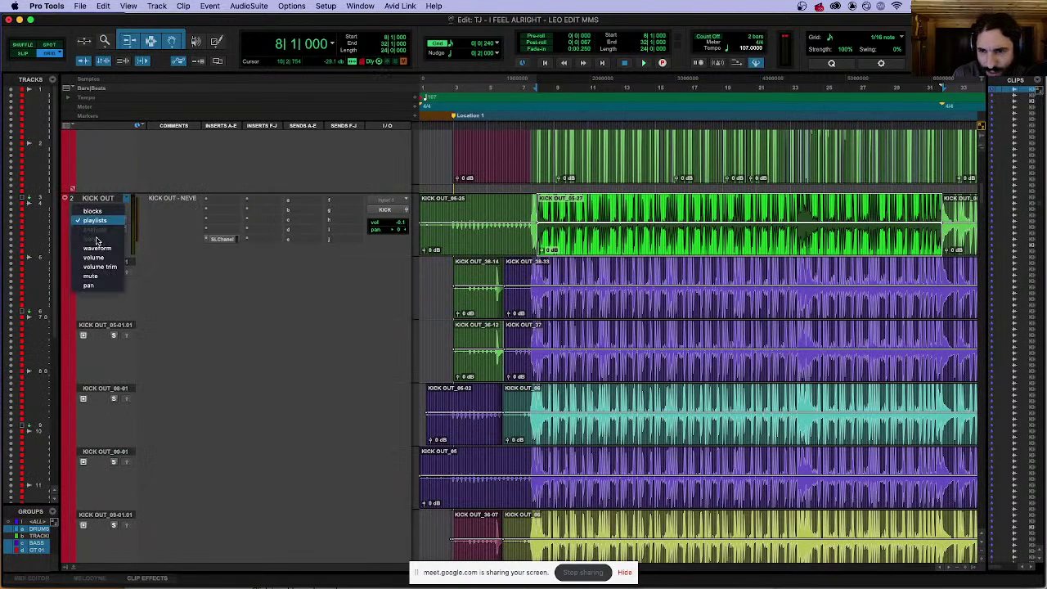
click(97, 247)
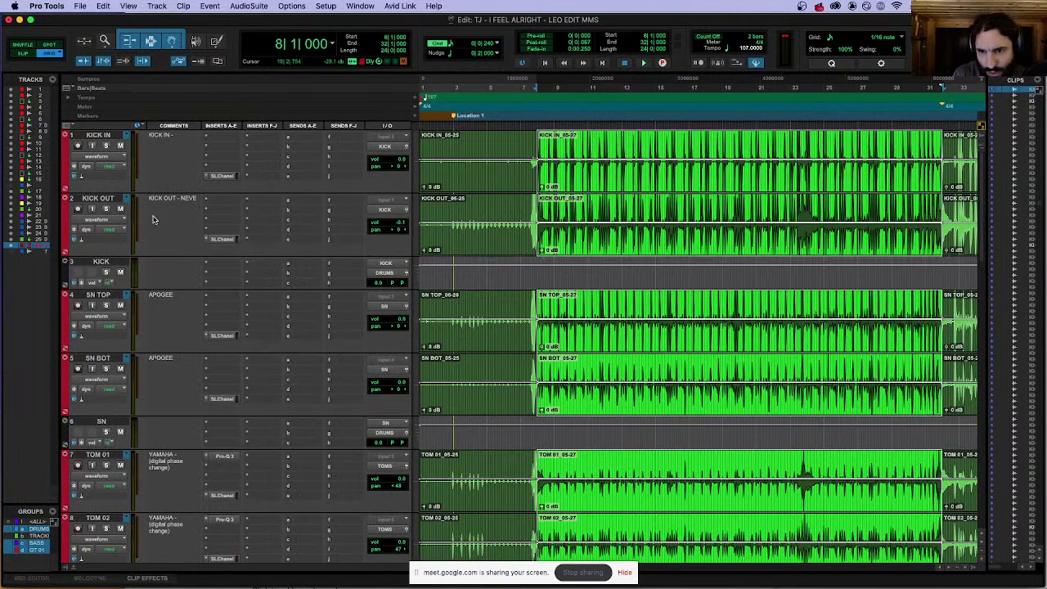
Step: Examine the other playlists available to the KICK OUT track and the options of its selected clip
click(128, 199)
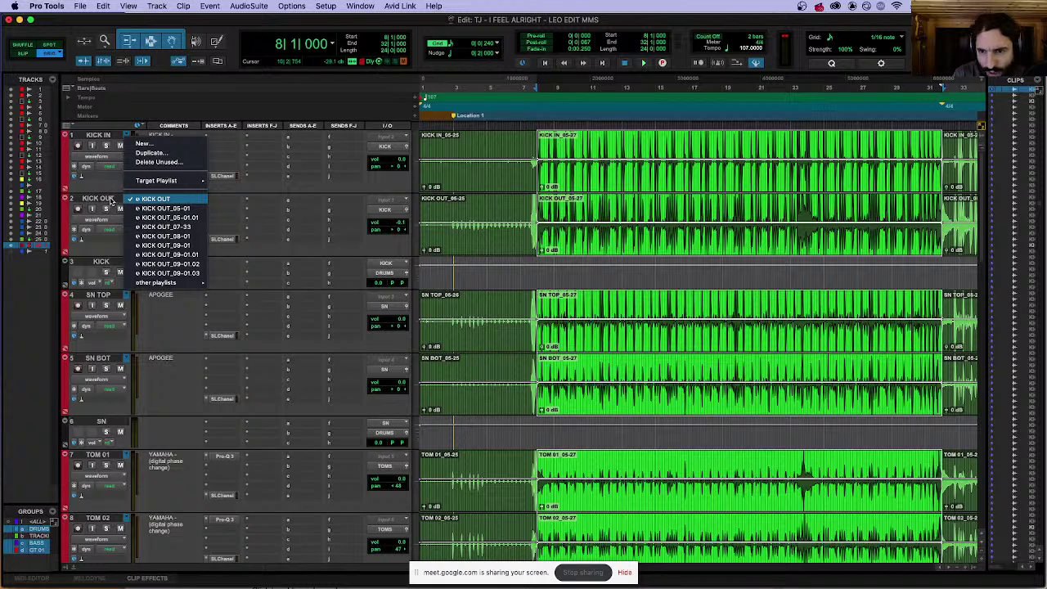
click(112, 200)
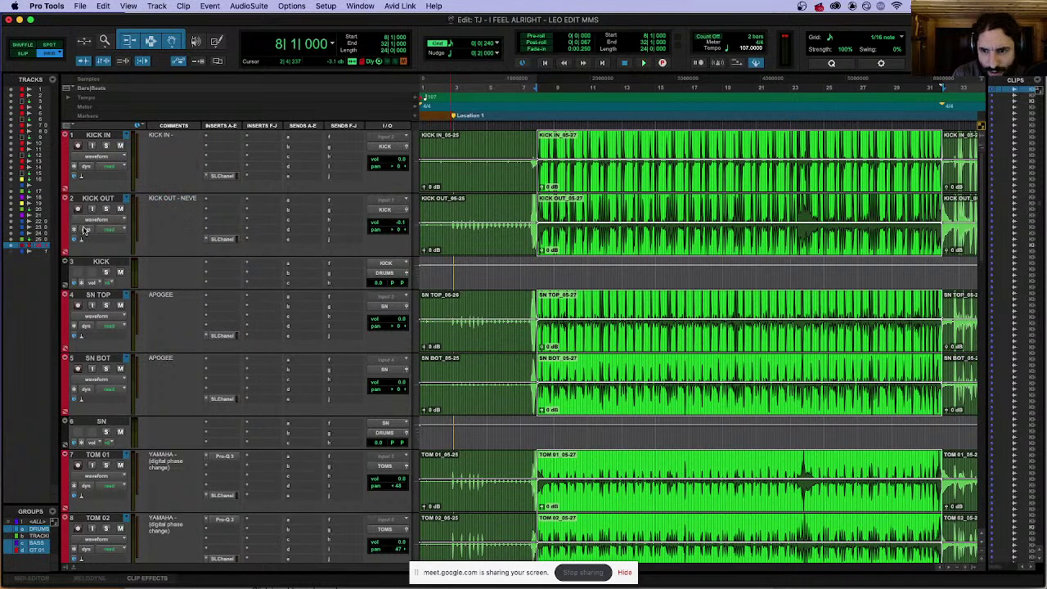
click(126, 199)
mouse_move(153, 284)
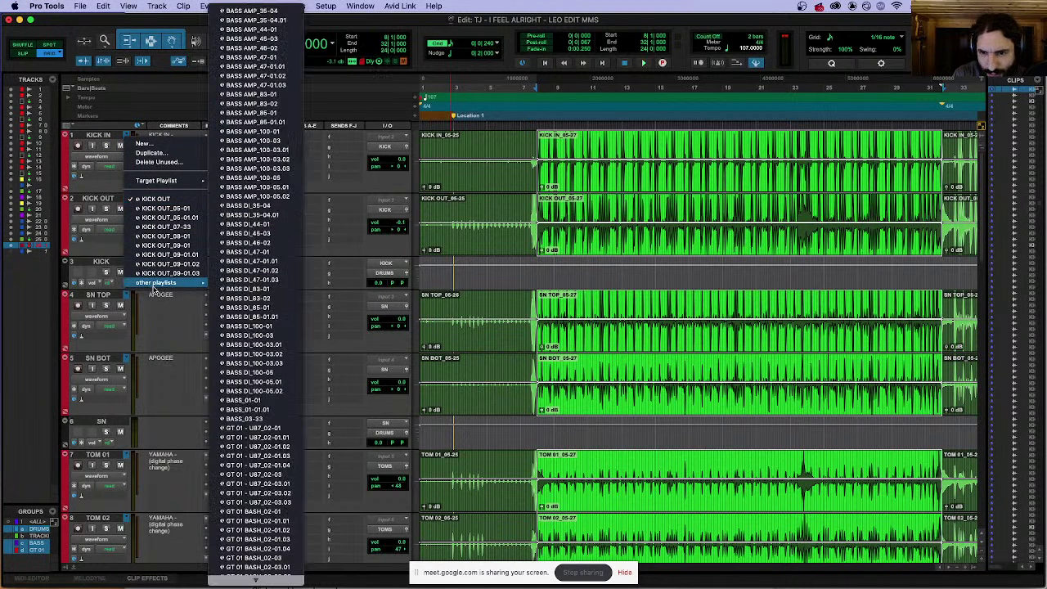
click(705, 211)
right_click(640, 216)
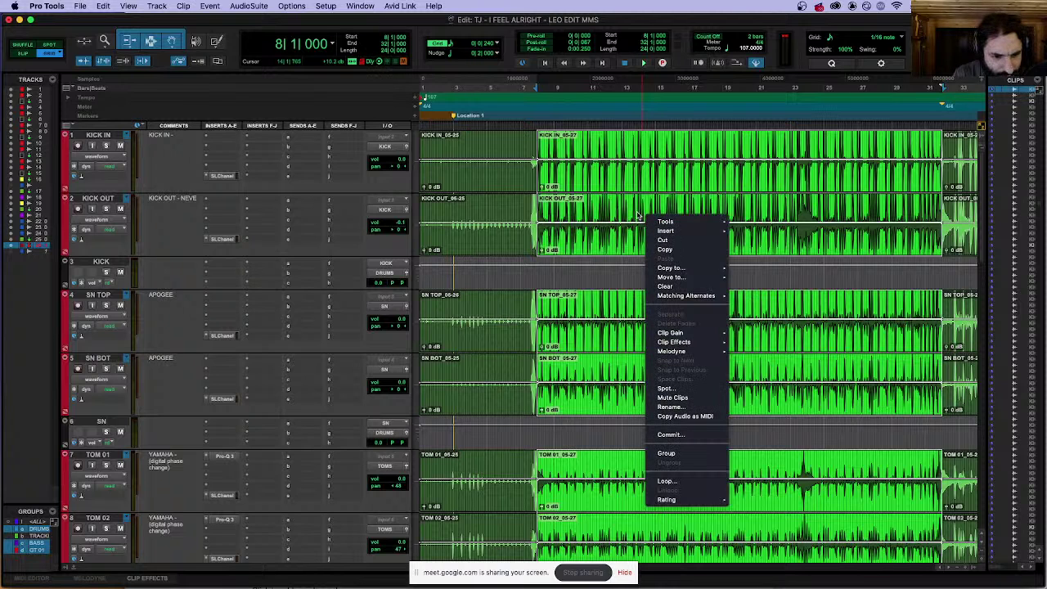
key(Escape)
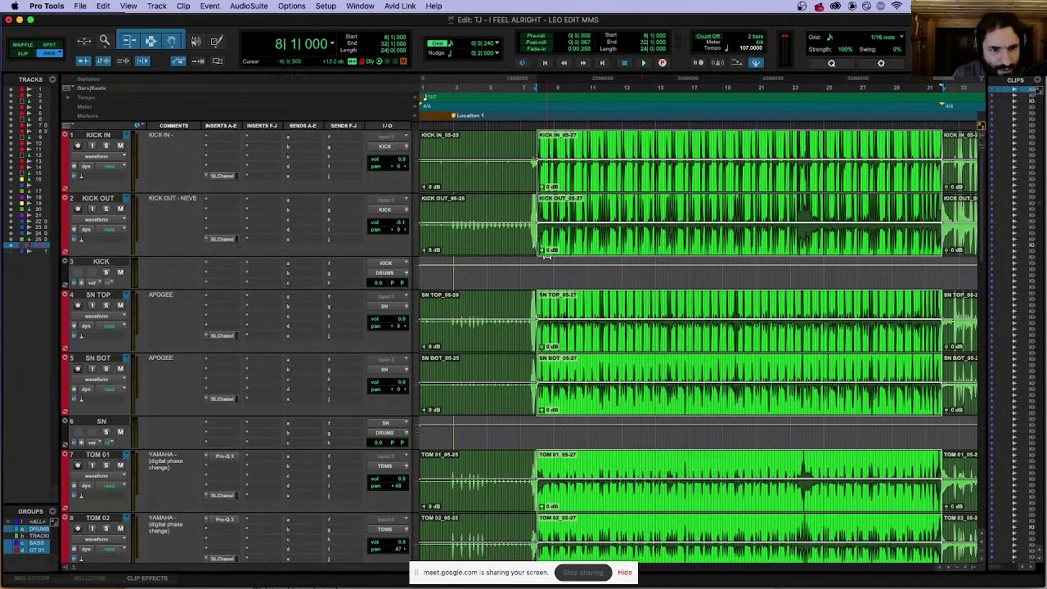
Step: Open a new tab in the Brave browser and return to Pro Tools
click(330, 567)
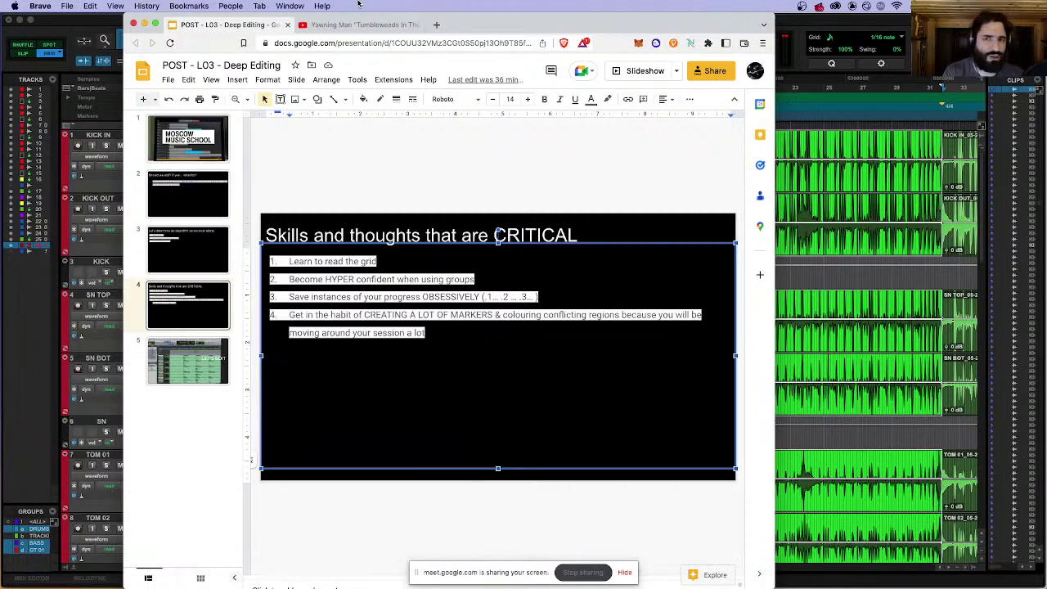
click(436, 25)
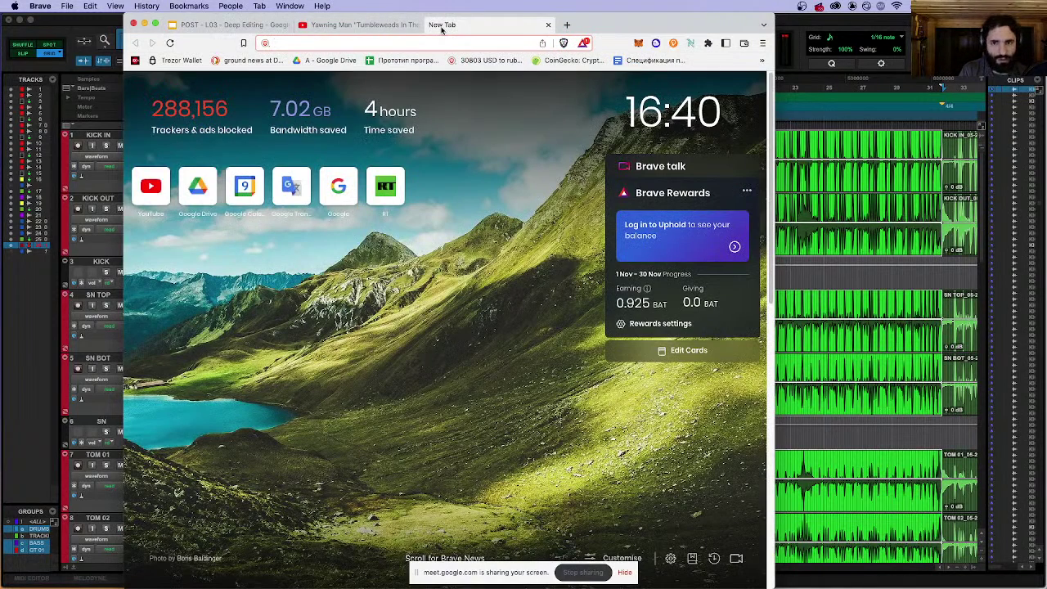
key(super+Tab)
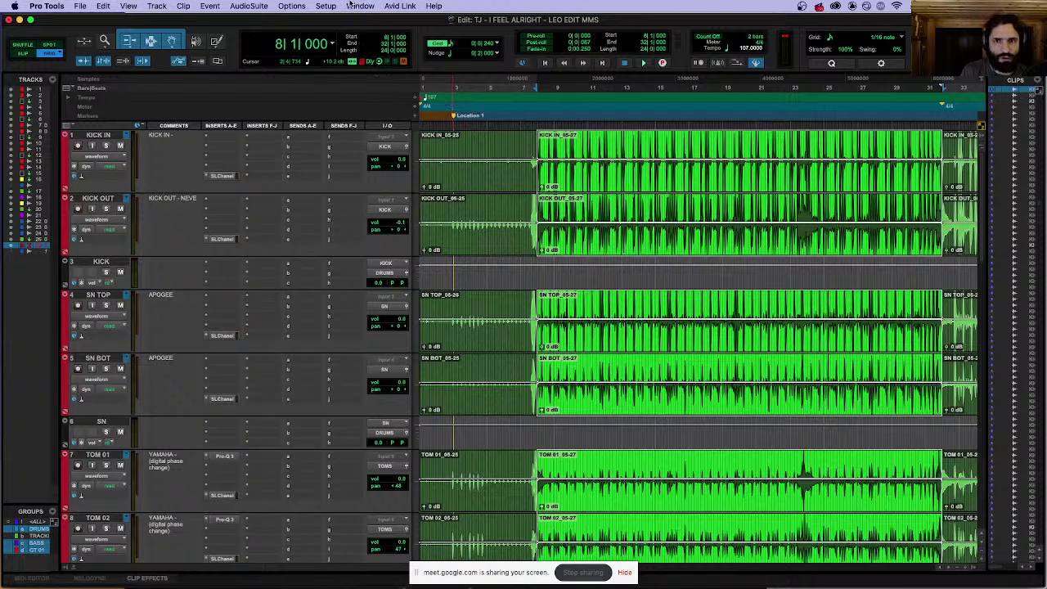
Step: Find the commands matching "rat" and turn on the display of ratings on the clips
click(129, 7)
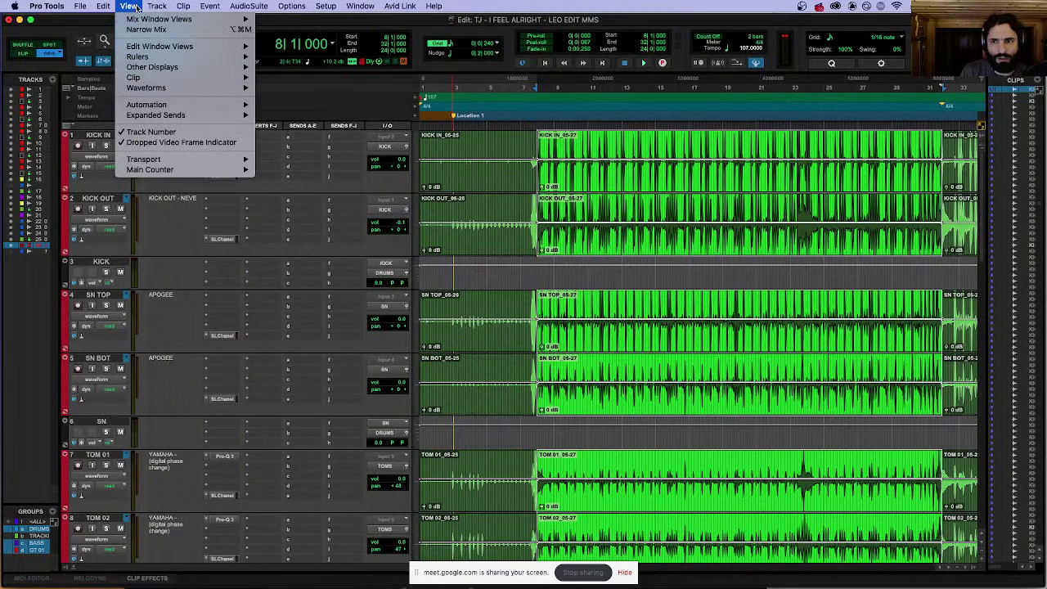
key(Escape)
key(super+shift+slash)
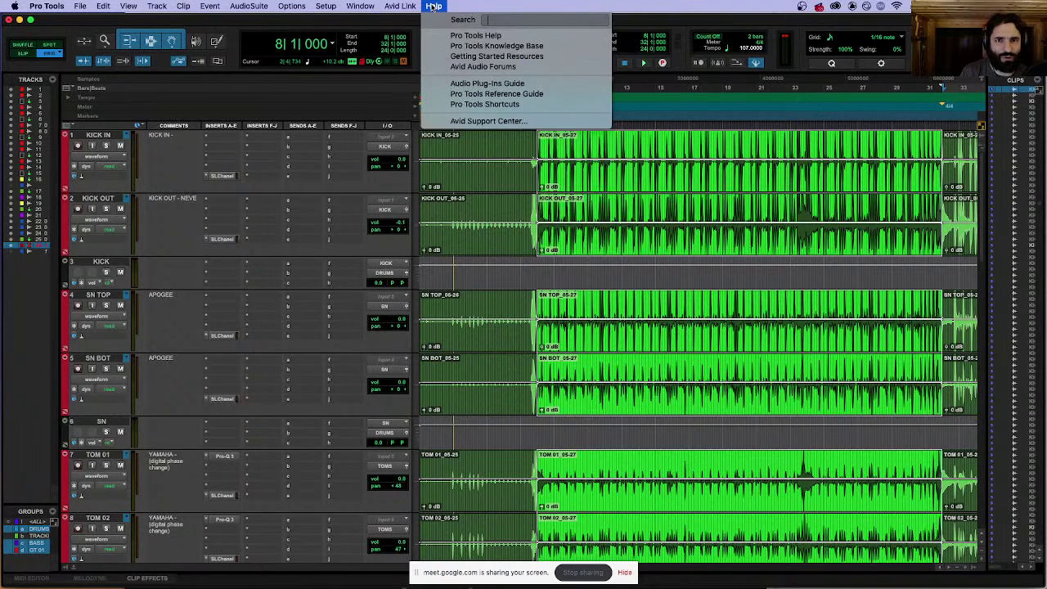
text(rat)
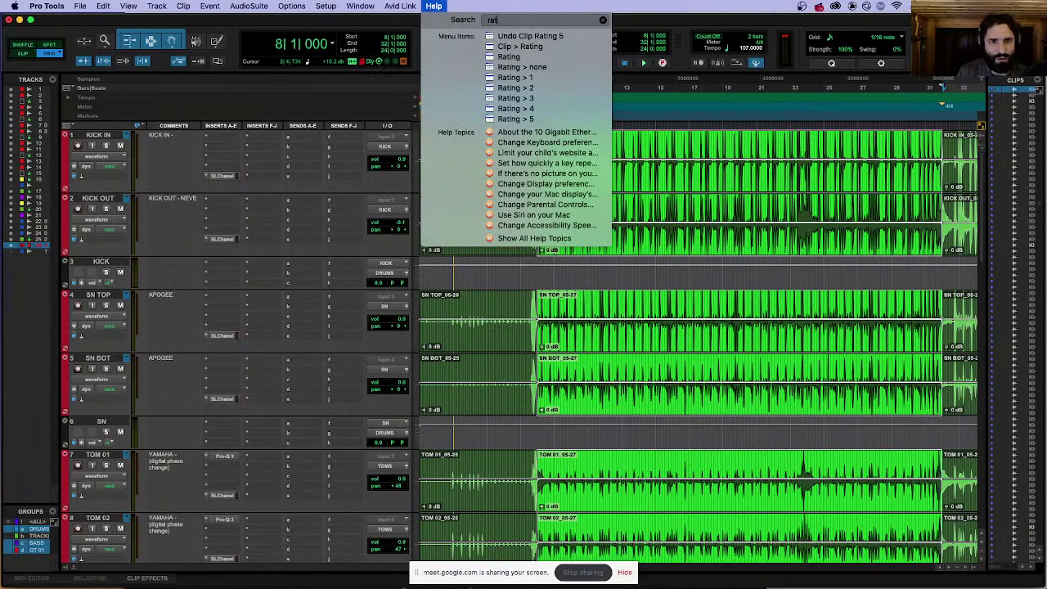
mouse_move(530, 119)
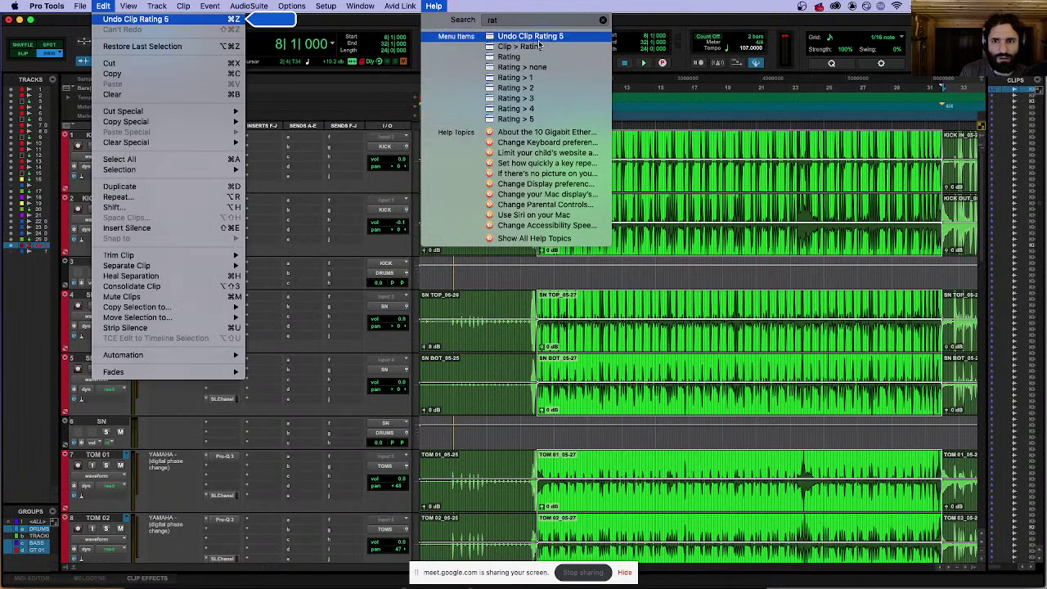
mouse_move(539, 47)
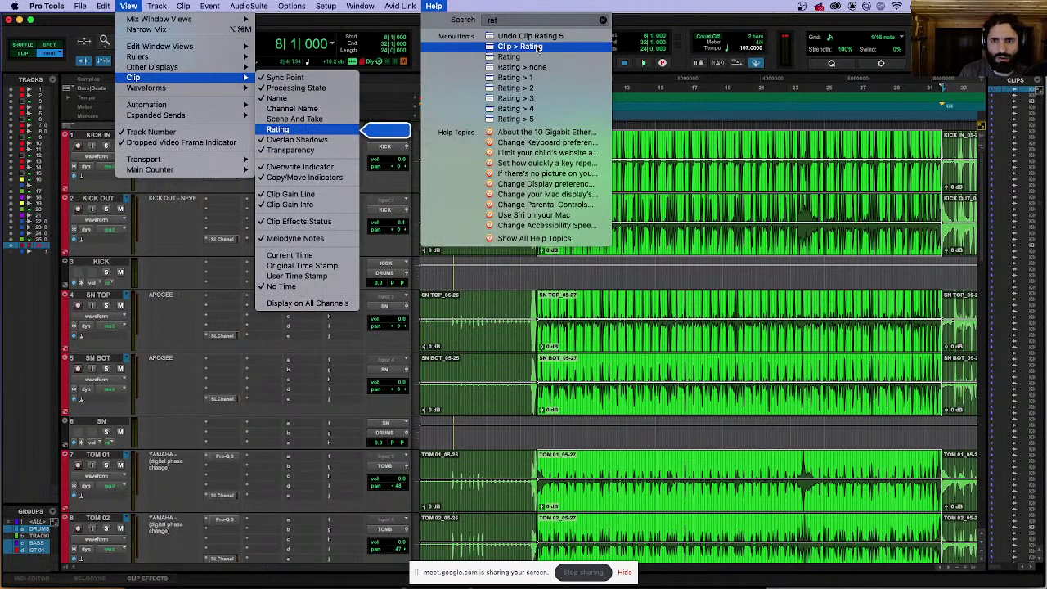
click(538, 47)
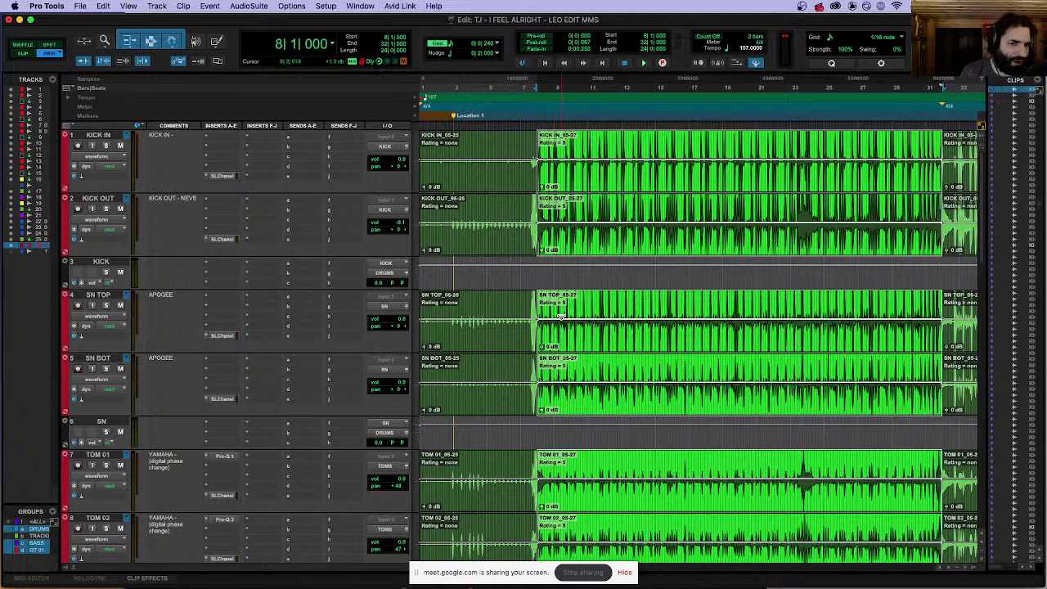
Step: Switch to the Brave browser and search the web for "filter takes by rating protools"
click(441, 6)
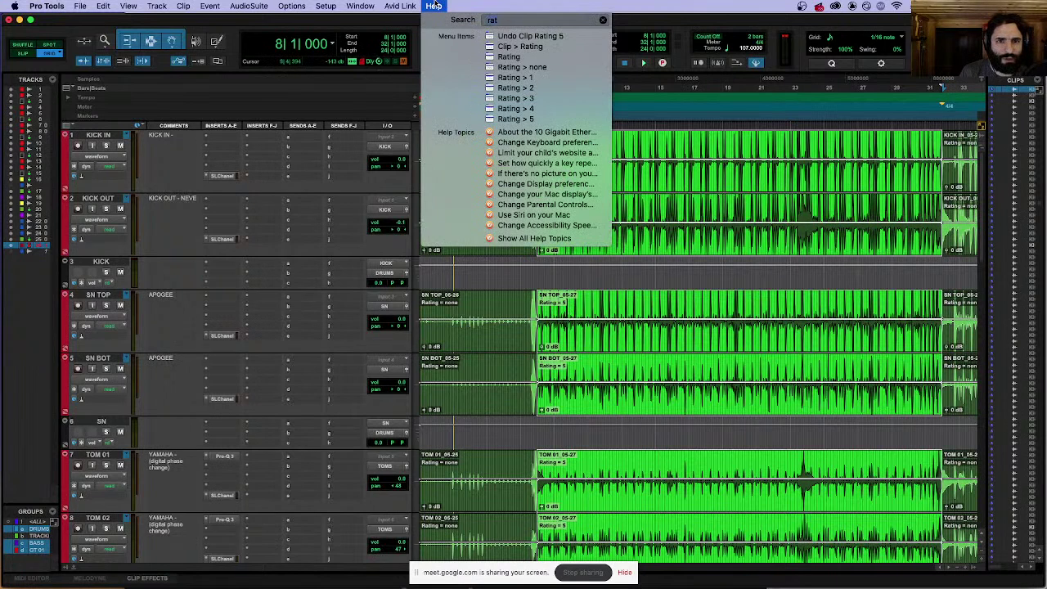
click(434, 6)
key(super+Tab)
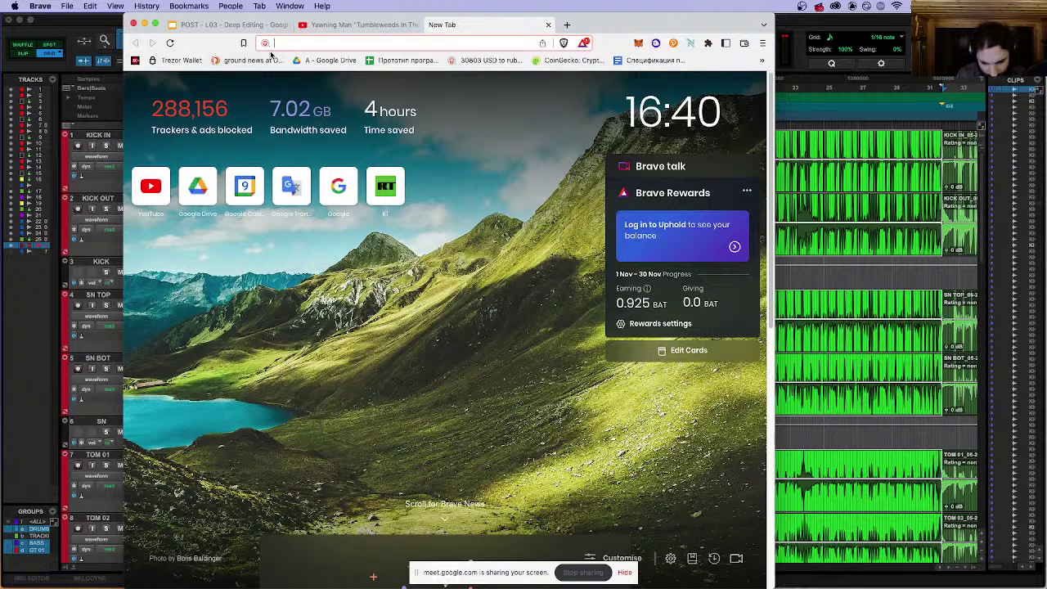
text(filter songs)
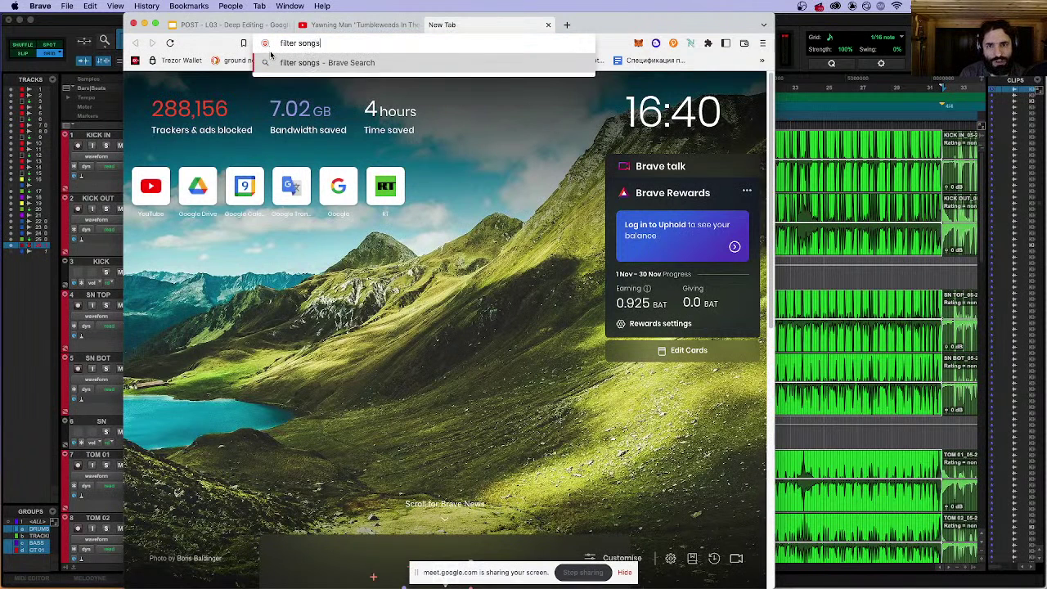
key(BackSpace)
key(BackSpace)
key(BackSpace)
key(BackSpace)
key(BackSpace)
text(pl)
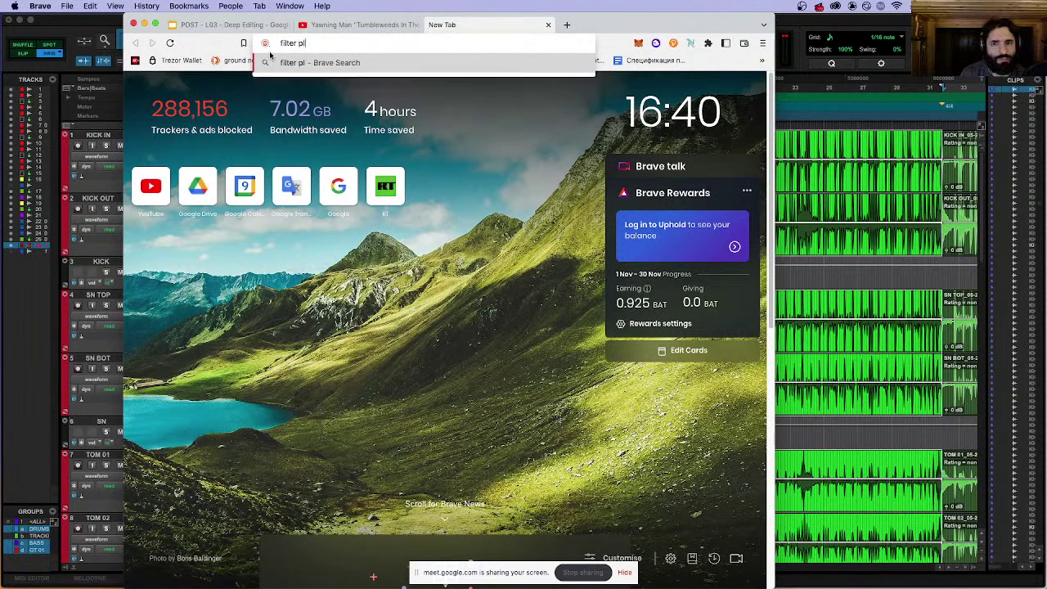
key(BackSpace)
key(BackSpace)
text(takes by rating pro)
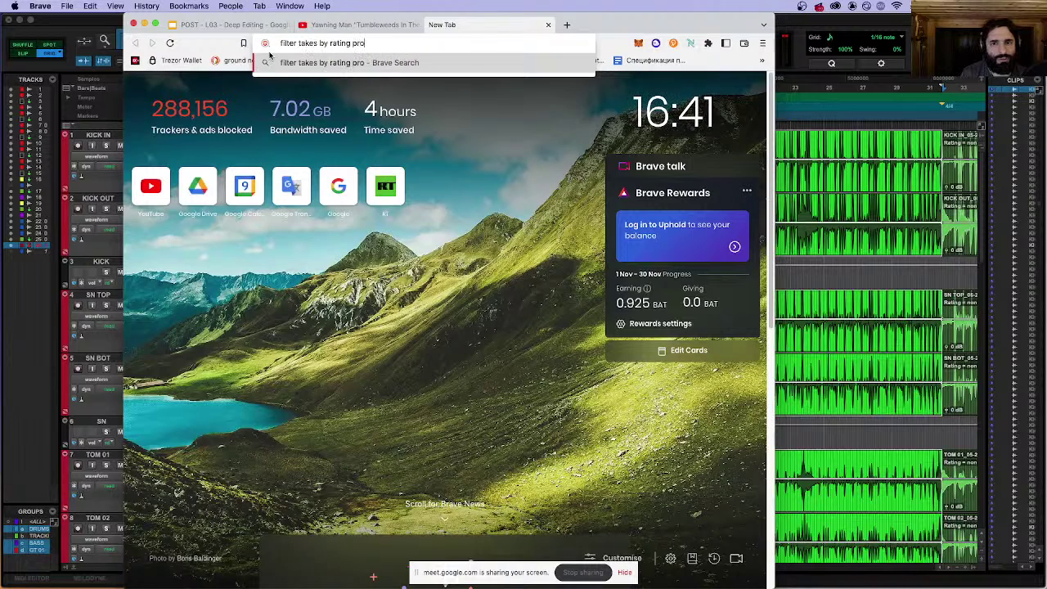
text(tools)
key(Return)
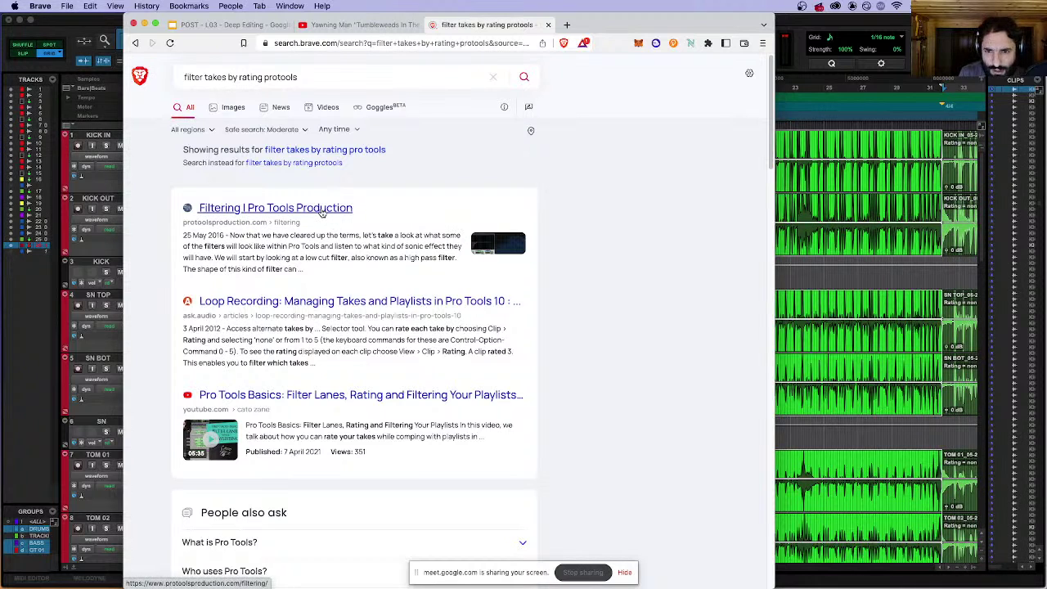
Step: Check the web results on filtering takes by rating and read the Pro Tools Production article on clip rating
click(382, 304)
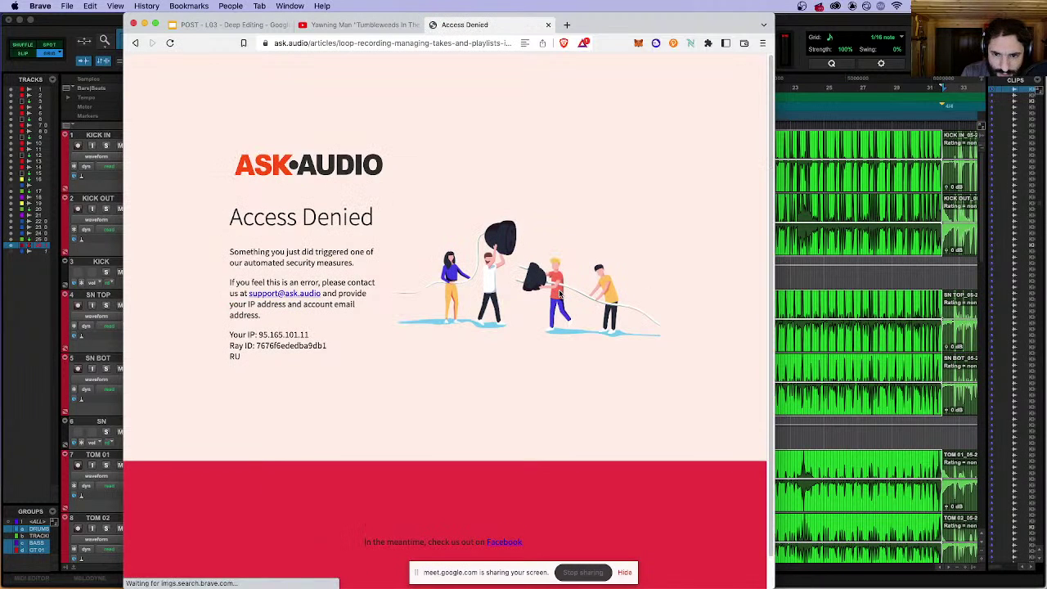
click(137, 43)
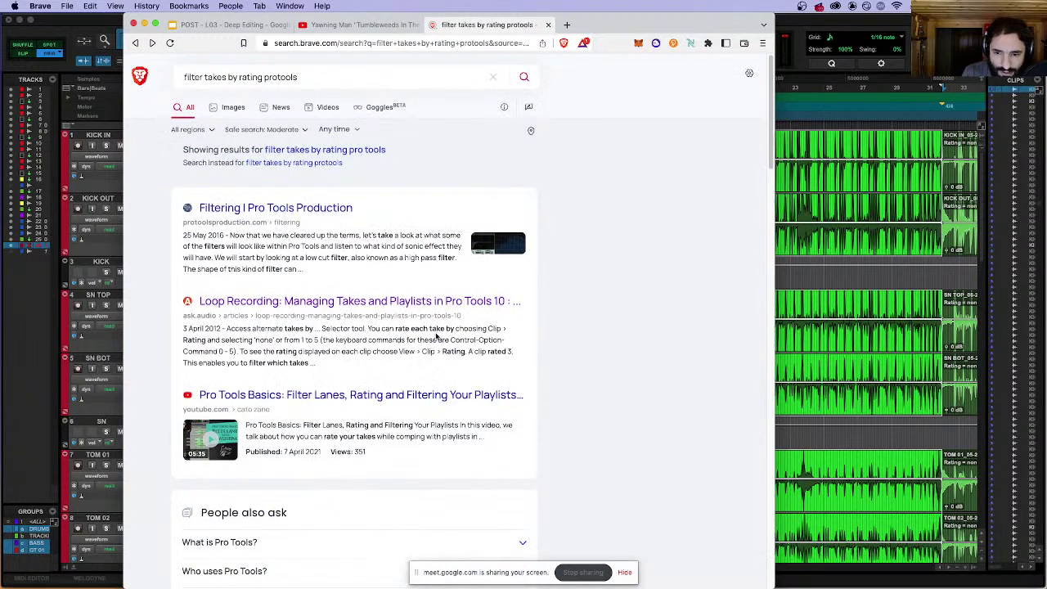
scroll(431, 334, down, 5)
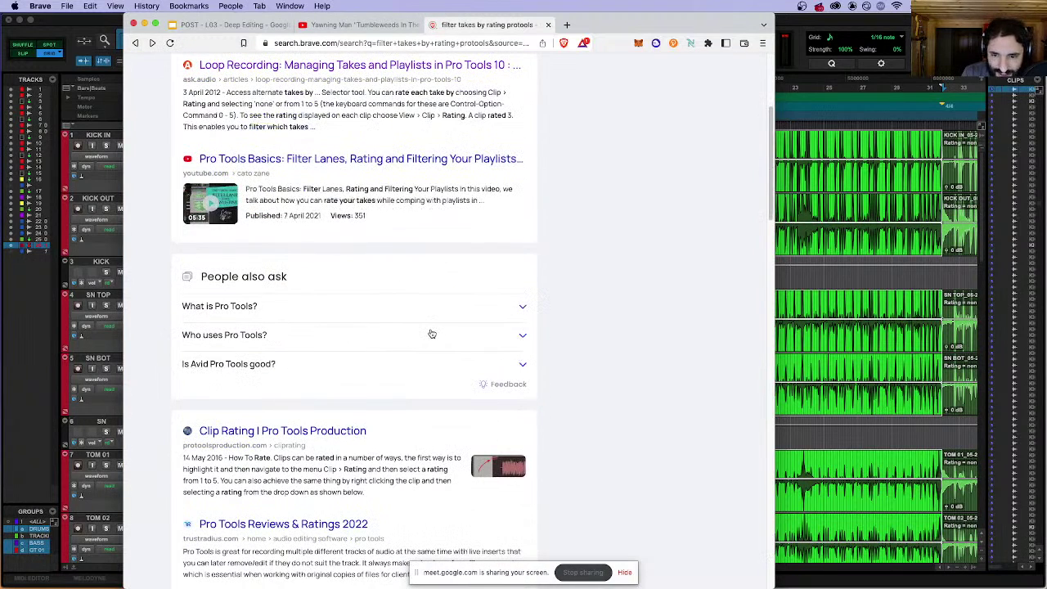
click(333, 436)
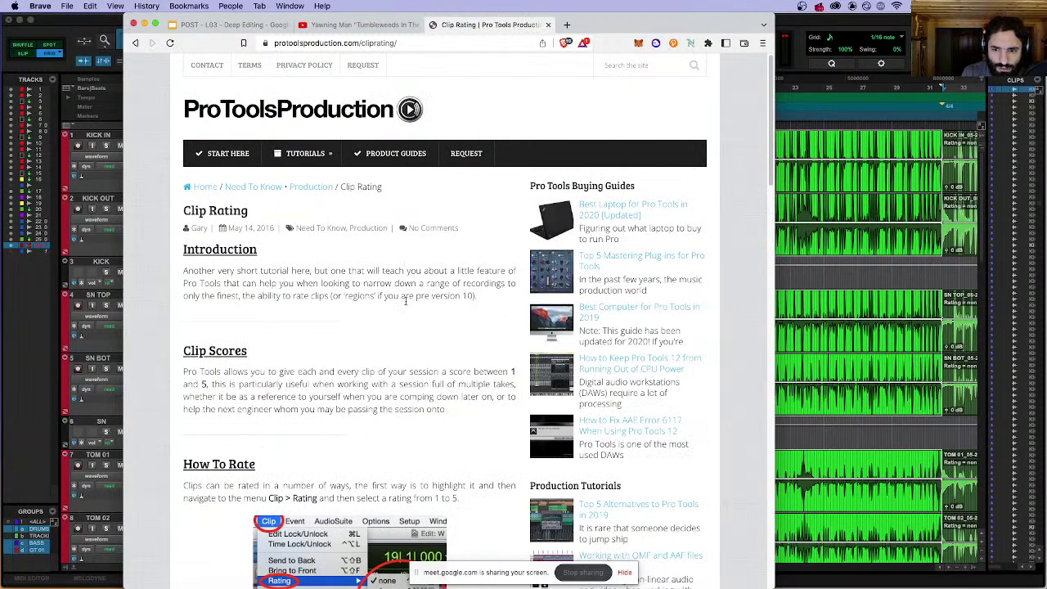
scroll(392, 329, down, 10)
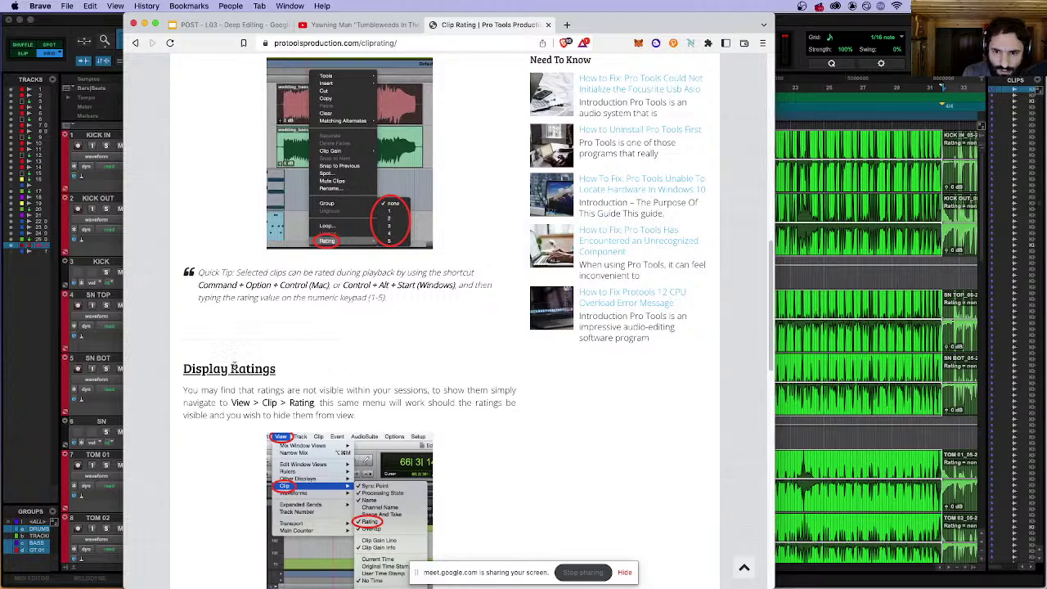
scroll(233, 368, down, 6)
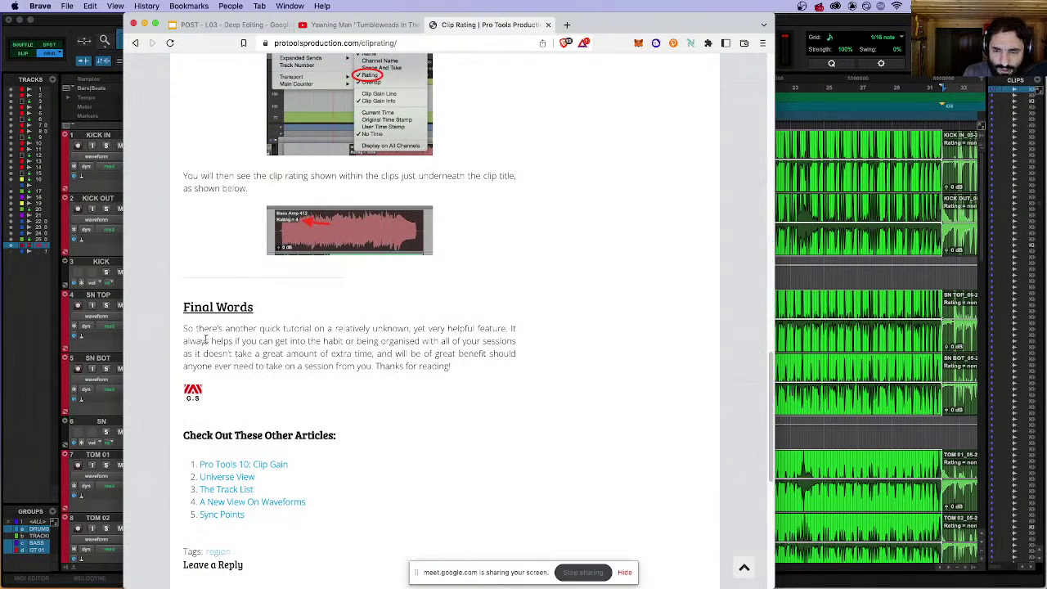
scroll(206, 340, down, 2)
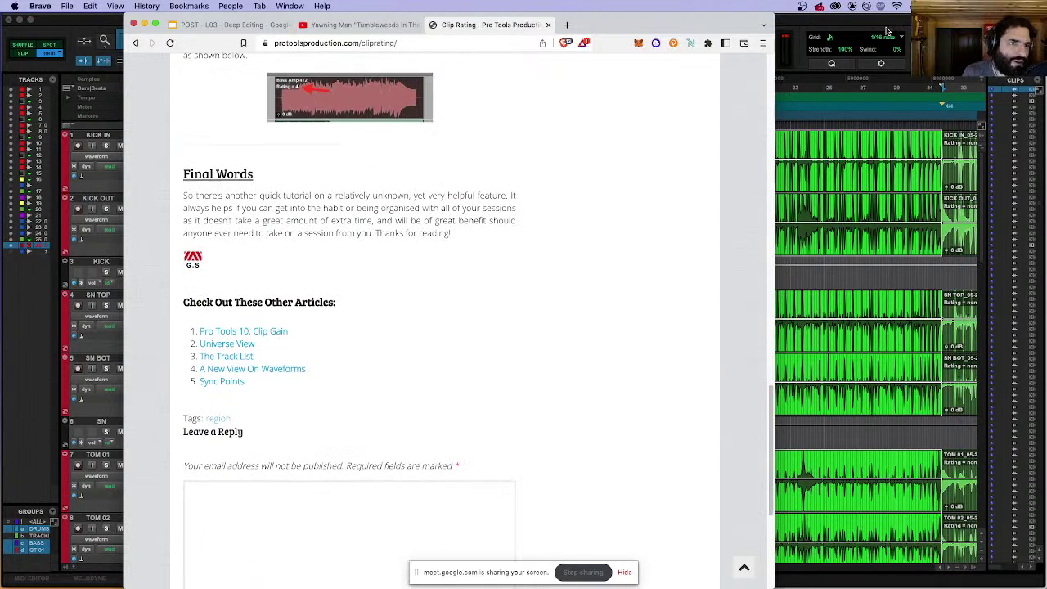
Step: Return to Pro Tools and color the selected drum clips from bar 8 to bar 32 red with the Color Palette
click(886, 31)
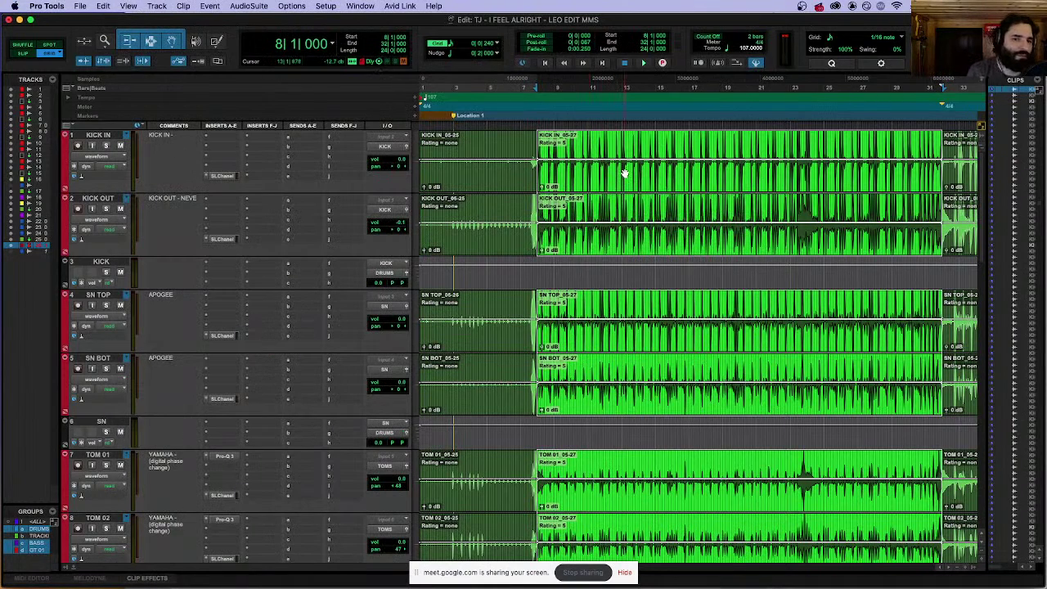
key(super+bracketright)
key(super+bracketleft)
key(super+bracketright)
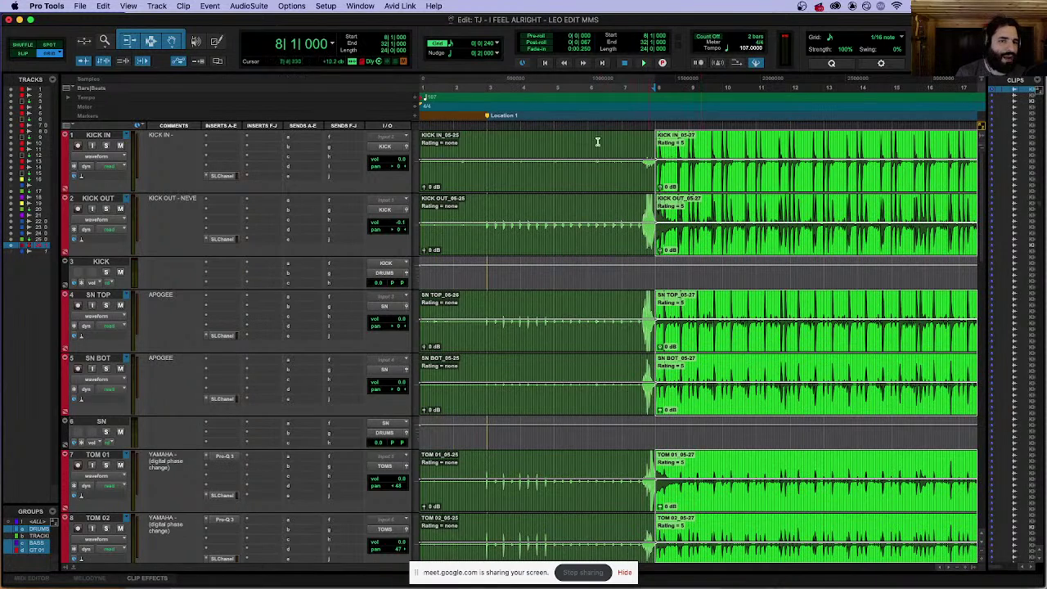
click(432, 6)
key(BackSpace)
key(BackSpace)
key(BackSpace)
text(color)
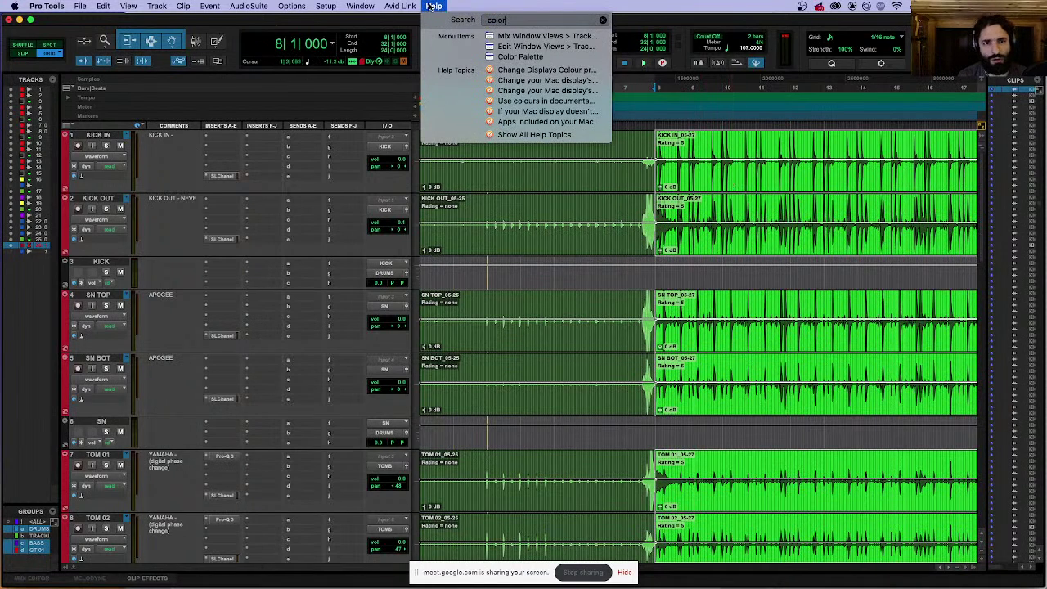
click(529, 59)
drag(580, 179, 358, 93)
click(271, 124)
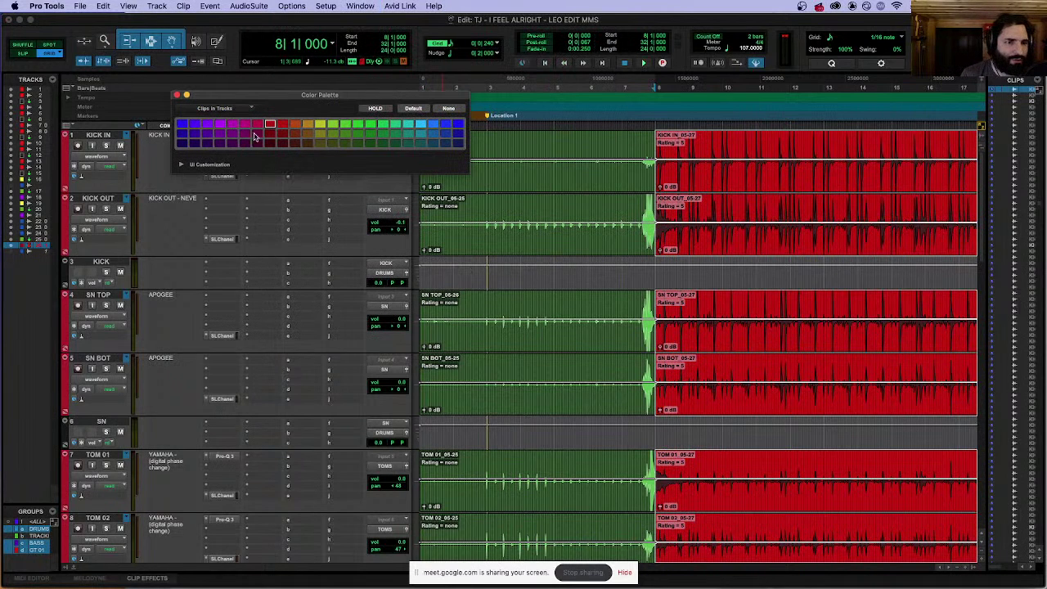
Step: Switch the drum tracks to playlists view and briefly play the section from bar 8
click(96, 155)
click(94, 165)
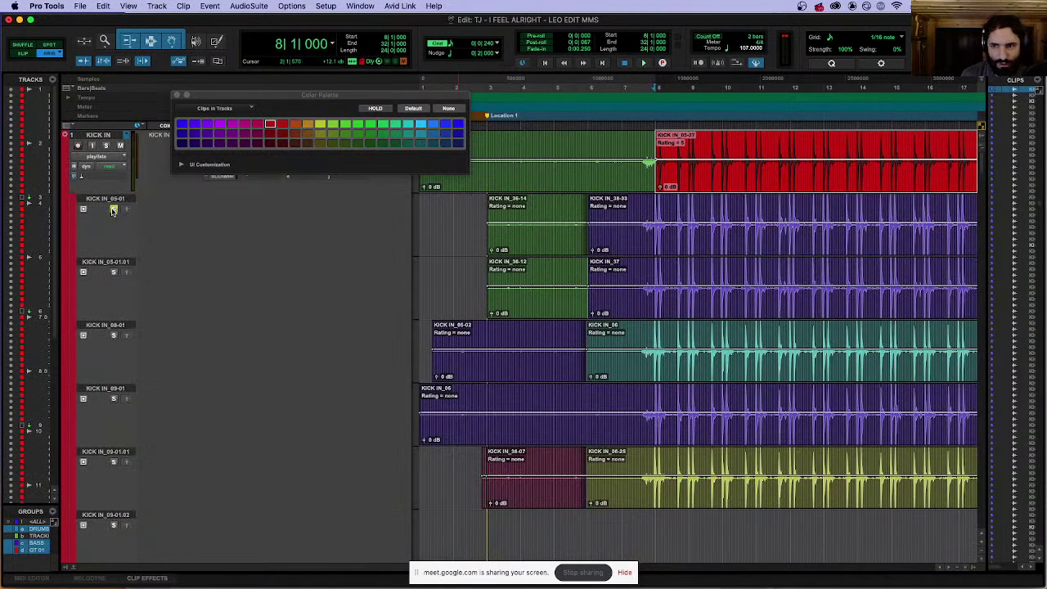
key(space)
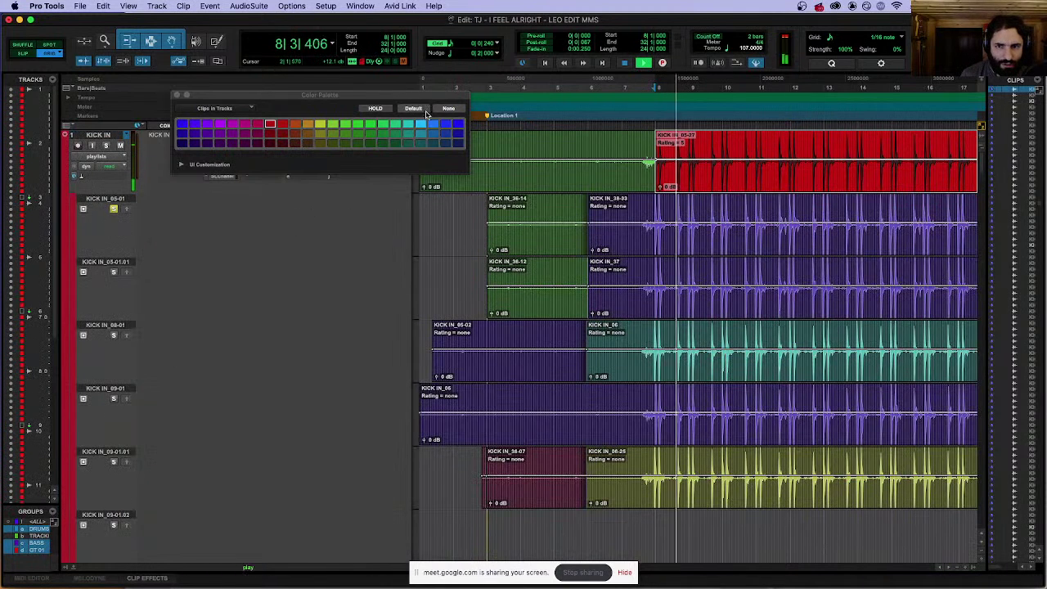
key(space)
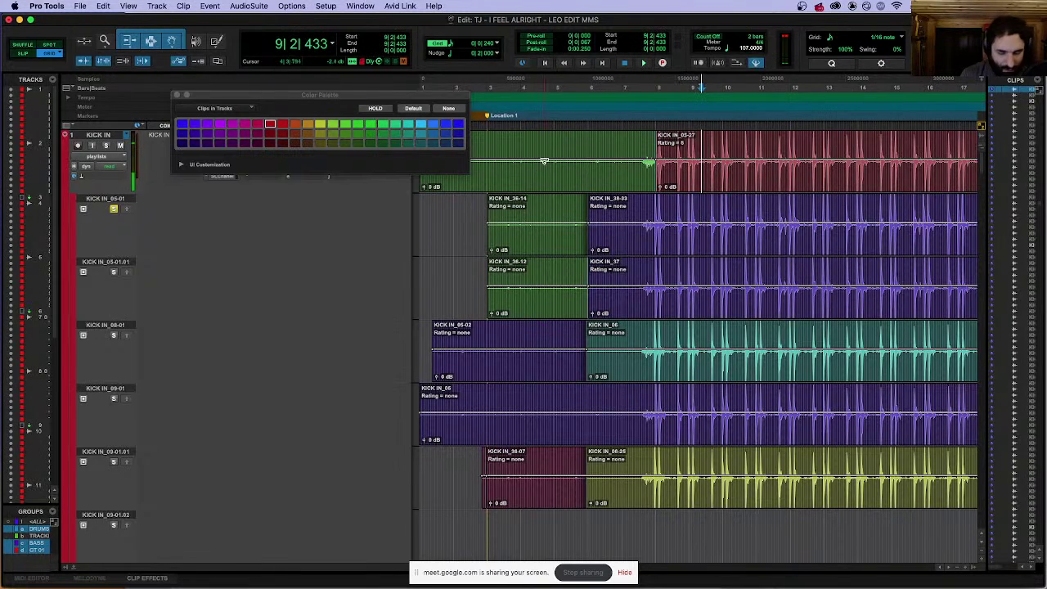
Step: Separate the clips in the drum tracks' alternate playlists at the boundaries of the red section, bars 8 to 32
click(917, 158)
key(super+bracketleft)
key(super+bracketleft)
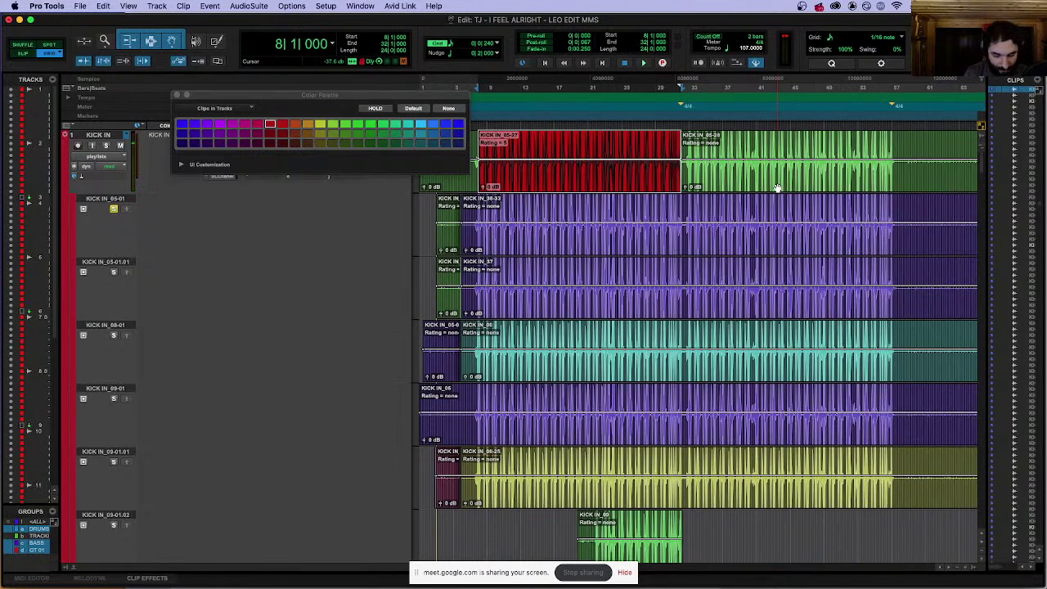
scroll(776, 187, down, 10)
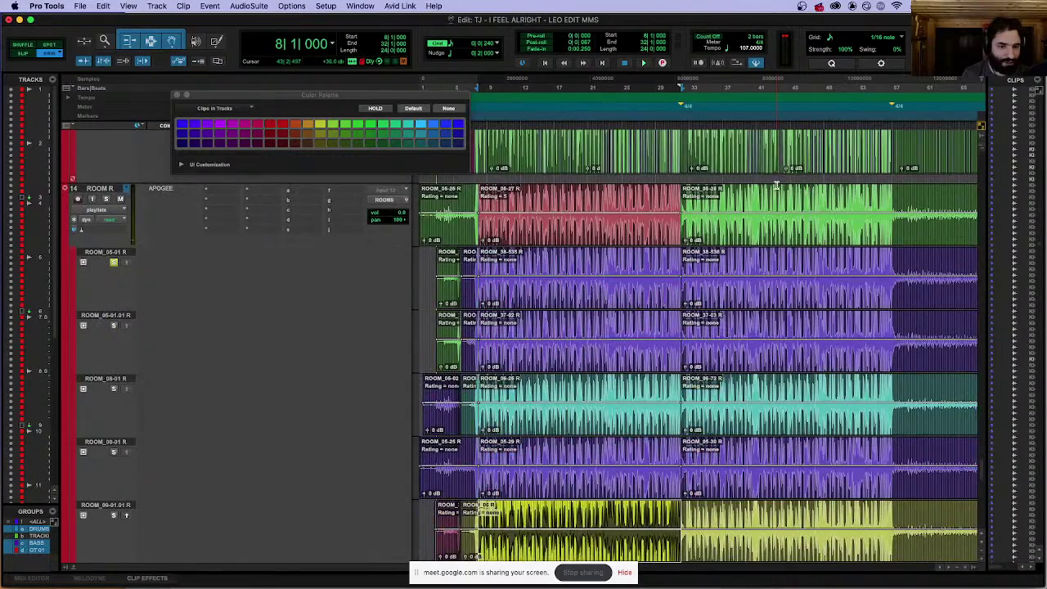
scroll(777, 187, up, 10)
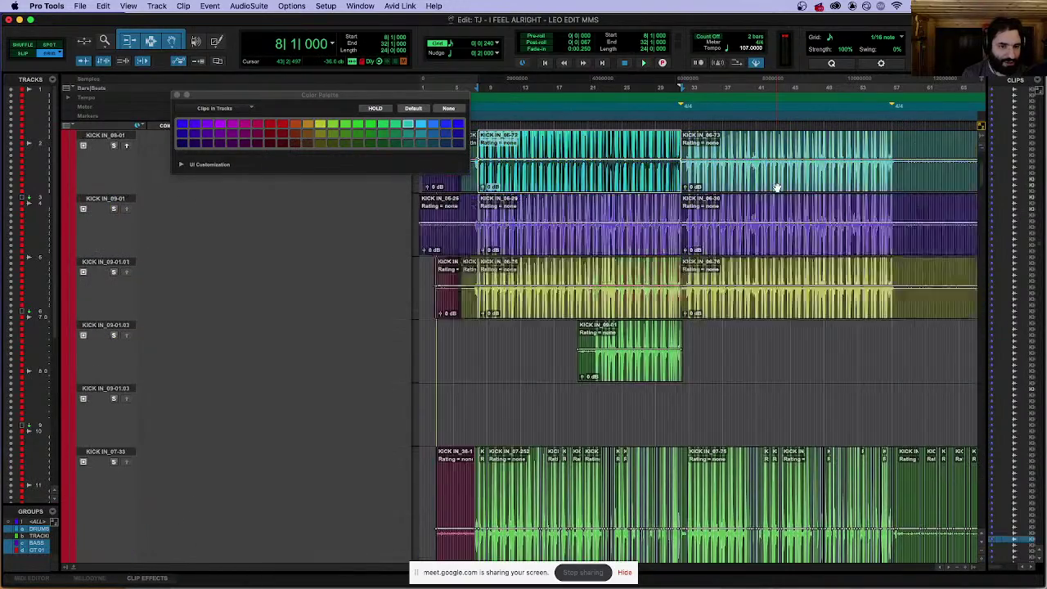
scroll(776, 187, up, 5)
scroll(777, 187, down, 5)
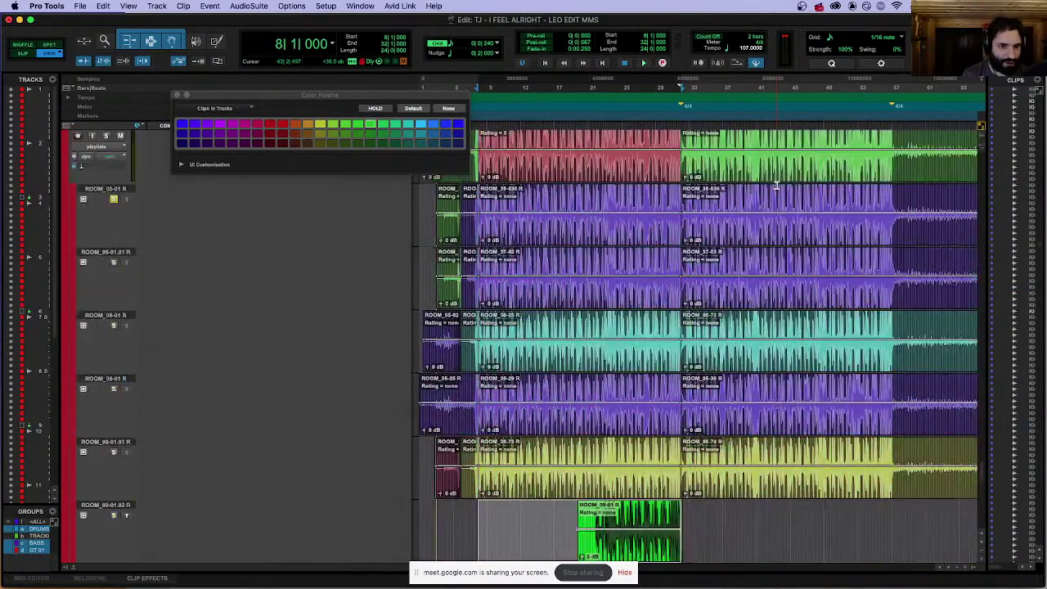
scroll(776, 188, up, 5)
scroll(777, 187, down, 6)
scroll(777, 188, up, 1)
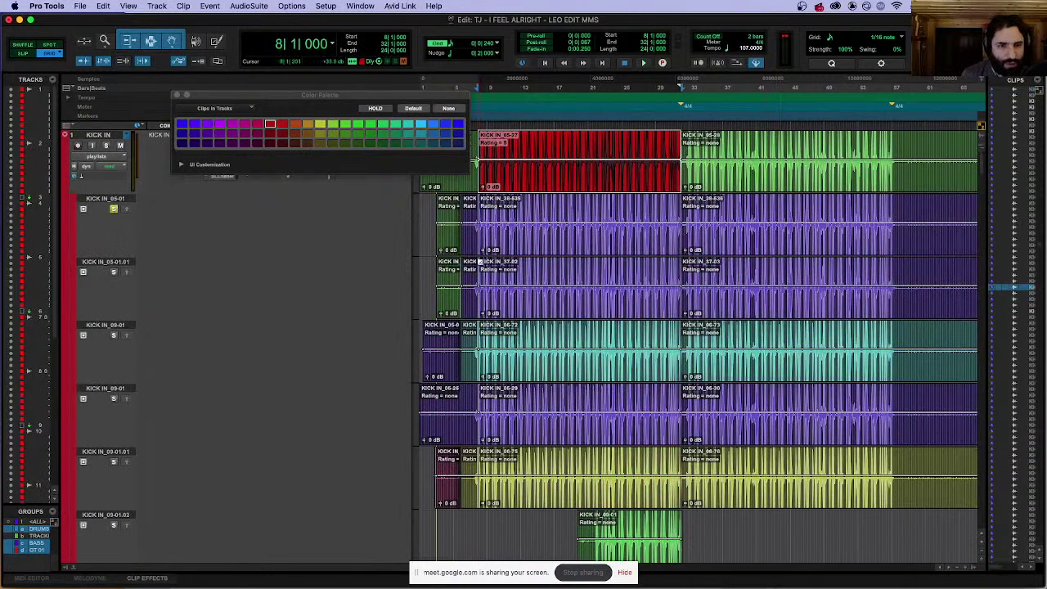
Step: Color the bars 8 to 32 clip yellow in playlist KICK IN_05-01 and green in playlist KICK IN_05-01.01
click(577, 237)
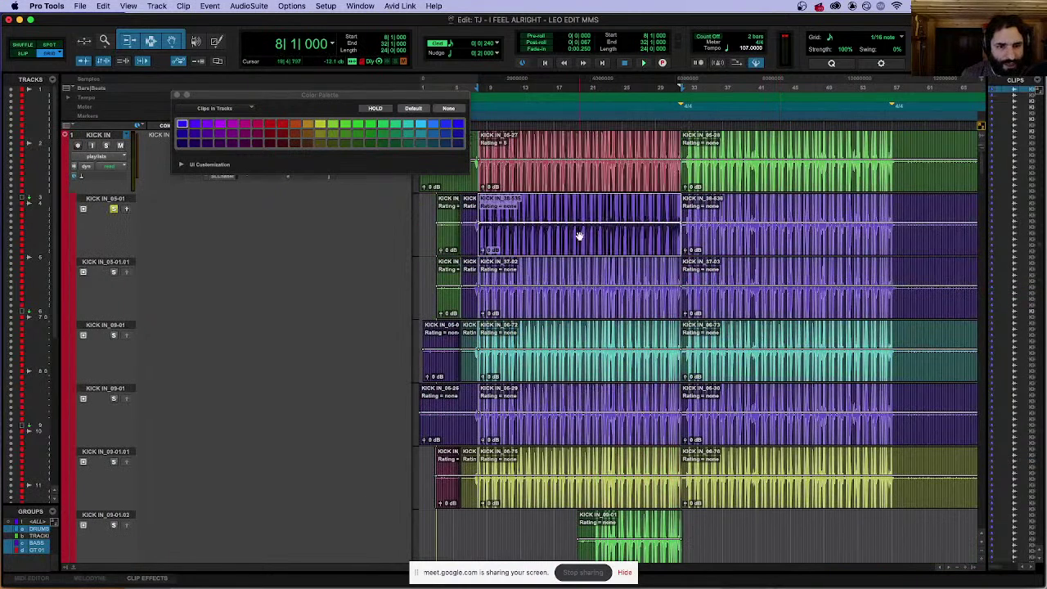
click(323, 125)
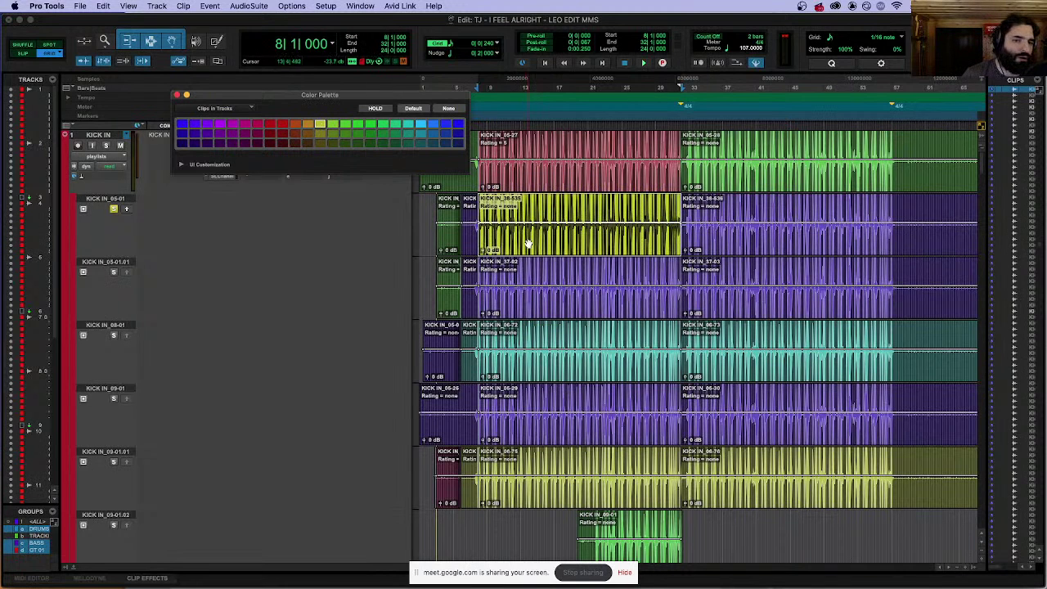
click(548, 307)
click(373, 125)
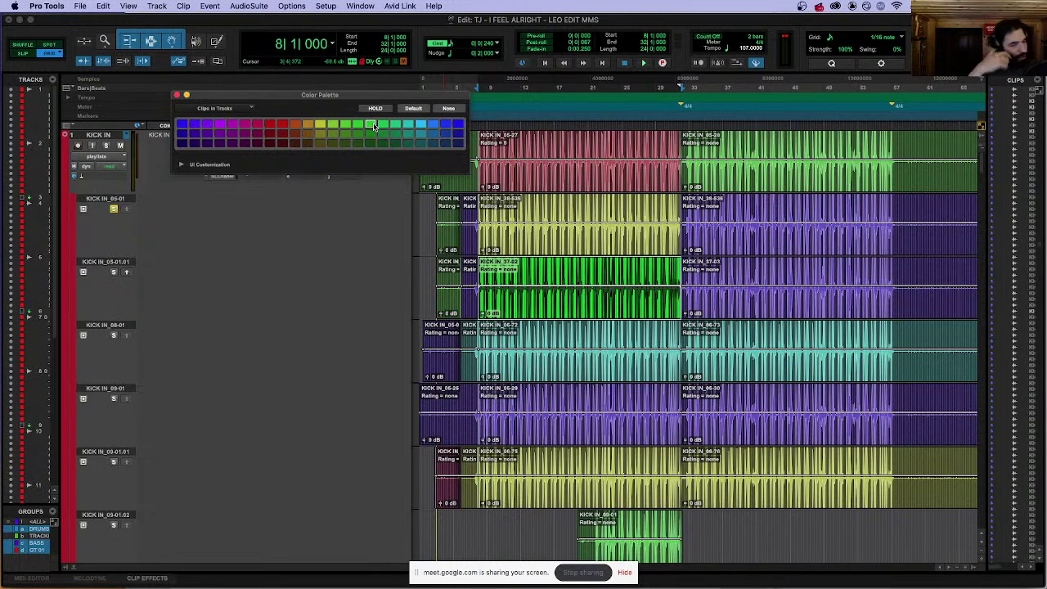
Step: Examine the colored sections and the following clips across the KICK IN and KICK OUT playlists
key(r)
key(r)
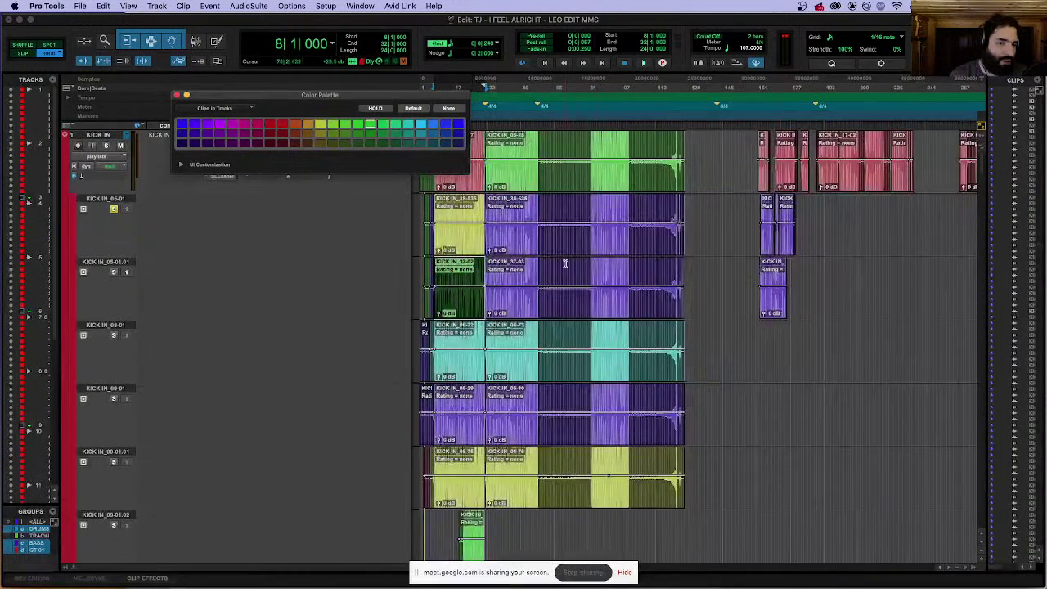
key(t)
click(706, 191)
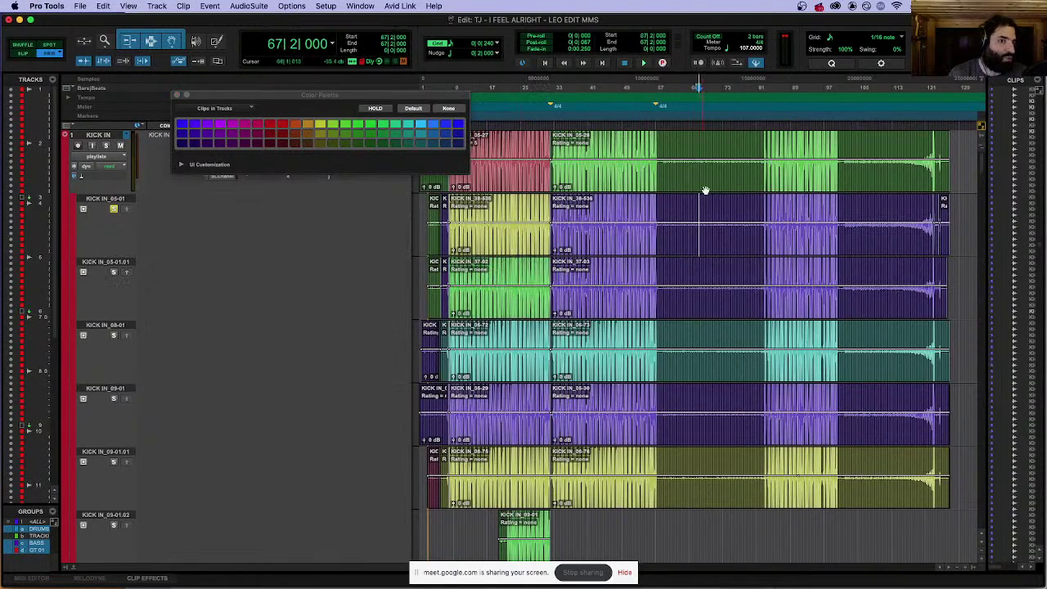
click(688, 149)
scroll(742, 222, down, 5)
scroll(743, 221, down, 10)
scroll(668, 194, up, 8)
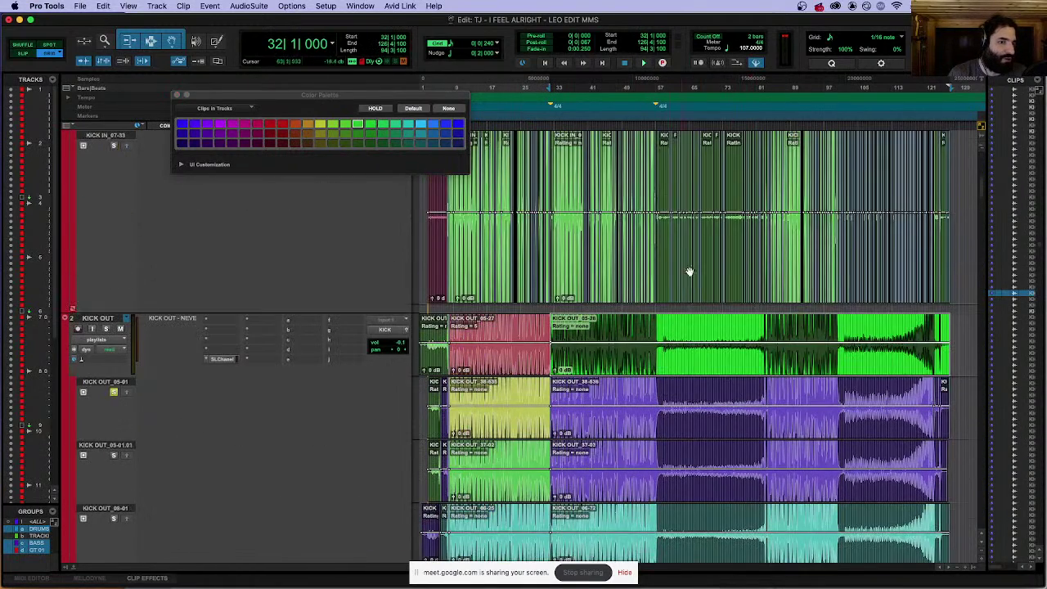
scroll(671, 354, up, 1)
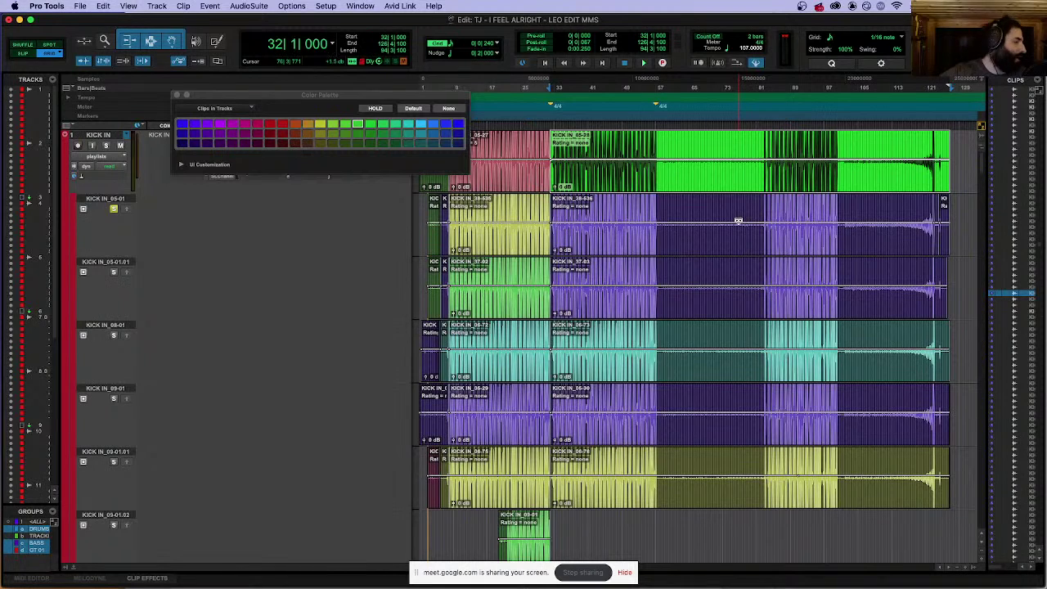
Step: Undo the recoloring and separation of the clips in the alternate playlists
click(534, 236)
click(540, 185)
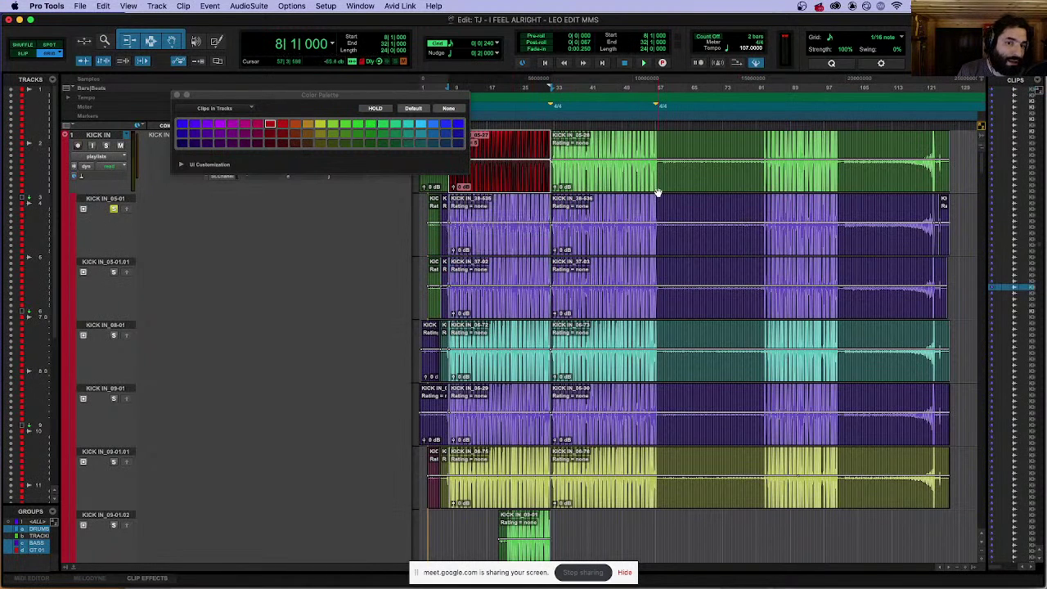
key(super+z)
key(super+z)
key(super+z)
key(super+z)
key(super+z)
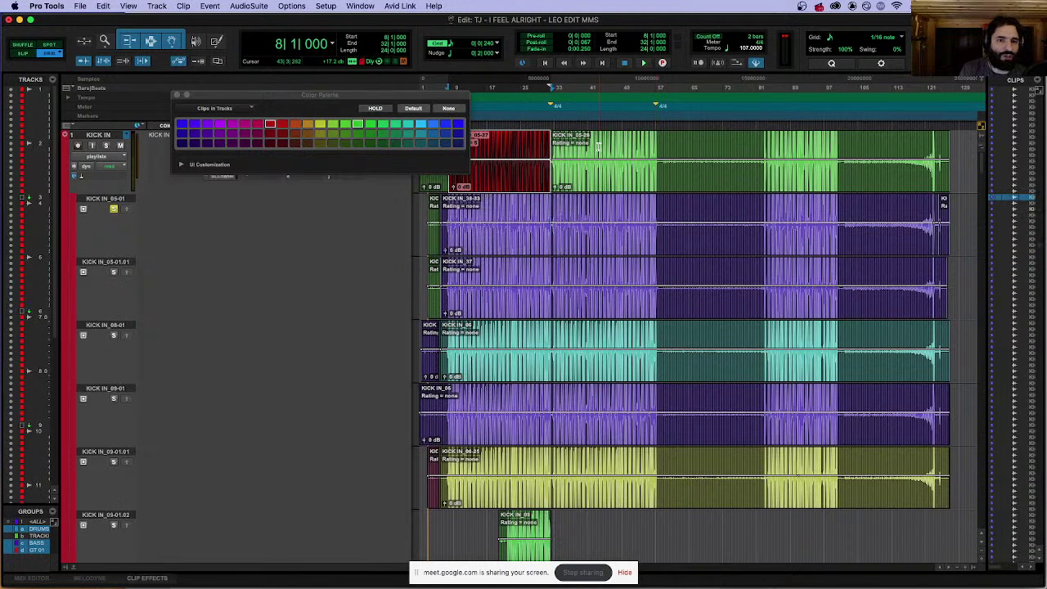
Step: Undo the split at bar 32 and the red coloring of the main take, and redo both changes
click(517, 162)
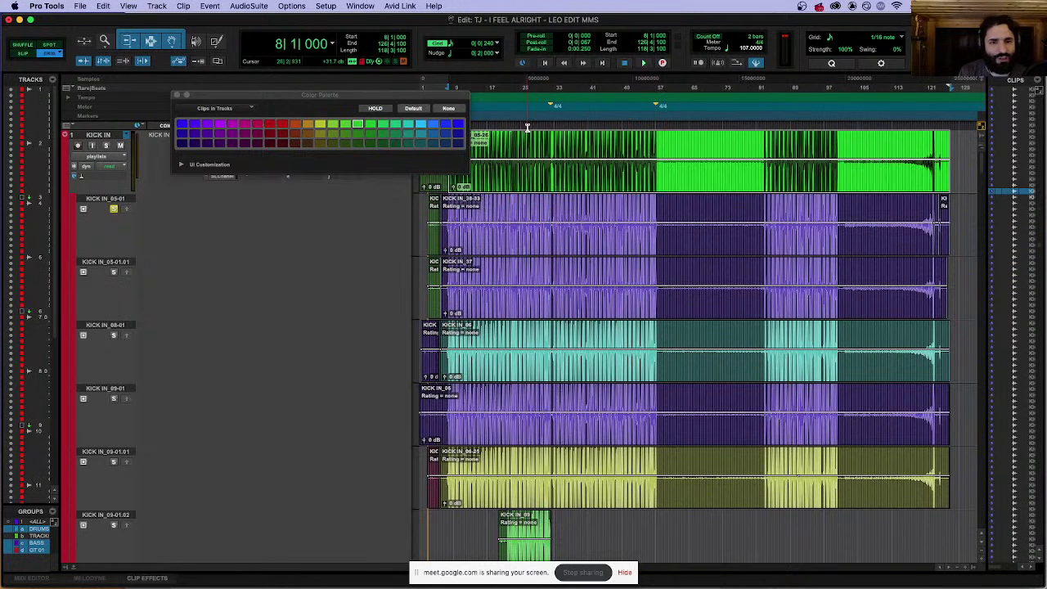
key(super+bracketright)
key(super+bracketleft)
key(super+shift+z)
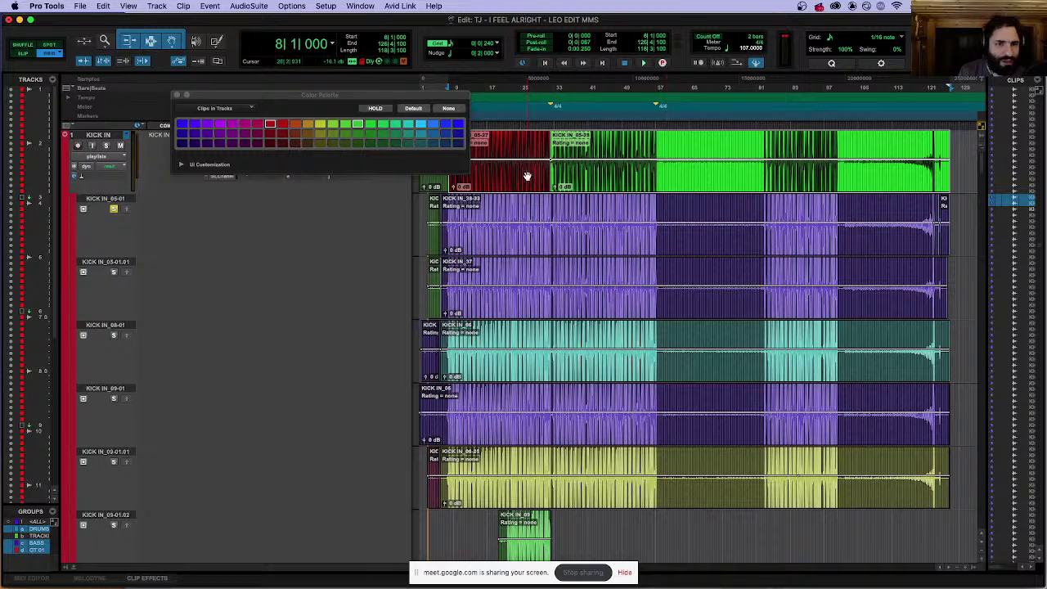
key(super+bracketright)
key(super+bracketright)
key(super+bracketright)
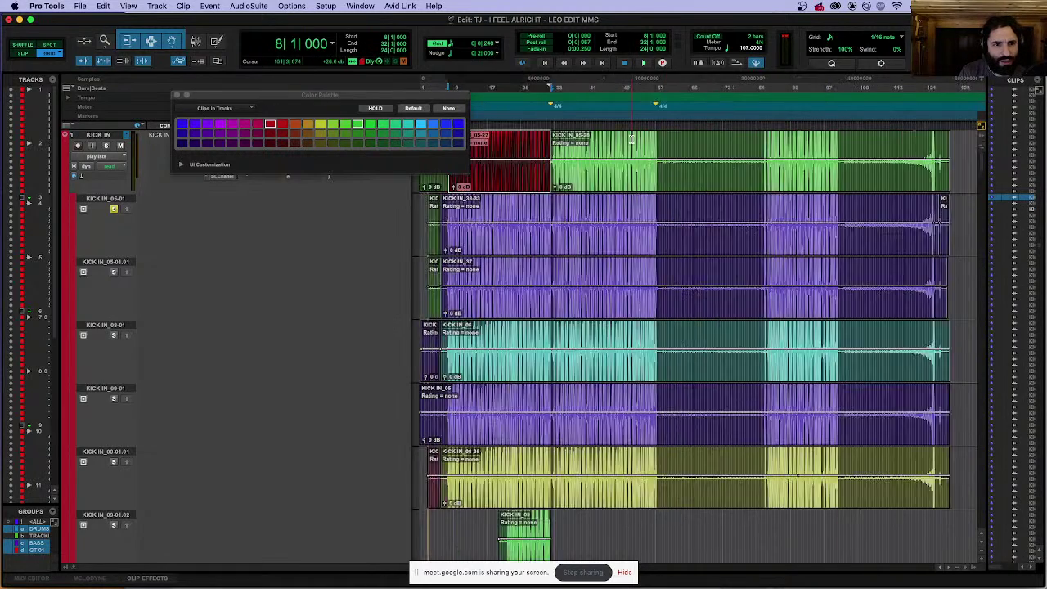
Step: Separate the main KICK IN take from 18|1|240 to 22|1|000 and color the resulting clip green
scroll(631, 140, right, 10)
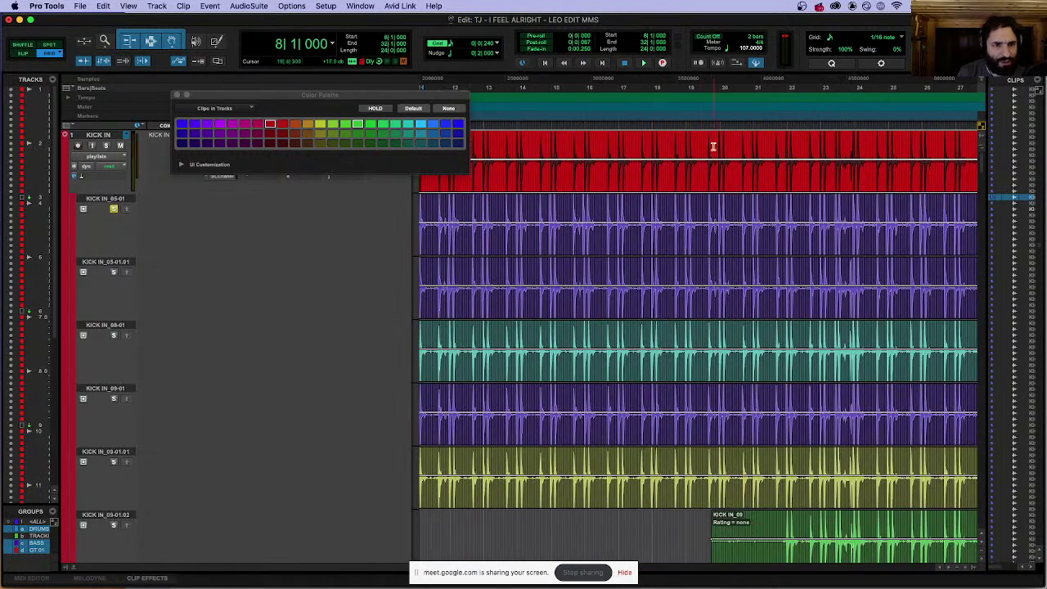
click(649, 138)
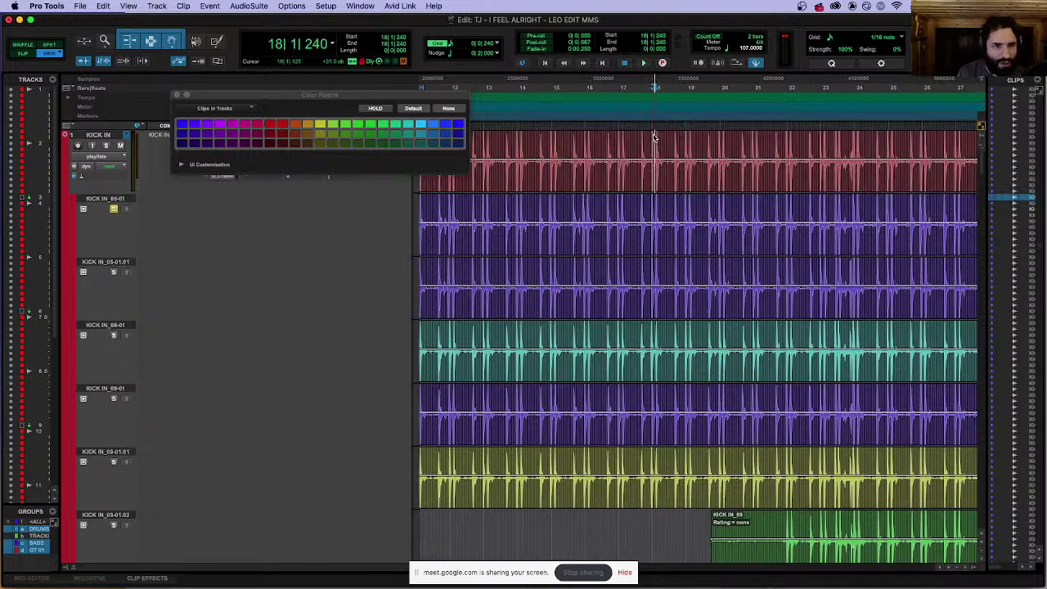
click(787, 141)
key(super+e)
click(743, 176)
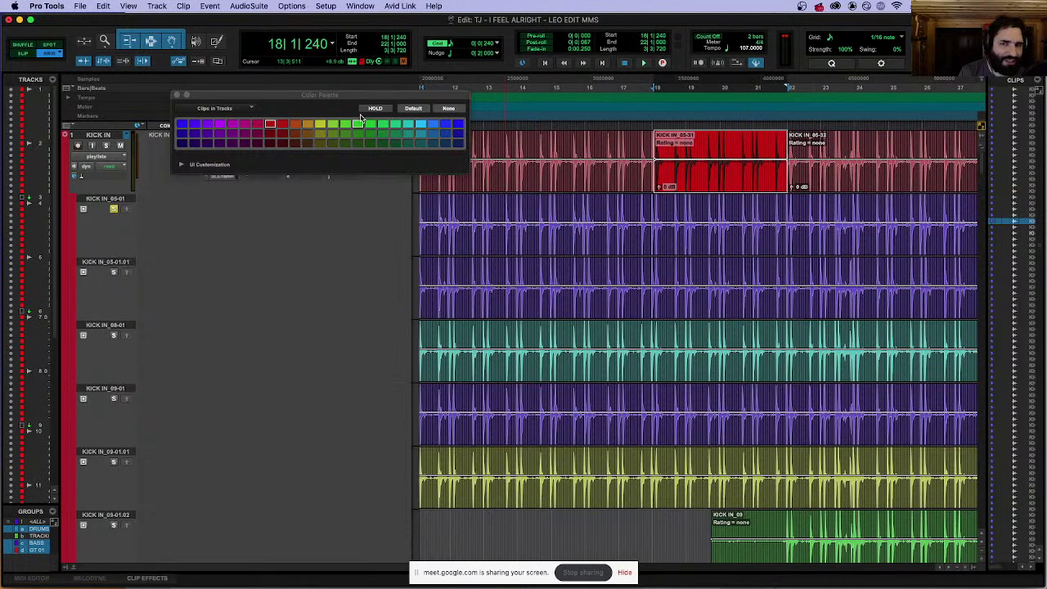
click(360, 126)
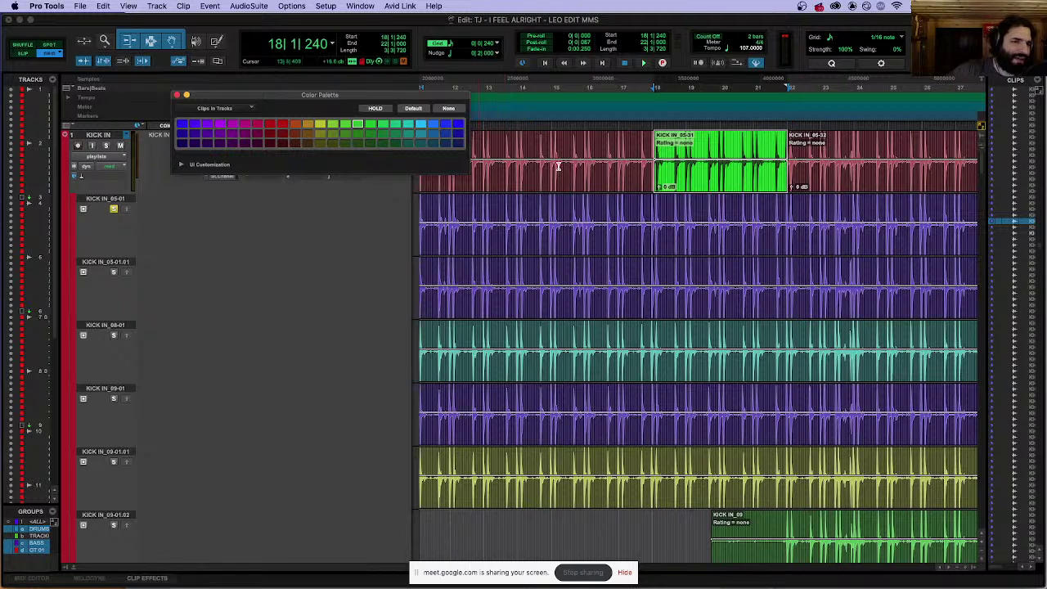
Step: Inspect the red sections on both sides of the short green clip in the main KICK IN take and reduce the waveform display height
click(853, 177)
key(super+bracketleft)
key(super+bracketleft)
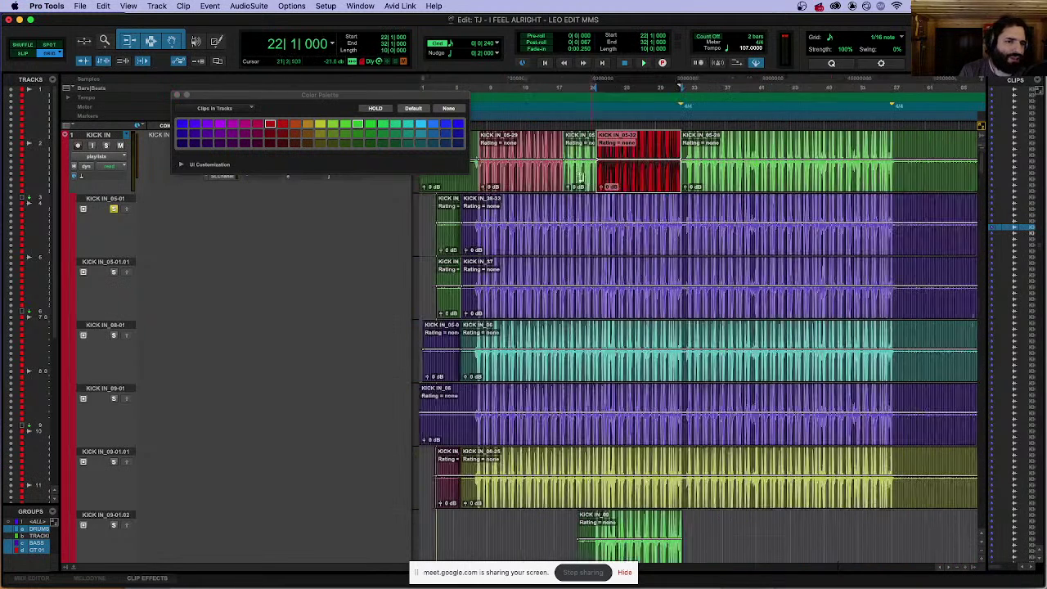
click(540, 186)
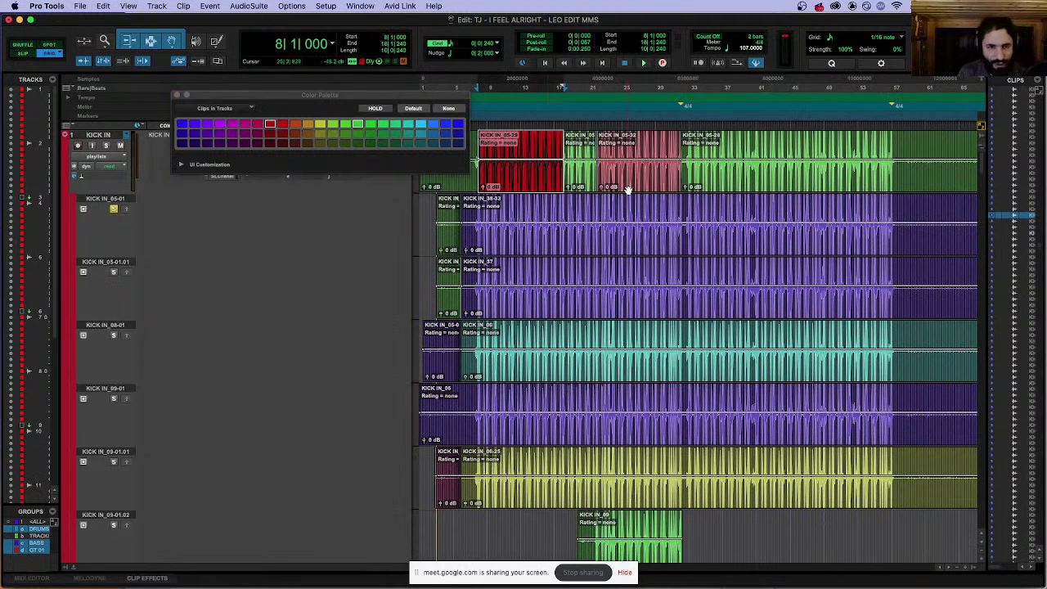
key(super+alt+bracketleft)
key(super+alt+bracketleft)
key(super+alt+bracketleft)
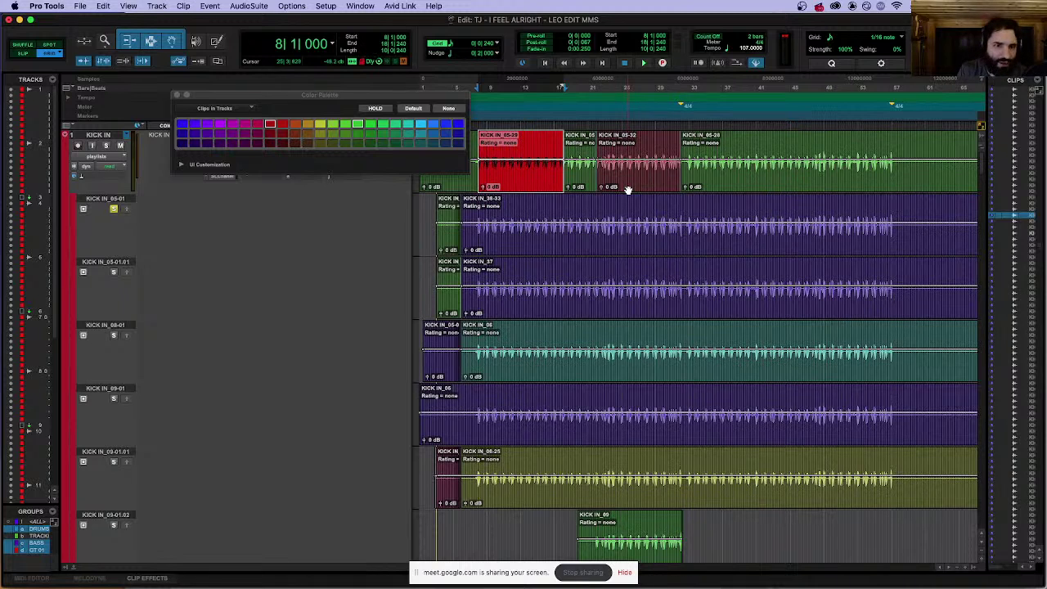
Step: Examine the short green clip and the long green section after the red clips in the main KICK IN take, through to 109|4|240
click(578, 188)
click(717, 176)
click(777, 147)
key(super+bracketleft)
key(Tab)
key(Tab)
key(Tab)
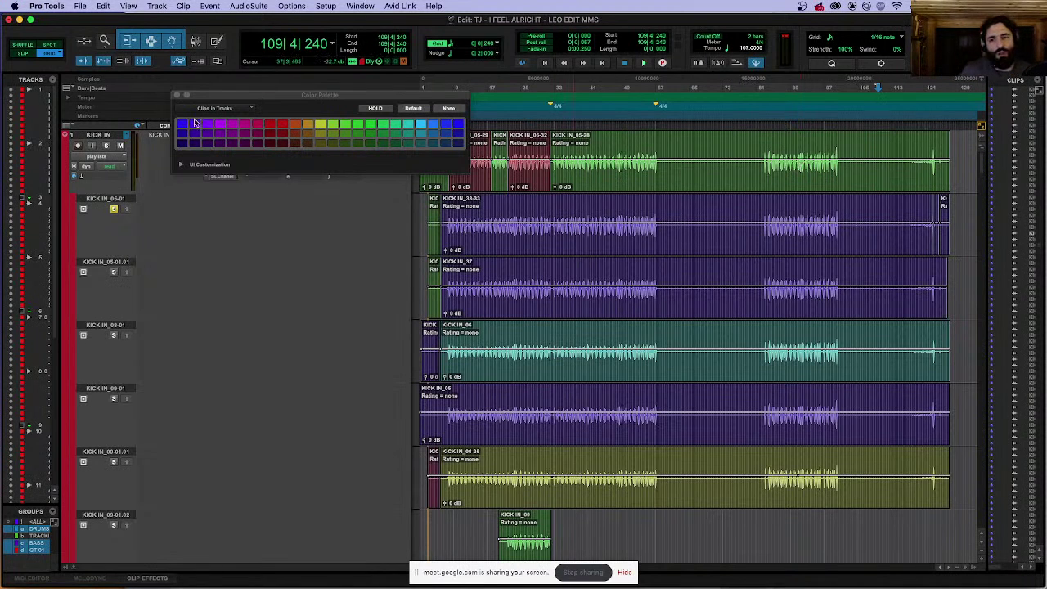
Step: Close the Color Palette and switch to OBS
click(177, 94)
key(super+bracketleft)
key(super+bracketleft)
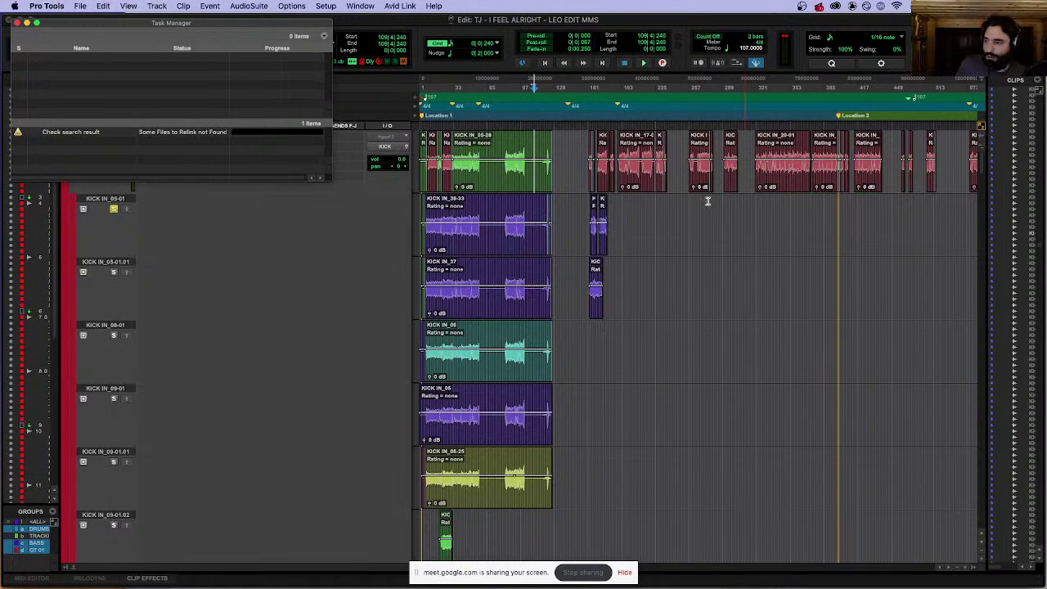
key(super+Tab)
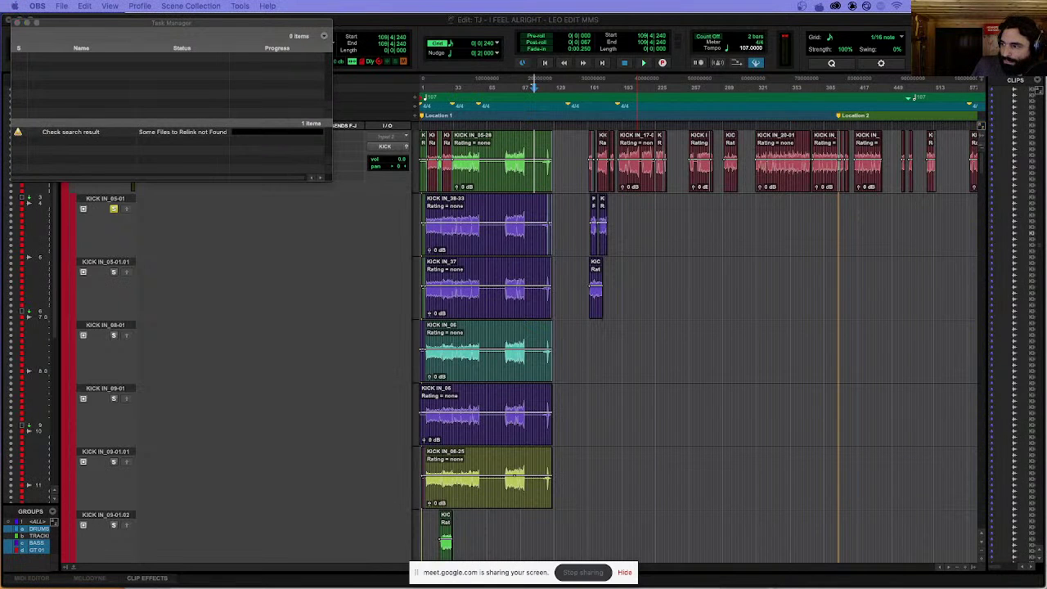